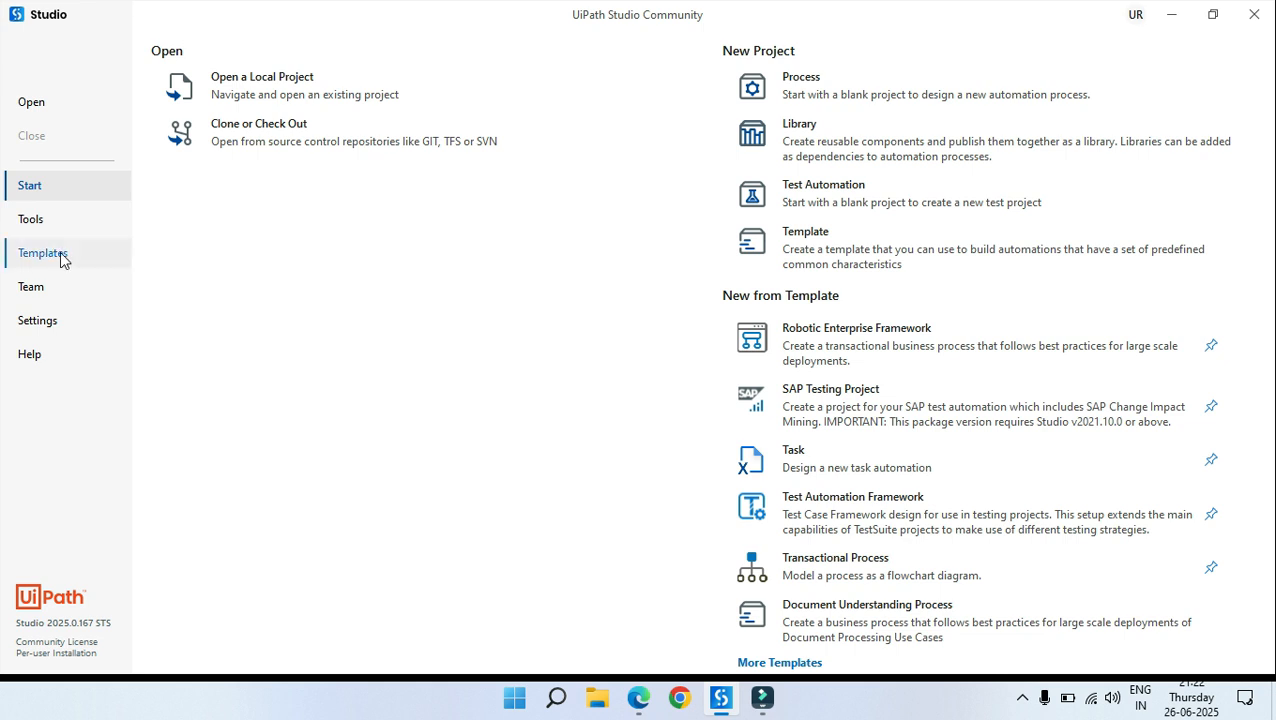
Step: Start a new project from the Document Understanding Process template, version 24.10.1
{"action": "left_click", "coordinate": [55, 253]}
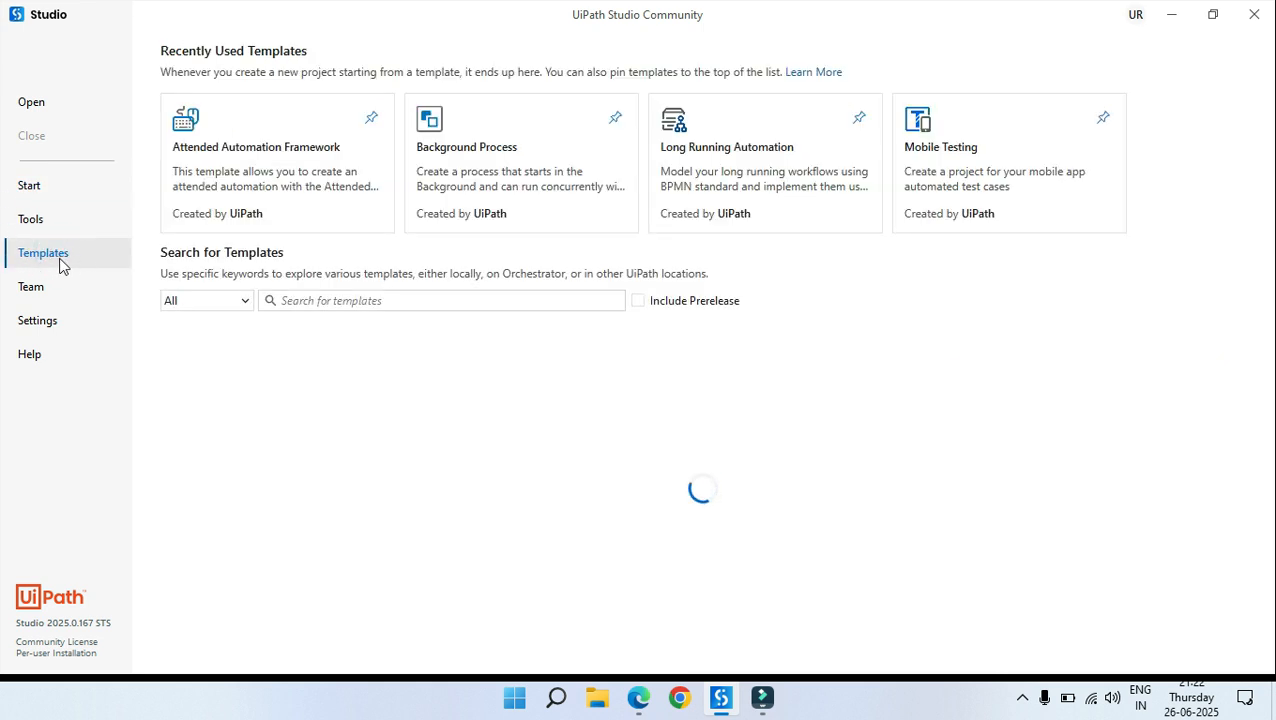
{"action": "scroll", "coordinate": [860, 150], "scroll_direction": "down", "scroll_amount": 1}
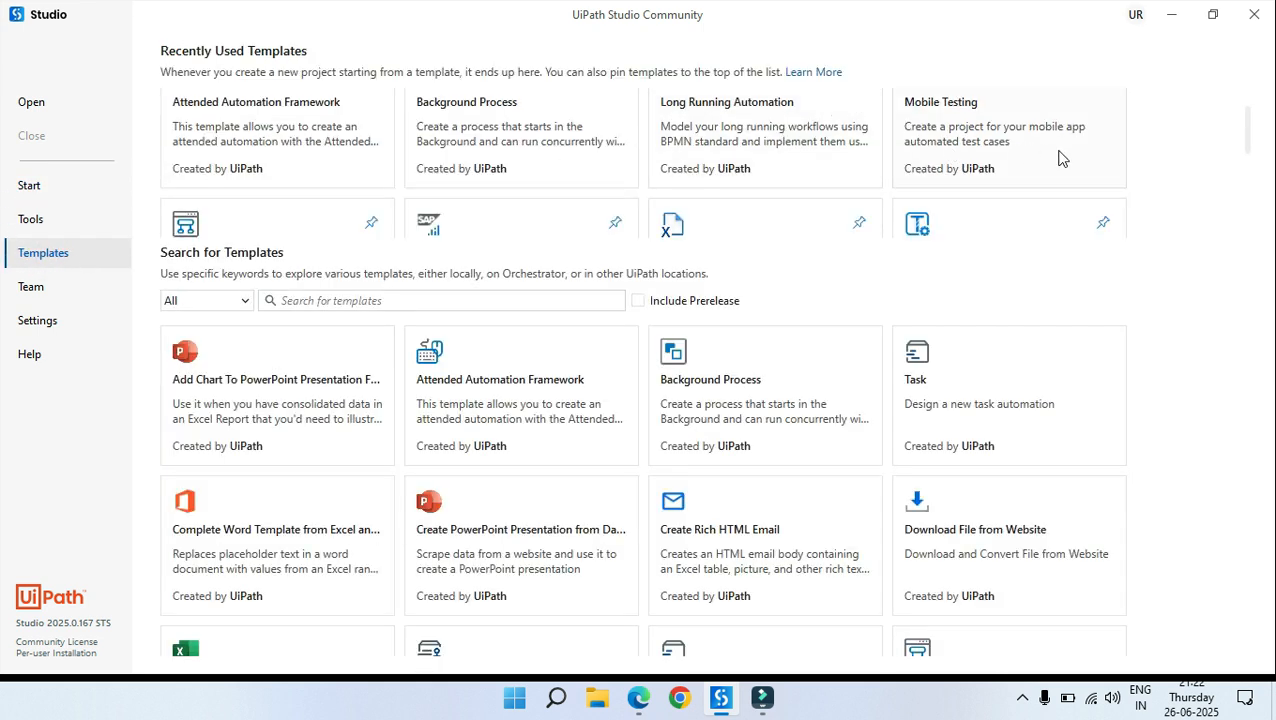
{"action": "scroll", "coordinate": [1060, 160], "scroll_direction": "down", "scroll_amount": 1}
{"action": "scroll", "coordinate": [360, 235], "scroll_direction": "down", "scroll_amount": 1}
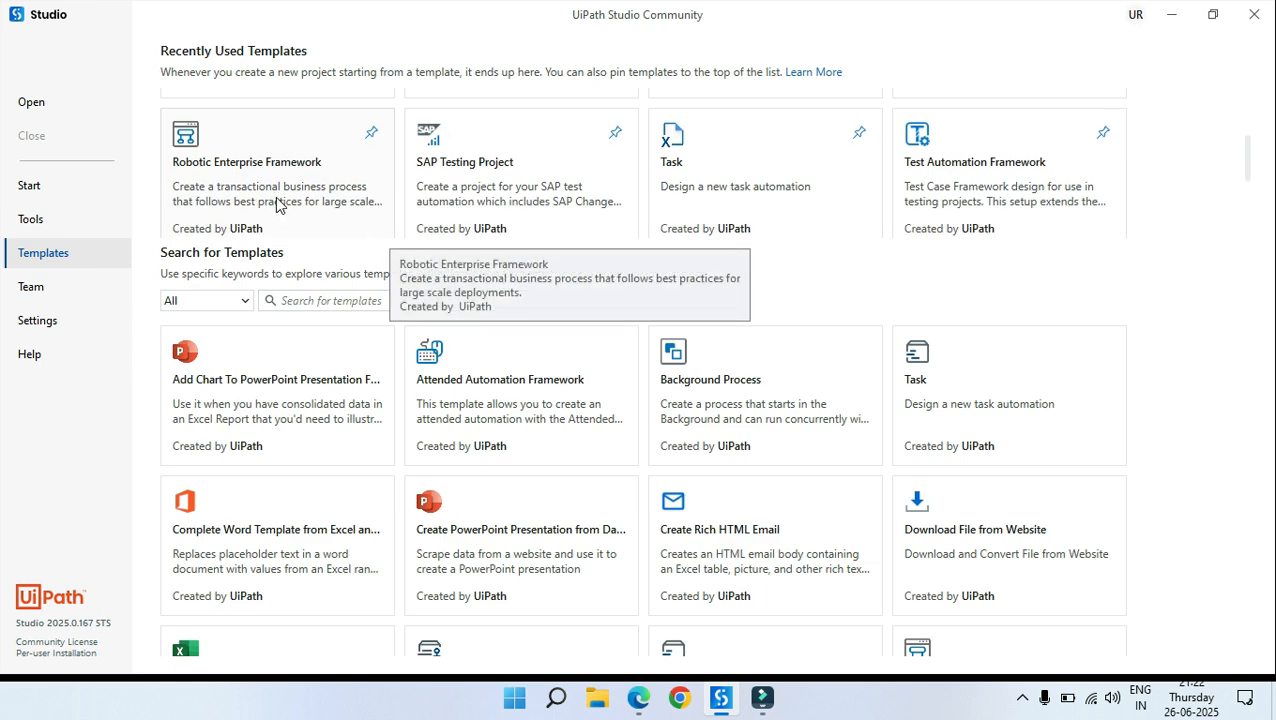
{"action": "scroll", "coordinate": [883, 207], "scroll_direction": "down", "scroll_amount": 3}
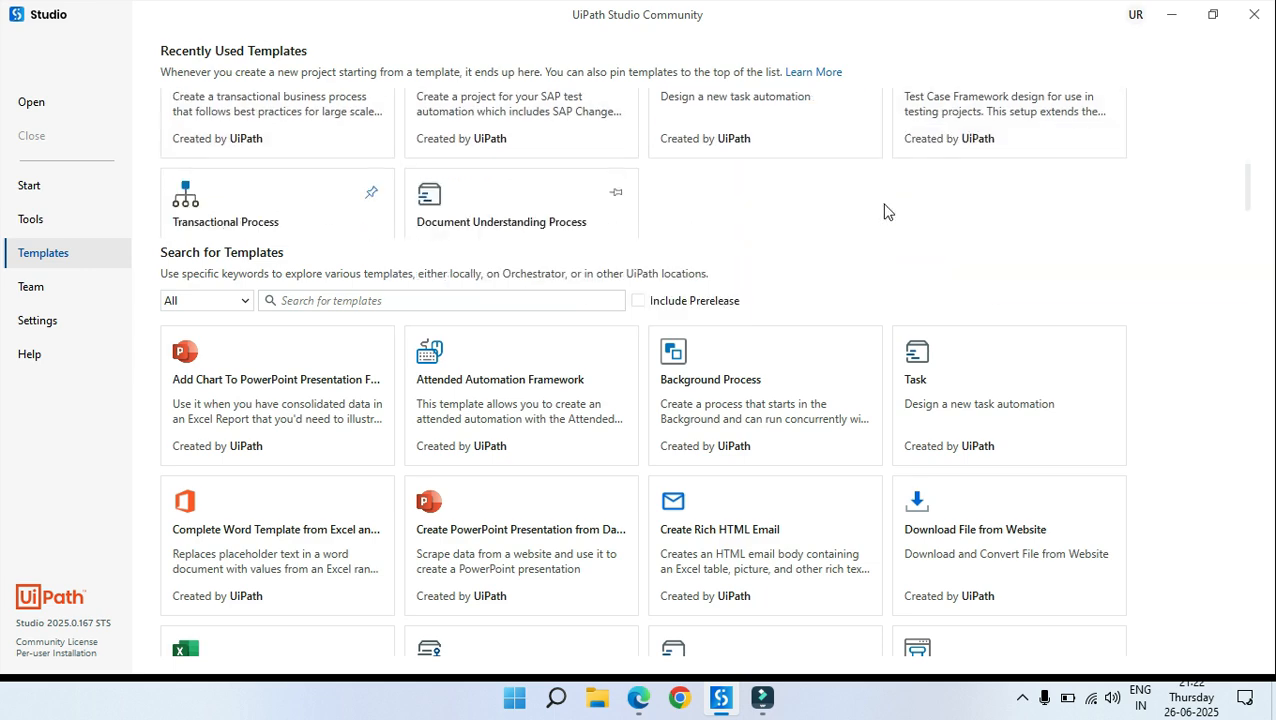
{"action": "left_click", "coordinate": [493, 182]}
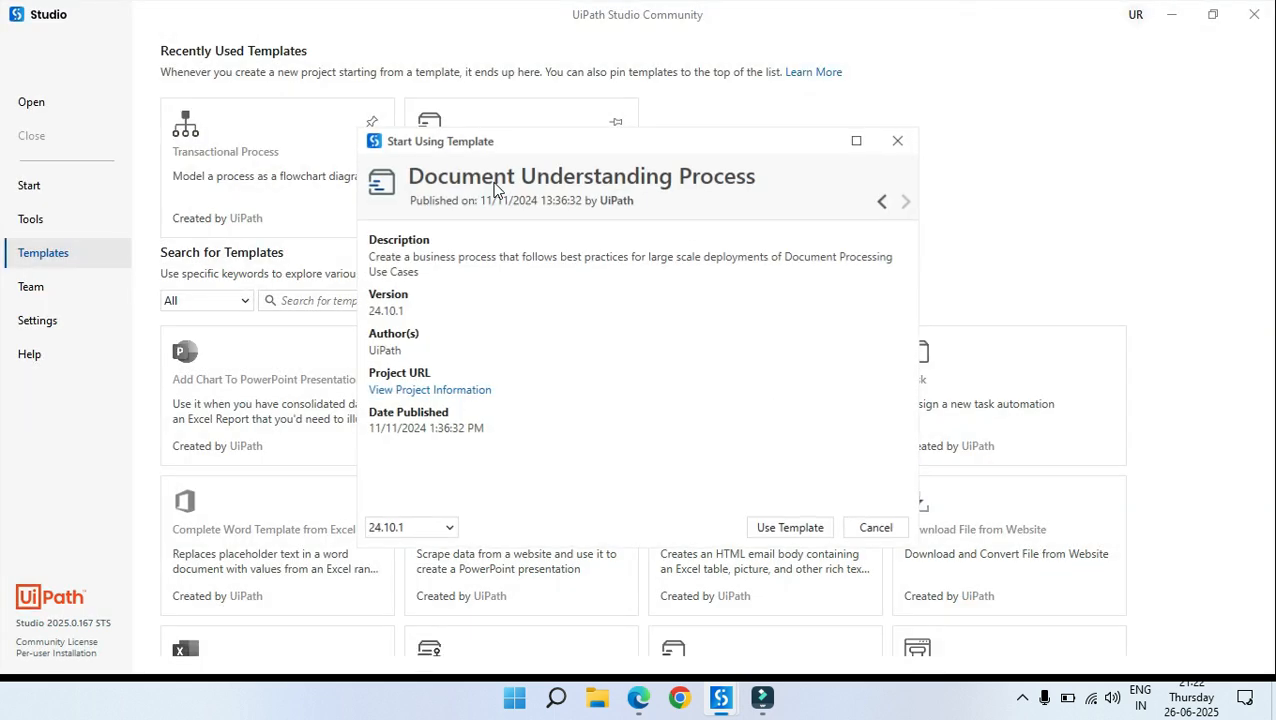
{"action": "left_click", "coordinate": [797, 527]}
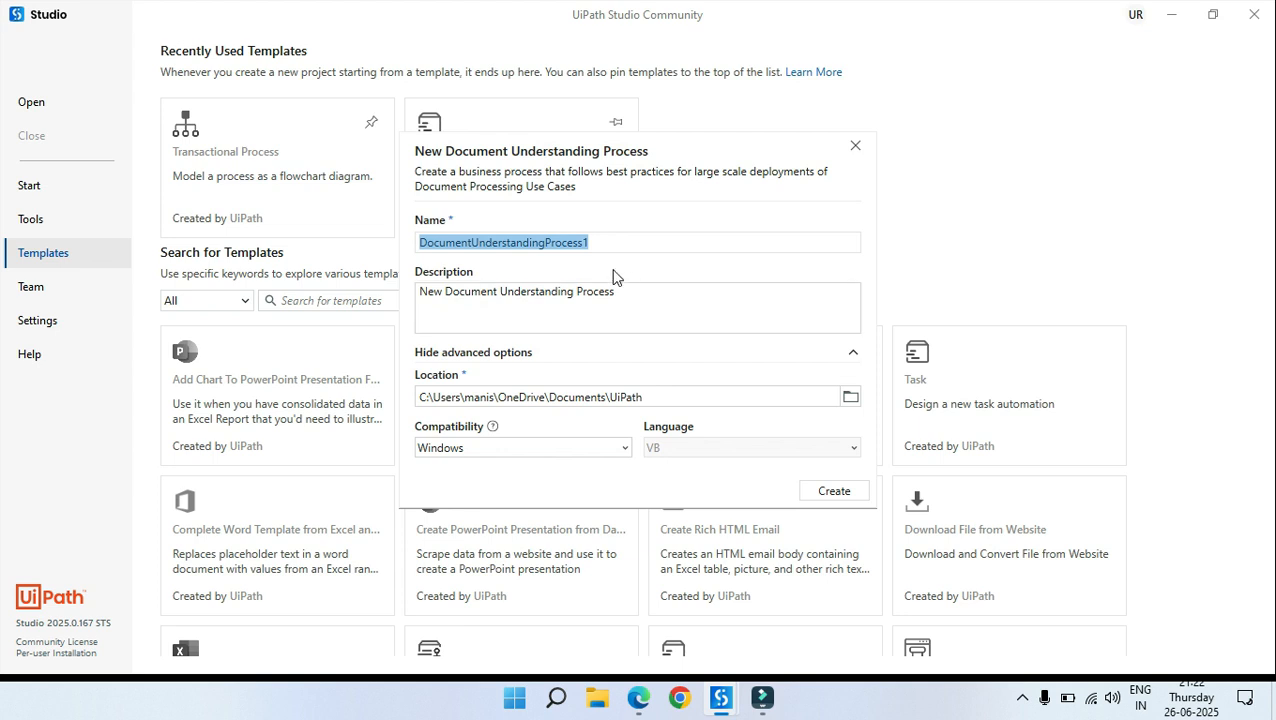
Step: Create the project as UiPathDocumentUnderstandingProcess_InvoiceExtraction with the description "New Document Understanding Process Template"
{"action": "left_click", "coordinate": [595, 247]}
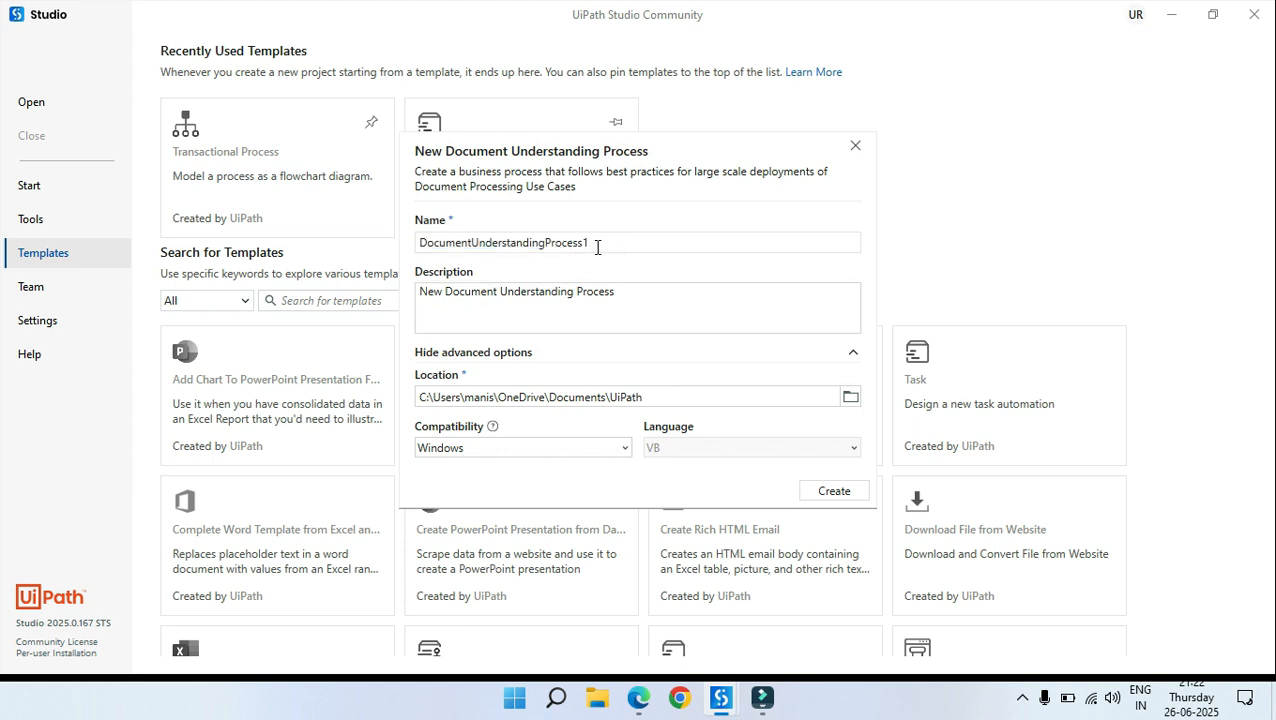
{"action": "type", "text": "UiPath"}
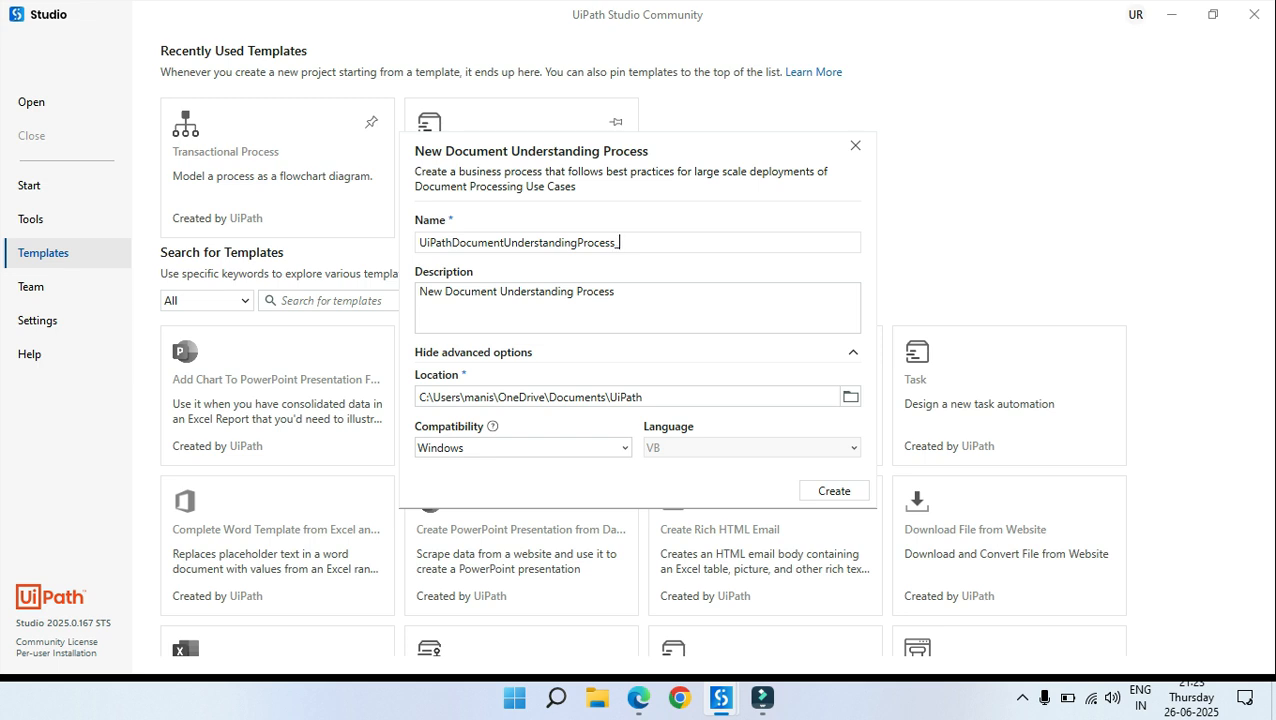
{"action": "type", "text": "InvoiceExtraction"}
{"action": "left_click", "coordinate": [620, 291]}
{"action": "type", "text": "Te"}
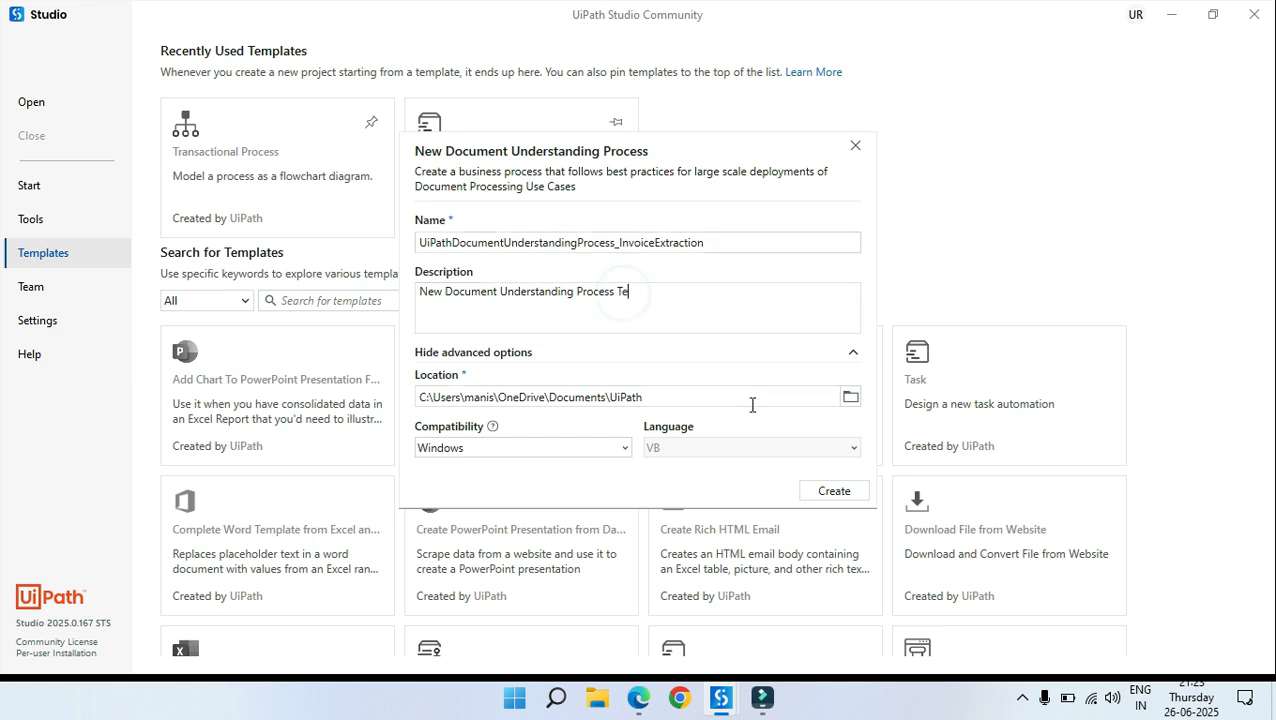
{"action": "type", "text": "mplate"}
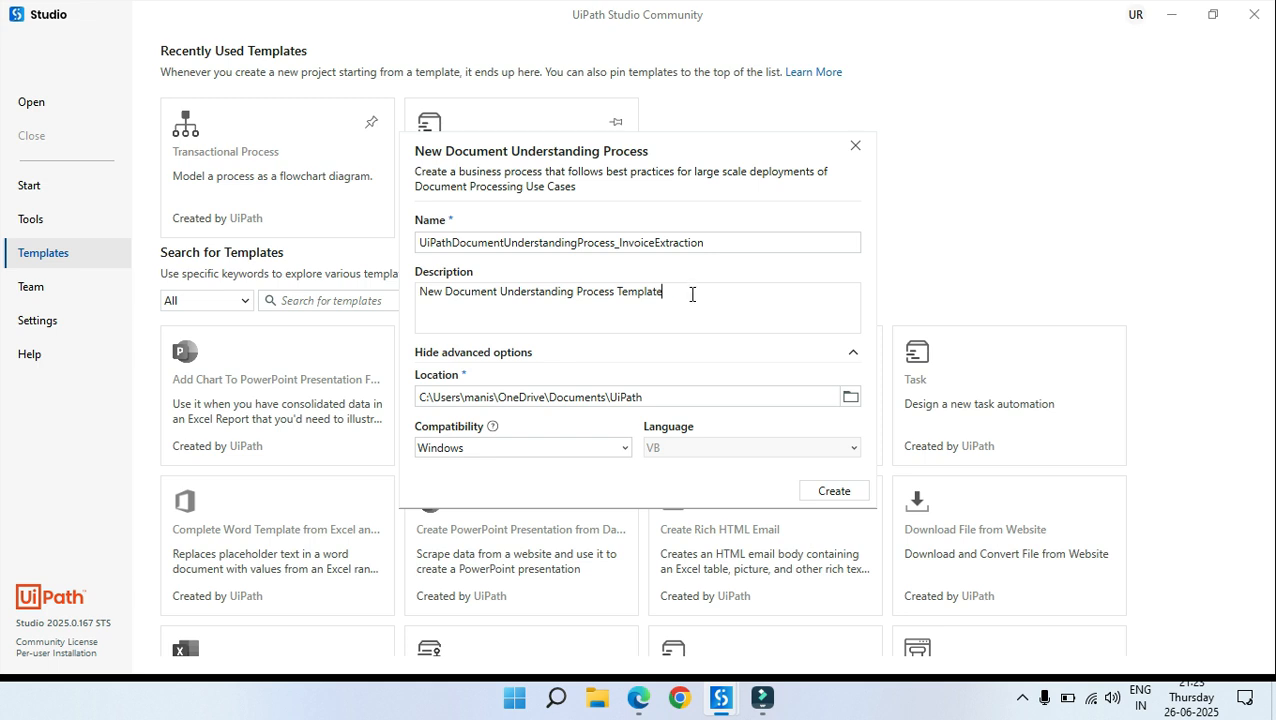
{"action": "left_click", "coordinate": [850, 492]}
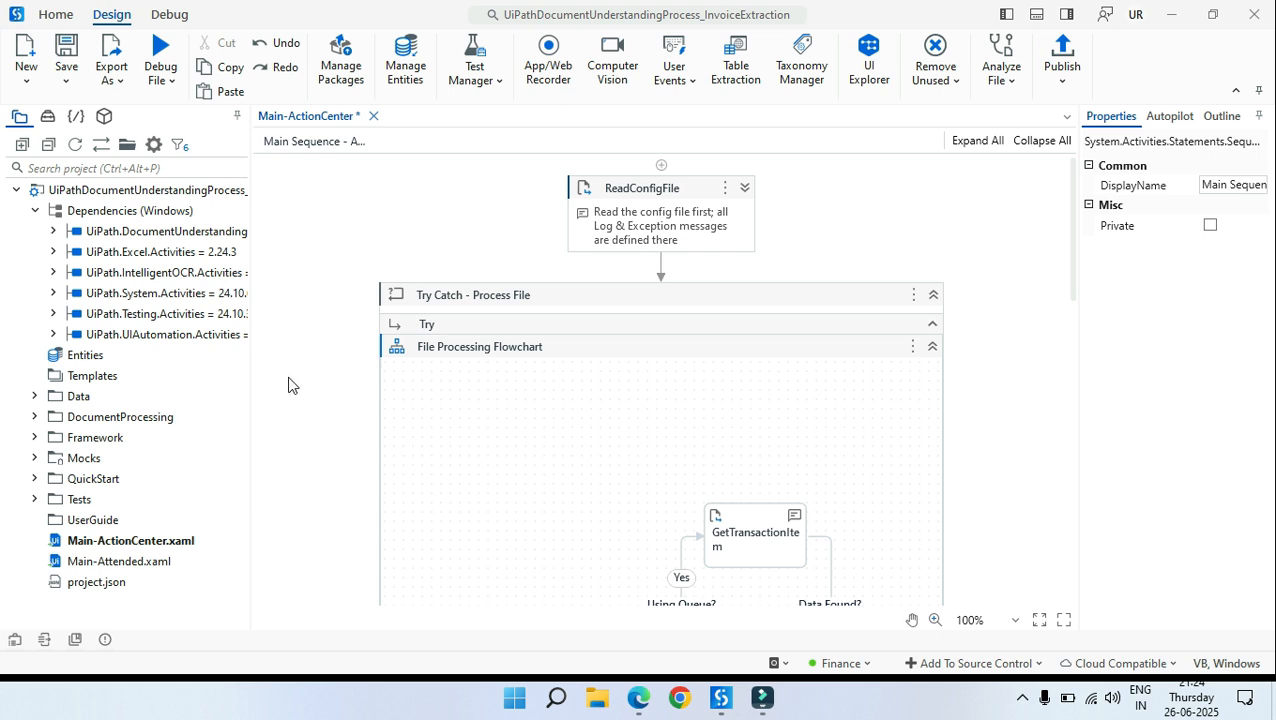
Step: Open the Main-Attended workflow, compare it with Main-ActionCenter, and examine the latter's File Processing Flowchart
{"action": "double_click", "coordinate": [76, 566]}
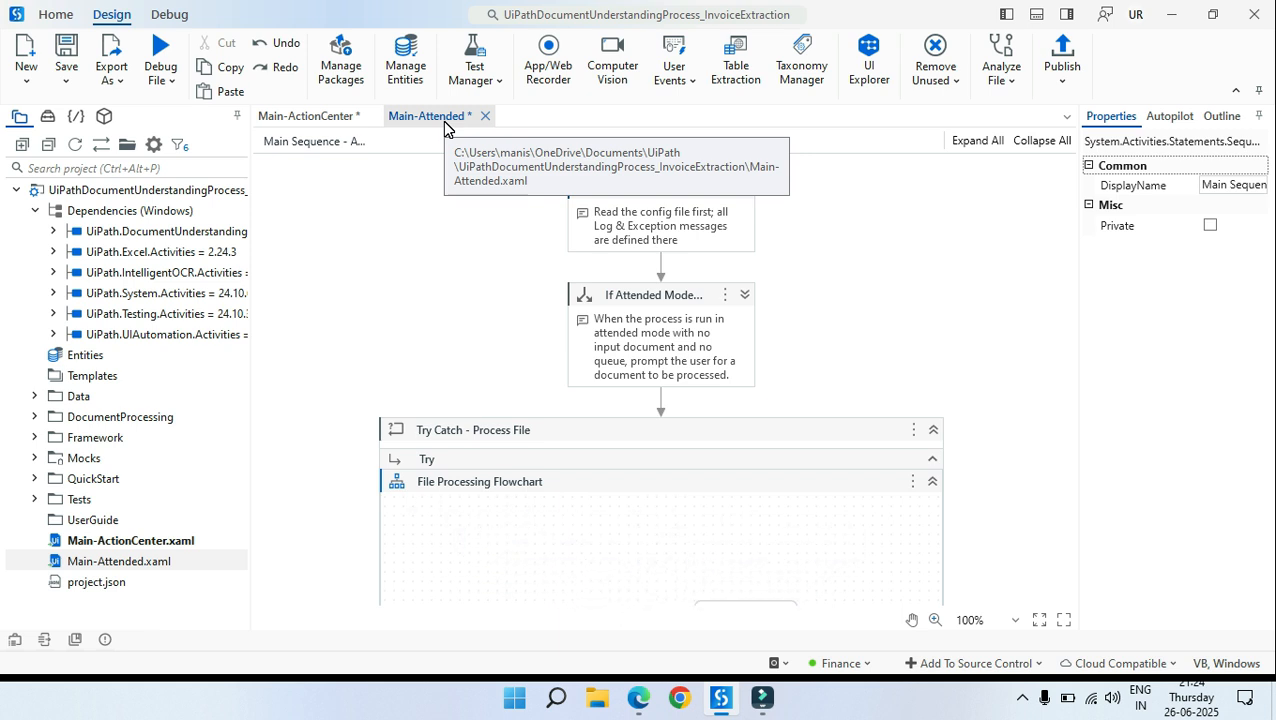
{"action": "left_click", "coordinate": [470, 197]}
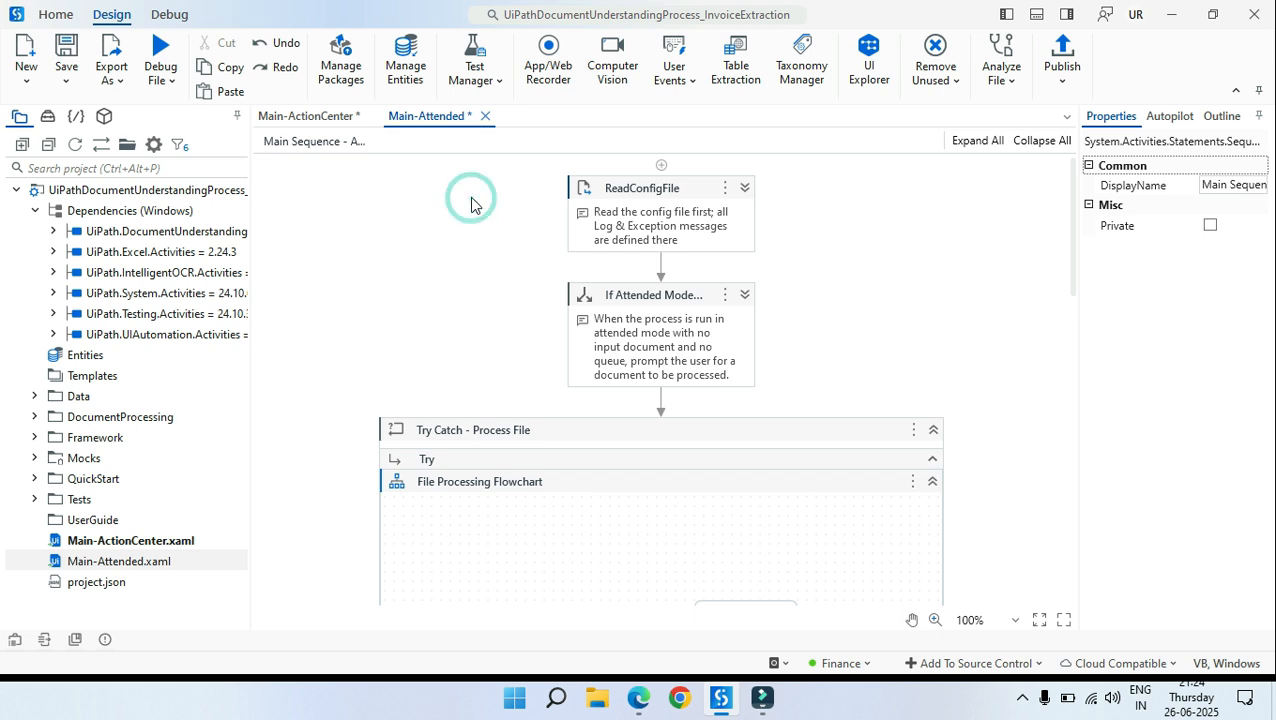
{"action": "left_click", "coordinate": [322, 118]}
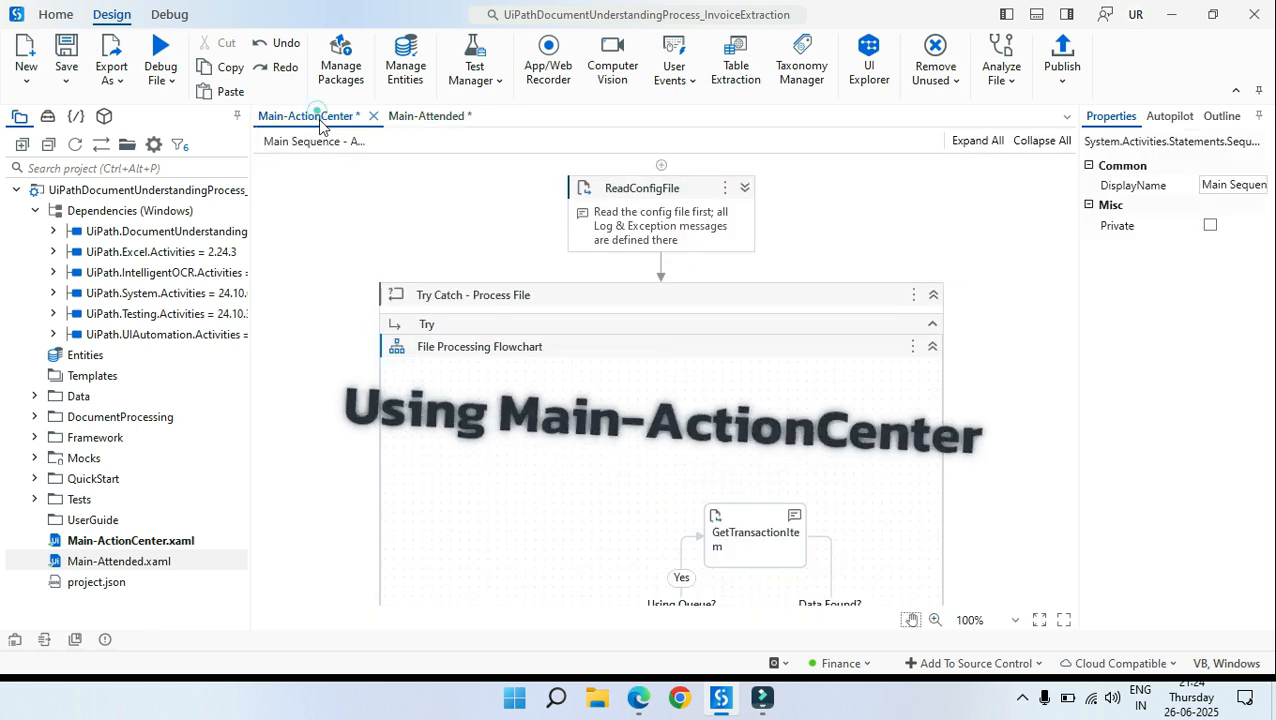
{"action": "left_click", "coordinate": [390, 196]}
{"action": "scroll", "coordinate": [425, 290], "scroll_direction": "down", "scroll_amount": 2}
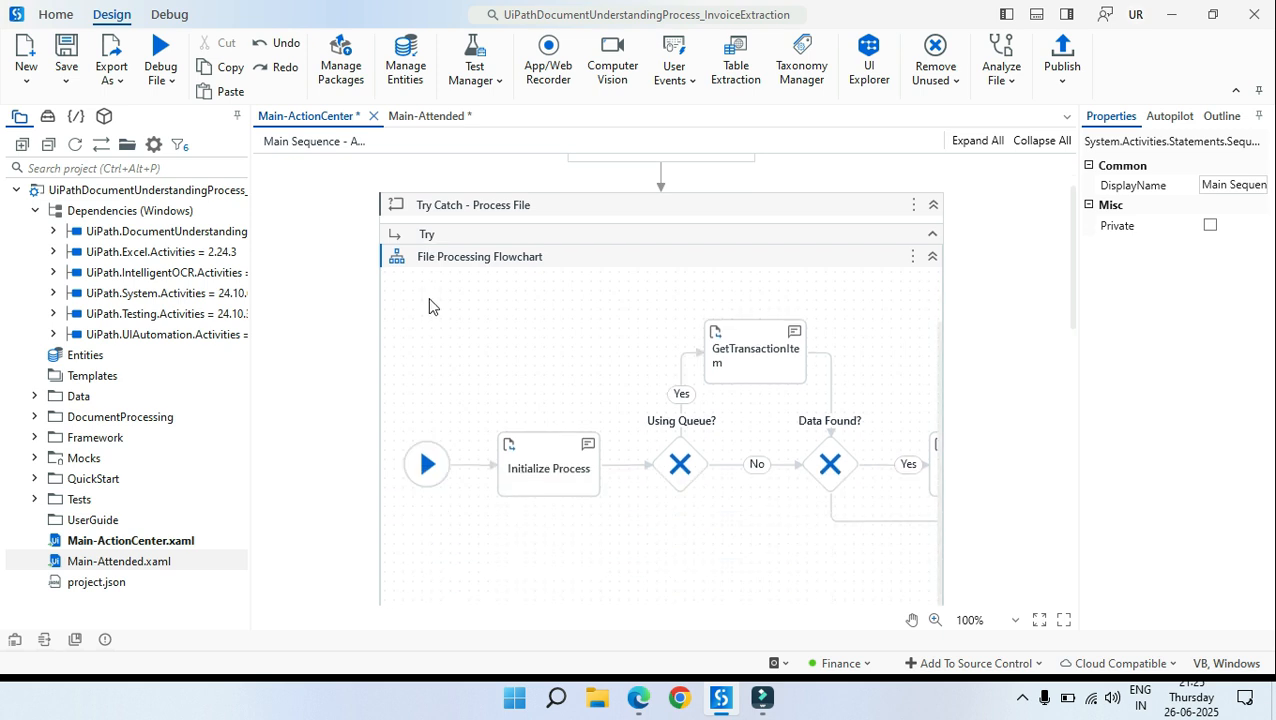
{"action": "scroll", "coordinate": [429, 305], "scroll_direction": "down", "scroll_amount": 1}
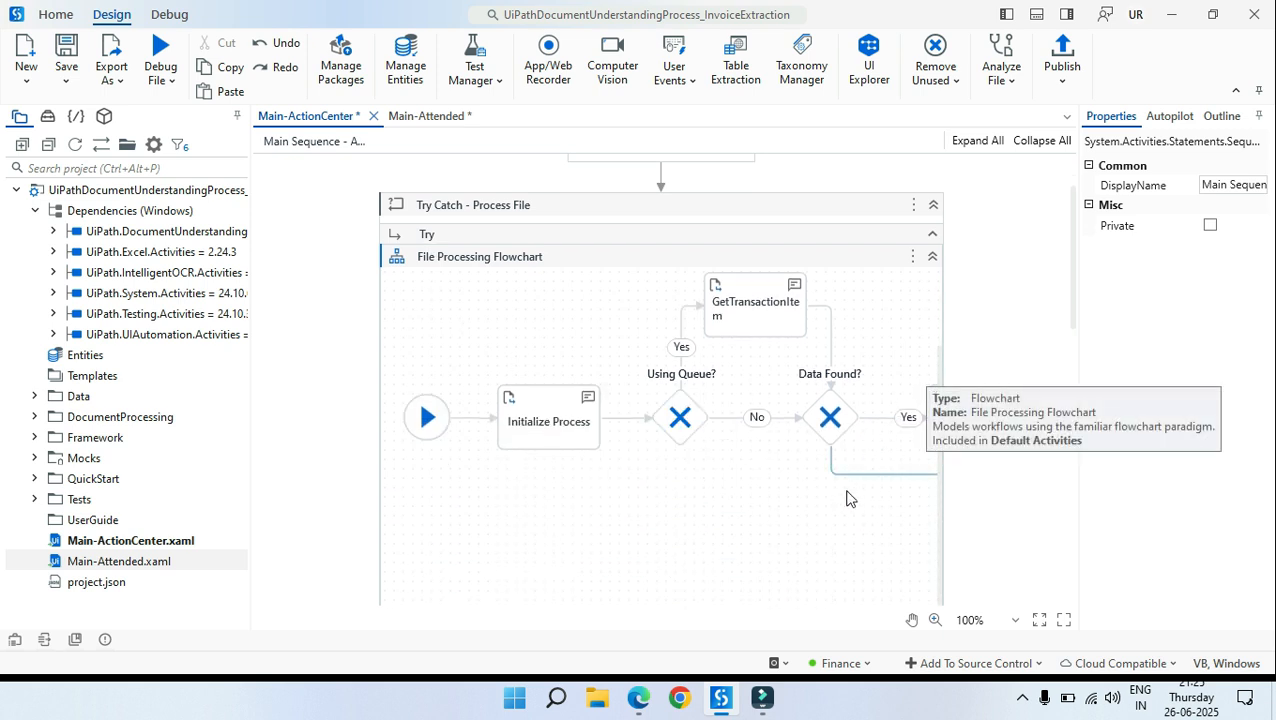
{"action": "scroll", "coordinate": [847, 497], "scroll_direction": "up", "scroll_amount": 2}
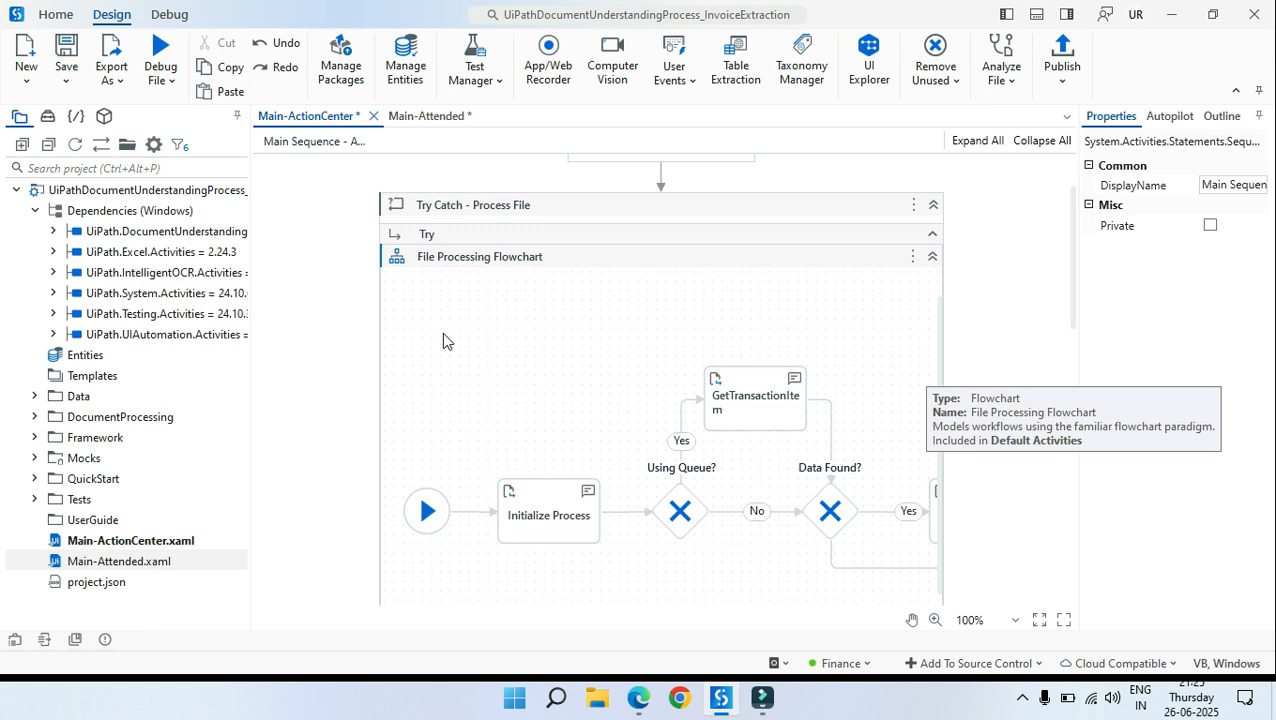
{"action": "left_click", "coordinate": [328, 341]}
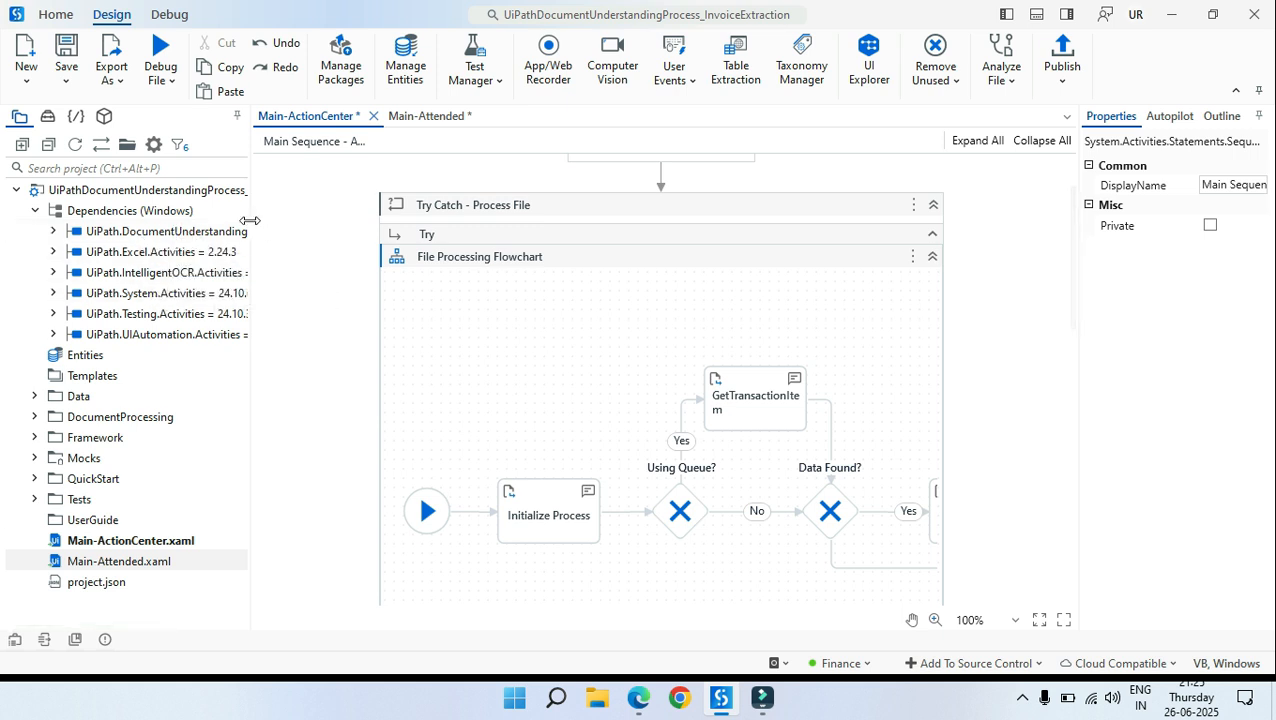
Step: Remove the UiPath.DocumentUnderstanding.ML and UiPath.Testing.Activities dependencies from the project
{"action": "left_click_drag", "start_coordinate": [249, 220], "coordinate": [289, 220]}
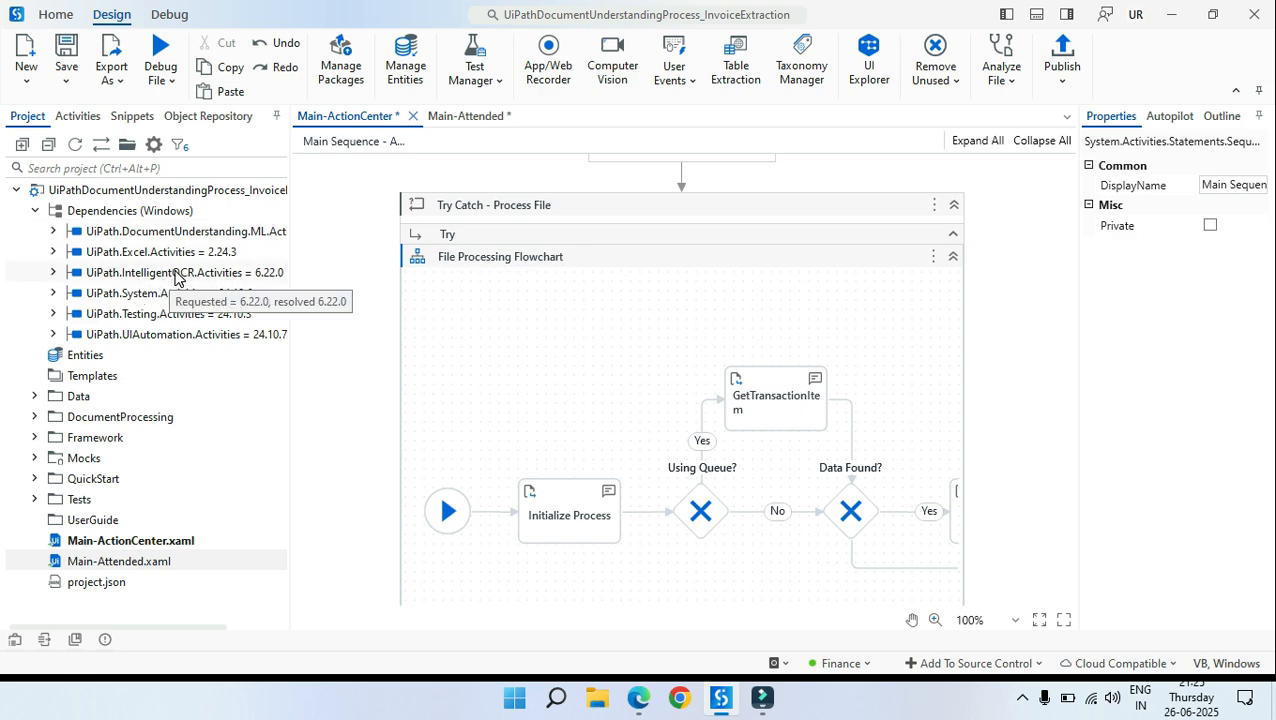
{"action": "right_click", "coordinate": [170, 238]}
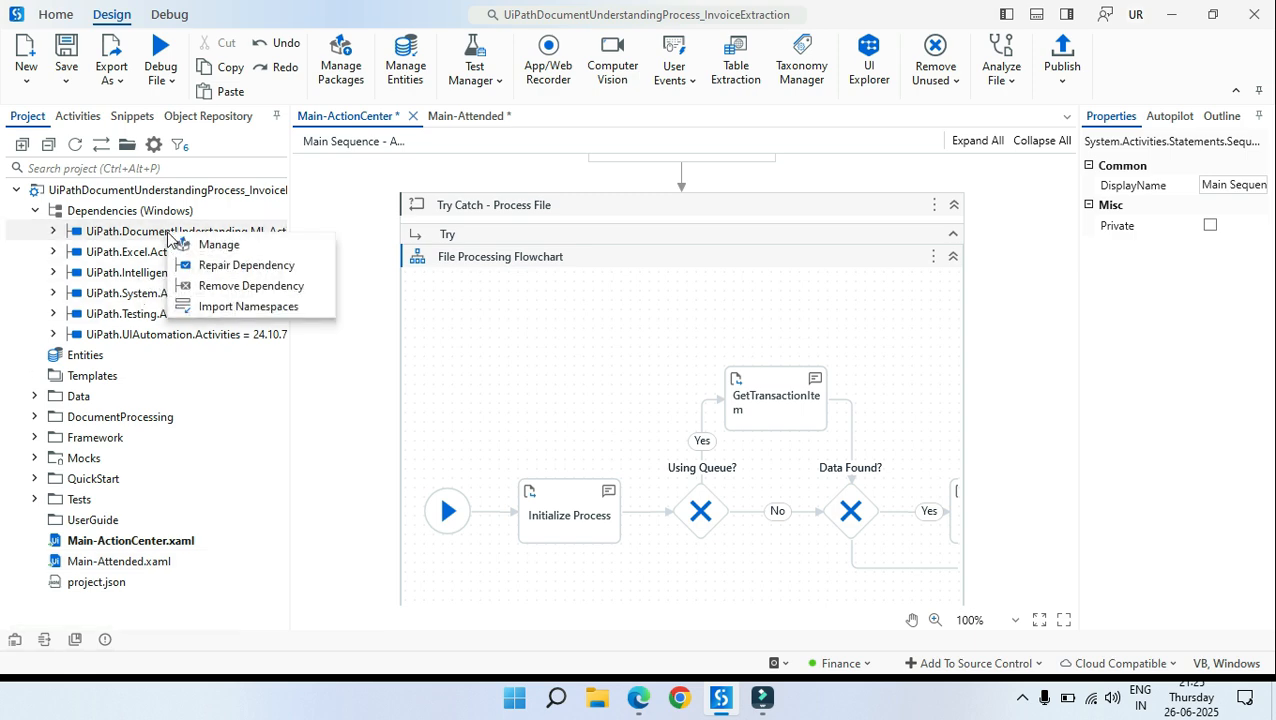
{"action": "left_click", "coordinate": [241, 288]}
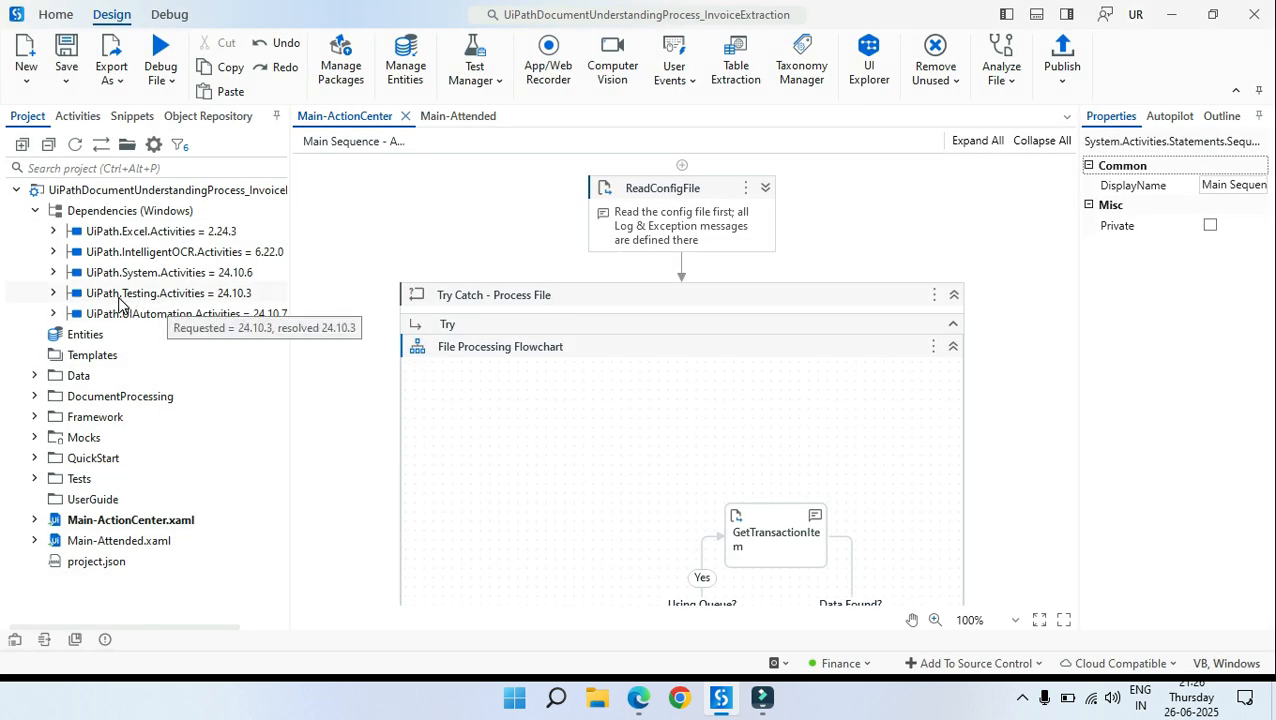
{"action": "right_click", "coordinate": [190, 303]}
{"action": "left_click", "coordinate": [289, 347]}
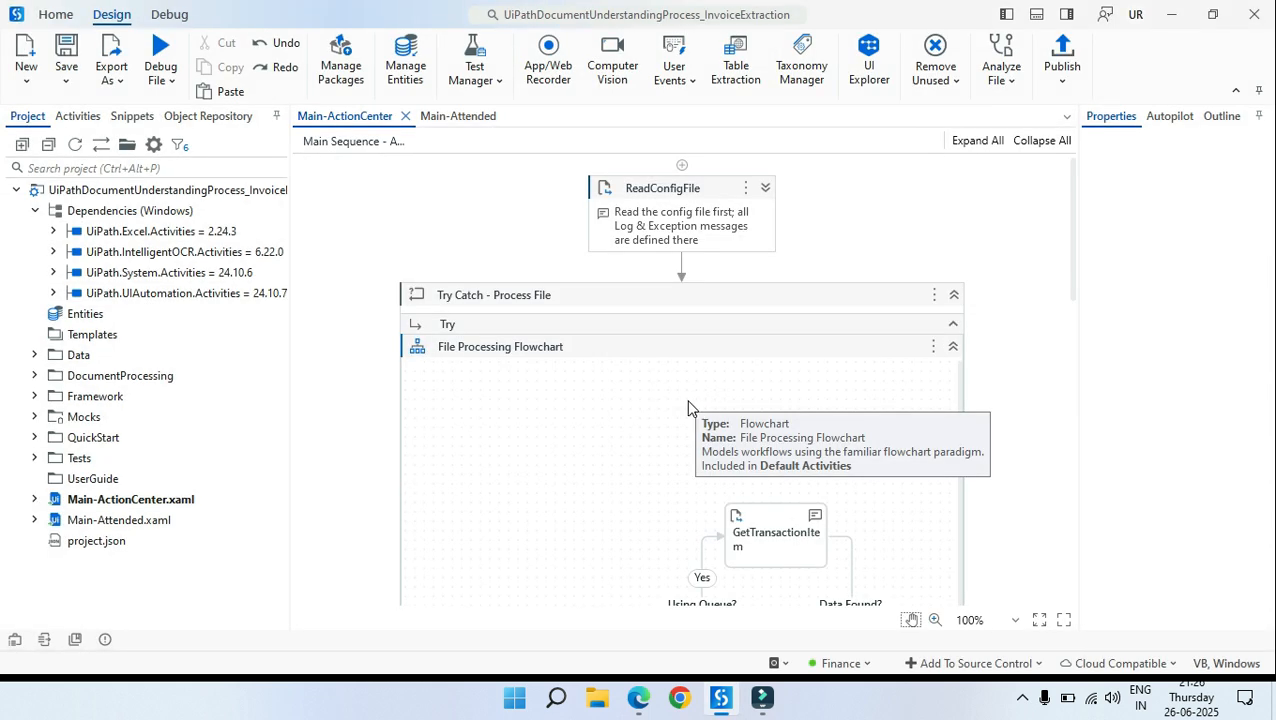
Step: Delete the Mocks, Tests and UserGuide folders from the project folder in File Explorer, and return to UiPath Studio
{"action": "left_click", "coordinate": [126, 146]}
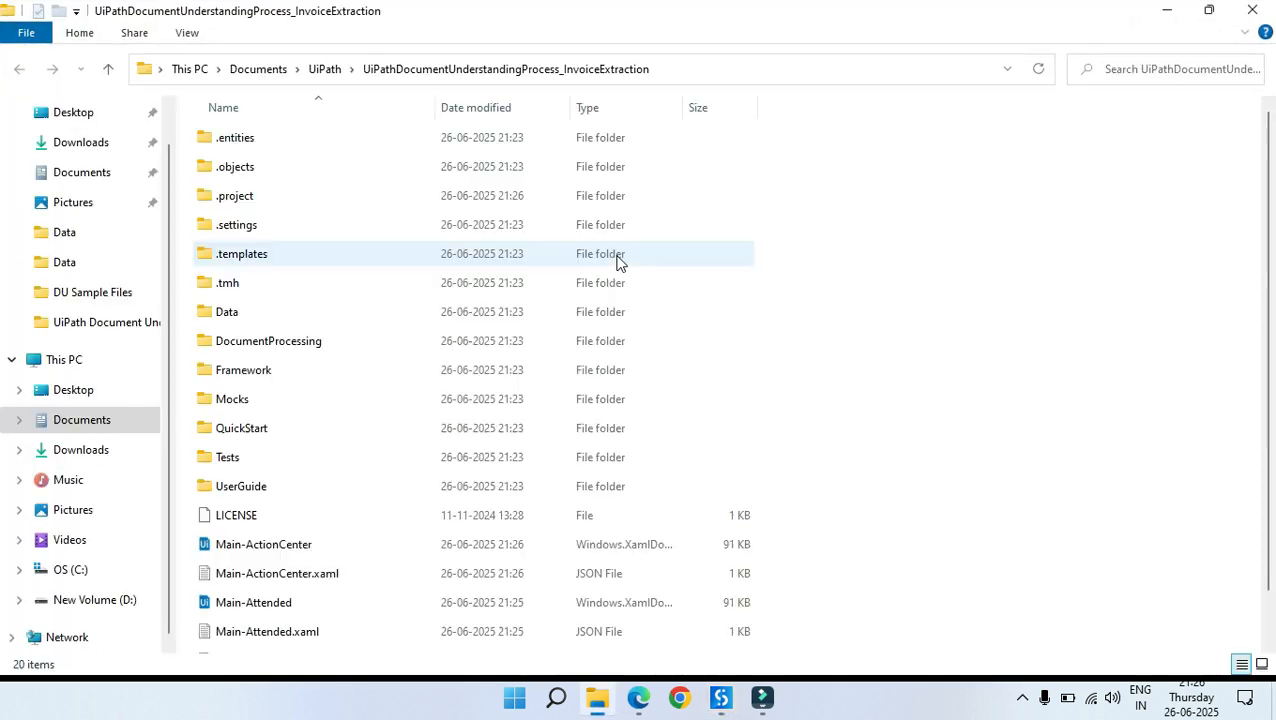
{"action": "left_click", "coordinate": [234, 402]}
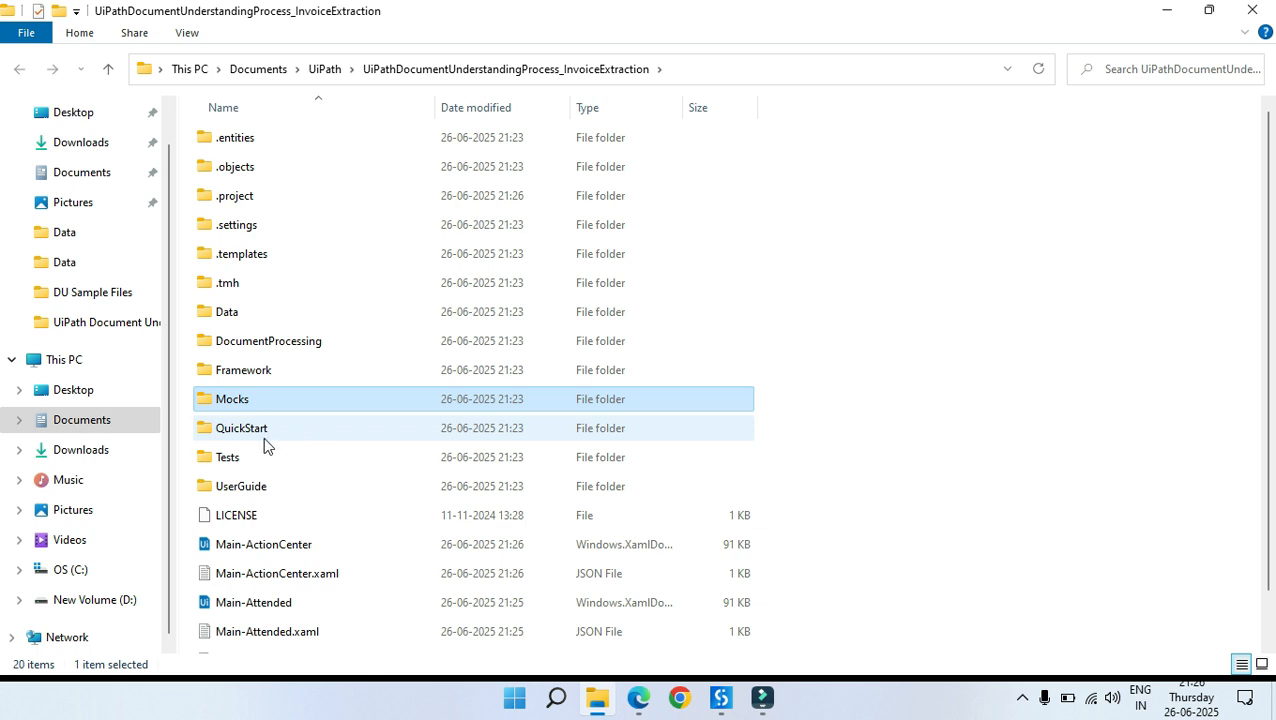
{"action": "left_click", "coordinate": [242, 462], "text": "ctrl"}
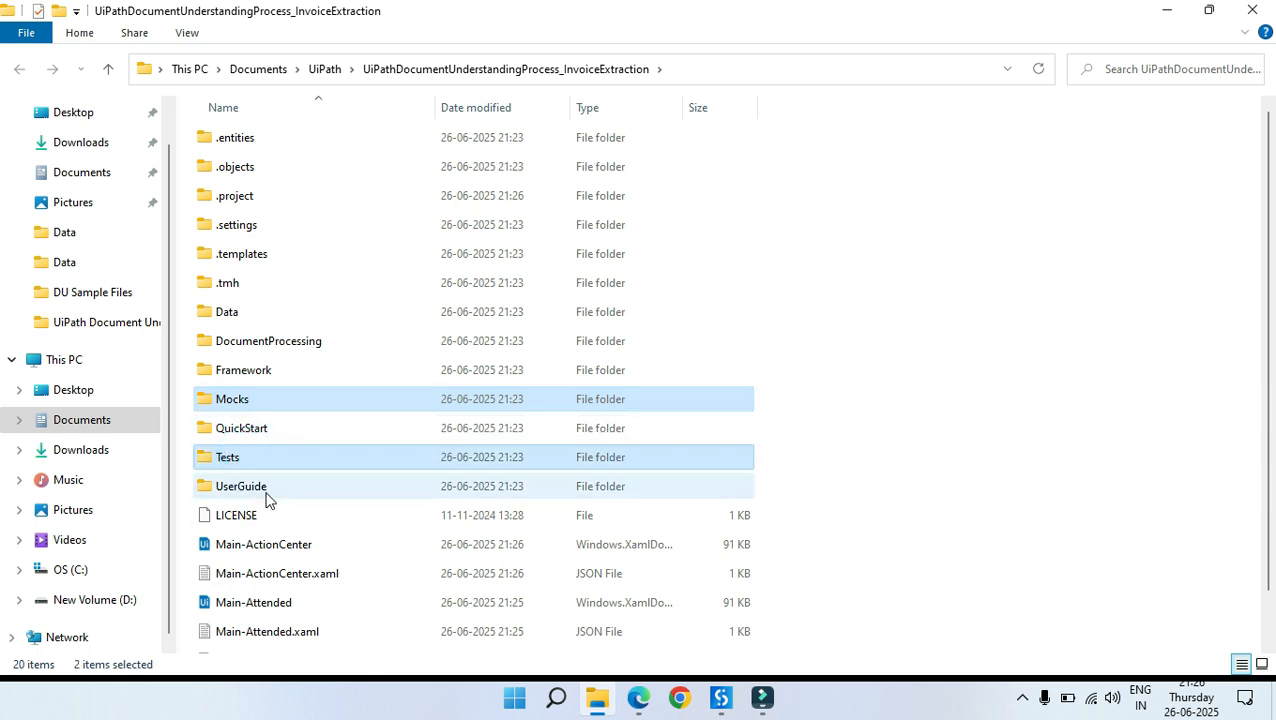
{"action": "left_click", "coordinate": [268, 497], "text": "ctrl"}
{"action": "right_click", "coordinate": [268, 497]}
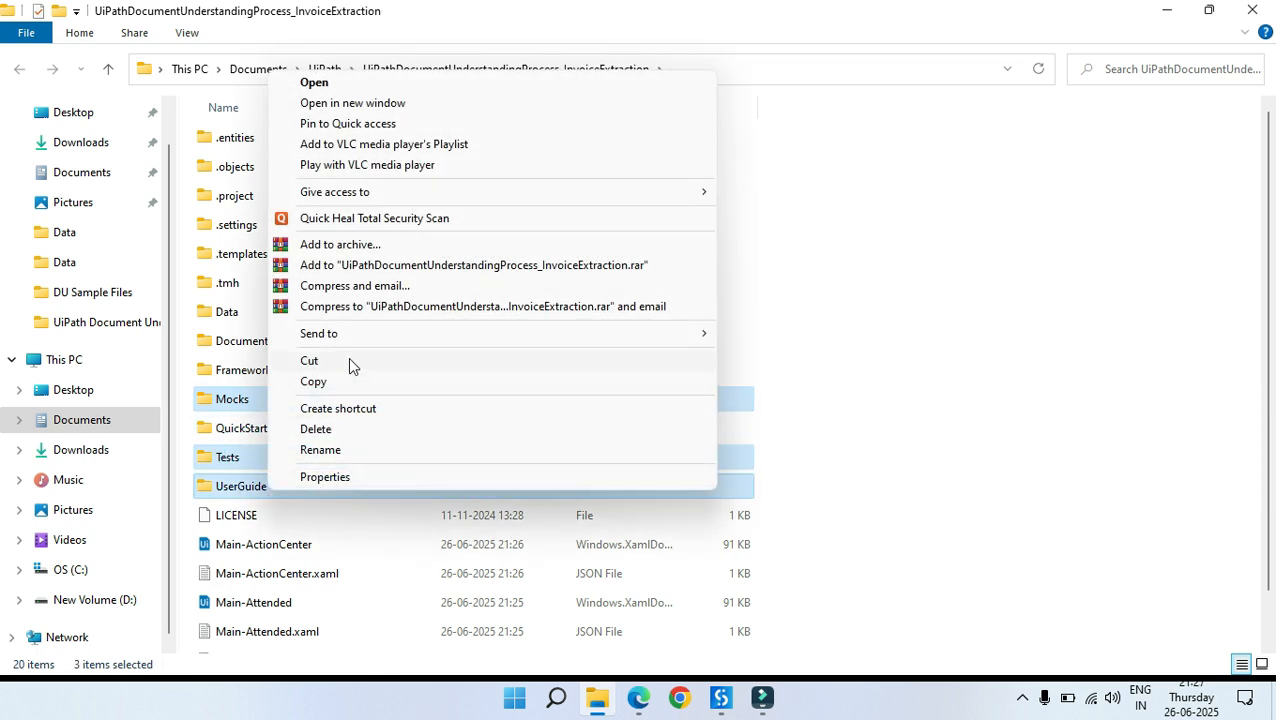
{"action": "left_click", "coordinate": [333, 429]}
{"action": "key", "text": "alt+Tab"}
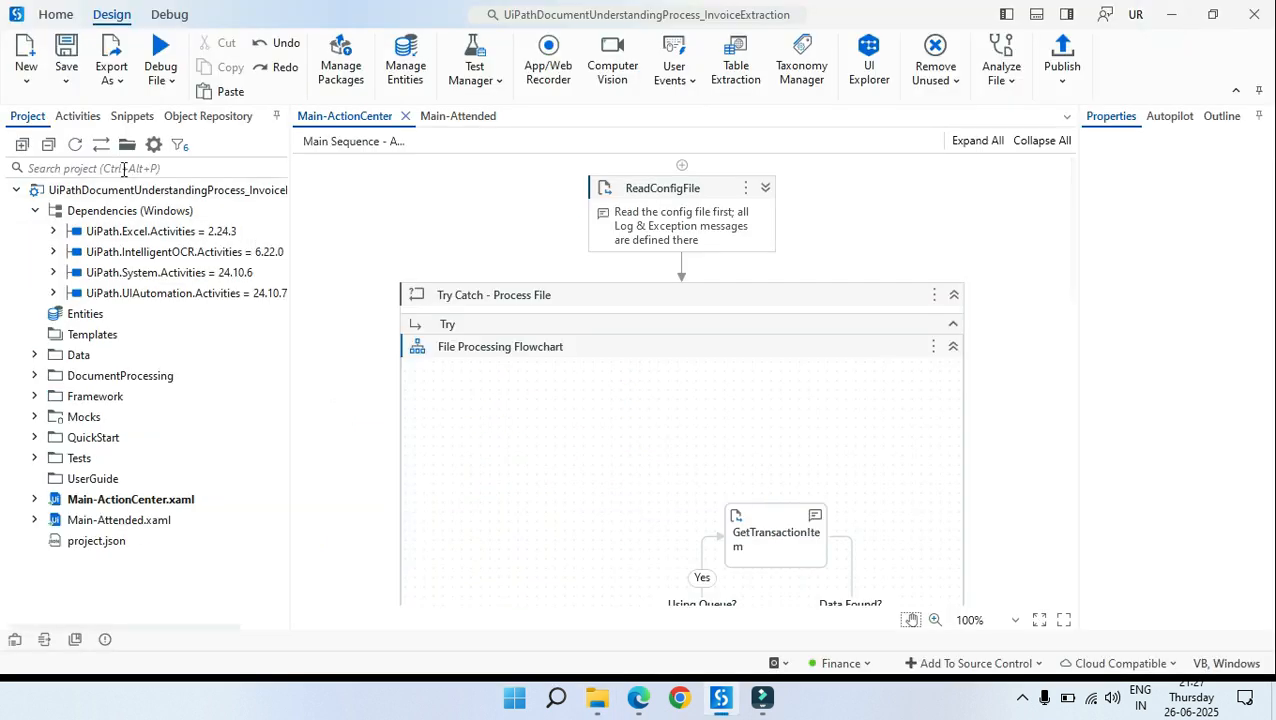
{"action": "left_click", "coordinate": [120, 572]}
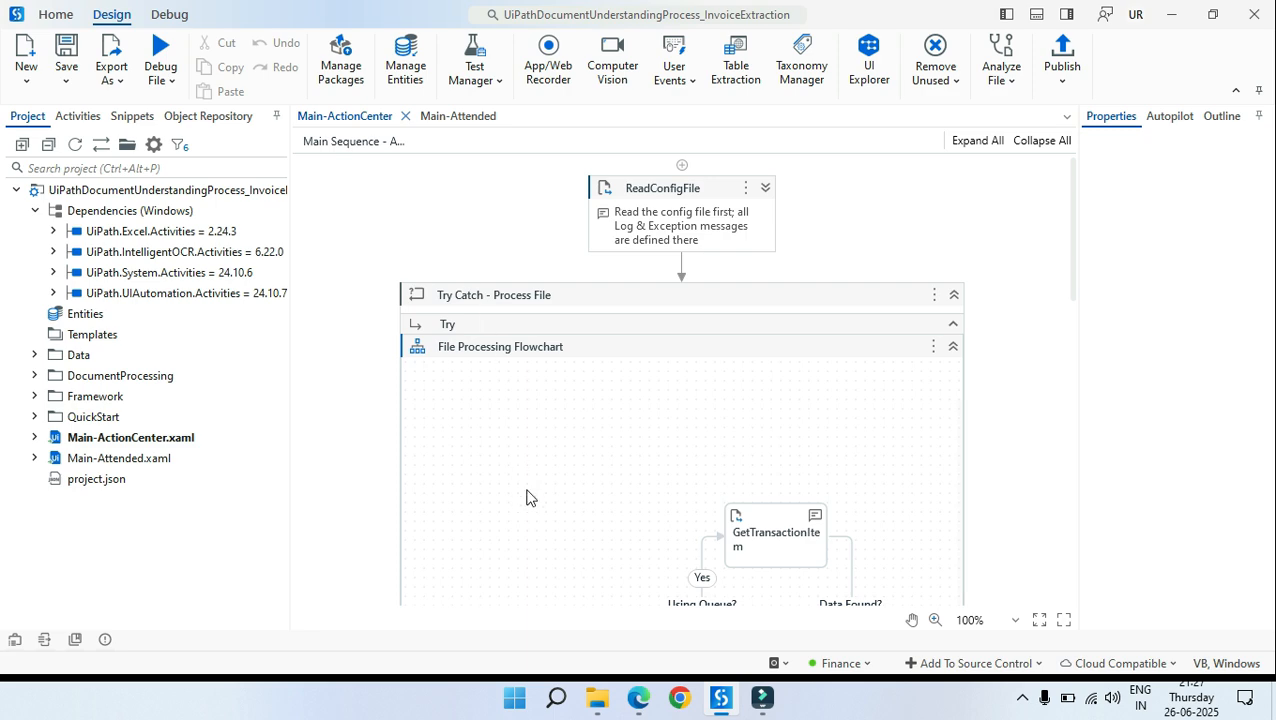
Step: Switch to Edge and review the sample PDFs: Invoice- Native 1, the Sit Amet Corp and Aenean LLC scanned invoices, and Invoice 1
{"action": "left_click", "coordinate": [597, 698]}
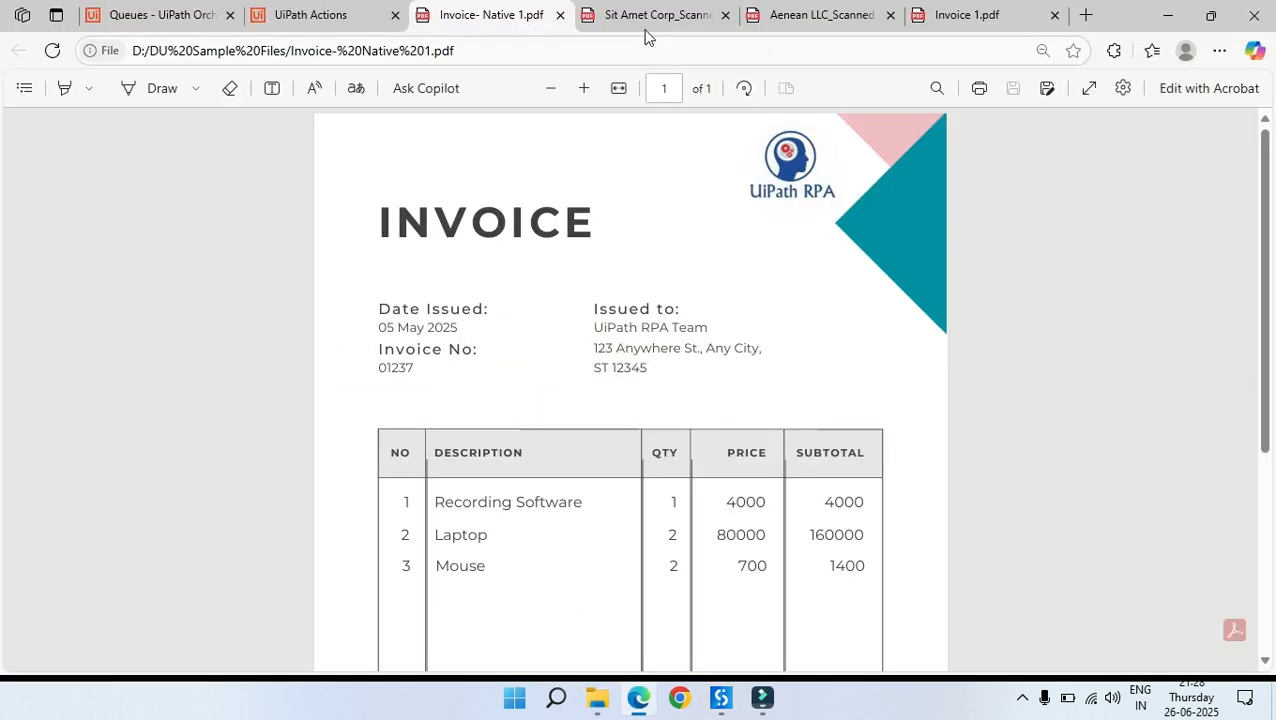
{"action": "left_click", "coordinate": [640, 22]}
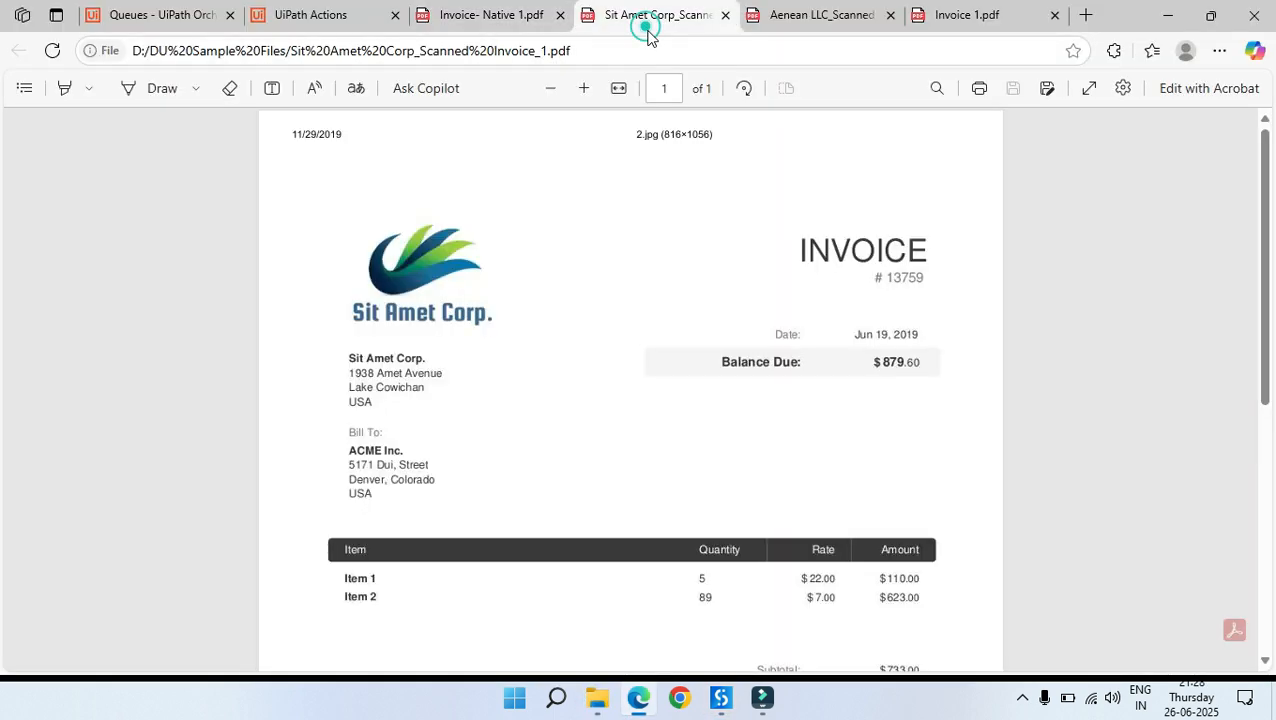
{"action": "left_click", "coordinate": [817, 14]}
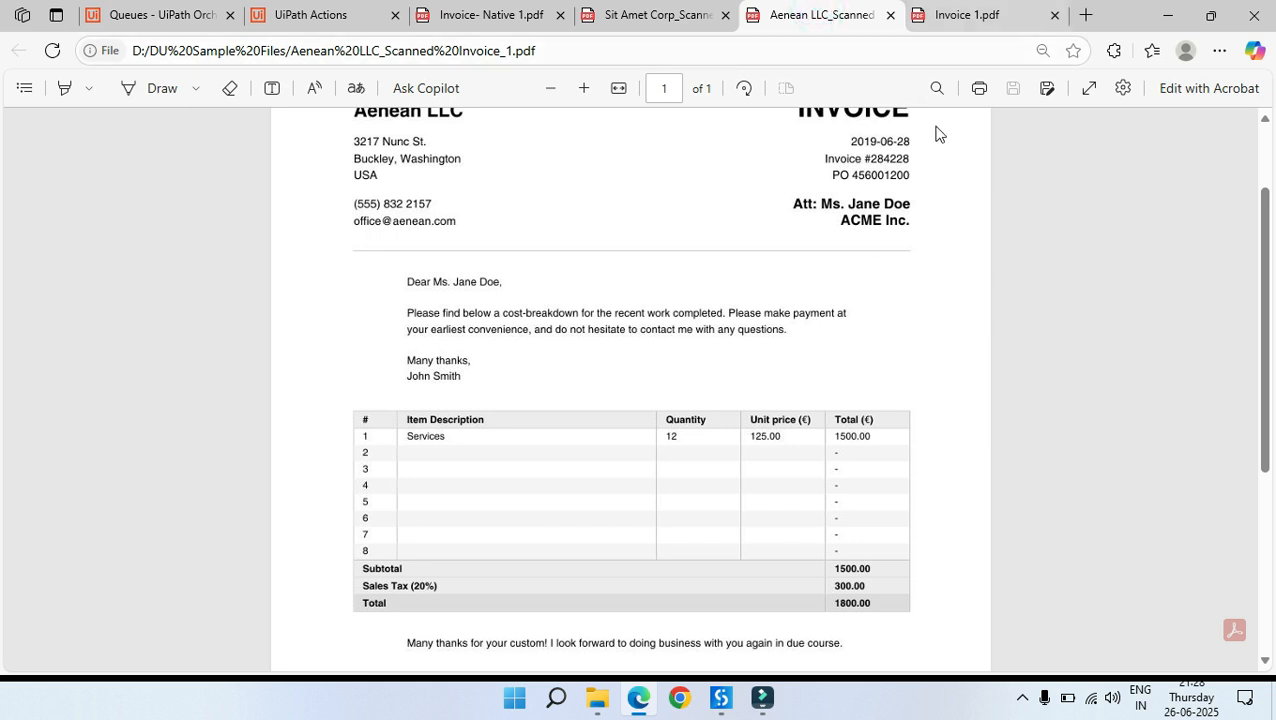
{"action": "scroll", "coordinate": [940, 134], "scroll_direction": "up", "scroll_amount": 2}
{"action": "left_click", "coordinate": [960, 15]}
{"action": "scroll", "coordinate": [866, 264], "scroll_direction": "up", "scroll_amount": 3}
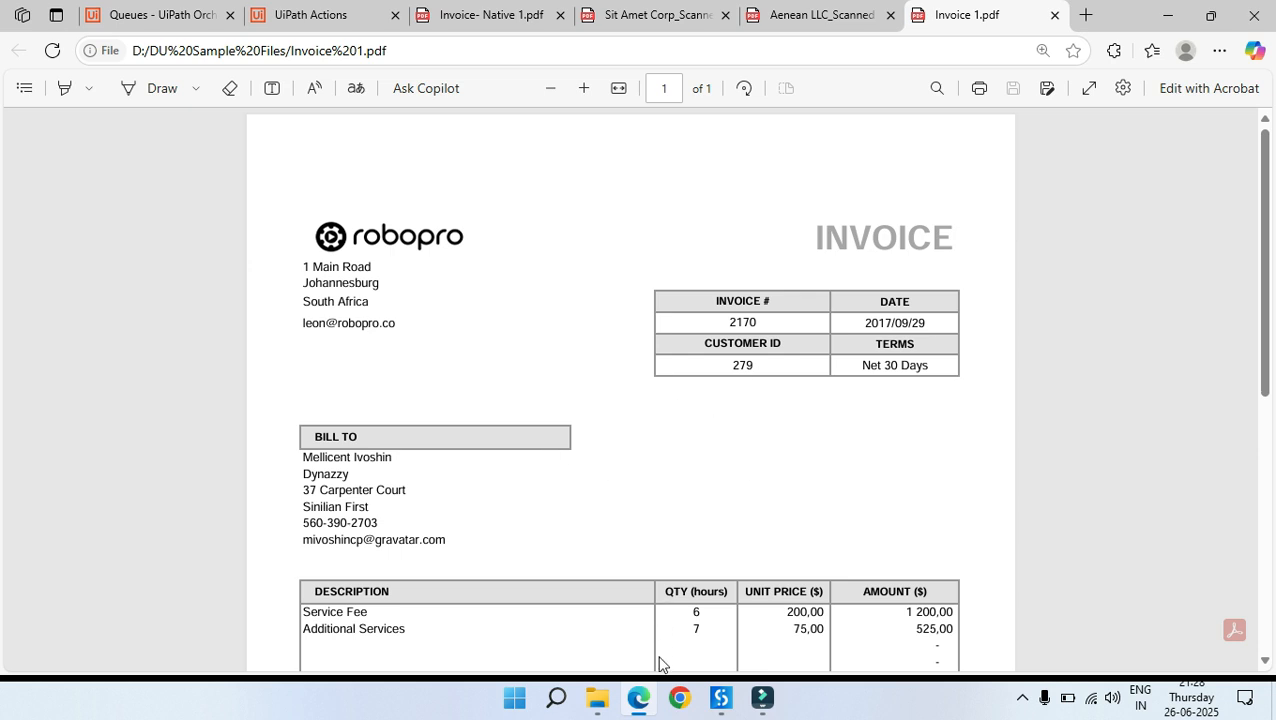
Step: Switch to UiPath Studio, open the Taxonomy Manager, and inspect the Documents group down to the Certificate-of-filing document type
{"action": "left_click", "coordinate": [721, 698]}
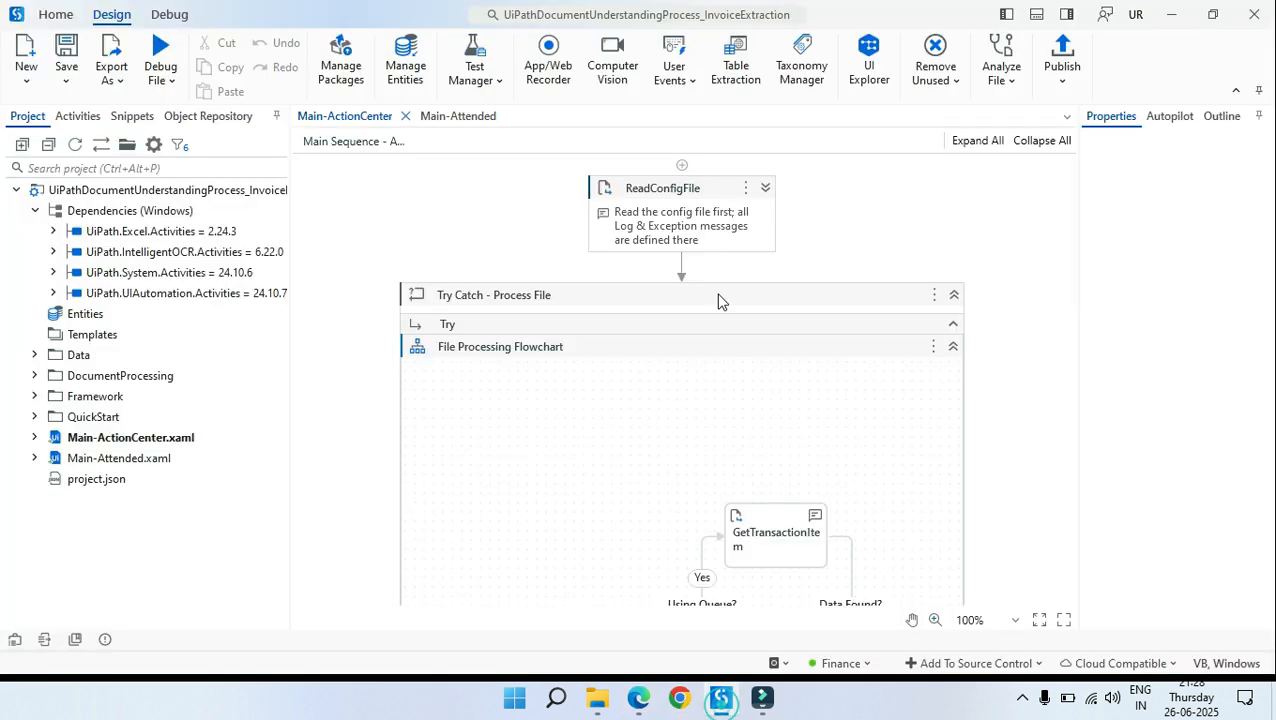
{"action": "left_click", "coordinate": [821, 75]}
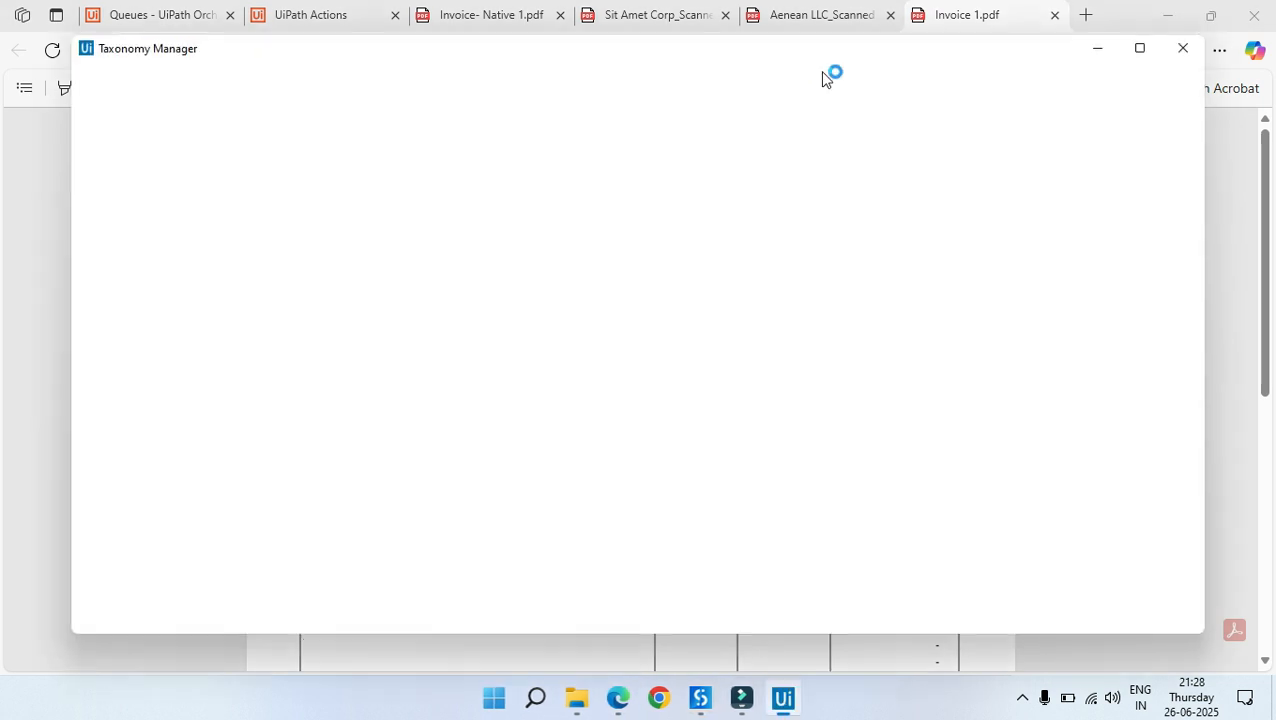
{"action": "left_click", "coordinate": [47, 138]}
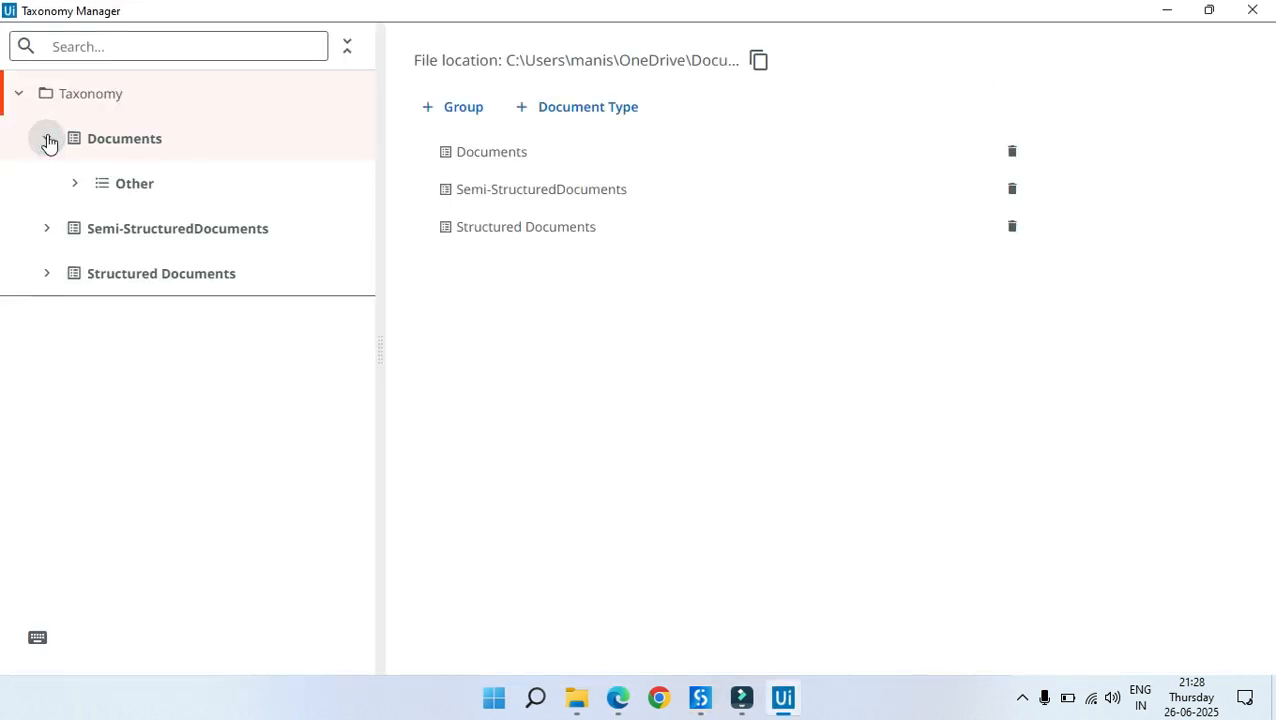
{"action": "left_click", "coordinate": [47, 138]}
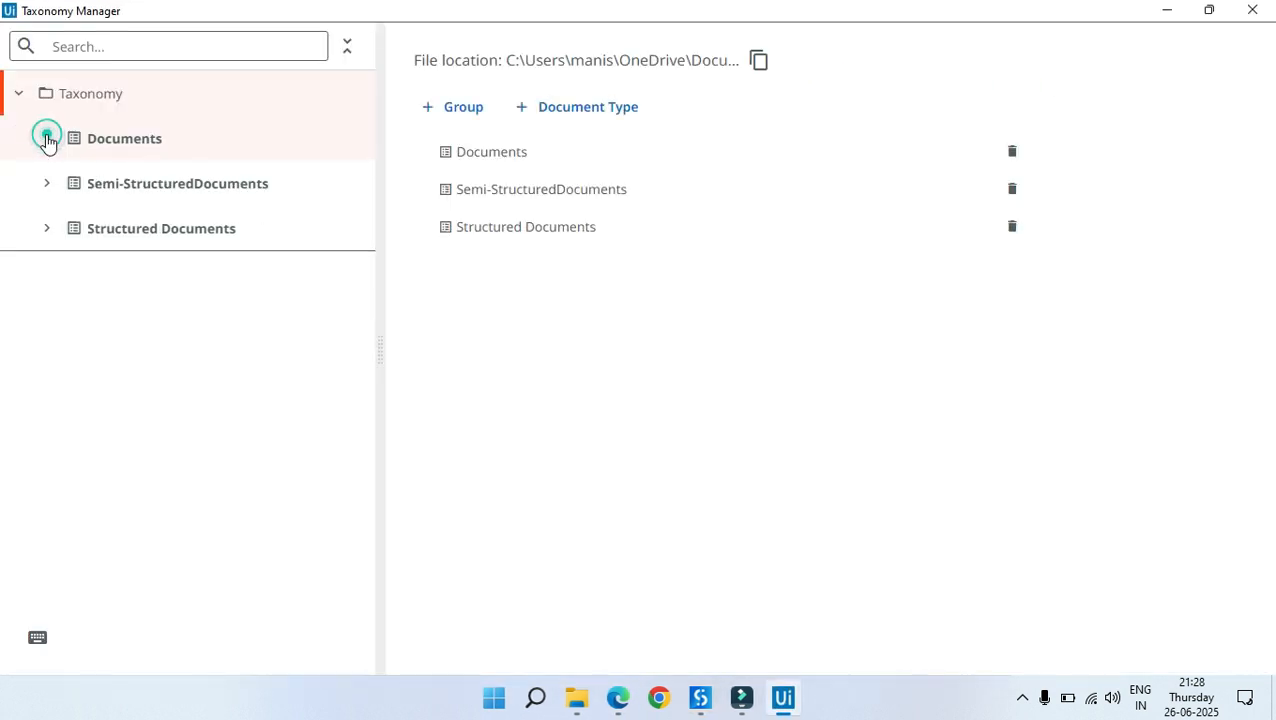
{"action": "left_click", "coordinate": [47, 138]}
{"action": "left_click", "coordinate": [74, 183]}
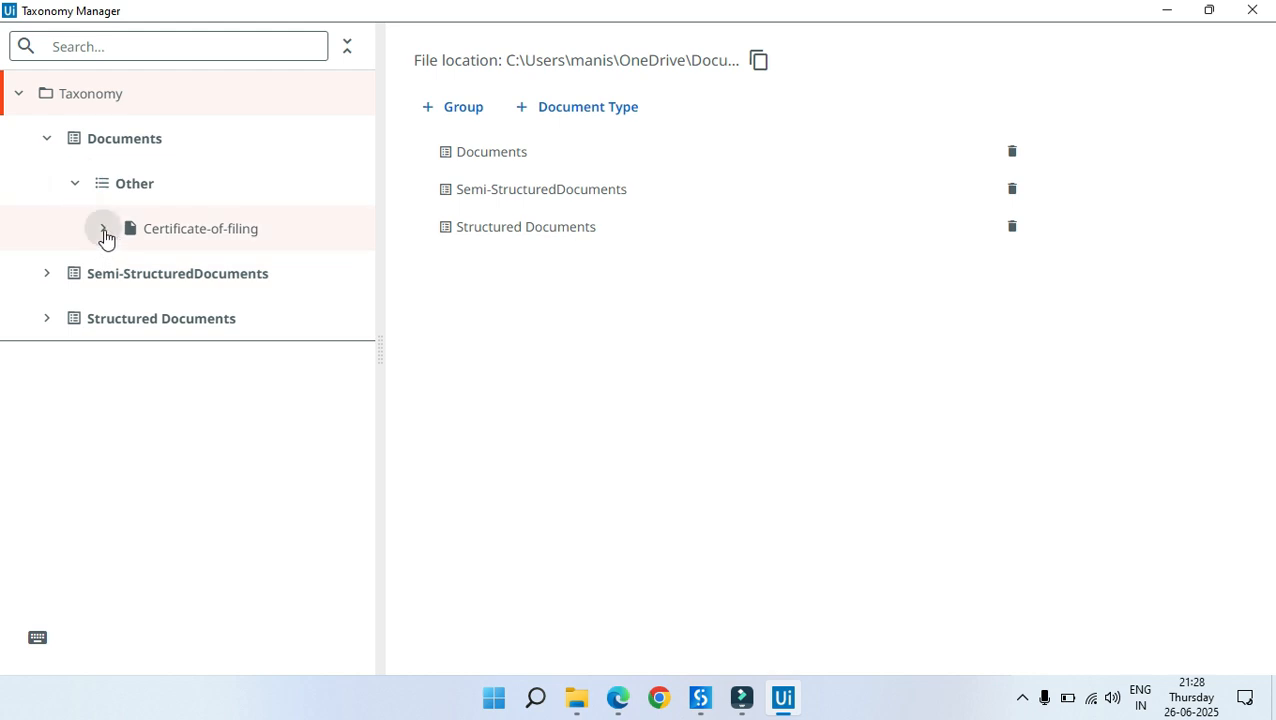
{"action": "left_click", "coordinate": [103, 229]}
{"action": "left_click", "coordinate": [103, 229]}
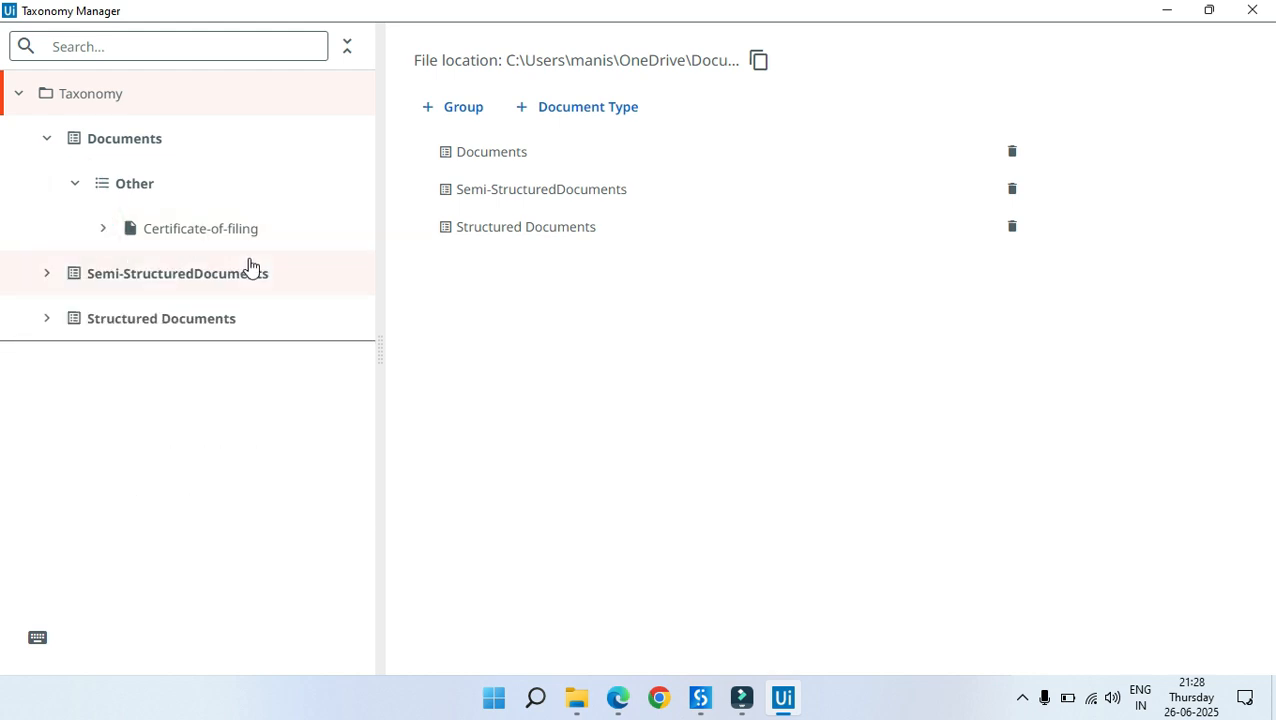
{"action": "left_click", "coordinate": [47, 138]}
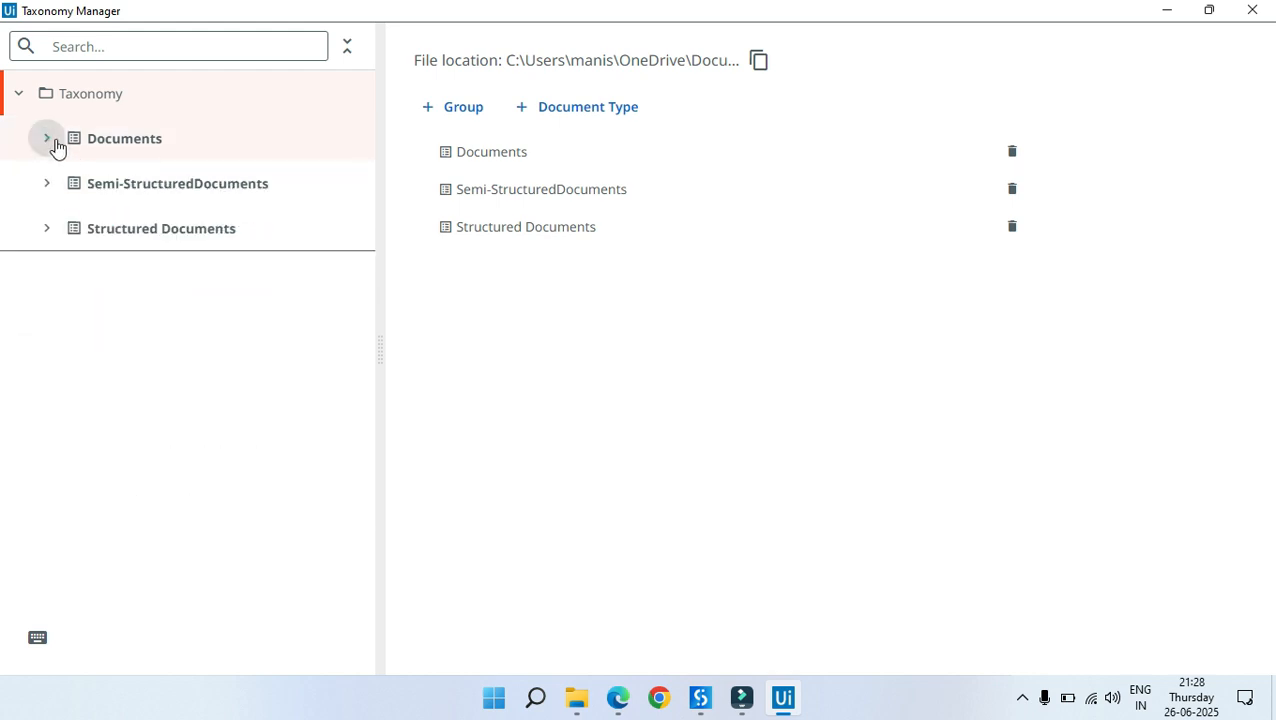
Step: Open the Invoice document type under Semi-StructuredDocuments > Financial and examine its full list of fields
{"action": "left_click", "coordinate": [47, 183]}
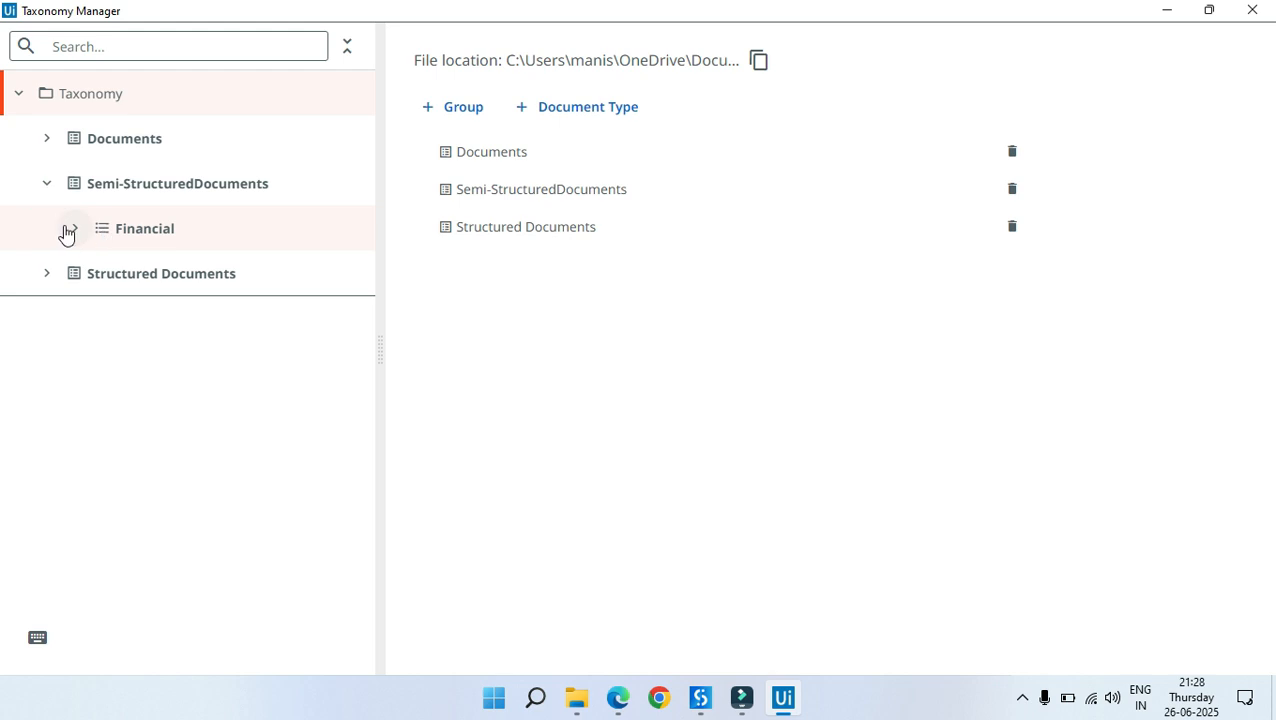
{"action": "left_click", "coordinate": [74, 228]}
{"action": "left_click", "coordinate": [185, 322]}
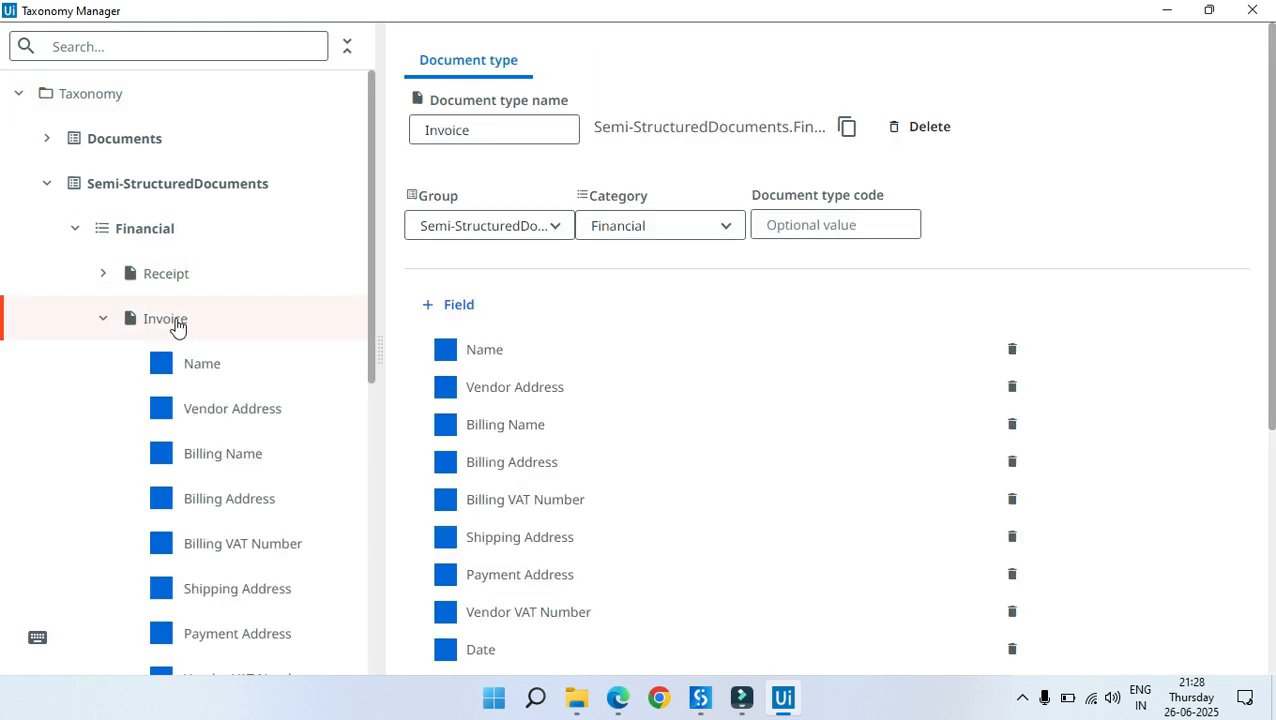
{"action": "left_click", "coordinate": [171, 319]}
{"action": "scroll", "coordinate": [151, 305], "scroll_direction": "down", "scroll_amount": 1}
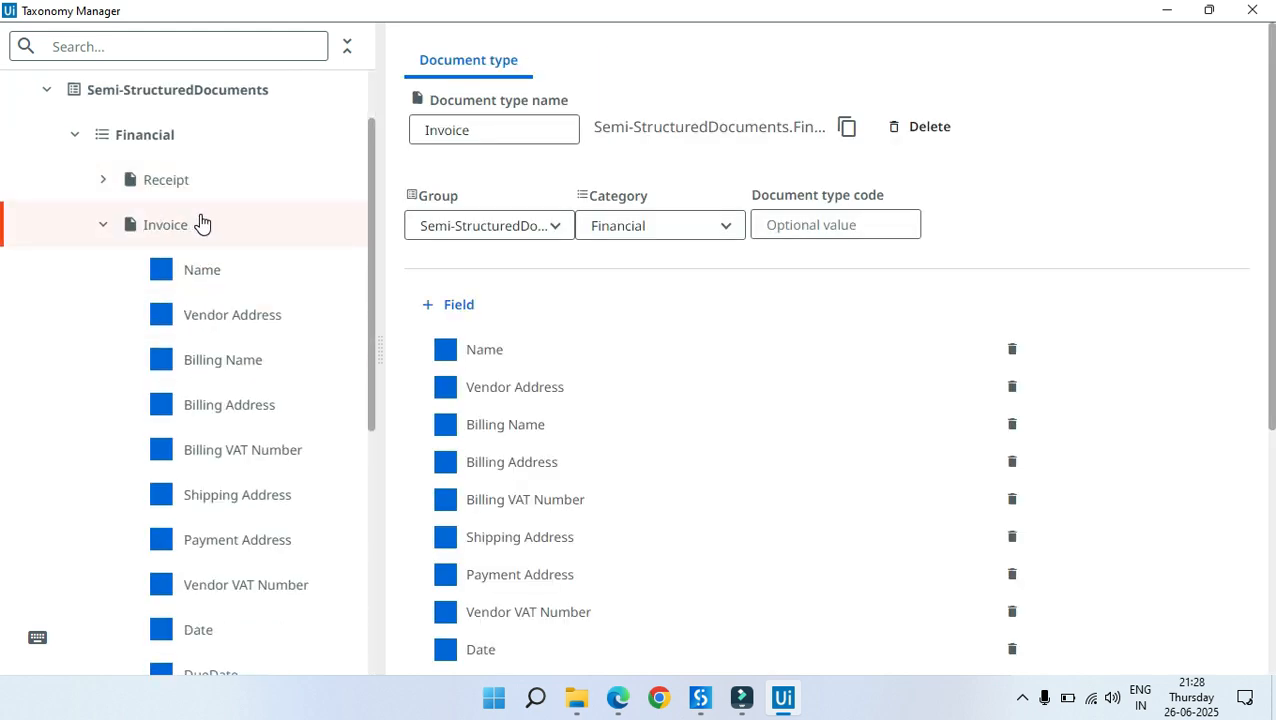
{"action": "scroll", "coordinate": [202, 225], "scroll_direction": "down", "scroll_amount": 1}
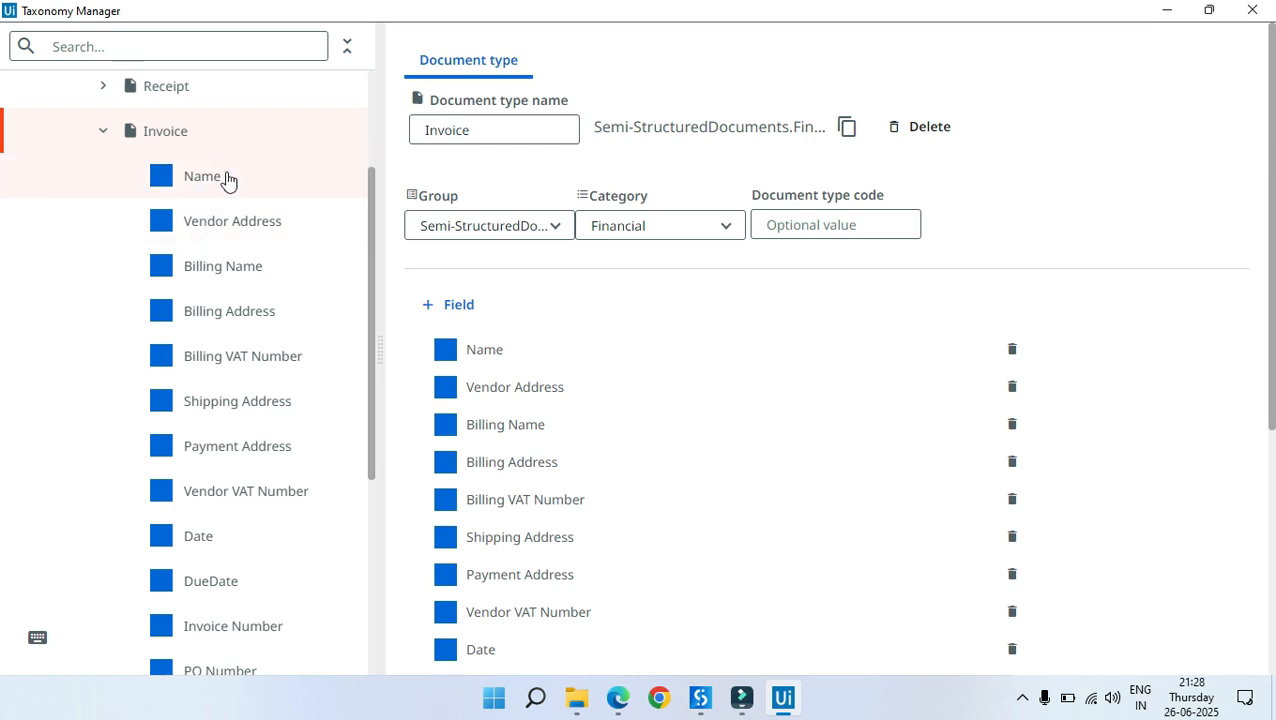
{"action": "scroll", "coordinate": [228, 182], "scroll_direction": "up", "scroll_amount": 2}
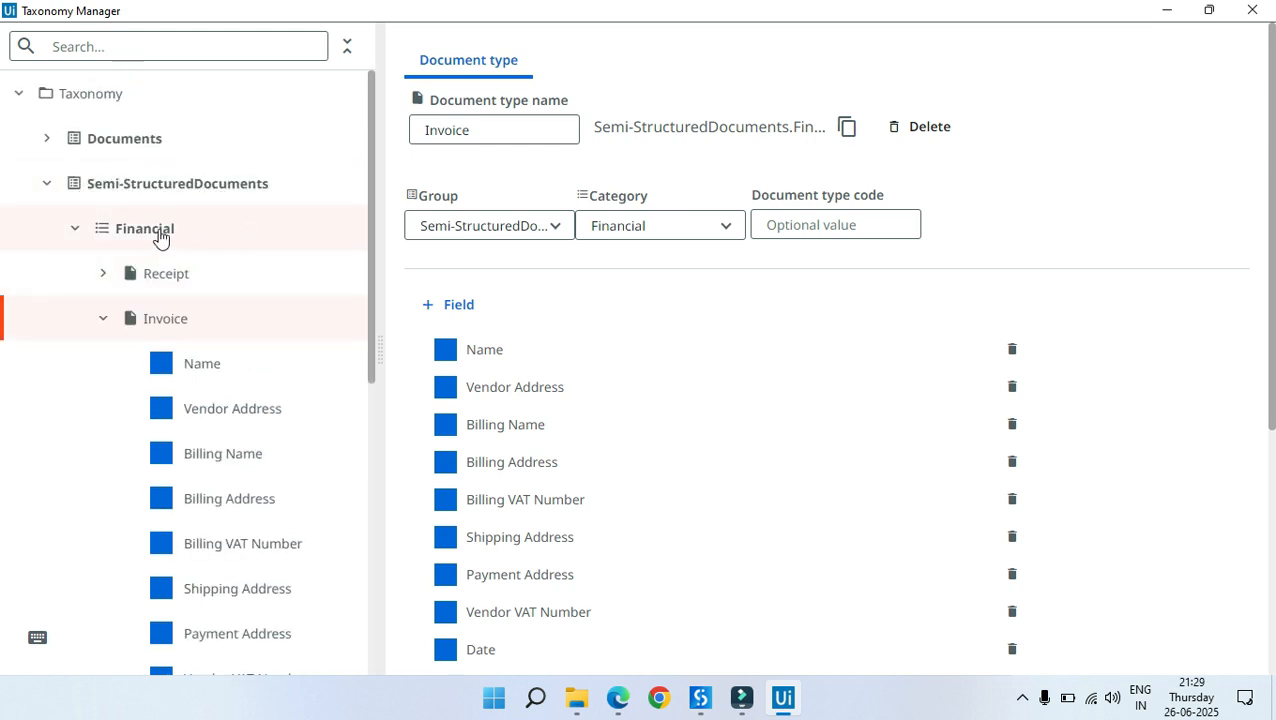
{"action": "scroll", "coordinate": [182, 236], "scroll_direction": "down", "scroll_amount": 2}
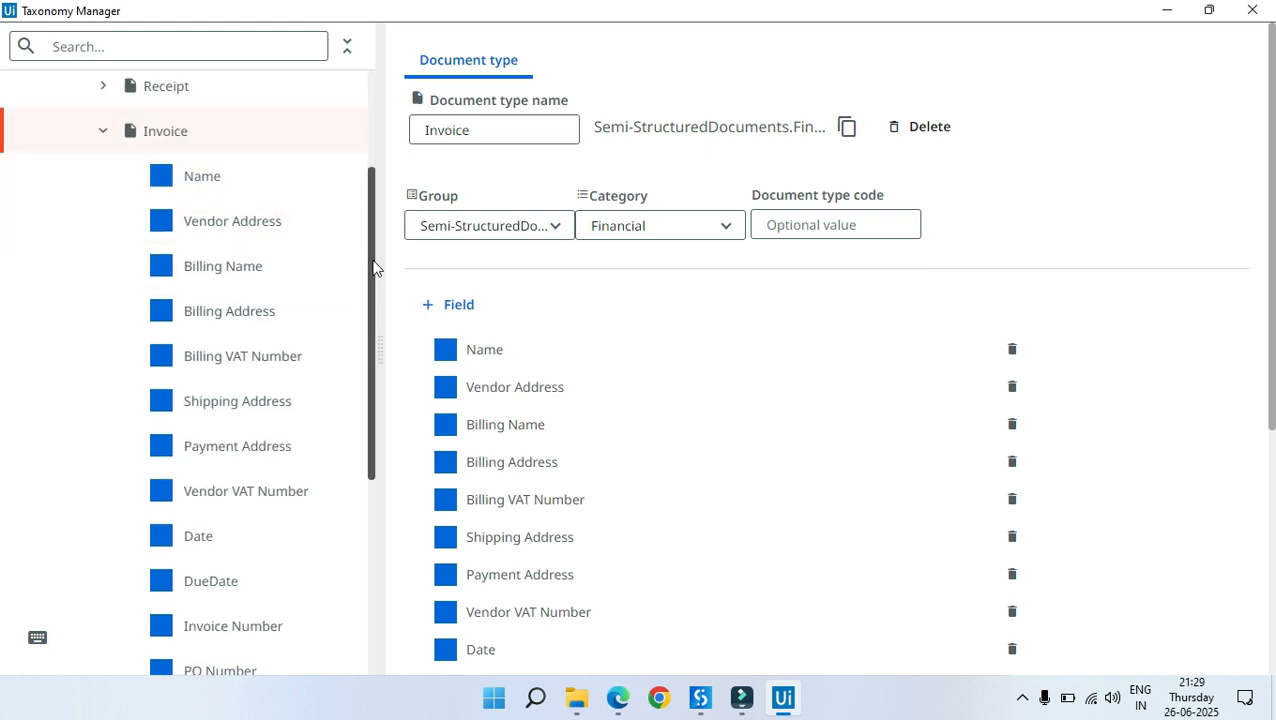
{"action": "left_click_drag", "start_coordinate": [370, 268], "coordinate": [370, 285]}
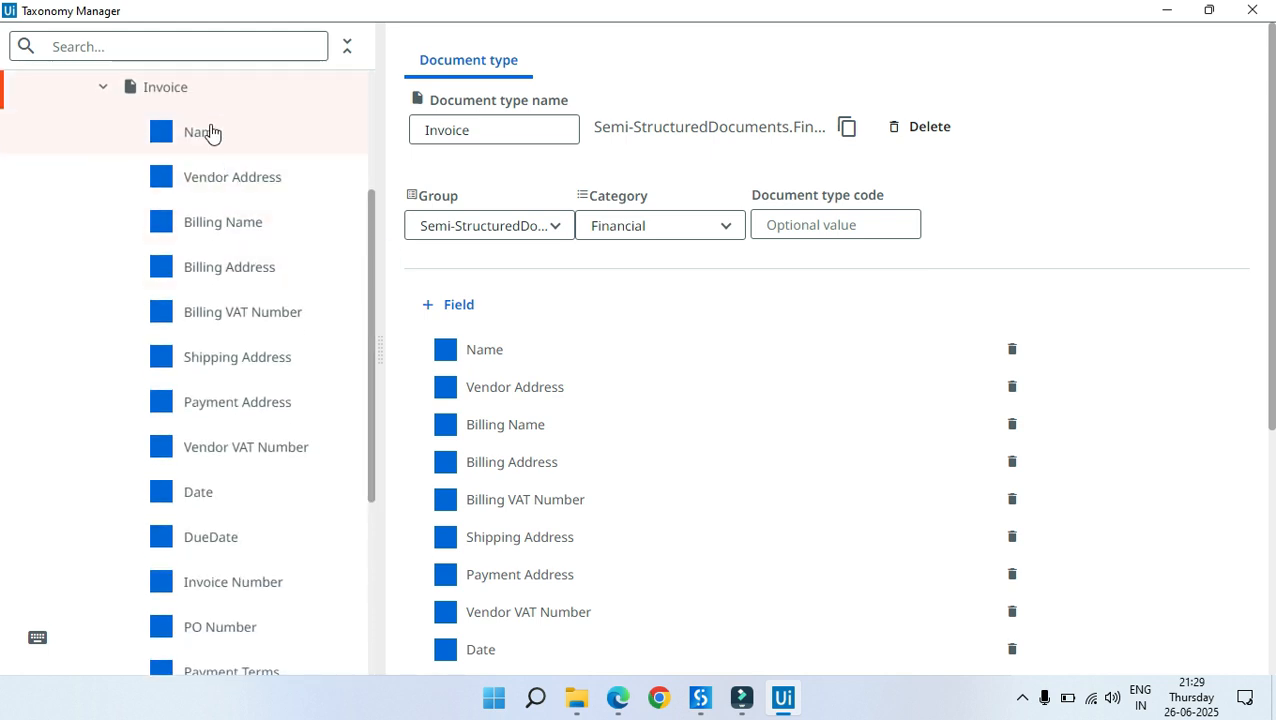
{"action": "scroll", "coordinate": [245, 560], "scroll_direction": "down", "scroll_amount": 4}
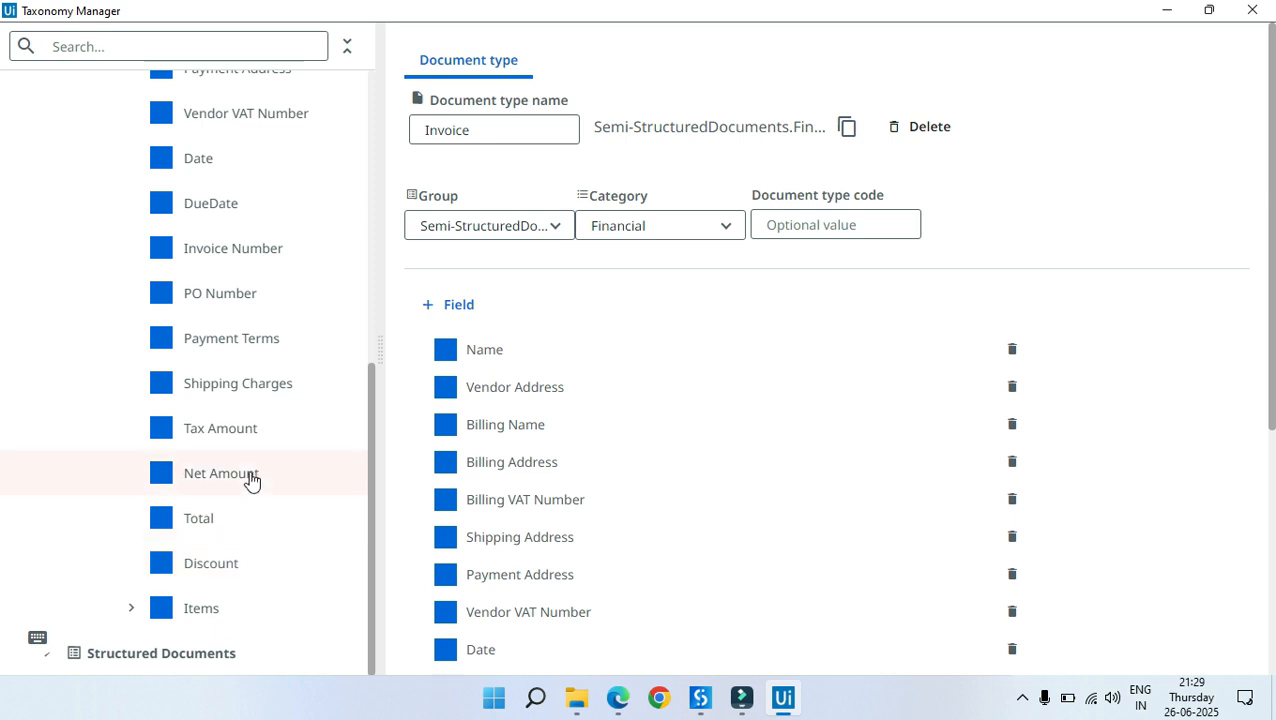
{"action": "scroll", "coordinate": [255, 475], "scroll_direction": "up", "scroll_amount": 2}
{"action": "scroll", "coordinate": [240, 350], "scroll_direction": "up", "scroll_amount": 2}
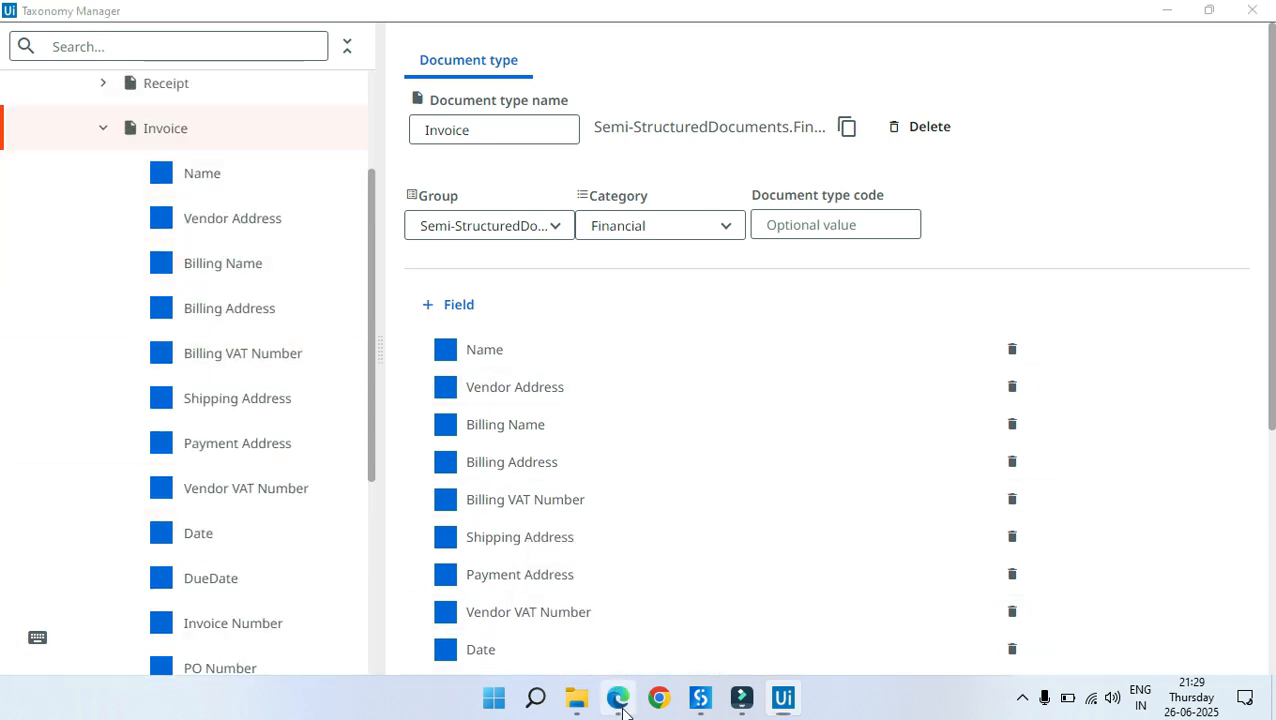
Step: Check Invoice 1 in Edge, return to the Taxonomy Manager, and inspect the Vendor Address, Billing Name, Billing Address and Billing VAT Number fields
{"action": "left_click", "coordinate": [618, 698]}
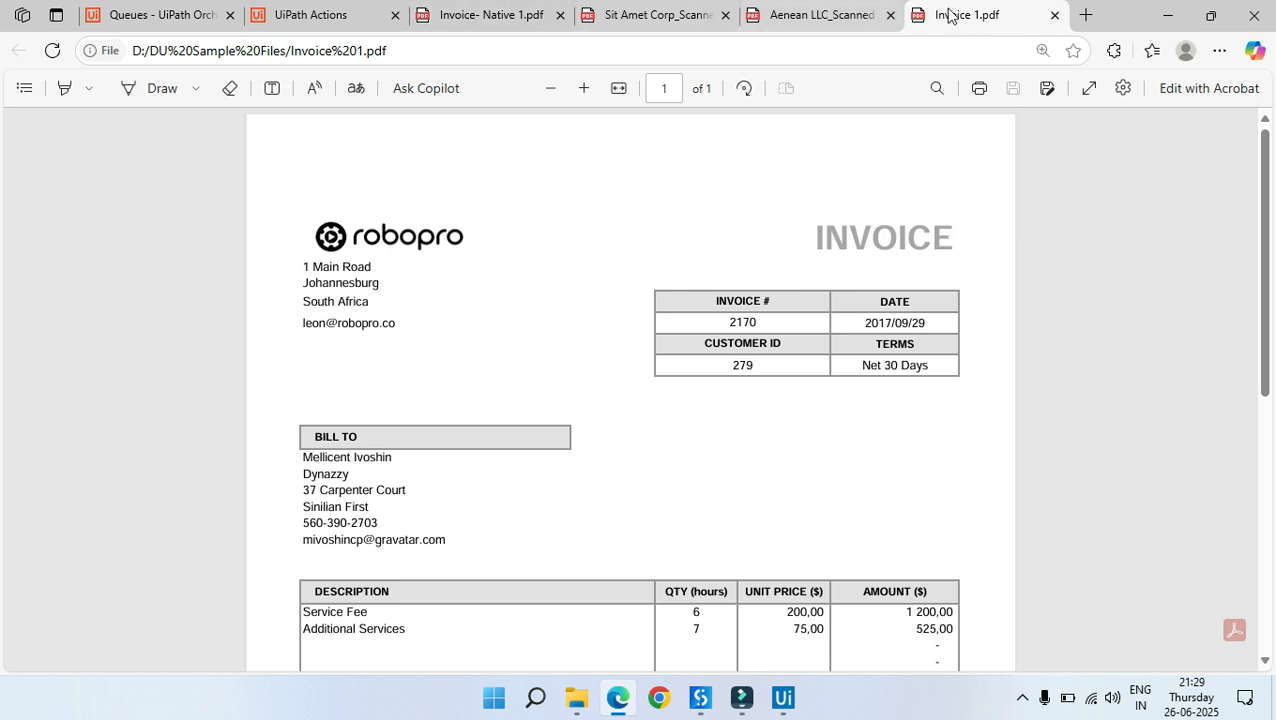
{"action": "left_click", "coordinate": [1167, 15]}
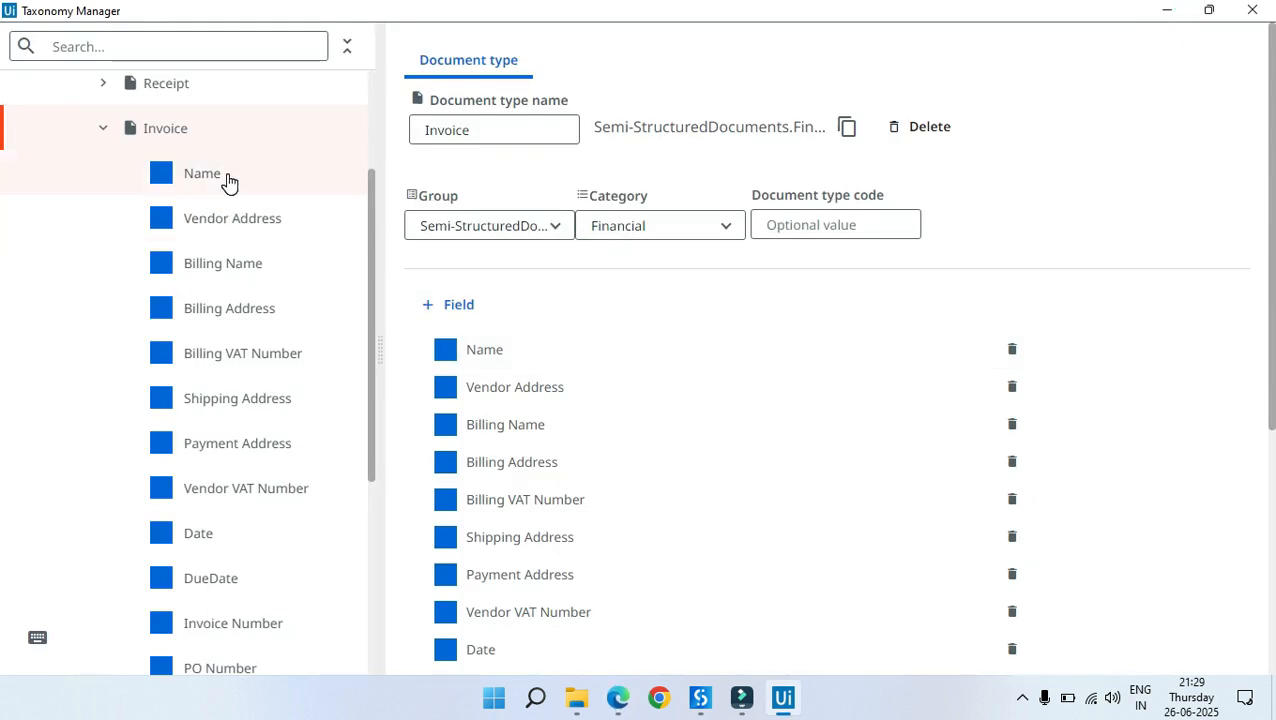
{"action": "left_click", "coordinate": [241, 225]}
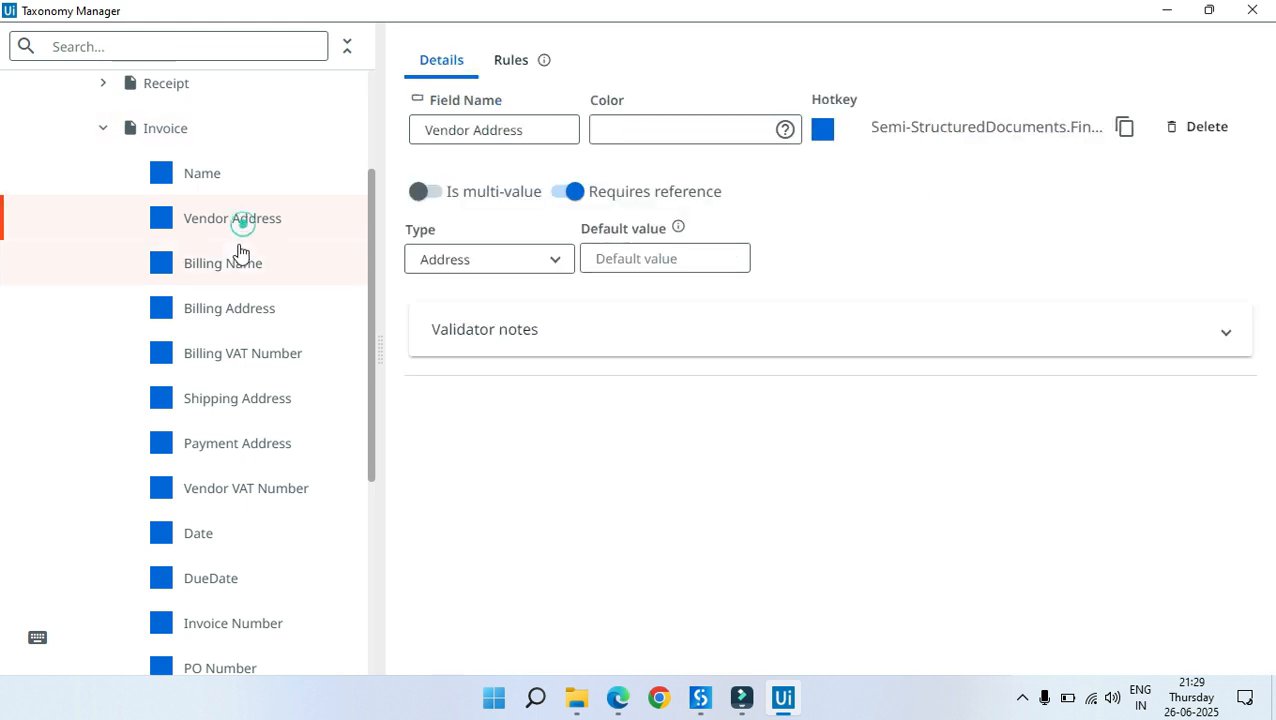
{"action": "left_click", "coordinate": [236, 263]}
{"action": "left_click", "coordinate": [240, 310]}
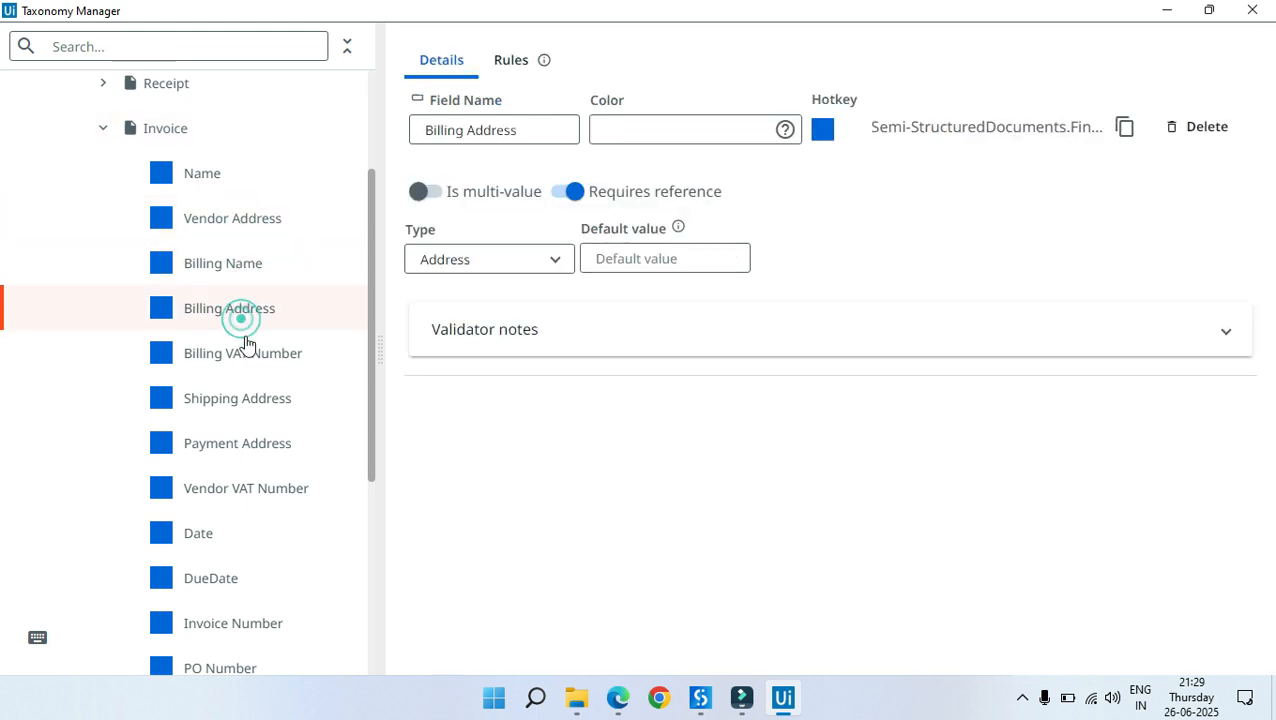
{"action": "left_click", "coordinate": [240, 358]}
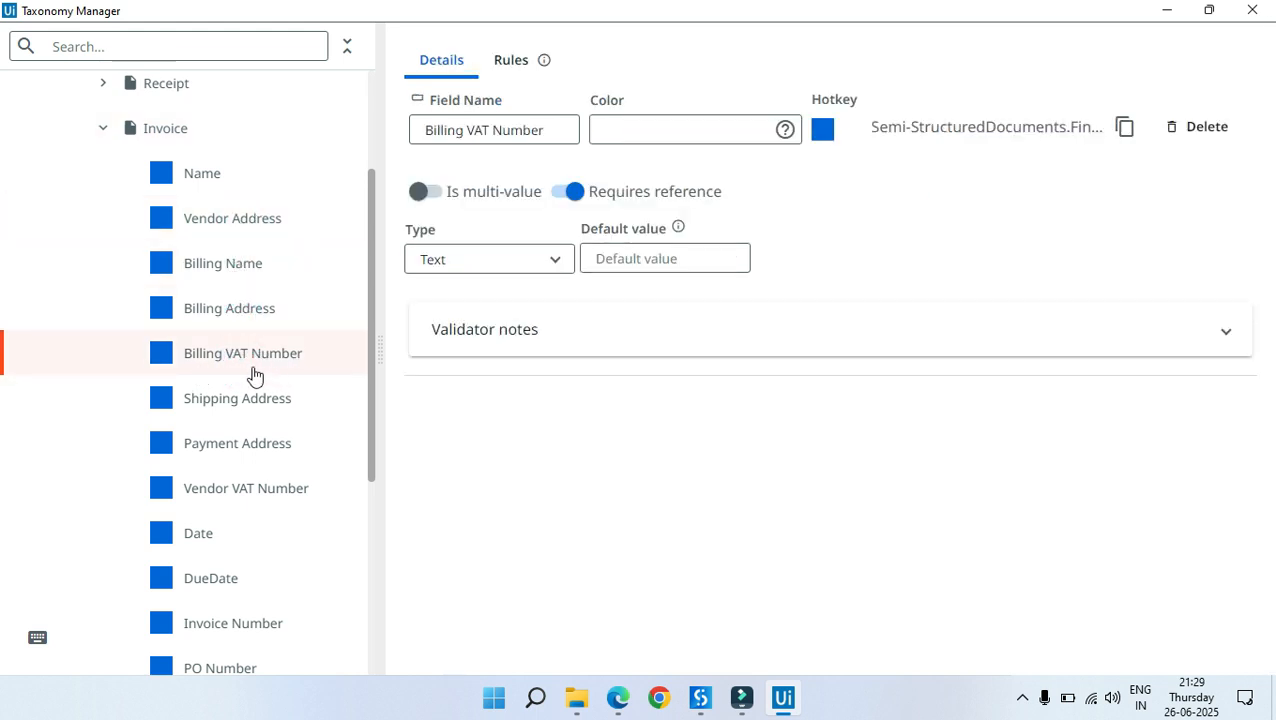
Step: Switch to Edge and check all four sample invoice PDFs for the fields listed in the Invoice taxonomy, such as the billing VAT number
{"action": "left_click", "coordinate": [619, 700]}
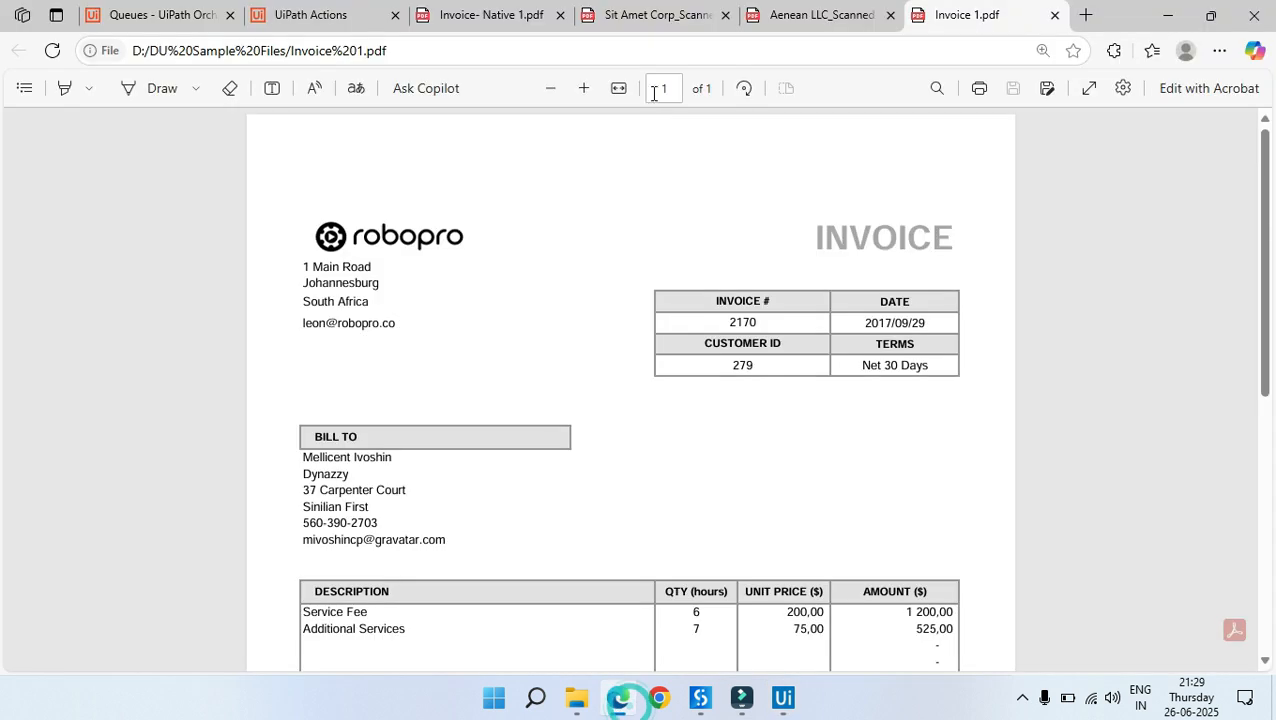
{"action": "left_click", "coordinate": [515, 16]}
{"action": "scroll", "coordinate": [584, 302], "scroll_direction": "down", "scroll_amount": 4}
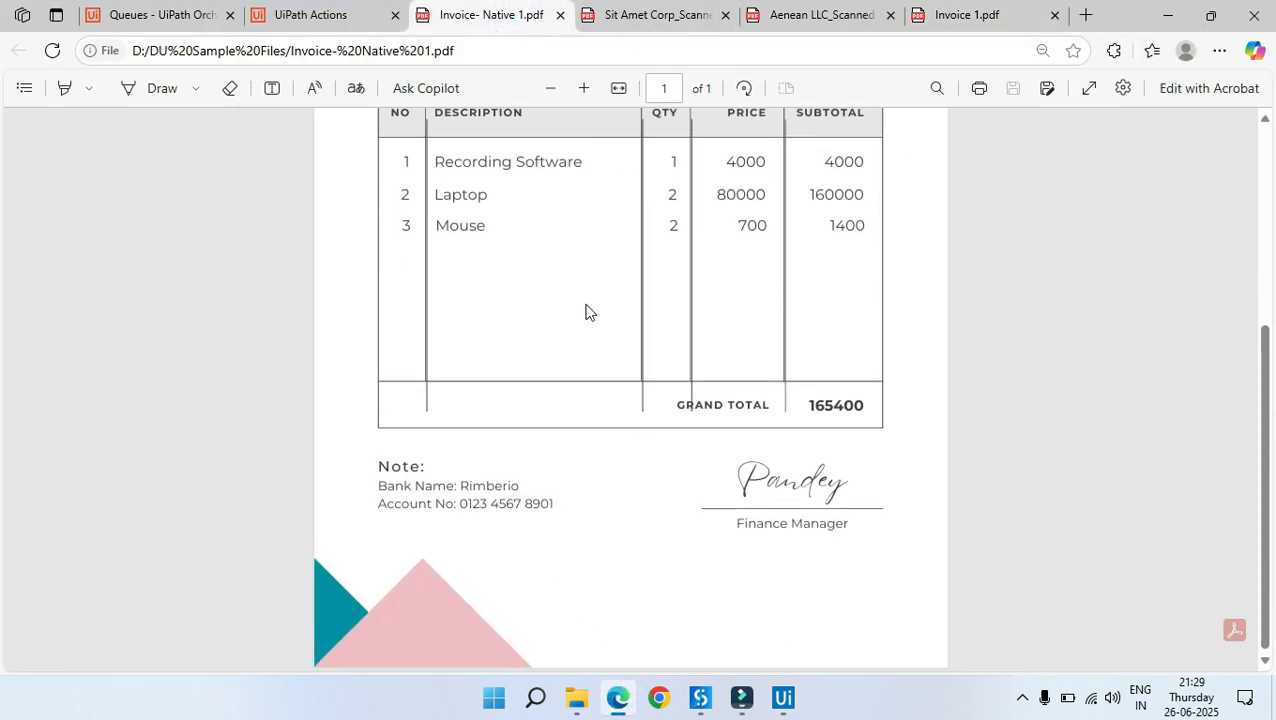
{"action": "scroll", "coordinate": [600, 290], "scroll_direction": "up", "scroll_amount": 4}
{"action": "left_click", "coordinate": [628, 18]}
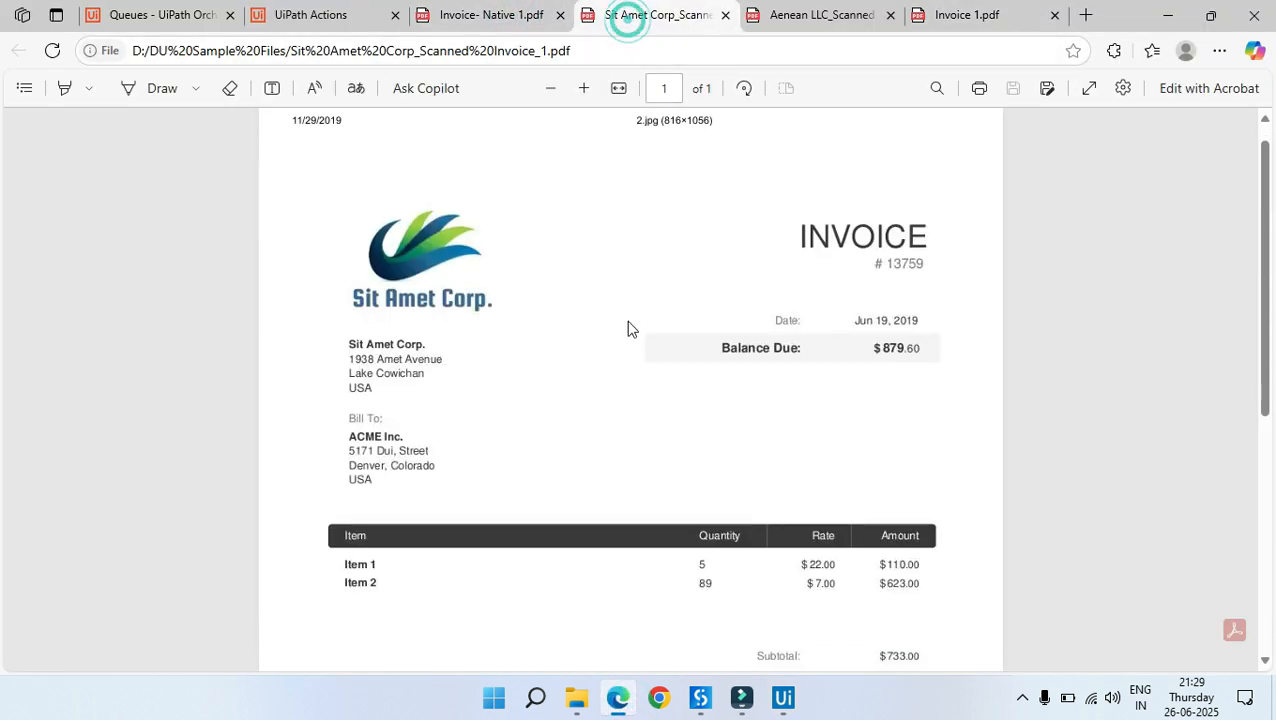
{"action": "scroll", "coordinate": [629, 327], "scroll_direction": "down", "scroll_amount": 5}
{"action": "left_click", "coordinate": [792, 20]}
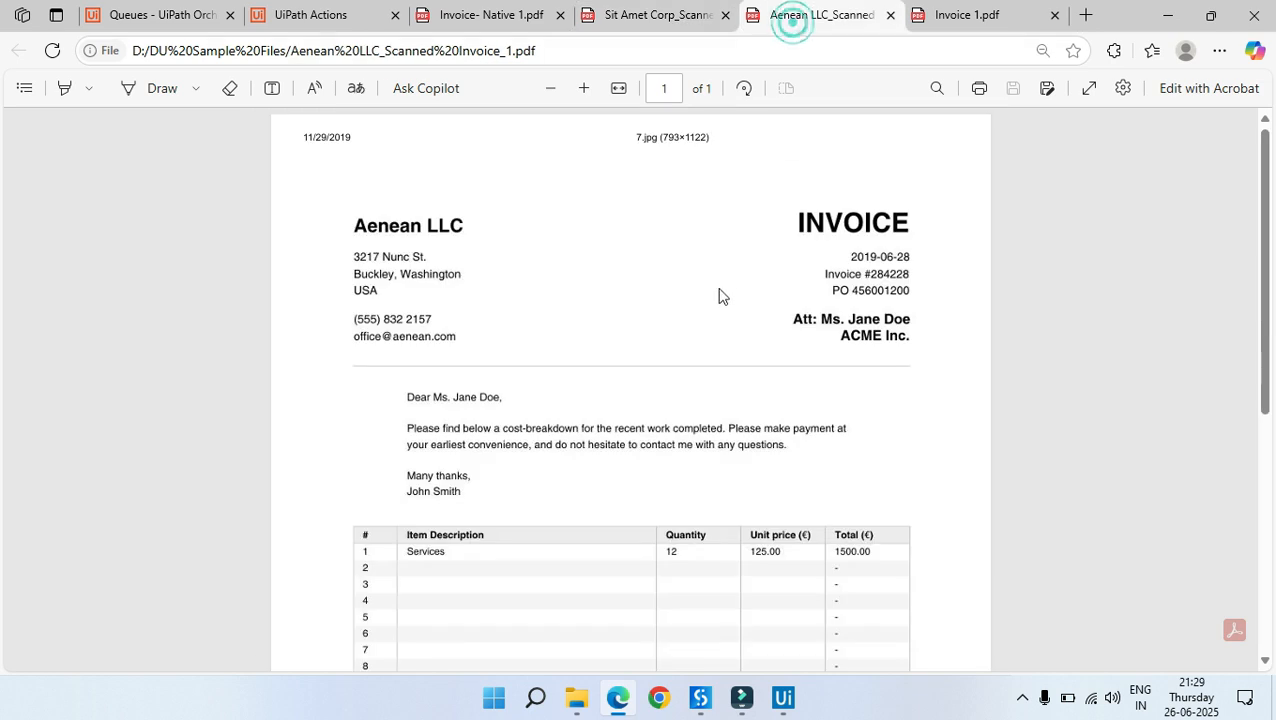
{"action": "scroll", "coordinate": [810, 374], "scroll_direction": "down", "scroll_amount": 3}
{"action": "left_click", "coordinate": [925, 22]}
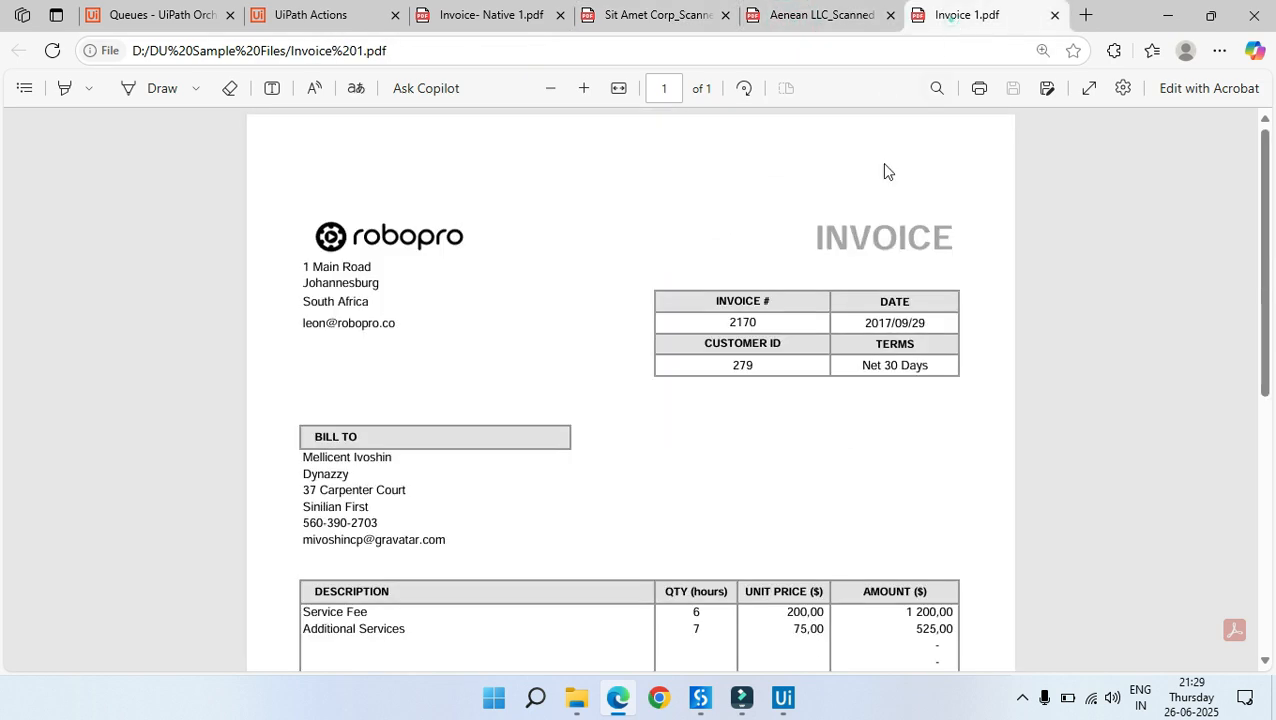
{"action": "scroll", "coordinate": [763, 293], "scroll_direction": "down", "scroll_amount": 10}
{"action": "scroll", "coordinate": [767, 296], "scroll_direction": "up", "scroll_amount": 10}
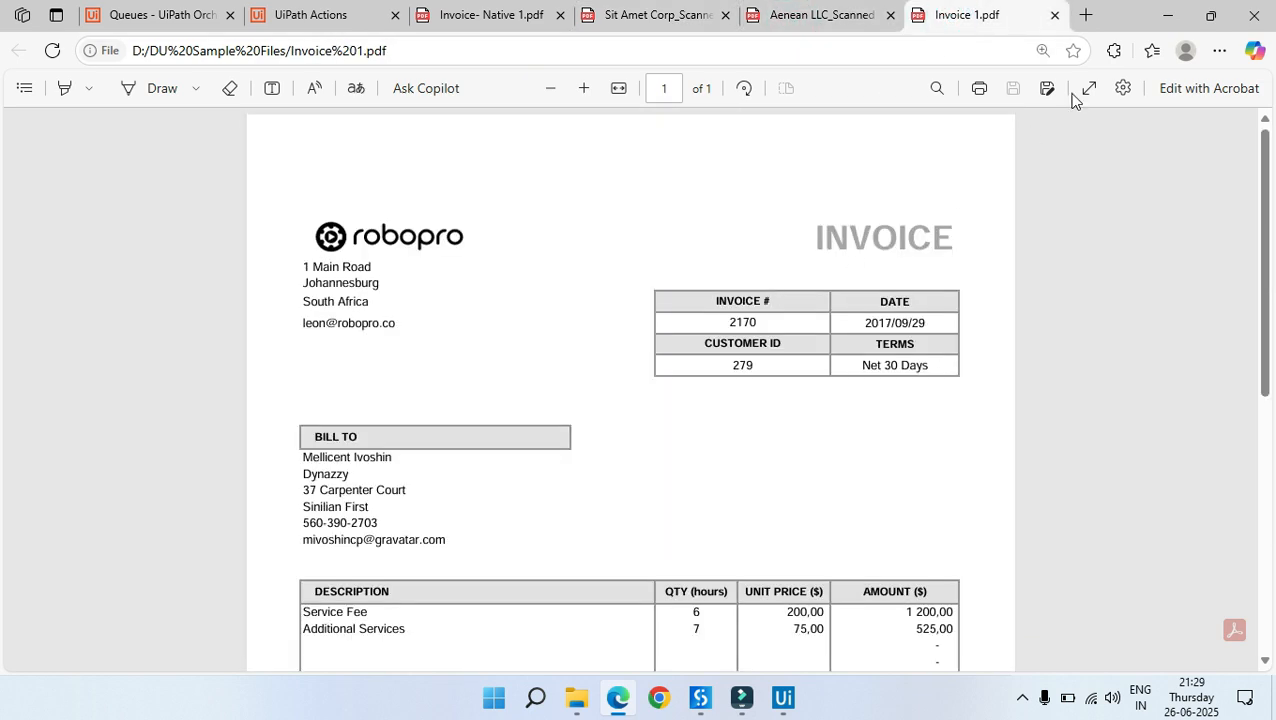
Step: Return to the Taxonomy Manager and delete the Billing VAT Number field from the Invoice document type
{"action": "left_click", "coordinate": [1166, 17]}
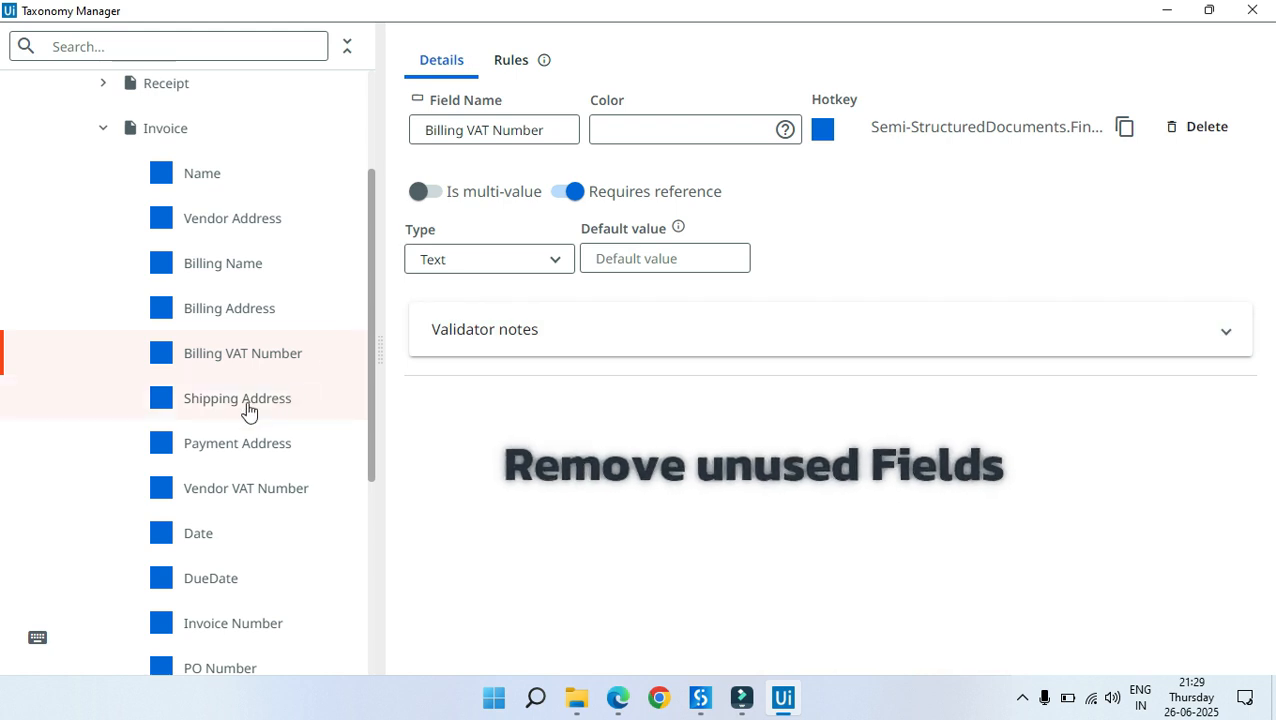
{"action": "left_click", "coordinate": [1205, 128]}
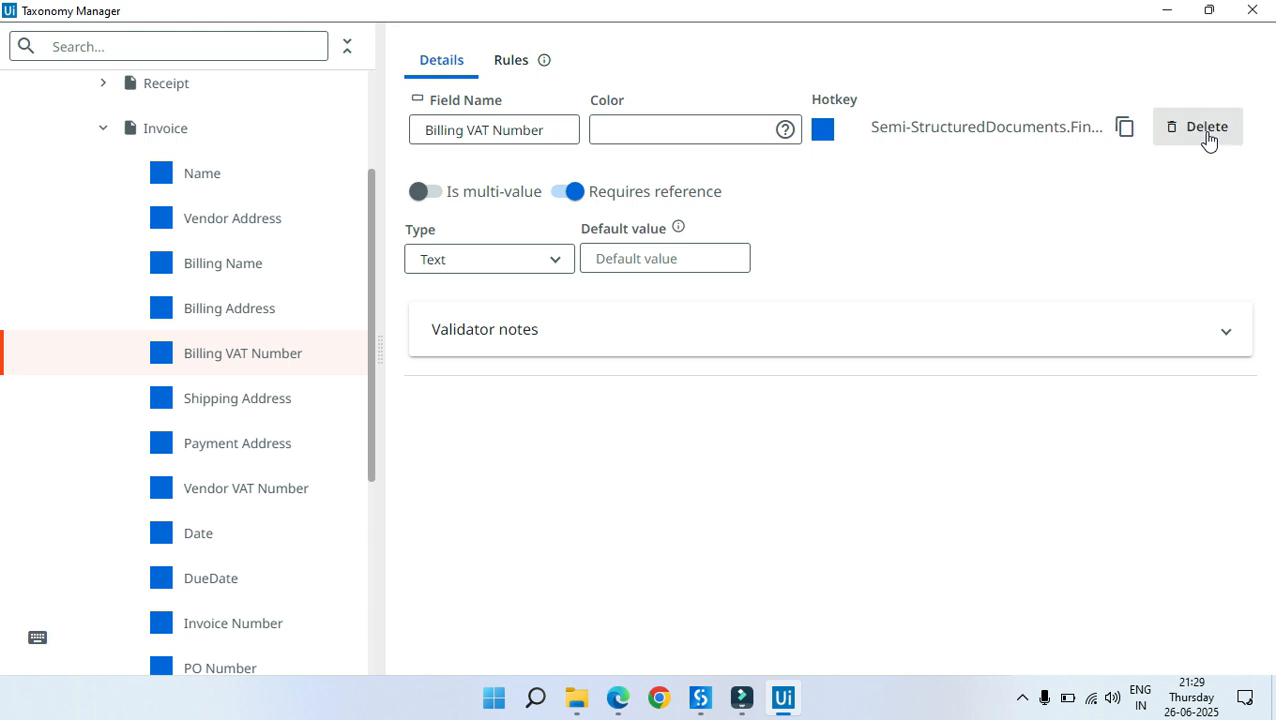
{"action": "left_click", "coordinate": [731, 370]}
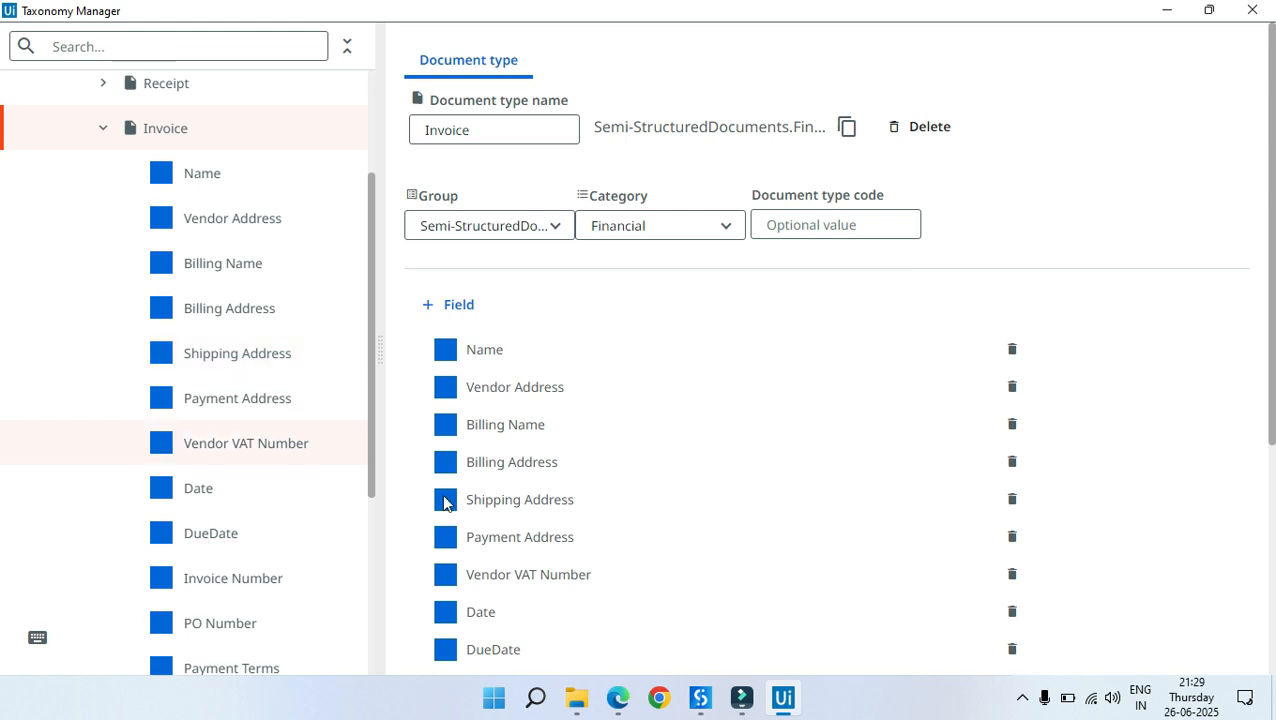
Step: Switch back to Edge and check Invoice 1, the Aenean LLC and Sit Amet Corp scans, and Invoice- Native 1 for the remaining taxonomy fields
{"action": "left_click", "coordinate": [618, 697]}
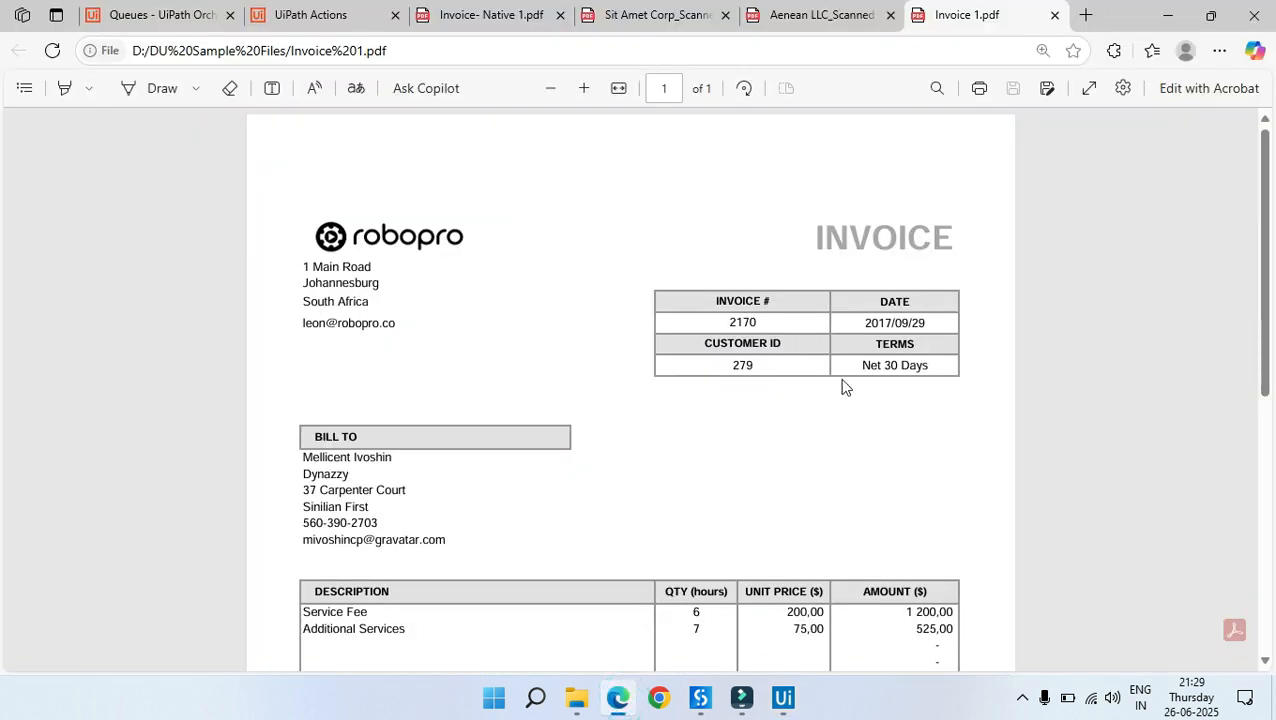
{"action": "scroll", "coordinate": [897, 549], "scroll_direction": "down", "scroll_amount": 1}
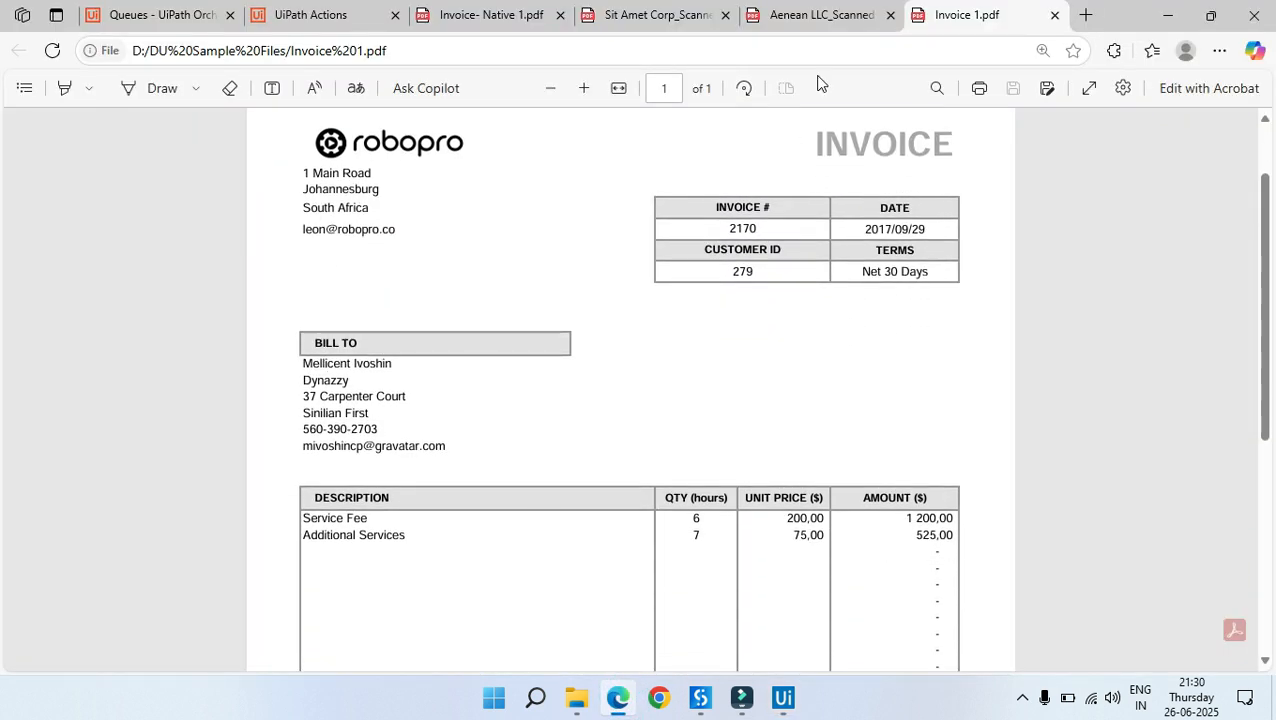
{"action": "left_click", "coordinate": [817, 15]}
{"action": "scroll", "coordinate": [520, 310], "scroll_direction": "up", "scroll_amount": 3}
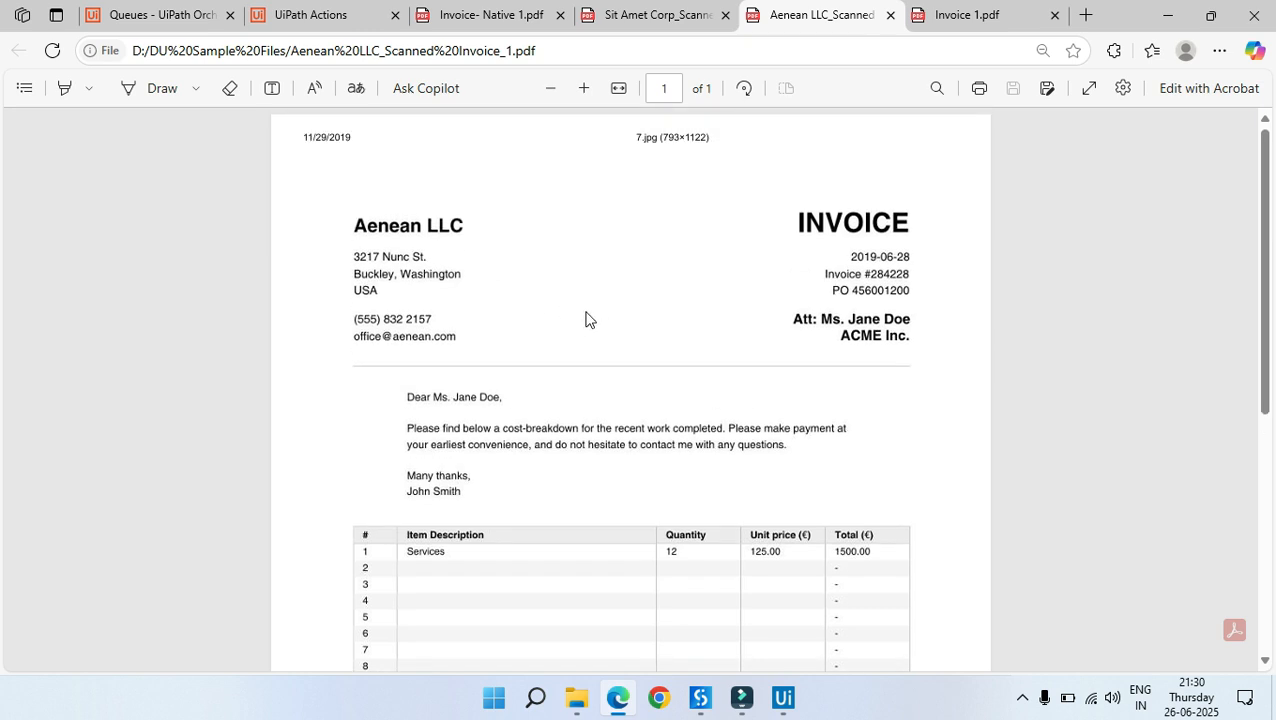
{"action": "left_click", "coordinate": [695, 15]}
{"action": "scroll", "coordinate": [607, 228], "scroll_direction": "up", "scroll_amount": 5}
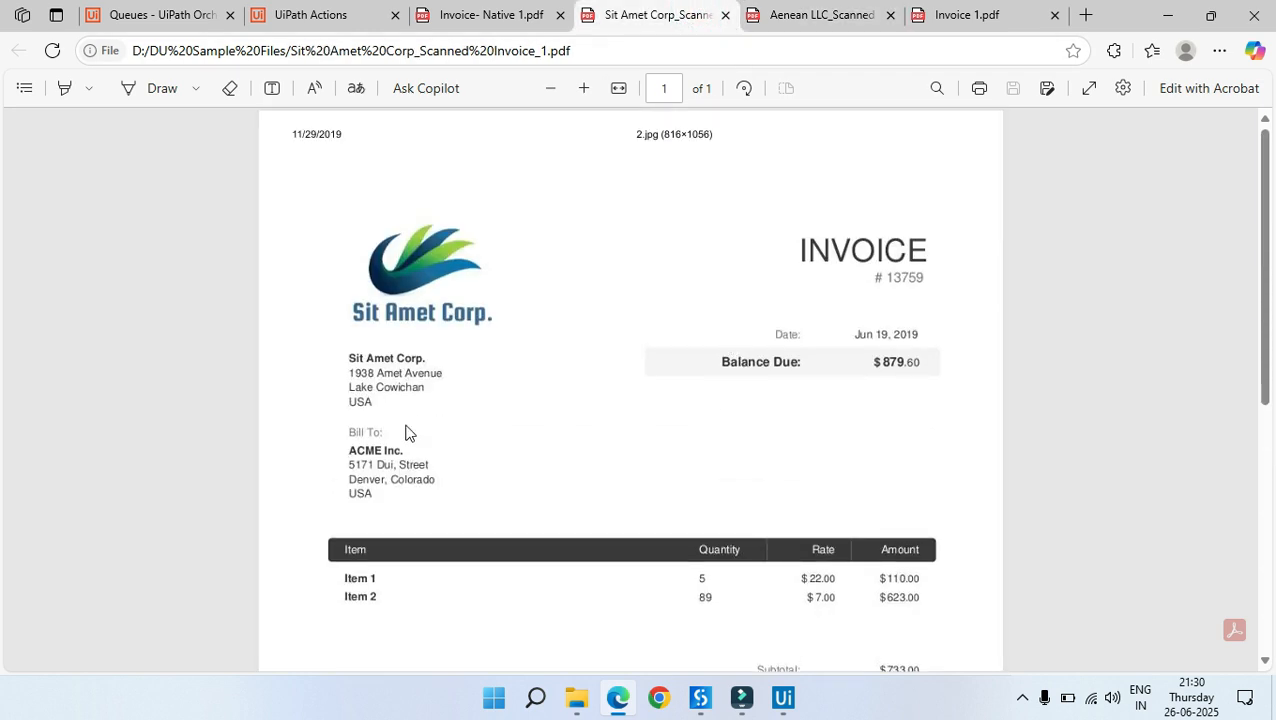
{"action": "left_click", "coordinate": [487, 15]}
{"action": "scroll", "coordinate": [541, 322], "scroll_direction": "down", "scroll_amount": 1}
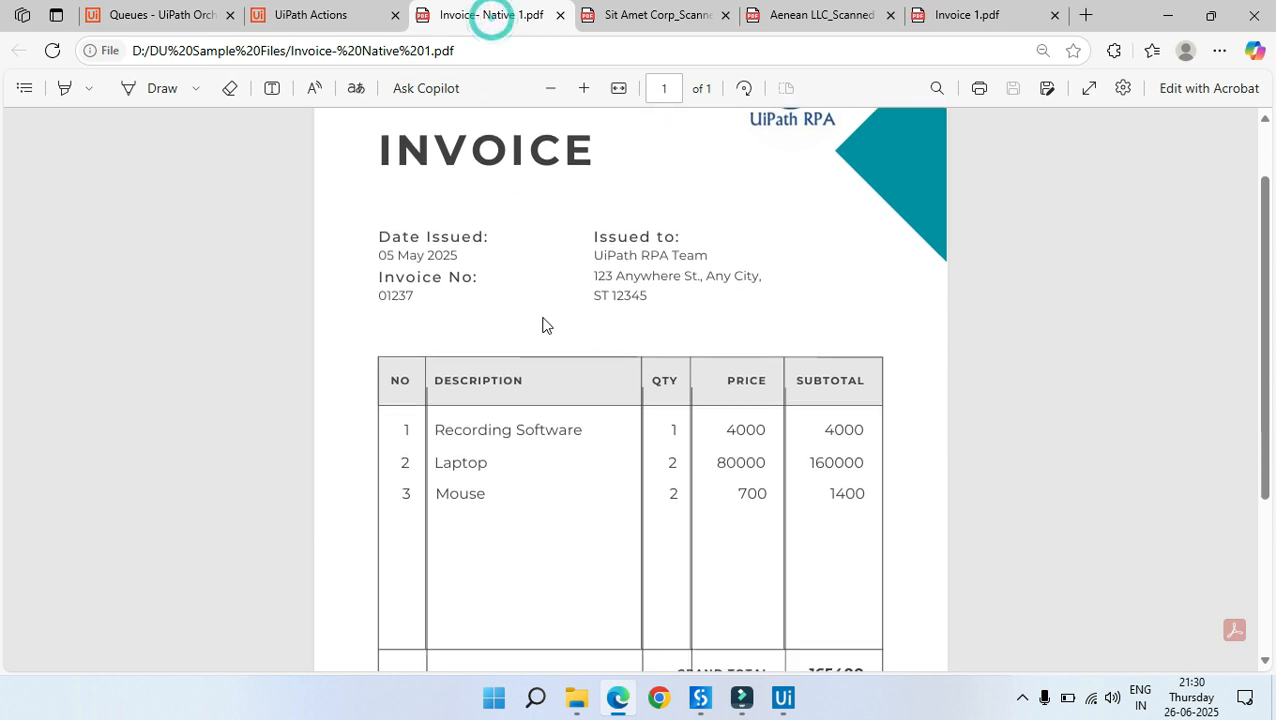
Step: Return to the Taxonomy Manager and delete the Shipping Address field from the Invoice document type
{"action": "left_click", "coordinate": [1168, 16]}
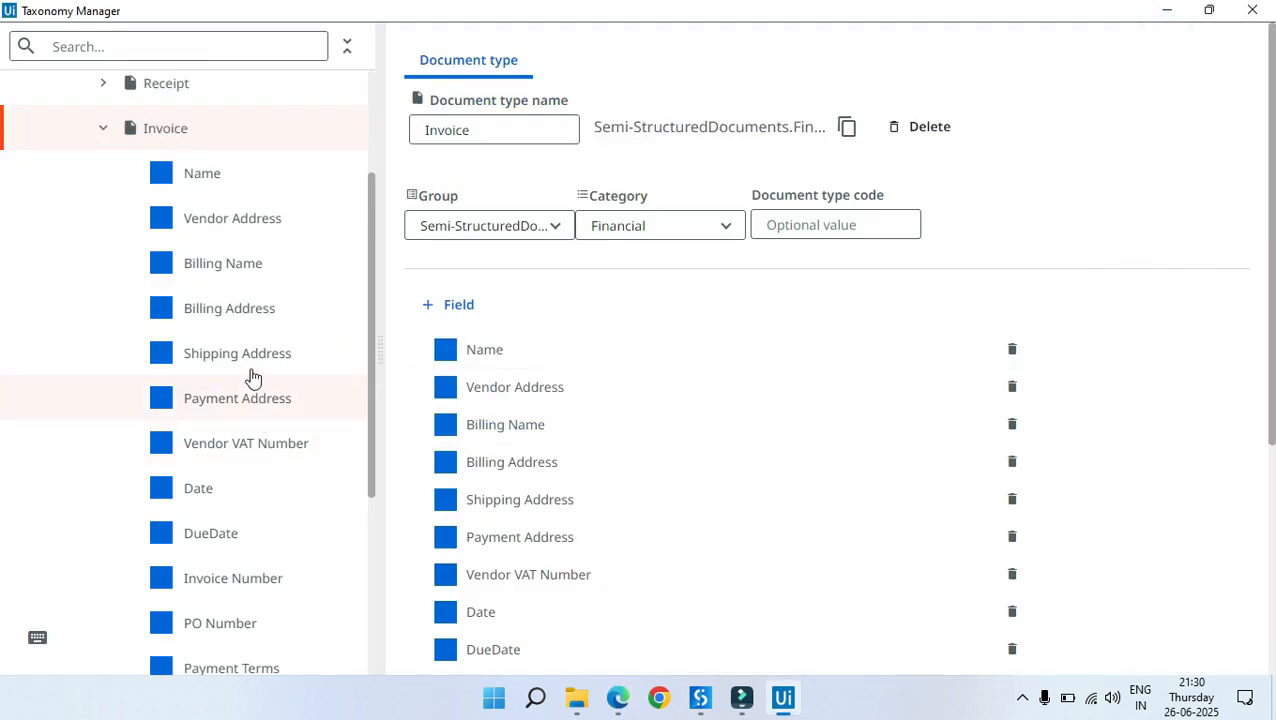
{"action": "left_click", "coordinate": [315, 360]}
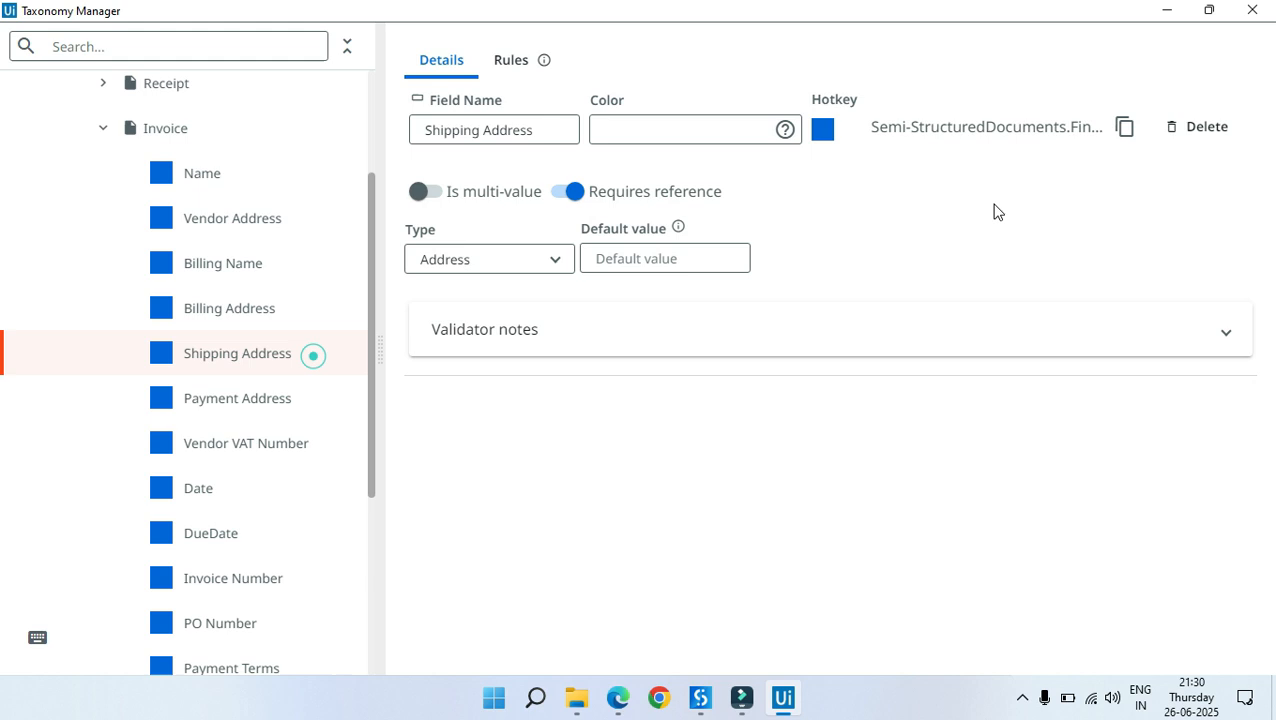
{"action": "left_click", "coordinate": [1205, 127]}
{"action": "left_click", "coordinate": [731, 369]}
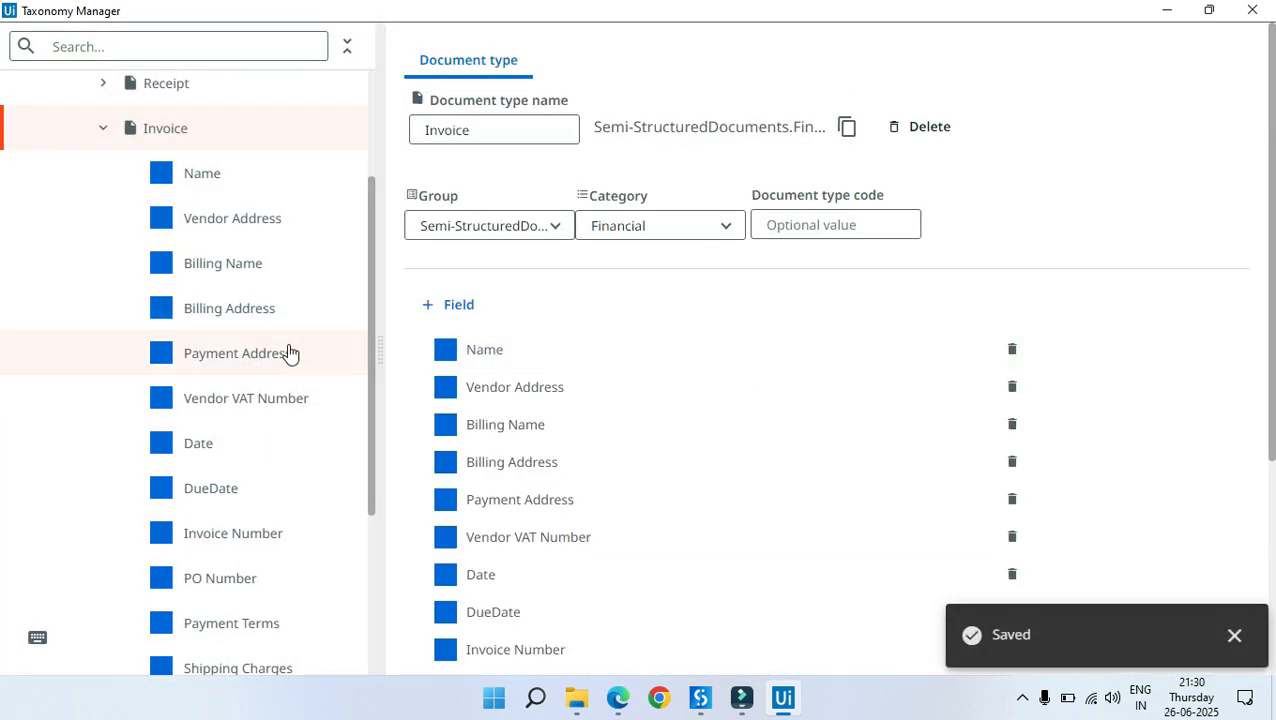
Step: Delete the Vendor VAT Number and Payment Address fields from the Invoice document type
{"action": "left_click", "coordinate": [233, 401]}
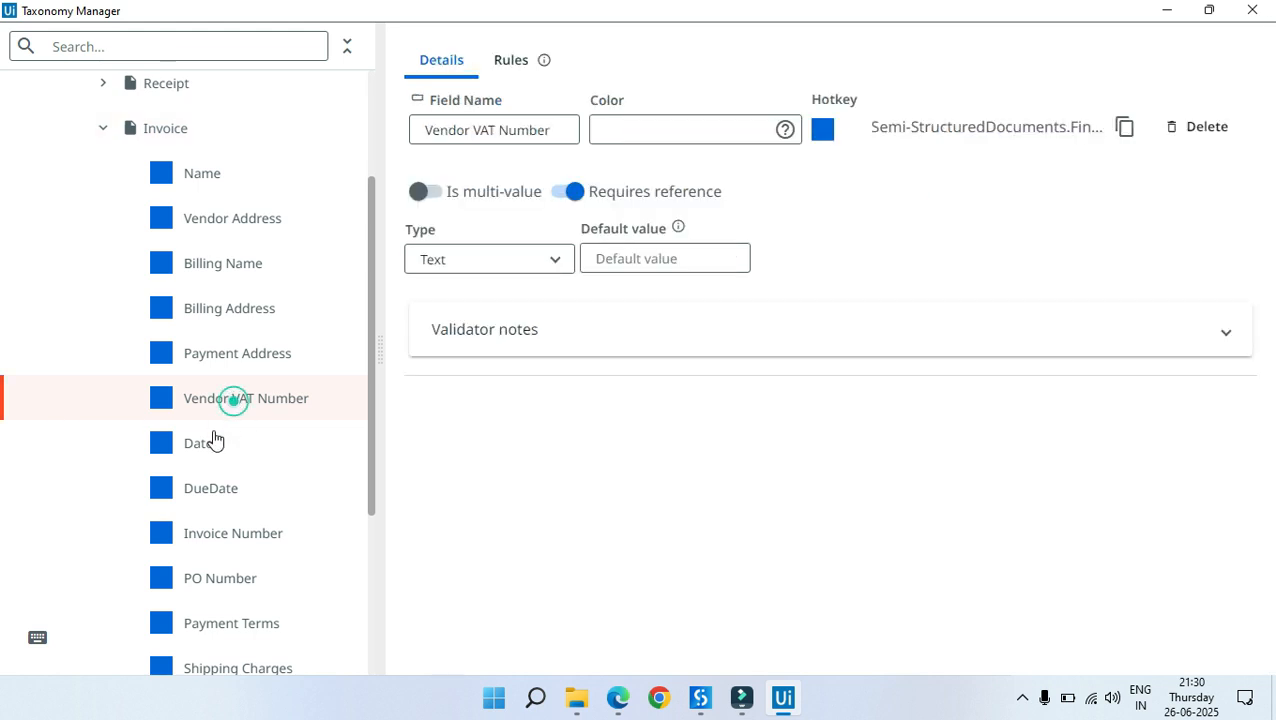
{"action": "left_click", "coordinate": [1192, 127]}
{"action": "left_click", "coordinate": [716, 371]}
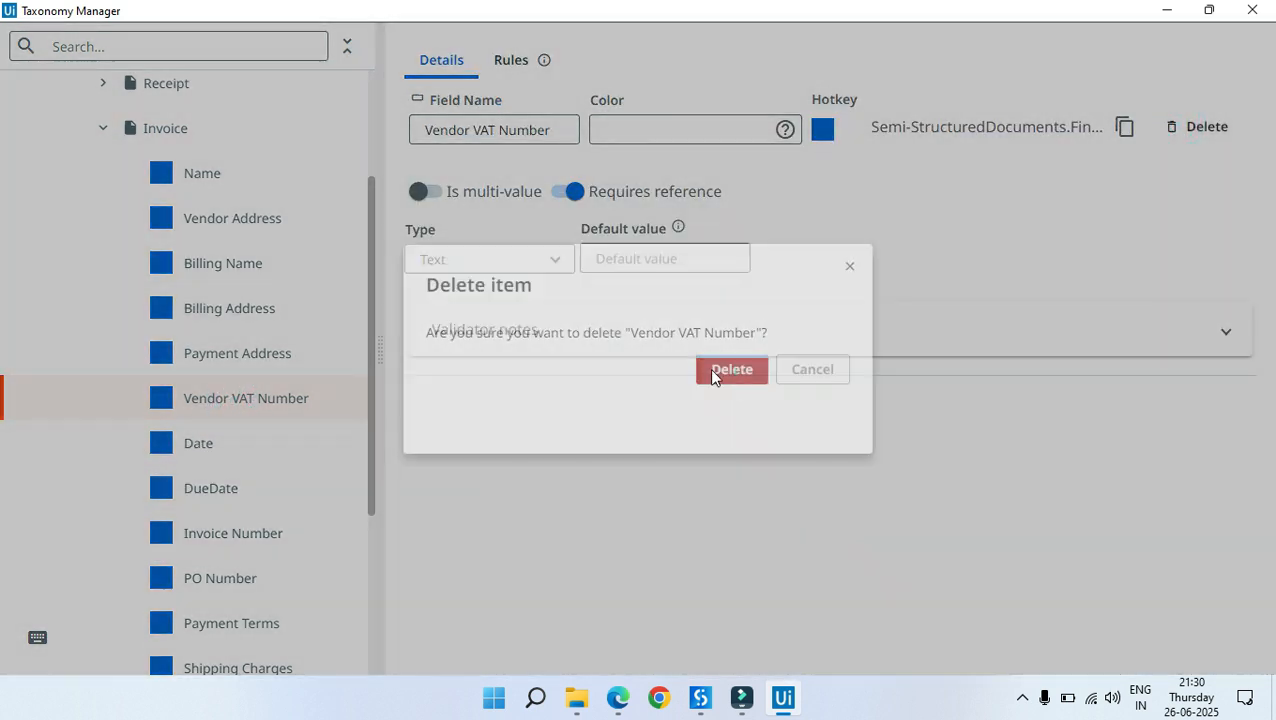
{"action": "scroll", "coordinate": [230, 399], "scroll_direction": "down", "scroll_amount": 1}
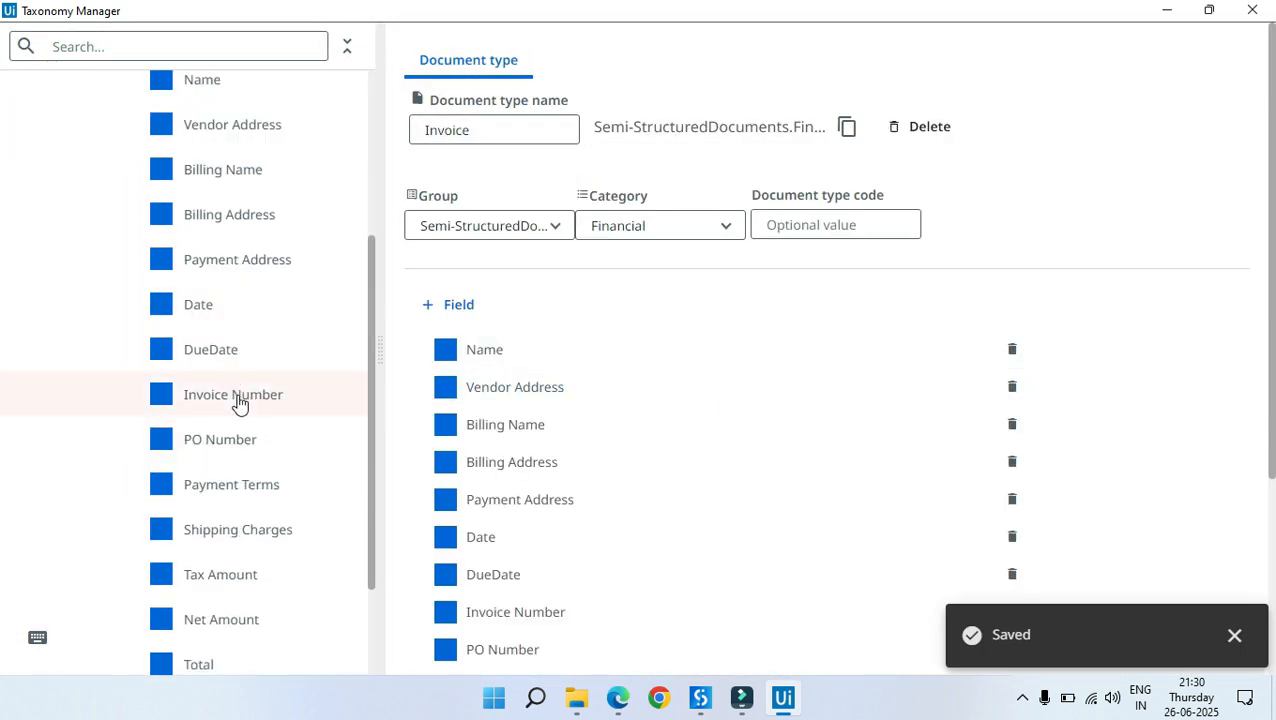
{"action": "left_click", "coordinate": [273, 261]}
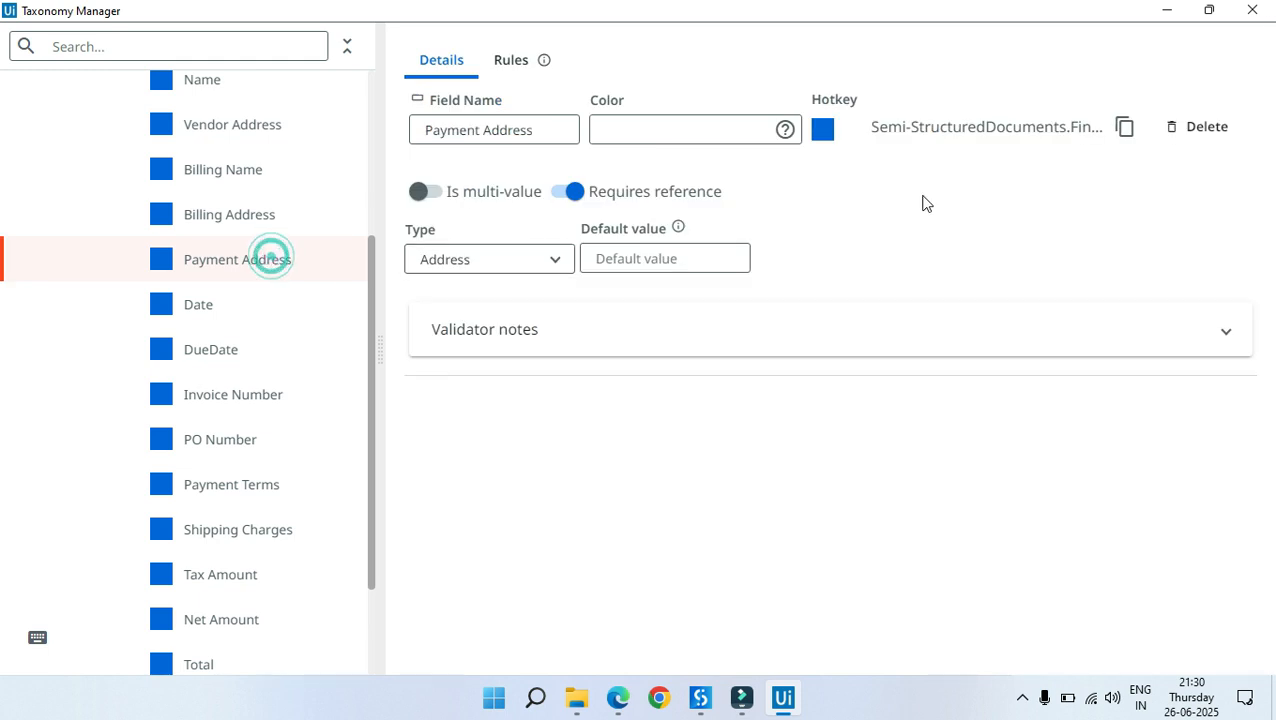
{"action": "left_click", "coordinate": [1195, 130]}
{"action": "left_click", "coordinate": [733, 369]}
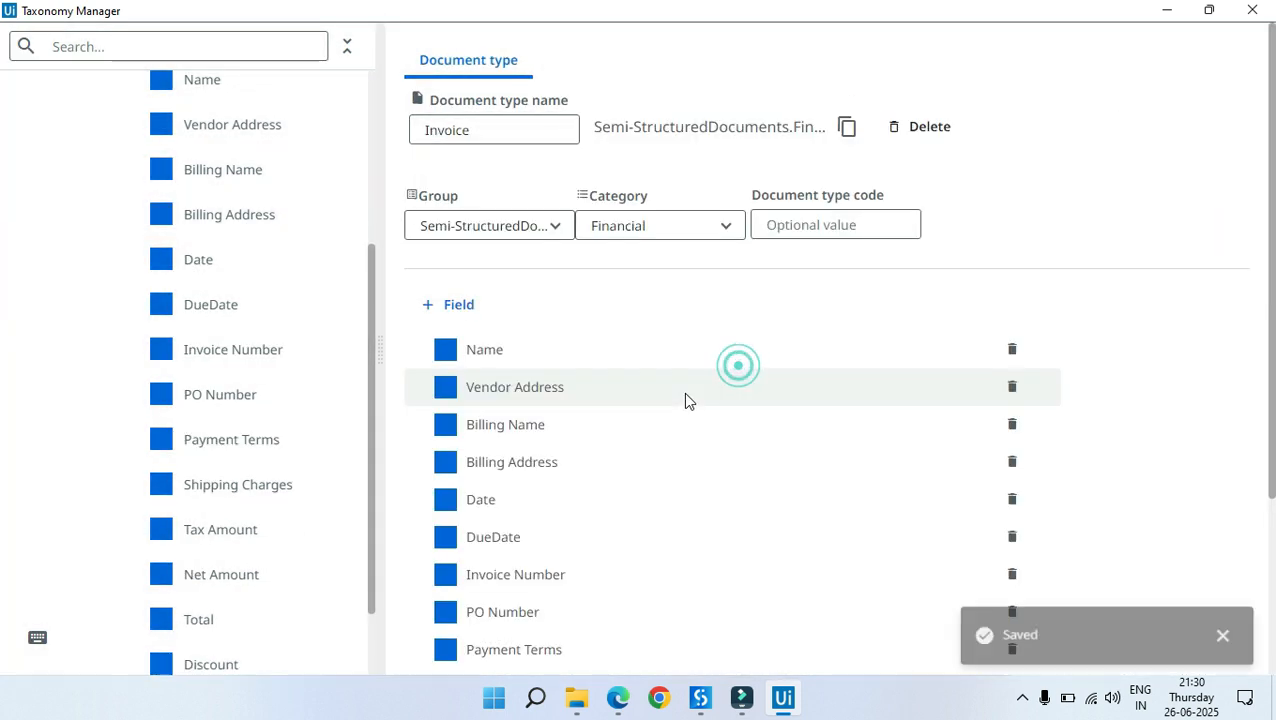
Step: Review the remaining Invoice fields, then switch to Edge and check all four sample invoices for a due date
{"action": "scroll", "coordinate": [262, 375], "scroll_direction": "down", "scroll_amount": 2}
{"action": "scroll", "coordinate": [258, 376], "scroll_direction": "down", "scroll_amount": 2}
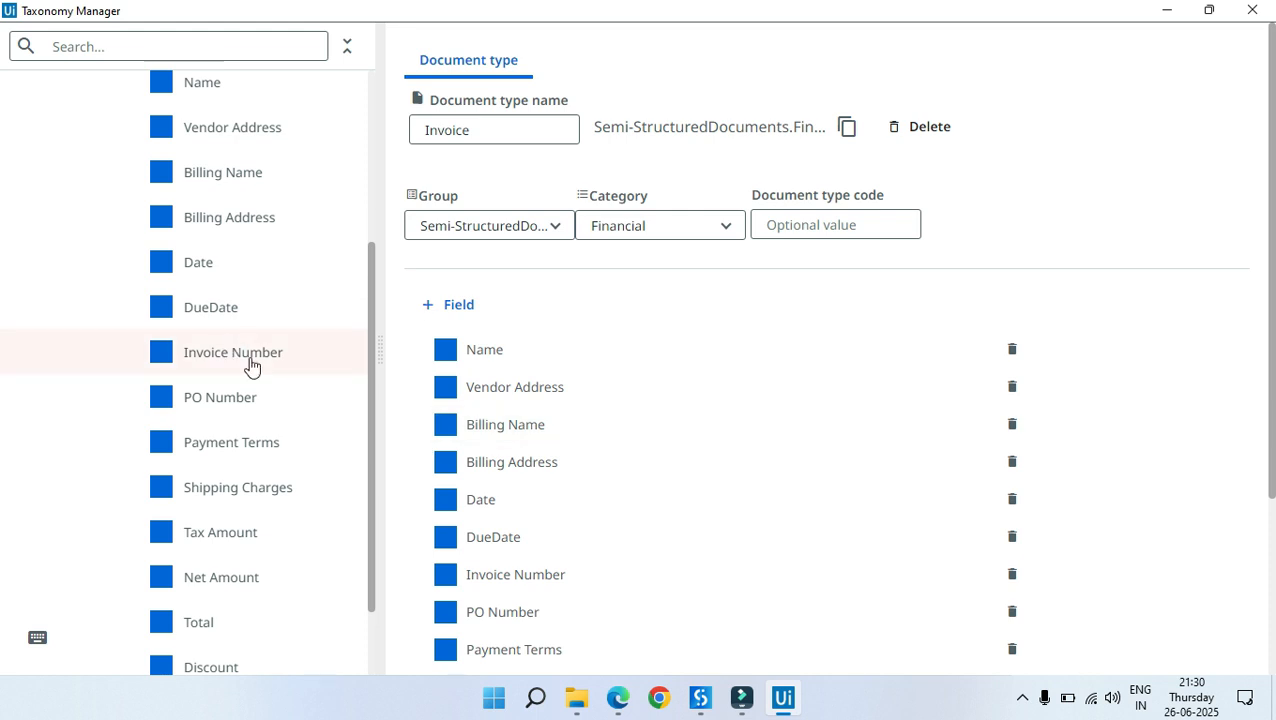
{"action": "left_click", "coordinate": [620, 700]}
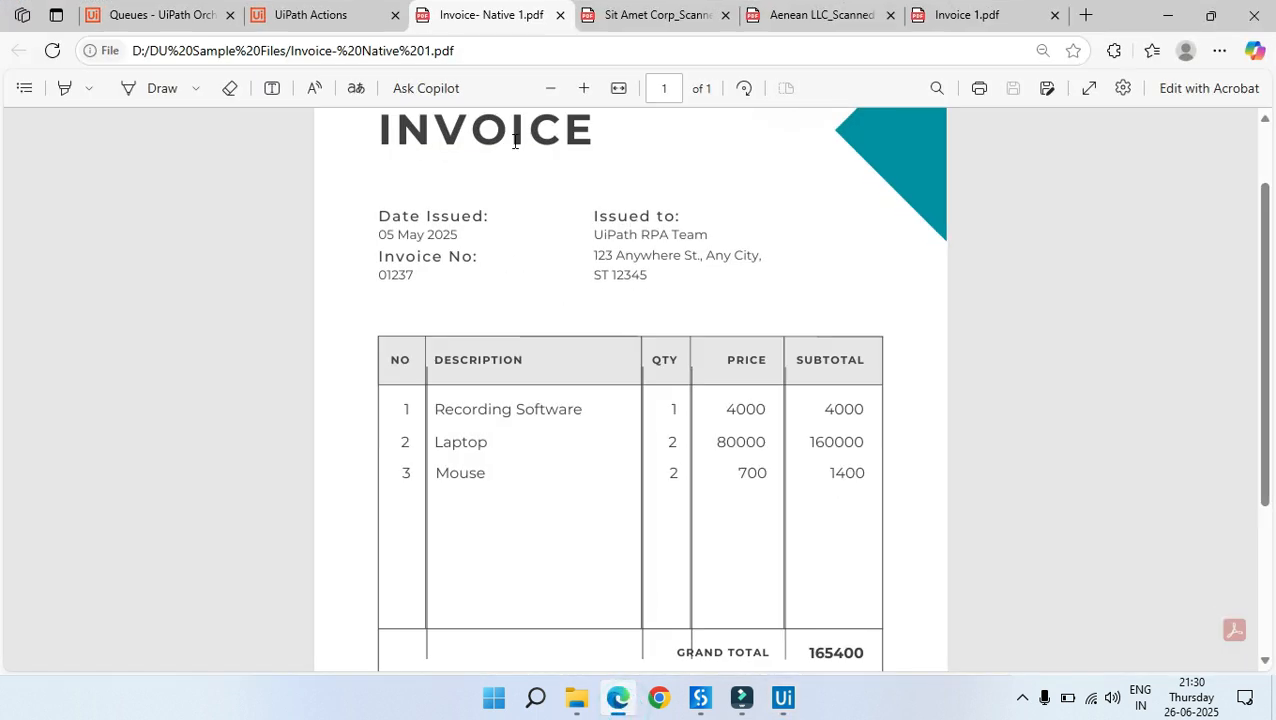
{"action": "left_click", "coordinate": [639, 14]}
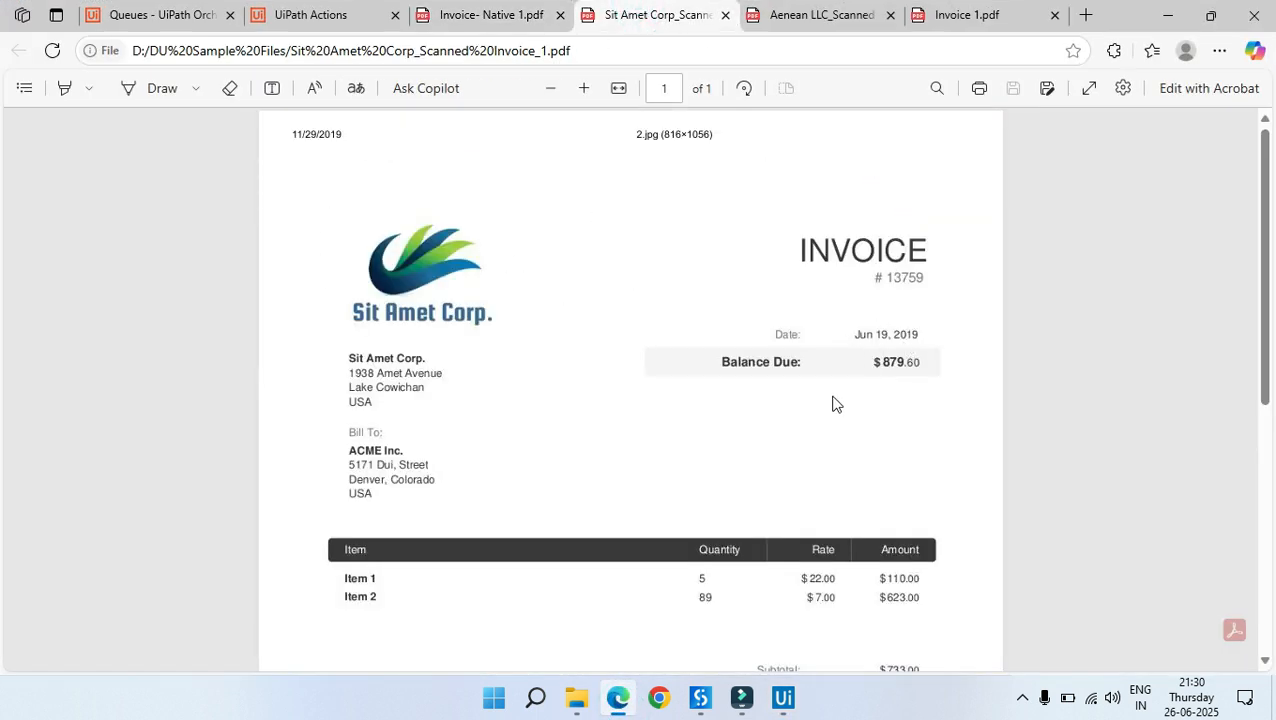
{"action": "scroll", "coordinate": [405, 460], "scroll_direction": "down", "scroll_amount": 3}
{"action": "left_click", "coordinate": [786, 20]}
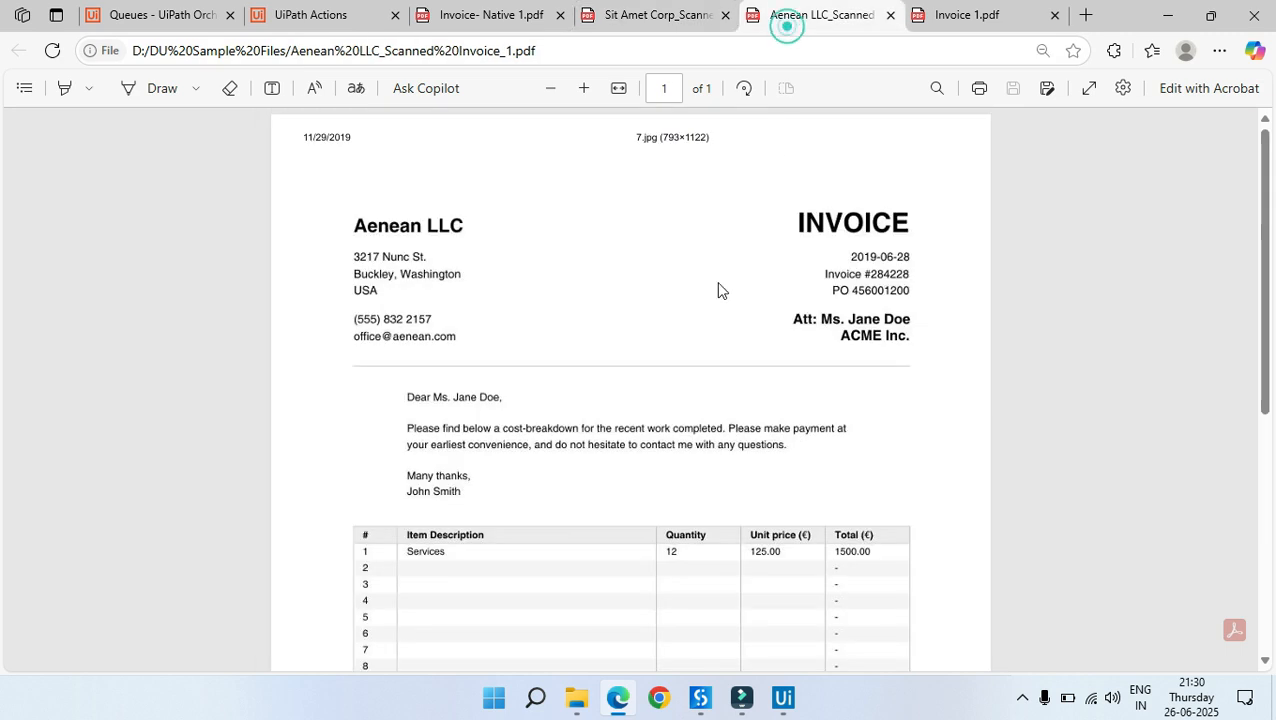
{"action": "left_click", "coordinate": [977, 20]}
Step: Switch back to the Taxonomy Manager and delete the DueDate field from the Invoice document type
{"action": "key", "text": "alt+Tab"}
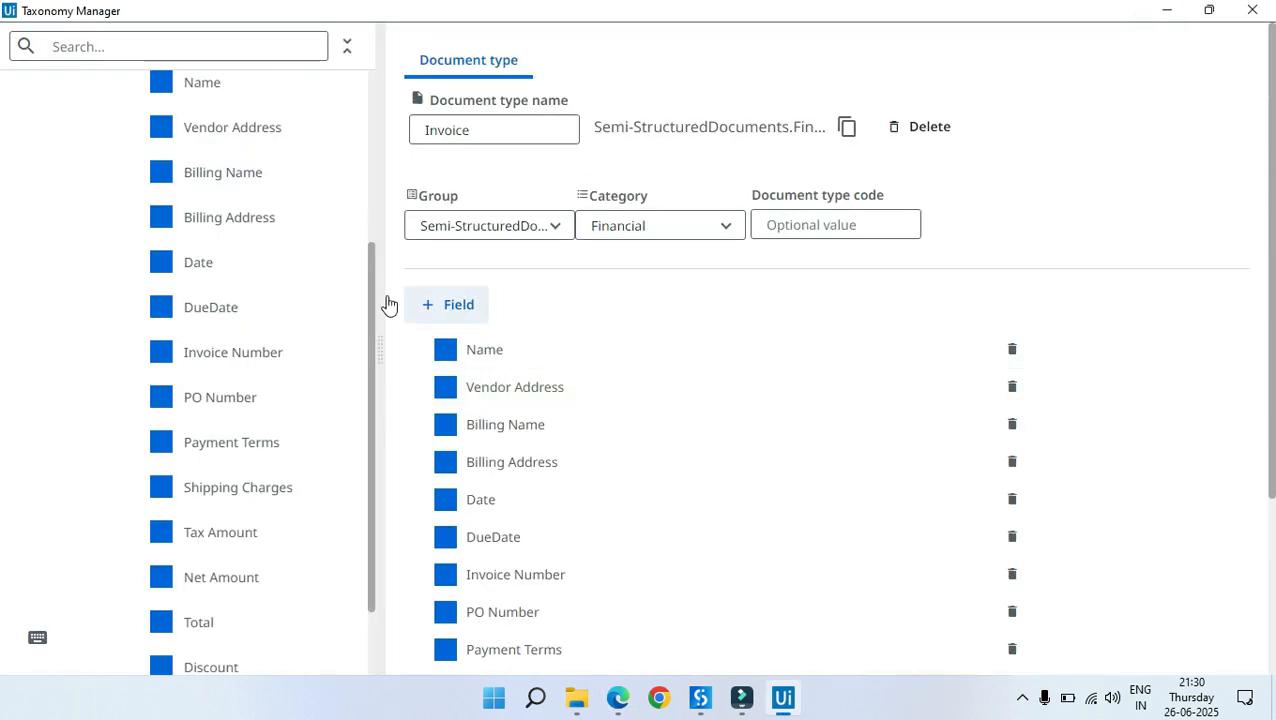
{"action": "left_click", "coordinate": [237, 305]}
{"action": "left_click", "coordinate": [1192, 127]}
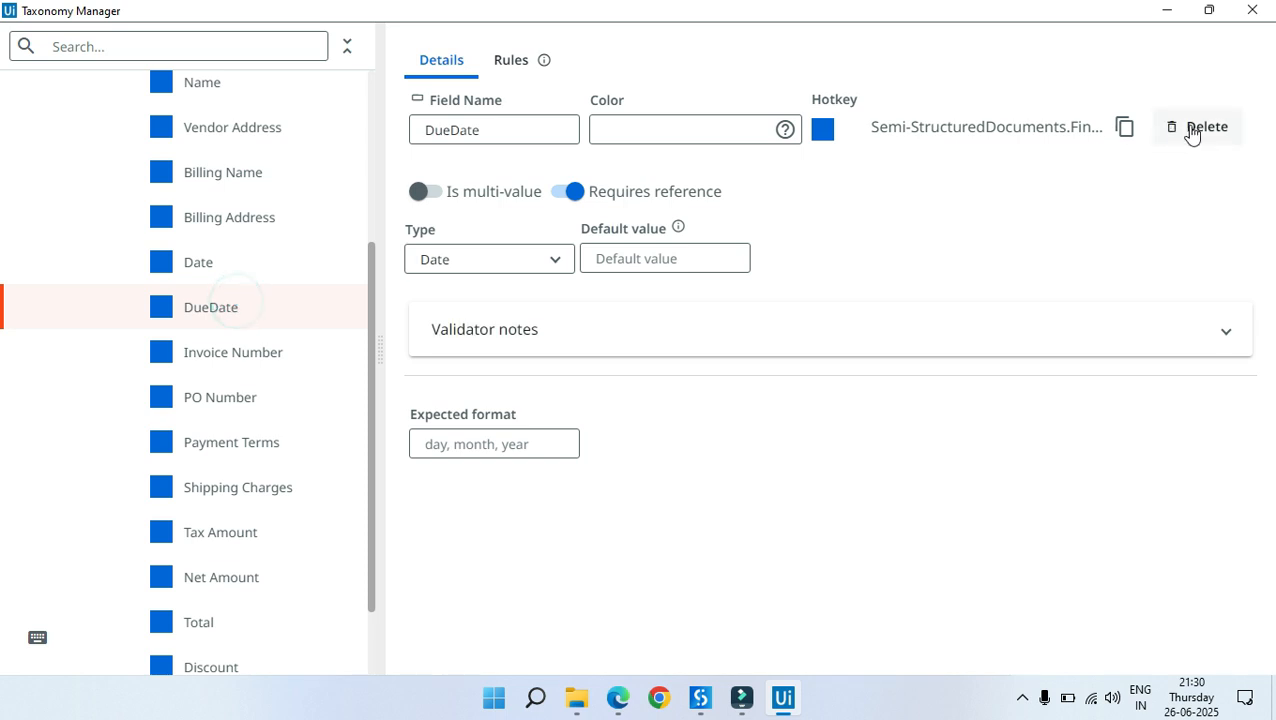
{"action": "left_click", "coordinate": [731, 376]}
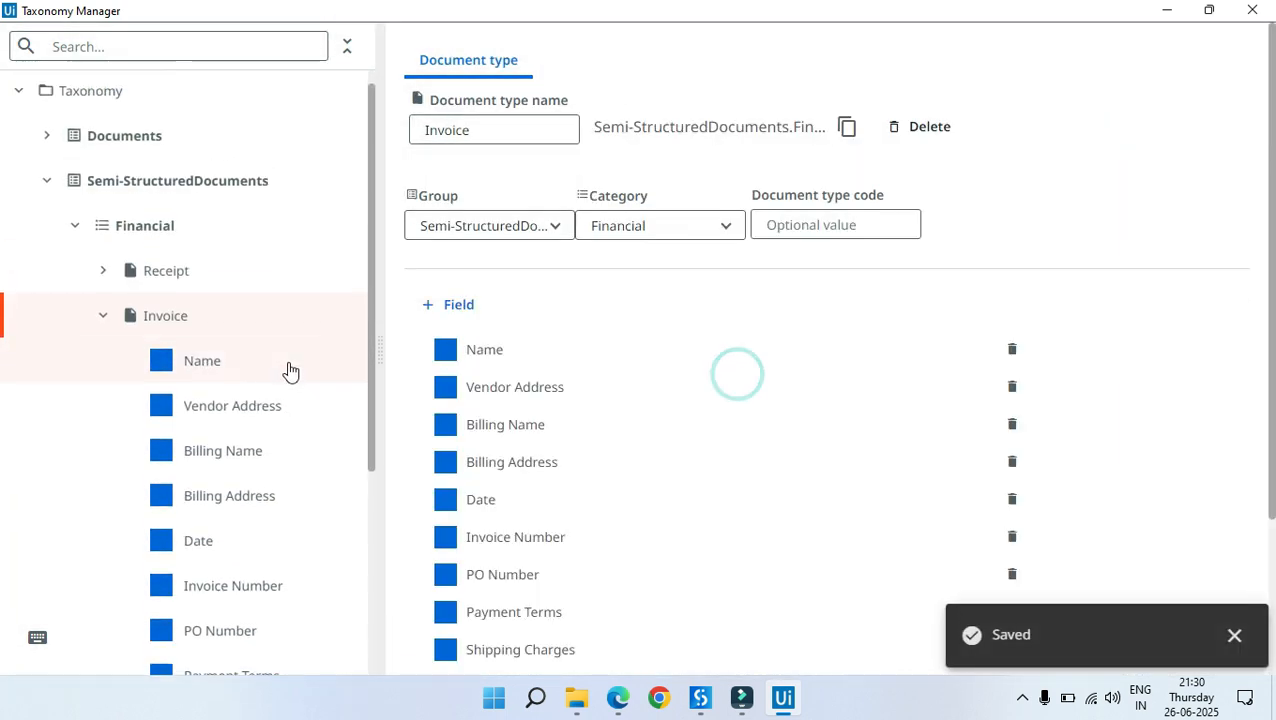
Step: Review the remaining Invoice fields and check the totals sections of all four sample PDFs in Edge for shipping charges, tax and discount
{"action": "scroll", "coordinate": [263, 443], "scroll_direction": "down", "scroll_amount": 2}
{"action": "scroll", "coordinate": [262, 441], "scroll_direction": "down", "scroll_amount": 2}
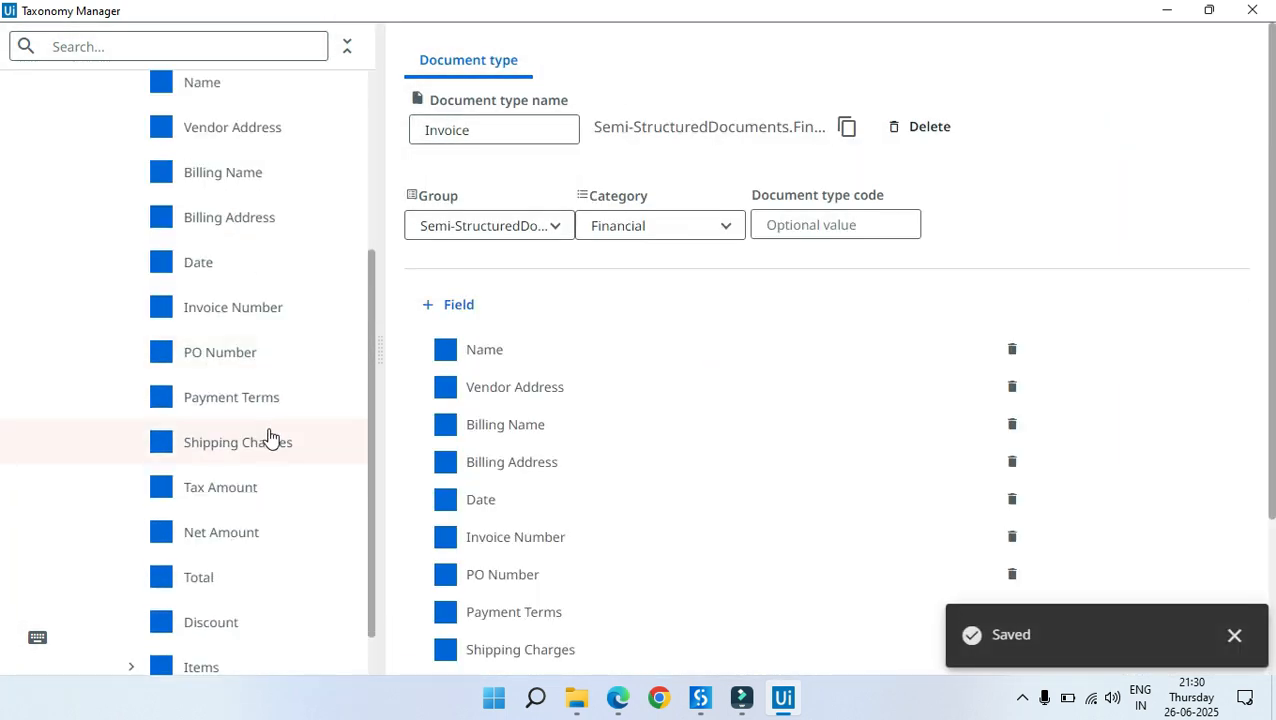
{"action": "scroll", "coordinate": [250, 330], "scroll_direction": "down", "scroll_amount": 1}
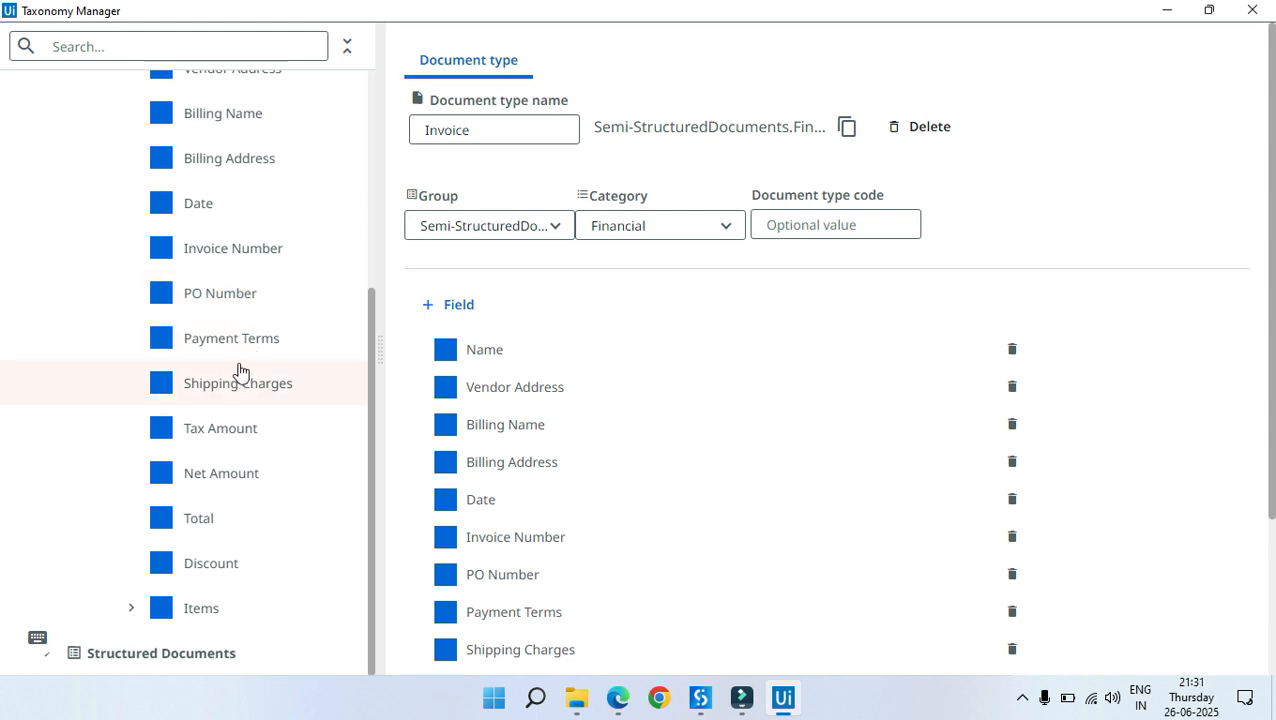
{"action": "left_click", "coordinate": [618, 697]}
{"action": "scroll", "coordinate": [746, 396], "scroll_direction": "down", "scroll_amount": 5}
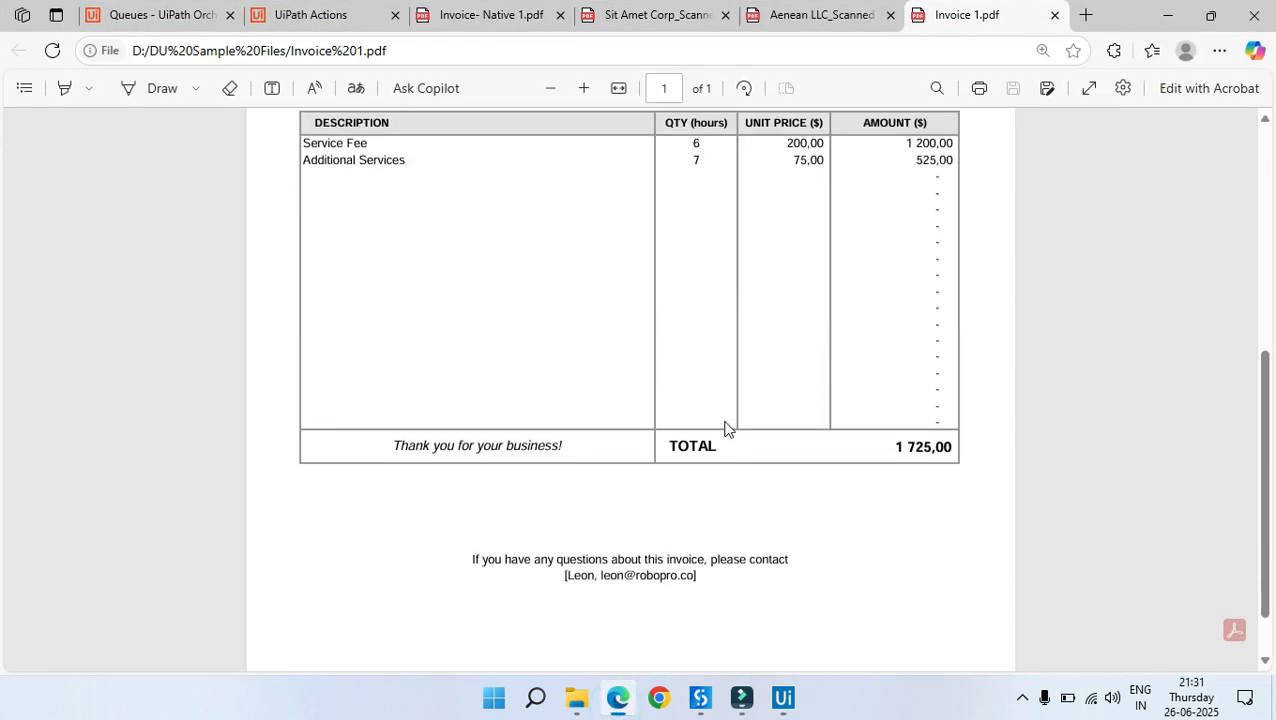
{"action": "scroll", "coordinate": [726, 427], "scroll_direction": "up", "scroll_amount": 1}
{"action": "left_click", "coordinate": [822, 15]}
{"action": "scroll", "coordinate": [748, 288], "scroll_direction": "down", "scroll_amount": 4}
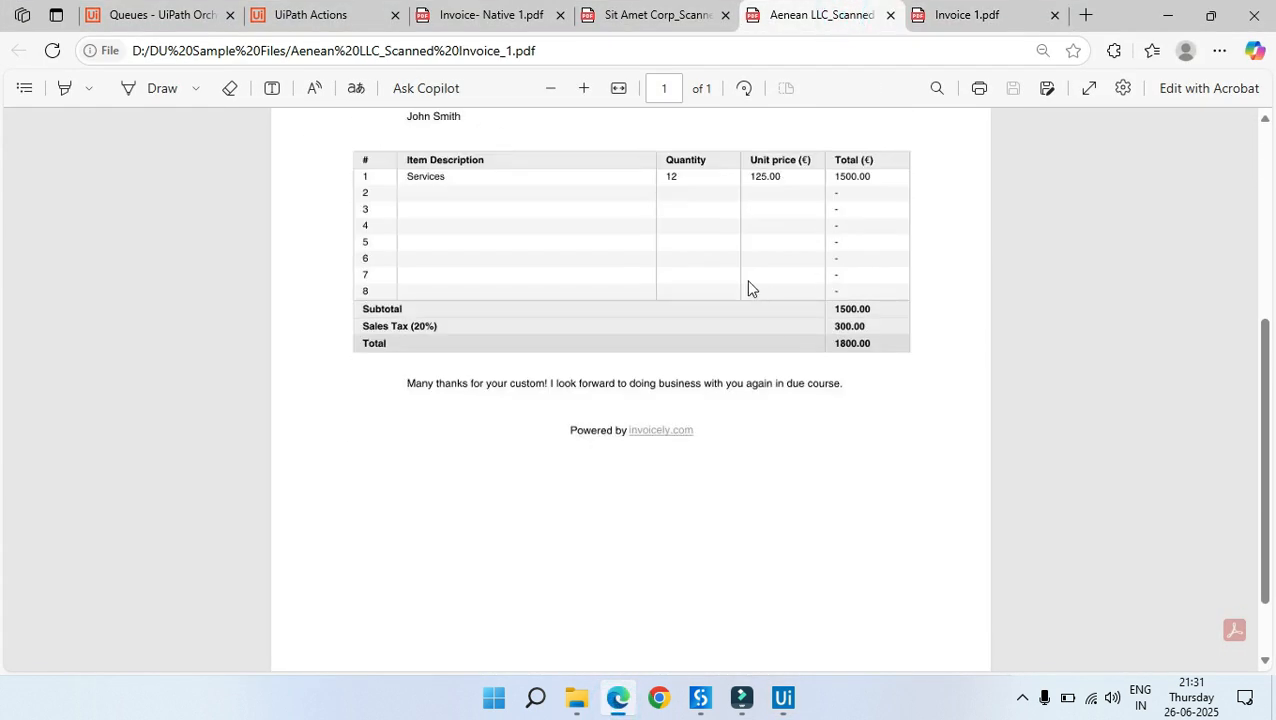
{"action": "left_click", "coordinate": [697, 16]}
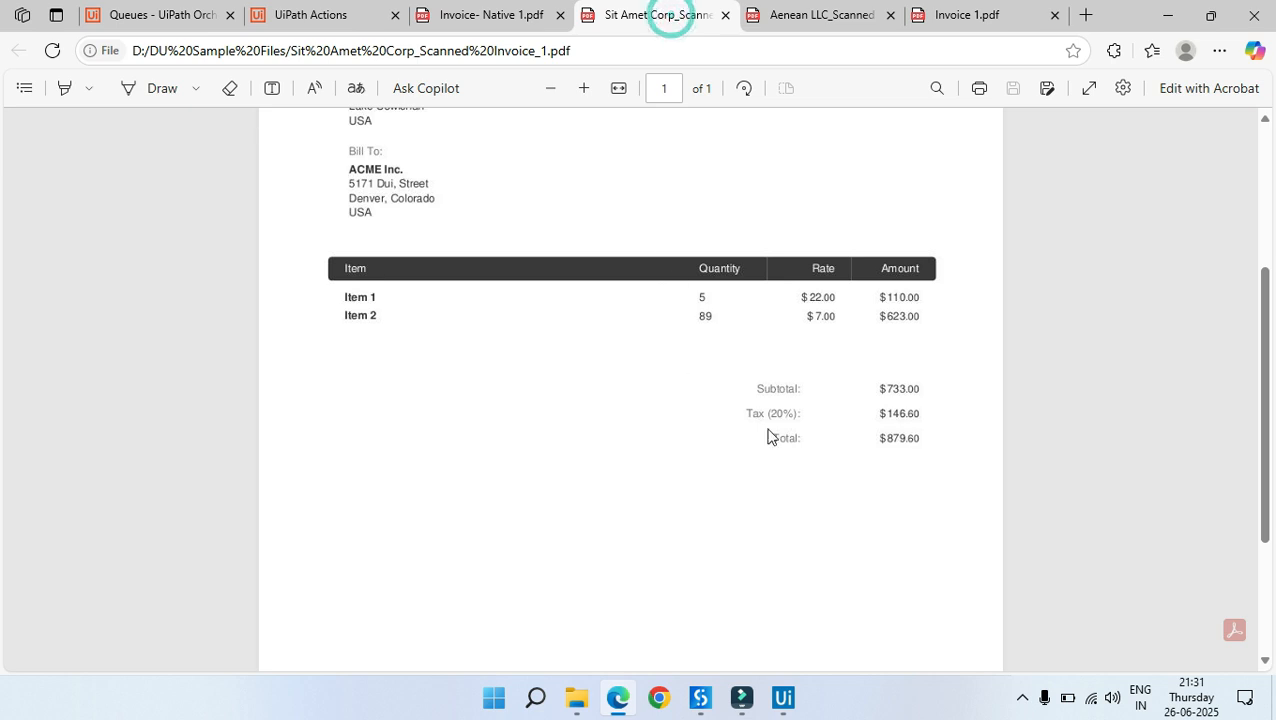
{"action": "left_click", "coordinate": [503, 22]}
{"action": "scroll", "coordinate": [752, 320], "scroll_direction": "down", "scroll_amount": 3}
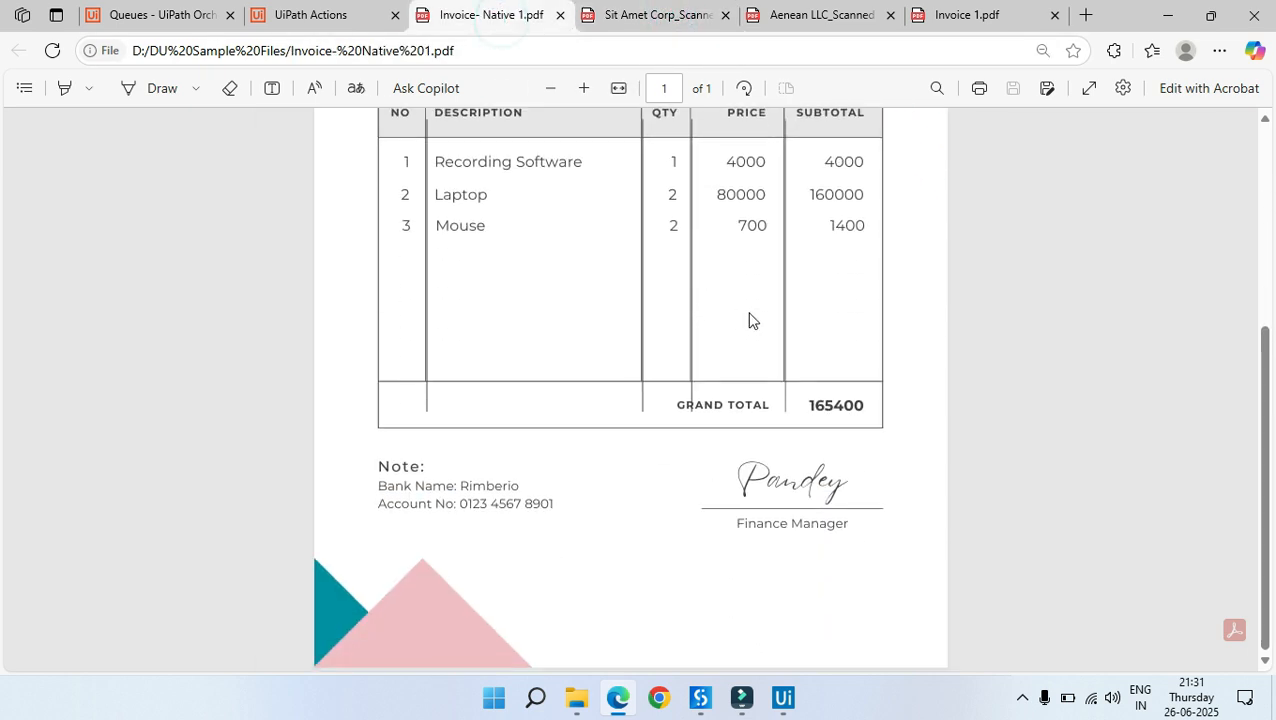
Step: Return to the Taxonomy Manager and delete the Shipping Charges field from the Invoice document type
{"action": "left_click", "coordinate": [1167, 17]}
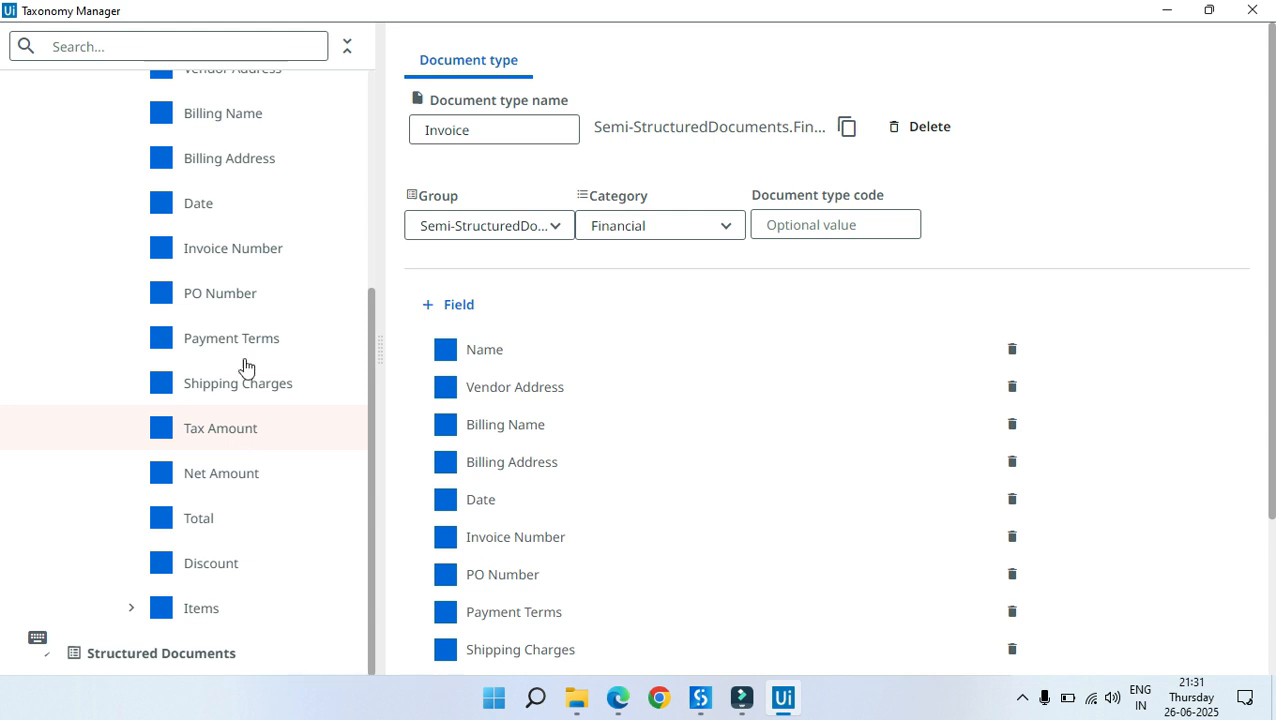
{"action": "scroll", "coordinate": [646, 430], "scroll_direction": "down", "scroll_amount": 3}
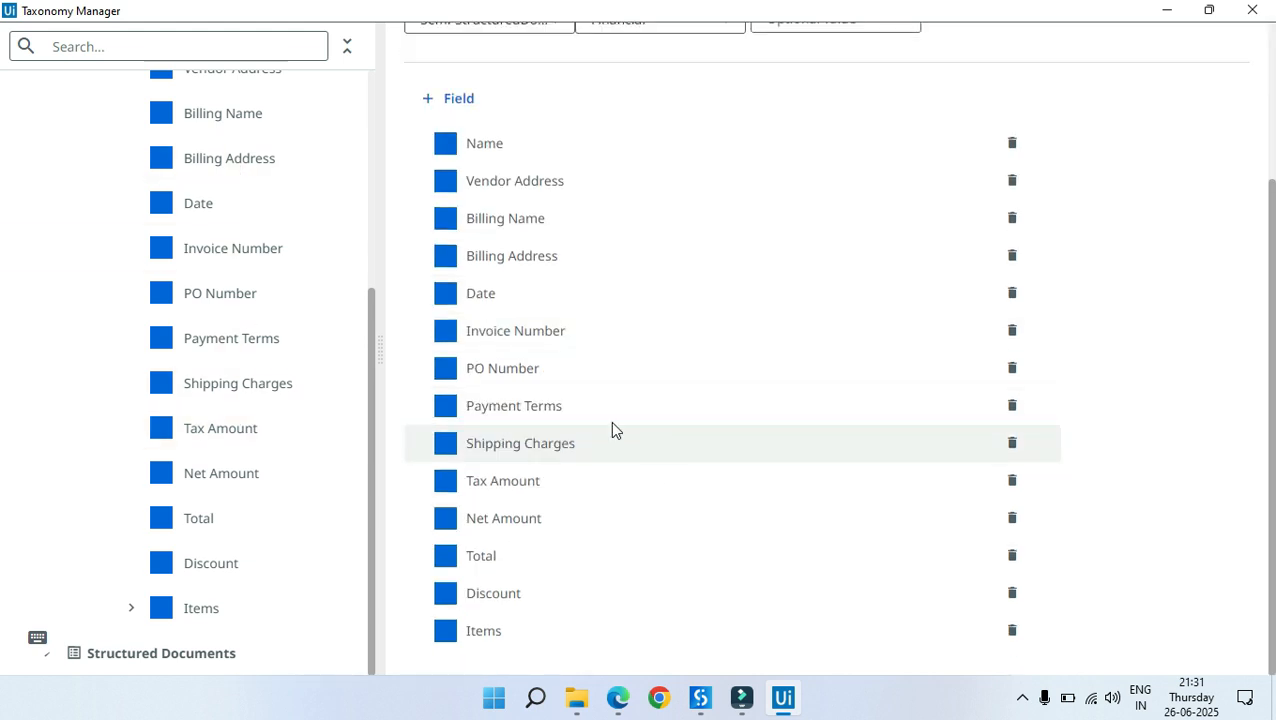
{"action": "left_click", "coordinate": [1012, 443]}
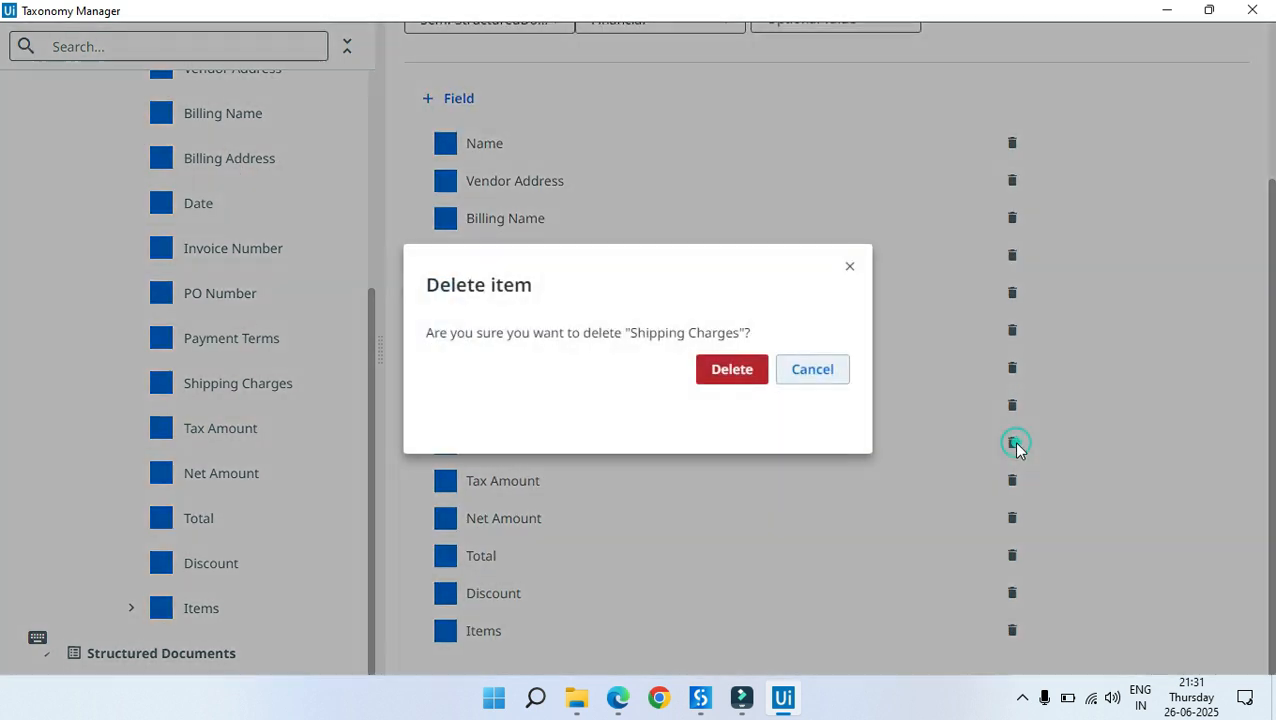
{"action": "left_click", "coordinate": [732, 370]}
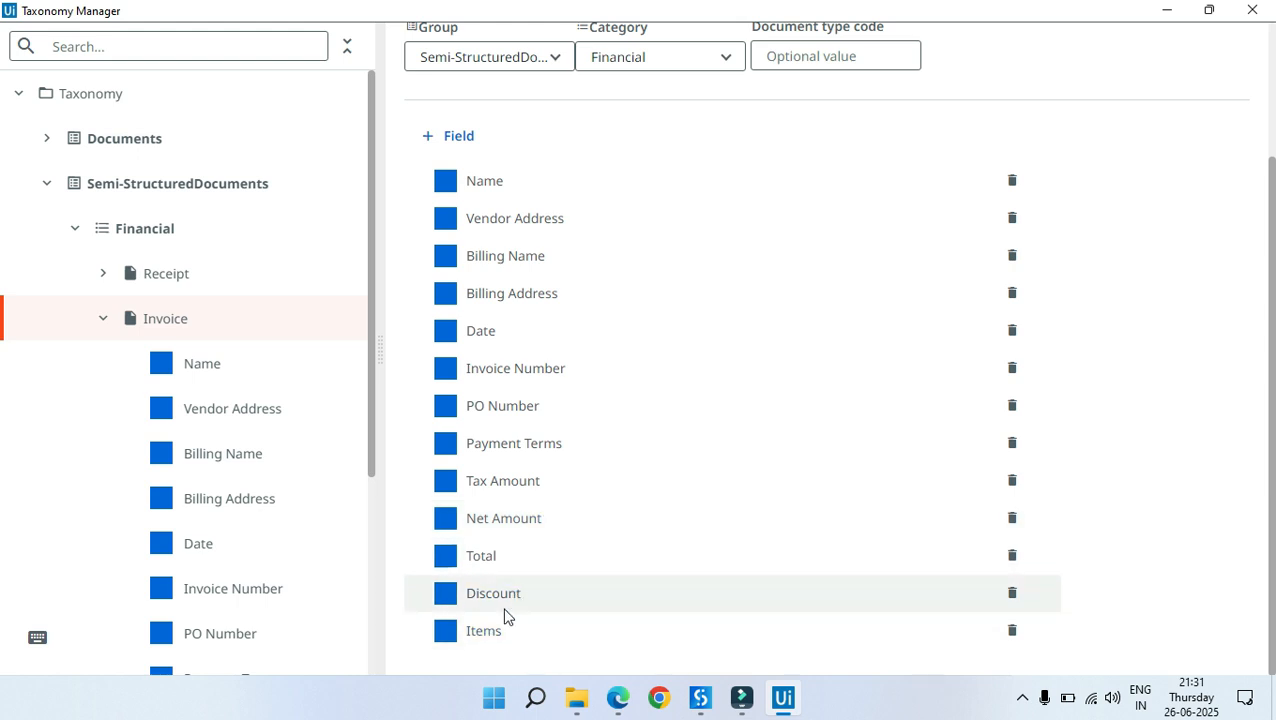
Step: Delete the Item PO Number and Part Number columns from the Invoice document type's Items table field
{"action": "scroll", "coordinate": [278, 511], "scroll_direction": "down", "scroll_amount": 3}
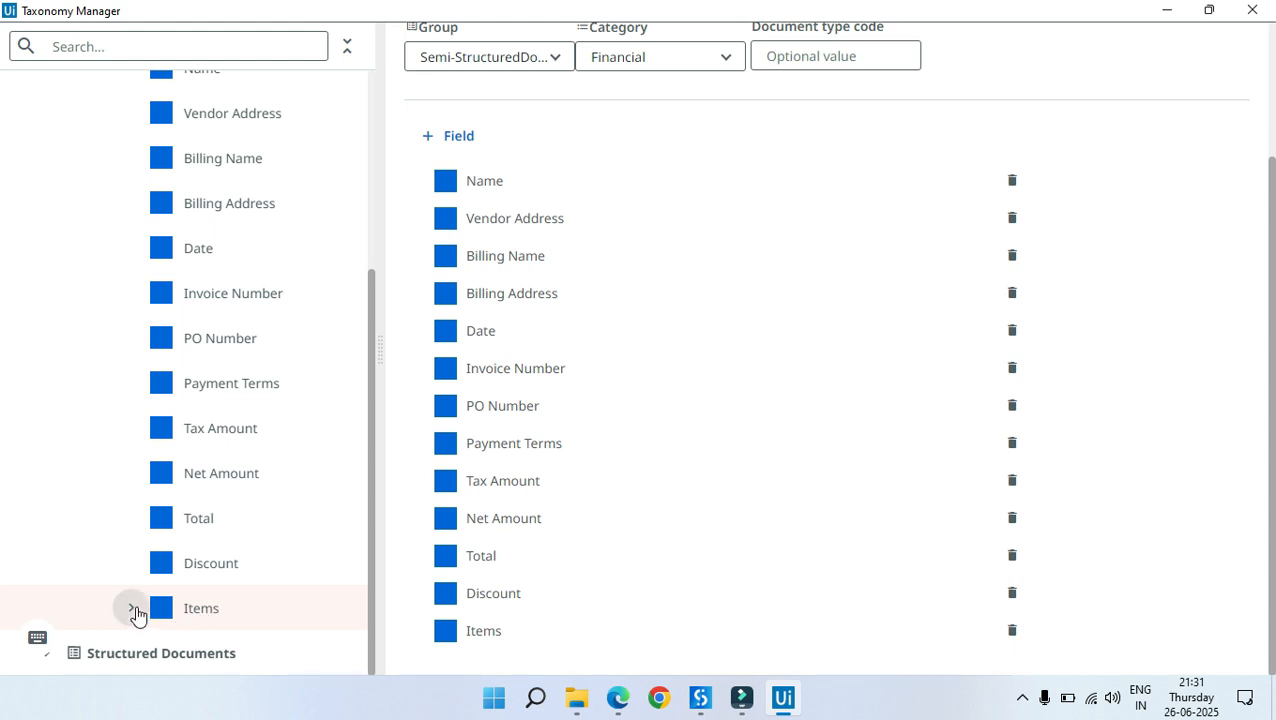
{"action": "left_click", "coordinate": [133, 608]}
{"action": "scroll", "coordinate": [248, 490], "scroll_direction": "down", "scroll_amount": 5}
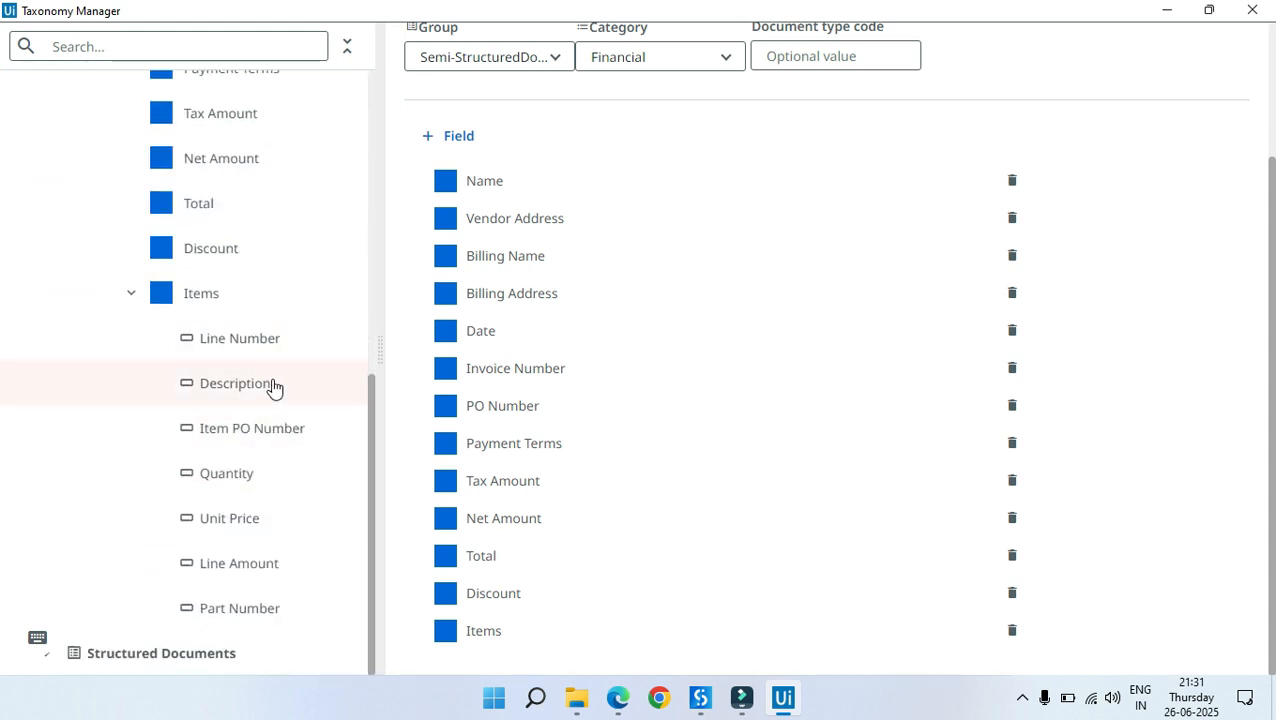
{"action": "left_click", "coordinate": [268, 440]}
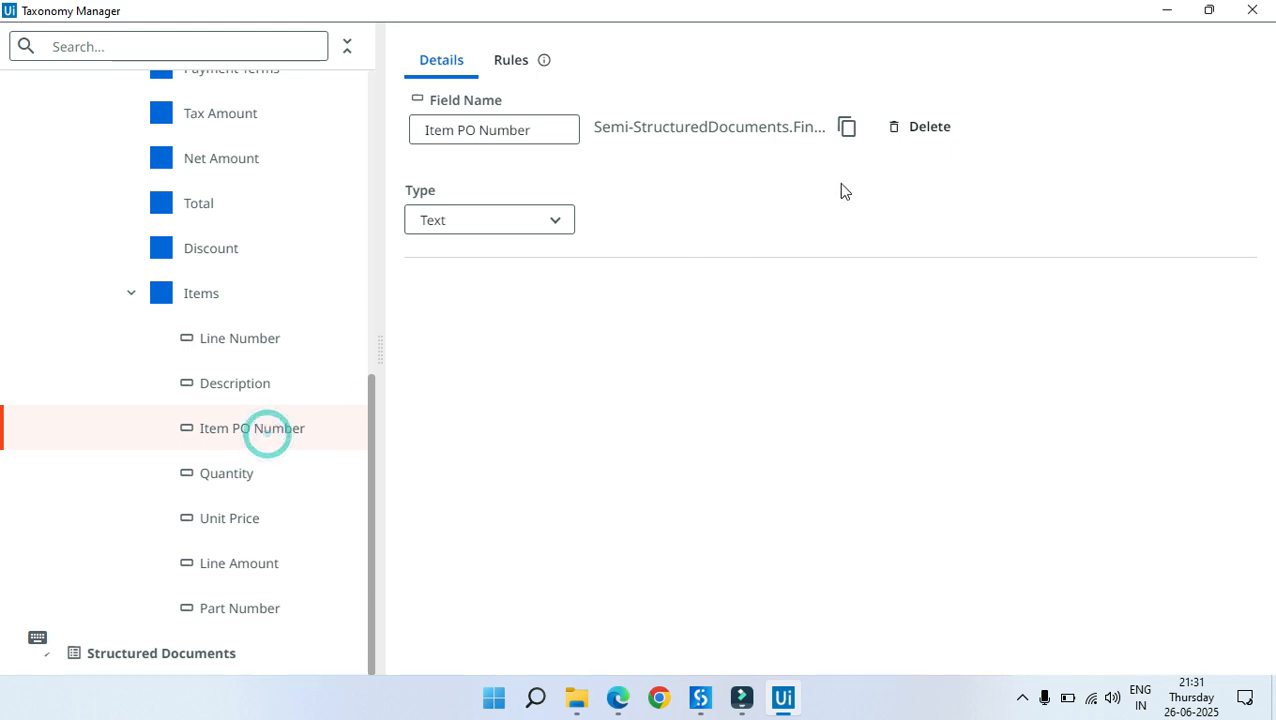
{"action": "left_click", "coordinate": [912, 128]}
{"action": "left_click", "coordinate": [728, 372]}
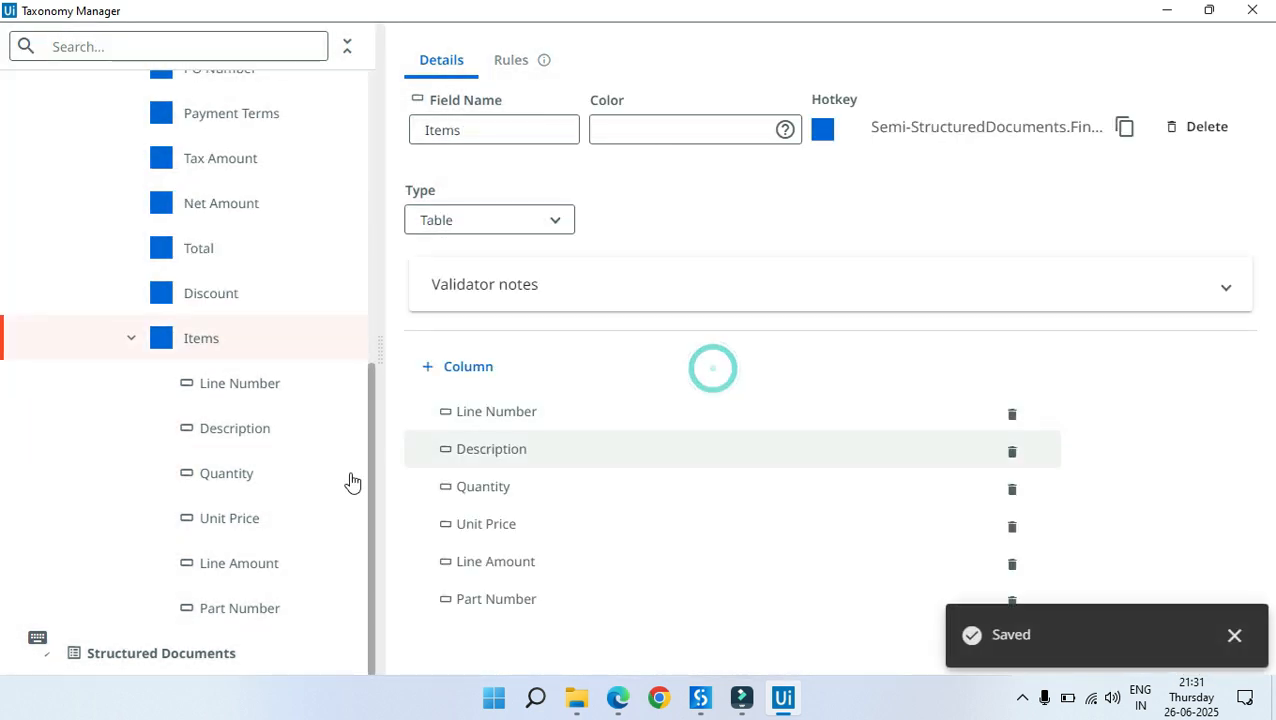
{"action": "left_click", "coordinate": [270, 612]}
{"action": "left_click", "coordinate": [914, 130]}
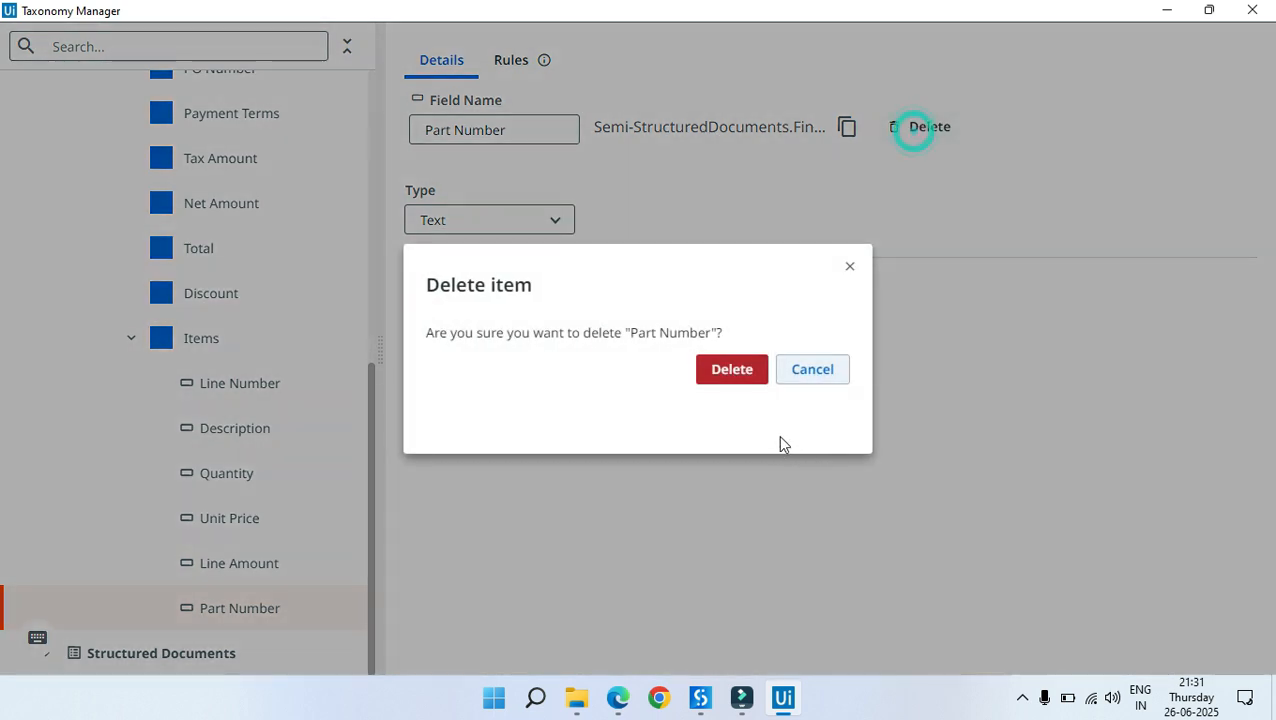
{"action": "left_click", "coordinate": [728, 368]}
Step: Review the remaining Invoice fields and close the Taxonomy Manager to return to the project in UiPath Studio
{"action": "scroll", "coordinate": [142, 436], "scroll_direction": "up", "scroll_amount": 5}
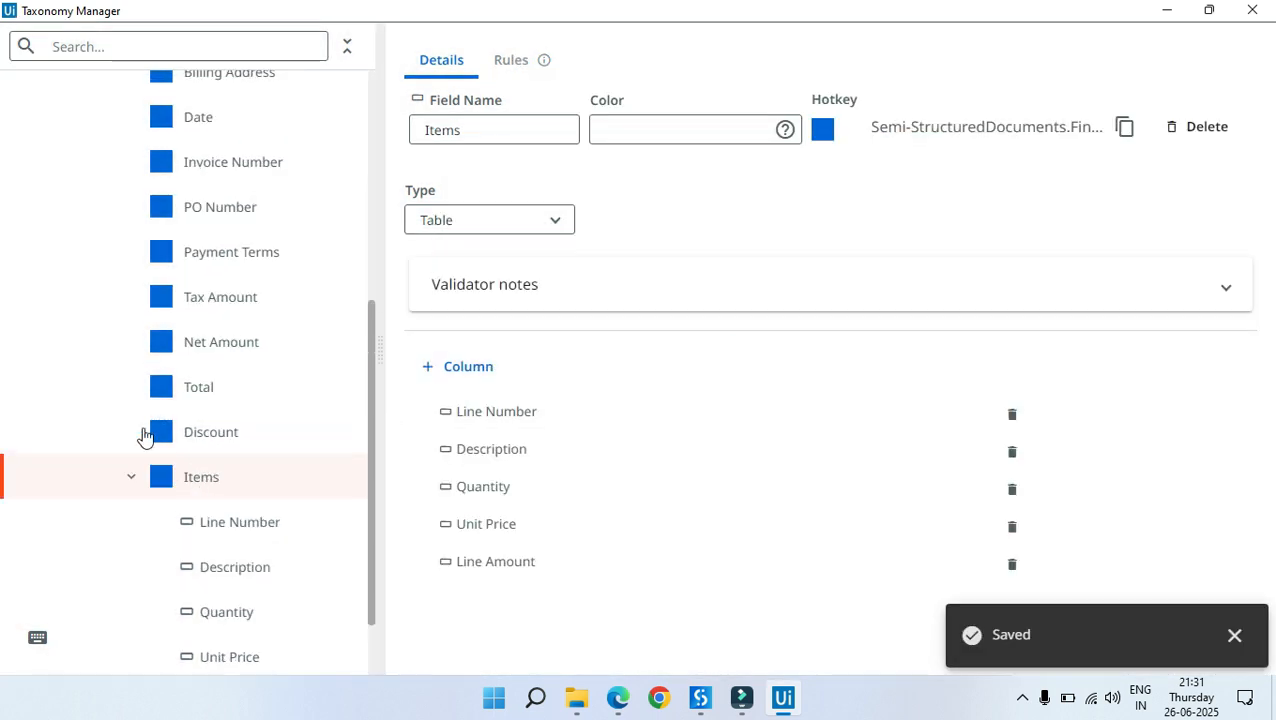
{"action": "scroll", "coordinate": [210, 286], "scroll_direction": "down", "scroll_amount": 2}
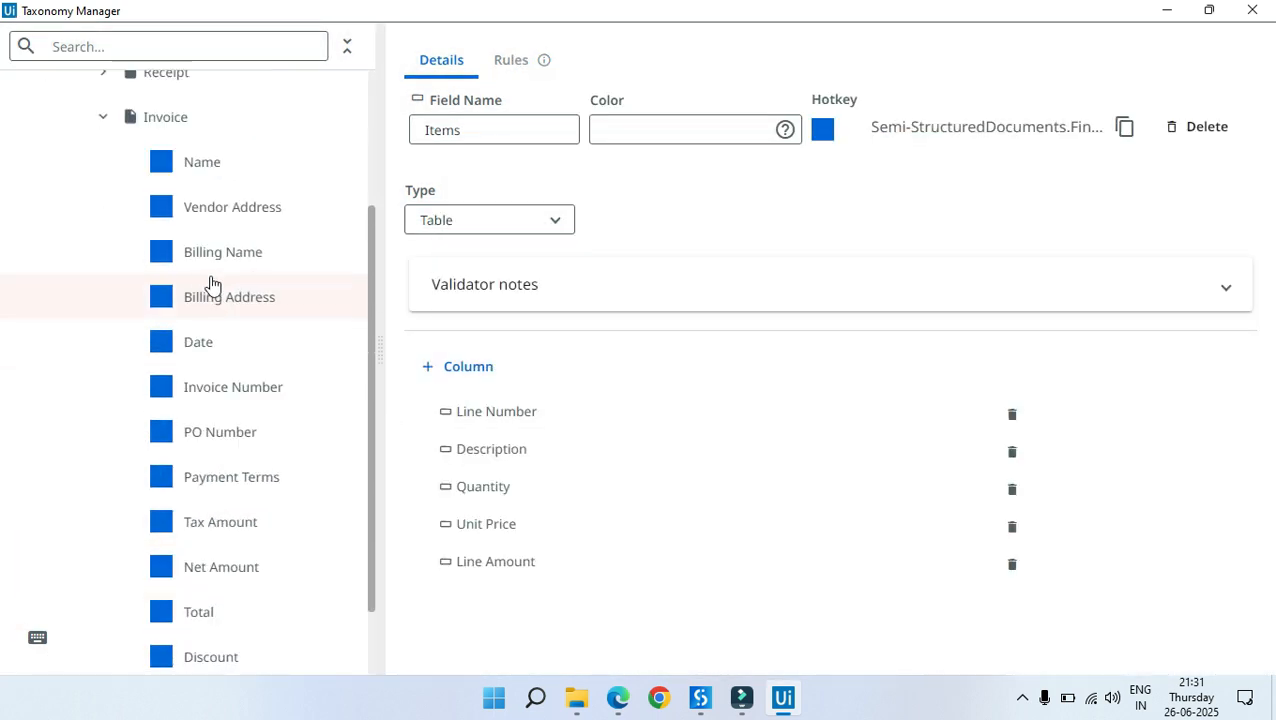
{"action": "scroll", "coordinate": [230, 330], "scroll_direction": "up", "scroll_amount": 3}
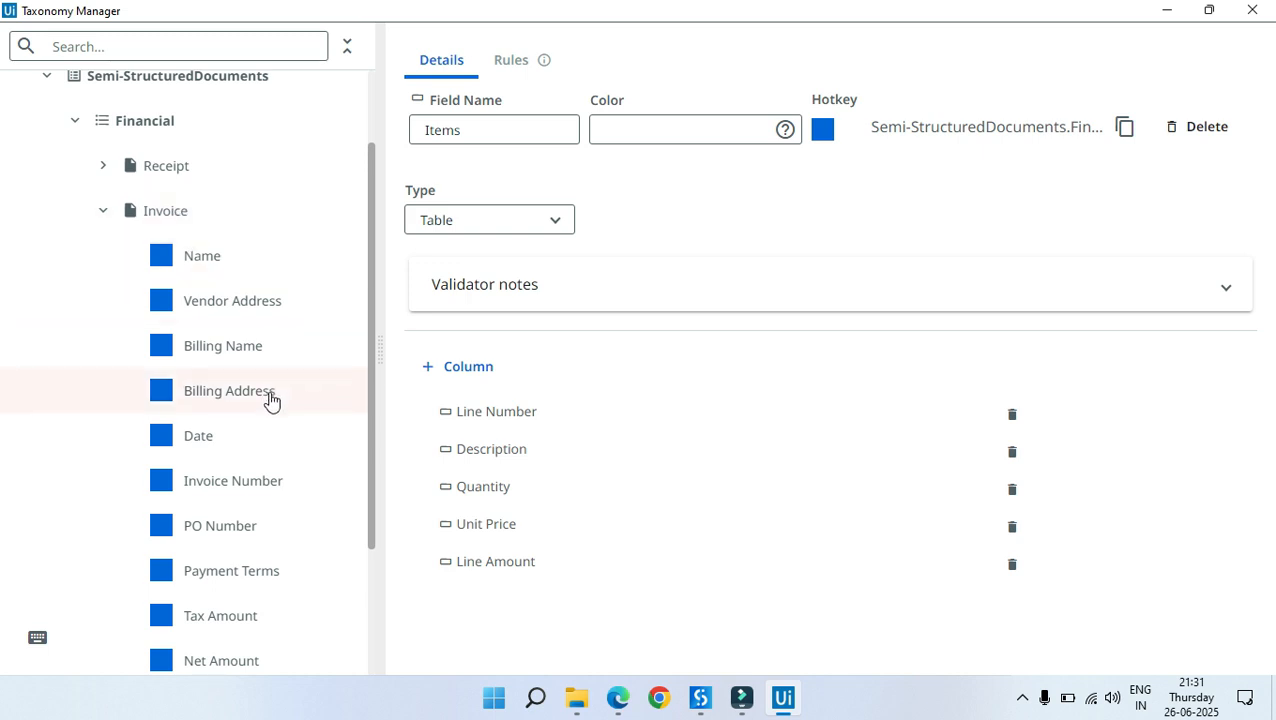
{"action": "scroll", "coordinate": [259, 464], "scroll_direction": "down", "scroll_amount": 2}
{"action": "scroll", "coordinate": [335, 437], "scroll_direction": "up", "scroll_amount": 4}
{"action": "scroll", "coordinate": [335, 437], "scroll_direction": "down", "scroll_amount": 3}
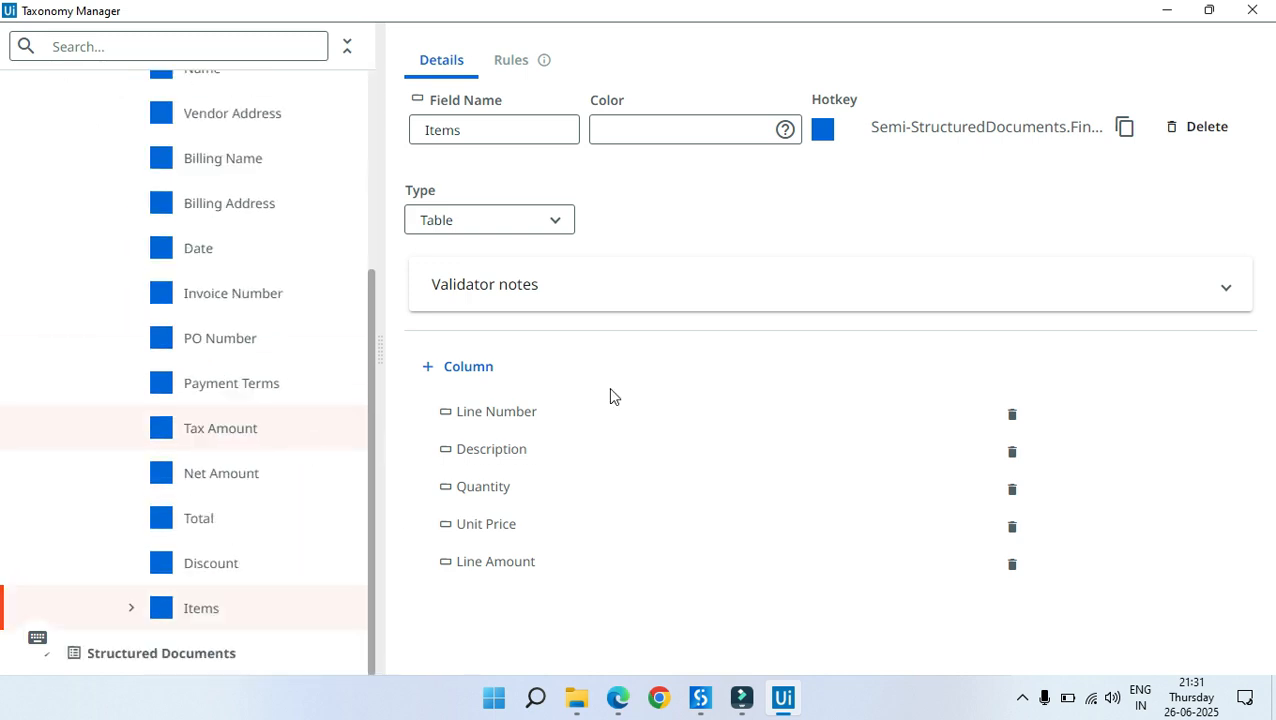
{"action": "left_click", "coordinate": [1252, 10]}
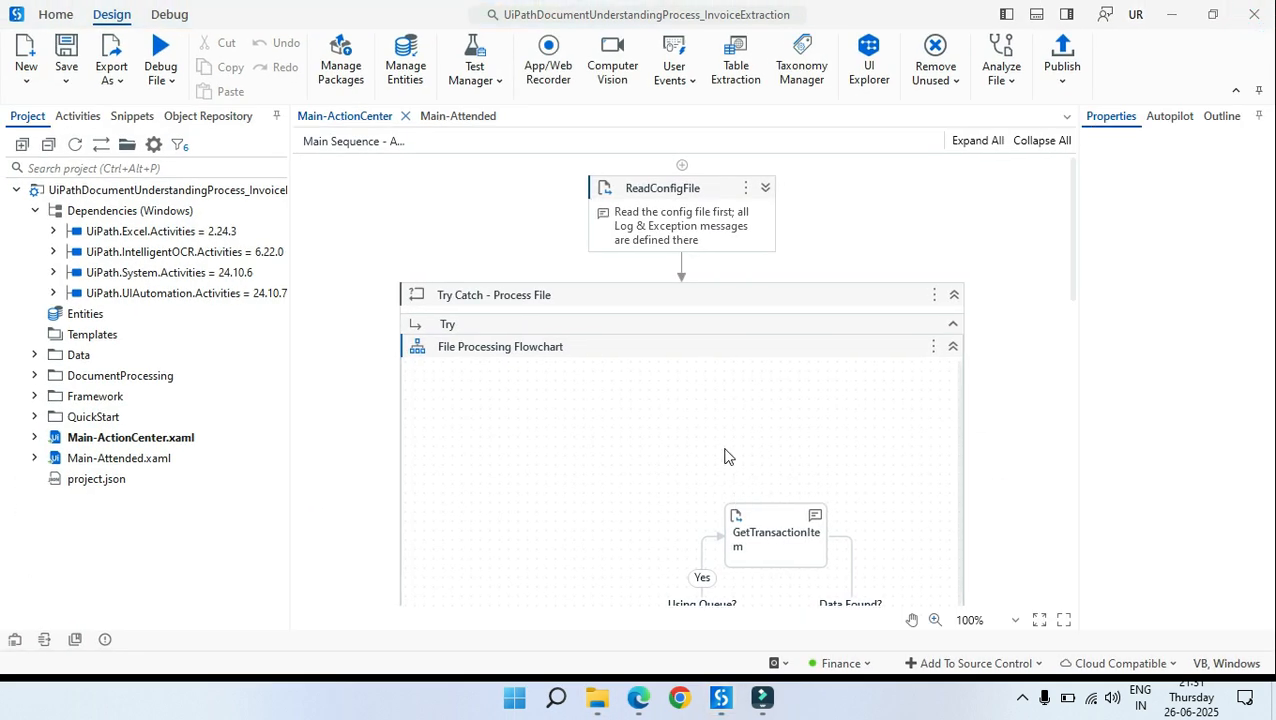
Step: Locate the taxonomy file in the project's DocumentProcessing folder in File Explorer, and return to UiPath Studio
{"action": "left_click", "coordinate": [97, 541]}
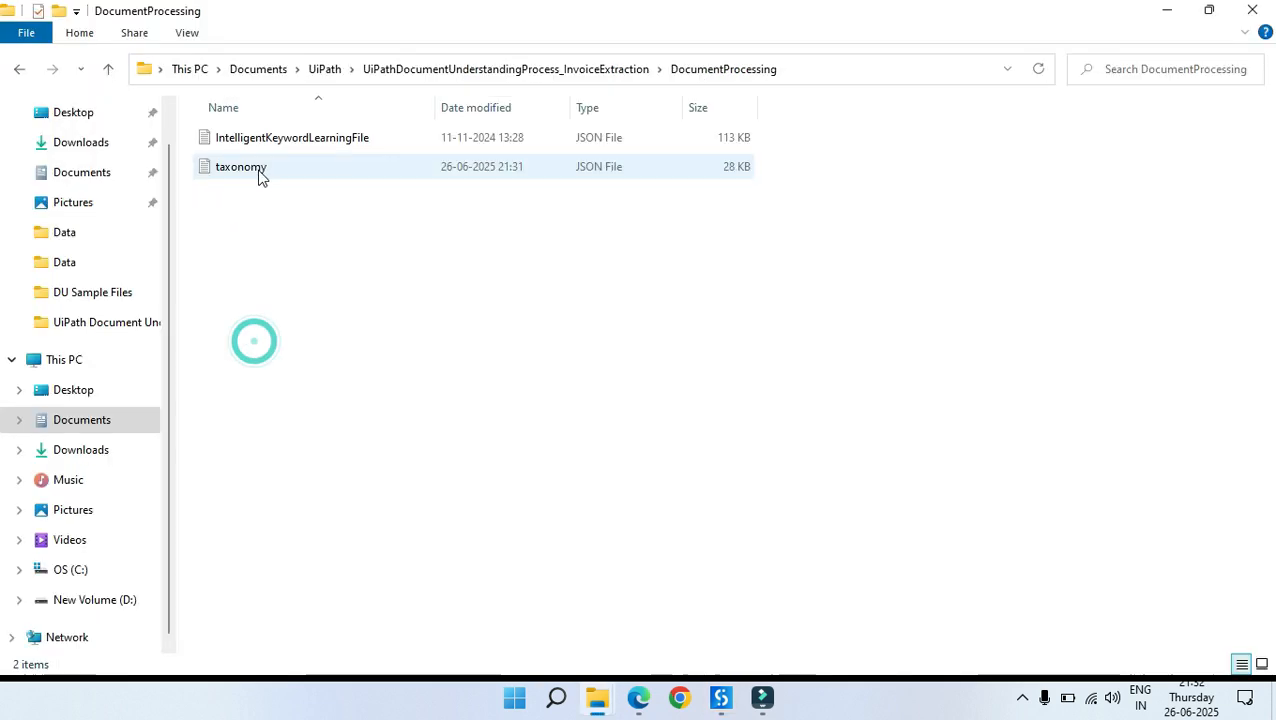
{"action": "left_click", "coordinate": [256, 169]}
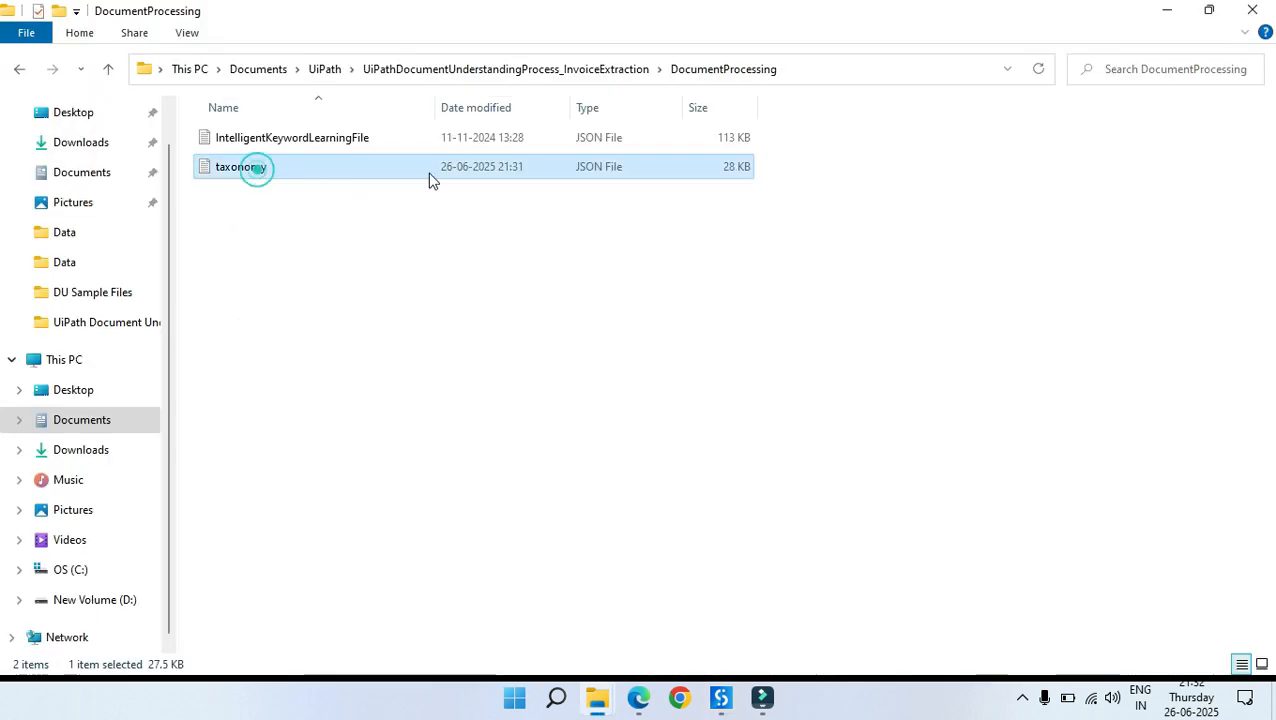
{"action": "key", "text": "alt+Tab"}
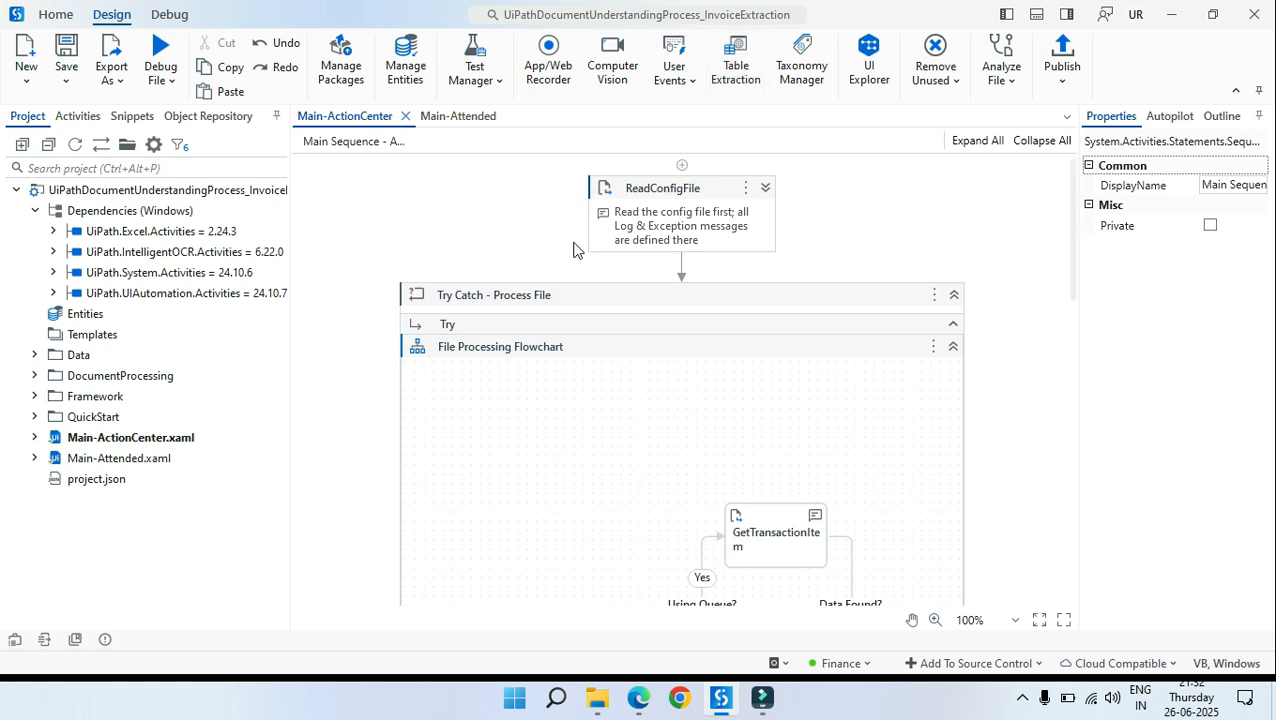
Step: Open the Config workbook from the project's Data folder in Excel and bring up the Name and Value columns of the Settings sheet
{"action": "left_click", "coordinate": [598, 695]}
{"action": "double_click", "coordinate": [240, 322]}
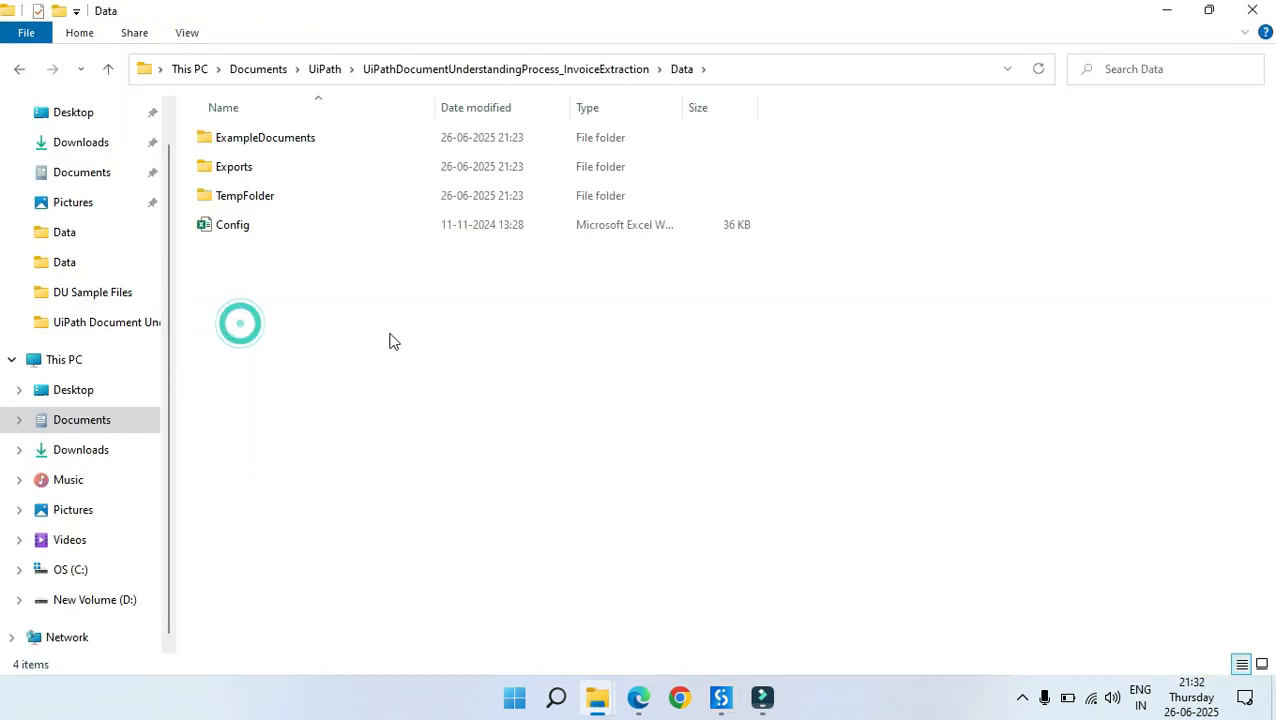
{"action": "left_click", "coordinate": [645, 367]}
{"action": "left_click", "coordinate": [265, 228]}
{"action": "double_click", "coordinate": [263, 225]}
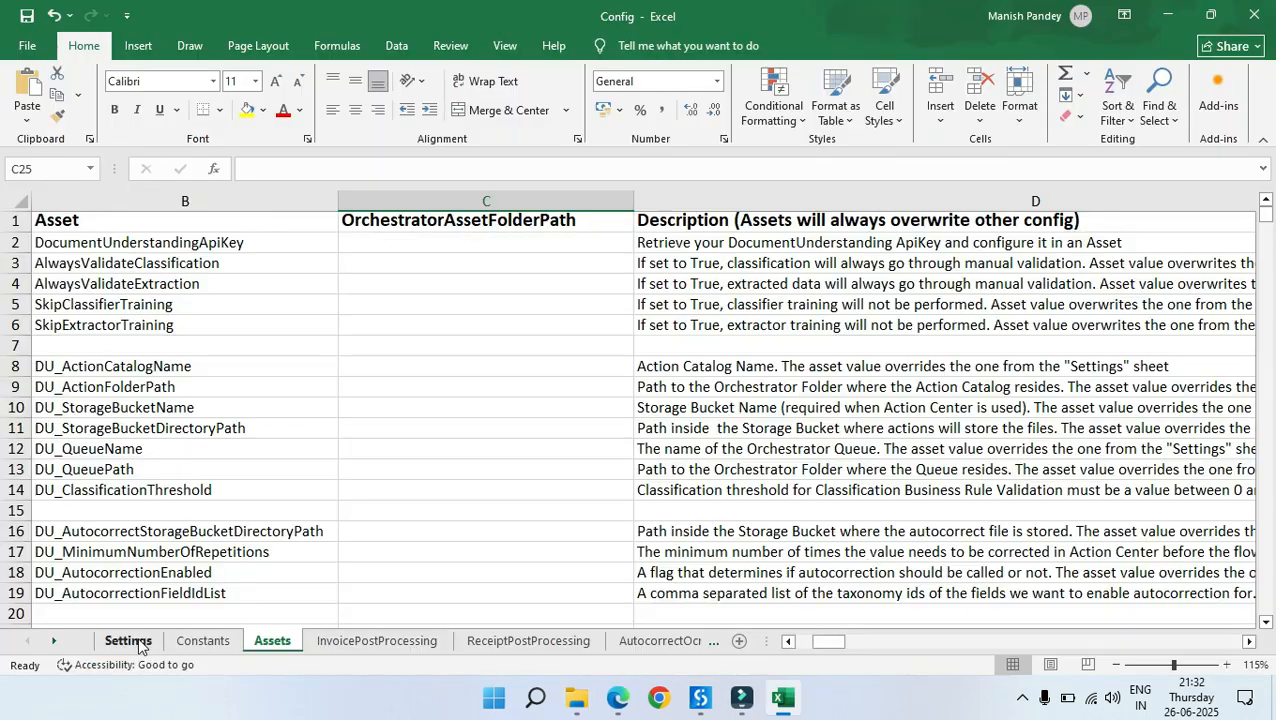
{"action": "left_click", "coordinate": [128, 640]}
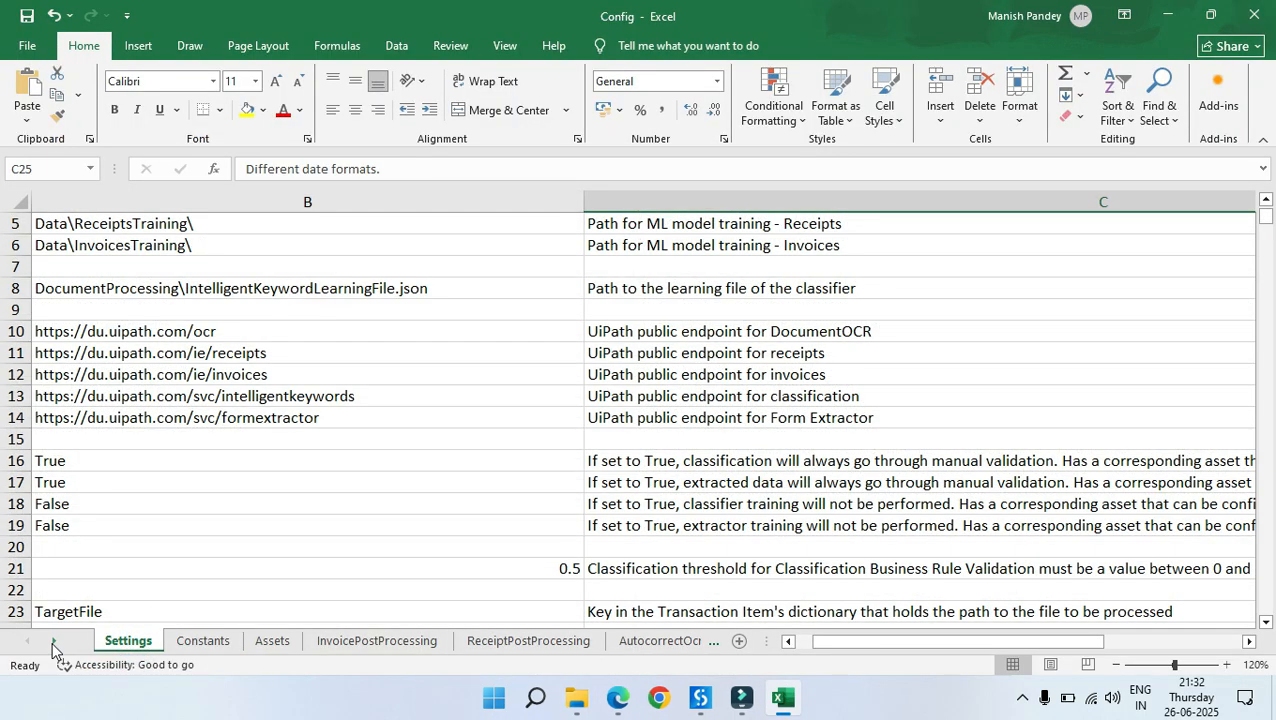
{"action": "scroll", "coordinate": [138, 474], "scroll_direction": "up", "scroll_amount": 1}
{"action": "scroll", "coordinate": [214, 444], "scroll_direction": "up", "scroll_amount": 1}
{"action": "scroll", "coordinate": [356, 441], "scroll_direction": "right", "scroll_amount": 2}
{"action": "scroll", "coordinate": [356, 447], "scroll_direction": "down", "scroll_amount": 2}
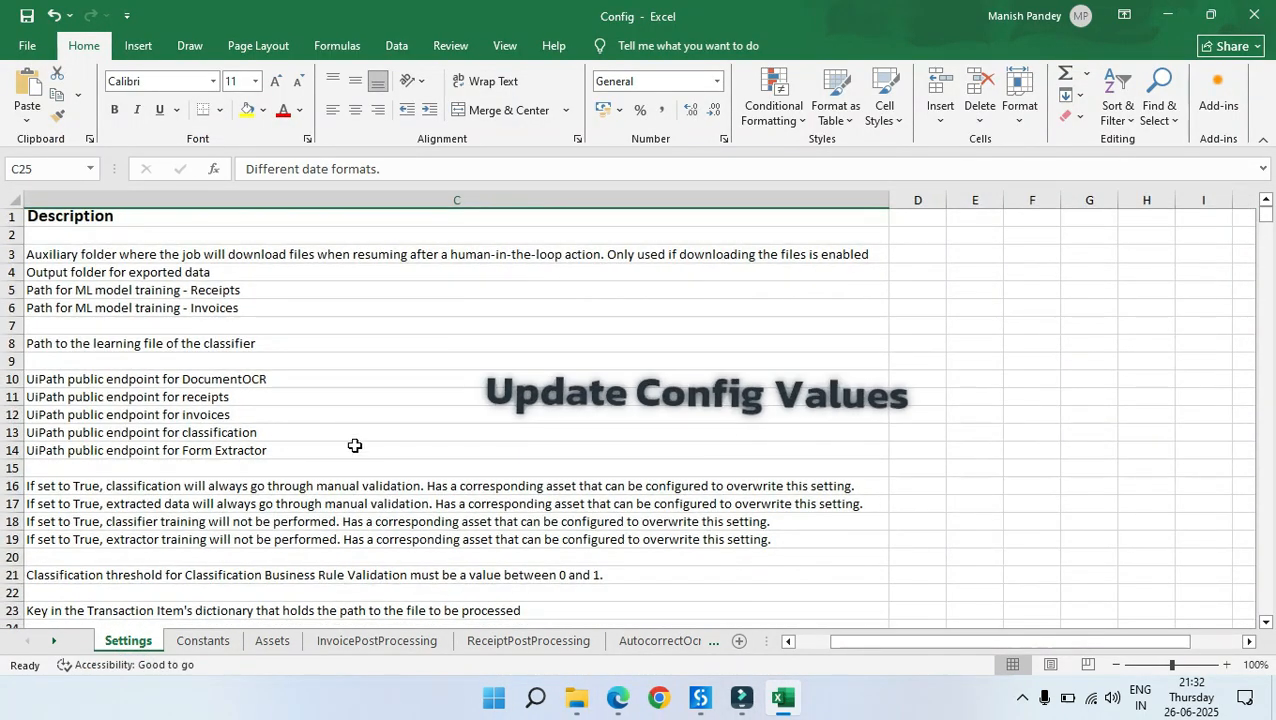
{"action": "left_click_drag", "start_coordinate": [877, 642], "coordinate": [842, 642]}
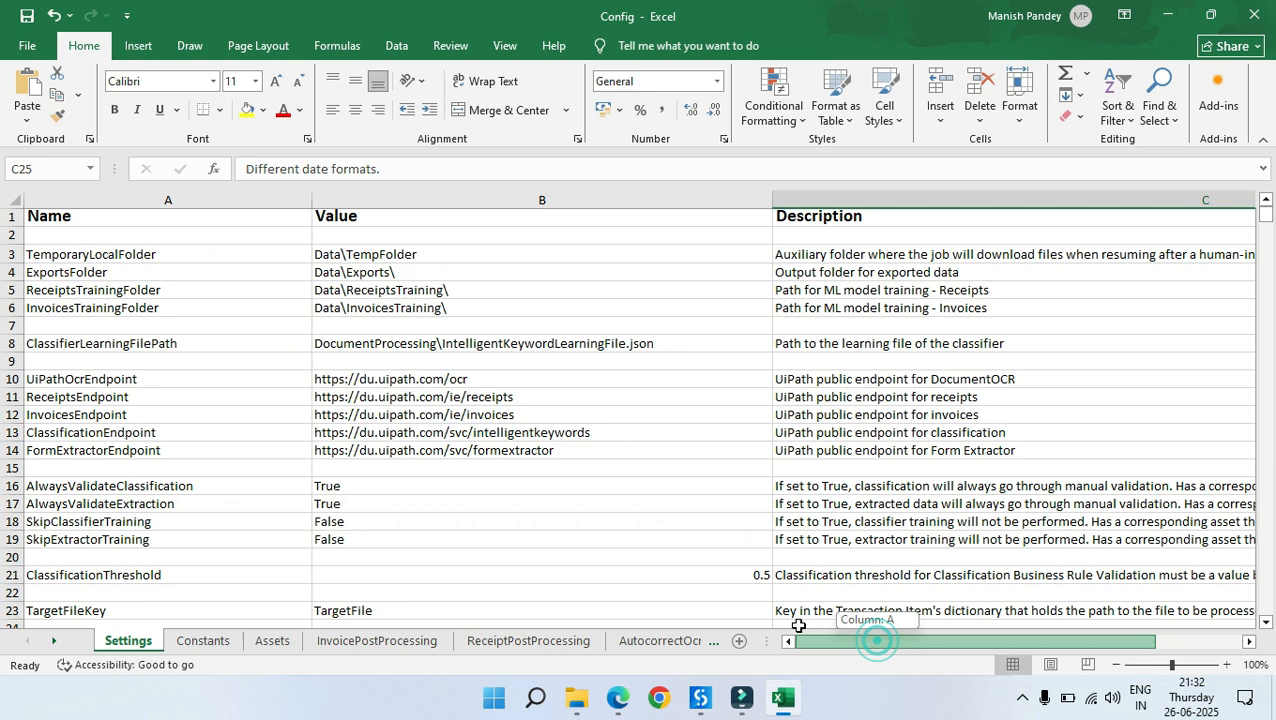
Step: Check the TemporaryLocalFolder setting against the subfolders of the project's Data folder in File Explorer, and return to the Config workbook in Excel
{"action": "left_click", "coordinate": [50, 253]}
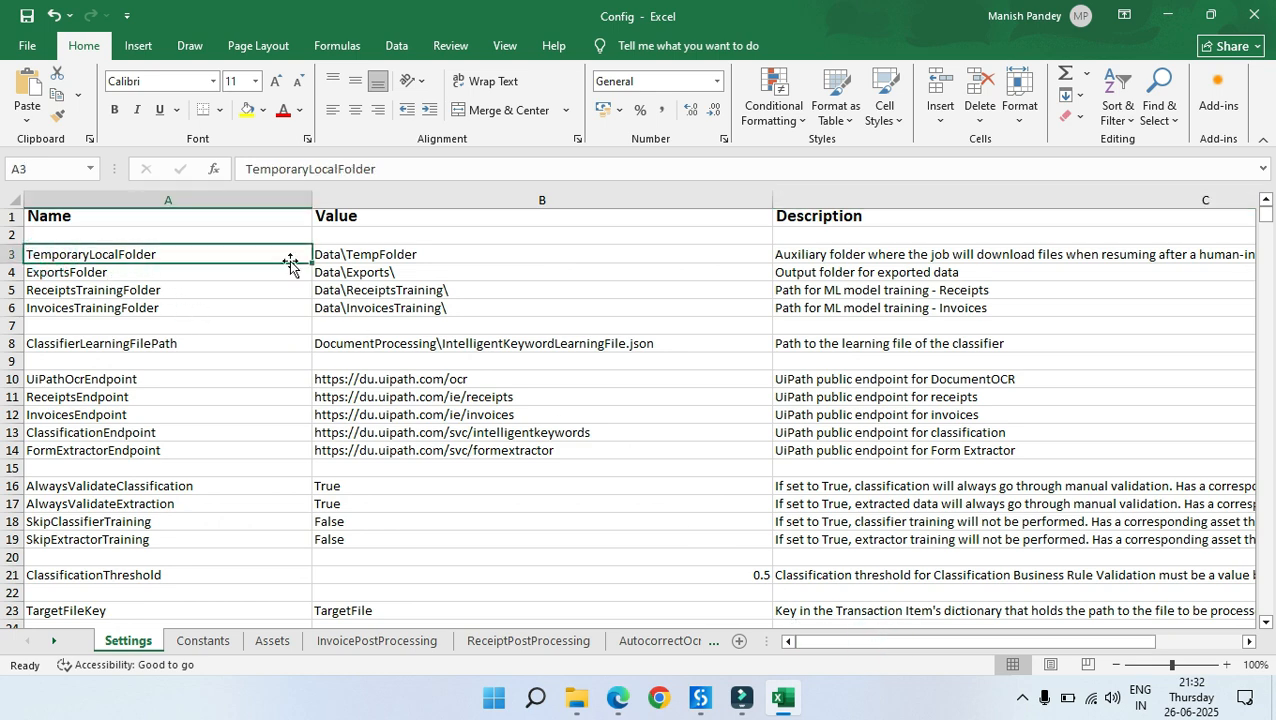
{"action": "left_click", "coordinate": [332, 255]}
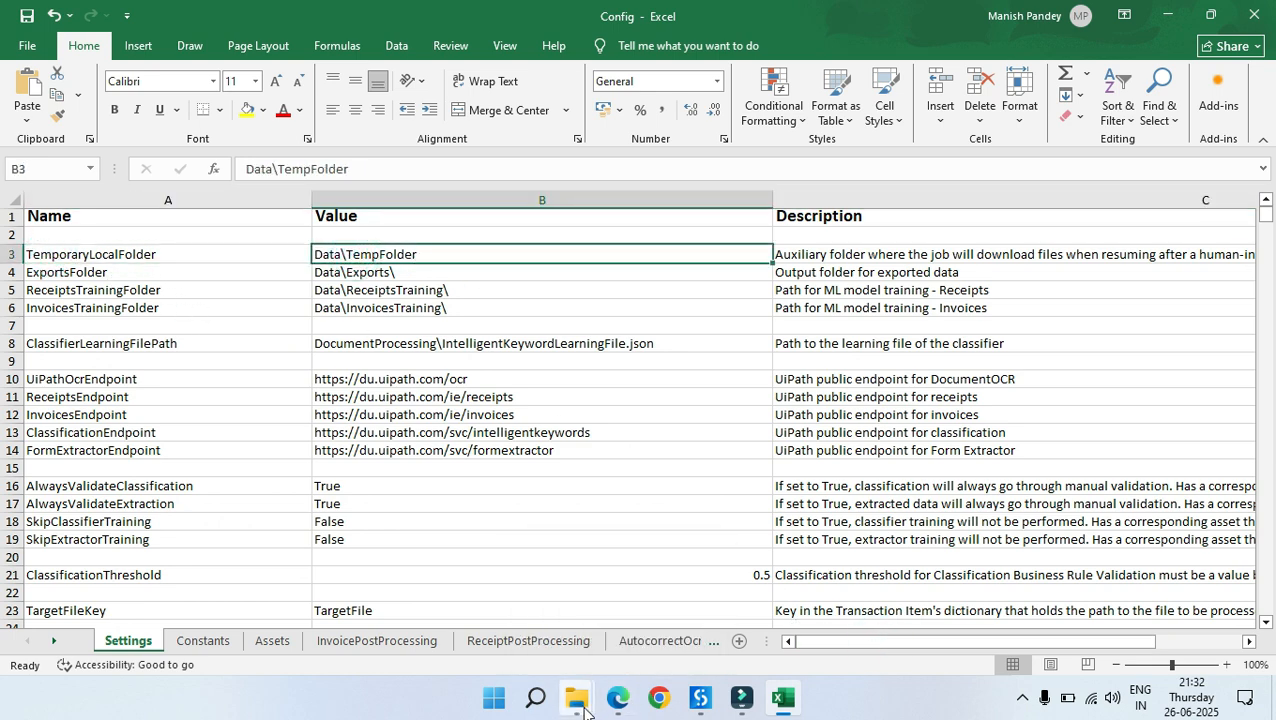
{"action": "mouse_move", "coordinate": [586, 710]}
{"action": "left_click", "coordinate": [652, 628]}
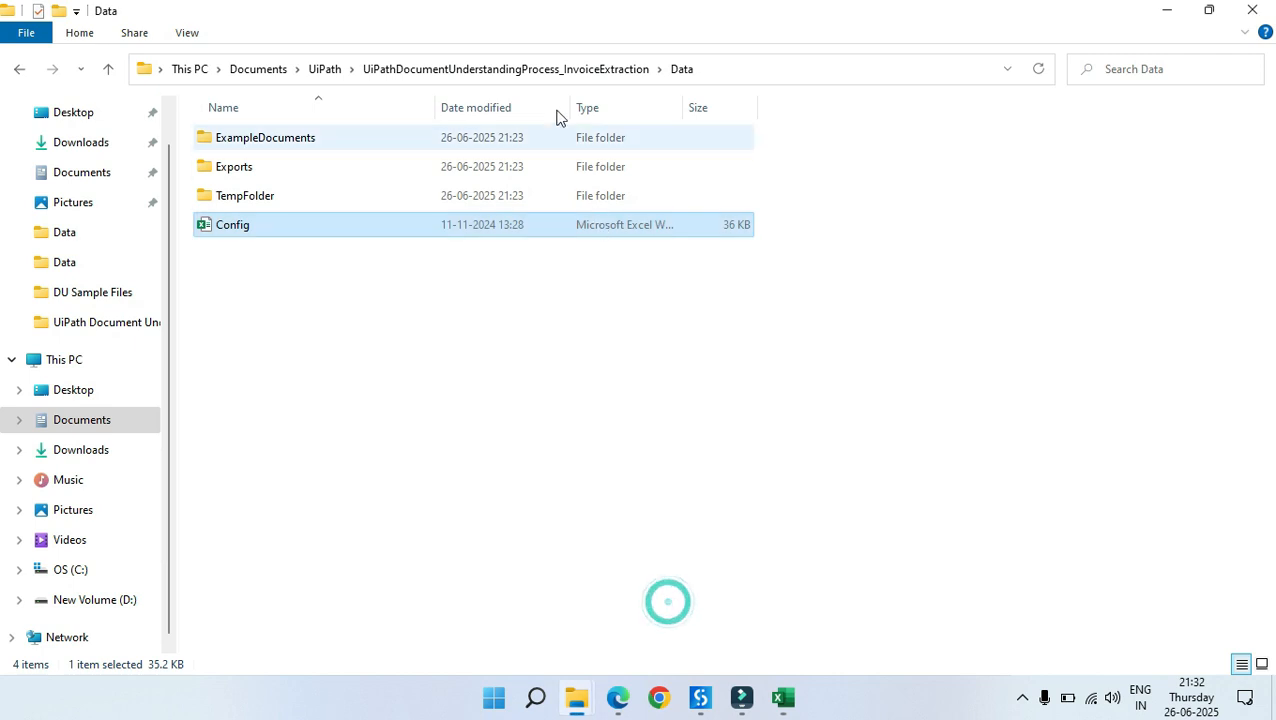
{"action": "left_click", "coordinate": [538, 69]}
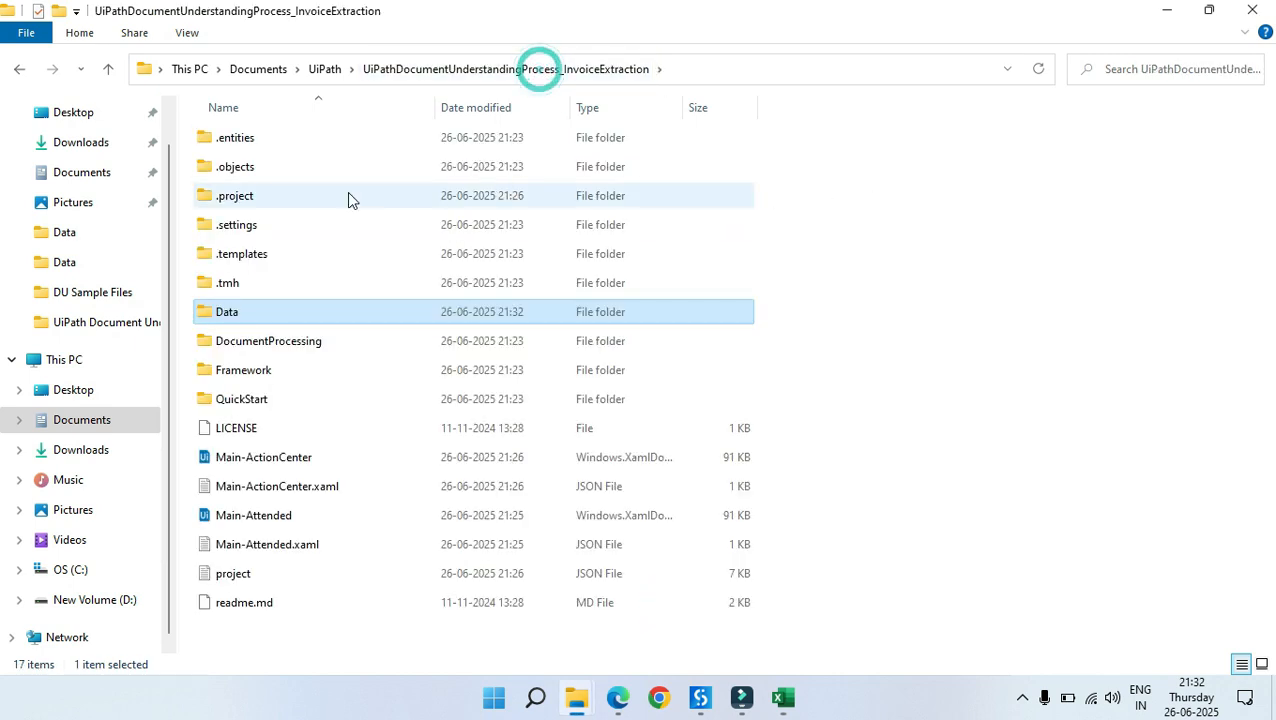
{"action": "double_click", "coordinate": [248, 322]}
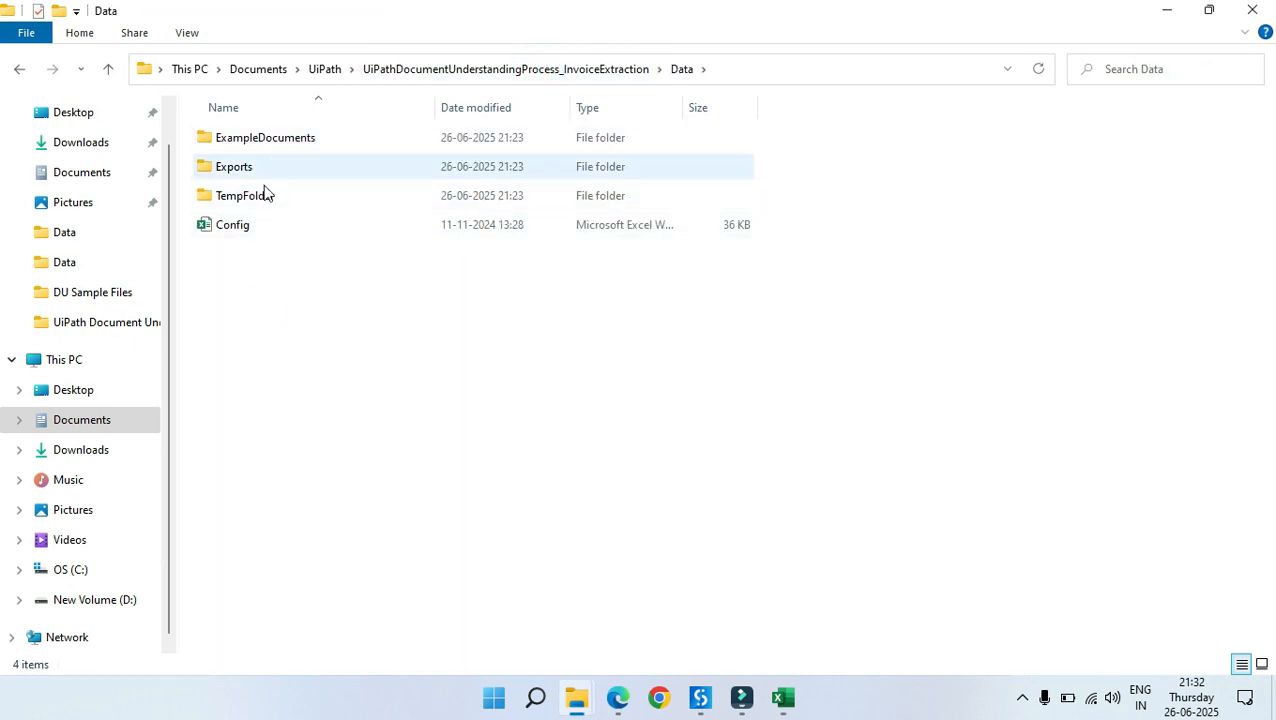
{"action": "key", "text": "alt+Tab"}
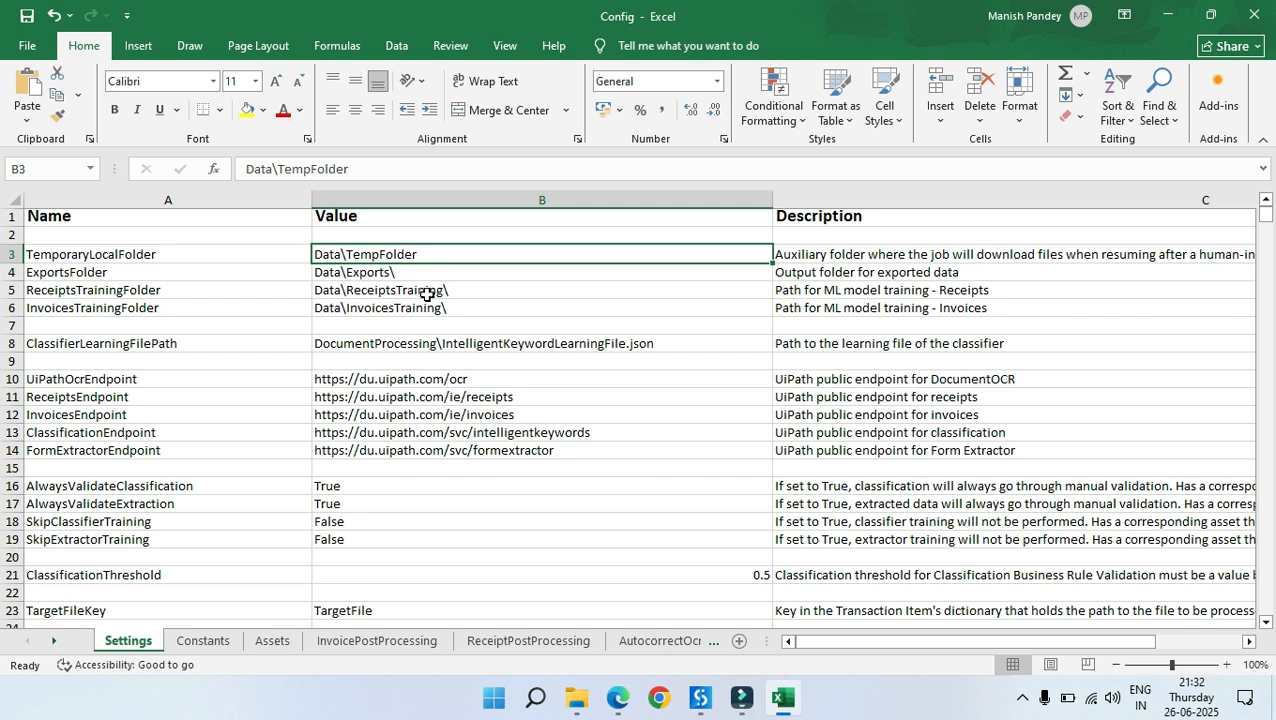
Step: Delete the ReceiptsTrainingFolder row from the Settings sheet
{"action": "left_click_drag", "start_coordinate": [439, 290], "coordinate": [441, 300]}
{"action": "left_click", "coordinate": [478, 433]}
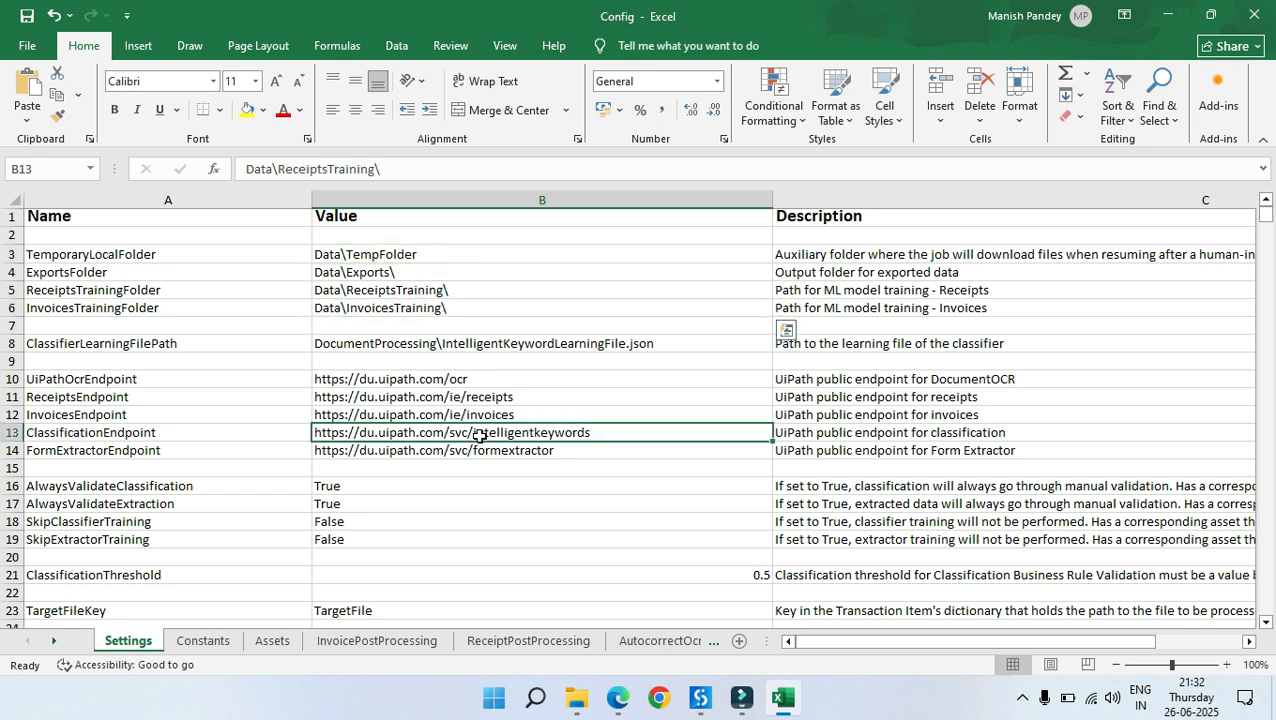
{"action": "left_click", "coordinate": [10, 290]}
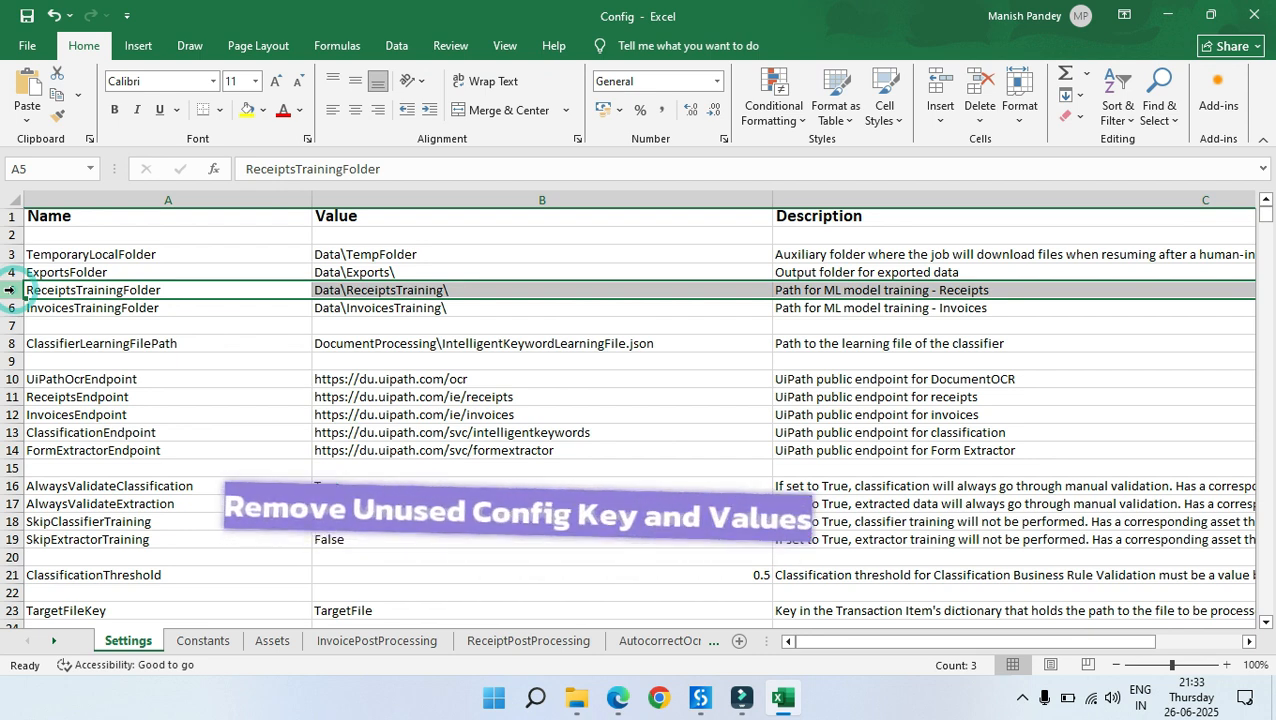
{"action": "key", "text": "ctrl+minus"}
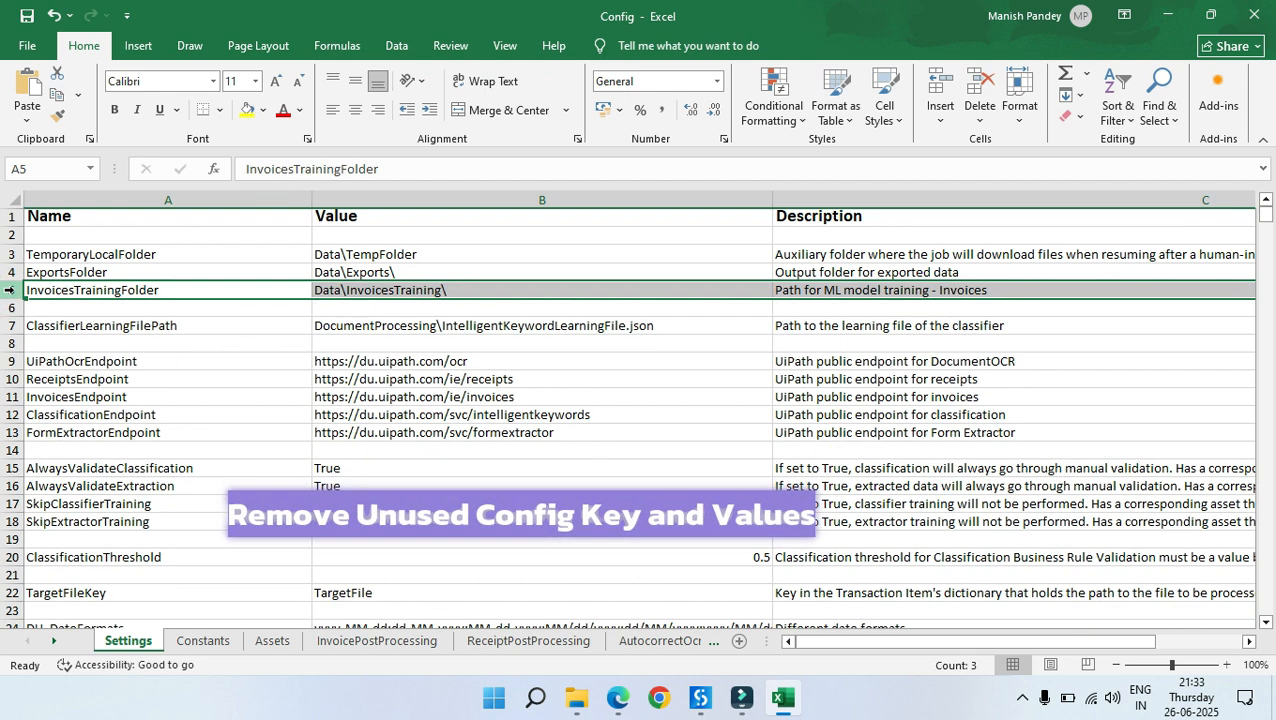
{"action": "left_click", "coordinate": [200, 322]}
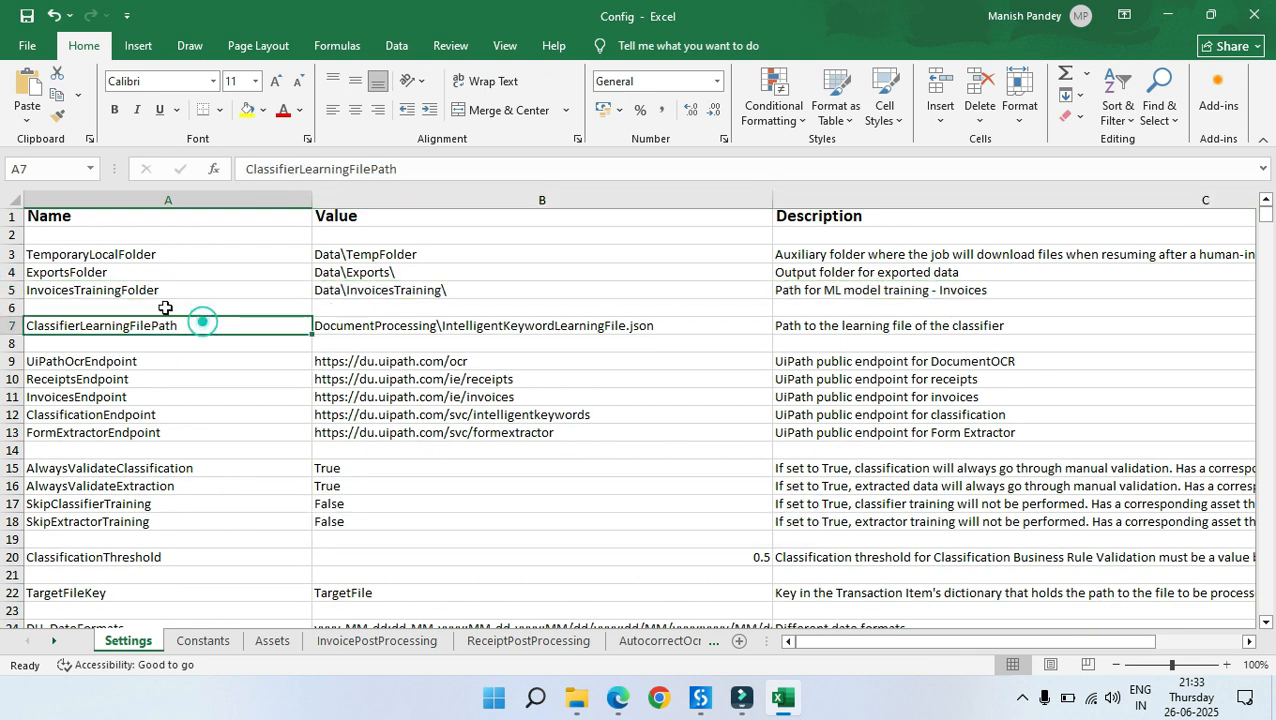
Step: Copy the folder name InvoicesTraining from the InvoicesTrainingFolder value in the Settings sheet
{"action": "left_click", "coordinate": [136, 289]}
{"action": "left_click", "coordinate": [422, 290]}
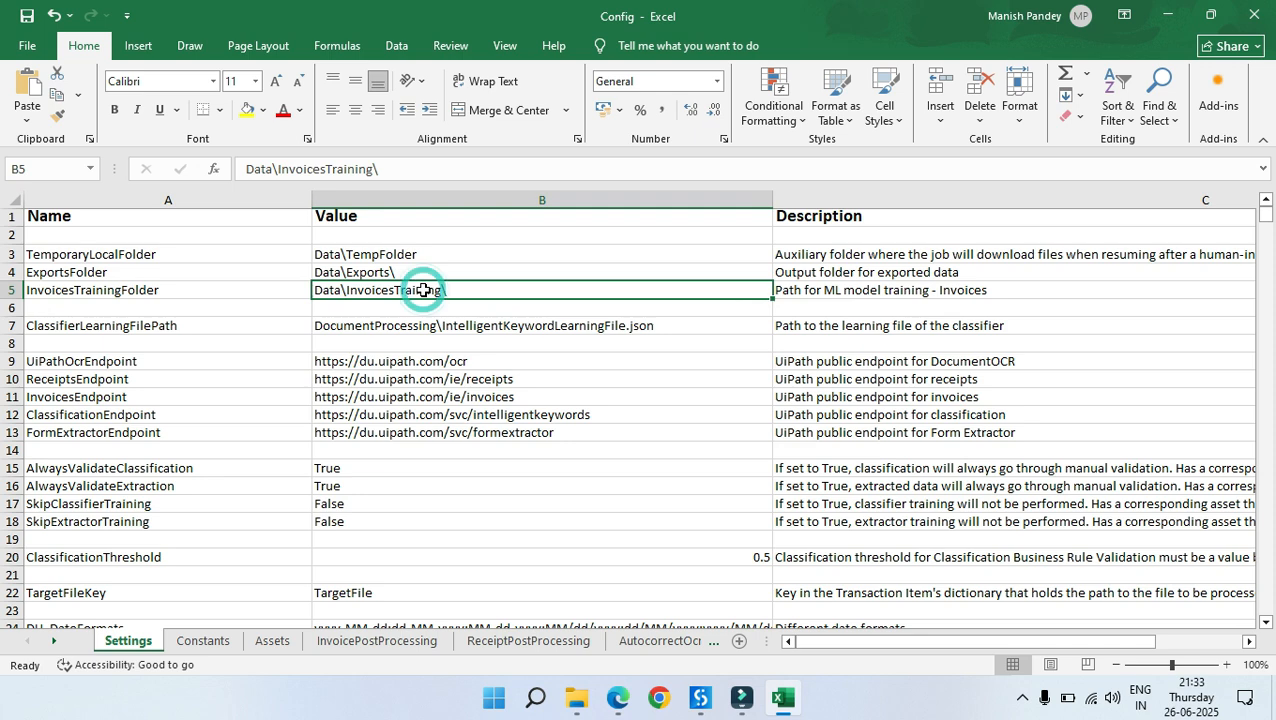
{"action": "double_click", "coordinate": [424, 290]}
{"action": "left_click", "coordinate": [440, 291]}
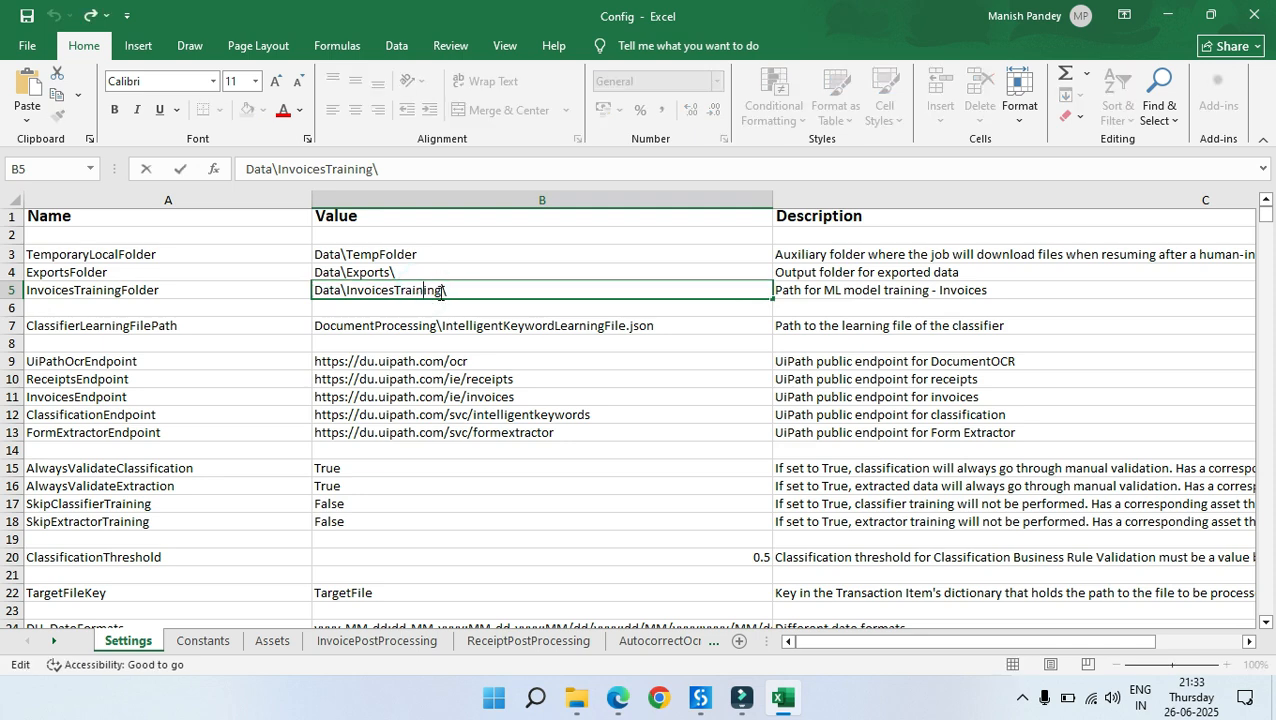
{"action": "double_click", "coordinate": [439, 290]}
{"action": "key", "text": "ctrl+c"}
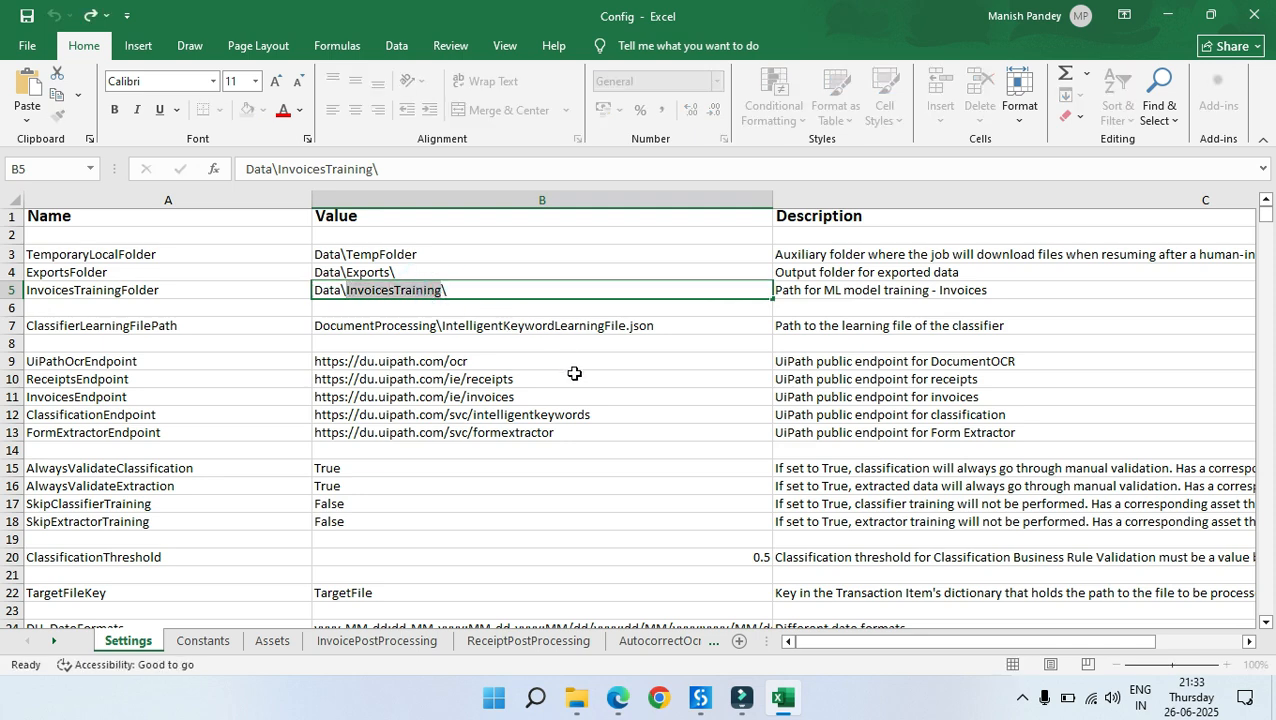
{"action": "left_click", "coordinate": [573, 373]}
Step: Create a folder named InvoicesTraining in the project's Data folder in File Explorer, and return to the Config workbook in Excel
{"action": "mouse_move", "coordinate": [576, 697]}
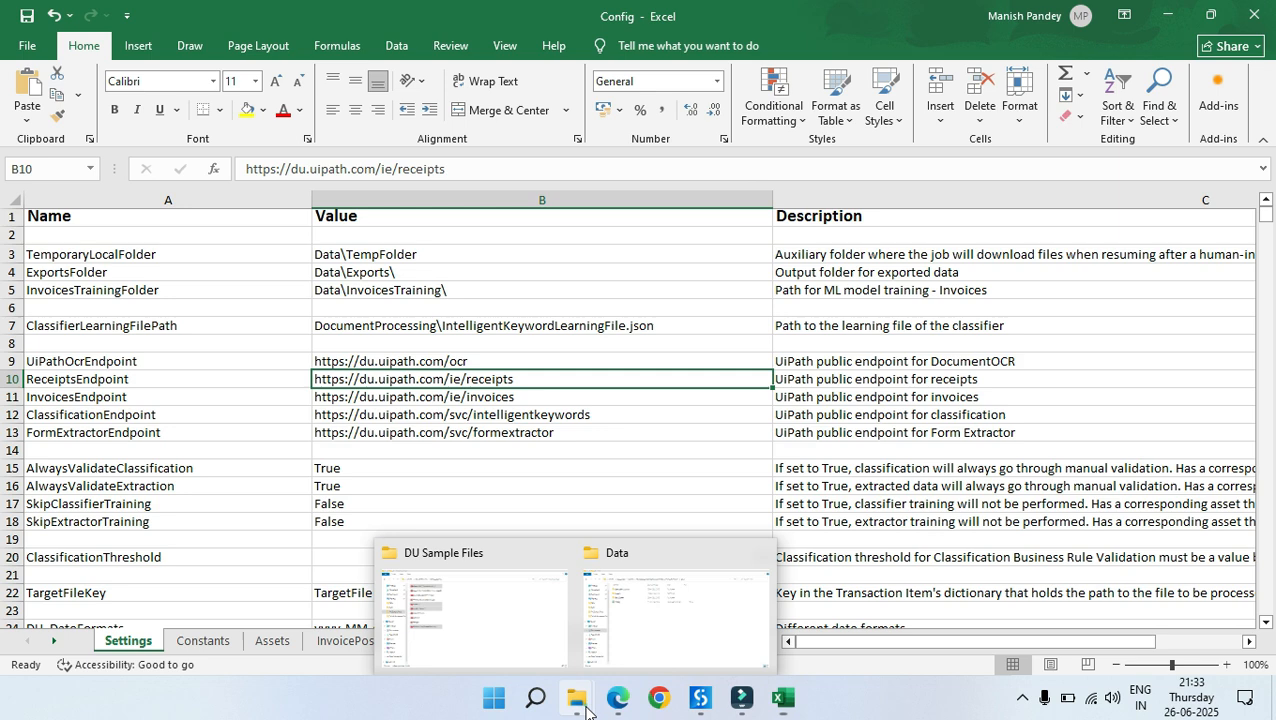
{"action": "left_click", "coordinate": [655, 605]}
{"action": "key", "text": "ctrl+shift+n"}
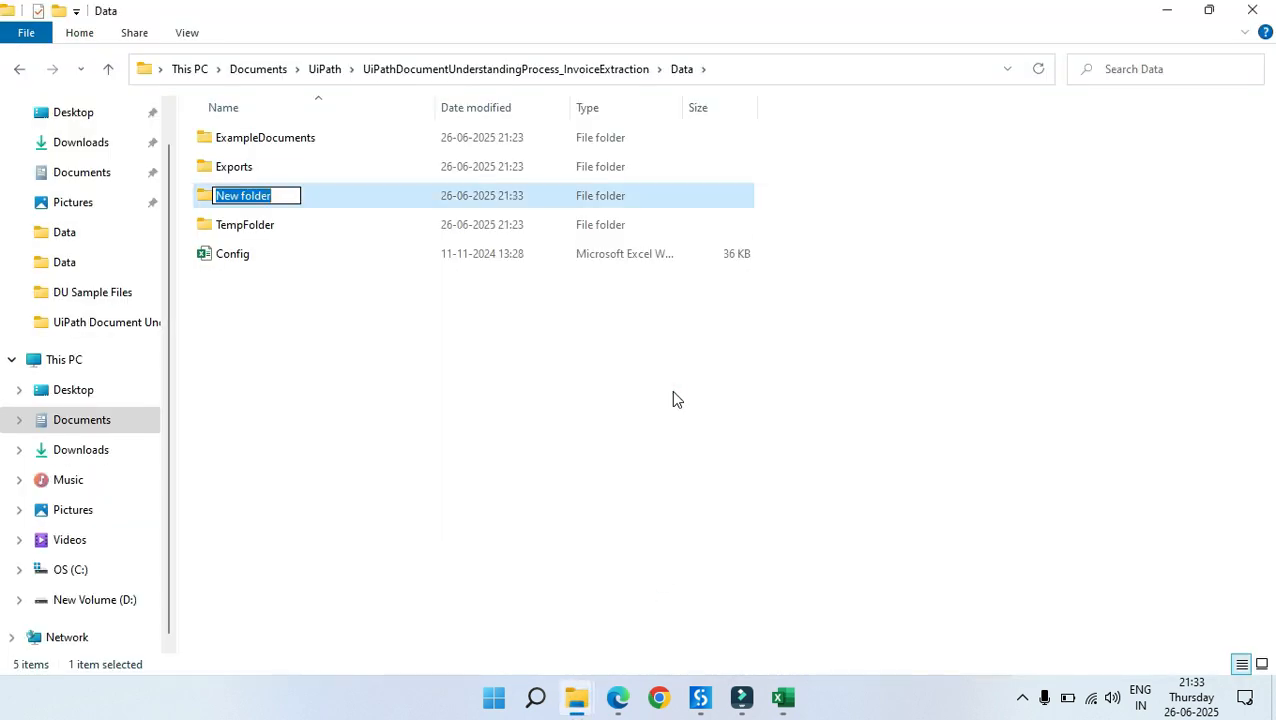
{"action": "key", "text": "ctrl+v"}
{"action": "left_click", "coordinate": [672, 392]}
{"action": "left_click", "coordinate": [1166, 10]}
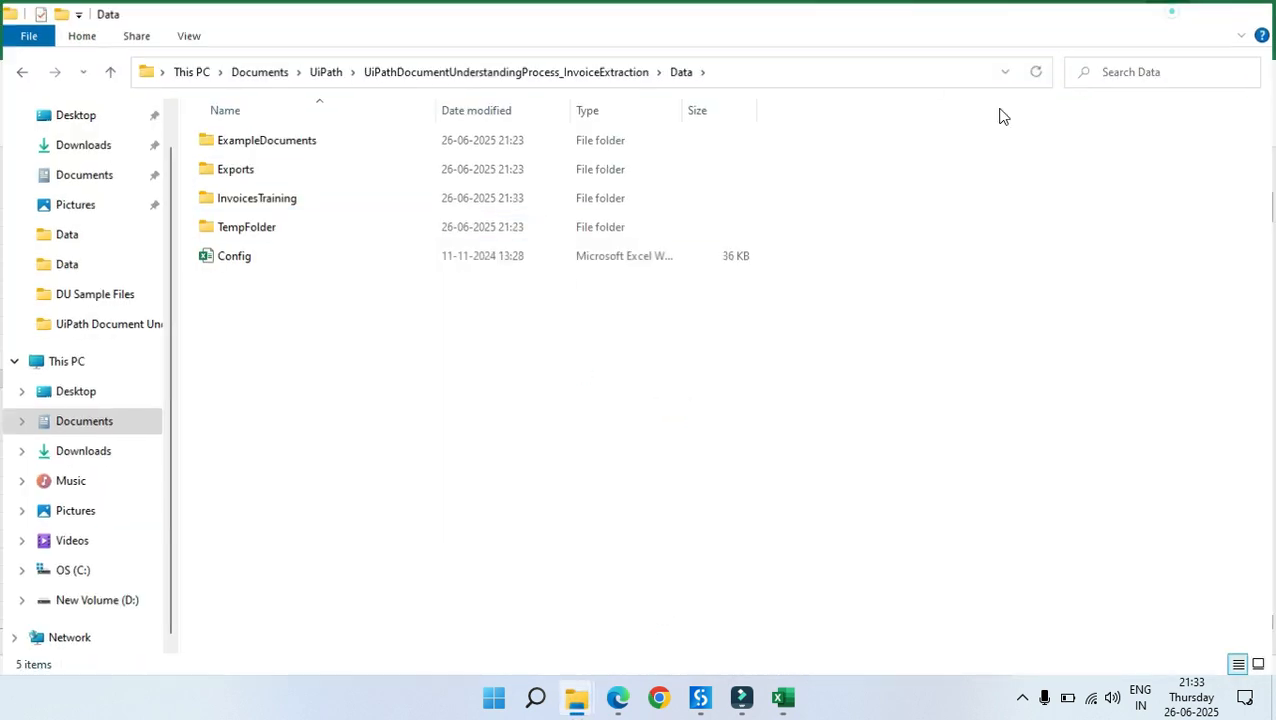
Step: Check the ClassifierLearningFilePath setting against the IntelligentKeywordLearningFile in the project's DocumentProcessing folder in File Explorer, and return to Excel
{"action": "left_click", "coordinate": [442, 539]}
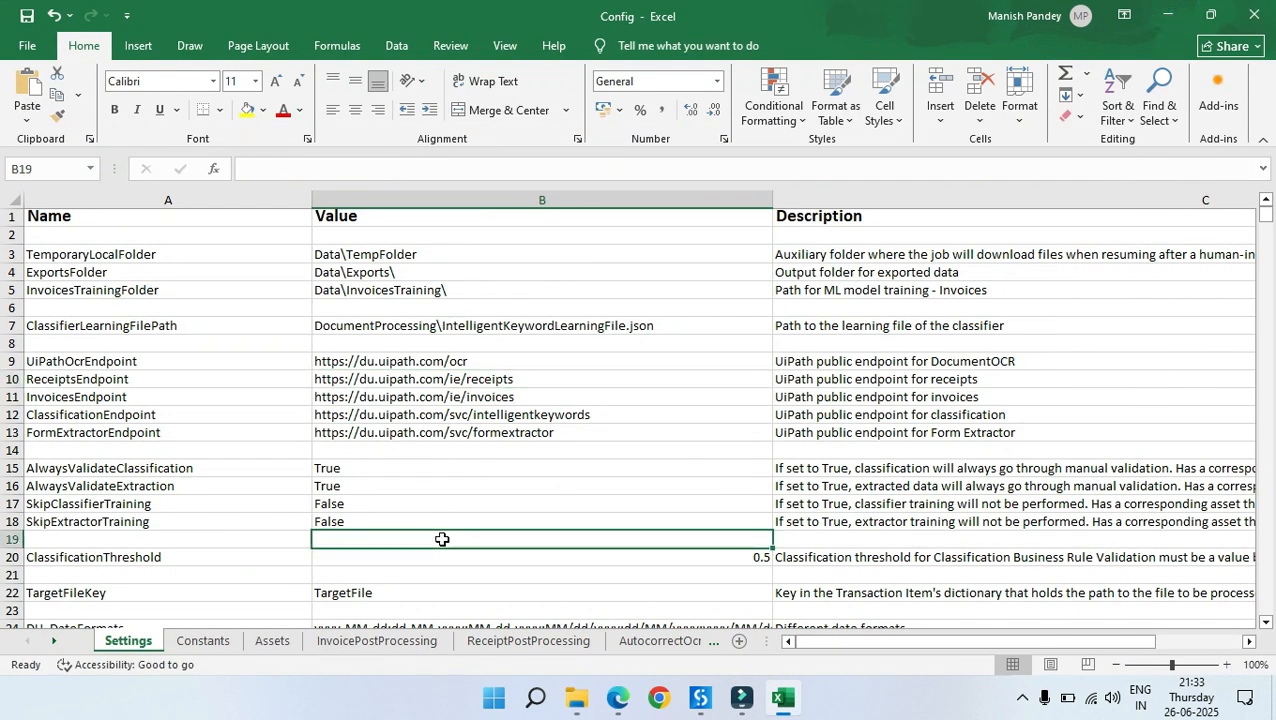
{"action": "left_click", "coordinate": [441, 326]}
{"action": "left_click", "coordinate": [80, 332]}
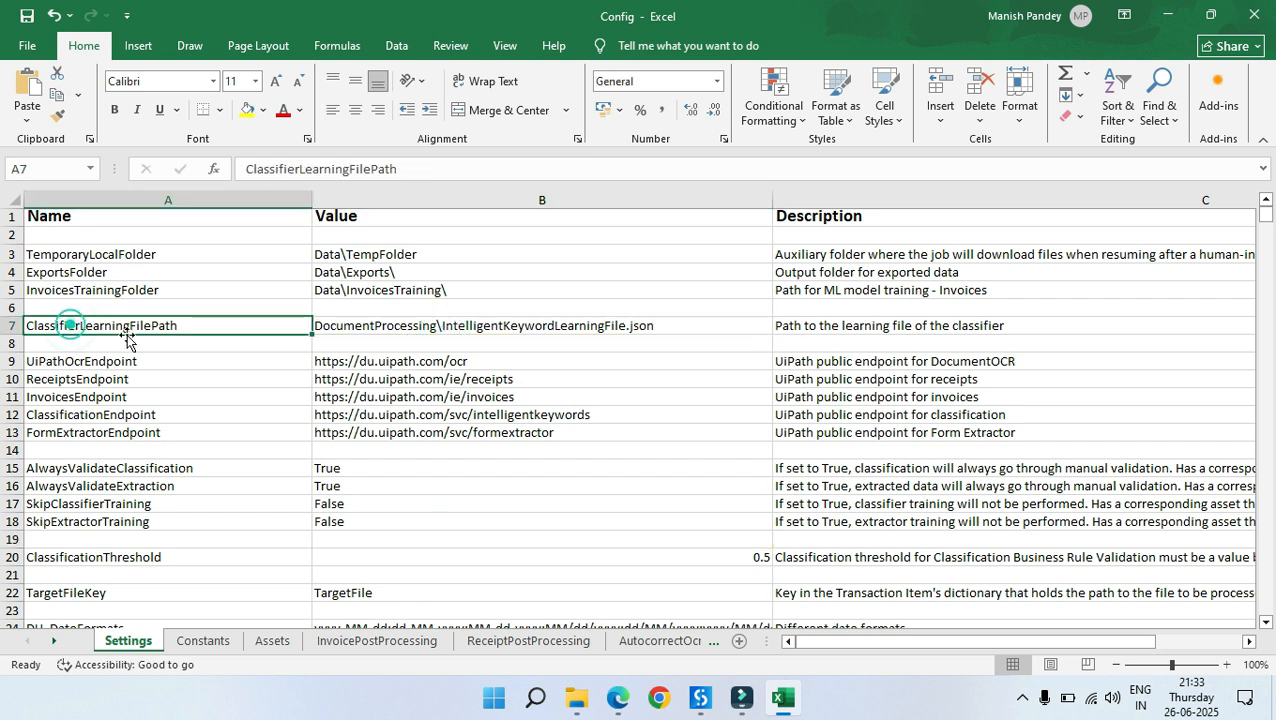
{"action": "left_click", "coordinate": [551, 331]}
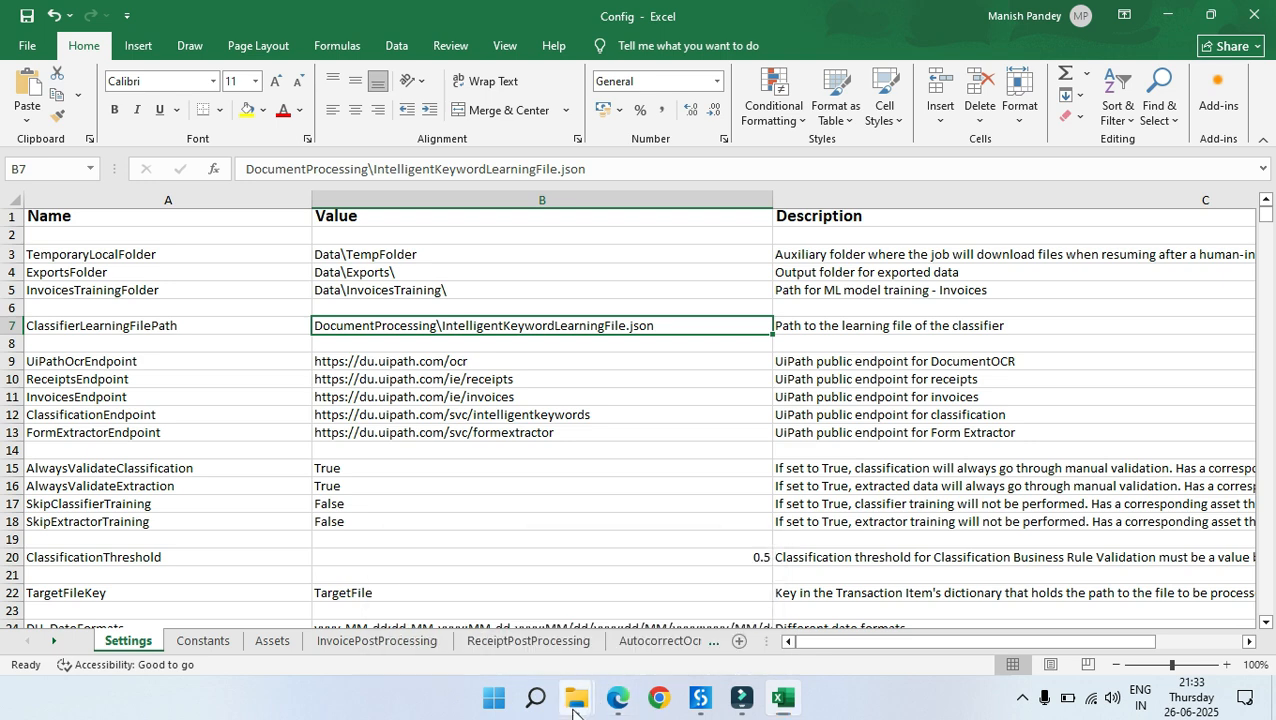
{"action": "mouse_move", "coordinate": [576, 697]}
{"action": "left_click", "coordinate": [680, 612]}
{"action": "left_click", "coordinate": [480, 69]}
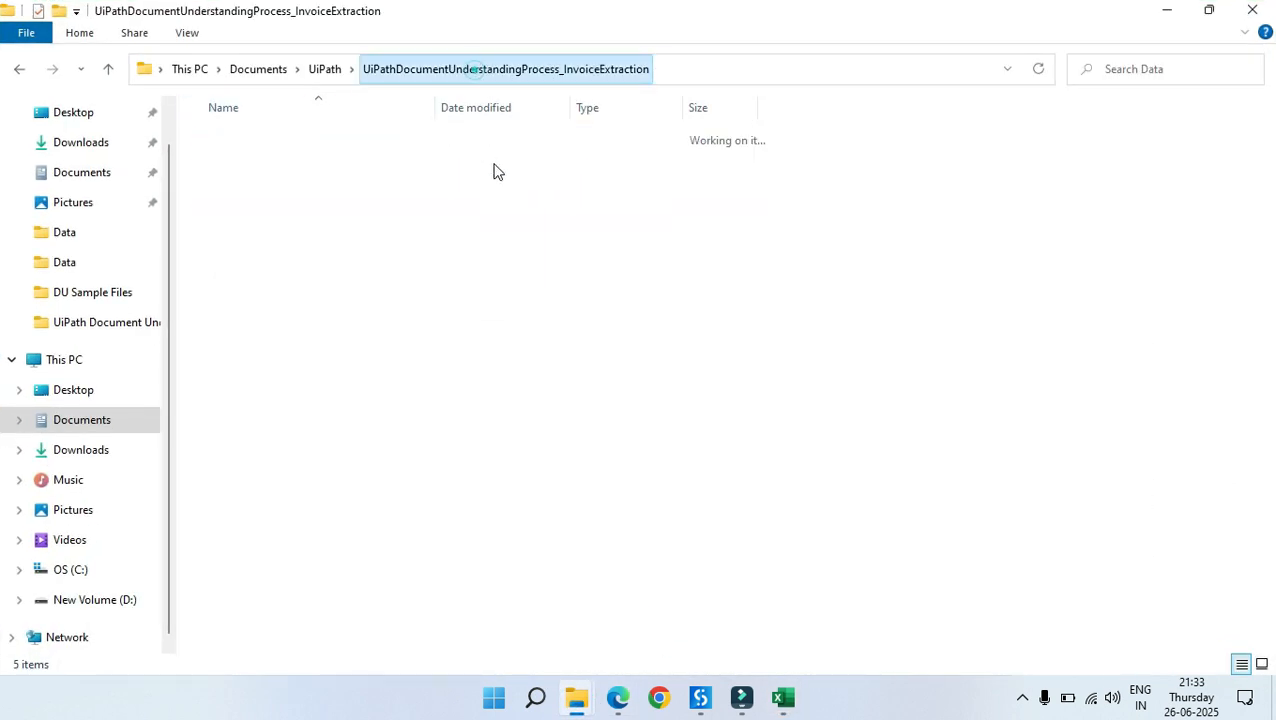
{"action": "double_click", "coordinate": [304, 342]}
{"action": "left_click", "coordinate": [262, 137]}
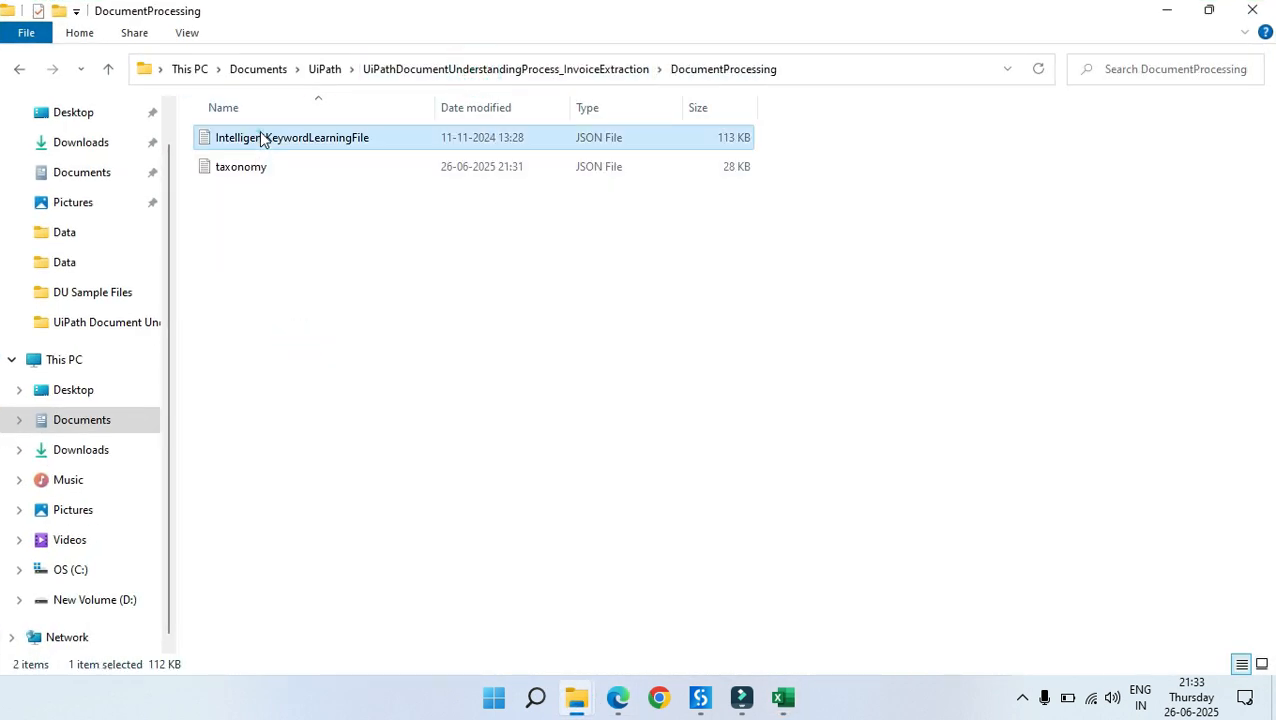
{"action": "left_click", "coordinate": [1166, 11]}
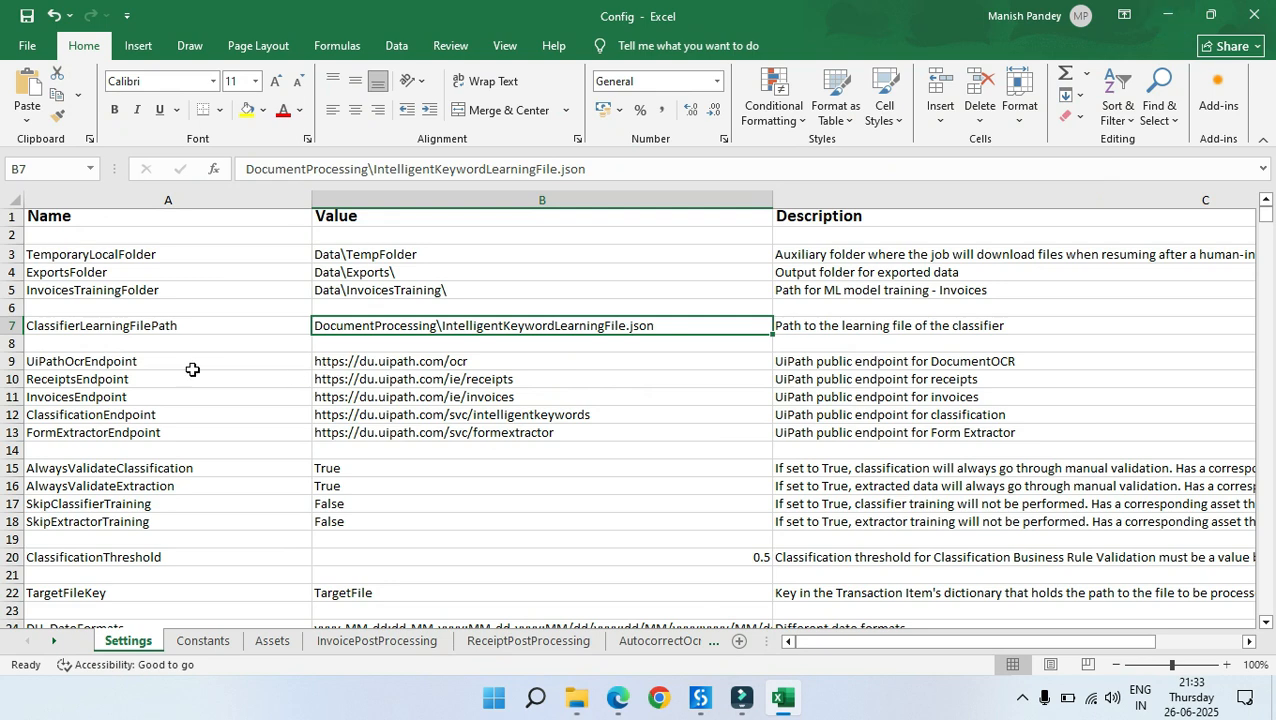
Step: Review the UiPathOcrEndpoint setting and delete the ReceiptsEndpoint row from the Settings sheet
{"action": "left_click", "coordinate": [128, 362]}
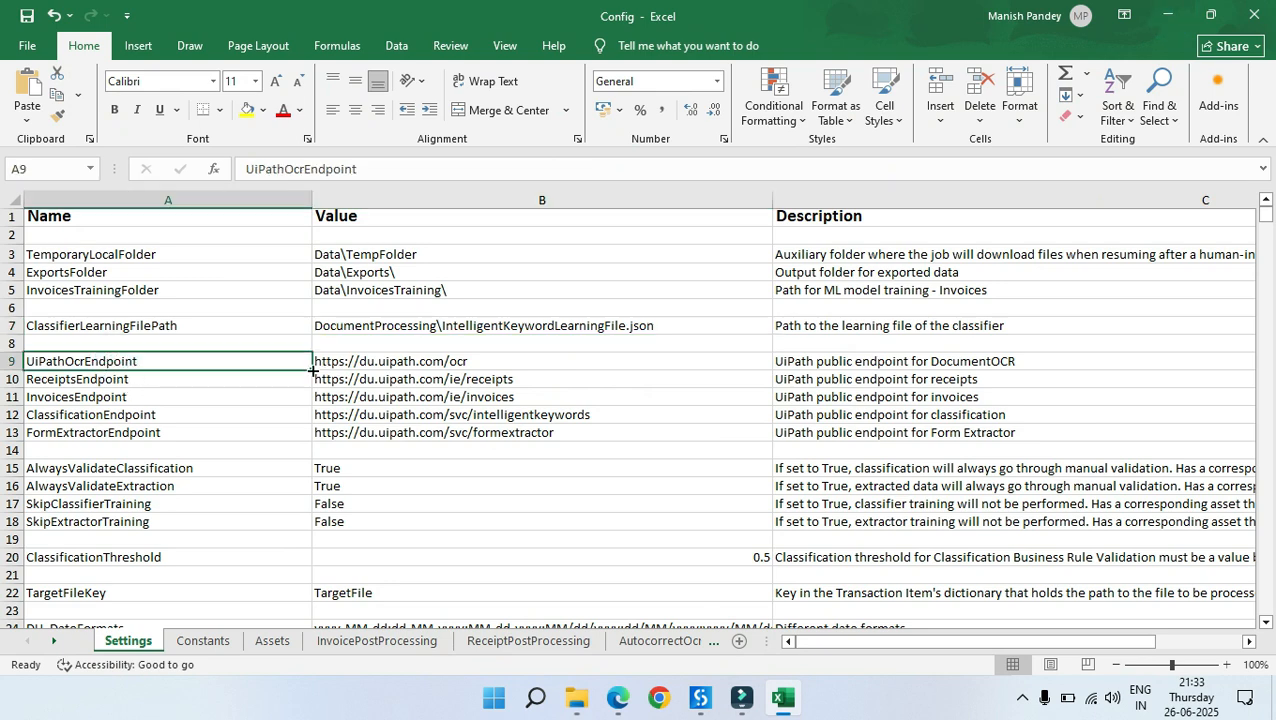
{"action": "left_click", "coordinate": [421, 363]}
{"action": "left_click", "coordinate": [70, 379]}
{"action": "key", "text": "shift+space"}
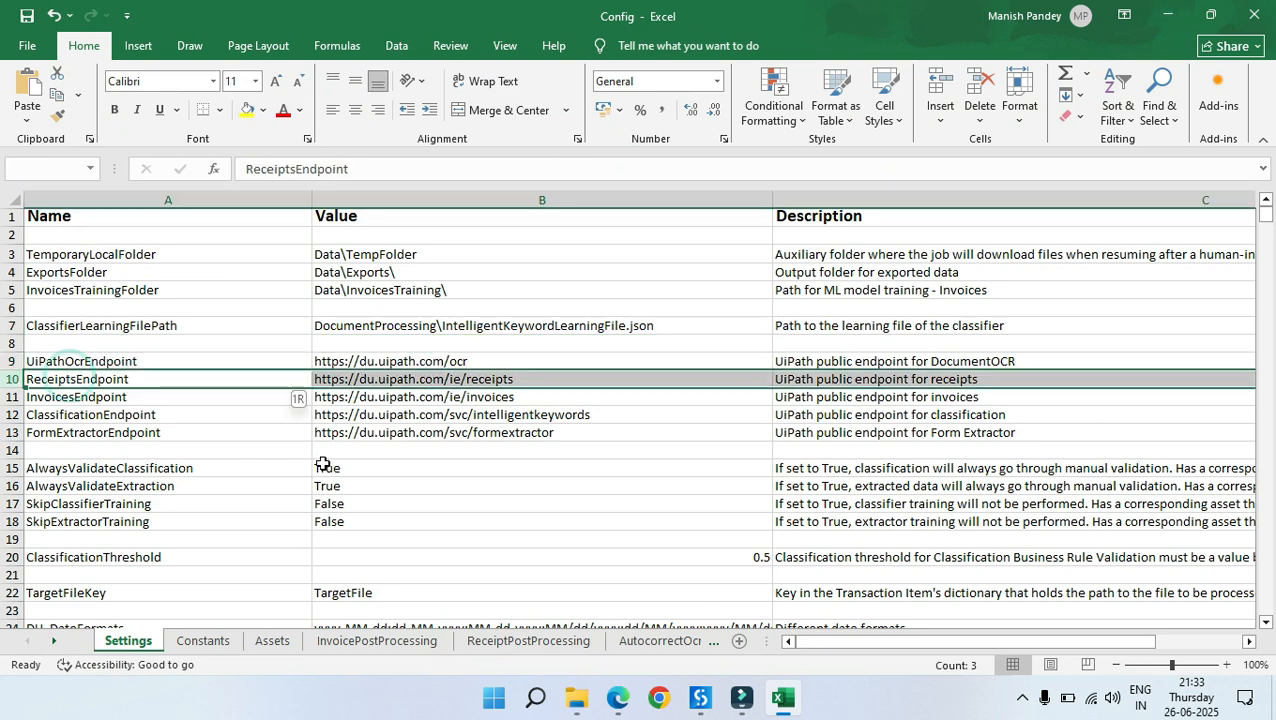
{"action": "key", "text": "ctrl+minus"}
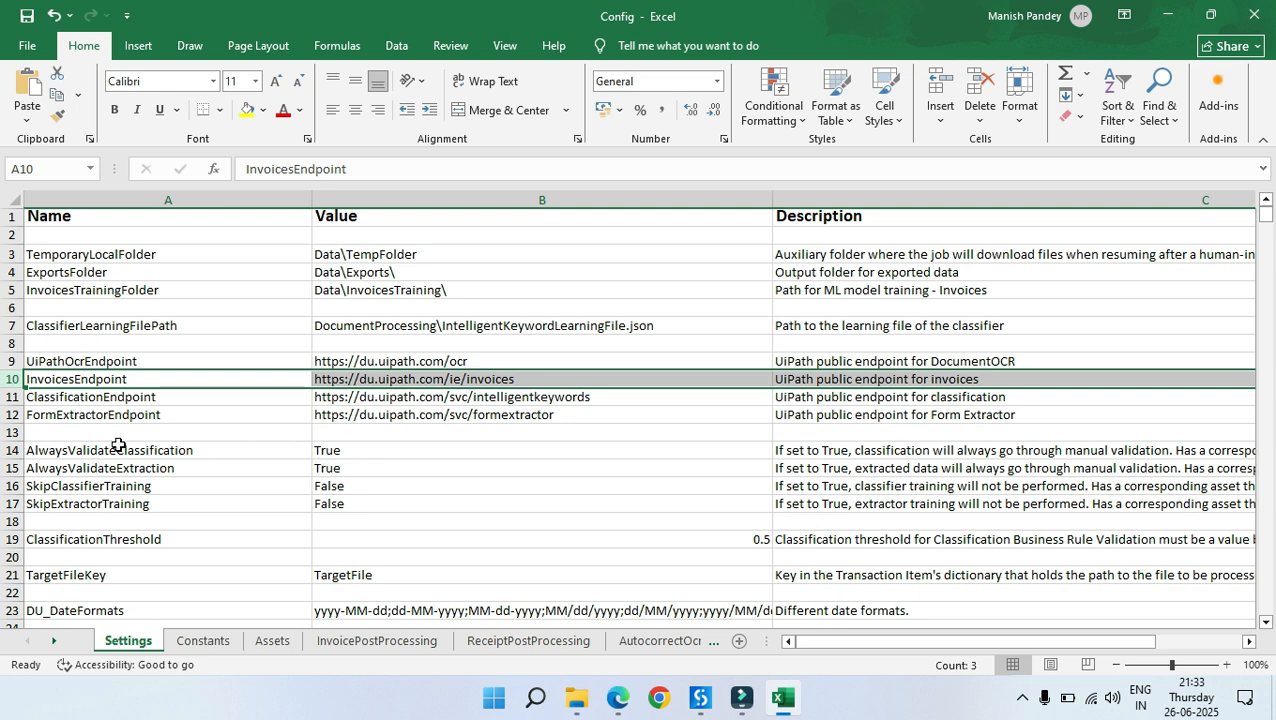
{"action": "left_click", "coordinate": [116, 450]}
Step: Examine the InvoicesEndpoint and ClassificationEndpoint values in the Settings sheet
{"action": "left_click", "coordinate": [86, 379]}
{"action": "left_click", "coordinate": [441, 379]}
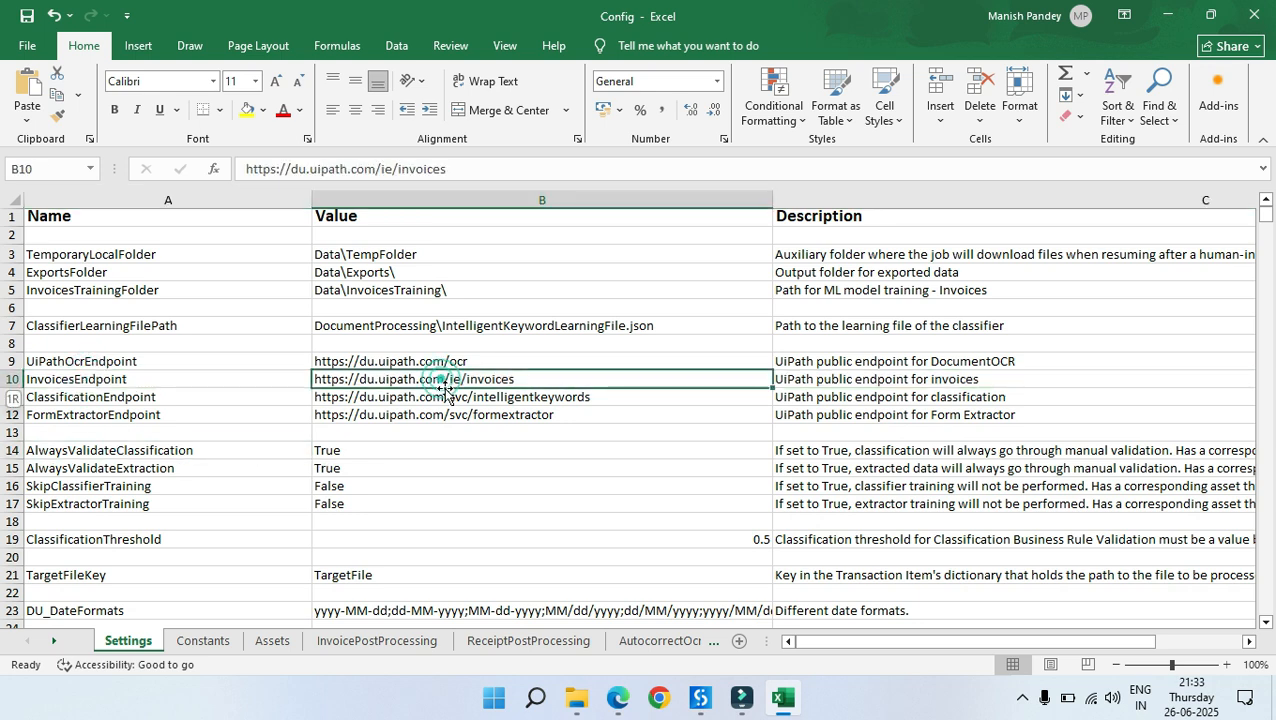
{"action": "left_click", "coordinate": [444, 467]}
{"action": "left_click", "coordinate": [430, 397]}
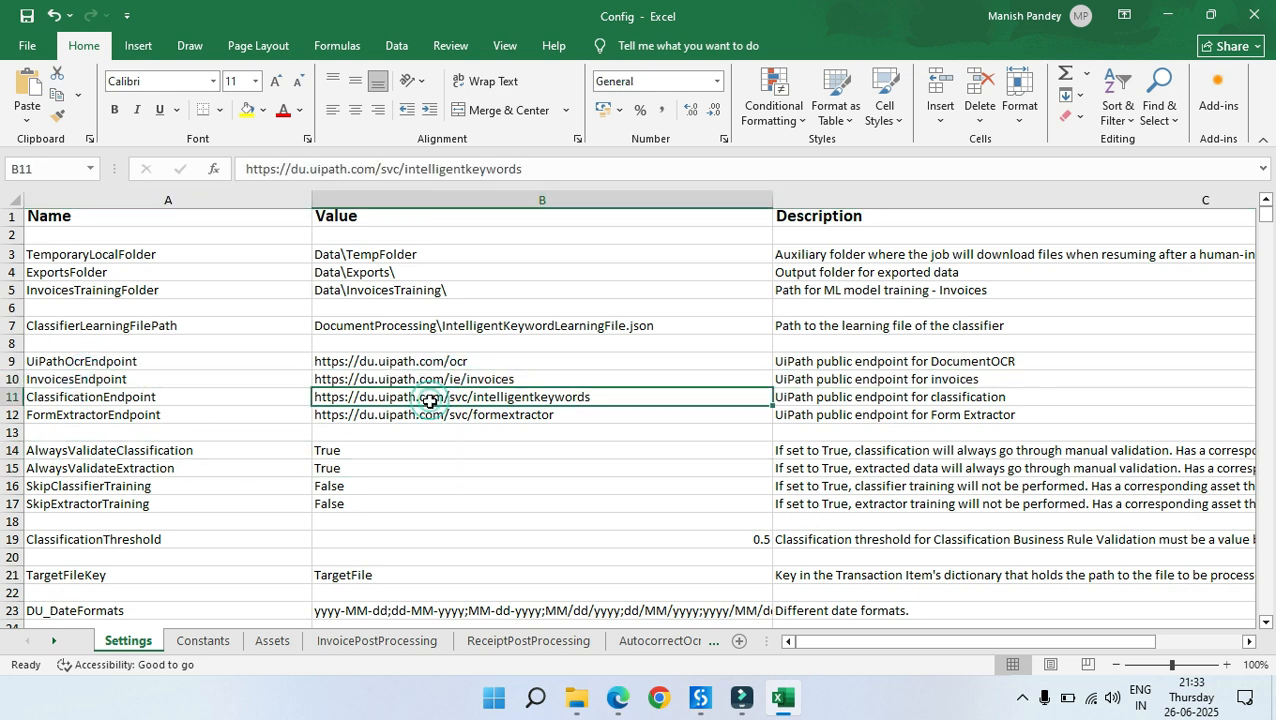
Step: Examine the FormExtractorEndpoint value against the InvoicesEndpoint row in the Settings sheet
{"action": "left_click", "coordinate": [437, 414]}
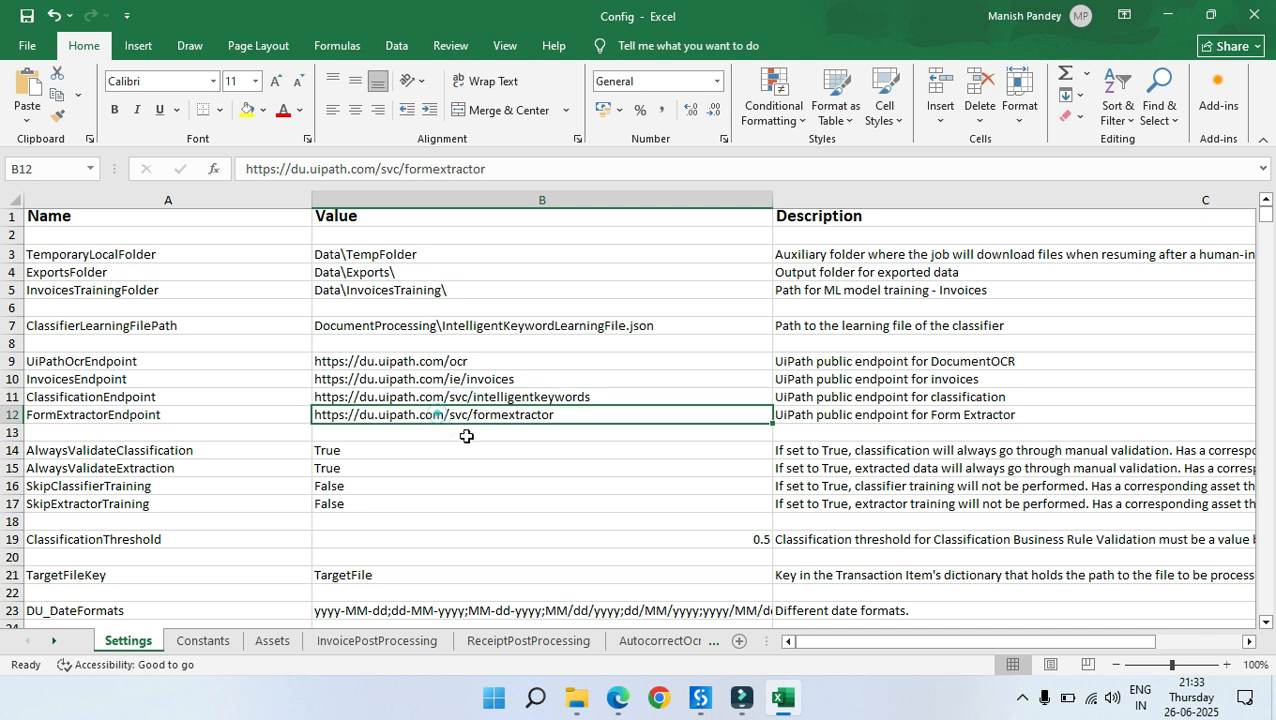
{"action": "key", "text": "shift+space"}
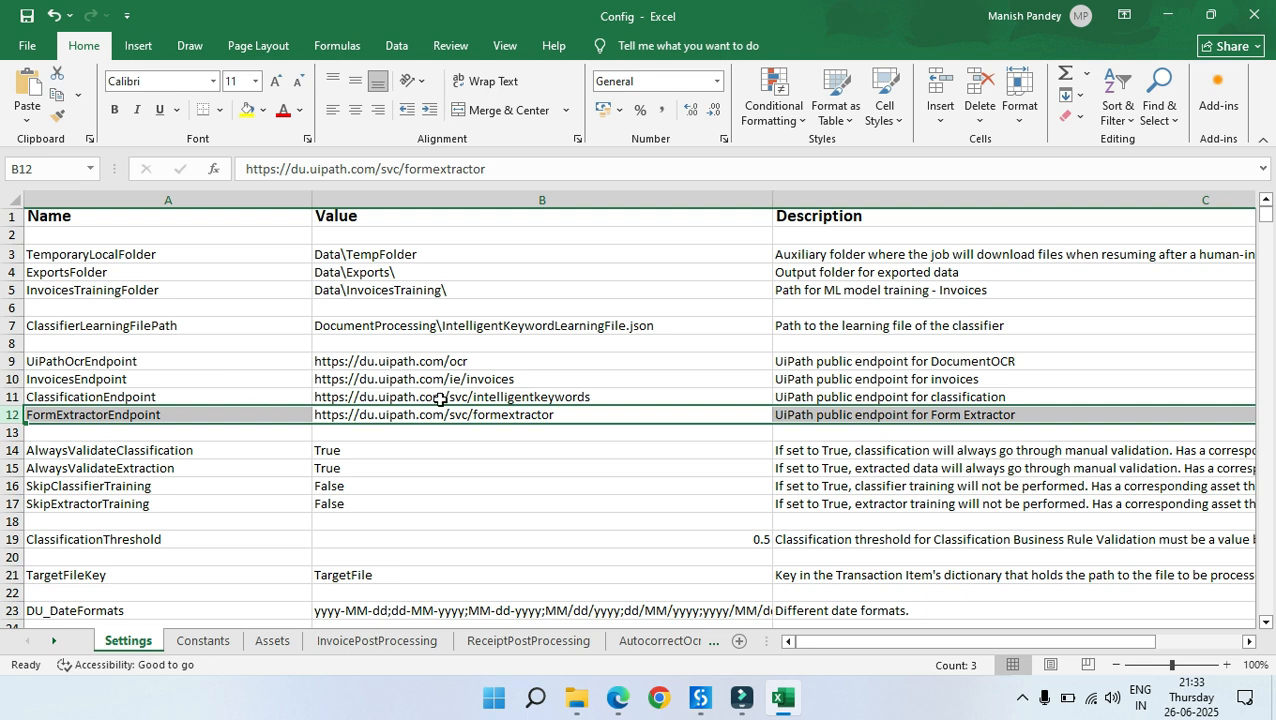
{"action": "left_click", "coordinate": [9, 379]}
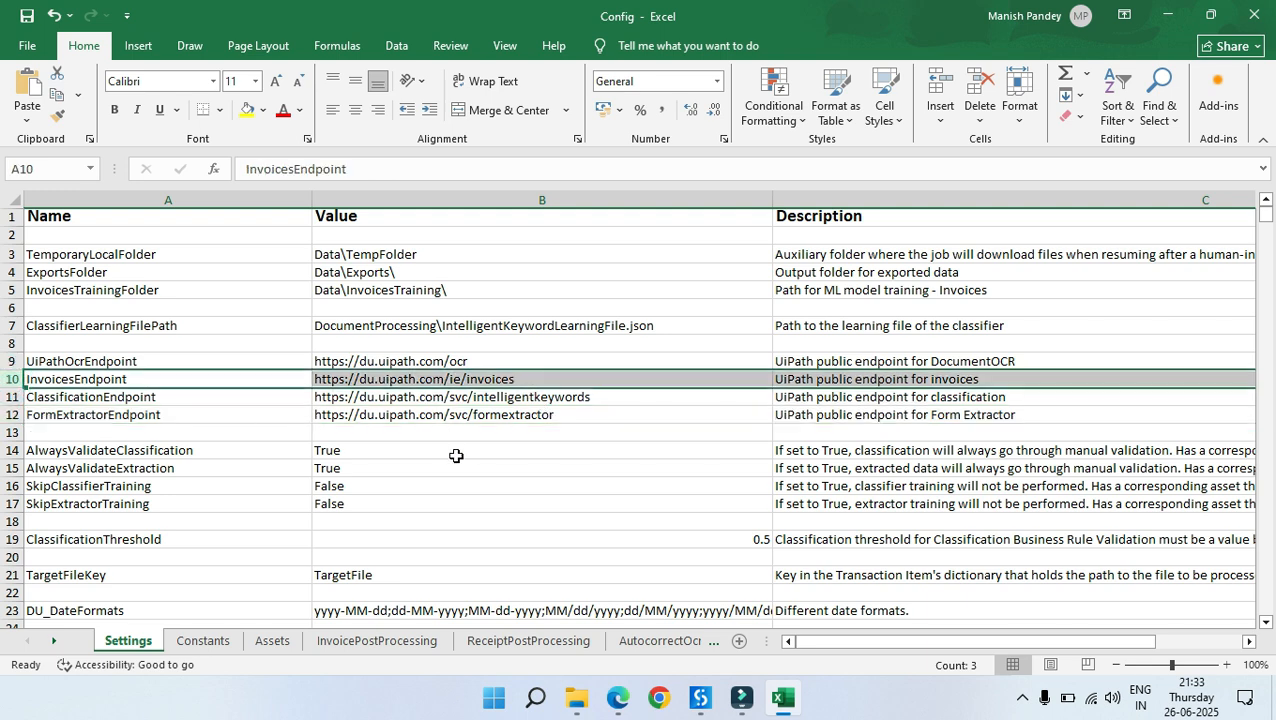
{"action": "left_click", "coordinate": [472, 418]}
{"action": "scroll", "coordinate": [470, 420], "scroll_direction": "down", "scroll_amount": 2}
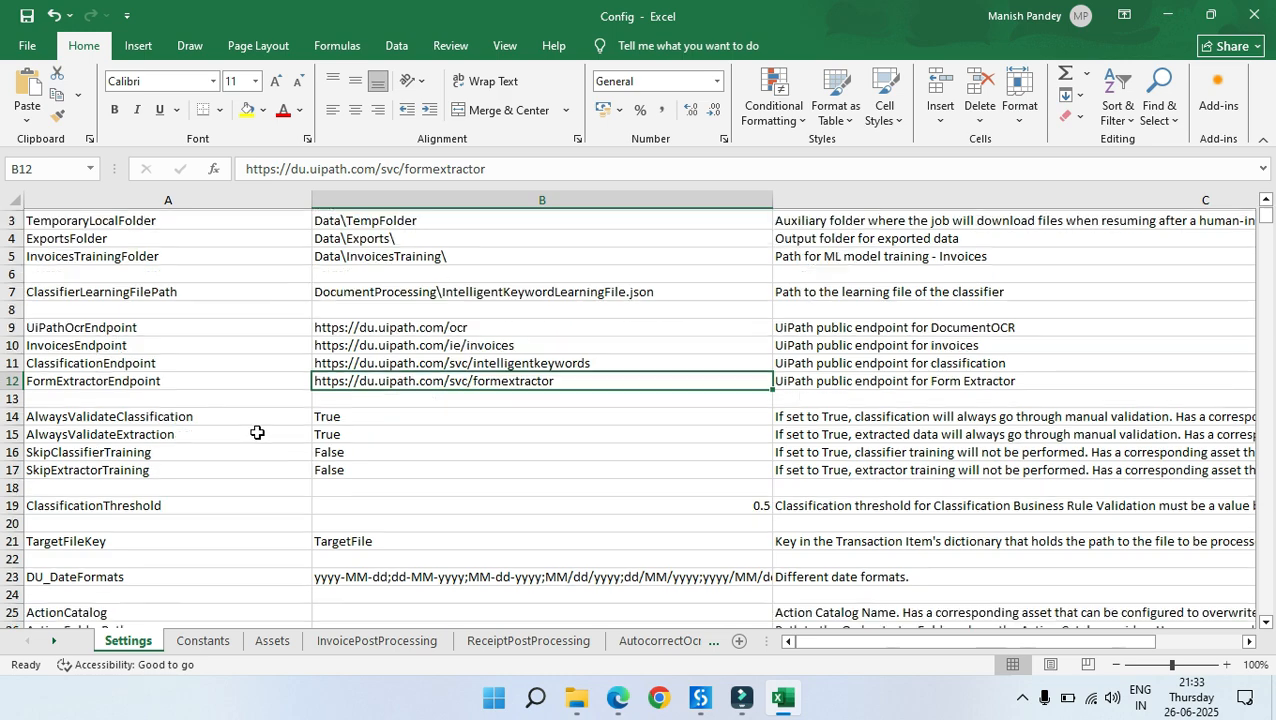
{"action": "left_click", "coordinate": [73, 309]}
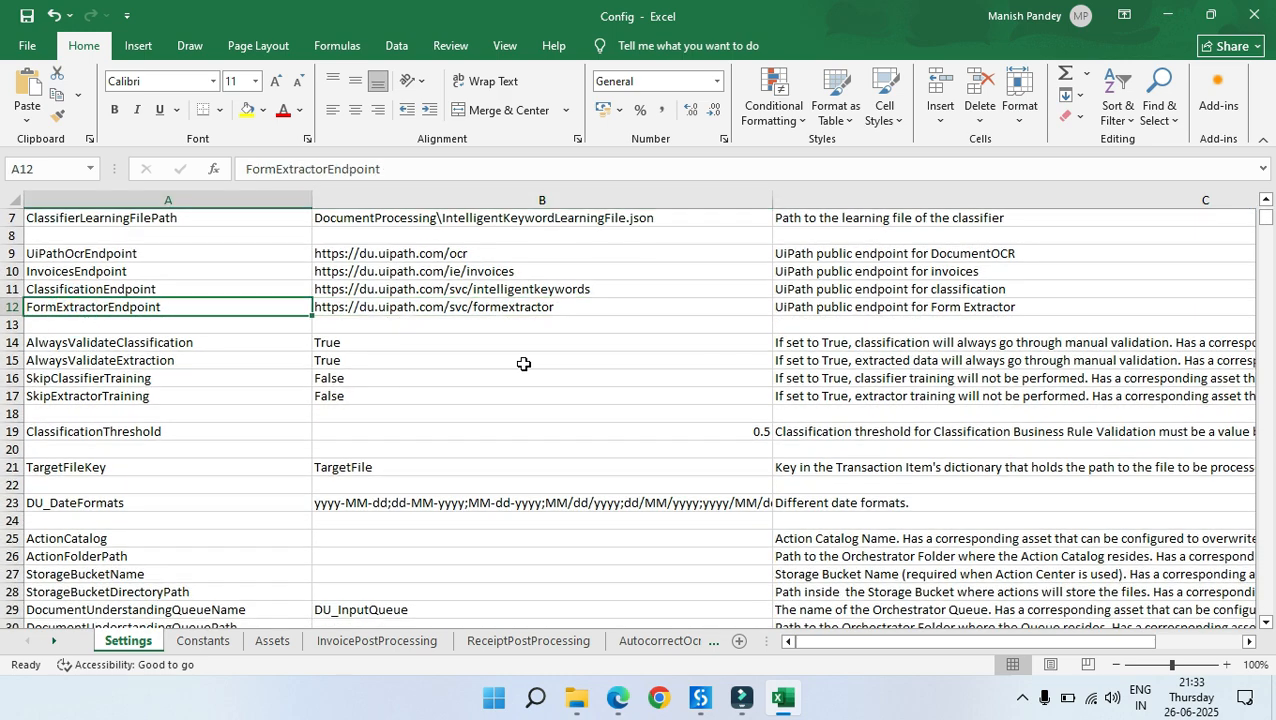
{"action": "scroll", "coordinate": [506, 370], "scroll_direction": "down", "scroll_amount": 1}
Step: Review the AlwaysValidateClassification, AlwaysValidateExtraction and SkipClassifierTraining settings in the Settings sheet
{"action": "left_click", "coordinate": [80, 288]}
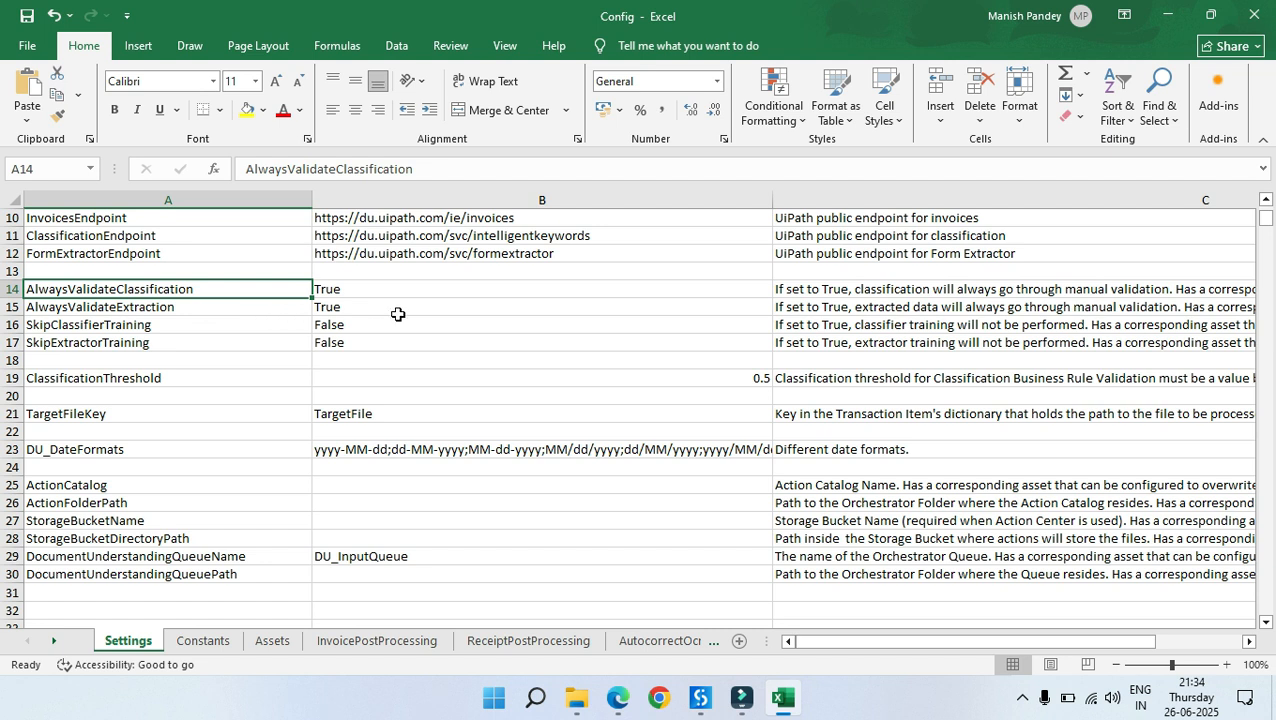
{"action": "left_click", "coordinate": [366, 293]}
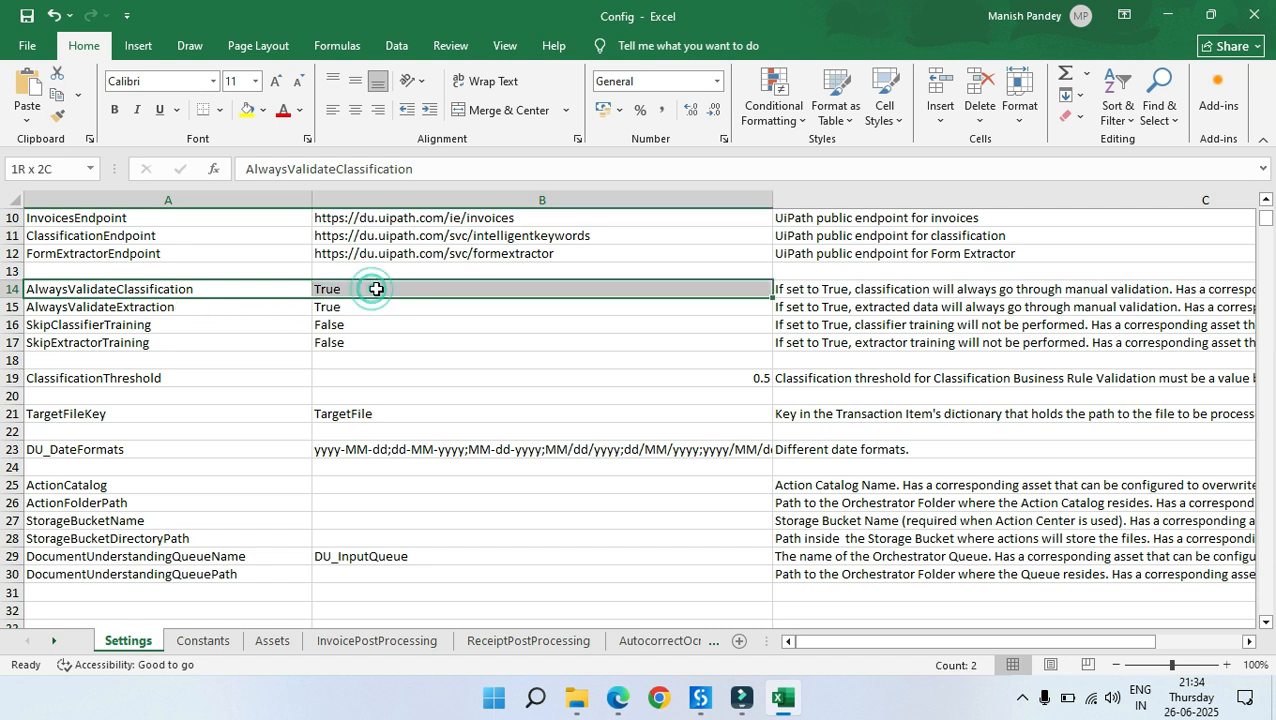
{"action": "left_click", "coordinate": [388, 306]}
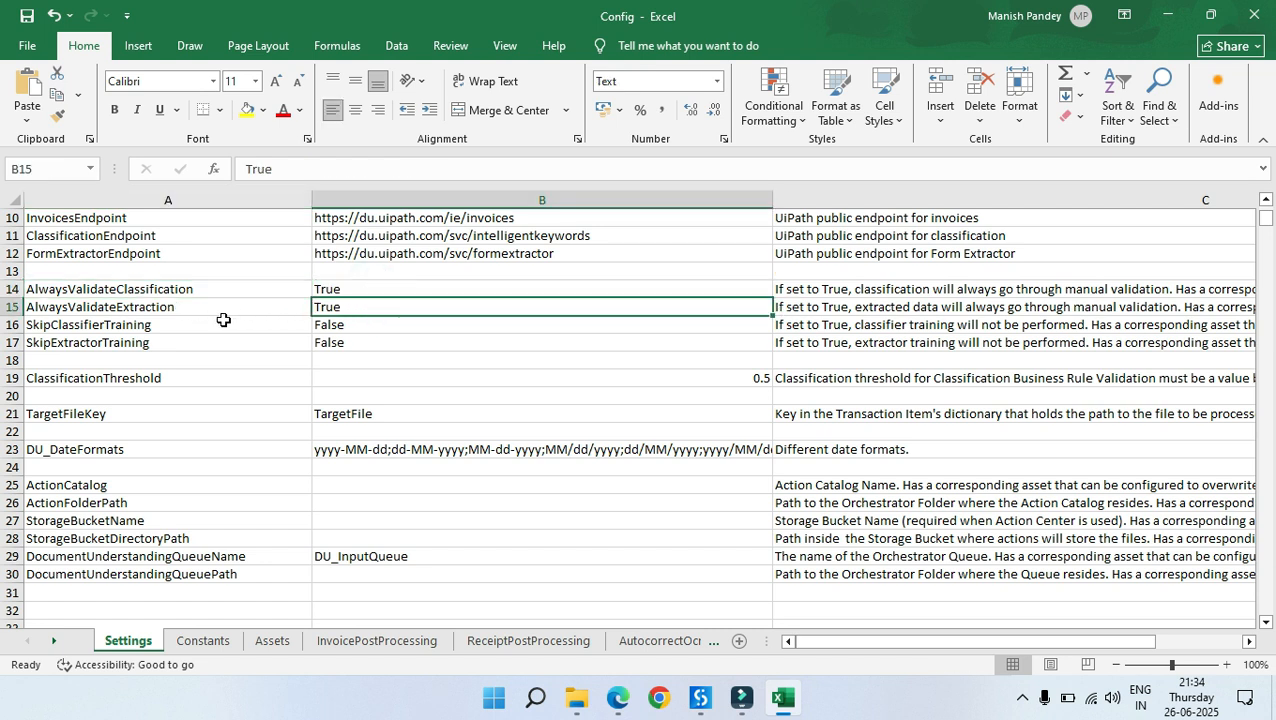
{"action": "left_click", "coordinate": [123, 311]}
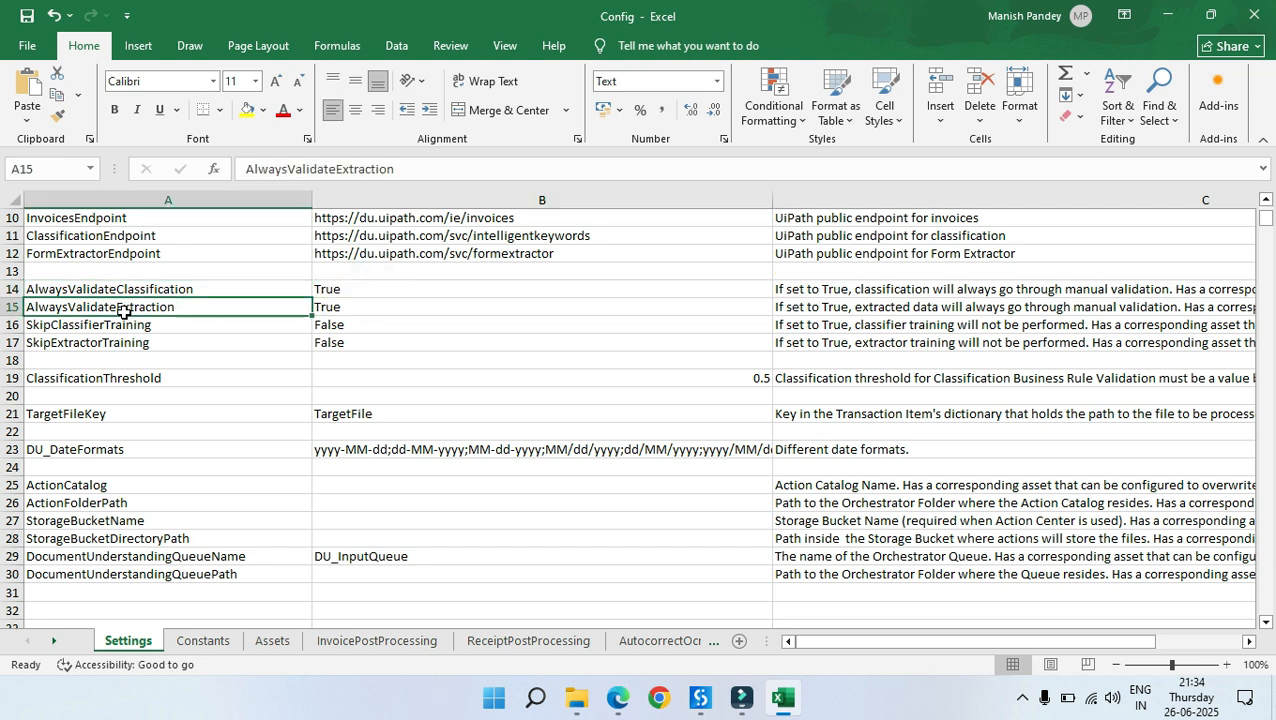
{"action": "left_click", "coordinate": [70, 325]}
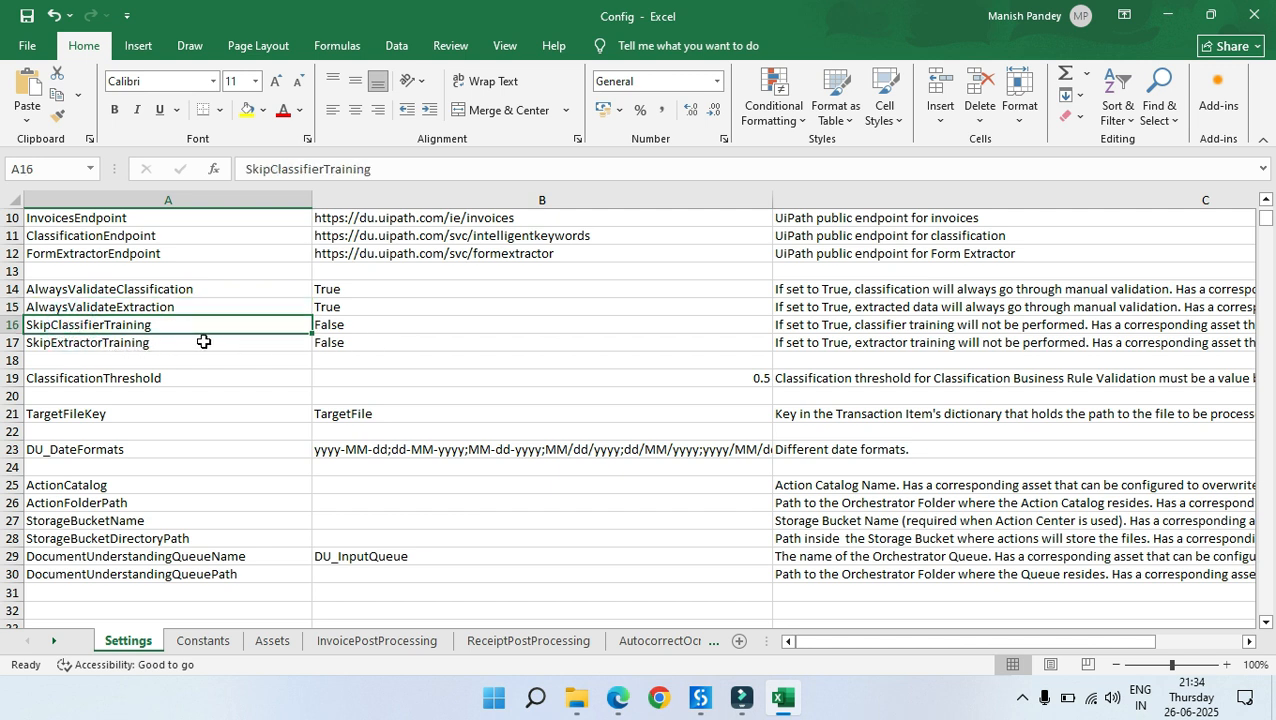
{"action": "left_click", "coordinate": [369, 326]}
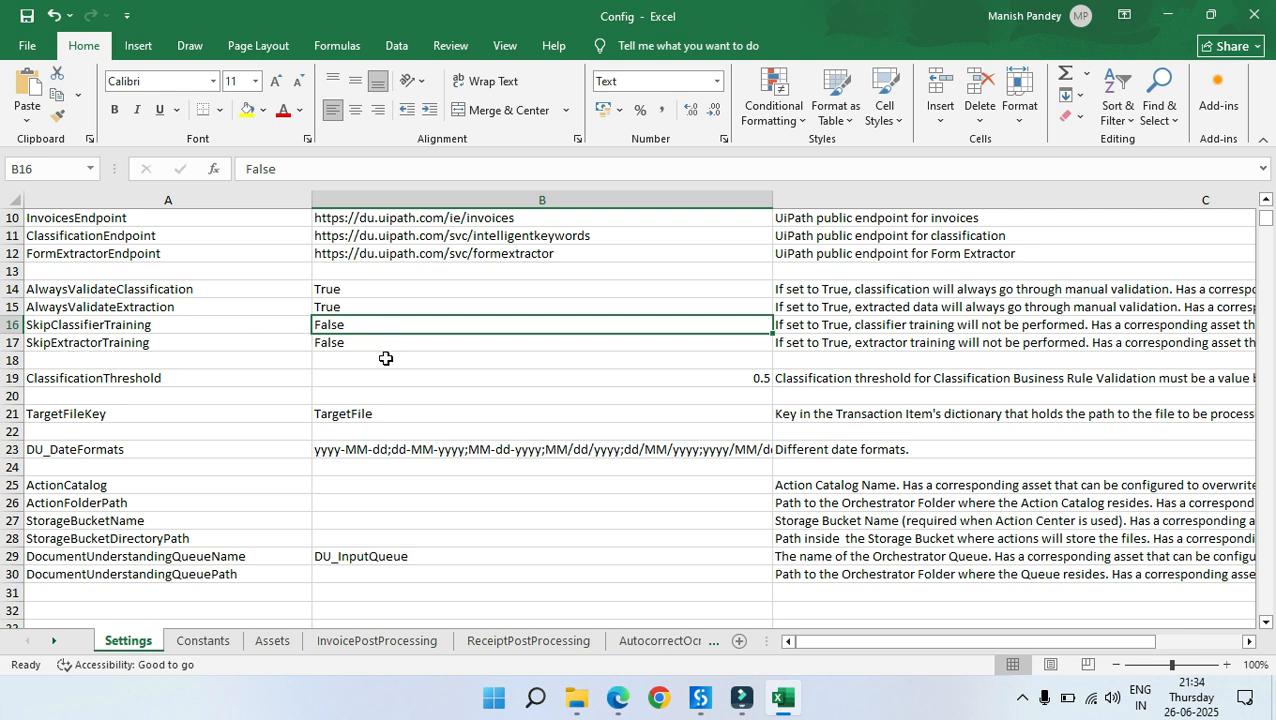
Step: Read the ClassificationThreshold value and description, and examine the TargetFileKey and DU_DateFormats values in the Settings sheet
{"action": "scroll", "coordinate": [385, 358], "scroll_direction": "down", "scroll_amount": 1}
{"action": "left_click", "coordinate": [98, 330]}
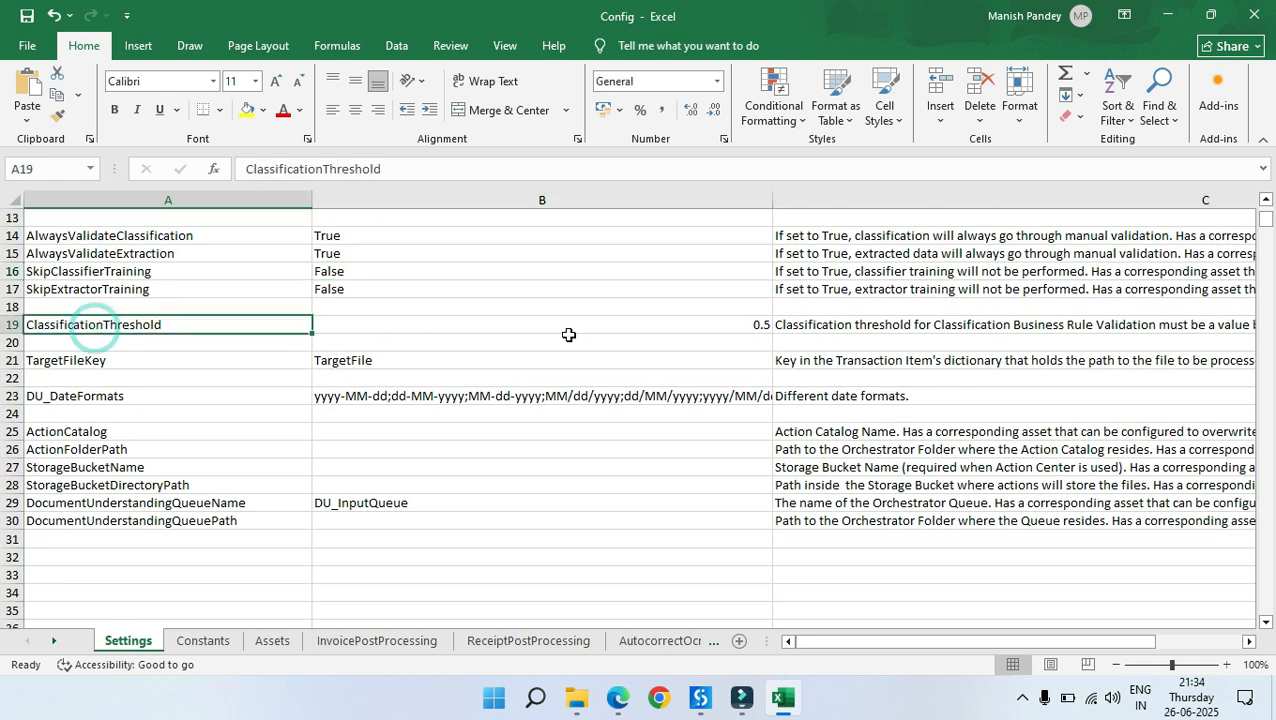
{"action": "left_click", "coordinate": [758, 327]}
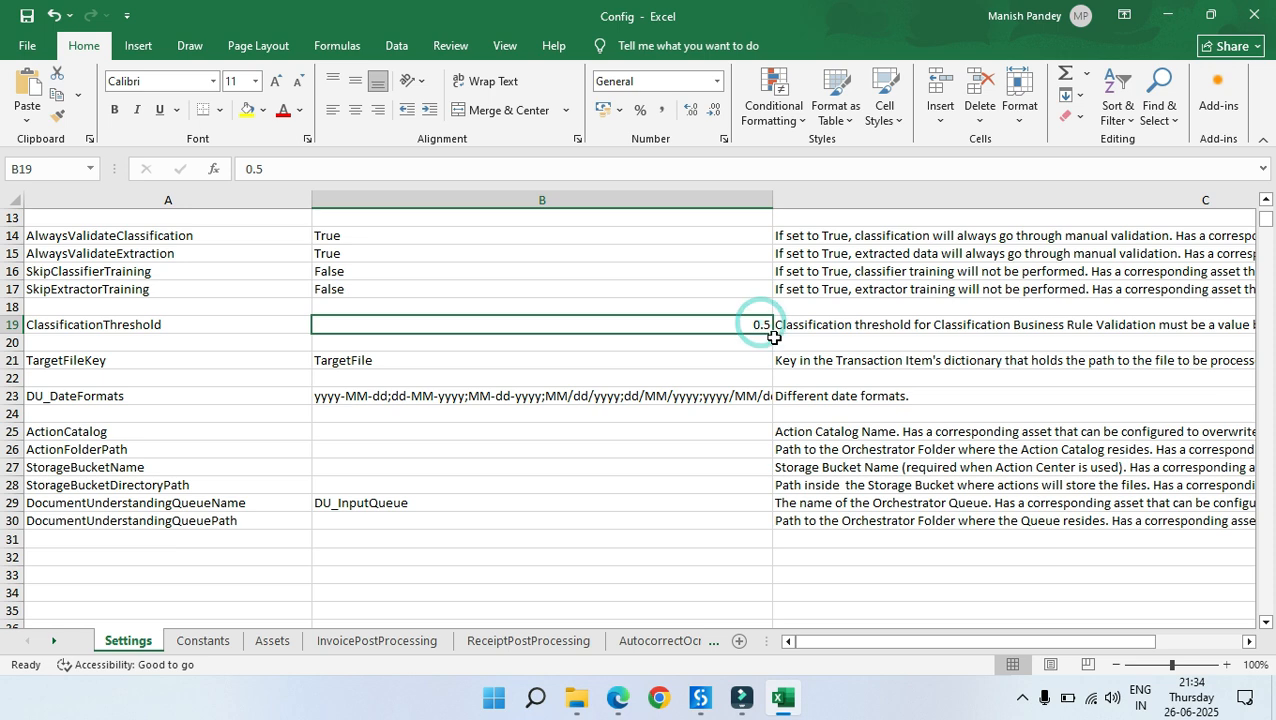
{"action": "key", "text": "Right"}
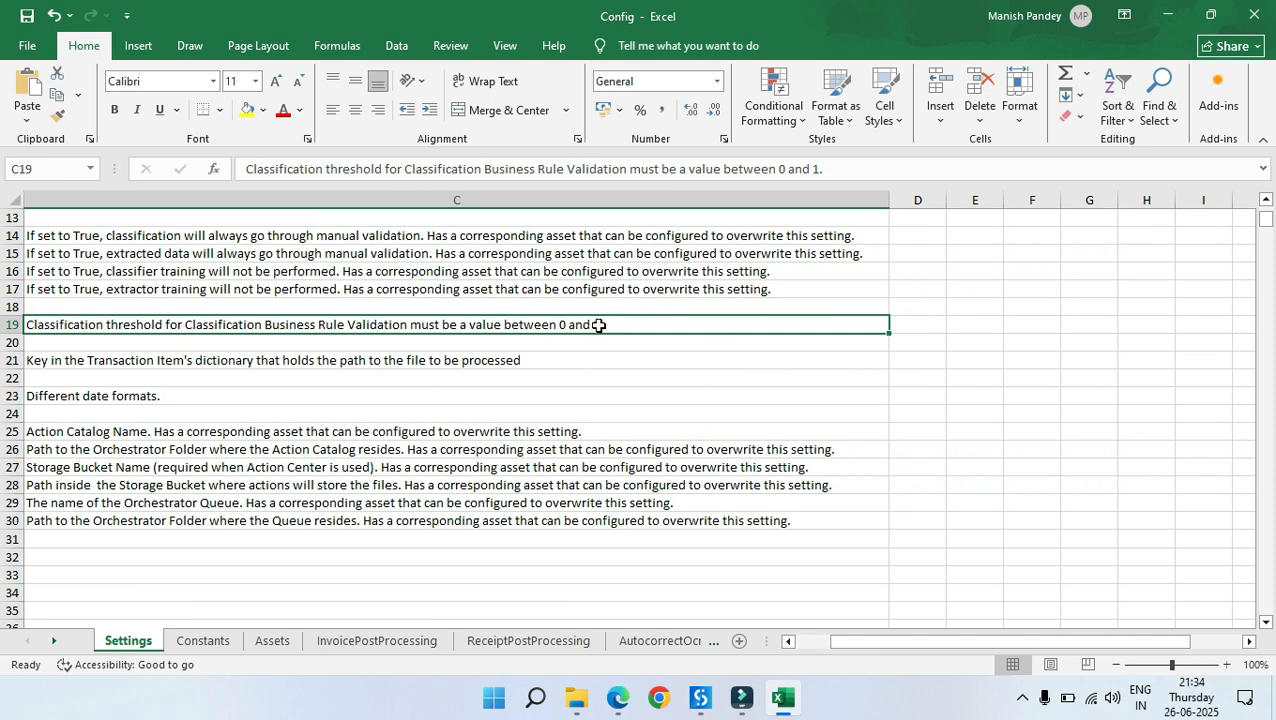
{"action": "key", "text": "Left"}
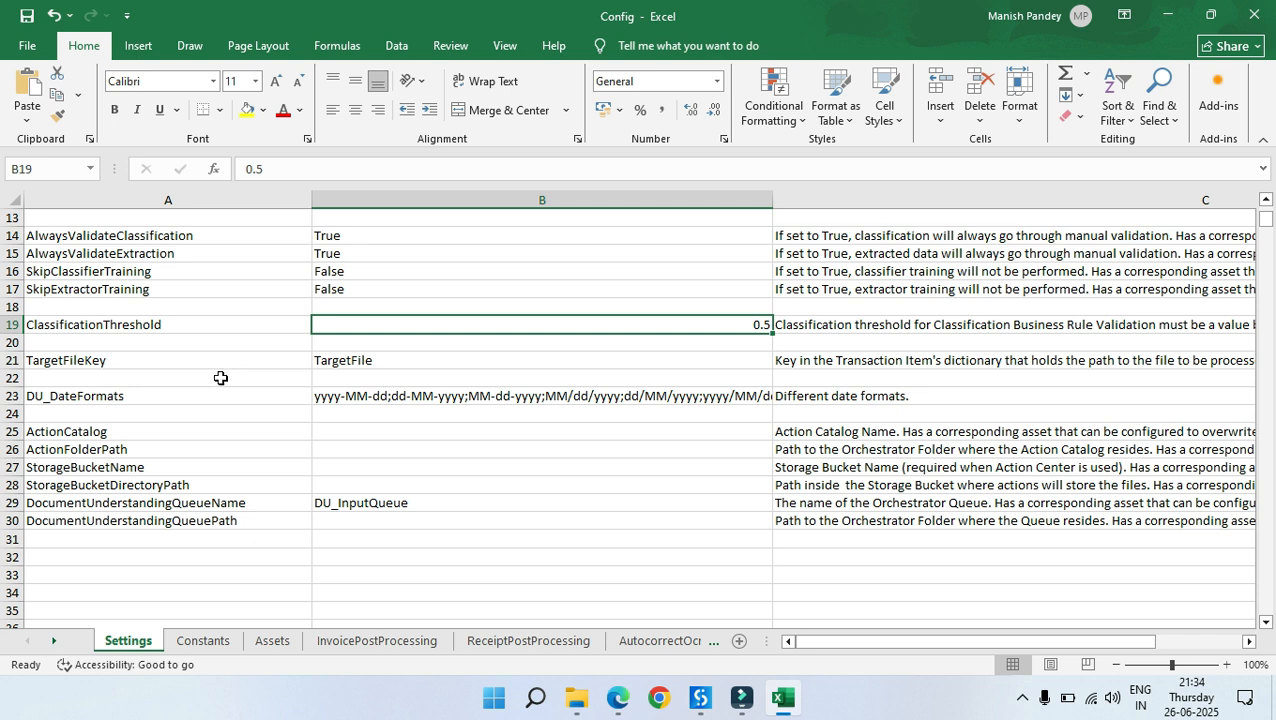
{"action": "left_click", "coordinate": [126, 363]}
{"action": "key", "text": "Right"}
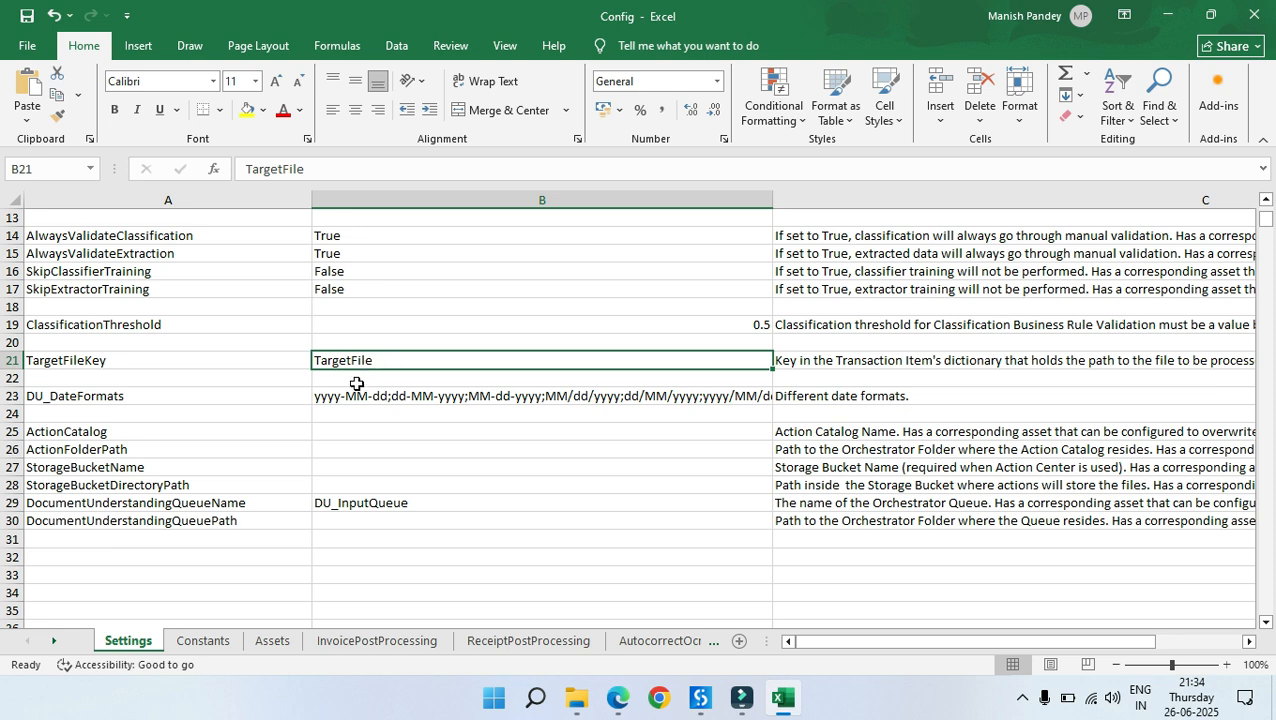
{"action": "scroll", "coordinate": [390, 380], "scroll_direction": "down", "scroll_amount": 1}
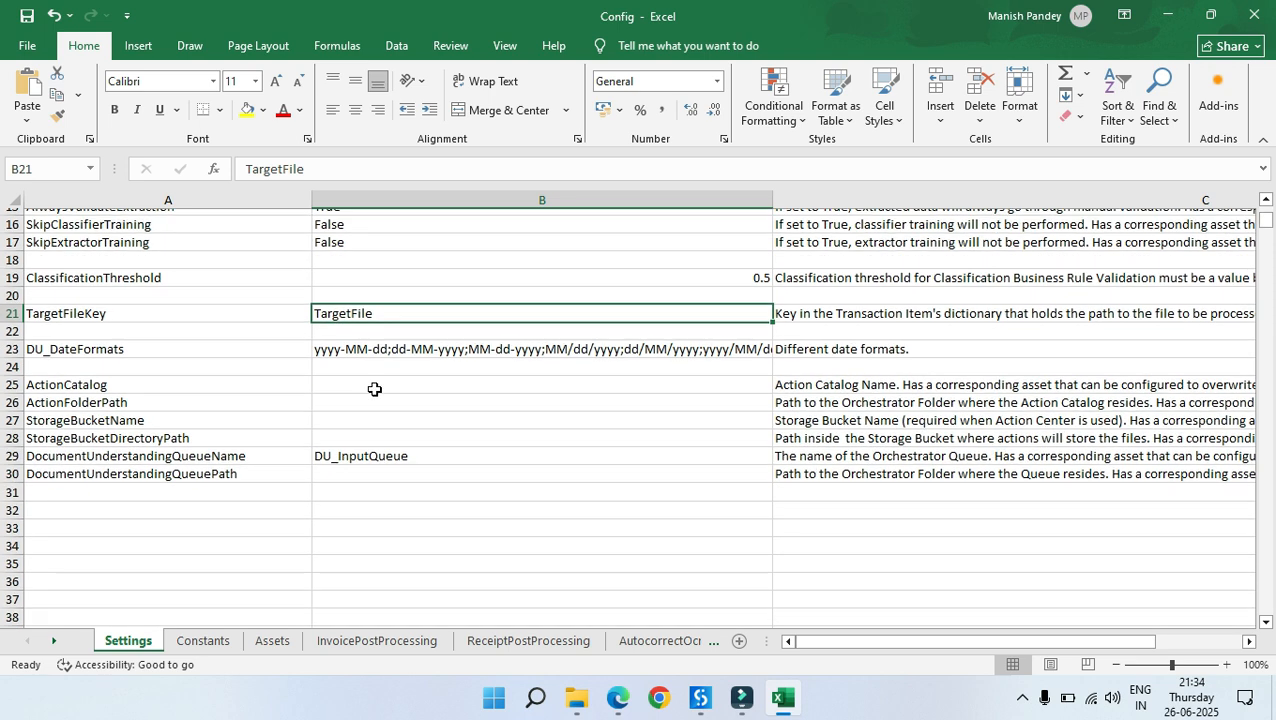
{"action": "left_click", "coordinate": [122, 342]}
{"action": "left_click", "coordinate": [425, 350]}
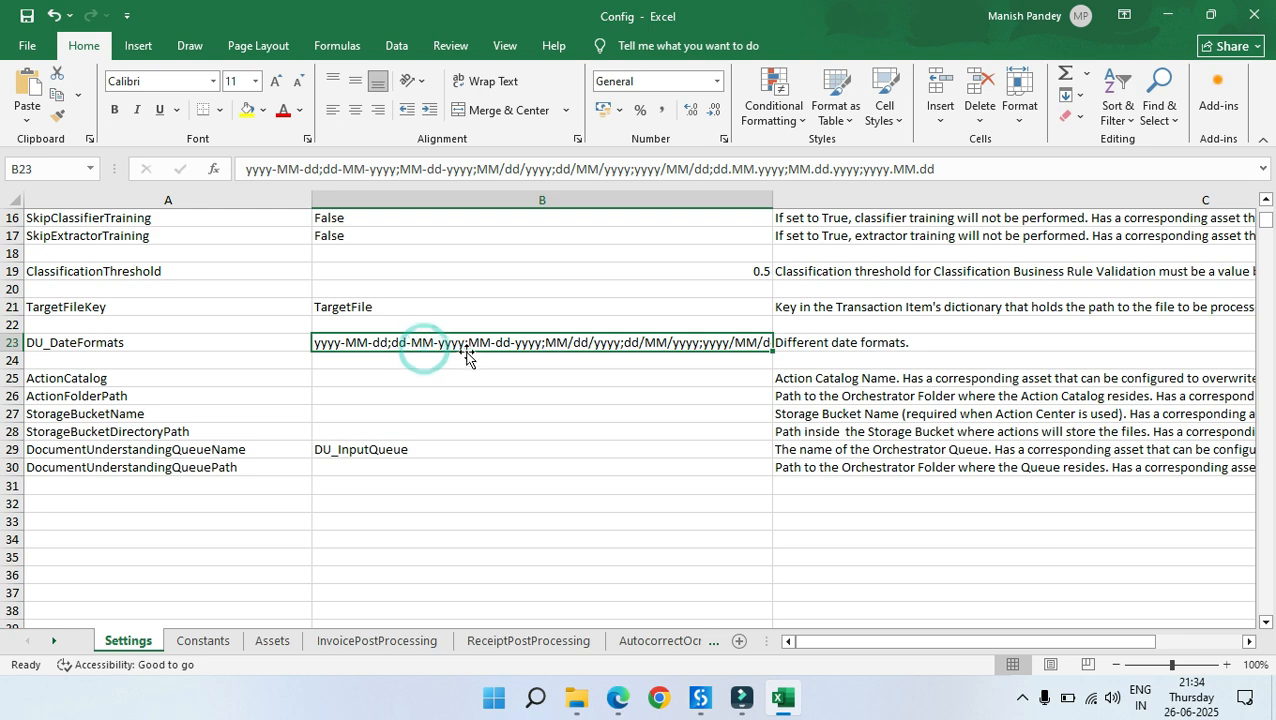
Step: Review the action catalog, action folder and storage bucket settings at the end of the Settings sheet
{"action": "scroll", "coordinate": [396, 375], "scroll_direction": "down", "scroll_amount": 1}
{"action": "left_click", "coordinate": [122, 322]}
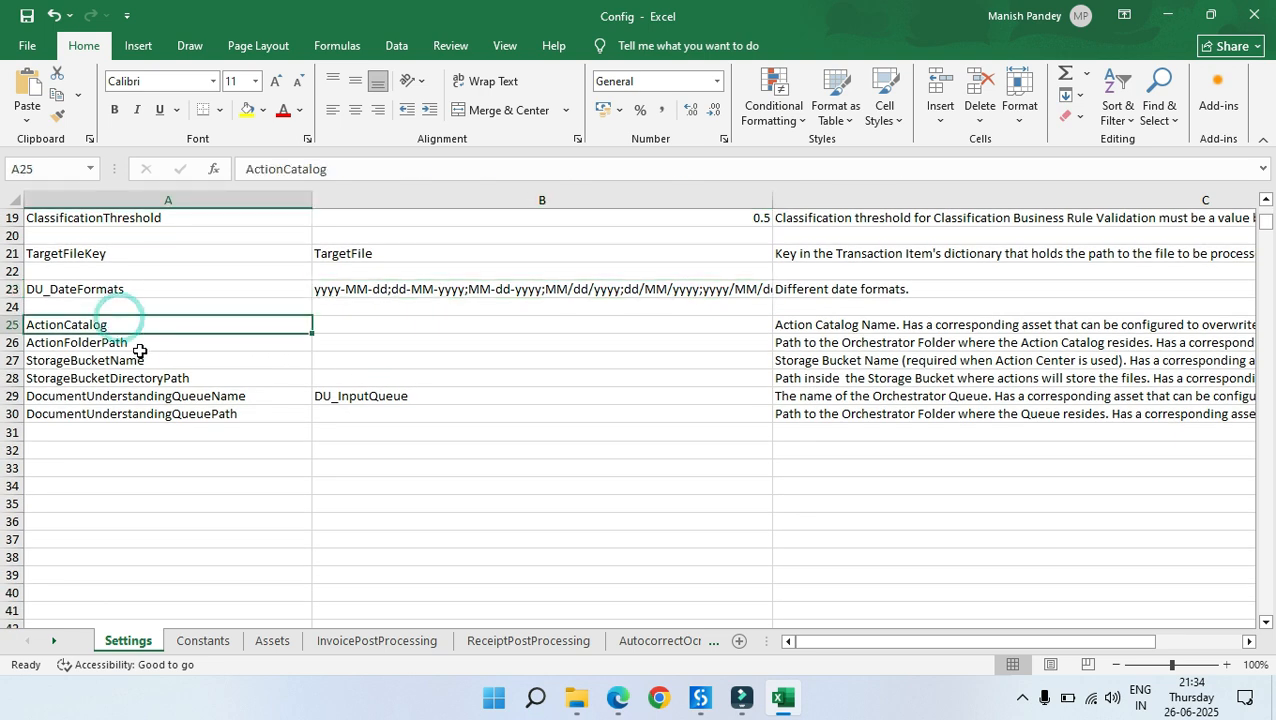
{"action": "left_click", "coordinate": [115, 342]}
{"action": "left_click", "coordinate": [150, 361]}
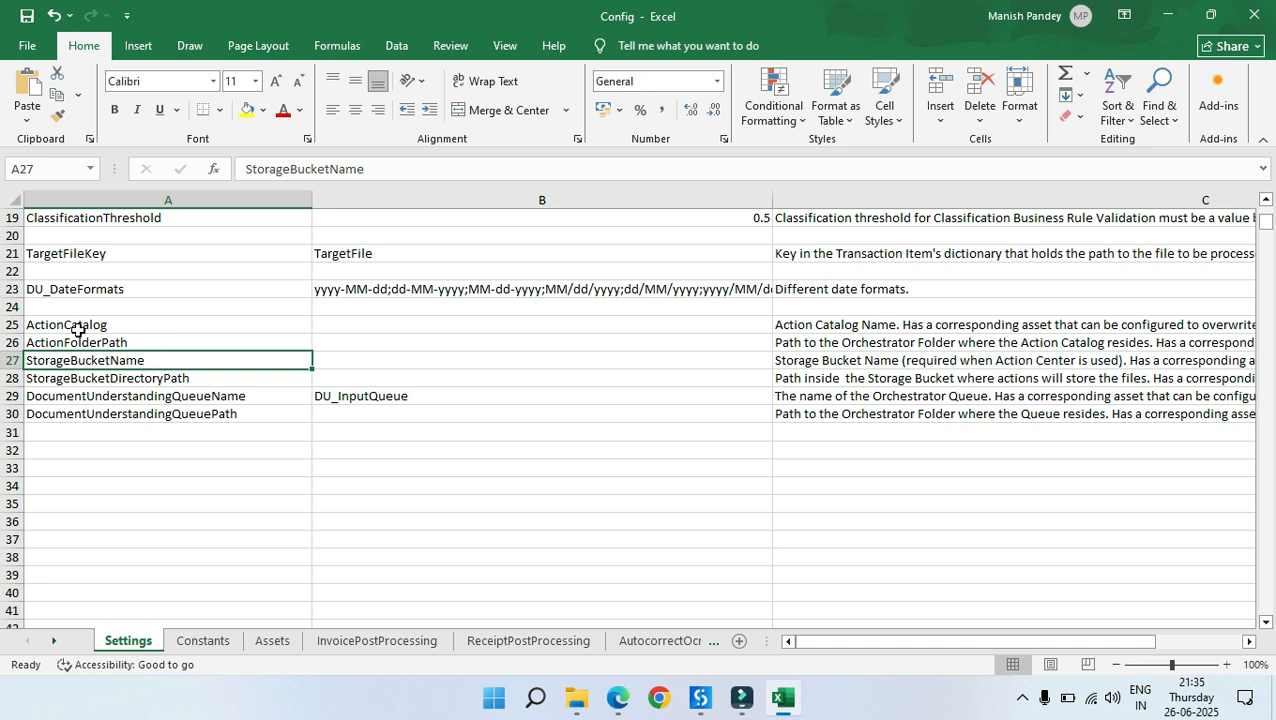
{"action": "left_click_drag", "start_coordinate": [80, 328], "coordinate": [92, 414]}
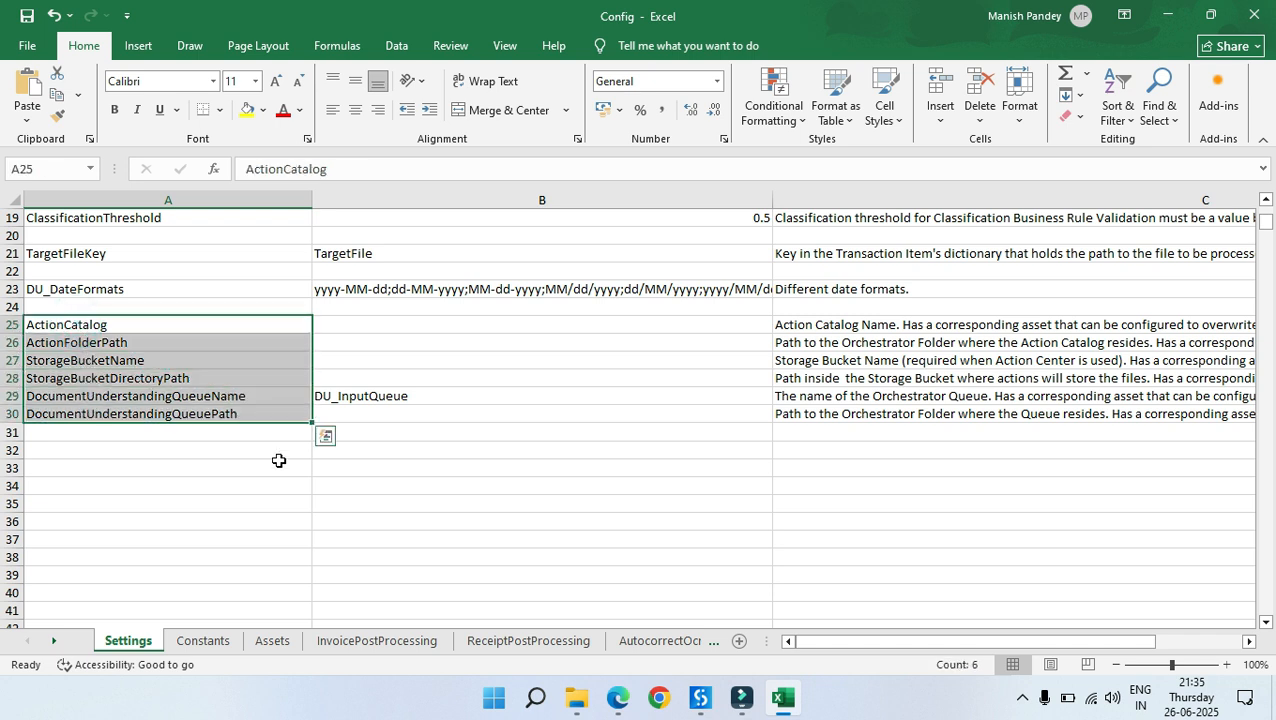
{"action": "left_click", "coordinate": [453, 464]}
Step: Examine the DocumentUnderstandingQueueName value in the Settings sheet
{"action": "left_click", "coordinate": [243, 396]}
{"action": "left_click", "coordinate": [405, 398]}
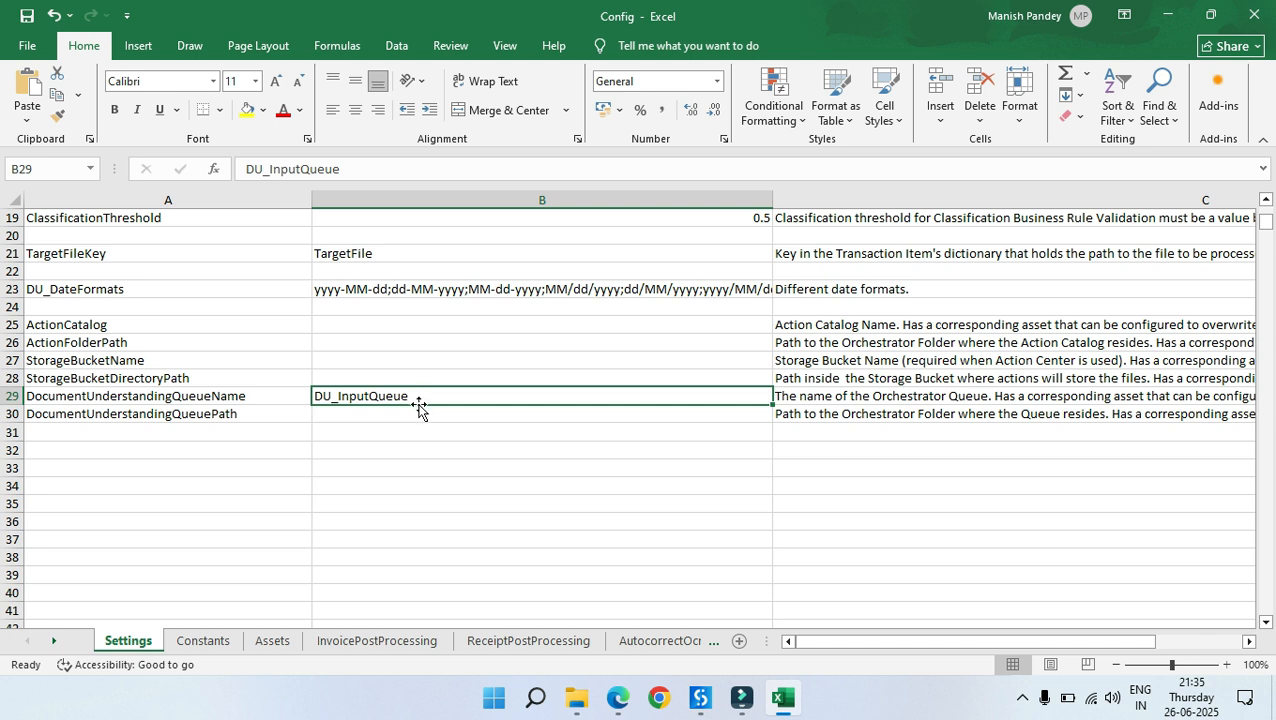
{"action": "left_click", "coordinate": [424, 464]}
{"action": "left_click", "coordinate": [379, 396]}
{"action": "left_click", "coordinate": [414, 439]}
{"action": "left_click", "coordinate": [410, 398]}
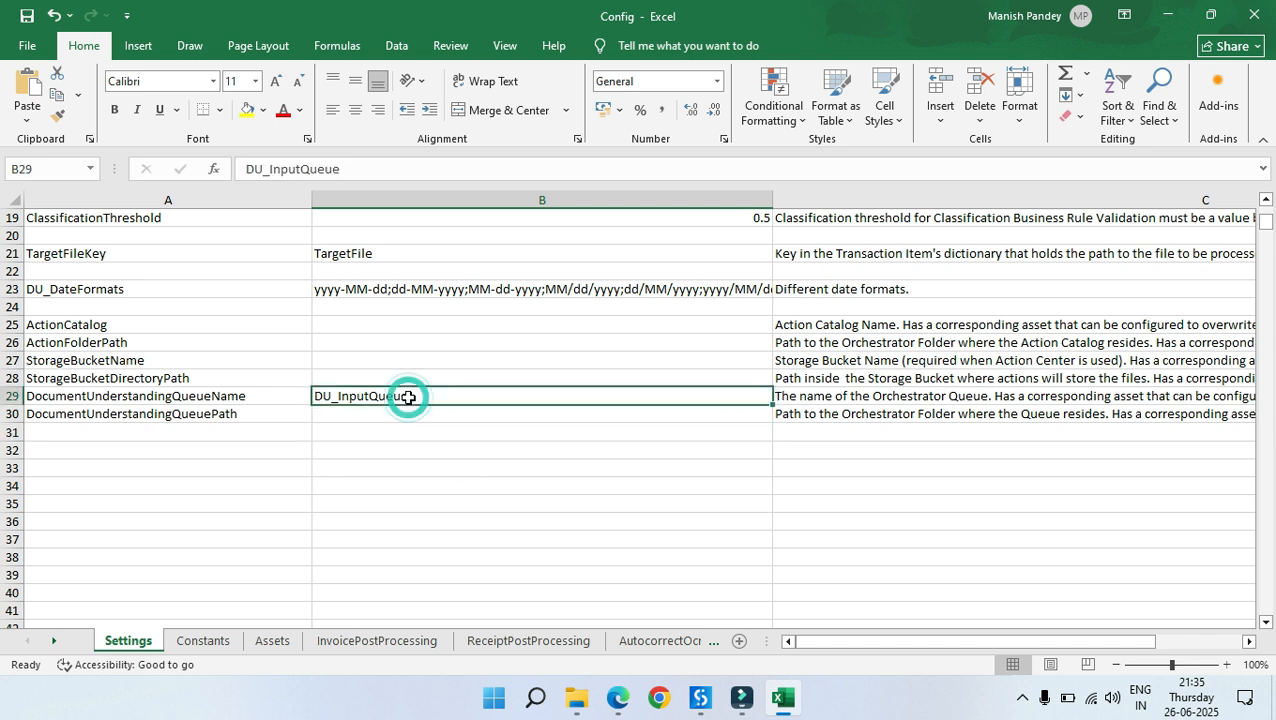
{"action": "left_click", "coordinate": [416, 464]}
Step: Set the DocumentUnderstandingQueuePath value to Finance in the Settings sheet
{"action": "left_click", "coordinate": [386, 414]}
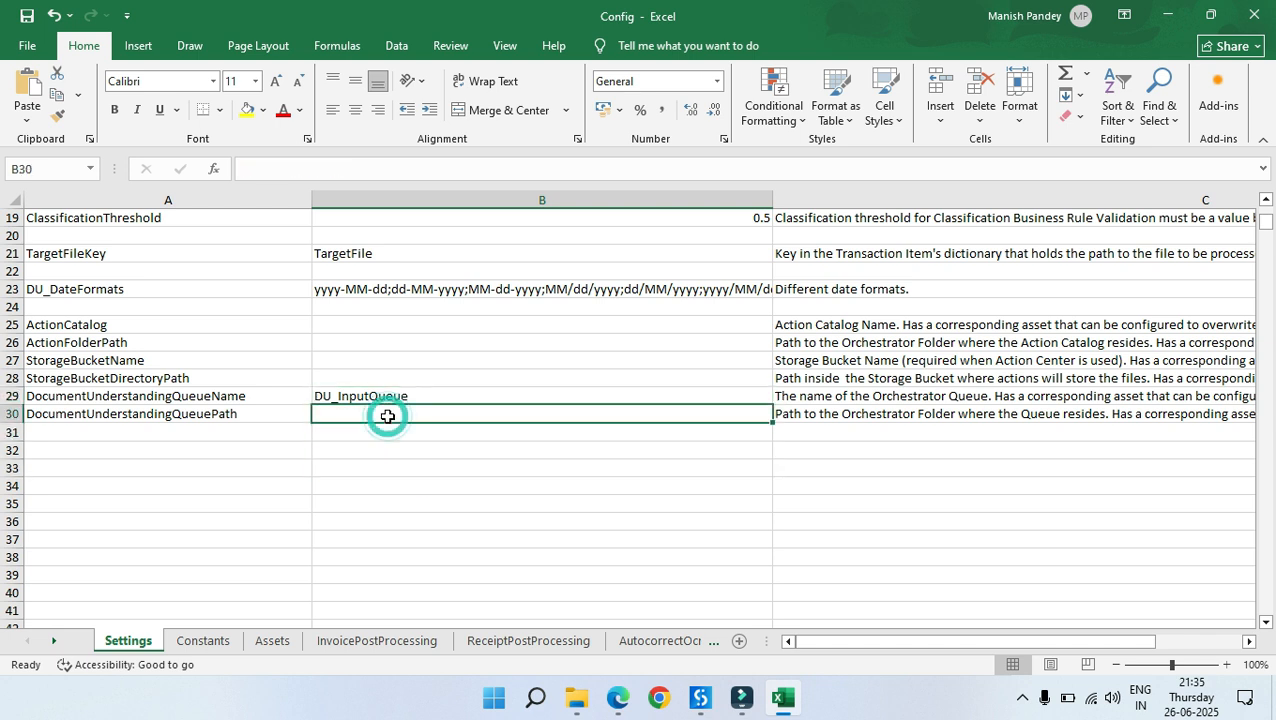
{"action": "type", "text": "Finance"}
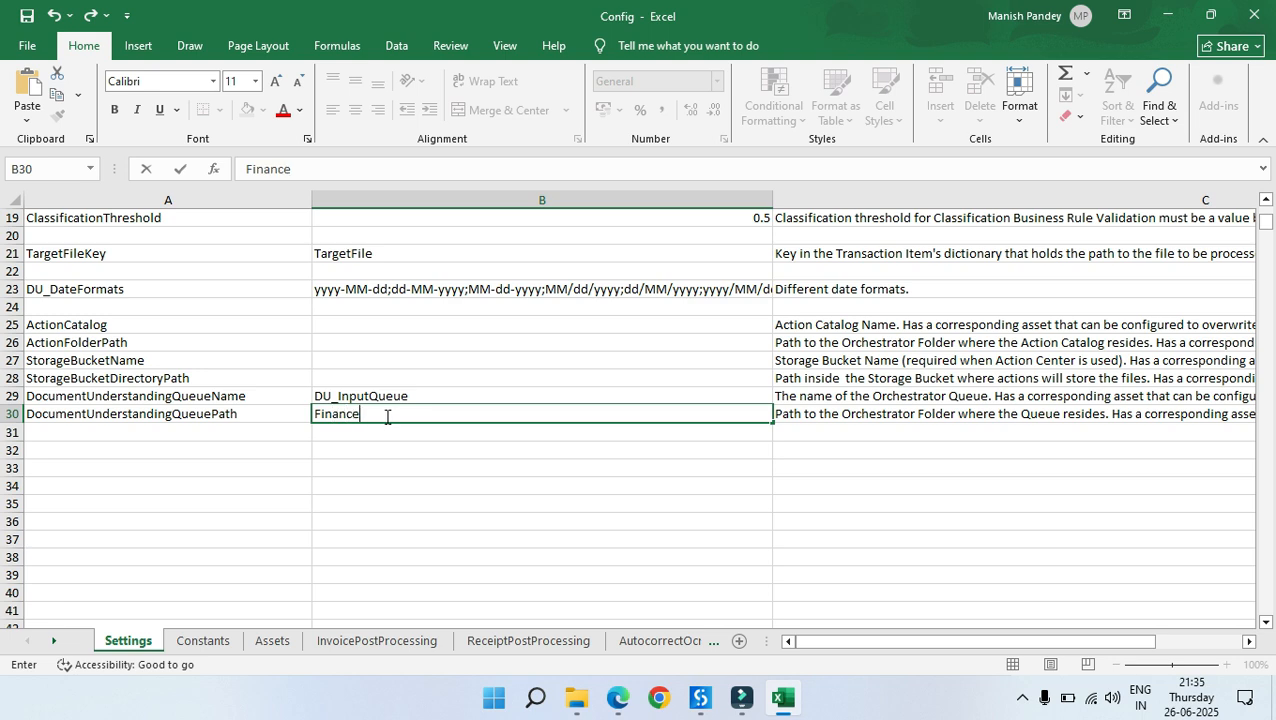
{"action": "left_click", "coordinate": [399, 504]}
{"action": "left_click", "coordinate": [396, 415]}
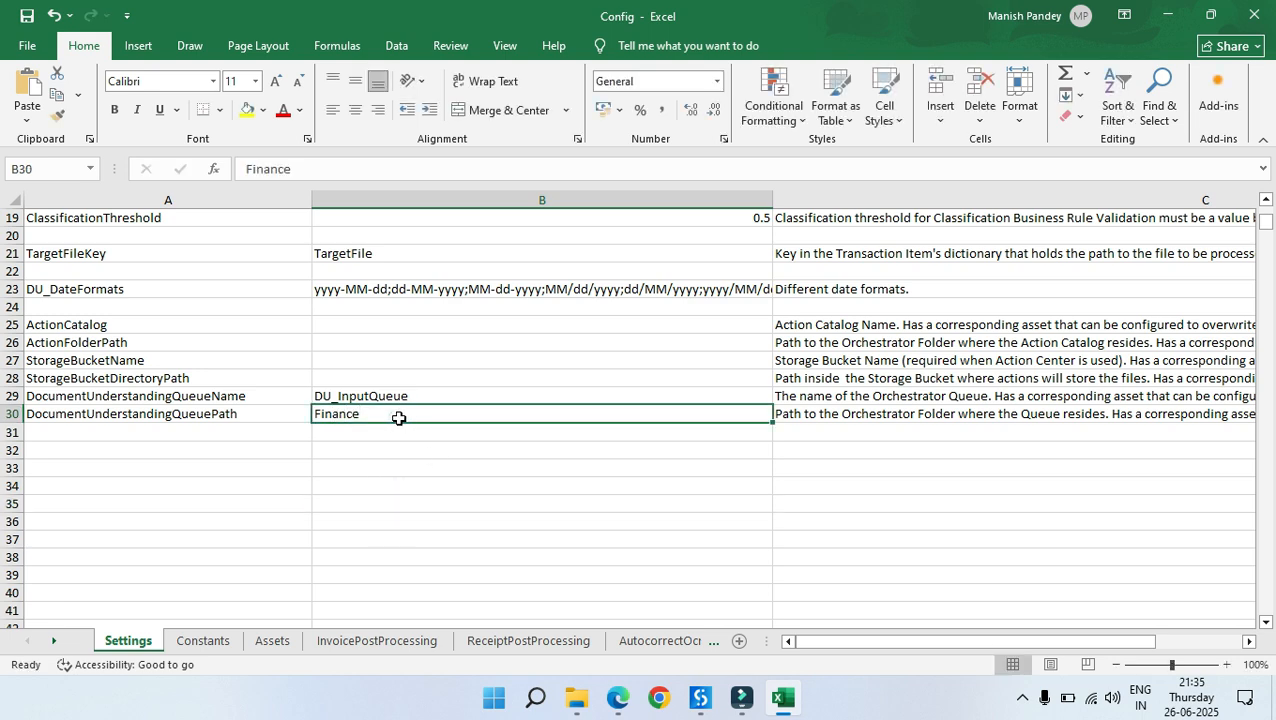
Step: Check the Finance folder's Queues page in UiPath Orchestrator in Edge, and return to the Config workbook in Excel
{"action": "left_click", "coordinate": [617, 697]}
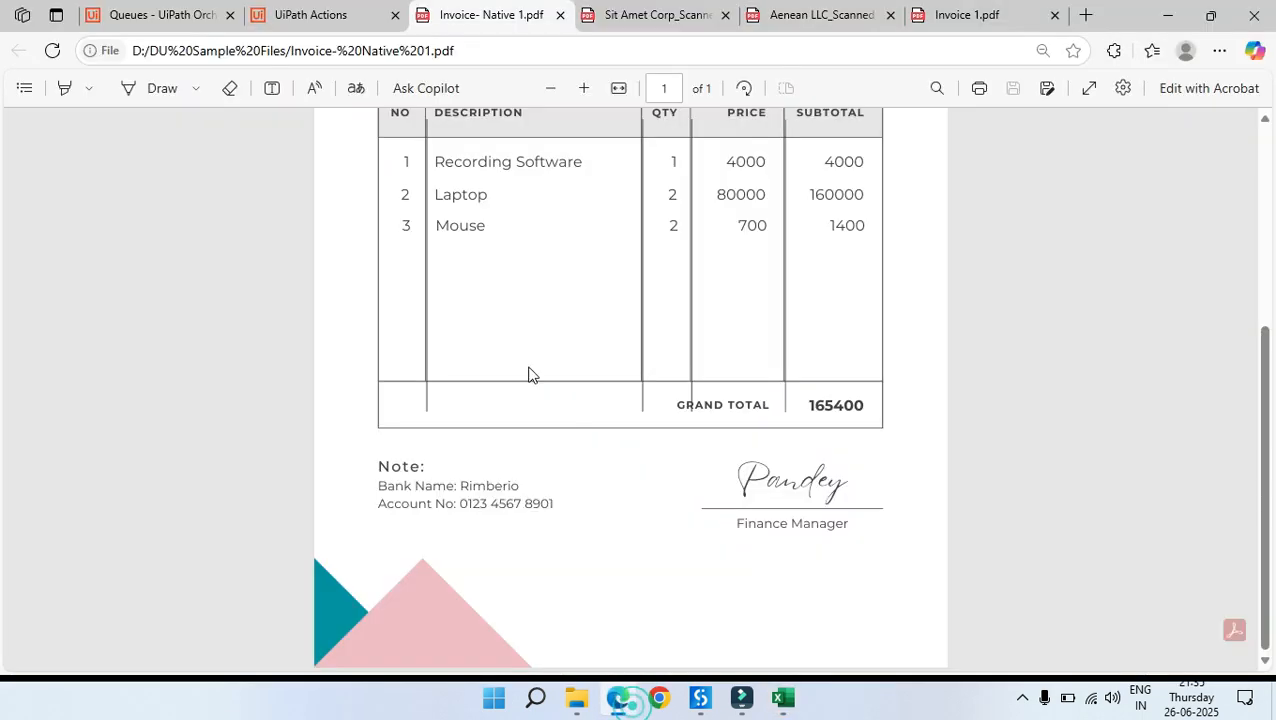
{"action": "left_click", "coordinate": [188, 16]}
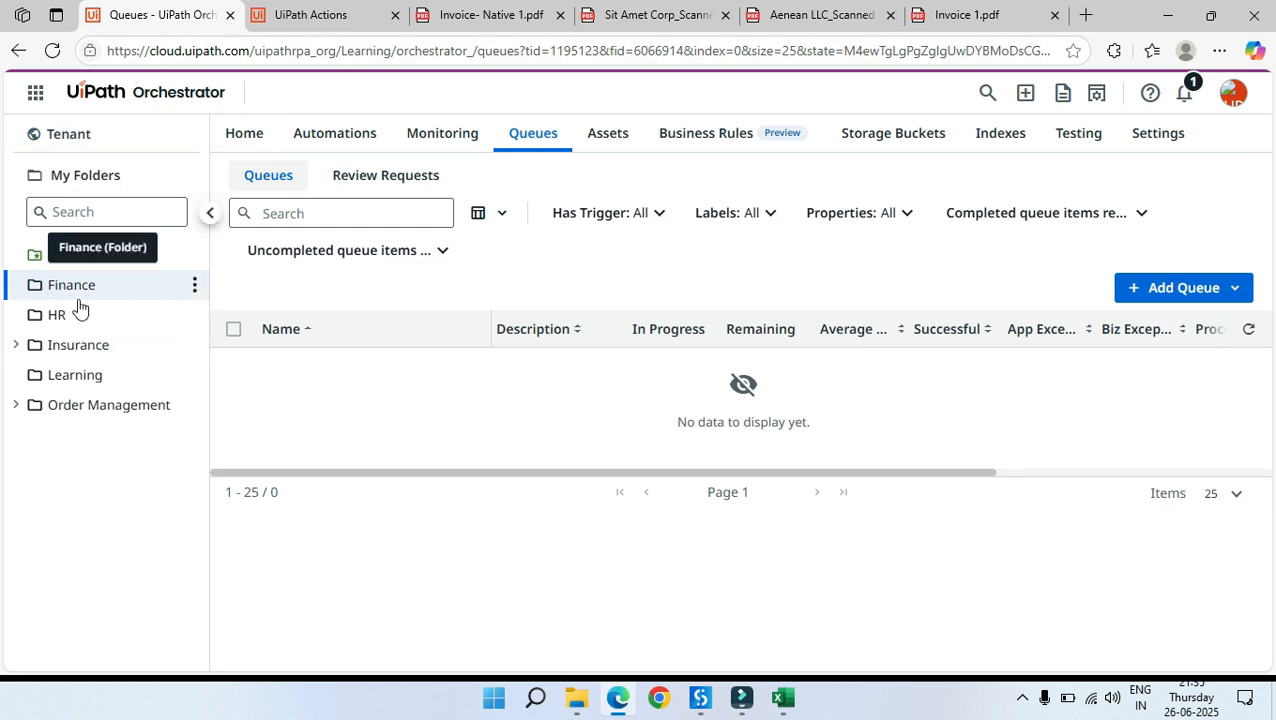
{"action": "left_click", "coordinate": [1166, 20]}
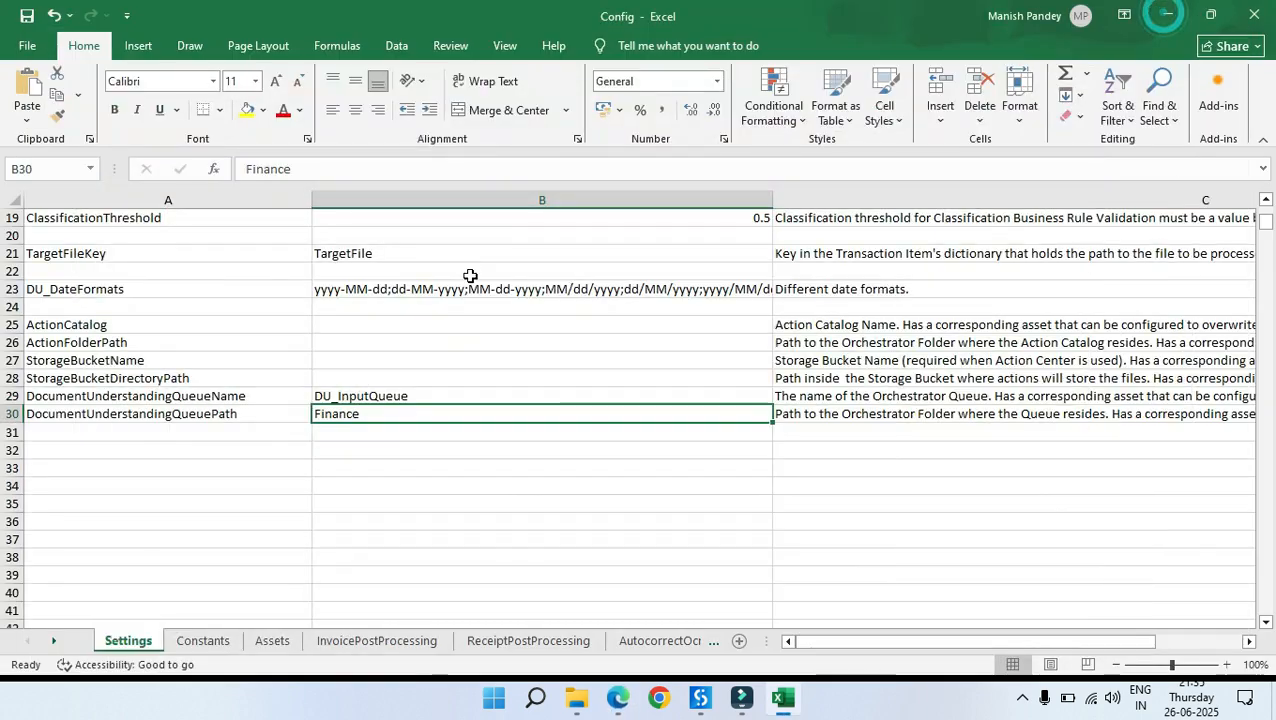
Step: Look over the Settings sheet once more, and read through the execution attempts, log and error message entries in the Constants sheet
{"action": "left_click", "coordinate": [427, 489]}
{"action": "scroll", "coordinate": [427, 489], "scroll_direction": "up", "scroll_amount": 4}
{"action": "scroll", "coordinate": [285, 464], "scroll_direction": "up", "scroll_amount": 2}
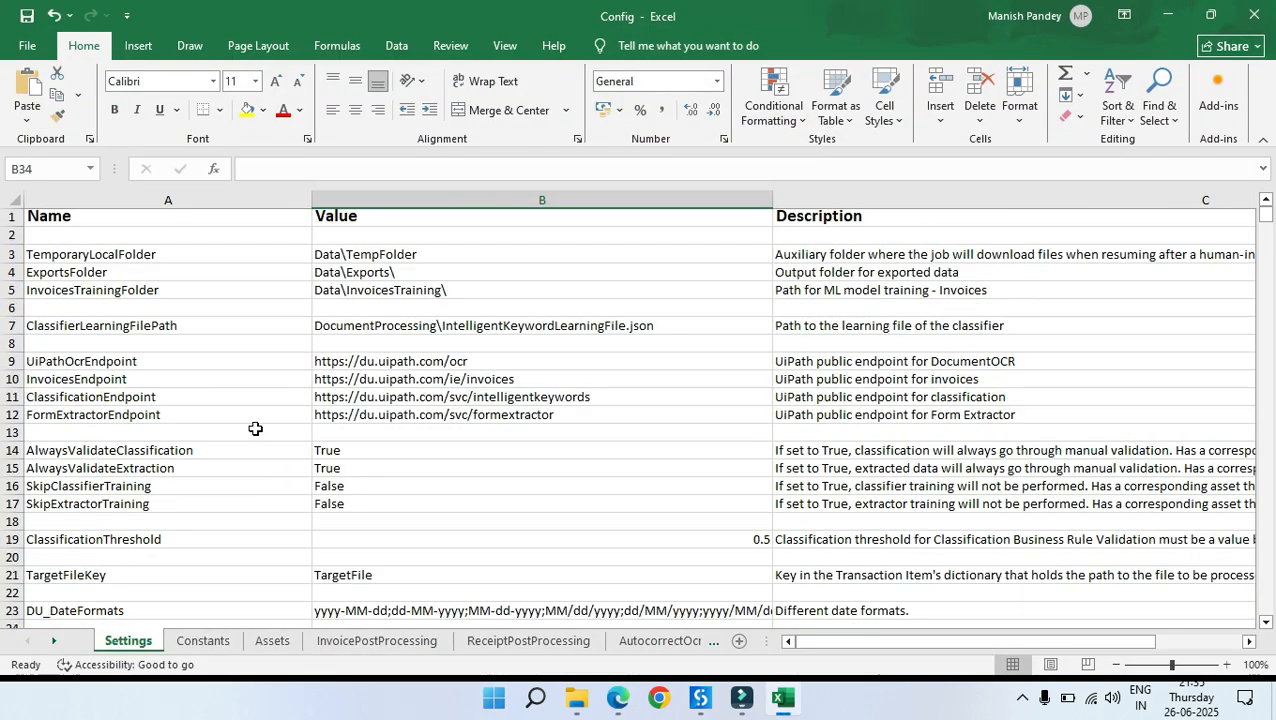
{"action": "scroll", "coordinate": [256, 427], "scroll_direction": "down", "scroll_amount": 4}
{"action": "left_click", "coordinate": [203, 640]}
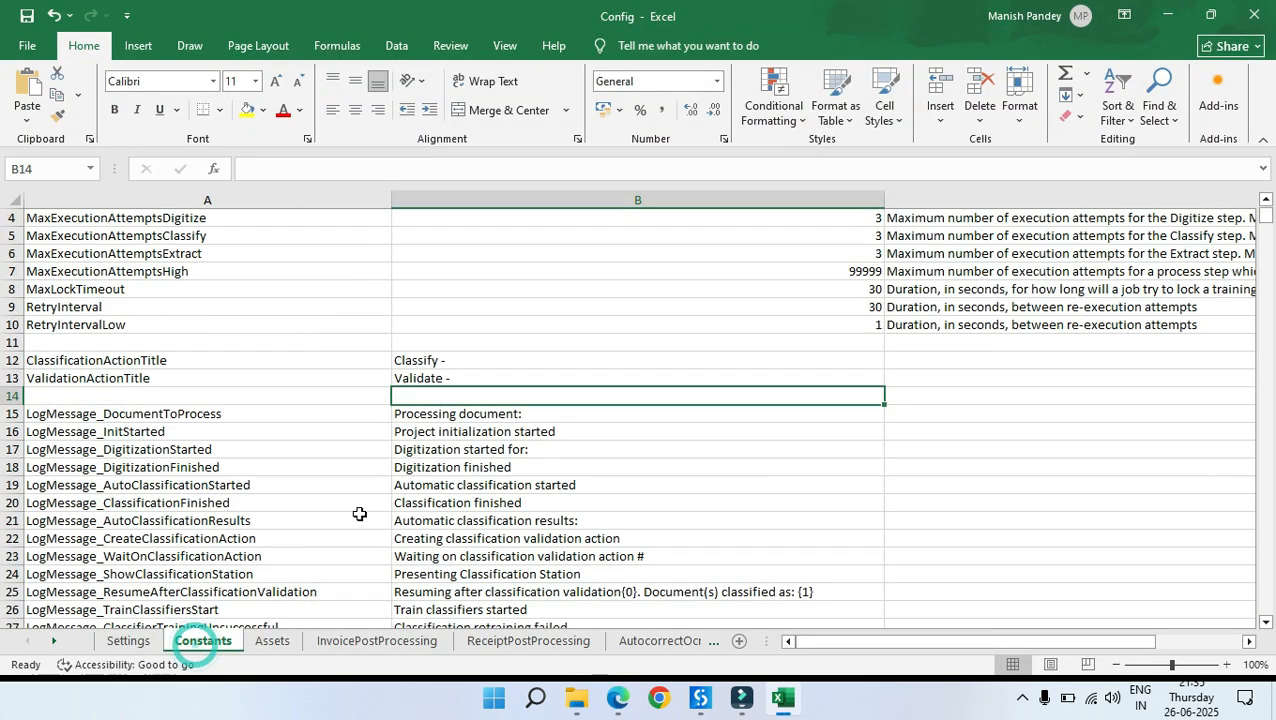
{"action": "scroll", "coordinate": [379, 480], "scroll_direction": "up", "scroll_amount": 3}
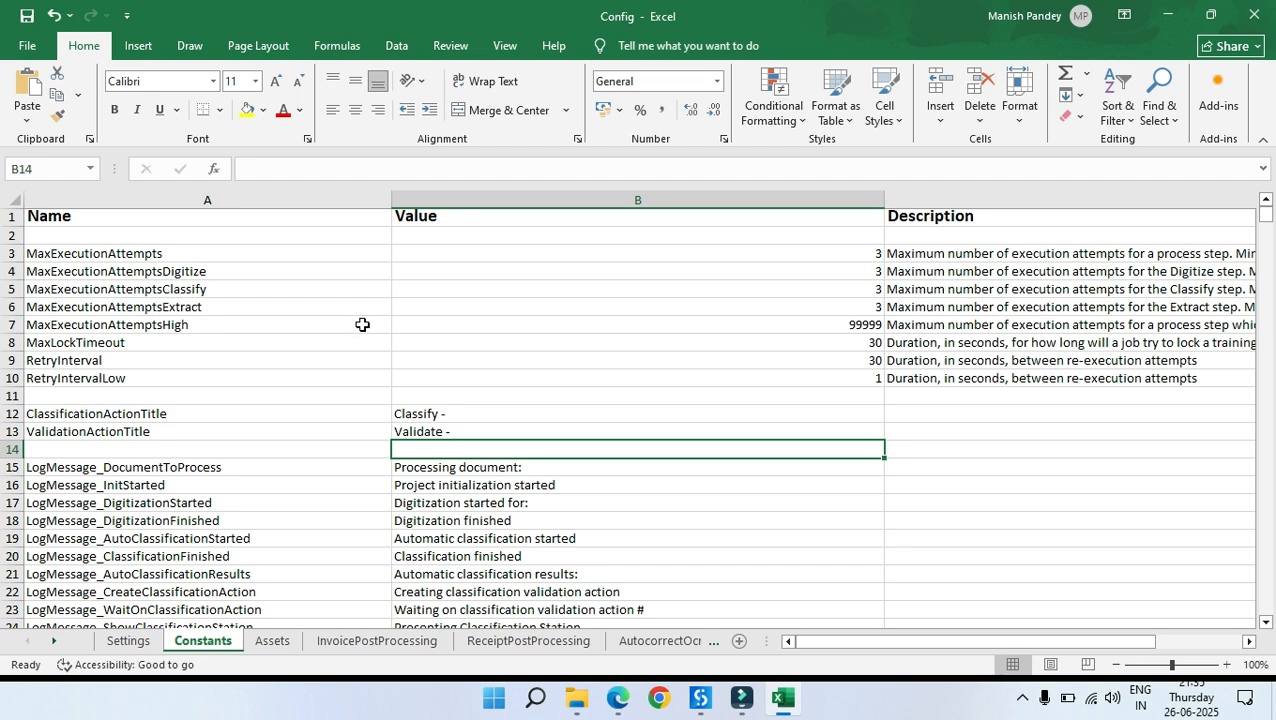
{"action": "left_click_drag", "start_coordinate": [97, 253], "coordinate": [110, 556]}
{"action": "scroll", "coordinate": [256, 430], "scroll_direction": "down", "scroll_amount": 3}
{"action": "scroll", "coordinate": [279, 464], "scroll_direction": "down", "scroll_amount": 12}
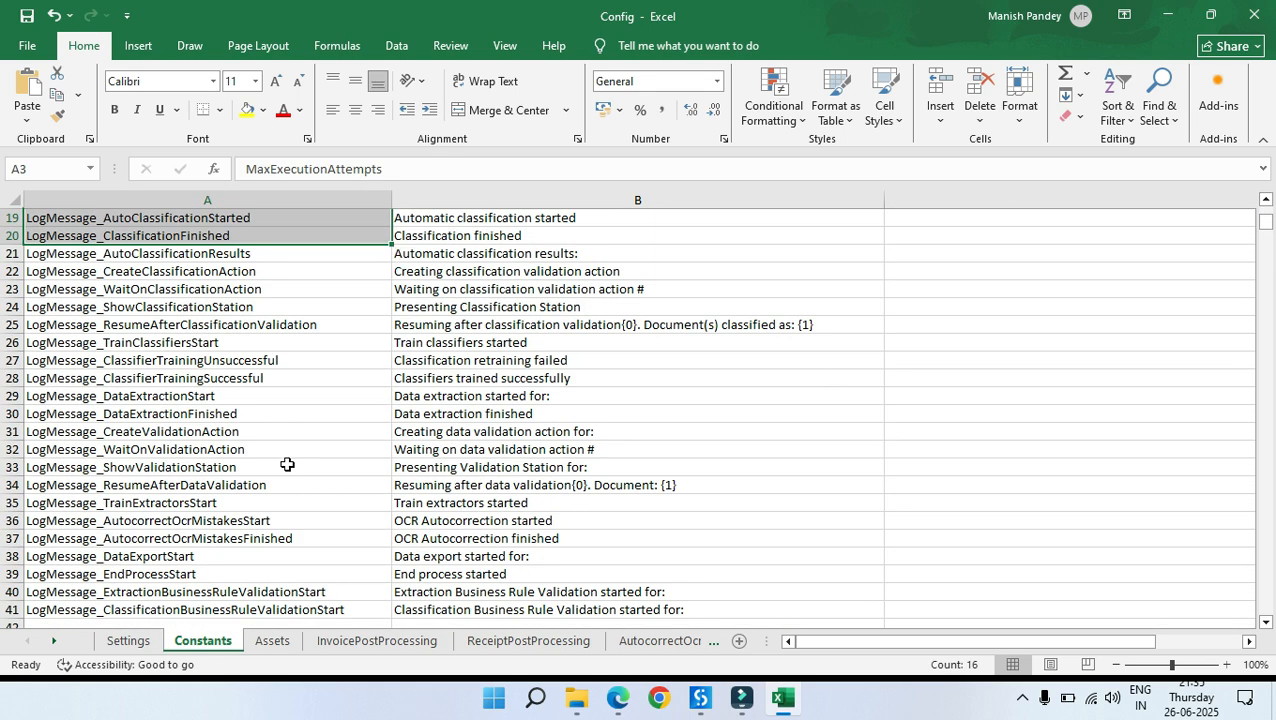
{"action": "scroll", "coordinate": [296, 470], "scroll_direction": "down", "scroll_amount": 2}
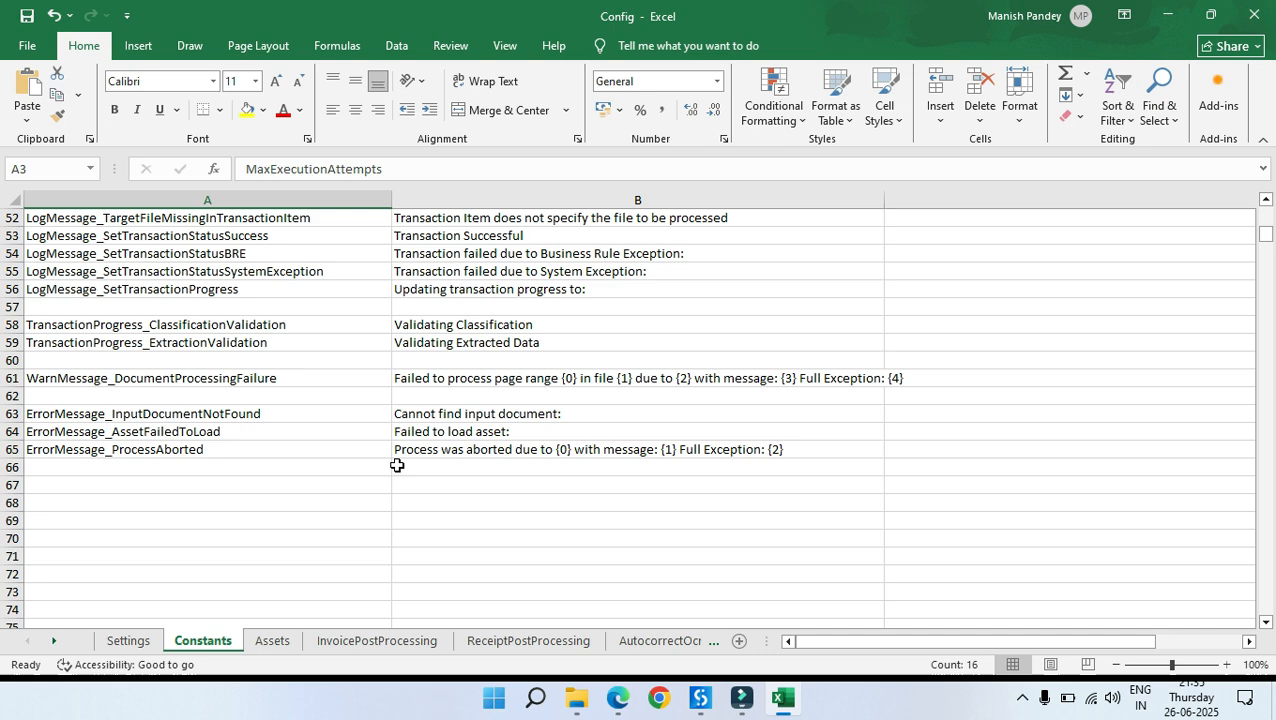
{"action": "left_click", "coordinate": [332, 590]}
Step: Look over the Name, Asset and OrchestratorAssetFolderPath columns of the Assets sheet, from ApiKey down to DU_DateFormats
{"action": "left_click", "coordinate": [272, 641]}
{"action": "scroll", "coordinate": [285, 367], "scroll_direction": "down", "scroll_amount": 1}
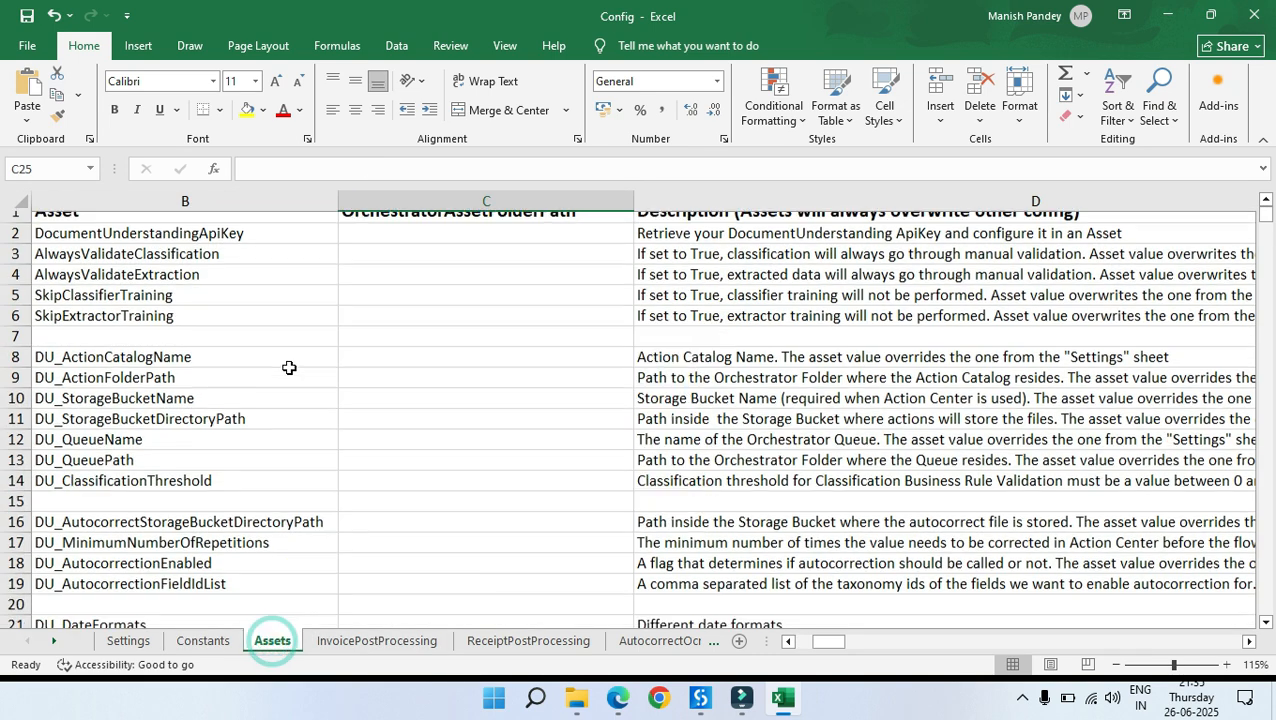
{"action": "scroll", "coordinate": [288, 367], "scroll_direction": "up", "scroll_amount": 1}
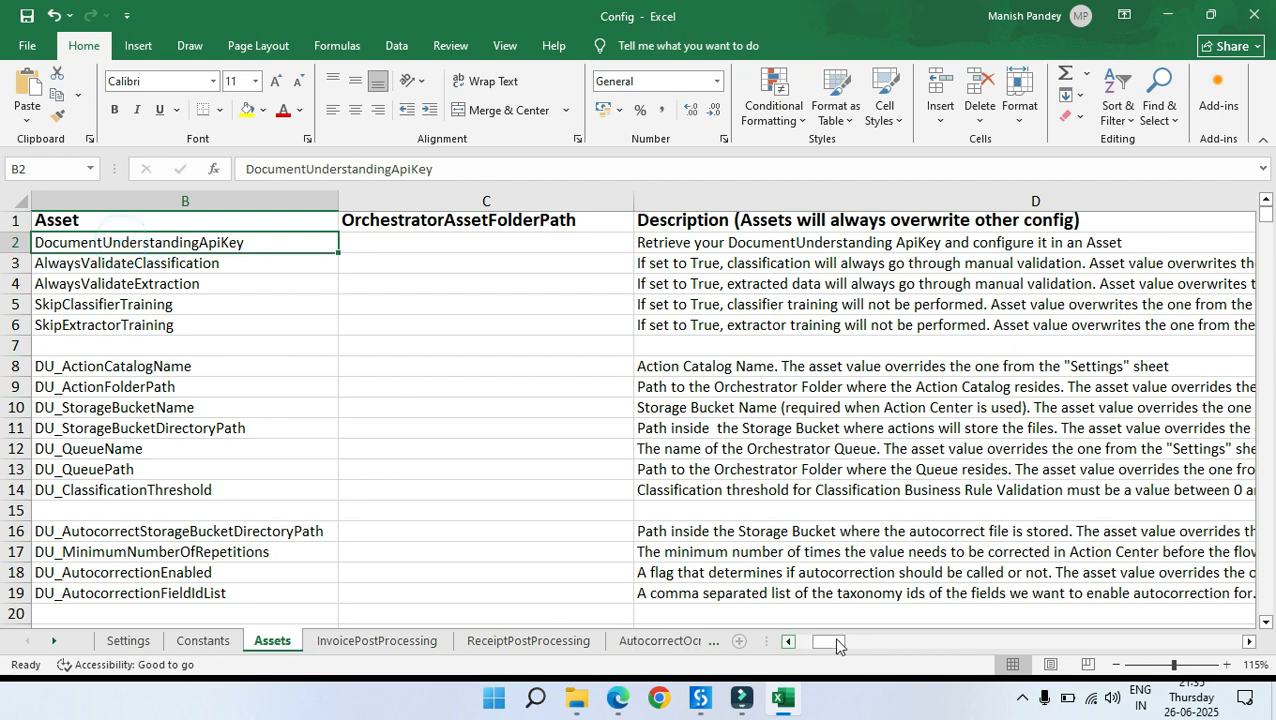
{"action": "left_click_drag", "start_coordinate": [836, 642], "coordinate": [797, 640]}
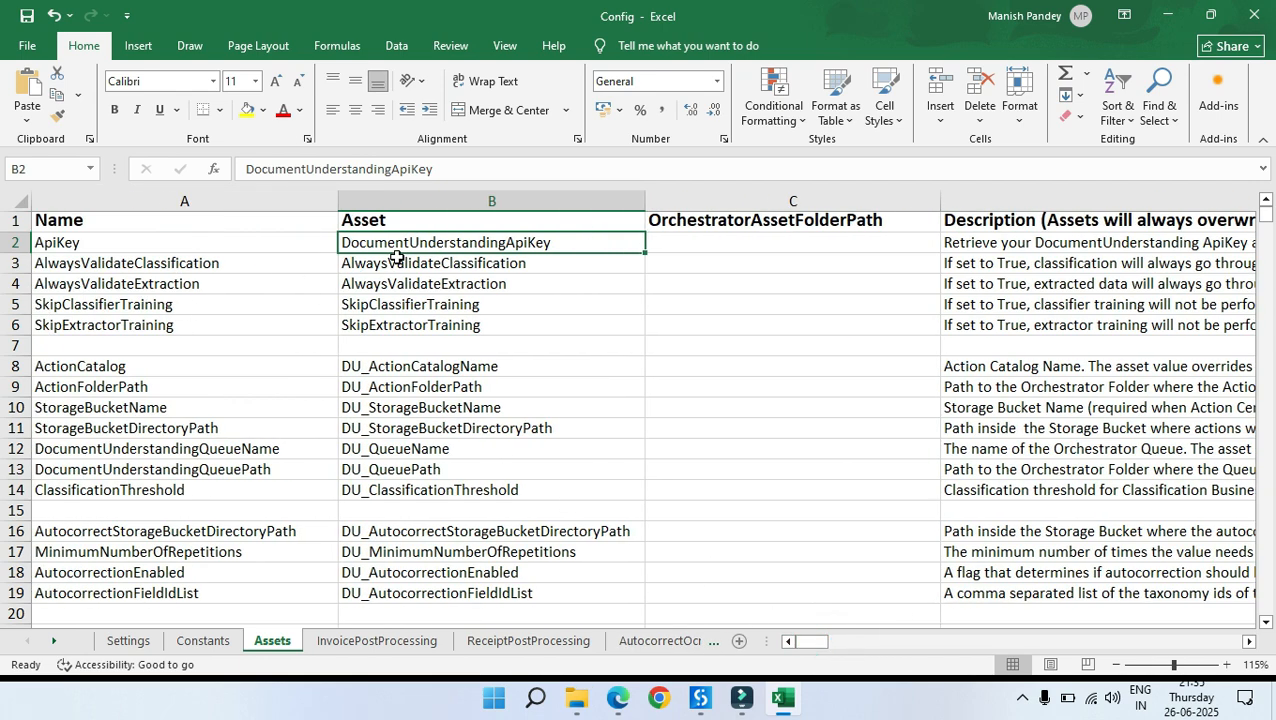
{"action": "scroll", "coordinate": [397, 258], "scroll_direction": "down", "scroll_amount": 2}
{"action": "left_click", "coordinate": [432, 517], "text": "shift"}
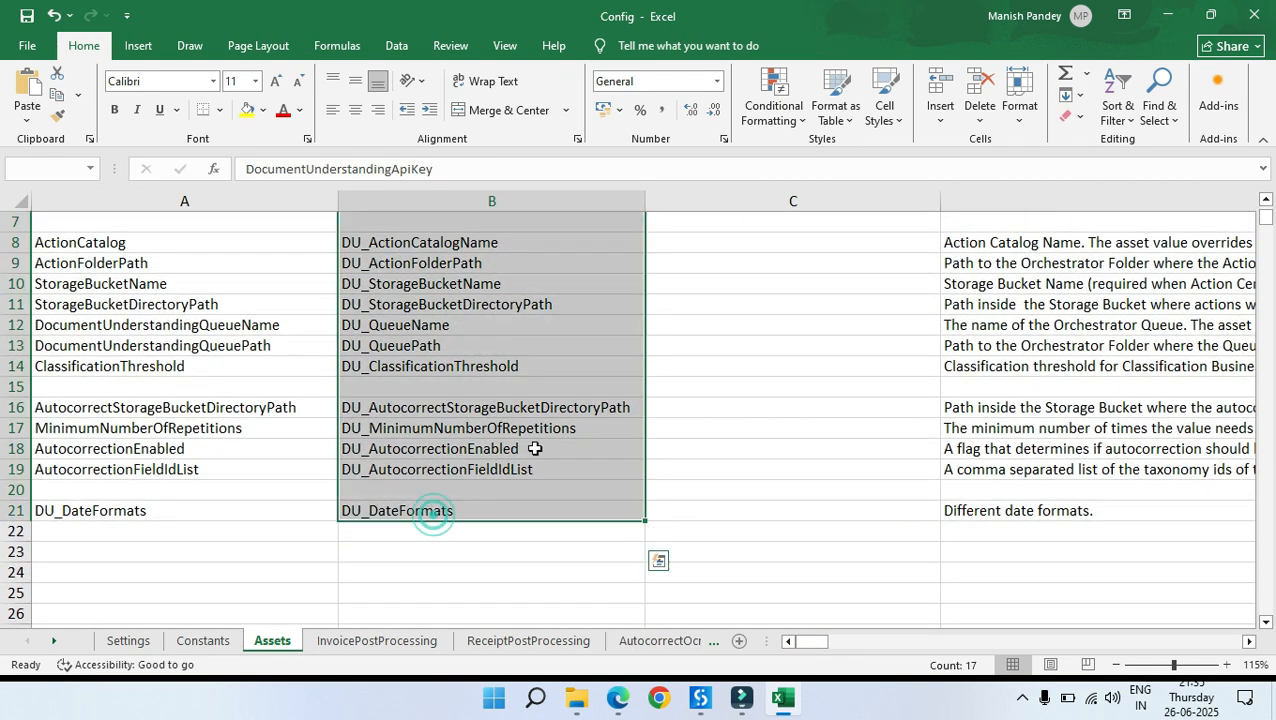
{"action": "scroll", "coordinate": [585, 427], "scroll_direction": "up", "scroll_amount": 2}
{"action": "left_click", "coordinate": [690, 332]}
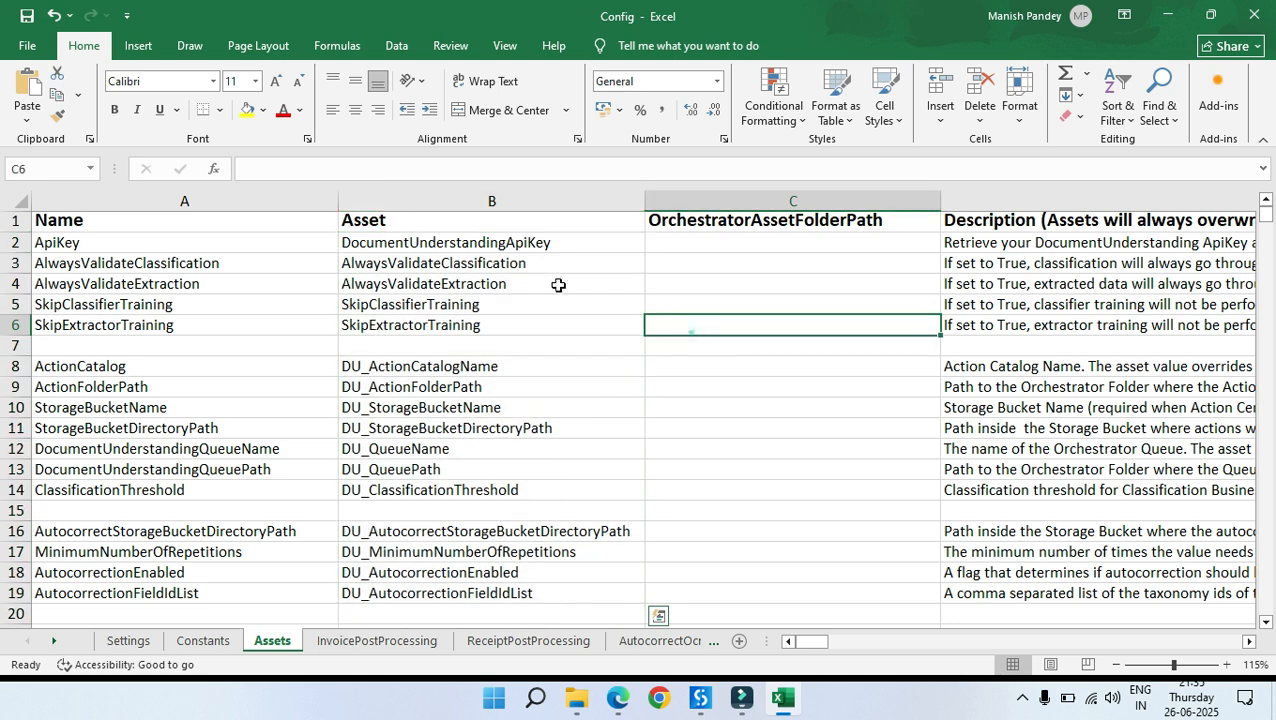
Step: Examine the ApiKey, validation and training entries in the Assets sheet, matching each name with its asset
{"action": "left_click", "coordinate": [487, 243]}
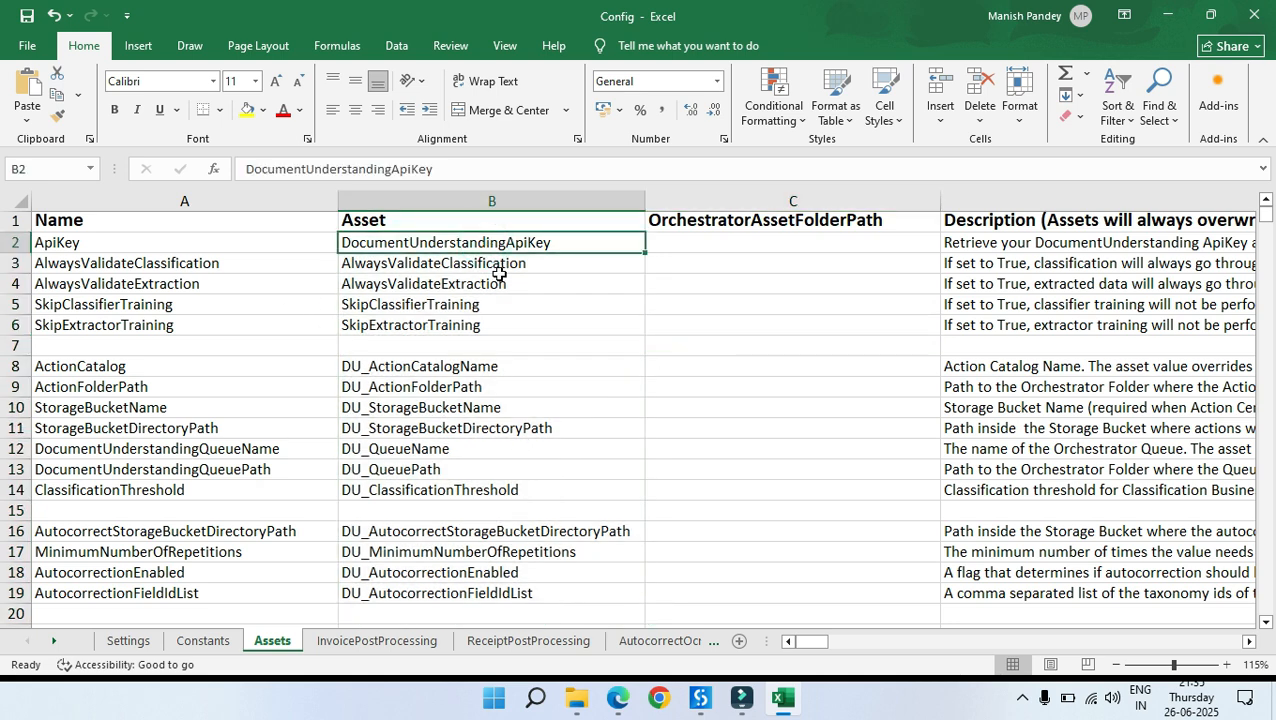
{"action": "left_click", "coordinate": [433, 325], "text": "shift"}
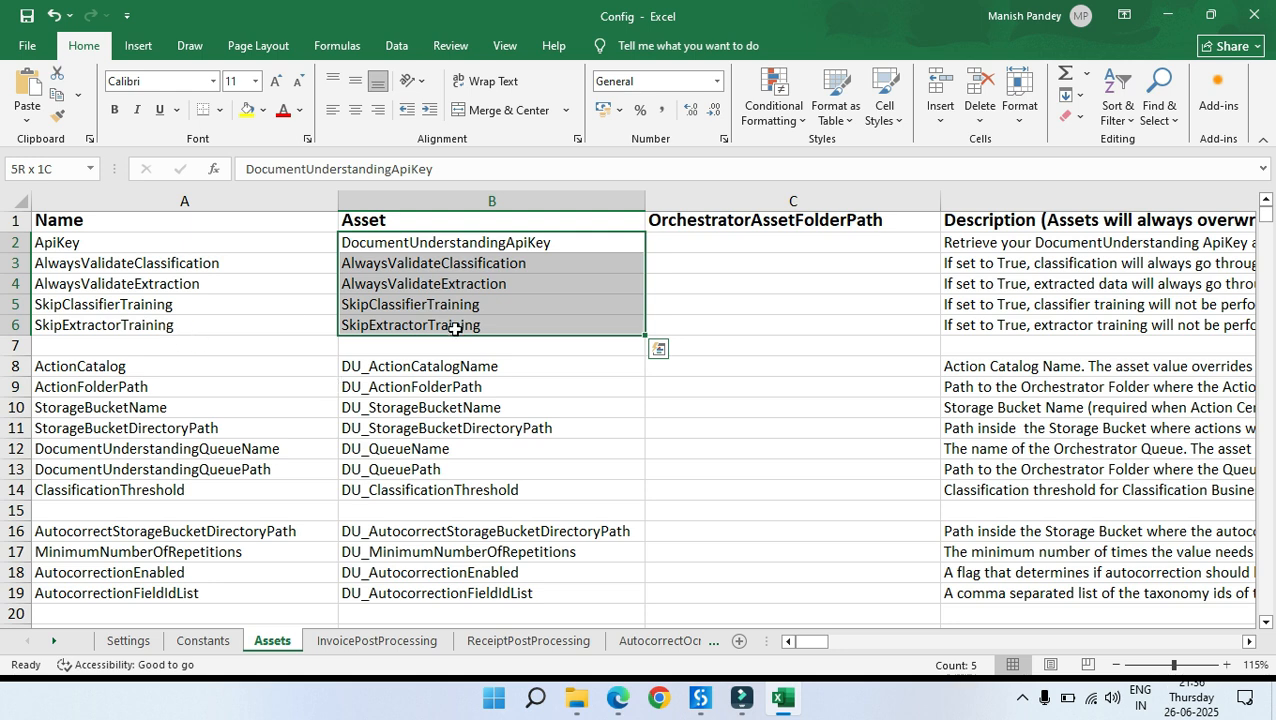
{"action": "left_click", "coordinate": [492, 389]}
{"action": "left_click", "coordinate": [129, 242]}
{"action": "left_click", "coordinate": [458, 253]}
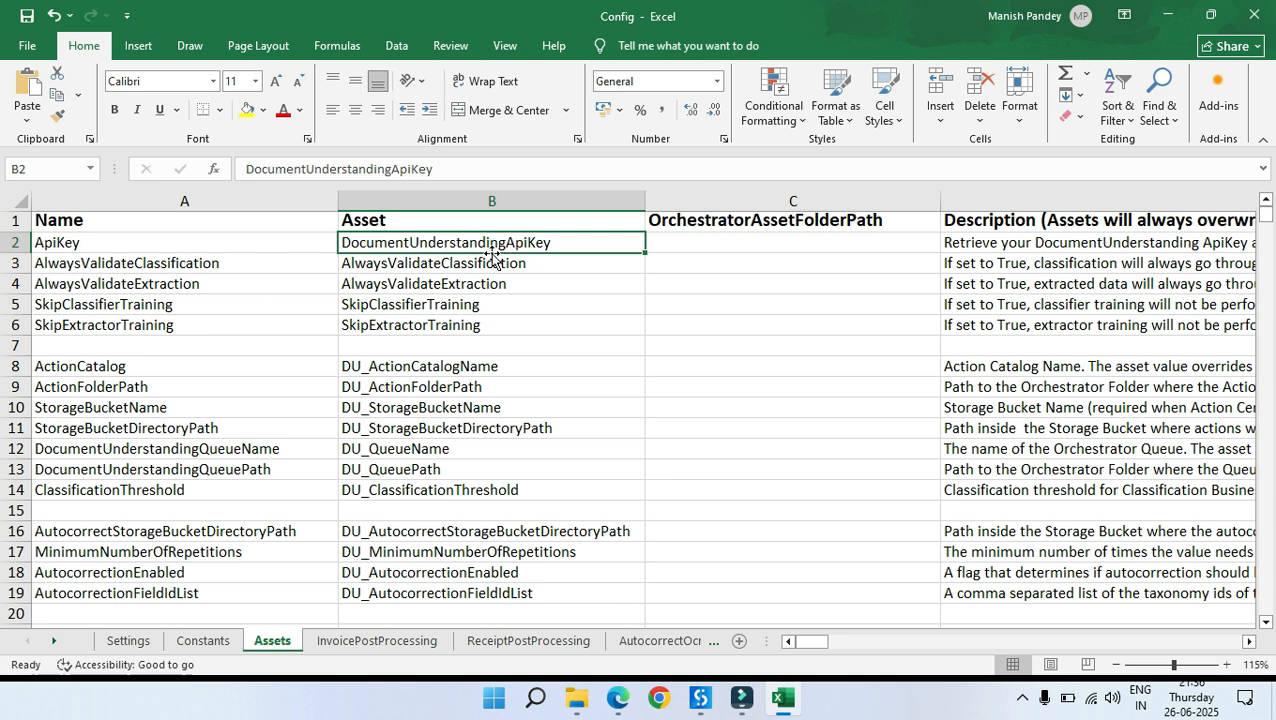
{"action": "left_click", "coordinate": [139, 263]}
{"action": "left_click", "coordinate": [427, 263]}
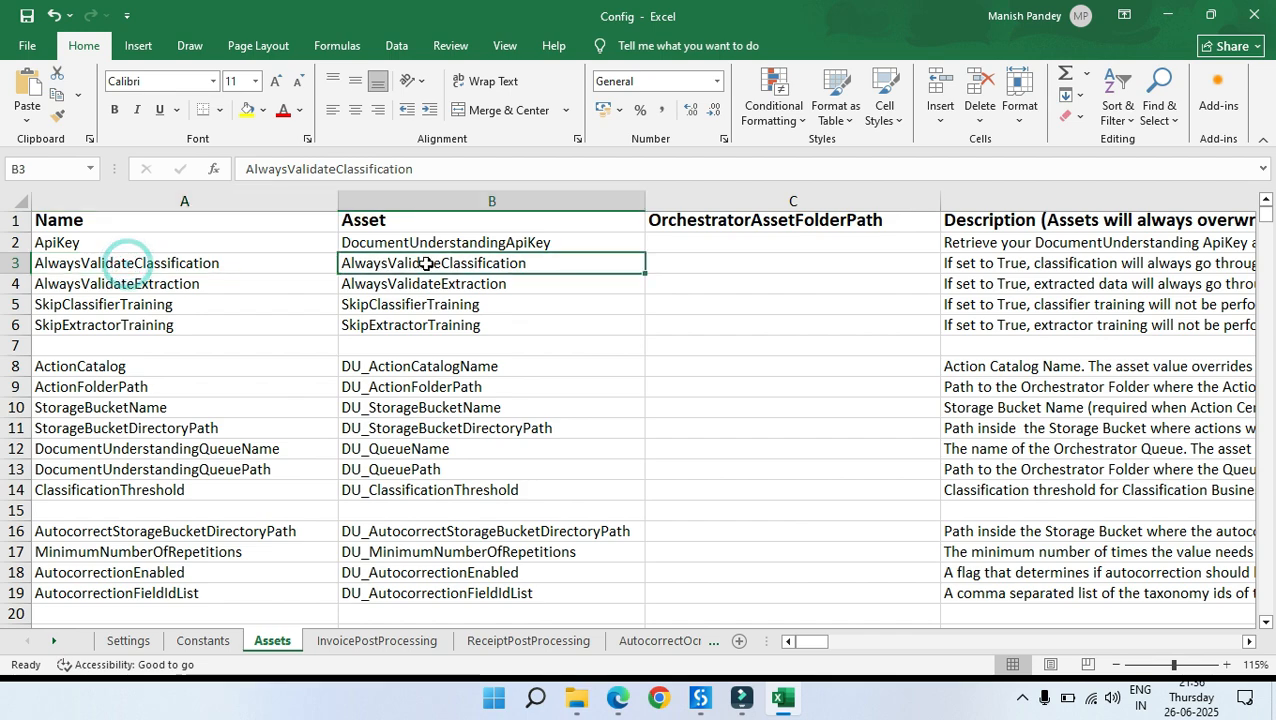
Step: Check the AlwaysValidate, training-skip and ClassificationThreshold values in the Settings sheet
{"action": "left_click", "coordinate": [128, 640]}
{"action": "scroll", "coordinate": [262, 399], "scroll_direction": "up", "scroll_amount": 5}
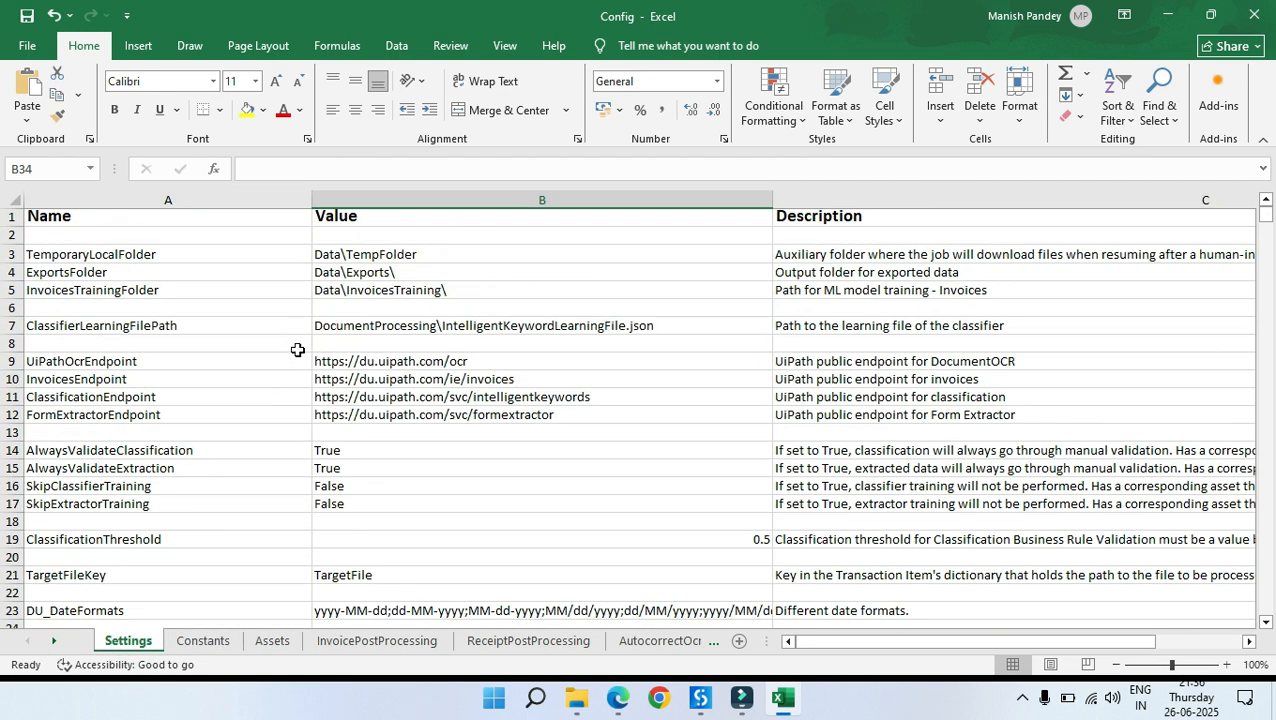
{"action": "scroll", "coordinate": [297, 349], "scroll_direction": "down", "scroll_amount": 2}
{"action": "left_click_drag", "start_coordinate": [134, 350], "coordinate": [396, 393]}
{"action": "left_click", "coordinate": [387, 421]}
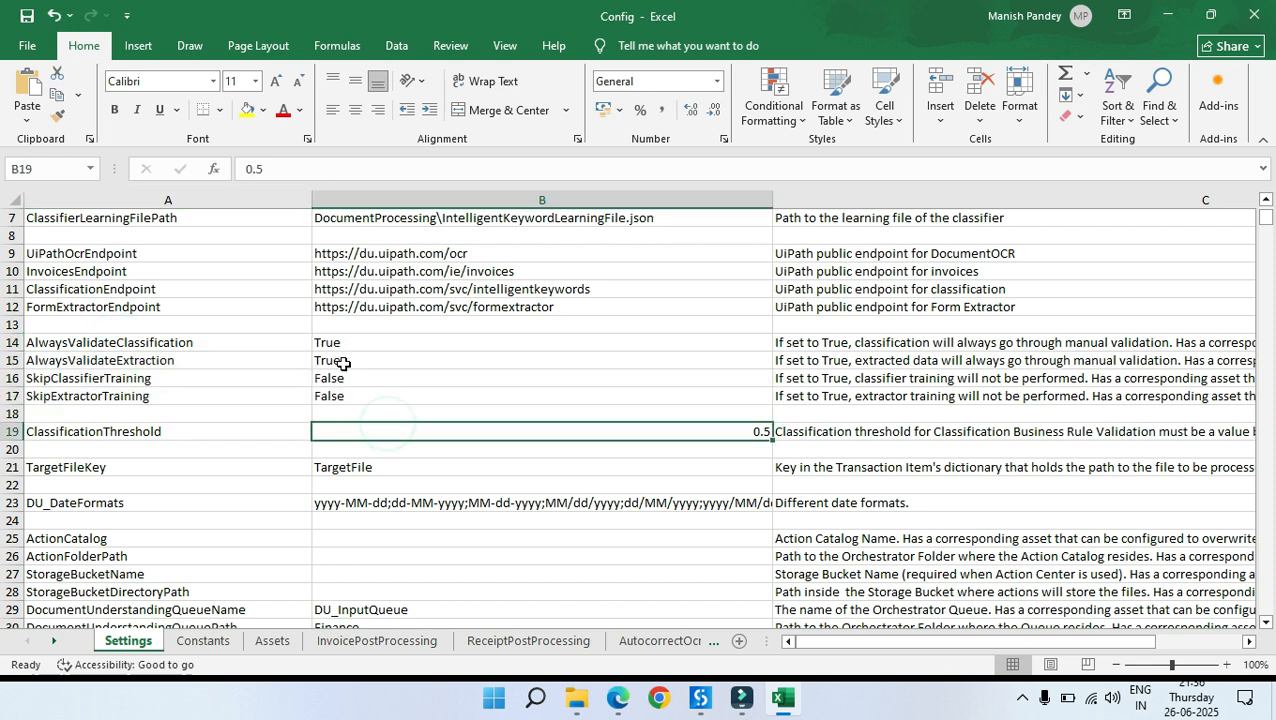
Step: Compare the AlwaysValidateClassification through SkipExtractorTraining names with their assets in the Assets sheet
{"action": "left_click", "coordinate": [272, 640]}
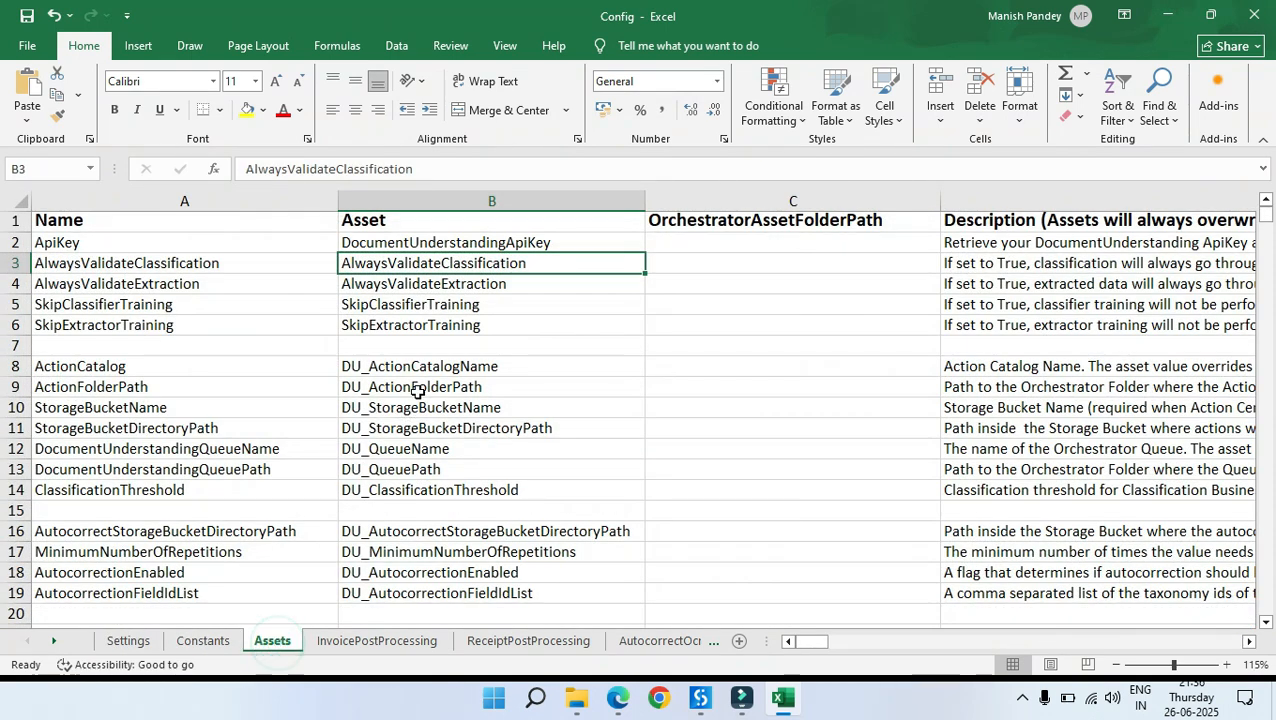
{"action": "left_click", "coordinate": [158, 266]}
{"action": "left_click", "coordinate": [474, 265]}
{"action": "left_click", "coordinate": [477, 265]}
{"action": "left_click", "coordinate": [536, 285]}
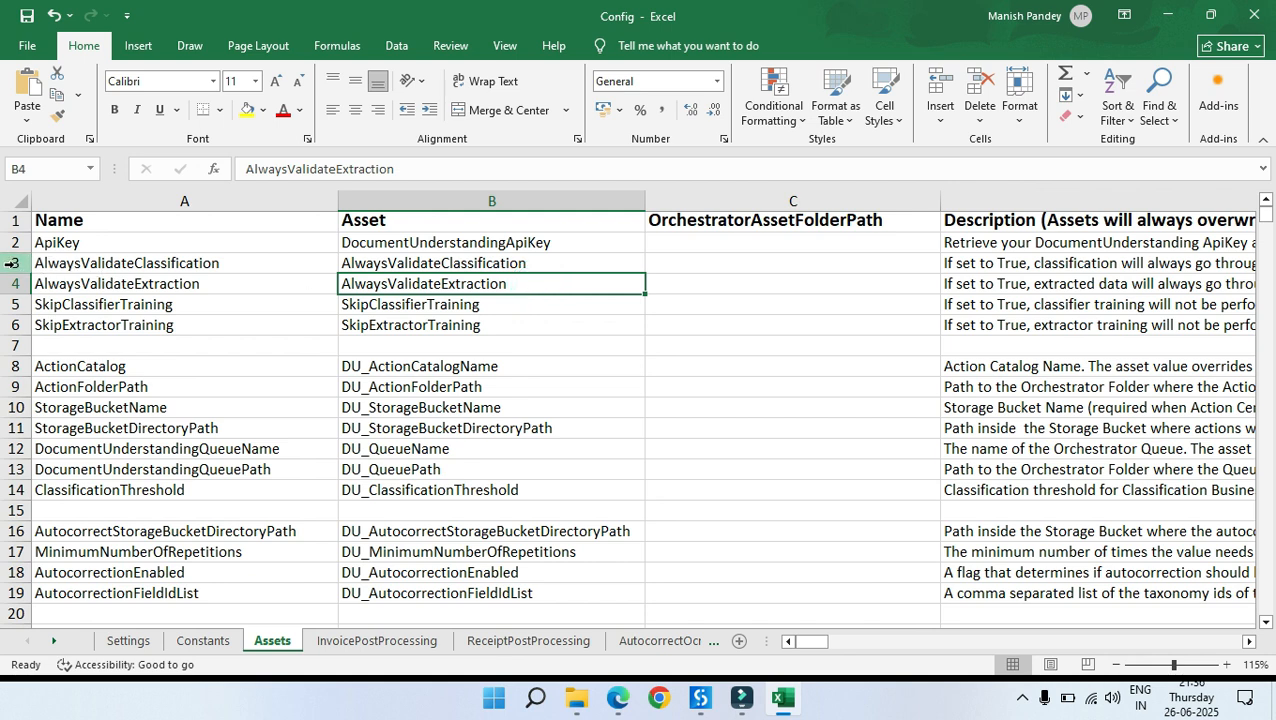
{"action": "left_click", "coordinate": [453, 263]}
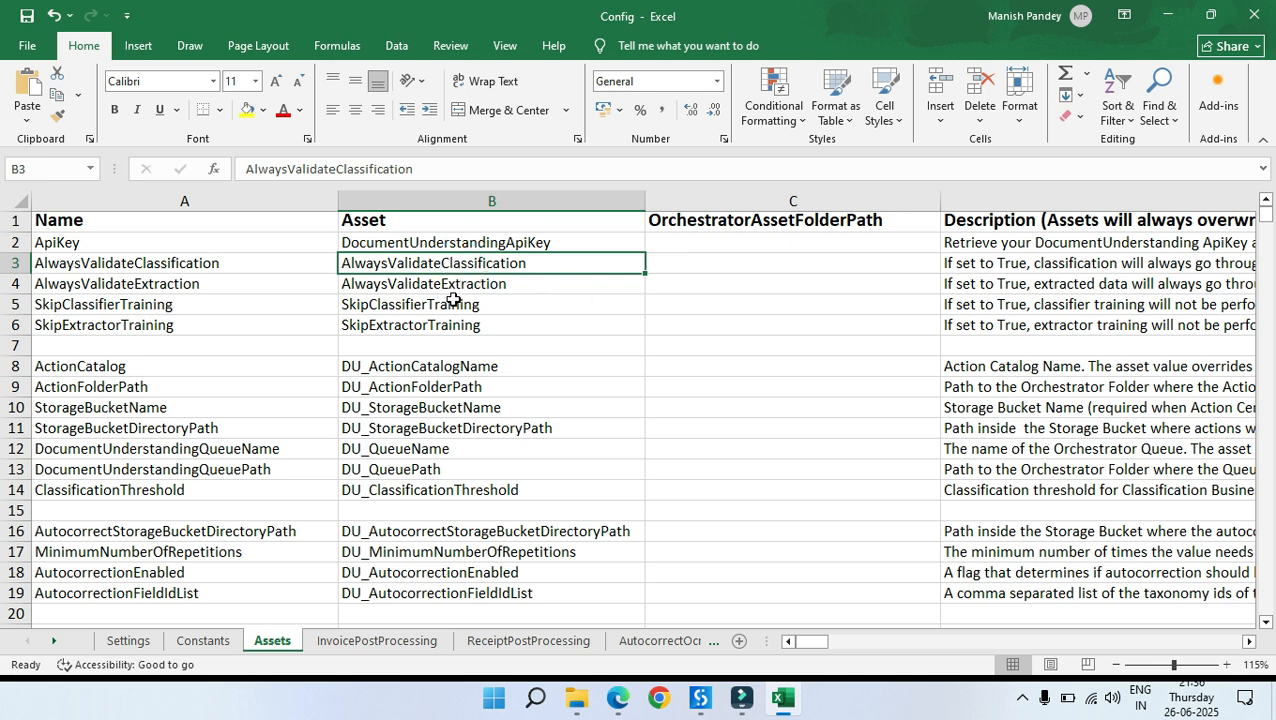
{"action": "left_click_drag", "start_coordinate": [449, 327], "coordinate": [441, 265]}
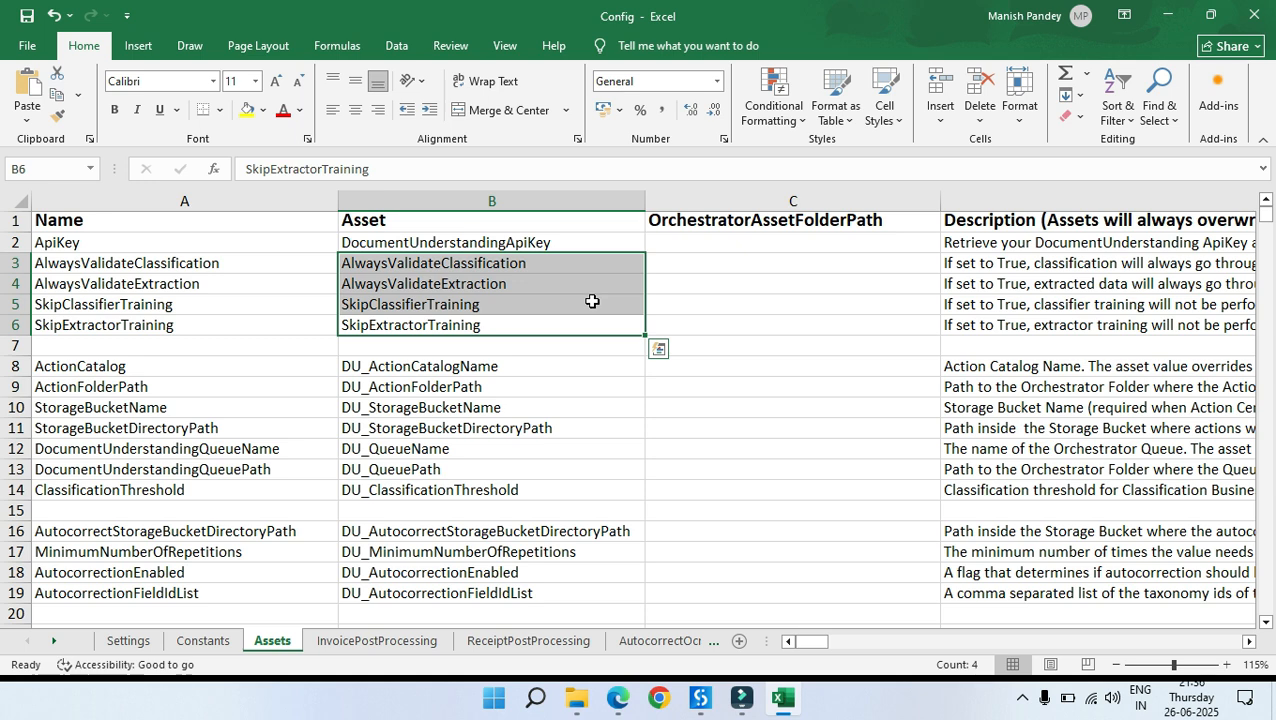
Step: Examine the assets from DU_ActionCatalogName to DU_ClassificationThreshold, and find the matching ActionCatalog entry in the Settings sheet
{"action": "scroll", "coordinate": [507, 339], "scroll_direction": "down", "scroll_amount": 1}
{"action": "left_click", "coordinate": [514, 350]}
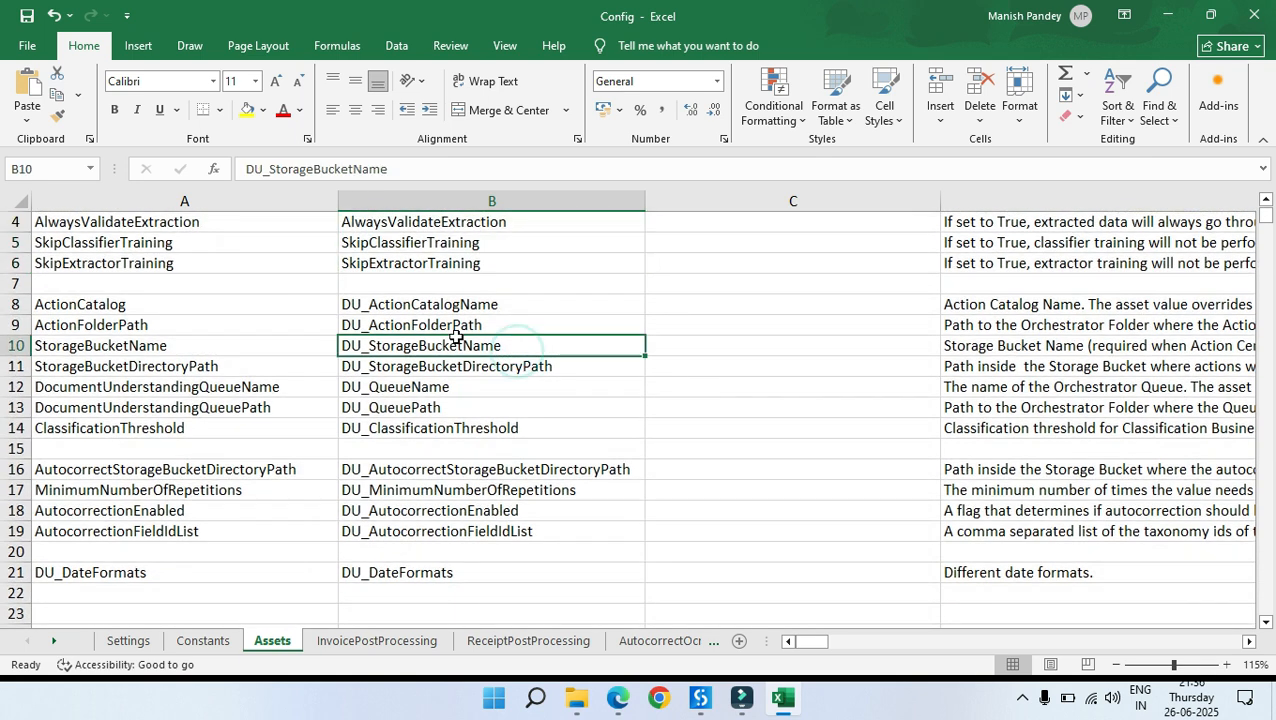
{"action": "left_click", "coordinate": [122, 308]}
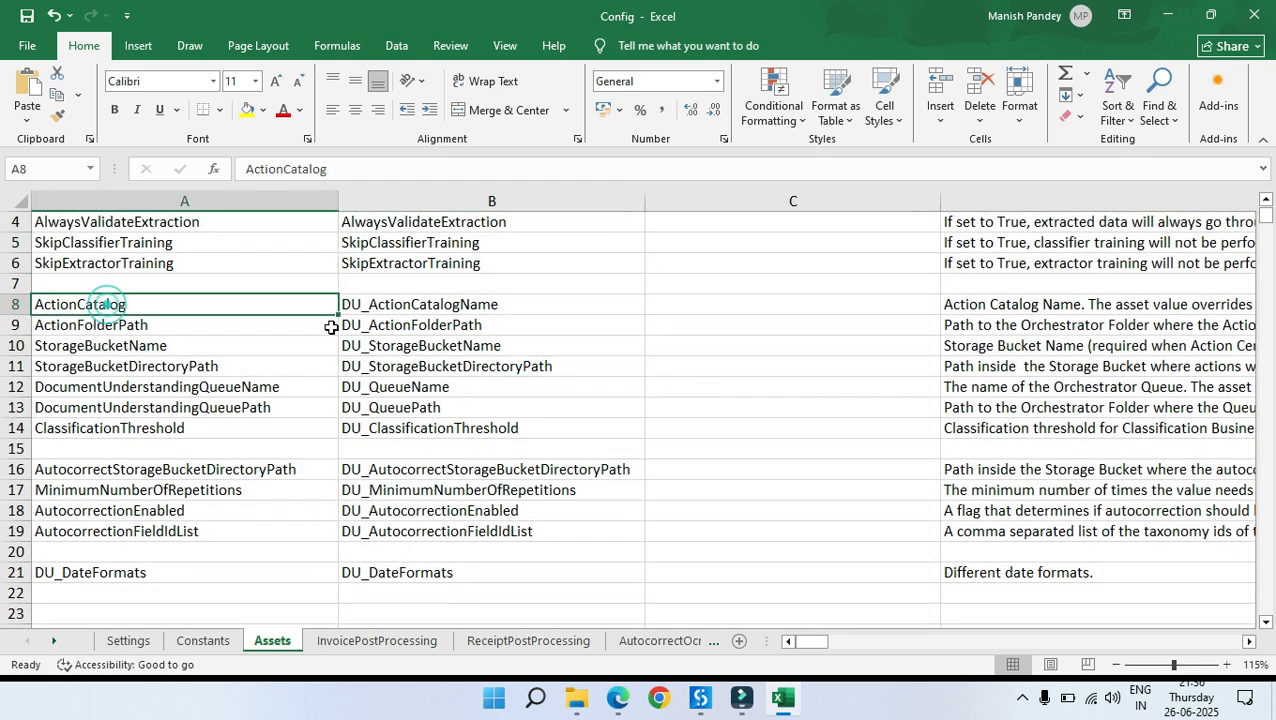
{"action": "left_click_drag", "start_coordinate": [455, 303], "coordinate": [458, 427]}
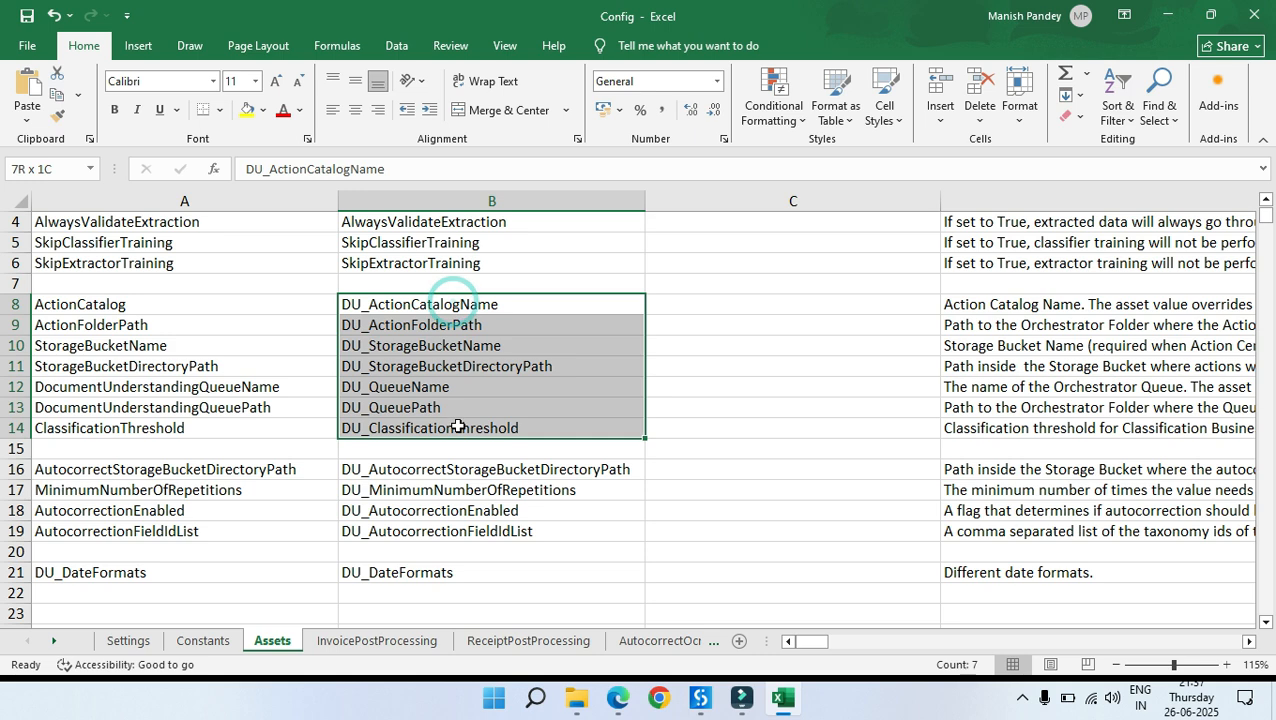
{"action": "left_click", "coordinate": [447, 346]}
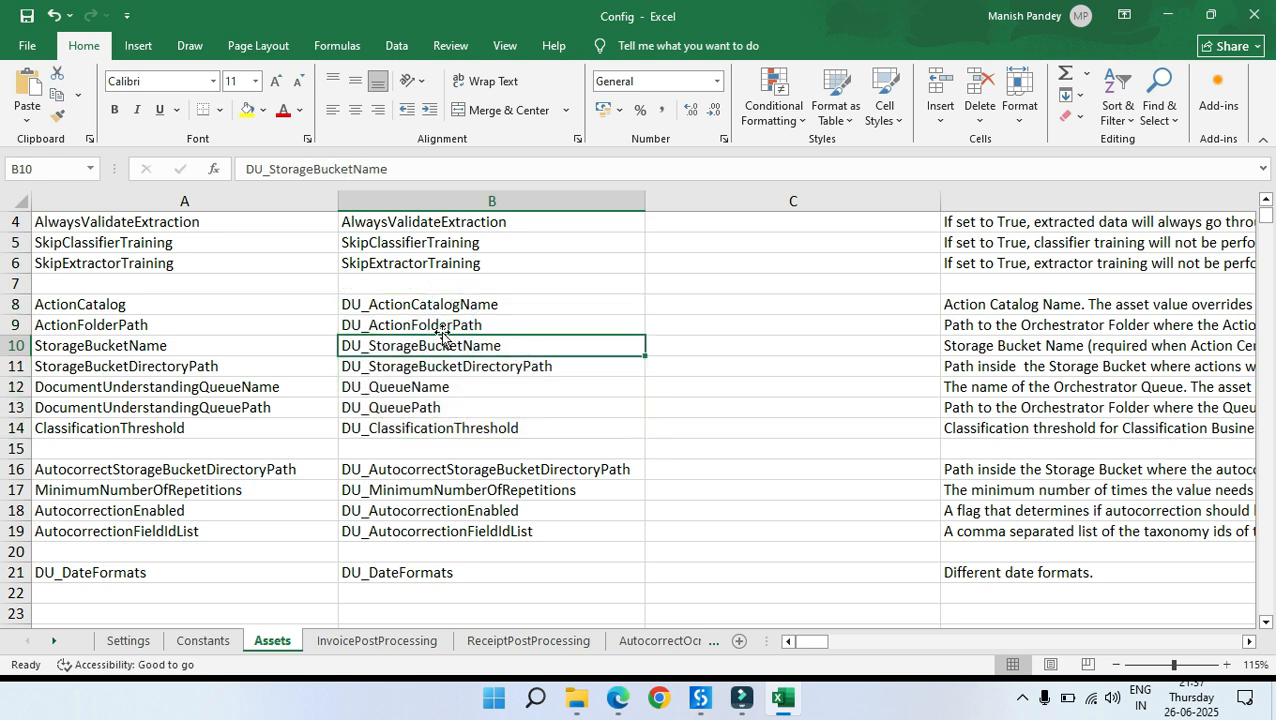
{"action": "left_click", "coordinate": [128, 641]}
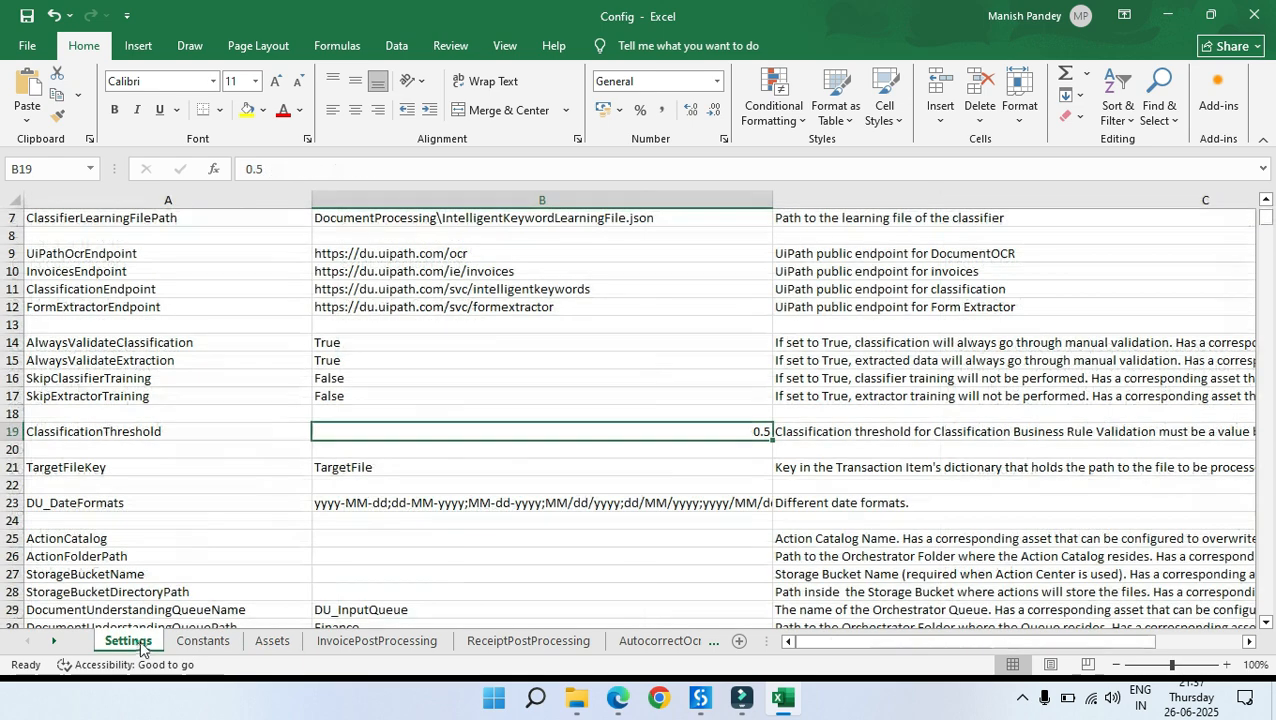
{"action": "scroll", "coordinate": [99, 493], "scroll_direction": "down", "scroll_amount": 1}
{"action": "left_click", "coordinate": [99, 490]}
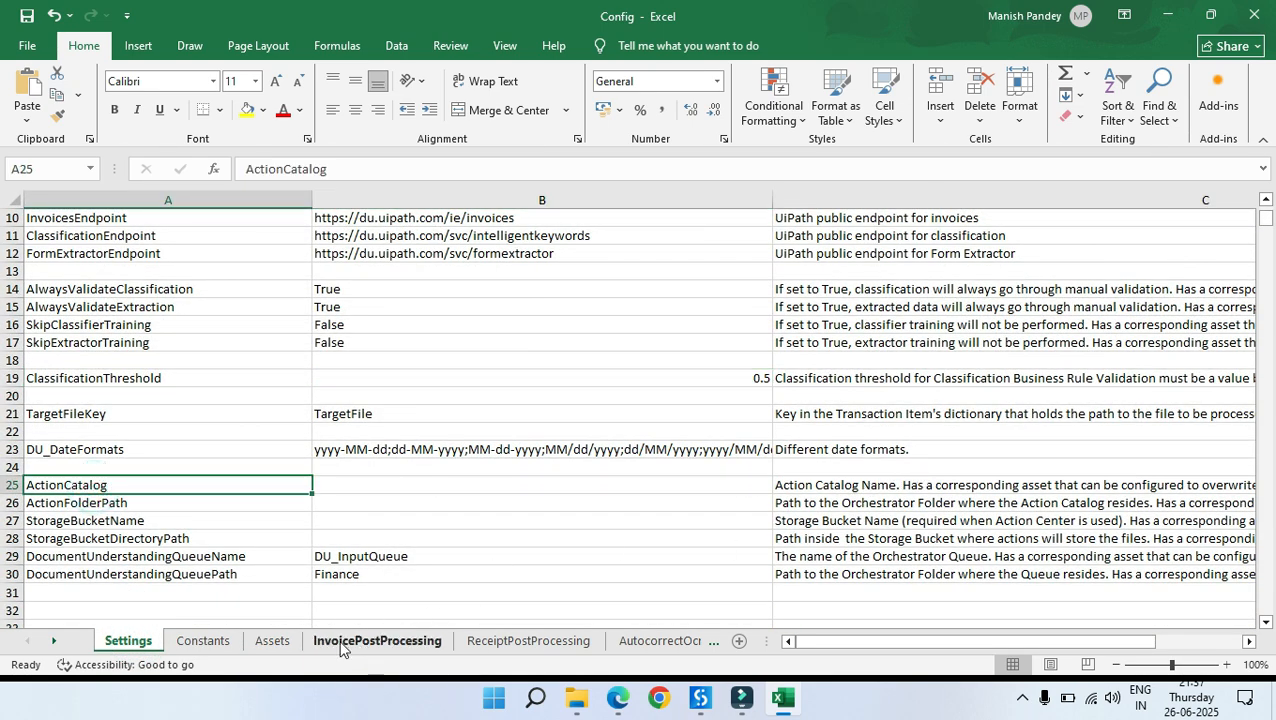
Step: Read through the action, storage bucket and queue rows in the Assets sheet, from ActionCatalog to DocumentUnderstandingQueuePath
{"action": "left_click", "coordinate": [272, 641]}
{"action": "left_click", "coordinate": [125, 307]}
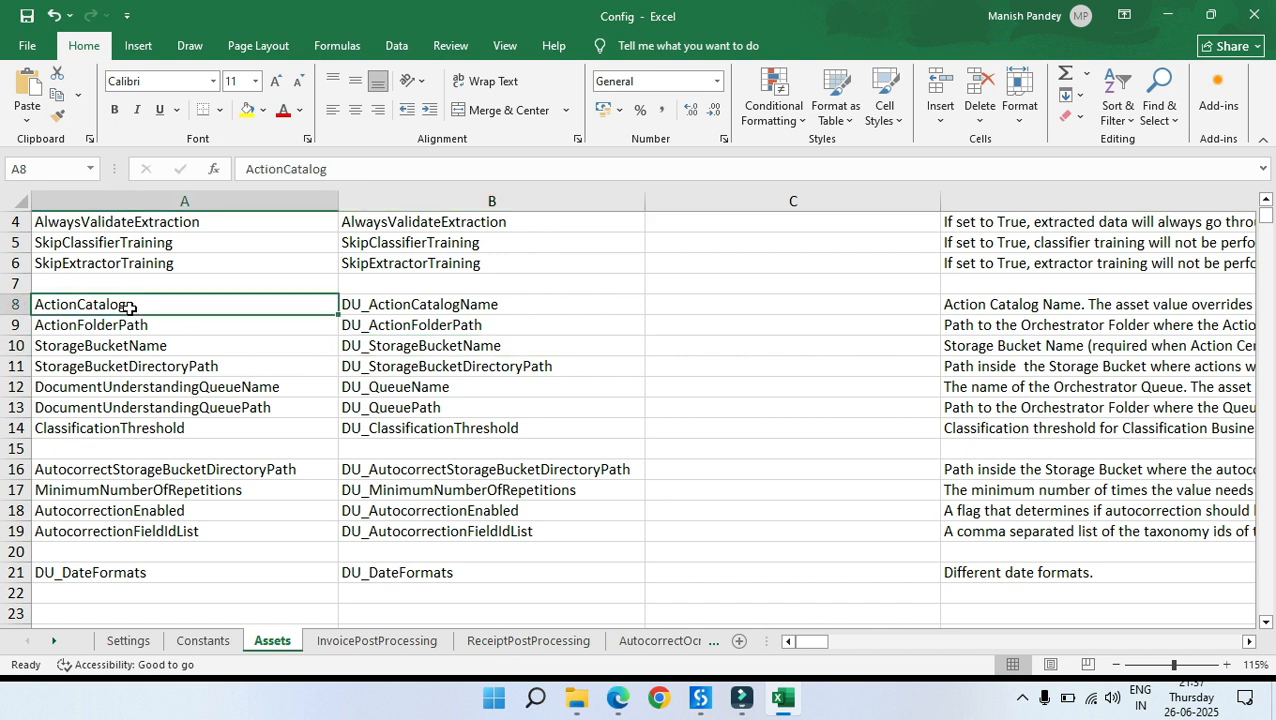
{"action": "left_click", "coordinate": [150, 328]}
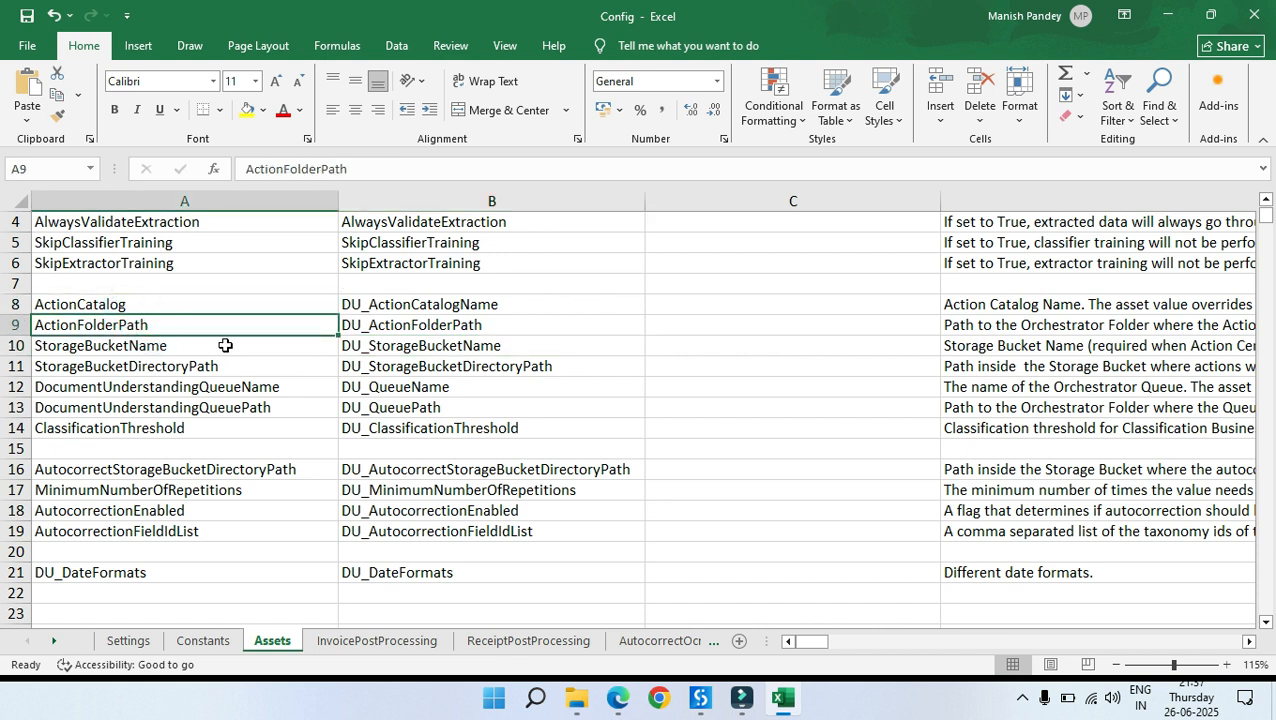
{"action": "left_click", "coordinate": [155, 347]}
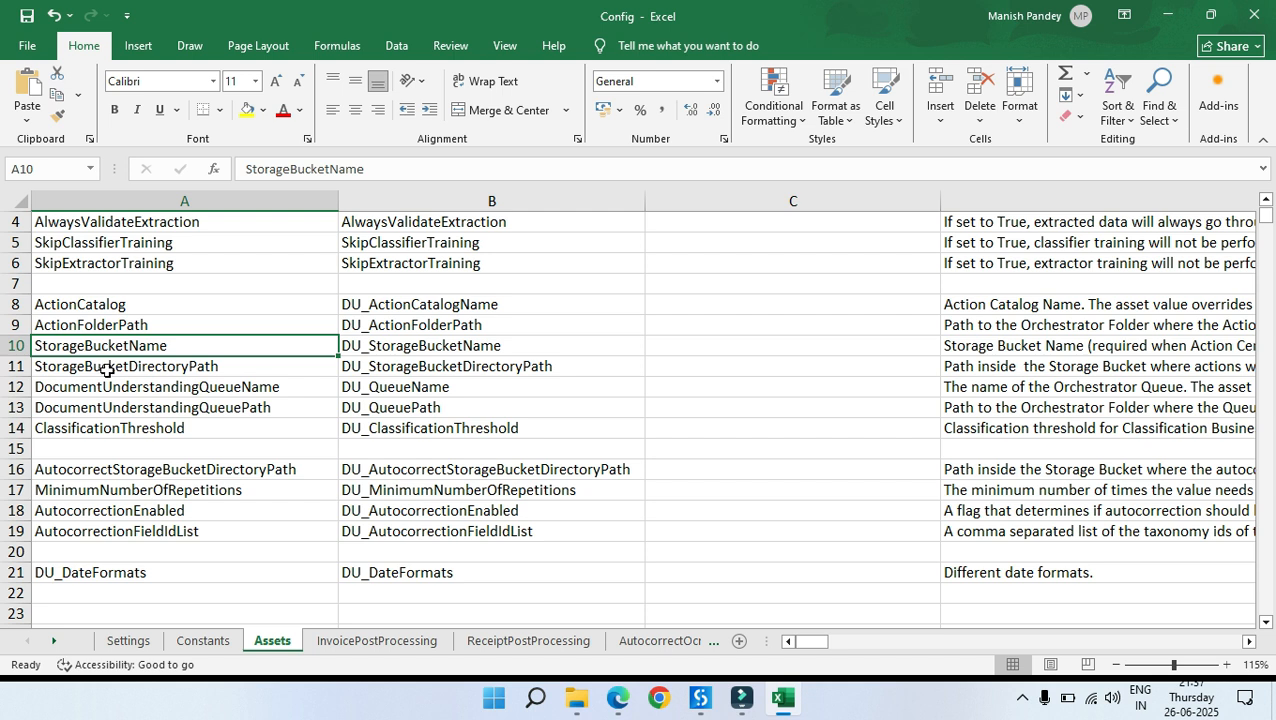
{"action": "left_click_drag", "start_coordinate": [105, 304], "coordinate": [380, 360]}
{"action": "left_click", "coordinate": [380, 360]}
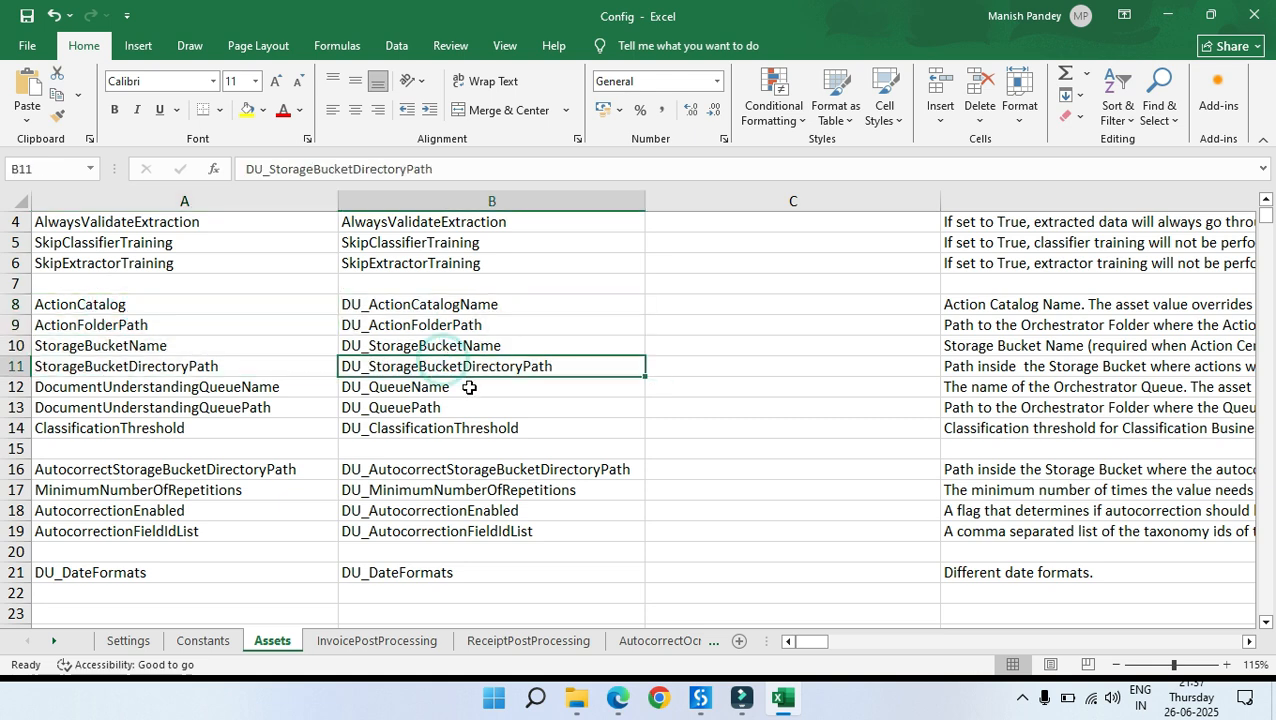
{"action": "left_click", "coordinate": [247, 385]}
{"action": "left_click", "coordinate": [390, 384]}
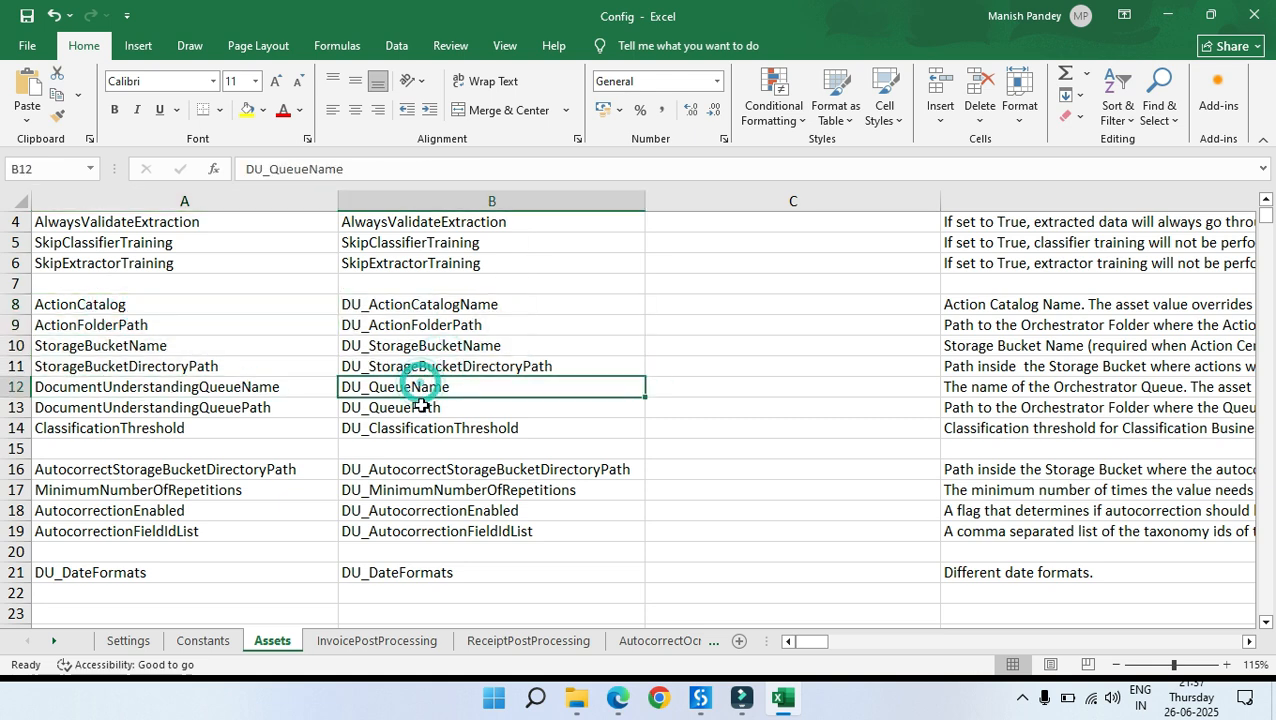
{"action": "left_click", "coordinate": [165, 410]}
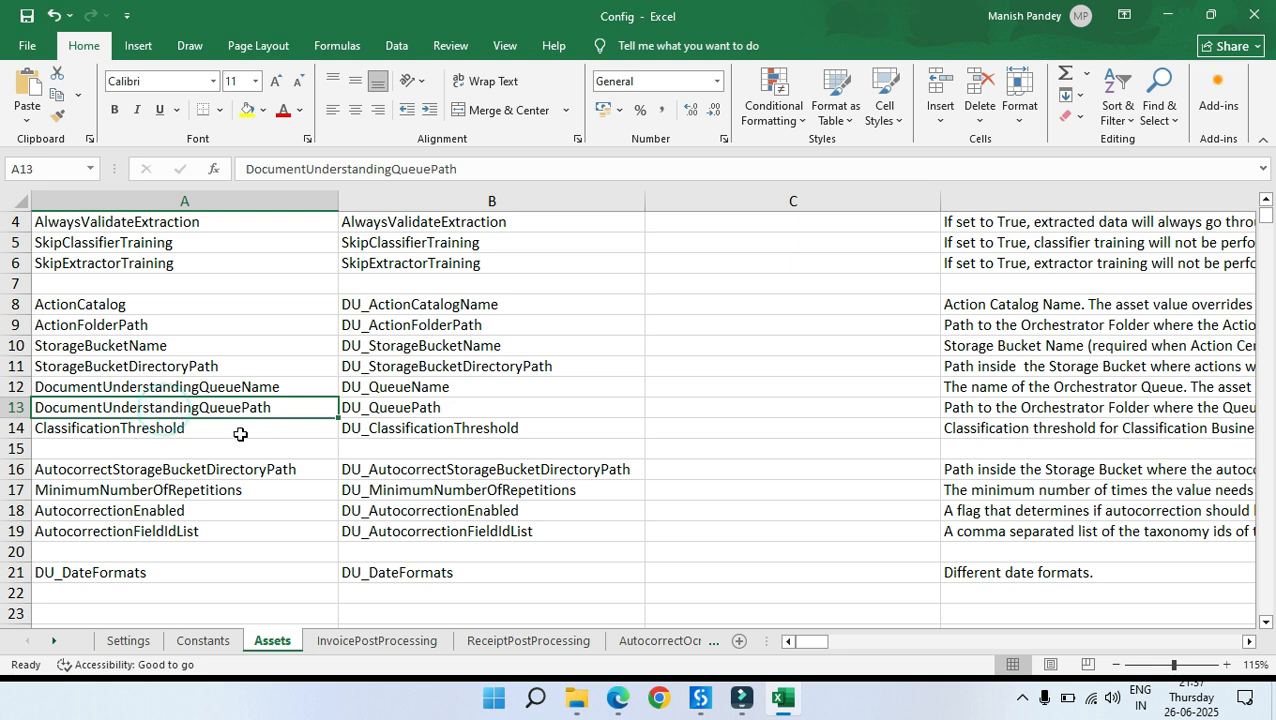
Step: Delete the ClassificationThreshold row from the Assets sheet
{"action": "left_click", "coordinate": [150, 428]}
{"action": "scroll", "coordinate": [433, 441], "scroll_direction": "down", "scroll_amount": 1}
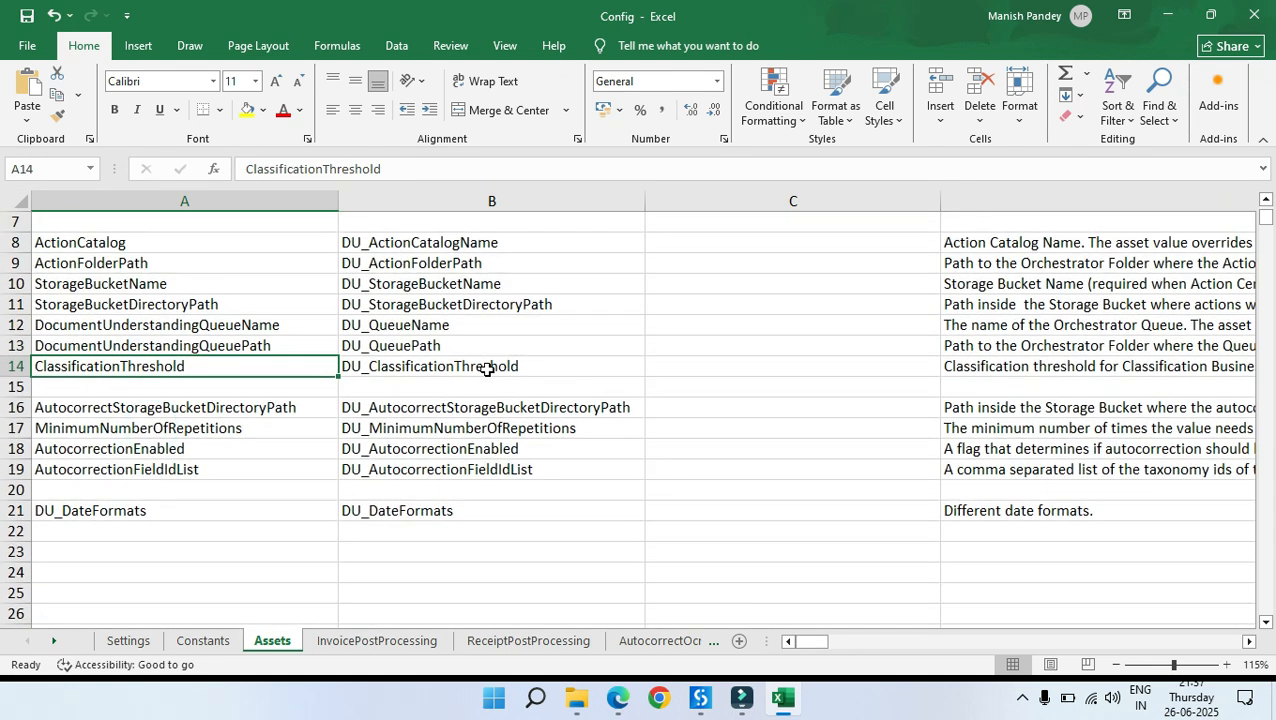
{"action": "left_click", "coordinate": [768, 367]}
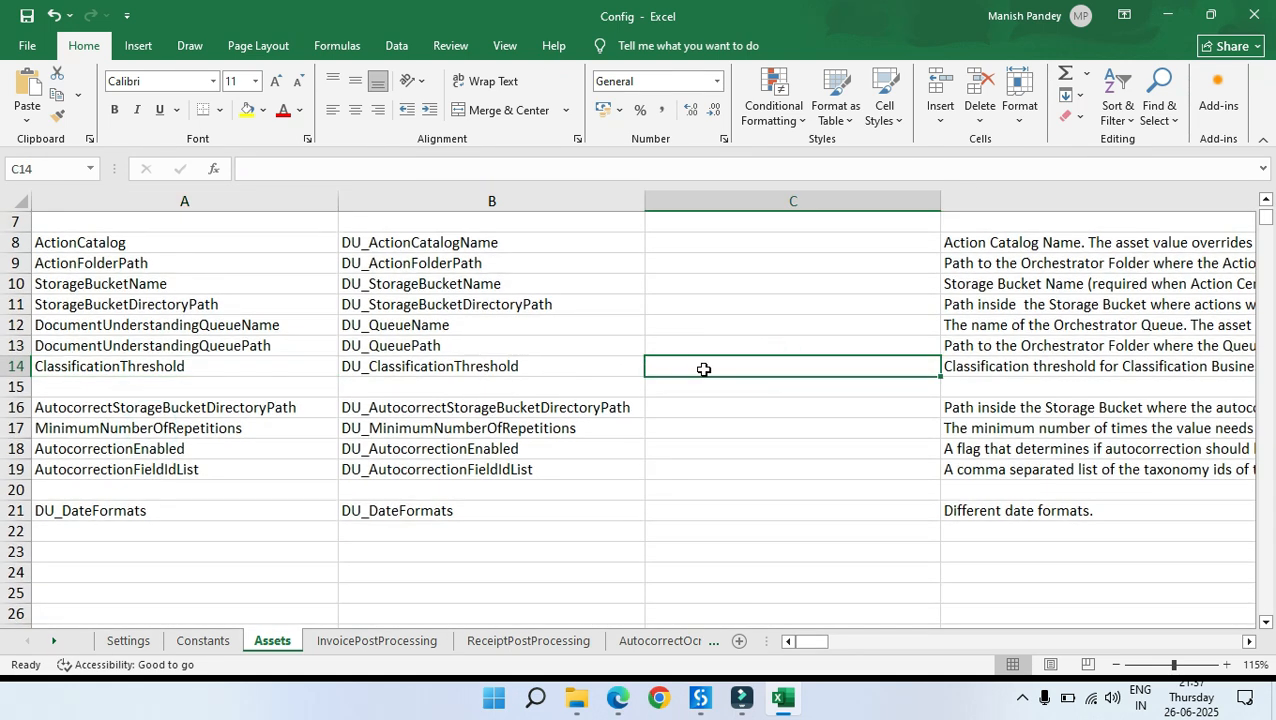
{"action": "left_click", "coordinate": [33, 370]}
{"action": "right_click", "coordinate": [33, 370]}
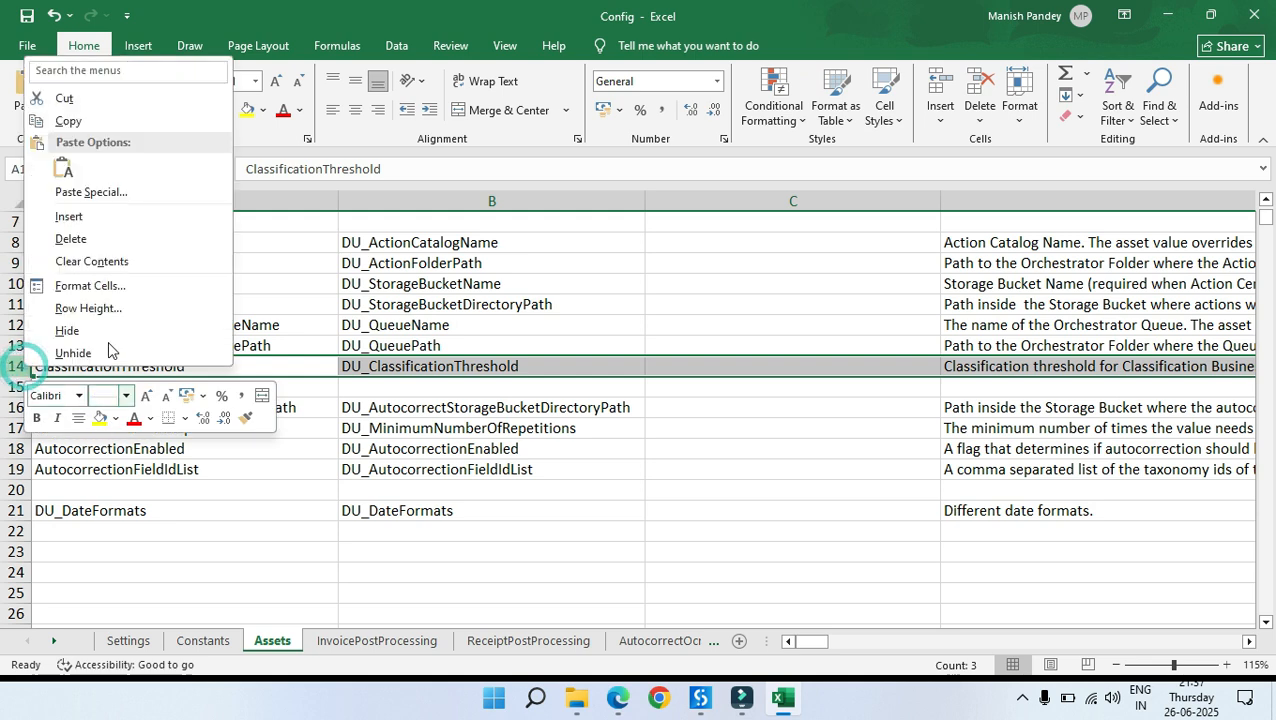
{"action": "left_click", "coordinate": [102, 243]}
{"action": "left_click", "coordinate": [638, 490]}
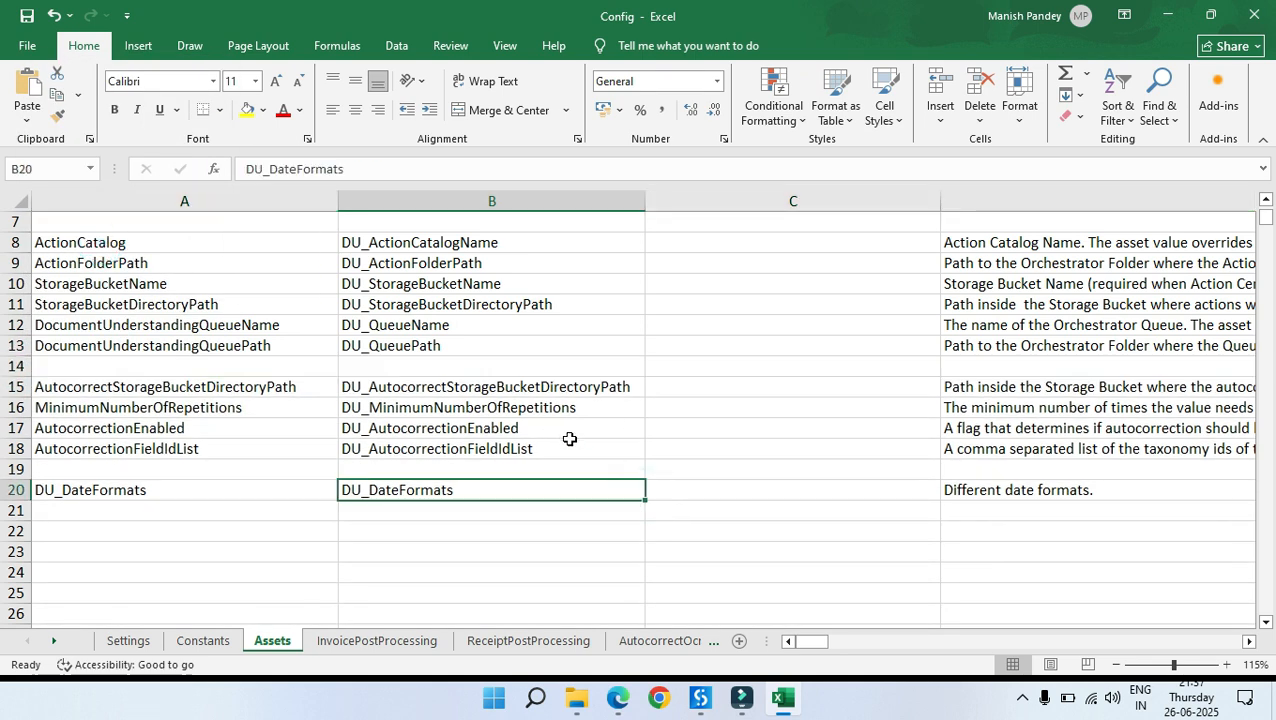
Step: Delete the four autocorrection rows, AutocorrectStorageBucketDirectoryPath through AutocorrectionFieldIdList, from the Assets sheet
{"action": "scroll", "coordinate": [400, 460], "scroll_direction": "down", "scroll_amount": 1}
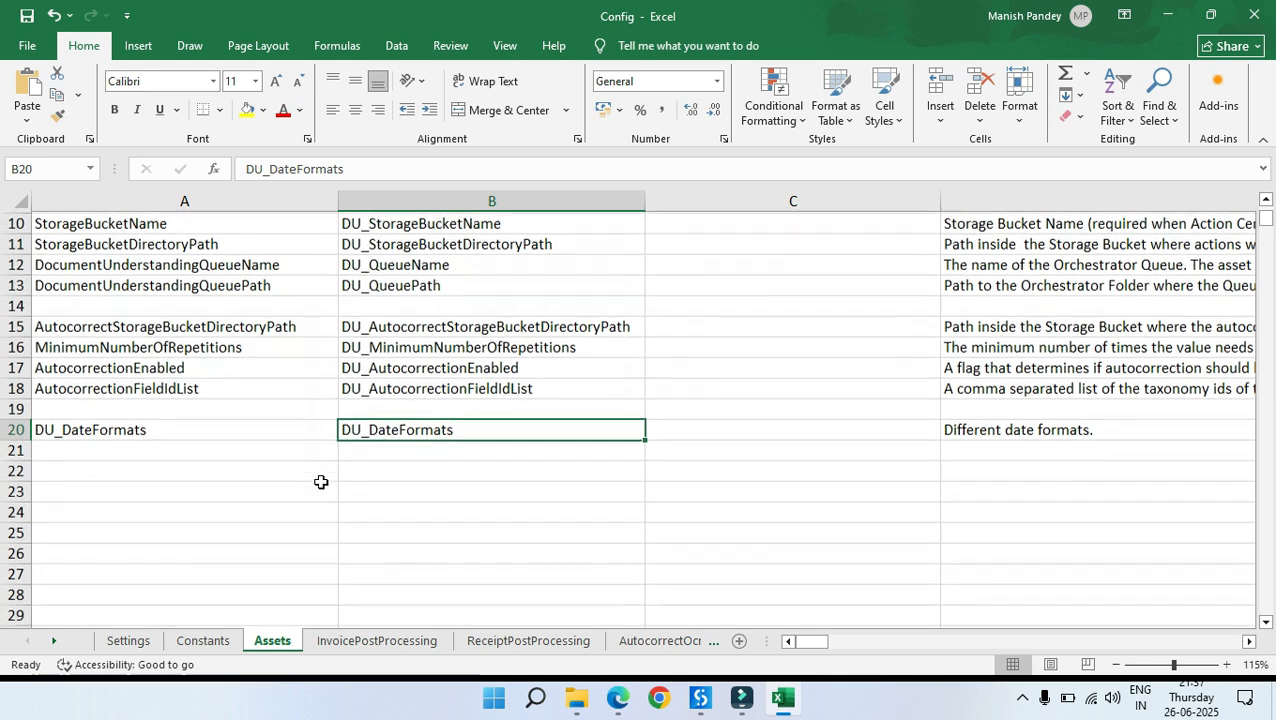
{"action": "left_click", "coordinate": [218, 478]}
{"action": "left_click", "coordinate": [130, 320]}
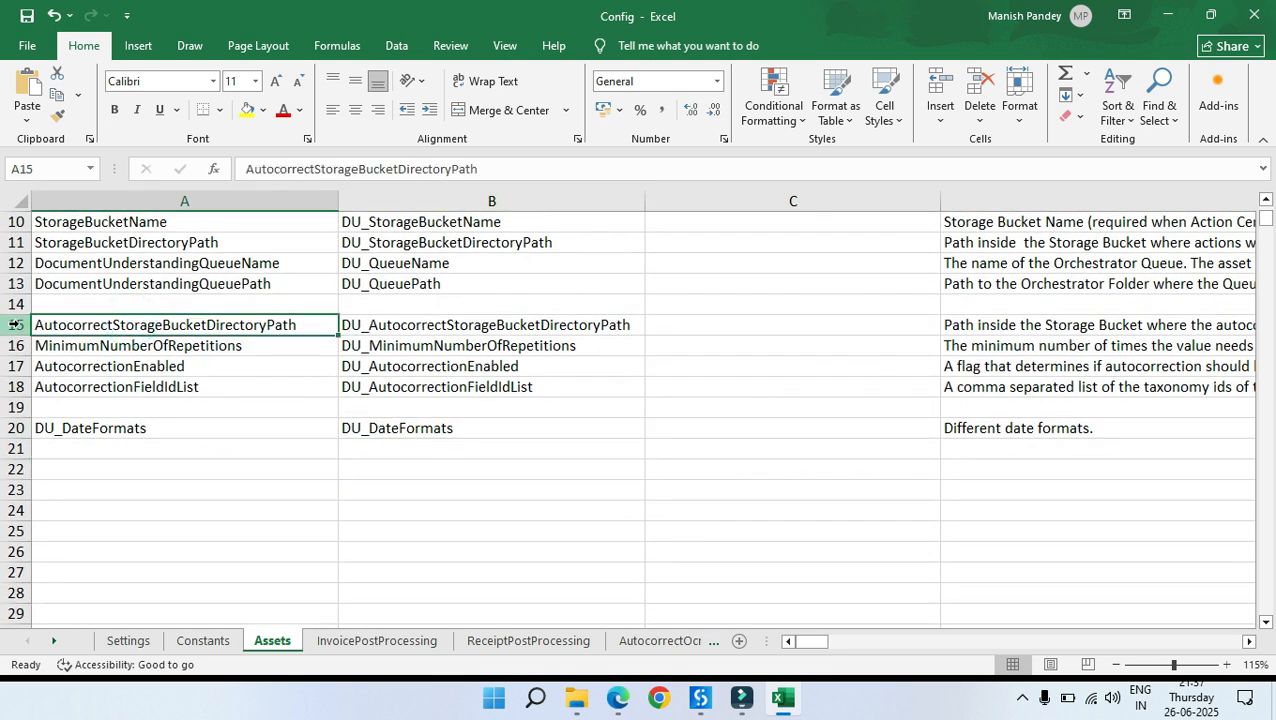
{"action": "left_click_drag", "start_coordinate": [15, 325], "coordinate": [4, 381]}
{"action": "key", "text": "ctrl+minus"}
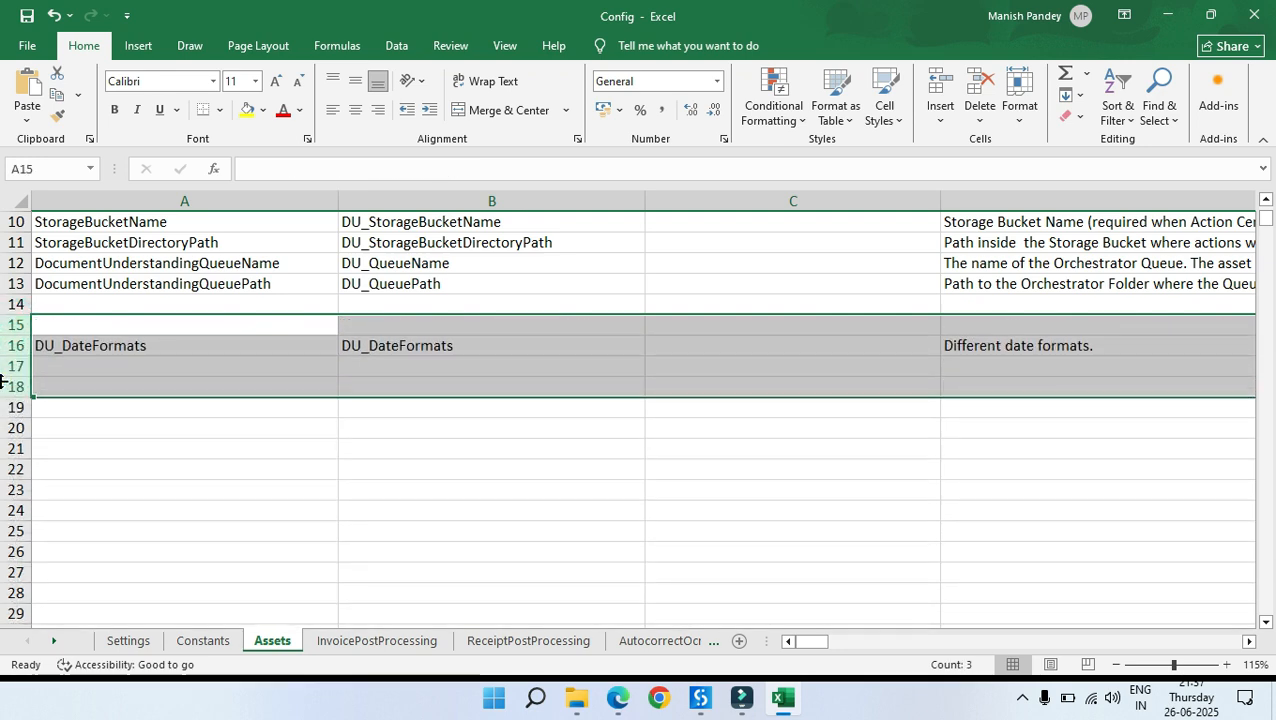
{"action": "left_click", "coordinate": [227, 416]}
Step: Check the DU_DateFormats asset against the date format list stored under the same name in the Settings sheet
{"action": "left_click", "coordinate": [441, 353]}
{"action": "key", "text": "shift+space"}
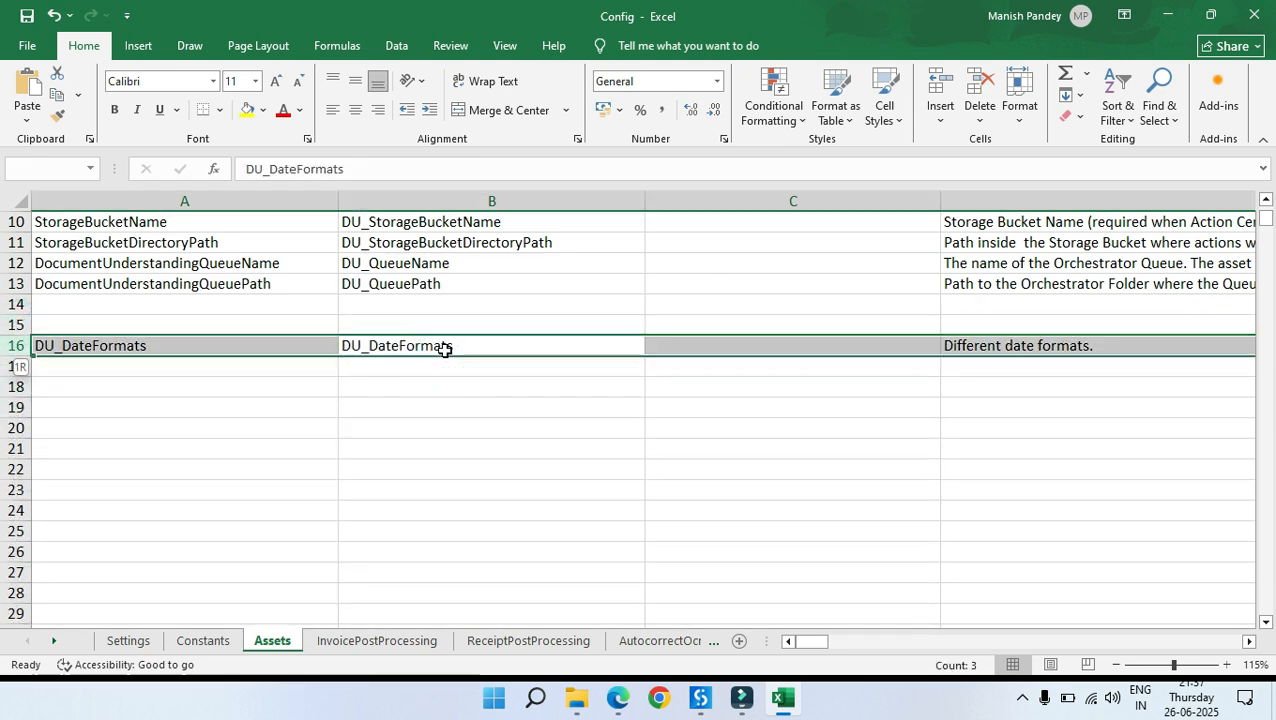
{"action": "left_click", "coordinate": [600, 407]}
{"action": "left_click", "coordinate": [738, 345]}
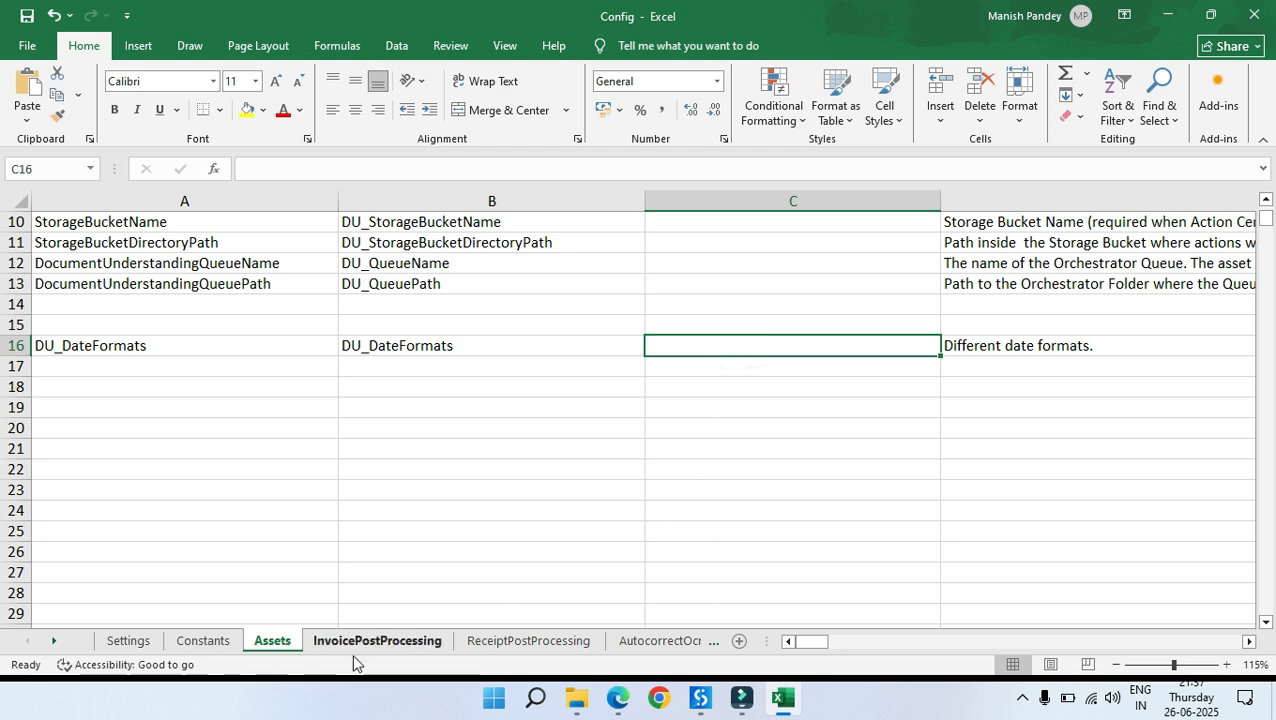
{"action": "left_click", "coordinate": [128, 641]}
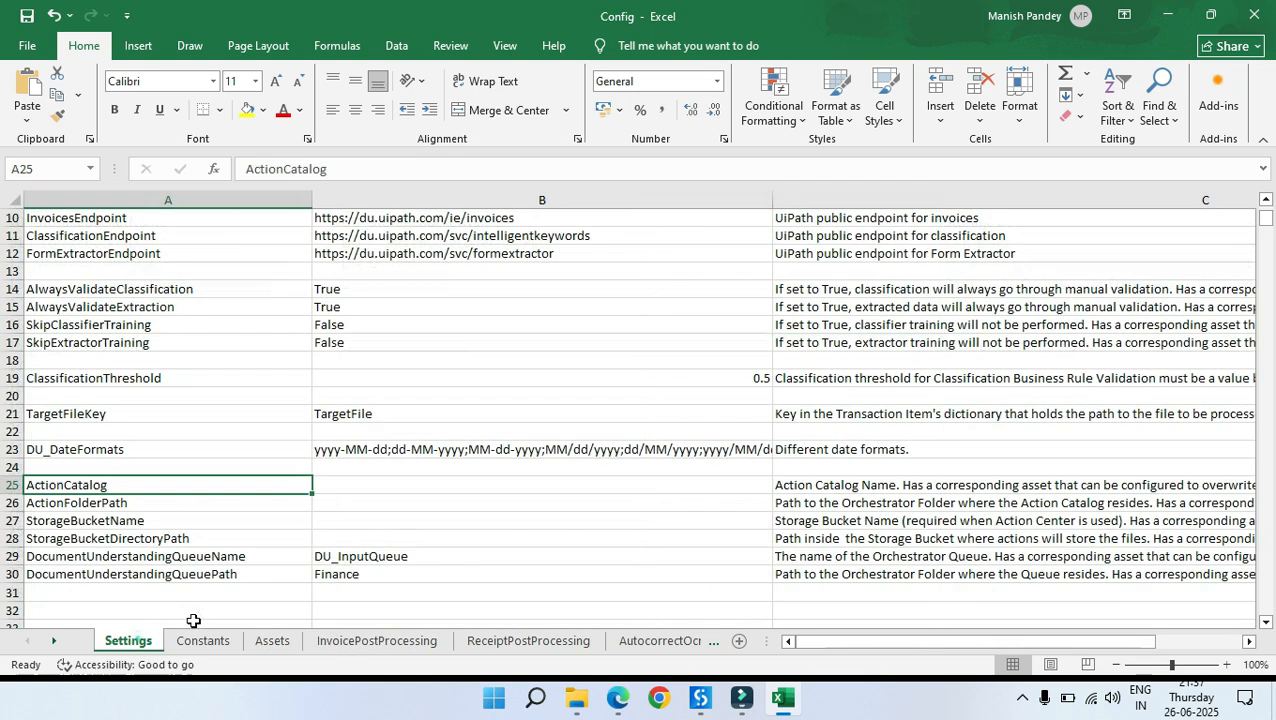
{"action": "left_click", "coordinate": [469, 455]}
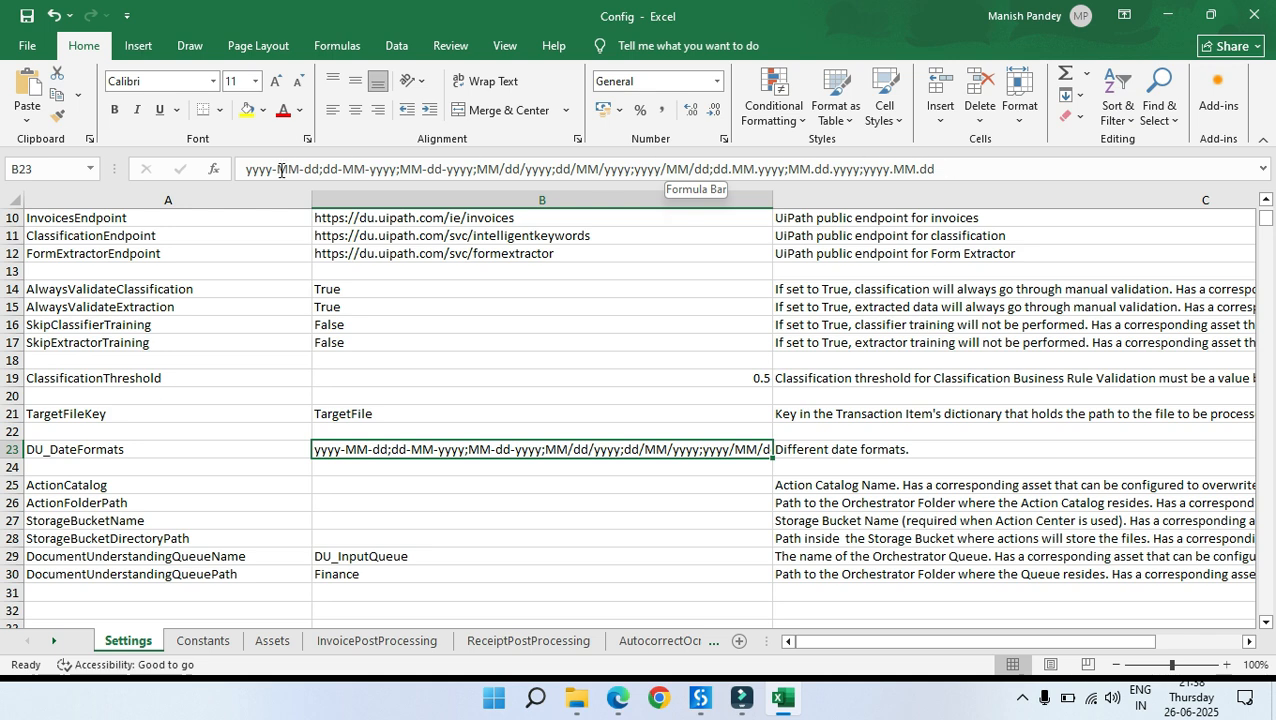
Step: Clear the DU_DateFormats row from the Assets sheet
{"action": "left_click", "coordinate": [272, 640]}
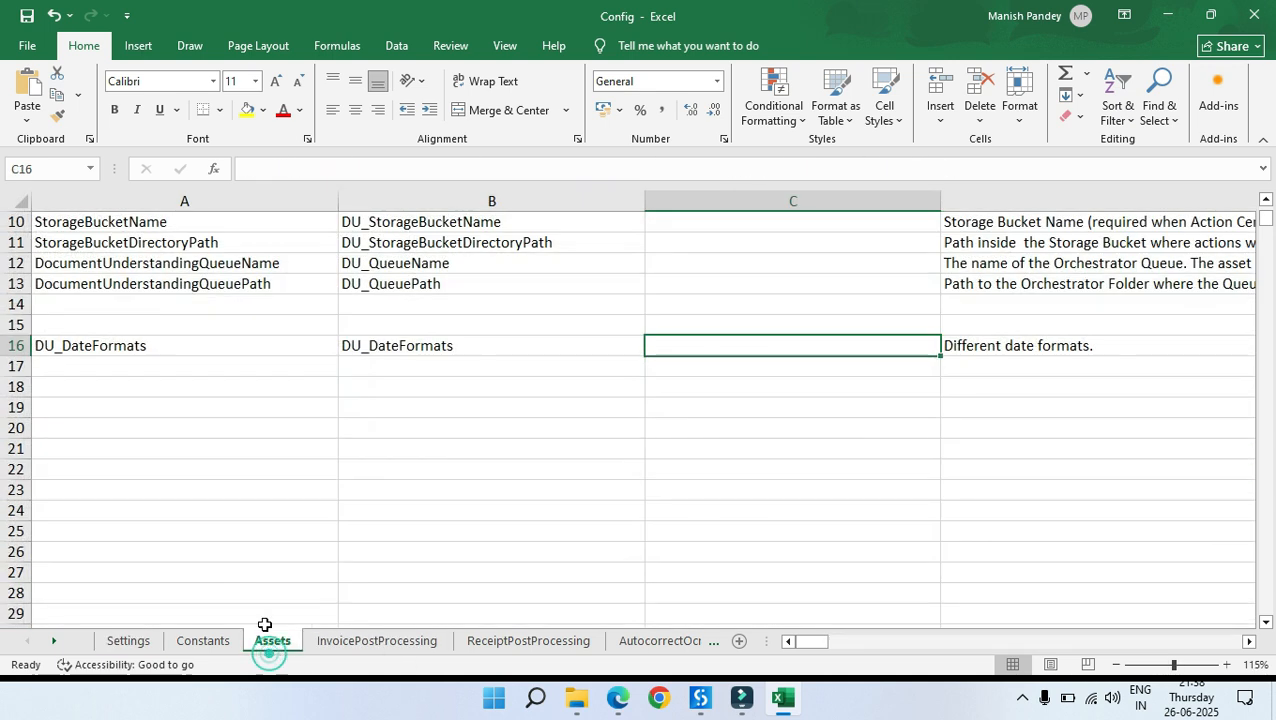
{"action": "left_click", "coordinate": [403, 345]}
{"action": "key", "text": "shift+space"}
{"action": "left_click_drag", "start_coordinate": [140, 304], "coordinate": [141, 371]}
{"action": "key", "text": "shift+space"}
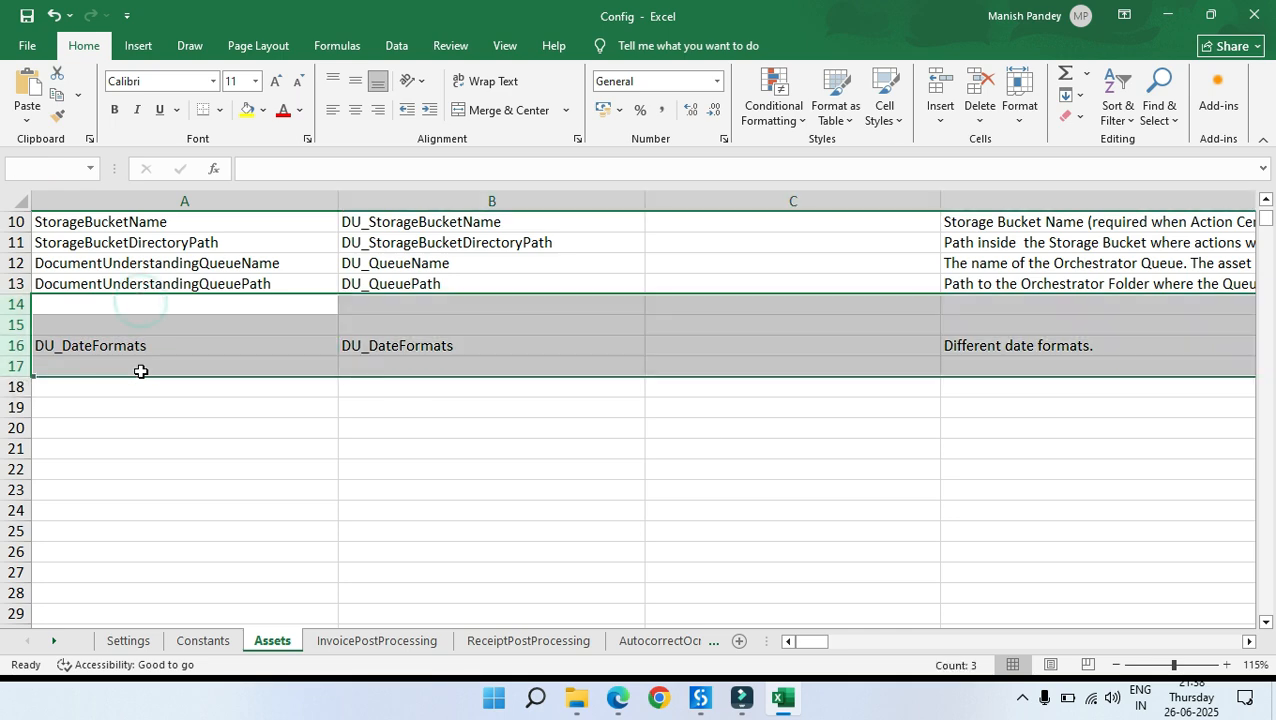
{"action": "key", "text": "Delete"}
{"action": "scroll", "coordinate": [212, 455], "scroll_direction": "up", "scroll_amount": 3}
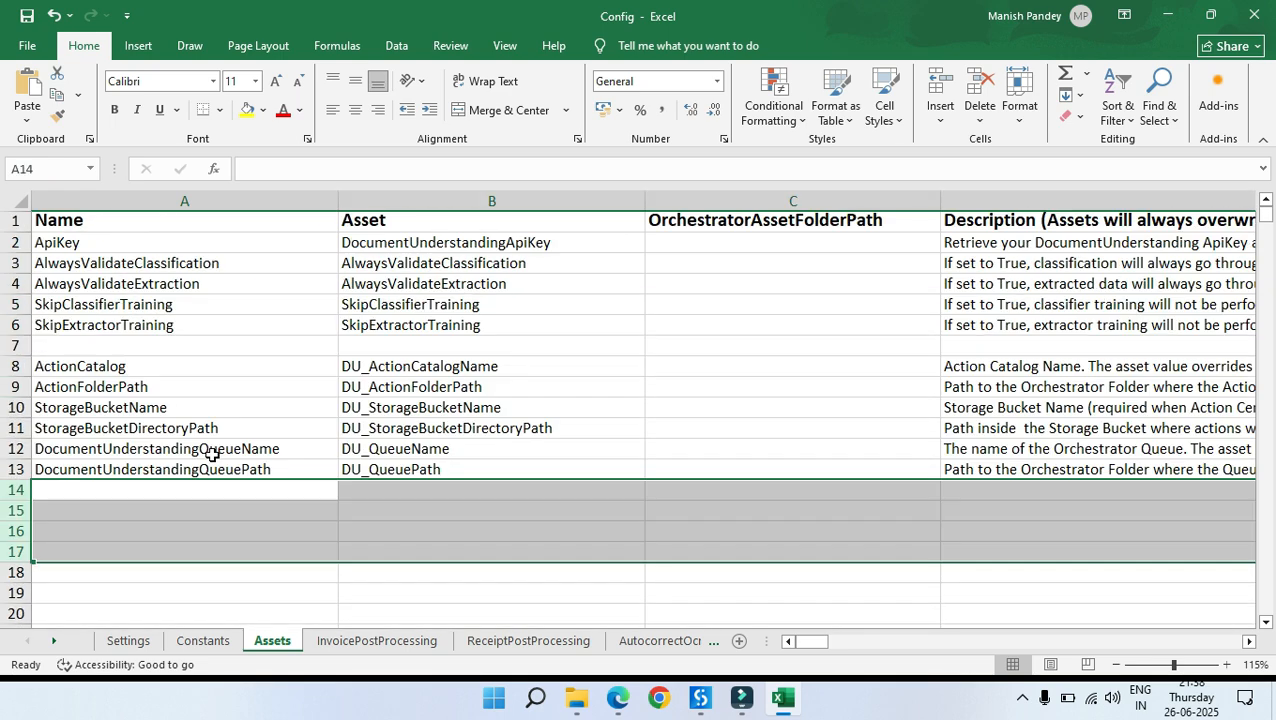
Step: Delete the blank row between SkipExtractorTraining and ActionCatalog in the Assets sheet, and review the remaining asset names
{"action": "left_click", "coordinate": [427, 345]}
{"action": "key", "text": "shift+space"}
{"action": "key", "text": "ctrl+minus"}
{"action": "left_click", "coordinate": [384, 462]}
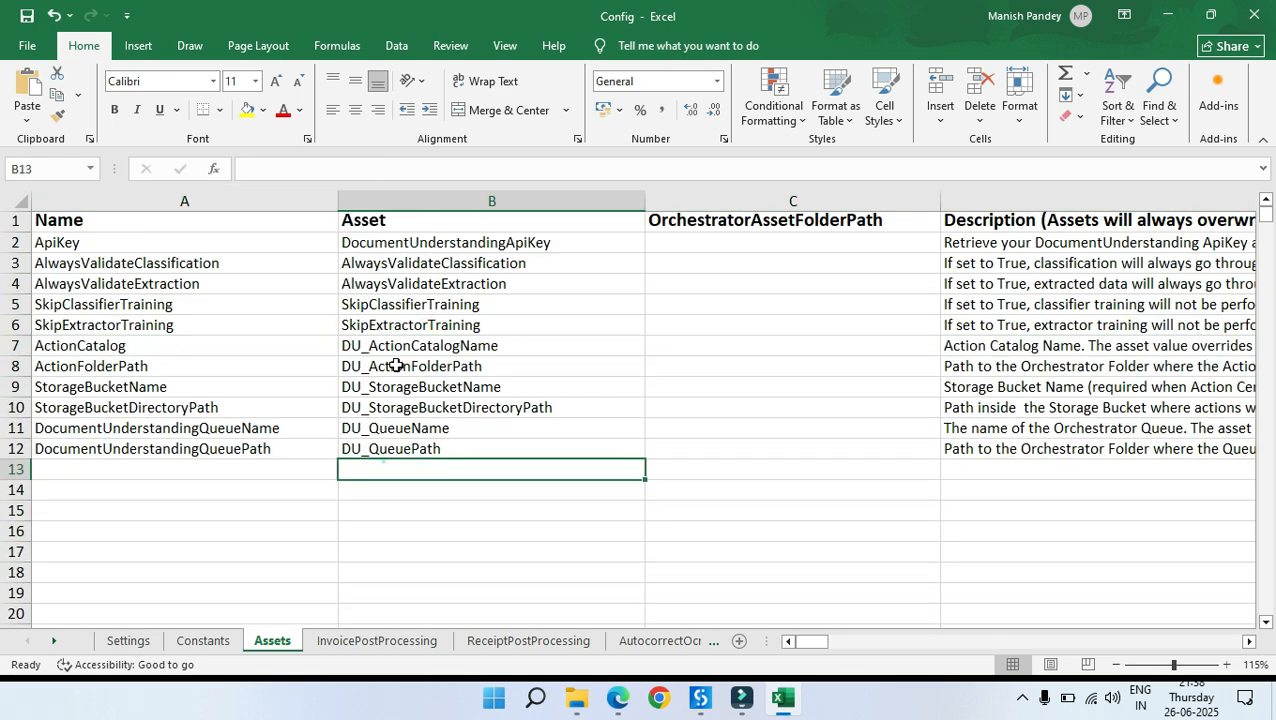
{"action": "left_click_drag", "start_coordinate": [416, 242], "coordinate": [420, 450]}
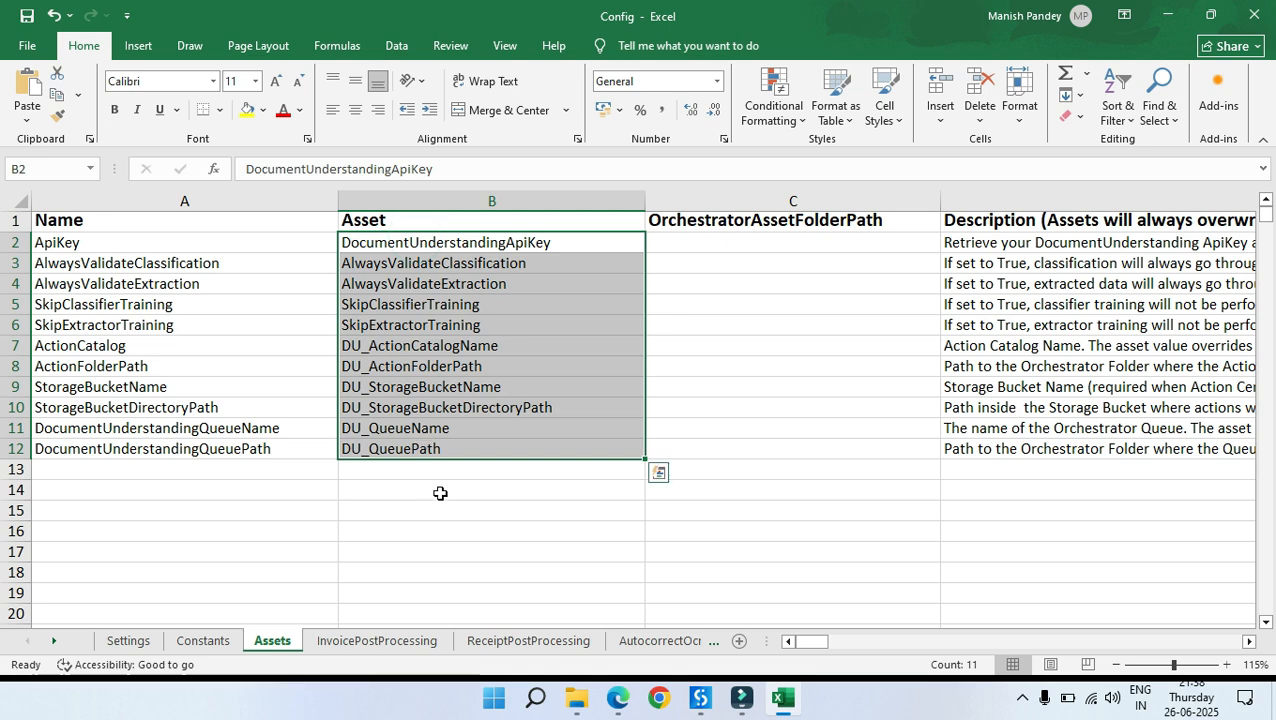
{"action": "left_click", "coordinate": [441, 506]}
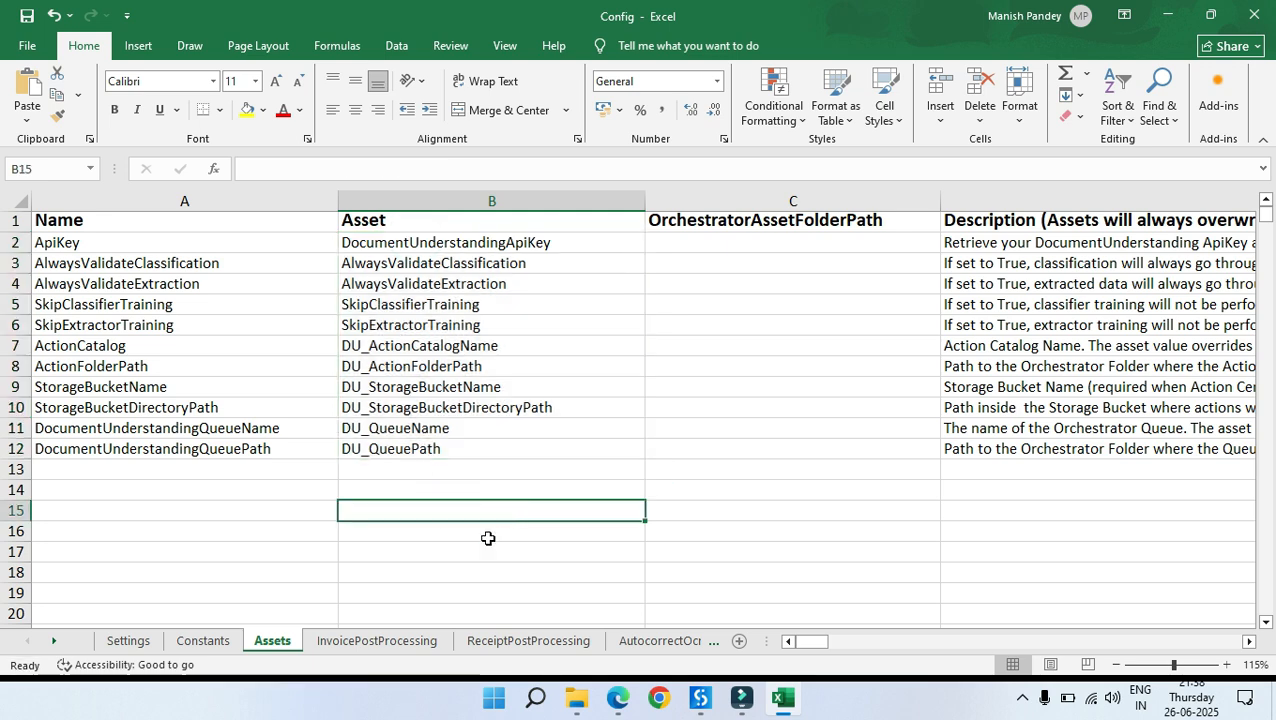
Step: Delete the ReceiptPostProcessing and AutocorrectOcrMistakes sheets from the Config workbook
{"action": "left_click", "coordinate": [385, 641]}
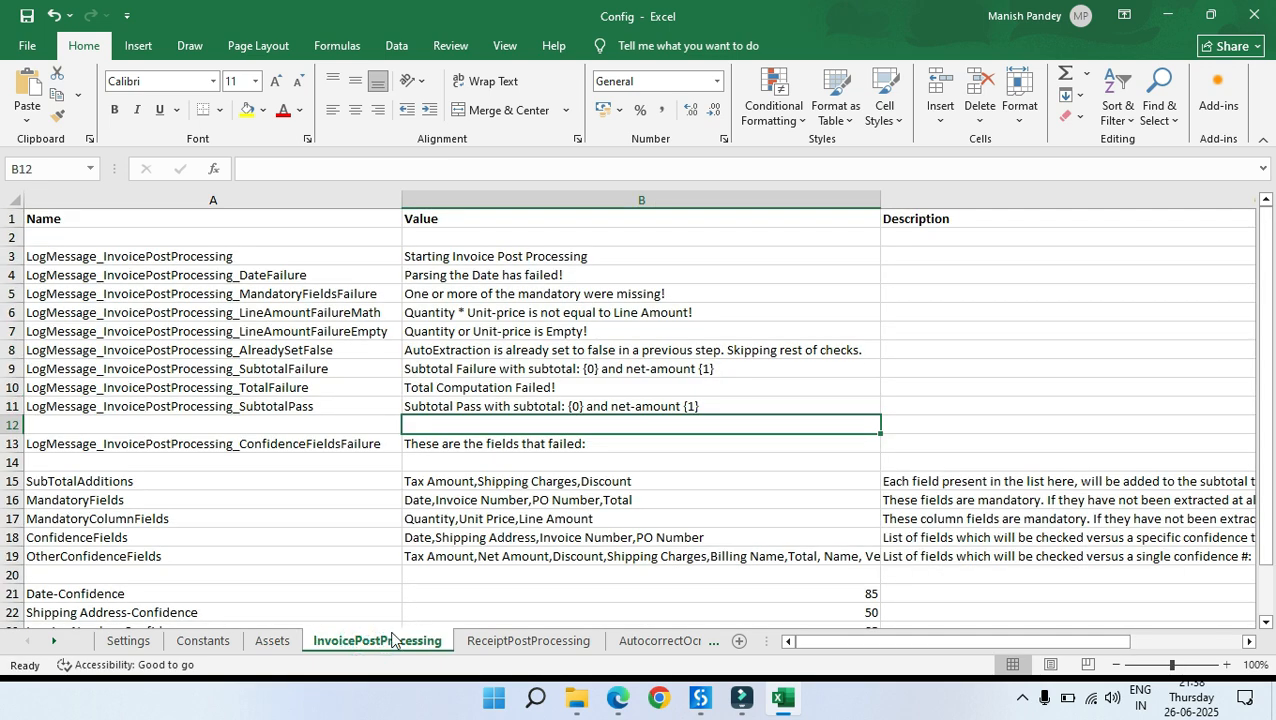
{"action": "left_click", "coordinate": [524, 645]}
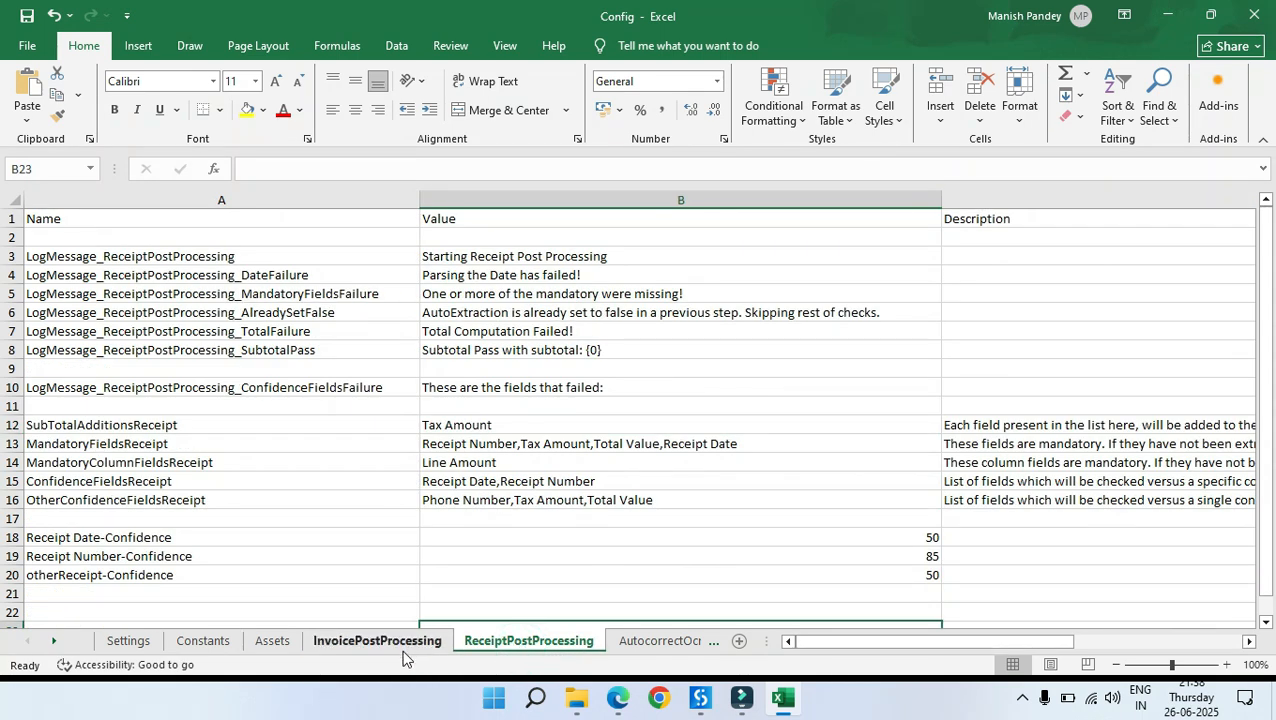
{"action": "right_click", "coordinate": [505, 634]}
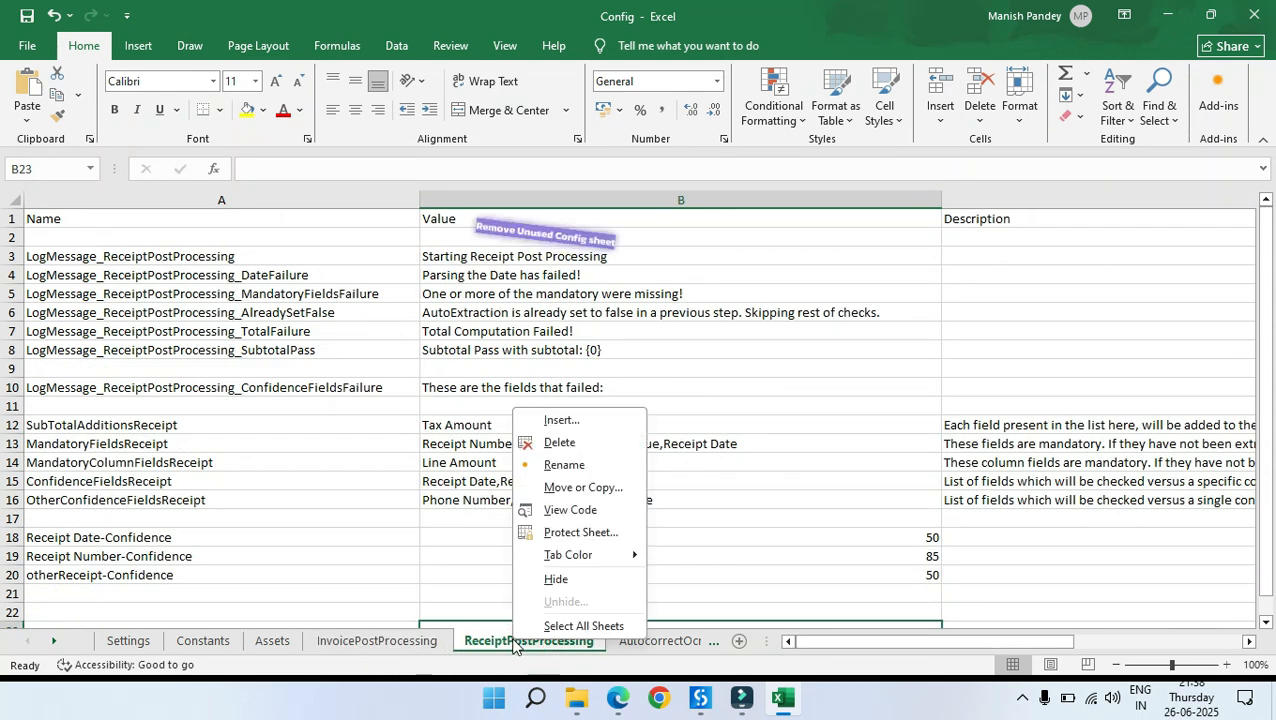
{"action": "left_click", "coordinate": [576, 440]}
{"action": "left_click", "coordinate": [610, 396]}
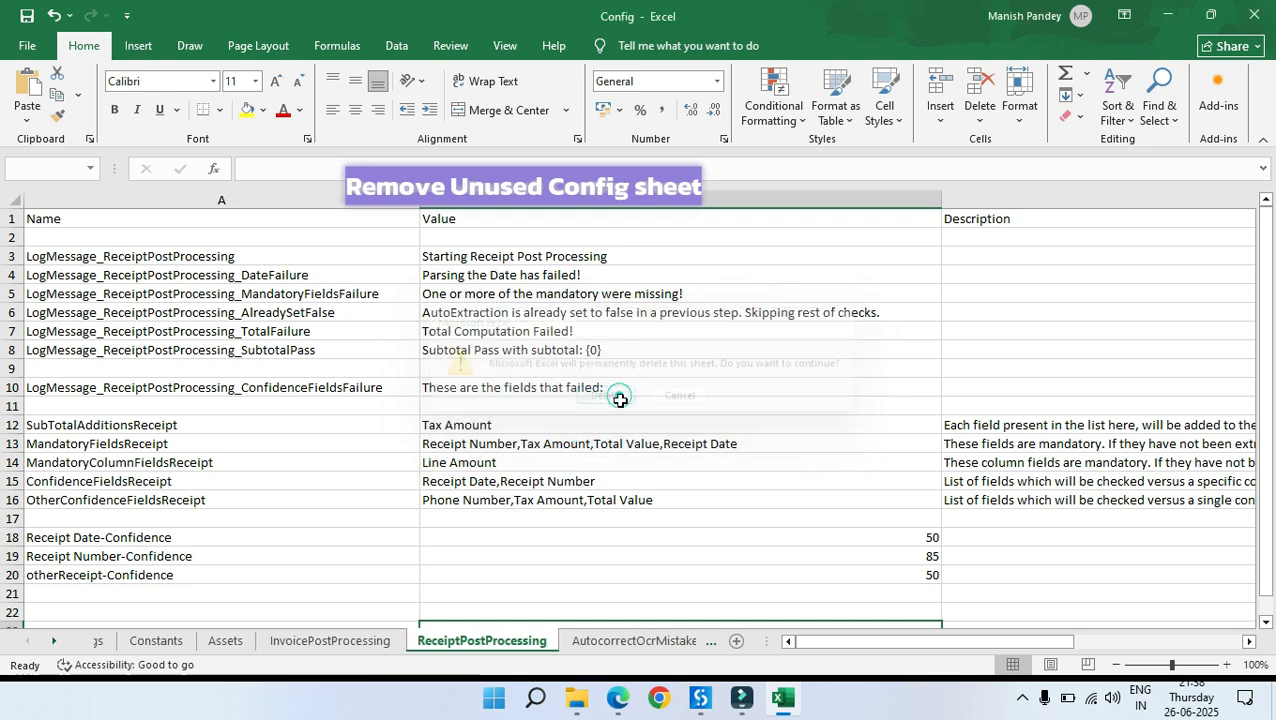
{"action": "left_click", "coordinate": [366, 481]}
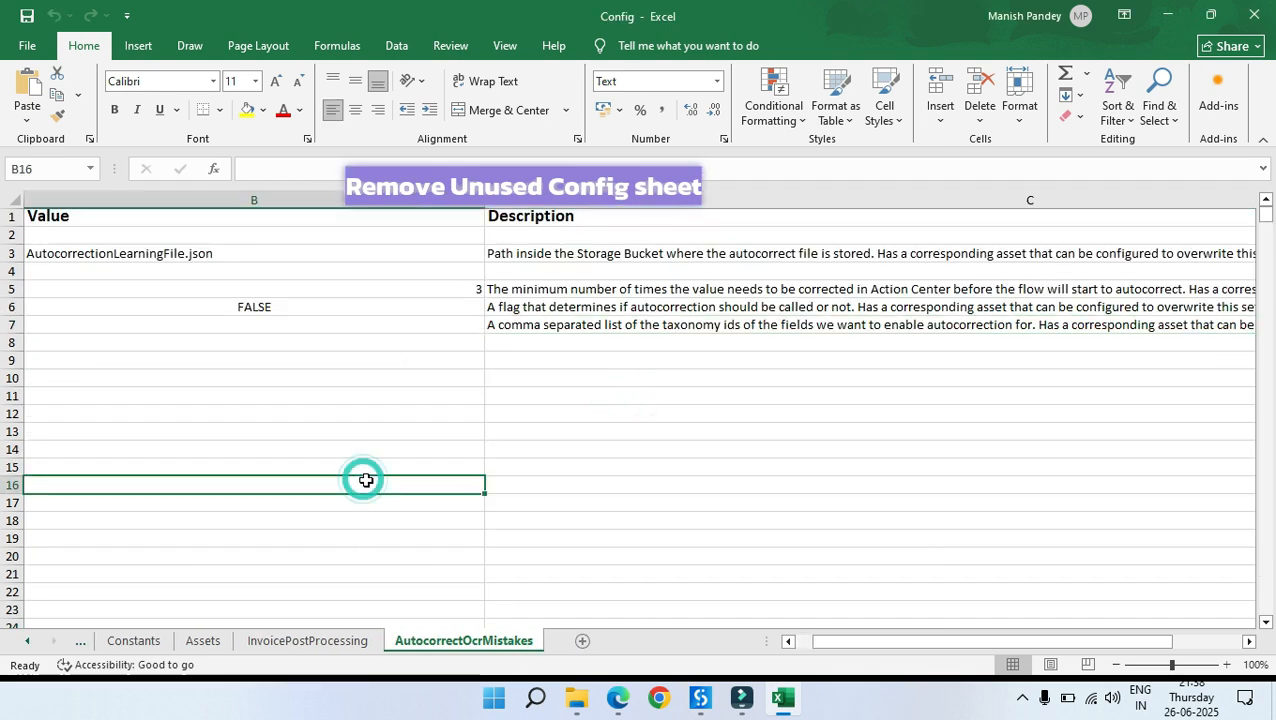
{"action": "right_click", "coordinate": [470, 648]}
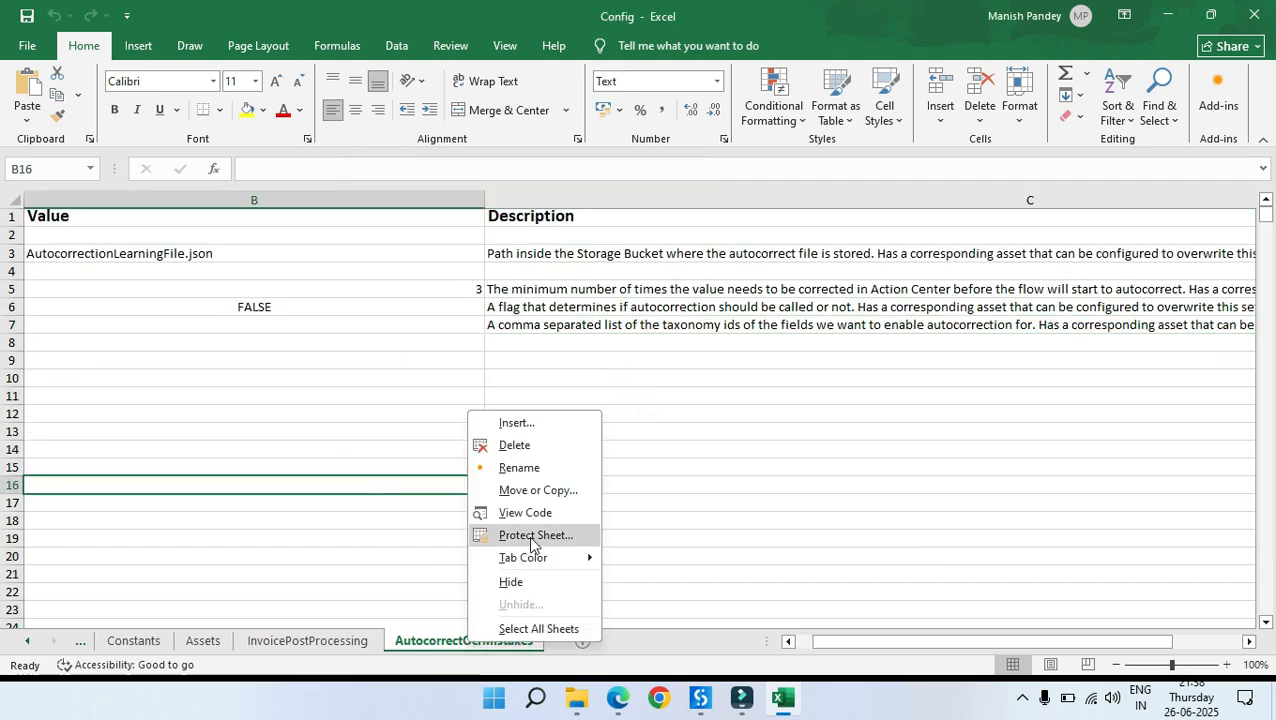
{"action": "left_click", "coordinate": [510, 445]}
{"action": "left_click", "coordinate": [607, 399]}
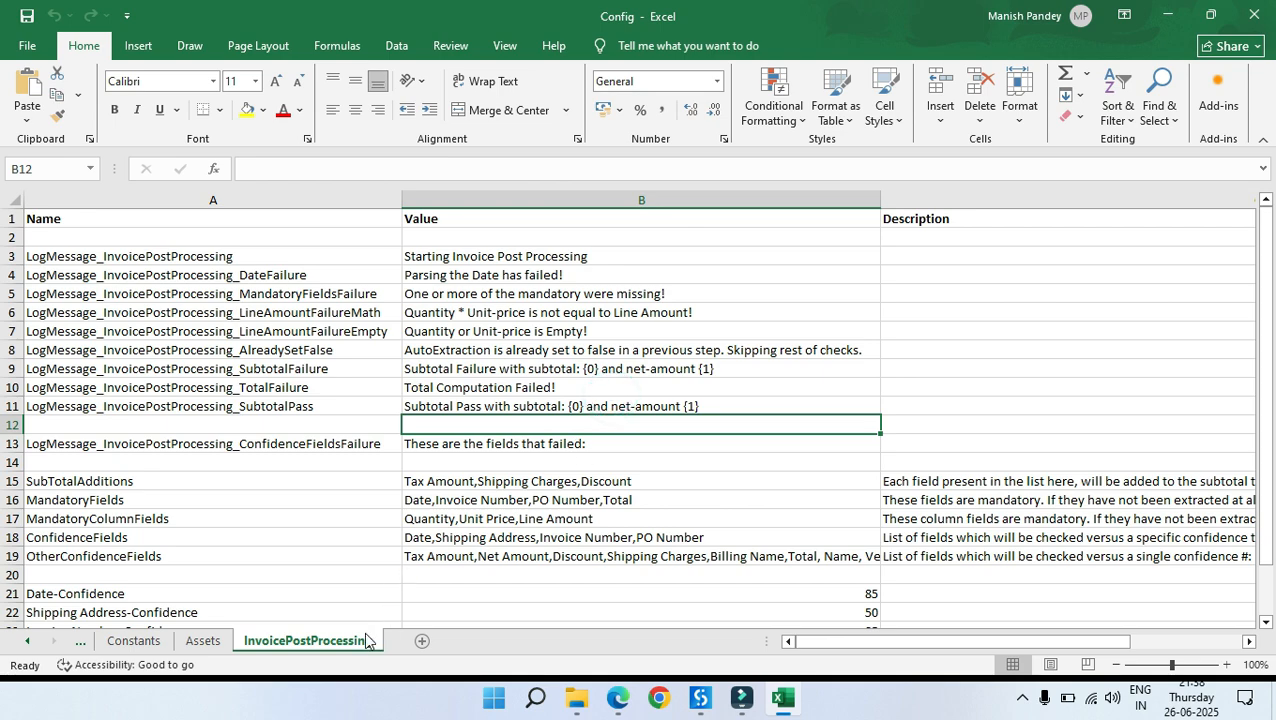
Step: Examine the confidence thresholds and the SubTotalAdditions, MandatoryFields and MandatoryColumnFields lists in the InvoicePostProcessing sheet
{"action": "scroll", "coordinate": [267, 541], "scroll_direction": "down", "scroll_amount": 3}
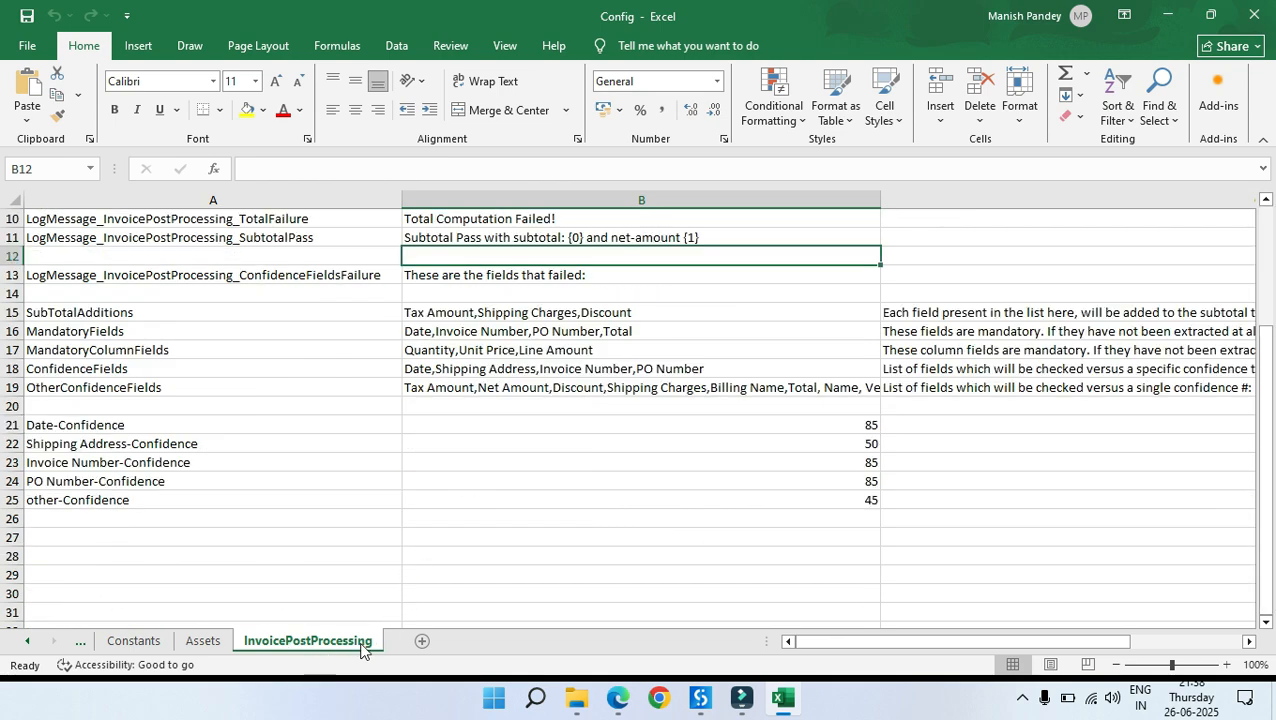
{"action": "scroll", "coordinate": [450, 475], "scroll_direction": "up", "scroll_amount": 1}
{"action": "scroll", "coordinate": [501, 470], "scroll_direction": "down", "scroll_amount": 1}
{"action": "left_click", "coordinate": [569, 500]}
{"action": "scroll", "coordinate": [454, 372], "scroll_direction": "up", "scroll_amount": 2}
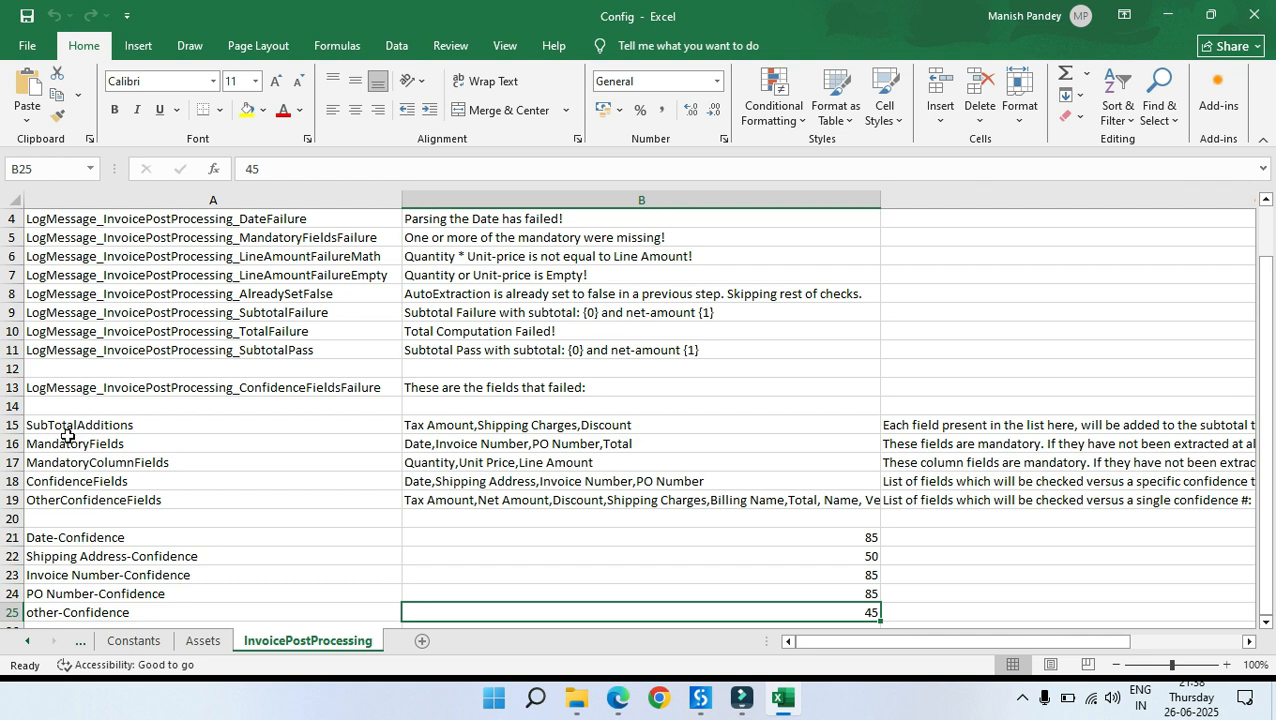
{"action": "left_click", "coordinate": [534, 424]}
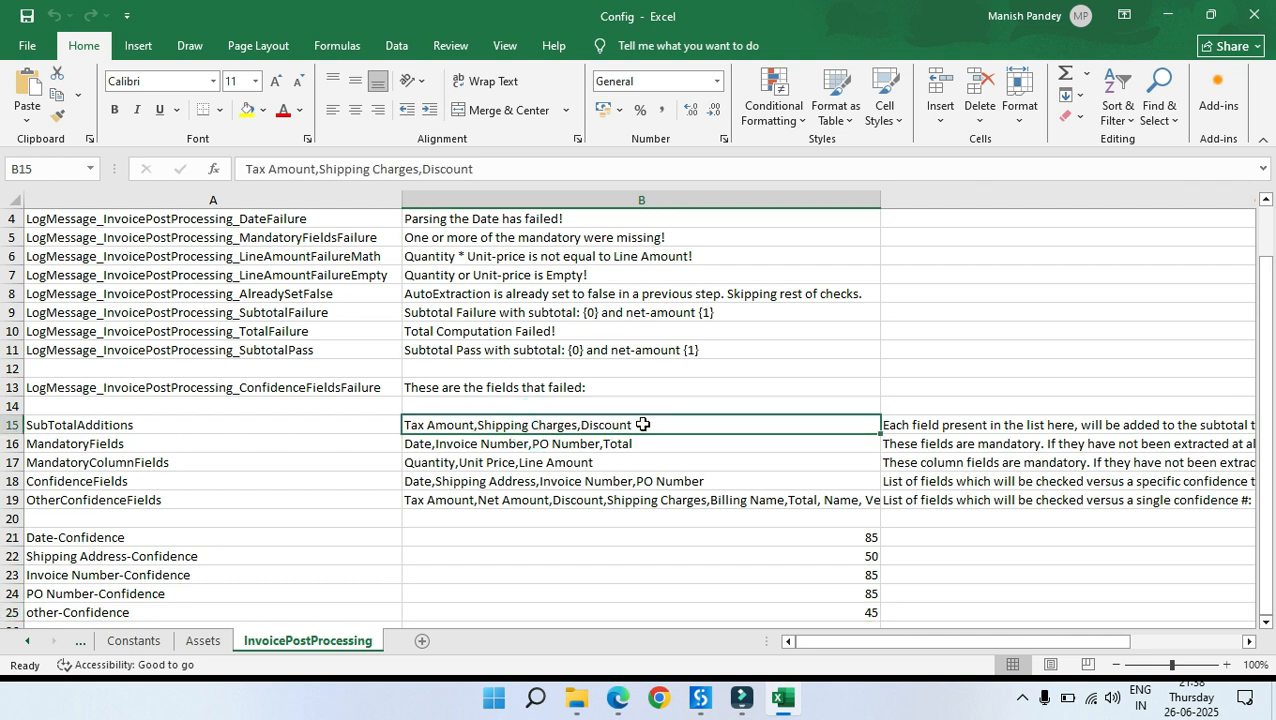
{"action": "left_click", "coordinate": [572, 442]}
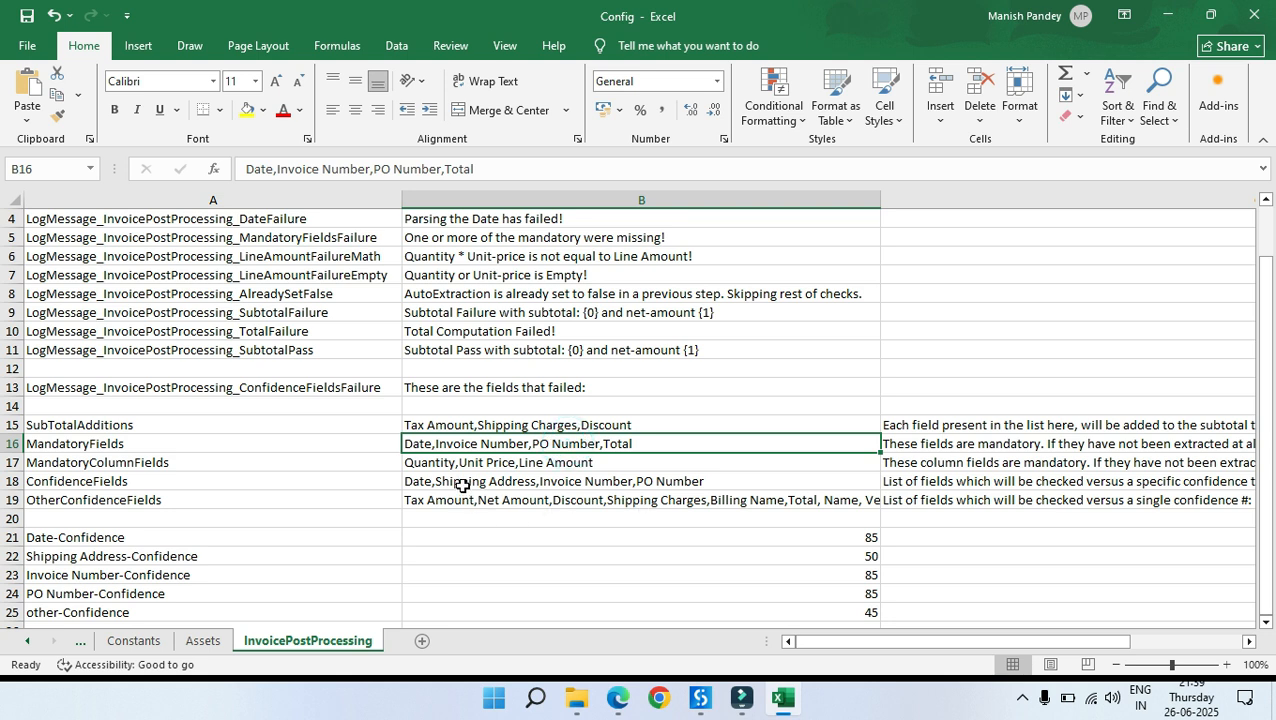
{"action": "left_click", "coordinate": [546, 463]}
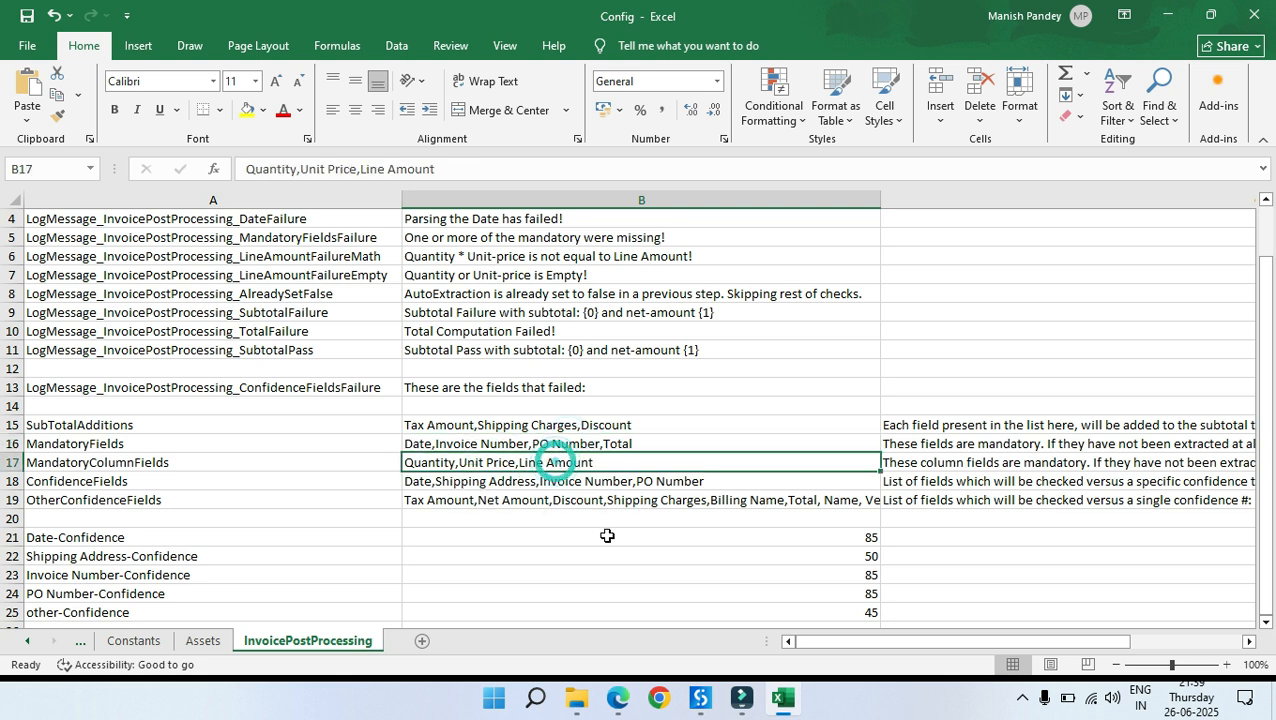
Step: Remove Shipping Address from the ConfidenceFields value, leaving Date,Invoice Number,PO Number
{"action": "left_click", "coordinate": [516, 484]}
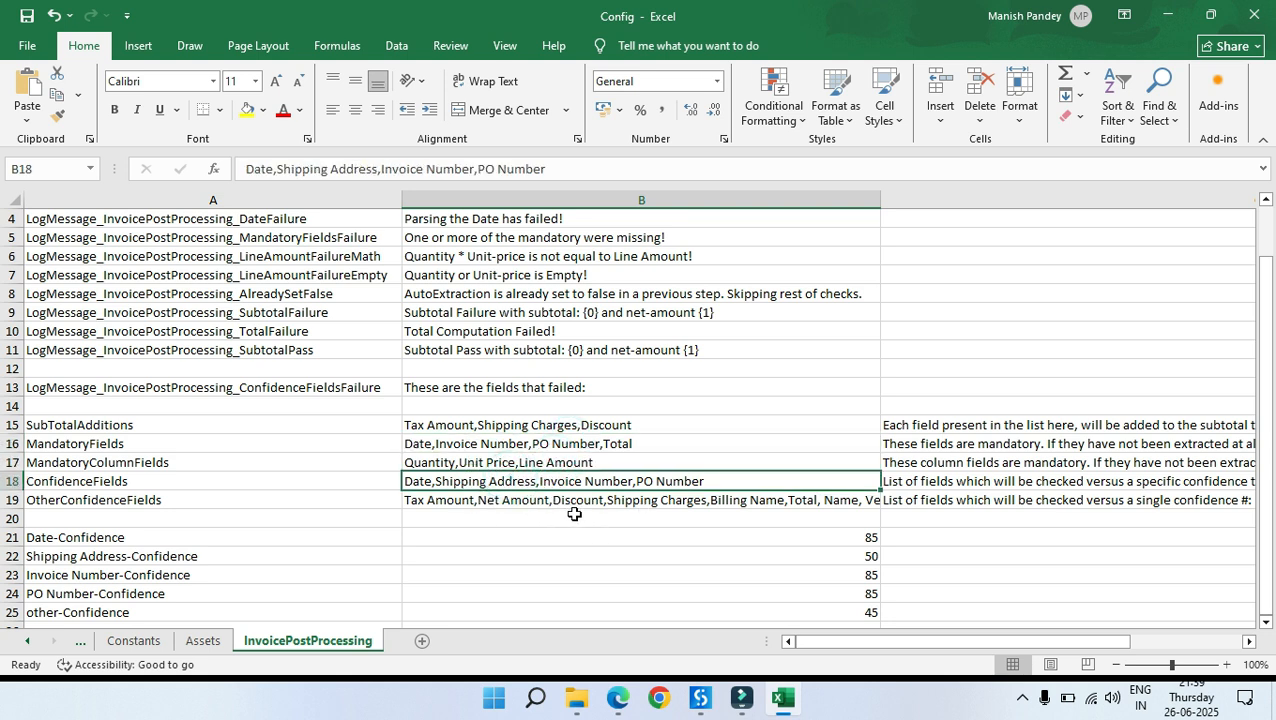
{"action": "double_click", "coordinate": [470, 481]}
{"action": "left_click_drag", "start_coordinate": [536, 481], "coordinate": [434, 485]}
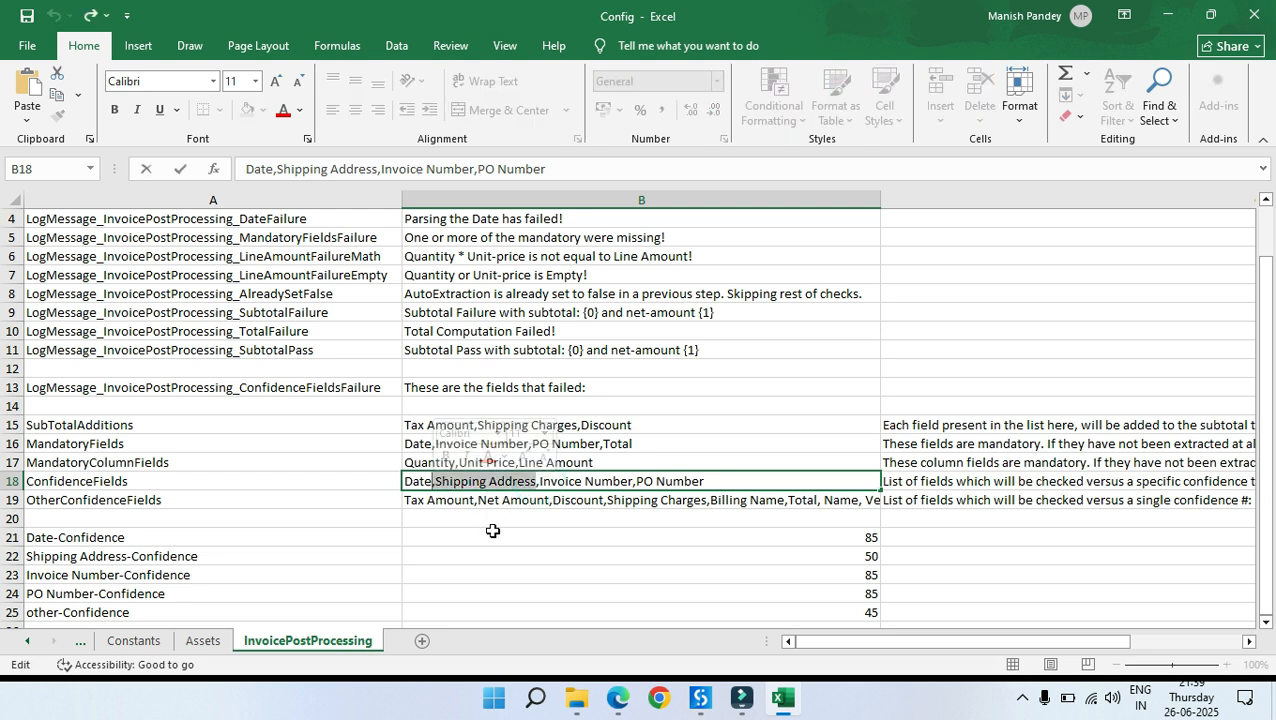
{"action": "key", "text": "BackSpace"}
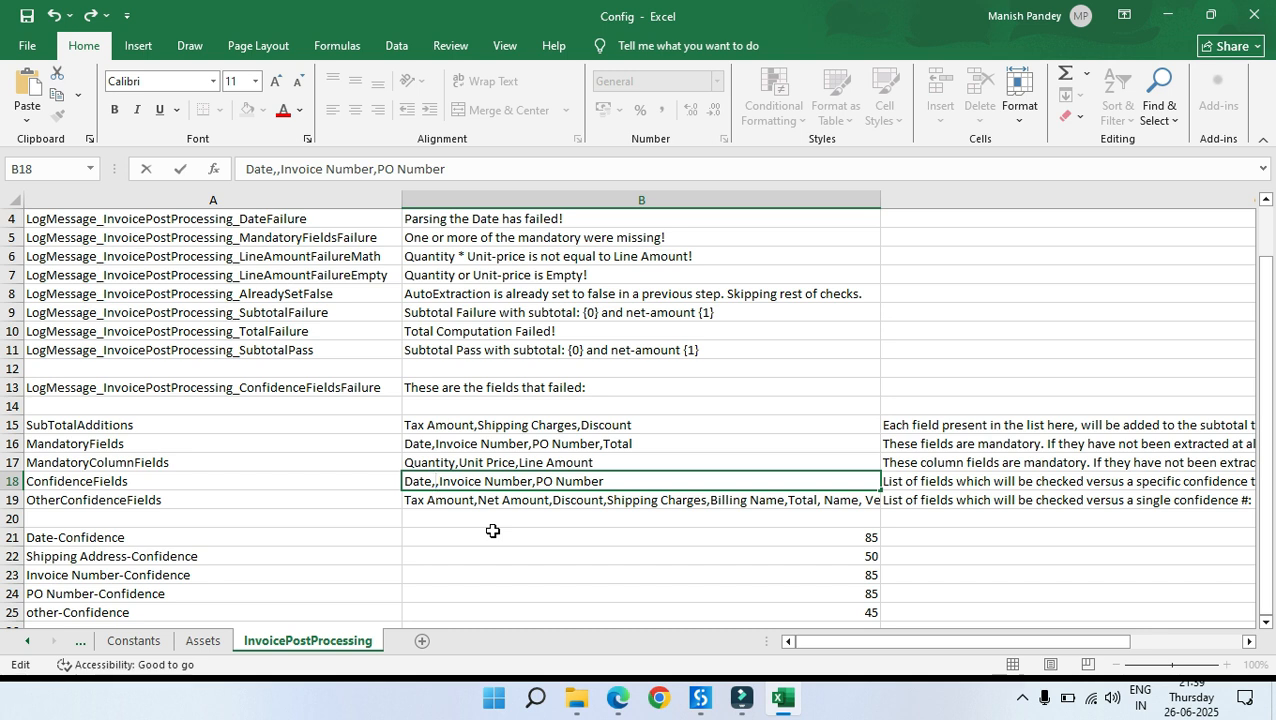
{"action": "key", "text": "BackSpace"}
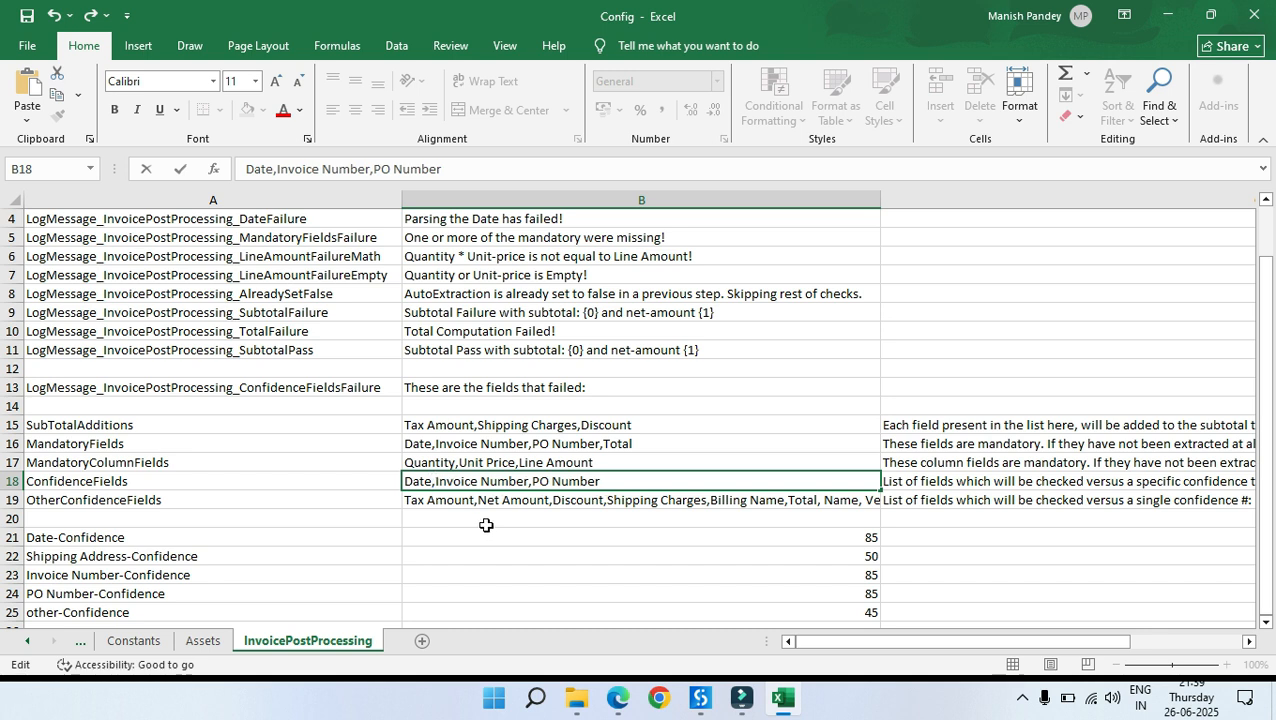
{"action": "left_click", "coordinate": [652, 427]}
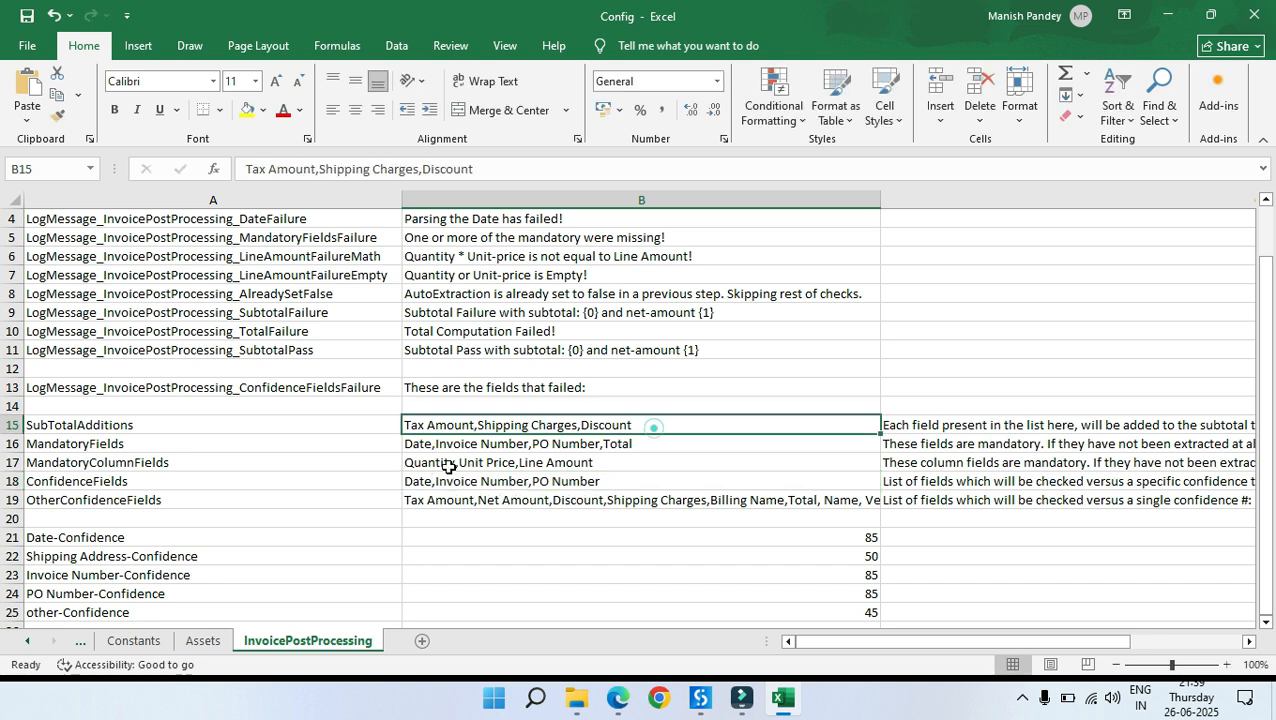
Step: Remove Shipping Charges and its comma from the OtherConfidenceFields value in the InvoicePostProcessing sheet
{"action": "left_click", "coordinate": [409, 482]}
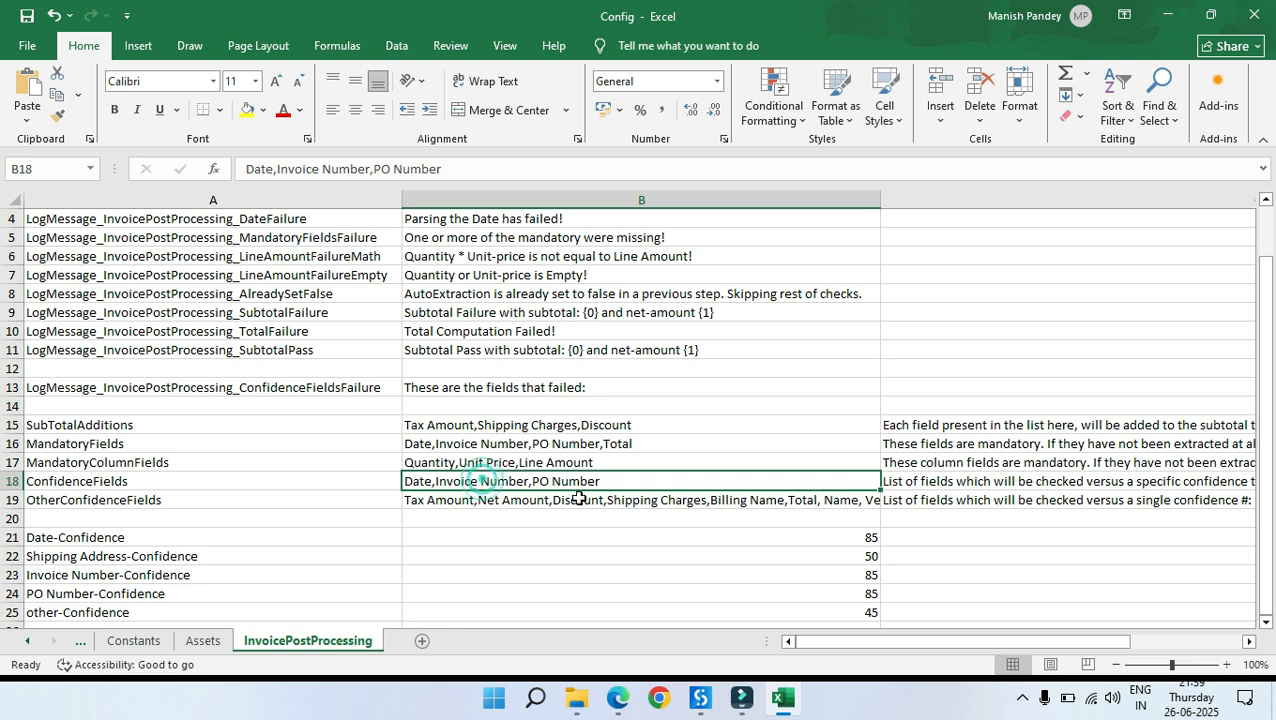
{"action": "left_click", "coordinate": [554, 572]}
{"action": "left_click", "coordinate": [596, 501]}
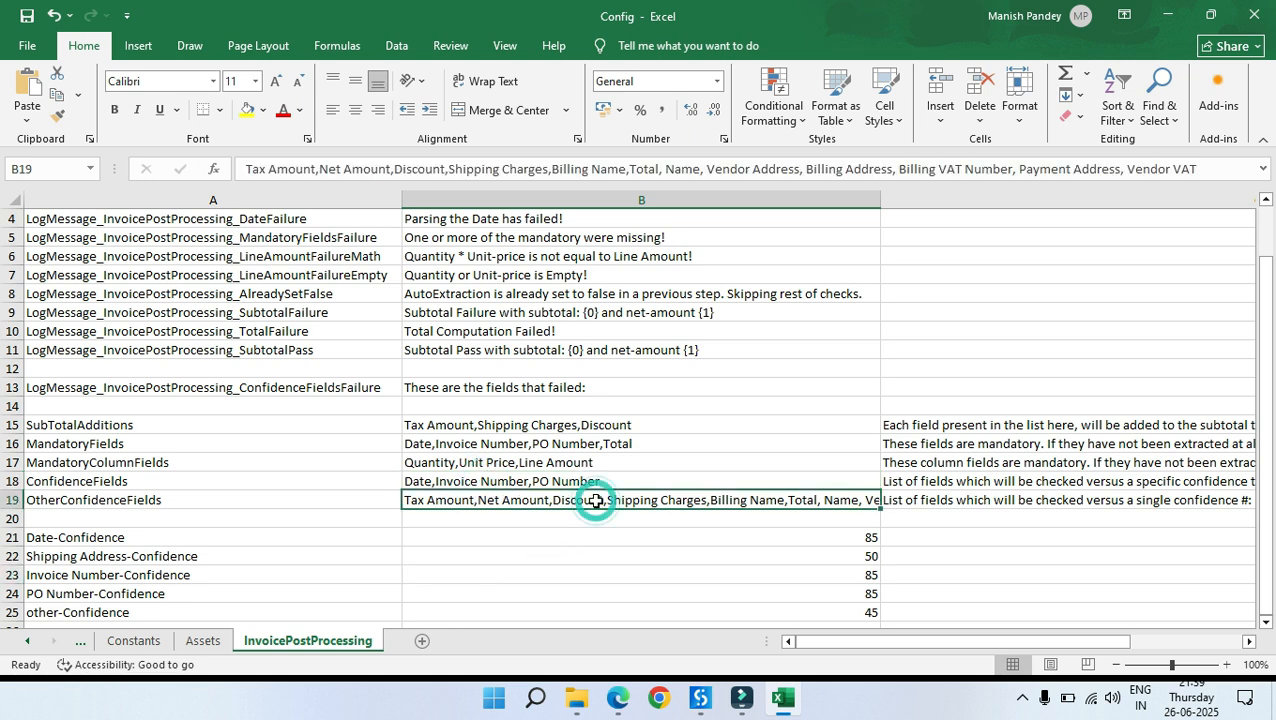
{"action": "double_click", "coordinate": [596, 501]}
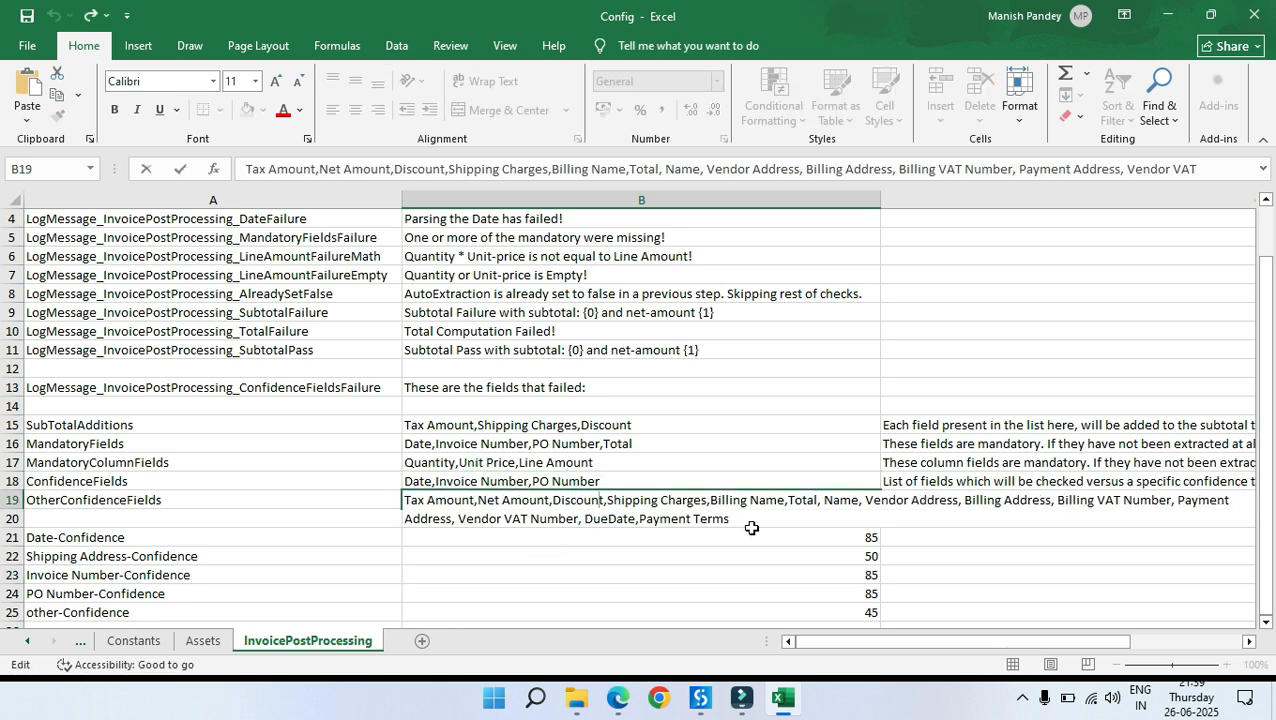
{"action": "left_click_drag", "start_coordinate": [767, 521], "coordinate": [404, 493]}
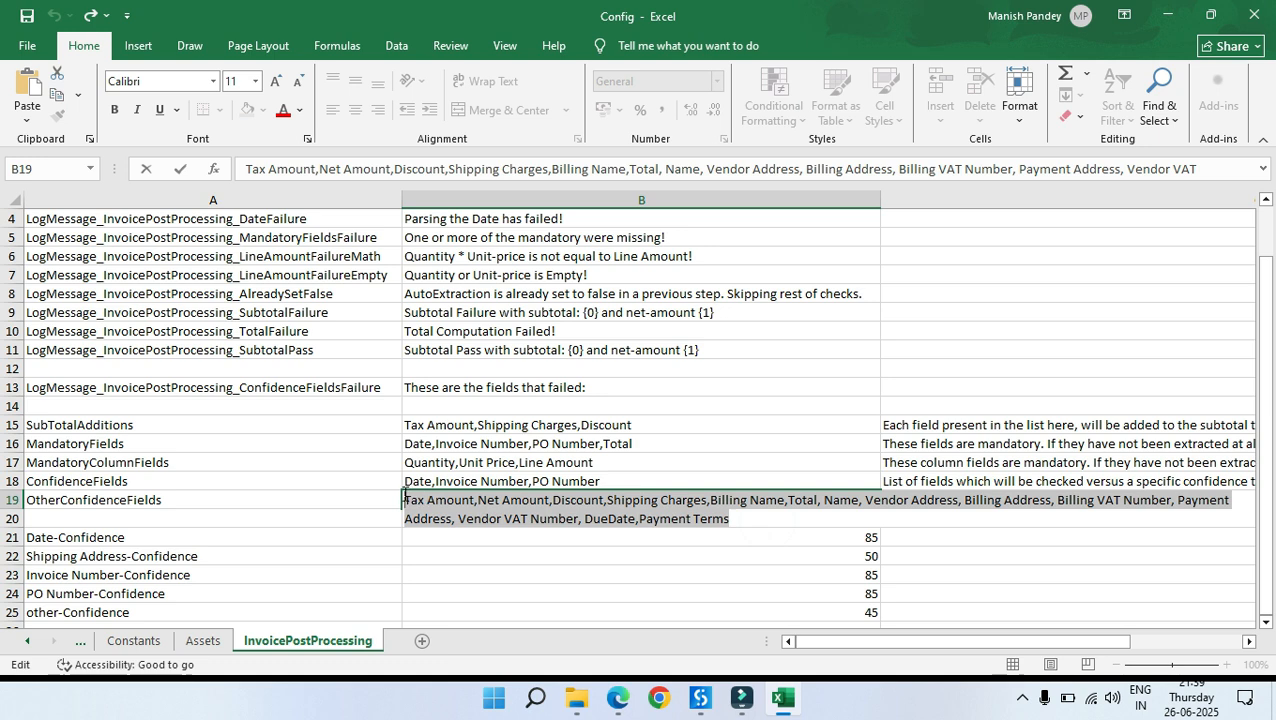
{"action": "left_click", "coordinate": [470, 503]}
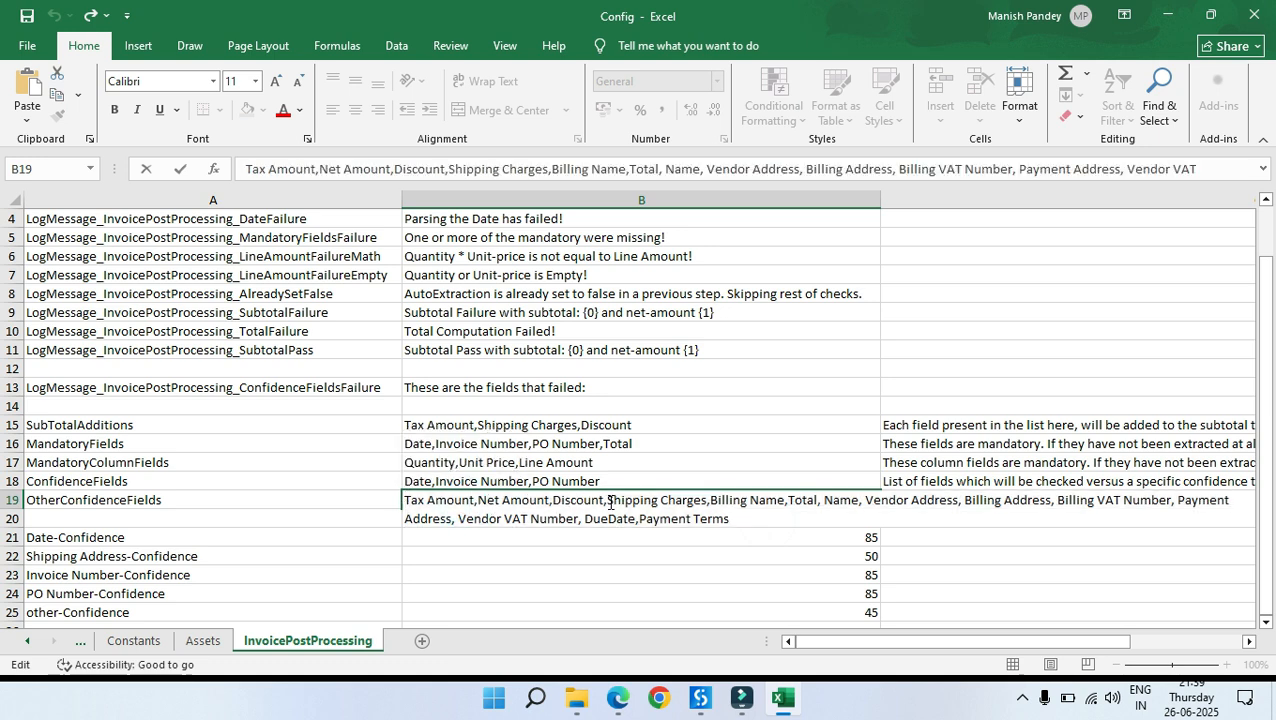
{"action": "left_click_drag", "start_coordinate": [609, 502], "coordinate": [708, 500]}
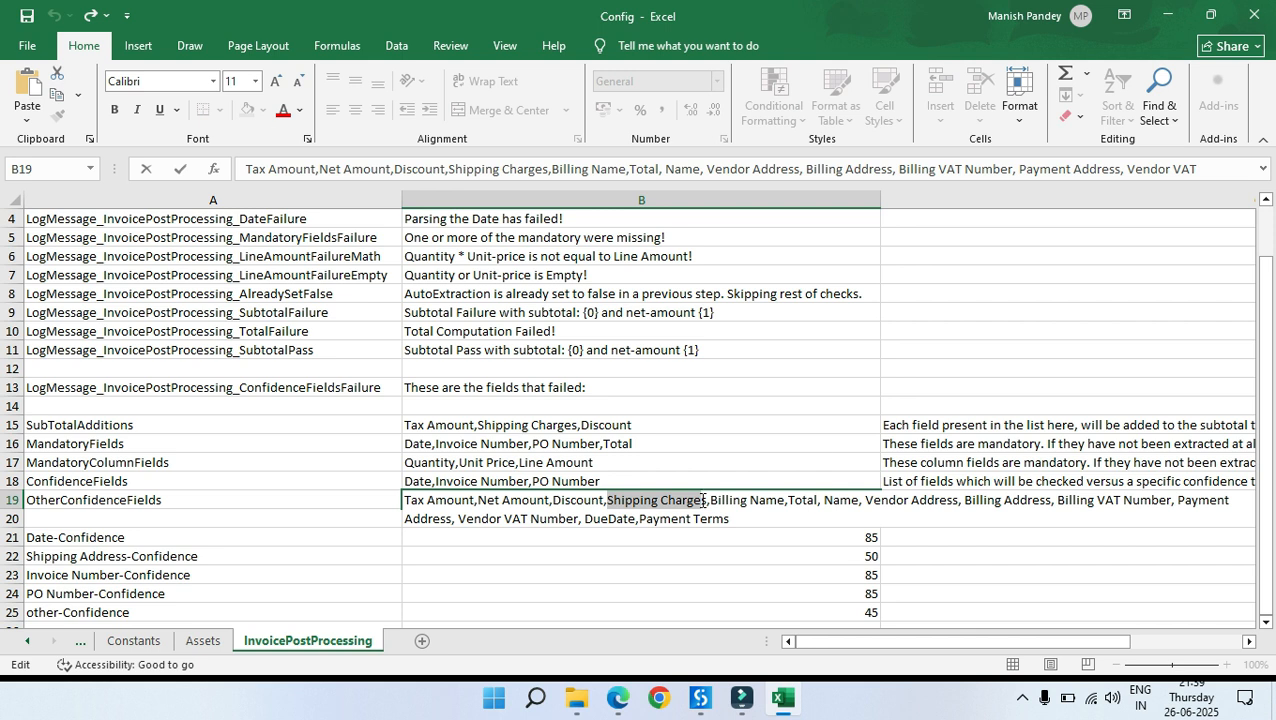
{"action": "key", "text": "Delete"}
{"action": "key", "text": "Delete"}
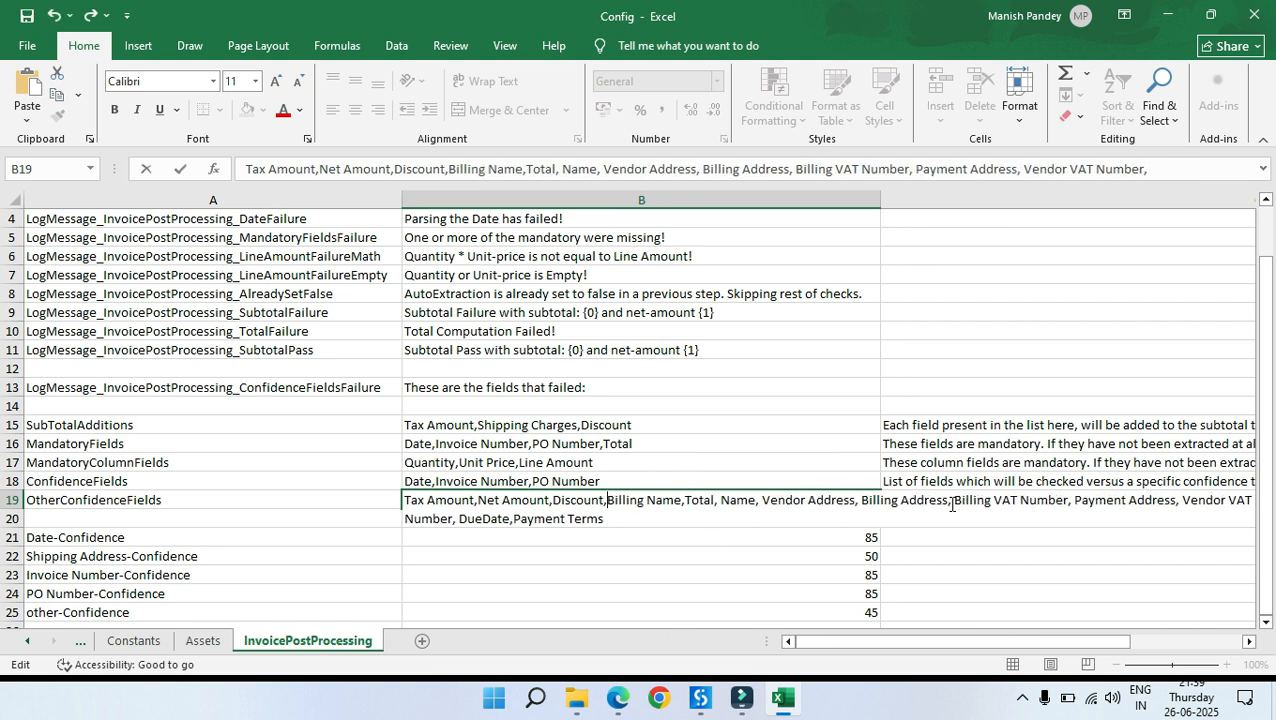
Step: Remove Billing VAT Number, Payment Address, Vendor VAT Number and DueDate from the OtherConfidenceFields value, keeping Payment Terms after Billing Address
{"action": "left_click_drag", "start_coordinate": [956, 502], "coordinate": [1252, 502]}
{"action": "key", "text": "Delete"}
{"action": "key", "text": "Delete"}
{"action": "key", "text": "Delete"}
{"action": "key", "text": "Delete"}
{"action": "key", "text": "Delete"}
{"action": "key", "text": "Delete"}
{"action": "key", "text": "Delete"}
{"action": "key", "text": "Delete"}
{"action": "key", "text": "Delete"}
{"action": "key", "text": "Delete"}
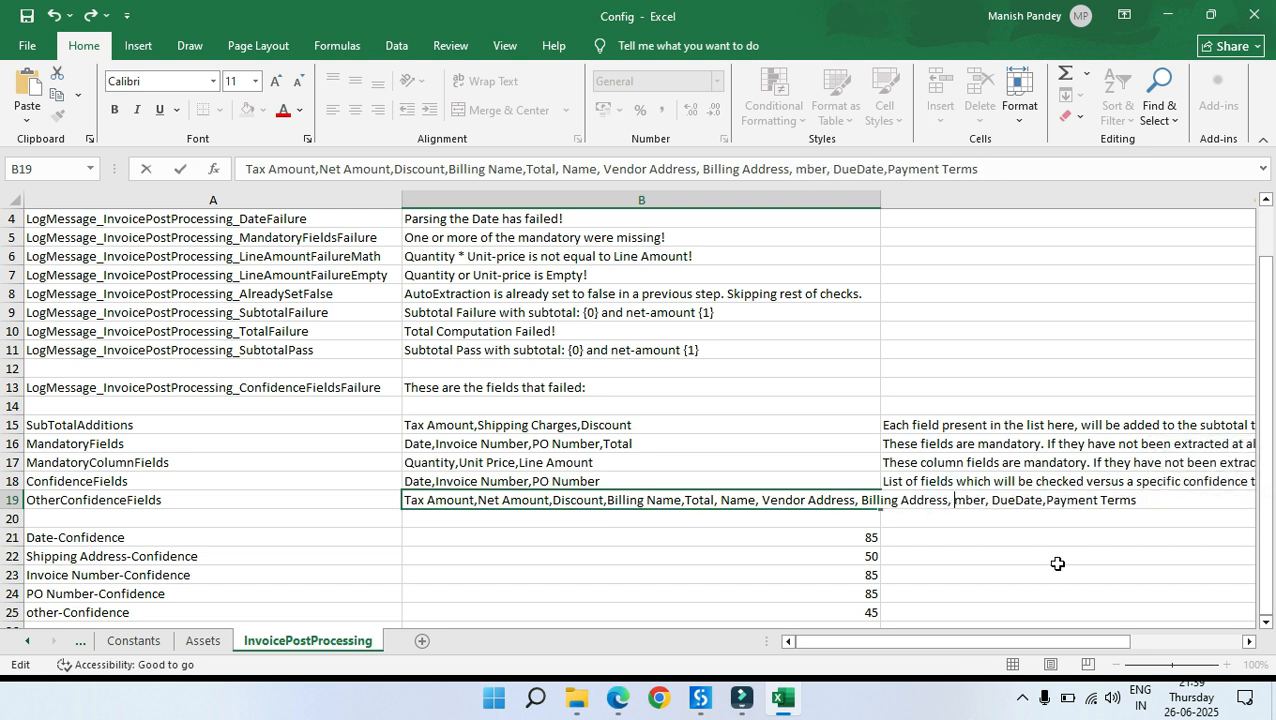
{"action": "key", "text": "Delete"}
{"action": "key", "text": "Delete"}
{"action": "key", "text": "Delete"}
{"action": "key", "text": "Delete"}
{"action": "key", "text": "Delete"}
{"action": "key", "text": "Delete"}
{"action": "key", "text": "Delete"}
{"action": "key", "text": "Delete"}
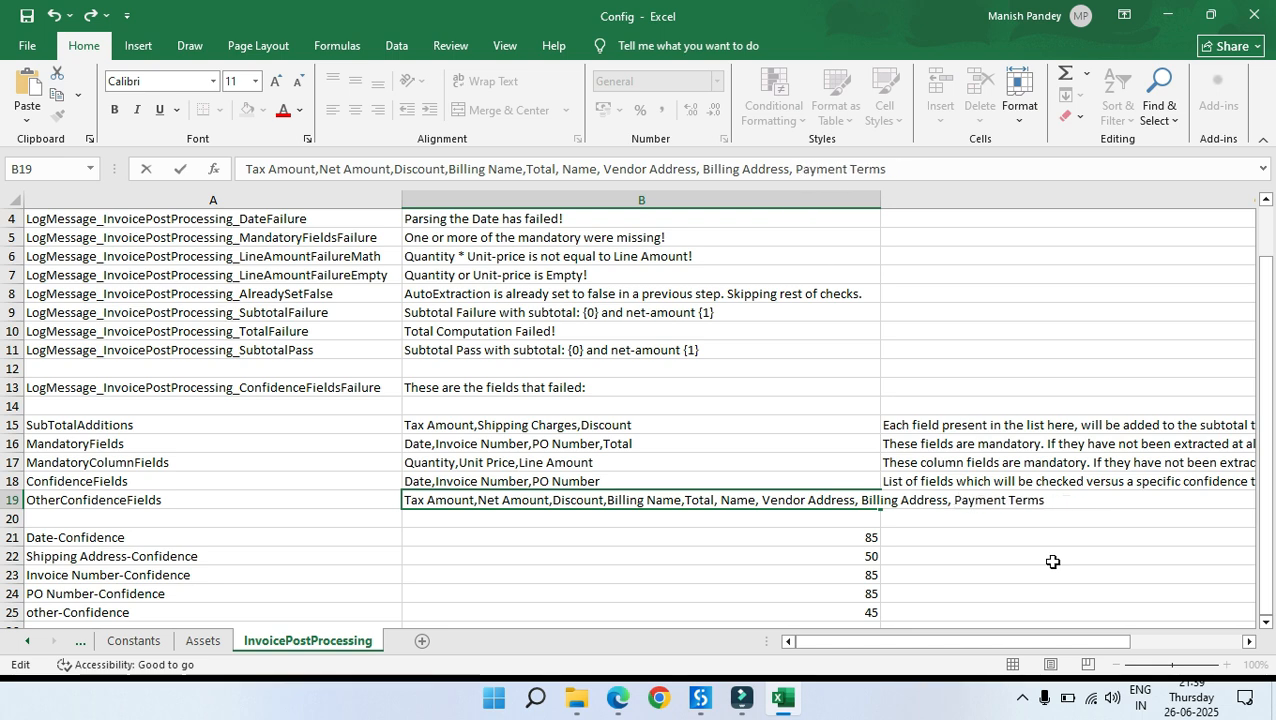
{"action": "left_click", "coordinate": [1053, 562]}
{"action": "left_click", "coordinate": [798, 499]}
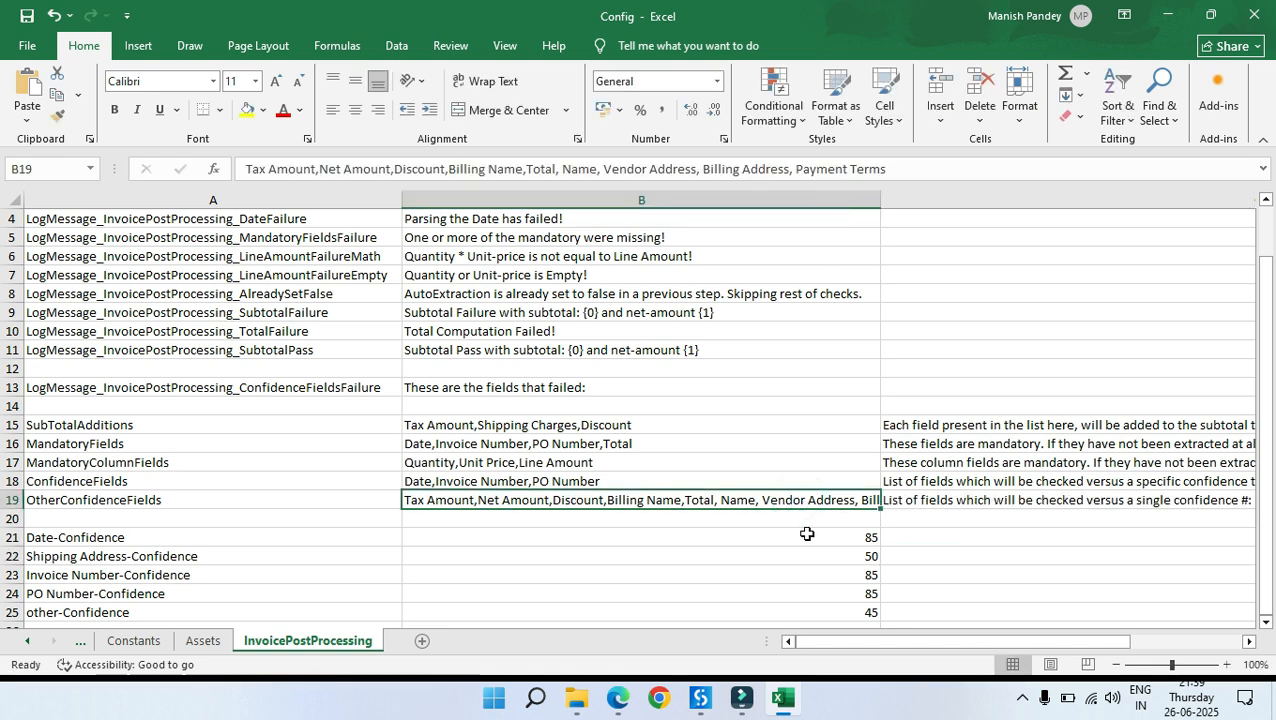
Step: Examine the confidence thresholds and the field lists in the InvoicePostProcessing sheet
{"action": "scroll", "coordinate": [480, 532], "scroll_direction": "down", "scroll_amount": 2}
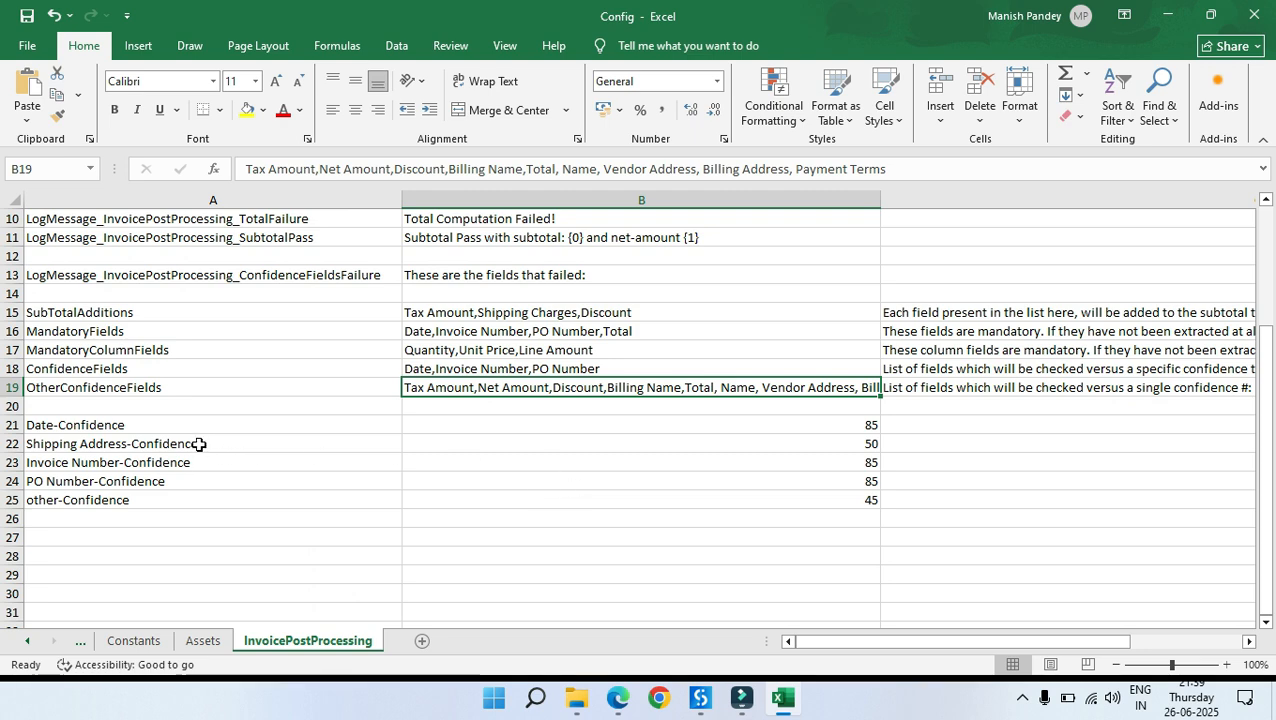
{"action": "left_click_drag", "start_coordinate": [756, 426], "coordinate": [766, 501]}
{"action": "left_click", "coordinate": [946, 558]}
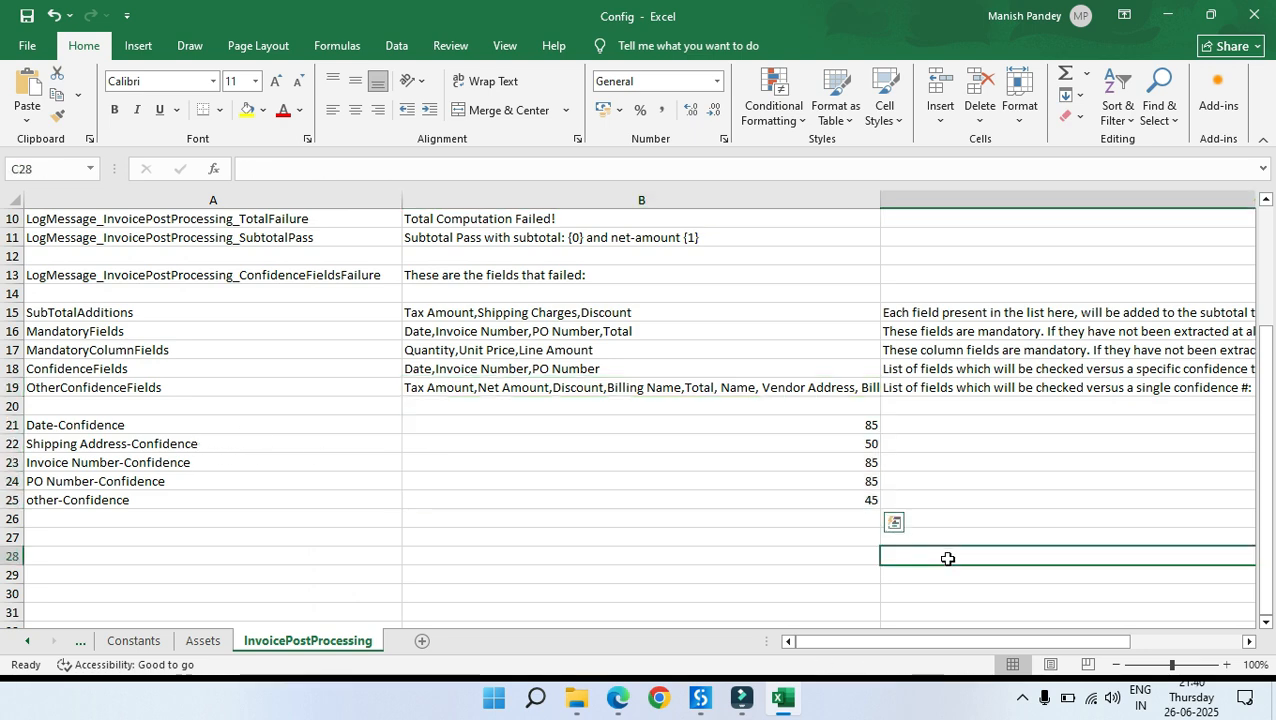
{"action": "scroll", "coordinate": [777, 491], "scroll_direction": "up", "scroll_amount": 2}
{"action": "scroll", "coordinate": [779, 491], "scroll_direction": "up", "scroll_amount": 1}
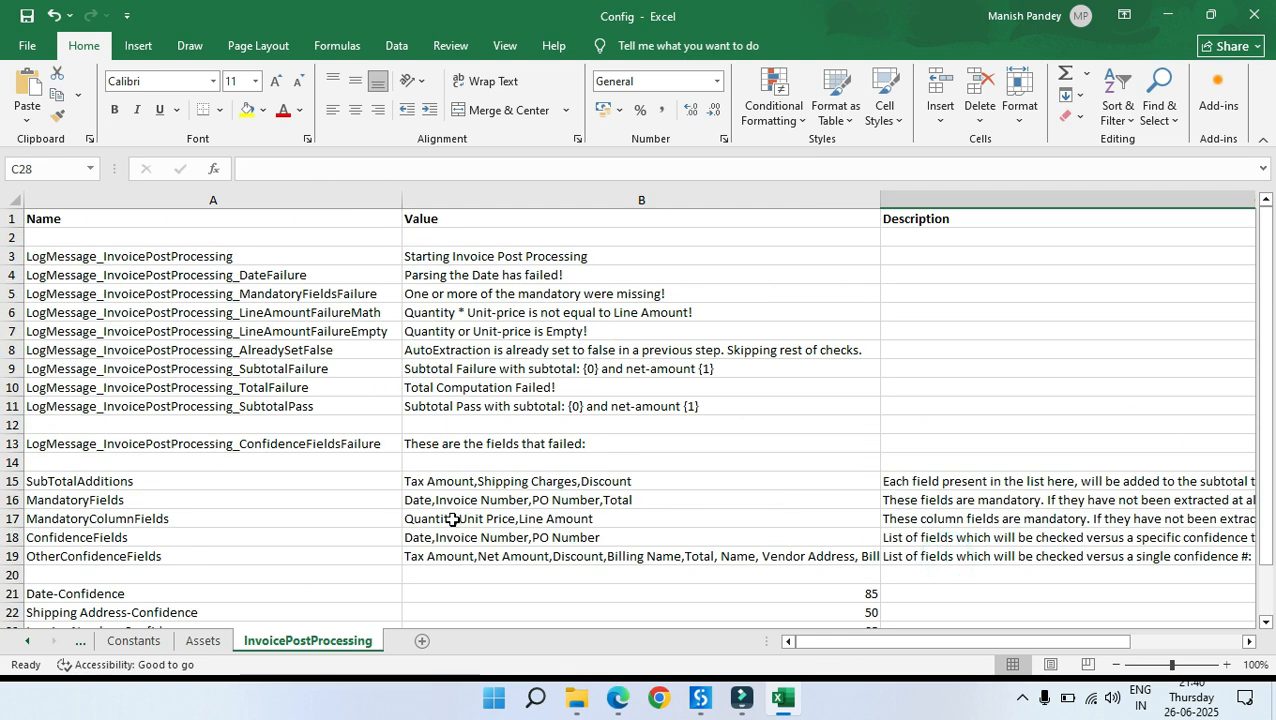
{"action": "left_click", "coordinate": [820, 641]}
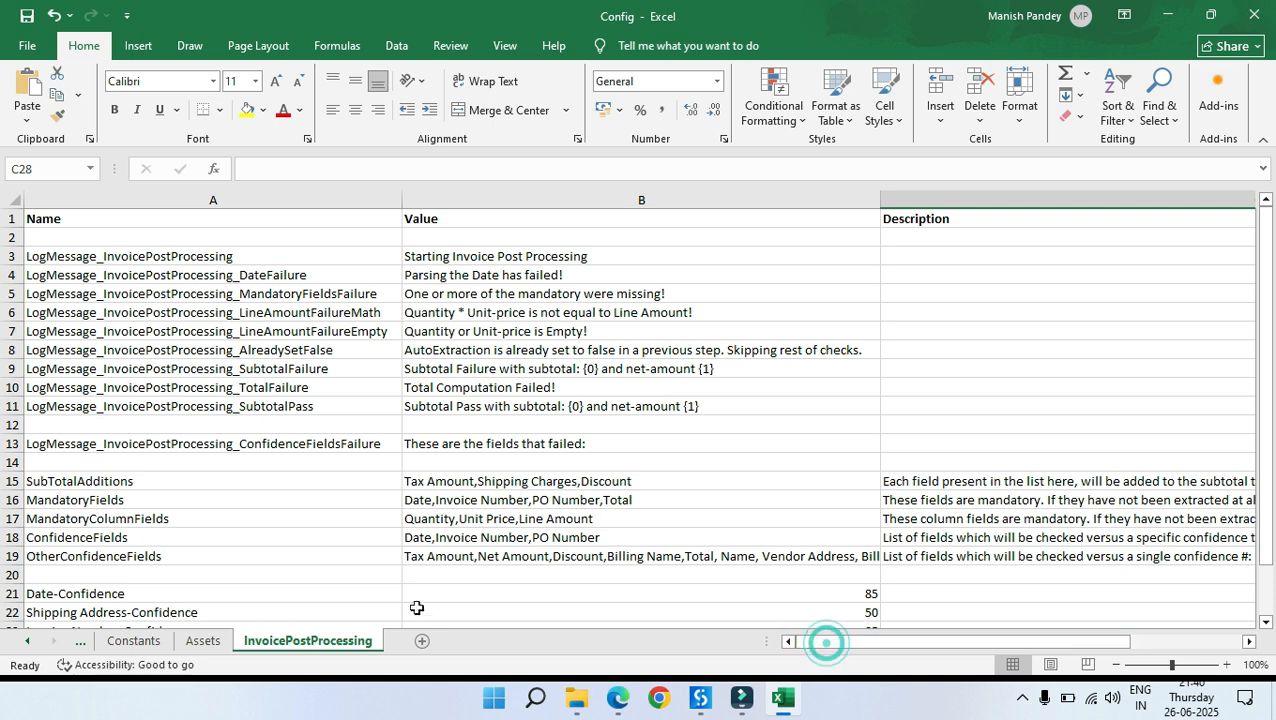
{"action": "left_click", "coordinate": [353, 535]}
{"action": "left_click", "coordinate": [842, 641]}
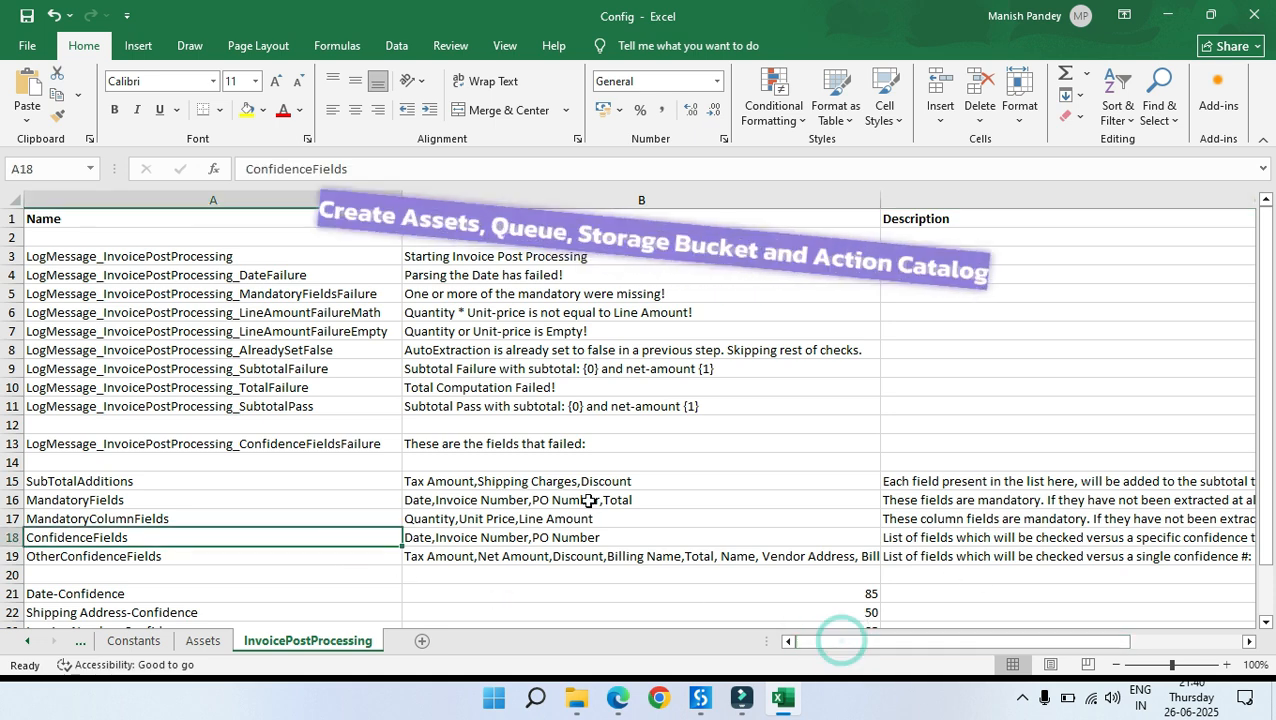
{"action": "left_click", "coordinate": [806, 640]}
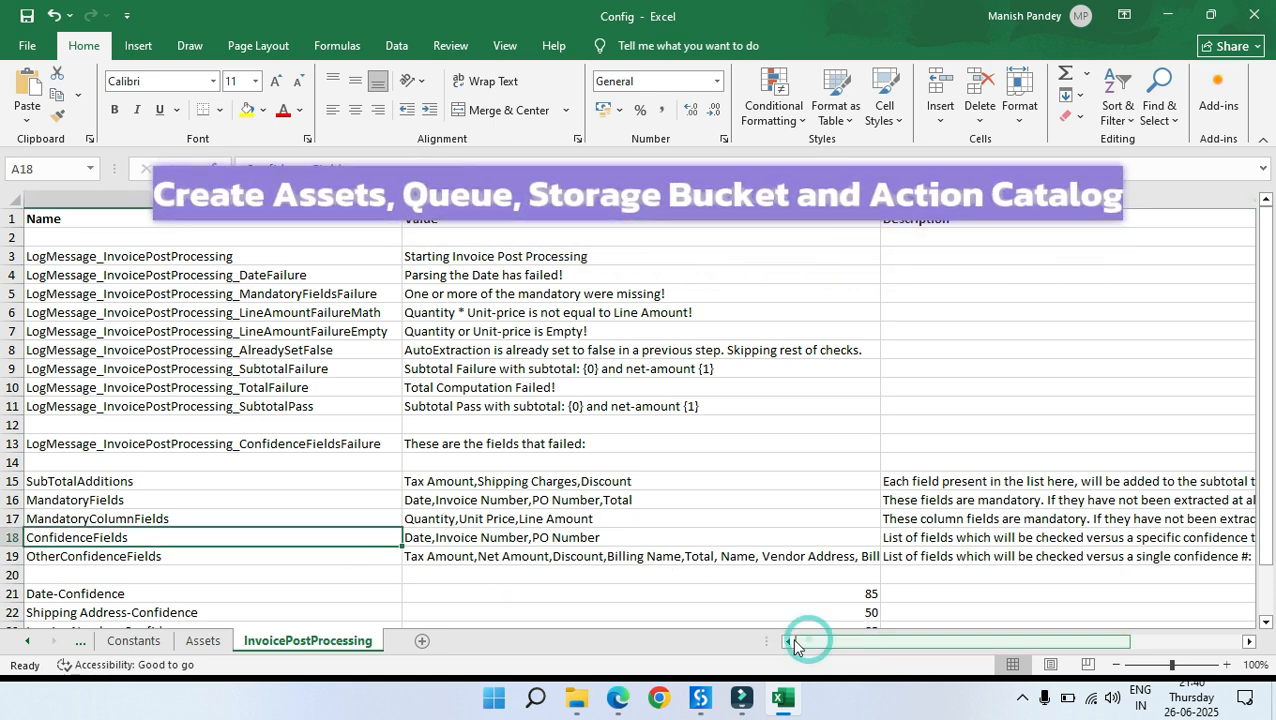
Step: Review the action catalog, storage bucket and queue entries in the Settings sheet and the asset names in the Assets sheet
{"action": "left_click", "coordinate": [206, 645]}
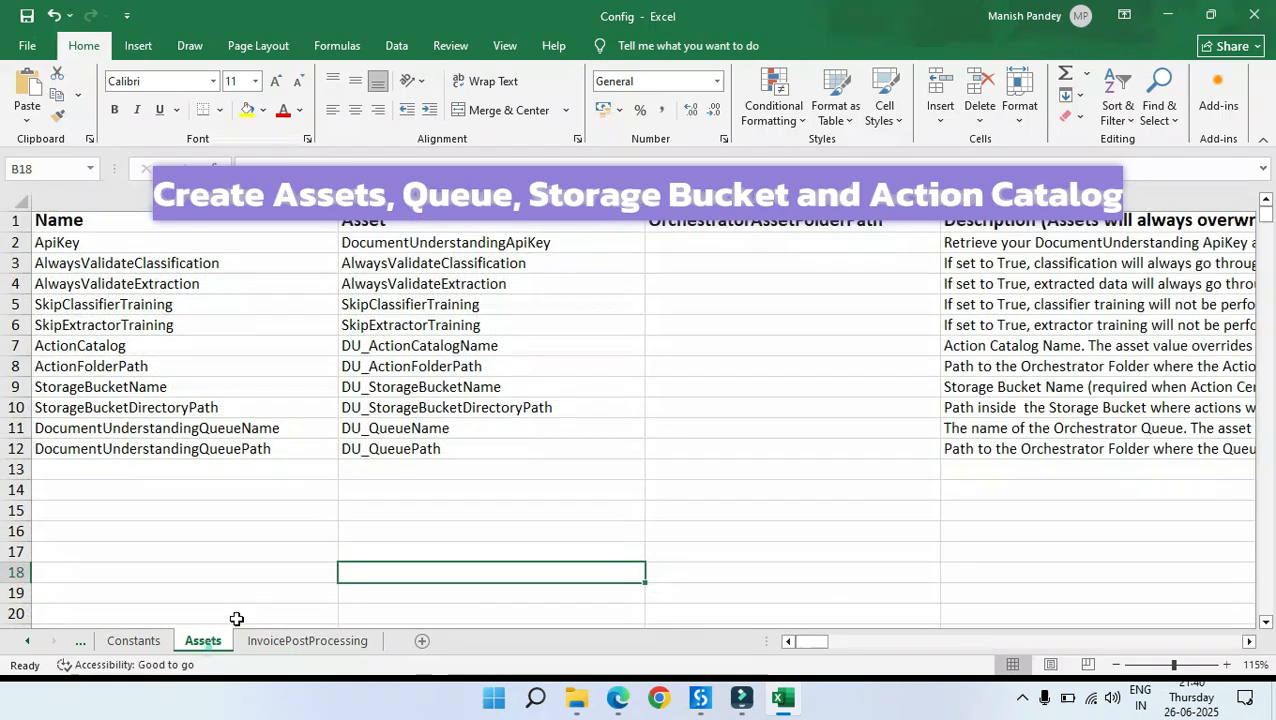
{"action": "left_click", "coordinate": [133, 641]}
{"action": "left_click", "coordinate": [27, 641]}
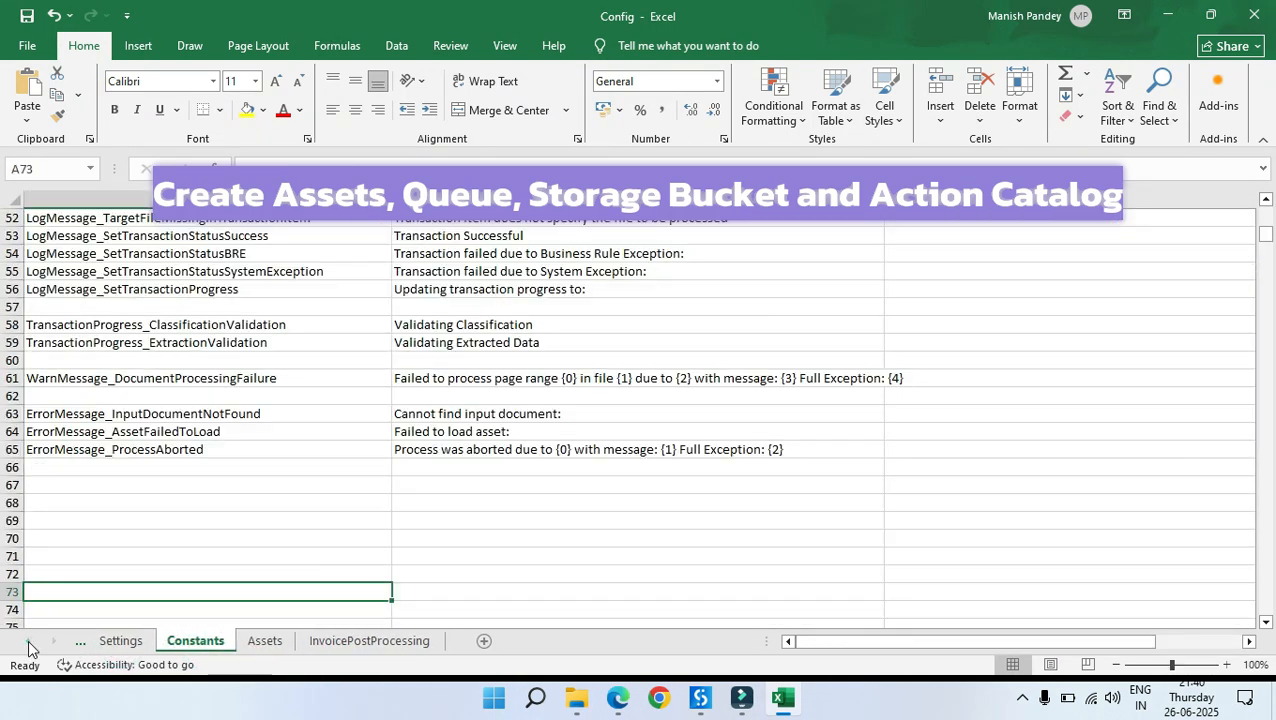
{"action": "left_click", "coordinate": [128, 641]}
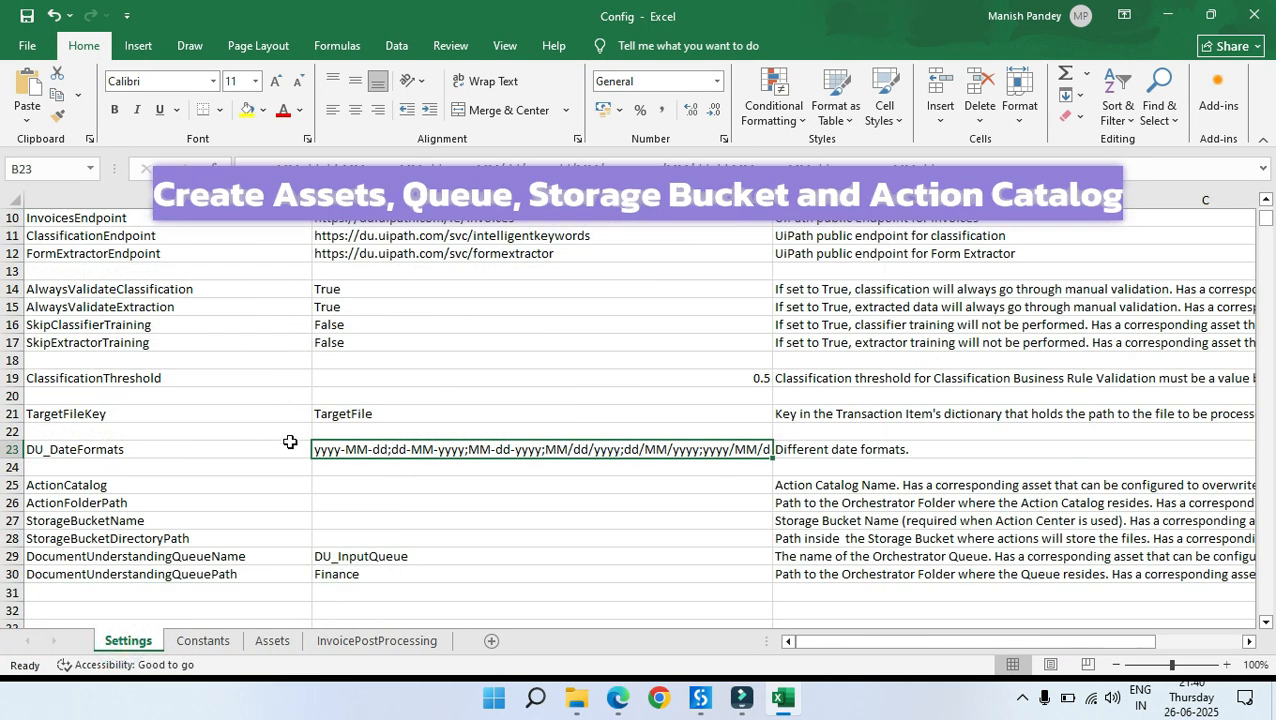
{"action": "left_click", "coordinate": [124, 506]}
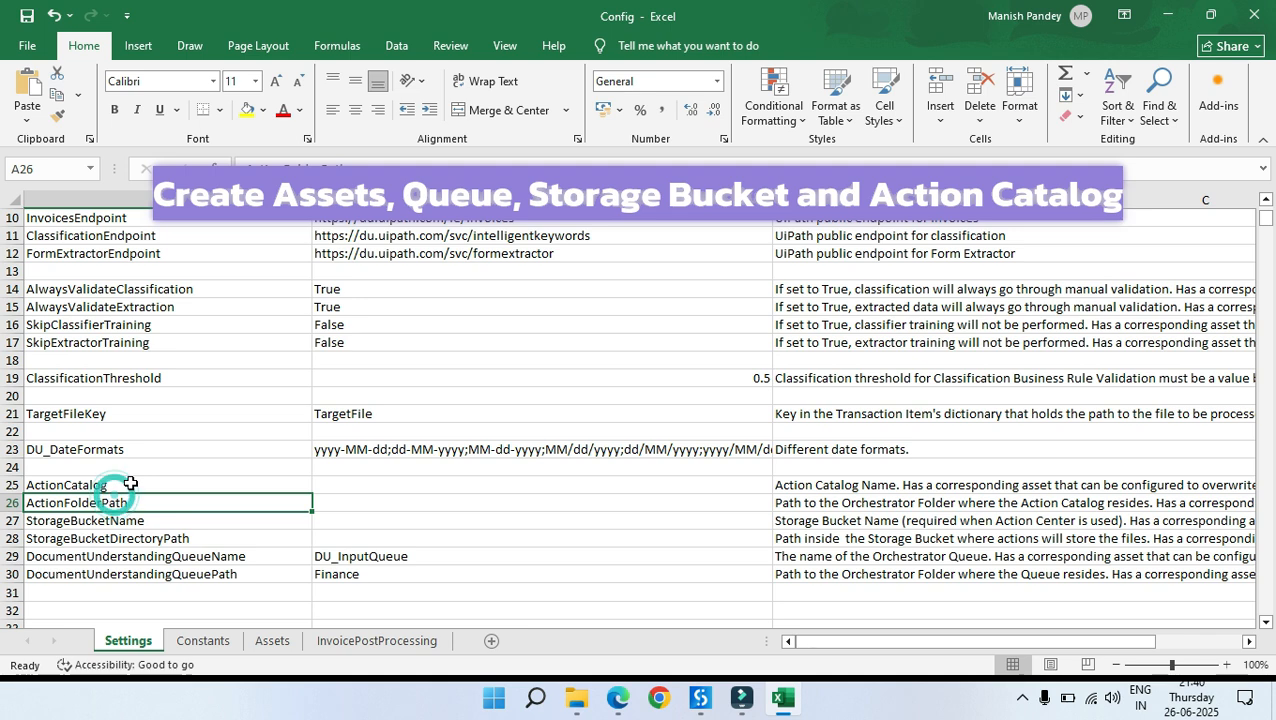
{"action": "left_click", "coordinate": [272, 641]}
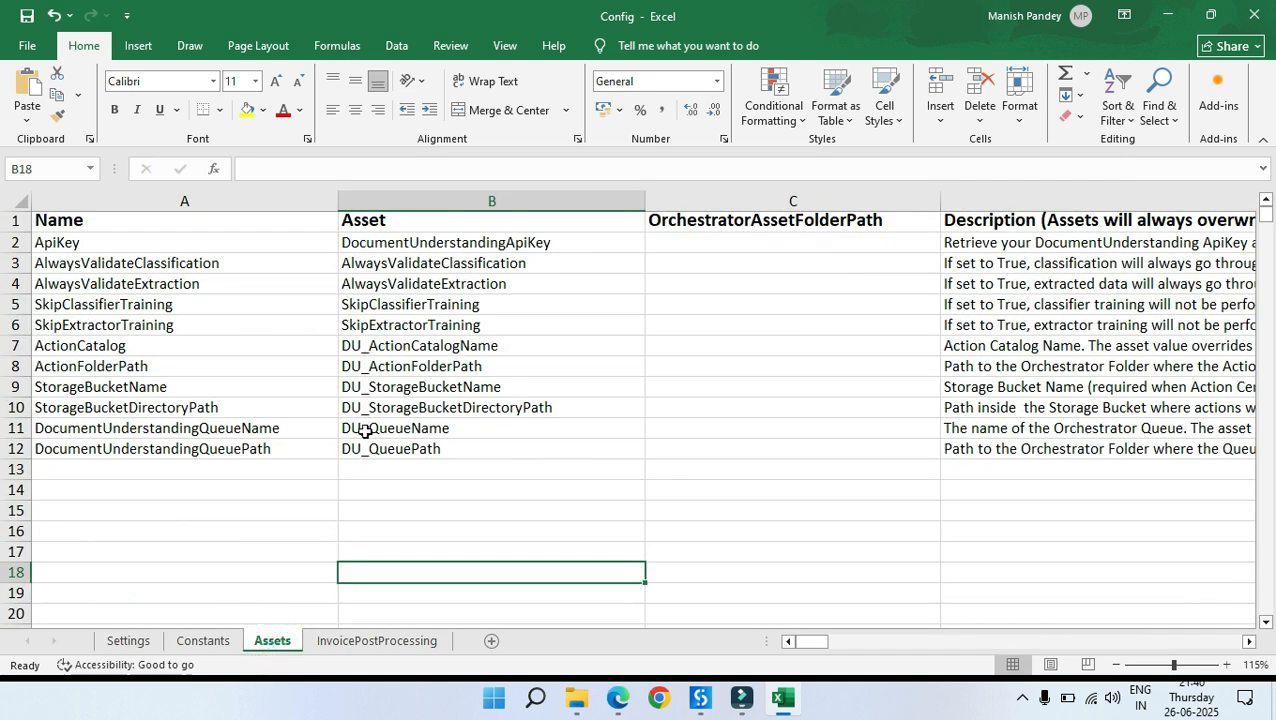
{"action": "left_click_drag", "start_coordinate": [385, 243], "coordinate": [392, 451]}
{"action": "left_click", "coordinate": [427, 530]}
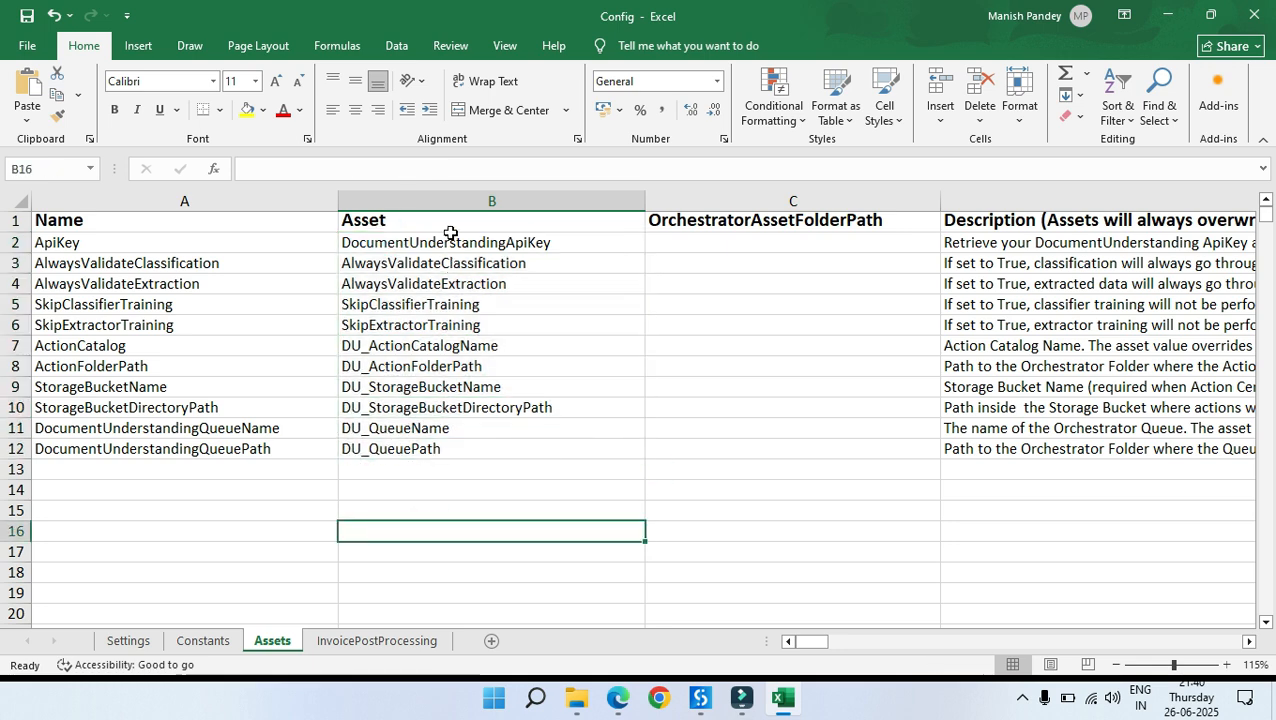
Step: Switch to UiPath Studio, open the project folder in File Explorer and open InitializeOrchestratorConfig from QuickStart > InitializeOrchestrator > Data
{"action": "left_click", "coordinate": [699, 697]}
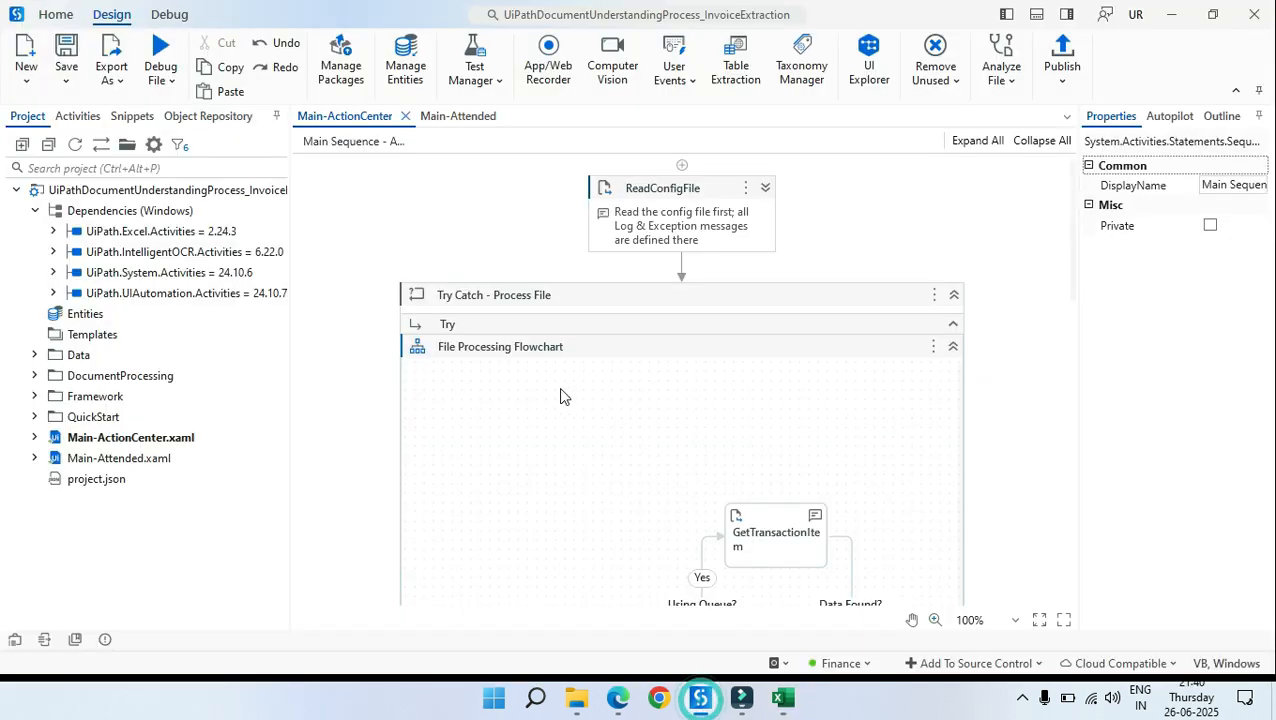
{"action": "left_click", "coordinate": [82, 419]}
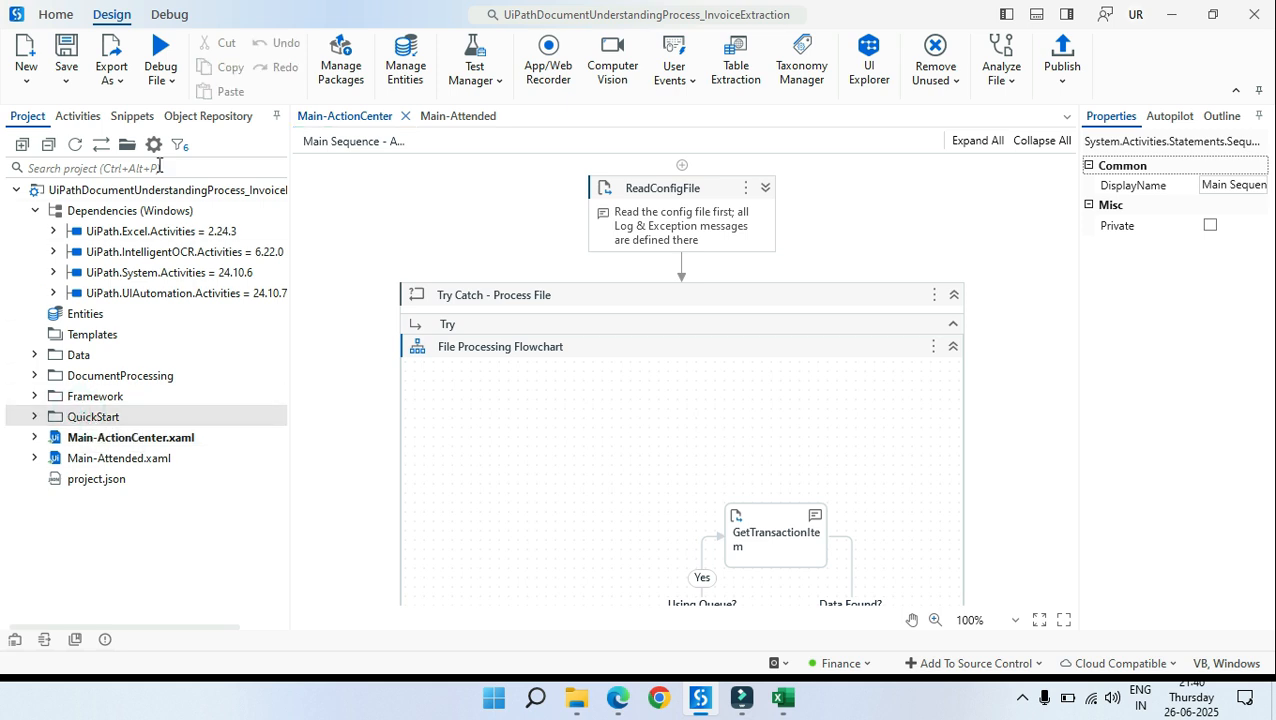
{"action": "left_click", "coordinate": [41, 418]}
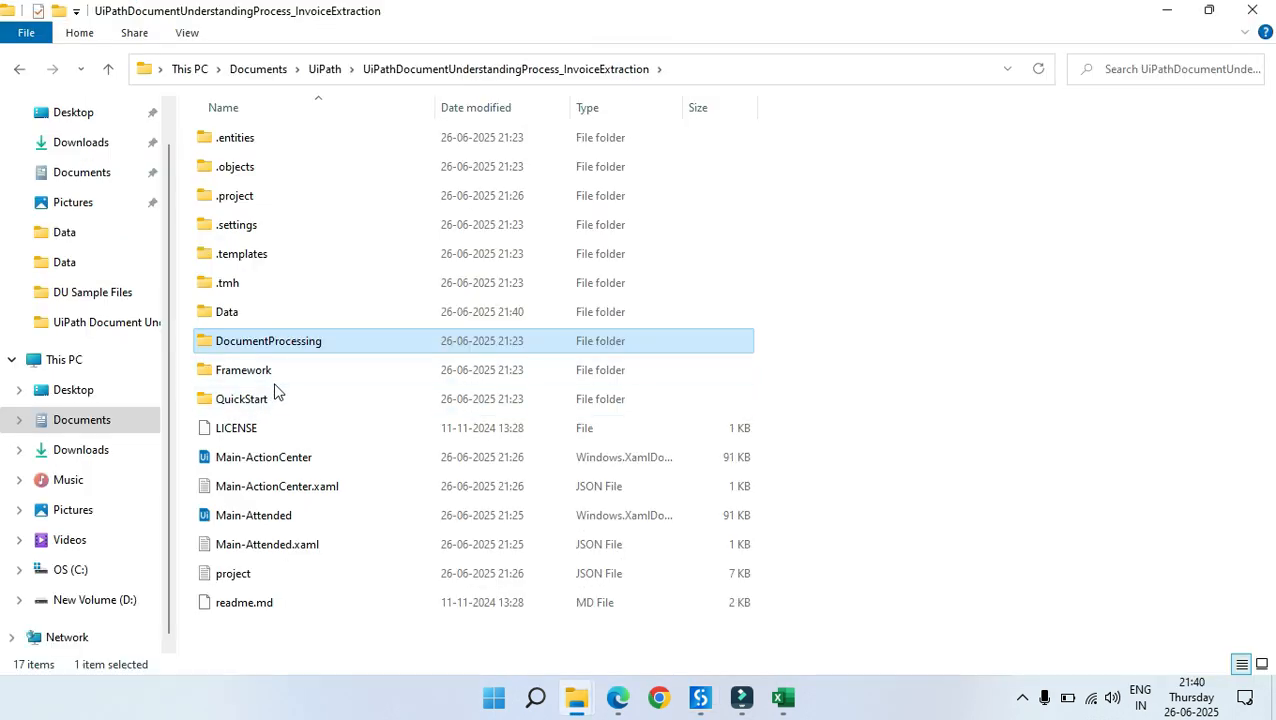
{"action": "double_click", "coordinate": [274, 400]}
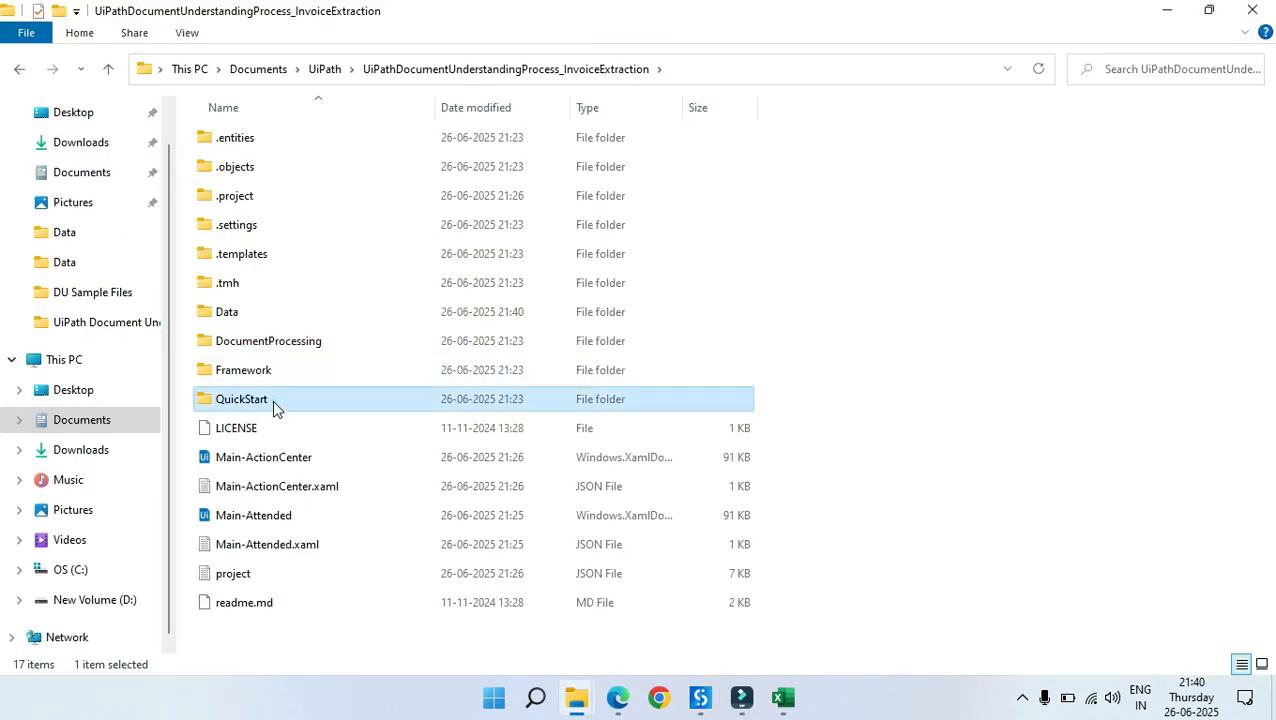
{"action": "double_click", "coordinate": [280, 140]}
{"action": "double_click", "coordinate": [287, 146]}
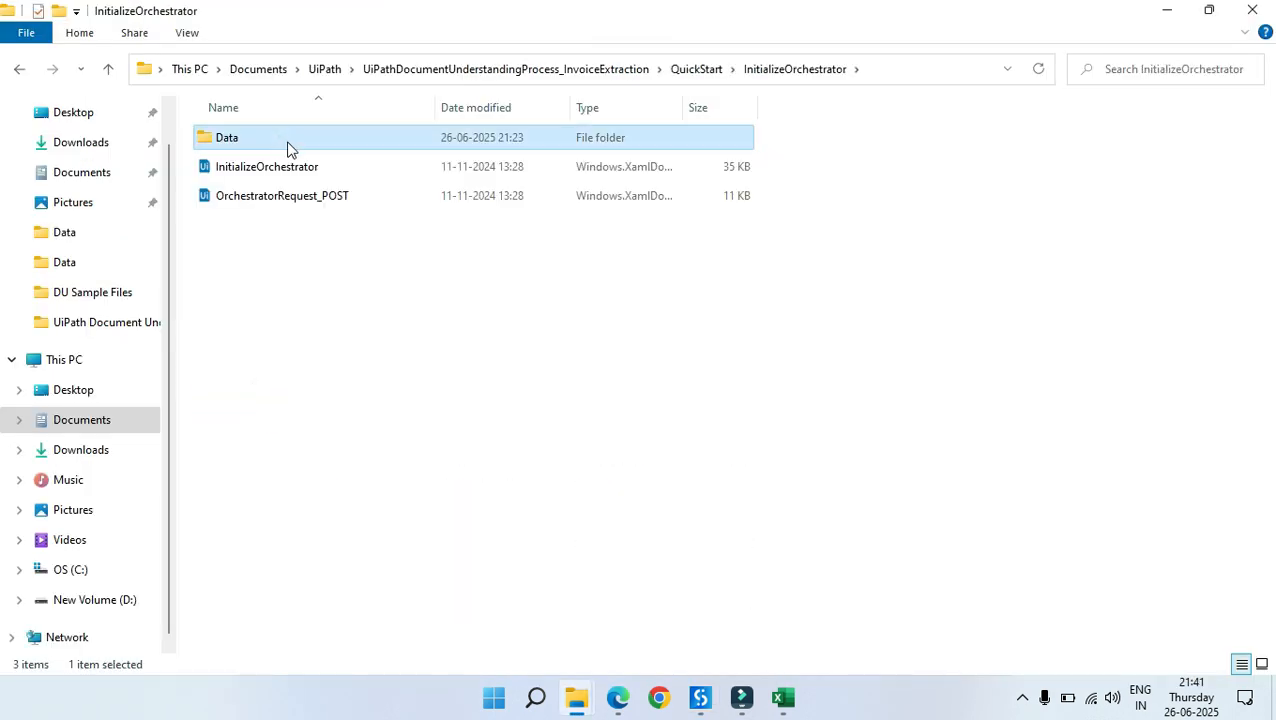
{"action": "left_click", "coordinate": [300, 170]}
{"action": "double_click", "coordinate": [300, 170]}
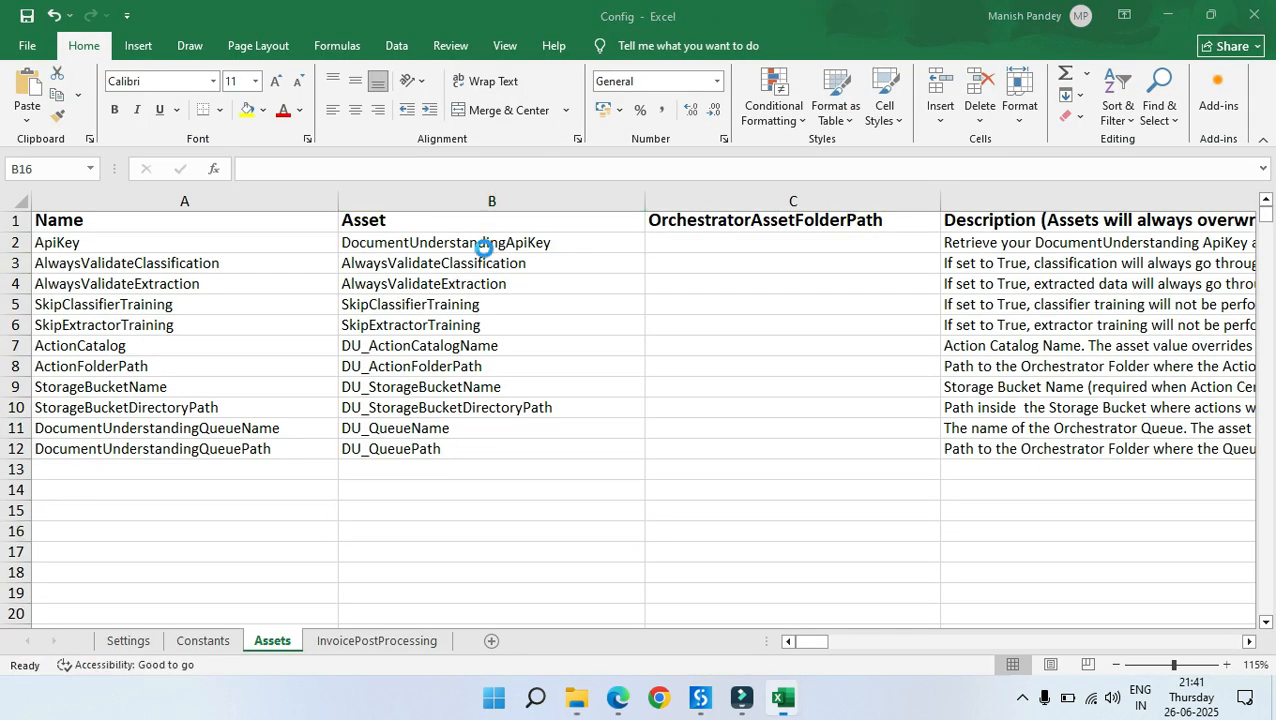
{"action": "left_click", "coordinate": [293, 419]}
Step: Auto-fit the Name column of the InitializeOrchestratorConfig Settings sheet to its contents
{"action": "left_click", "coordinate": [94, 234]}
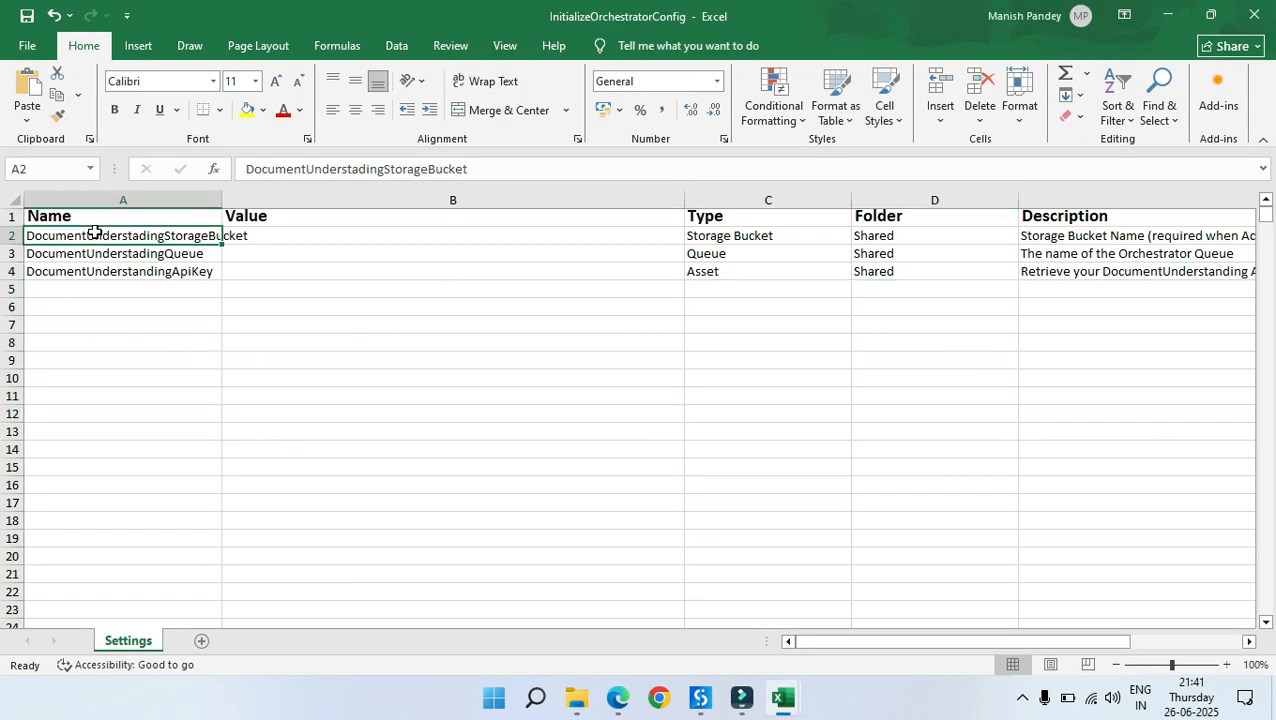
{"action": "left_click_drag", "start_coordinate": [94, 234], "coordinate": [85, 566]}
{"action": "left_click", "coordinate": [595, 407]}
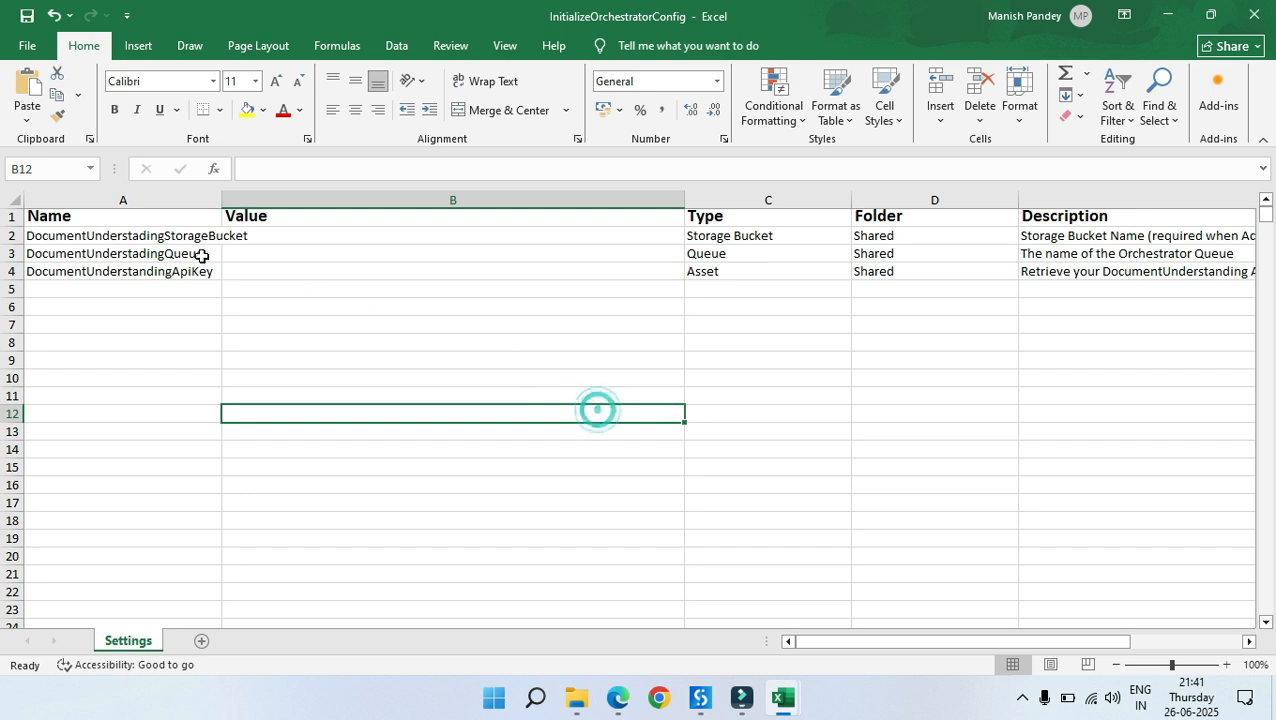
{"action": "double_click", "coordinate": [224, 201]}
{"action": "left_click", "coordinate": [584, 396]}
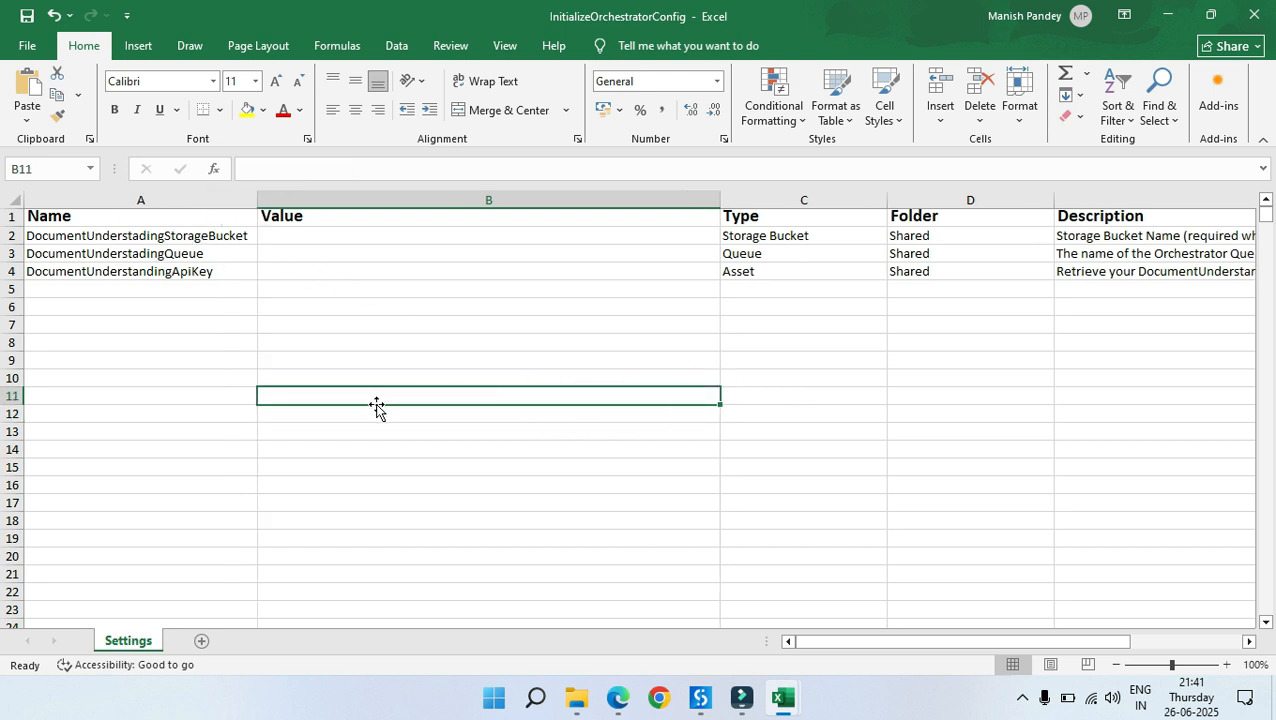
Step: Examine the names, types and folders of the storage bucket, queue and API key rows and the empty rows below them
{"action": "left_click", "coordinate": [383, 522]}
{"action": "left_click", "coordinate": [165, 236]}
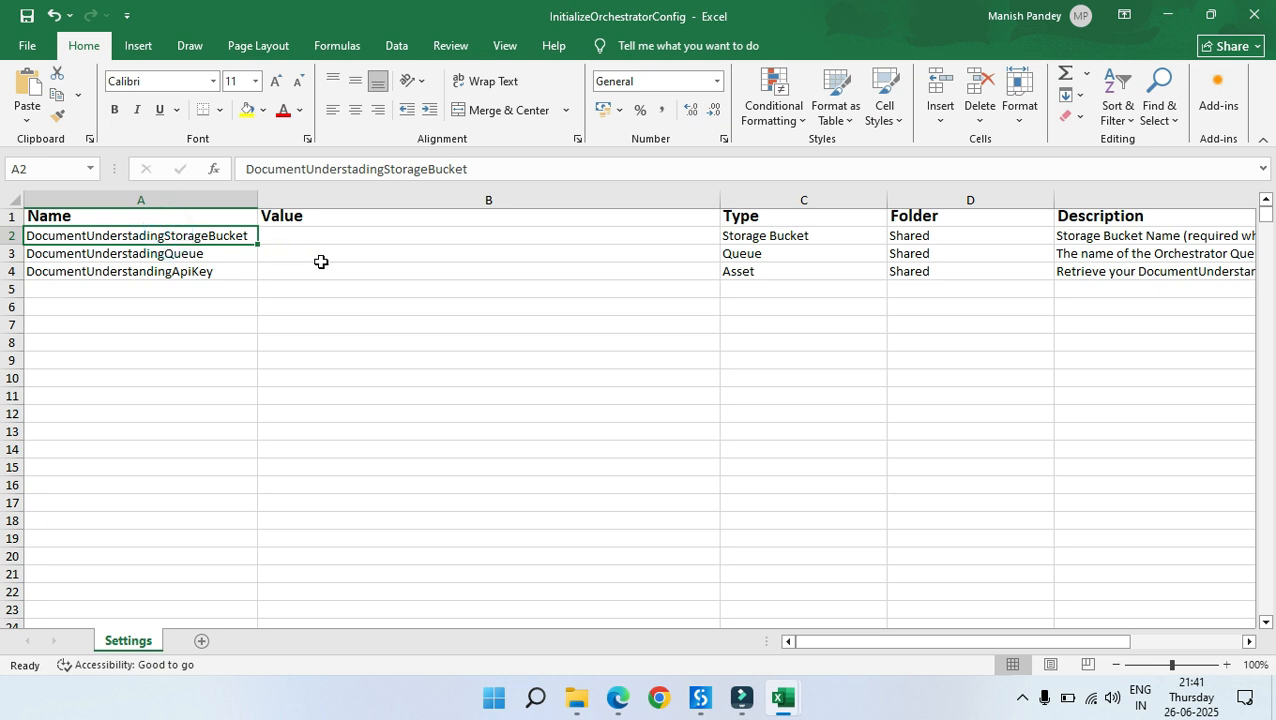
{"action": "left_click", "coordinate": [735, 236]}
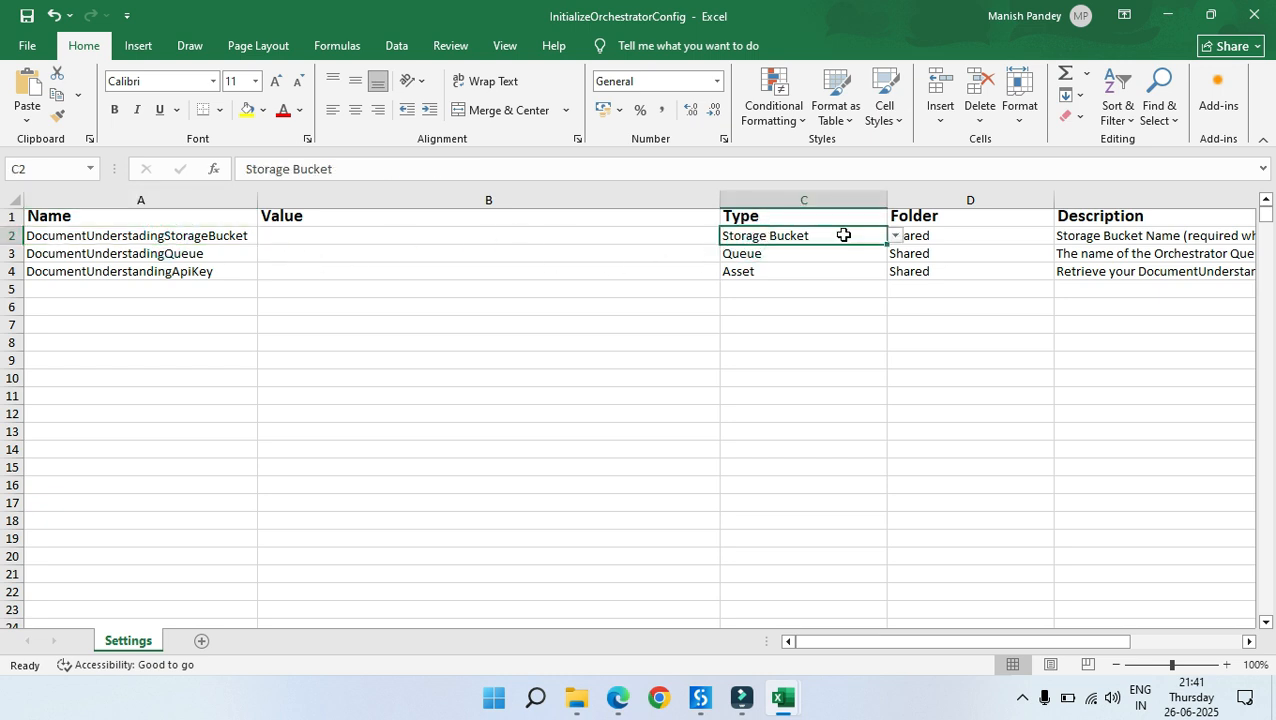
{"action": "left_click", "coordinate": [56, 235]}
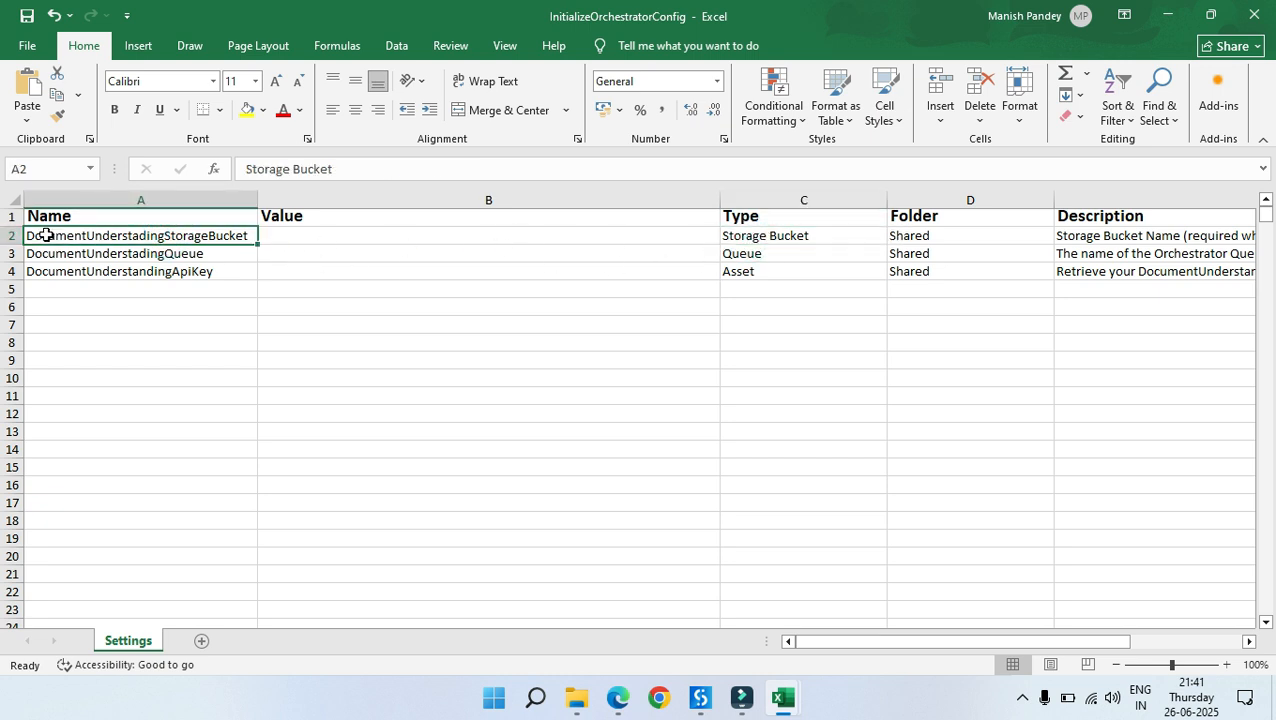
{"action": "left_click", "coordinate": [779, 252]}
{"action": "left_click", "coordinate": [85, 252]}
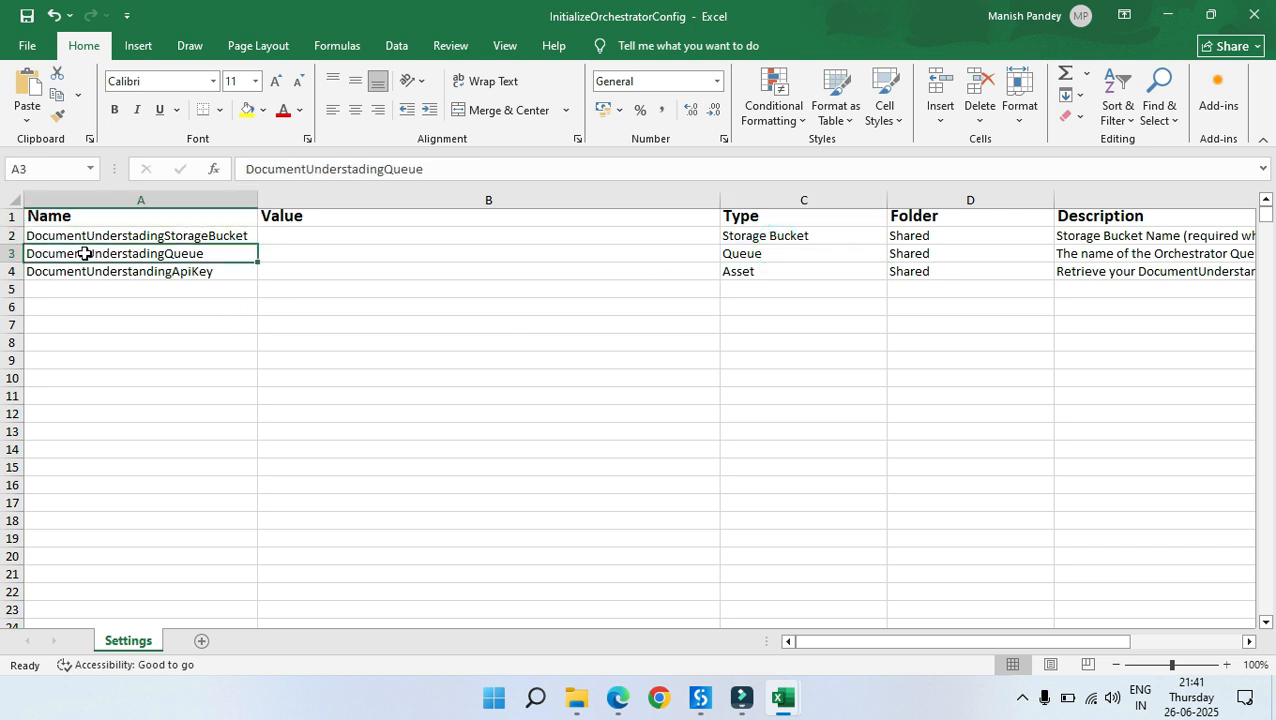
{"action": "left_click", "coordinate": [767, 273]}
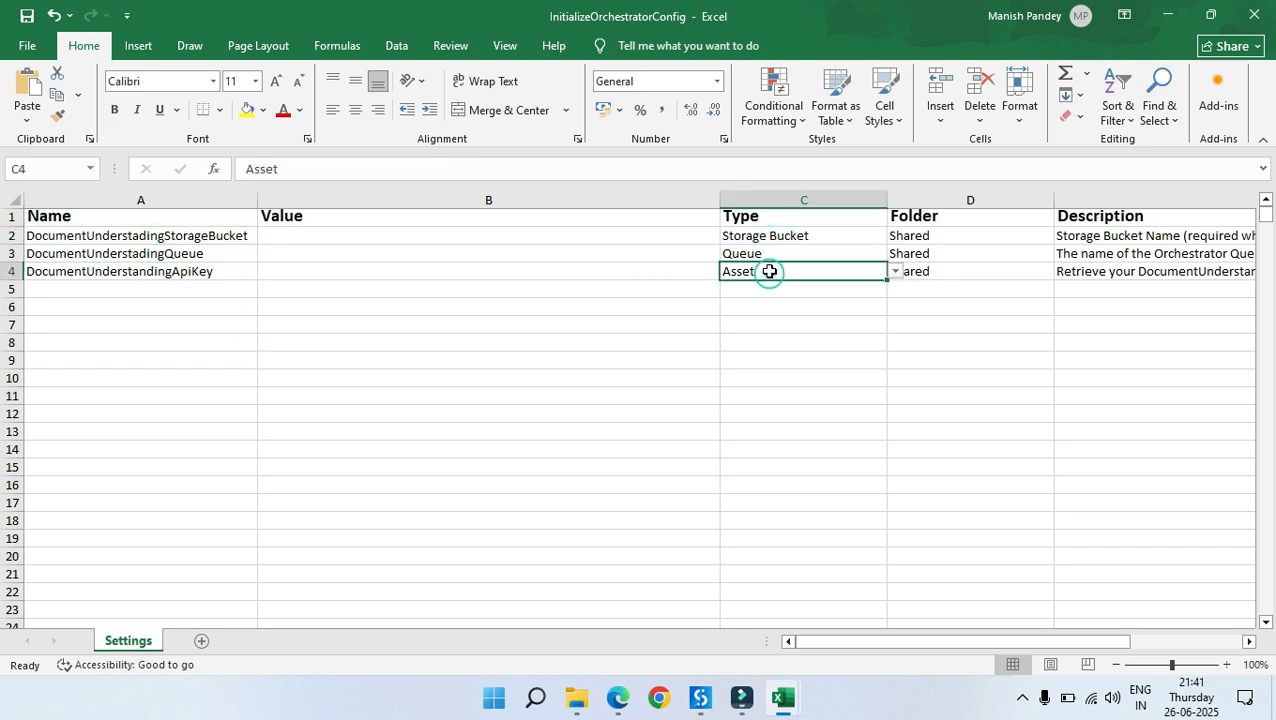
{"action": "left_click", "coordinate": [92, 271]}
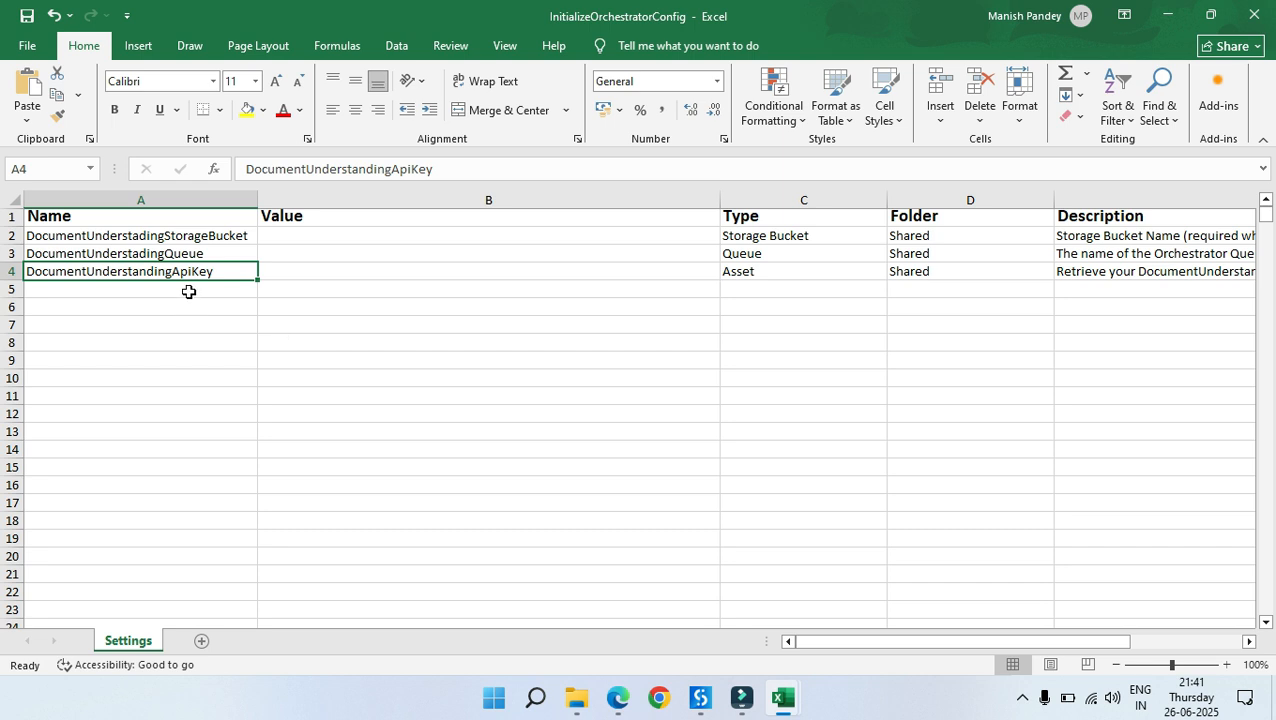
{"action": "left_click_drag", "start_coordinate": [188, 291], "coordinate": [184, 573]}
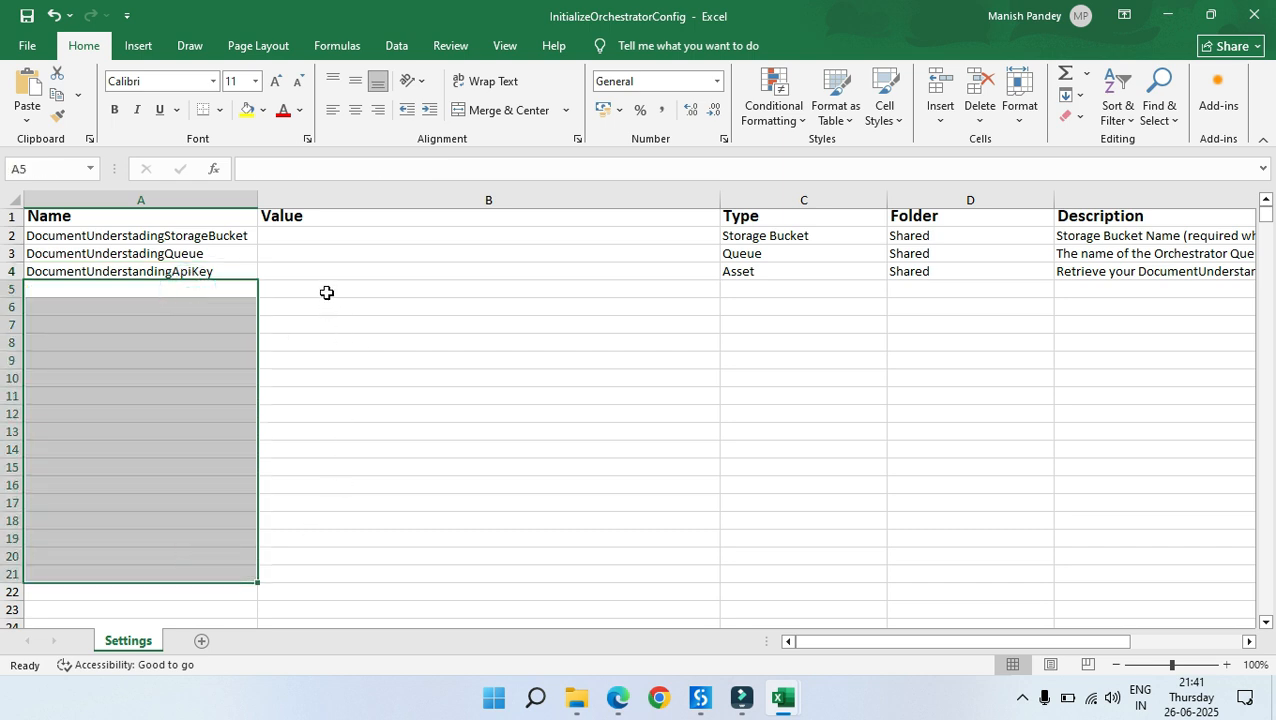
{"action": "left_click_drag", "start_coordinate": [326, 292], "coordinate": [342, 615]}
{"action": "left_click_drag", "start_coordinate": [765, 289], "coordinate": [793, 555]}
{"action": "left_click_drag", "start_coordinate": [948, 294], "coordinate": [960, 531]}
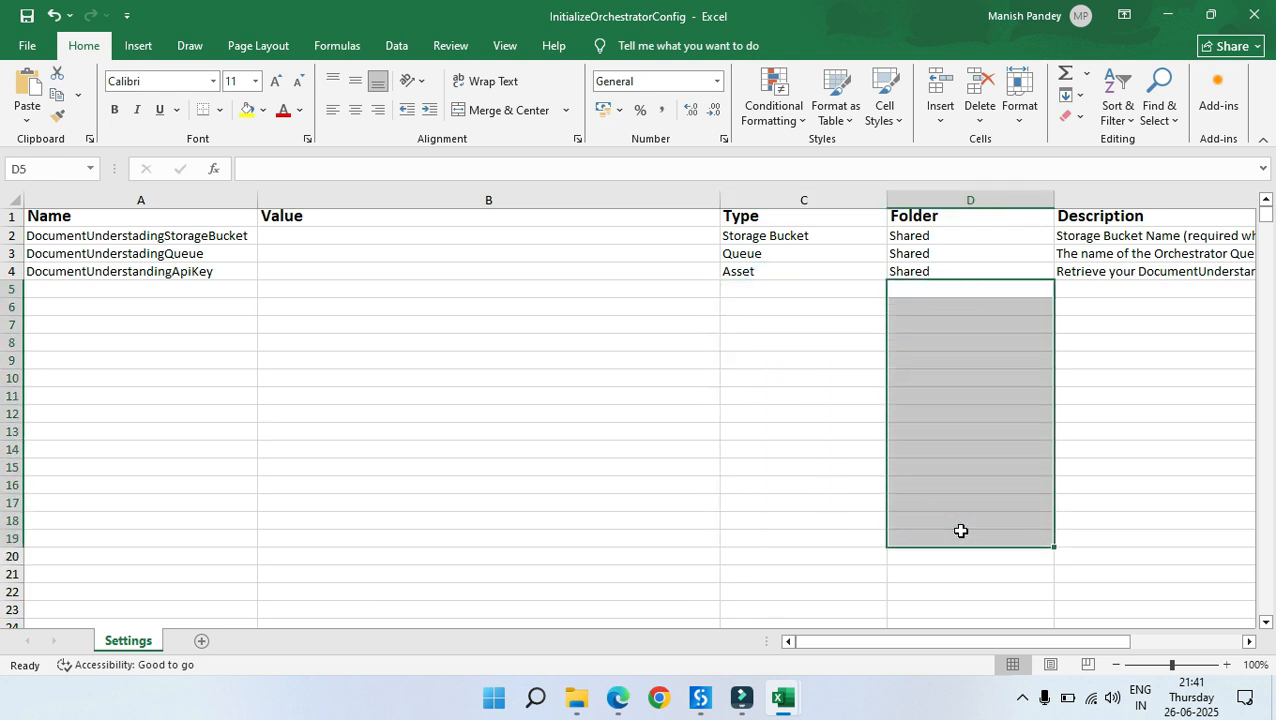
Step: Check the Finance folder's queues in UiPath Orchestrator in the browser, and return to the InitializeOrchestratorConfig workbook
{"action": "left_click", "coordinate": [617, 698]}
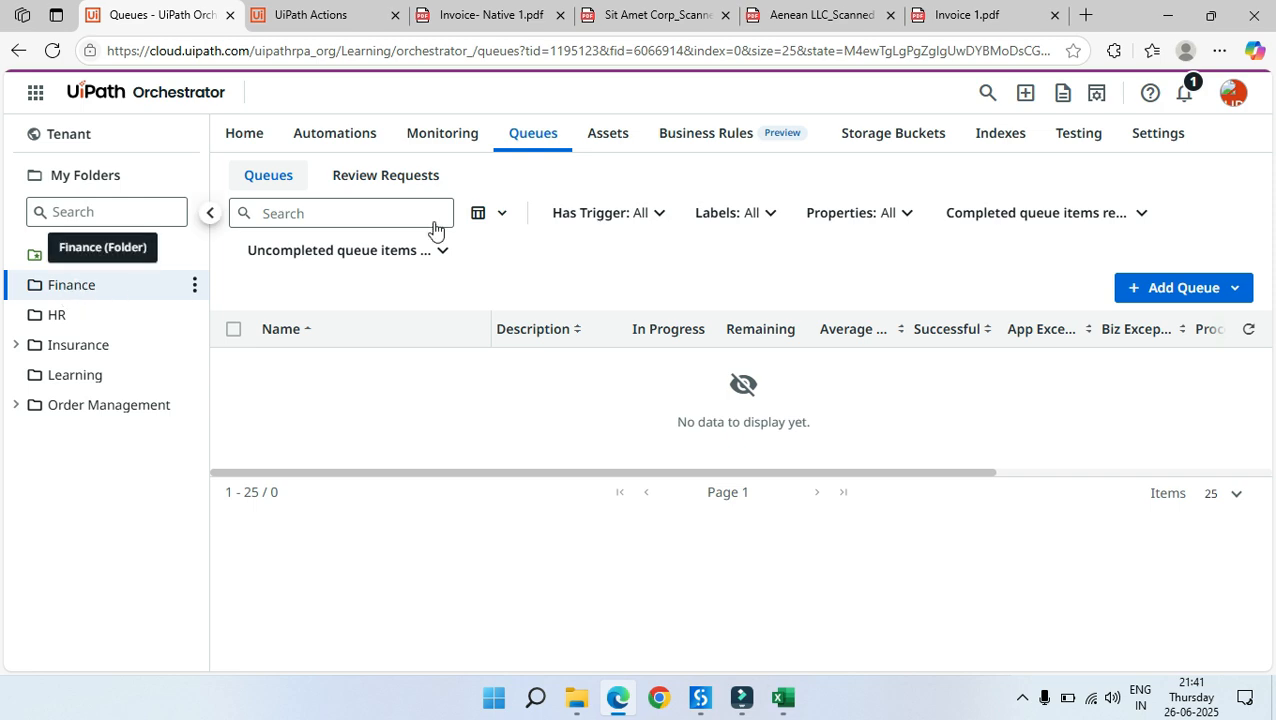
{"action": "left_click", "coordinate": [1166, 15]}
{"action": "left_click", "coordinate": [259, 397]}
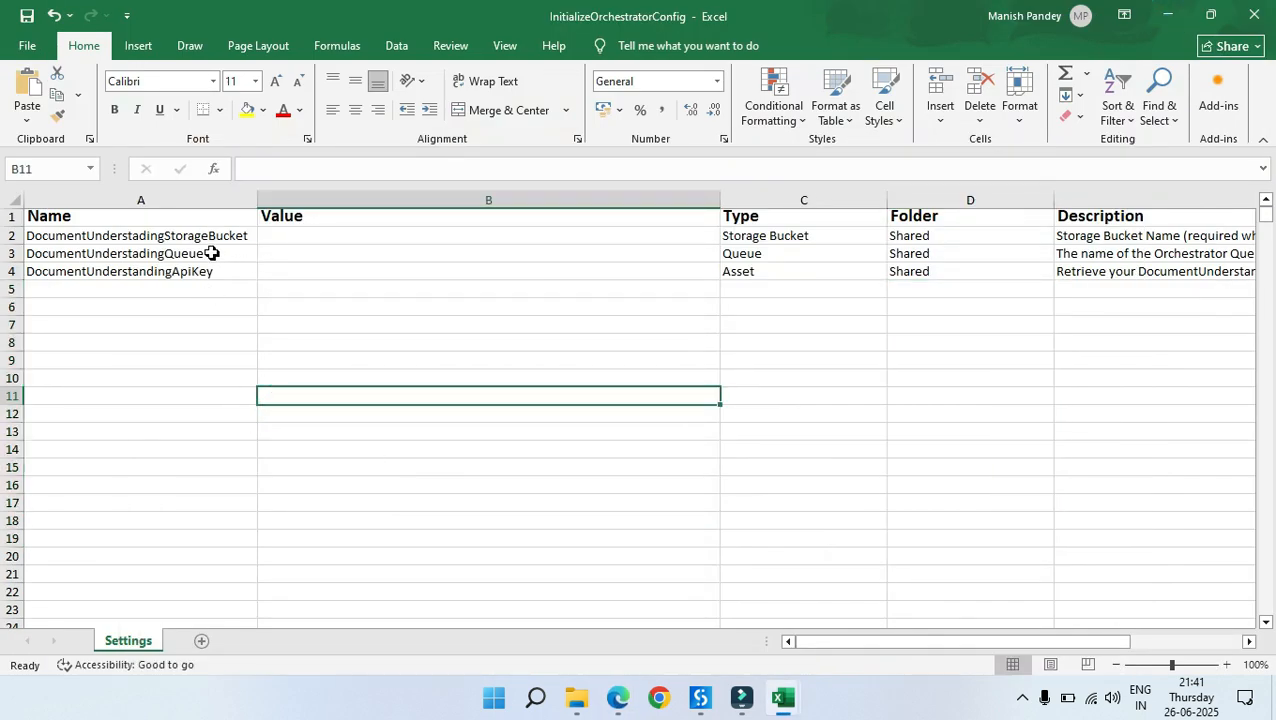
{"action": "left_click", "coordinate": [475, 428]}
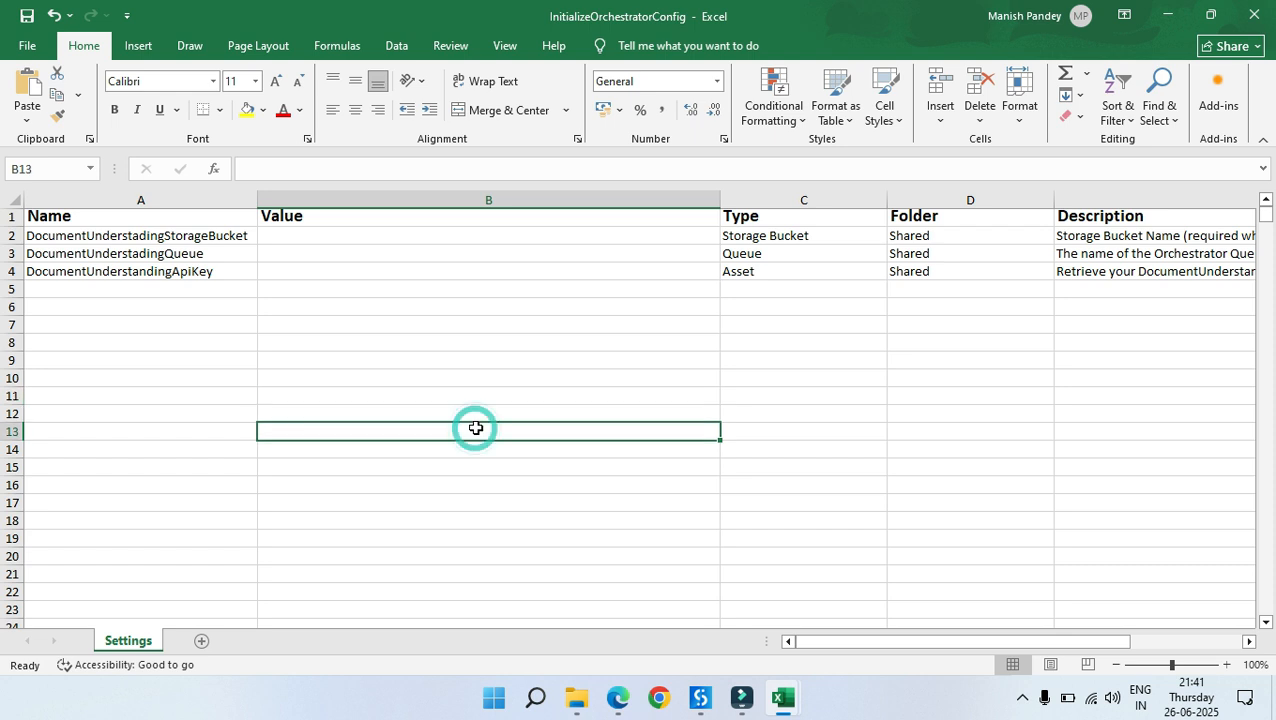
Step: Copy all asset names from the Asset column of the Config workbook's Assets sheet into InitializeOrchestratorConfig's Name column, starting at A5
{"action": "left_click", "coordinate": [247, 362]}
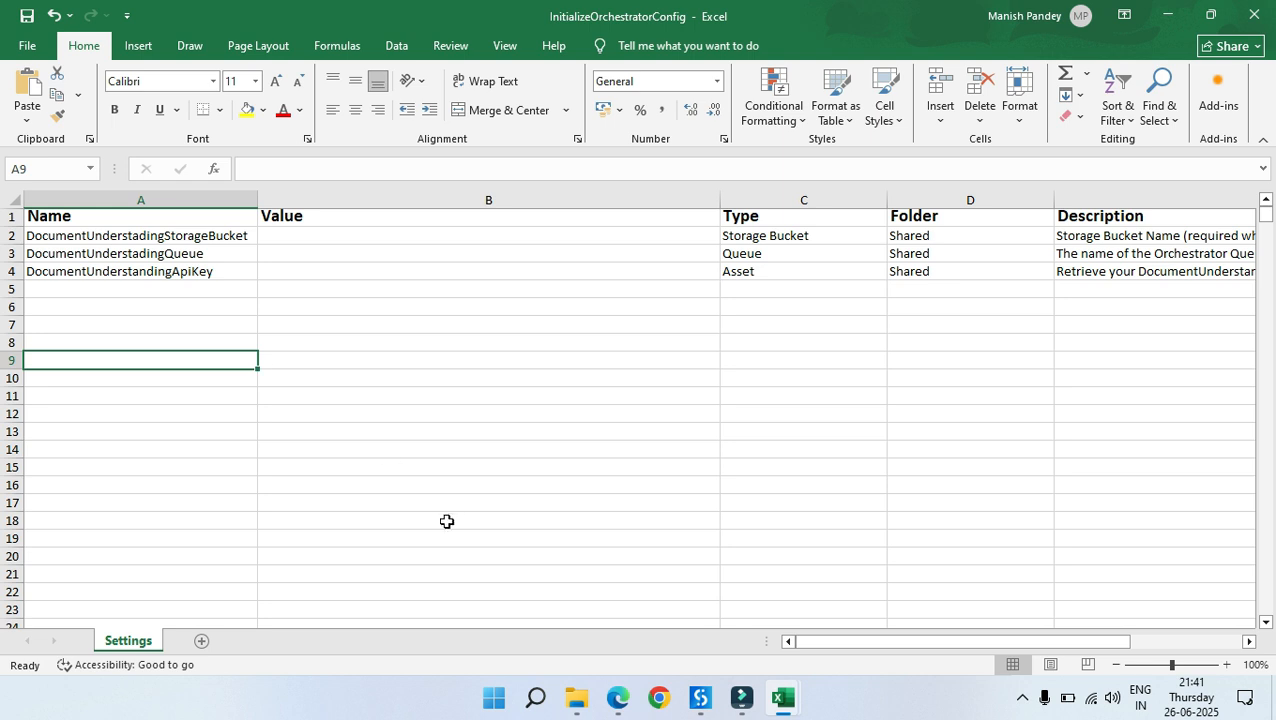
{"action": "mouse_move", "coordinate": [781, 697]}
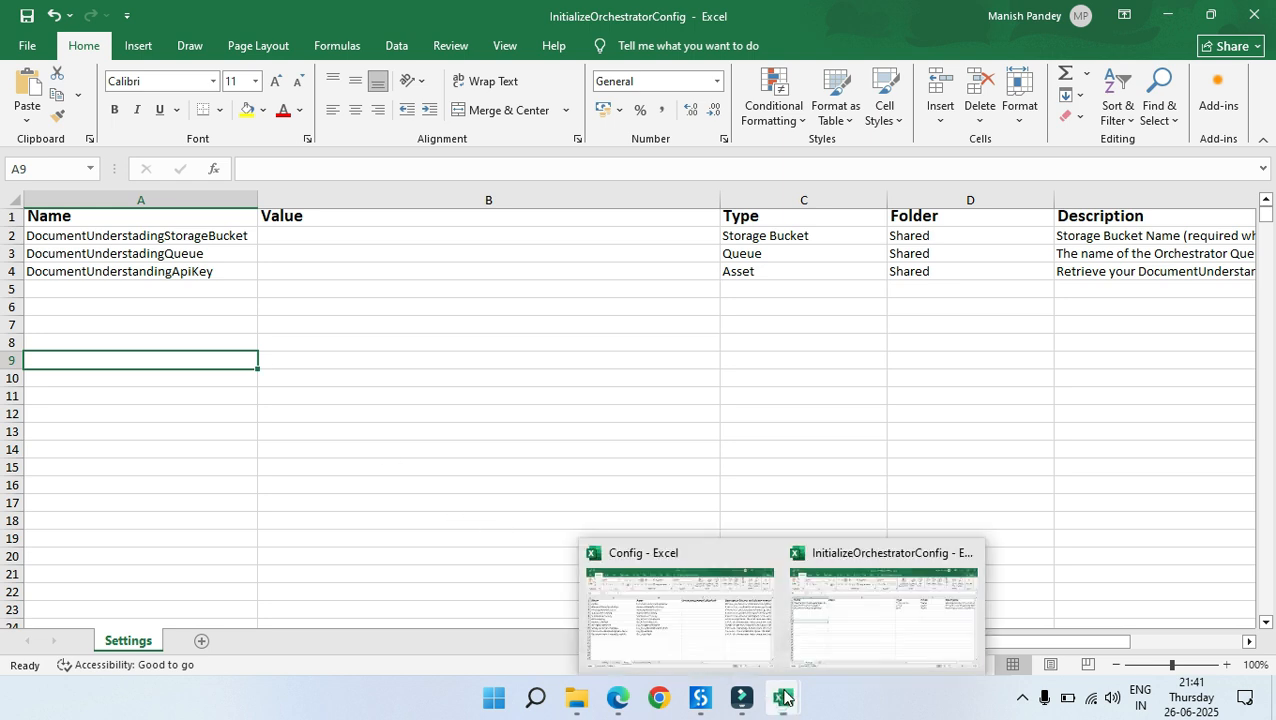
{"action": "left_click", "coordinate": [689, 609]}
{"action": "left_click_drag", "start_coordinate": [373, 242], "coordinate": [409, 451]}
{"action": "key", "text": "ctrl+c"}
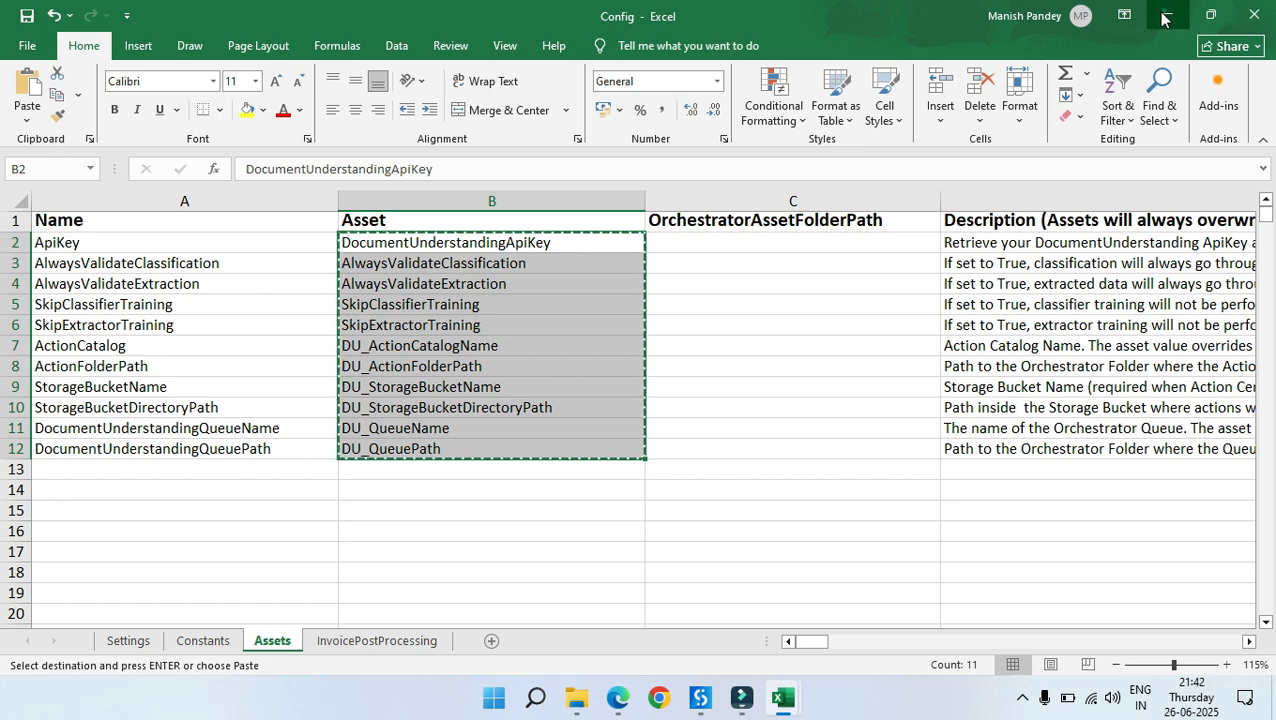
{"action": "left_click", "coordinate": [1167, 14]}
{"action": "left_click", "coordinate": [103, 290]}
{"action": "key", "text": "ctrl+v"}
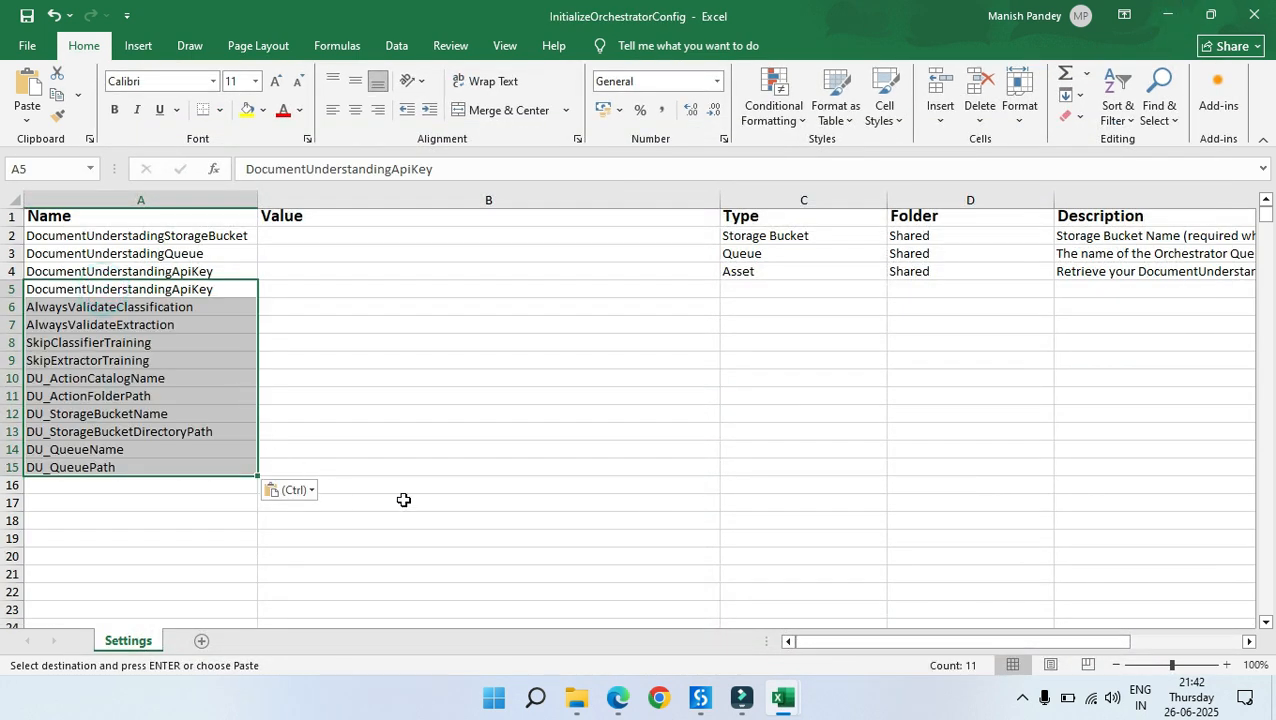
{"action": "left_click", "coordinate": [574, 459]}
Step: Delete row 5, which holds the duplicate DocumentUnderstandingApiKey entry
{"action": "left_click", "coordinate": [196, 289]}
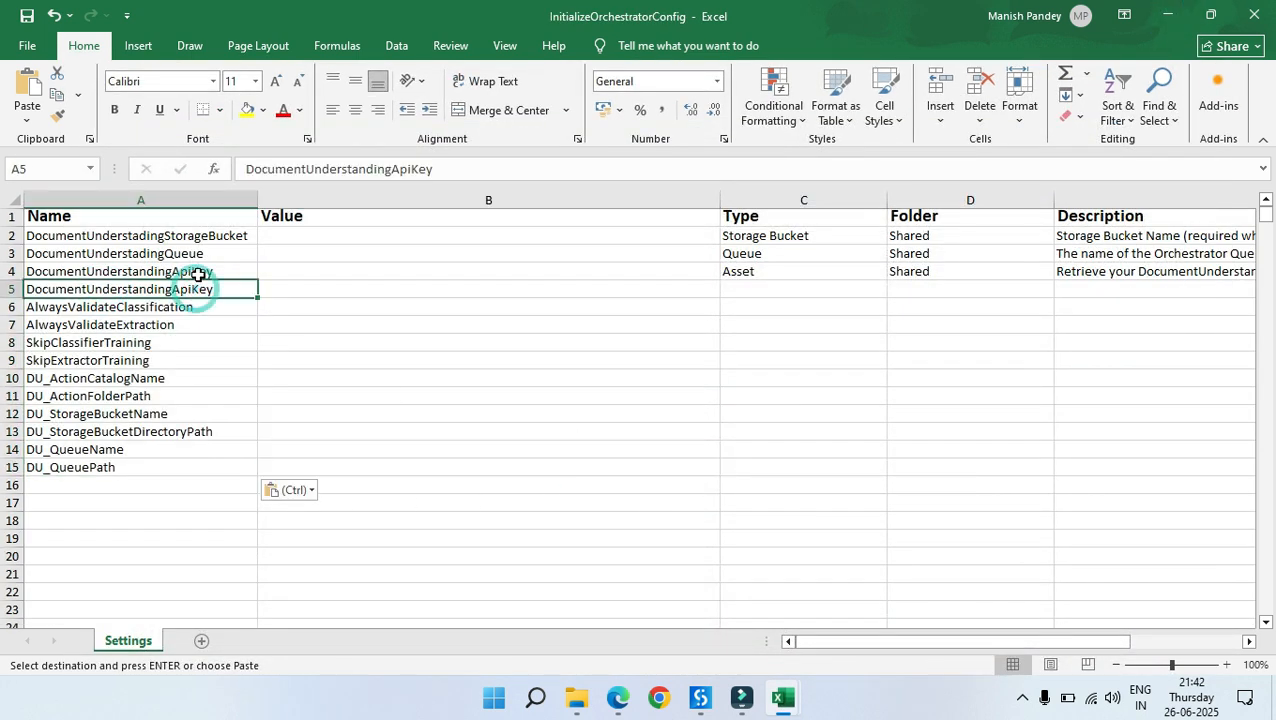
{"action": "left_click_drag", "start_coordinate": [196, 272], "coordinate": [221, 290]}
{"action": "left_click", "coordinate": [221, 290]}
{"action": "key", "text": "shift+space"}
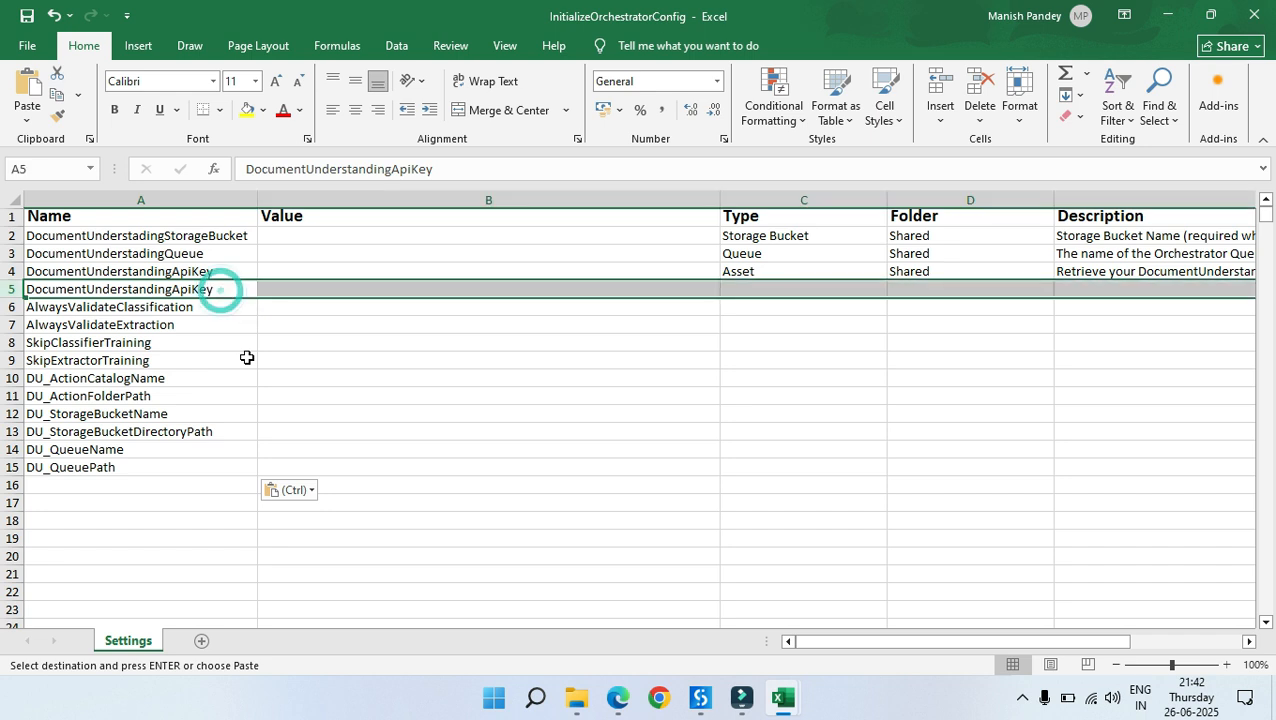
{"action": "key", "text": "ctrl"}
{"action": "key", "text": "Escape"}
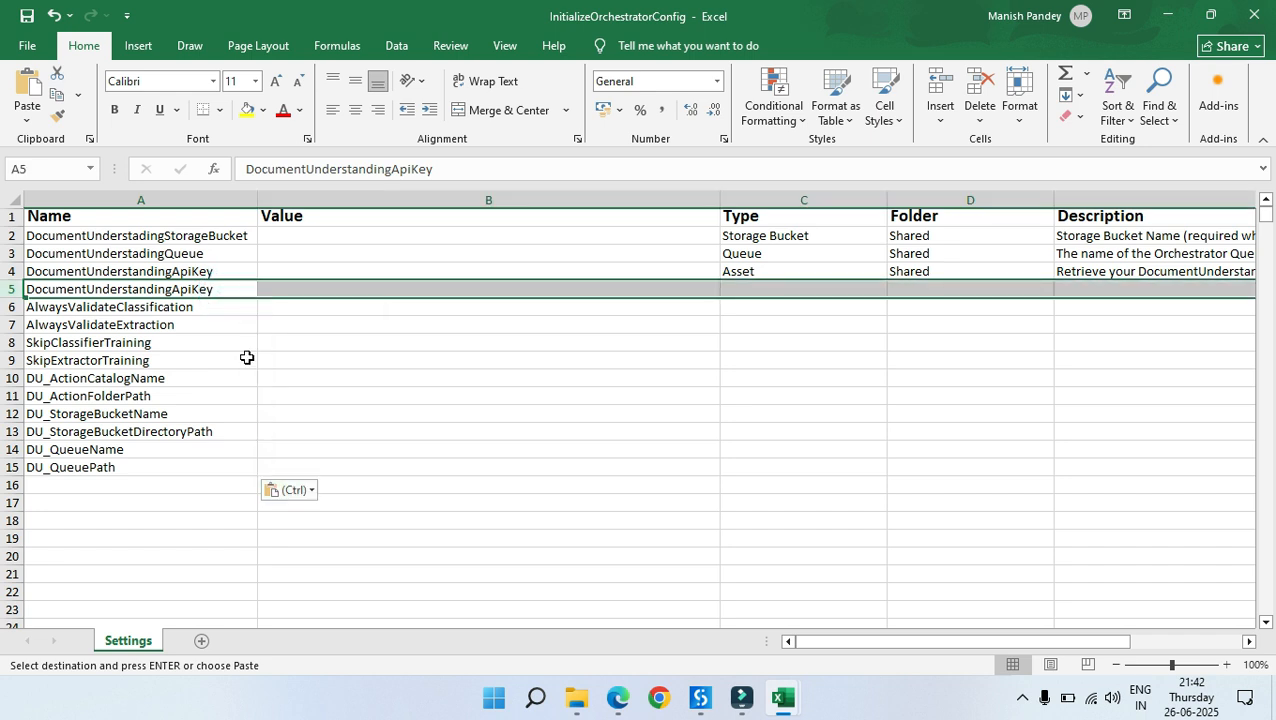
{"action": "key", "text": "ctrl+minus"}
{"action": "left_click", "coordinate": [441, 393]}
Step: Fill the Type column with Asset for all the added names, from AlwaysValidateClassification down to DU_QueuePath
{"action": "left_click", "coordinate": [268, 268]}
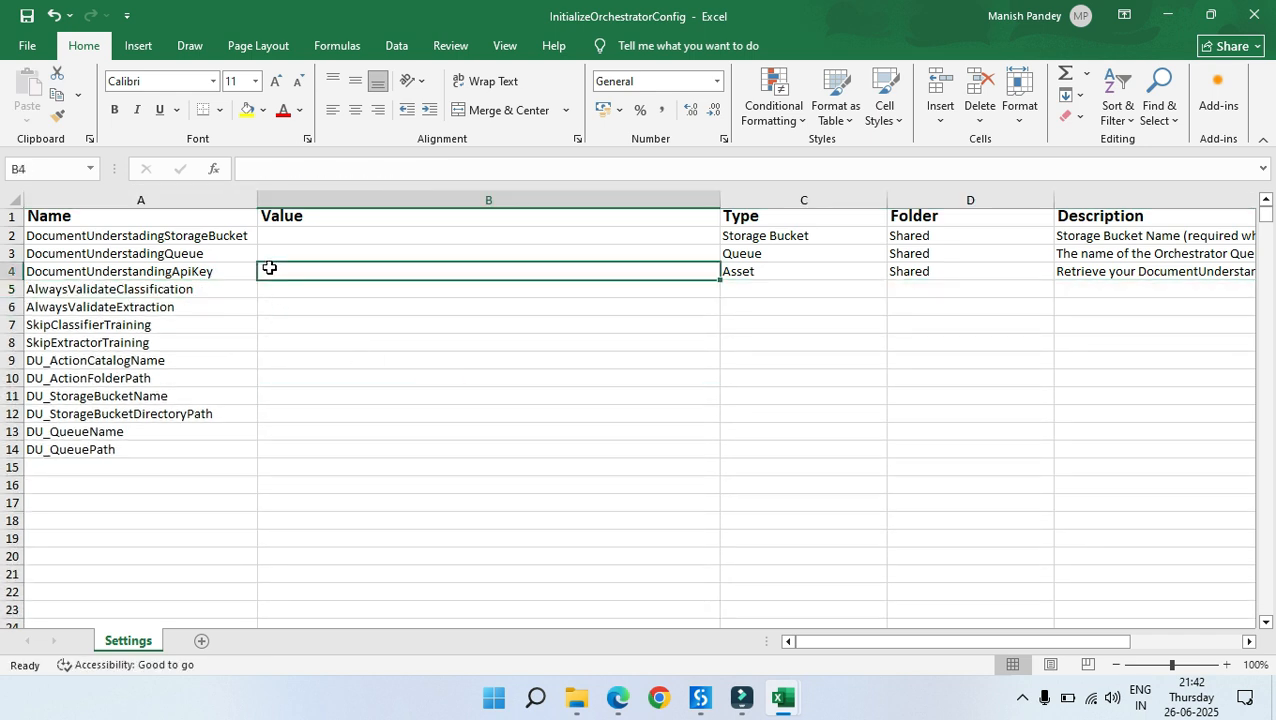
{"action": "key", "text": "Right"}
{"action": "key", "text": "ctrl+c"}
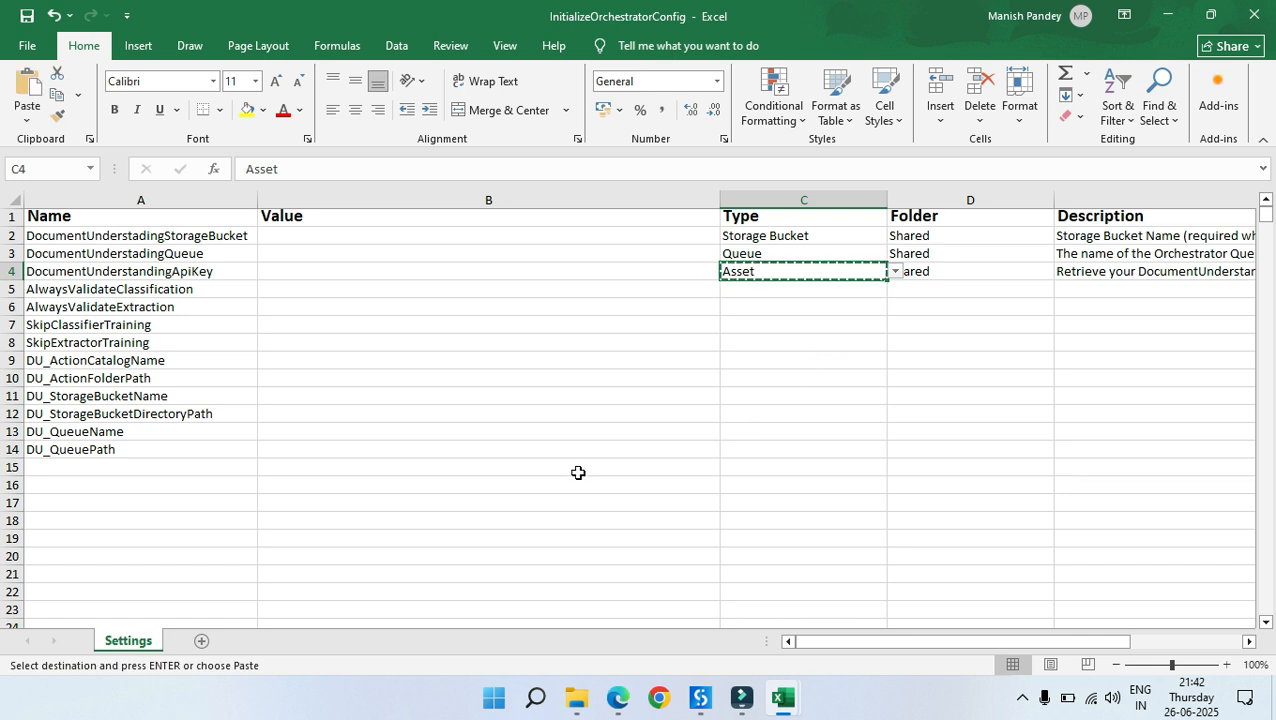
{"action": "left_click", "coordinate": [746, 433], "text": "shift"}
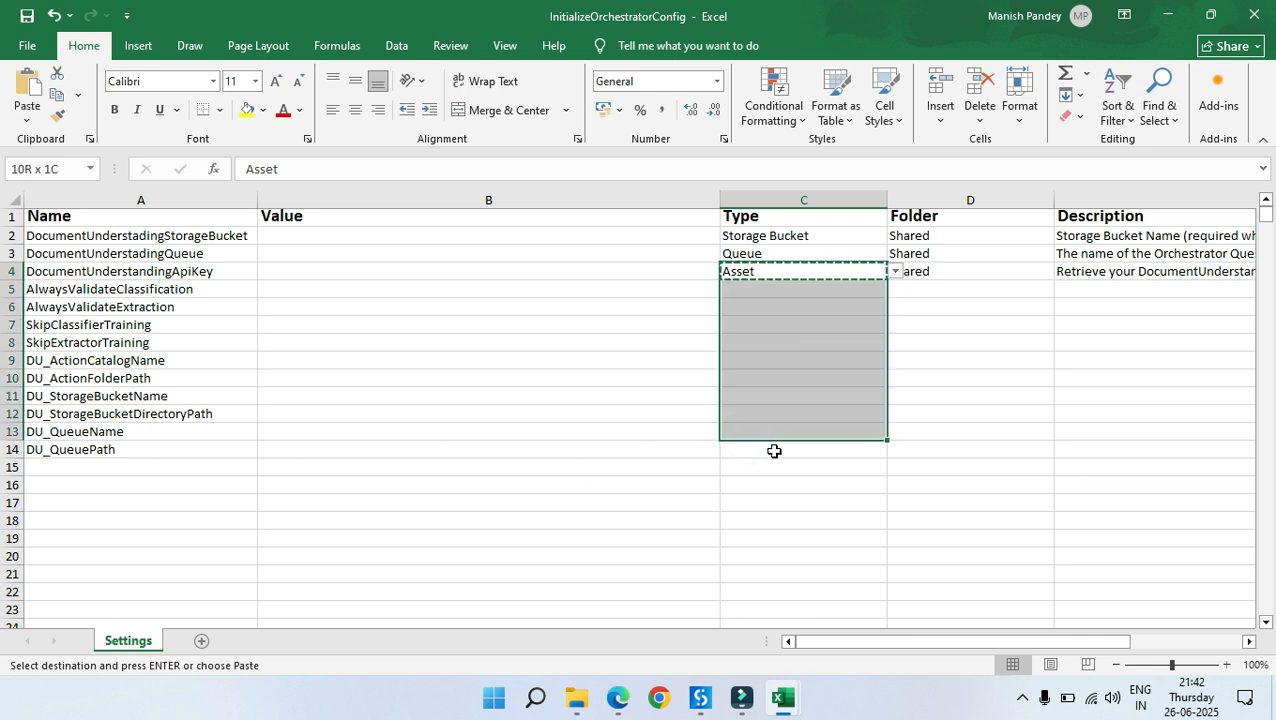
{"action": "left_click", "coordinate": [772, 450], "text": "shift"}
{"action": "key", "text": "ctrl+v"}
{"action": "left_click", "coordinate": [792, 535]}
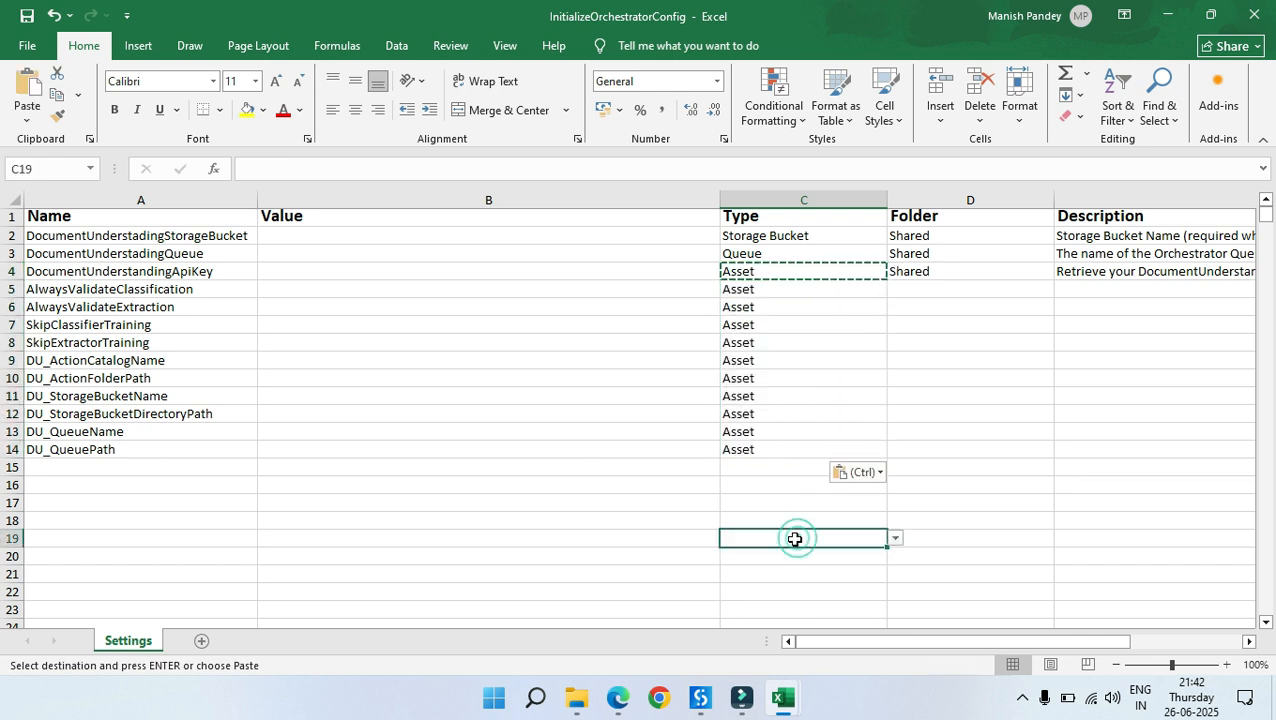
{"action": "key", "text": "Escape"}
{"action": "left_click_drag", "start_coordinate": [763, 270], "coordinate": [763, 449]}
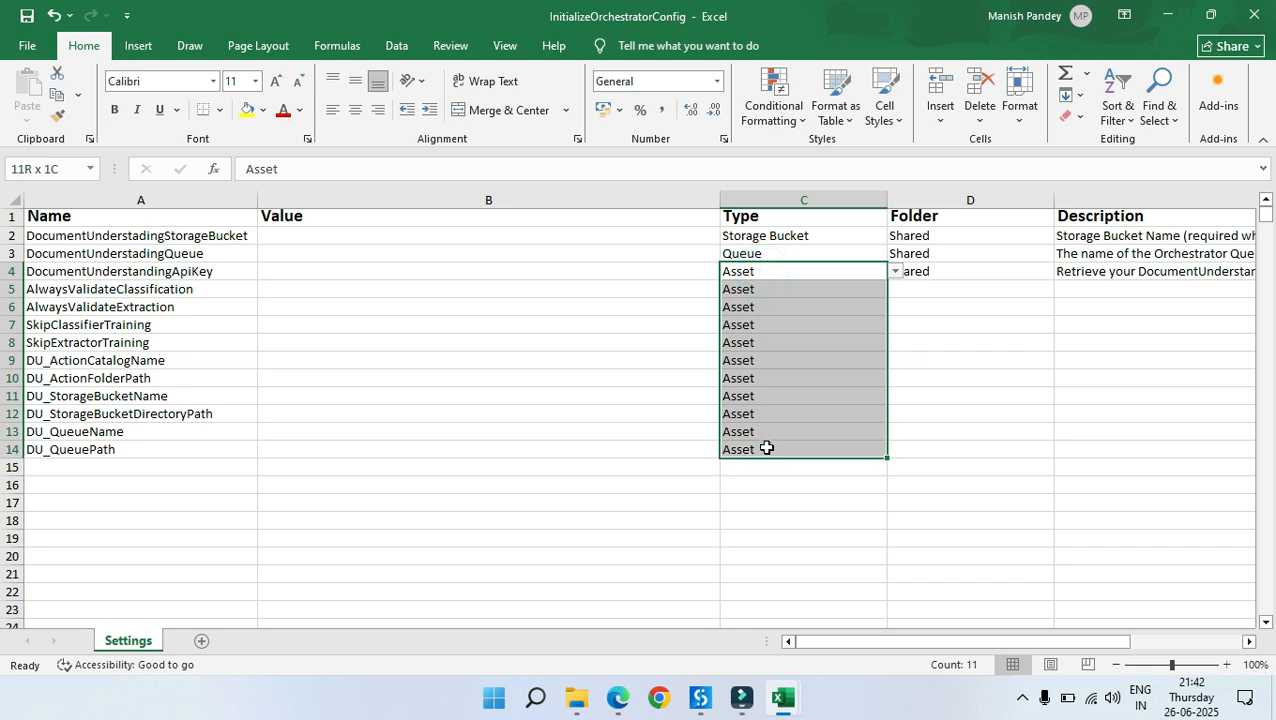
{"action": "left_click", "coordinate": [769, 535]}
Step: Set the Folder to Finance for every row, from the storage bucket in D2 down to DU_QueuePath in D14
{"action": "left_click", "coordinate": [940, 233]}
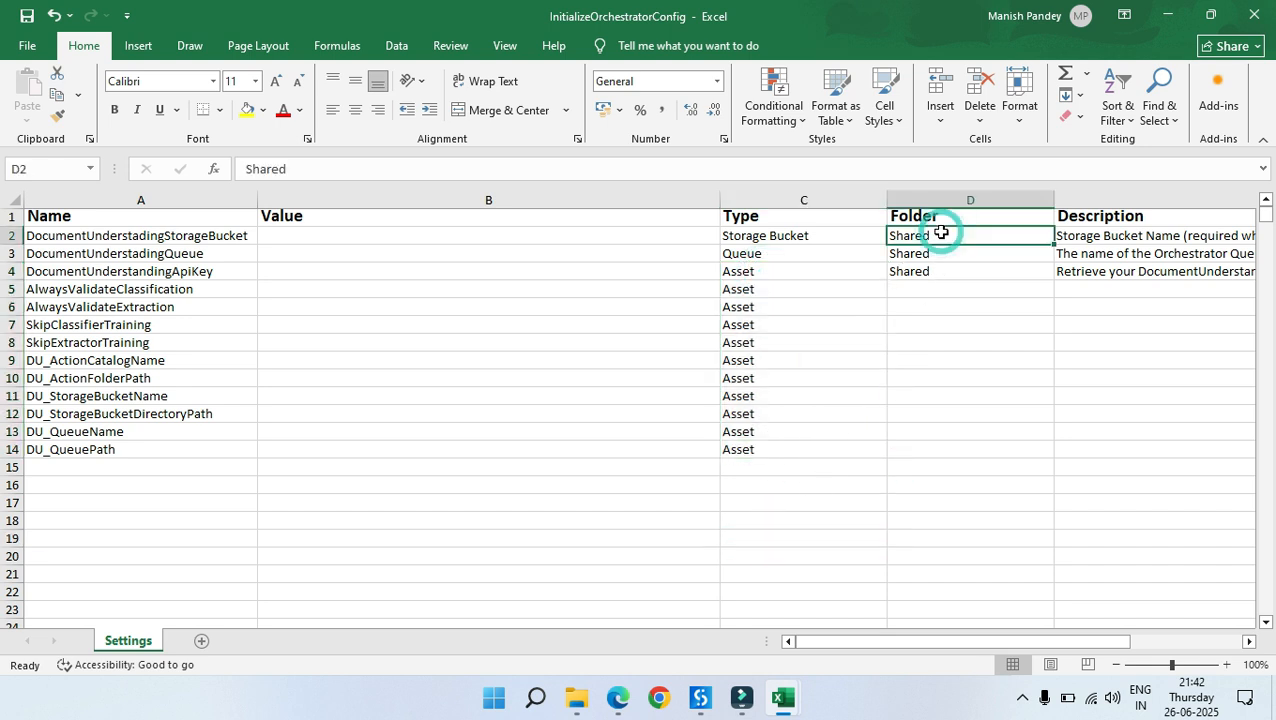
{"action": "type", "text": "Finance"}
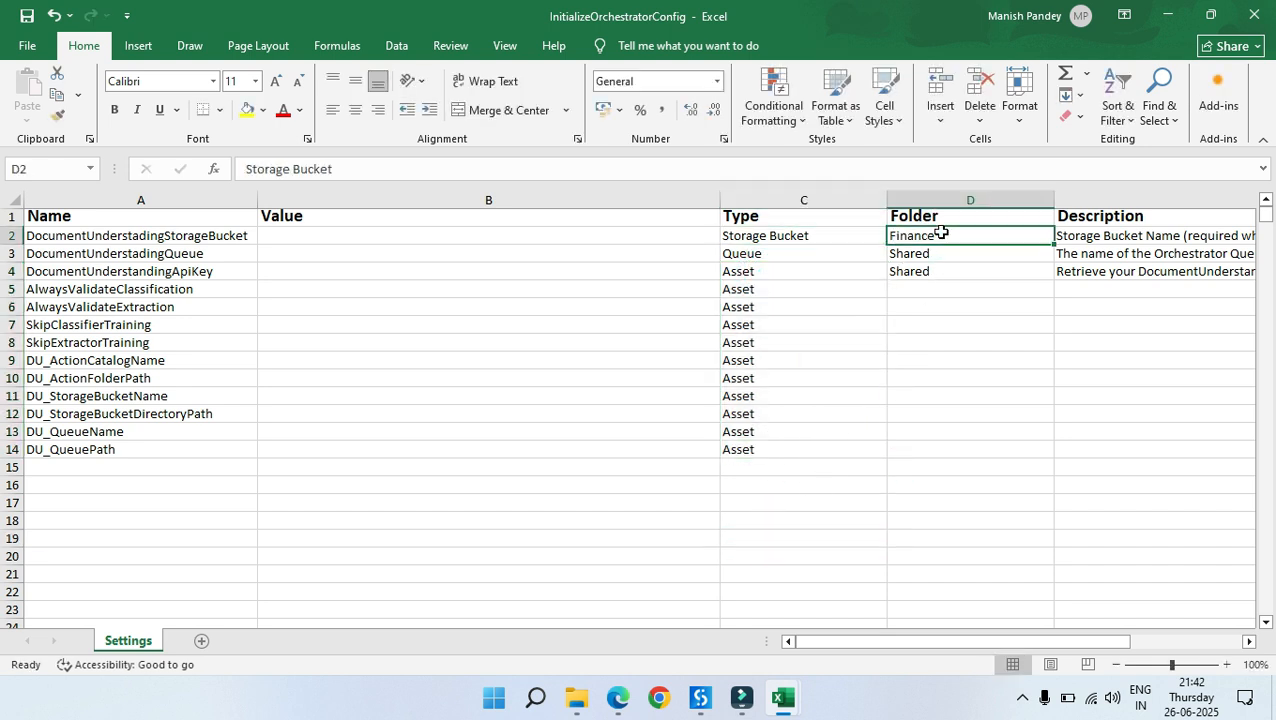
{"action": "key", "text": "ctrl+c"}
{"action": "left_click", "coordinate": [919, 445], "text": "shift"}
{"action": "key", "text": "ctrl+v"}
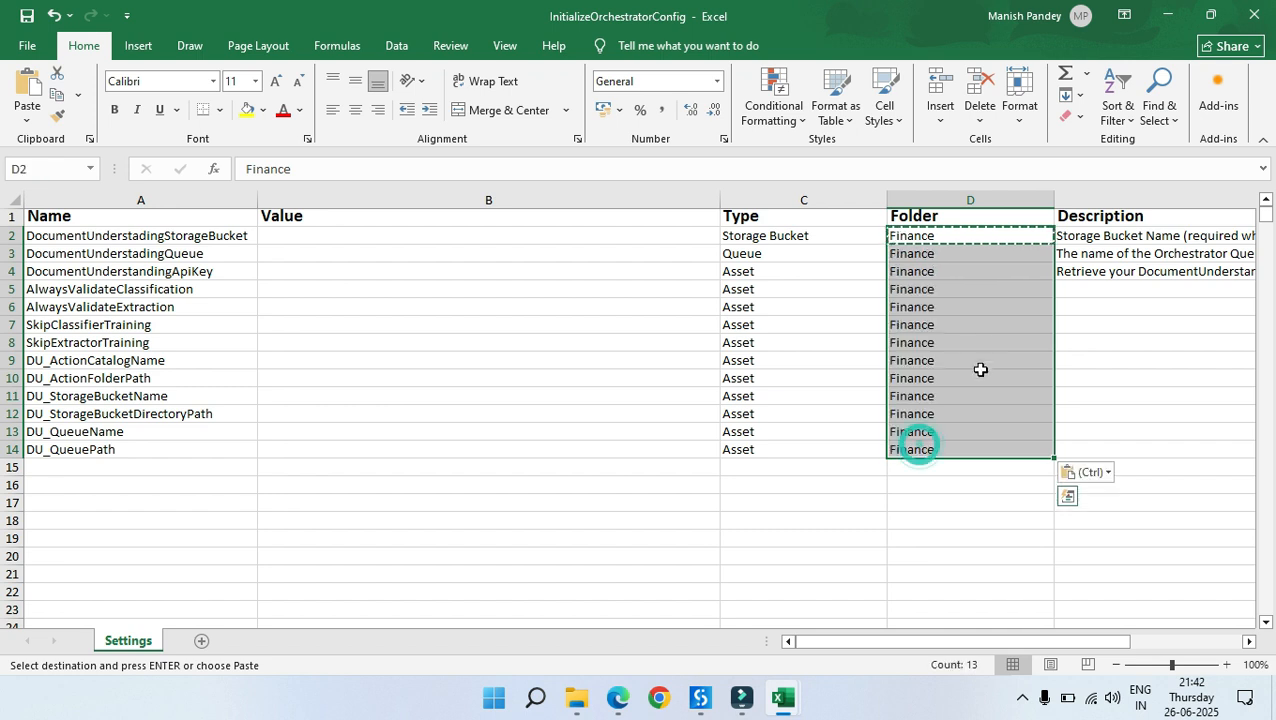
Step: Review the names, types and folders of the storage bucket and asset entries in the InitializeOrchestratorConfig settings sheet
{"action": "left_click", "coordinate": [980, 322]}
{"action": "left_click", "coordinate": [120, 233]}
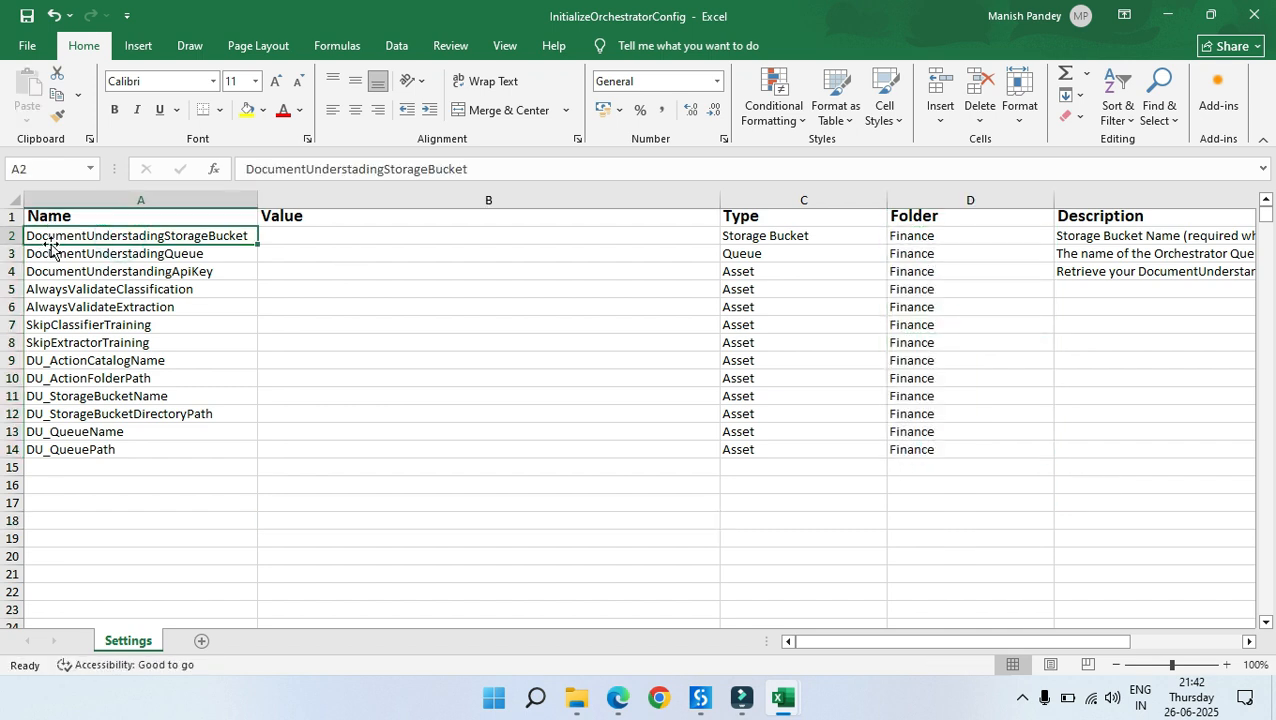
{"action": "left_click", "coordinate": [806, 236]}
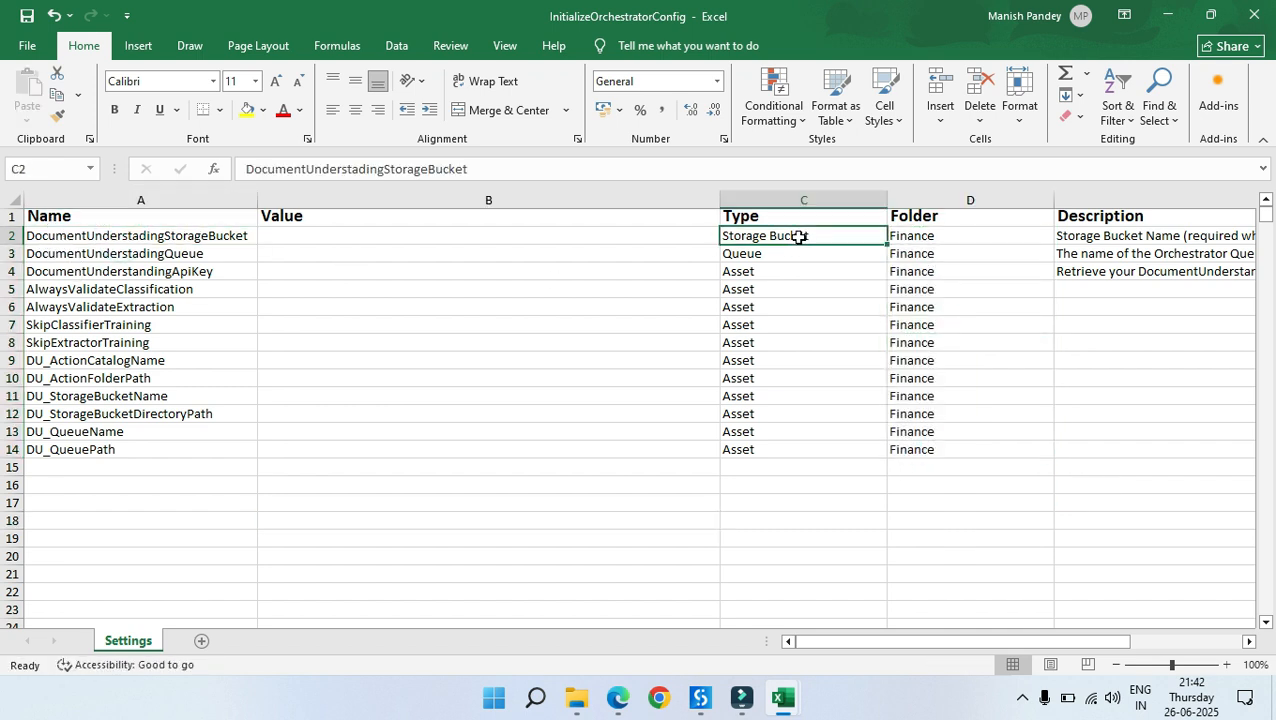
{"action": "left_click_drag", "start_coordinate": [749, 273], "coordinate": [754, 452]}
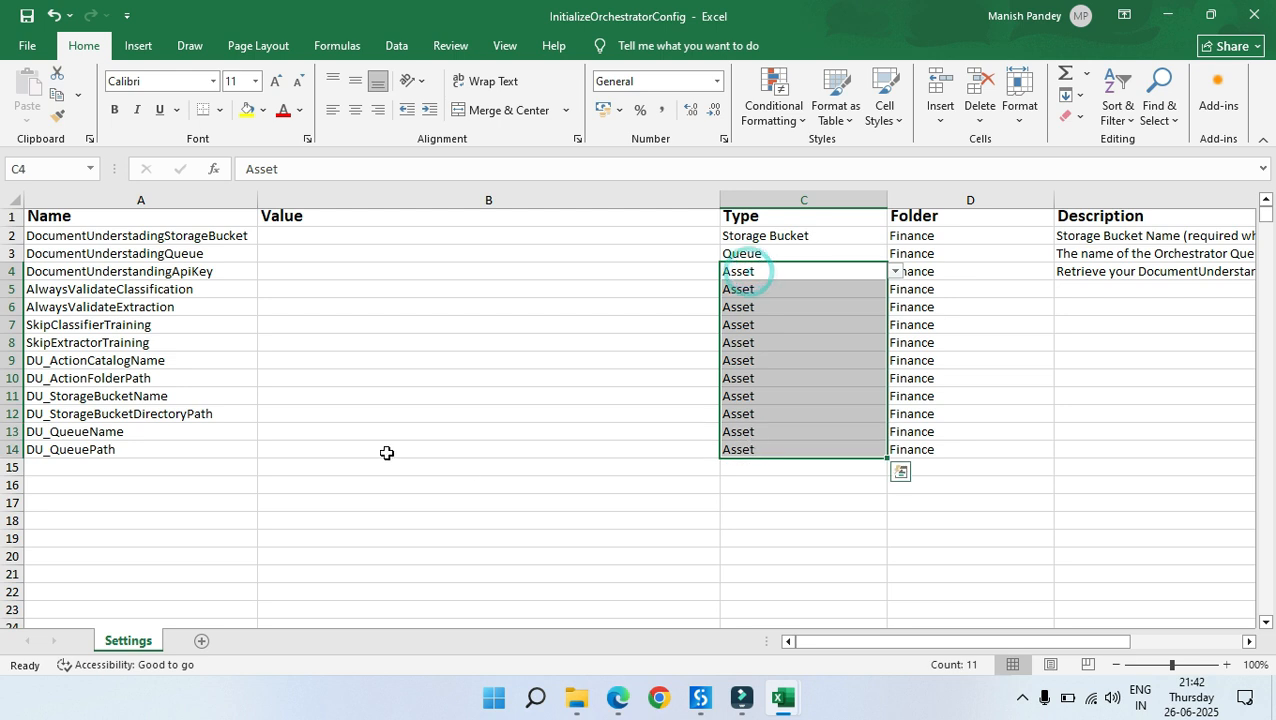
{"action": "left_click", "coordinate": [171, 236]}
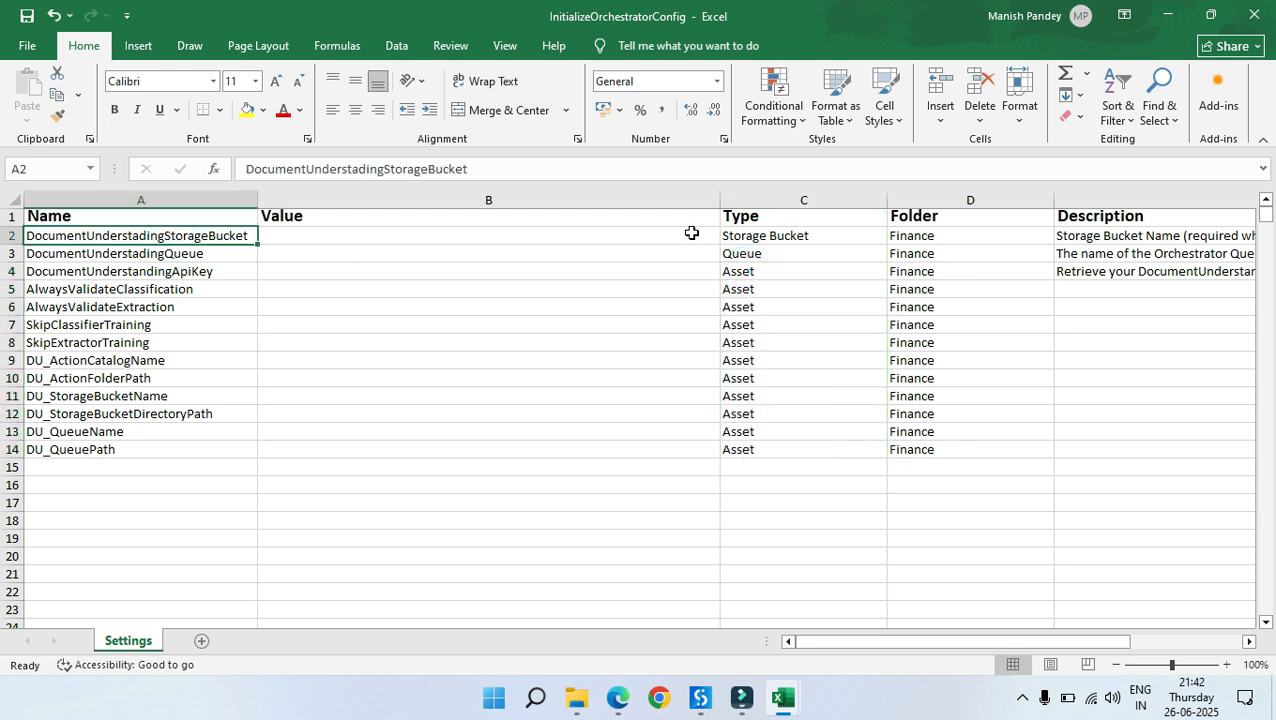
{"action": "left_click", "coordinate": [763, 236]}
{"action": "double_click", "coordinate": [163, 236]}
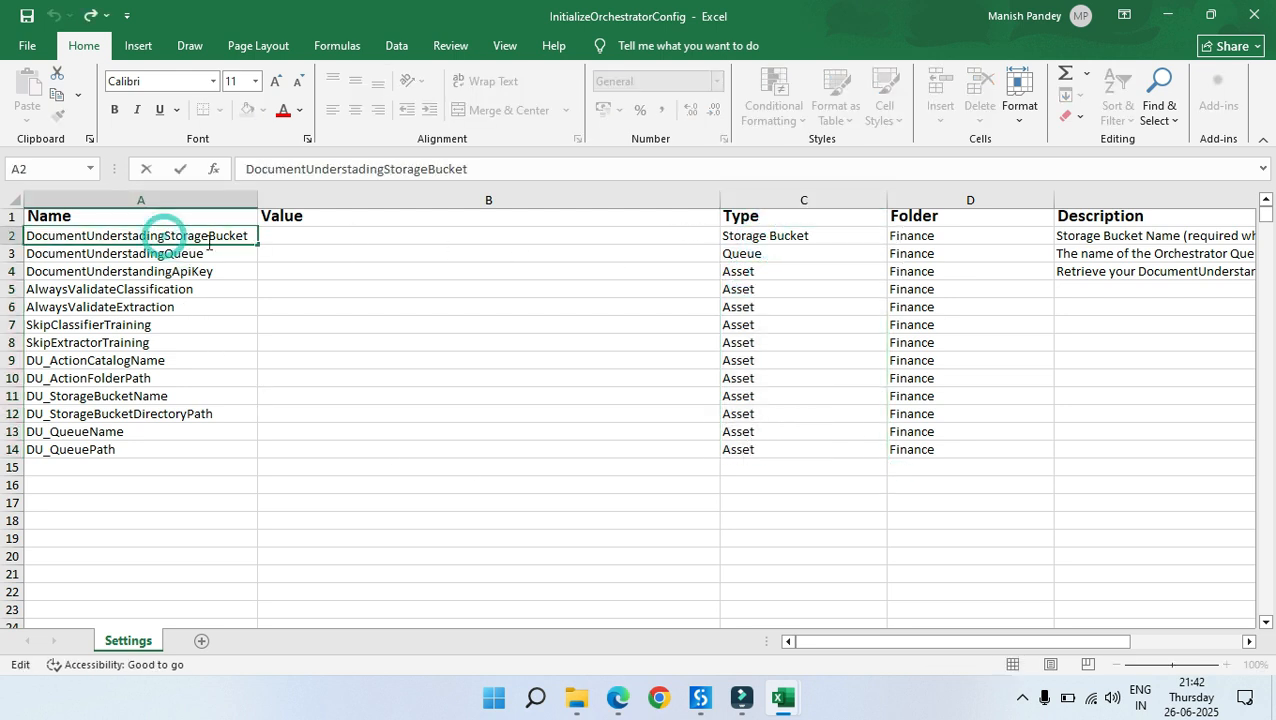
{"action": "left_click", "coordinate": [559, 503]}
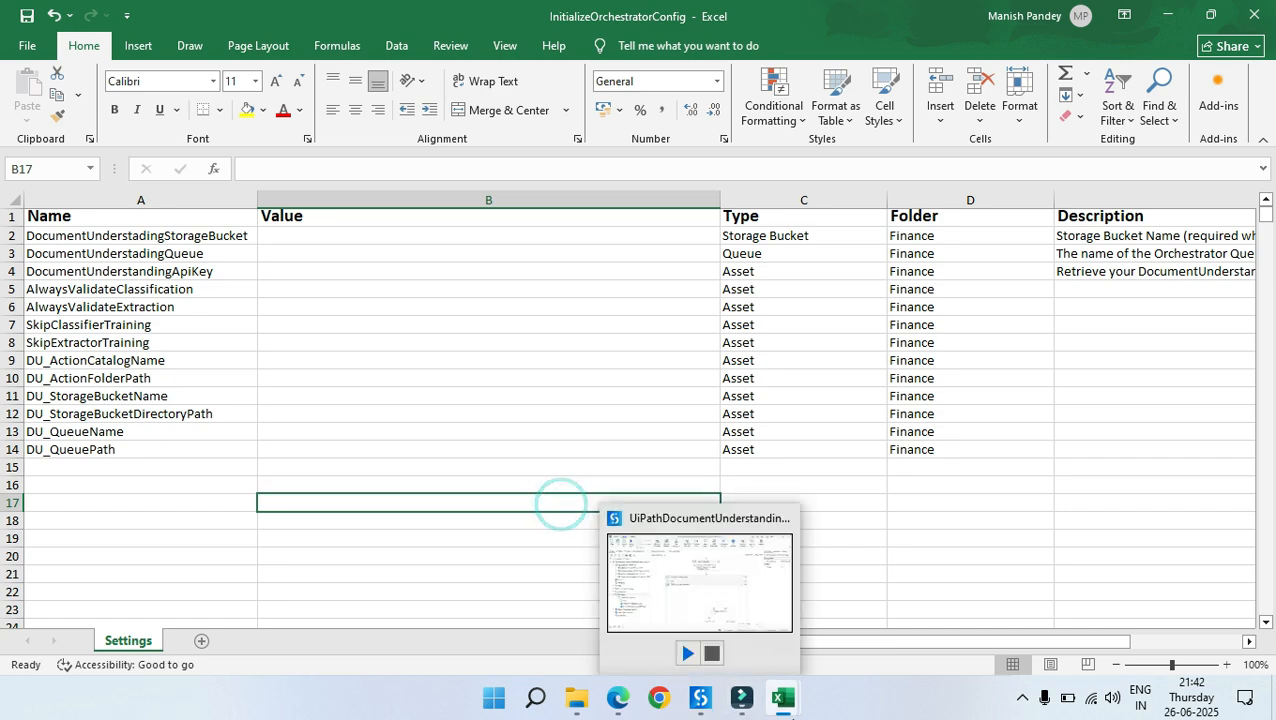
Step: Copy the DocumentUnderstandingQueueName value, DU_InputQueue, from the Settings sheet of the Config workbook
{"action": "mouse_move", "coordinate": [783, 697]}
{"action": "left_click", "coordinate": [671, 622]}
{"action": "left_click", "coordinate": [447, 470]}
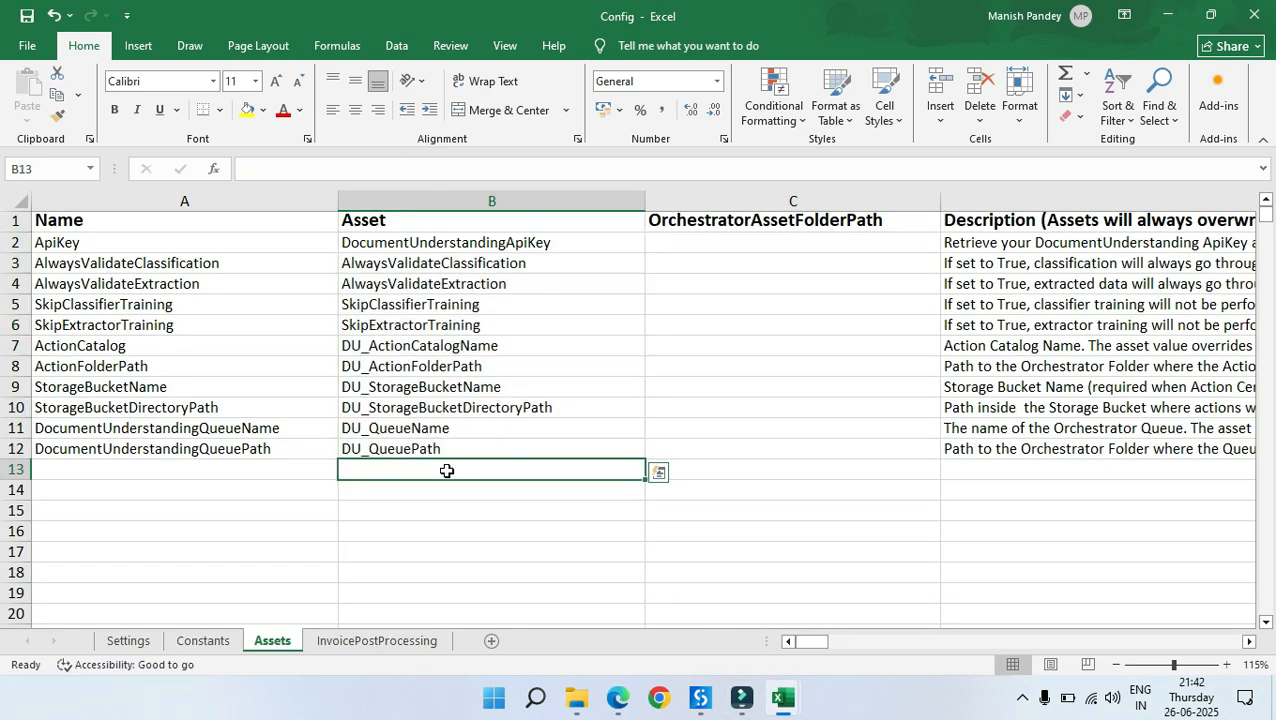
{"action": "left_click", "coordinate": [373, 569]}
{"action": "left_click", "coordinate": [150, 645]}
{"action": "scroll", "coordinate": [216, 456], "scroll_direction": "up", "scroll_amount": 3}
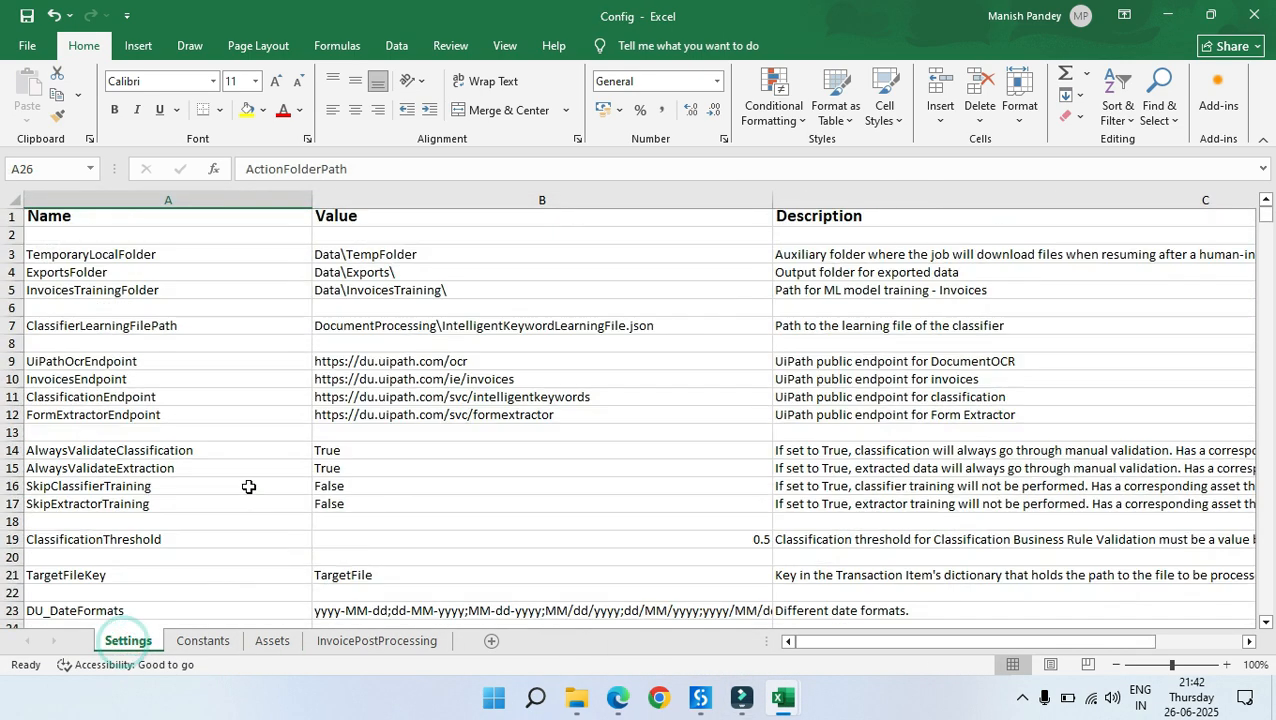
{"action": "scroll", "coordinate": [222, 473], "scroll_direction": "down", "scroll_amount": 4}
{"action": "left_click", "coordinate": [370, 503]}
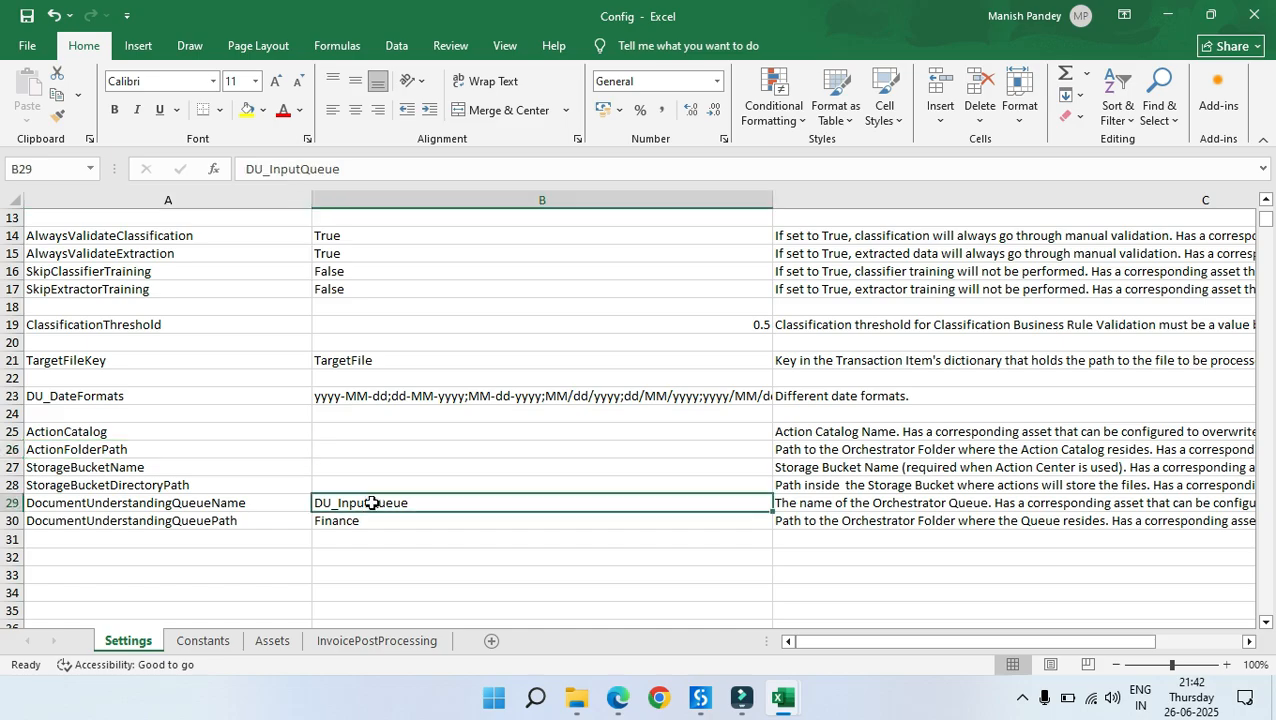
{"action": "key", "text": "ctrl+c"}
Step: Replace the name of the Queue entry in A3 of the InitializeOrchestratorConfig workbook with the copied DU_InputQueue
{"action": "key", "text": "alt+Tab"}
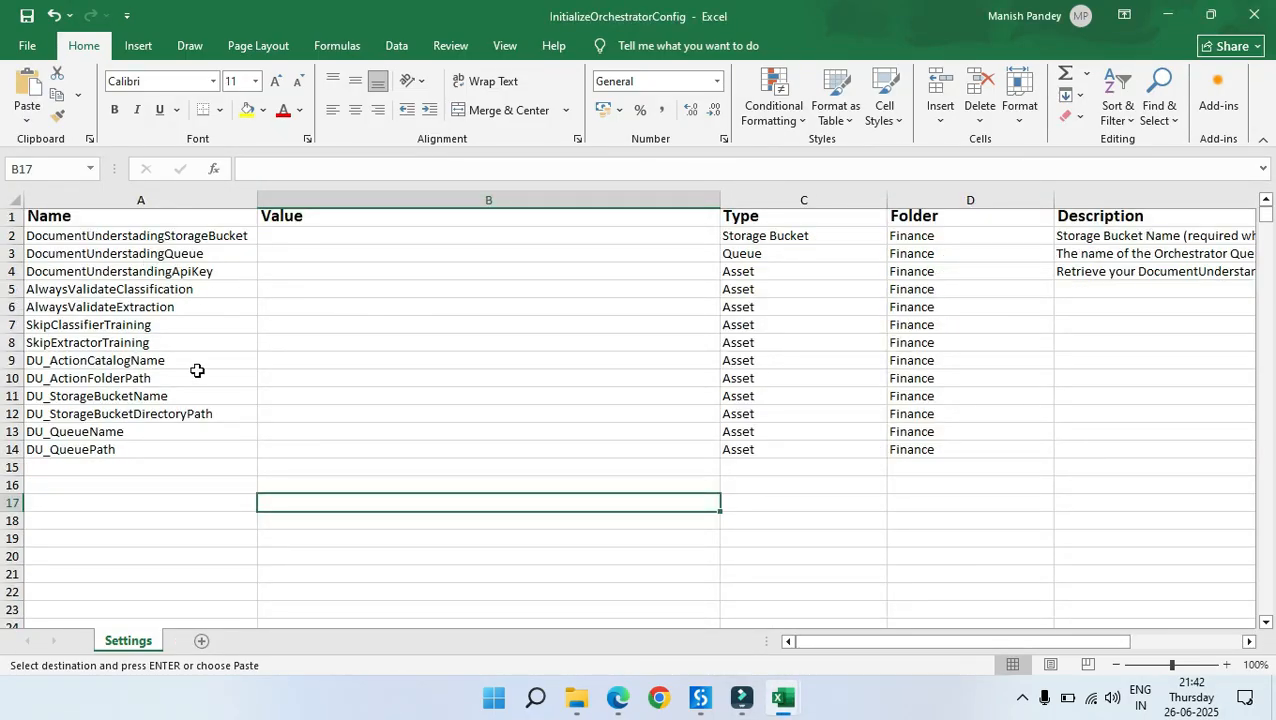
{"action": "left_click", "coordinate": [152, 255]}
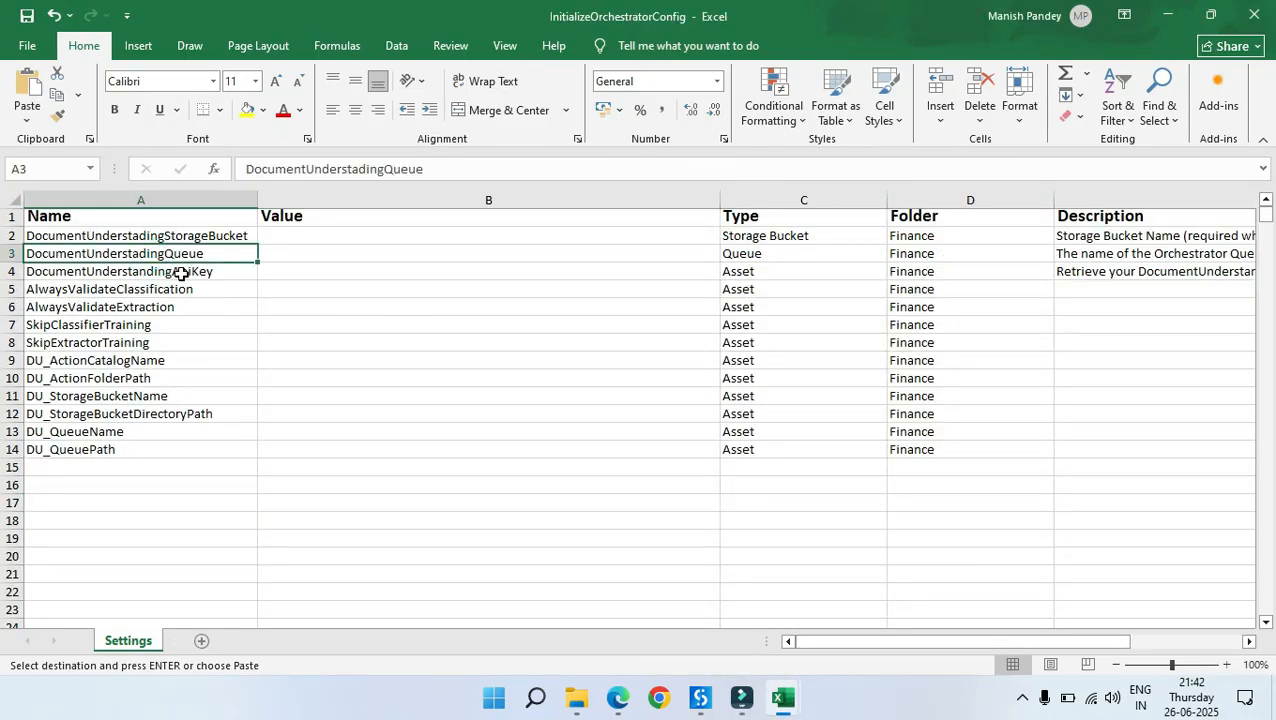
{"action": "key", "text": "ctrl+v"}
{"action": "left_click", "coordinate": [346, 481]}
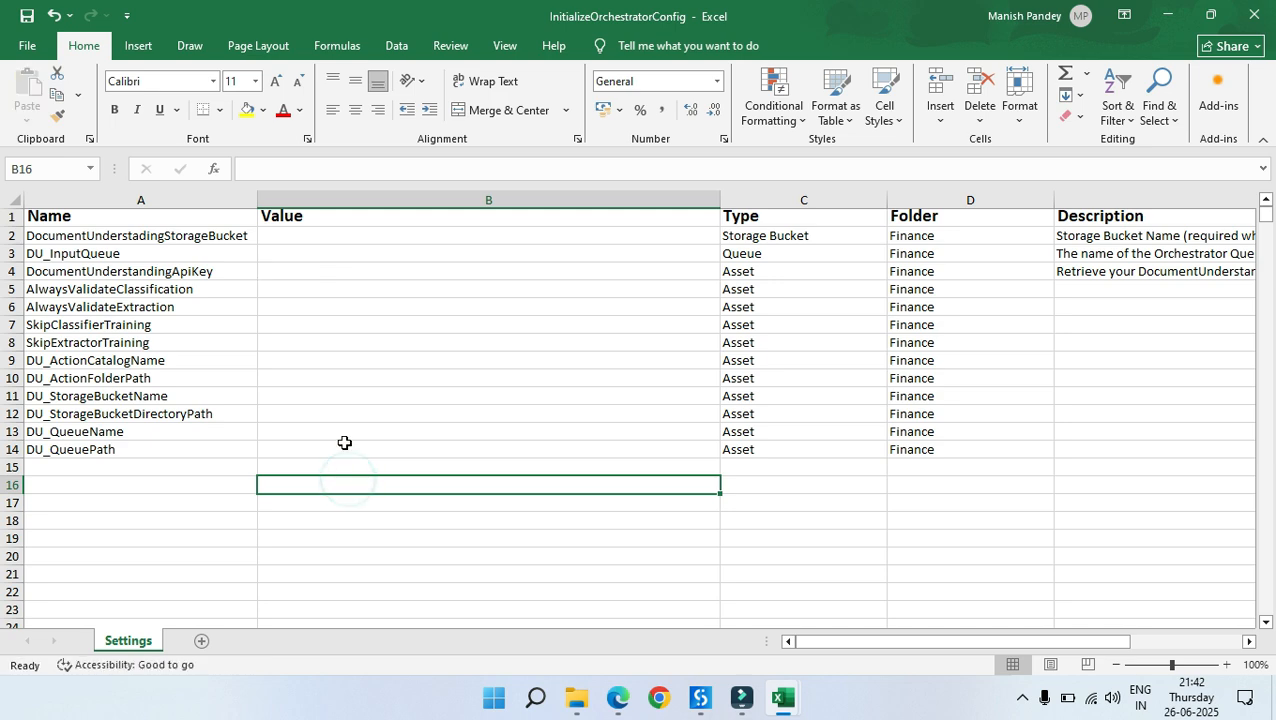
Step: Check the Config workbook's Settings sheet for a StorageBucketName value to match the storage bucket entry
{"action": "left_click", "coordinate": [163, 236]}
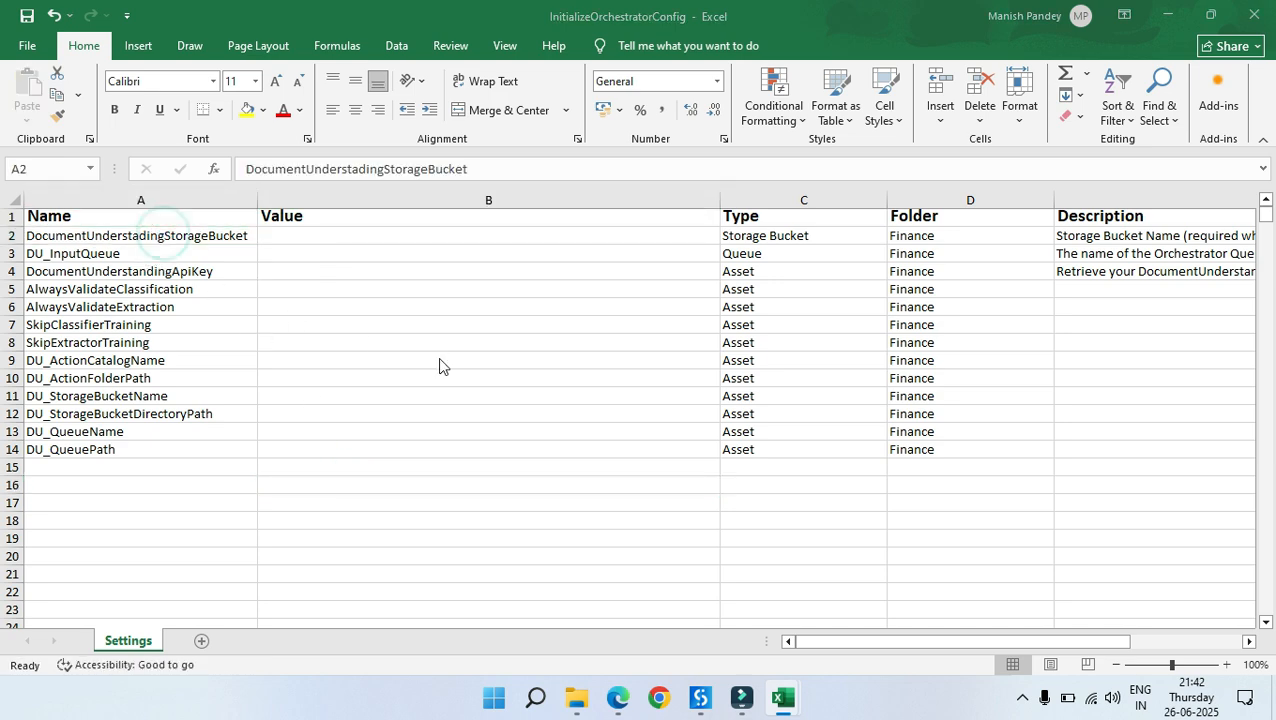
{"action": "key", "text": "alt+Tab"}
{"action": "scroll", "coordinate": [367, 560], "scroll_direction": "up", "scroll_amount": 4}
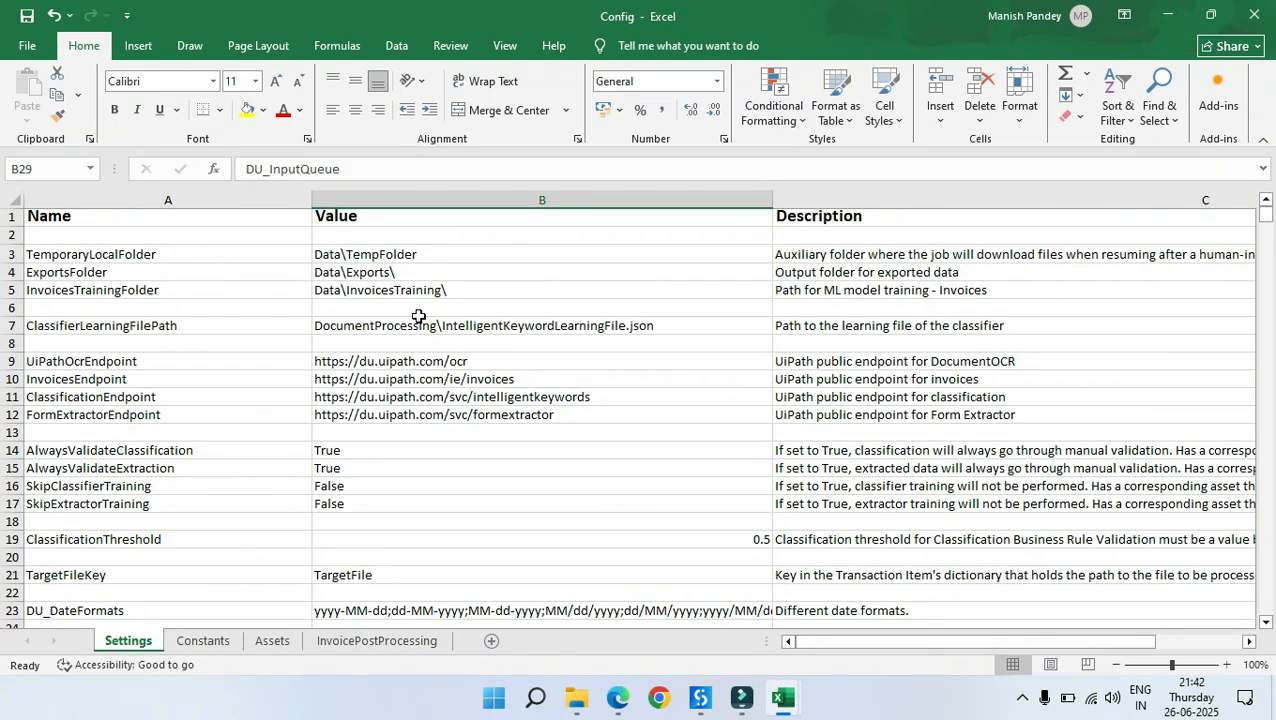
{"action": "scroll", "coordinate": [340, 500], "scroll_direction": "down", "scroll_amount": 3}
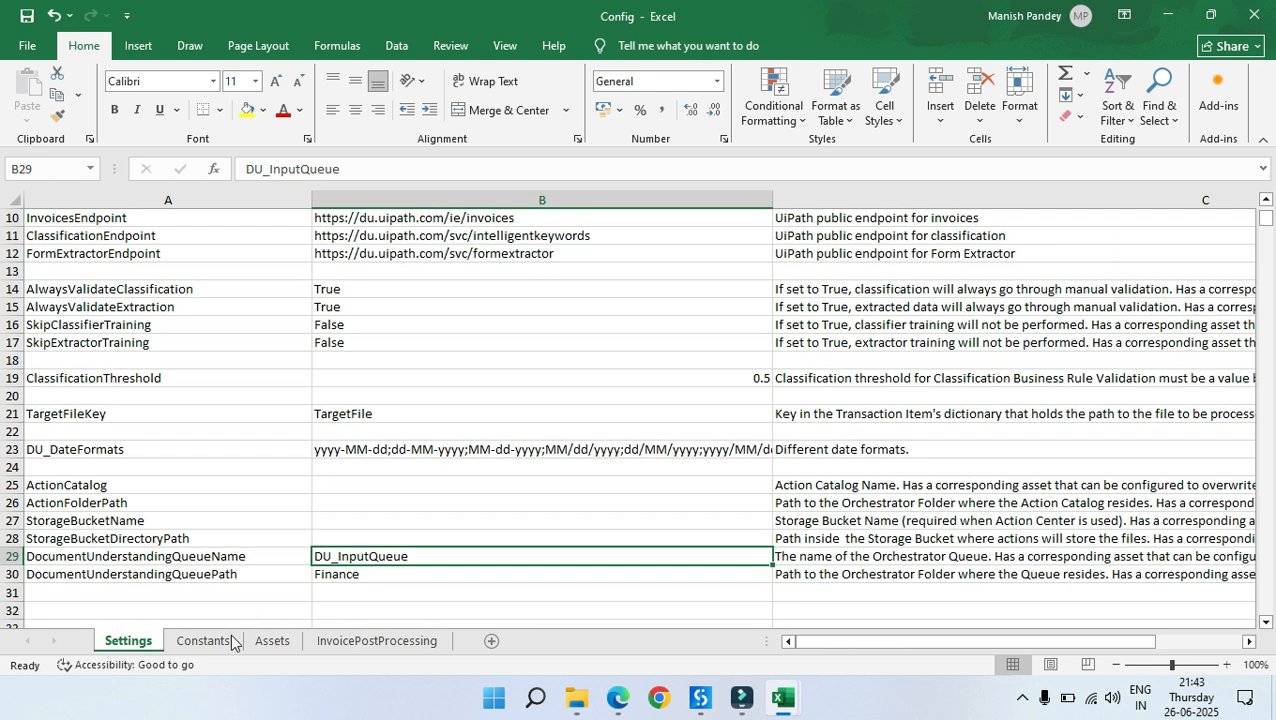
{"action": "left_click", "coordinate": [235, 525]}
{"action": "key", "text": "Right"}
{"action": "key", "text": "Left"}
{"action": "key", "text": "Right"}
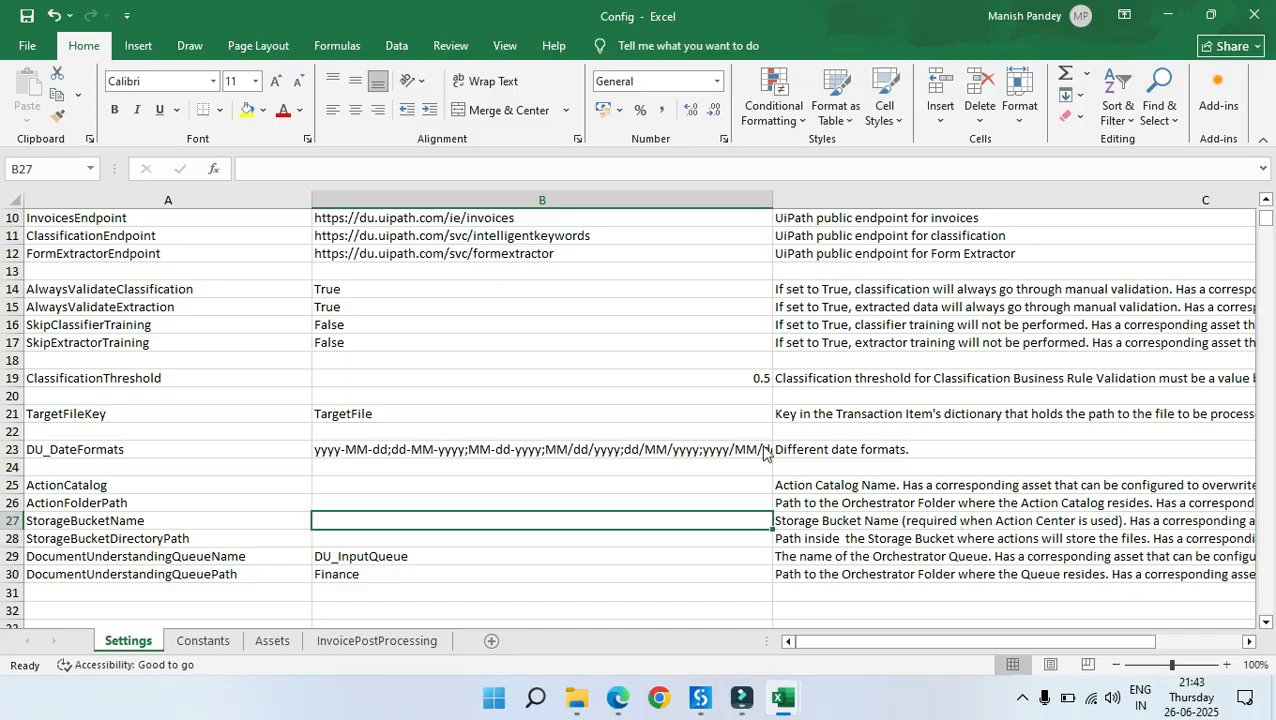
Step: Rename the storage bucket entry in A2 of the InitializeOrchestratorConfig workbook to DU_StorageBucket
{"action": "key", "text": "alt+Tab"}
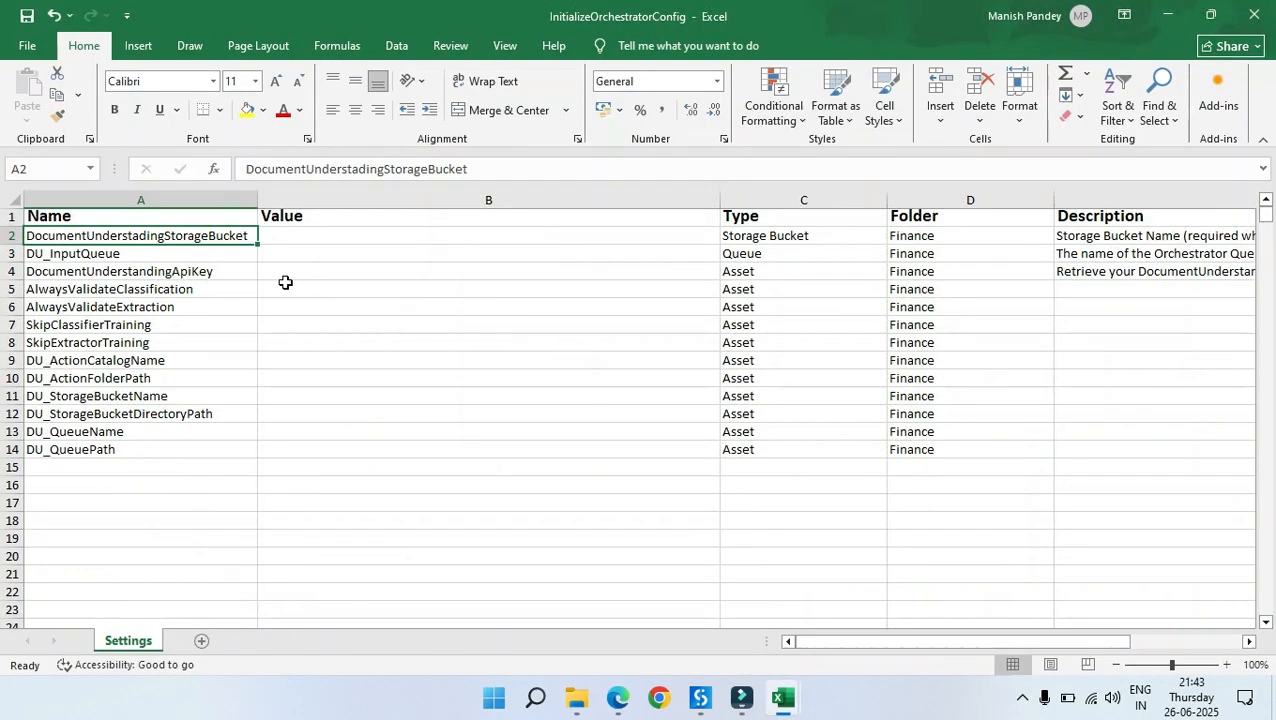
{"action": "double_click", "coordinate": [166, 236]}
{"action": "key", "text": "Tab"}
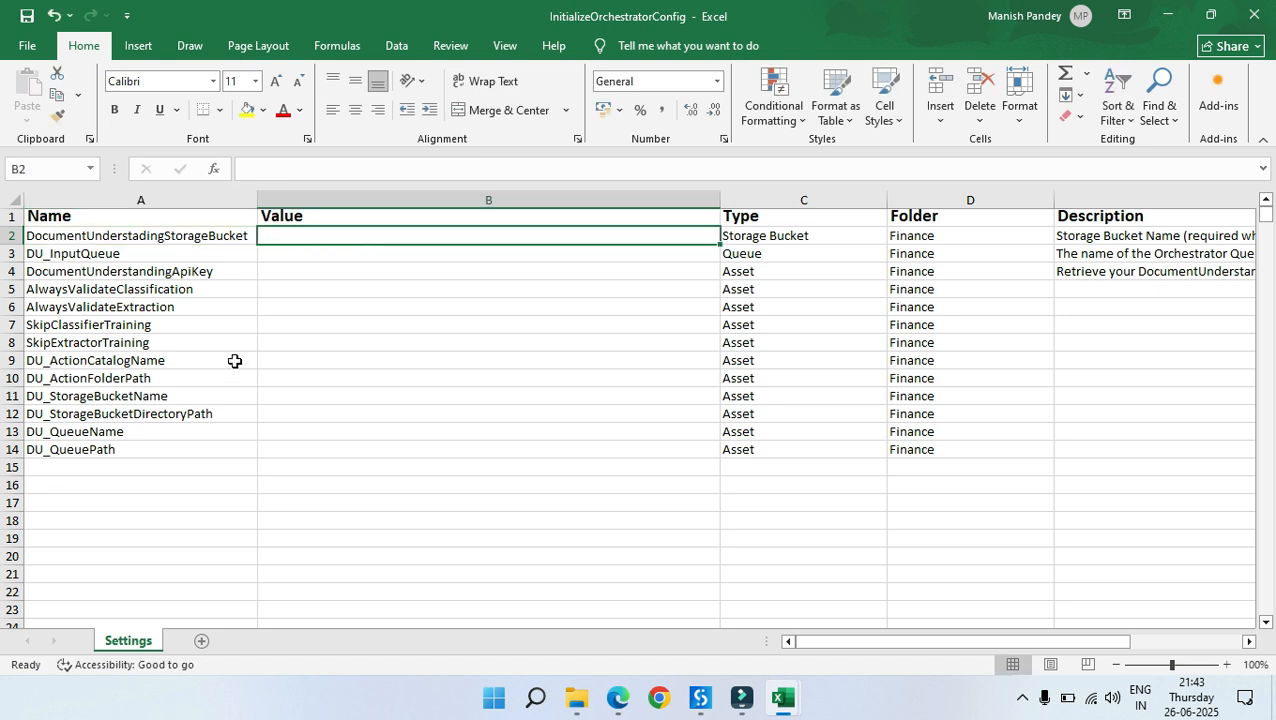
{"action": "left_click", "coordinate": [188, 242]}
{"action": "double_click", "coordinate": [161, 236]}
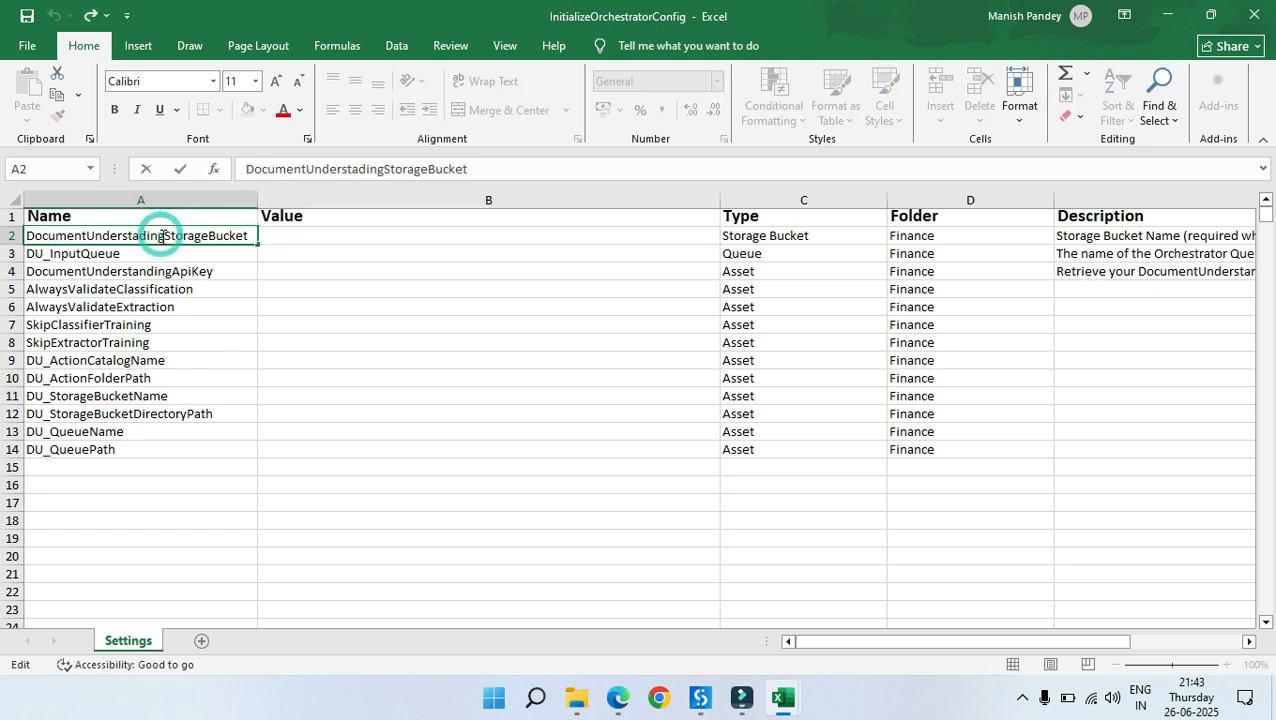
{"action": "left_click_drag", "start_coordinate": [164, 236], "coordinate": [26, 236]}
{"action": "key", "text": "BackSpace"}
{"action": "type", "text": "DU_"}
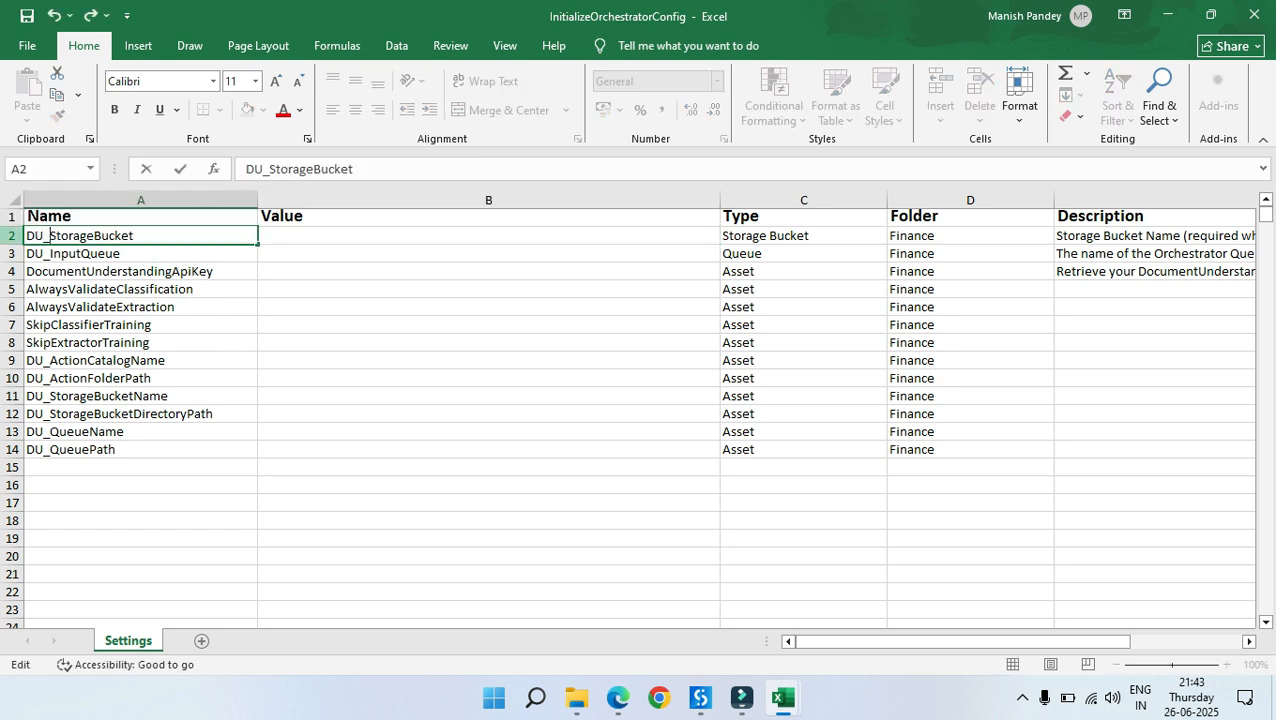
{"action": "left_click", "coordinate": [332, 296]}
{"action": "left_click", "coordinate": [121, 239]}
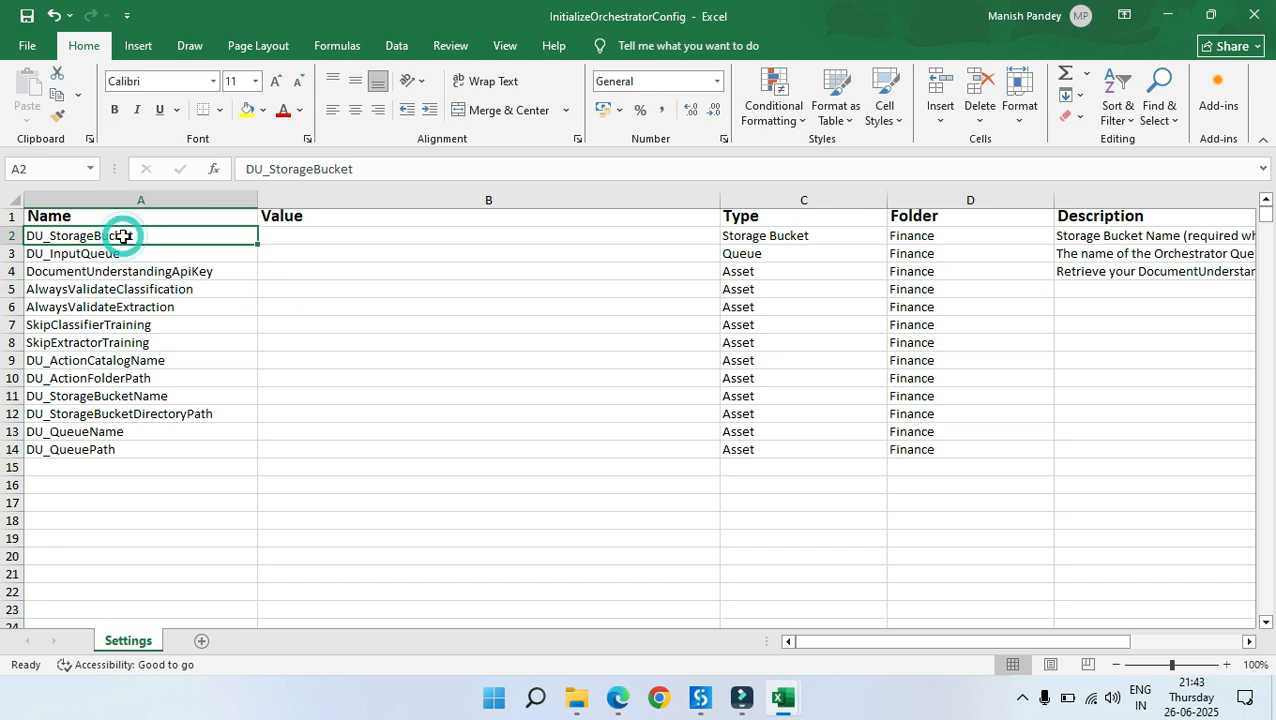
Step: Insert a blank row above the DocumentUnderstandingApiKey entry
{"action": "left_click", "coordinate": [81, 252]}
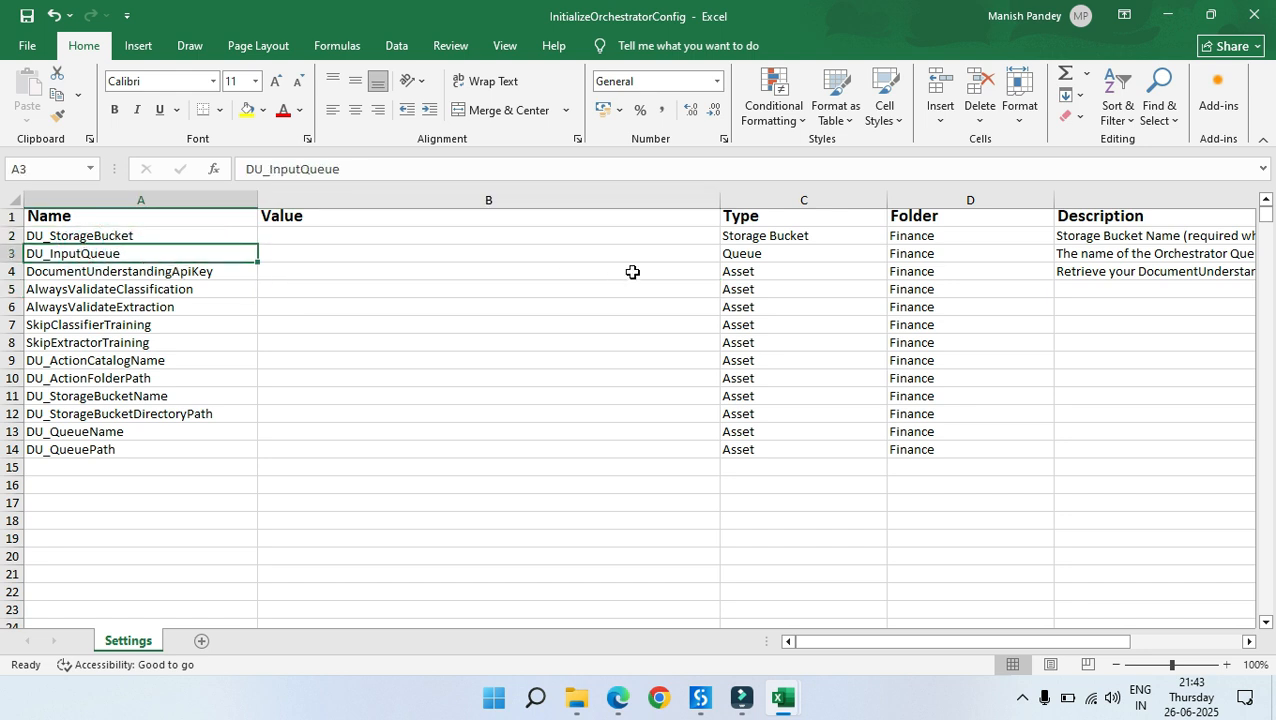
{"action": "right_click", "coordinate": [12, 271]}
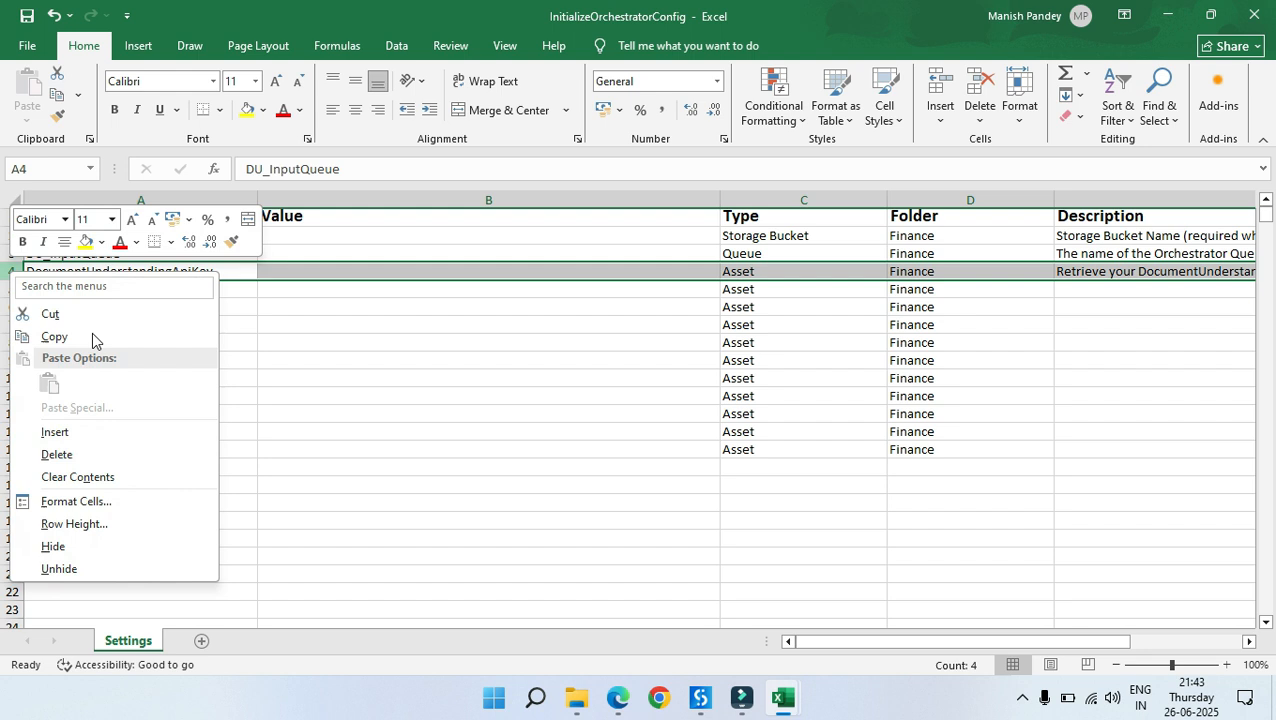
{"action": "left_click", "coordinate": [85, 431]}
{"action": "left_click", "coordinate": [463, 496]}
Step: Set the type of the blank row 4 to Task Catalog and fill its folder with Finance
{"action": "left_click", "coordinate": [148, 271]}
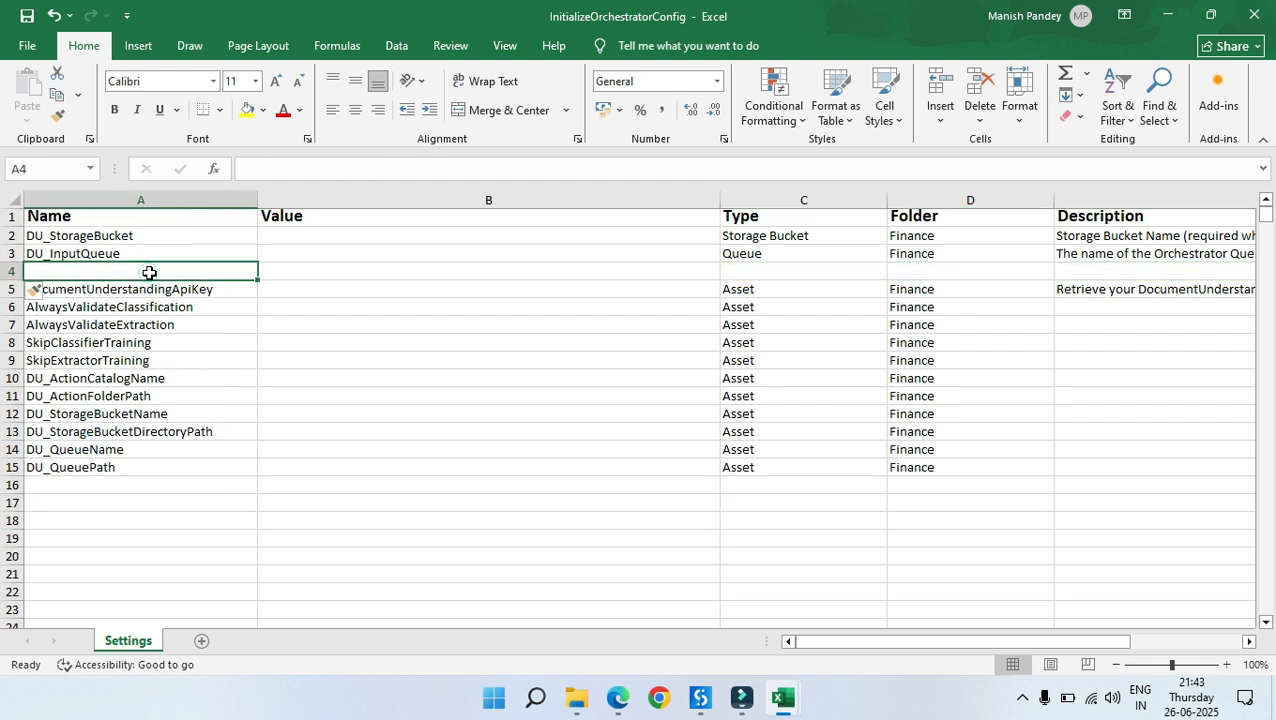
{"action": "key", "text": "Right"}
{"action": "key", "text": "Right"}
{"action": "left_click", "coordinate": [895, 271]}
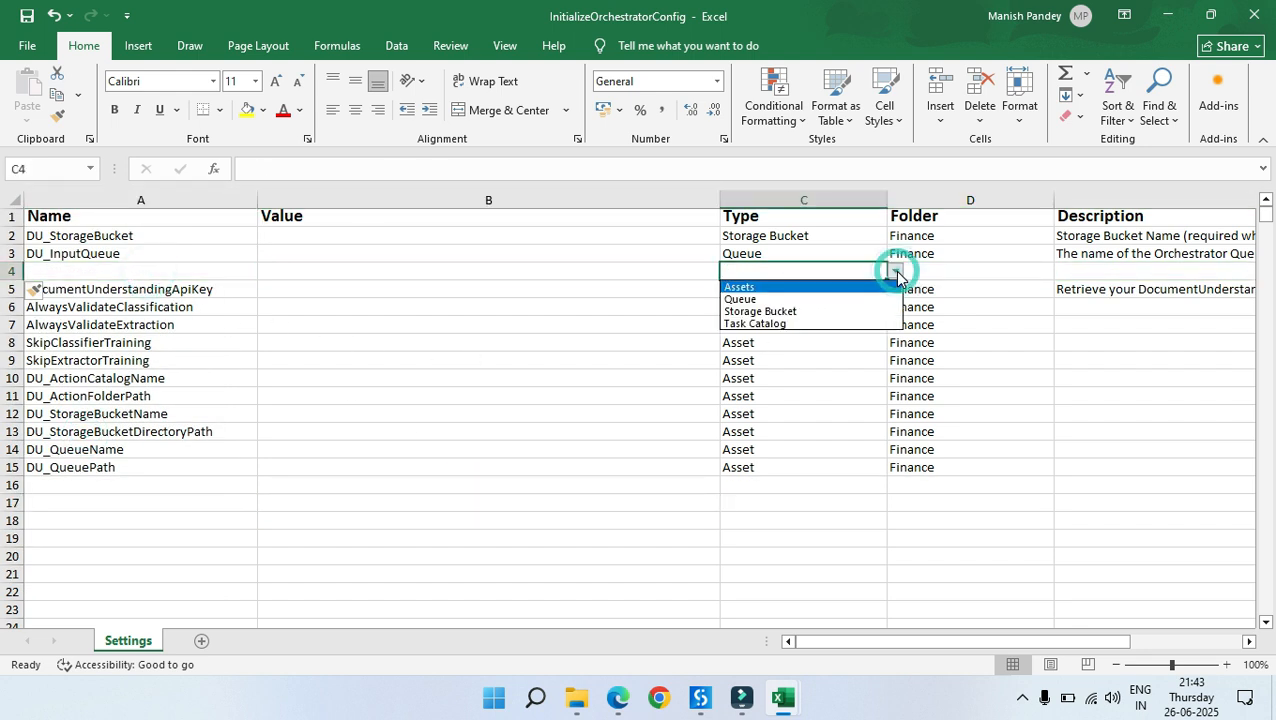
{"action": "left_click", "coordinate": [797, 324]}
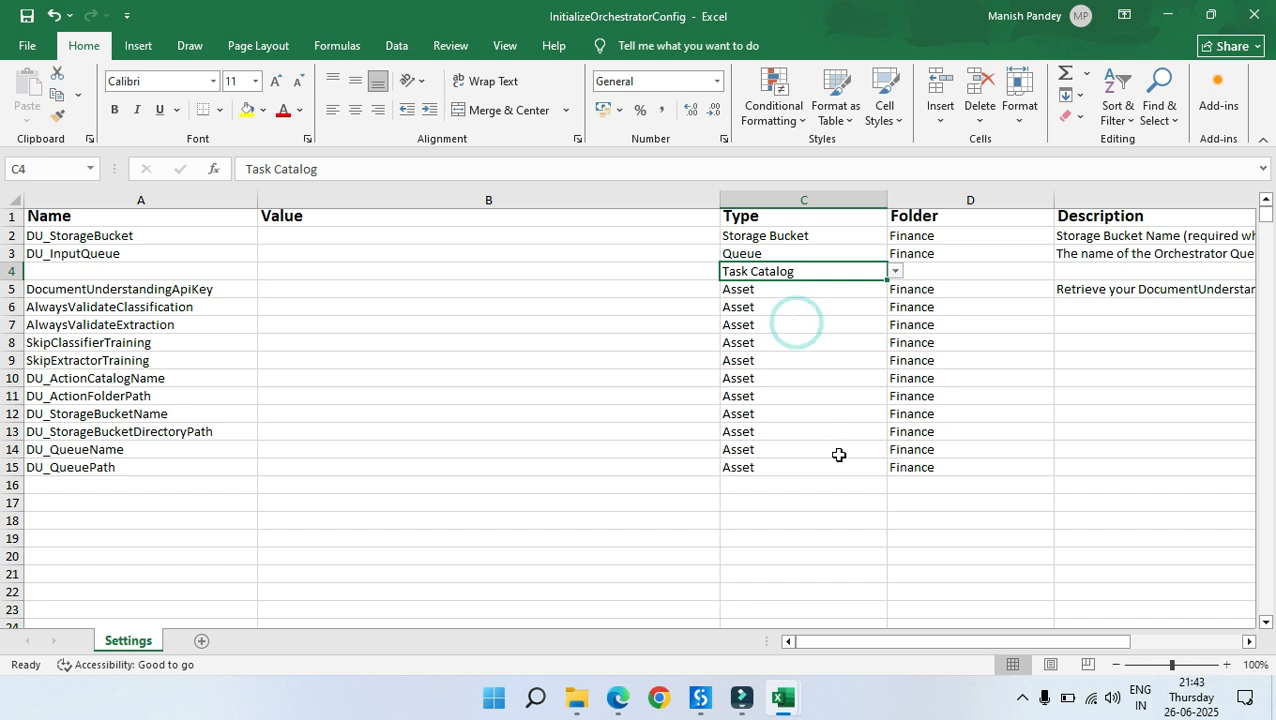
{"action": "left_click", "coordinate": [840, 555]}
{"action": "left_click", "coordinate": [968, 270]}
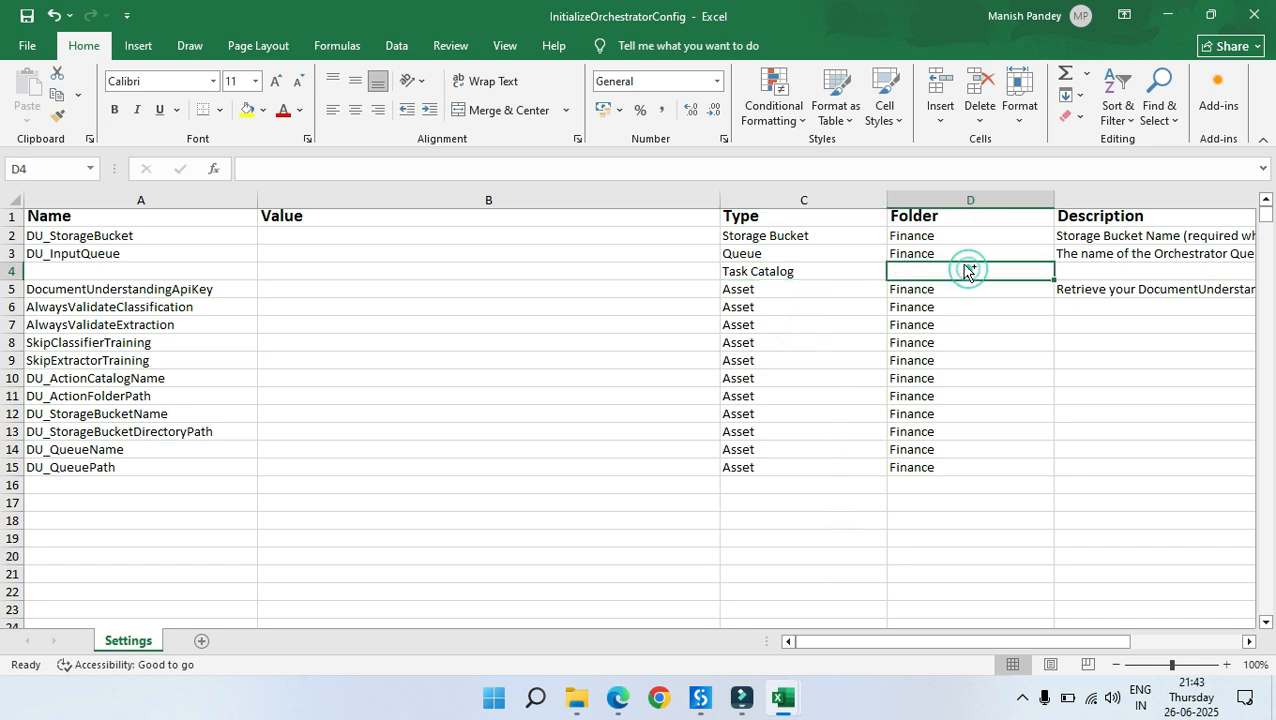
{"action": "key", "text": "ctrl+d"}
{"action": "key", "text": "ctrl+Down"}
{"action": "left_click", "coordinate": [1110, 236]}
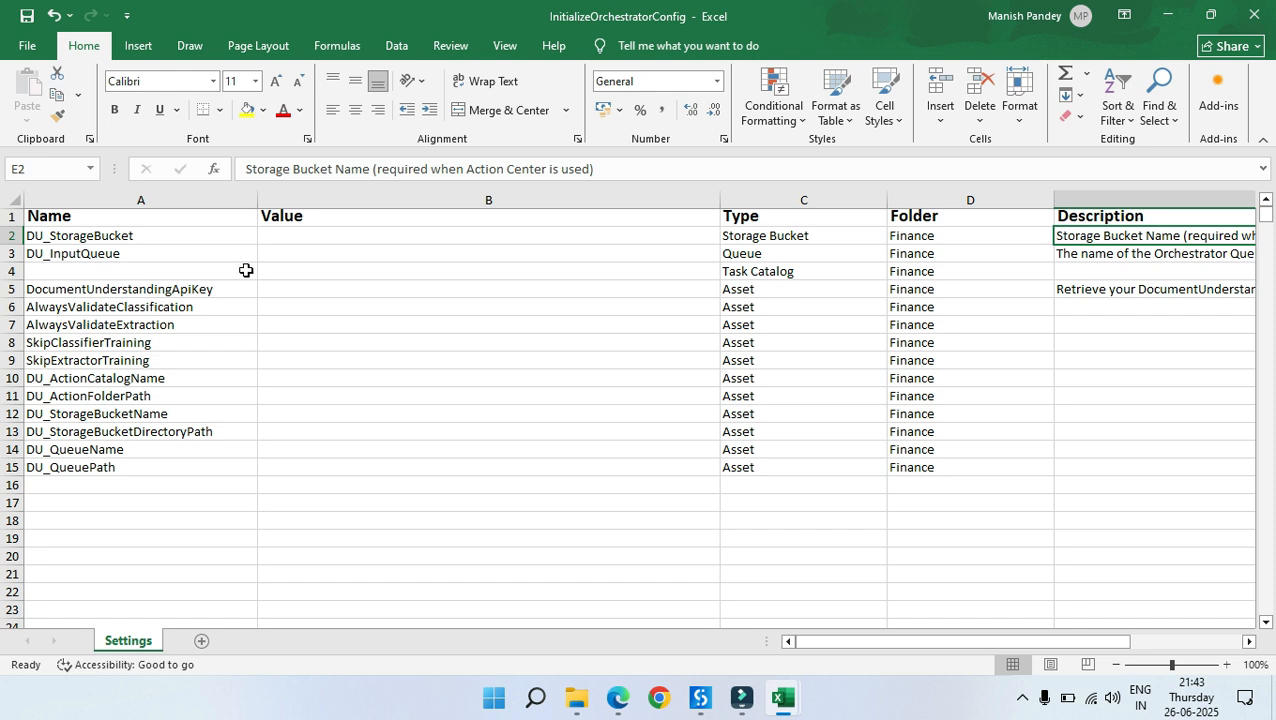
Step: Name the Task Catalog entry in A4 DU_Validation
{"action": "left_click", "coordinate": [80, 271]}
{"action": "type", "text": "DU_Va"}
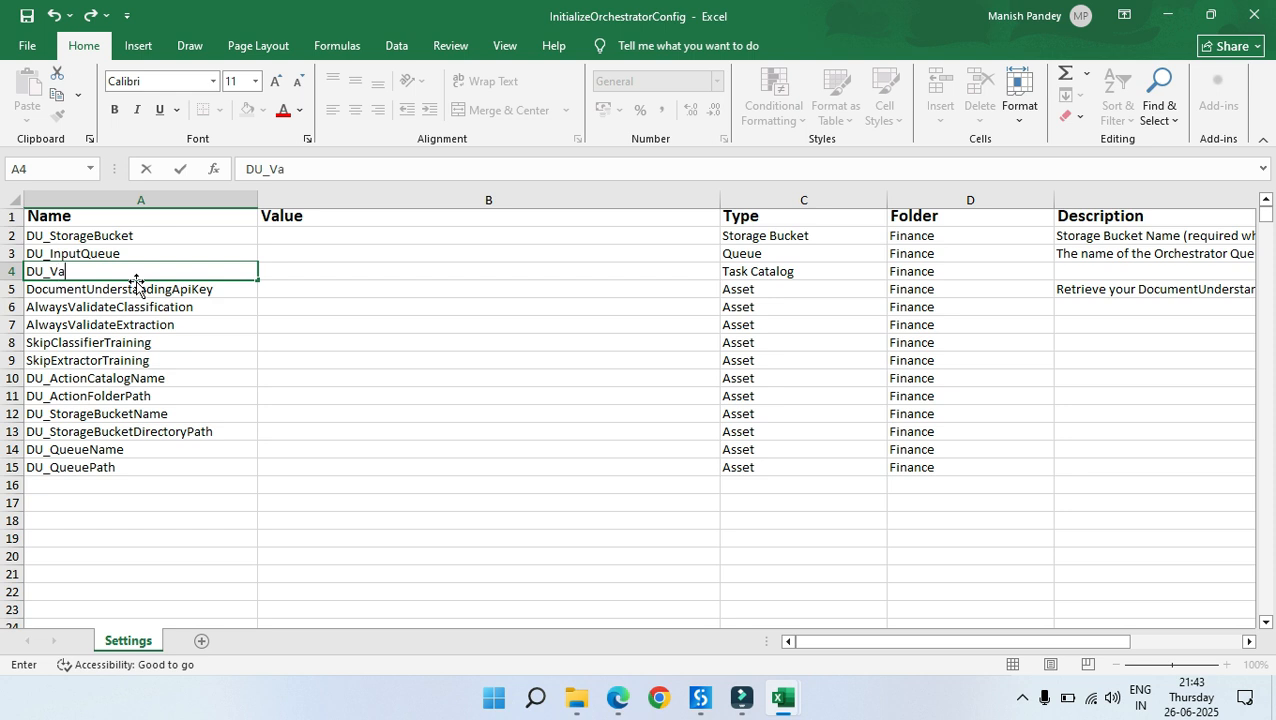
{"action": "type", "text": "n"}
{"action": "key", "text": "Tab"}
{"action": "key", "text": "shift+Tab"}
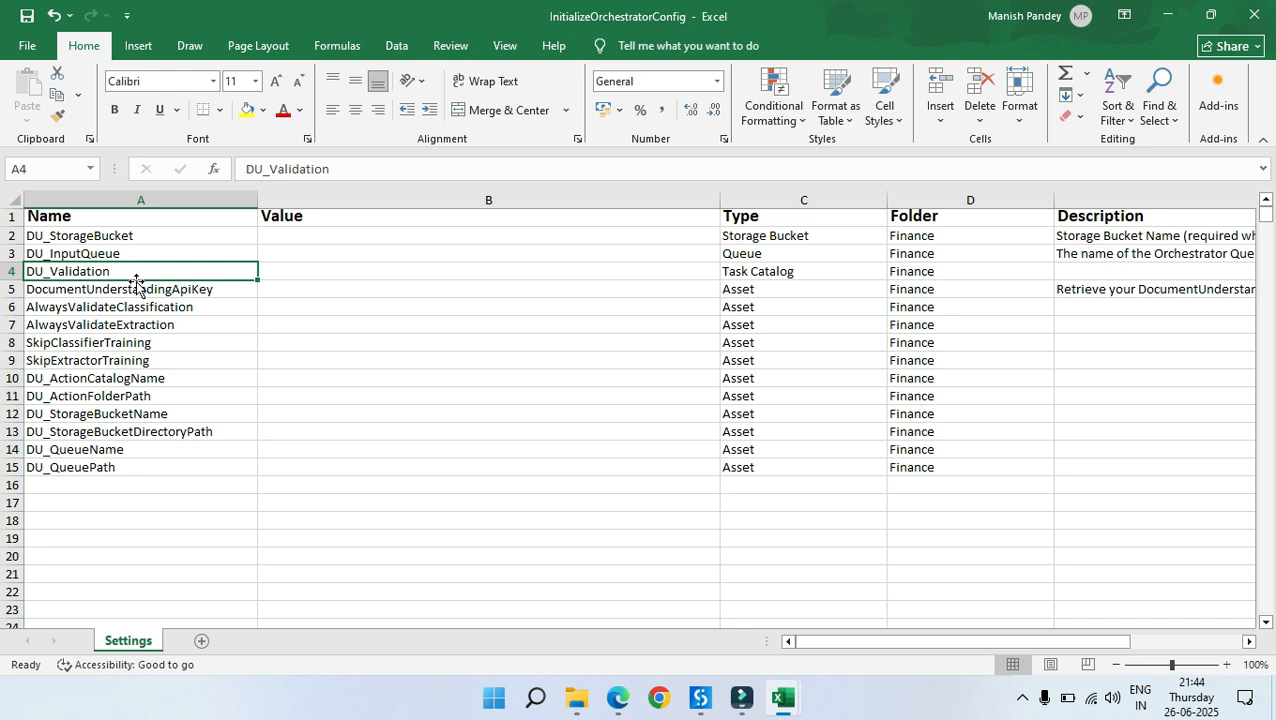
Step: Review the Task Catalog row and the Asset entries, including the DocumentUnderstandingApiKey name and its value cell
{"action": "key", "text": "Right"}
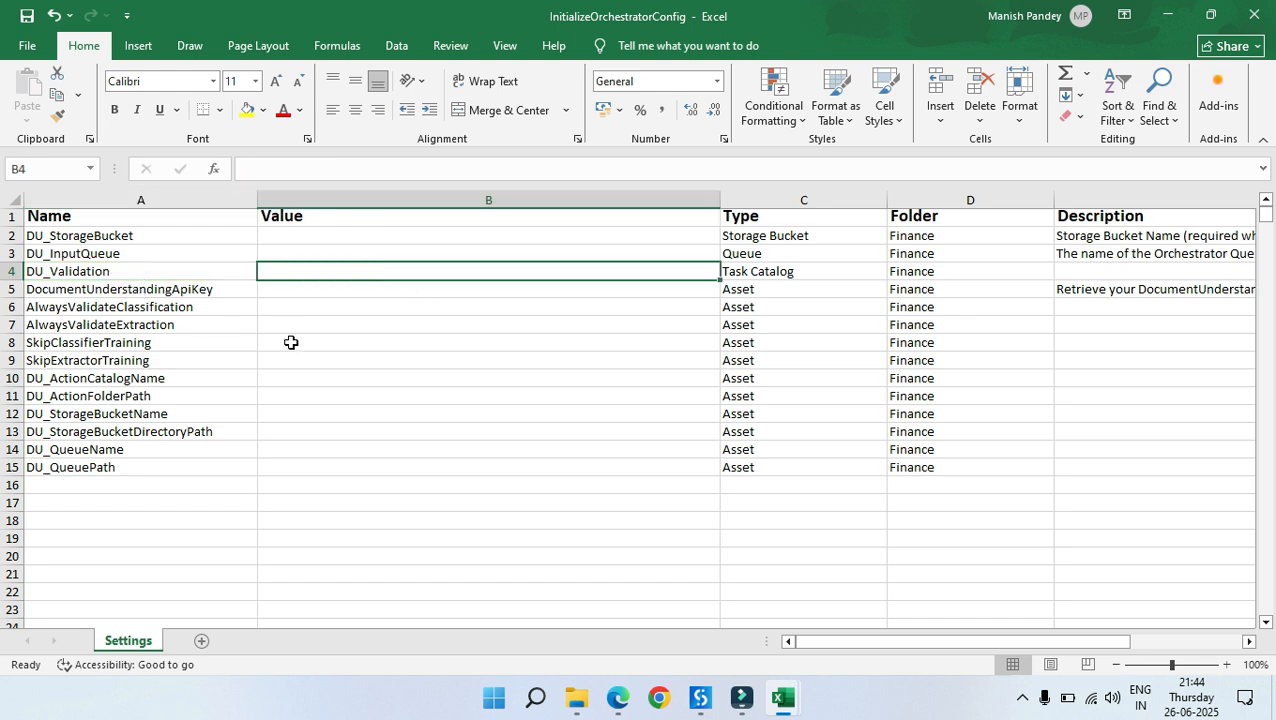
{"action": "key", "text": "Left"}
{"action": "key", "text": "Right"}
{"action": "key", "text": "Right"}
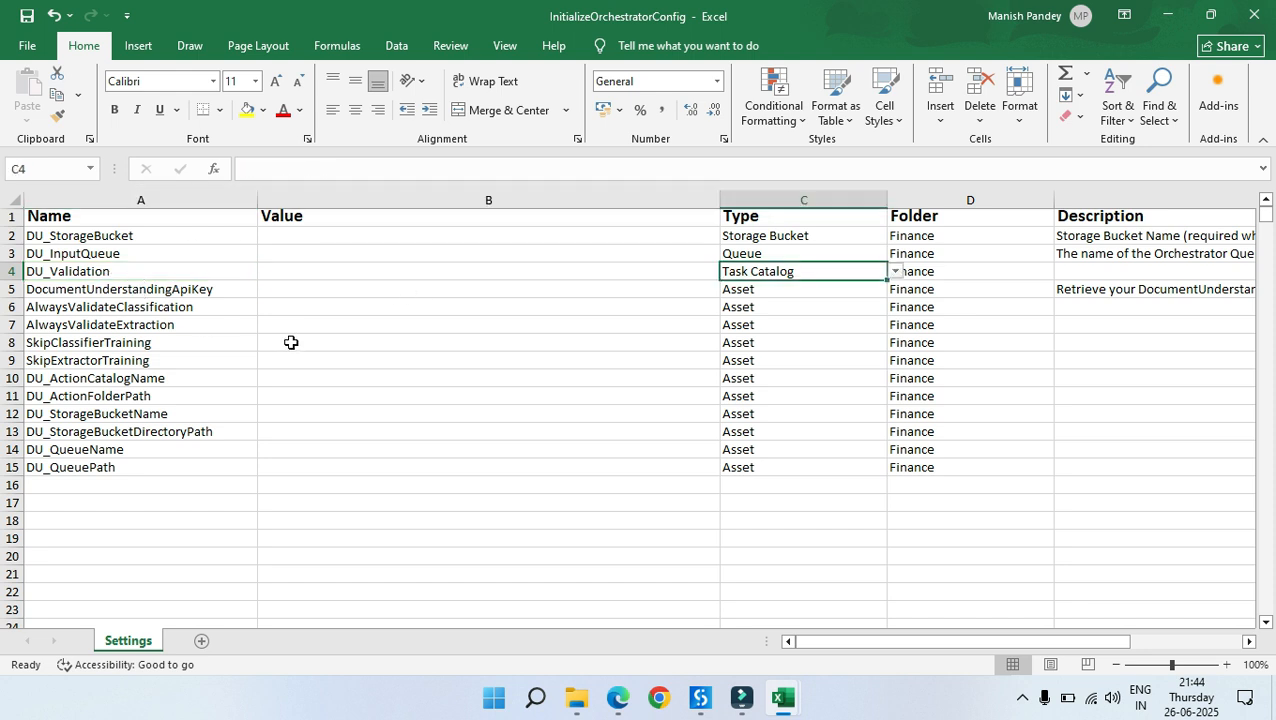
{"action": "left_click_drag", "start_coordinate": [745, 245], "coordinate": [763, 464]}
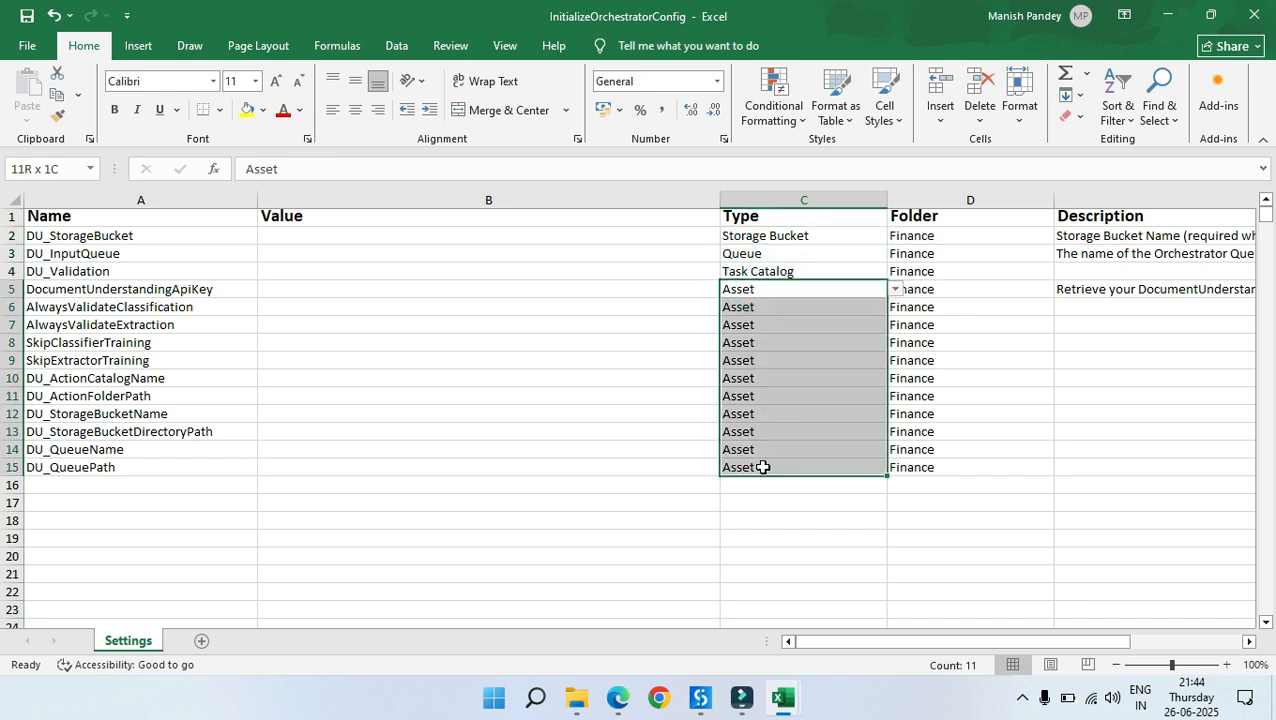
{"action": "left_click", "coordinate": [578, 503]}
{"action": "left_click", "coordinate": [160, 289]}
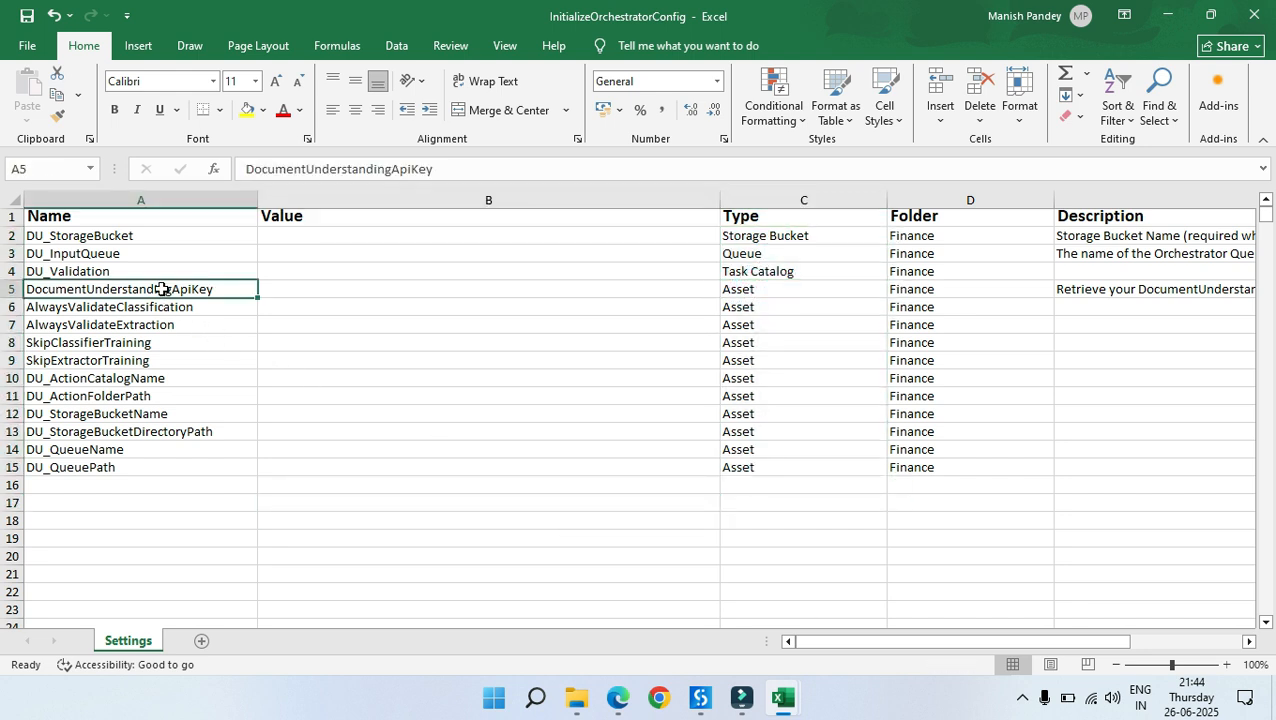
{"action": "key", "text": "Right"}
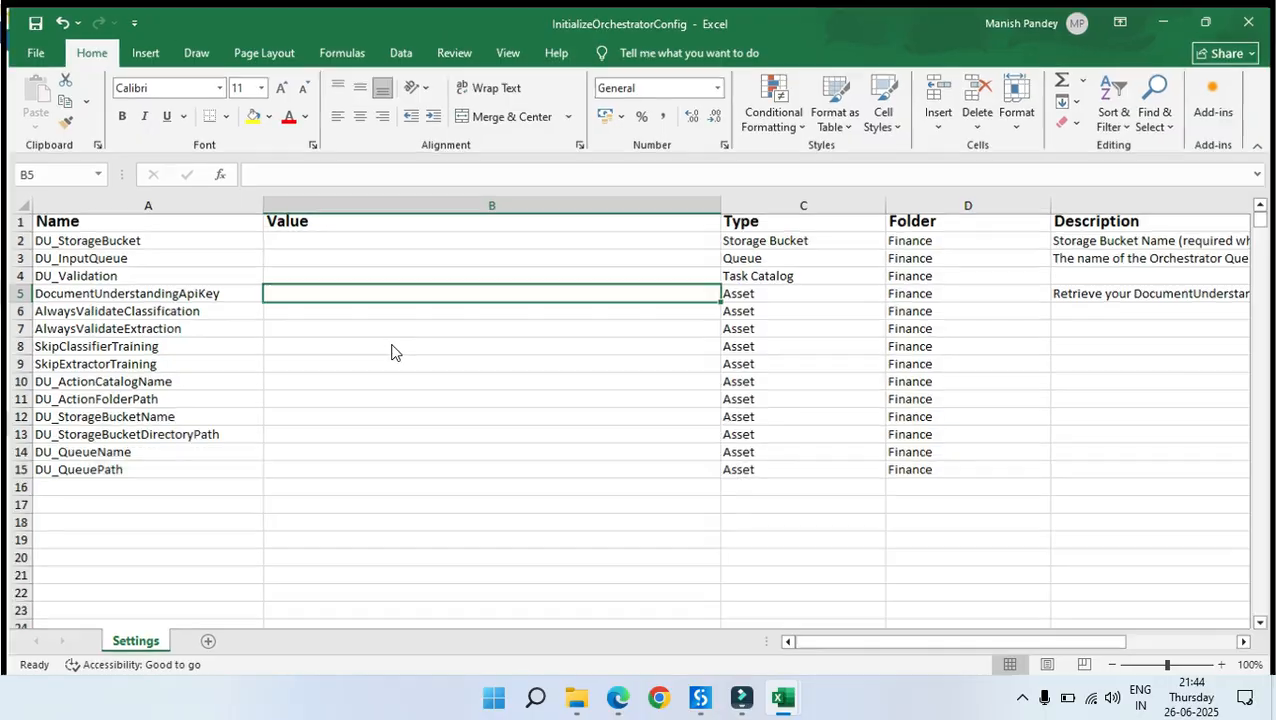
Step: Copy the API key from the API Keys text file on the desktop into the DocumentUnderstandingApiKey value cell B5 of the Excel workbook
{"action": "key", "text": "super+d"}
{"action": "double_click", "coordinate": [117, 131]}
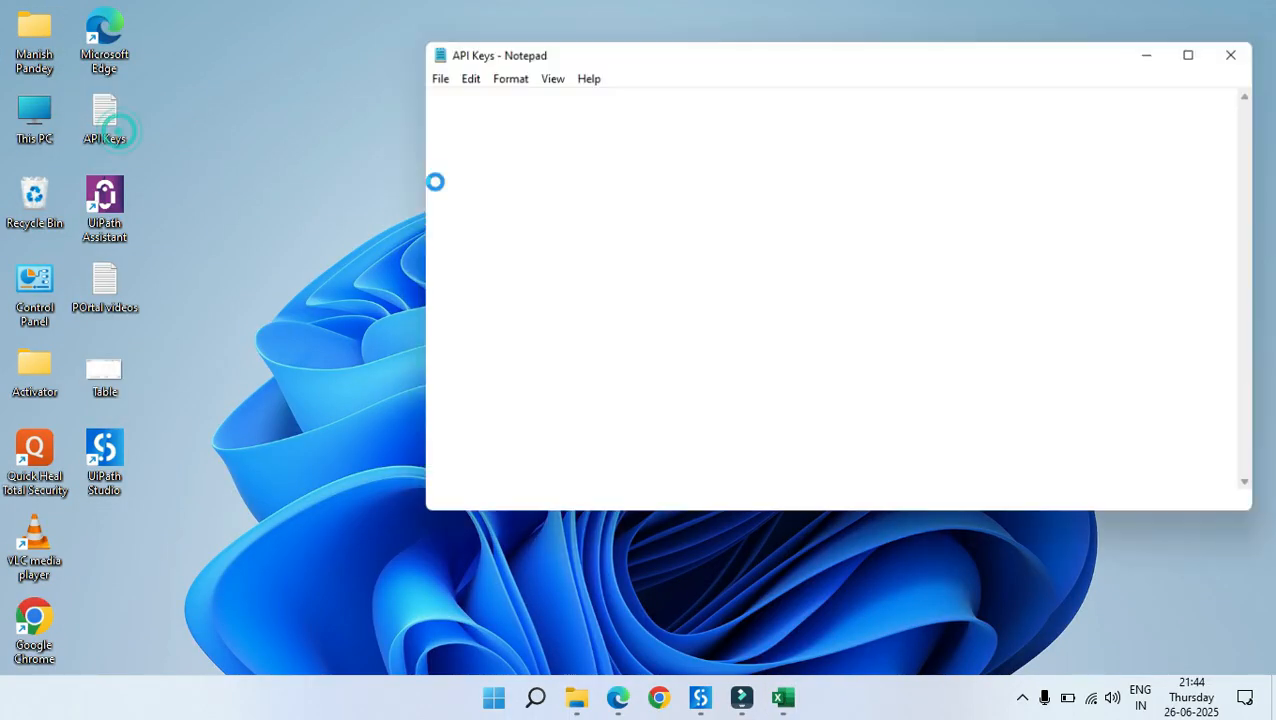
{"action": "key", "text": "ctrl+a"}
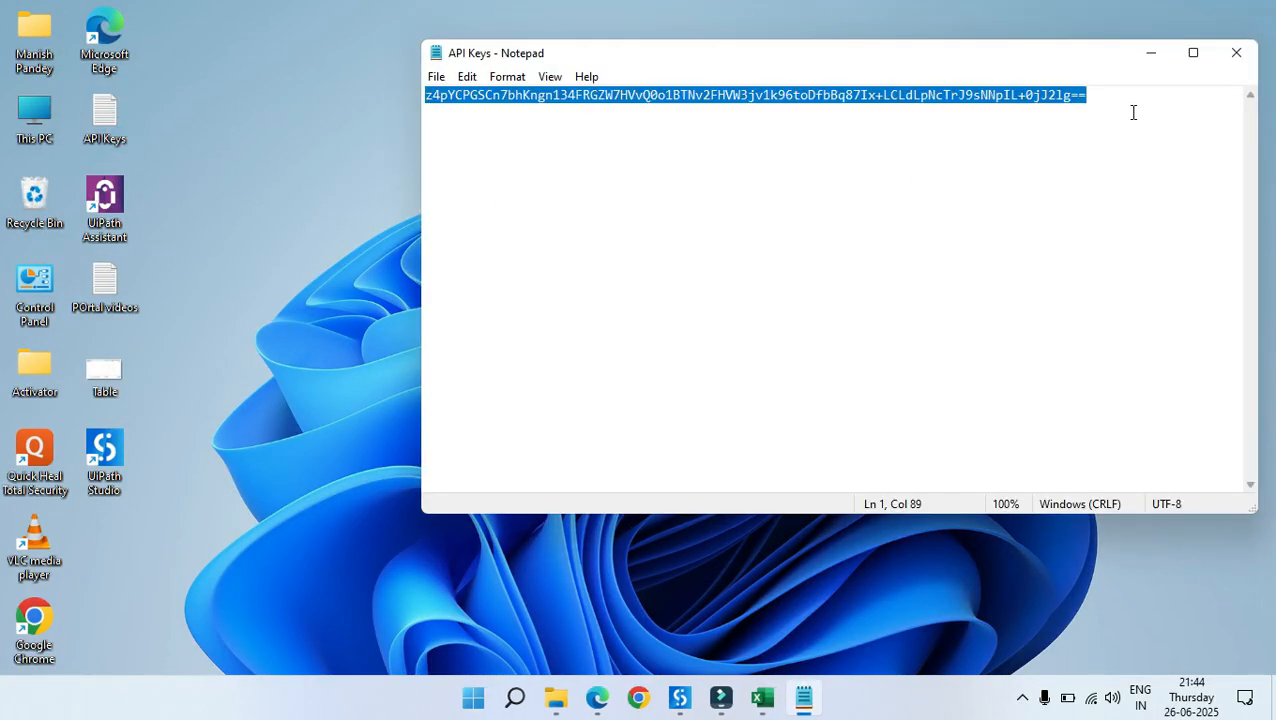
{"action": "left_click", "coordinate": [1235, 56]}
{"action": "key", "text": "alt+Tab"}
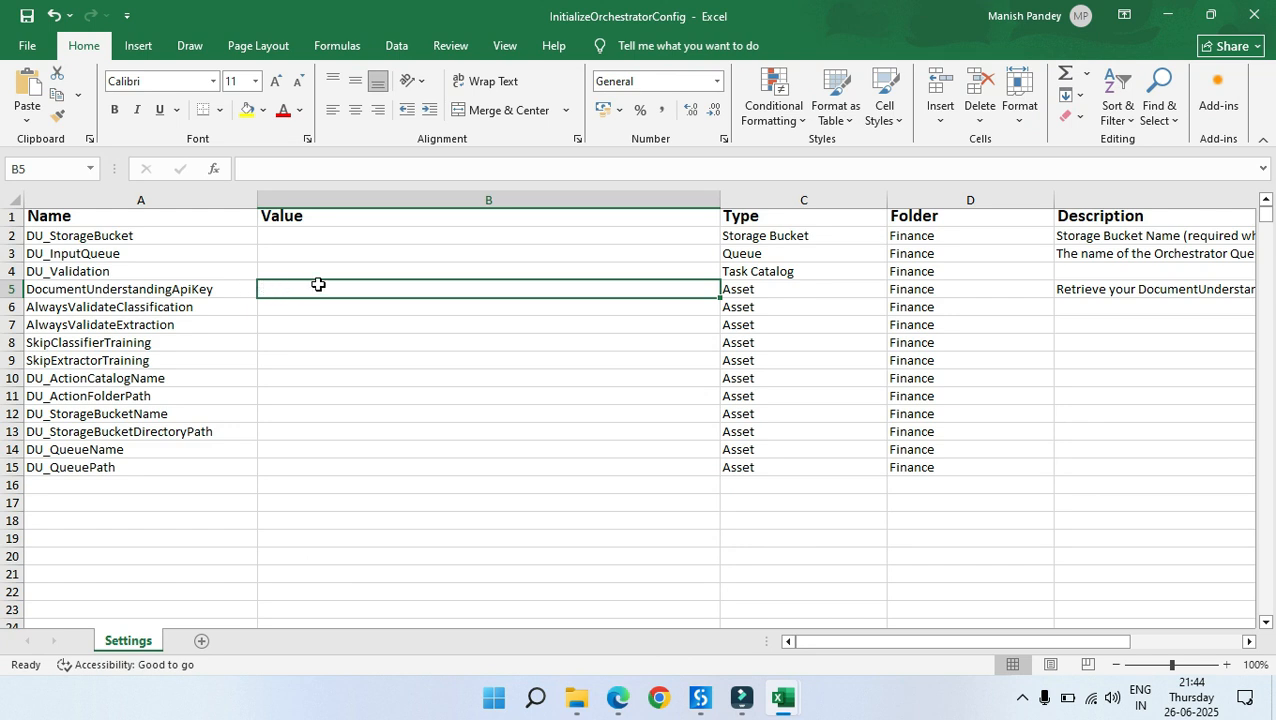
{"action": "double_click", "coordinate": [322, 289]}
{"action": "key", "text": "ctrl+v"}
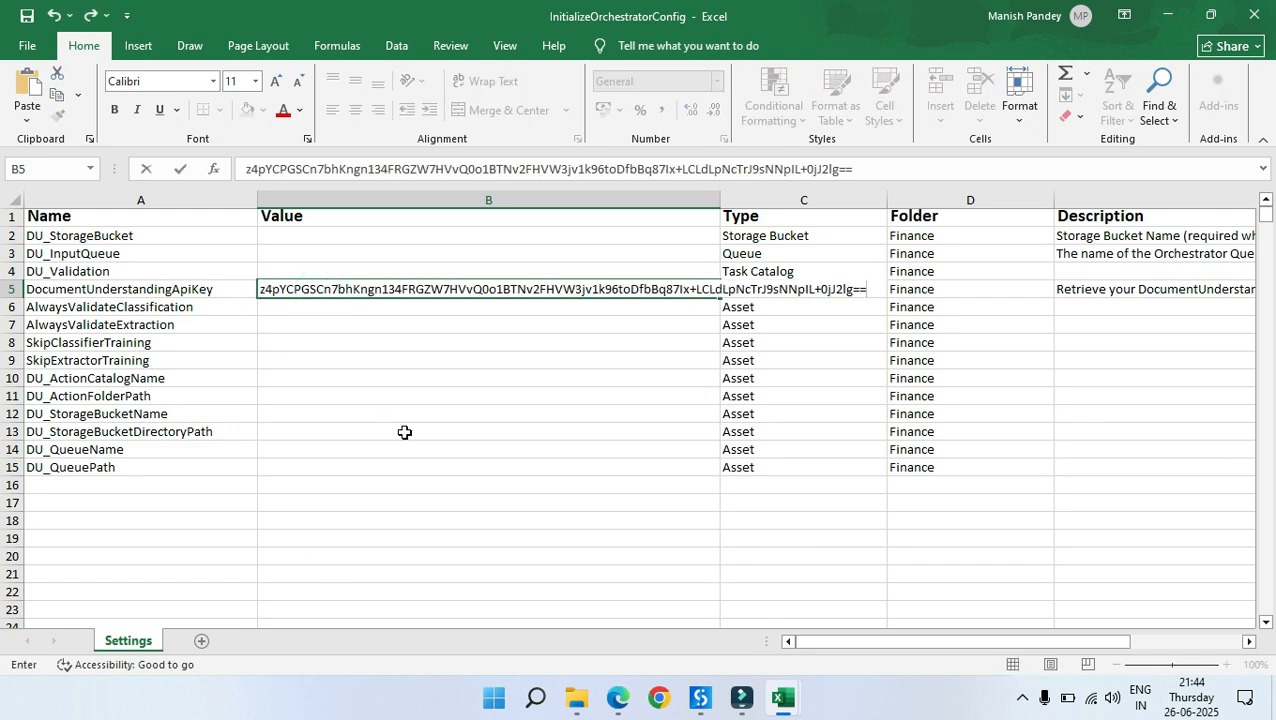
{"action": "left_click", "coordinate": [404, 431]}
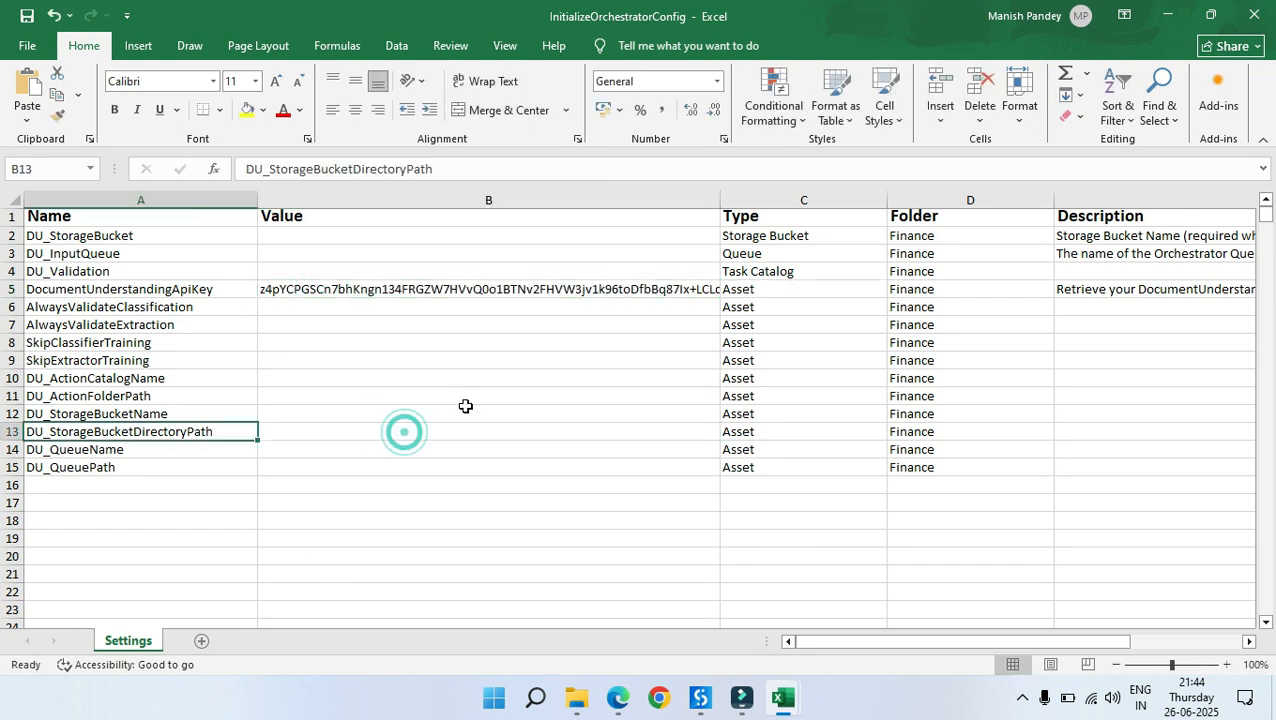
Step: Set the values of the AlwaysValidateClassification and AlwaysValidateExtraction assets to TRUE
{"action": "left_click", "coordinate": [104, 311]}
{"action": "key", "text": "Tab"}
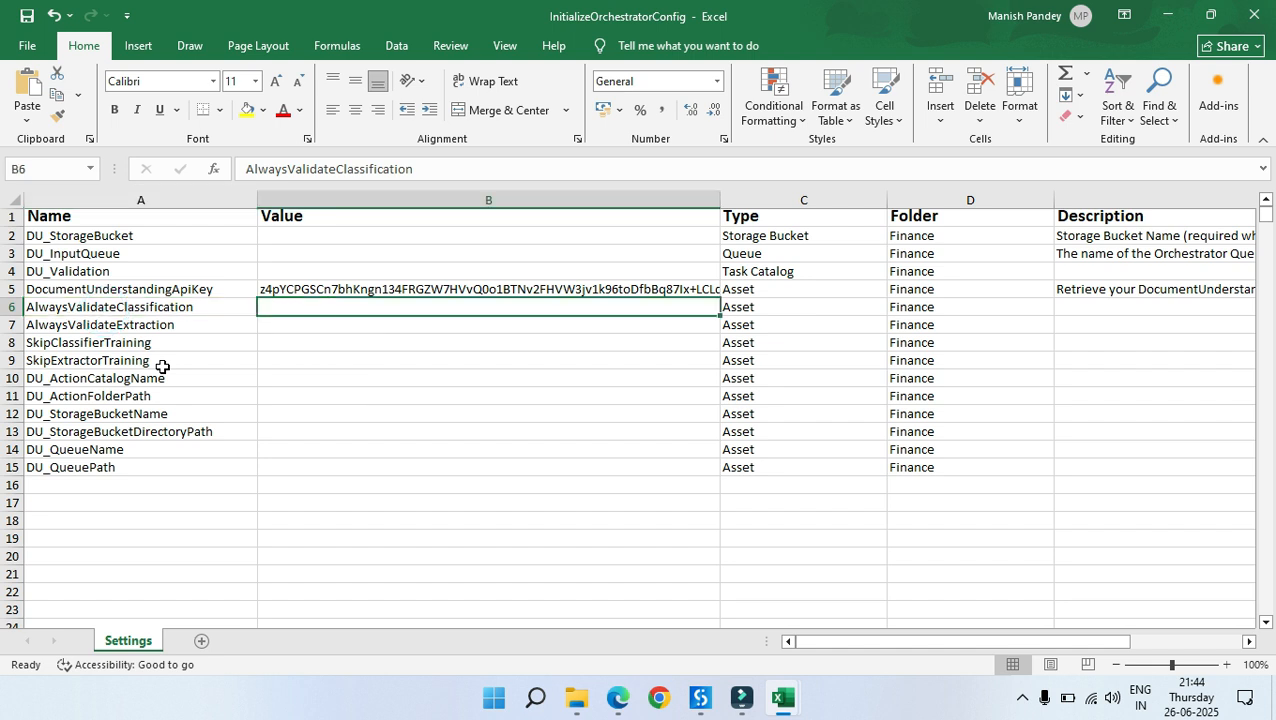
{"action": "type", "text": "TRUE"}
{"action": "key", "text": "Left"}
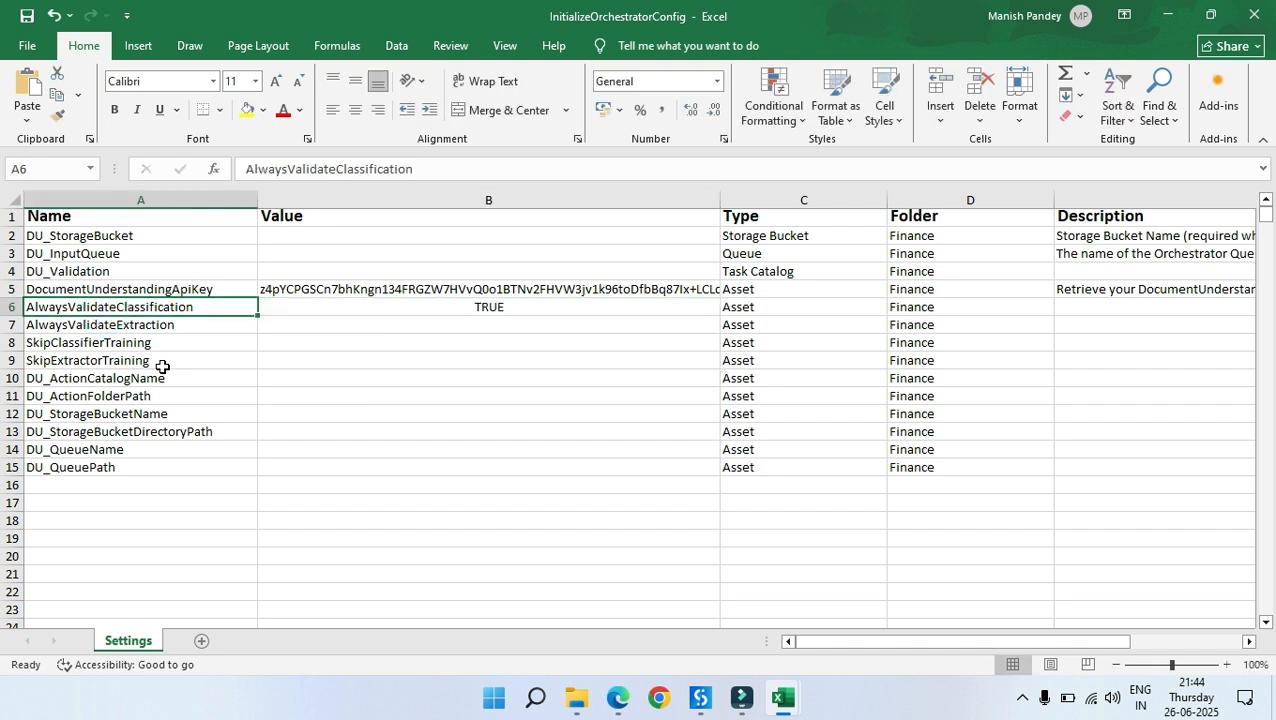
{"action": "key", "text": "Right"}
{"action": "key", "text": "ctrl+c"}
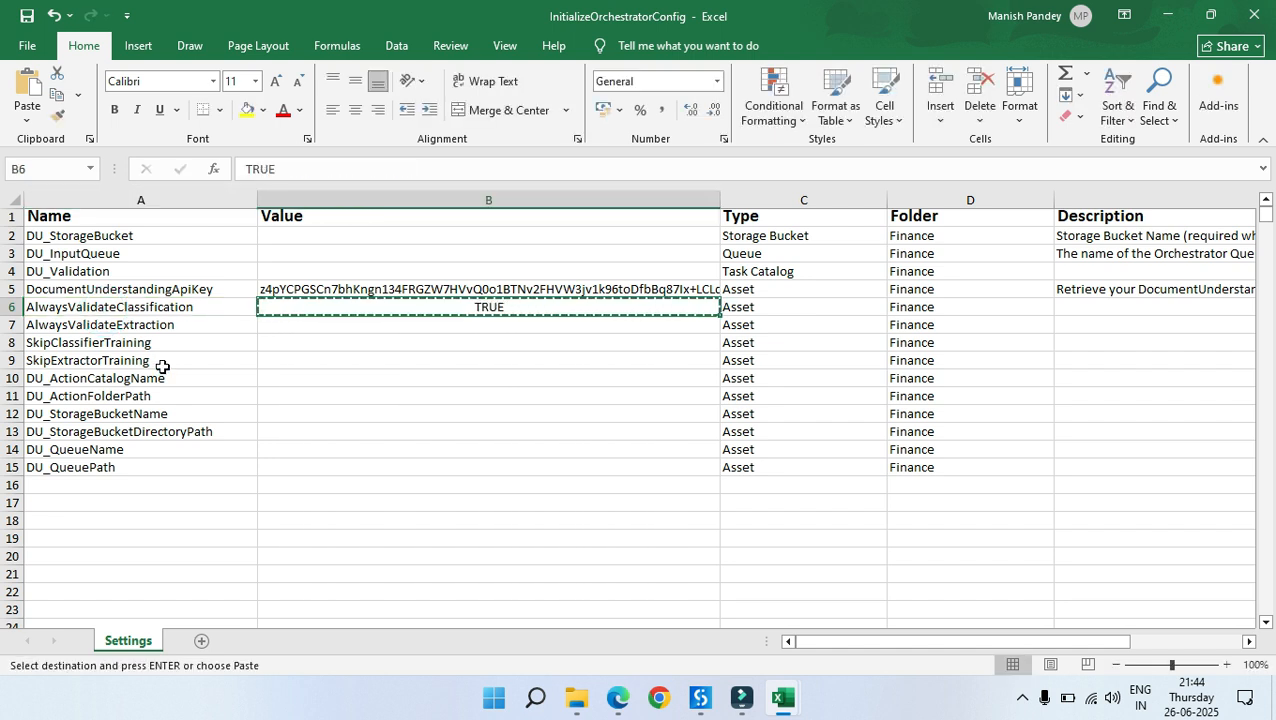
{"action": "key", "text": "Down"}
{"action": "key", "text": "ctrl+v"}
Step: Set the values of the SkipClassifierTraining and SkipExtractorTraining assets to FALSE
{"action": "key", "text": "Down"}
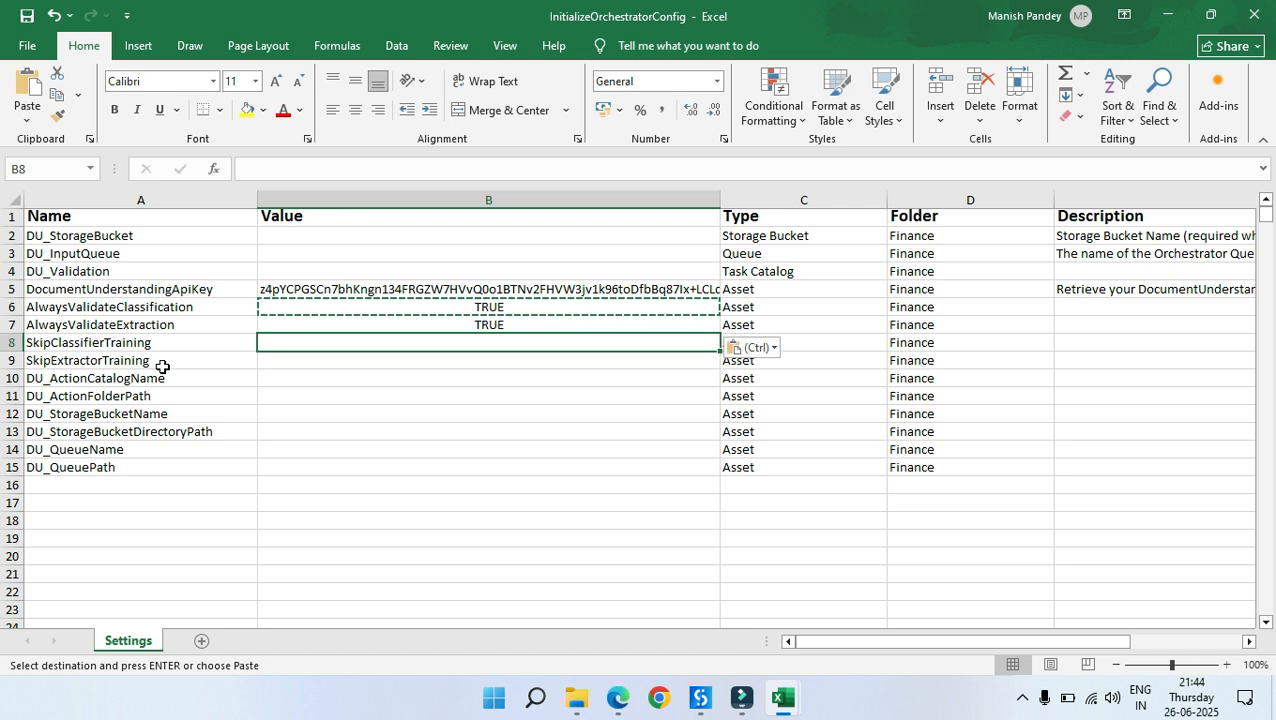
{"action": "key", "text": "Left"}
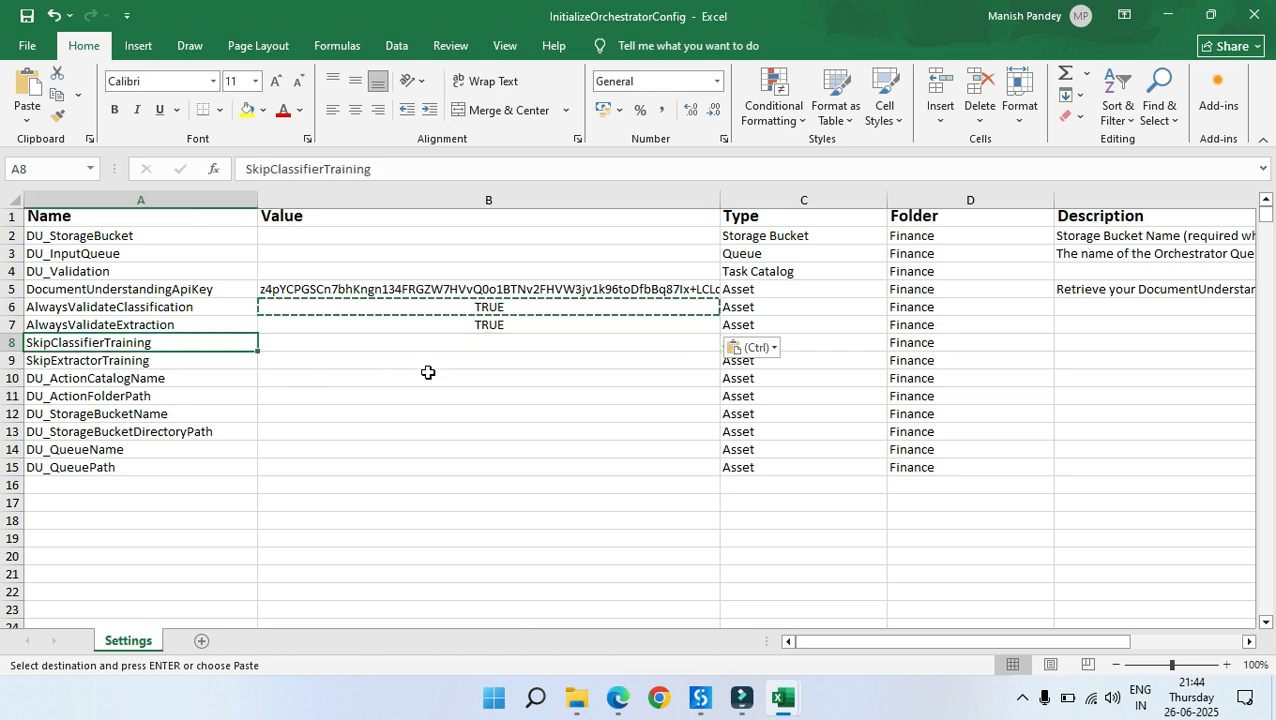
{"action": "key", "text": "Right"}
{"action": "type", "text": "FALSE"}
{"action": "key", "text": "ctrl+Return"}
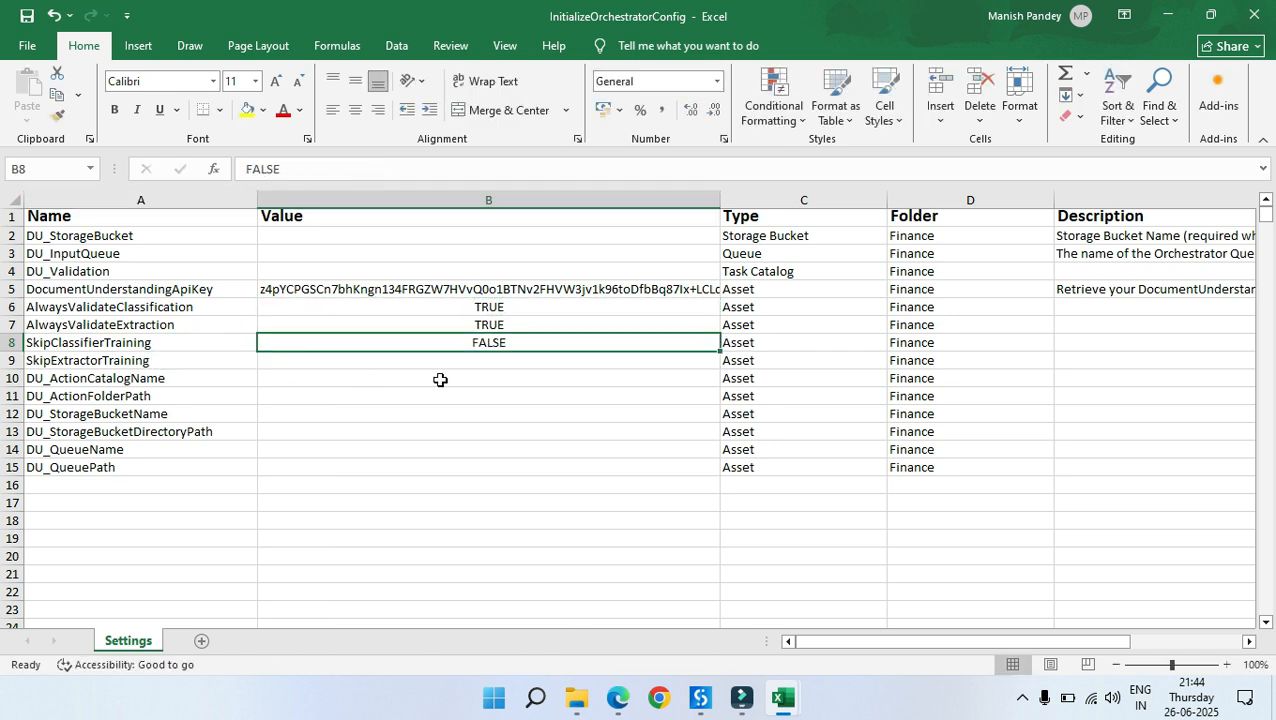
{"action": "key", "text": "ctrl+c"}
{"action": "key", "text": "Down"}
{"action": "key", "text": "ctrl+v"}
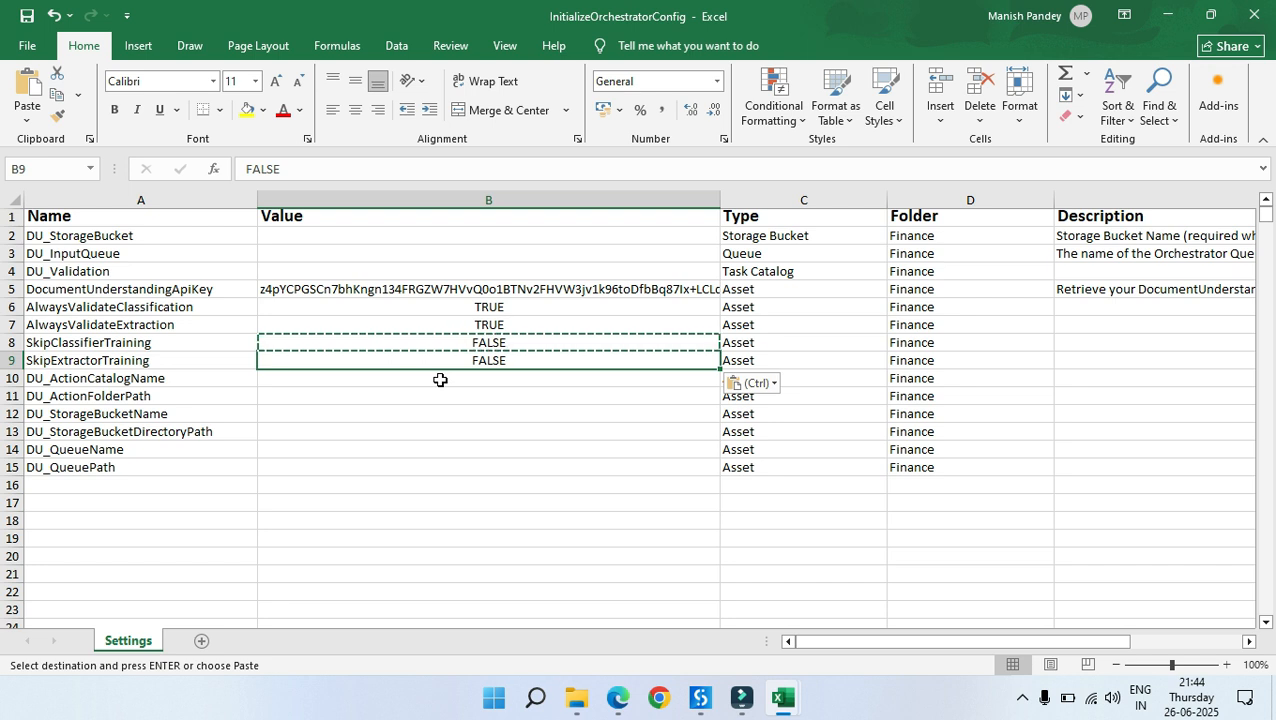
Step: Copy the task catalog name DU_Validation from A4 into the value cell of DU_ActionCatalogName
{"action": "key", "text": "Down"}
{"action": "key", "text": "Left"}
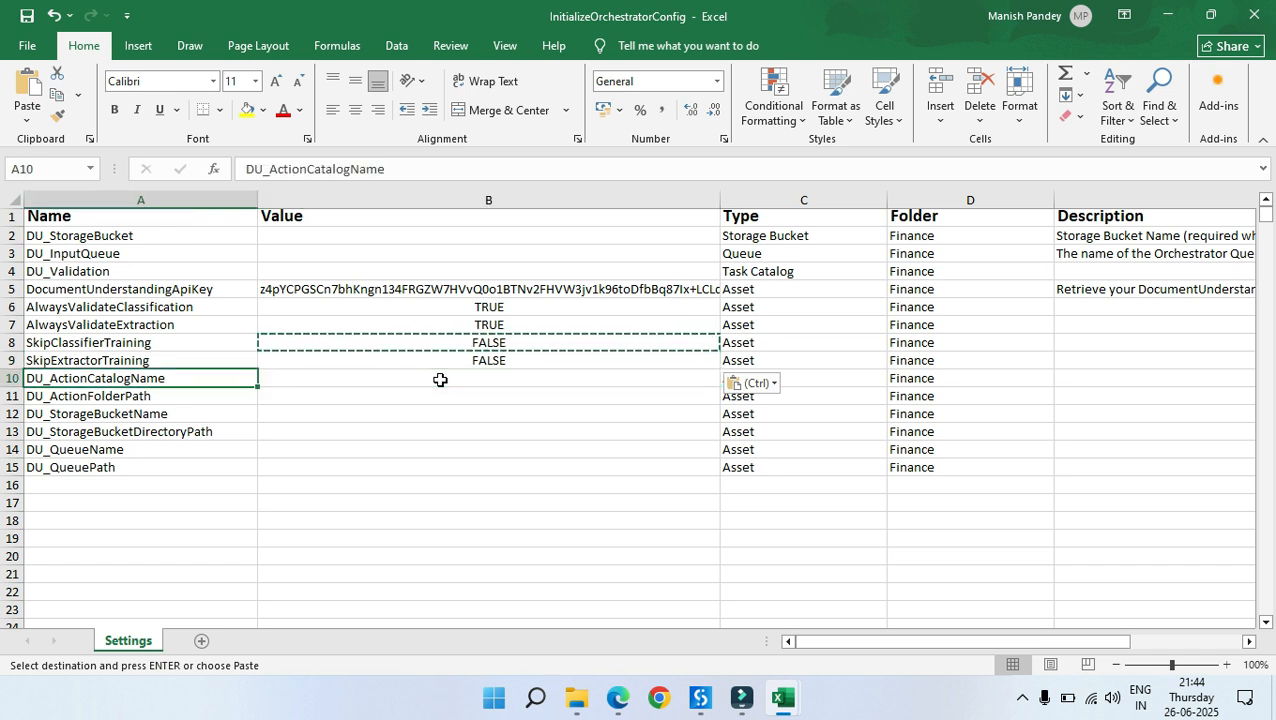
{"action": "key", "text": "Right"}
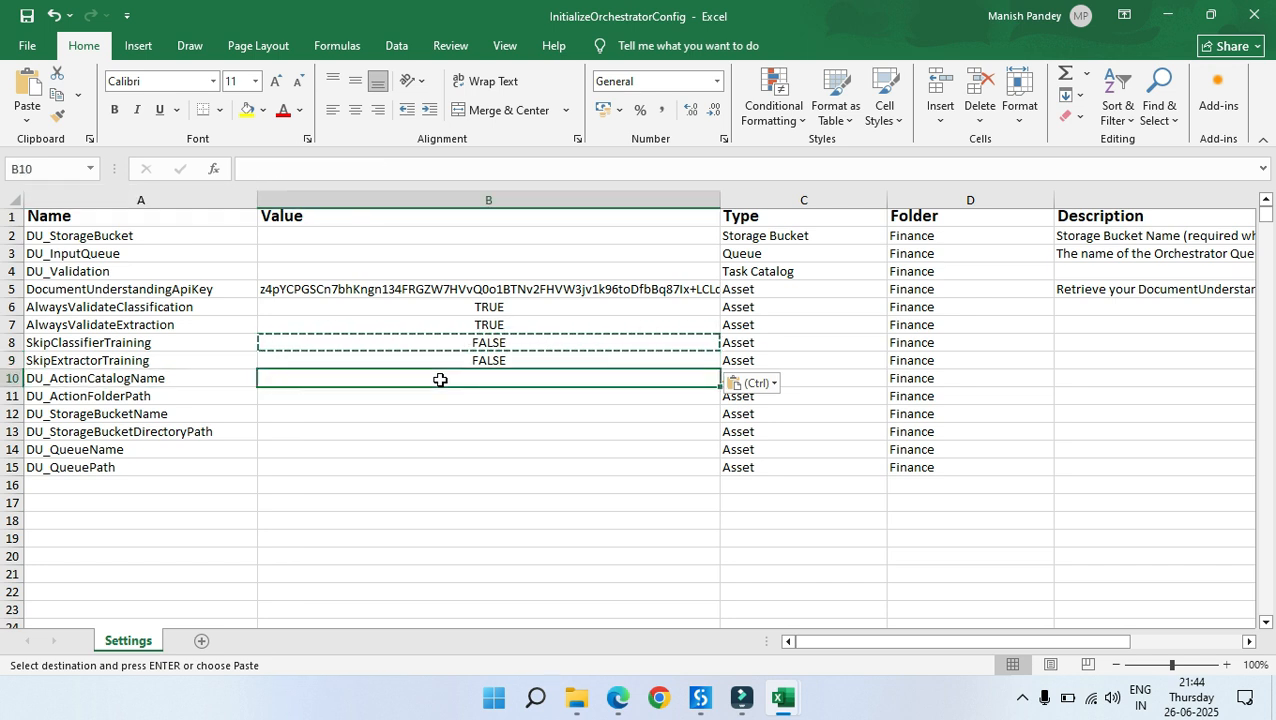
{"action": "key", "text": "Left"}
{"action": "key", "text": "Right"}
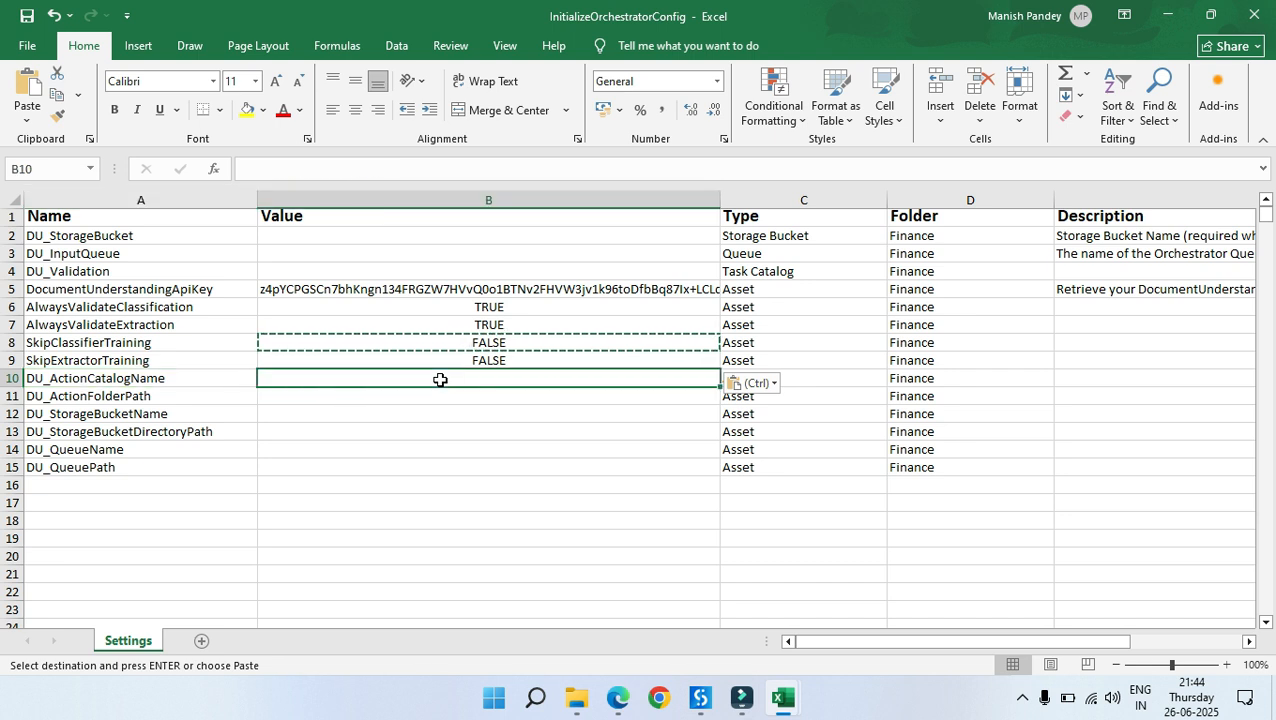
{"action": "key", "text": "Left"}
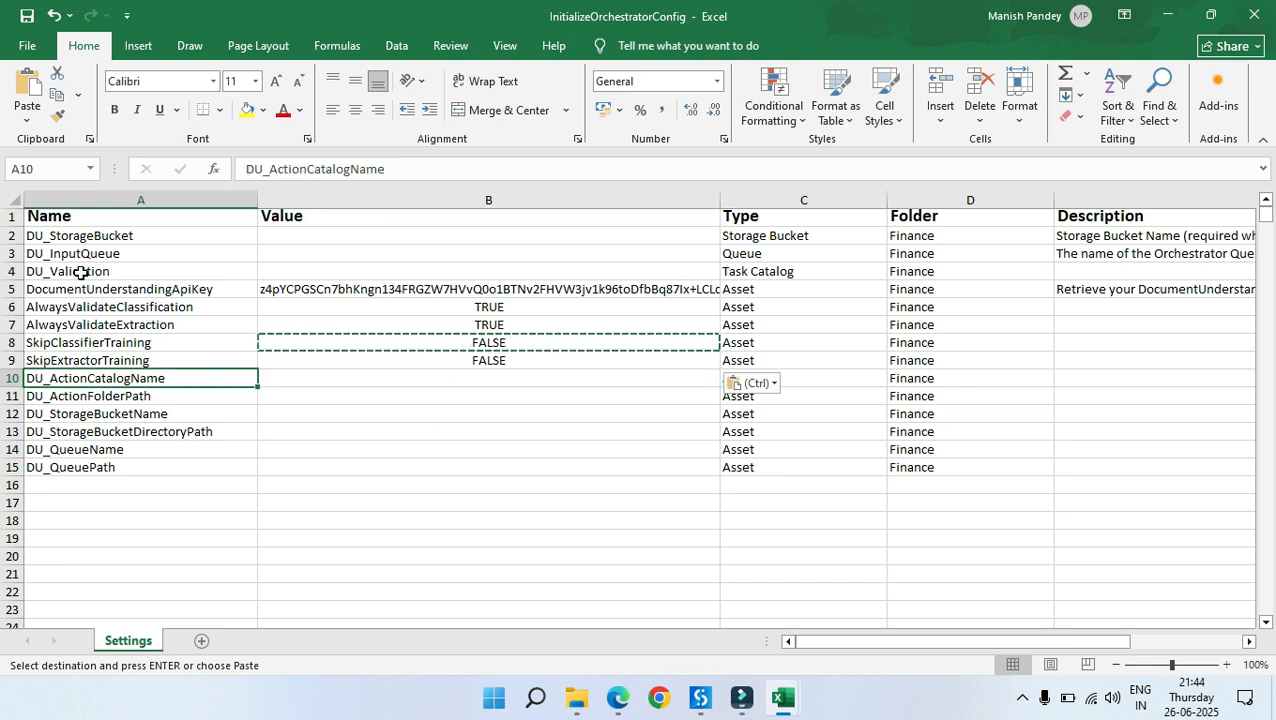
{"action": "left_click", "coordinate": [81, 272]}
{"action": "key", "text": "ctrl+c"}
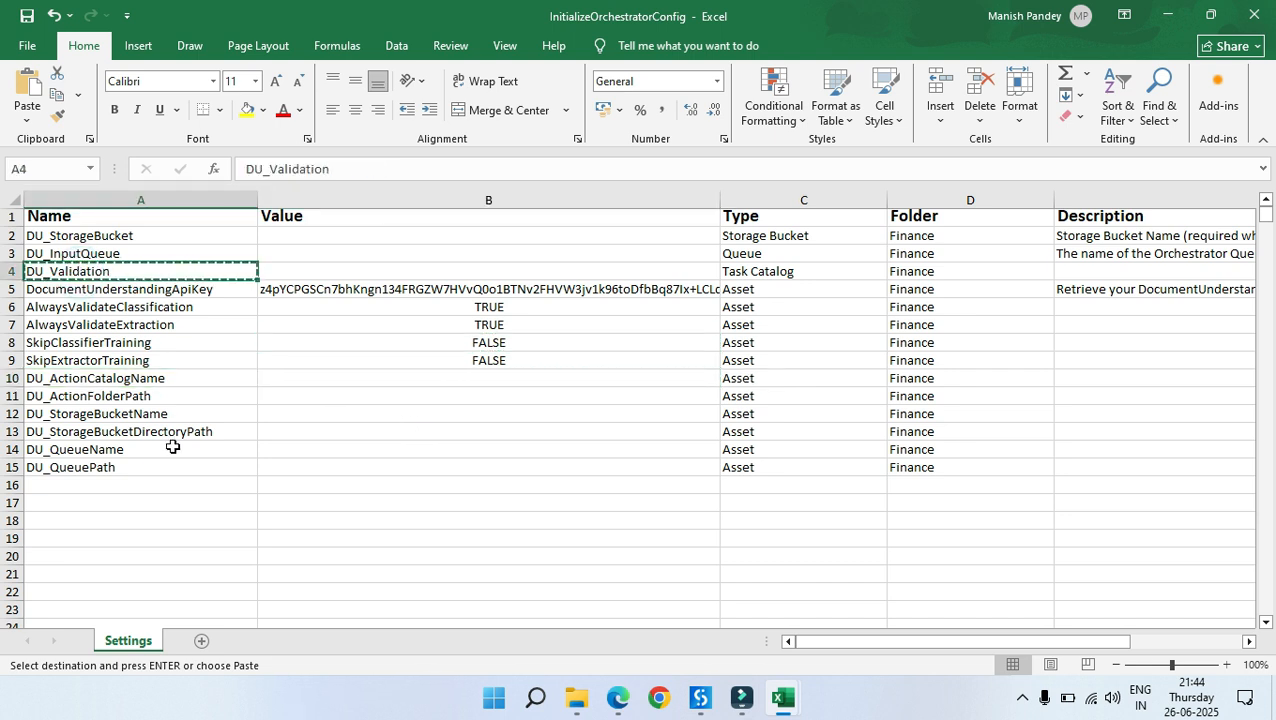
{"action": "left_click", "coordinate": [98, 416]}
{"action": "left_click", "coordinate": [215, 392]}
{"action": "left_click", "coordinate": [214, 375]}
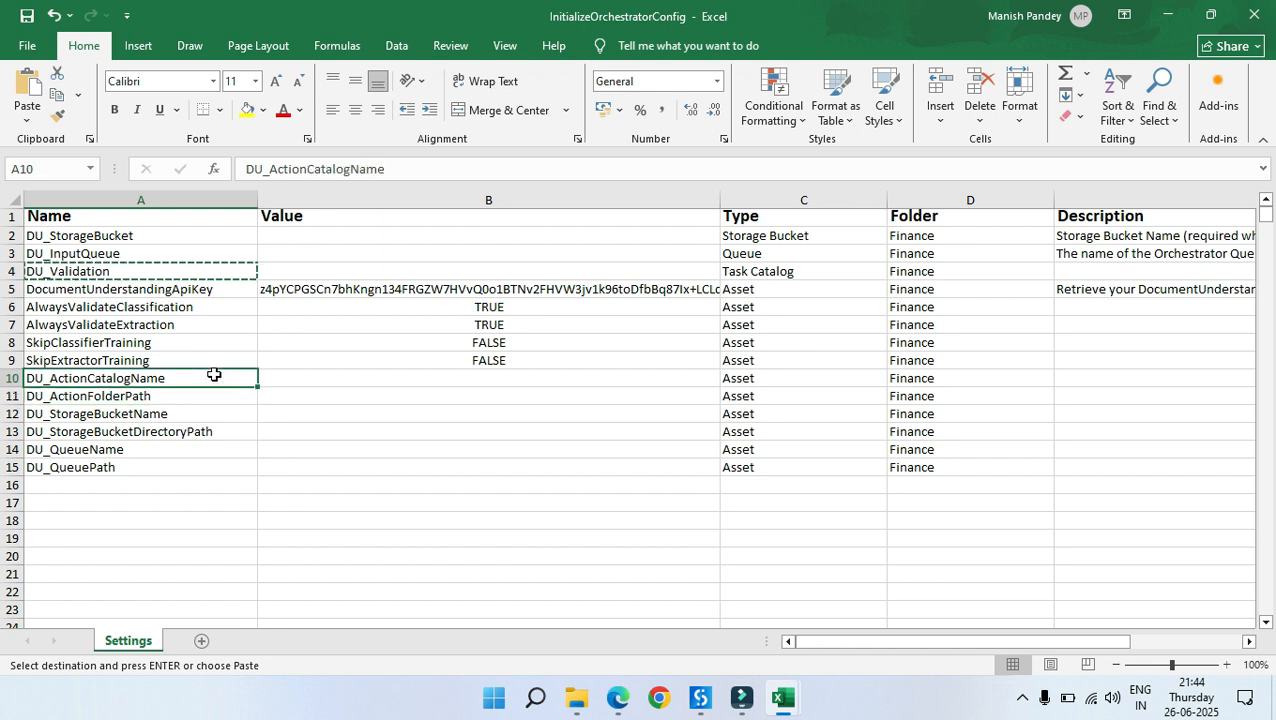
{"action": "key", "text": "Right"}
{"action": "key", "text": "ctrl+v"}
{"action": "left_click", "coordinate": [469, 493]}
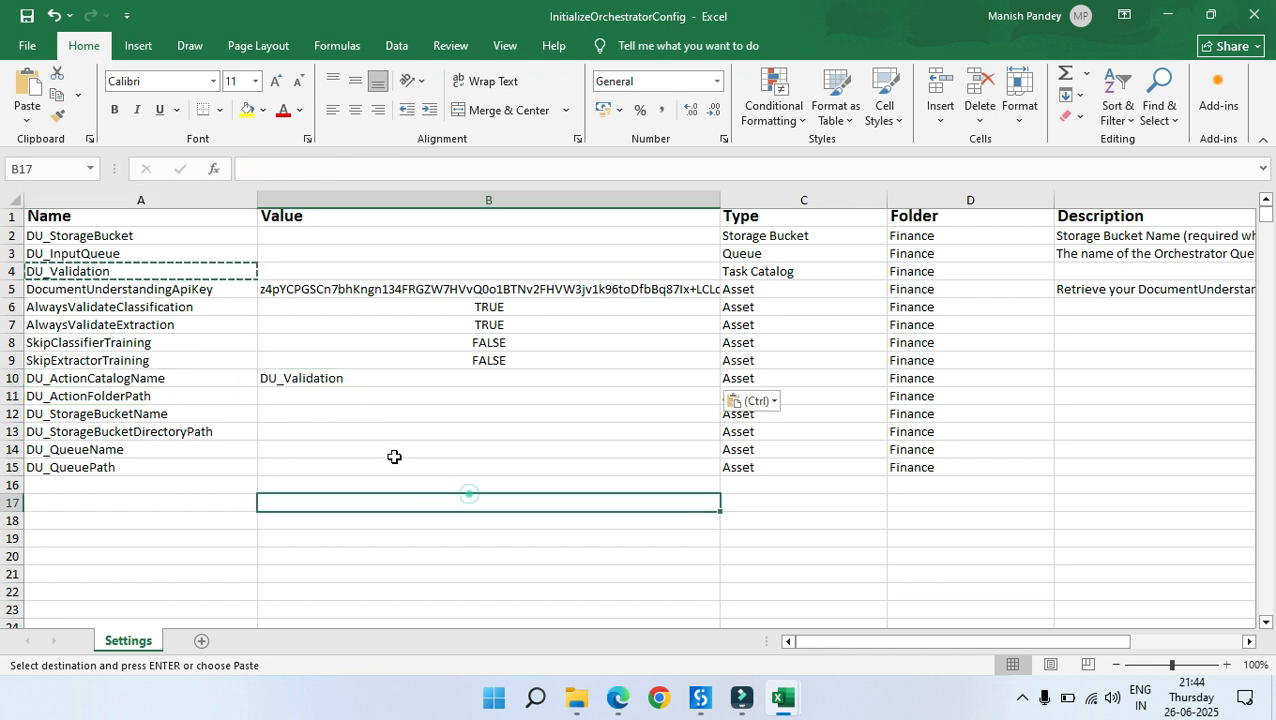
{"action": "left_click", "coordinate": [288, 377]}
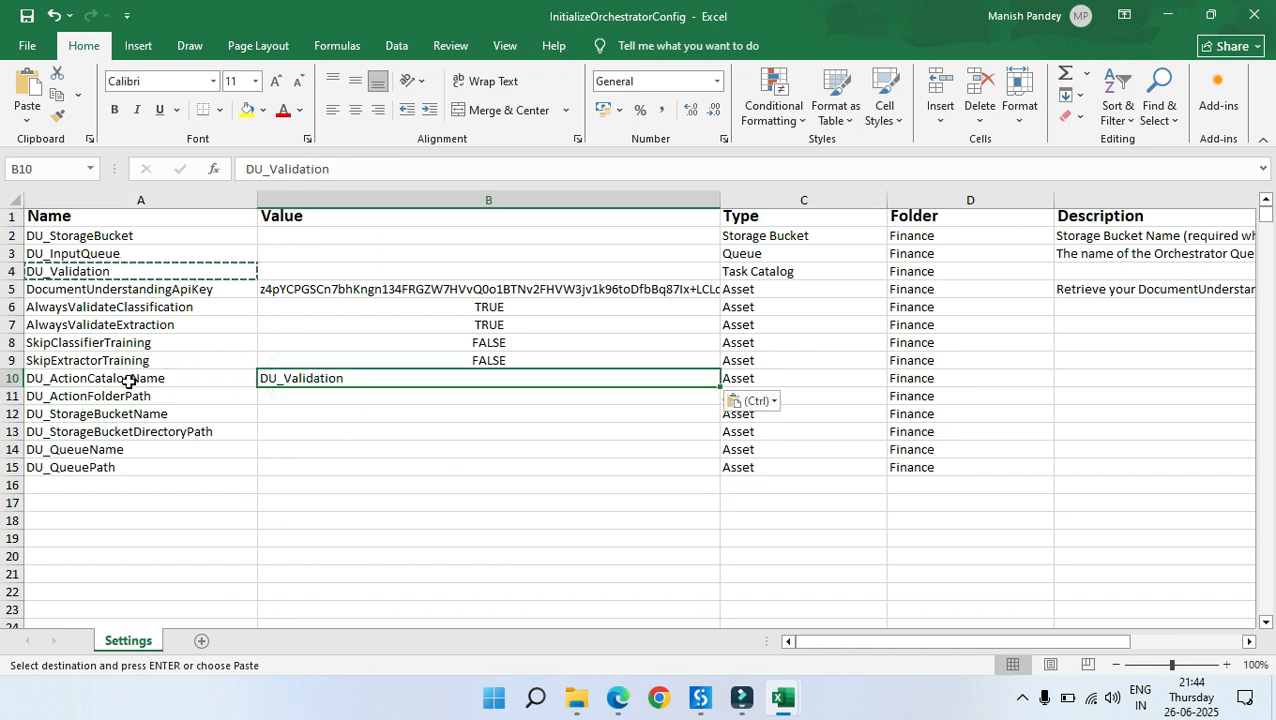
{"action": "left_click", "coordinate": [129, 381]}
Step: Enter Finance as the value of the DU_ActionFolderPath asset
{"action": "left_click", "coordinate": [300, 396]}
{"action": "type", "text": "Finance"}
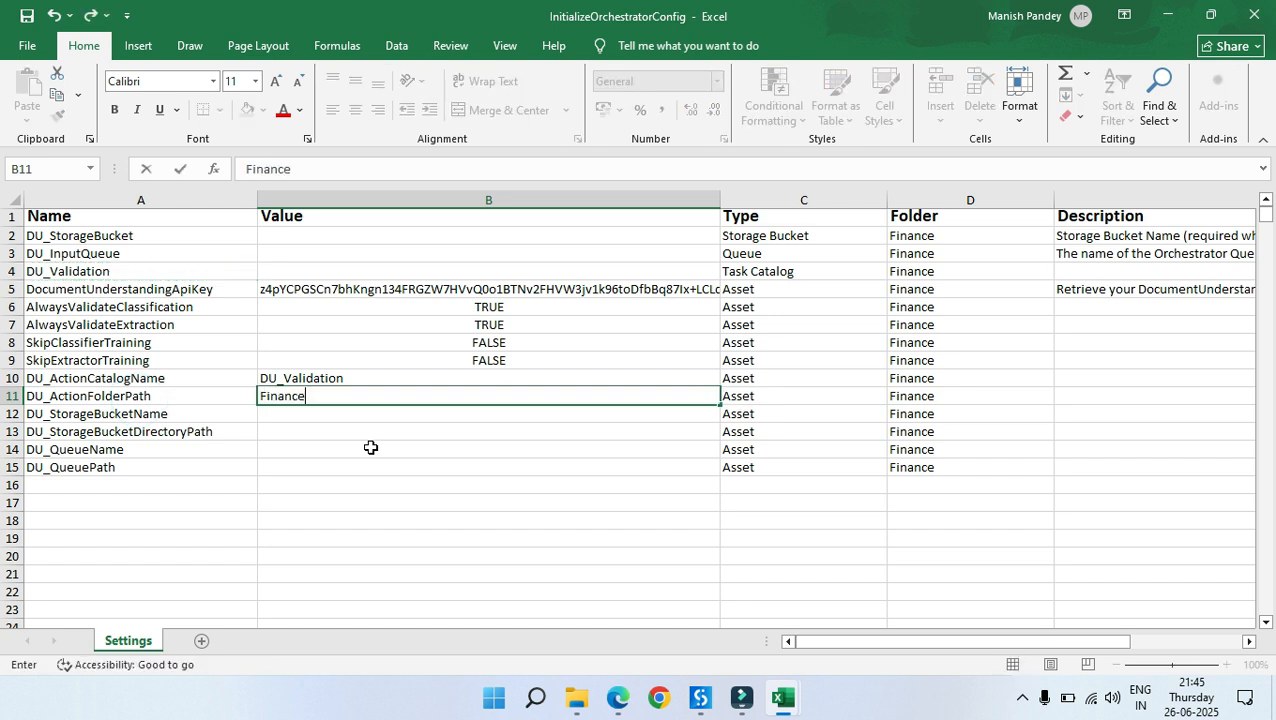
{"action": "key", "text": "ctrl+Return"}
Step: Copy the storage bucket name DU_StorageBucket from A2 into the value cell of DU_StorageBucketName
{"action": "left_click", "coordinate": [278, 414]}
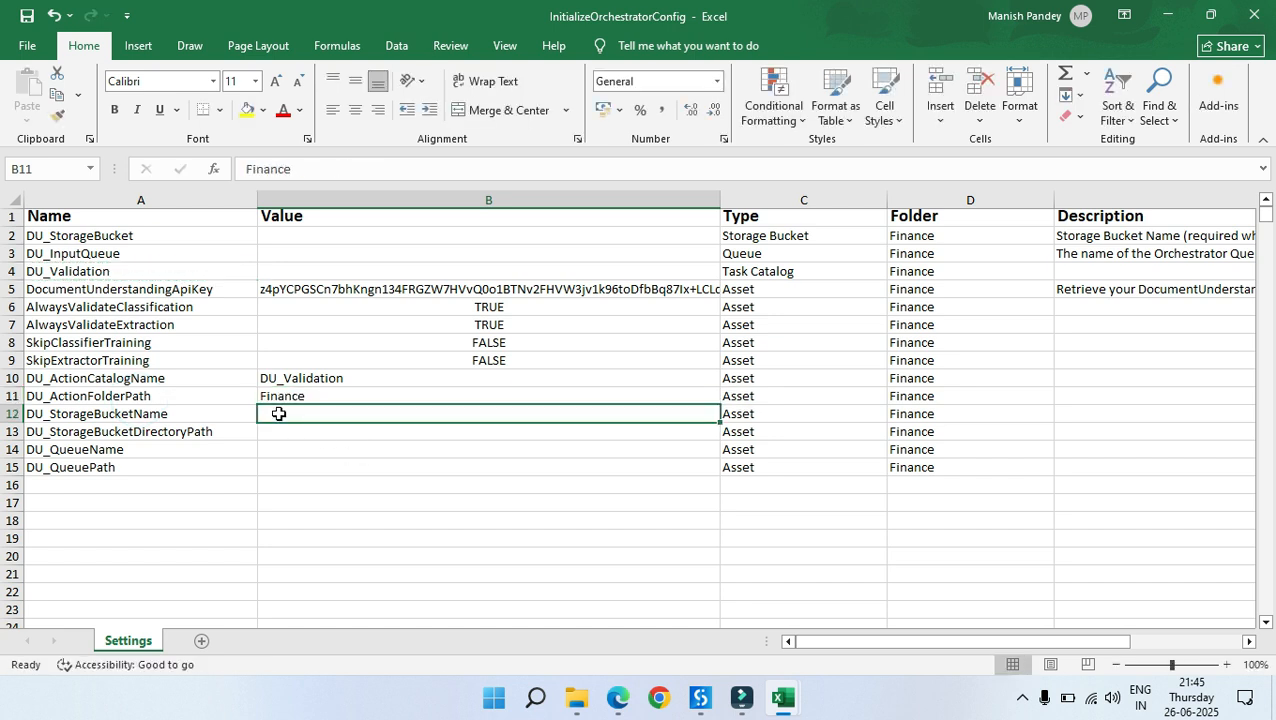
{"action": "key", "text": "Left"}
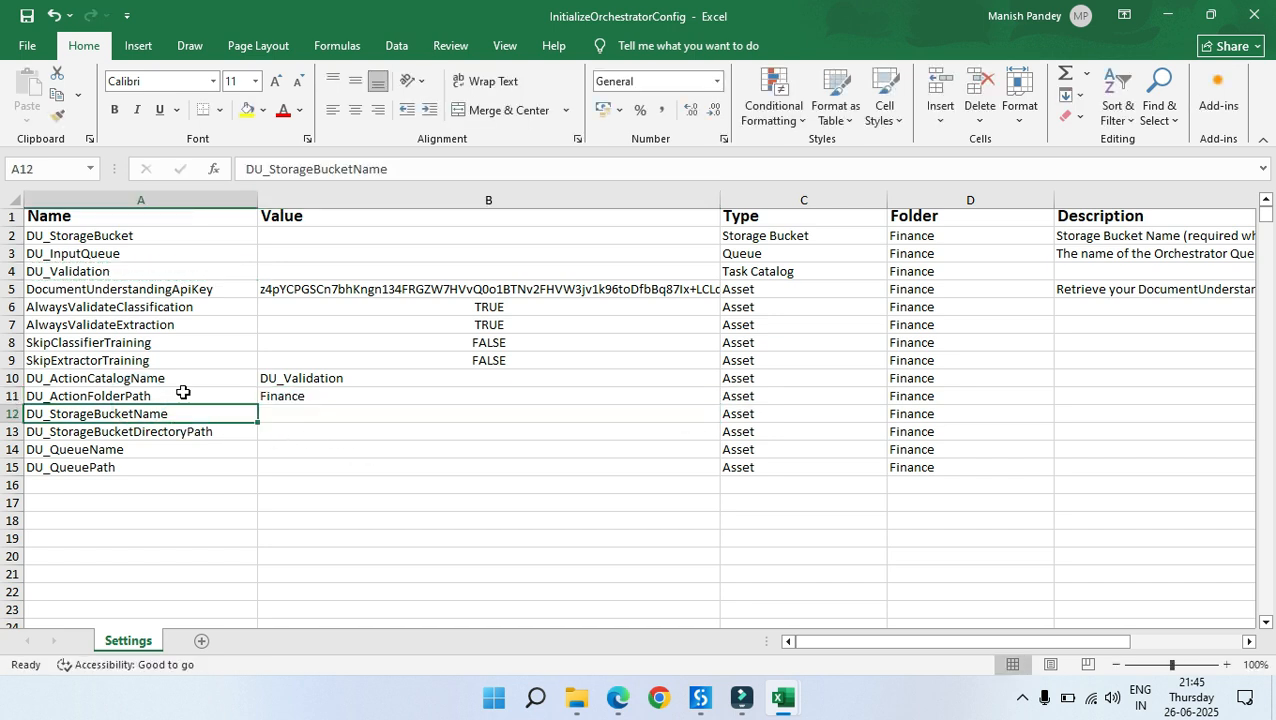
{"action": "left_click", "coordinate": [100, 236]}
{"action": "key", "text": "ctrl+c"}
{"action": "left_click", "coordinate": [325, 418]}
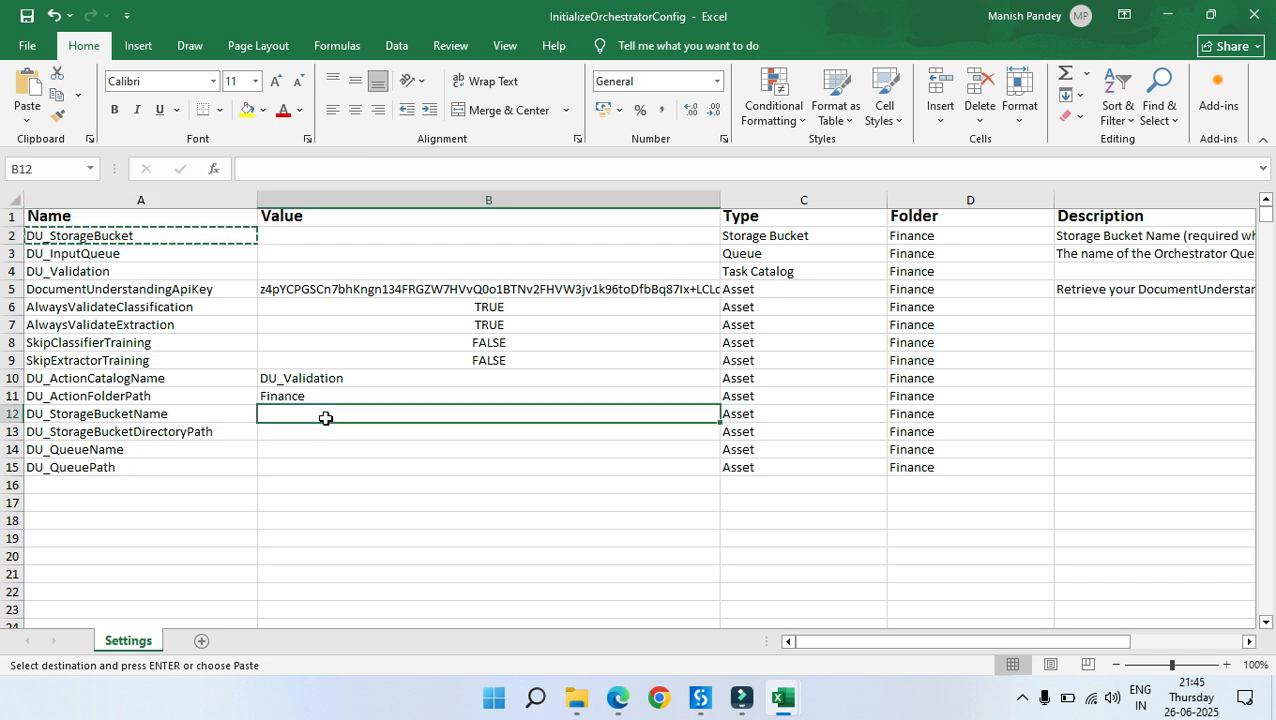
{"action": "key", "text": "ctrl+v"}
{"action": "left_click", "coordinate": [100, 414]}
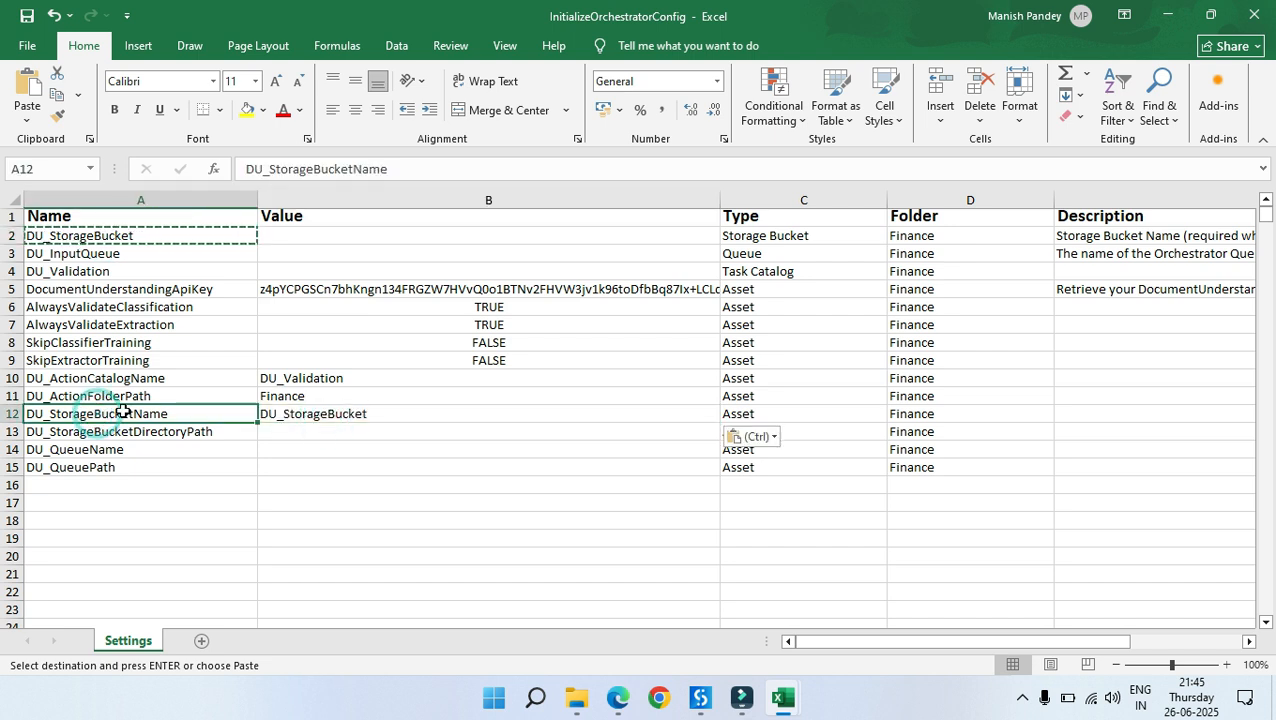
{"action": "left_click", "coordinate": [314, 415]}
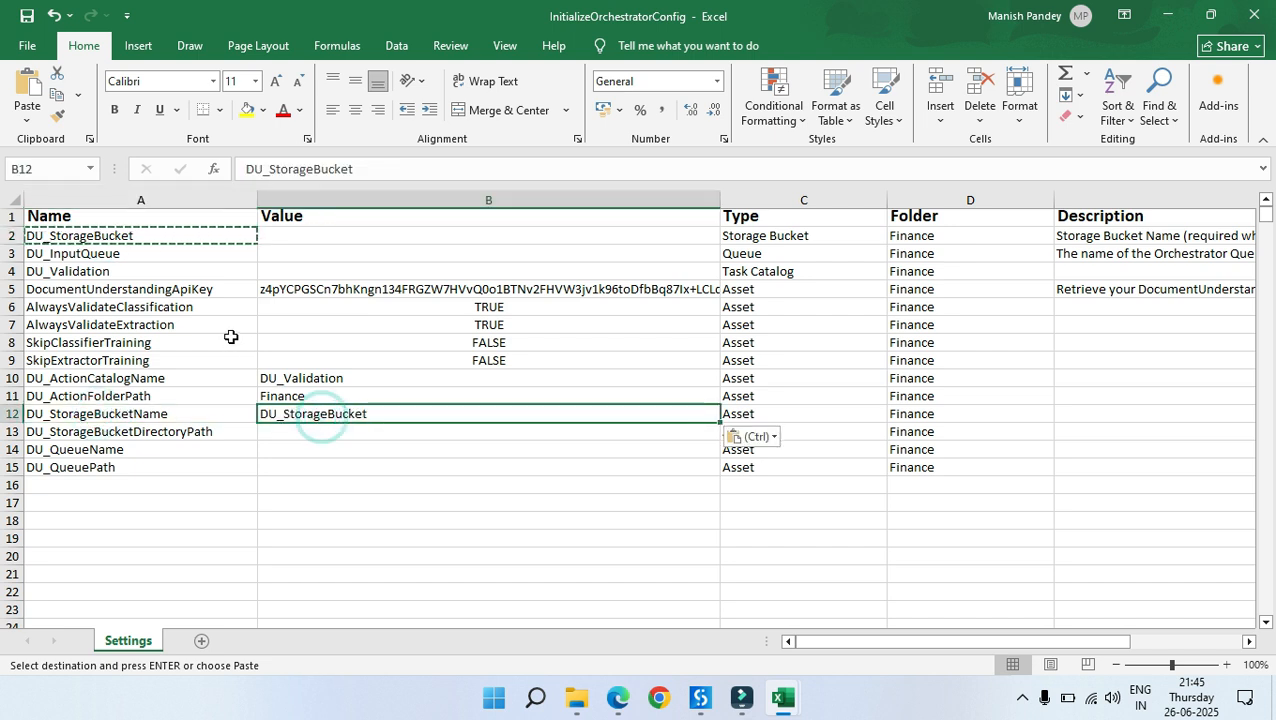
{"action": "left_click", "coordinate": [126, 235]}
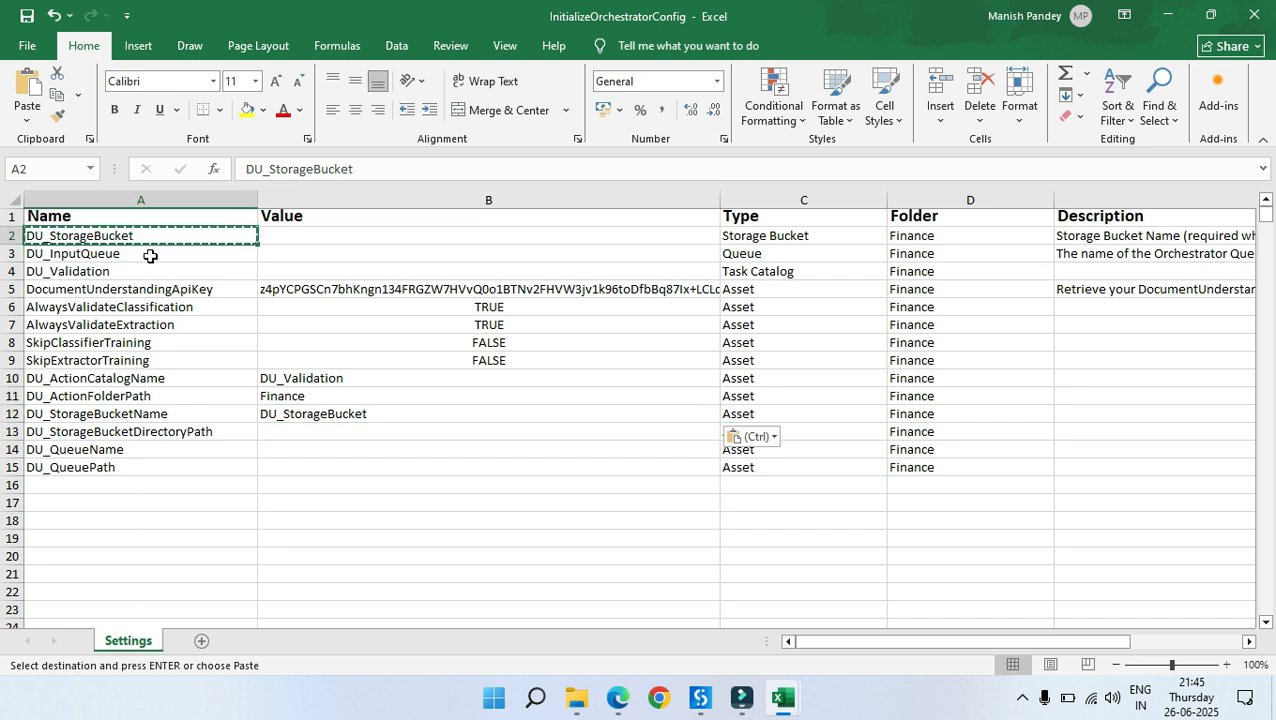
Step: Paste the copied name DU_StorageBucket as the value of the DU_StorageBucketDirectoryPath asset in B13
{"action": "left_click", "coordinate": [125, 432]}
{"action": "key", "text": "Tab"}
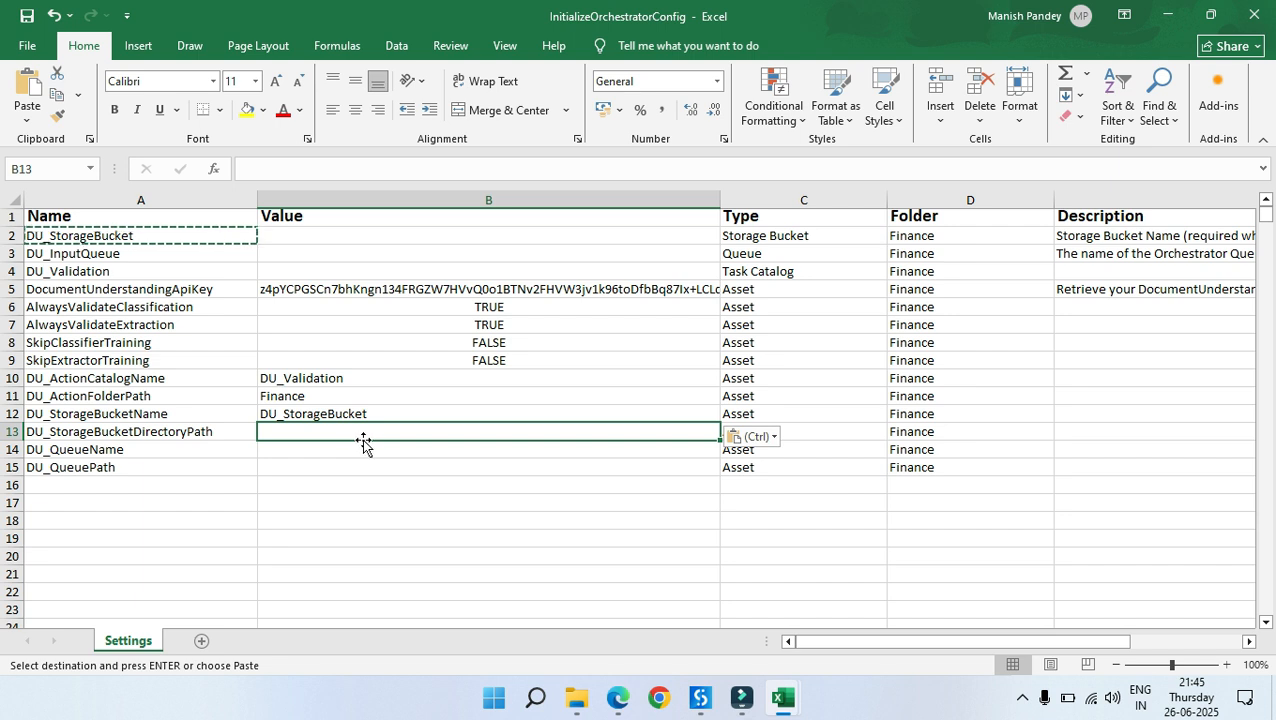
{"action": "key", "text": "Return"}
{"action": "left_click", "coordinate": [374, 512]}
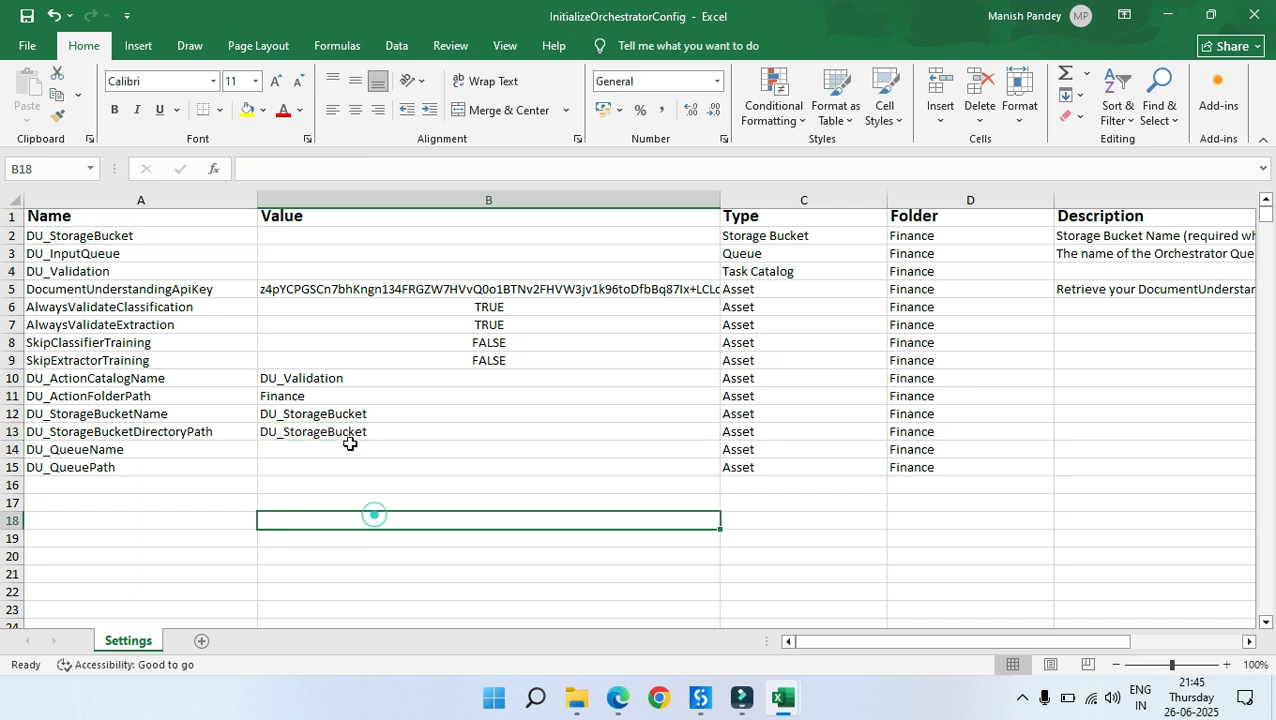
{"action": "left_click", "coordinate": [356, 430]}
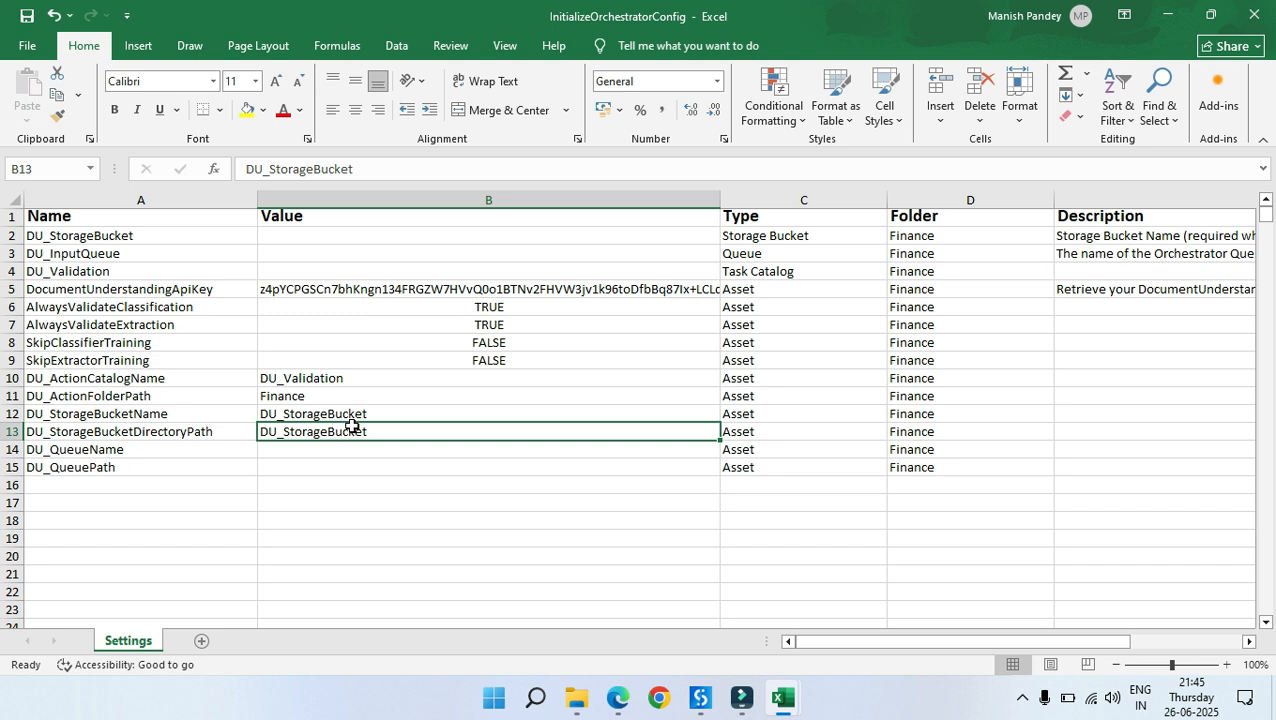
{"action": "left_click", "coordinate": [172, 431]}
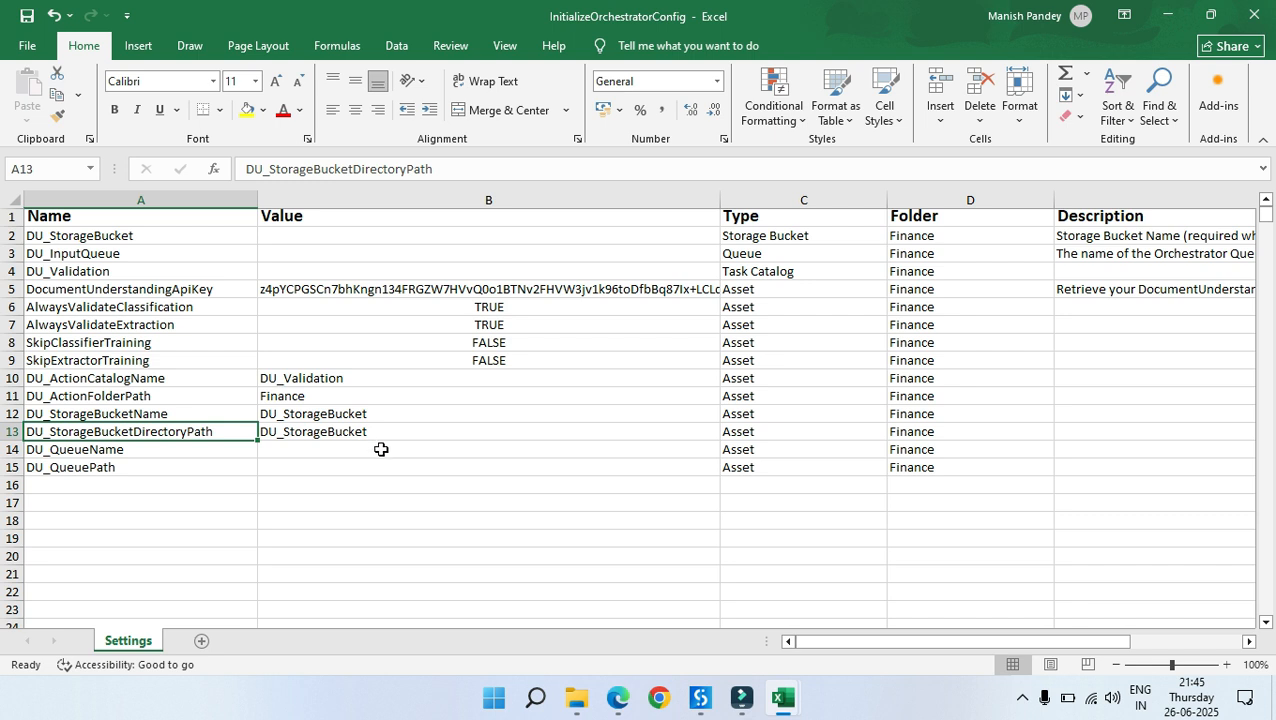
{"action": "left_click", "coordinate": [343, 433]}
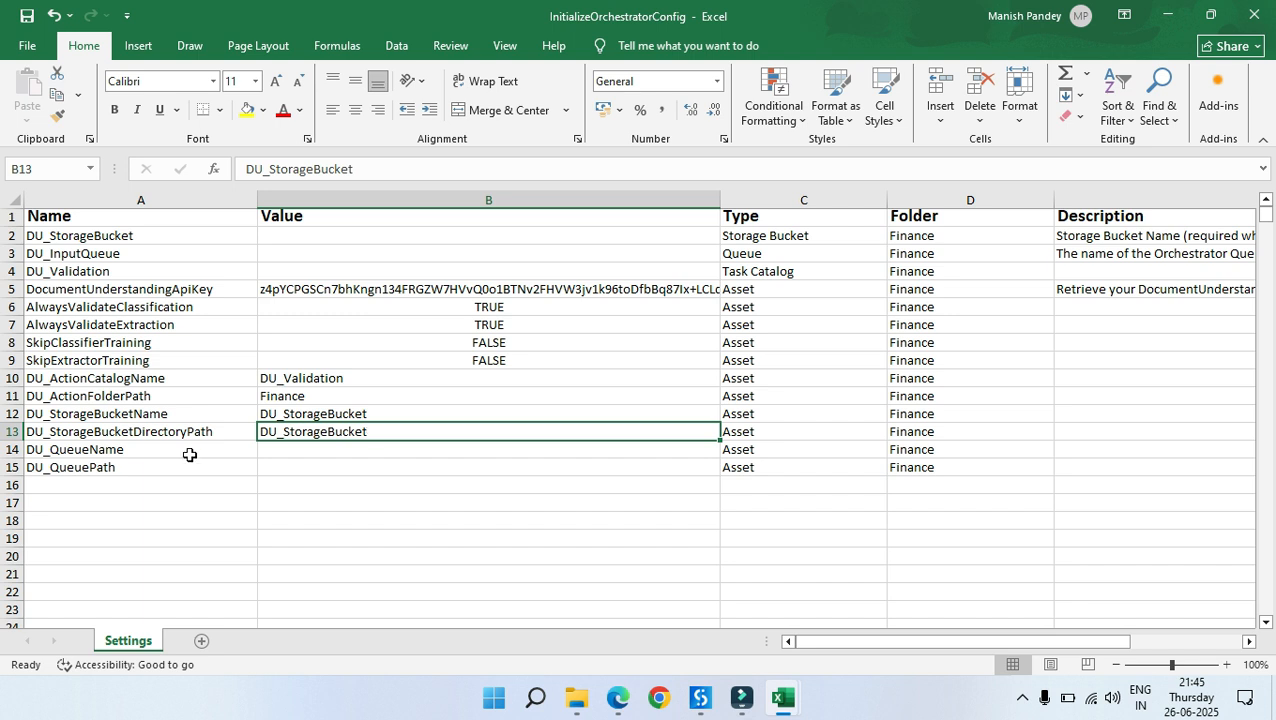
Step: Copy the queue name DU_InputQueue from A3 into the value cell of DU_QueueName
{"action": "left_click", "coordinate": [86, 450]}
{"action": "left_click", "coordinate": [85, 252]}
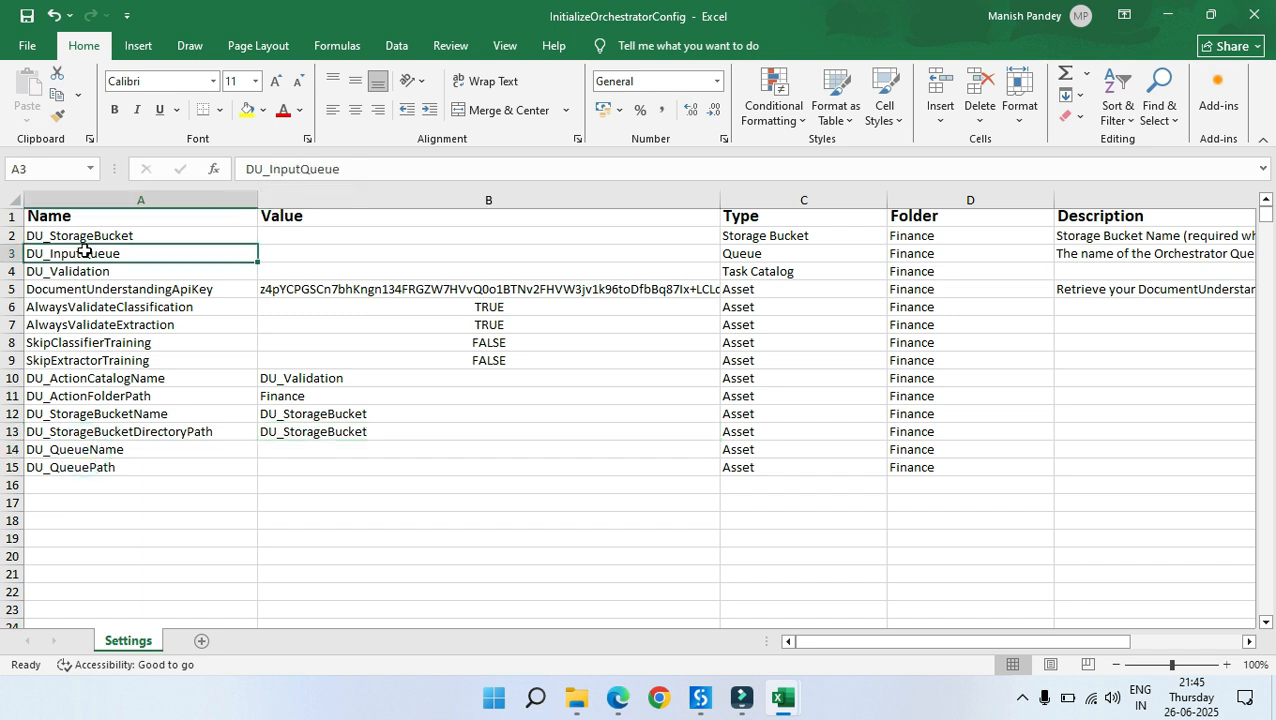
{"action": "key", "text": "ctrl+c"}
{"action": "left_click", "coordinate": [302, 449]}
{"action": "key", "text": "ctrl+v"}
{"action": "left_click", "coordinate": [390, 553]}
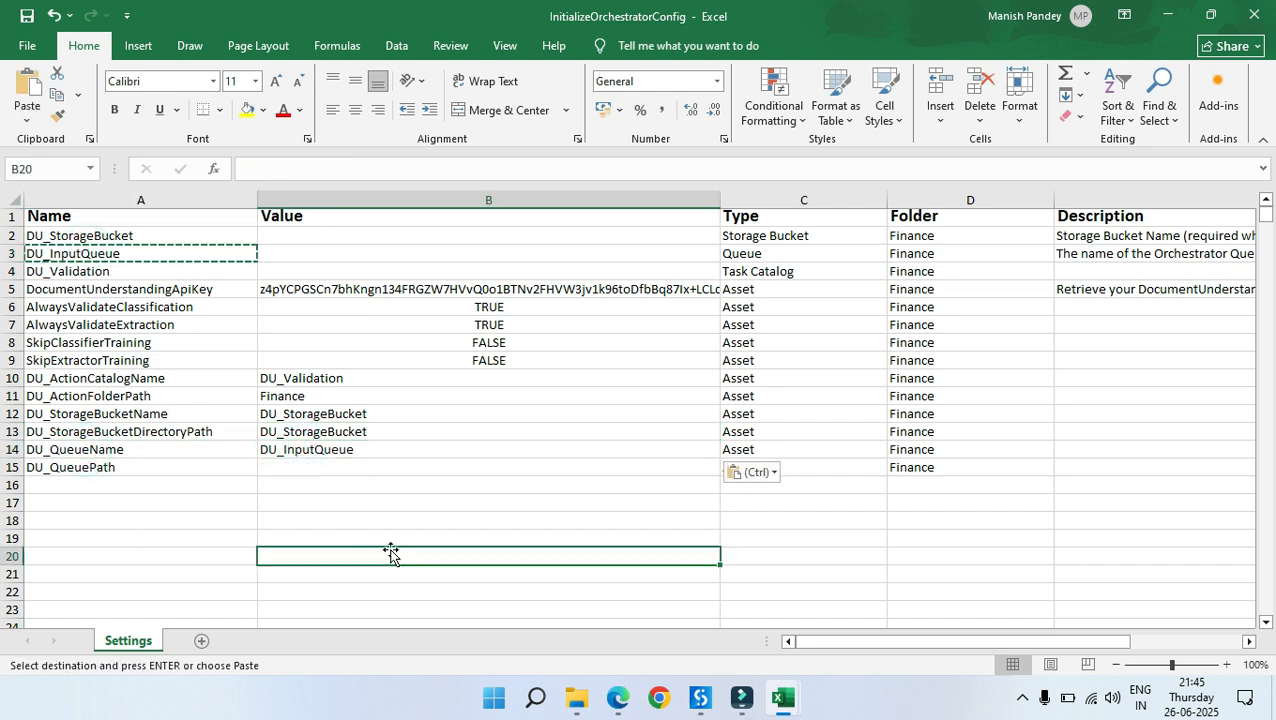
{"action": "left_click_drag", "start_coordinate": [337, 429], "coordinate": [181, 431]}
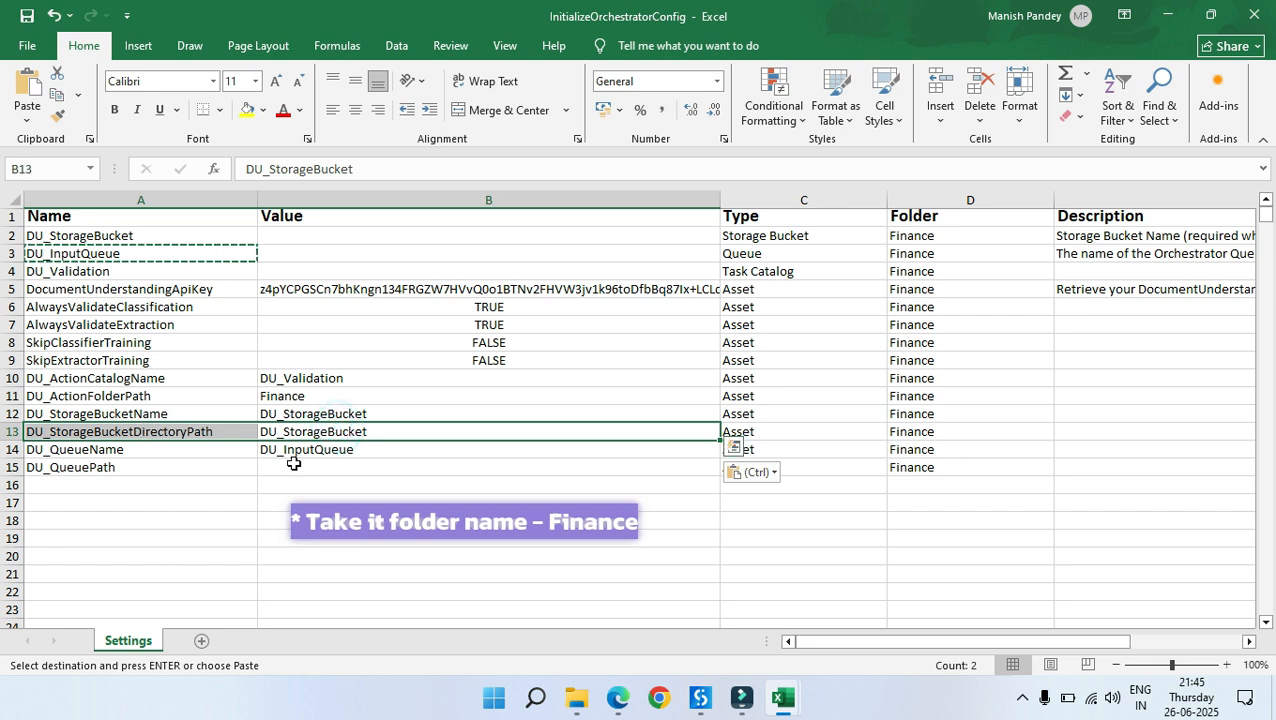
Step: Enter Finance as the value of the DU_QueuePath asset
{"action": "left_click", "coordinate": [370, 474]}
{"action": "left_click", "coordinate": [80, 467]}
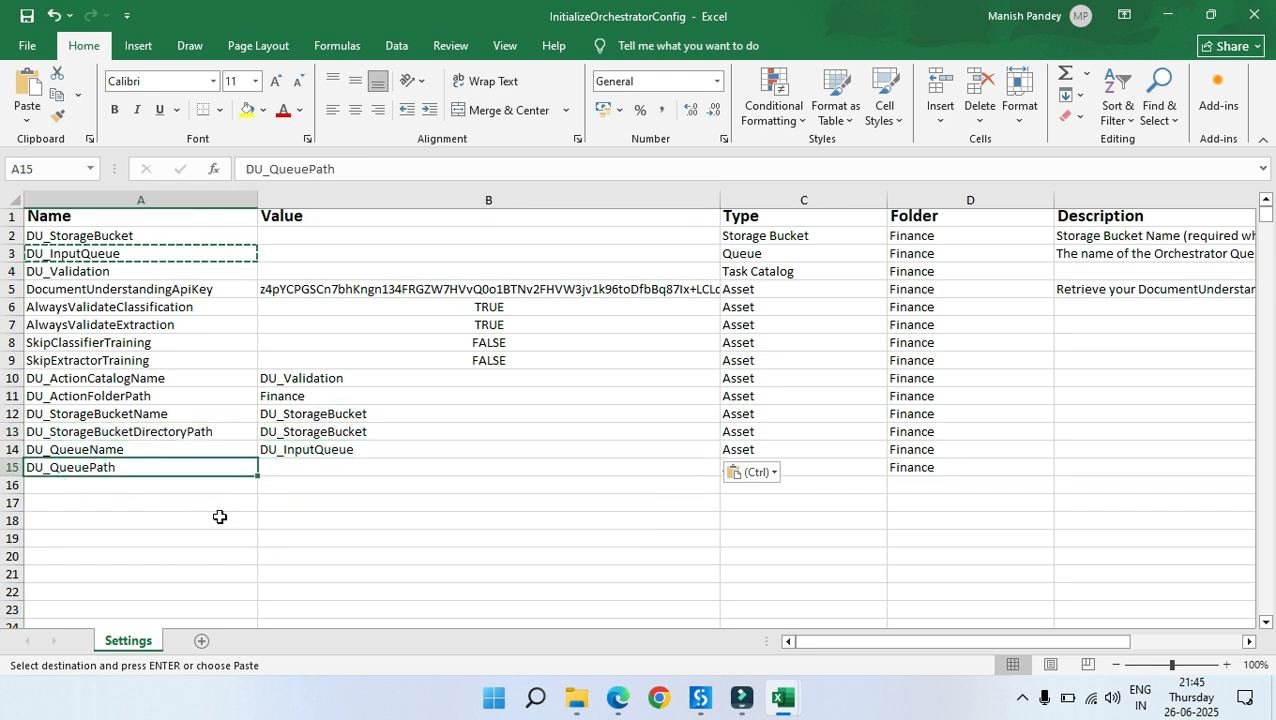
{"action": "left_click", "coordinate": [352, 472]}
{"action": "type", "text": "Finance"}
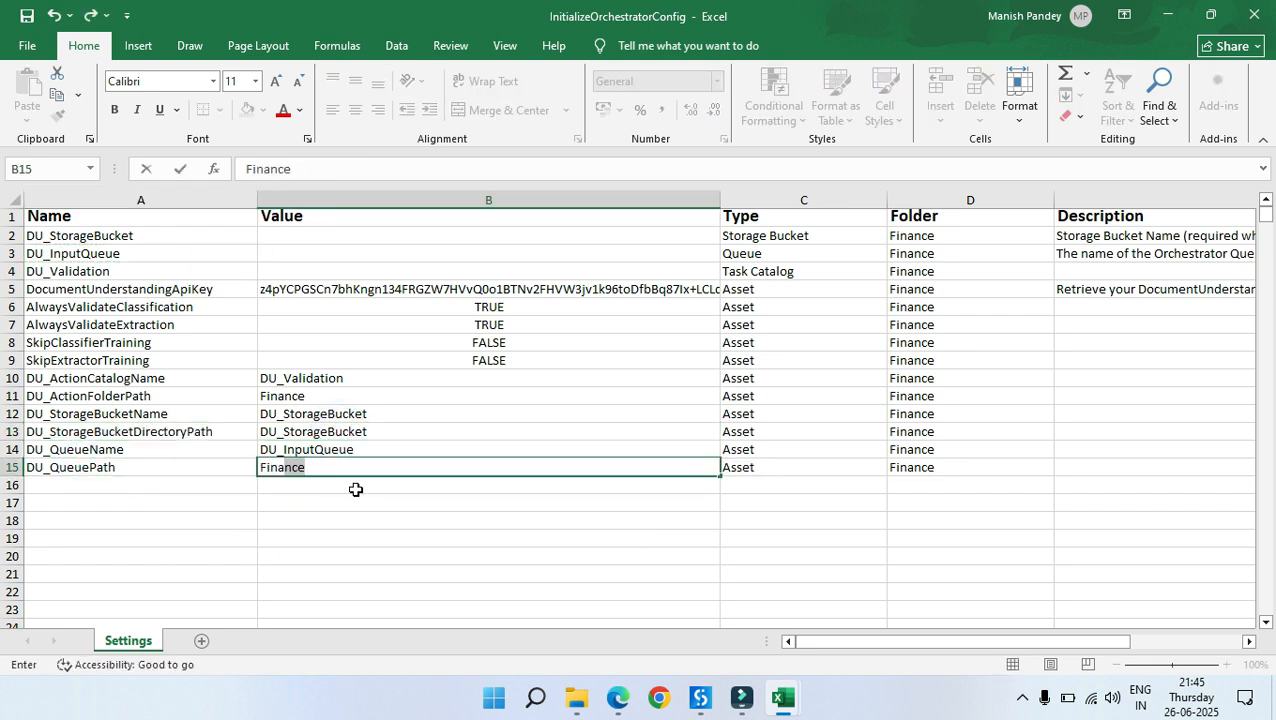
{"action": "key", "text": "Tab"}
{"action": "key", "text": "Left"}
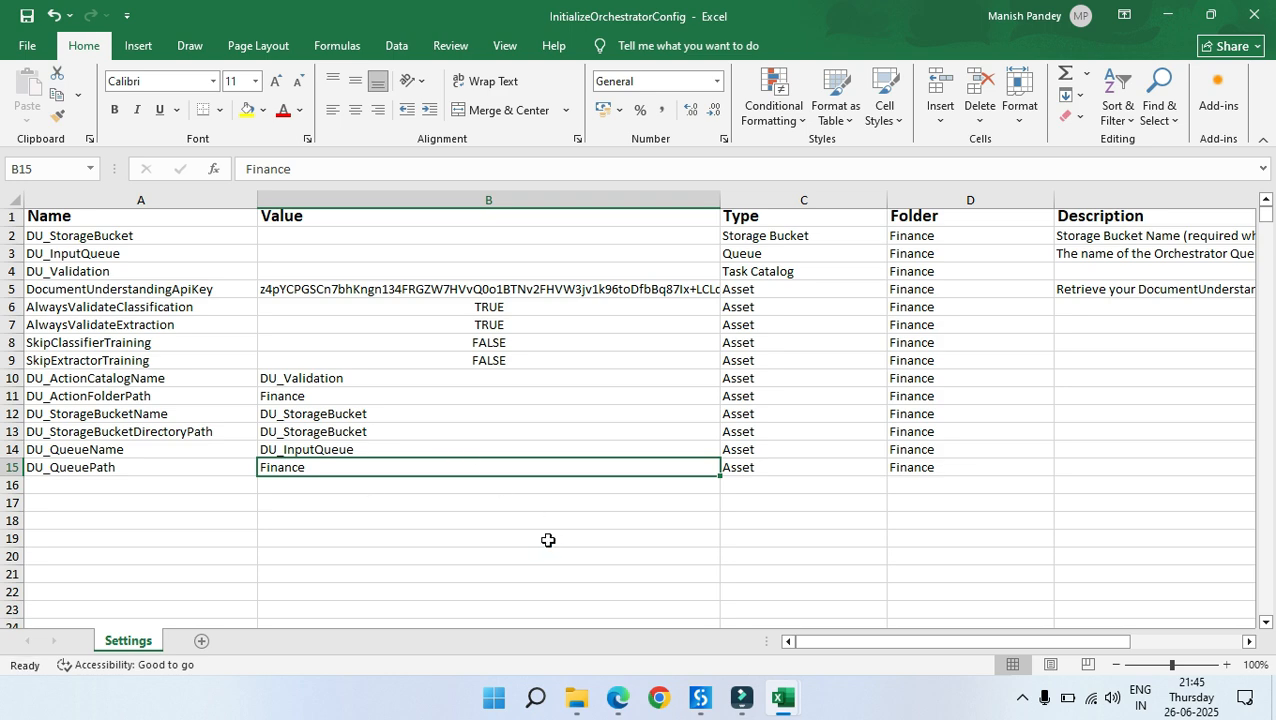
Step: Review the completed settings table from A1 to D15 and close the InitializeOrchestratorConfig workbook
{"action": "scroll", "coordinate": [548, 540], "scroll_direction": "down", "scroll_amount": 1, "text": "ctrl"}
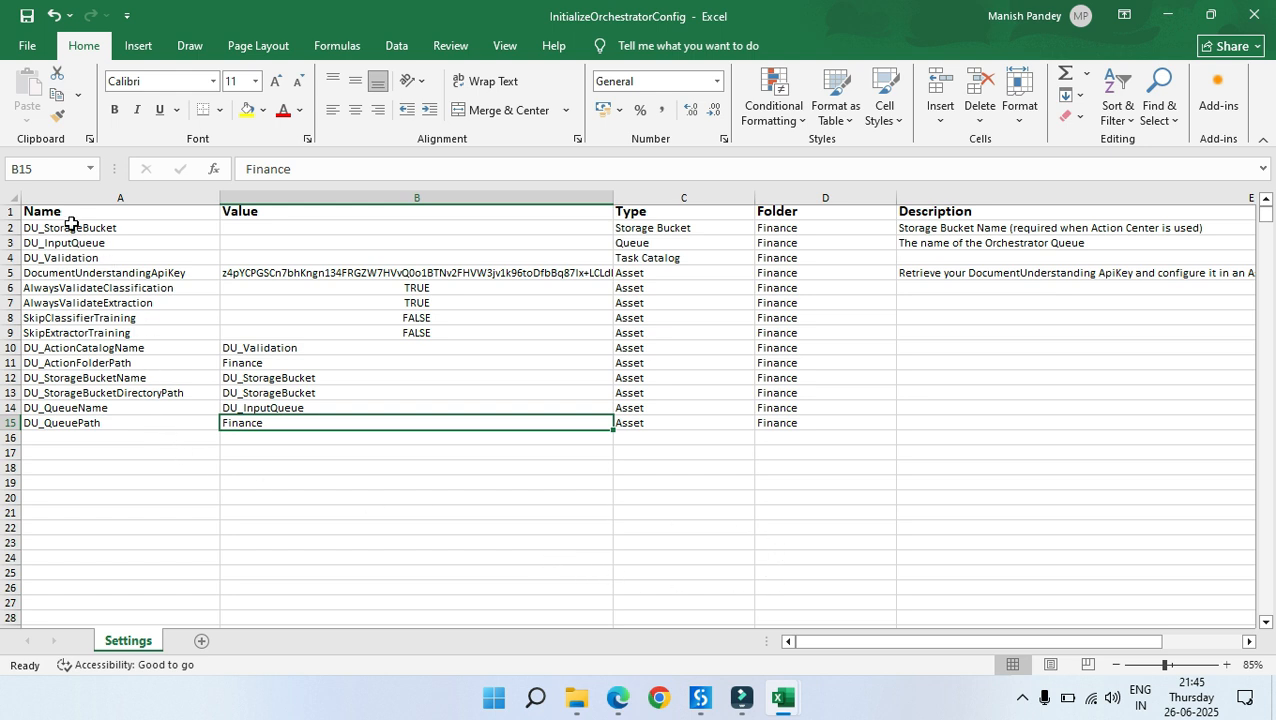
{"action": "left_click_drag", "start_coordinate": [58, 211], "coordinate": [845, 430]}
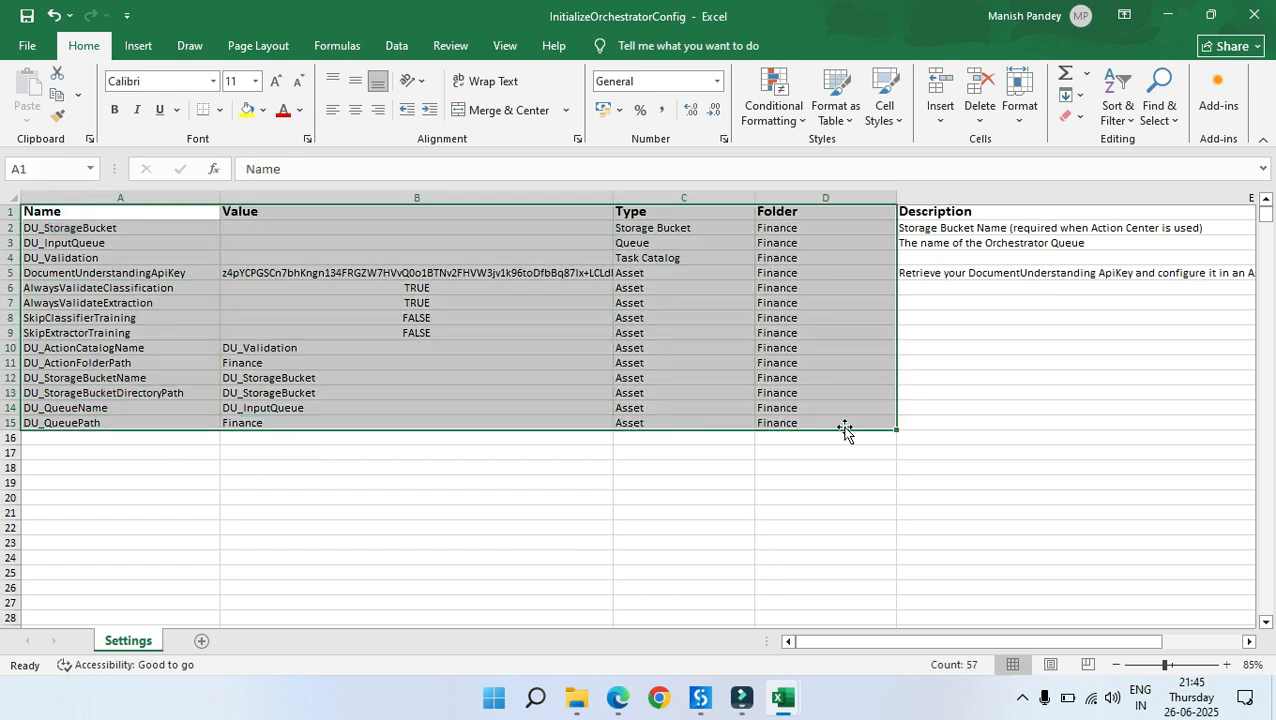
{"action": "left_click", "coordinate": [1255, 20]}
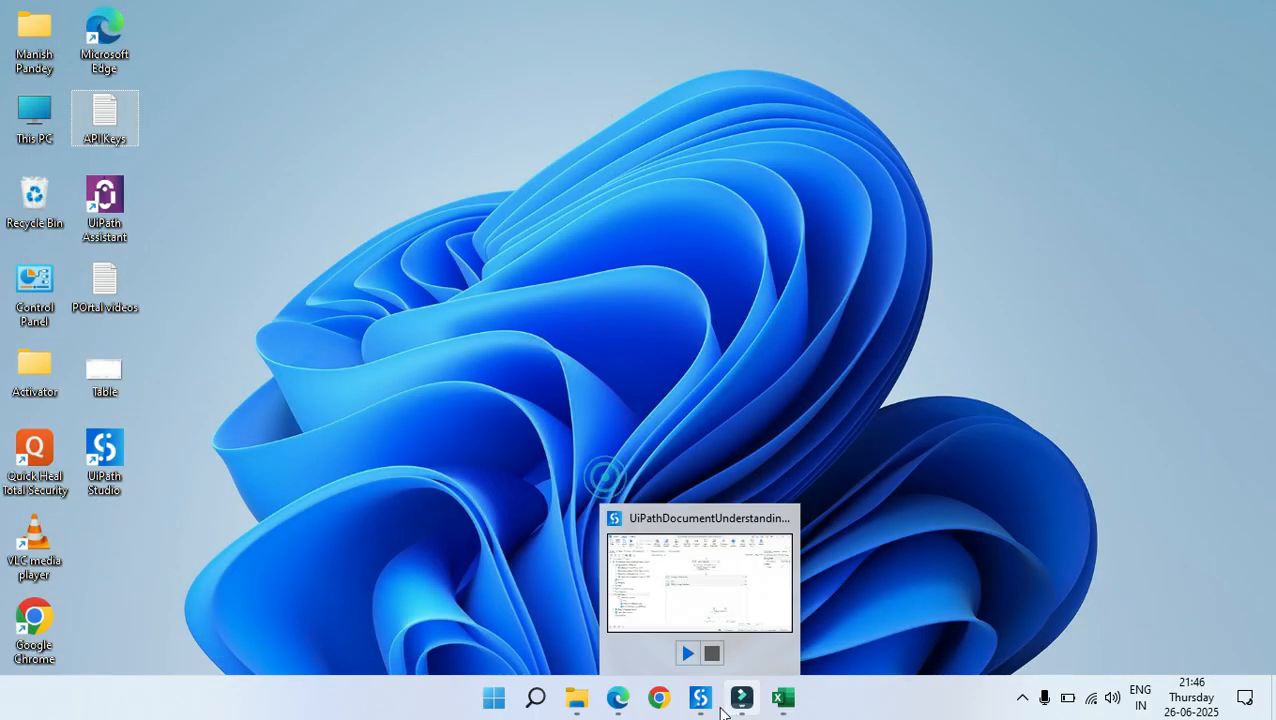
Step: Switch to UiPath Studio and open the InitializeOrchestrator.xaml workflow from the QuickStart folder
{"action": "left_click", "coordinate": [698, 706]}
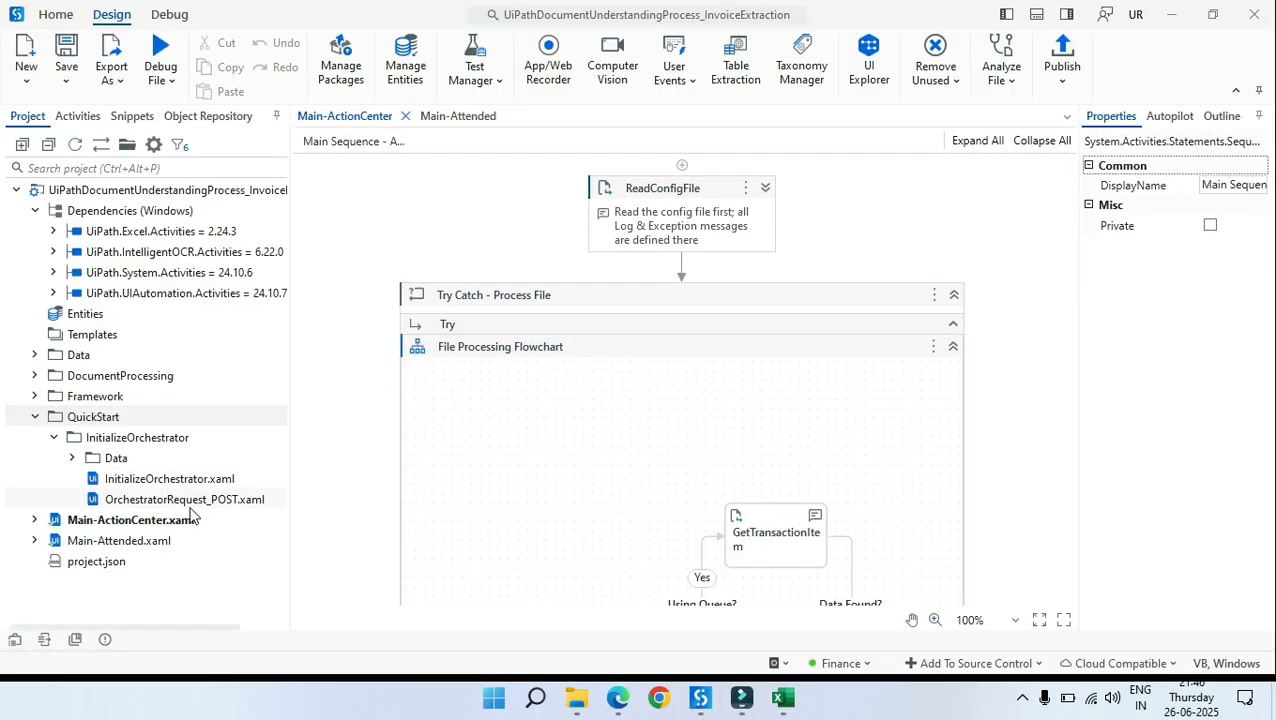
{"action": "double_click", "coordinate": [137, 481]}
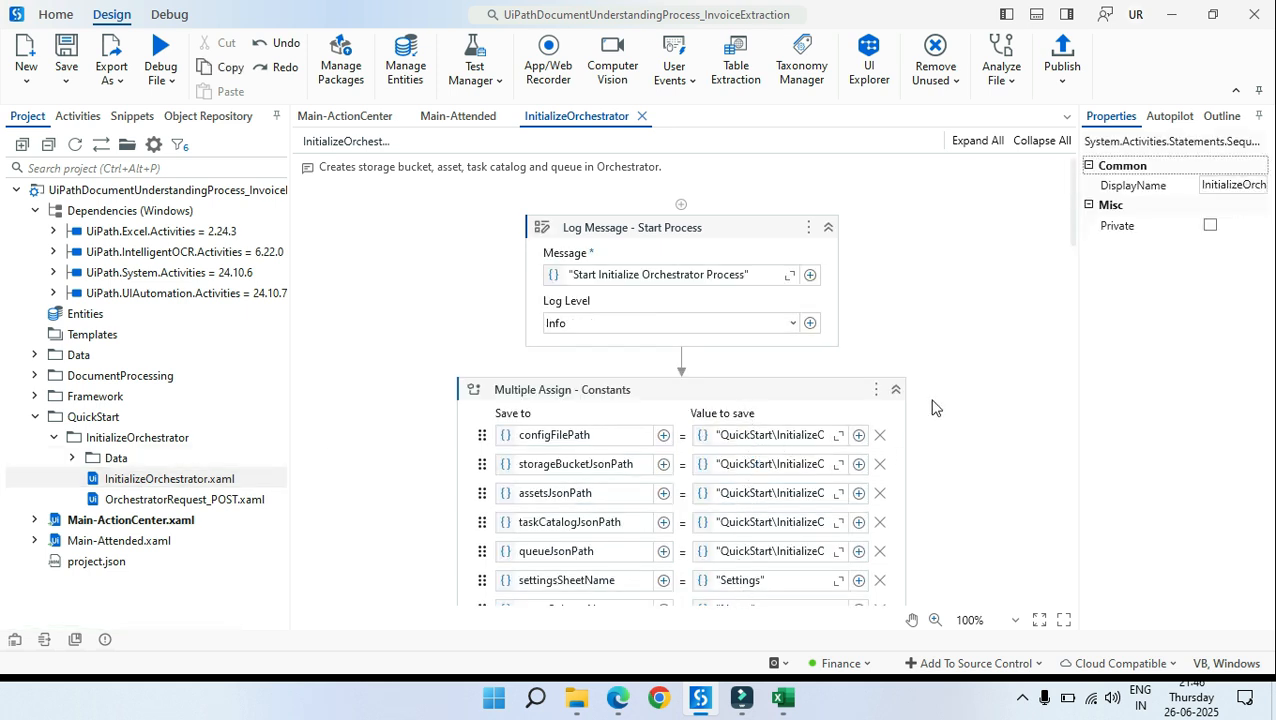
Step: Examine the InitializeOrchestrator workflow's constants, the For each Row loop and the Switch - Type cases that build each request
{"action": "left_click_drag", "start_coordinate": [1075, 230], "coordinate": [1077, 296]}
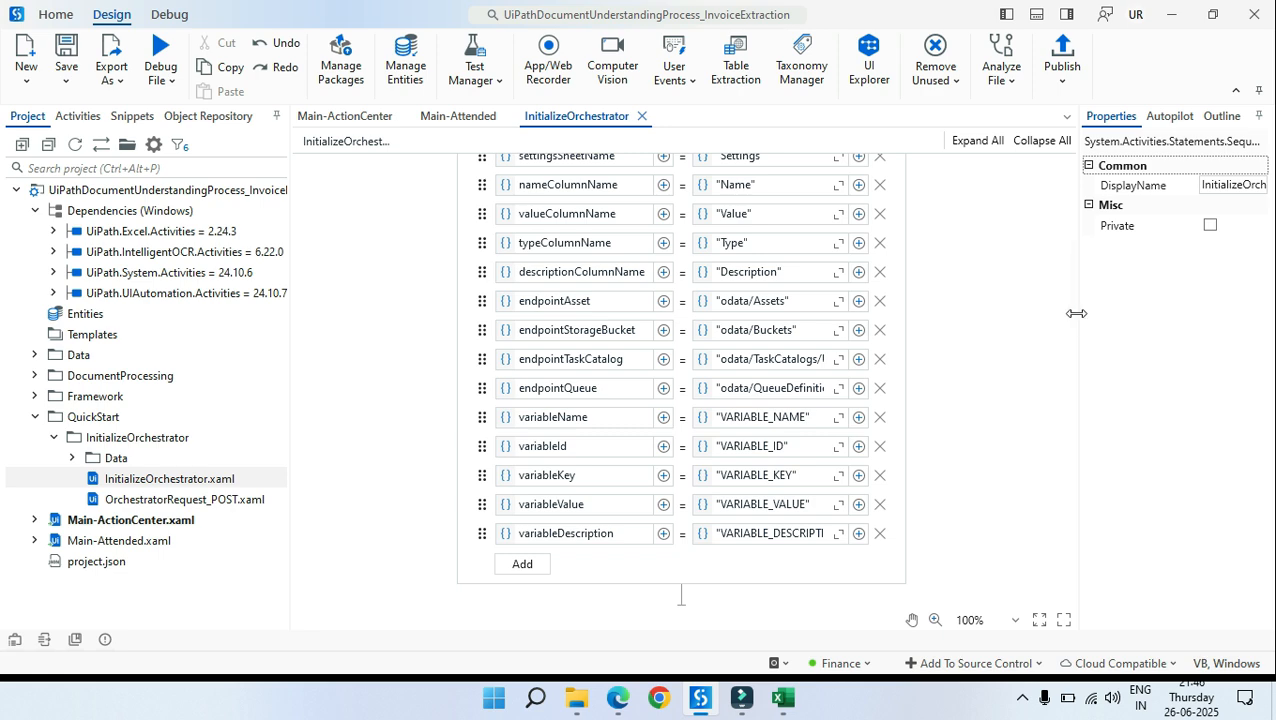
{"action": "left_click_drag", "start_coordinate": [1076, 338], "coordinate": [1090, 441]}
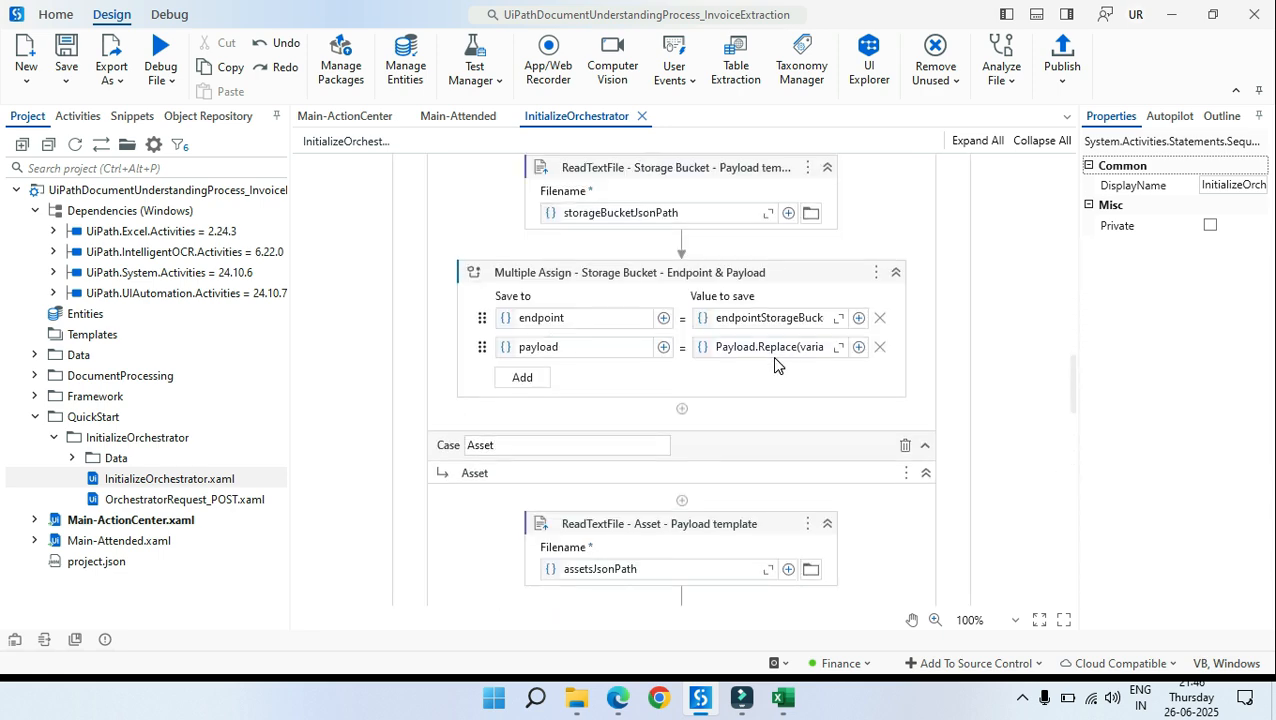
{"action": "scroll", "coordinate": [772, 360], "scroll_direction": "up", "scroll_amount": 1}
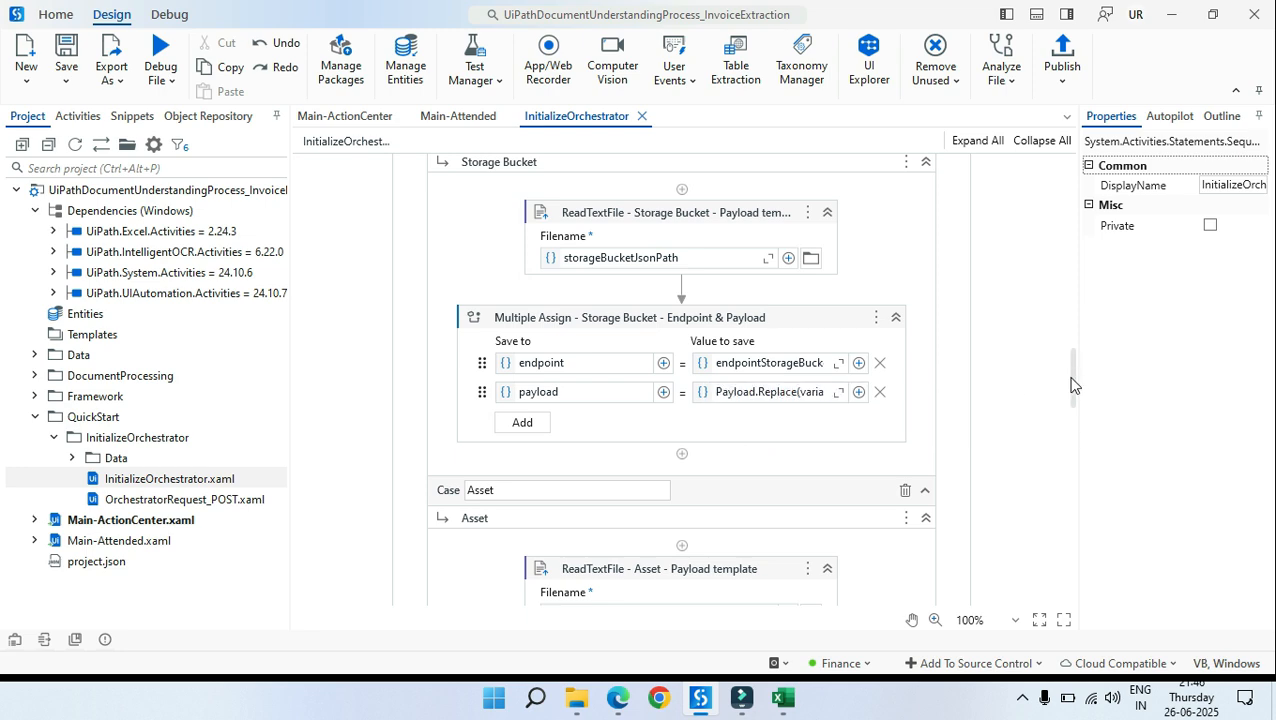
{"action": "left_click_drag", "start_coordinate": [1070, 385], "coordinate": [1075, 341]}
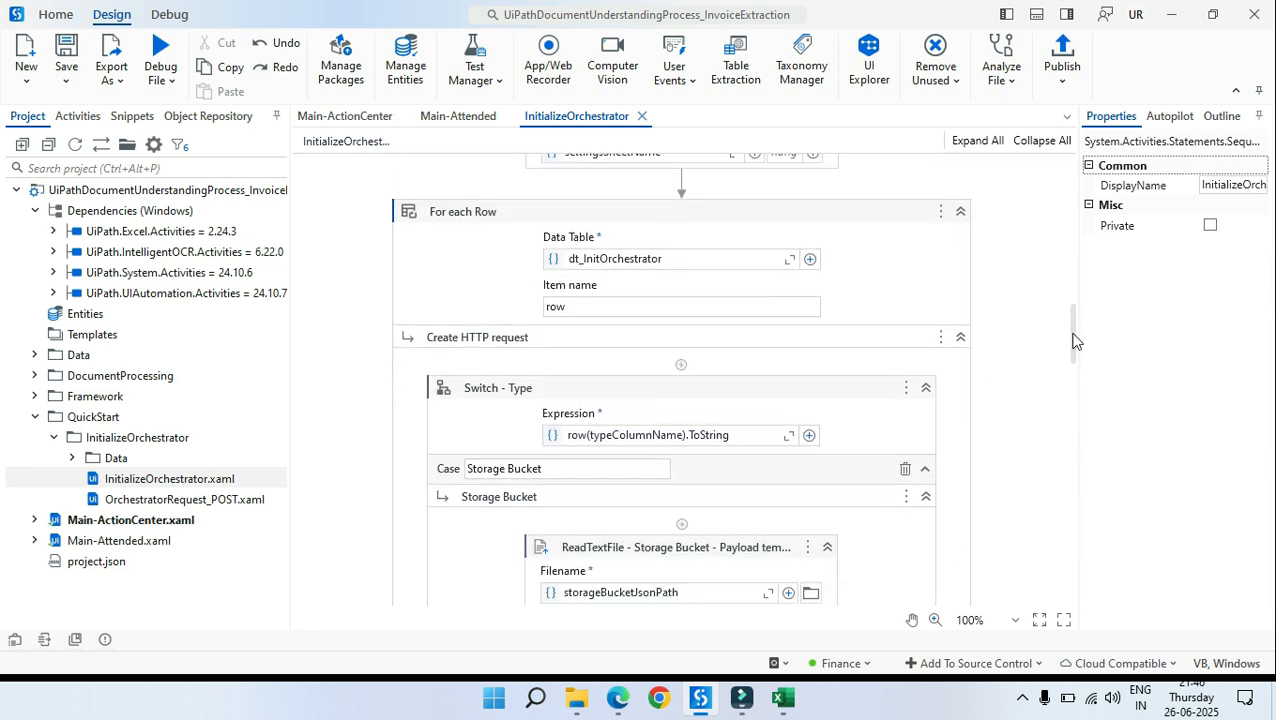
{"action": "left_click", "coordinate": [501, 262]}
{"action": "scroll", "coordinate": [468, 358], "scroll_direction": "down", "scroll_amount": 3}
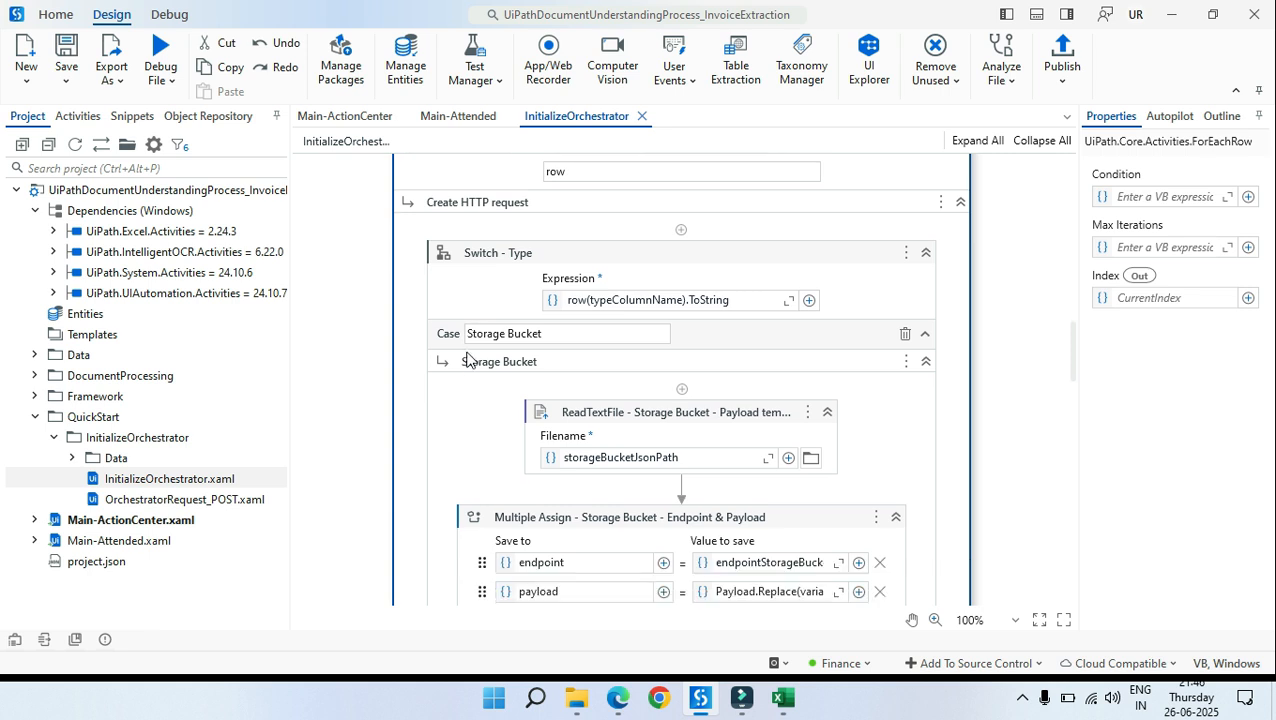
{"action": "scroll", "coordinate": [494, 338], "scroll_direction": "down", "scroll_amount": 1}
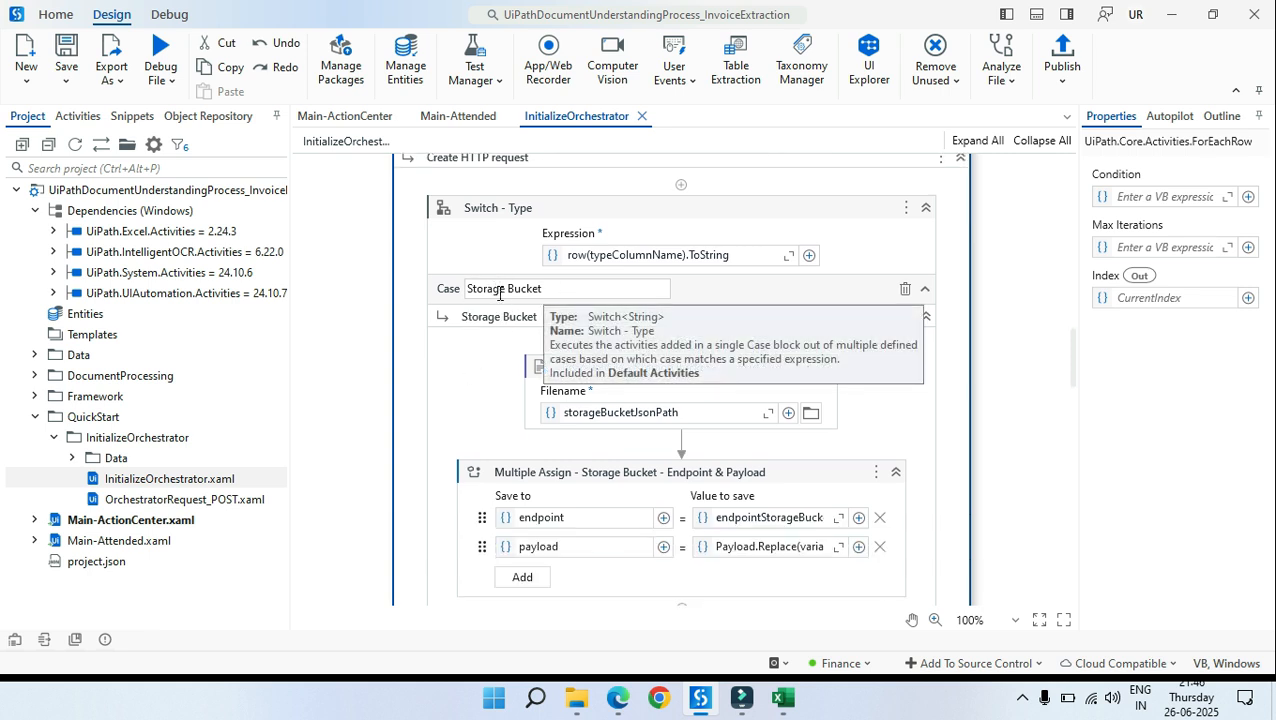
{"action": "scroll", "coordinate": [484, 399], "scroll_direction": "down", "scroll_amount": 2}
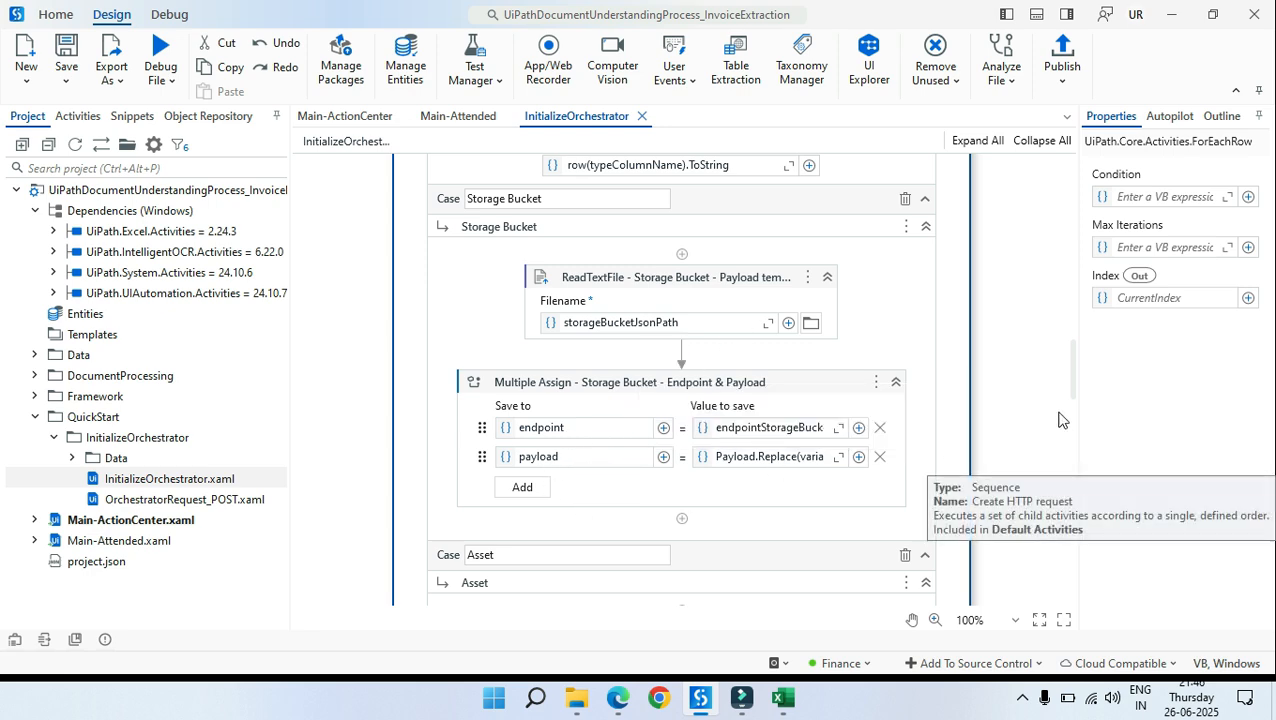
{"action": "left_click_drag", "start_coordinate": [1076, 383], "coordinate": [1096, 536]}
{"action": "scroll", "coordinate": [474, 230], "scroll_direction": "up", "scroll_amount": 1}
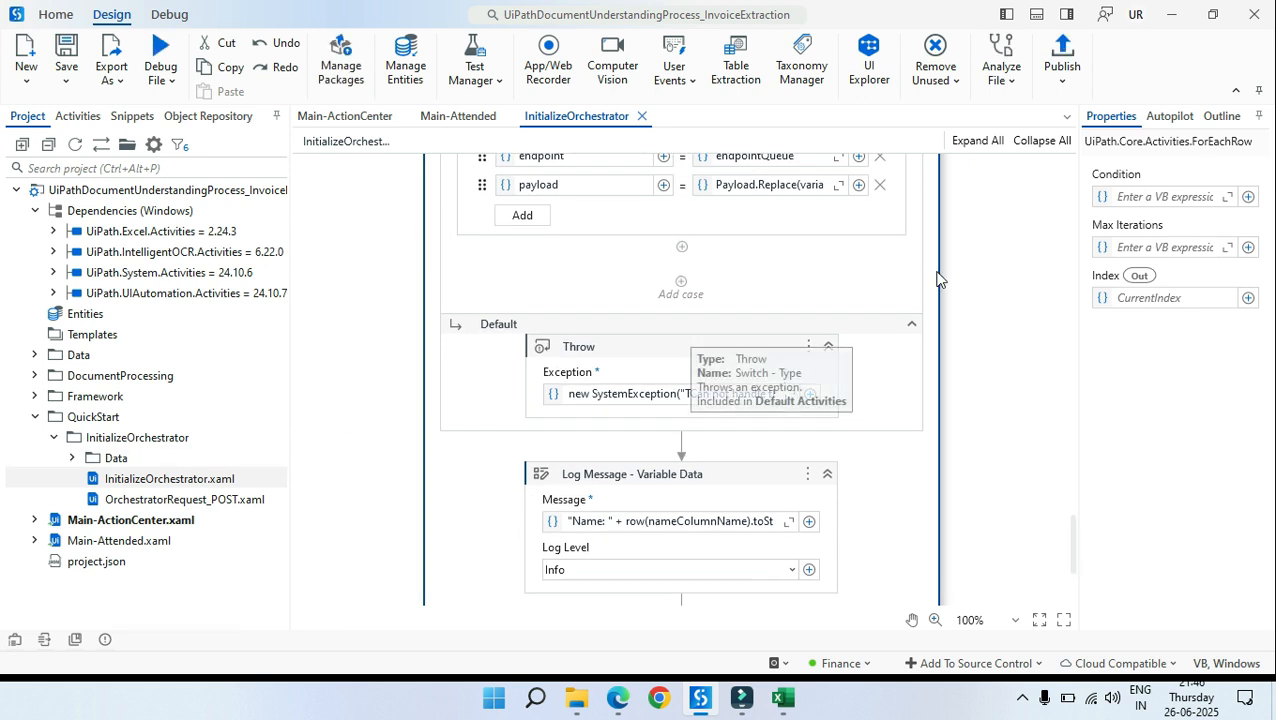
Step: Start debugging the InitializeOrchestrator workflow with Step Into, and close the open Config workbook in Excel
{"action": "left_click", "coordinate": [997, 272]}
{"action": "left_click", "coordinate": [165, 15]}
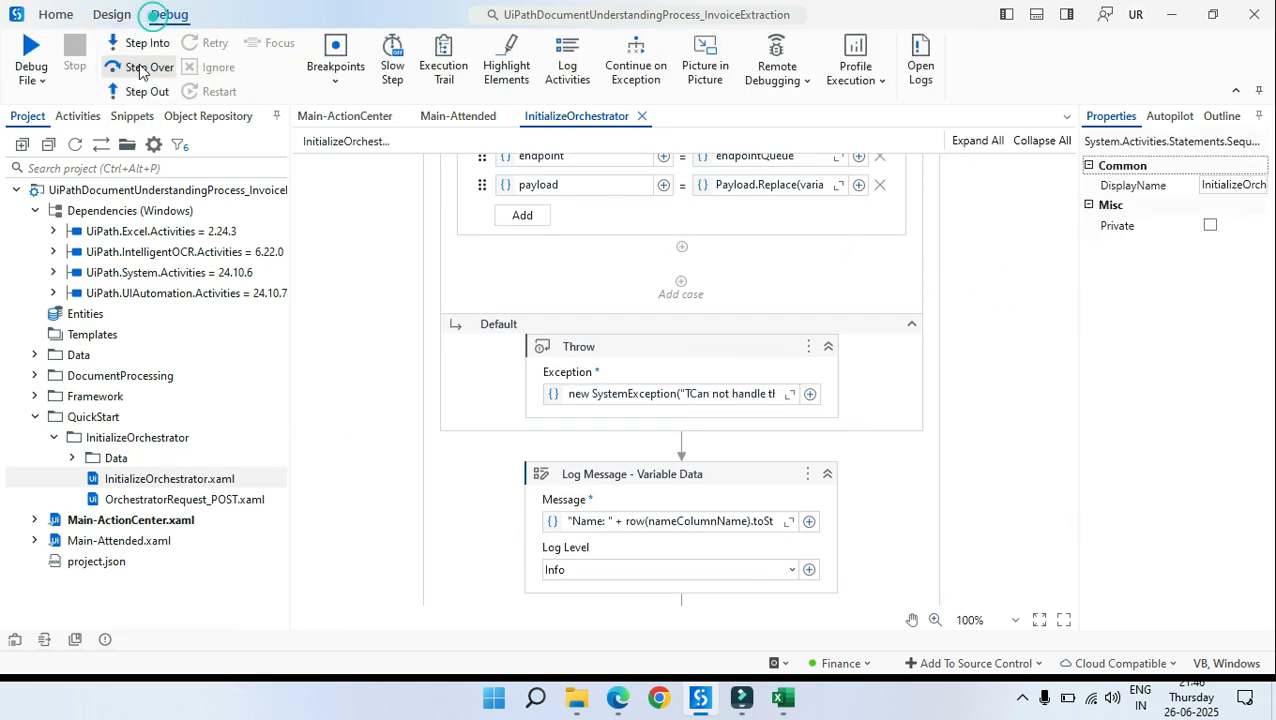
{"action": "left_click", "coordinate": [145, 45]}
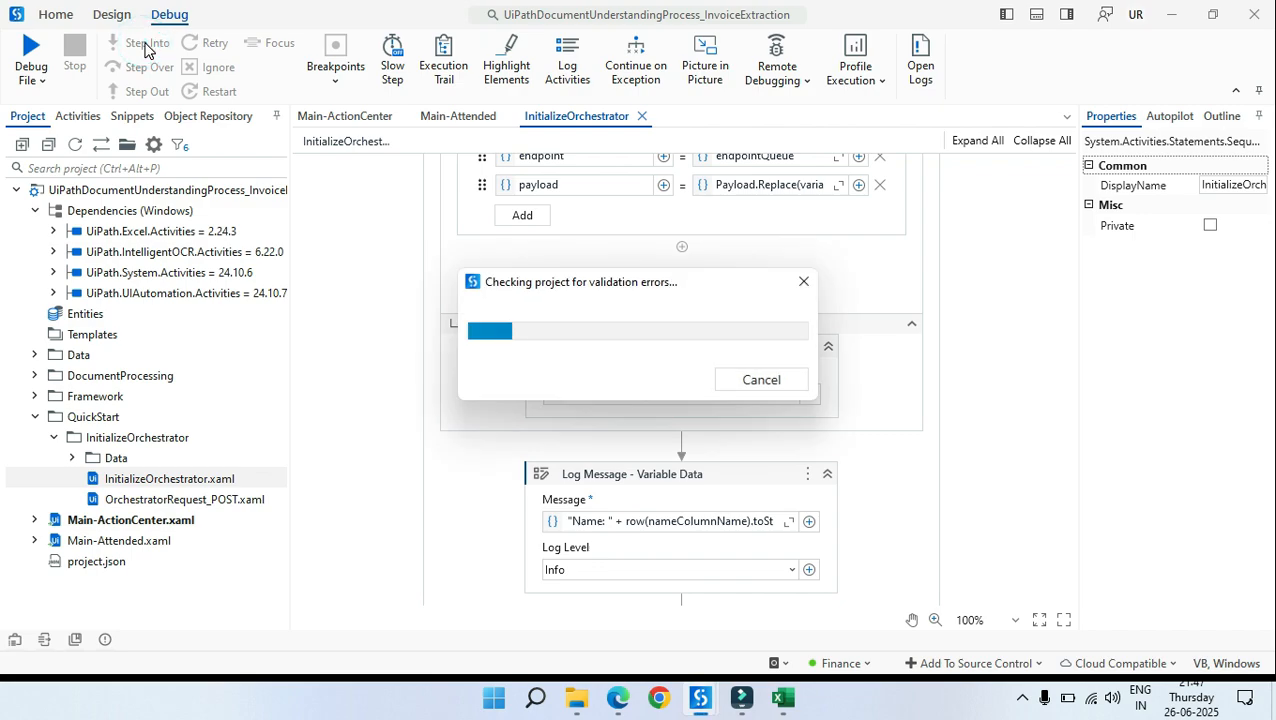
{"action": "left_click", "coordinate": [784, 699]}
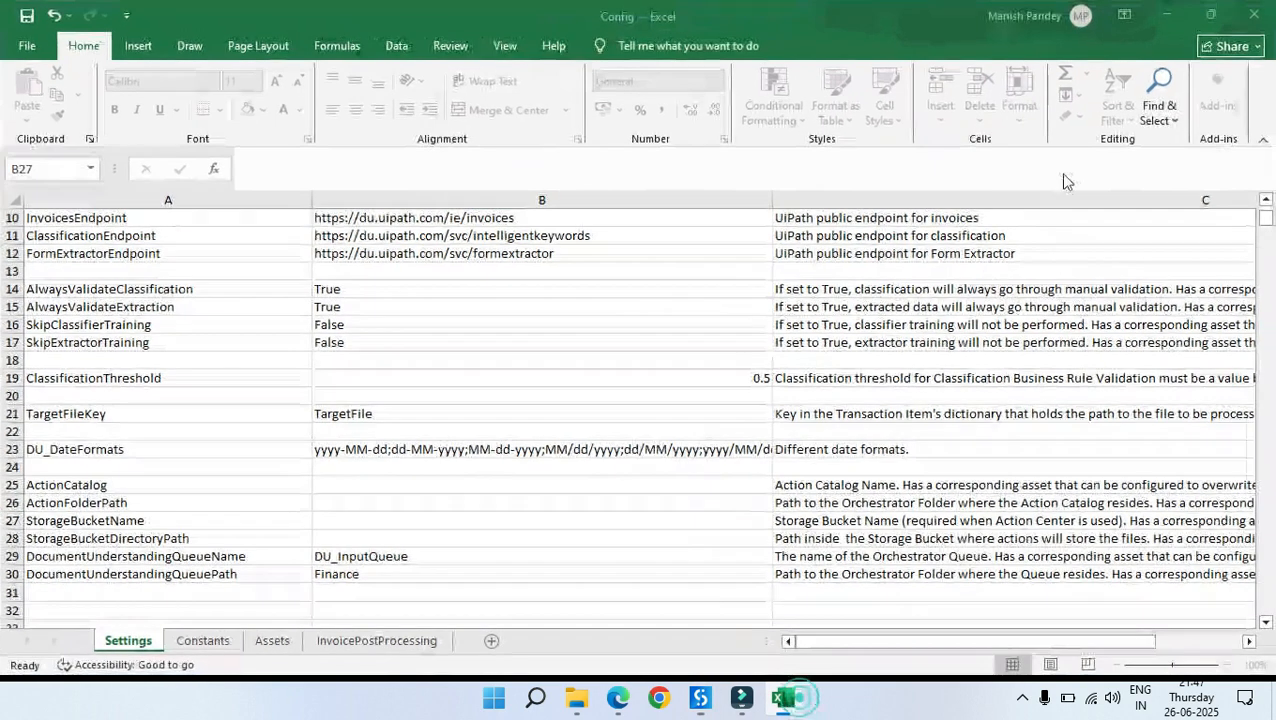
{"action": "left_click", "coordinate": [1254, 13]}
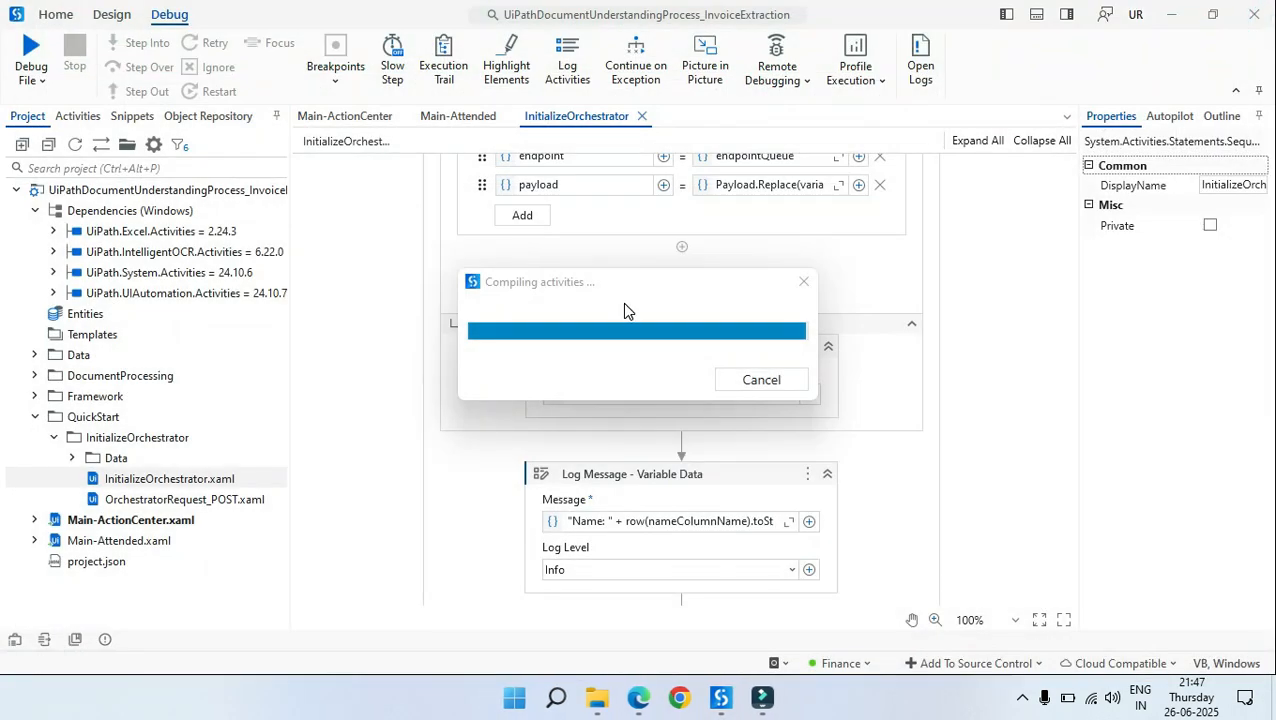
Step: Switch to Edge, refresh the Finance folder's queue list in Orchestrator, and check its storage buckets and task catalogs
{"action": "left_click", "coordinate": [641, 699]}
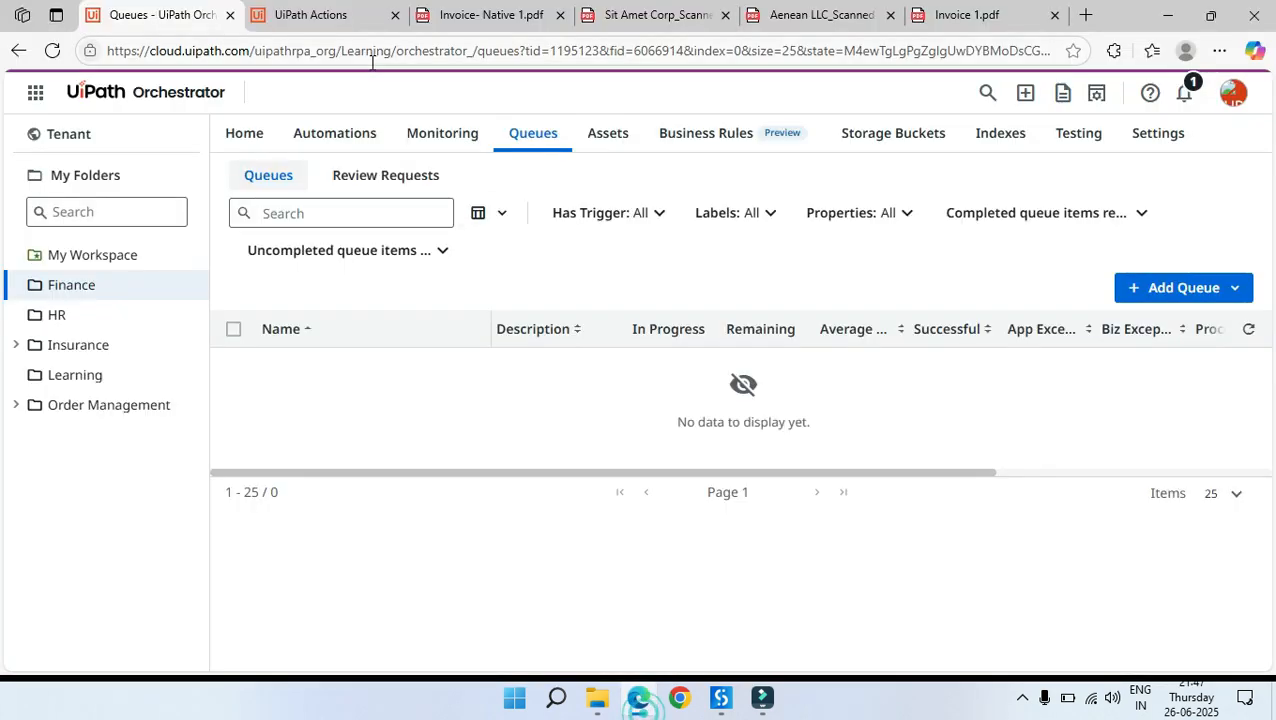
{"action": "left_click", "coordinate": [1248, 329]}
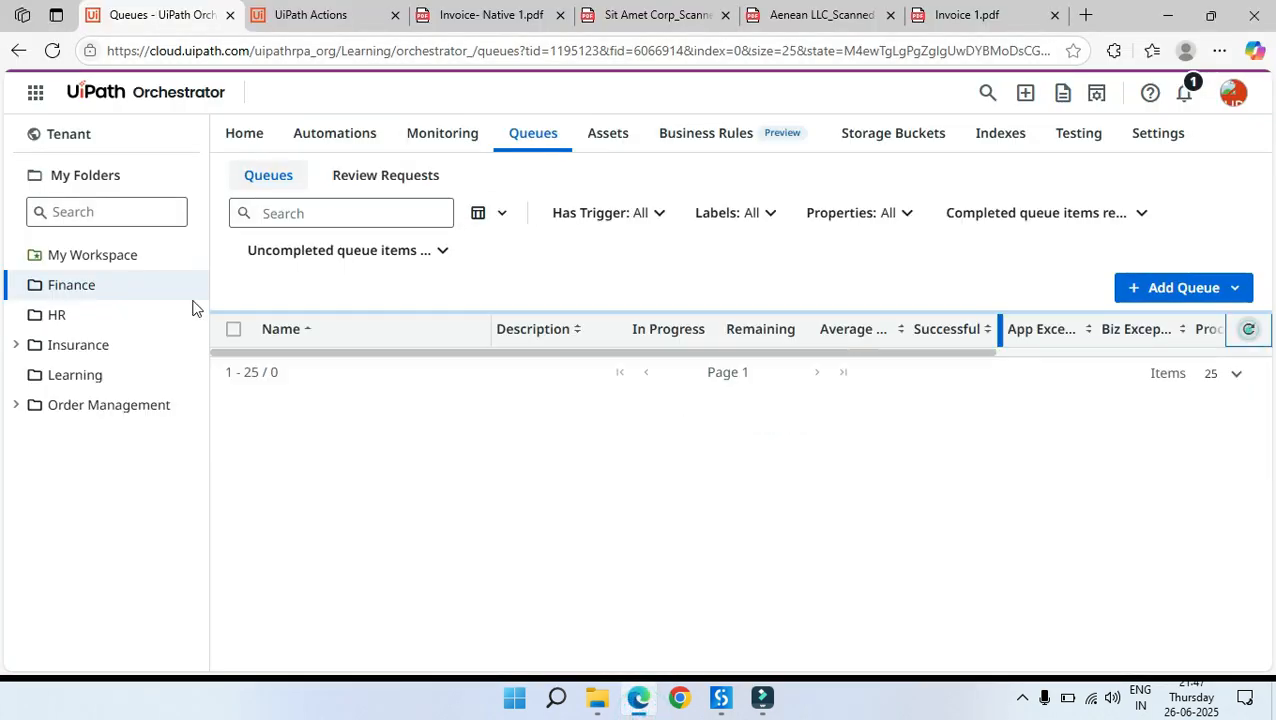
{"action": "left_click", "coordinate": [287, 21]}
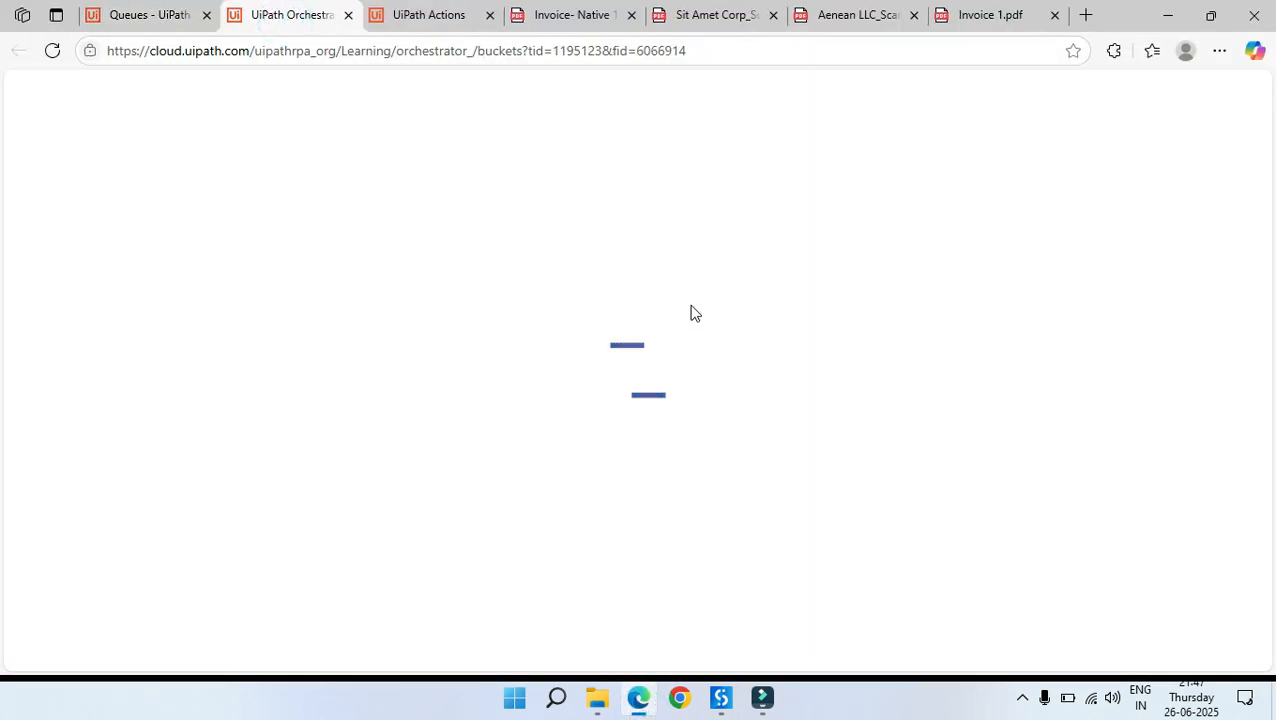
{"action": "left_click", "coordinate": [428, 16]}
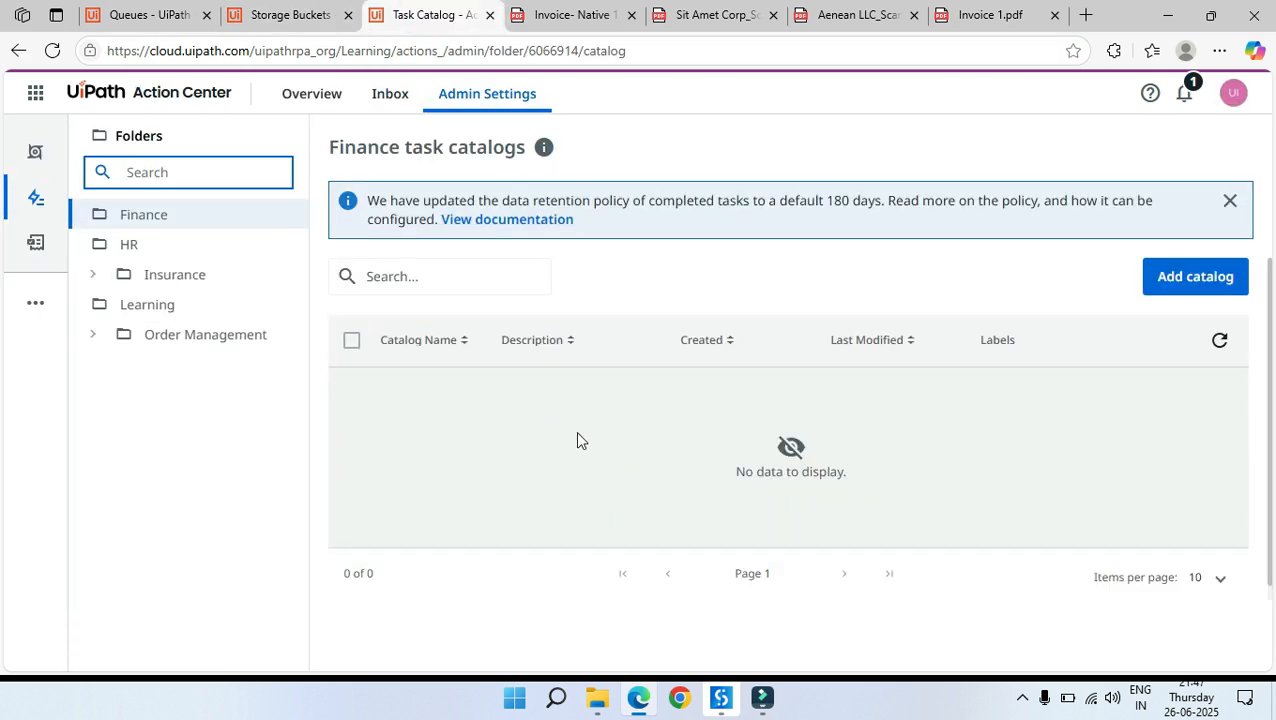
Step: Open the Finance folder's assets in a separate browser tab, check the list and return to UiPath Studio
{"action": "left_click", "coordinate": [292, 15]}
{"action": "right_click", "coordinate": [600, 135]}
{"action": "left_click", "coordinate": [658, 158]}
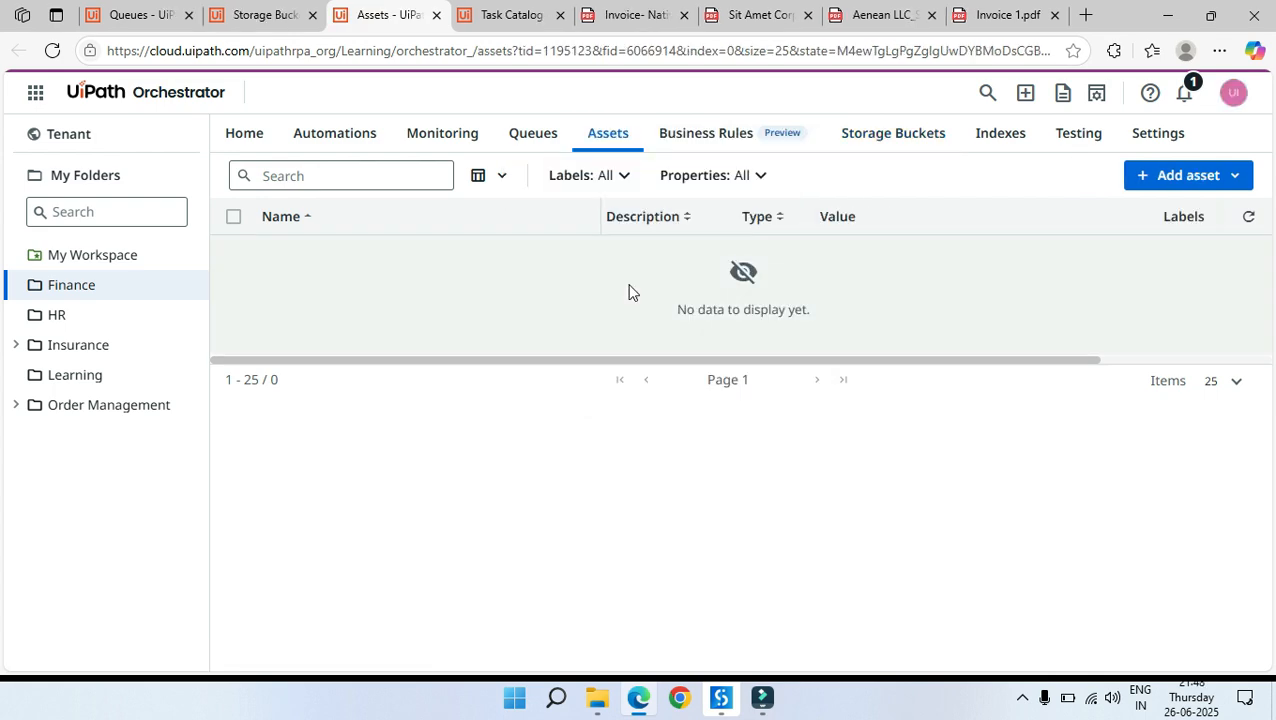
{"action": "left_click", "coordinate": [1165, 16]}
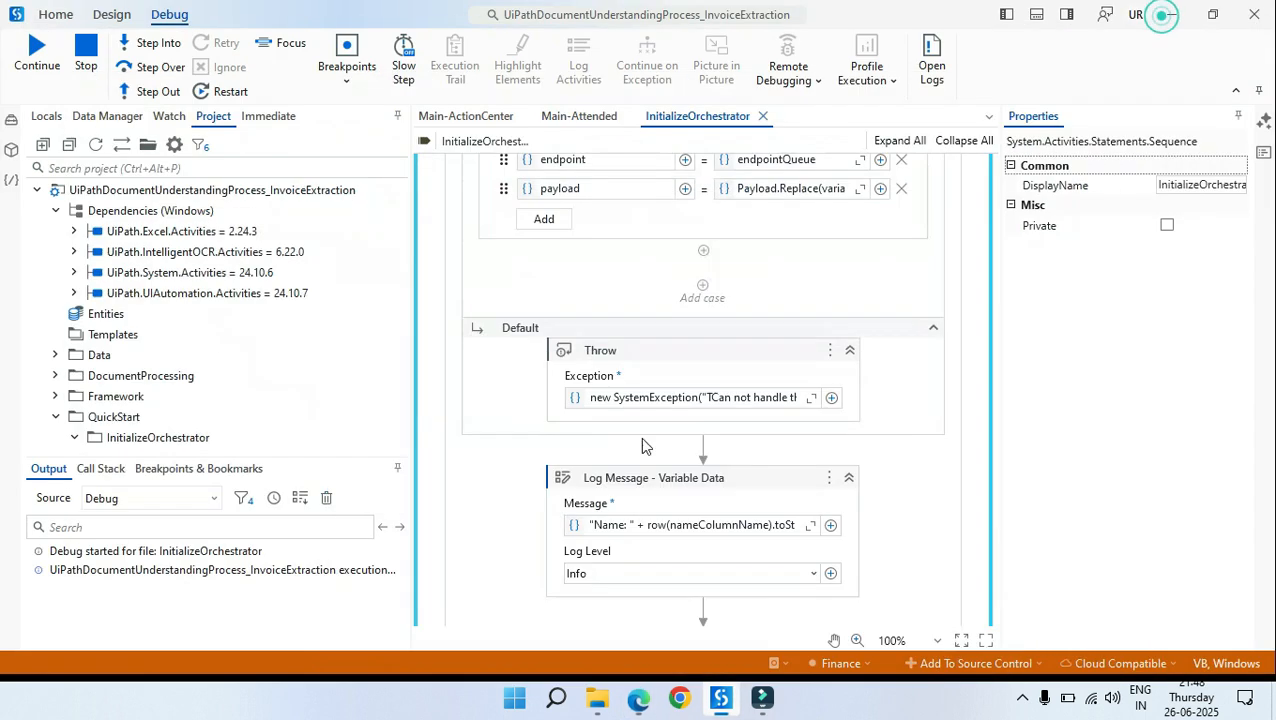
Step: Step into the first activity, then set a breakpoint on the Switch - Type activity and continue the debug run
{"action": "left_click", "coordinate": [158, 43]}
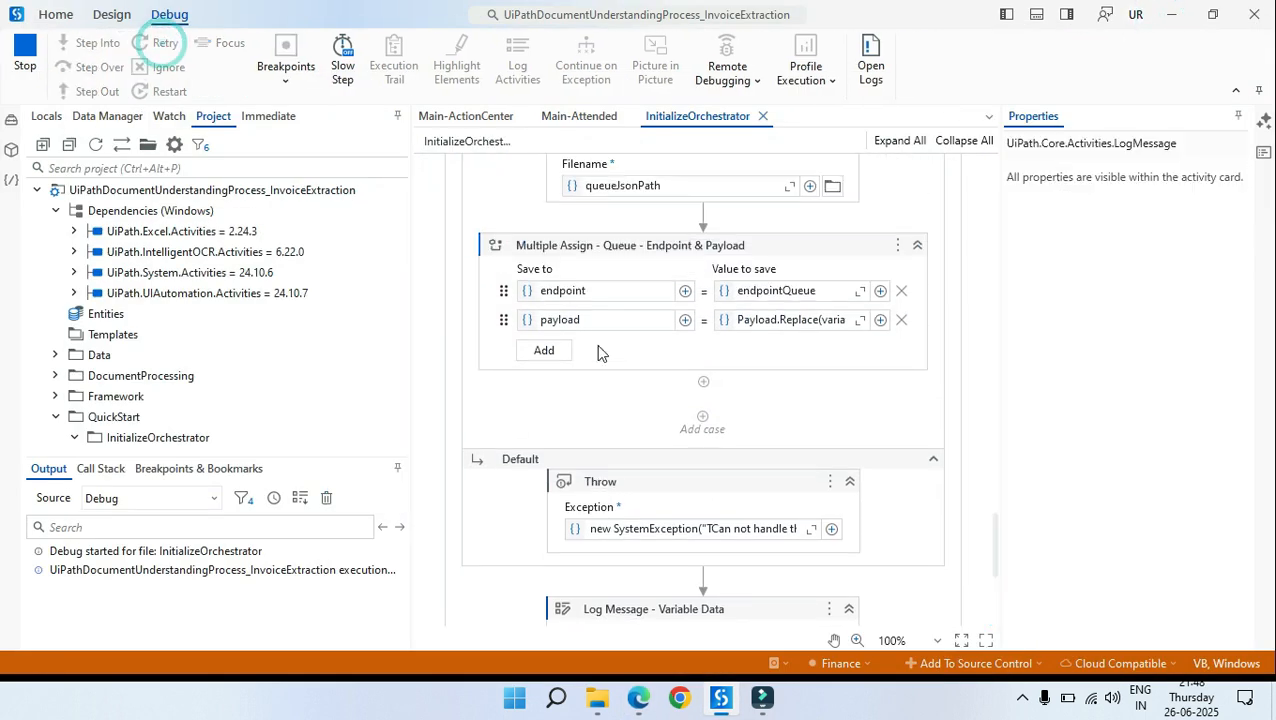
{"action": "scroll", "coordinate": [590, 370], "scroll_direction": "down", "scroll_amount": 1}
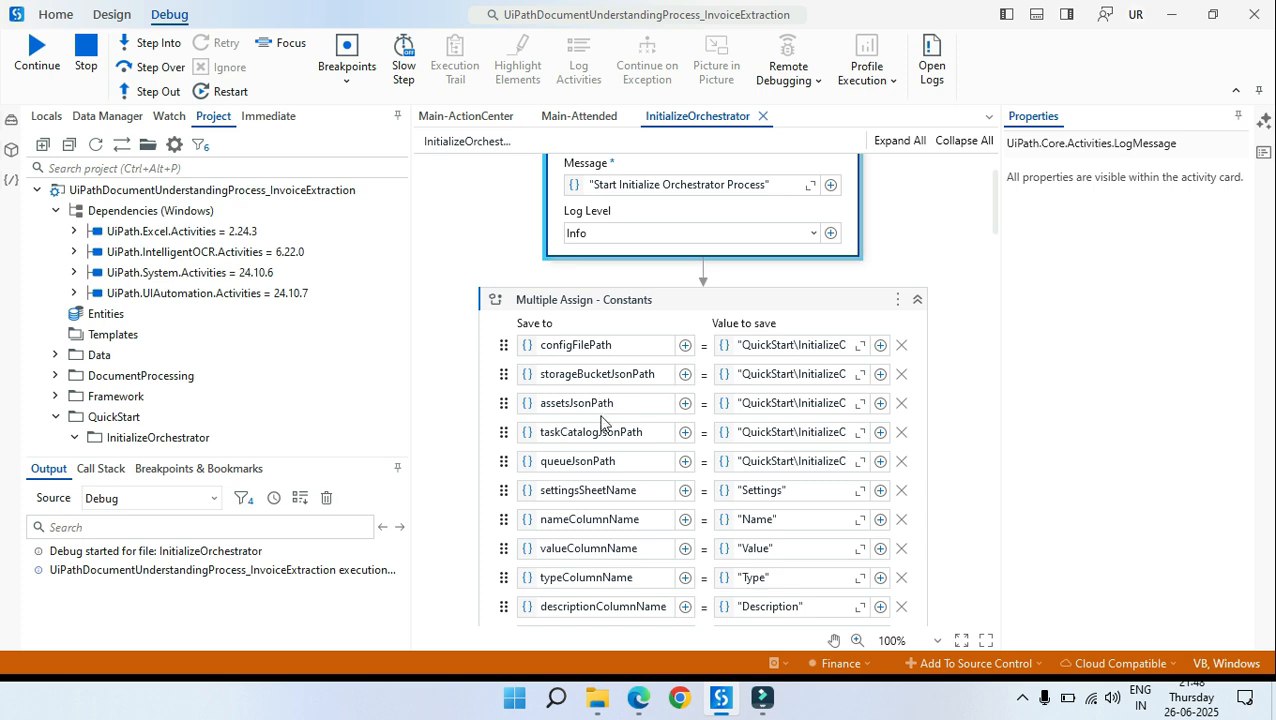
{"action": "left_click_drag", "start_coordinate": [995, 230], "coordinate": [988, 342]}
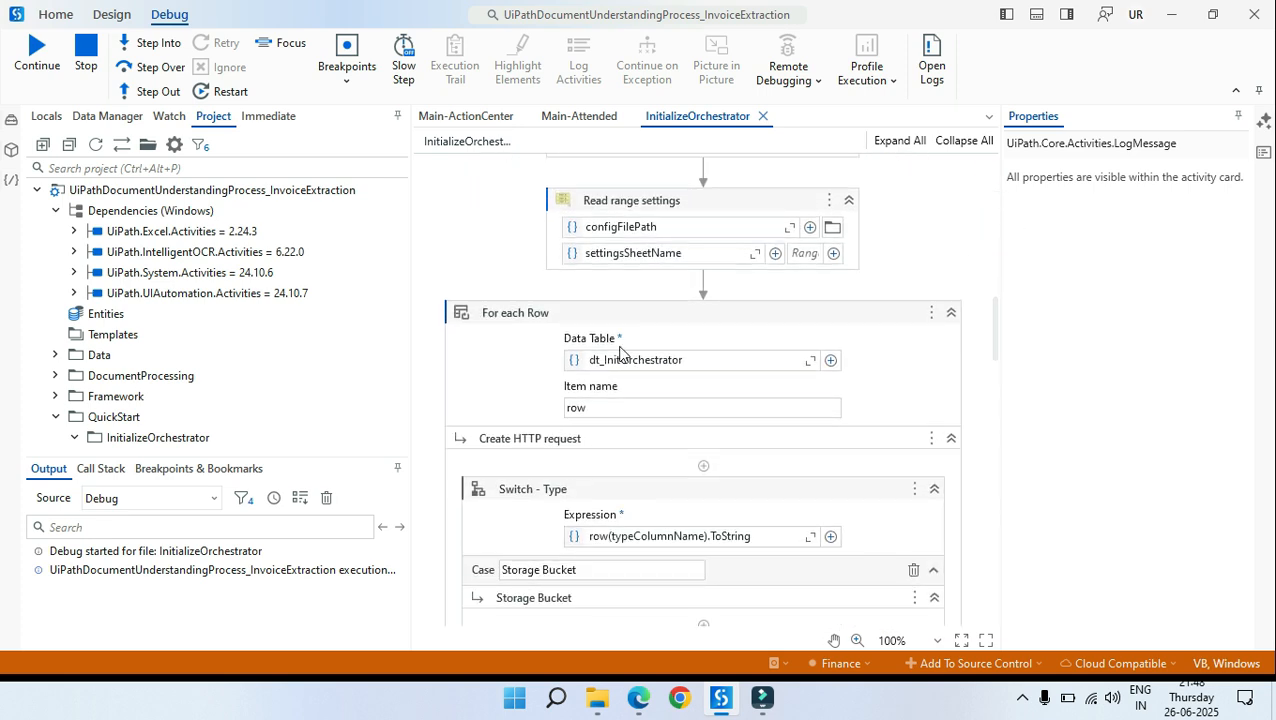
{"action": "left_click", "coordinate": [572, 492]}
{"action": "left_click", "coordinate": [346, 58]}
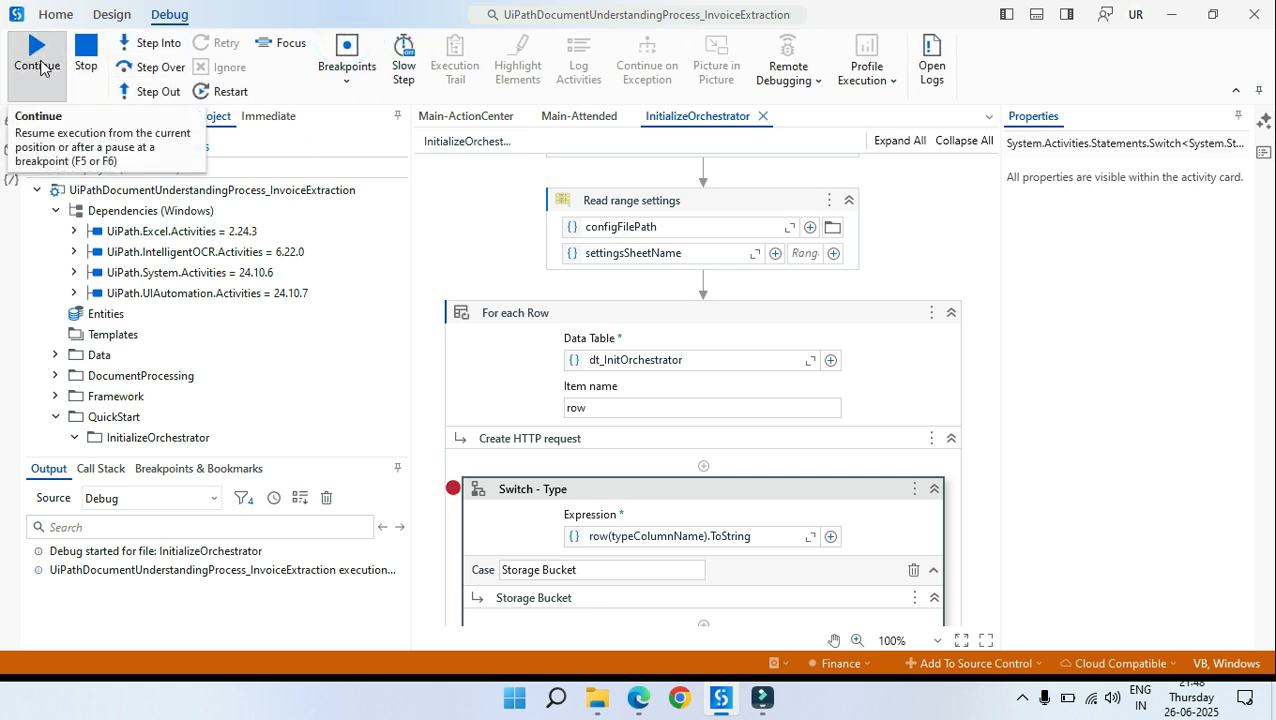
{"action": "left_click", "coordinate": [38, 58]}
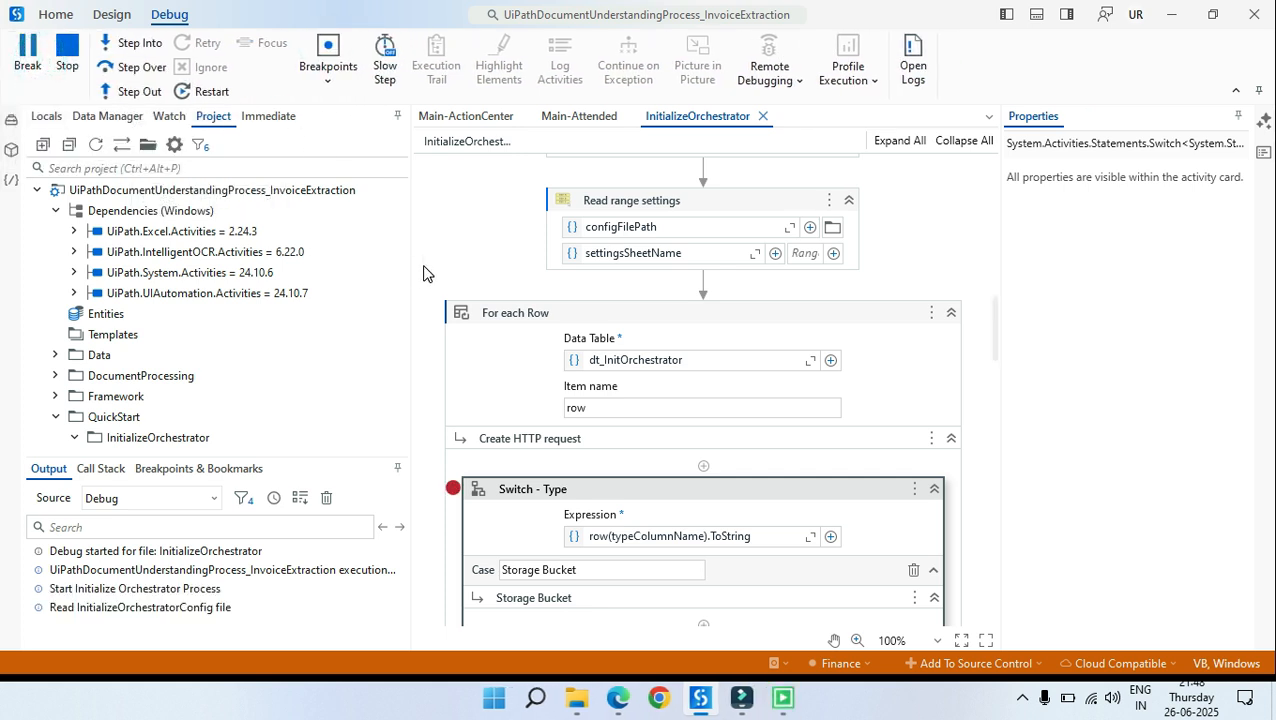
Step: Step into the Storage Bucket case and inspect the dt_InitOrchestrator variable's full value, including the first row's Type entry
{"action": "left_click", "coordinate": [158, 42]}
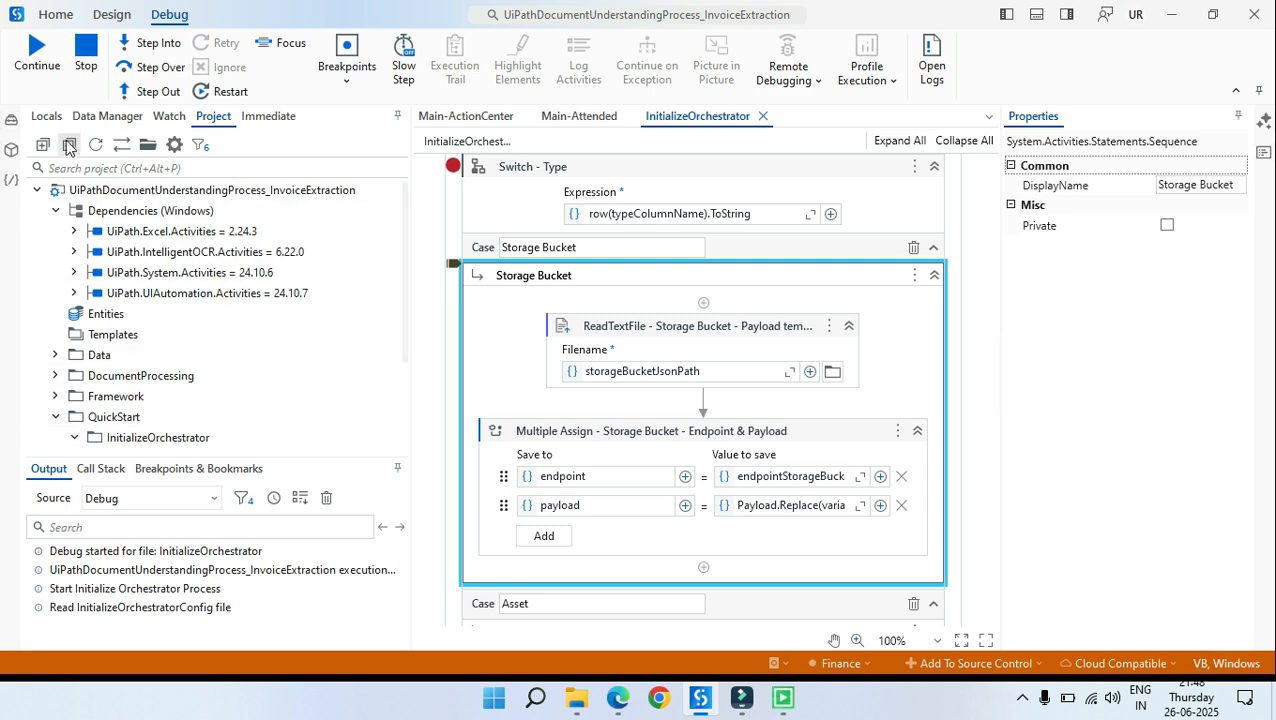
{"action": "left_click", "coordinate": [46, 116]}
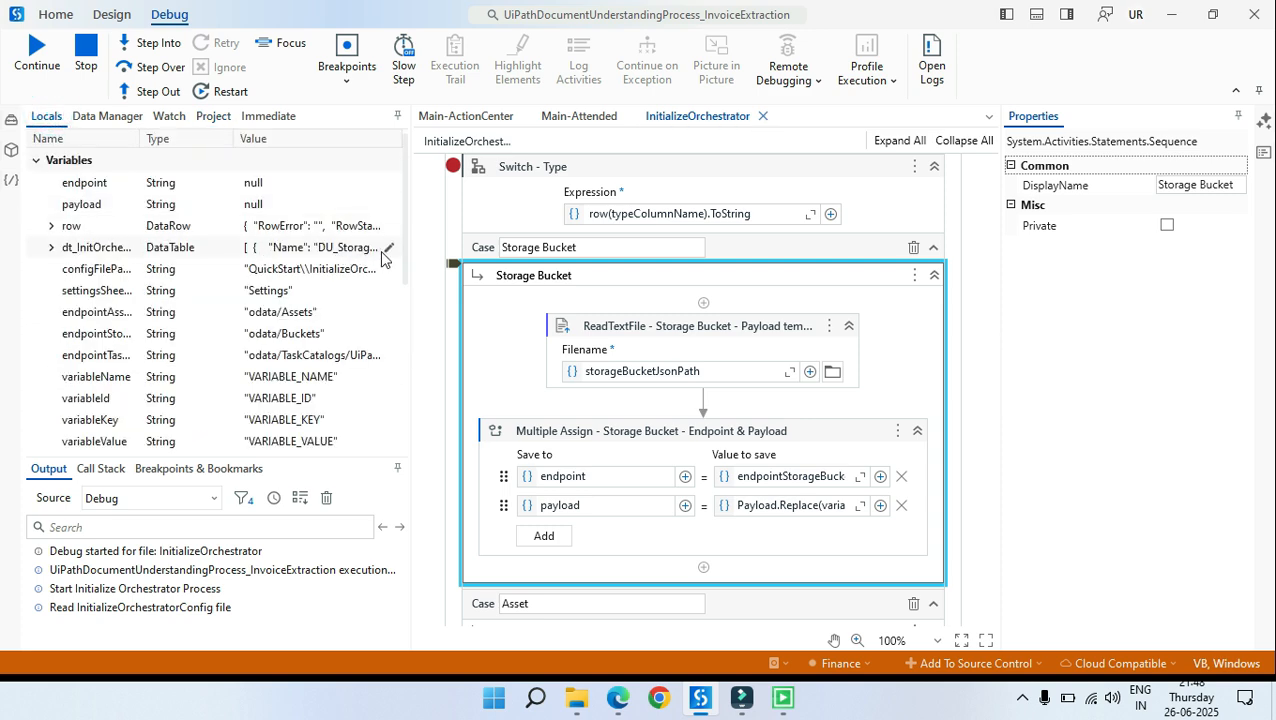
{"action": "left_click", "coordinate": [388, 248]}
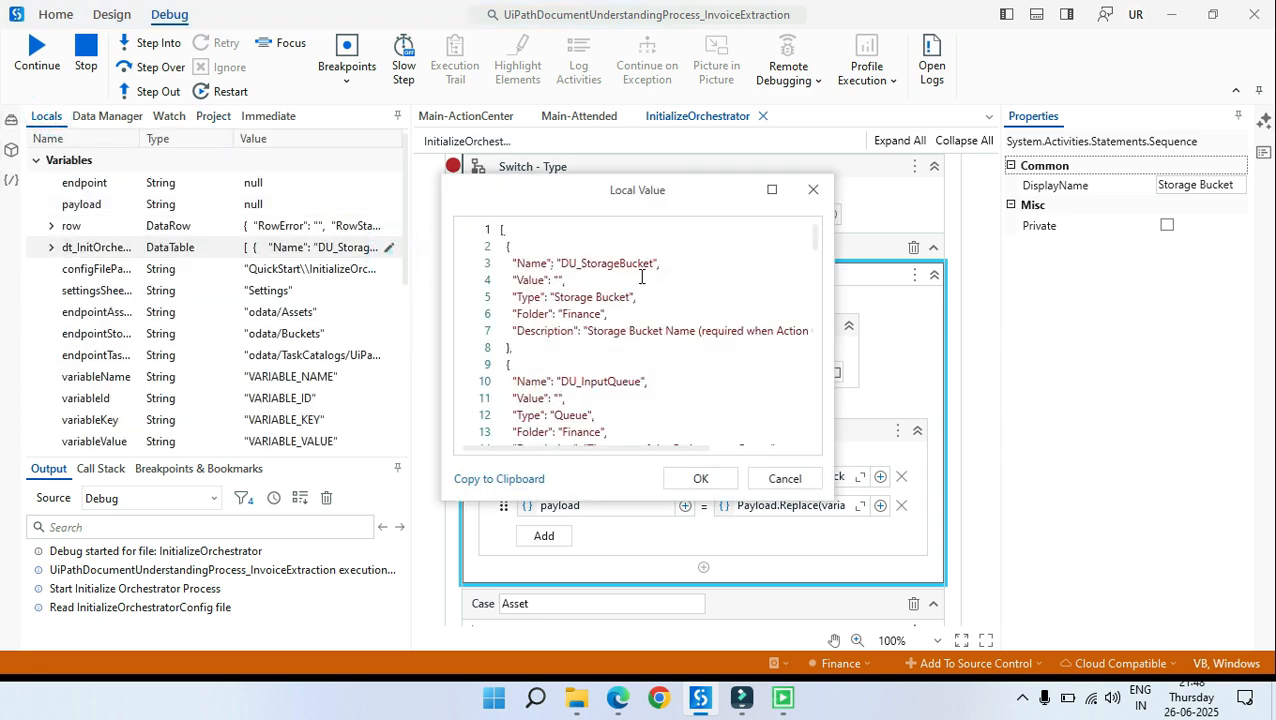
{"action": "left_click_drag", "start_coordinate": [606, 297], "coordinate": [556, 297]}
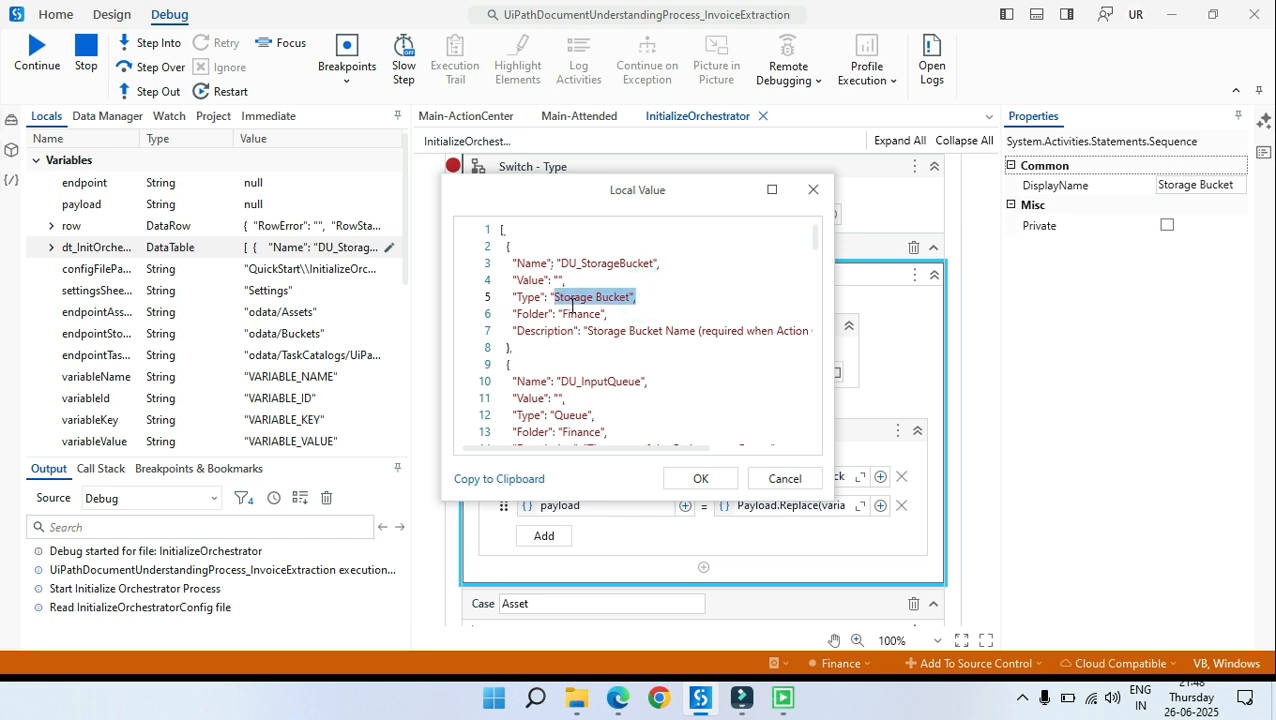
{"action": "left_click", "coordinate": [813, 190]}
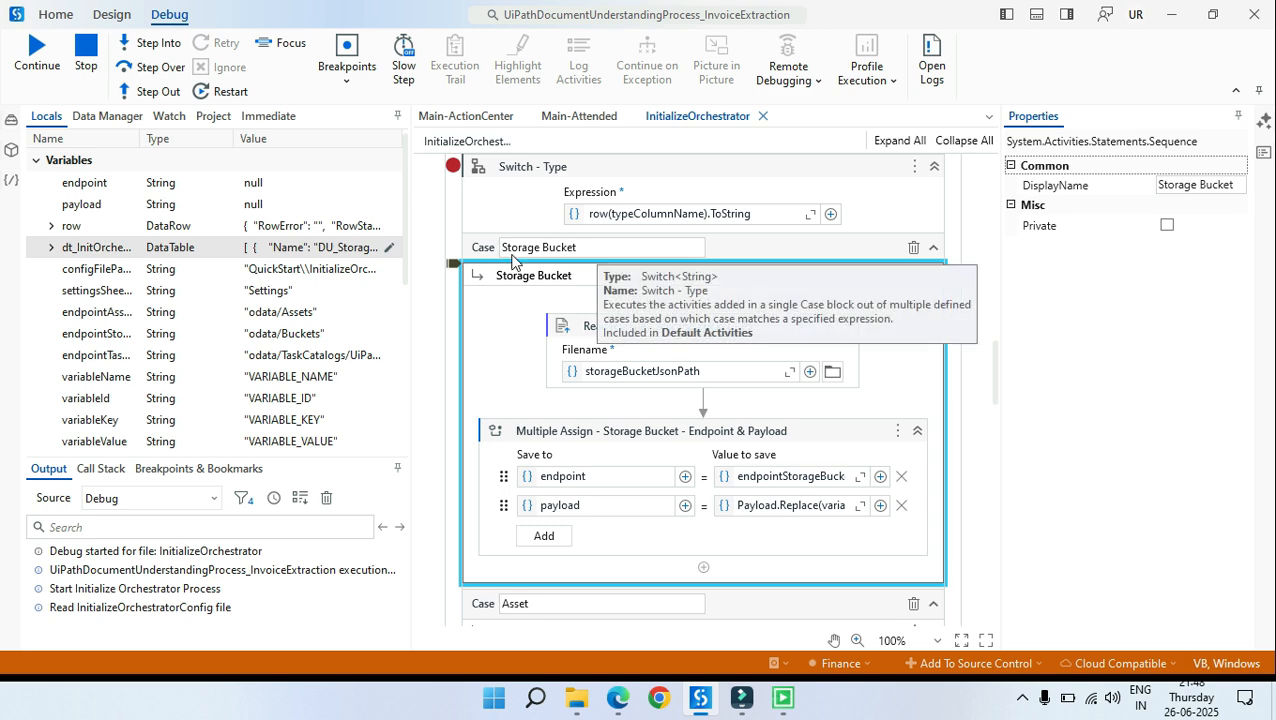
Step: Step over the Storage Bucket sequence and the Log Message - Variable Data activity to reach the invoked OrchestratorRequest_POST workflow
{"action": "left_click", "coordinate": [155, 68]}
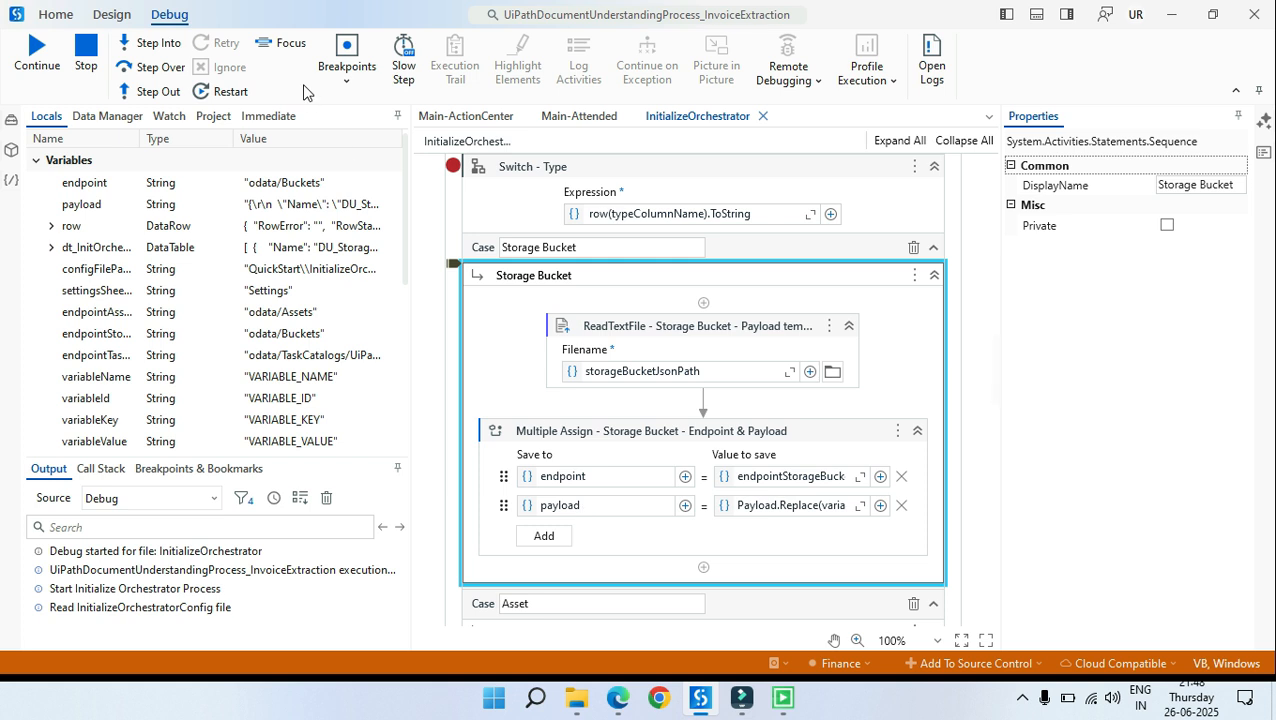
{"action": "scroll", "coordinate": [740, 220], "scroll_direction": "down", "scroll_amount": 1}
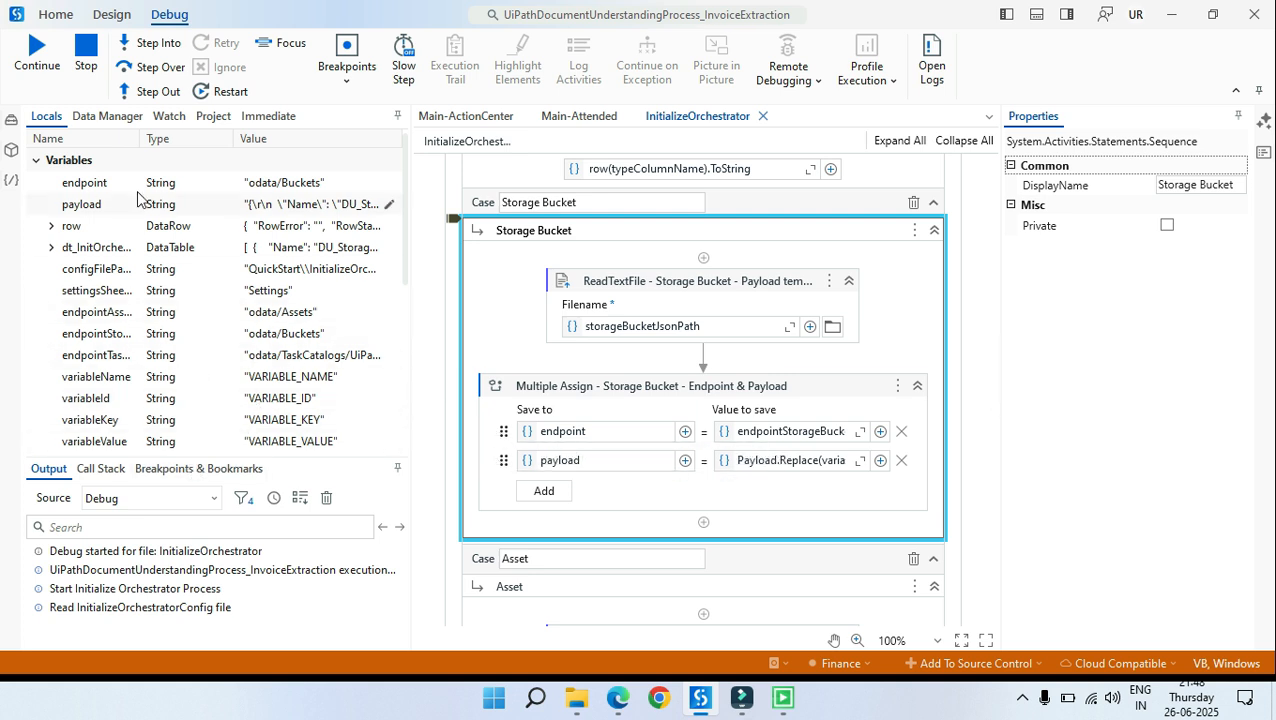
{"action": "left_click", "coordinate": [150, 68]}
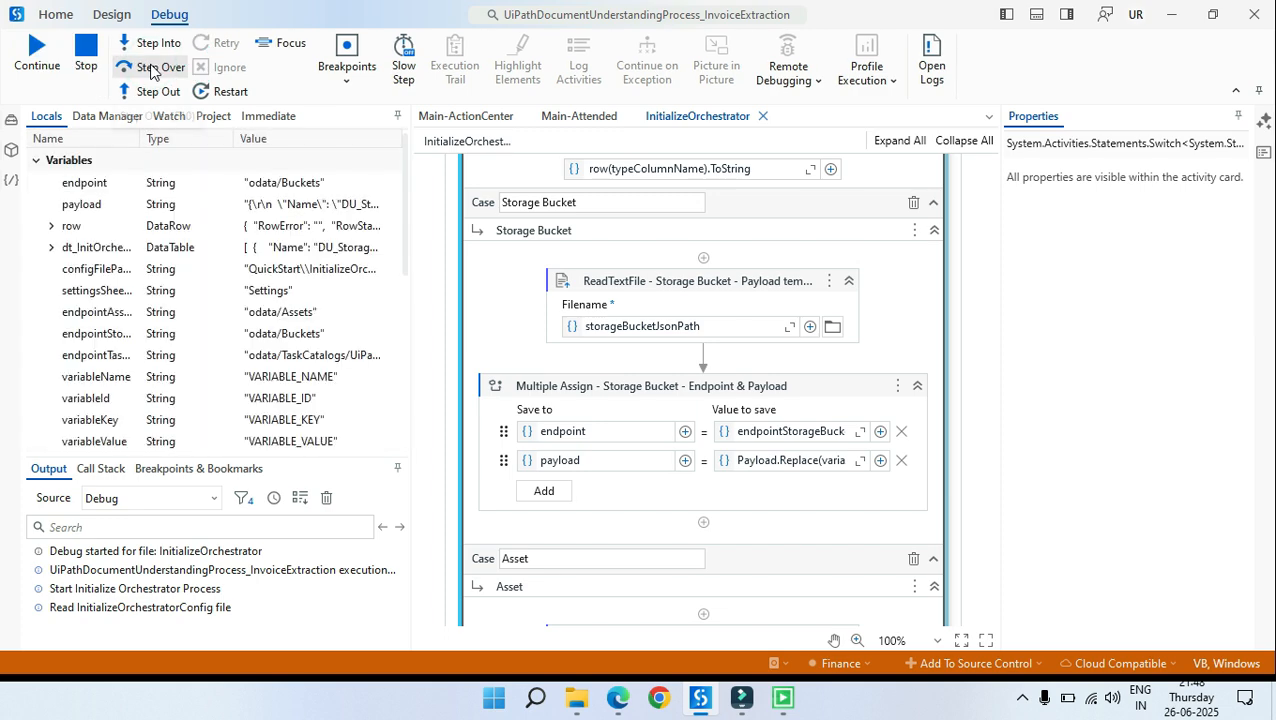
{"action": "left_click", "coordinate": [150, 68]}
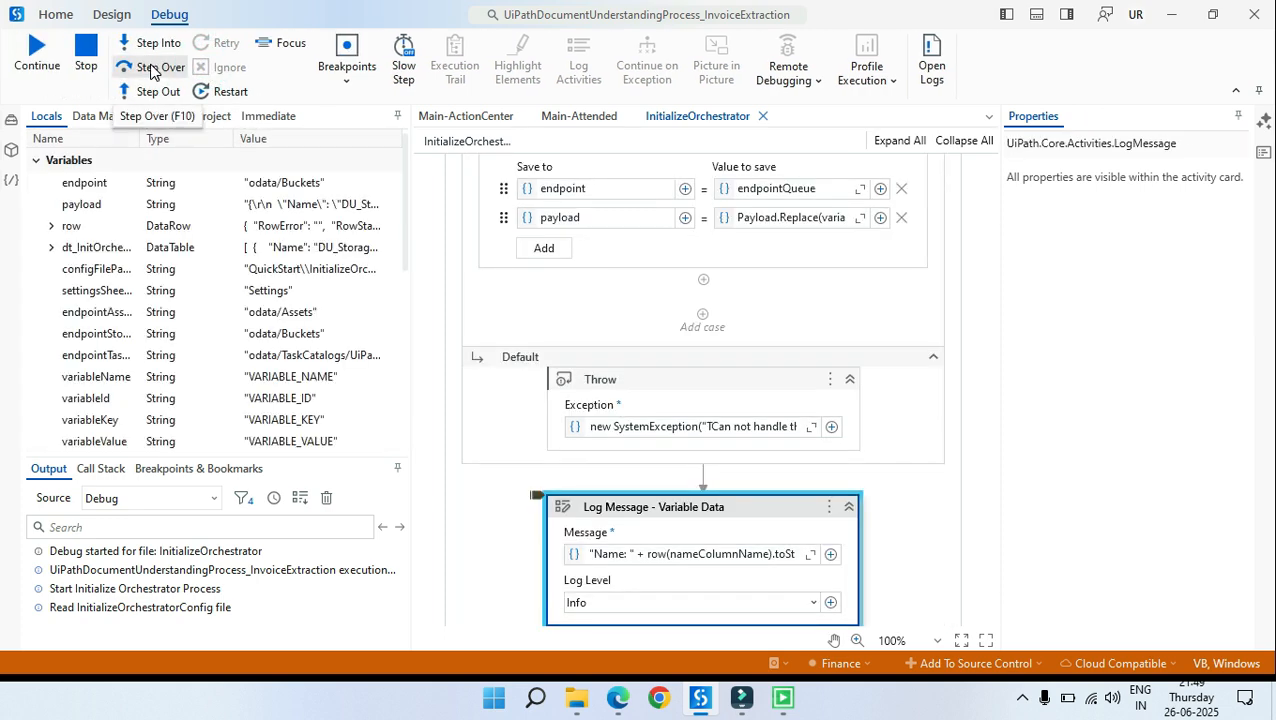
{"action": "left_click", "coordinate": [150, 68]}
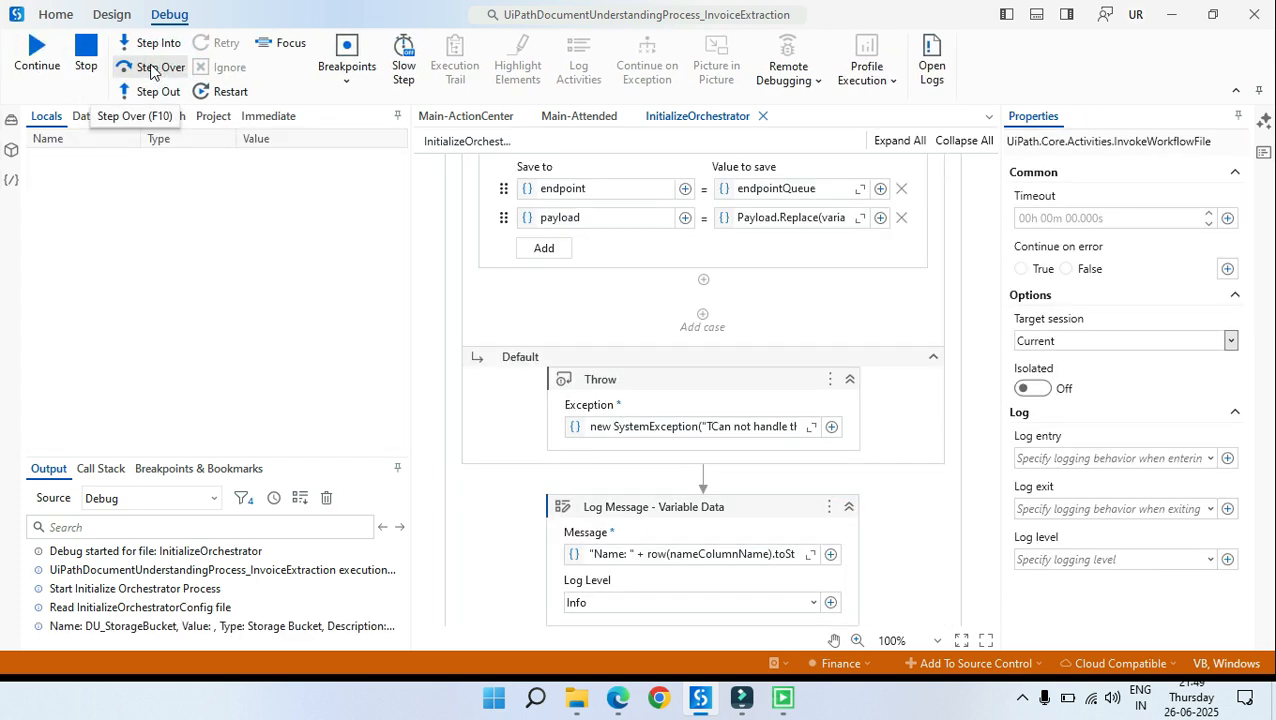
{"action": "scroll", "coordinate": [684, 540], "scroll_direction": "down", "scroll_amount": 1}
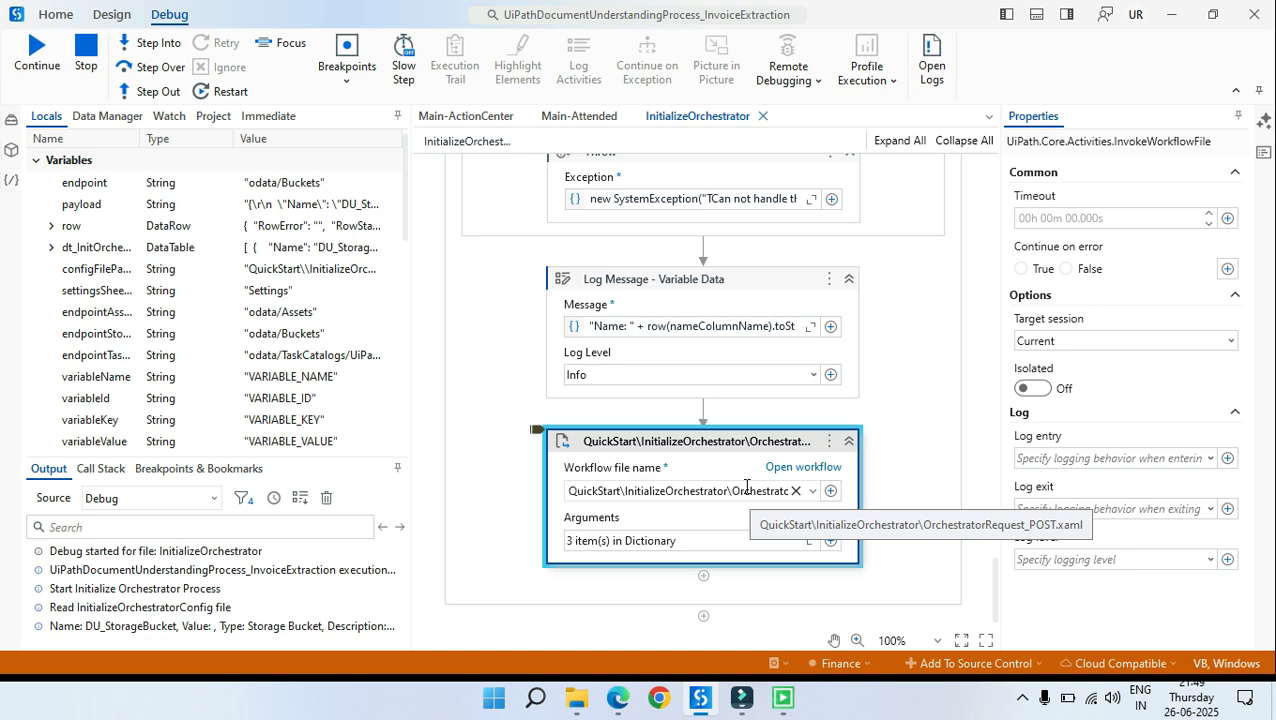
Step: Step into OrchestratorRequest_POST, advance through its assign and log activities, and step over the Orchestrator HTTP Request
{"action": "left_click", "coordinate": [155, 47]}
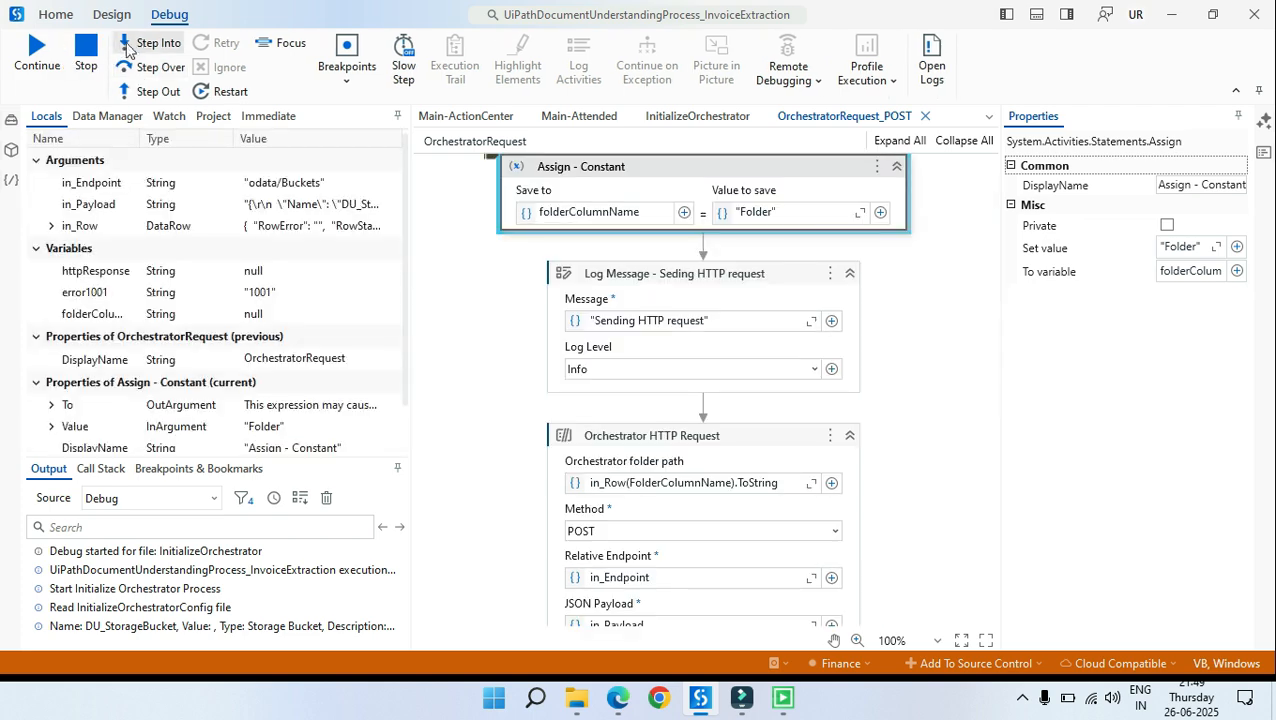
{"action": "left_click", "coordinate": [129, 46]}
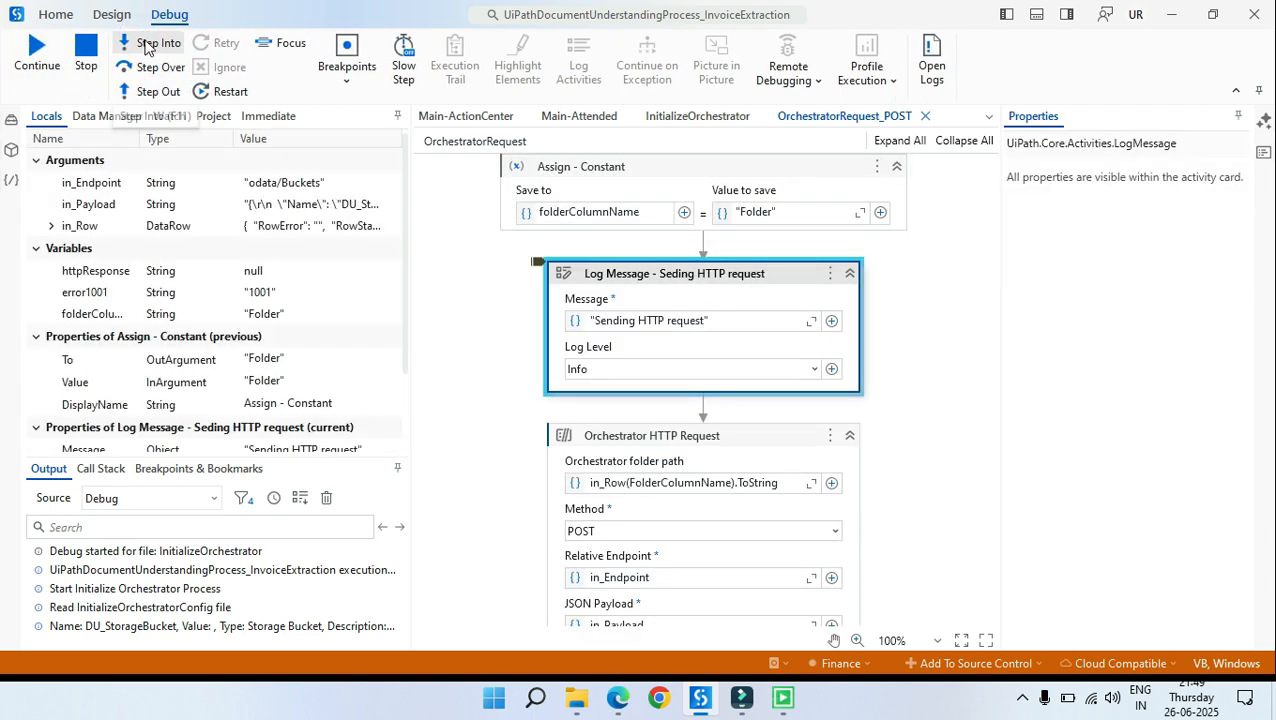
{"action": "left_click", "coordinate": [147, 44]}
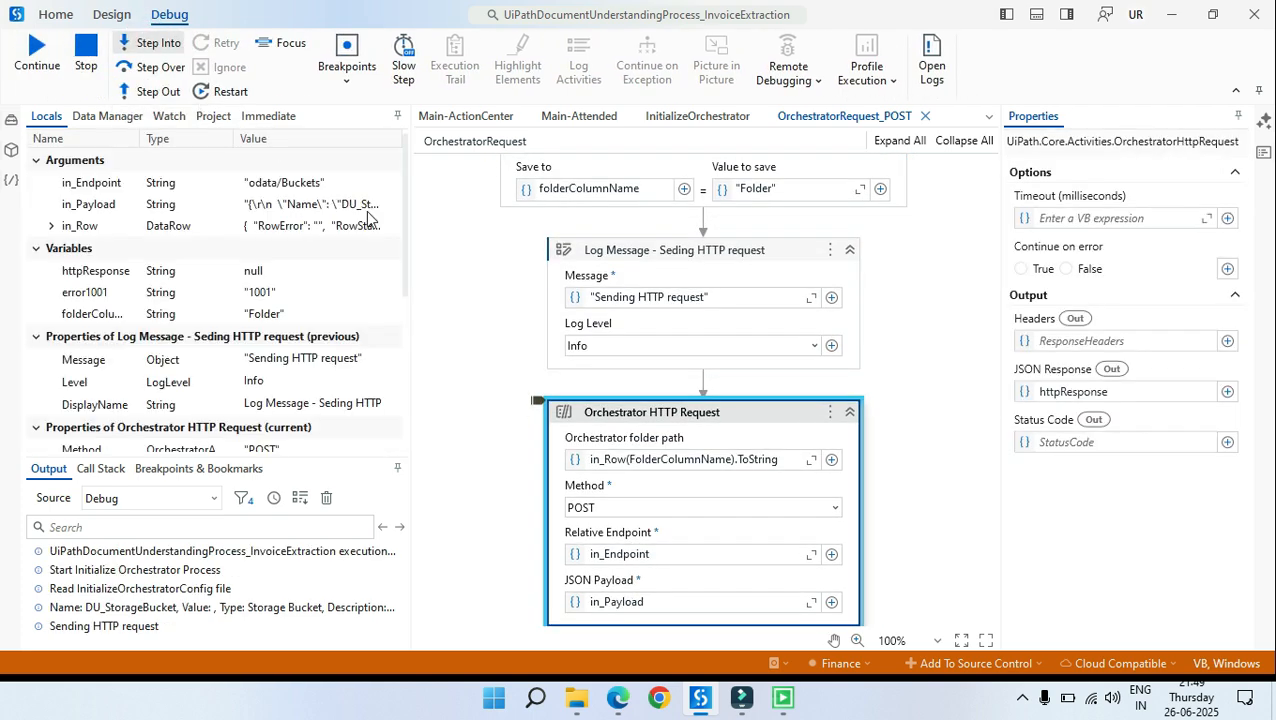
{"action": "scroll", "coordinate": [636, 396], "scroll_direction": "down", "scroll_amount": 2}
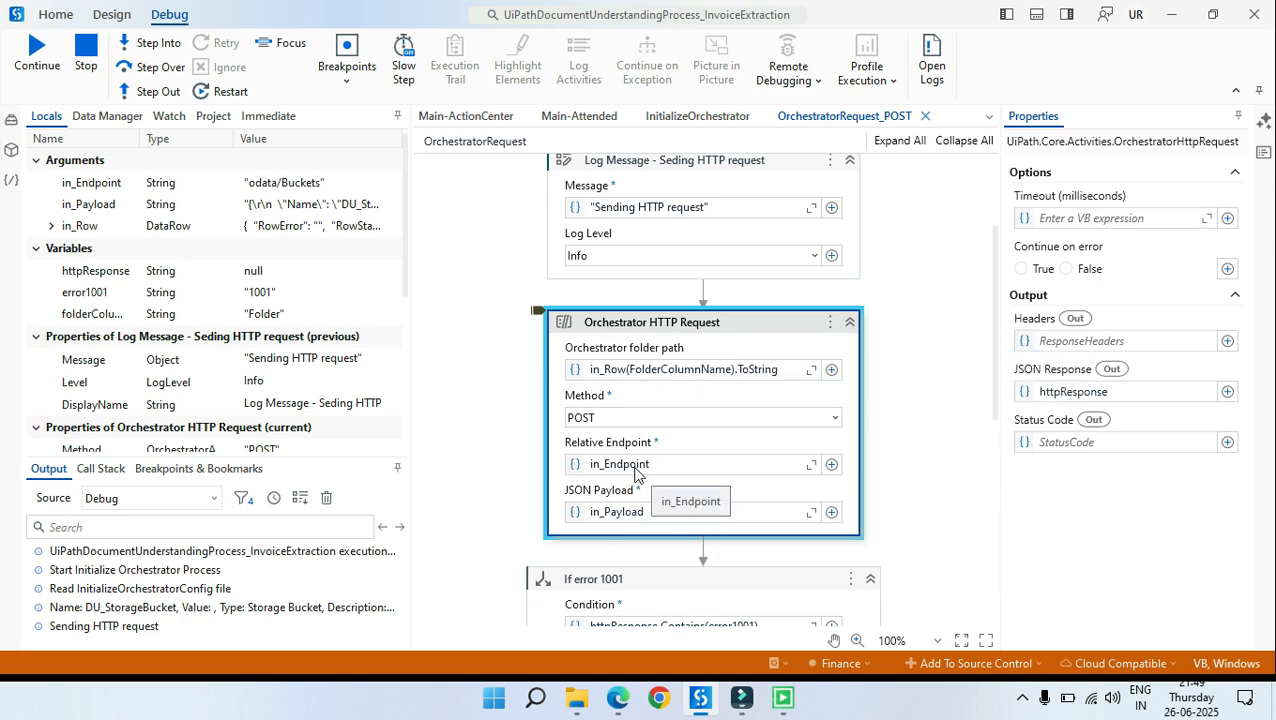
{"action": "scroll", "coordinate": [697, 490], "scroll_direction": "down", "scroll_amount": 2}
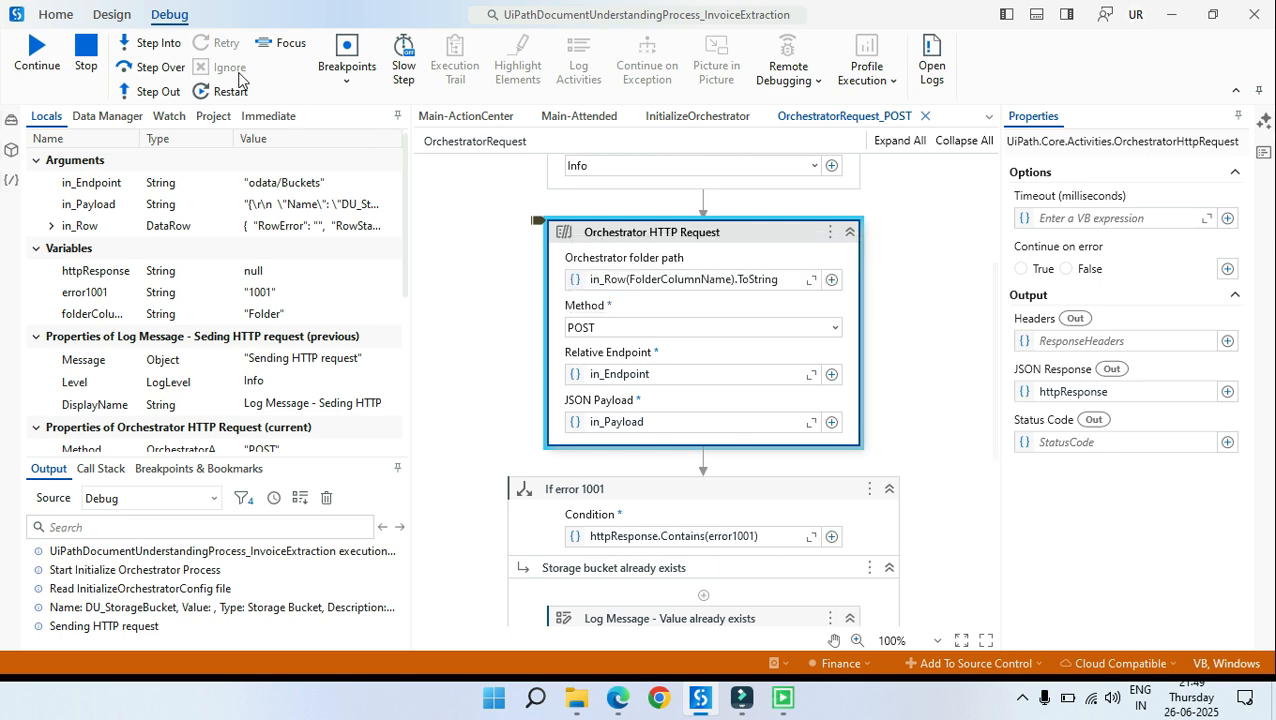
{"action": "left_click", "coordinate": [168, 69]}
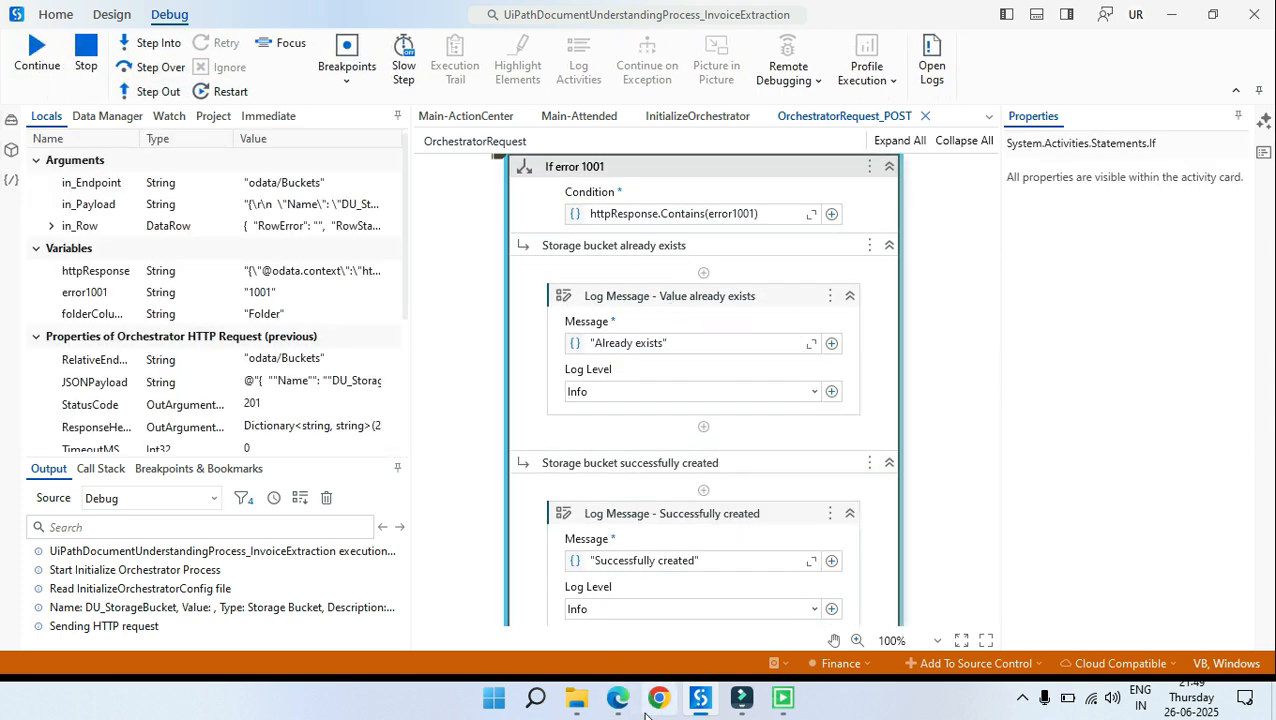
Step: Switch to Edge, refresh the Finance folder's storage bucket list in Orchestrator, and return to UiPath Studio
{"action": "left_click", "coordinate": [618, 699]}
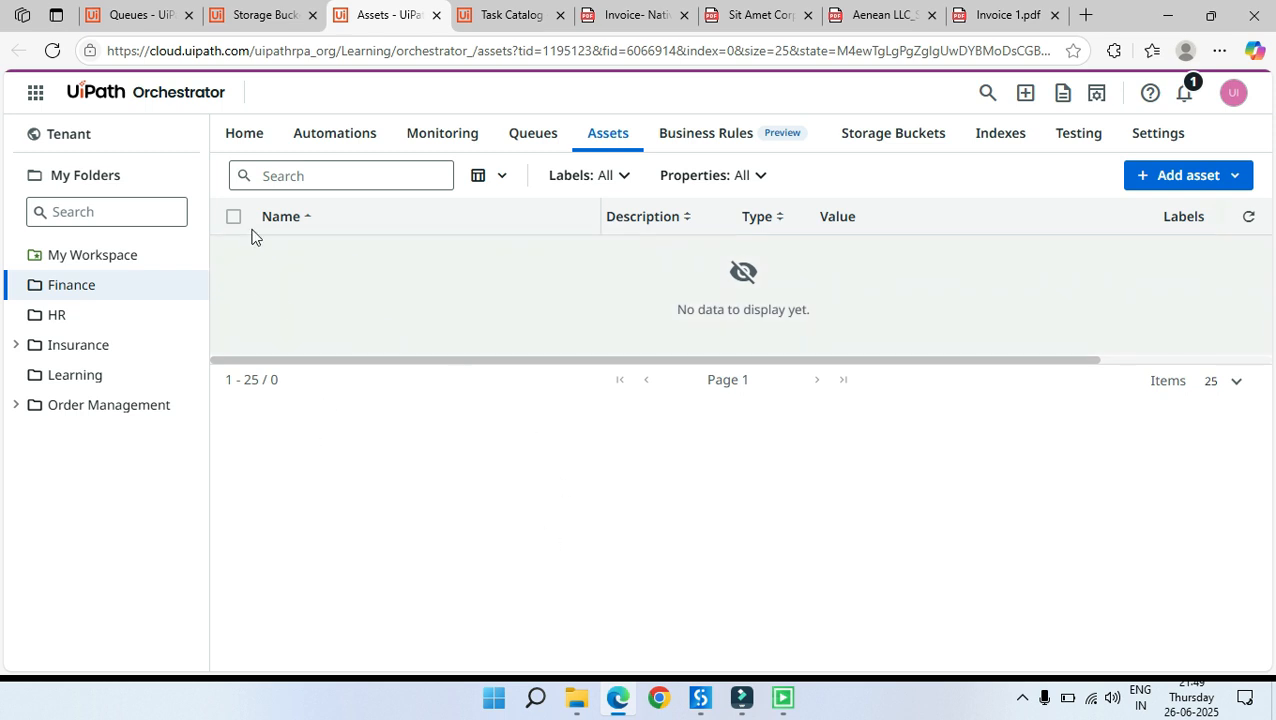
{"action": "left_click", "coordinate": [263, 15]}
{"action": "left_click", "coordinate": [1248, 216]}
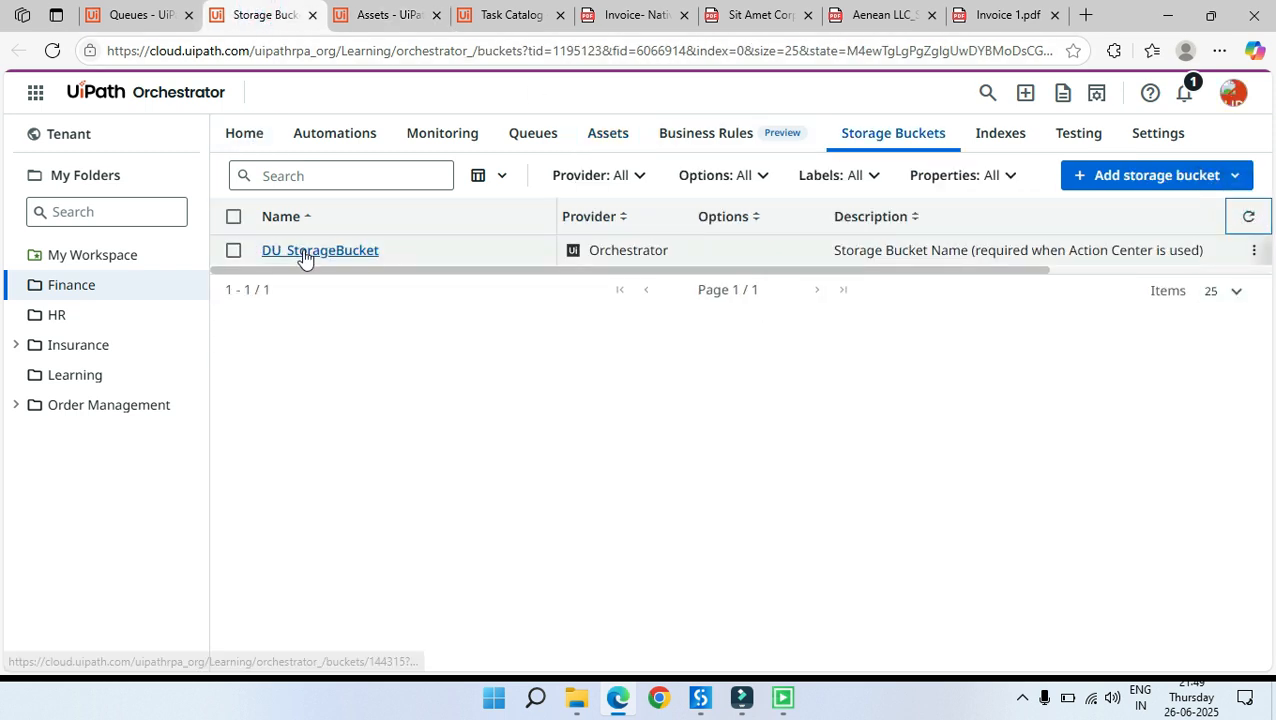
{"action": "left_click", "coordinate": [1164, 17]}
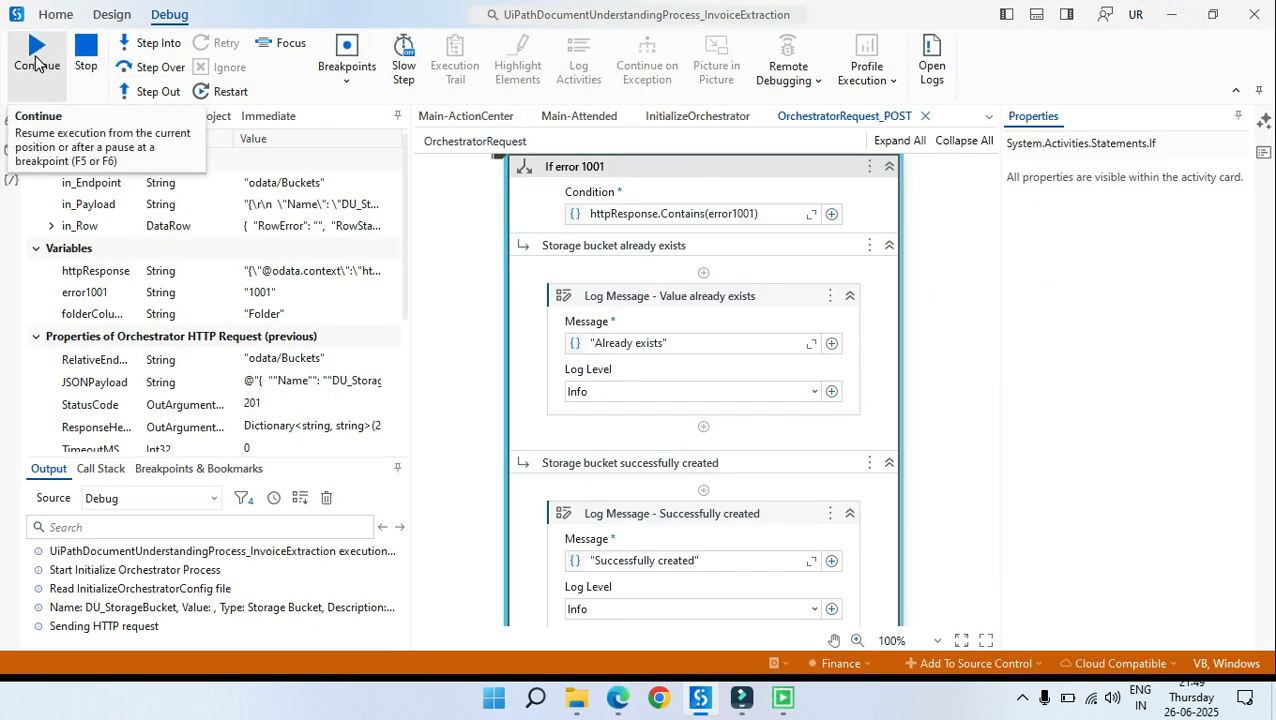
Step: Continue the debug run to the Switch - Type breakpoint and review the switch's case blocks
{"action": "left_click", "coordinate": [36, 63]}
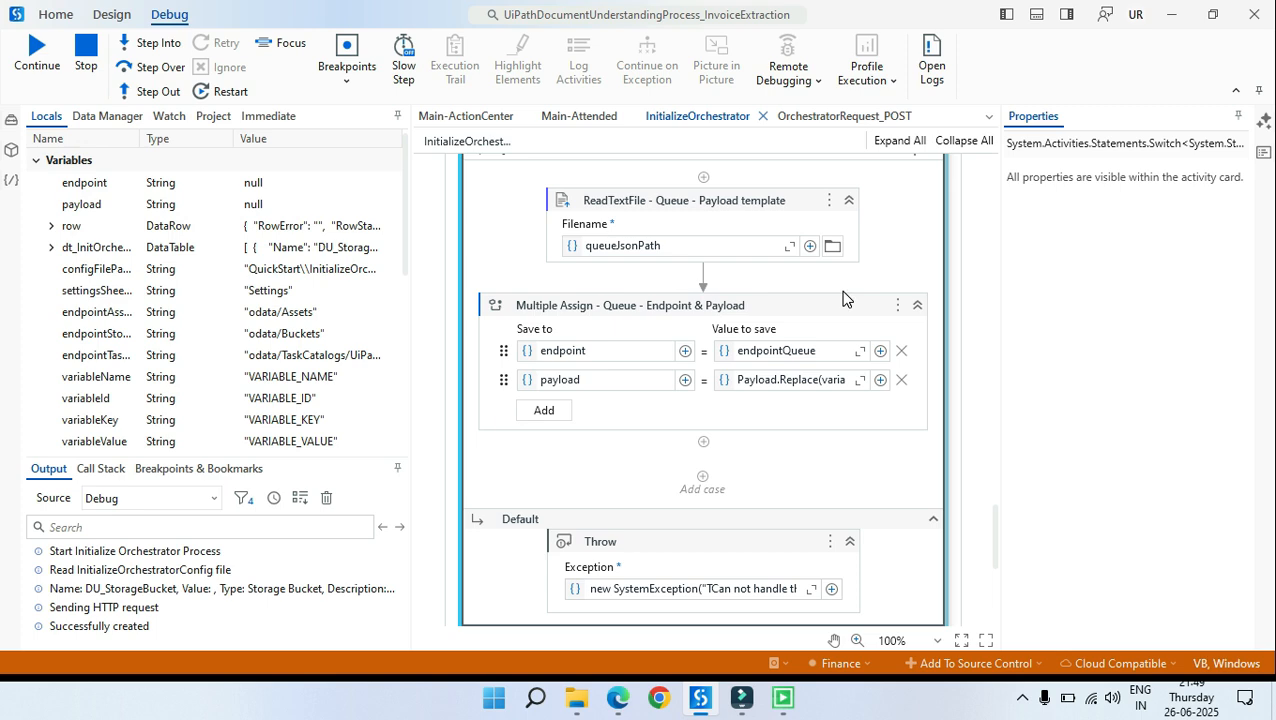
{"action": "scroll", "coordinate": [546, 306], "scroll_direction": "up", "scroll_amount": 3}
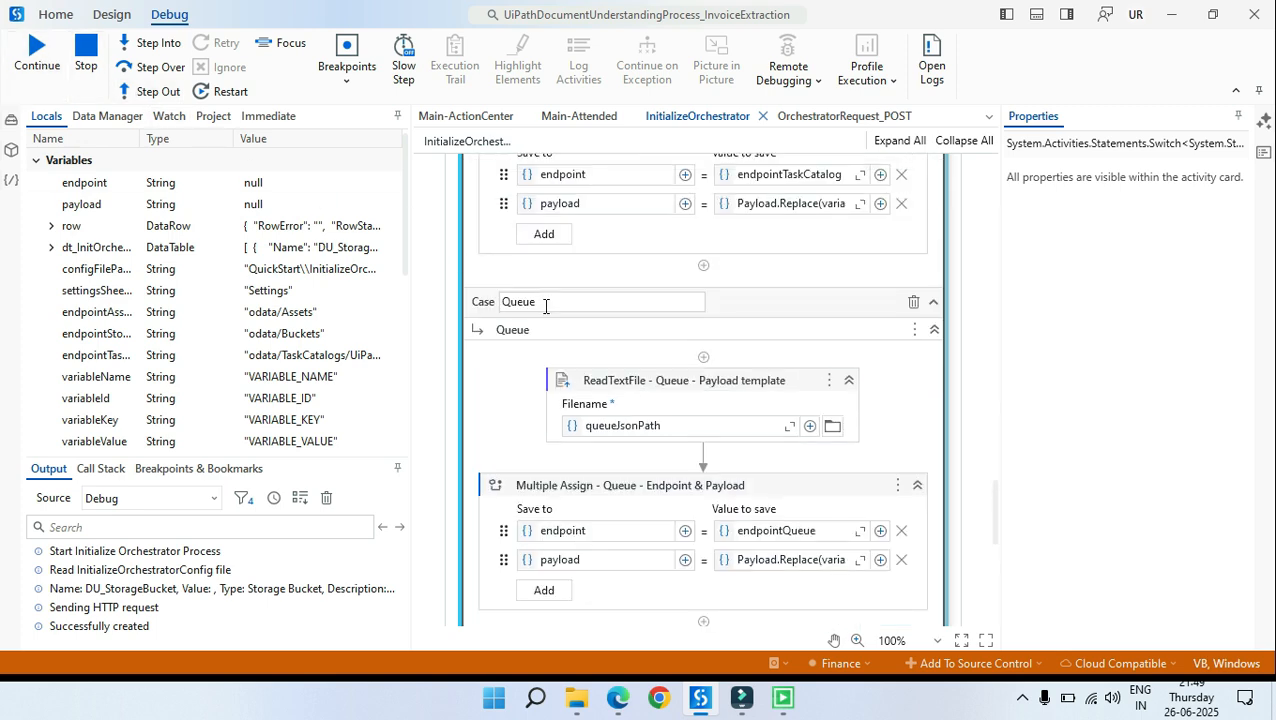
{"action": "scroll", "coordinate": [546, 306], "scroll_direction": "up", "scroll_amount": 2}
{"action": "scroll", "coordinate": [648, 401], "scroll_direction": "up", "scroll_amount": 6}
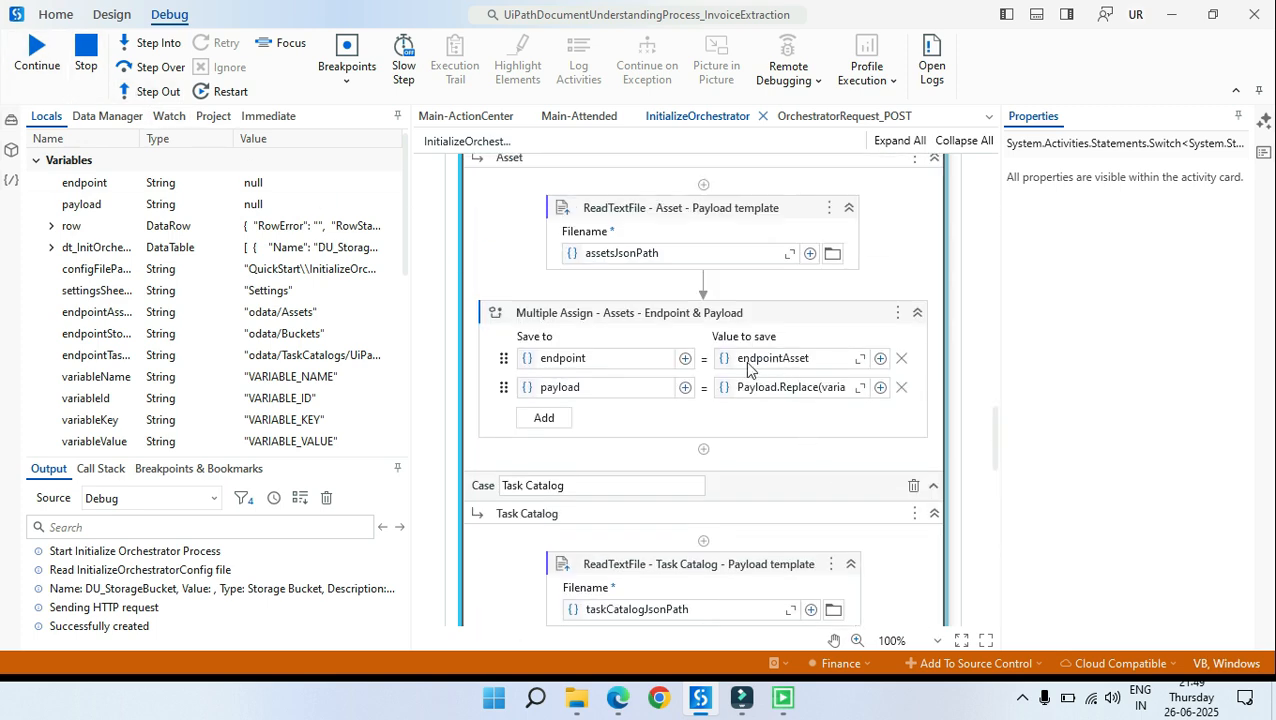
{"action": "scroll", "coordinate": [606, 378], "scroll_direction": "up", "scroll_amount": 12}
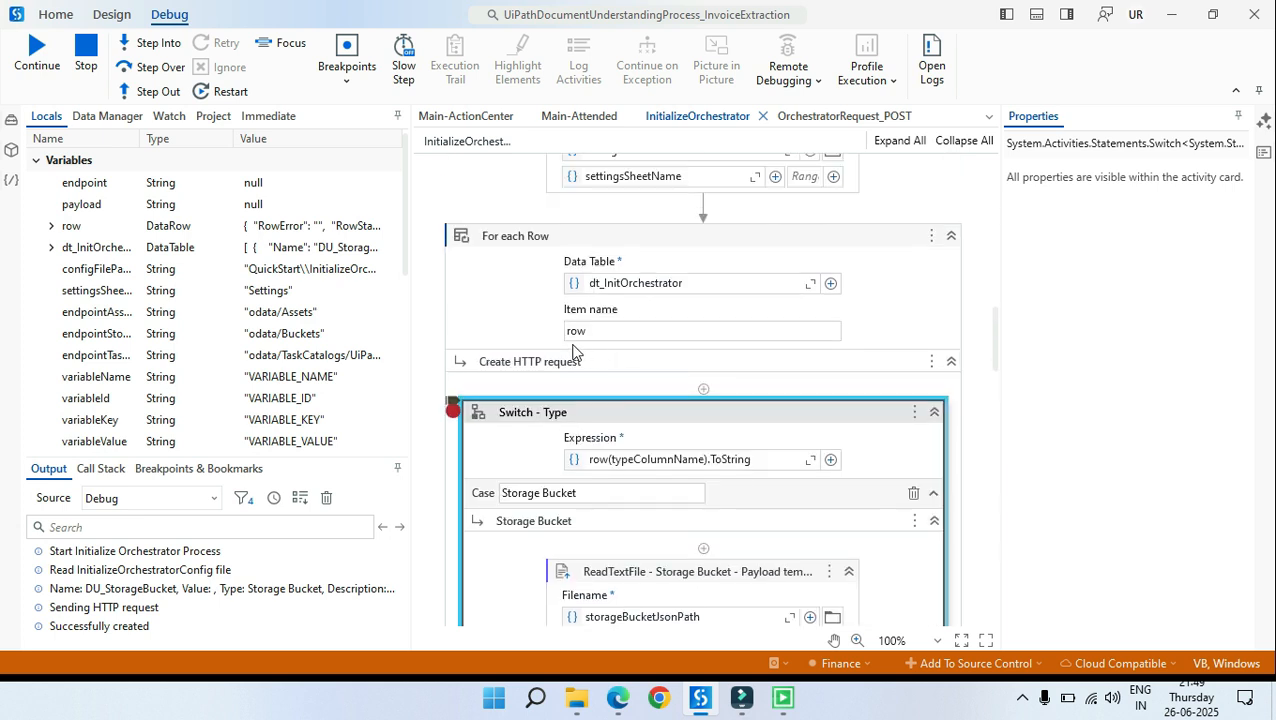
{"action": "scroll", "coordinate": [520, 440], "scroll_direction": "down", "scroll_amount": 1}
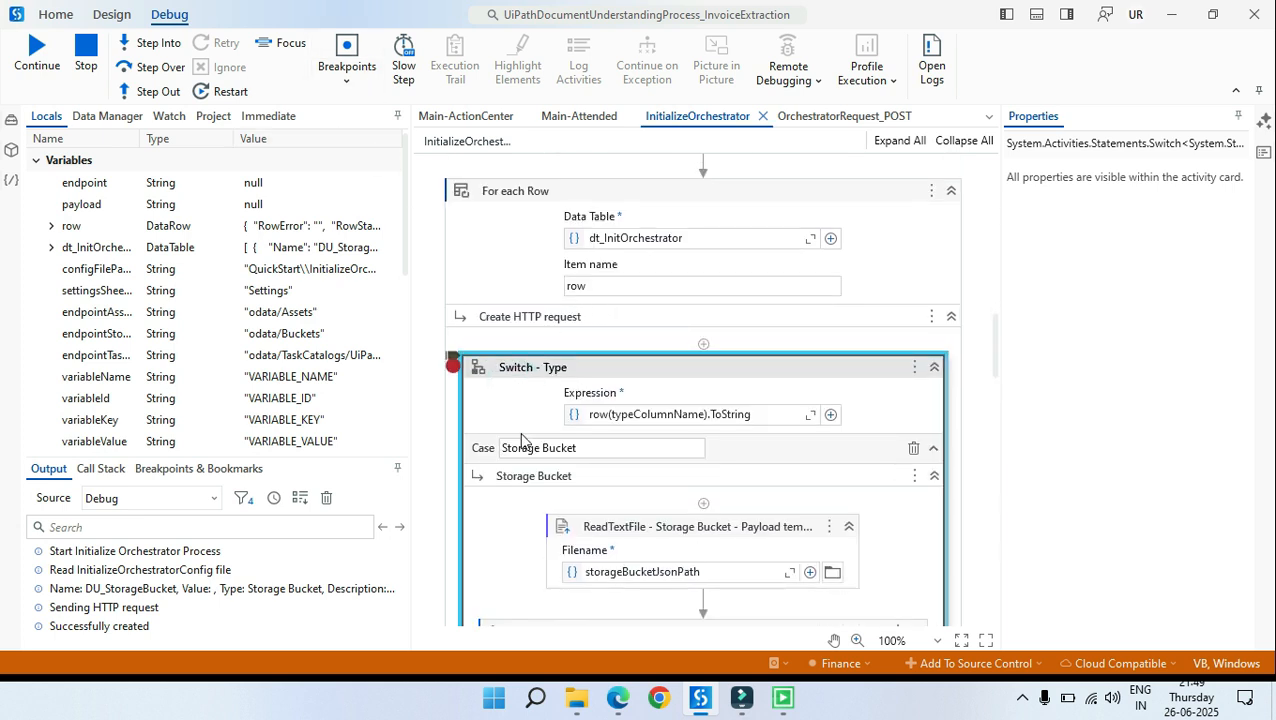
Step: Remove the breakpoint from the Switch - Type activity and continue the debug run through the remaining rows
{"action": "left_click", "coordinate": [348, 48]}
{"action": "left_click", "coordinate": [355, 52]}
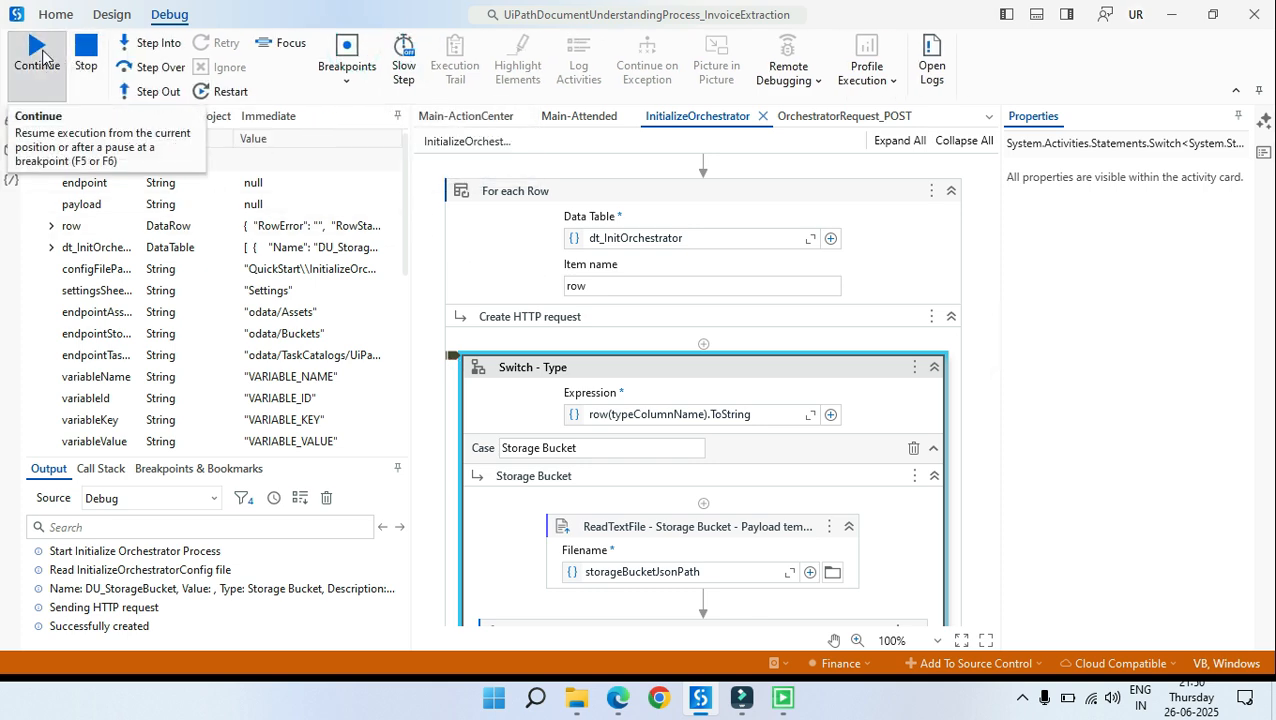
{"action": "left_click", "coordinate": [38, 52]}
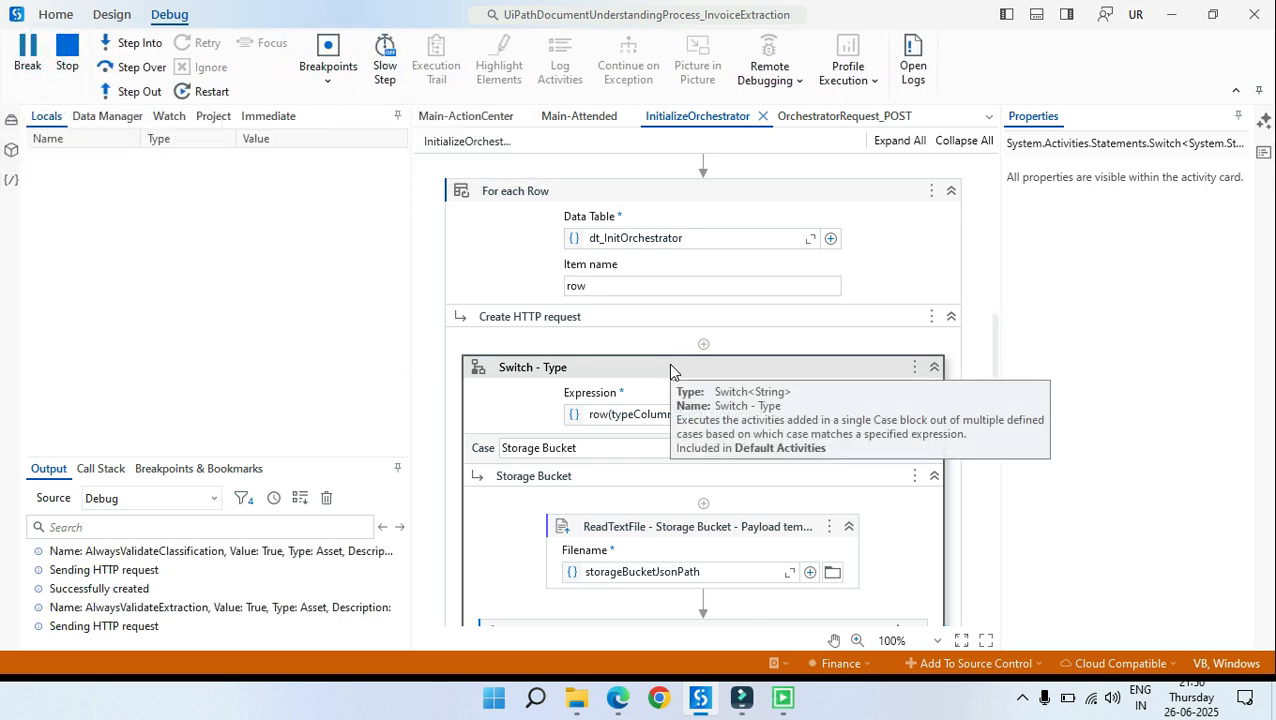
Step: Wait for the debug run to end, switch to Edge and refresh the Finance folder's queue list
{"action": "mouse_move", "coordinate": [731, 672]}
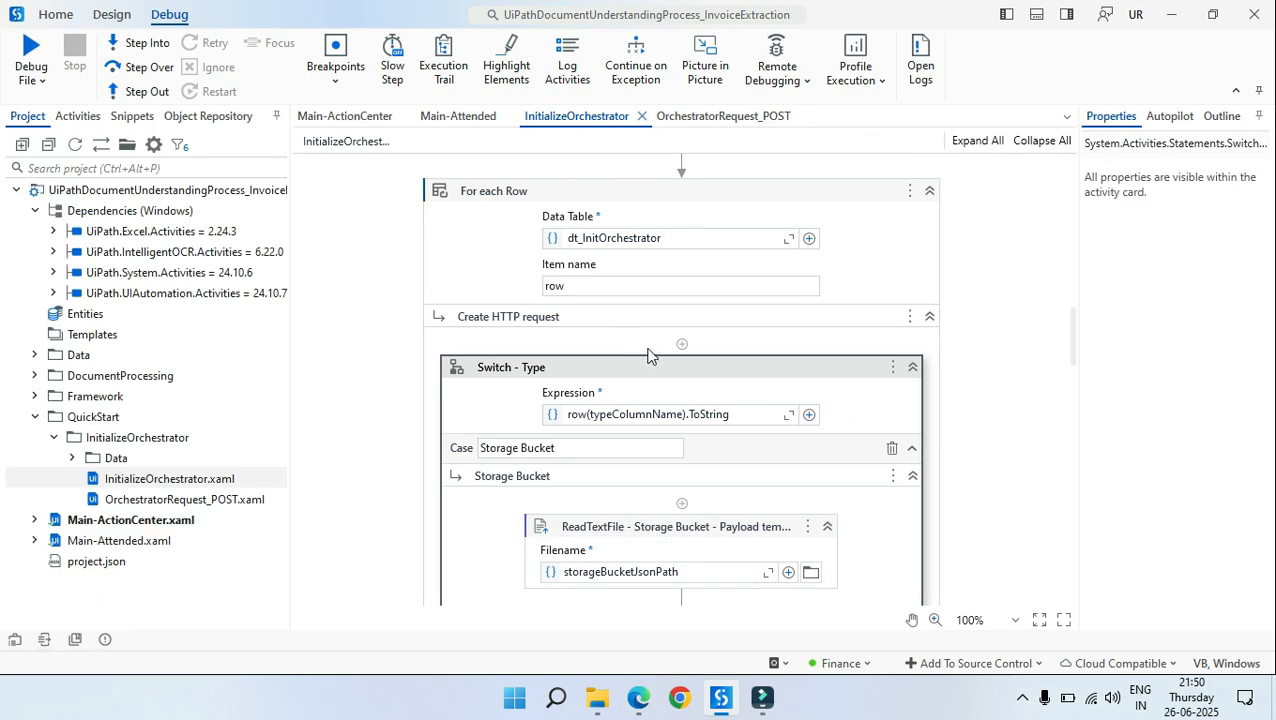
{"action": "left_click", "coordinate": [638, 700]}
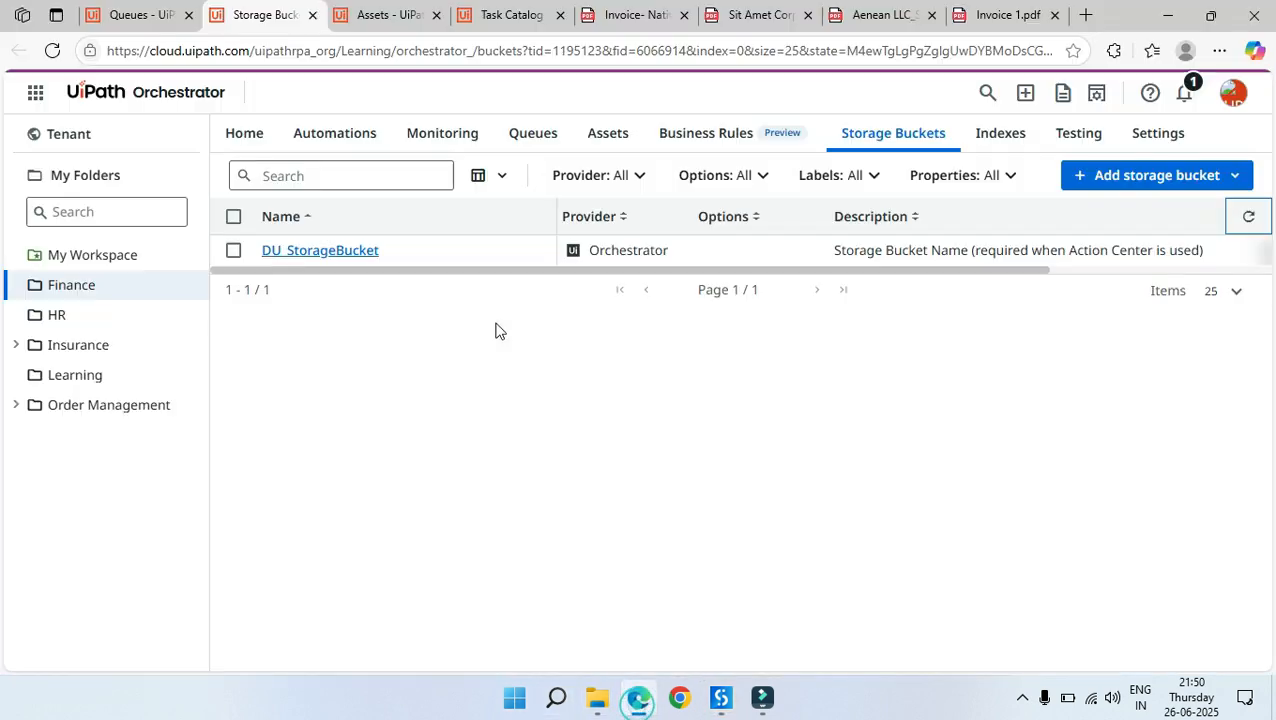
{"action": "left_click", "coordinate": [150, 20]}
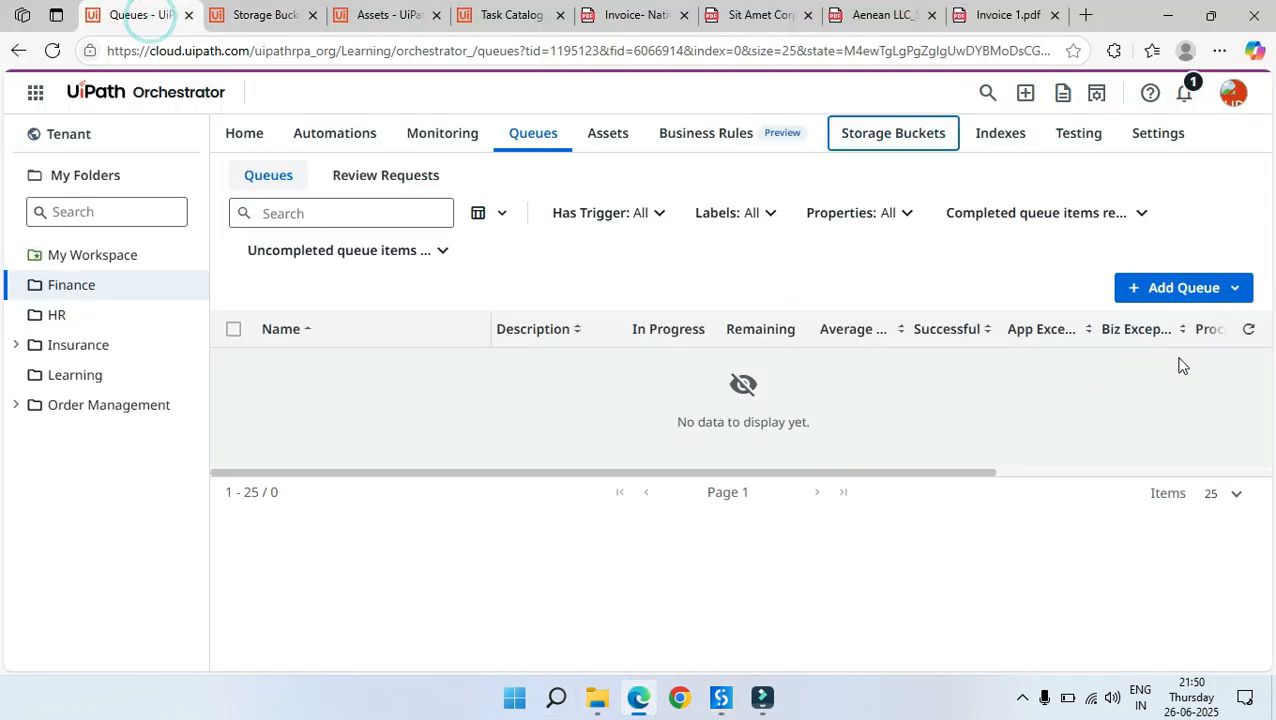
{"action": "left_click", "coordinate": [1248, 333]}
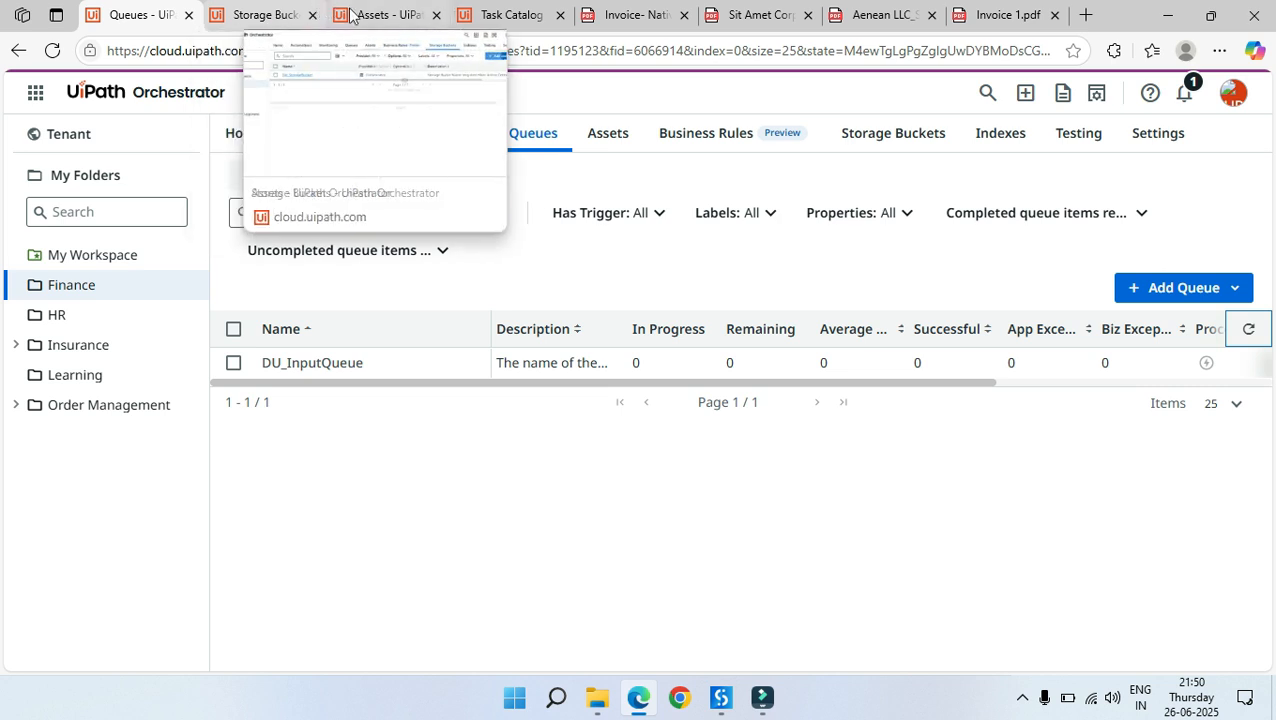
Step: Refresh the Finance folder's asset list and narrow its Name and Description columns to read the asset values
{"action": "left_click", "coordinate": [383, 15]}
{"action": "left_click", "coordinate": [1252, 217]}
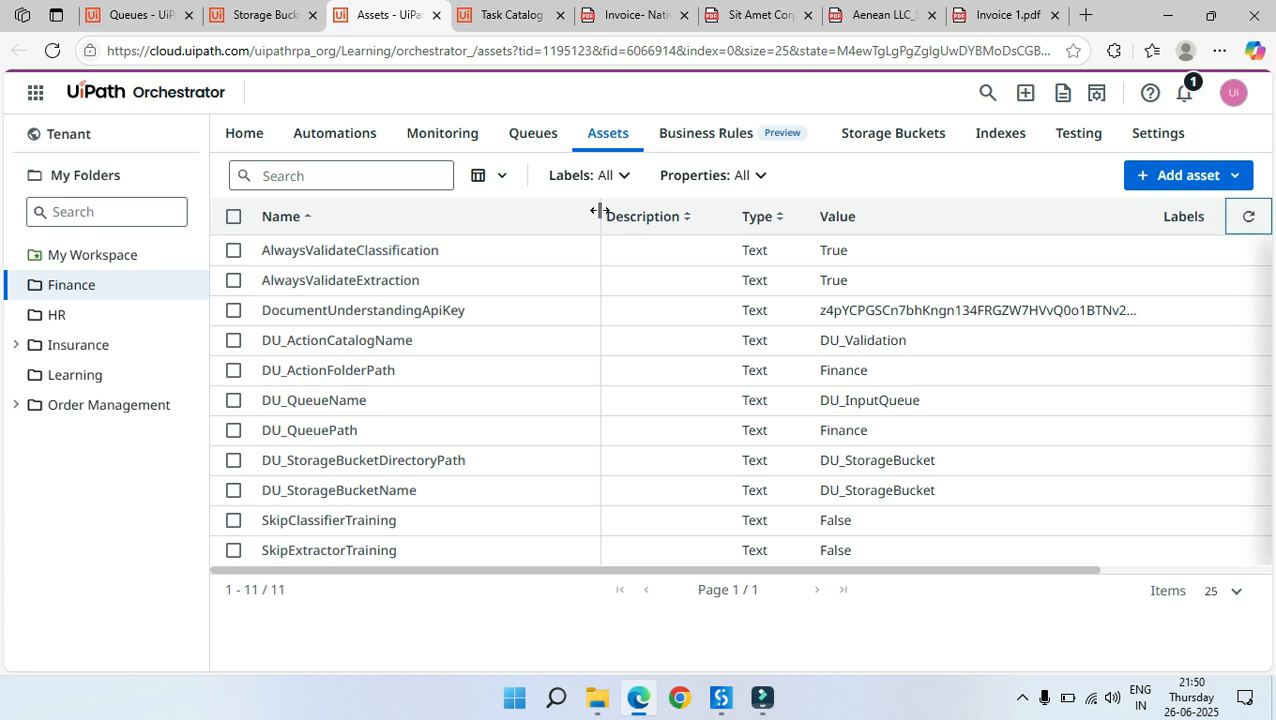
{"action": "left_click_drag", "start_coordinate": [600, 216], "coordinate": [510, 216]}
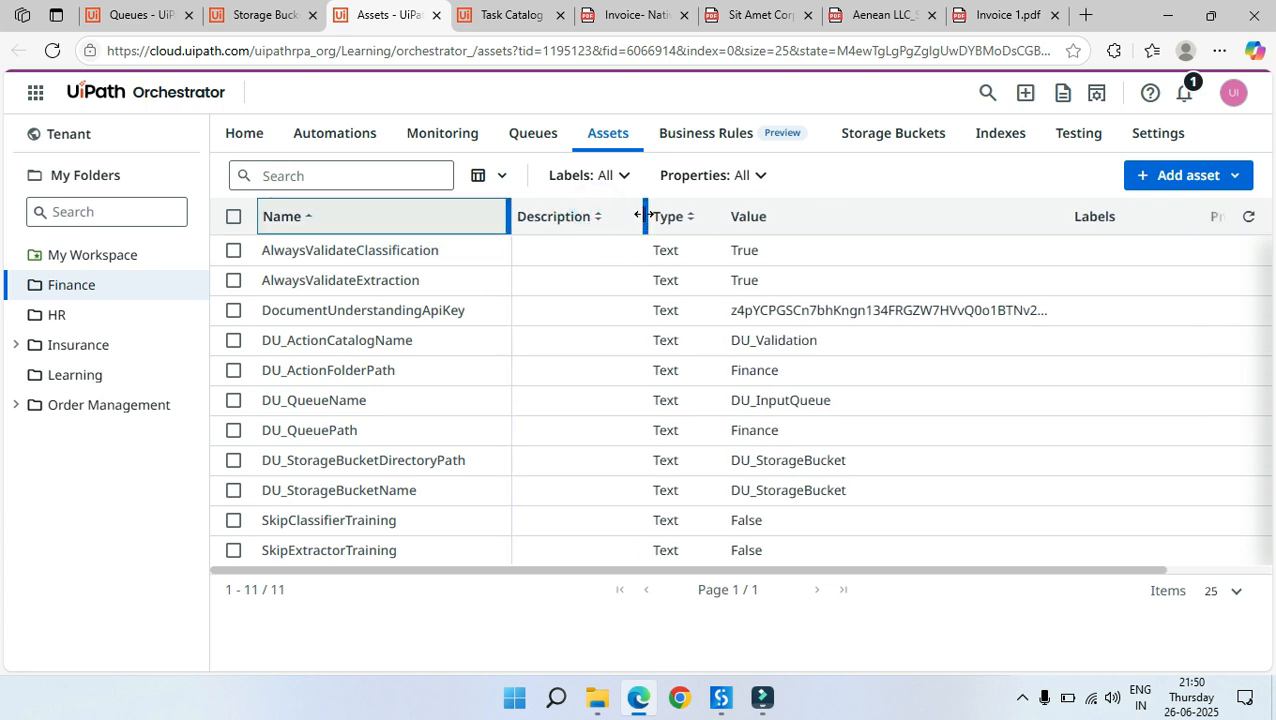
{"action": "left_click_drag", "start_coordinate": [643, 214], "coordinate": [575, 214]}
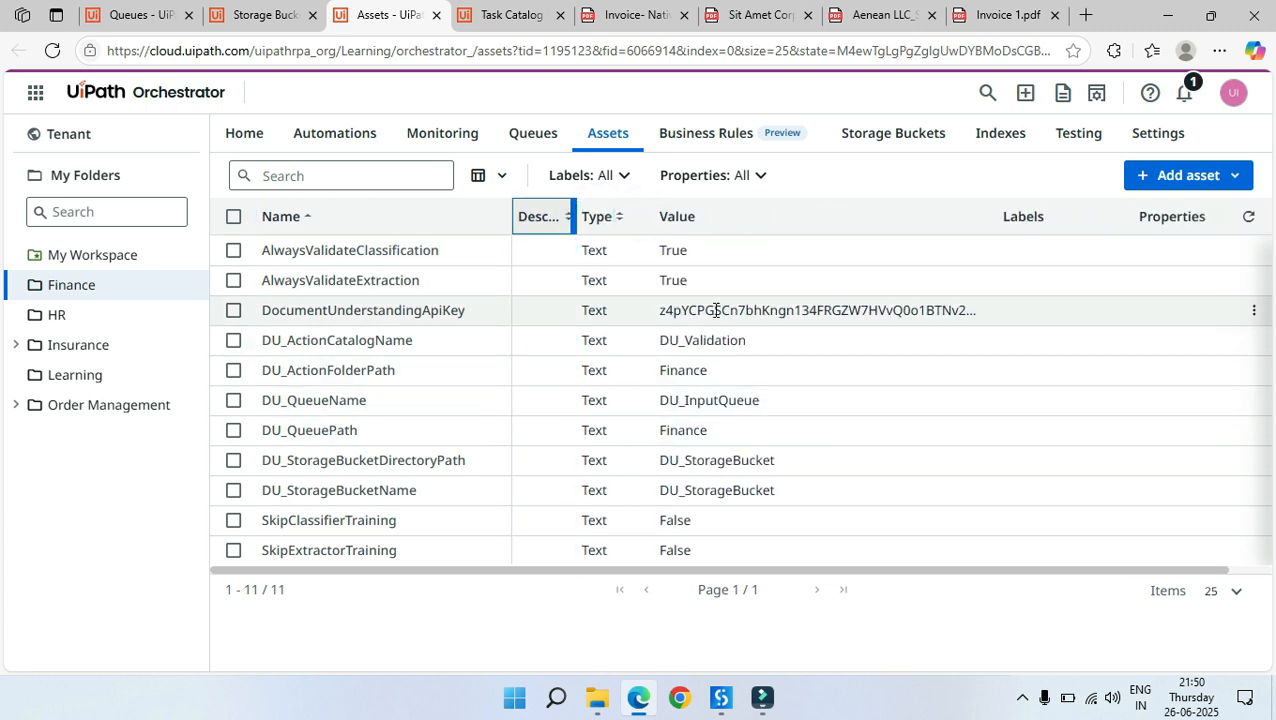
Step: Refresh the Finance folder's task catalog list in Action Center and switch back to UiPath Studio
{"action": "left_click", "coordinate": [513, 20]}
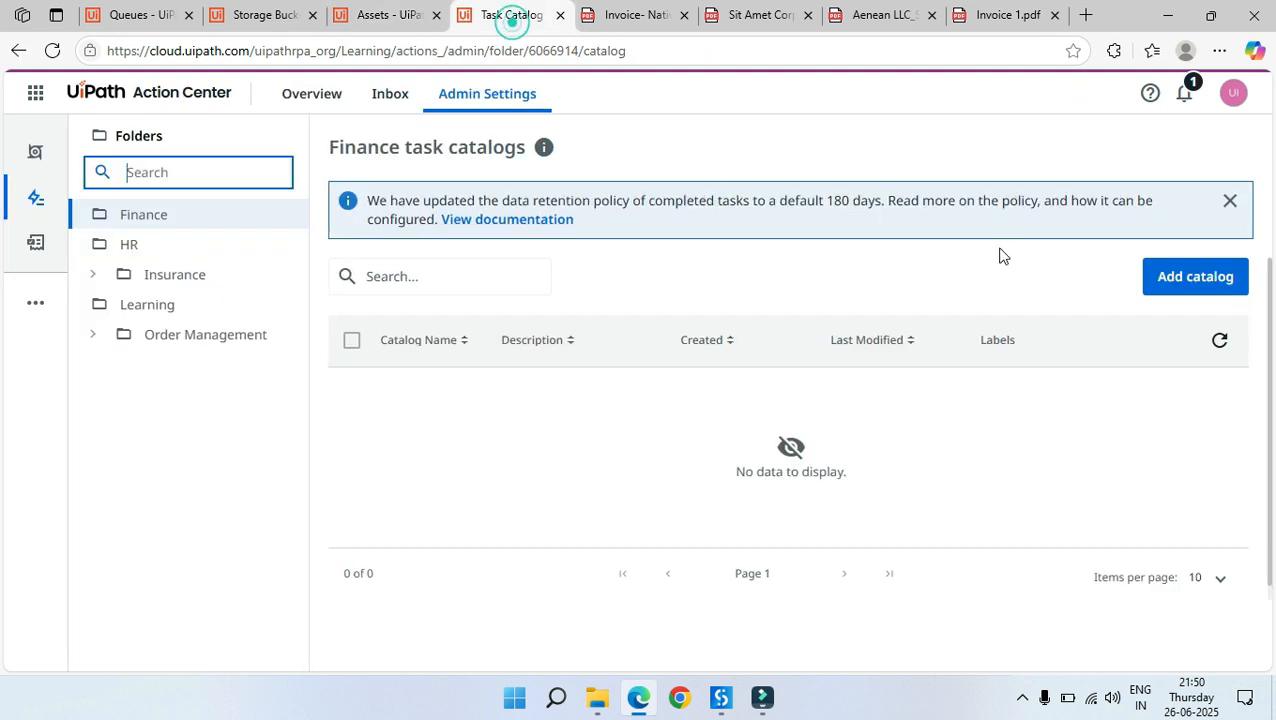
{"action": "left_click", "coordinate": [1219, 340]}
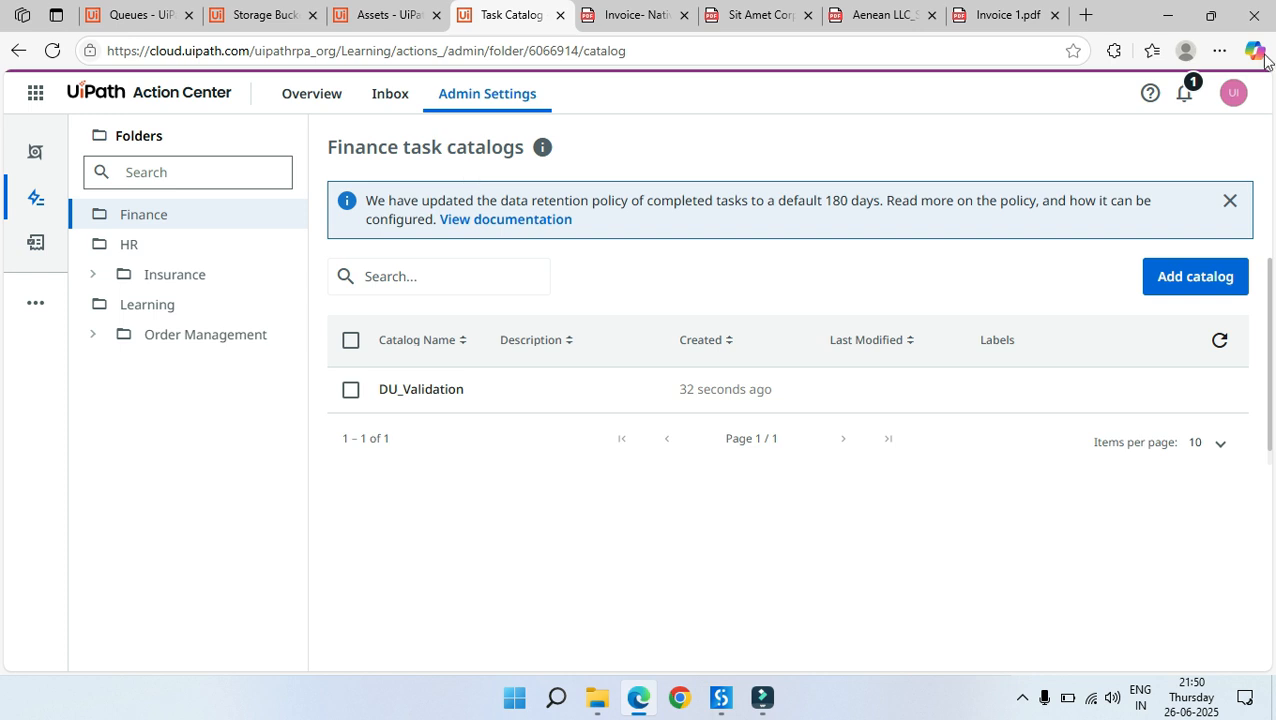
{"action": "left_click", "coordinate": [1168, 20]}
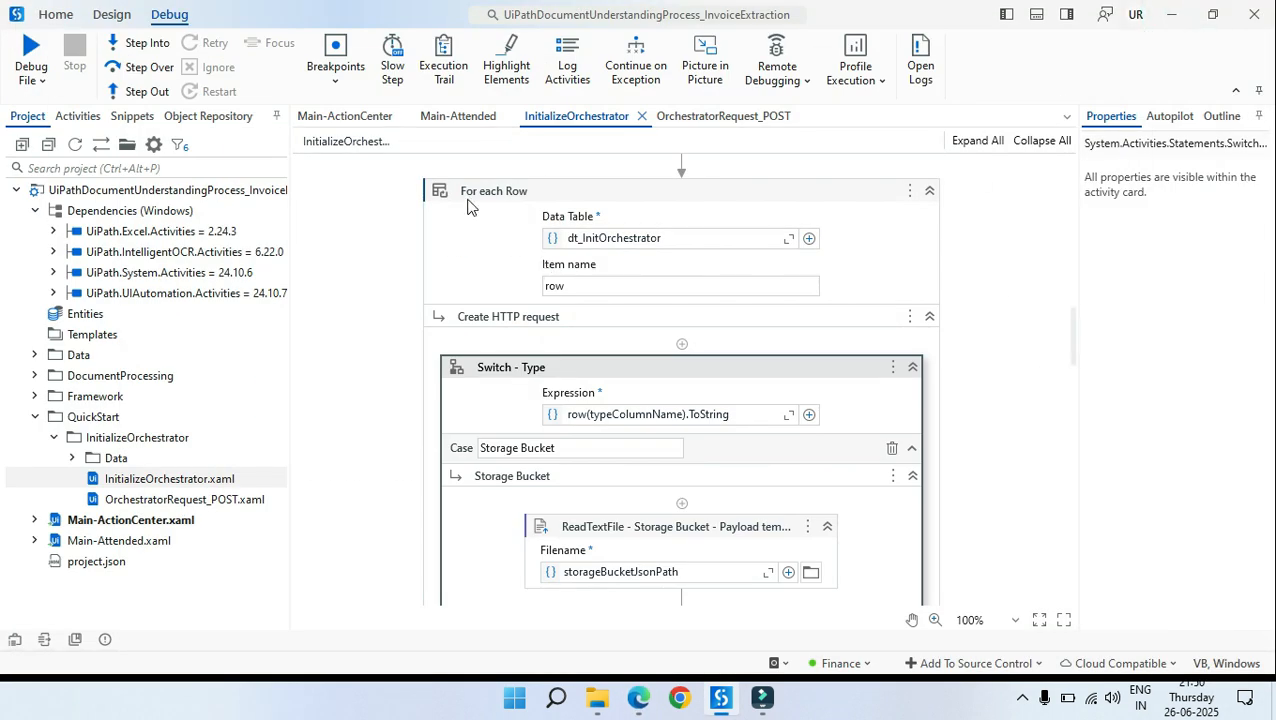
Step: Leave only Main-Attended open and search it for "AUtoCorrec" to reach the AutocorrectOcrMistakes.xaml Invoke Workflow File activity
{"action": "left_click", "coordinate": [642, 116]}
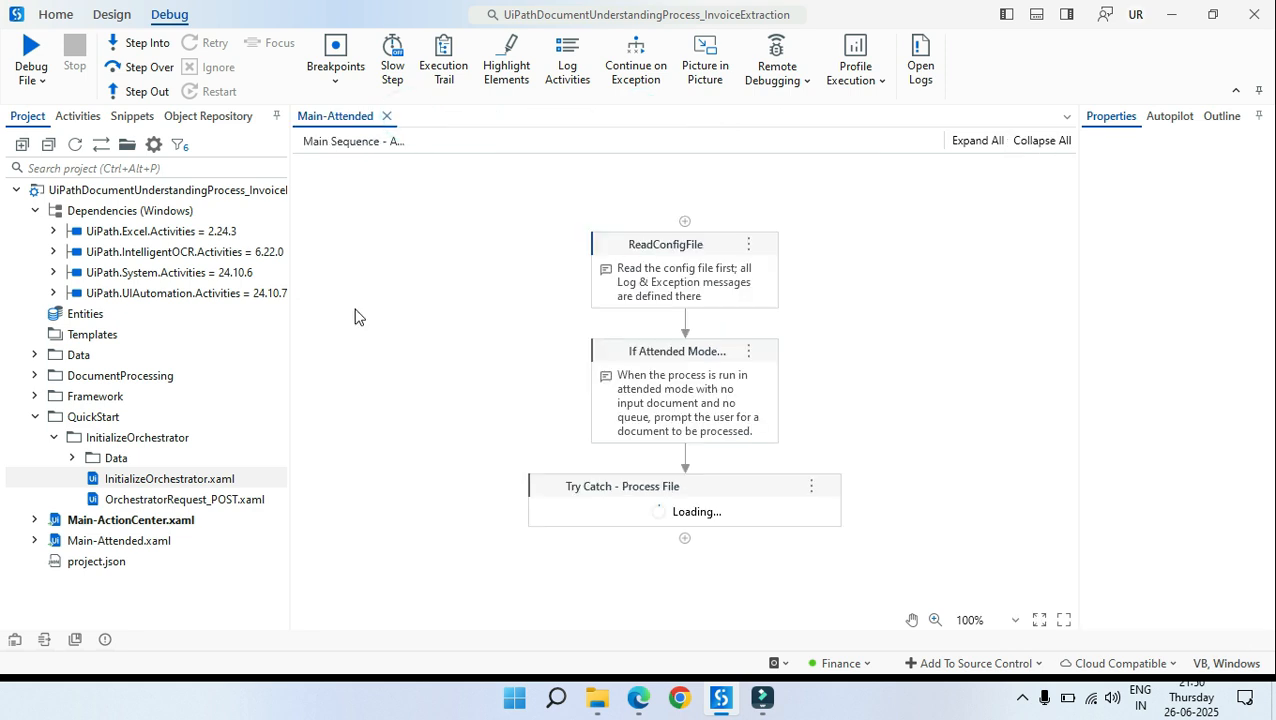
{"action": "left_click", "coordinate": [407, 212]}
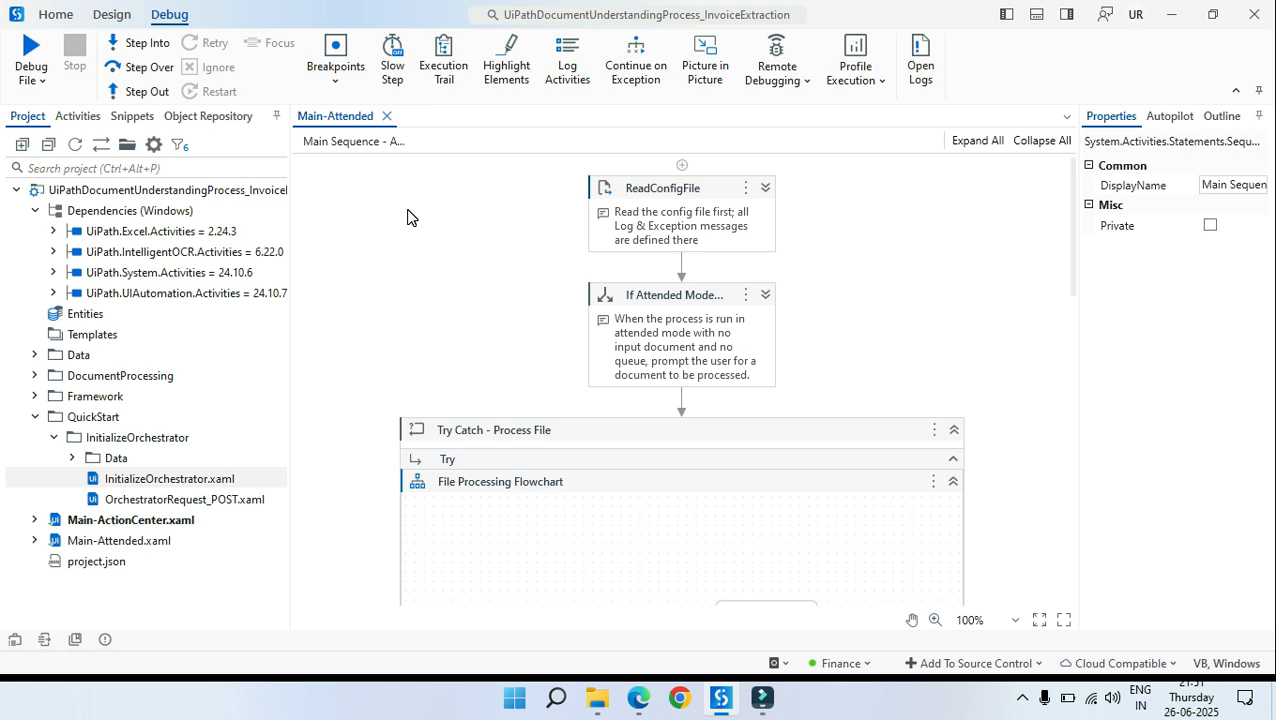
{"action": "left_click", "coordinate": [407, 217]}
{"action": "key", "text": "ctrl+f"}
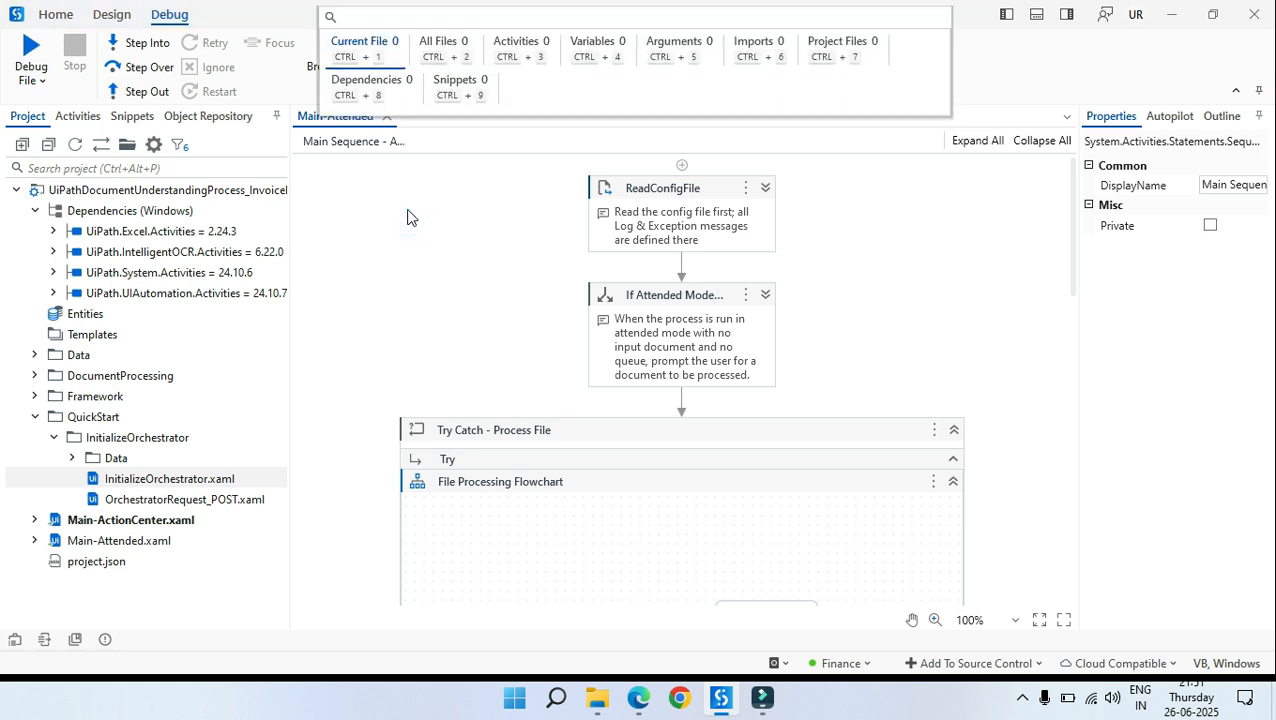
{"action": "type", "text": "AUt"}
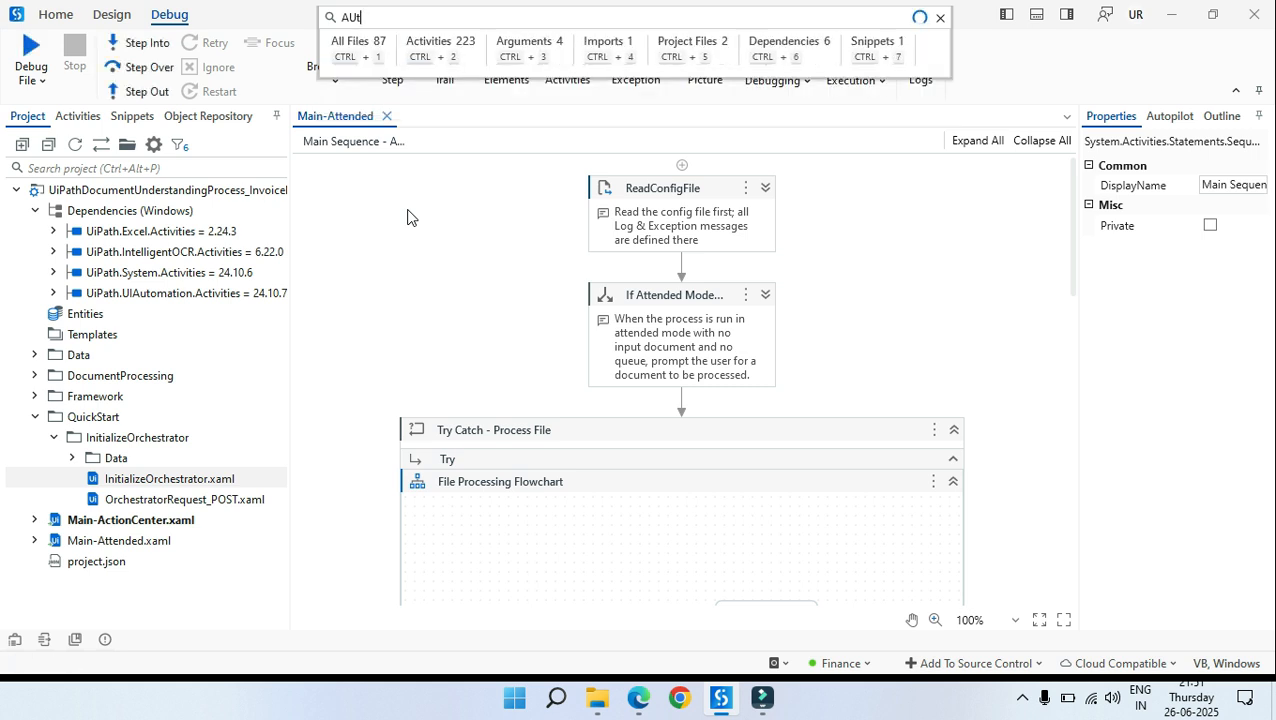
{"action": "type", "text": "oCorr"}
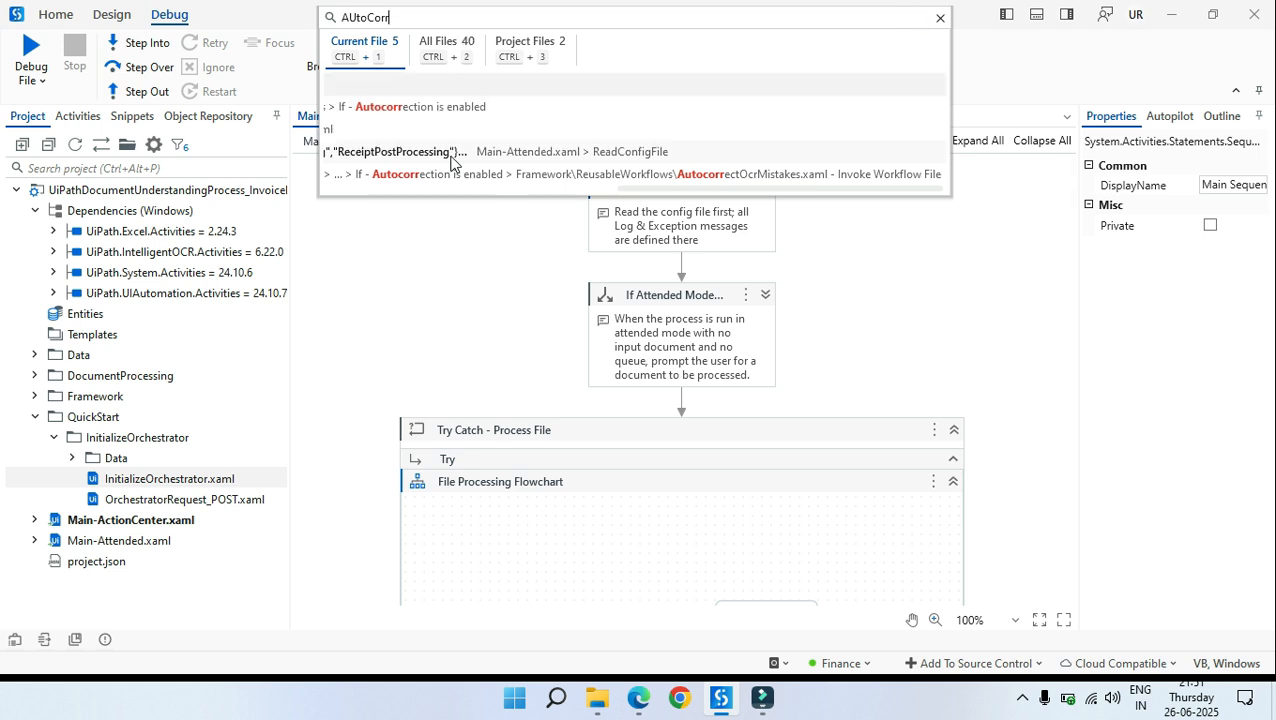
{"action": "type", "text": "ec"}
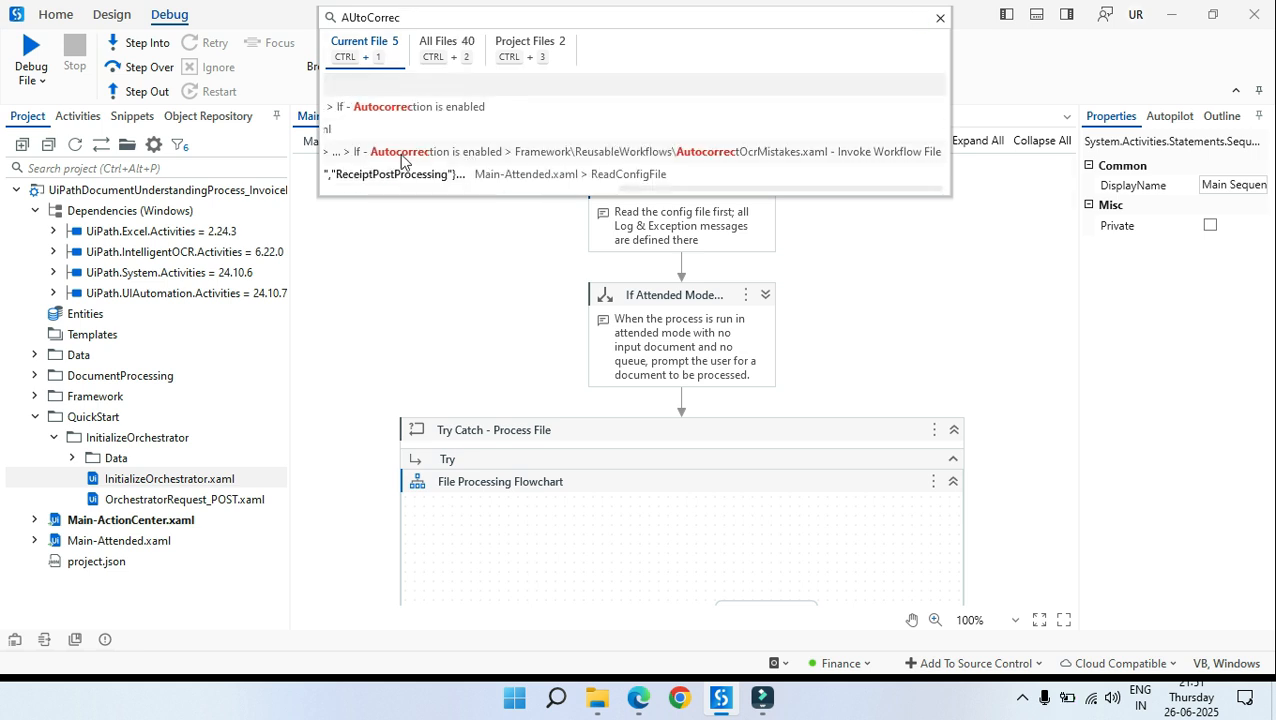
{"action": "left_click", "coordinate": [486, 157]}
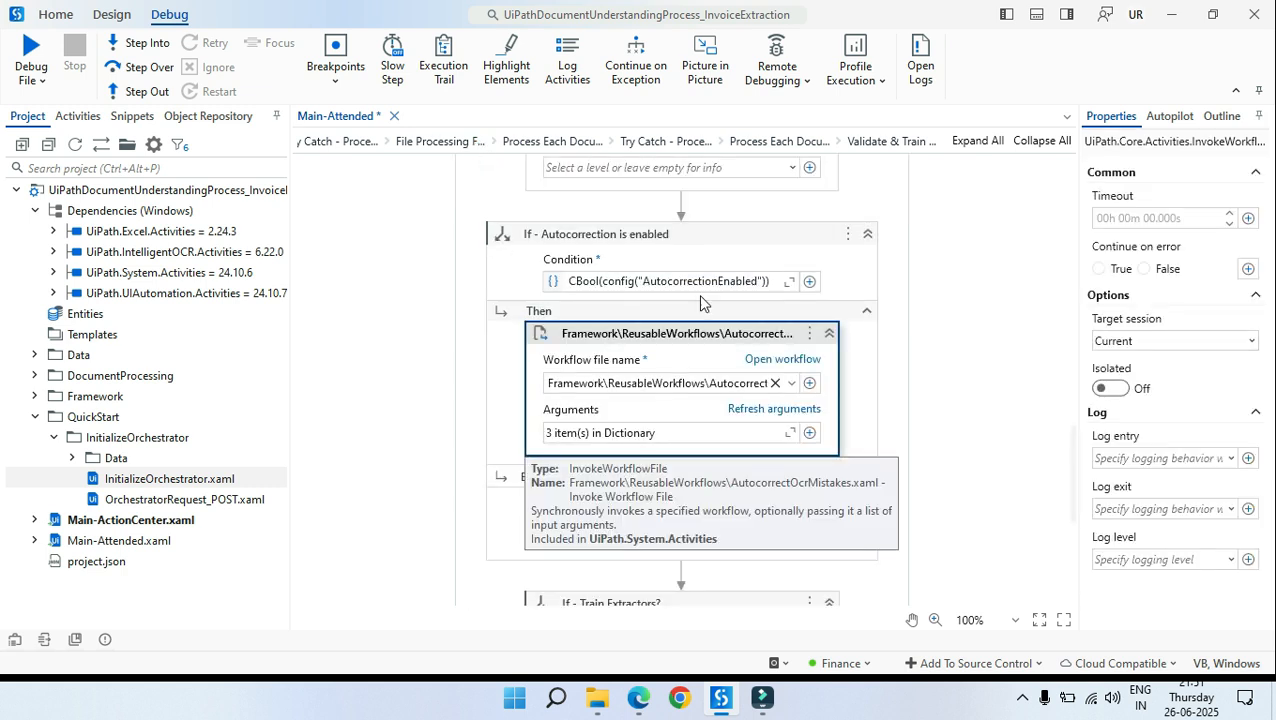
Step: Delete the If - Autocorrection is enabled activity from the Validate & Train Extractors sequence in Main-Attended
{"action": "left_click", "coordinate": [716, 236]}
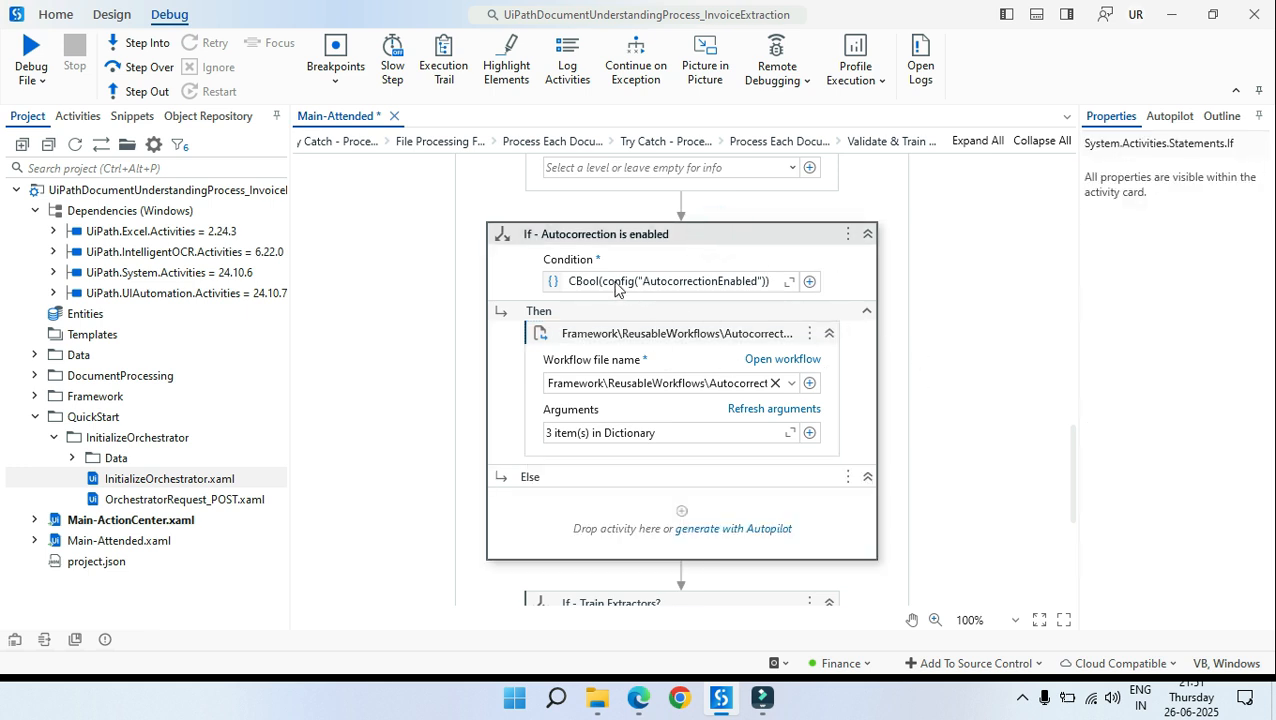
{"action": "left_click", "coordinate": [690, 240]}
{"action": "left_click", "coordinate": [711, 241]}
{"action": "key", "text": "Delete"}
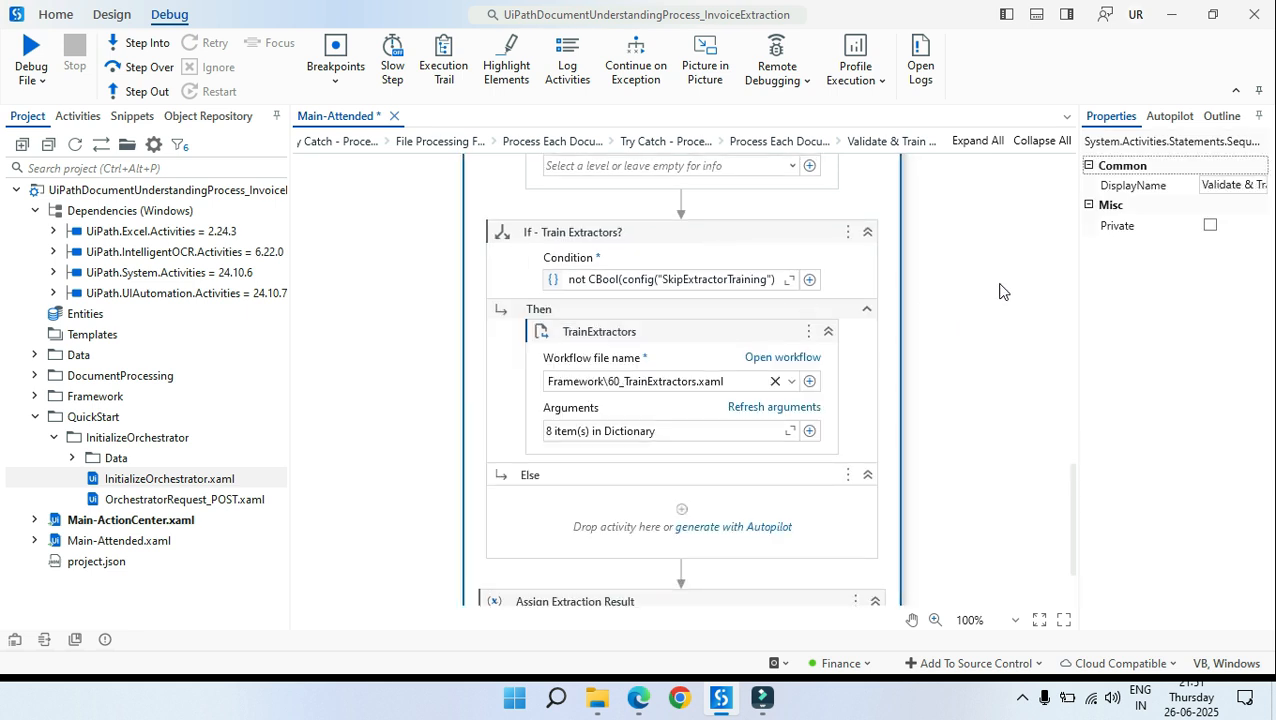
Step: Find the remaining AutocorrectOcrMistakes reference in Main-Attended and open the expression of ReadConfigFile's in_ConfigSheets argument
{"action": "key", "text": "ctrl+f"}
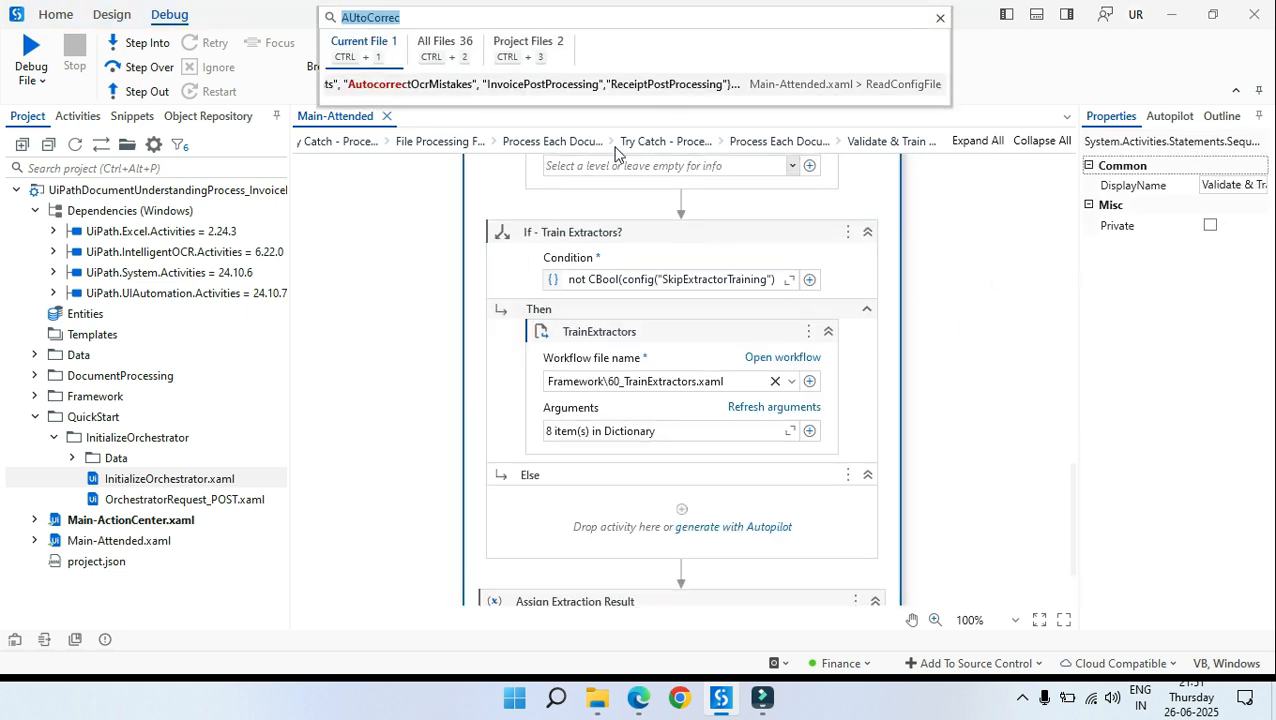
{"action": "left_click", "coordinate": [466, 86]}
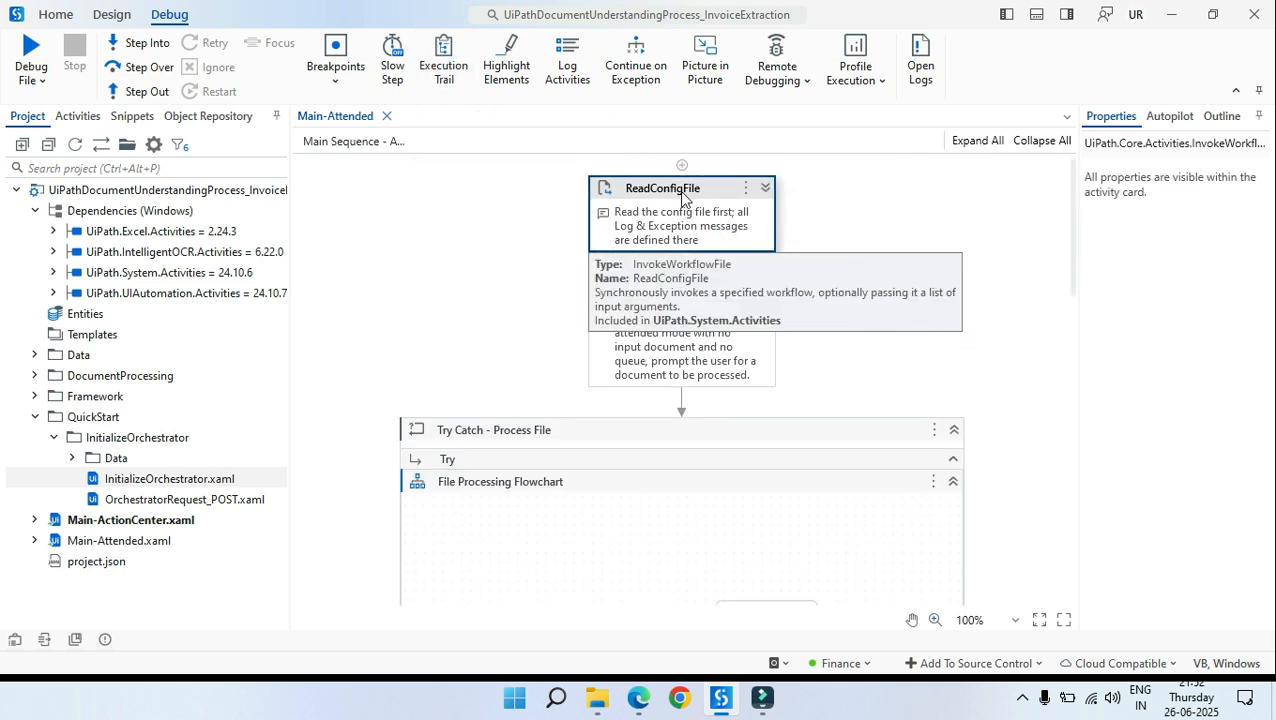
{"action": "left_click", "coordinate": [765, 188]}
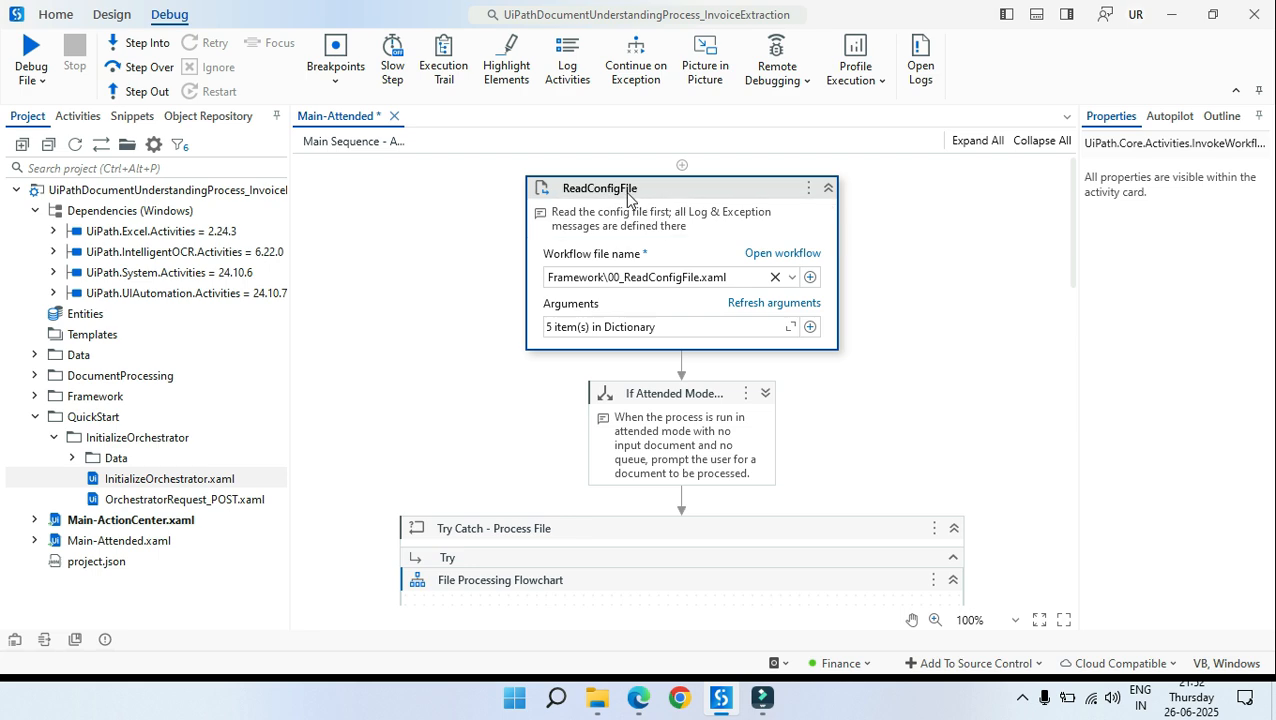
{"action": "left_click", "coordinate": [791, 331]}
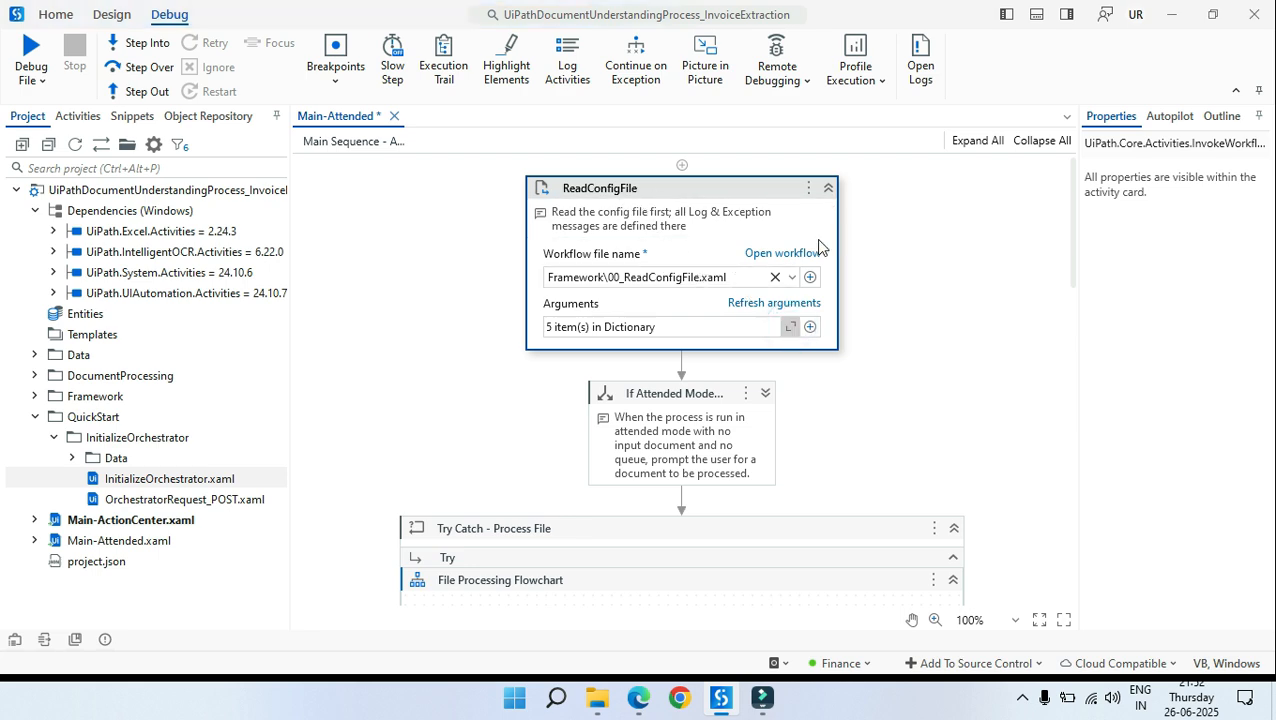
{"action": "left_click", "coordinate": [885, 135]}
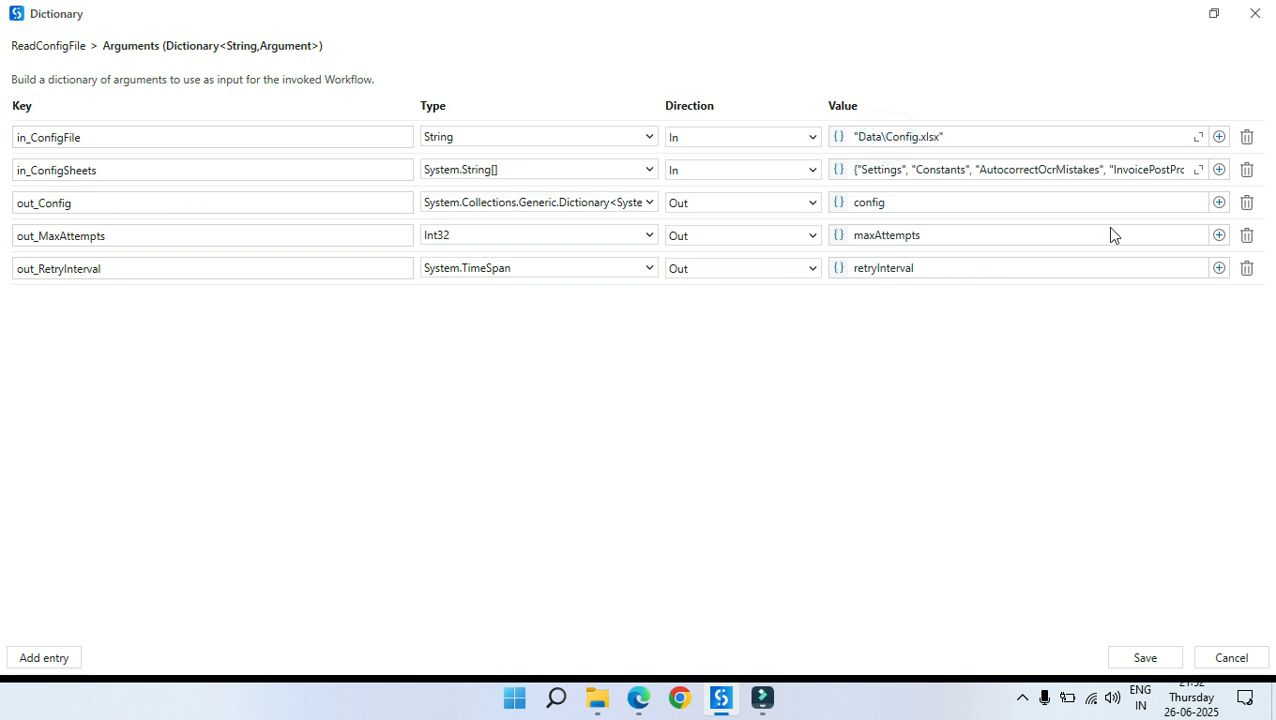
{"action": "left_click", "coordinate": [1198, 170]}
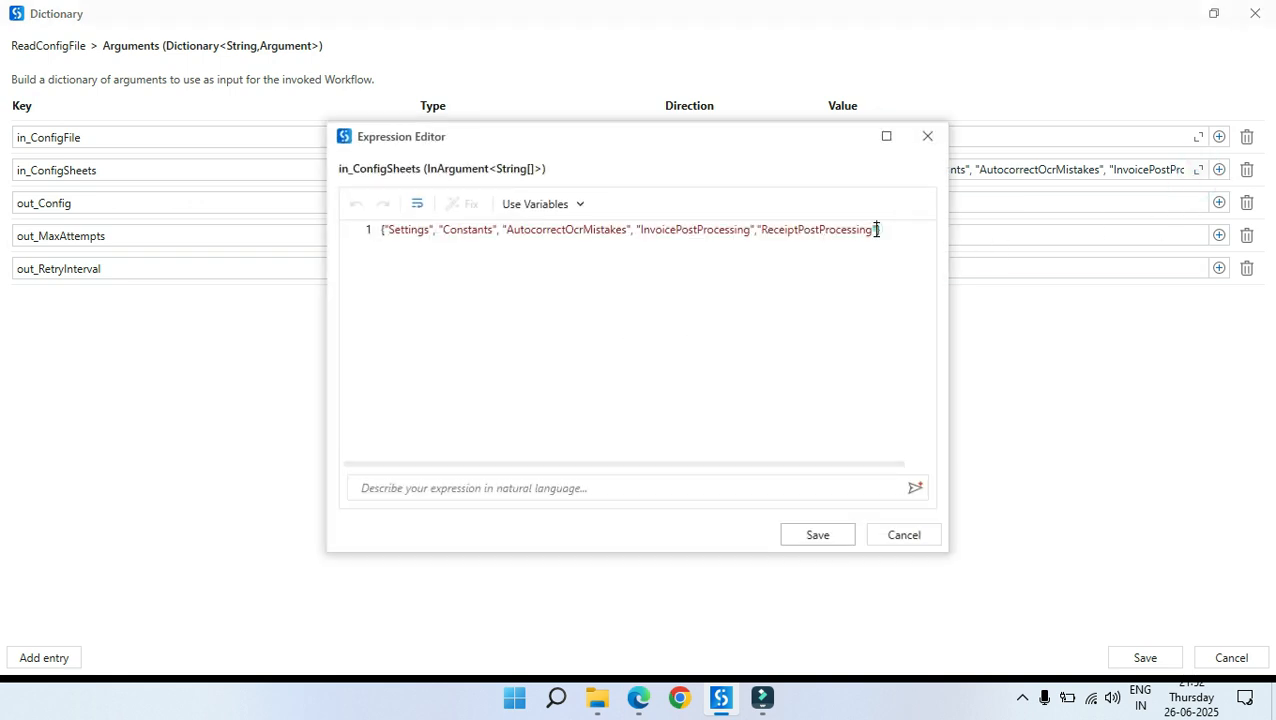
Step: Remove ReceiptPostProcessing and AutocorrectOcrMistakes from in_ConfigSheets, saving the argument as {"Settings", "Constants", "InvoicePostProcessing"}
{"action": "left_click_drag", "start_coordinate": [876, 230], "coordinate": [760, 229]}
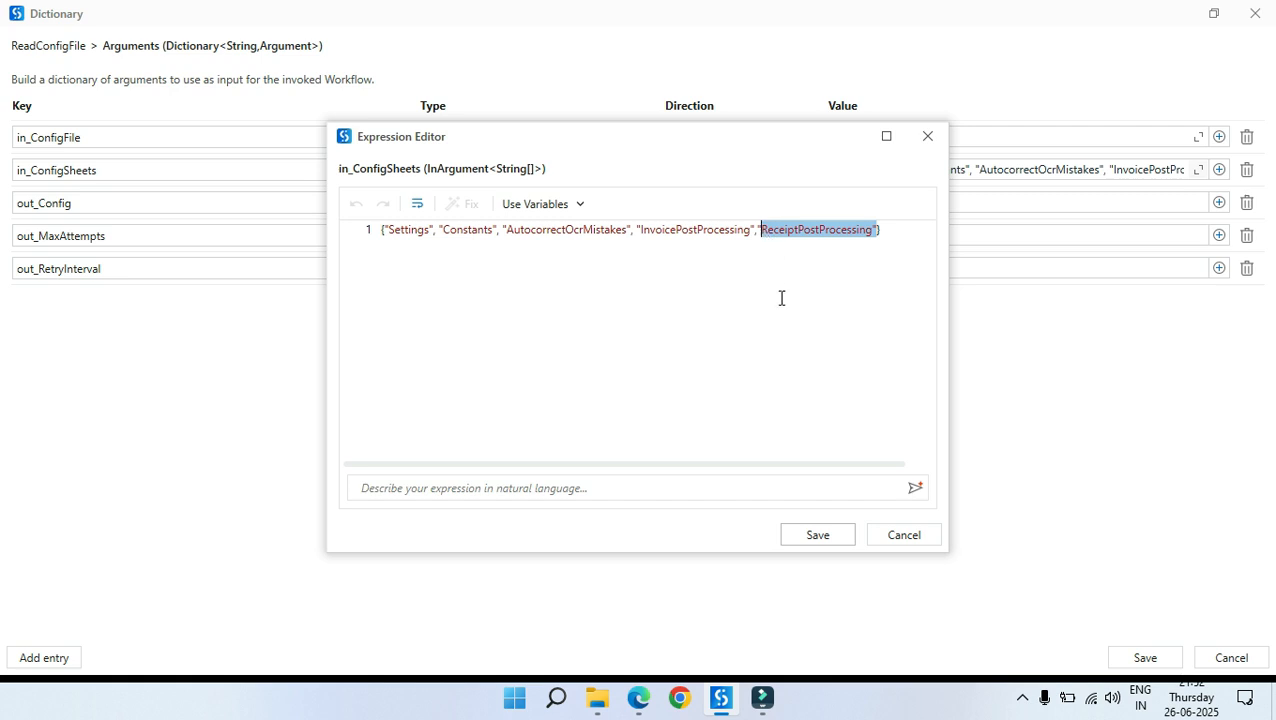
{"action": "key", "text": "BackSpace"}
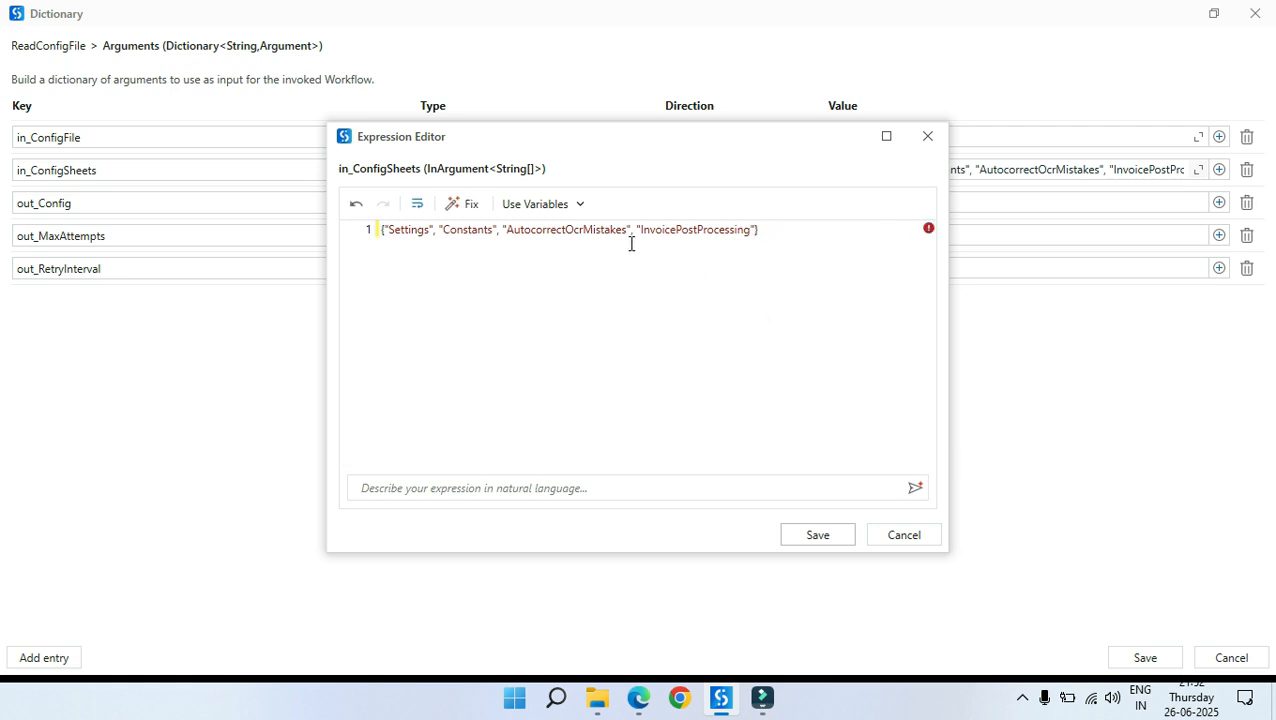
{"action": "left_click_drag", "start_coordinate": [634, 229], "coordinate": [507, 229]}
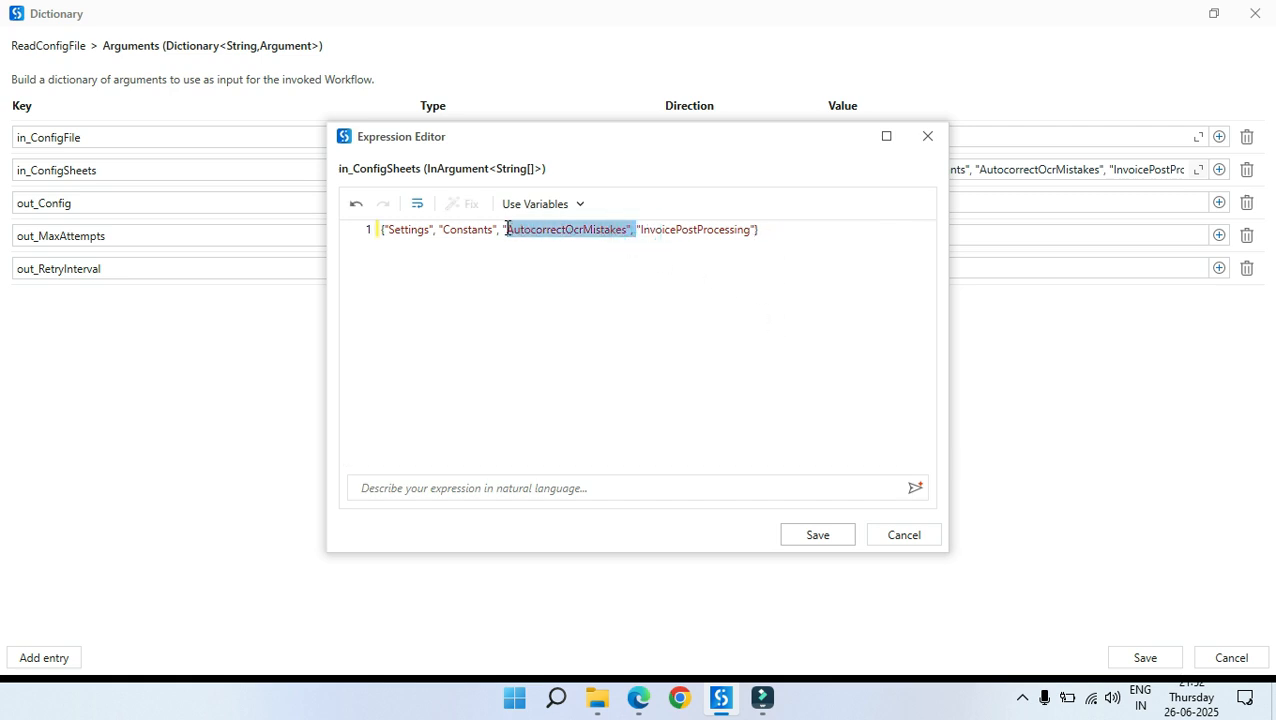
{"action": "key", "text": "BackSpace"}
{"action": "key", "text": "BackSpace"}
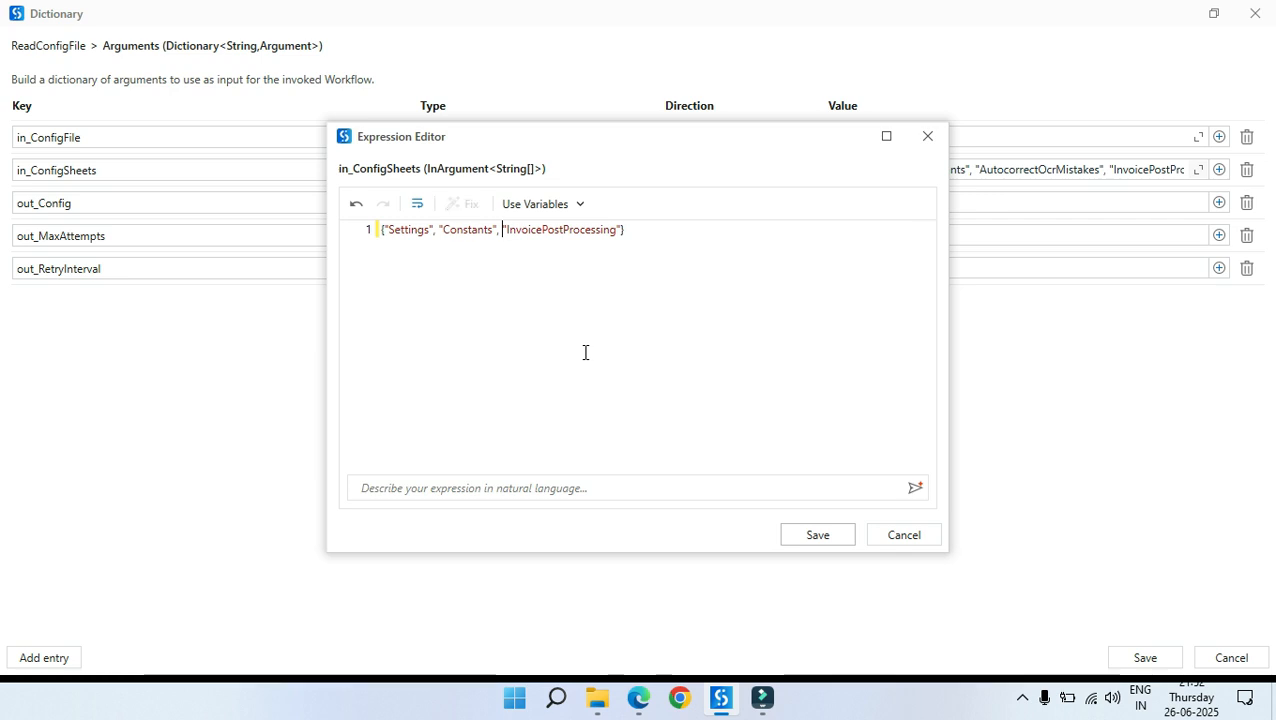
{"action": "left_click", "coordinate": [687, 354]}
{"action": "left_click_drag", "start_coordinate": [671, 231], "coordinate": [315, 242]}
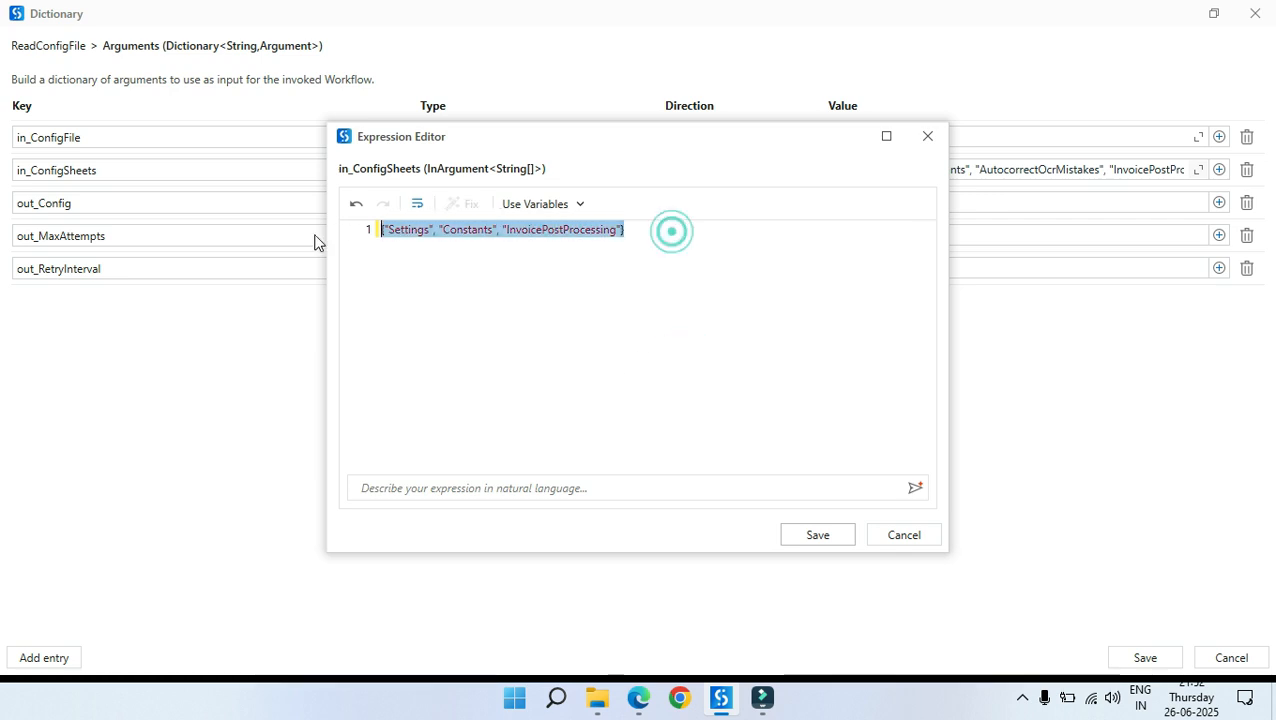
{"action": "left_click", "coordinate": [827, 533]}
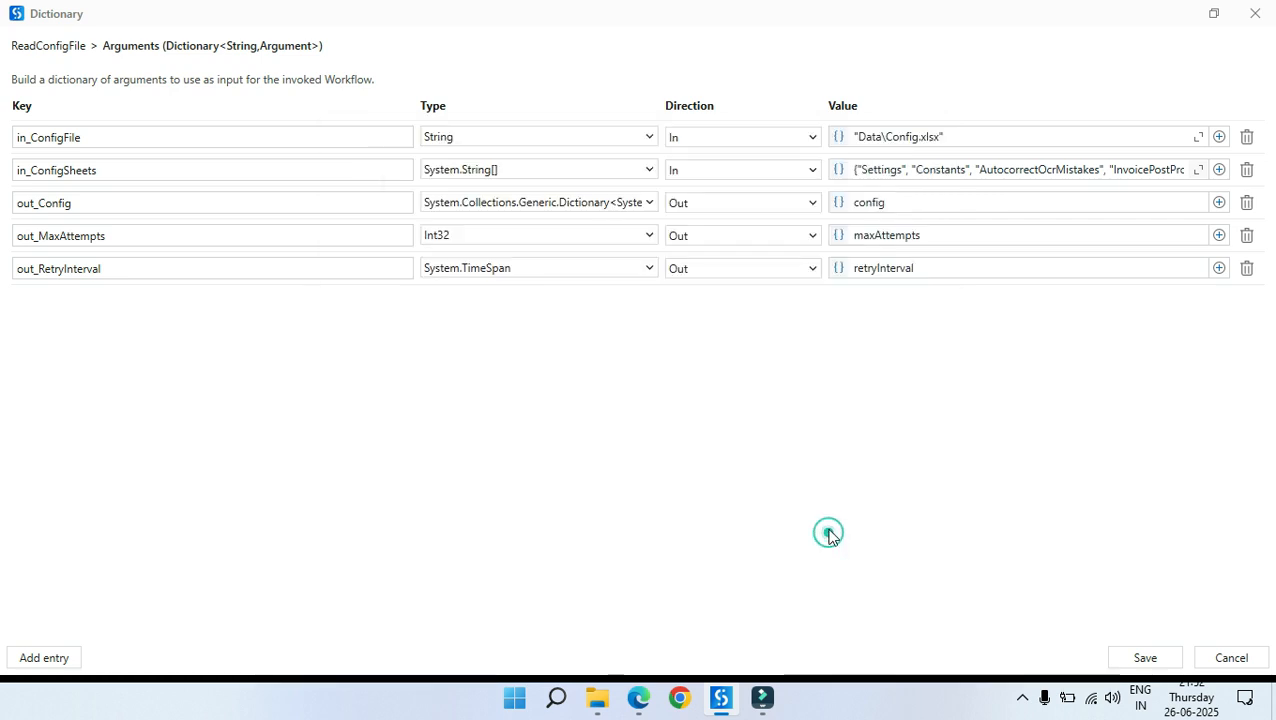
{"action": "left_click", "coordinate": [1140, 655]}
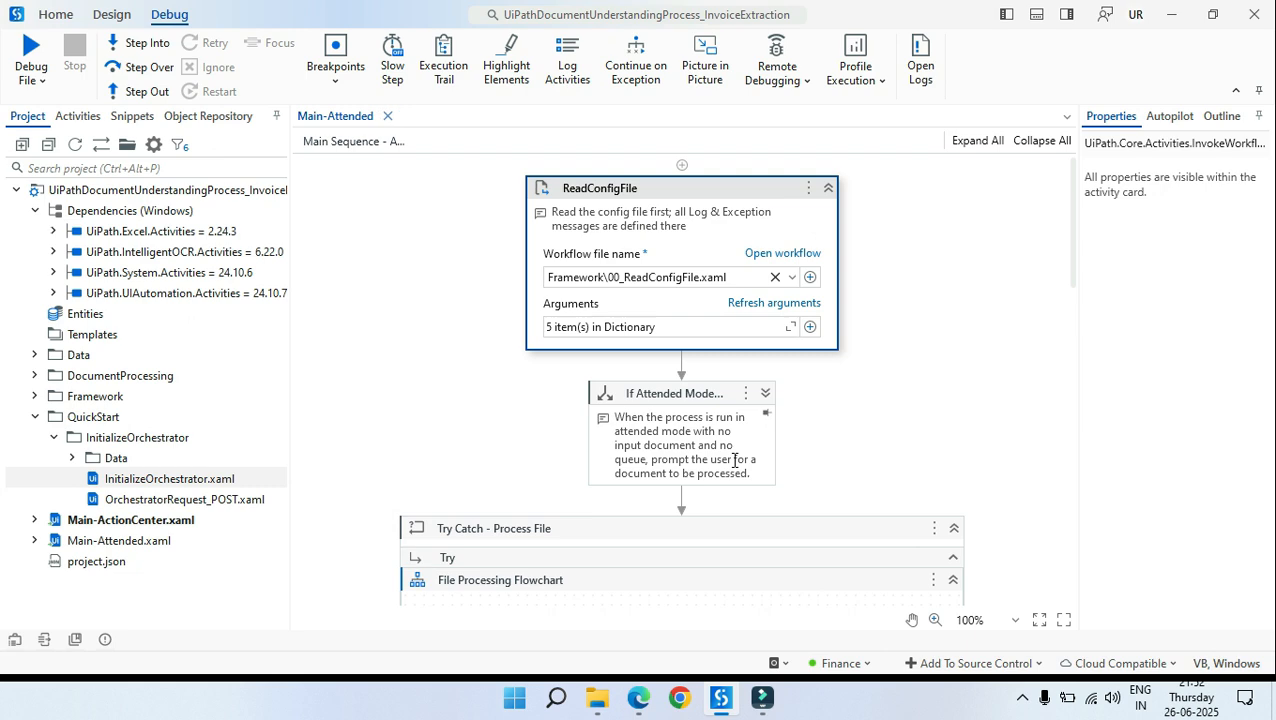
Step: Search for the AutocorrectOcrMistakes workflow and delete AutocorrectOcrMistakes.xaml from the Framework\ReusableWorkflows folder
{"action": "key", "text": "ctrl+f"}
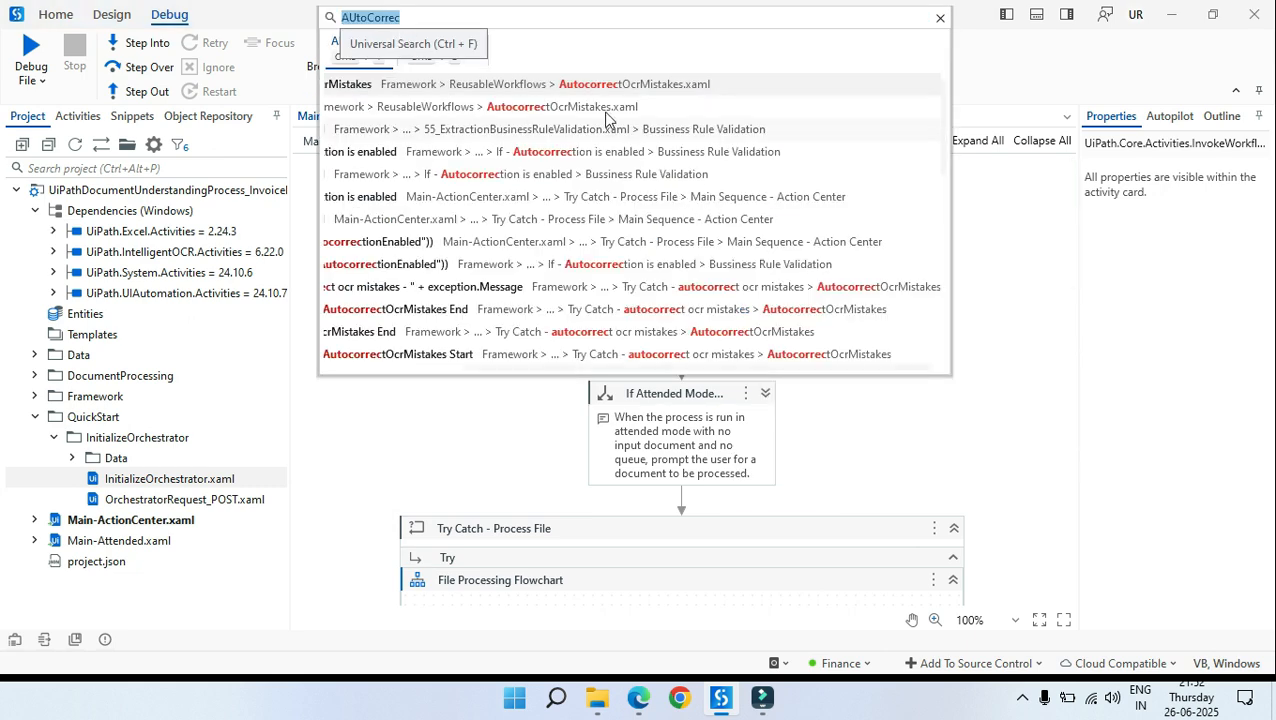
{"action": "left_click", "coordinate": [405, 88]}
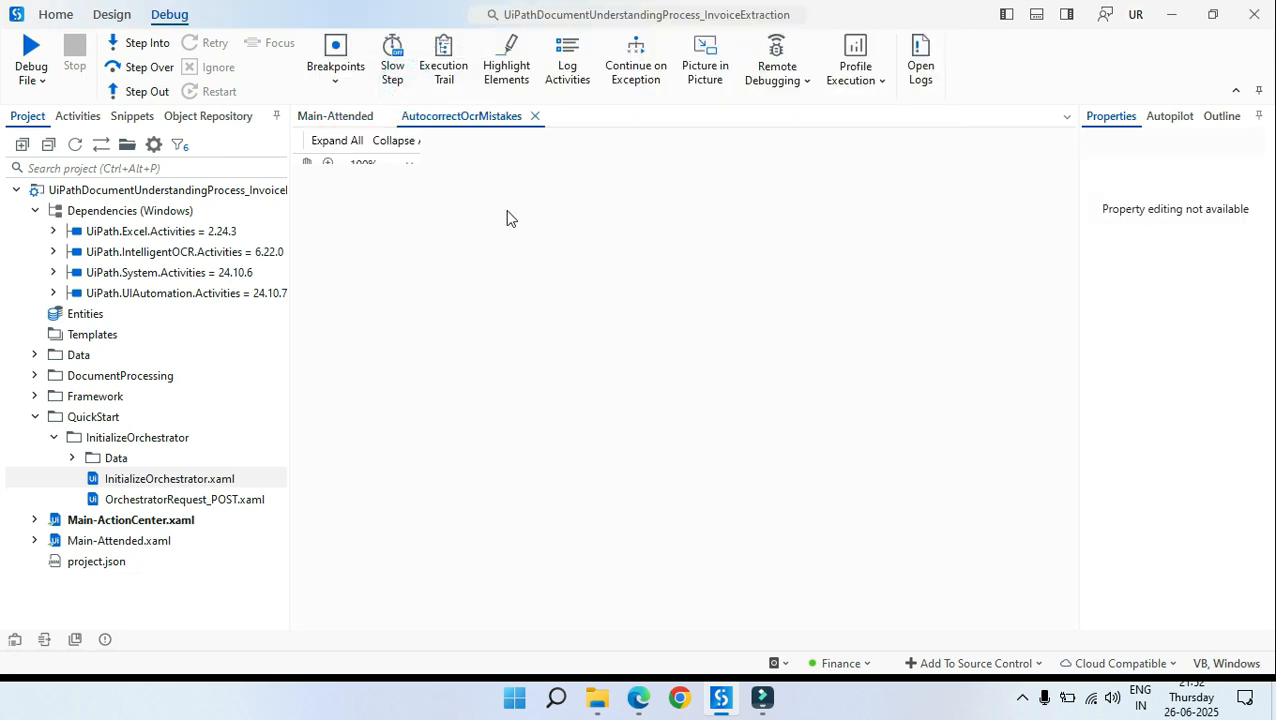
{"action": "left_click", "coordinate": [535, 116]}
{"action": "left_click", "coordinate": [684, 376]}
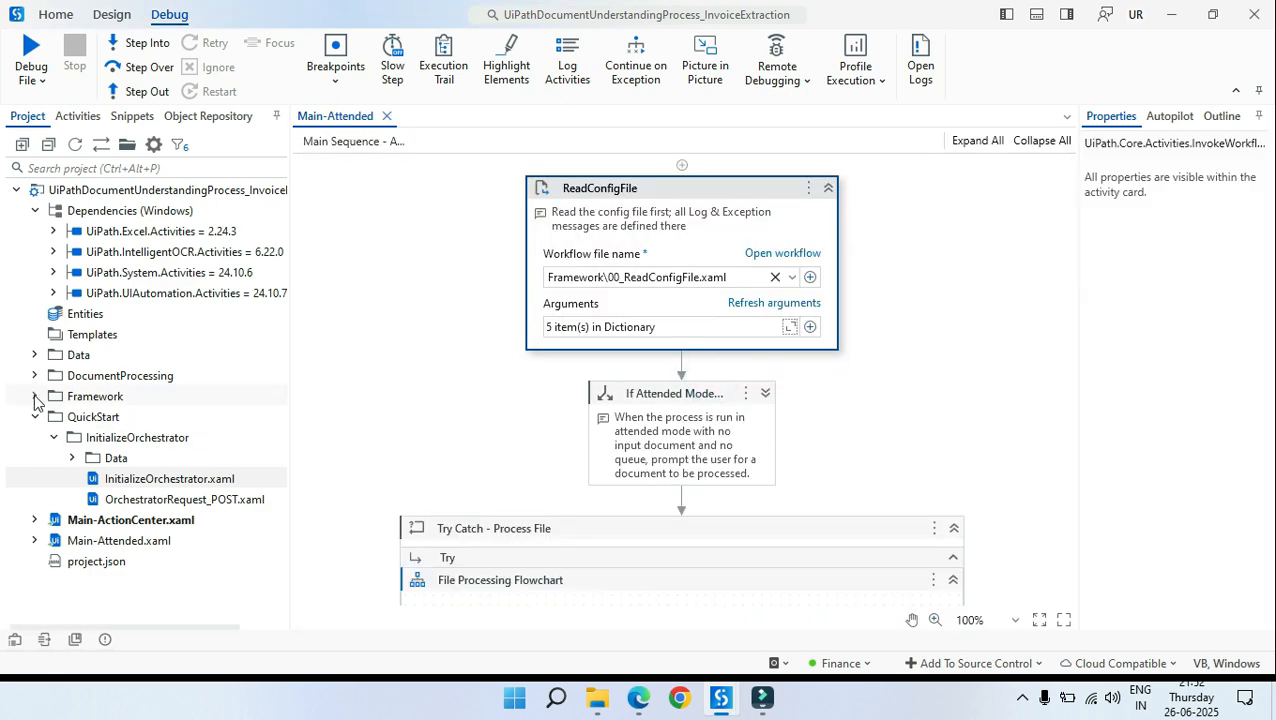
{"action": "left_click", "coordinate": [35, 401]}
{"action": "scroll", "coordinate": [100, 400], "scroll_direction": "down", "scroll_amount": 3}
{"action": "left_click", "coordinate": [53, 231]}
{"action": "right_click", "coordinate": [150, 254]}
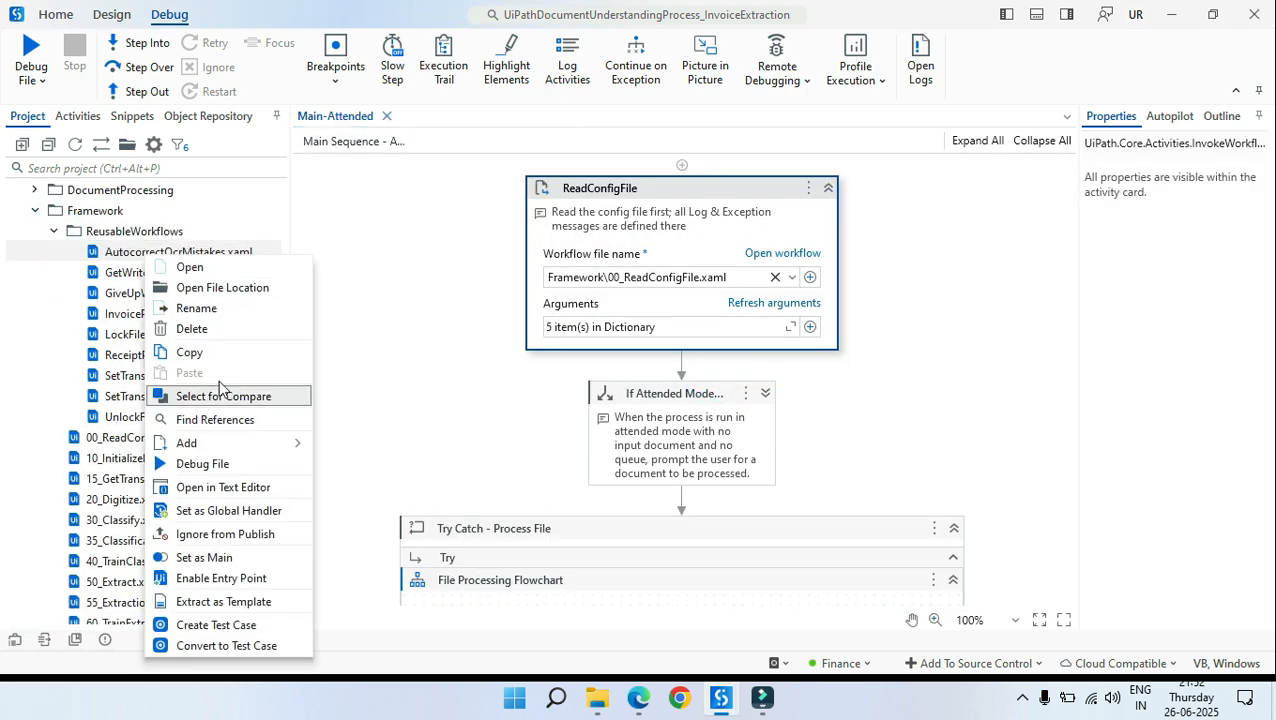
{"action": "left_click", "coordinate": [191, 328]}
{"action": "left_click", "coordinate": [763, 375]}
Step: Find the autocorrection reference in 55_ExtractionBusinessRuleValidation and delete the If - Autocorrection is enabled node from its flowchart
{"action": "key", "text": "ctrl+f"}
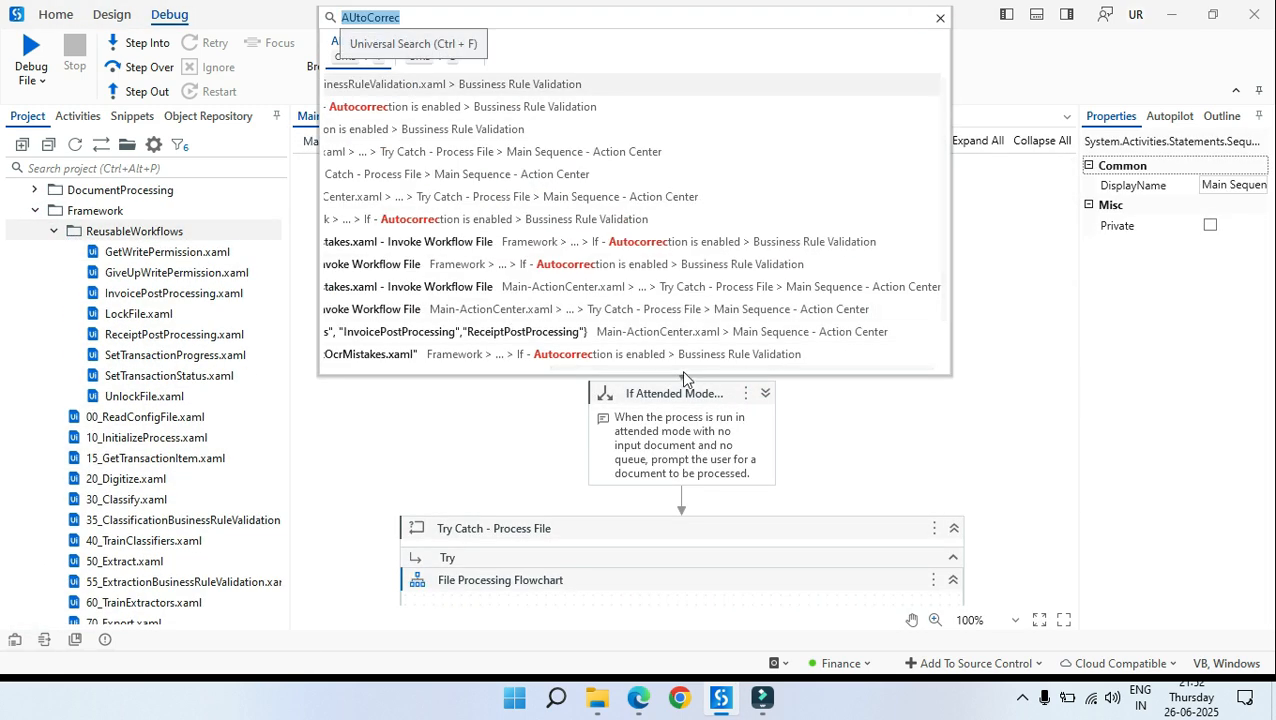
{"action": "left_click", "coordinate": [547, 255]}
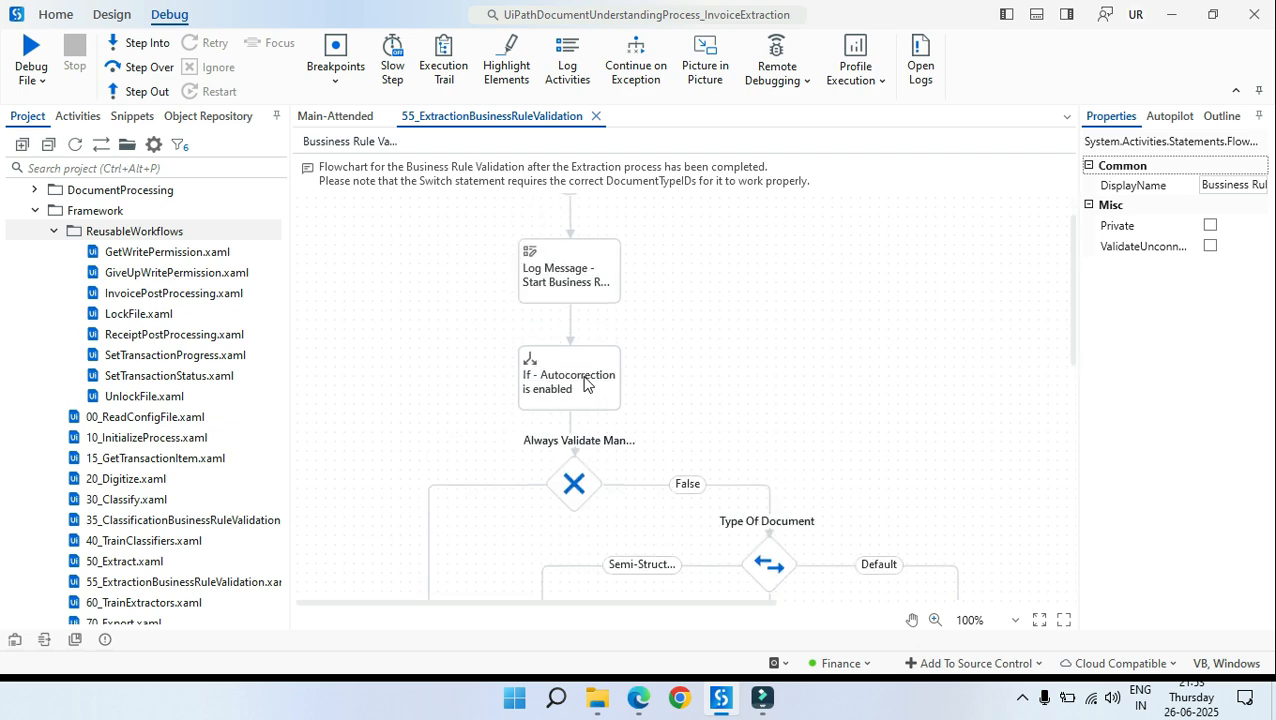
{"action": "left_click", "coordinate": [585, 385]}
{"action": "key", "text": "Delete"}
{"action": "left_click", "coordinate": [572, 455]}
{"action": "scroll", "coordinate": [700, 430], "scroll_direction": "down", "scroll_amount": 3}
Step: Find the If - Autocorrection is enabled activity in Main-ActionCenter, delete it and save the workflow
{"action": "key", "text": "ctrl+f"}
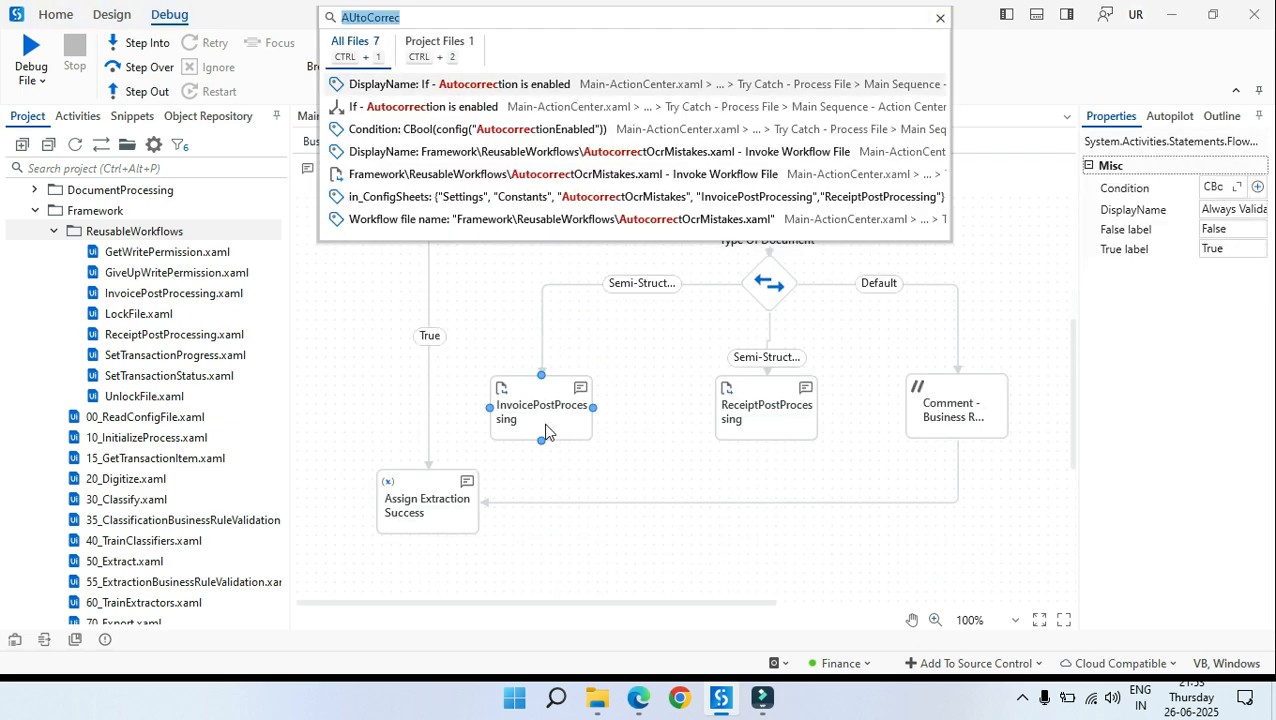
{"action": "left_click", "coordinate": [510, 86]}
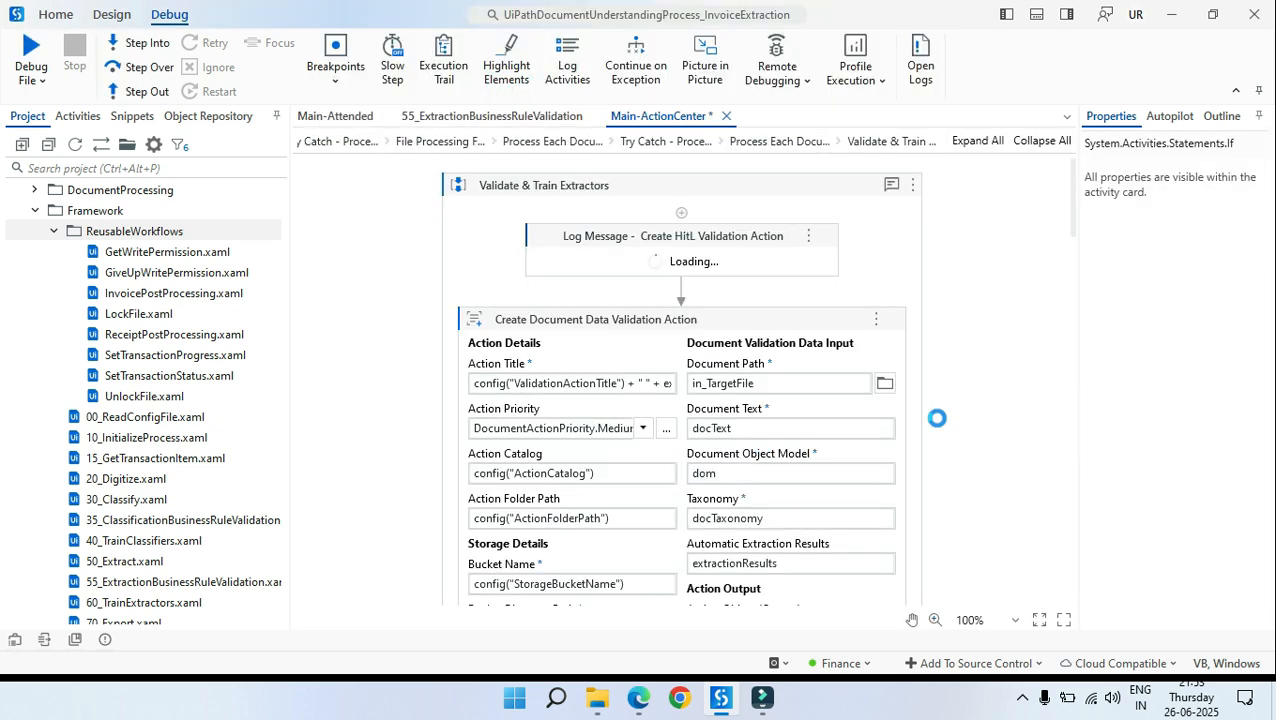
{"action": "left_click", "coordinate": [769, 350]}
{"action": "key", "text": "Delete"}
{"action": "key", "text": "ctrl+s"}
Step: In Main-ActionCenter's ReadConfigFile arguments, remove AutocorrectOcrMistakes and ReceiptPostProcessing from in_ConfigSheets, saving {"Settings", "Constants", "InvoicePostProcessing"}
{"action": "key", "text": "ctrl+f"}
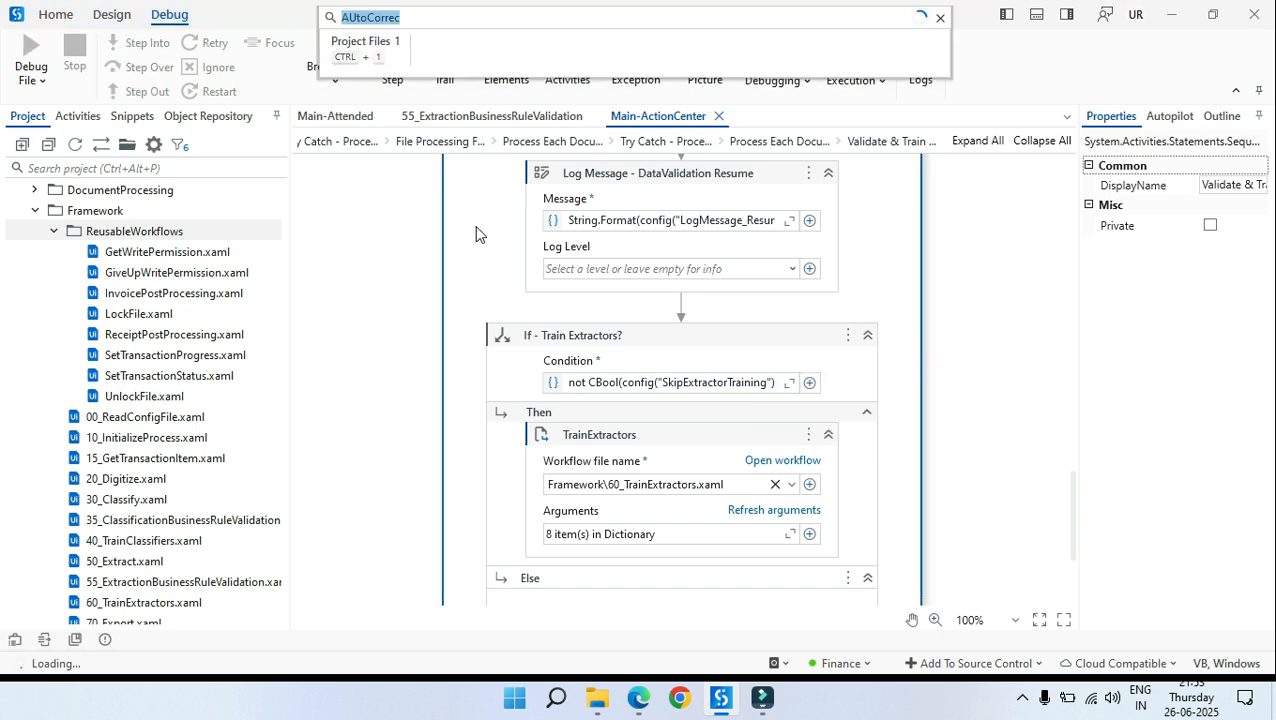
{"action": "left_click", "coordinate": [520, 87]}
{"action": "left_click", "coordinate": [766, 190]}
{"action": "left_click", "coordinate": [791, 326]}
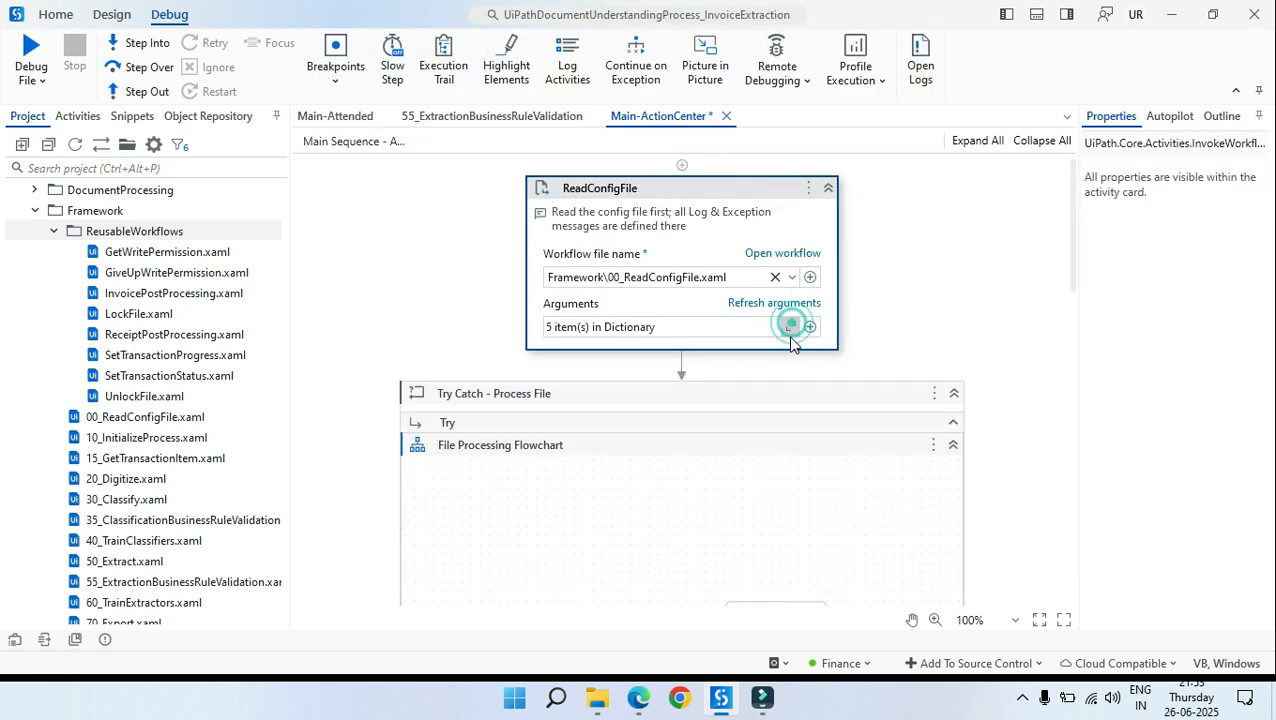
{"action": "left_click", "coordinate": [886, 137]}
{"action": "left_click", "coordinate": [1197, 169]}
{"action": "left_click", "coordinate": [876, 229]}
{"action": "key", "text": "BackSpace"}
{"action": "key", "text": "BackSpace"}
{"action": "key", "text": "BackSpace"}
{"action": "key", "text": "BackSpace"}
{"action": "key", "text": "BackSpace"}
{"action": "key", "text": "BackSpace"}
{"action": "key", "text": "BackSpace"}
{"action": "key", "text": "BackSpace"}
{"action": "key", "text": "BackSpace"}
{"action": "key", "text": "BackSpace"}
{"action": "key", "text": "BackSpace"}
{"action": "key", "text": "BackSpace"}
{"action": "key", "text": "BackSpace"}
{"action": "key", "text": "BackSpace"}
{"action": "key", "text": "BackSpace"}
{"action": "key", "text": "BackSpace"}
{"action": "key", "text": "BackSpace"}
{"action": "key", "text": "BackSpace"}
{"action": "key", "text": "BackSpace"}
{"action": "key", "text": "BackSpace"}
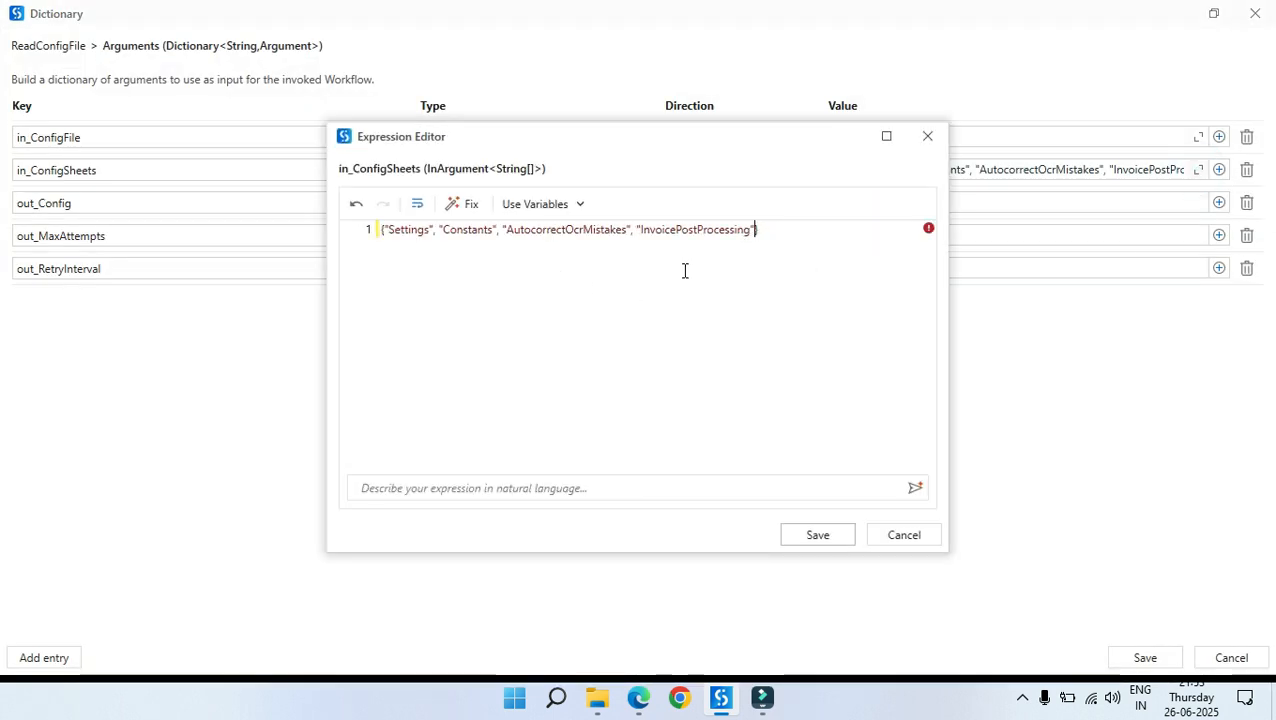
{"action": "left_click_drag", "start_coordinate": [502, 229], "coordinate": [636, 229]}
{"action": "key", "text": "BackSpace"}
{"action": "left_click", "coordinate": [817, 535]}
{"action": "left_click", "coordinate": [1148, 656]}
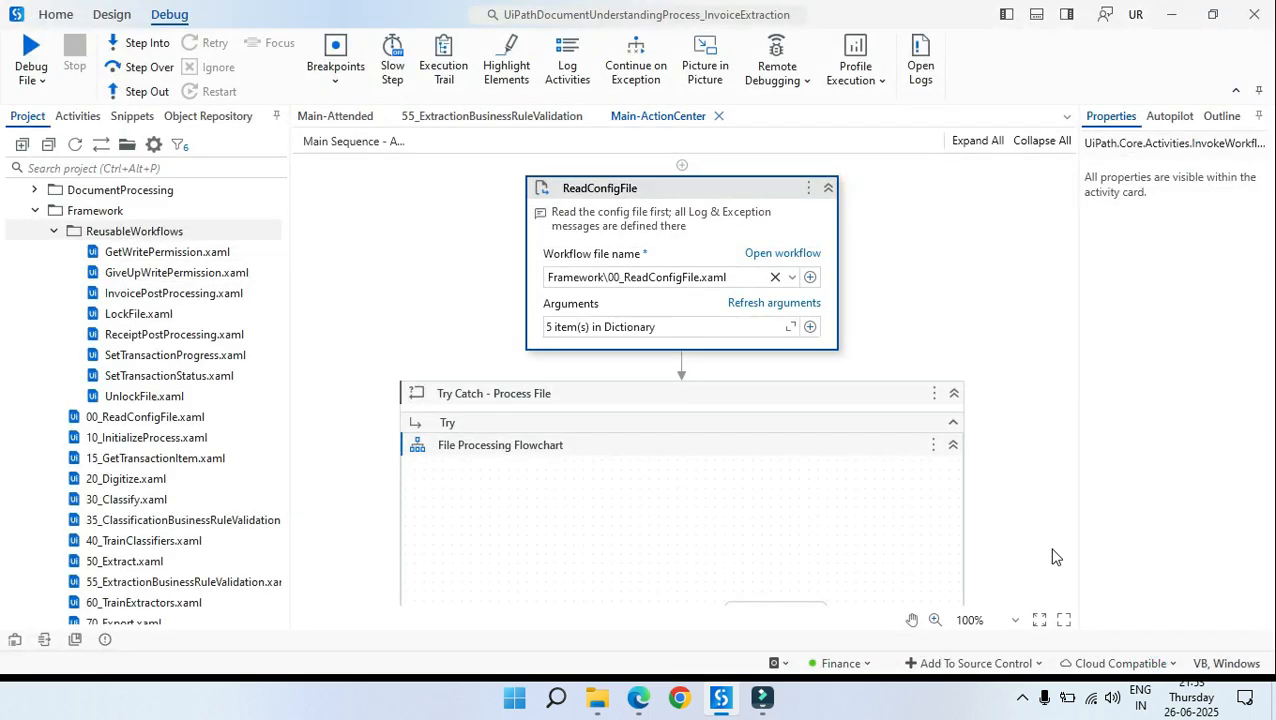
Step: Search the project for remaining autocorrection references and close AutocorrectionLearningFile.json, Main-ActionCenter and 55_ExtractionBusinessRuleValidation
{"action": "key", "text": "ctrl+f"}
{"action": "type", "text": "autocorre"}
{"action": "left_click", "coordinate": [542, 86]}
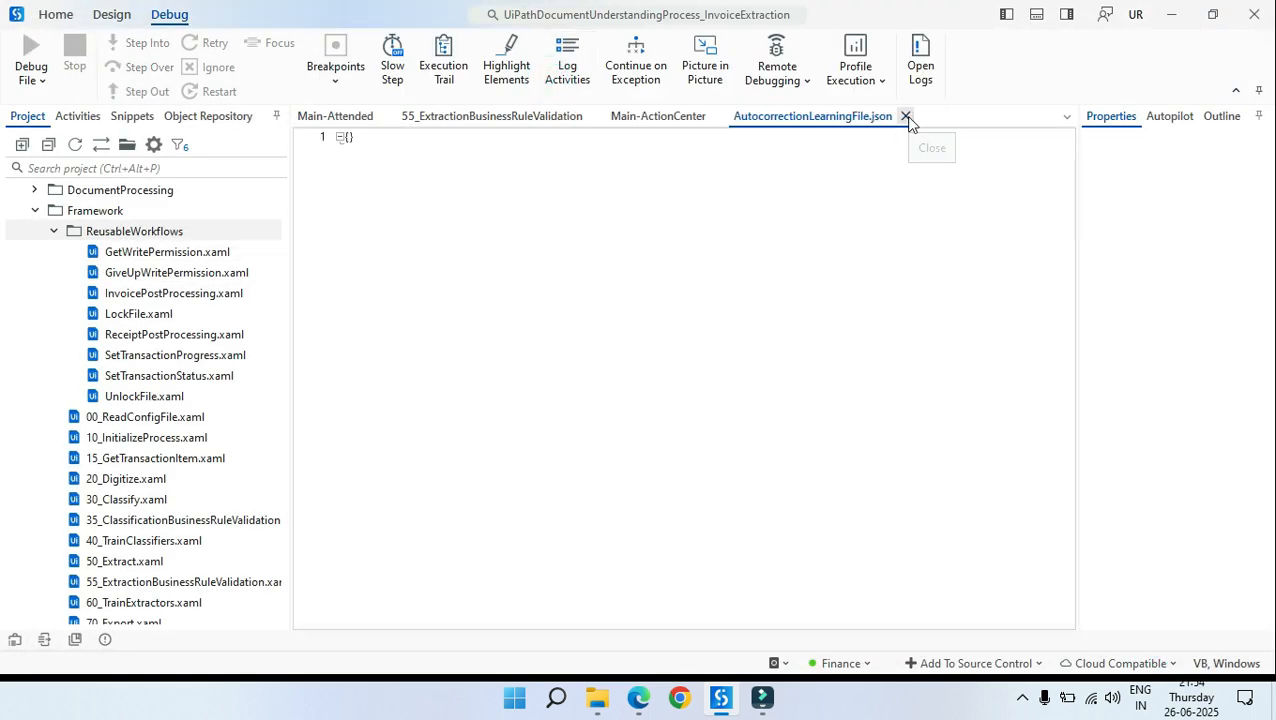
{"action": "left_click", "coordinate": [906, 117]}
{"action": "left_click", "coordinate": [591, 116]}
{"action": "left_click", "coordinate": [514, 116]}
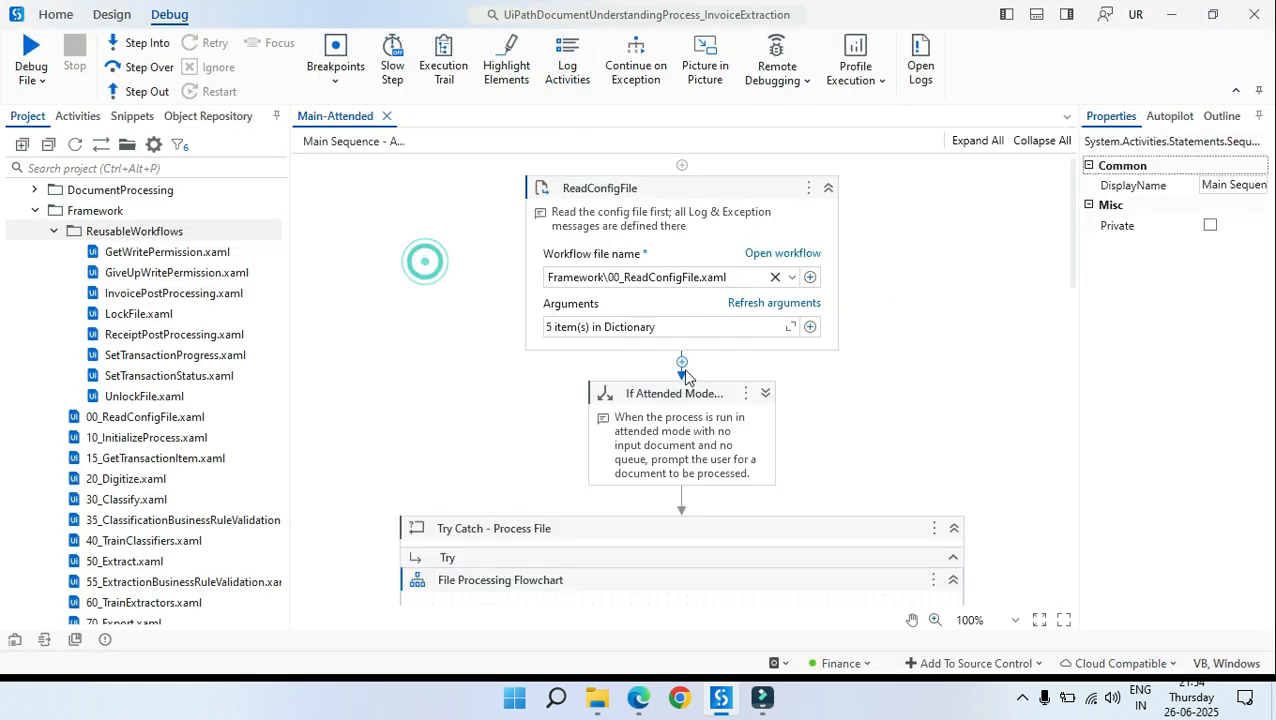
{"action": "left_click", "coordinate": [980, 312]}
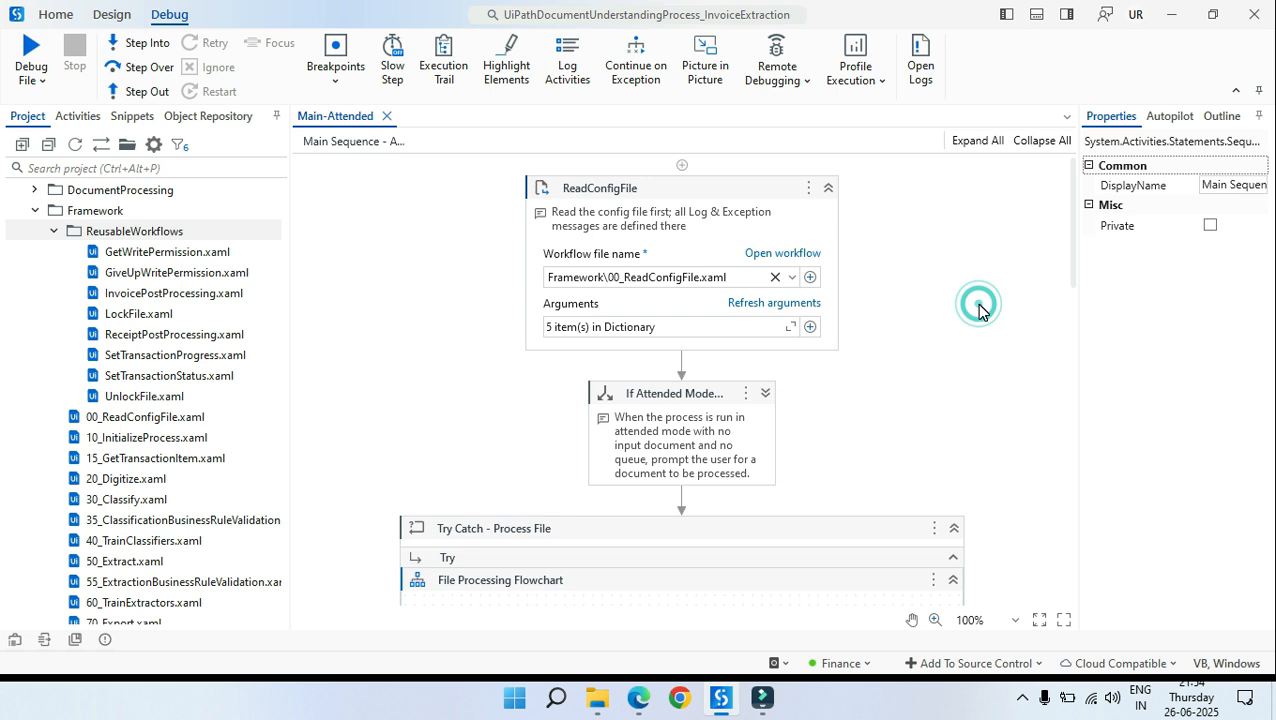
Step: Set the default value of the in_UseQueue argument in Main-Attended to True, save the workflow and collapse the argument list
{"action": "scroll", "coordinate": [806, 344], "scroll_direction": "down", "scroll_amount": 5}
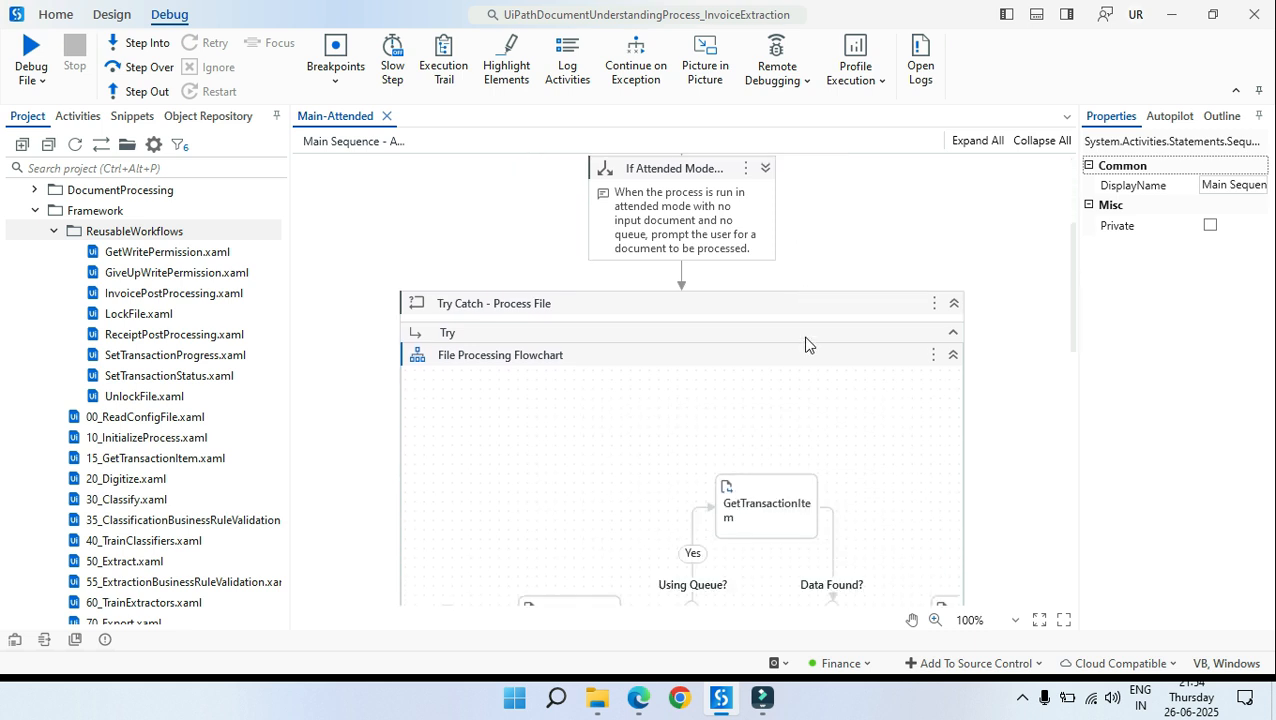
{"action": "scroll", "coordinate": [621, 467], "scroll_direction": "up", "scroll_amount": 2}
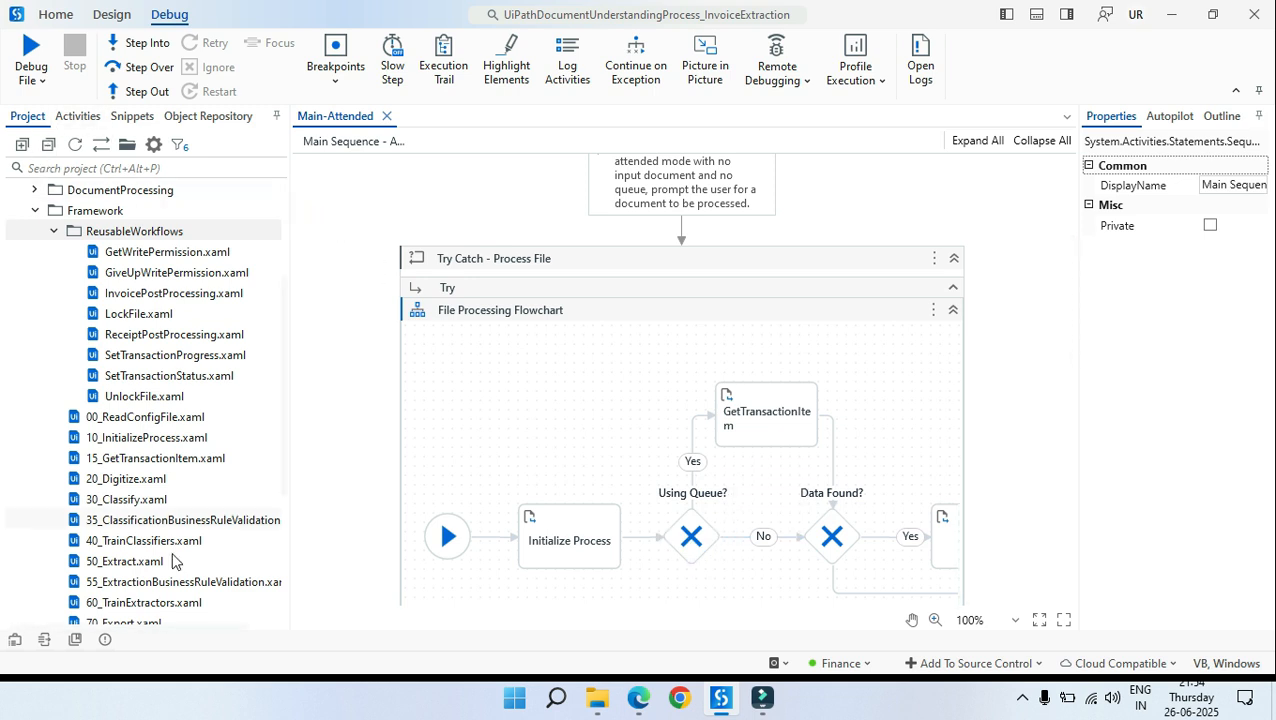
{"action": "left_click", "coordinate": [16, 641]}
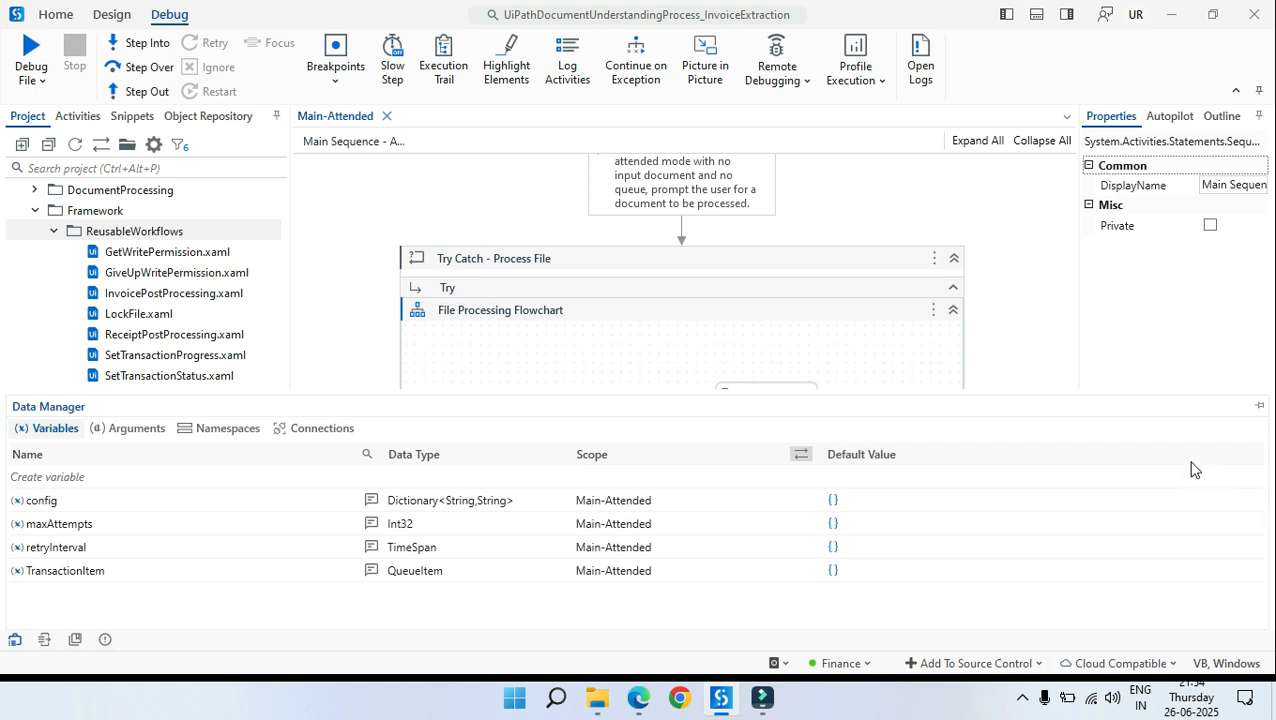
{"action": "left_click", "coordinate": [1259, 405]}
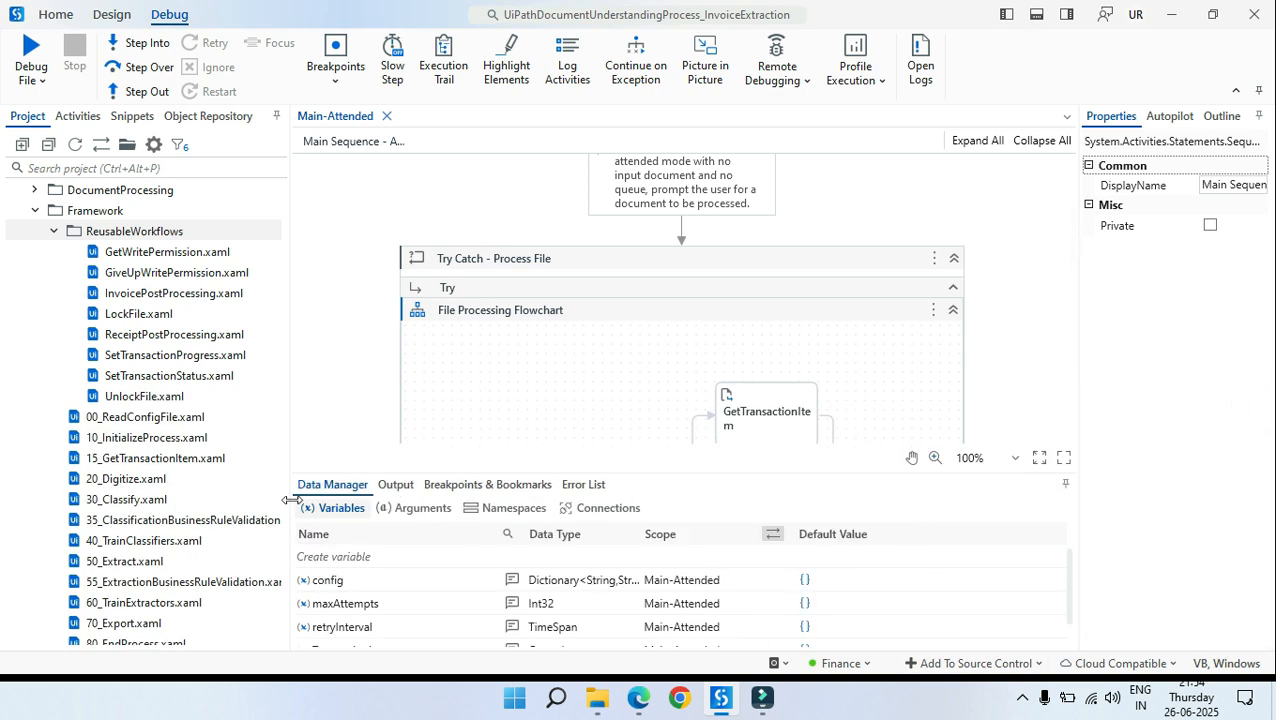
{"action": "left_click", "coordinate": [412, 508]}
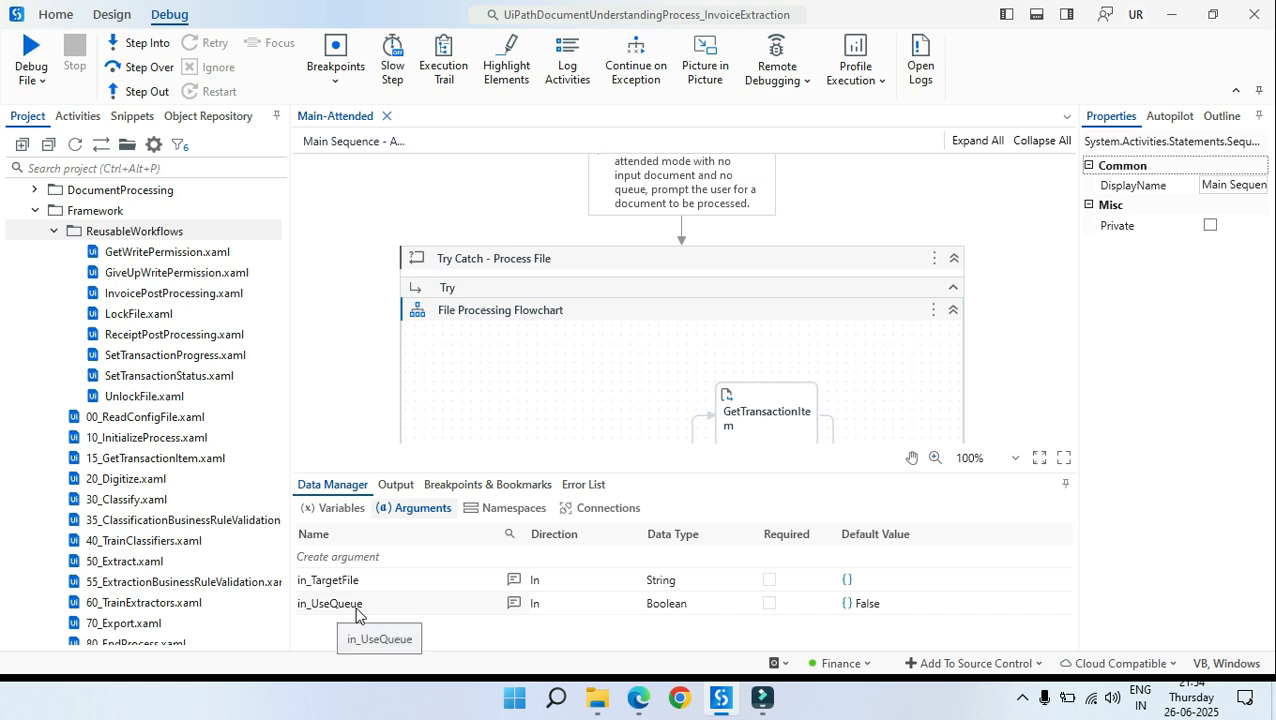
{"action": "left_click", "coordinate": [910, 608]}
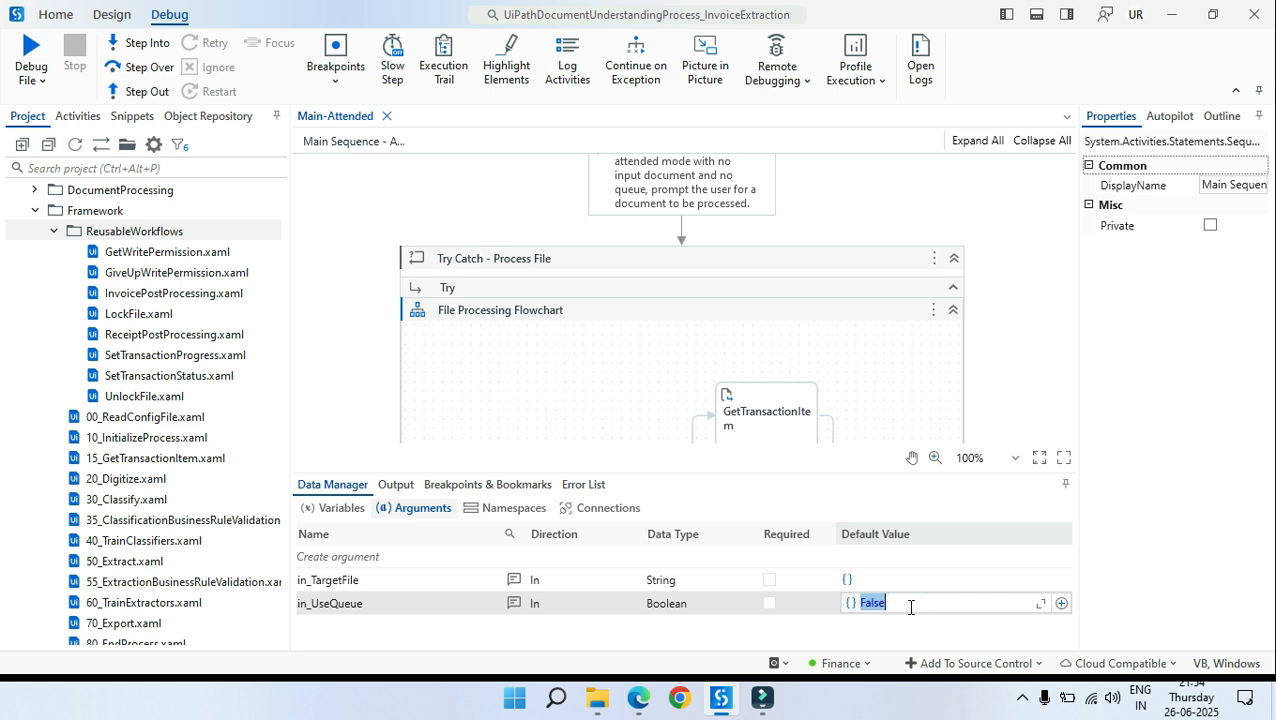
{"action": "key", "text": "BackSpace"}
{"action": "type", "text": "True"}
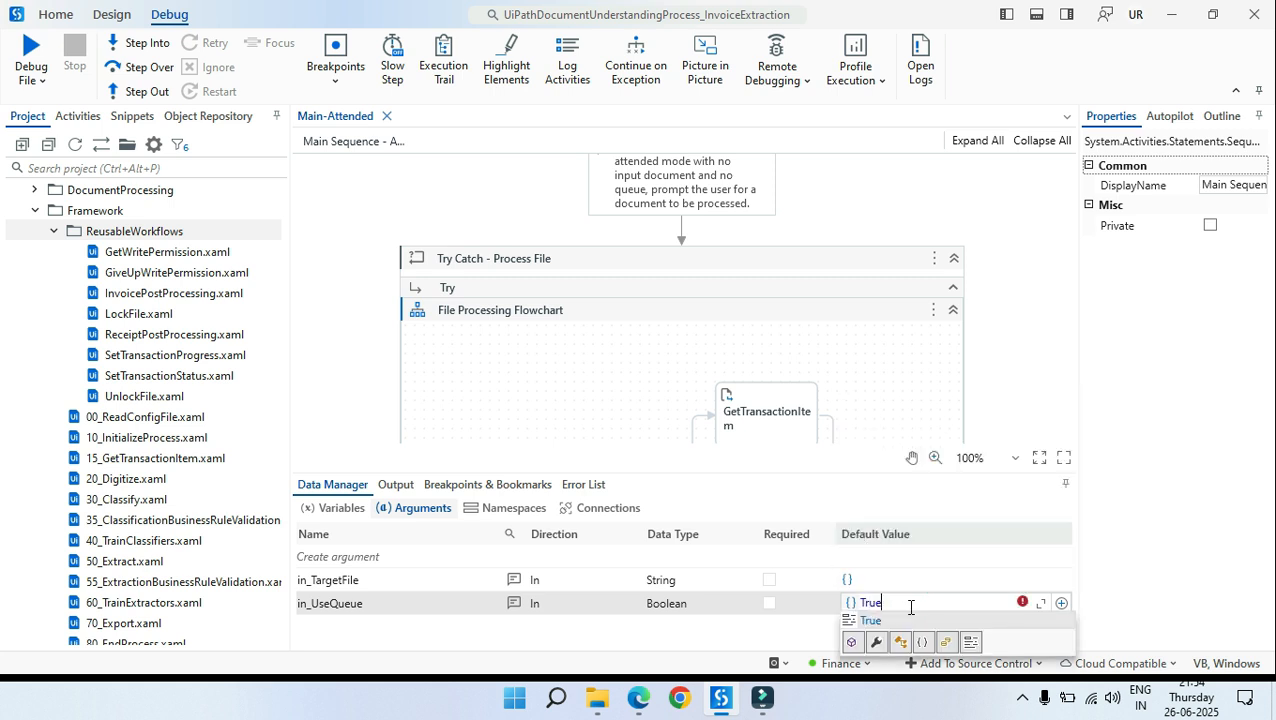
{"action": "key", "text": "Return"}
{"action": "left_click", "coordinate": [1012, 366]}
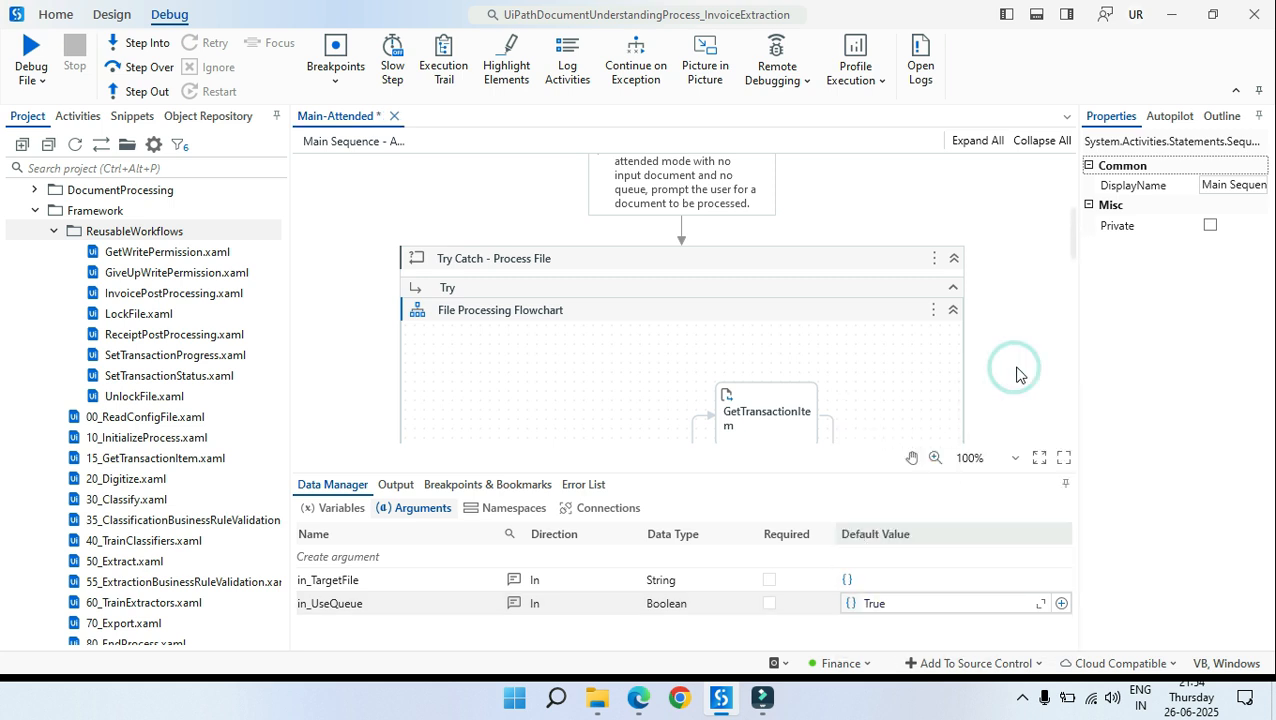
{"action": "left_click", "coordinate": [1047, 349]}
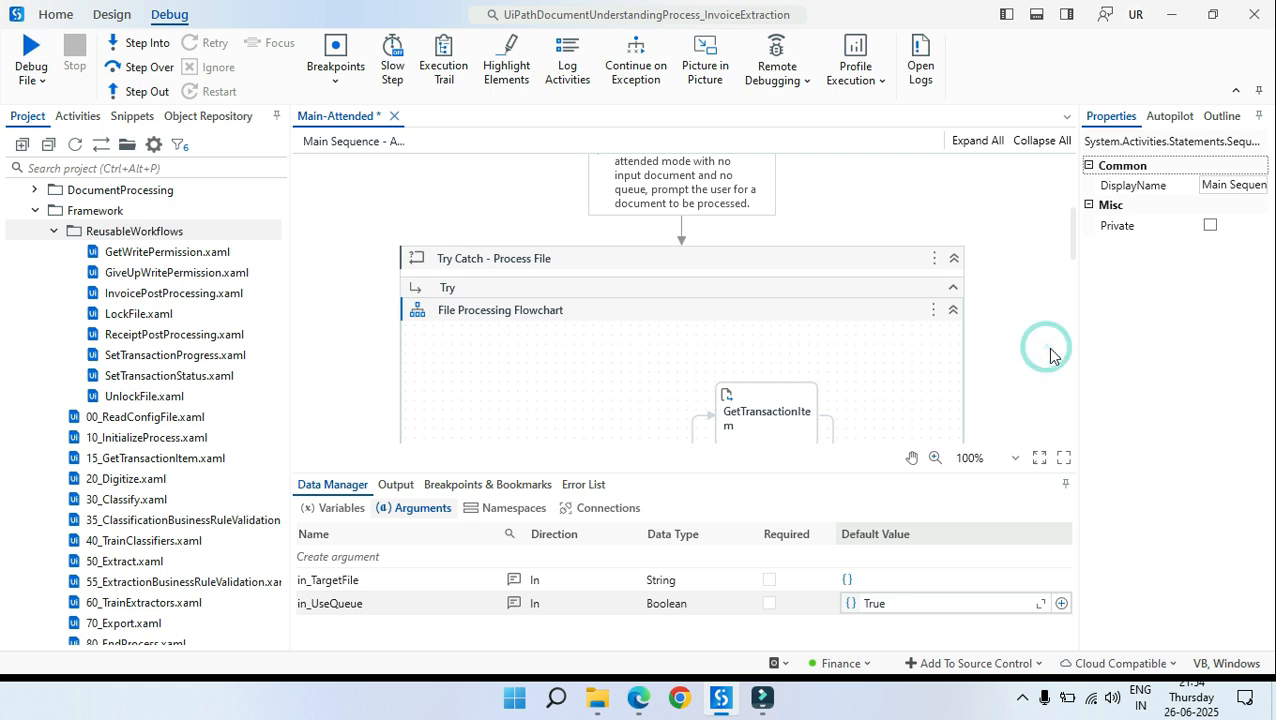
{"action": "key", "text": "ctrl+s"}
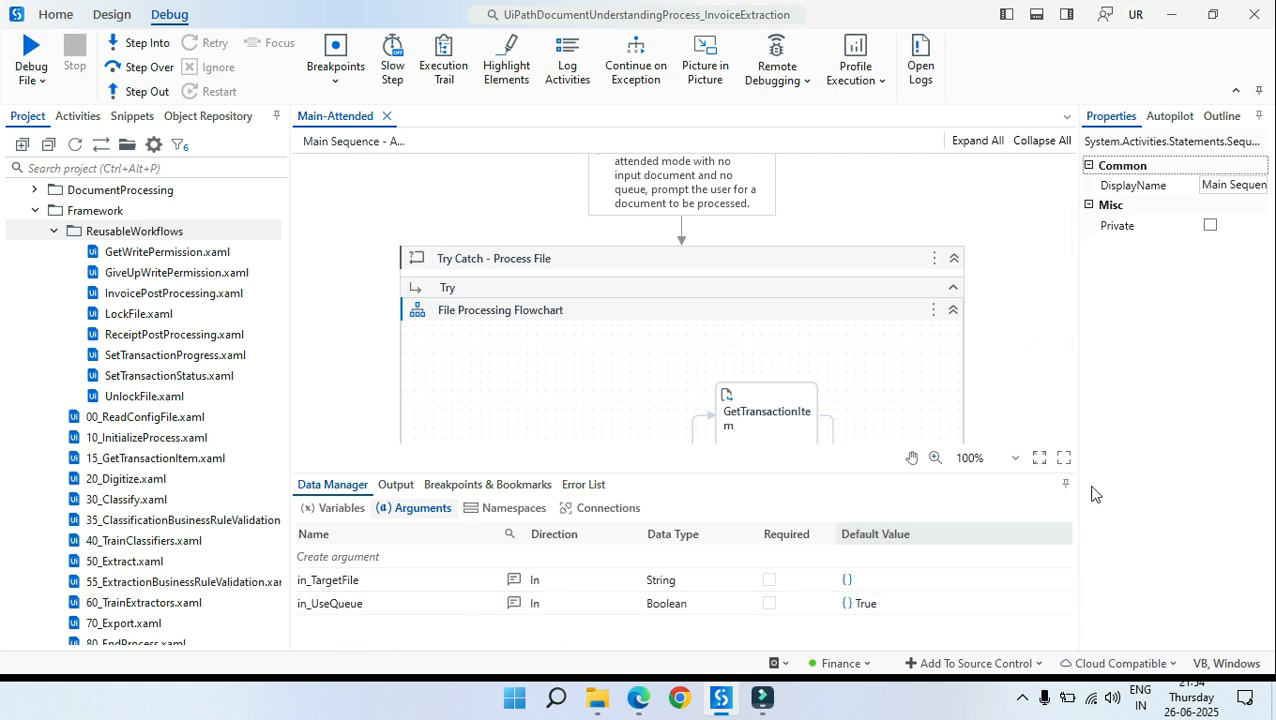
{"action": "left_click", "coordinate": [1027, 347]}
{"action": "left_click", "coordinate": [1065, 487]}
{"action": "scroll", "coordinate": [998, 419], "scroll_direction": "up", "scroll_amount": 4}
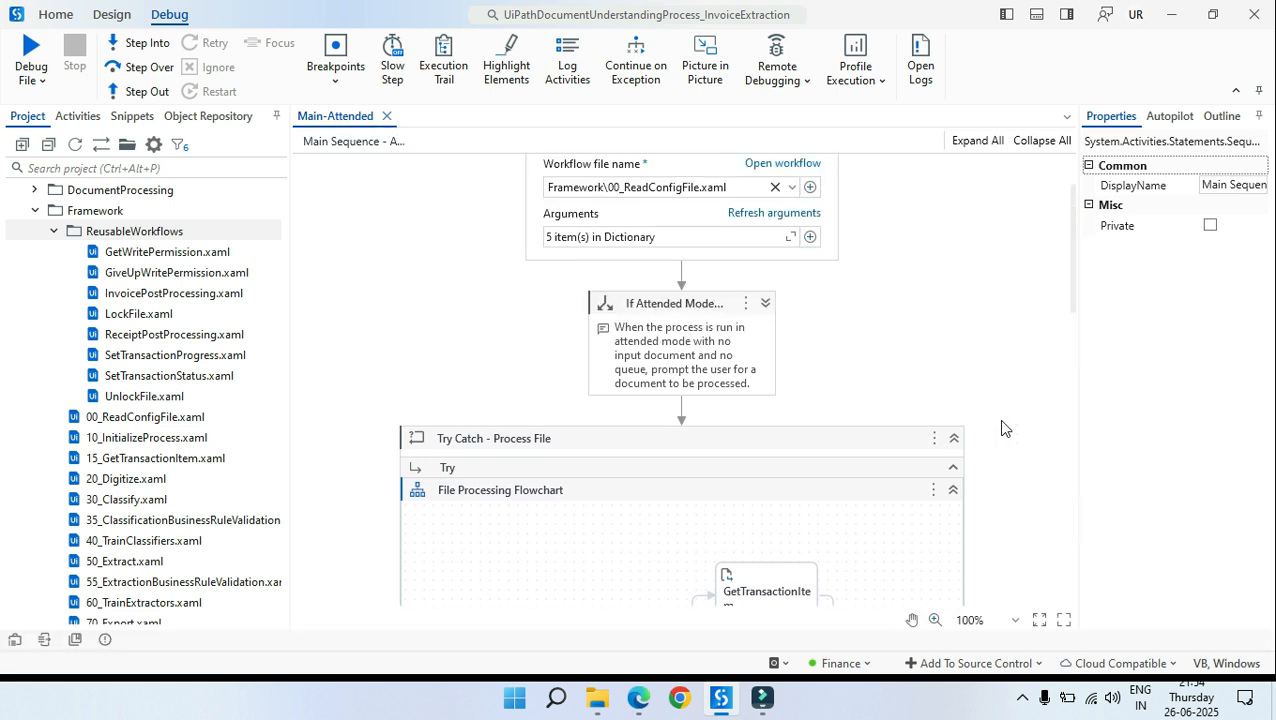
{"action": "scroll", "coordinate": [758, 371], "scroll_direction": "down", "scroll_amount": 4}
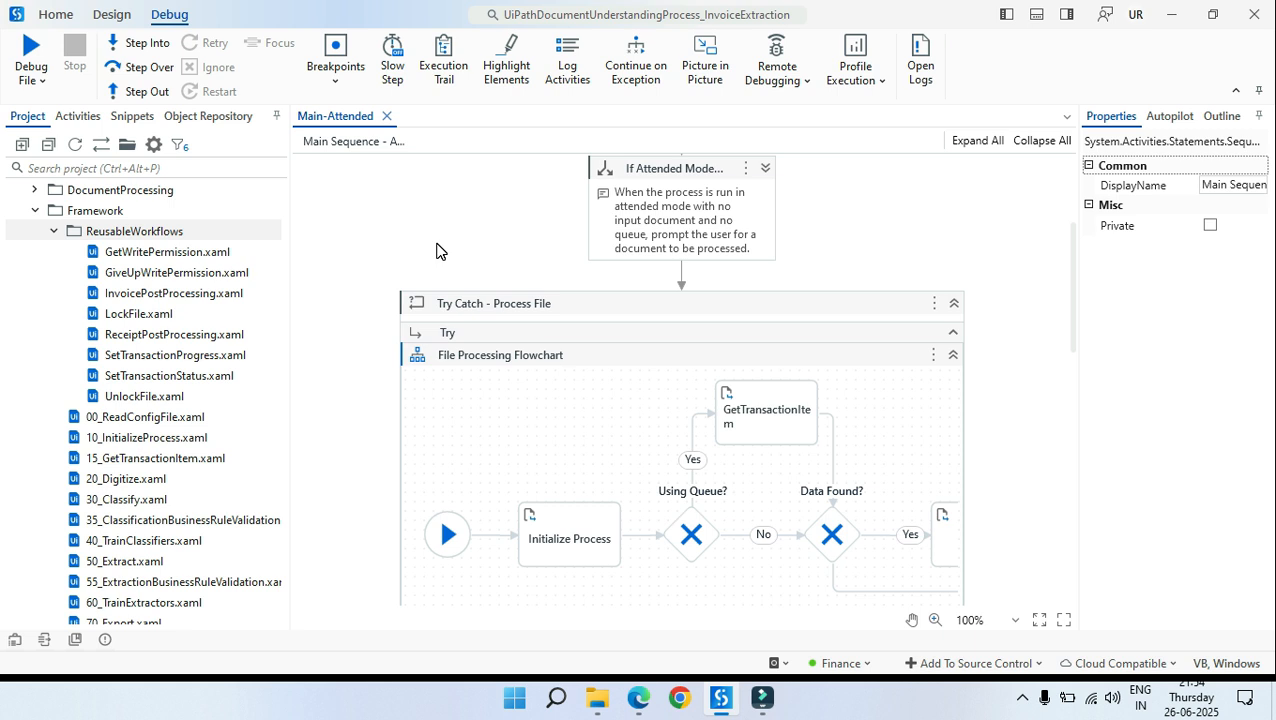
{"action": "scroll", "coordinate": [436, 290], "scroll_direction": "up", "scroll_amount": 4}
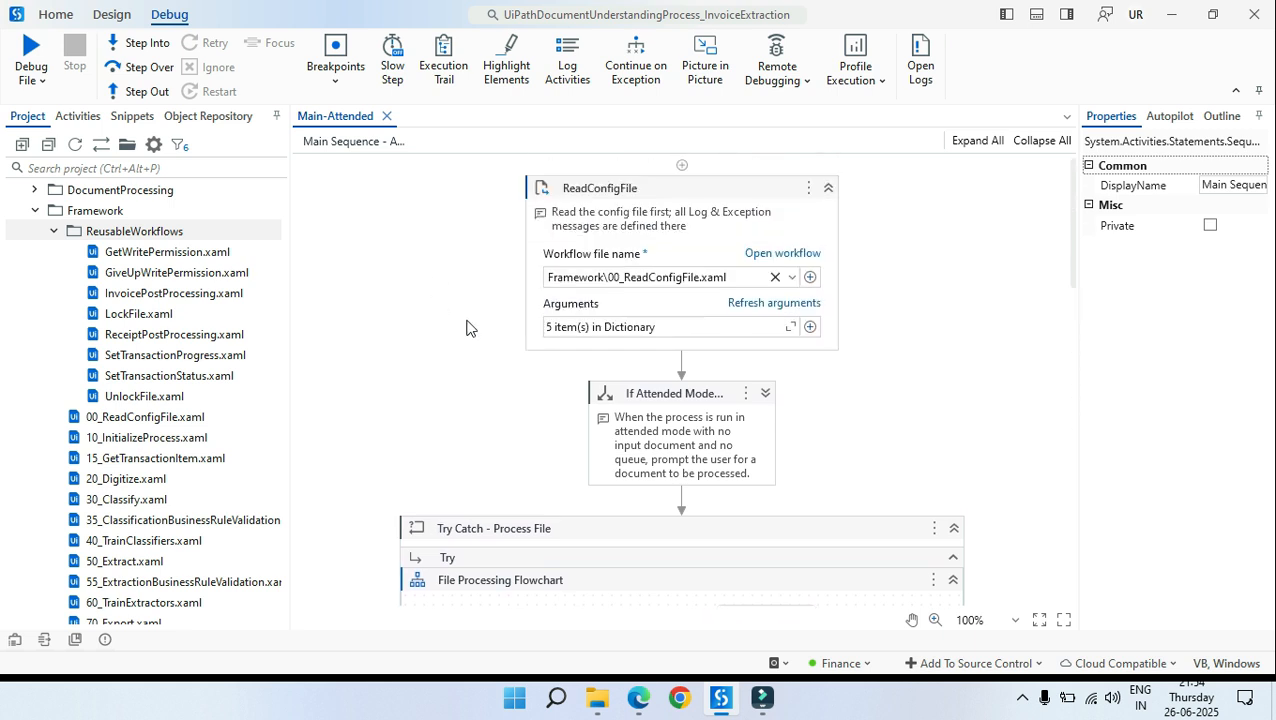
{"action": "left_click", "coordinate": [1074, 248]}
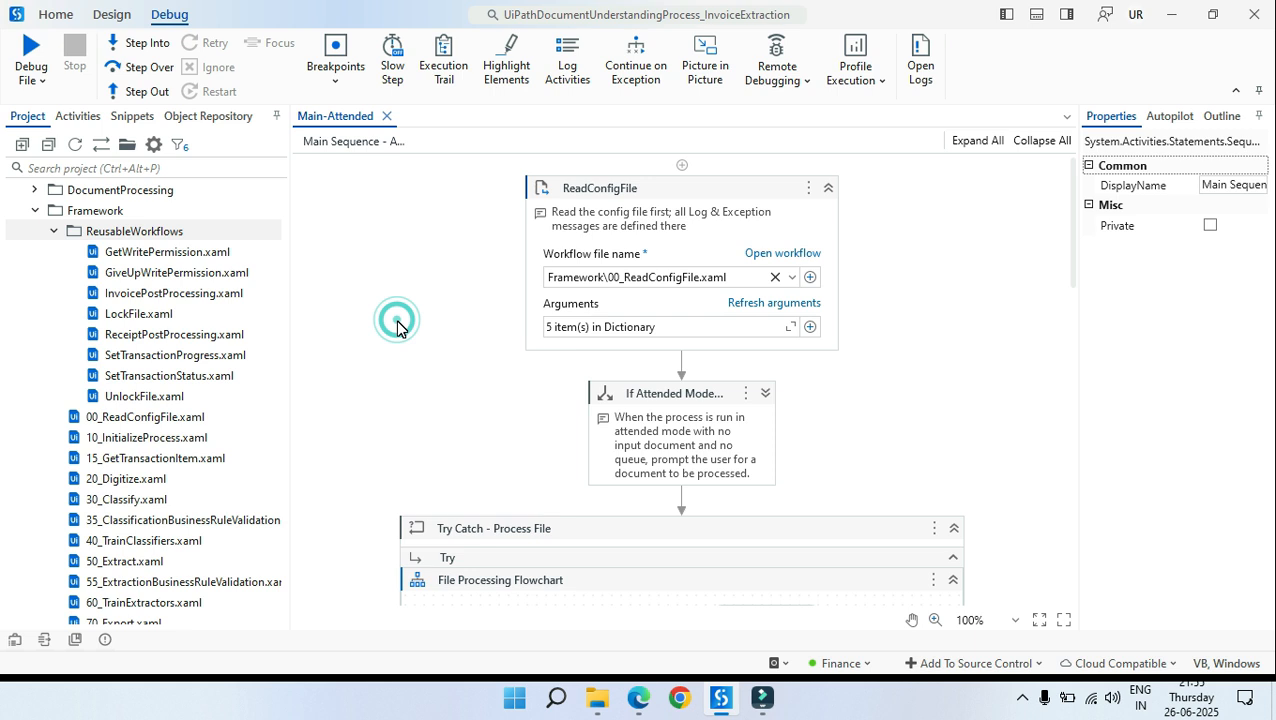
{"action": "left_click", "coordinate": [396, 328]}
{"action": "left_click", "coordinate": [1074, 279]}
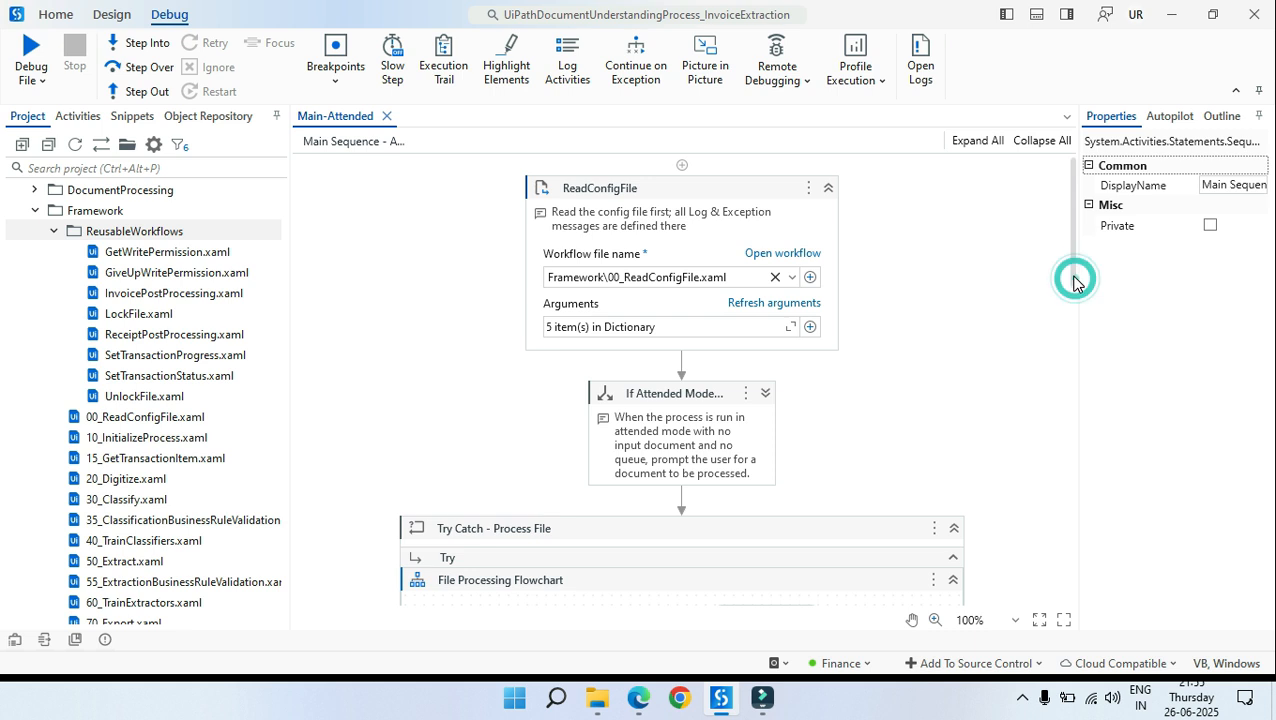
{"action": "left_click", "coordinate": [977, 348]}
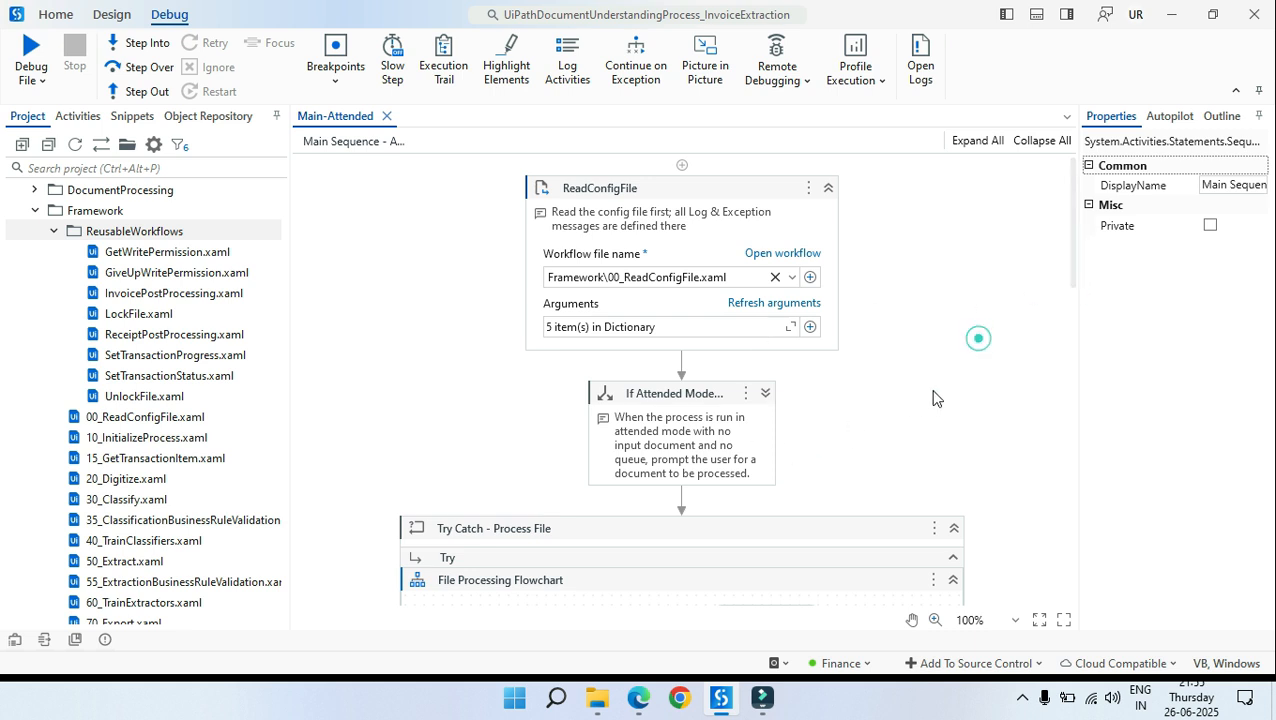
Step: Find the Add Queue Item activity and insert it above ReadConfigFile at the start of Main-Attended's main sequence
{"action": "left_click", "coordinate": [77, 116]}
{"action": "left_click", "coordinate": [105, 169]}
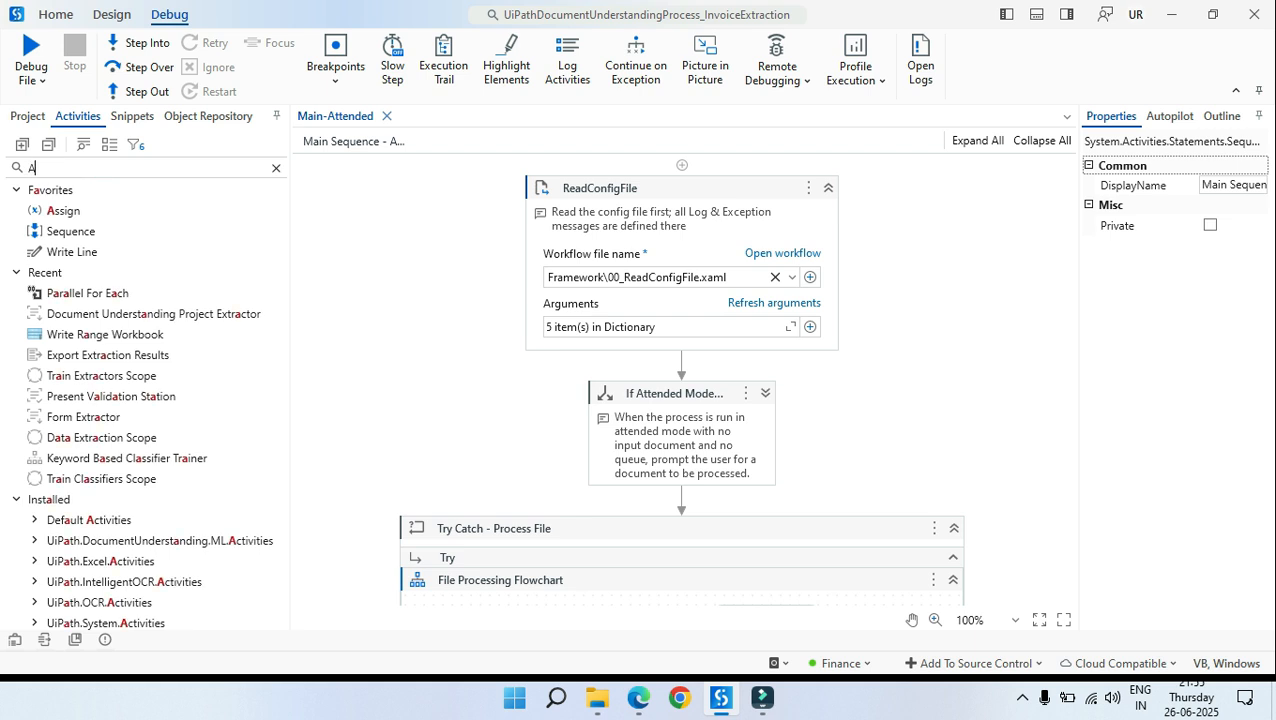
{"action": "type", "text": "Add Q"}
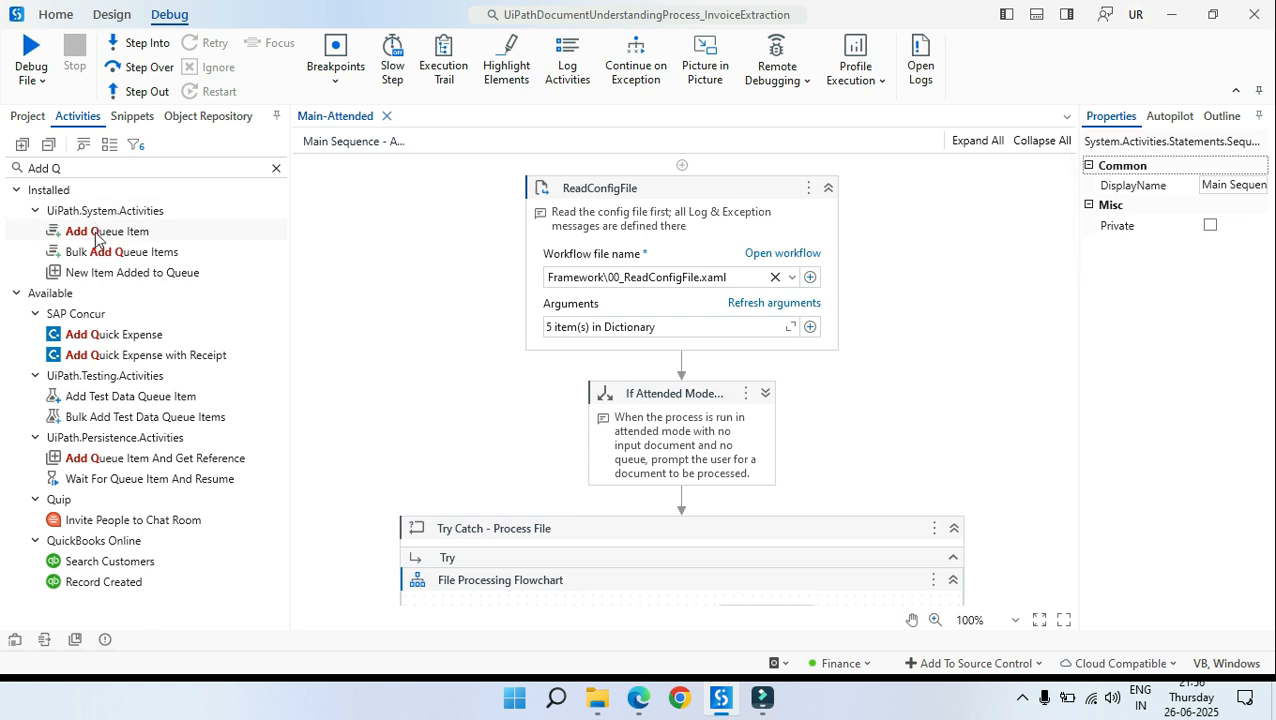
{"action": "left_click_drag", "start_coordinate": [100, 231], "coordinate": [682, 166]}
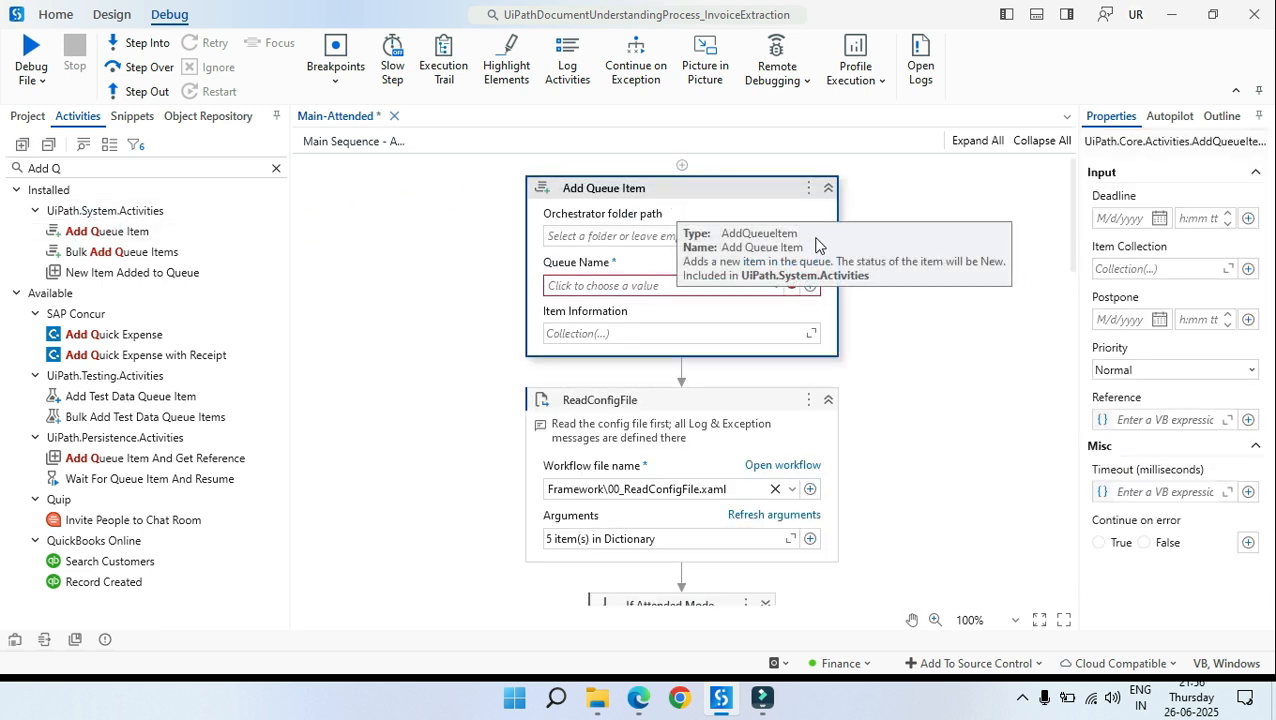
{"action": "left_click", "coordinate": [943, 247]}
{"action": "left_click", "coordinate": [944, 335]}
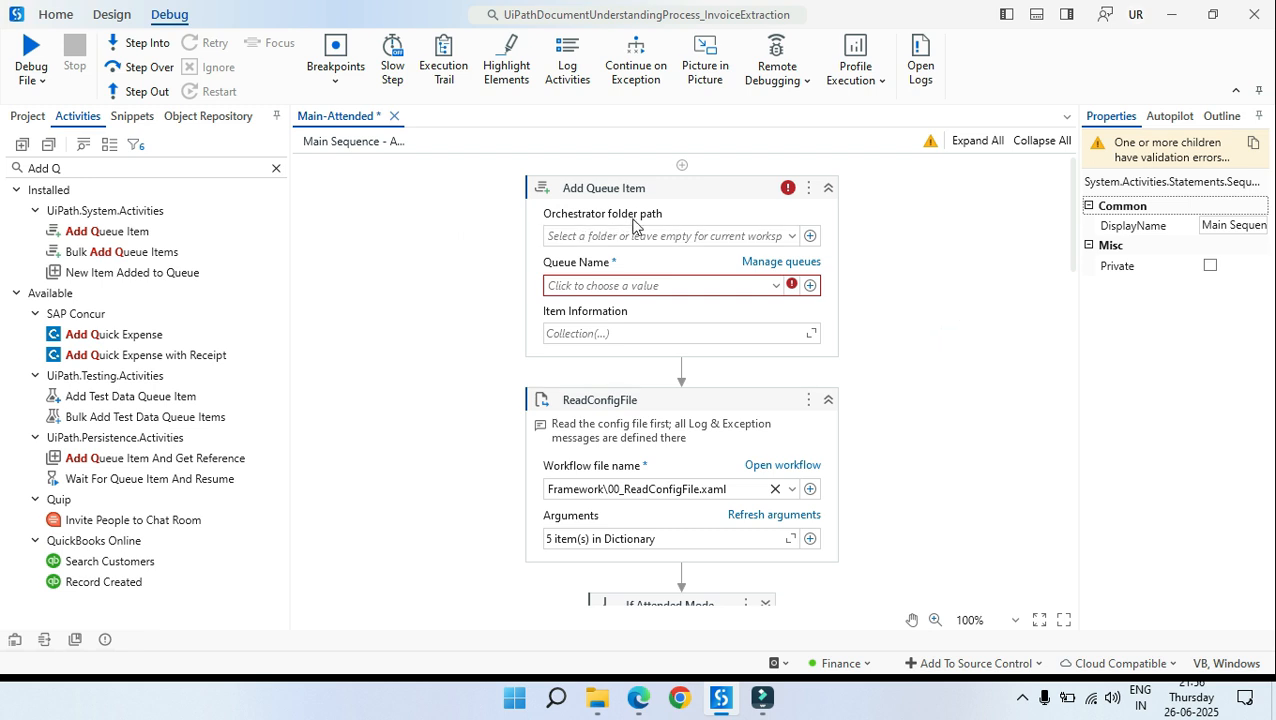
Step: Set the Add Queue Item activity's Orchestrator folder path to Finance and its queue name to DU_InputQueue
{"action": "left_click", "coordinate": [791, 236]}
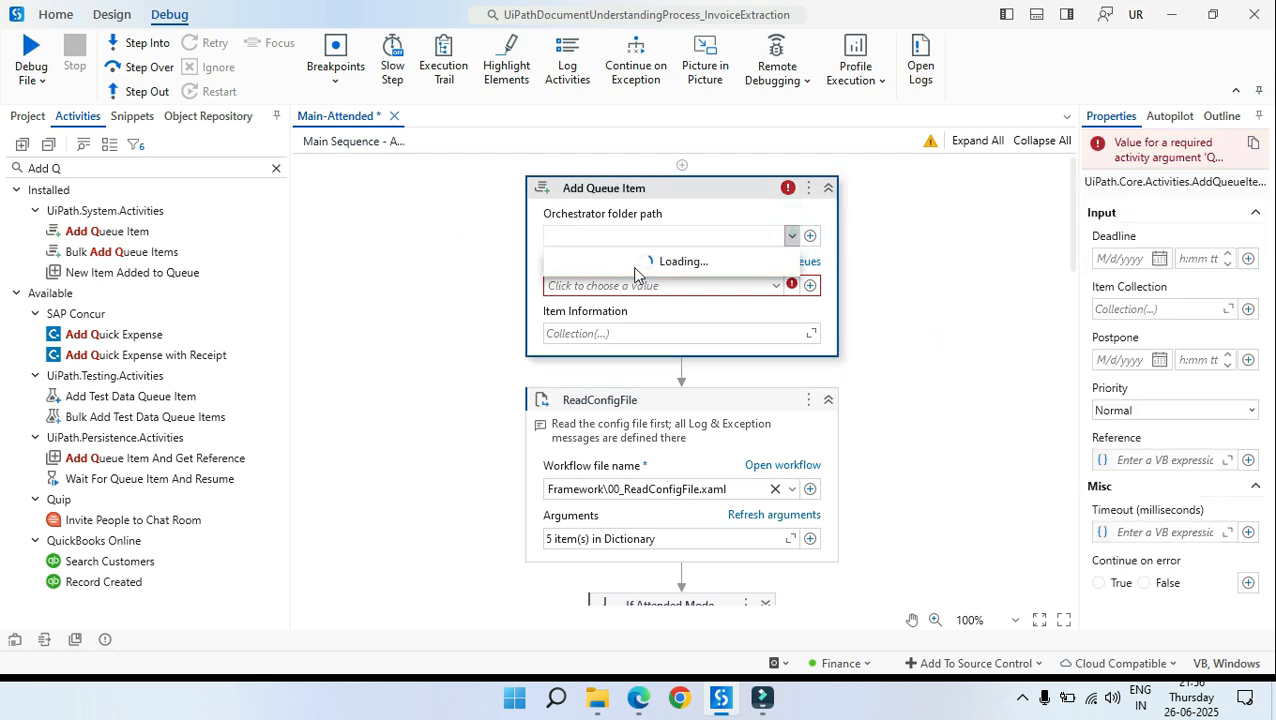
{"action": "left_click", "coordinate": [588, 276]}
{"action": "left_click", "coordinate": [442, 274]}
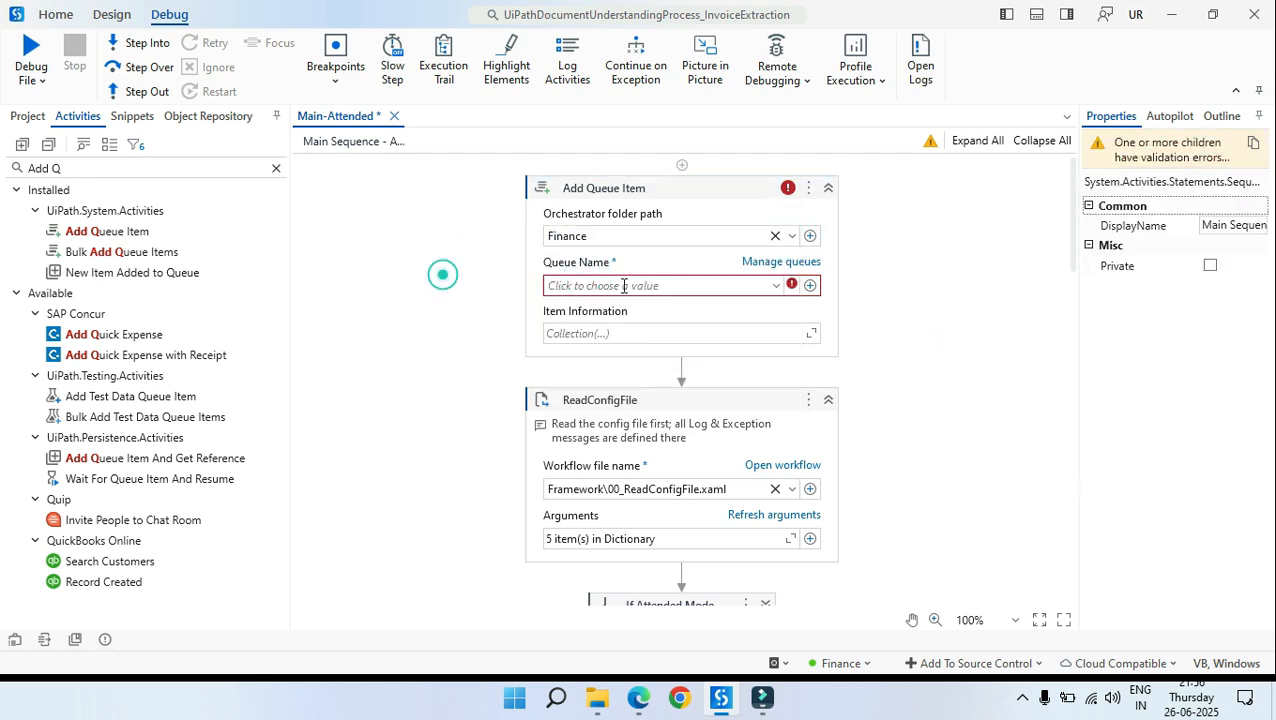
{"action": "left_click", "coordinate": [648, 287]}
{"action": "left_click", "coordinate": [697, 287]}
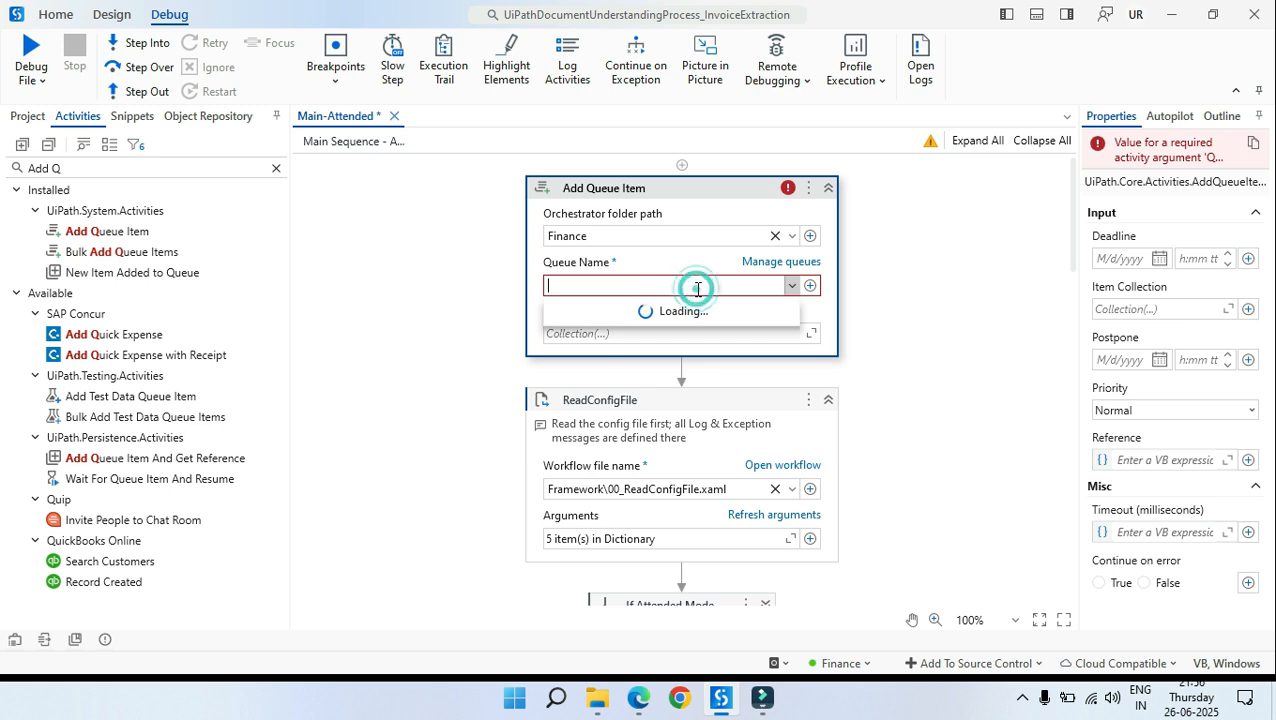
{"action": "left_click", "coordinate": [600, 306]}
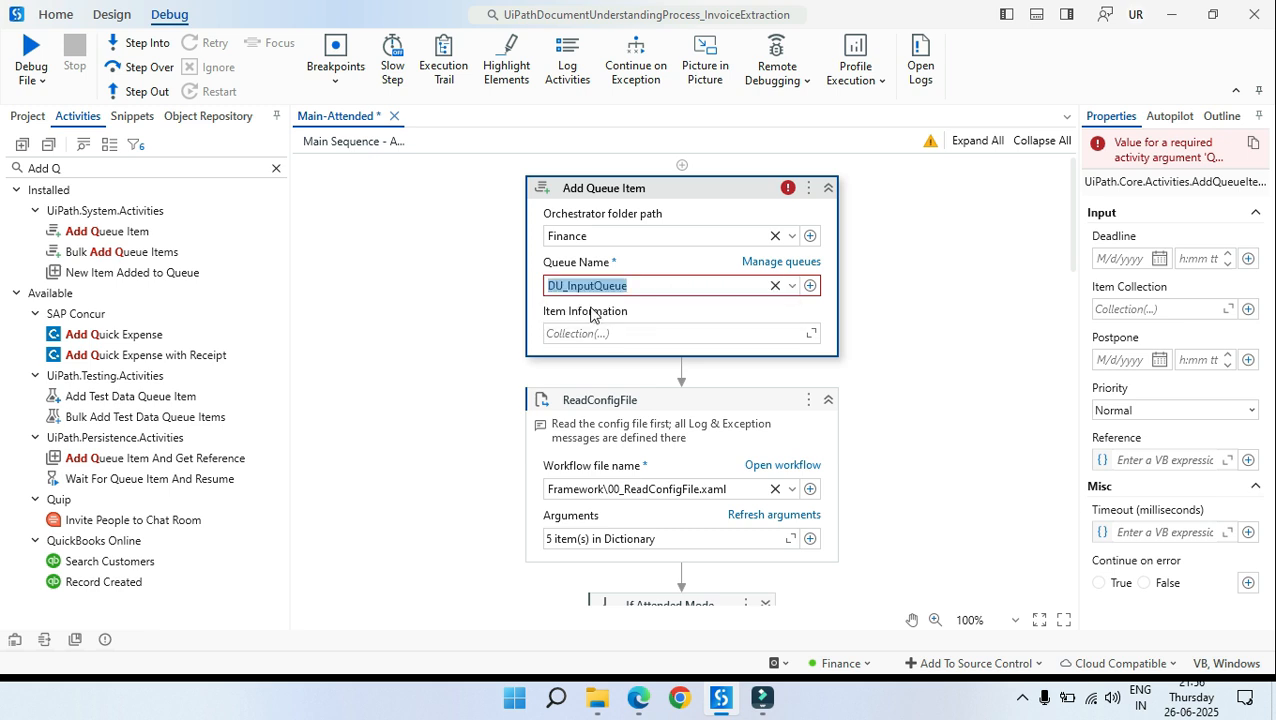
{"action": "left_click", "coordinate": [469, 311]}
Step: Open the Add Queue Item activity's item information dictionary, and open the Config workbook from the project's Data folder in Excel
{"action": "left_click", "coordinate": [809, 337]}
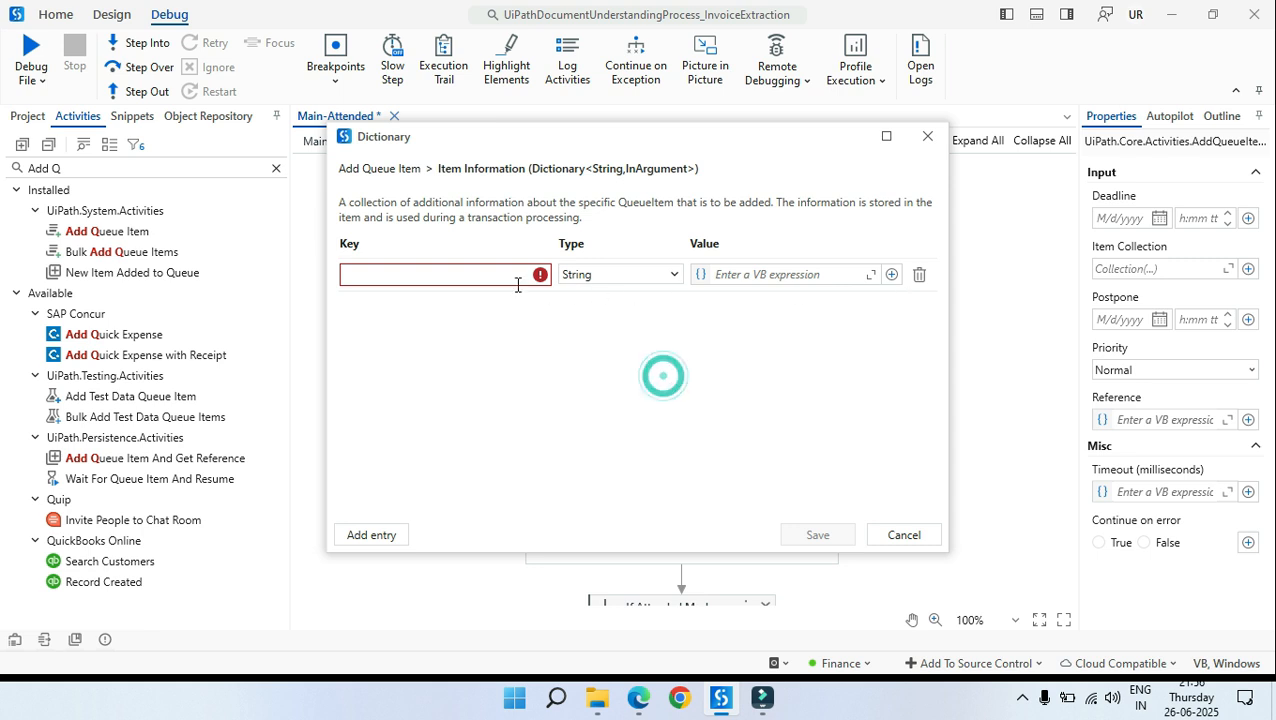
{"action": "left_click", "coordinate": [482, 283]}
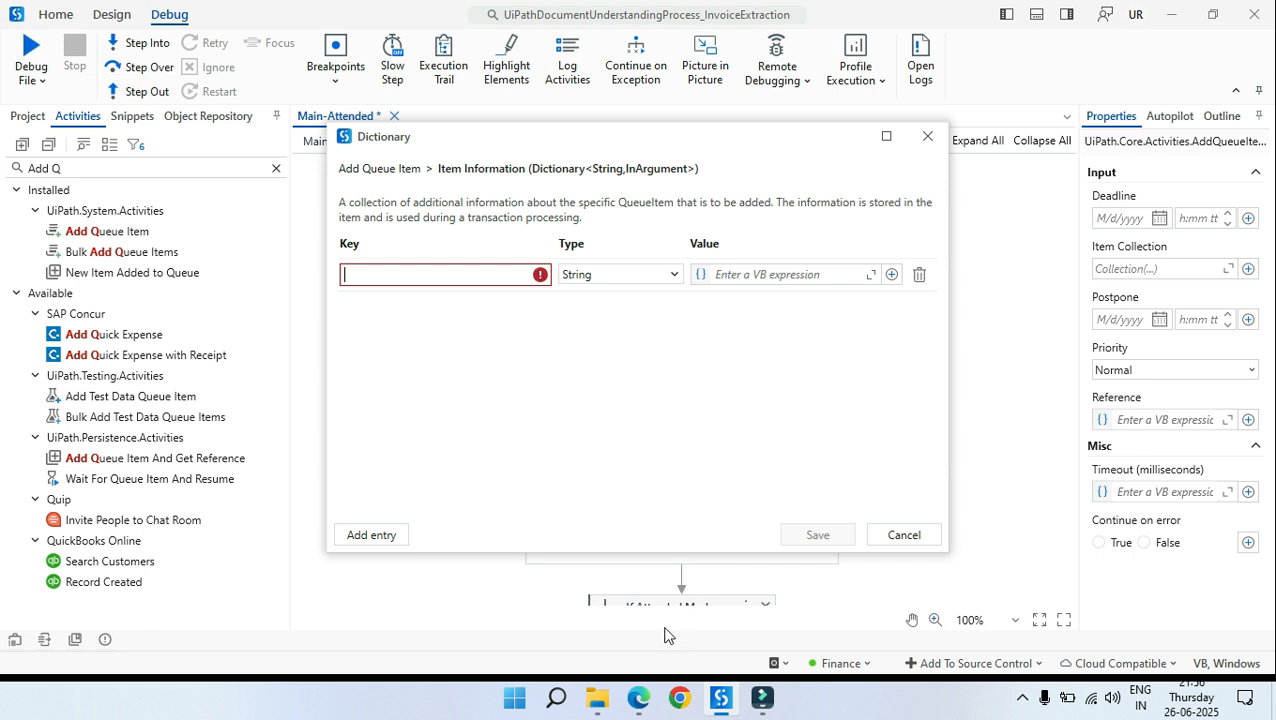
{"action": "mouse_move", "coordinate": [605, 713]}
{"action": "left_click", "coordinate": [666, 564]}
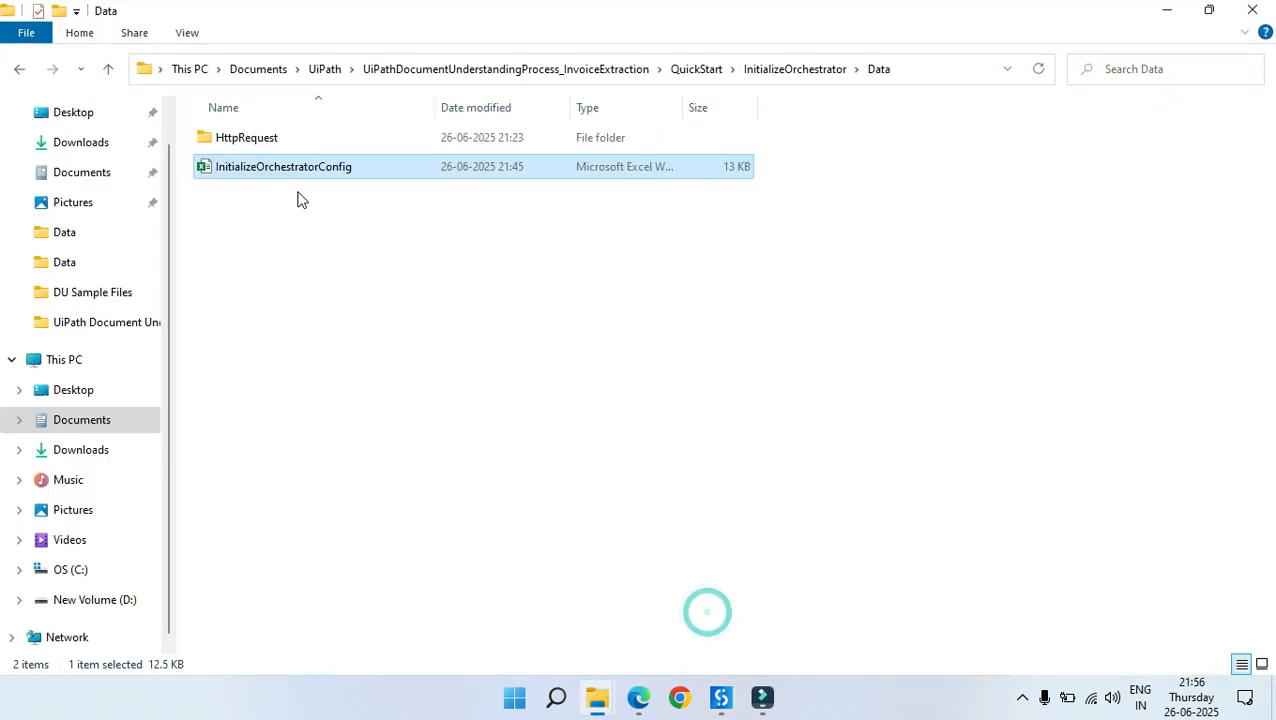
{"action": "left_click", "coordinate": [610, 72]}
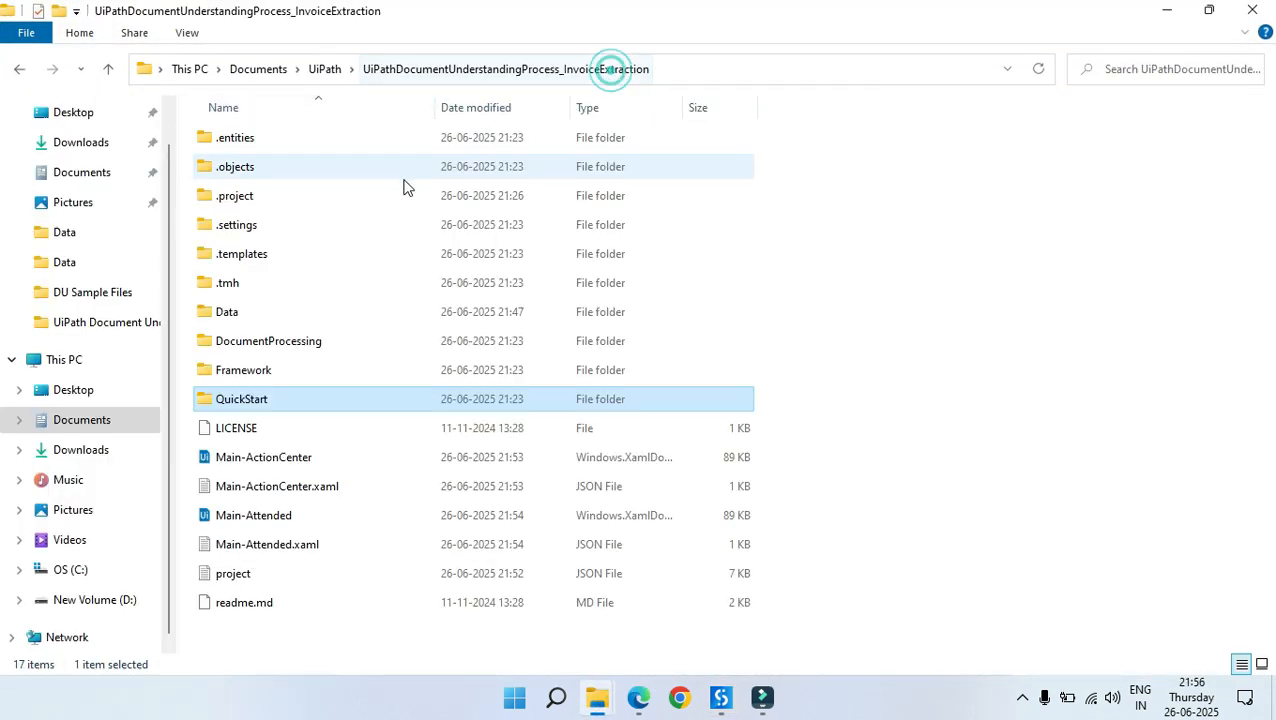
{"action": "double_click", "coordinate": [252, 312]}
{"action": "left_click", "coordinate": [241, 262]}
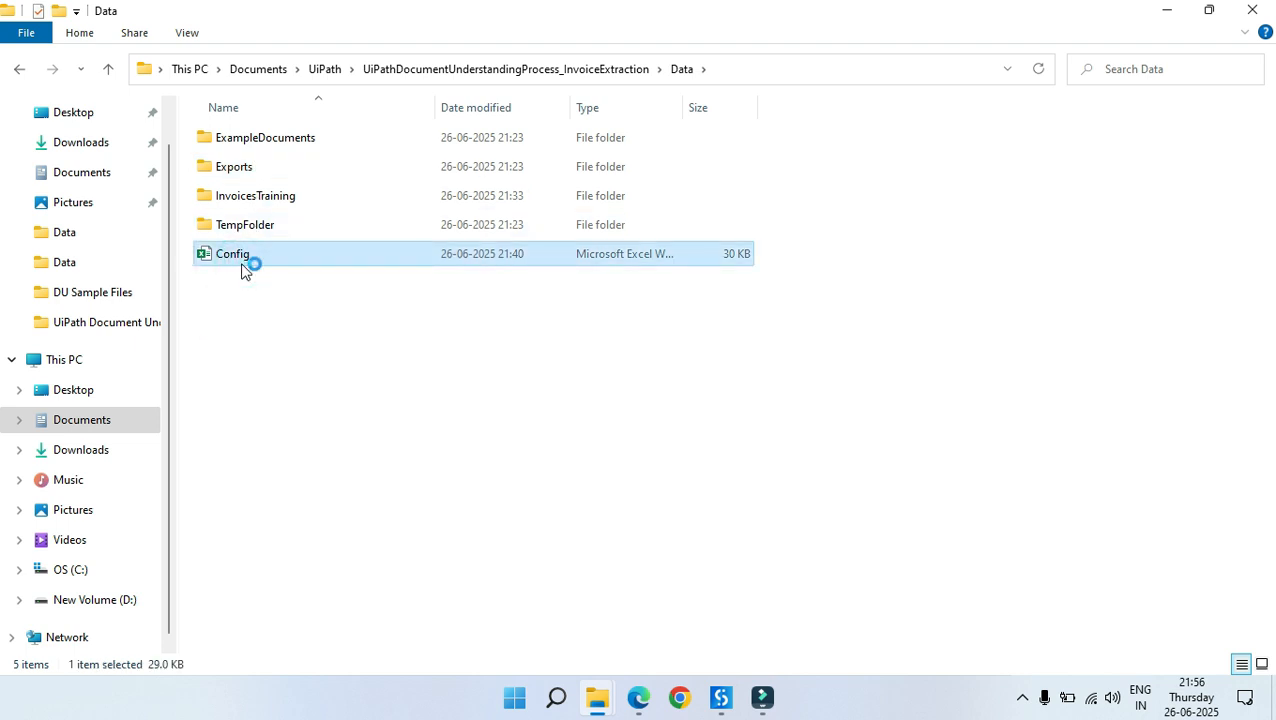
{"action": "double_click", "coordinate": [240, 270]}
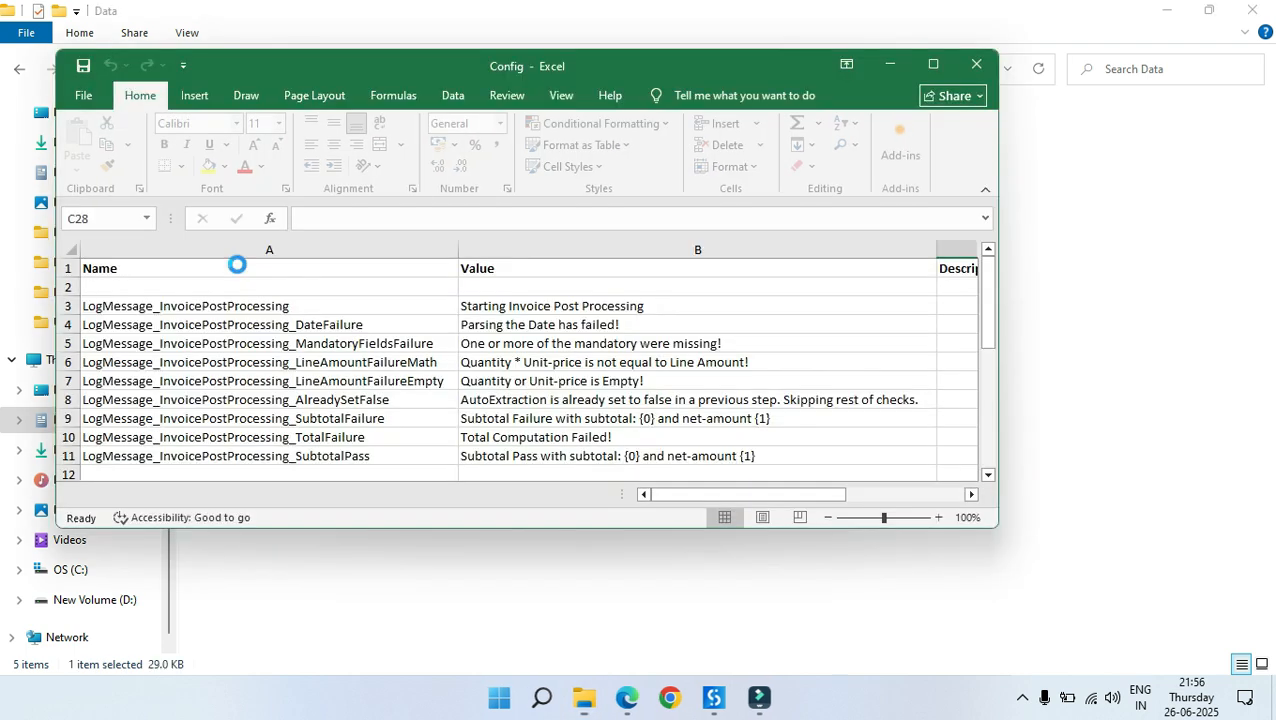
{"action": "left_click", "coordinate": [933, 64]}
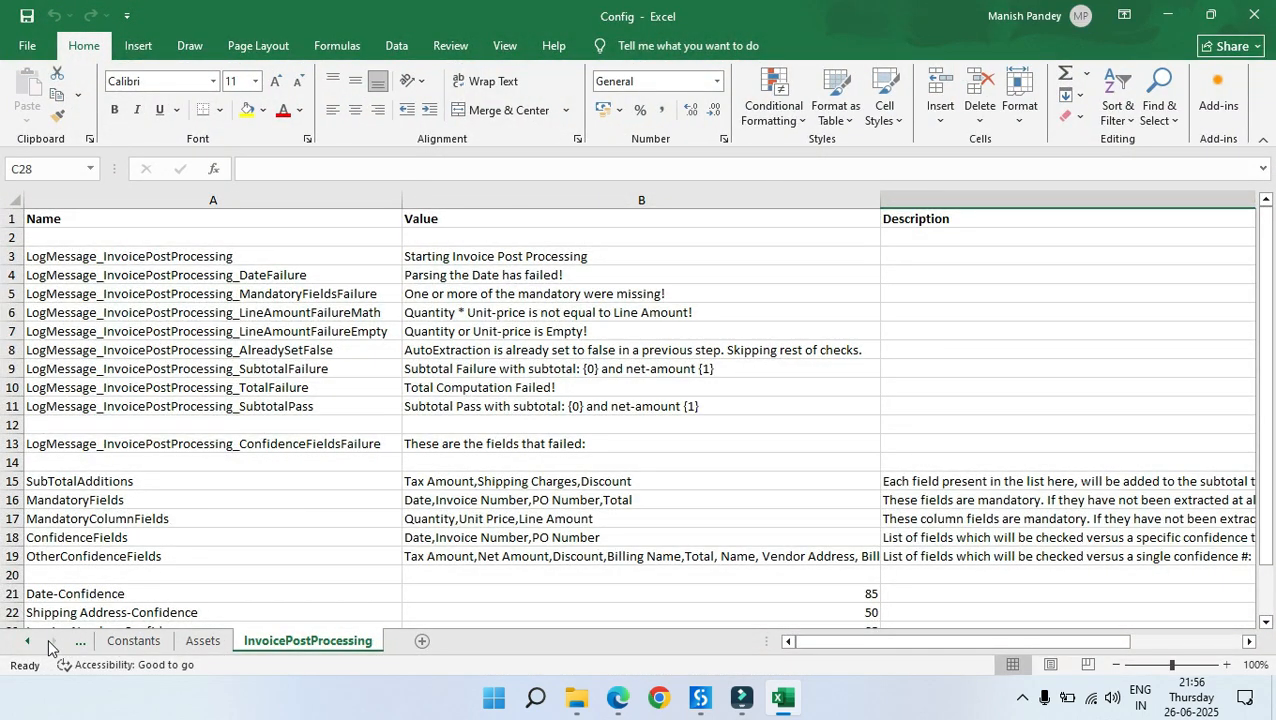
Step: Look up the value and description of TargetFileKey on the Config workbook's Settings sheet
{"action": "left_click", "coordinate": [30, 642]}
{"action": "left_click", "coordinate": [126, 641]}
{"action": "scroll", "coordinate": [413, 459], "scroll_direction": "down", "scroll_amount": 1}
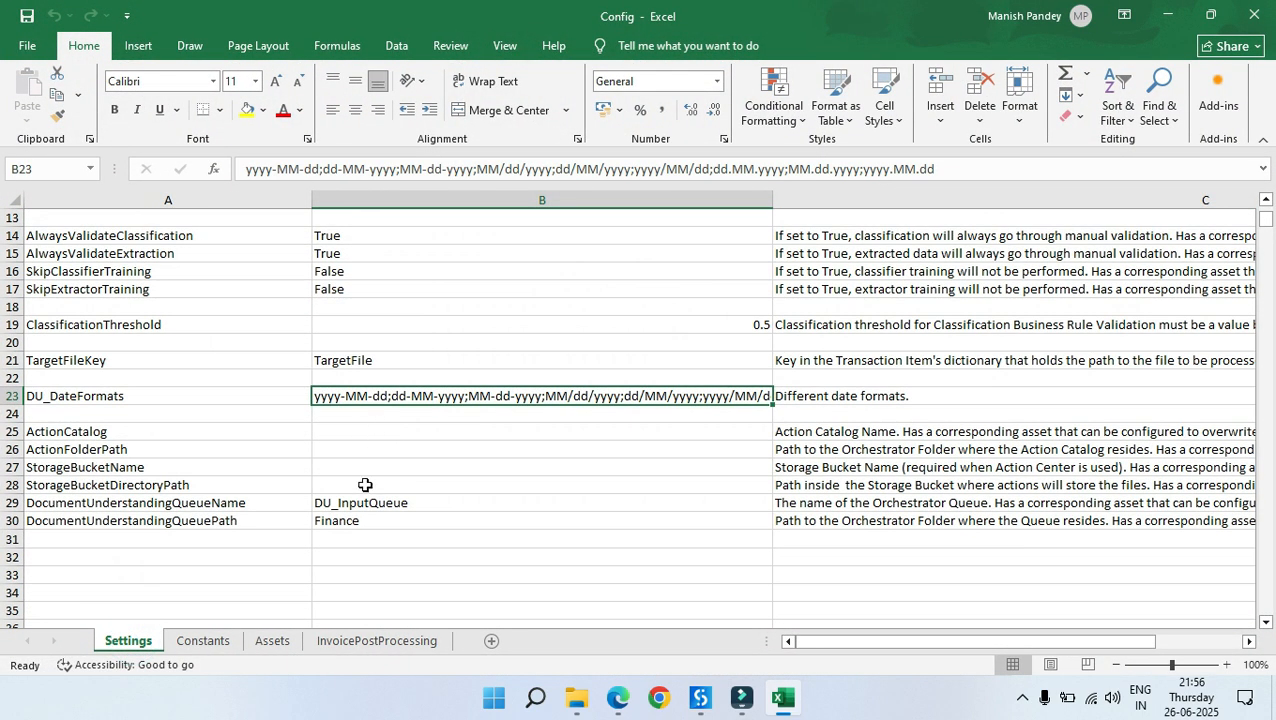
{"action": "left_click", "coordinate": [368, 361]}
{"action": "double_click", "coordinate": [393, 357]}
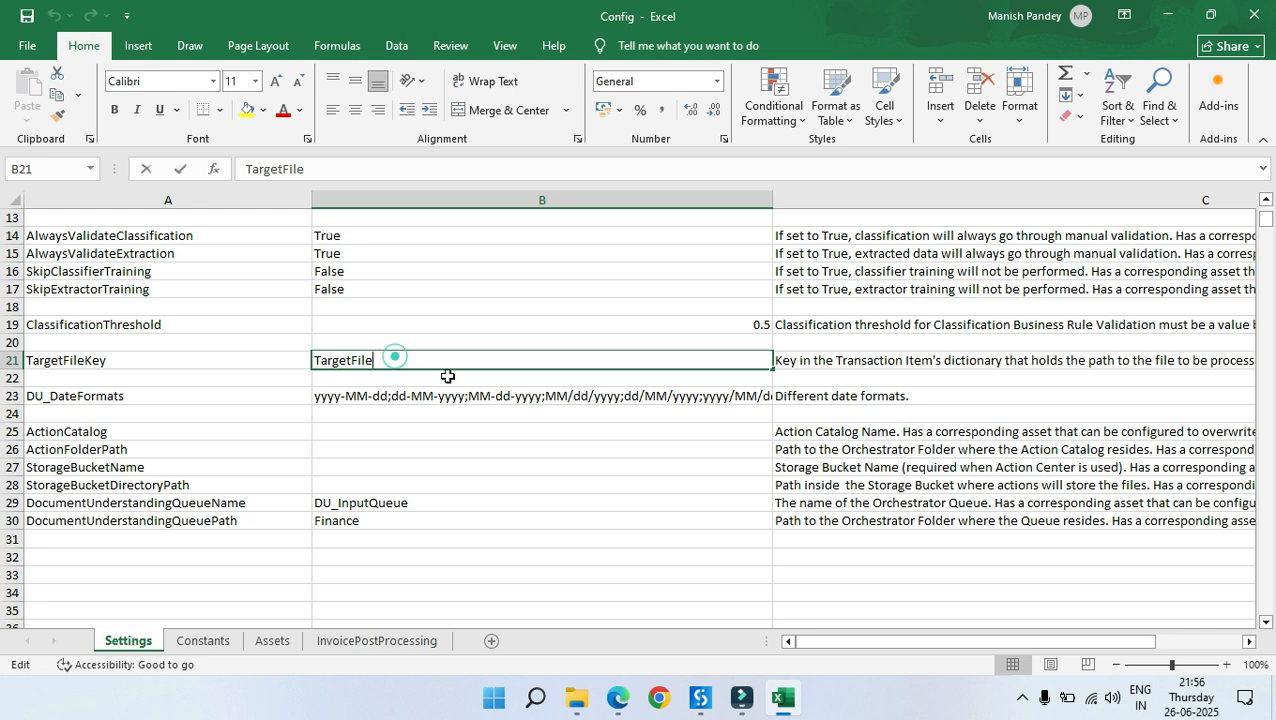
{"action": "left_click", "coordinate": [455, 479]}
{"action": "left_click", "coordinate": [490, 362]}
{"action": "left_click", "coordinate": [806, 365]}
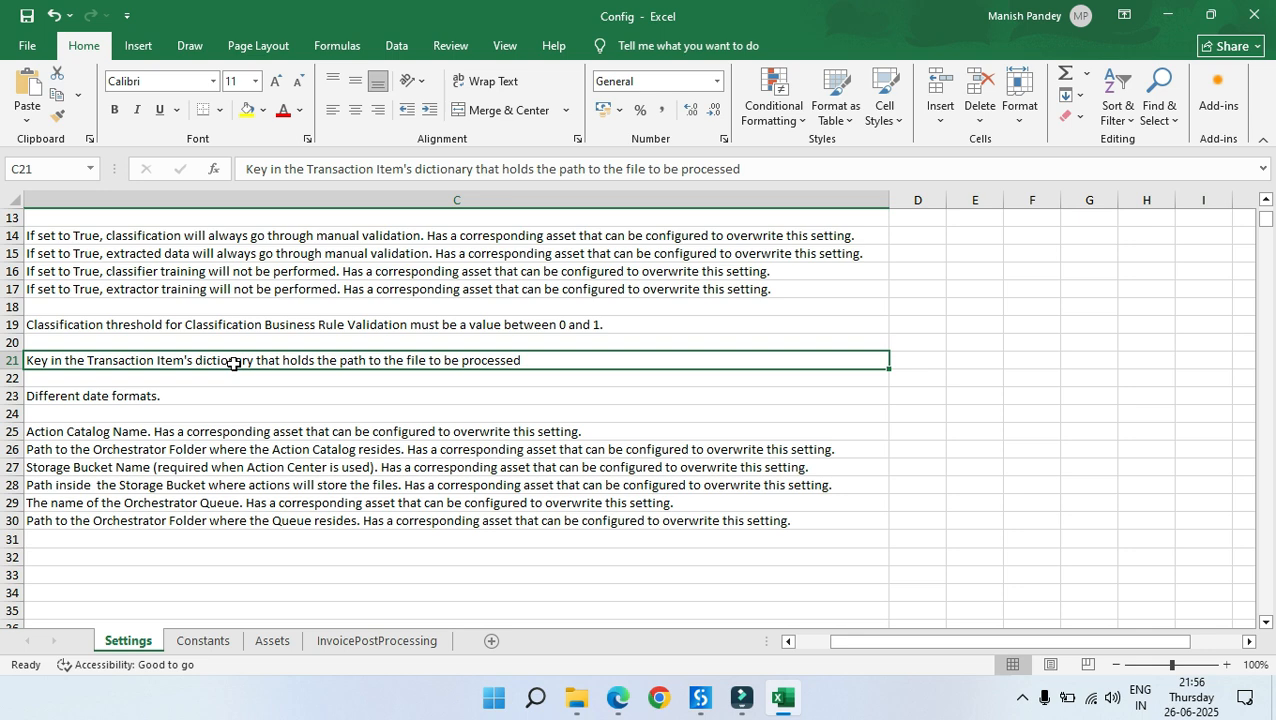
{"action": "key", "text": "Left"}
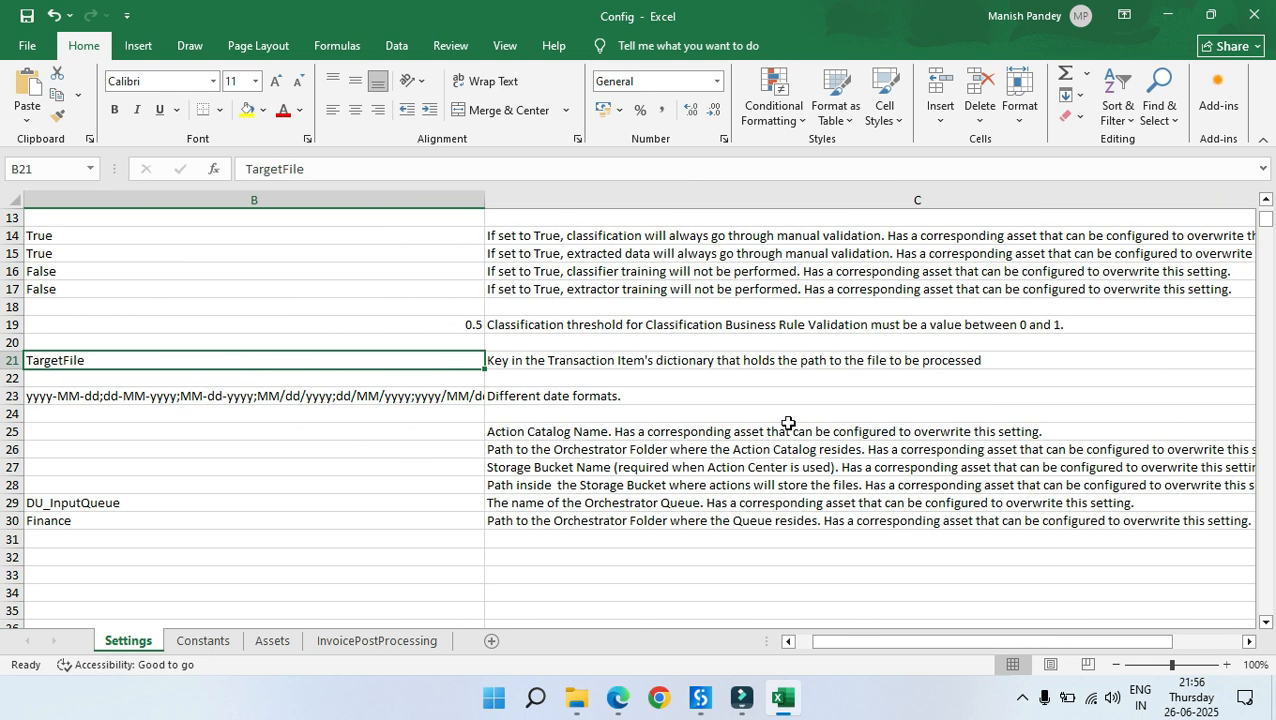
Step: Switch back to UiPath Studio and enter TargetFile as the key of the item information entry
{"action": "left_click", "coordinate": [687, 708]}
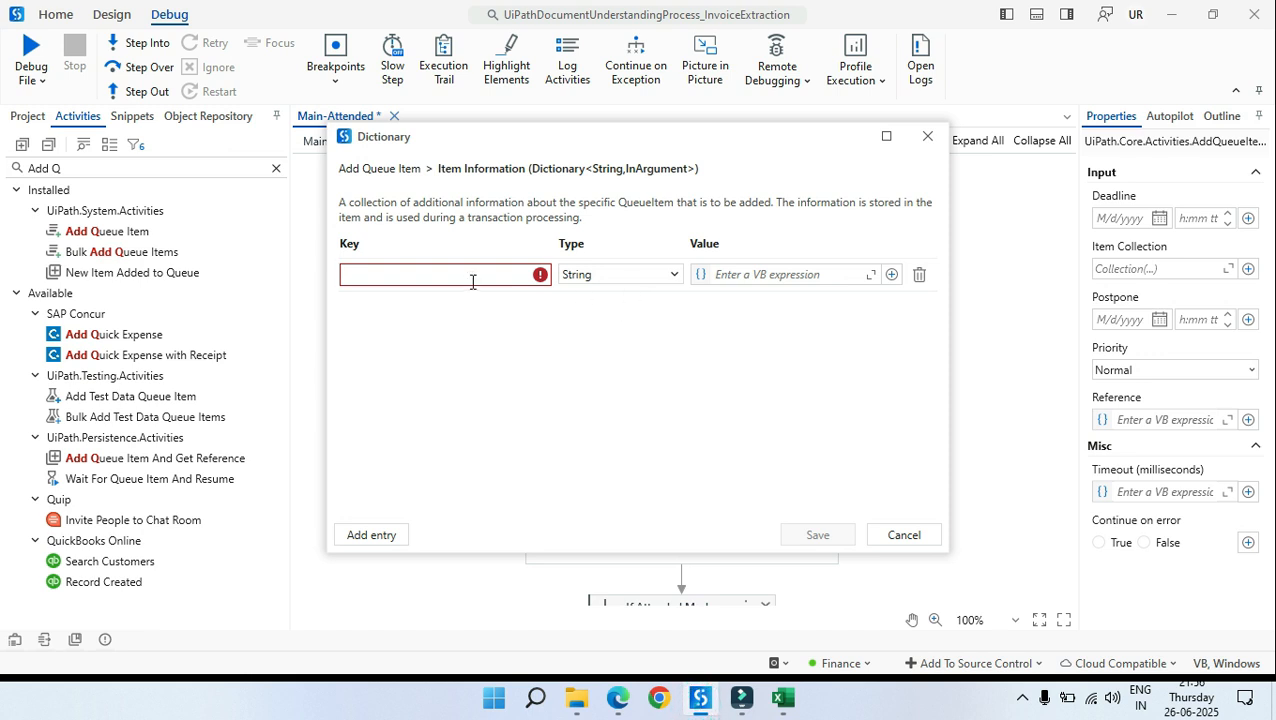
{"action": "left_click", "coordinate": [469, 278]}
{"action": "type", "text": "TargetFile"}
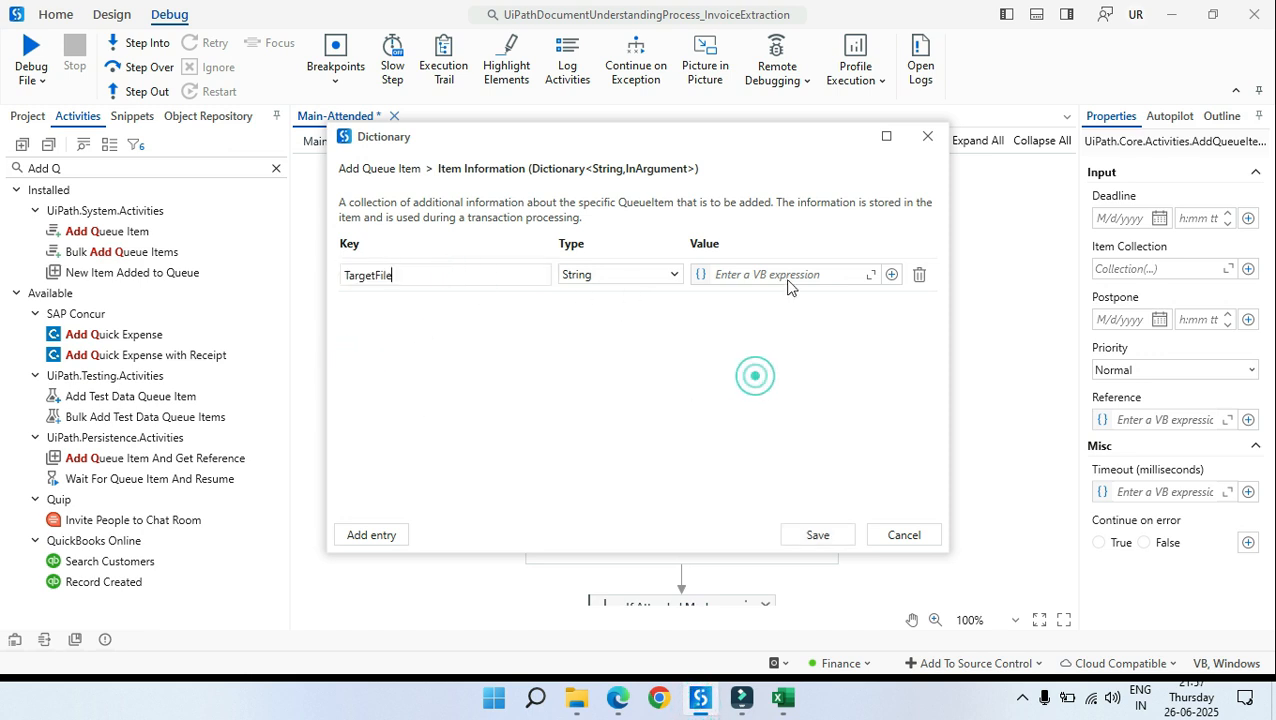
Step: In File Explorer, copy the path of Aenean LLC_Scanned Invoice_1 from the DU Sample Files folder
{"action": "mouse_move", "coordinate": [590, 705]}
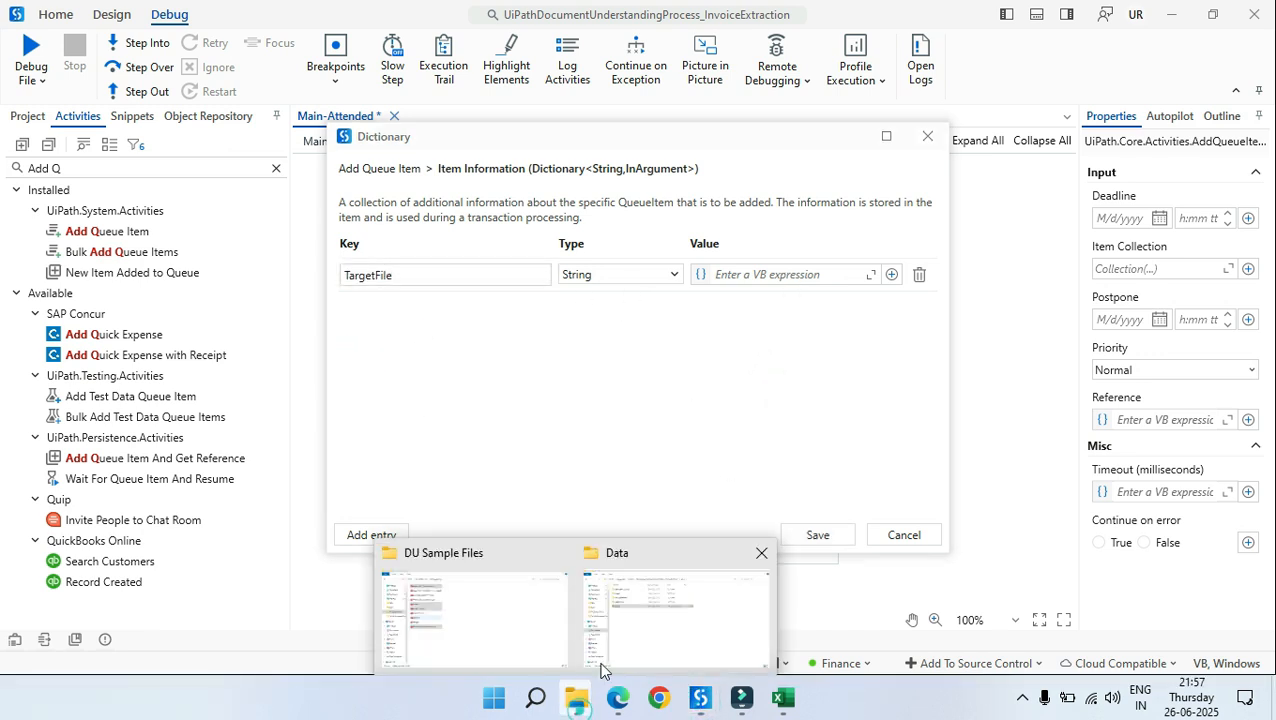
{"action": "left_click", "coordinate": [646, 606]}
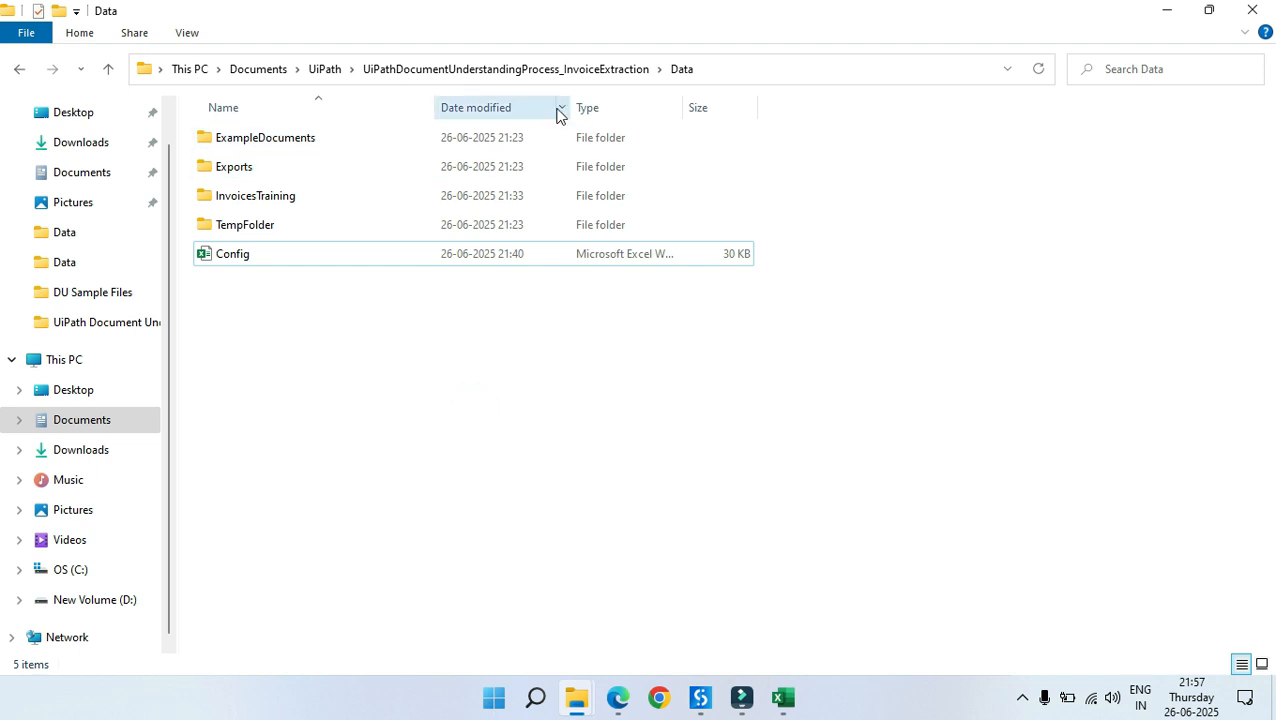
{"action": "left_click", "coordinate": [105, 295]}
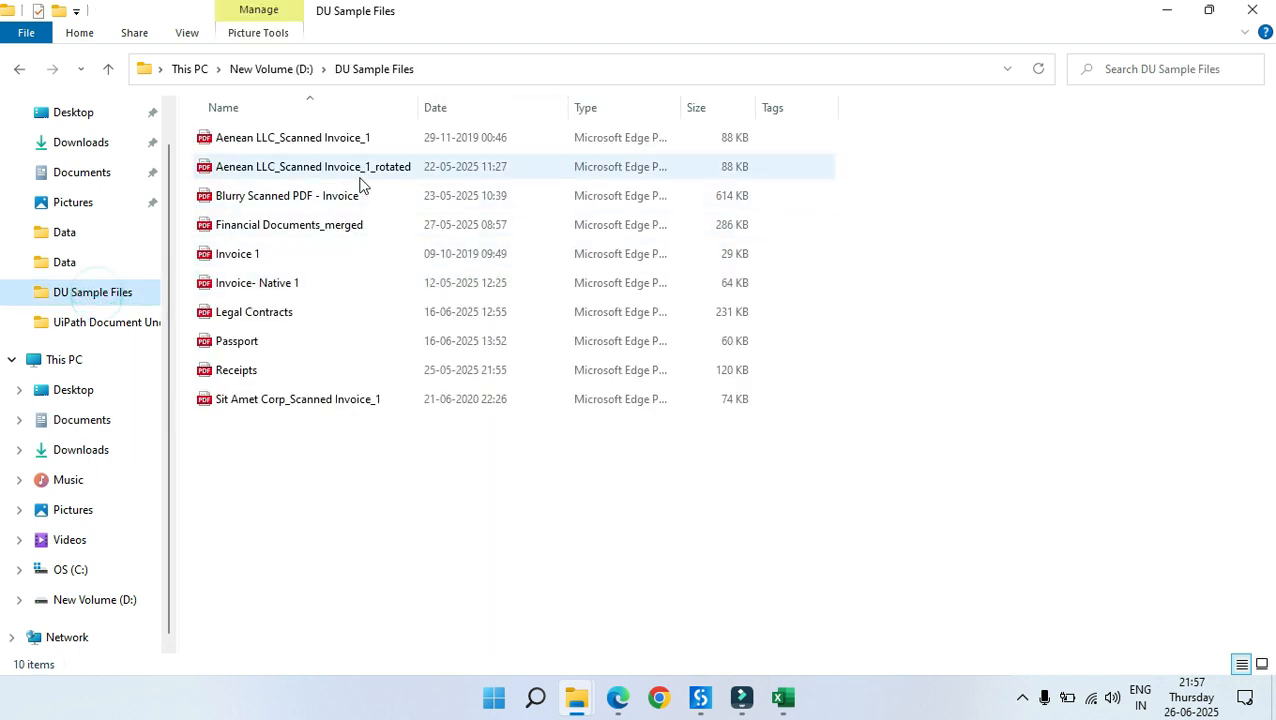
{"action": "left_click", "coordinate": [342, 146]}
{"action": "right_click", "coordinate": [342, 148]}
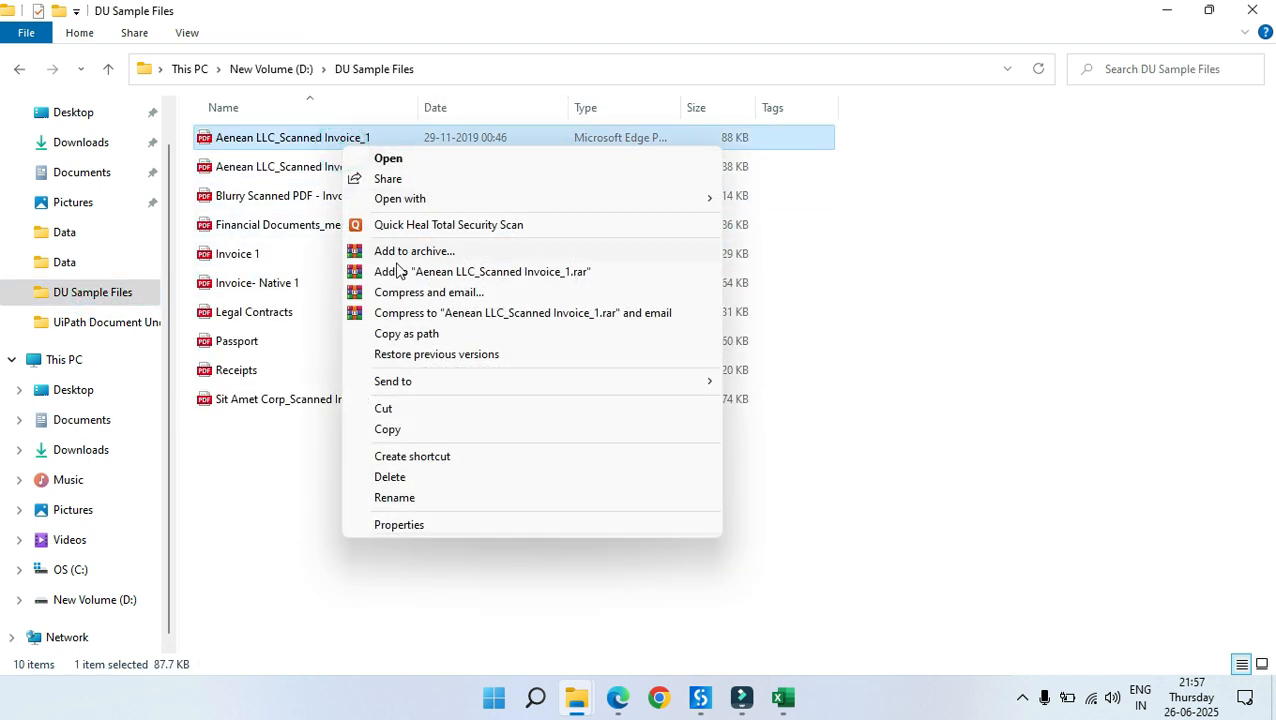
{"action": "left_click", "coordinate": [431, 335]}
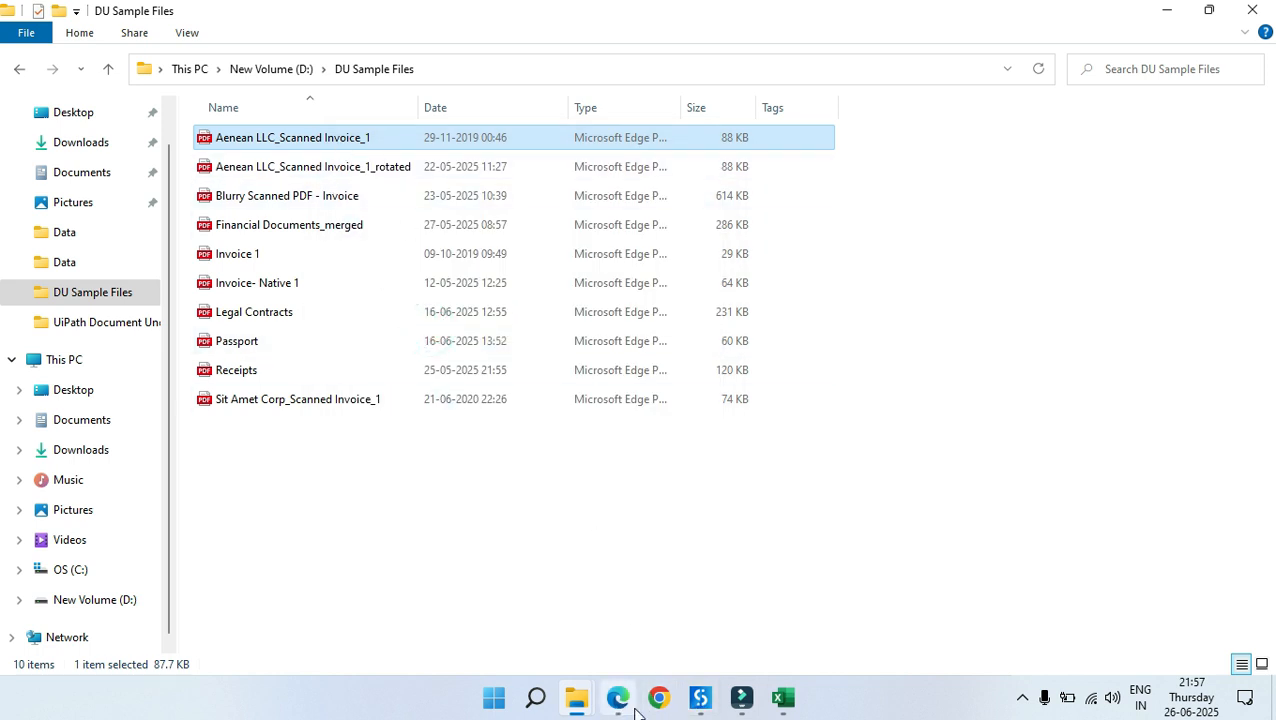
Step: In UiPath Studio, paste the copied invoice path as the TargetFile value, save the dictionary and collapse the Add Queue Item activity
{"action": "left_click", "coordinate": [700, 697]}
{"action": "left_click", "coordinate": [802, 275]}
{"action": "key", "text": "ctrl+v"}
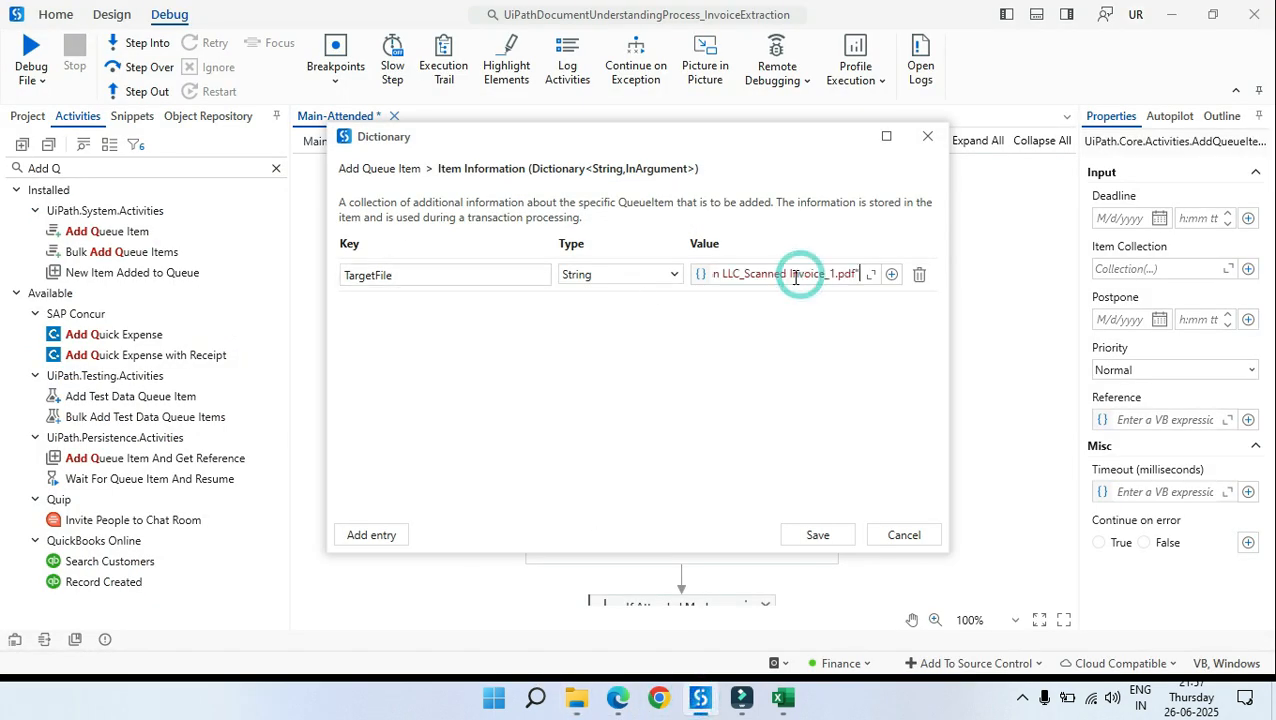
{"action": "left_click", "coordinate": [560, 348]}
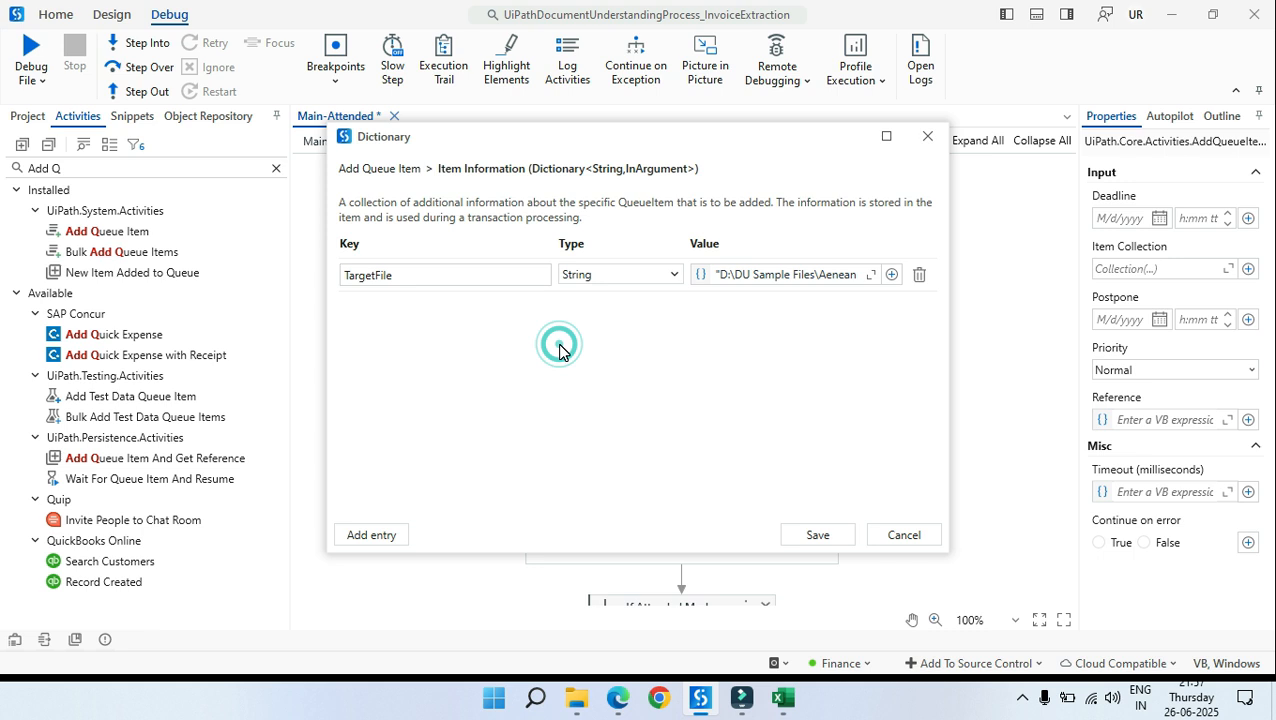
{"action": "left_click", "coordinate": [831, 534]}
{"action": "left_click", "coordinate": [828, 188]}
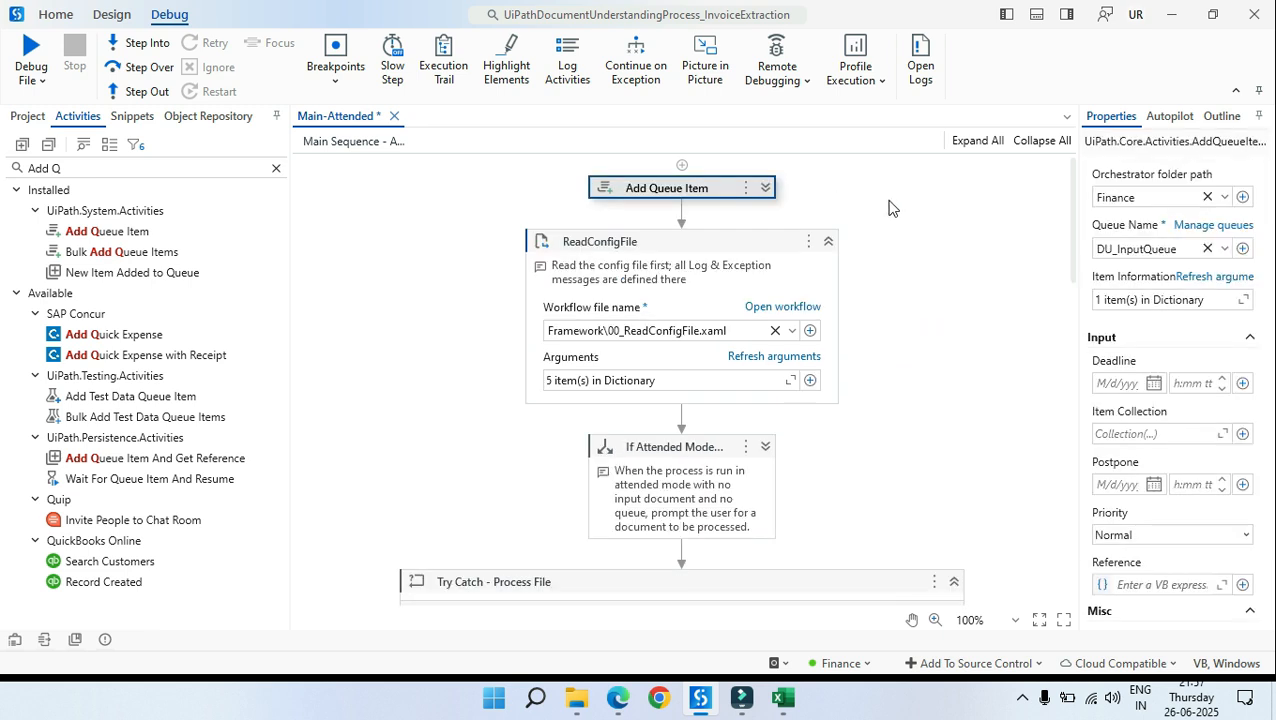
{"action": "left_click", "coordinate": [889, 200]}
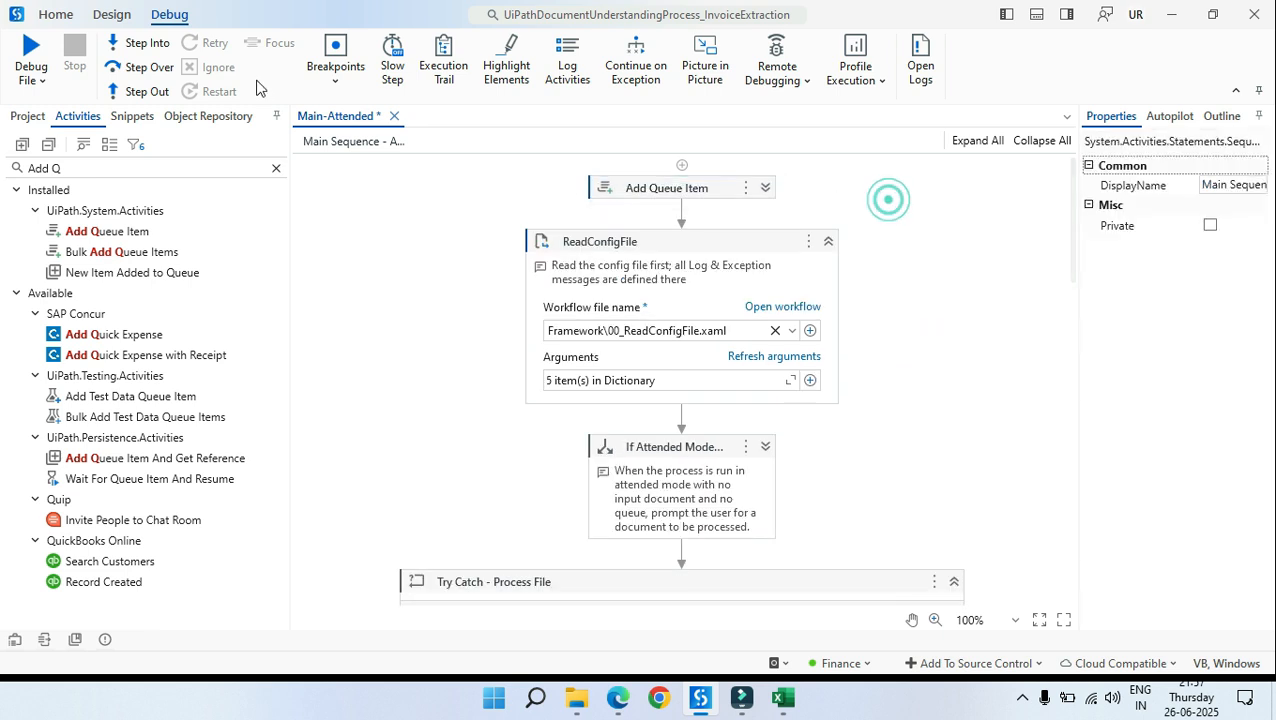
Step: Start debugging Main-Attended with Step Into and open the validation error listed for 60_TrainExtractors
{"action": "left_click", "coordinate": [135, 50]}
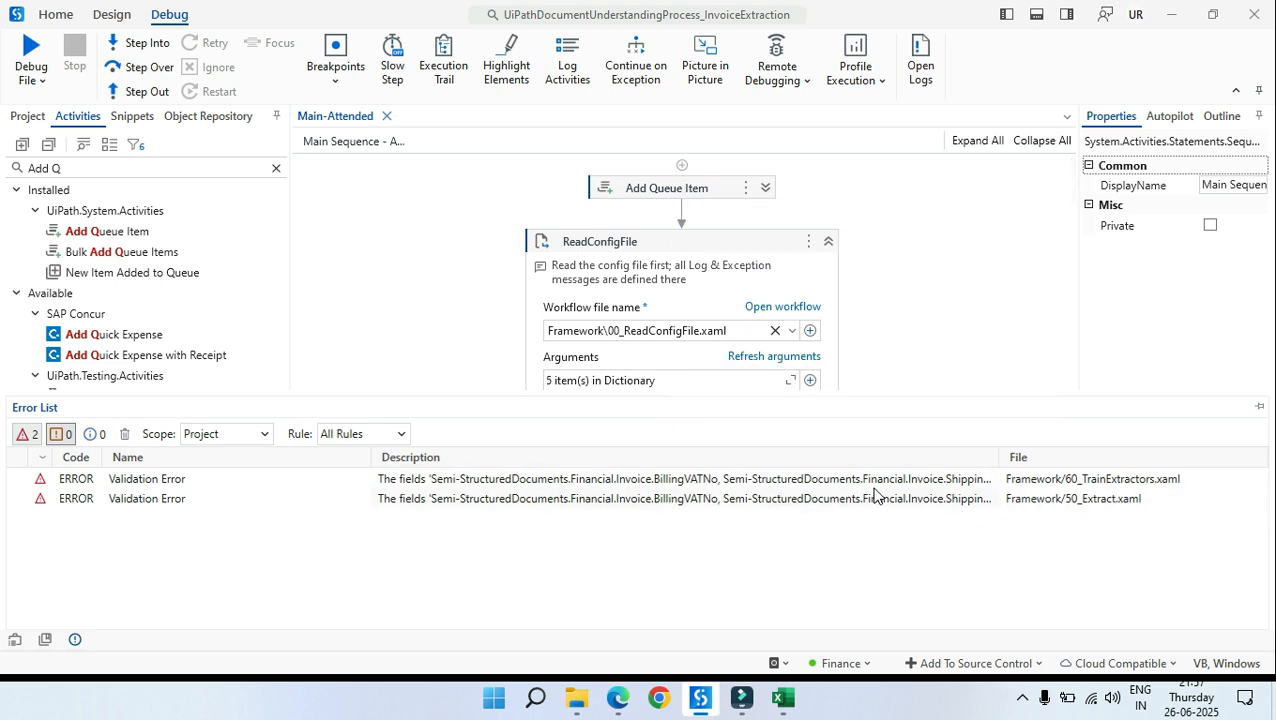
{"action": "double_click", "coordinate": [541, 483]}
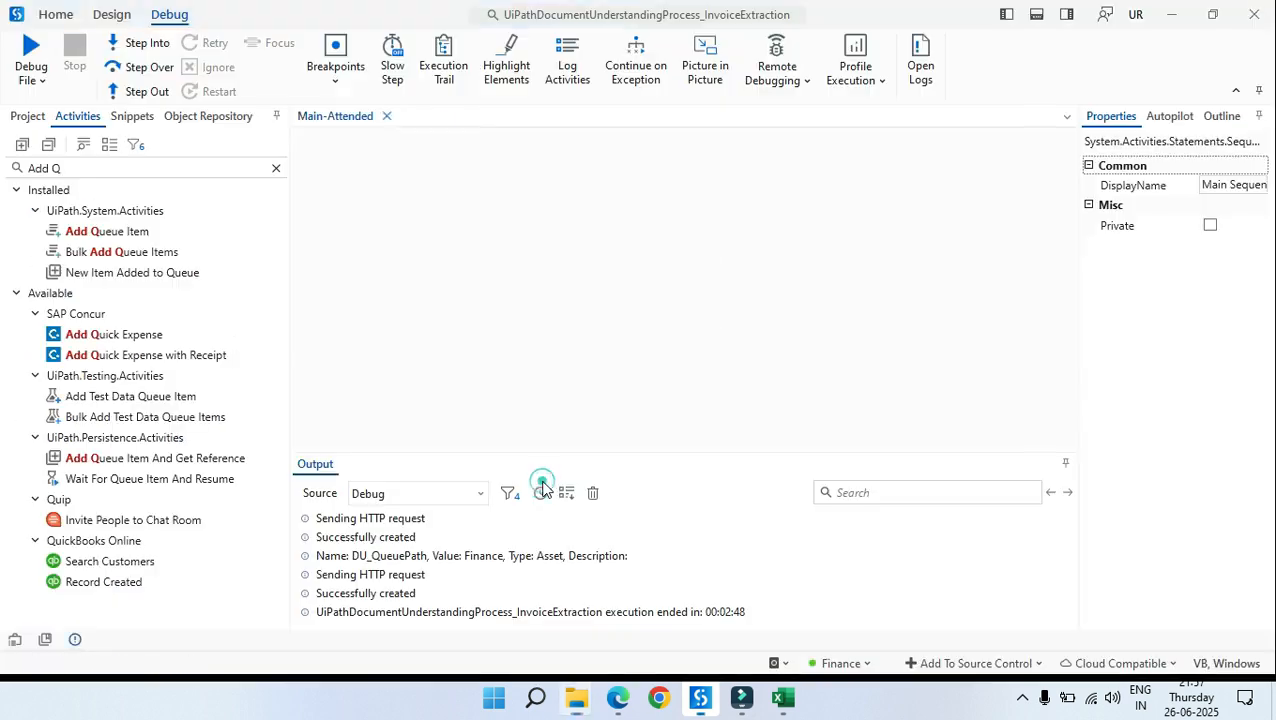
{"action": "left_click", "coordinate": [1065, 463]}
{"action": "scroll", "coordinate": [668, 370], "scroll_direction": "up", "scroll_amount": 8}
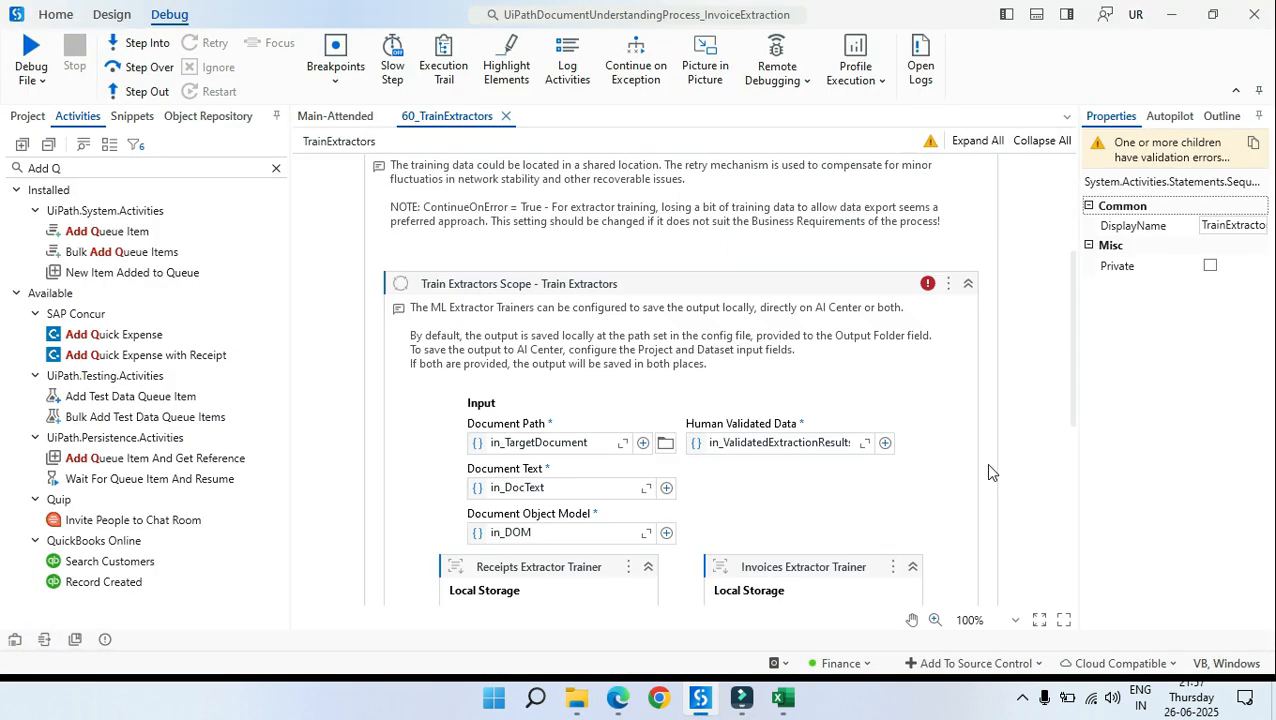
{"action": "scroll", "coordinate": [986, 463], "scroll_direction": "down", "scroll_amount": 8}
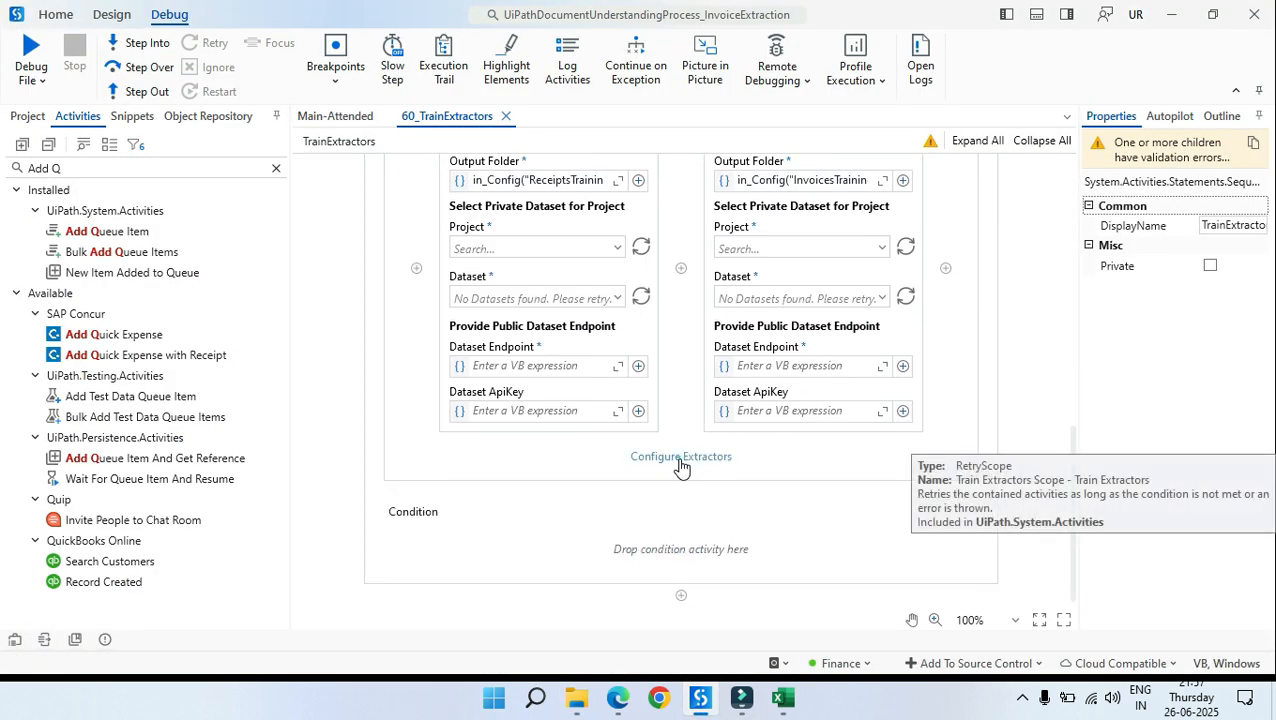
Step: Resave the extractor configuration of the Train Extractors Scope, collapse the scope, then save and close 60_TrainExtractors
{"action": "left_click", "coordinate": [680, 458]}
{"action": "left_click", "coordinate": [831, 174]}
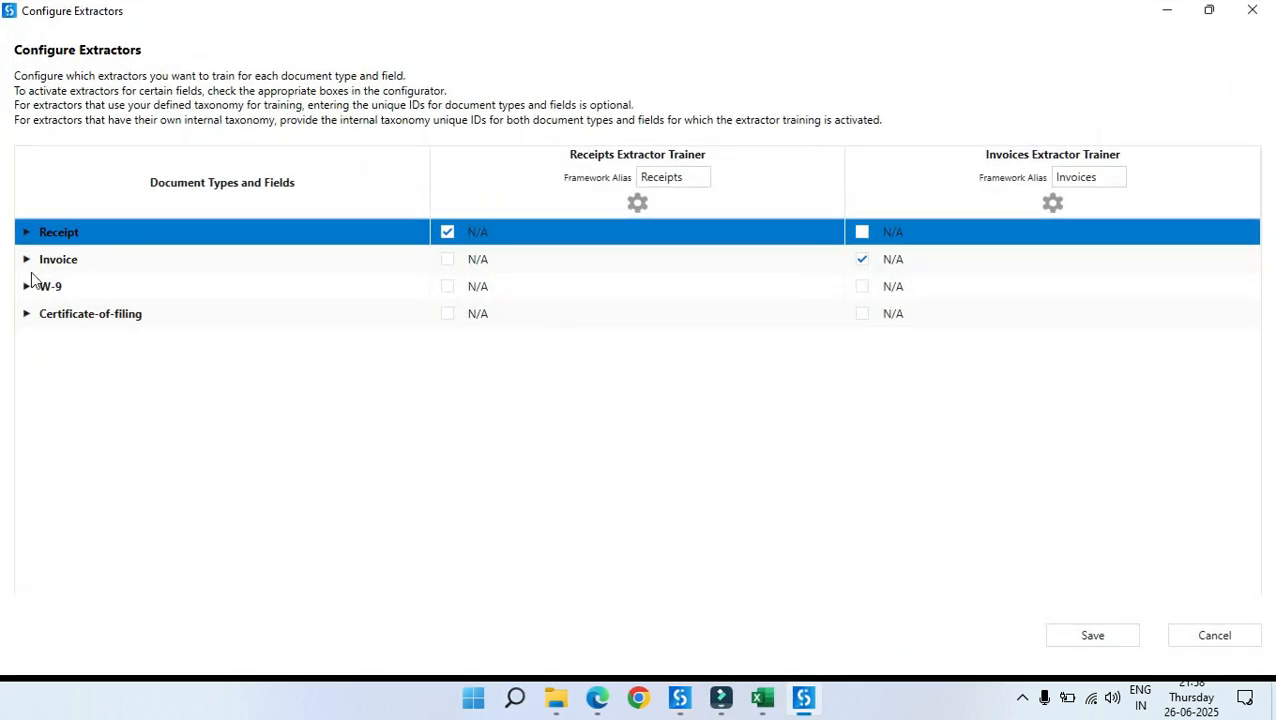
{"action": "left_click", "coordinate": [1110, 635]}
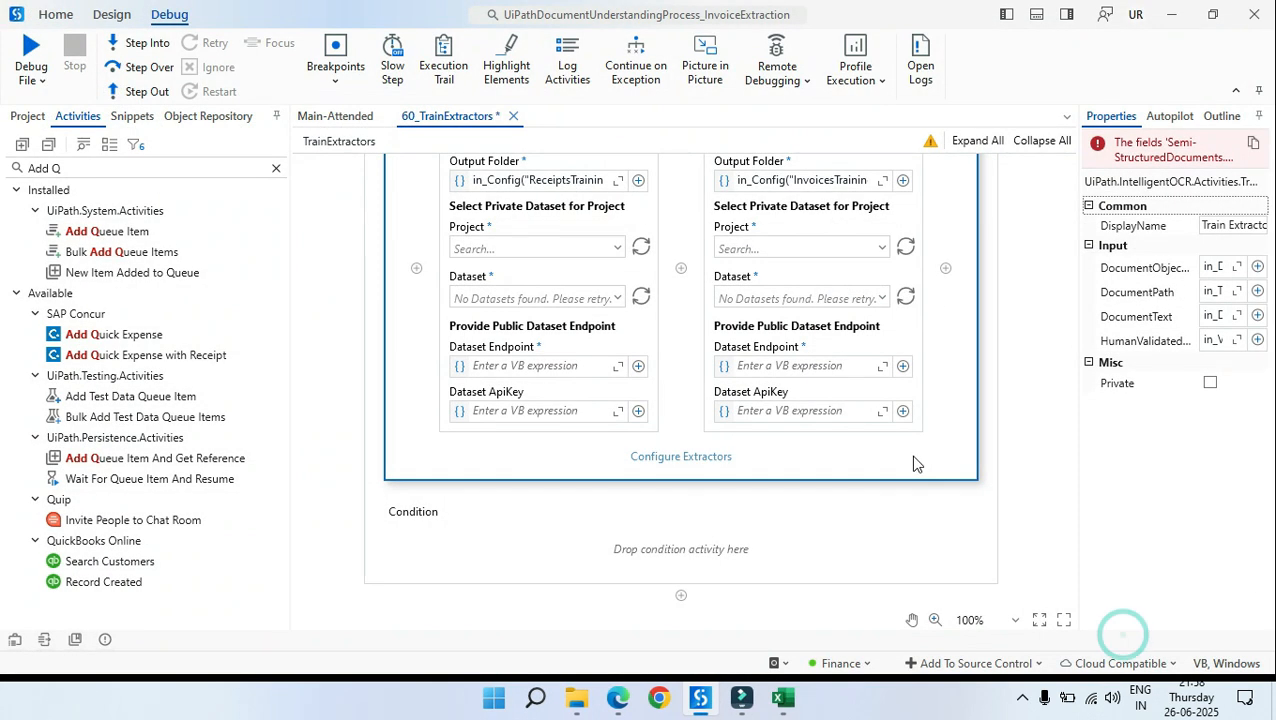
{"action": "scroll", "coordinate": [906, 473], "scroll_direction": "up", "scroll_amount": 6}
{"action": "scroll", "coordinate": [931, 366], "scroll_direction": "up", "scroll_amount": 2}
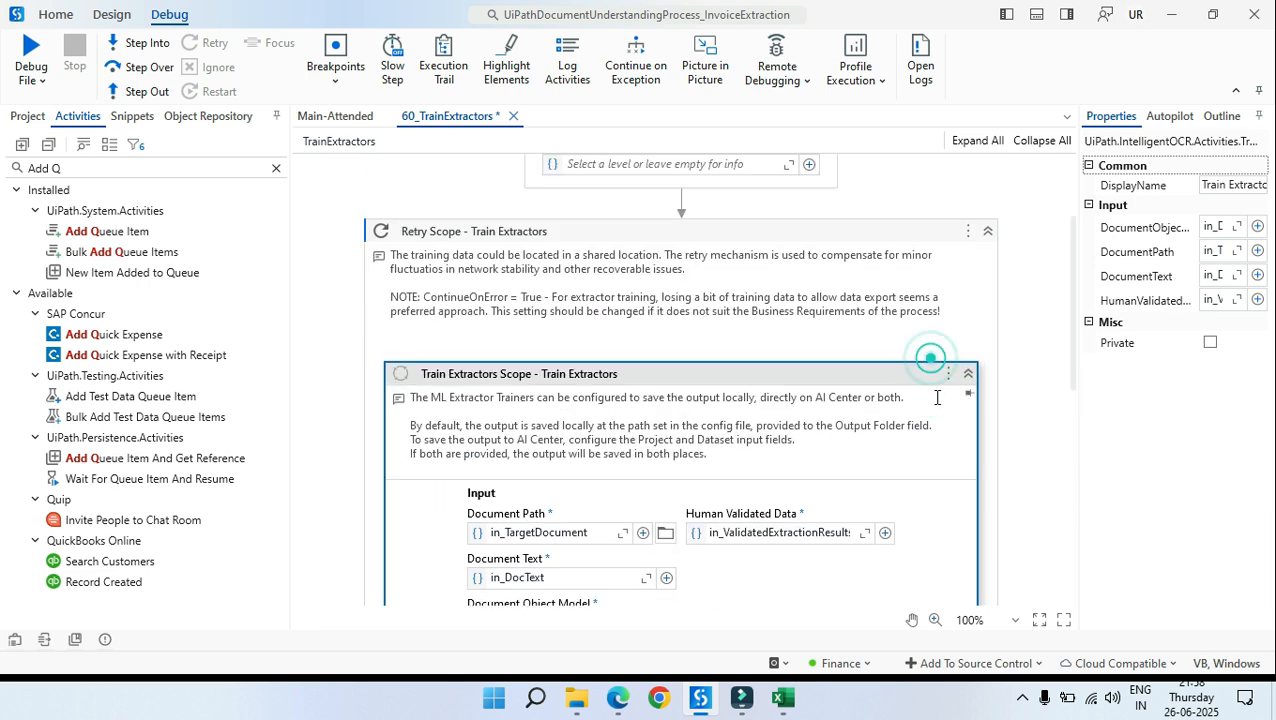
{"action": "left_click", "coordinate": [968, 373]}
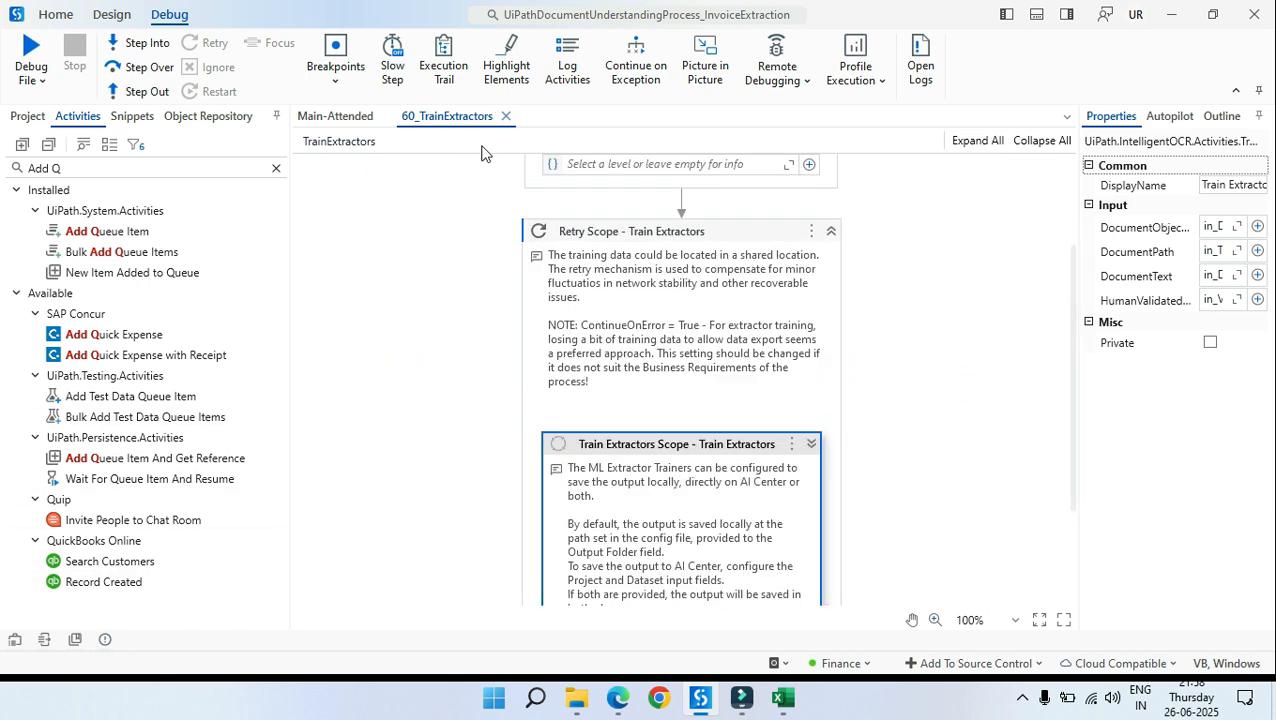
{"action": "left_click", "coordinate": [507, 116]}
Step: Restart debugging with Step Into, open the 50_Extract validation error and resave the Data Extraction Scope's extractor configuration
{"action": "left_click", "coordinate": [140, 44]}
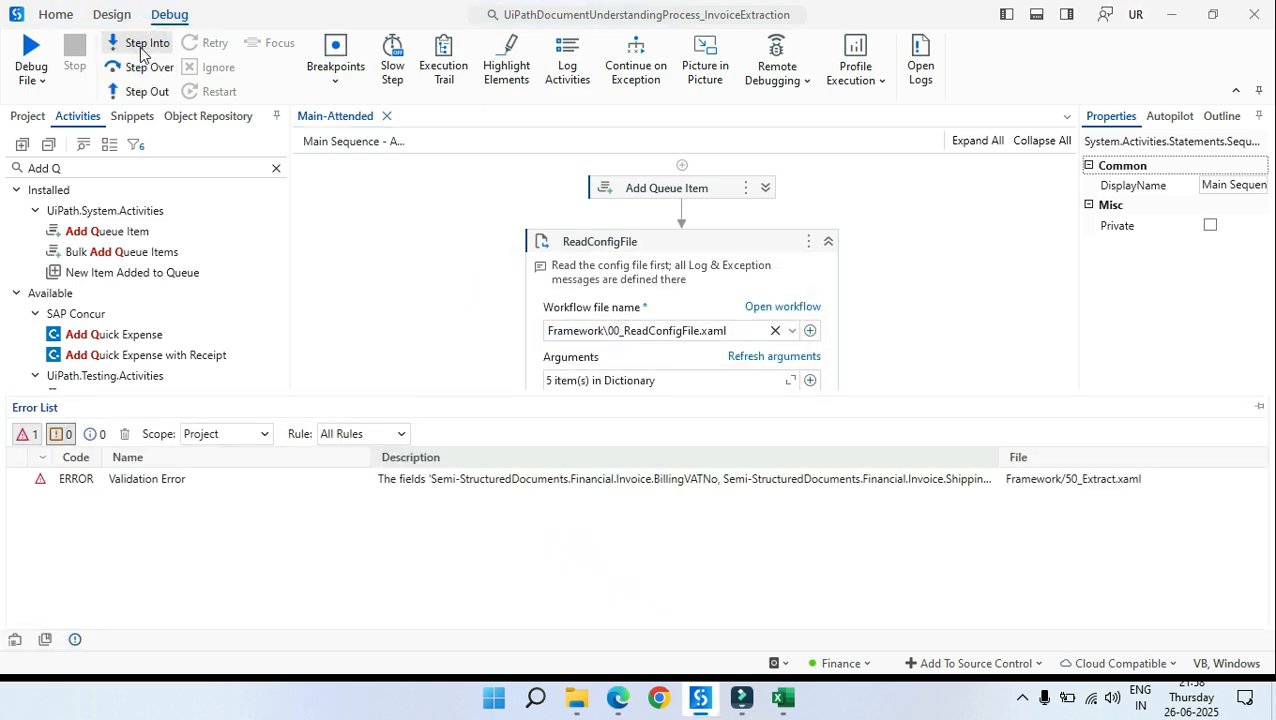
{"action": "double_click", "coordinate": [567, 479]}
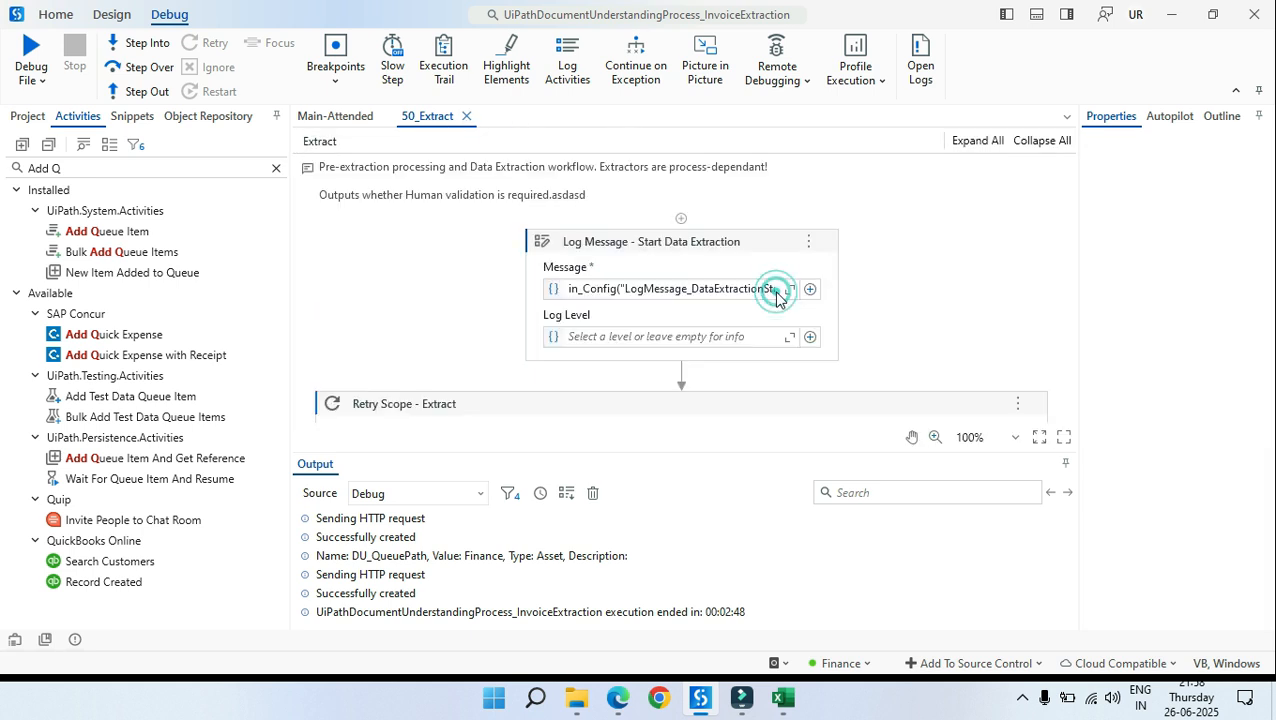
{"action": "left_click", "coordinate": [1066, 464]}
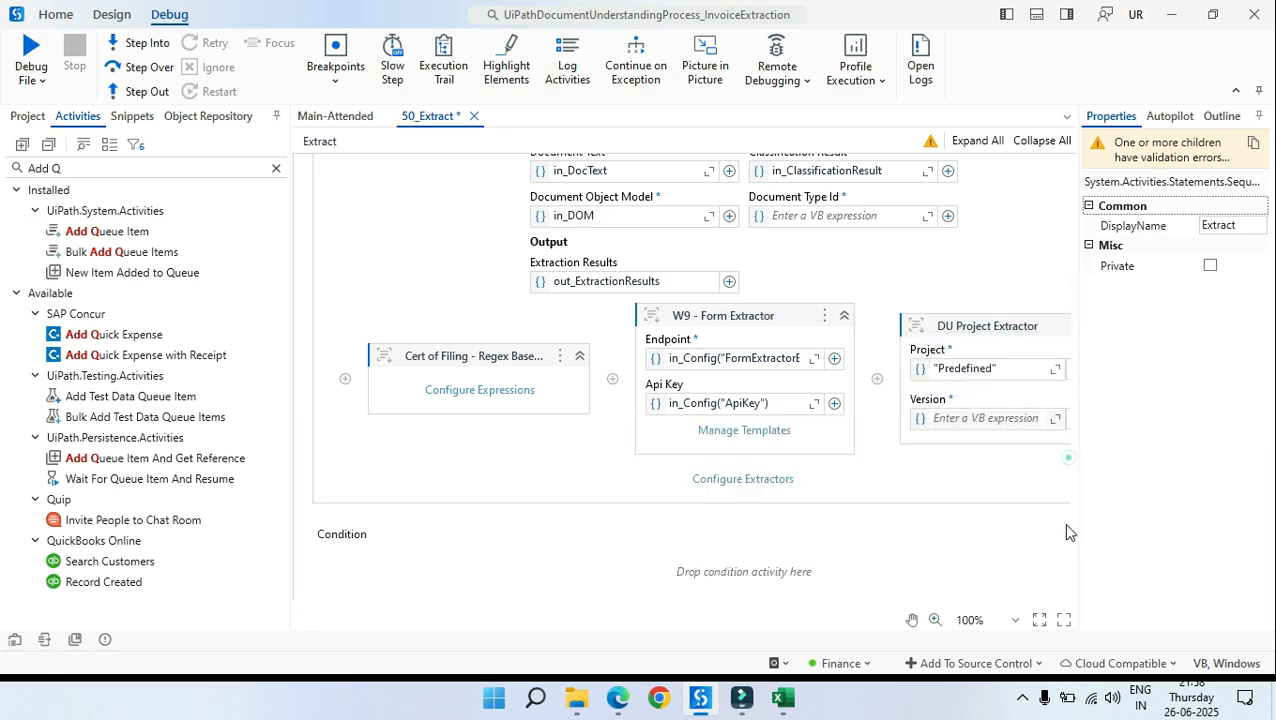
{"action": "left_click", "coordinate": [738, 480]}
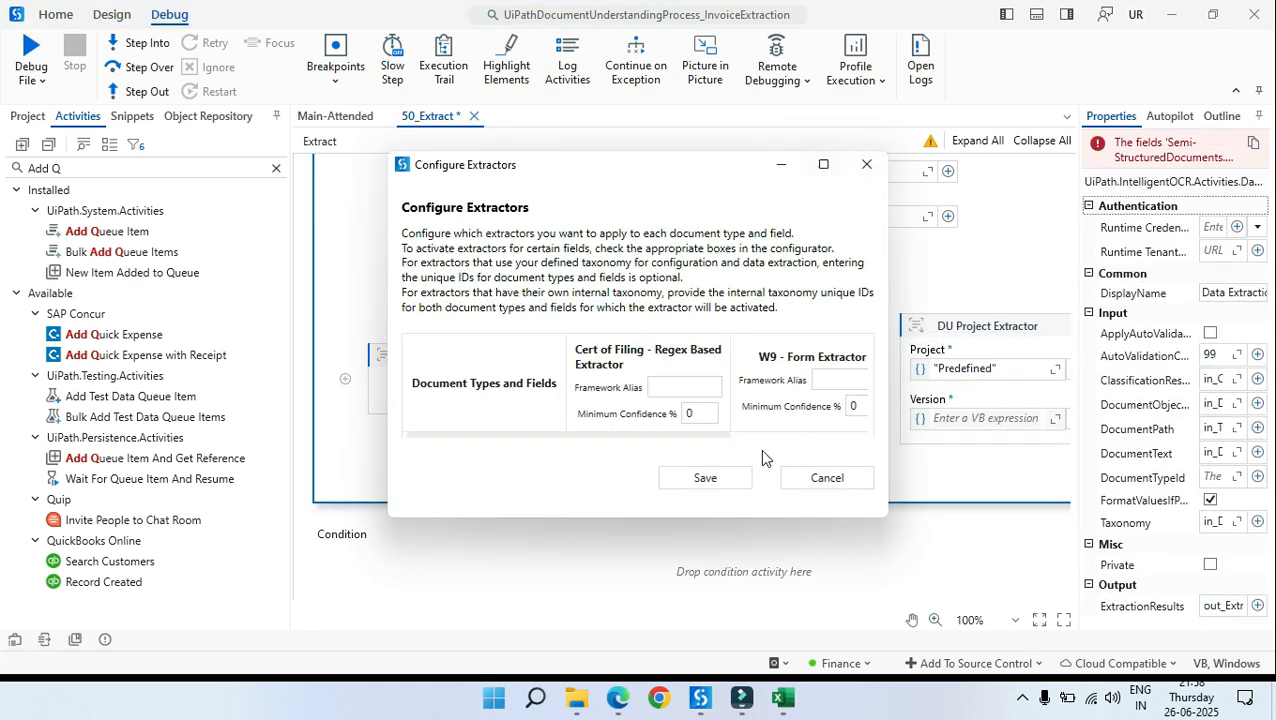
{"action": "left_click", "coordinate": [707, 480]}
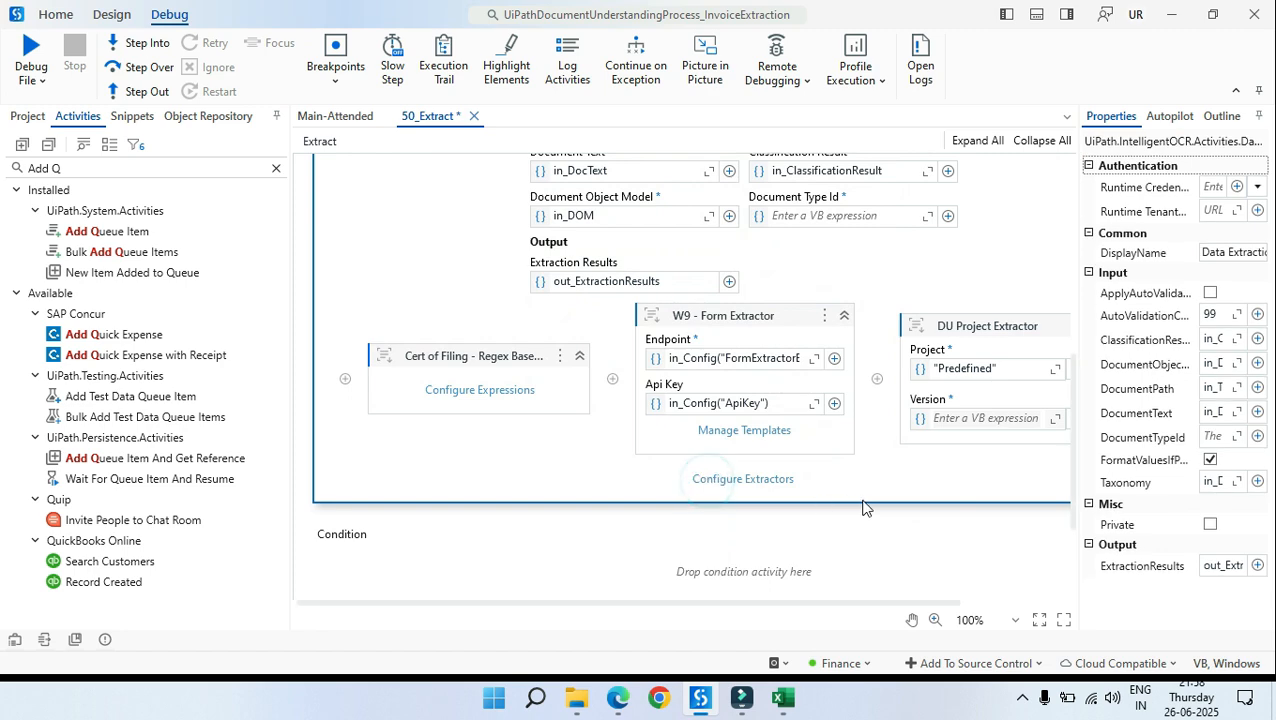
Step: Save and close the 50_Extract workflow, and restart debugging of Main-Attended with Step Into
{"action": "scroll", "coordinate": [864, 505], "scroll_direction": "up", "scroll_amount": 5}
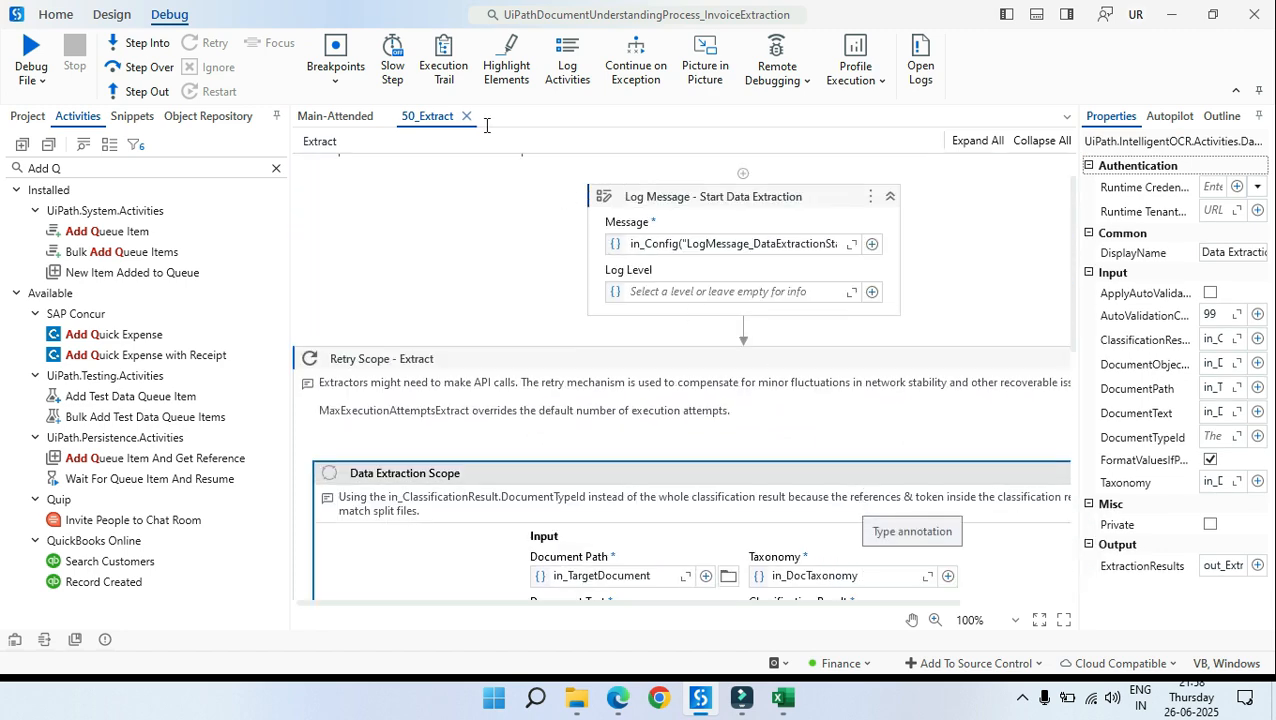
{"action": "left_click", "coordinate": [466, 116]}
{"action": "left_click", "coordinate": [136, 48]}
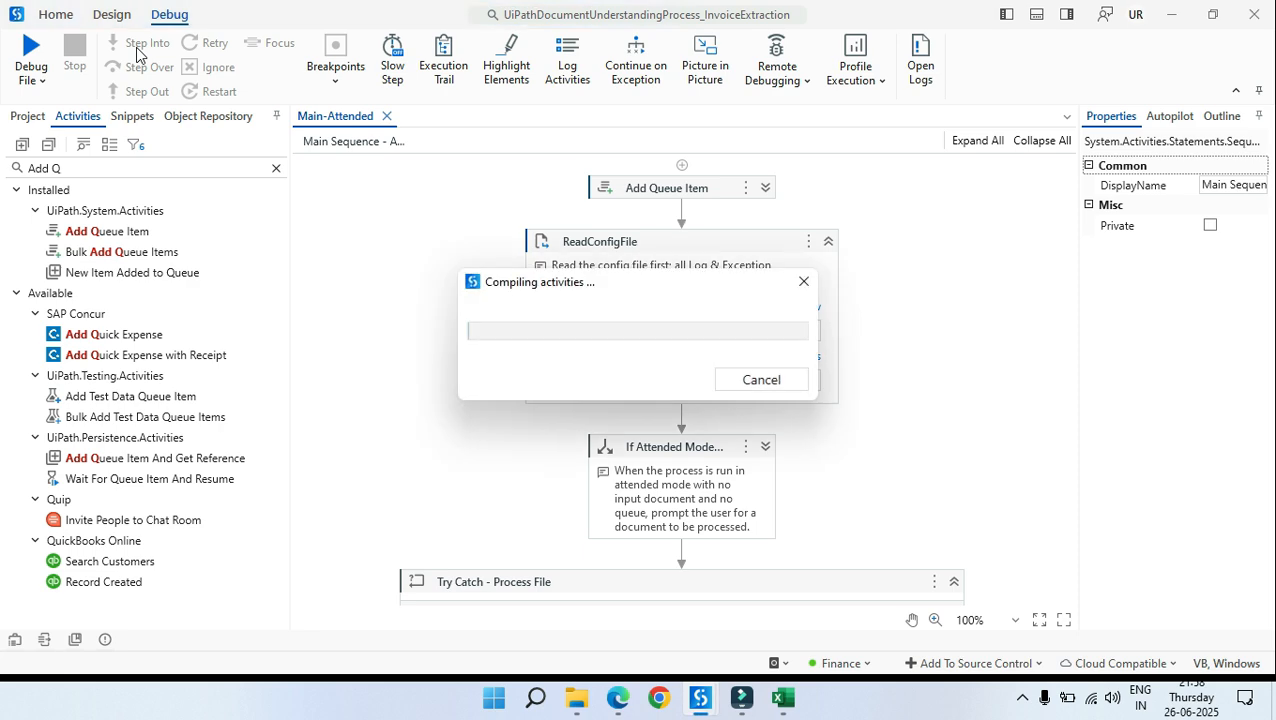
Step: Switch to the Config workbook in Excel and close it, saving its changes
{"action": "left_click", "coordinate": [783, 697]}
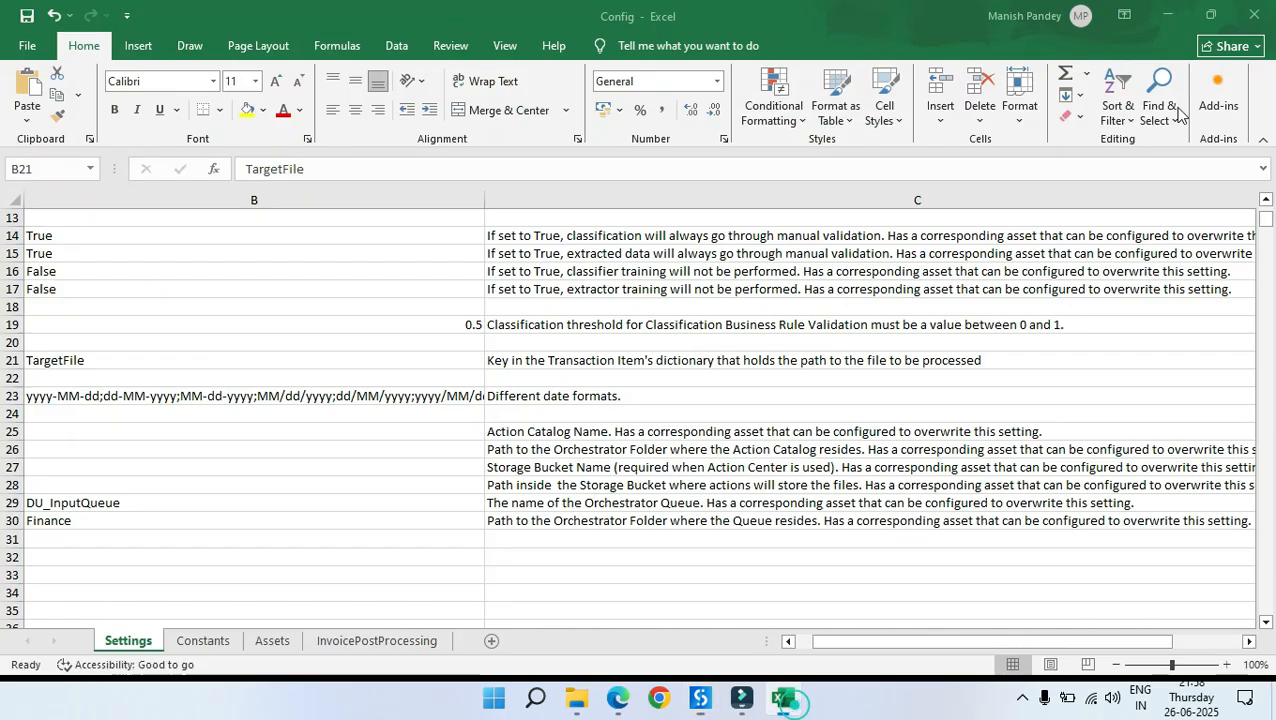
{"action": "left_click", "coordinate": [1253, 15]}
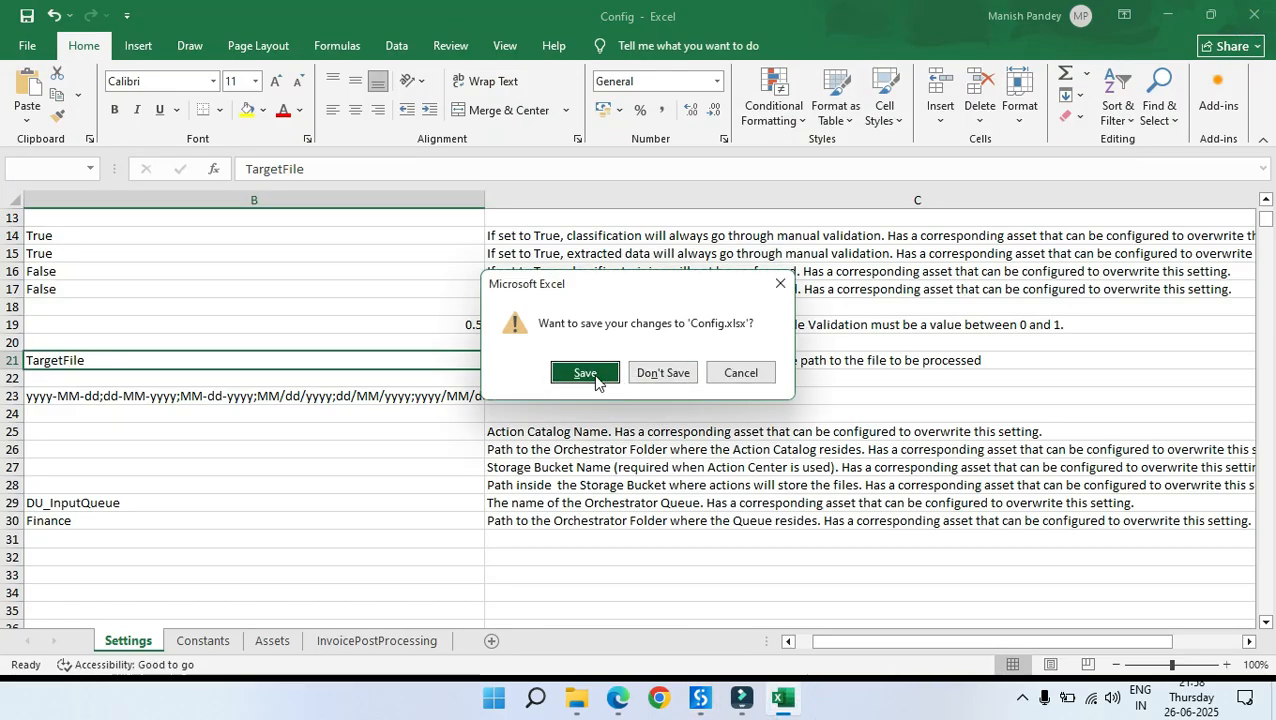
{"action": "left_click", "coordinate": [588, 372]}
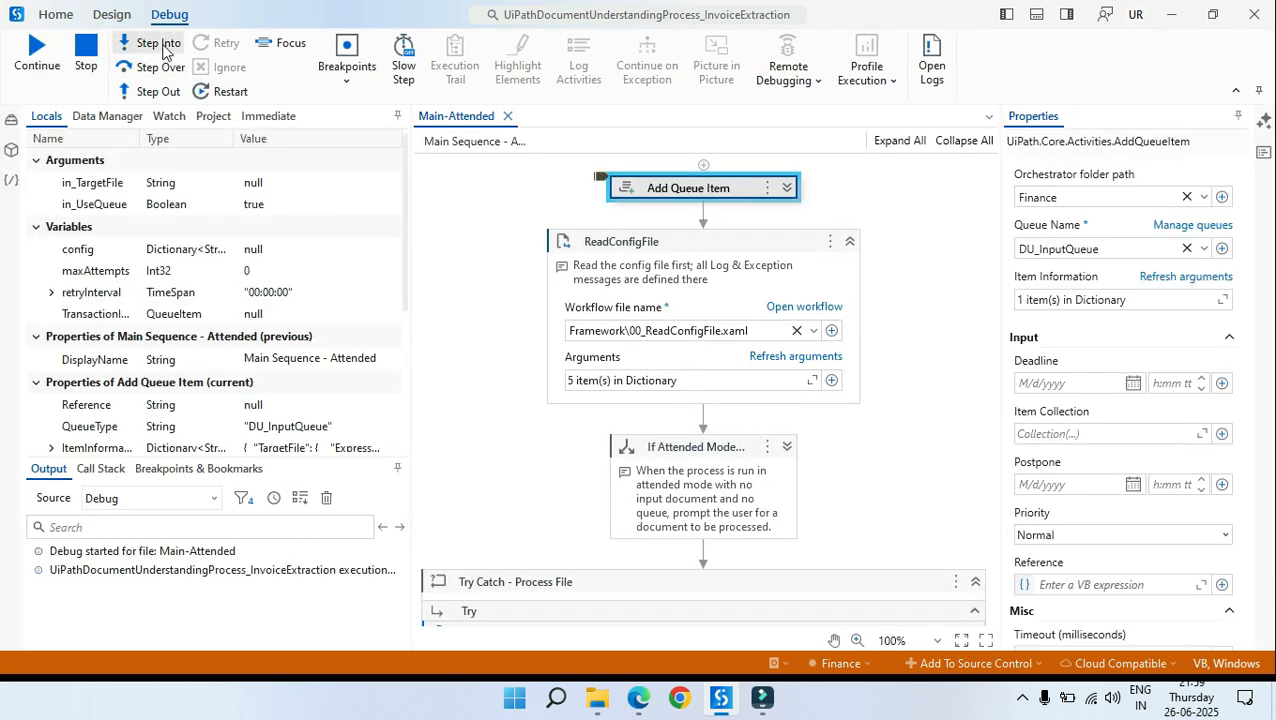
Step: Step into the Add Queue Item activity in UiPath Studio and stop the debug session
{"action": "left_click", "coordinate": [158, 44]}
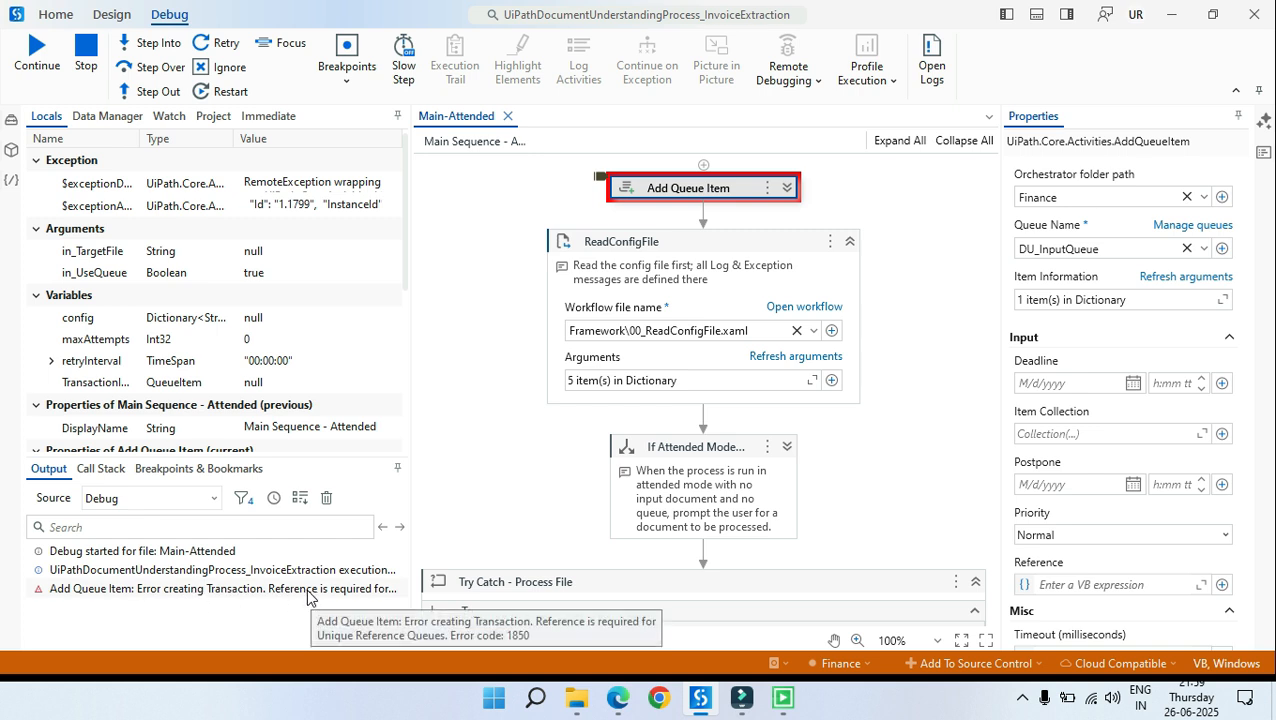
{"action": "left_click", "coordinate": [86, 50]}
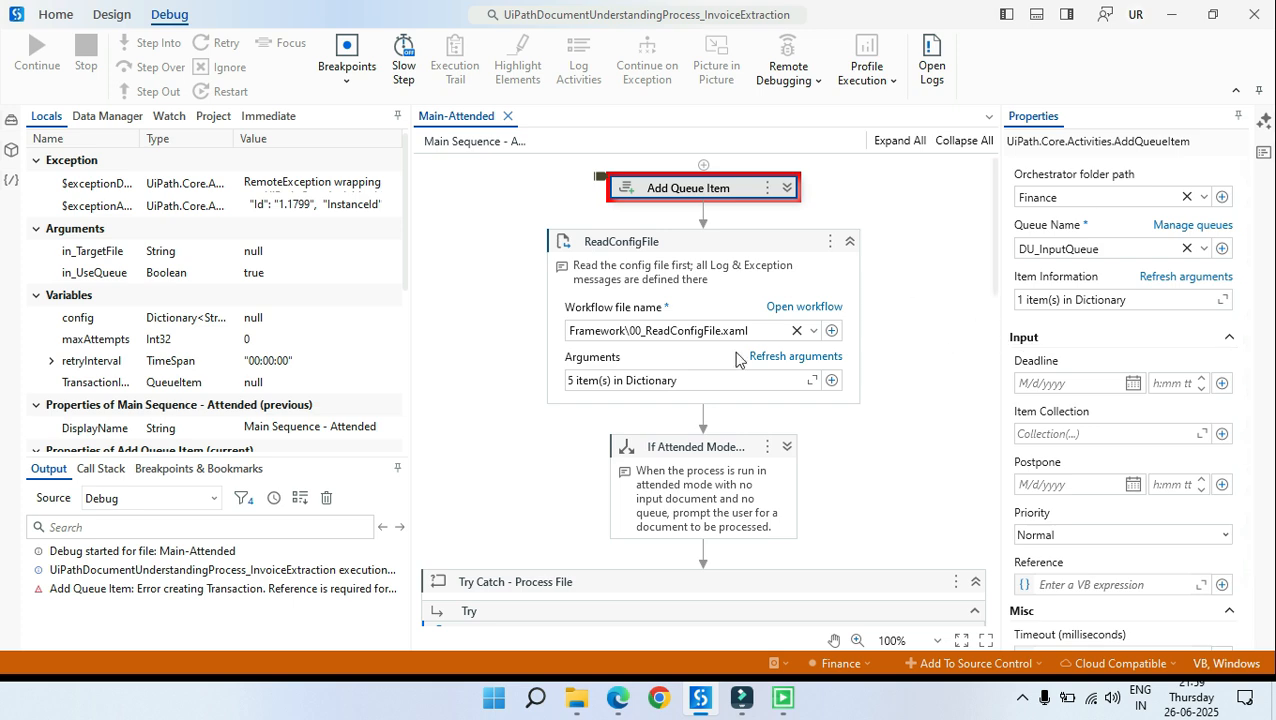
Step: In File Explorer, copy the name of the Aenean LLC_Scanned Invoice_1 file from DU Sample Files and return to UiPath Studio
{"action": "mouse_move", "coordinate": [586, 706]}
{"action": "left_click", "coordinate": [698, 620]}
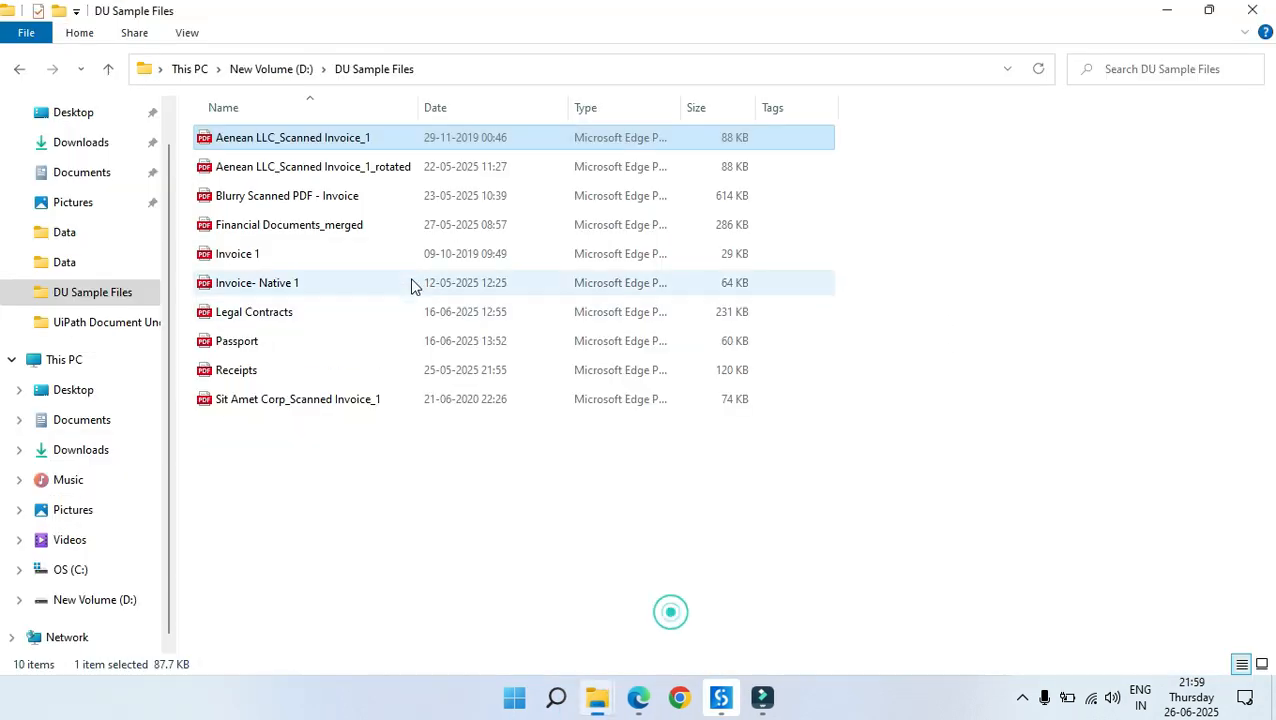
{"action": "key", "text": "F2"}
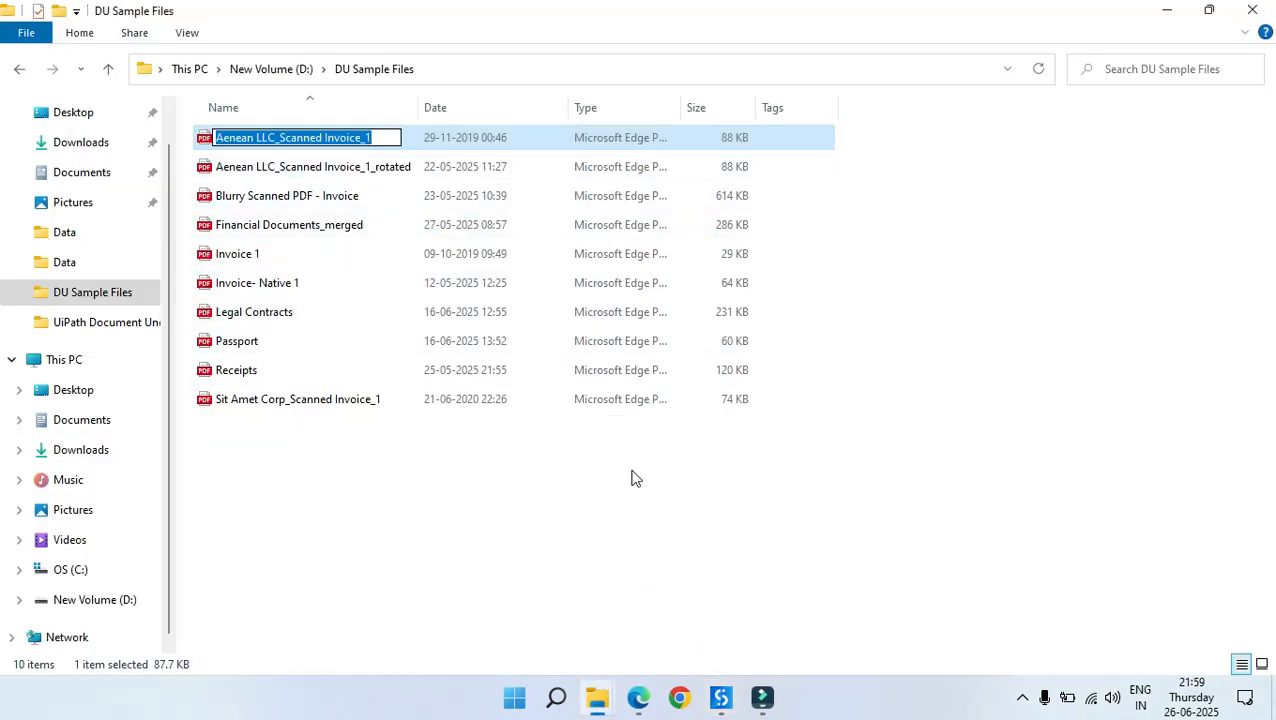
{"action": "left_click", "coordinate": [630, 537]}
{"action": "key", "text": "alt+Tab"}
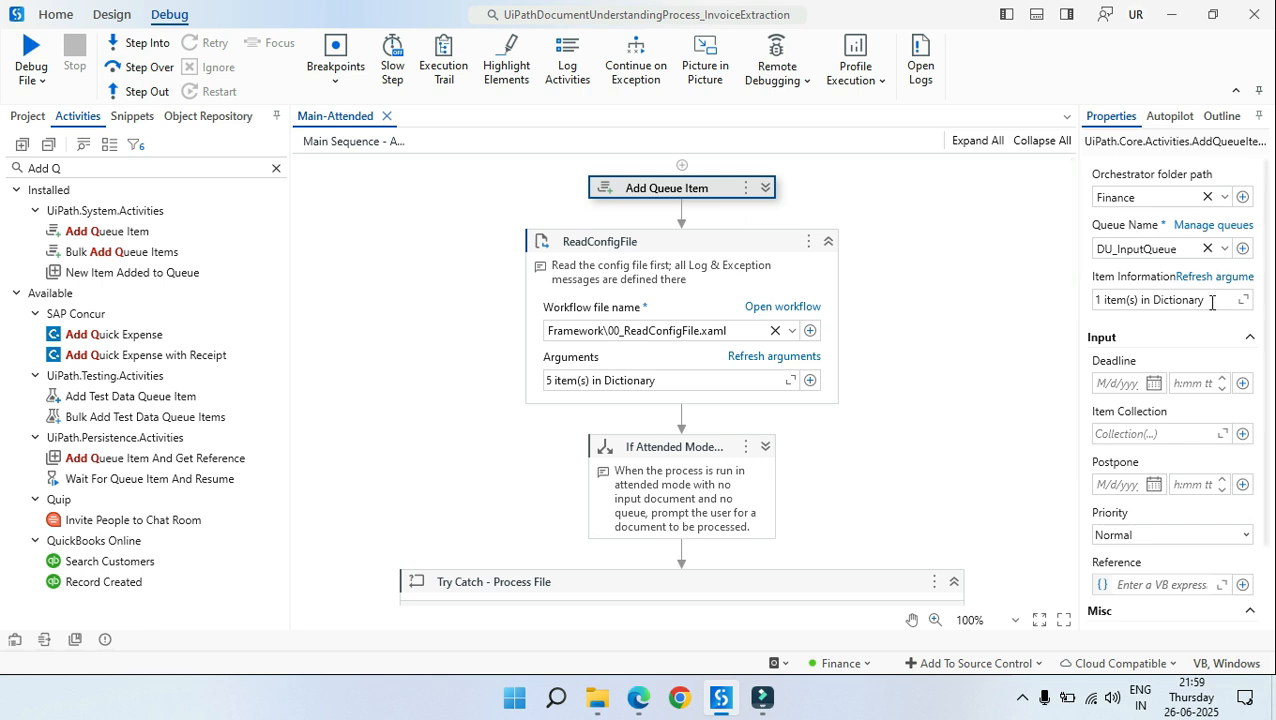
Step: Set the Reference of the Add Queue Item activity to "Aenean LLC_Scanned Invoice_1" and save Main-Attended
{"action": "scroll", "coordinate": [1175, 596], "scroll_direction": "down", "scroll_amount": 1}
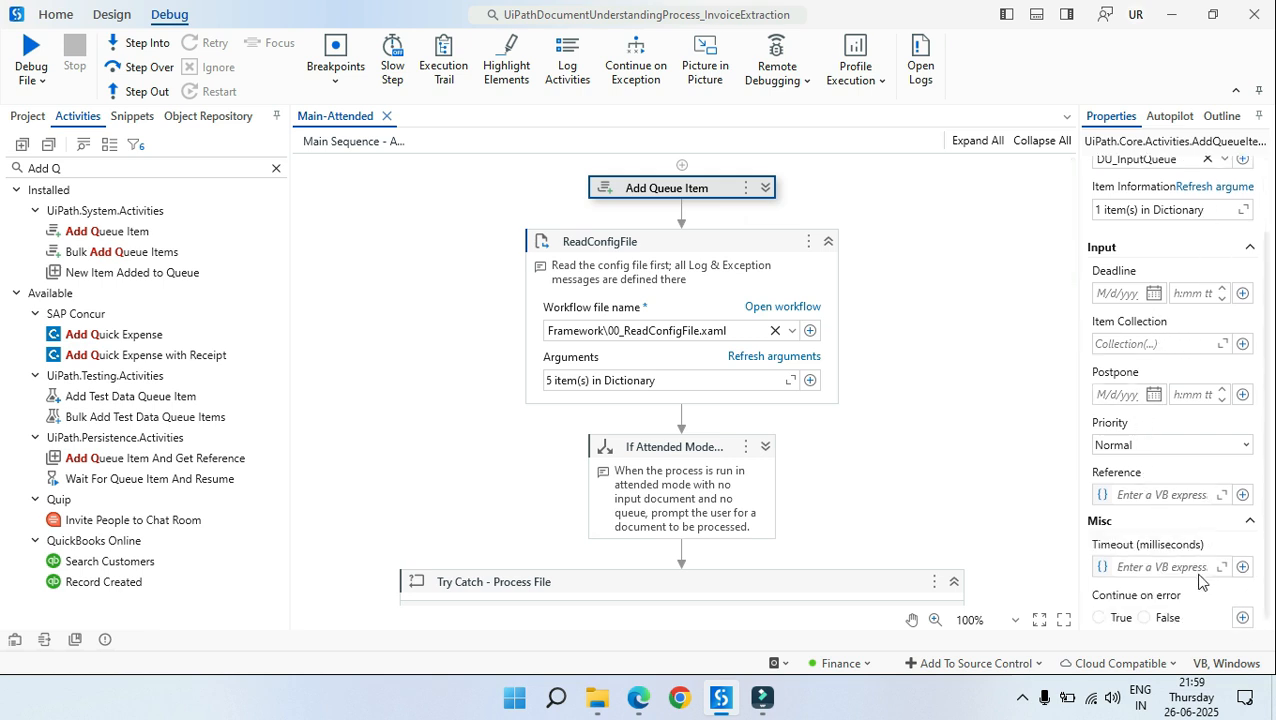
{"action": "left_click", "coordinate": [1149, 496]}
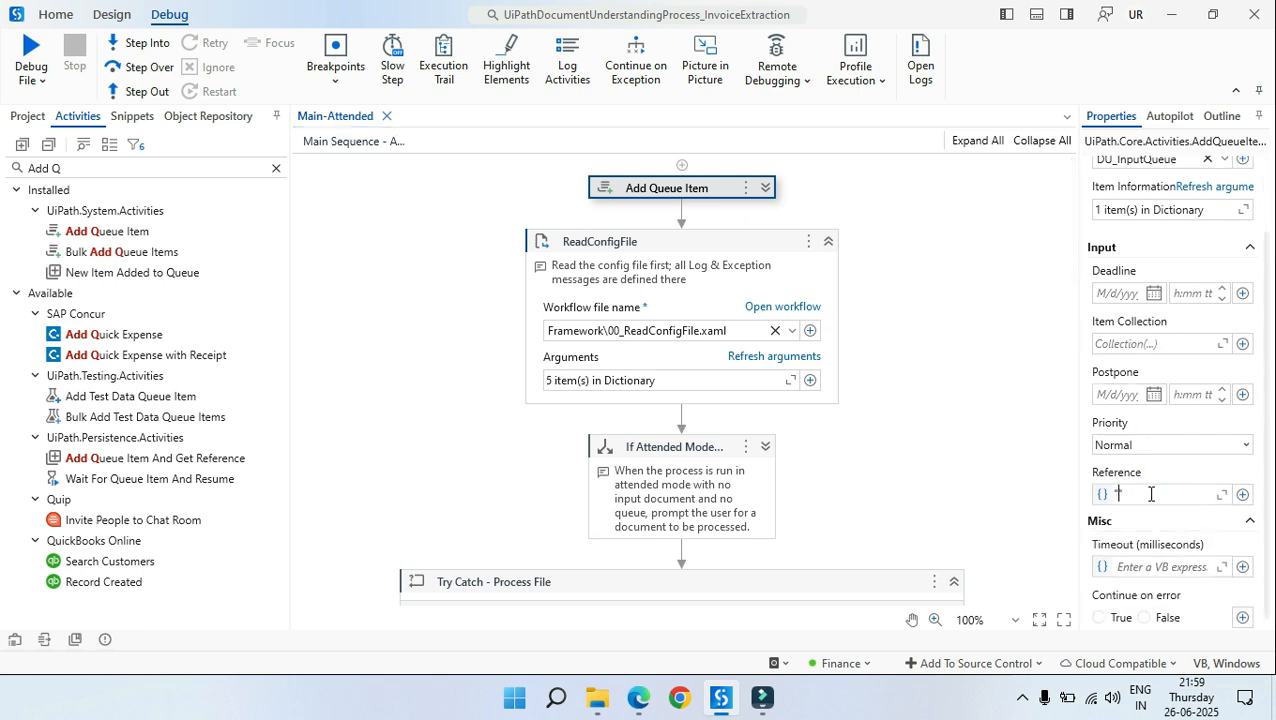
{"action": "left_click", "coordinate": [927, 423]}
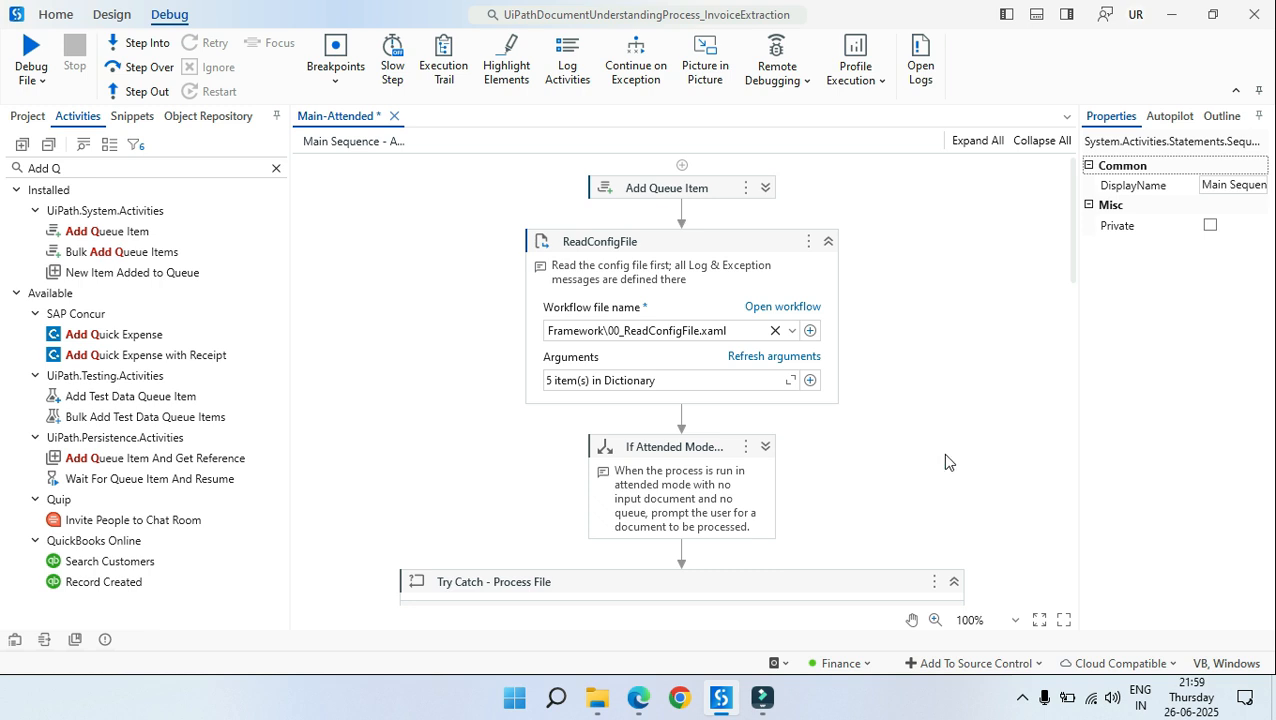
{"action": "left_click", "coordinate": [718, 190]}
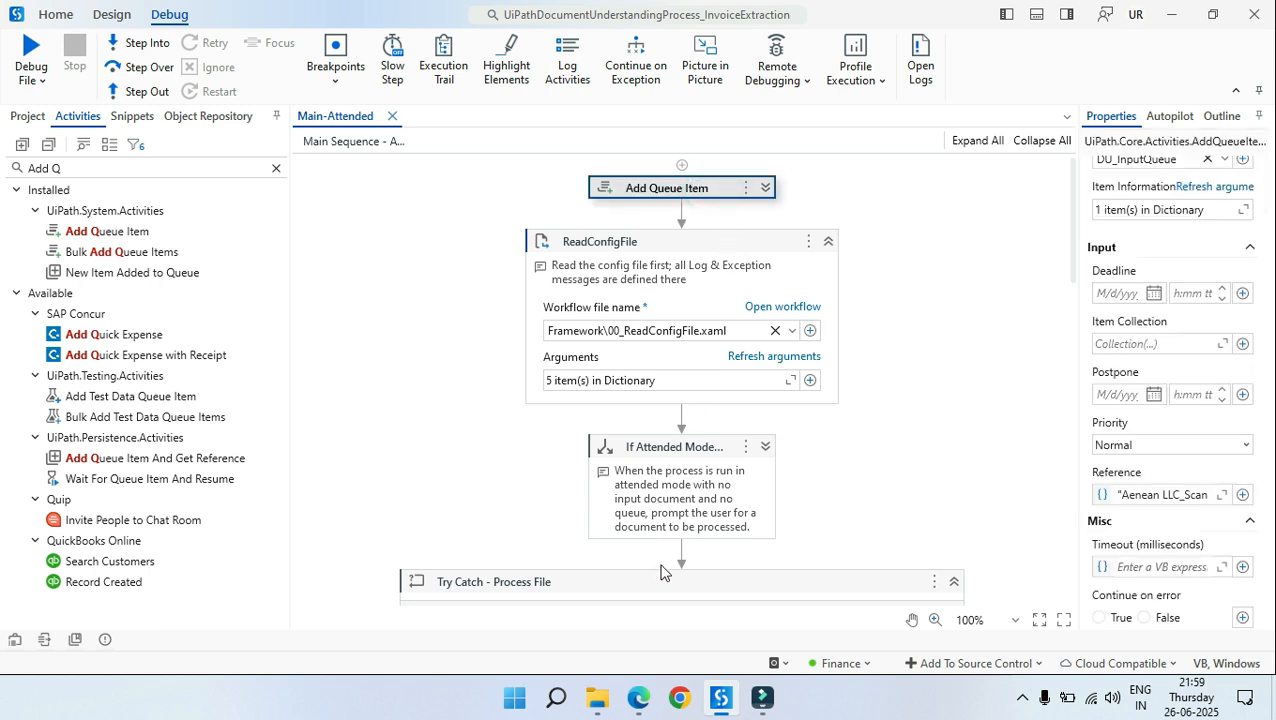
Step: In Orchestrator in Edge, check the unique reference option in DU_InputQueue's settings, leave them unedited and return to UiPath Studio
{"action": "left_click", "coordinate": [638, 697]}
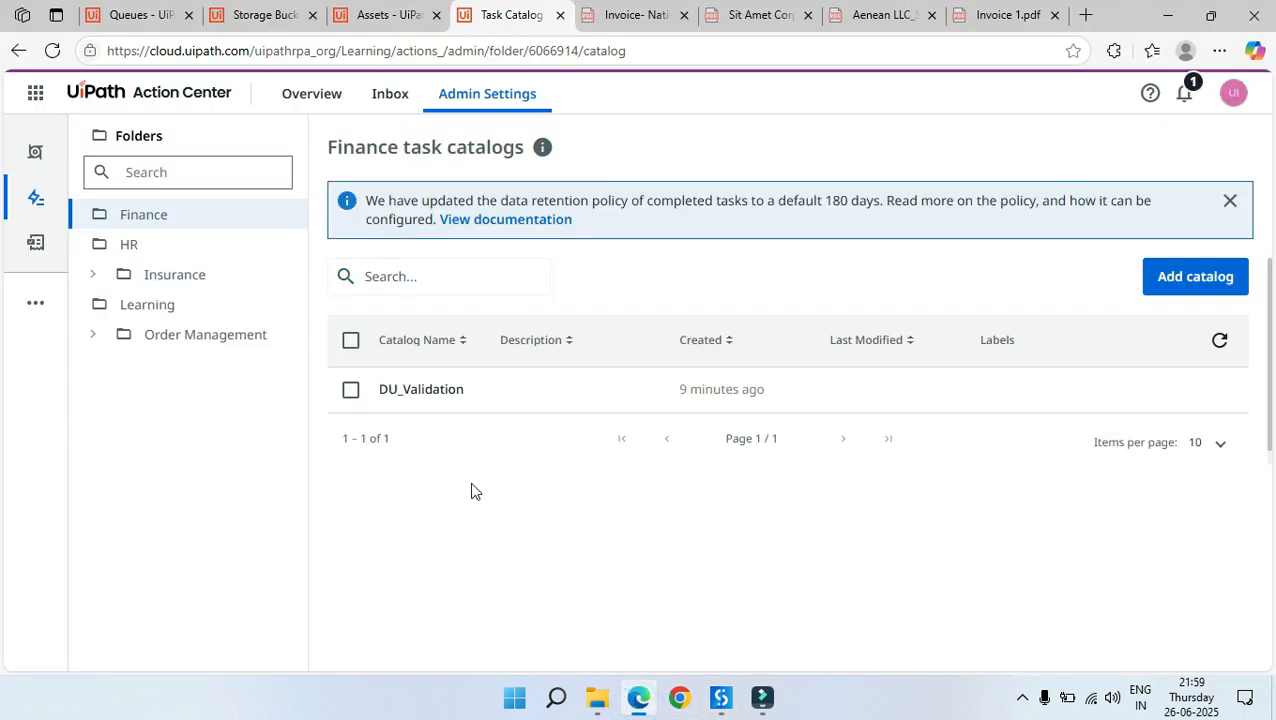
{"action": "left_click", "coordinate": [150, 15]}
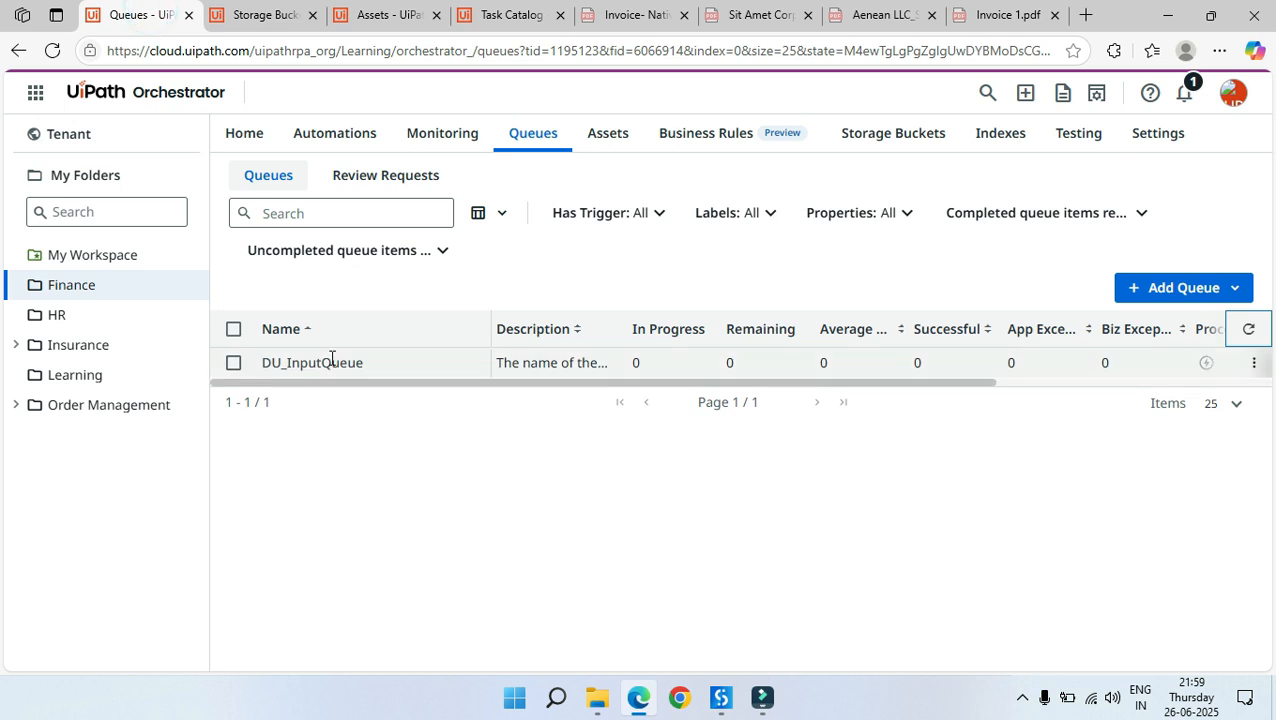
{"action": "left_click", "coordinate": [1254, 363]}
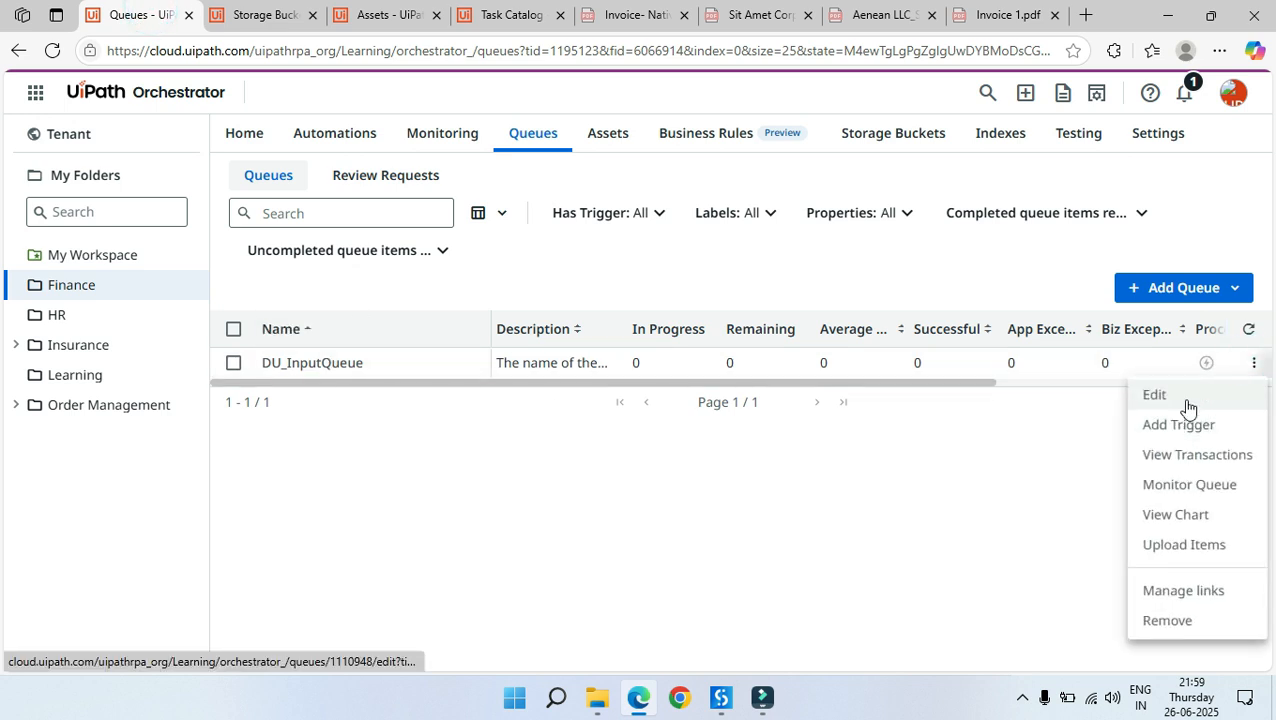
{"action": "left_click", "coordinate": [1190, 397]}
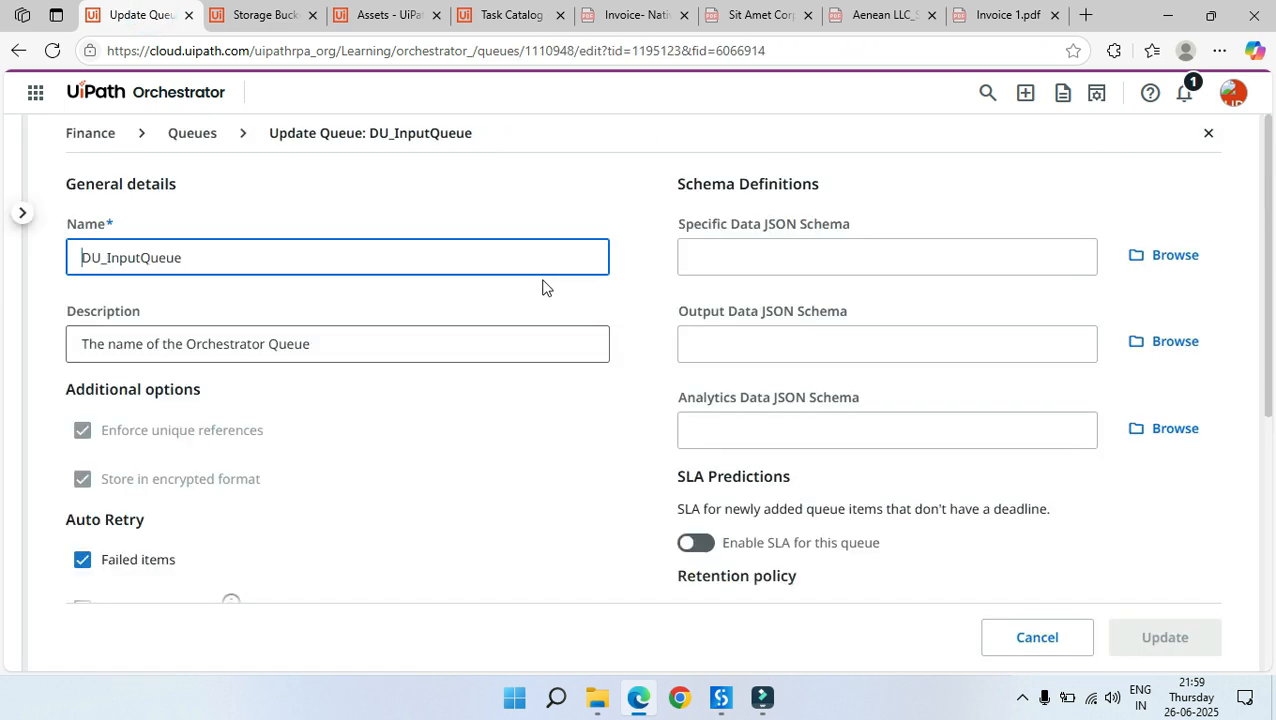
{"action": "left_click", "coordinate": [197, 143]}
{"action": "left_click", "coordinate": [1172, 20]}
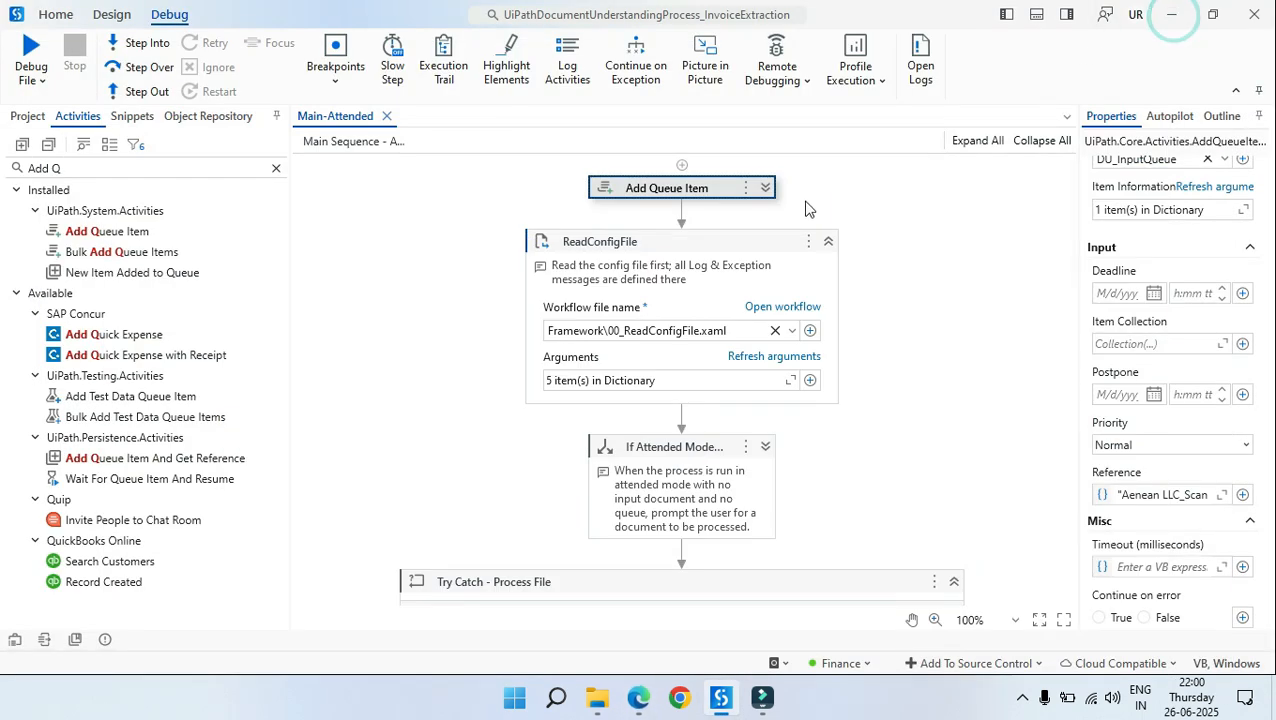
Step: Debug Main-Attended with Step Into to execute the Add Queue Item activity
{"action": "left_click", "coordinate": [926, 446]}
{"action": "left_click", "coordinate": [146, 43]}
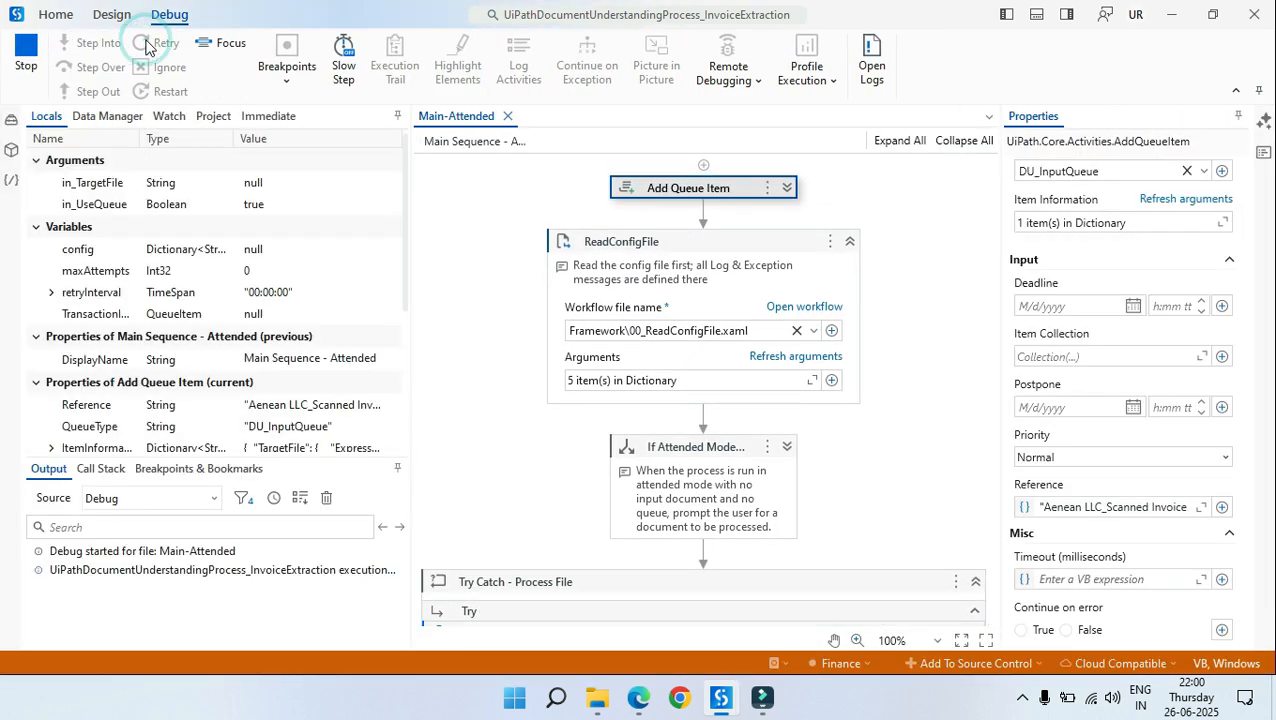
Step: In Orchestrator in Edge, refresh the Finance queues, view the transactions of DU_InputQueue and return to UiPath Studio
{"action": "mouse_move", "coordinate": [626, 716]}
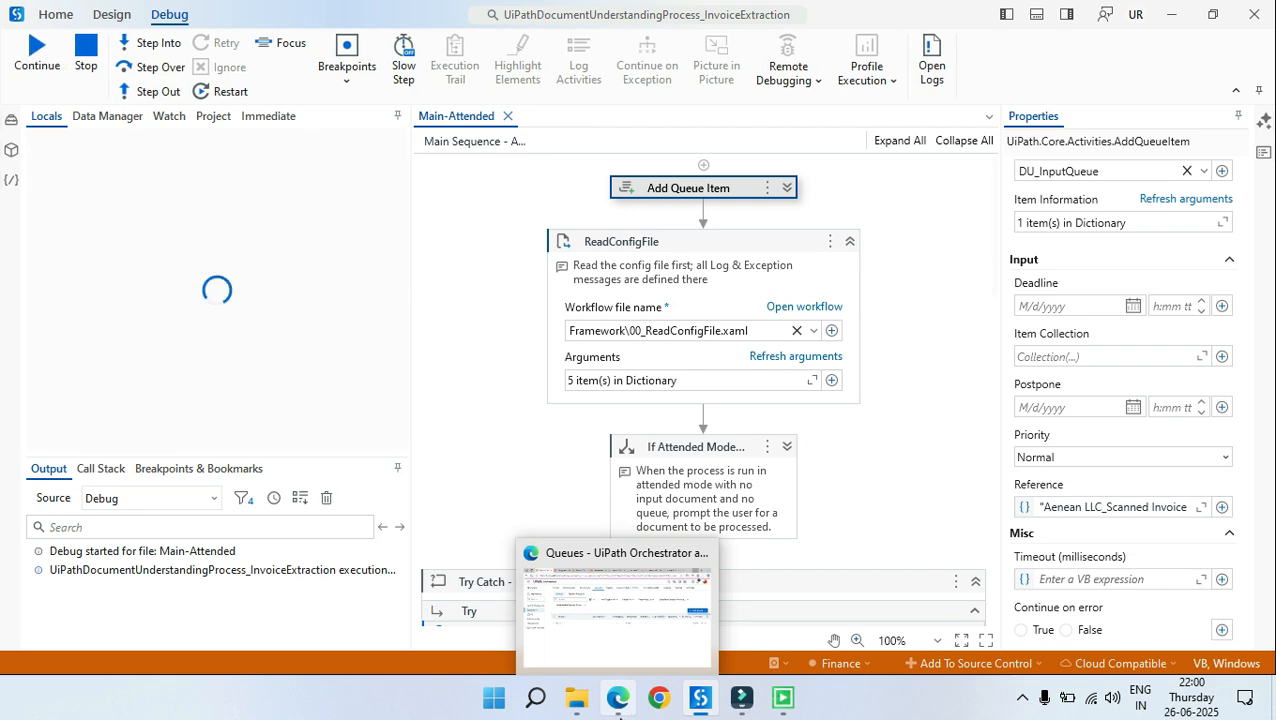
{"action": "left_click", "coordinate": [620, 700]}
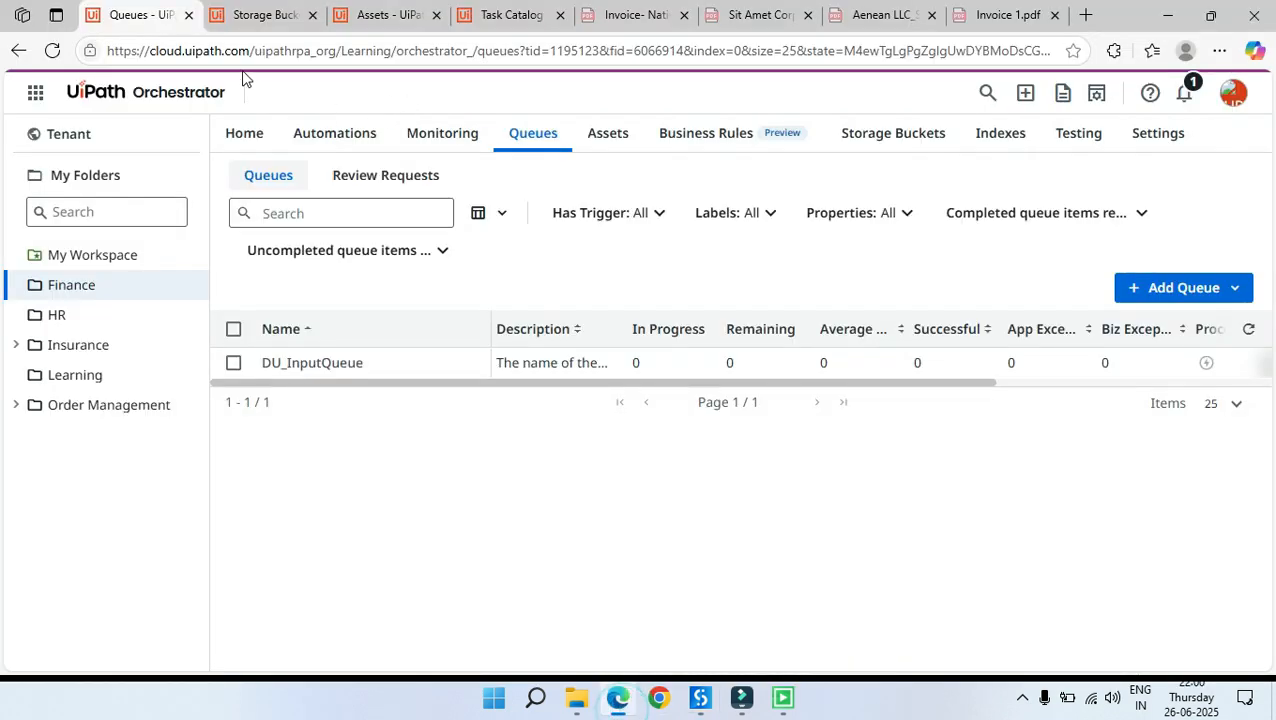
{"action": "left_click", "coordinate": [1247, 329]}
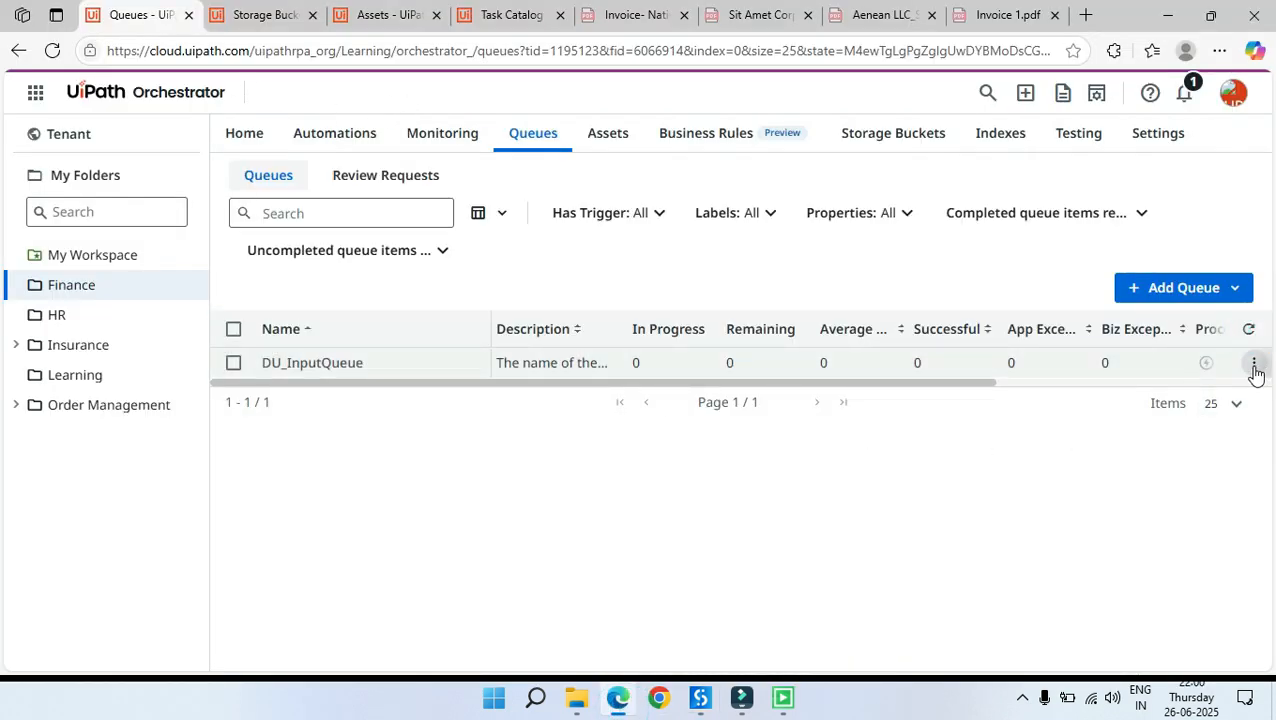
{"action": "left_click", "coordinate": [1254, 366]}
{"action": "left_click", "coordinate": [1205, 455]}
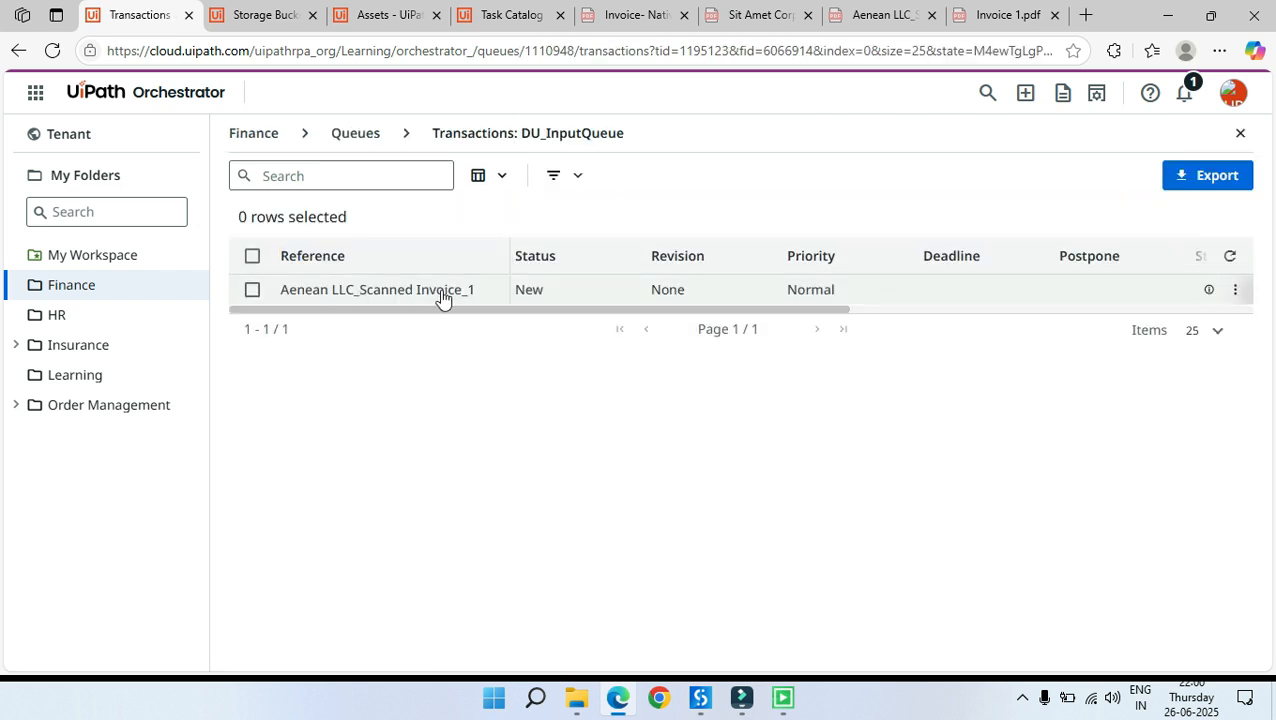
{"action": "left_click", "coordinate": [498, 403]}
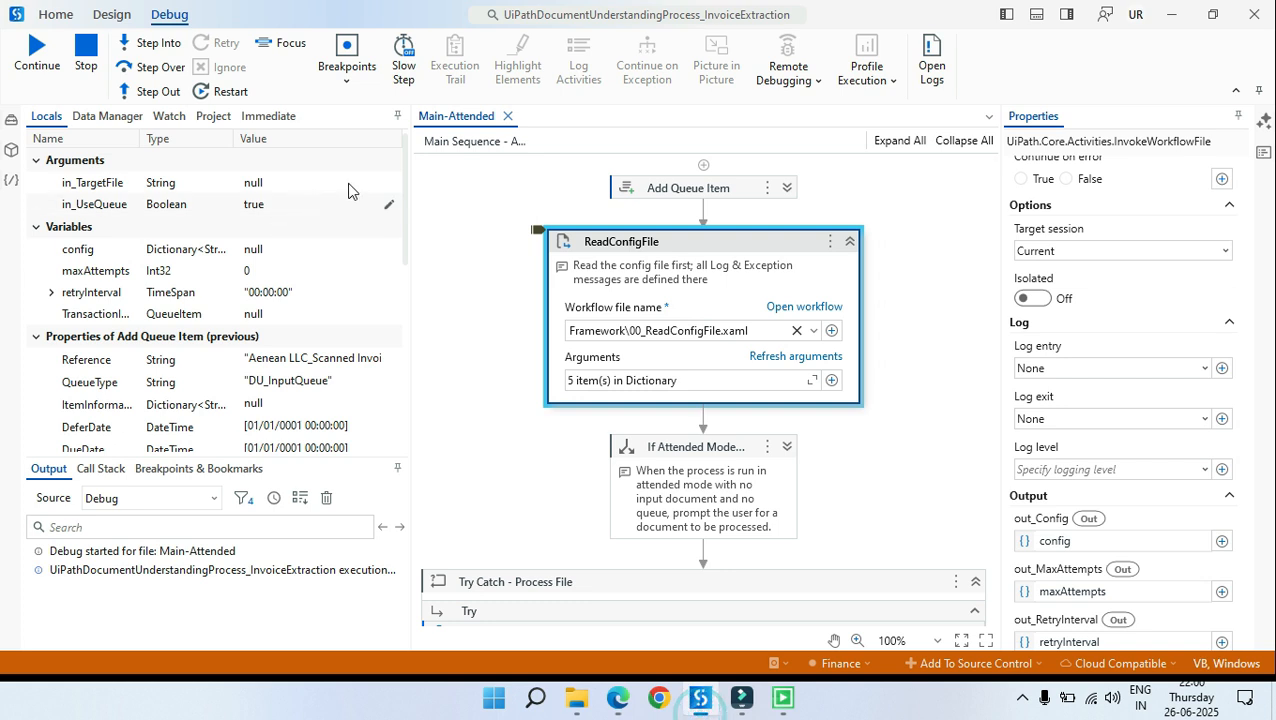
Step: Stop debugging and comment out the Add Queue Item activity, collapsing the commented block and saving Main-Attended
{"action": "left_click", "coordinate": [86, 50]}
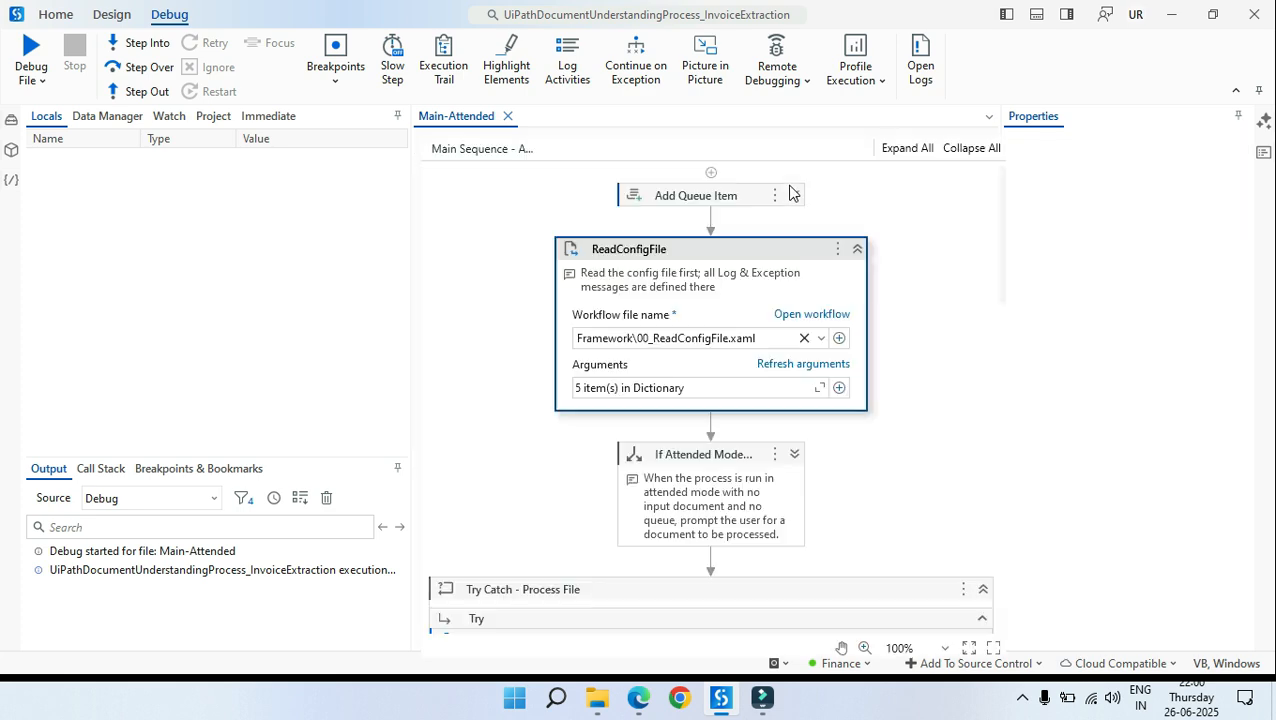
{"action": "left_click", "coordinate": [875, 234]}
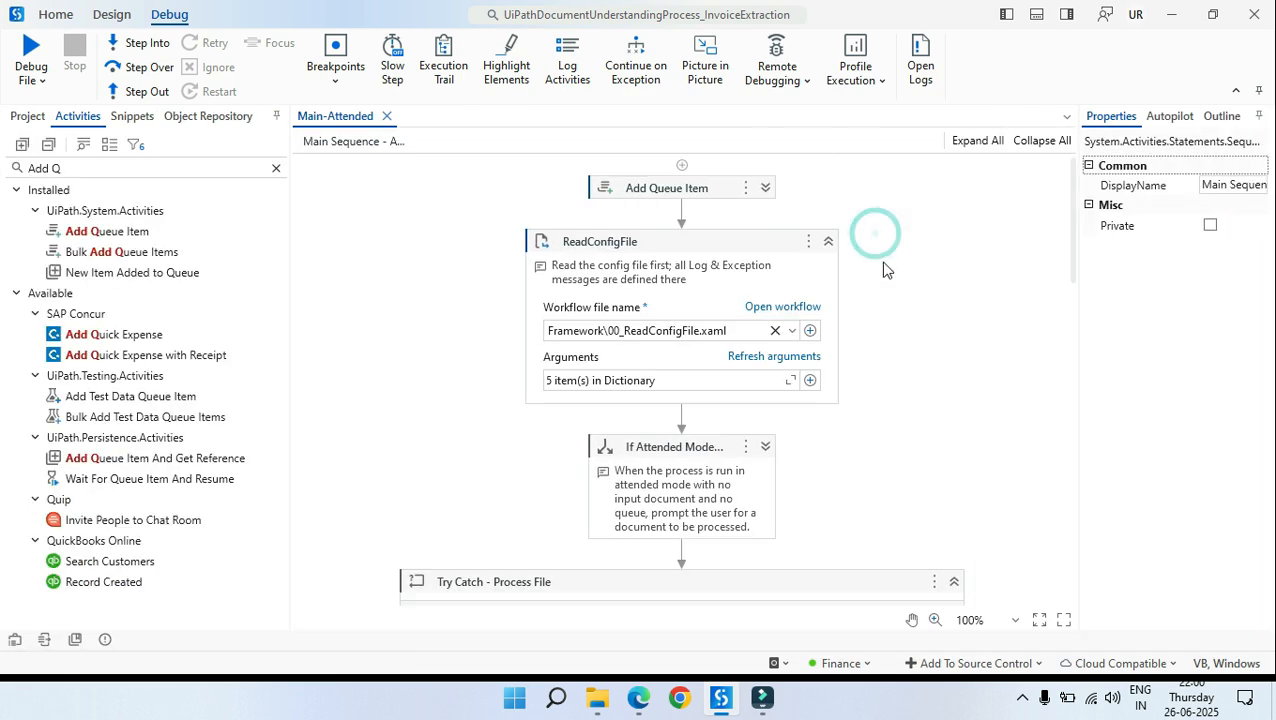
{"action": "left_click", "coordinate": [707, 190]}
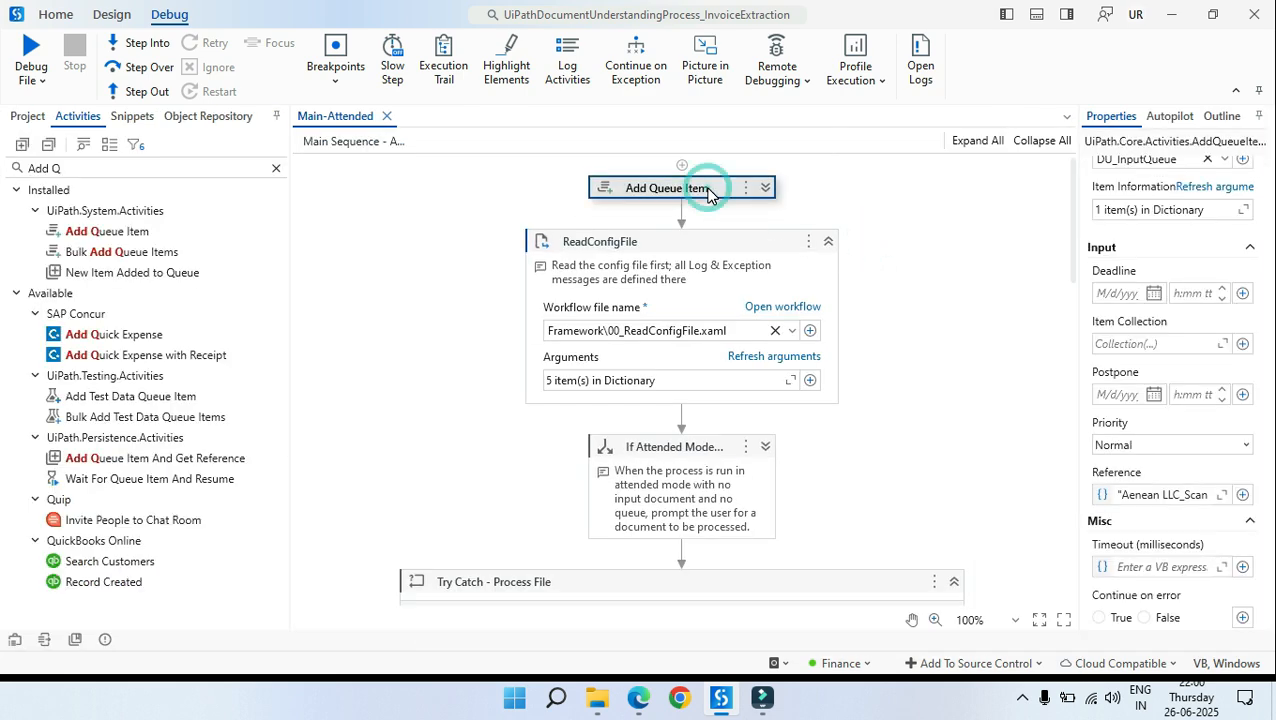
{"action": "key", "text": "ctrl+d"}
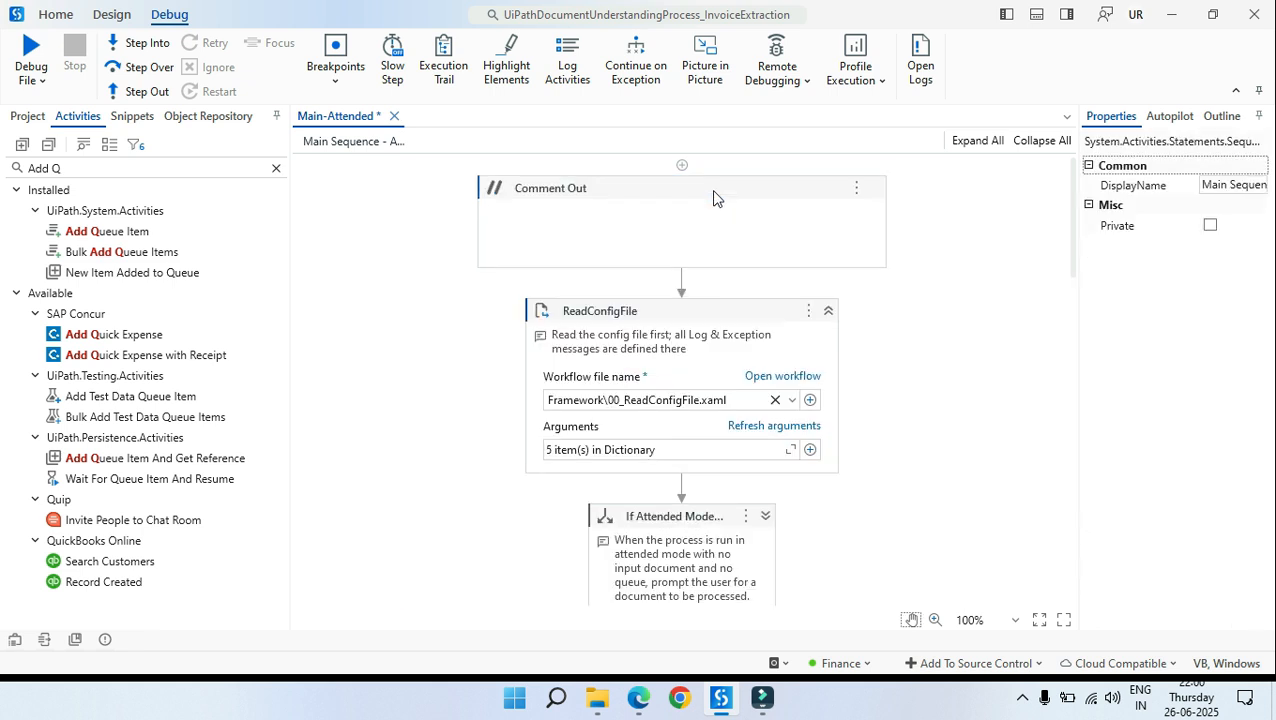
{"action": "left_click", "coordinate": [900, 189]}
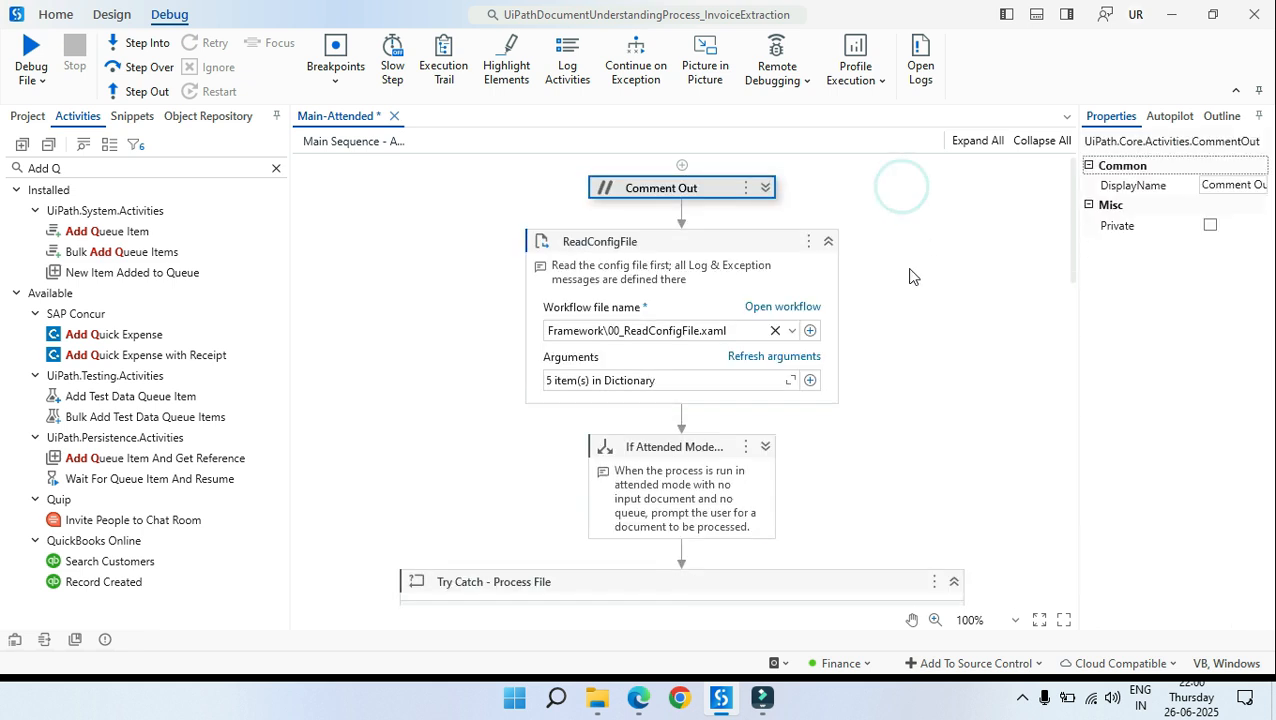
{"action": "left_click", "coordinate": [911, 266]}
{"action": "scroll", "coordinate": [909, 273], "scroll_direction": "down", "scroll_amount": 2}
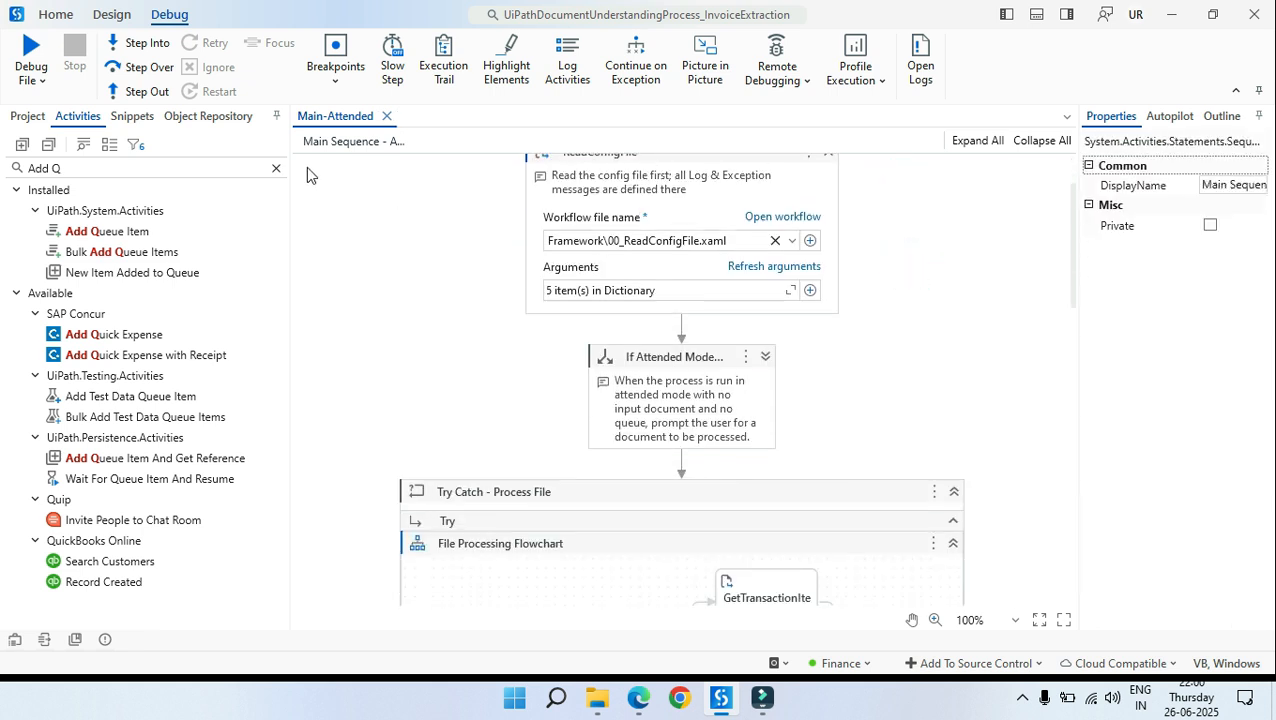
Step: Restart debugging with Step Into up to ReadConfigFile and open its 00_ReadConfigFile workflow to examine the activities
{"action": "left_click", "coordinate": [148, 43]}
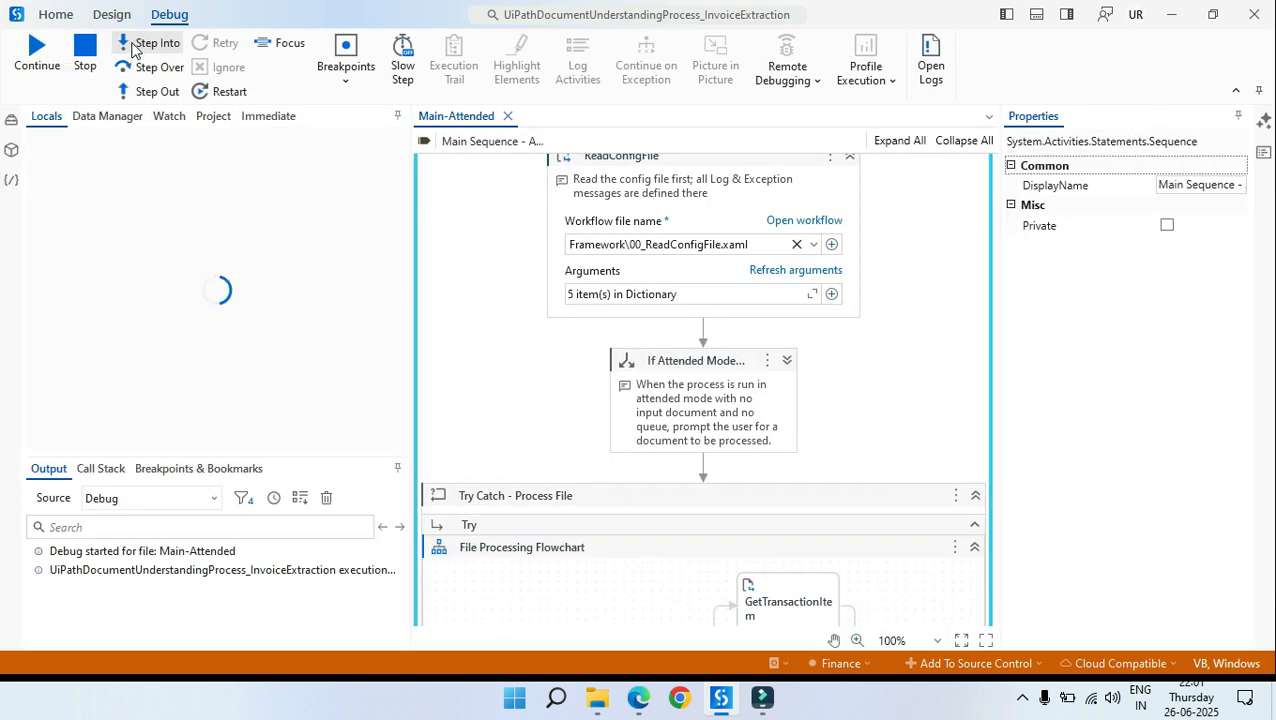
{"action": "left_click", "coordinate": [151, 45]}
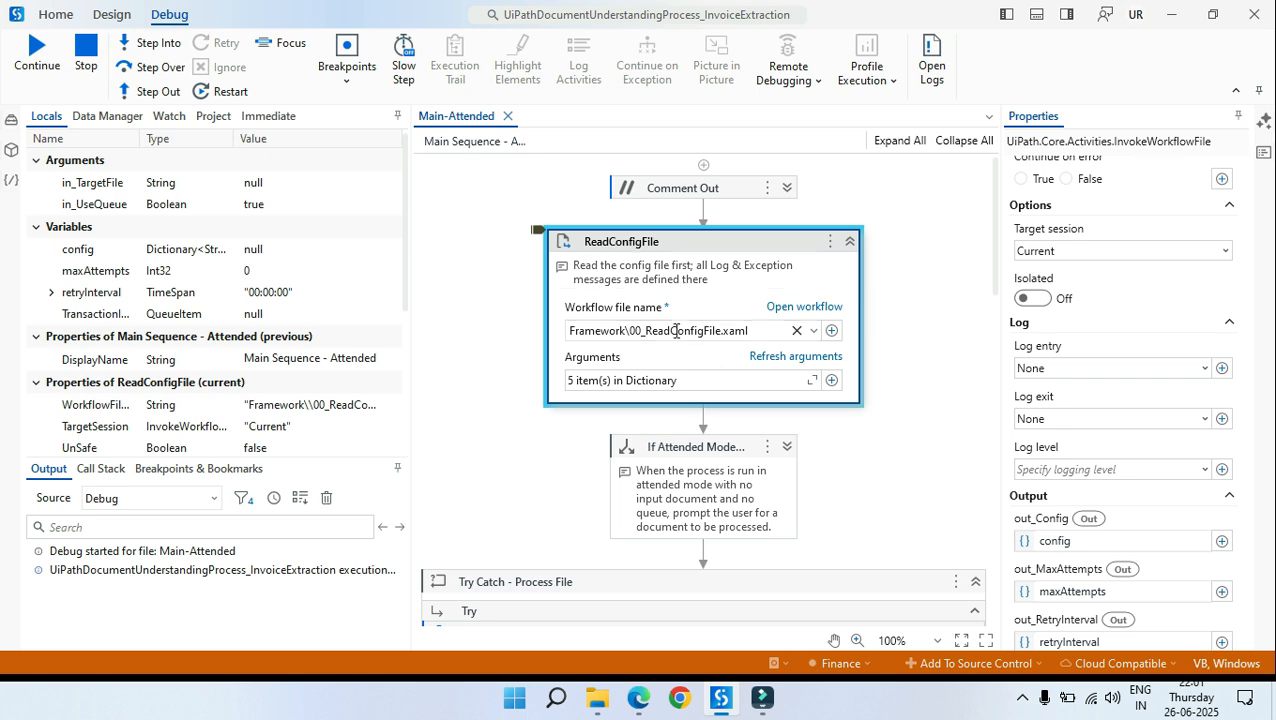
{"action": "left_click", "coordinate": [807, 310]}
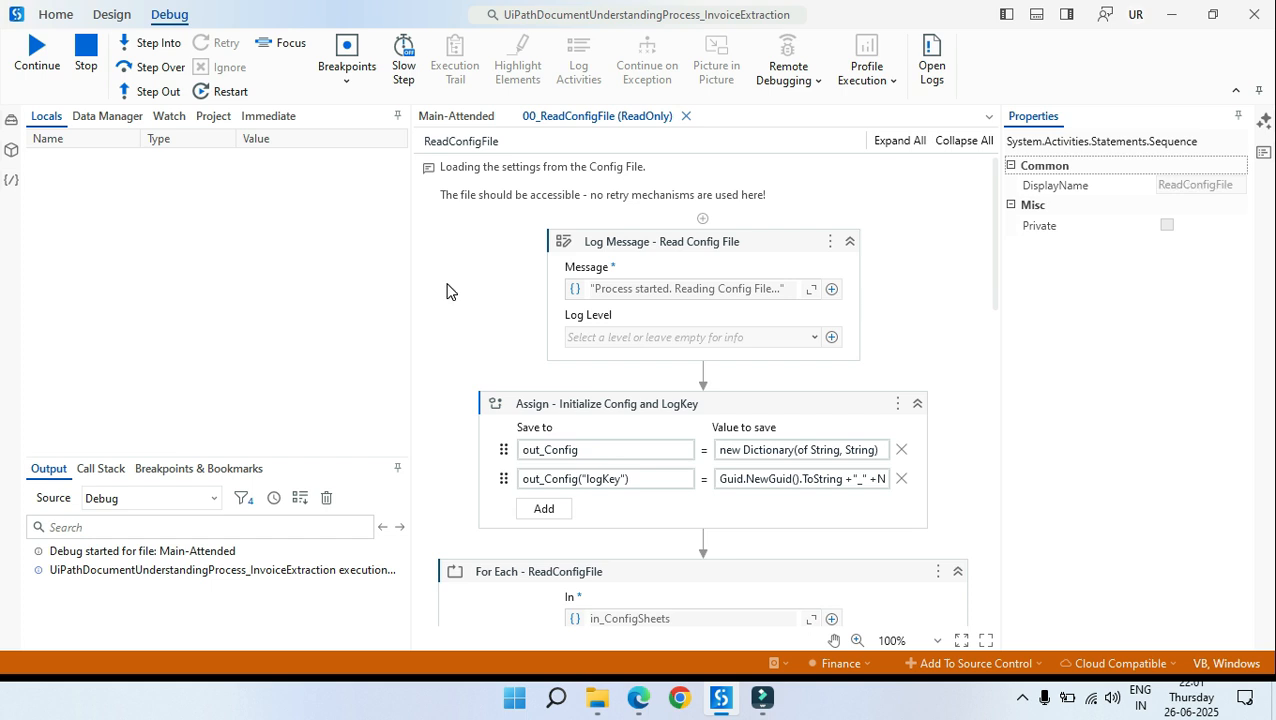
{"action": "scroll", "coordinate": [507, 373], "scroll_direction": "down", "scroll_amount": 2}
{"action": "scroll", "coordinate": [447, 347], "scroll_direction": "up", "scroll_amount": 1}
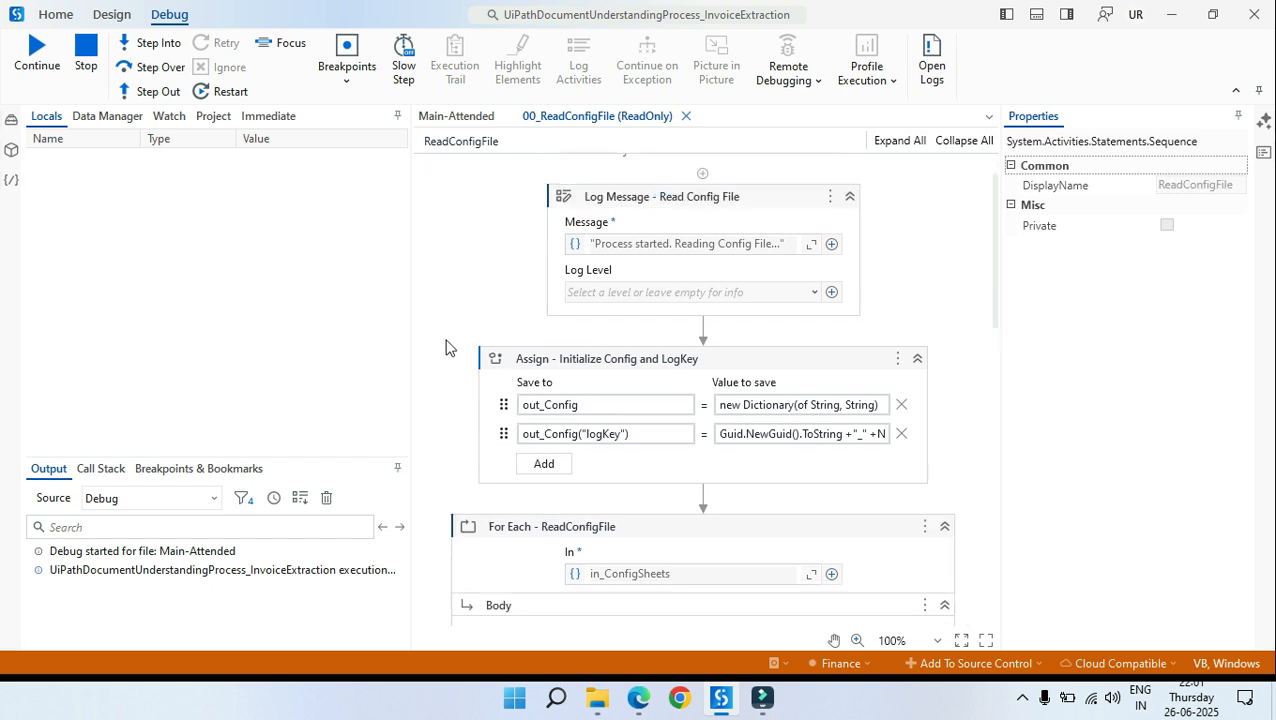
Step: Open the 20_Digitize workflow from the project's Framework folder, examine its DigitizationStarted log message, and close the workflow
{"action": "scroll", "coordinate": [447, 347], "scroll_direction": "up", "scroll_amount": 1}
{"action": "scroll", "coordinate": [700, 358], "scroll_direction": "down", "scroll_amount": 2}
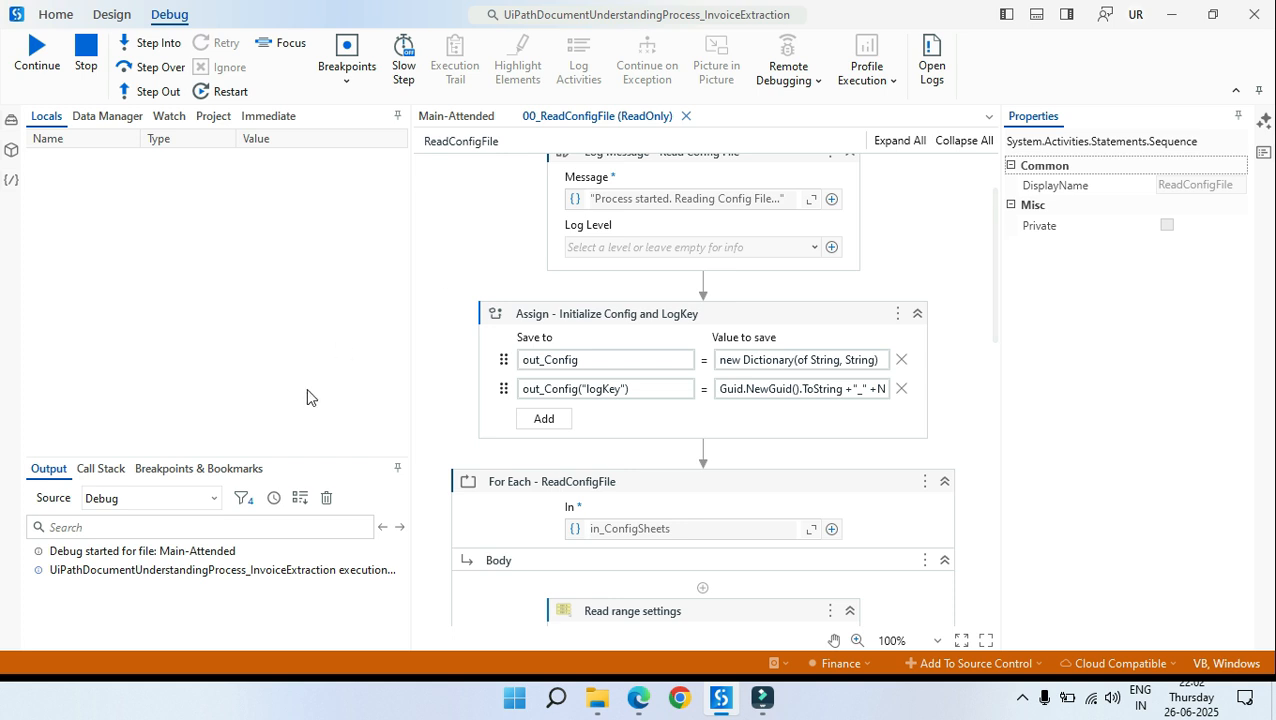
{"action": "left_click", "coordinate": [207, 114]}
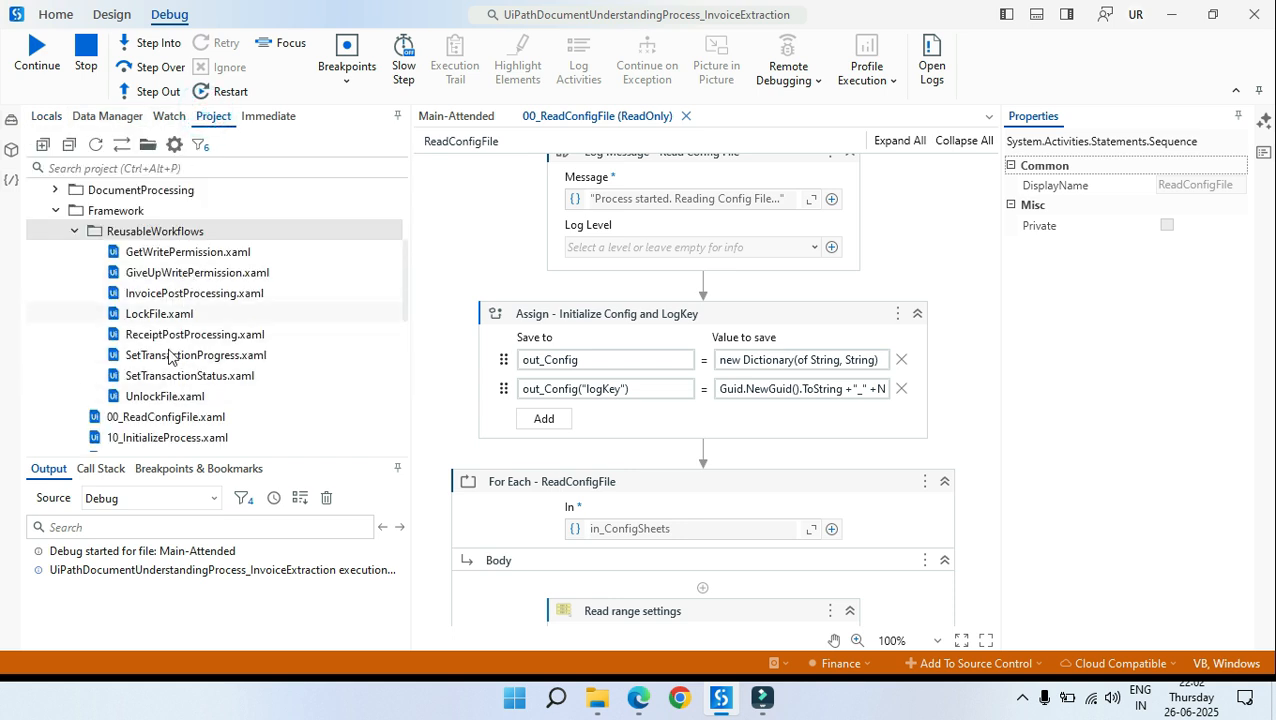
{"action": "scroll", "coordinate": [165, 433], "scroll_direction": "down", "scroll_amount": 2}
{"action": "double_click", "coordinate": [170, 355]}
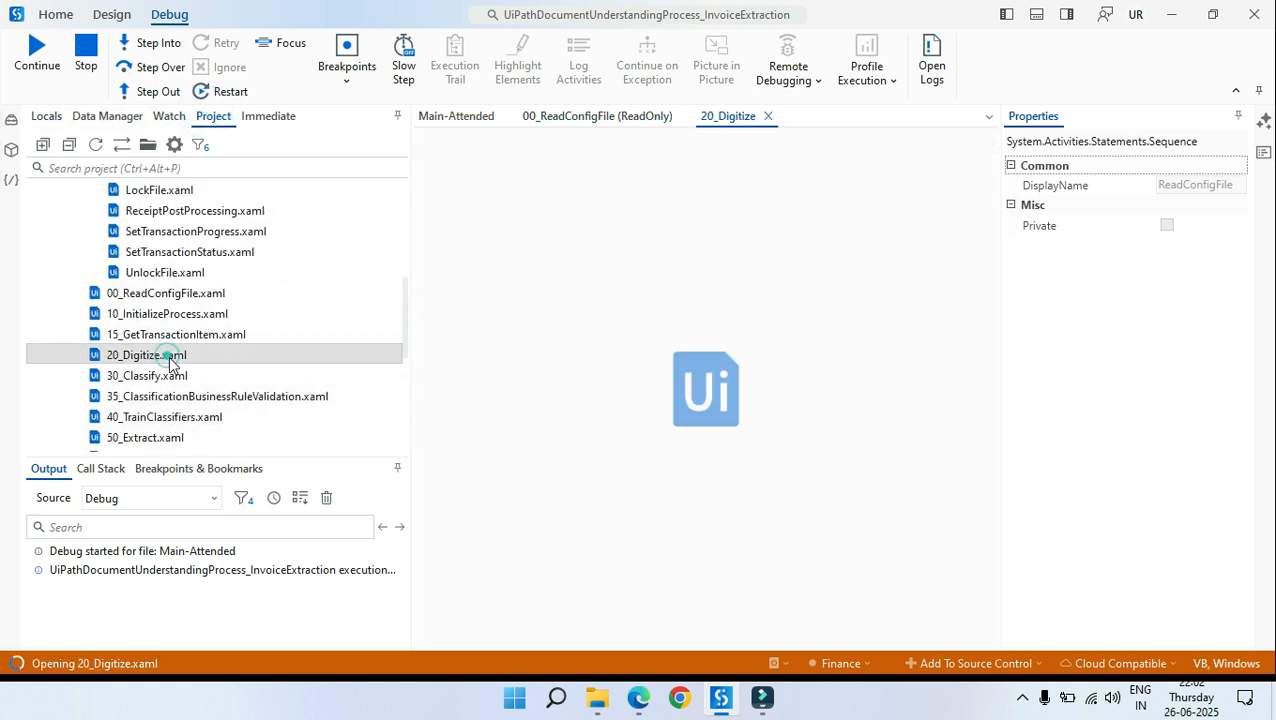
{"action": "left_click", "coordinate": [588, 117]}
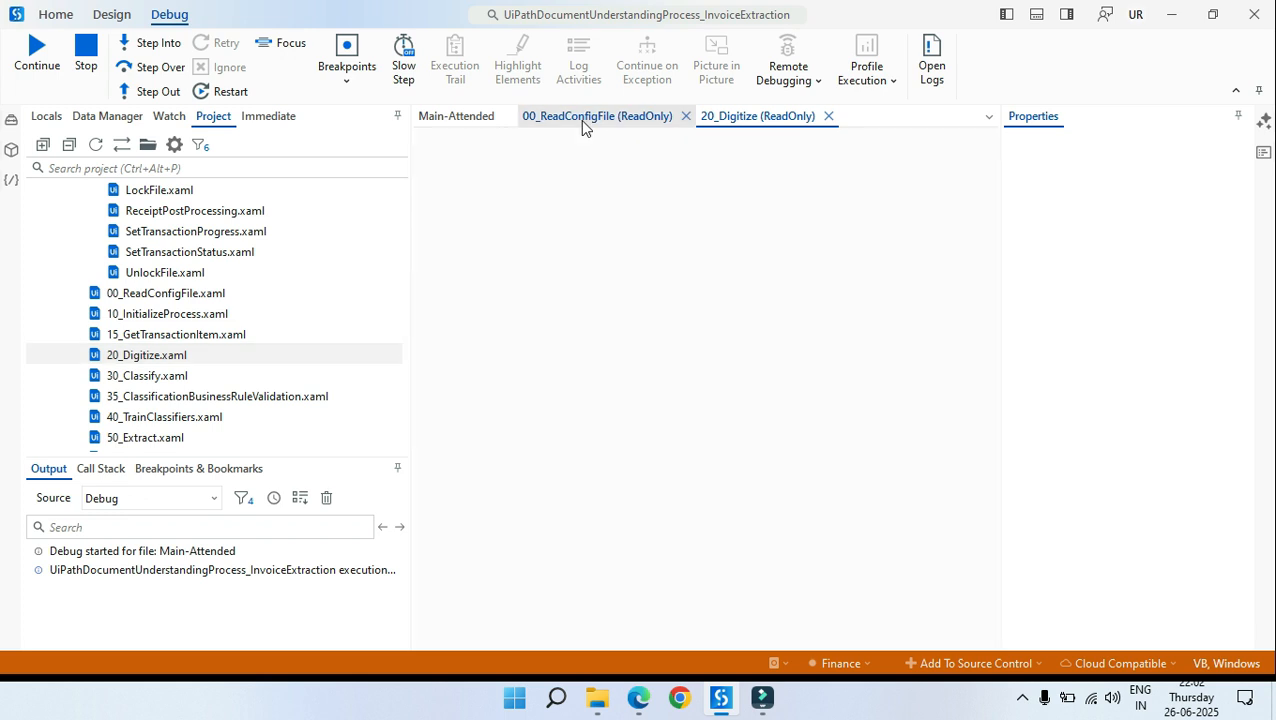
{"action": "left_click", "coordinate": [752, 117]}
{"action": "scroll", "coordinate": [760, 387], "scroll_direction": "down", "scroll_amount": 1}
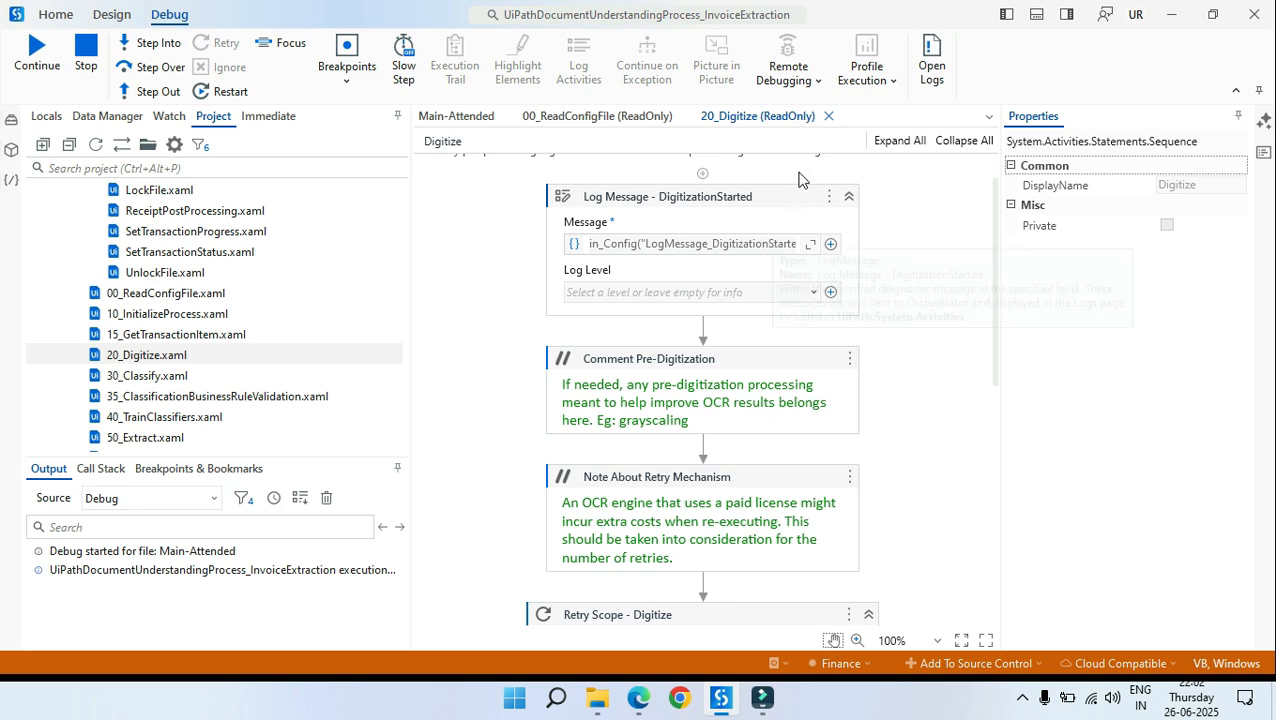
{"action": "left_click", "coordinate": [828, 116]}
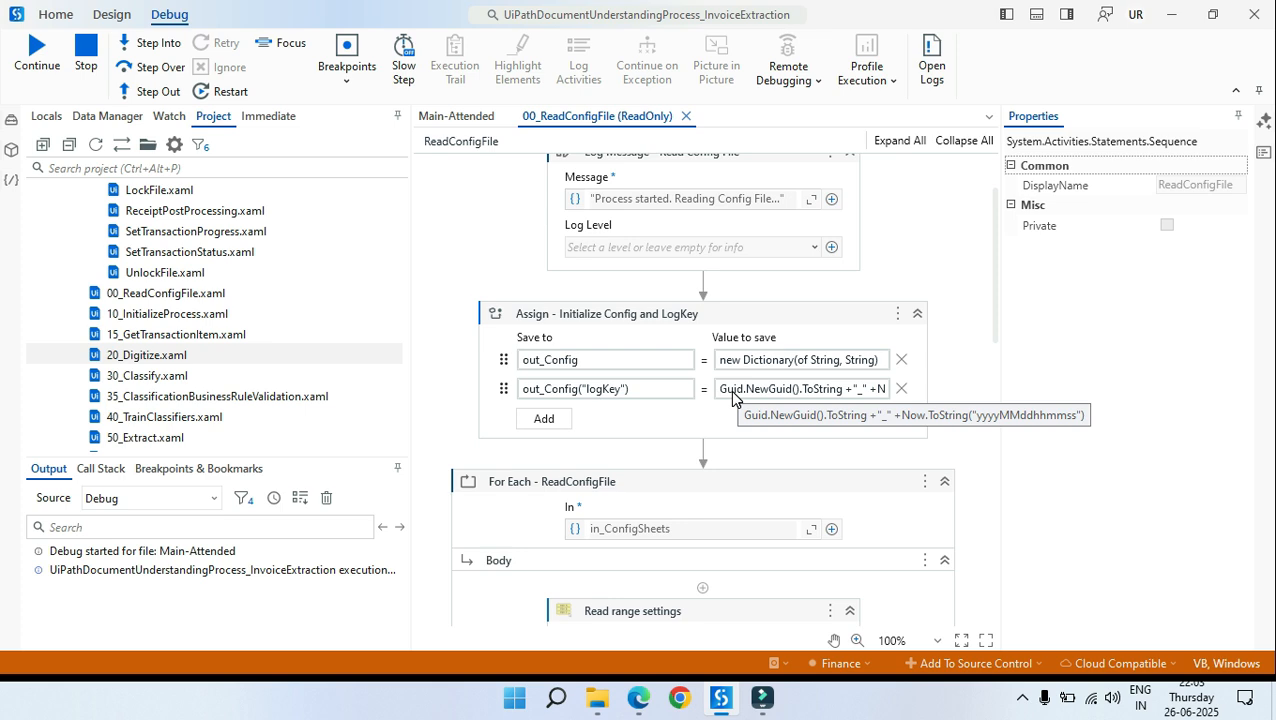
Step: Examine the rest of 00_ReadConfigFile down to the MaxExecutionAttempts and RetryInterval assignment, and close the workflow
{"action": "scroll", "coordinate": [806, 521], "scroll_direction": "down", "scroll_amount": 3}
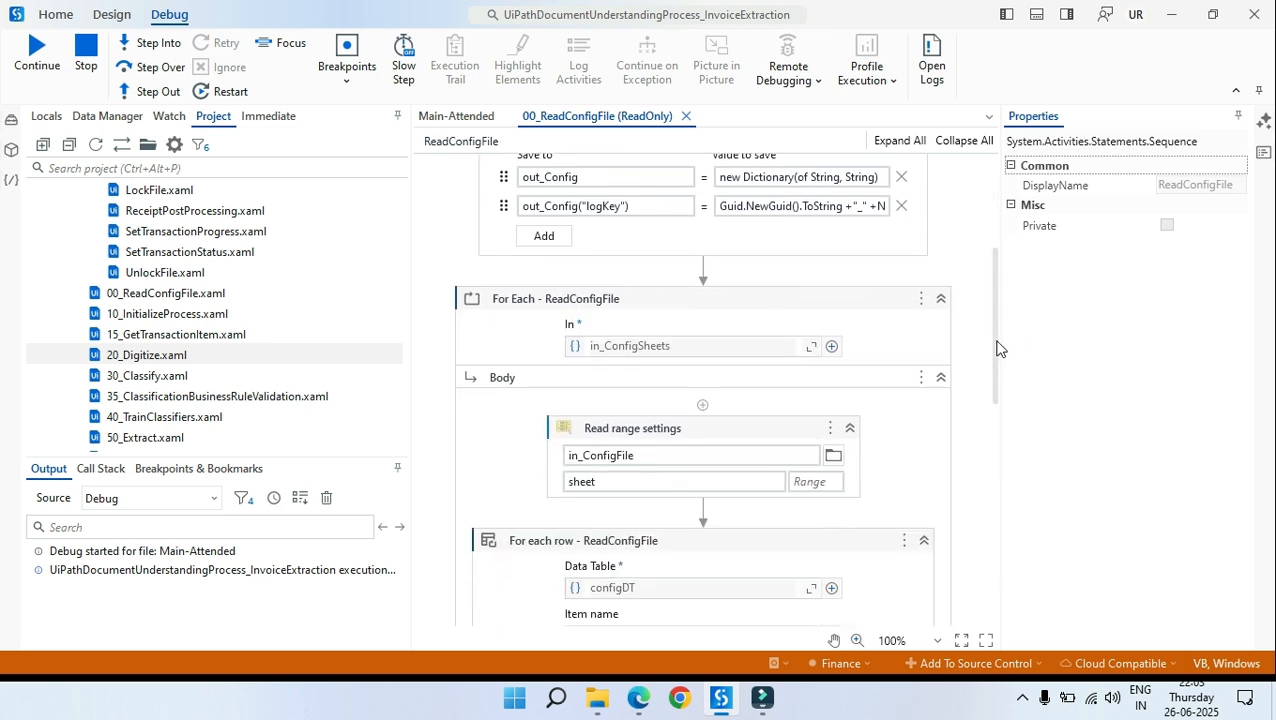
{"action": "left_click_drag", "start_coordinate": [997, 348], "coordinate": [1000, 574]}
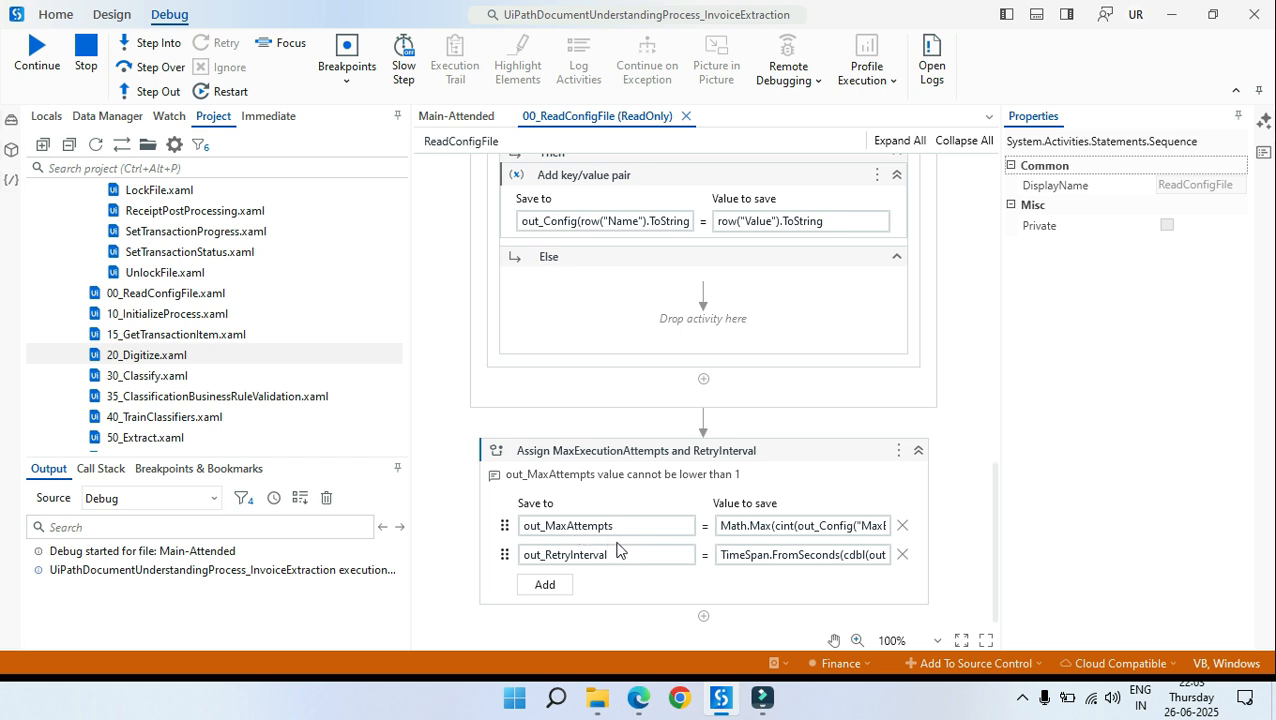
{"action": "left_click", "coordinate": [686, 116]}
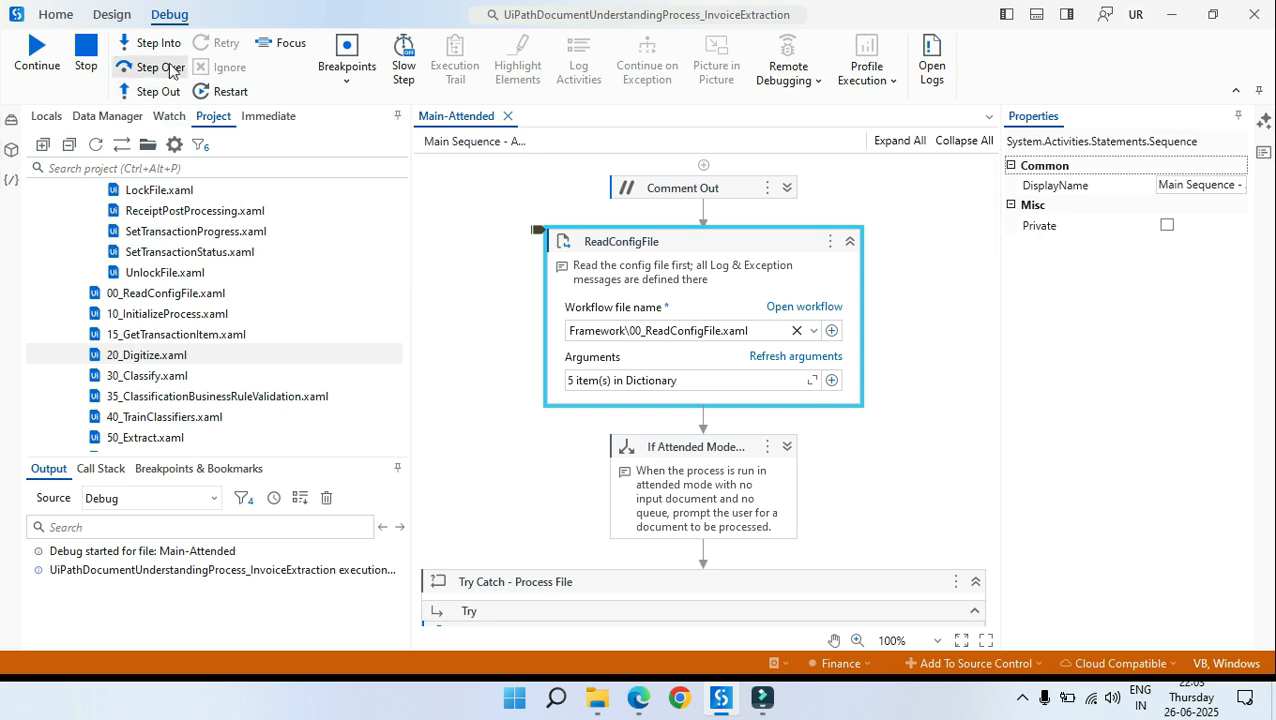
Step: Step over ReadConfigFile and expand the If Attended Mode with No Input File Nor Queue activity, keeping the debug session running
{"action": "left_click", "coordinate": [152, 67]}
{"action": "left_click", "coordinate": [787, 447]}
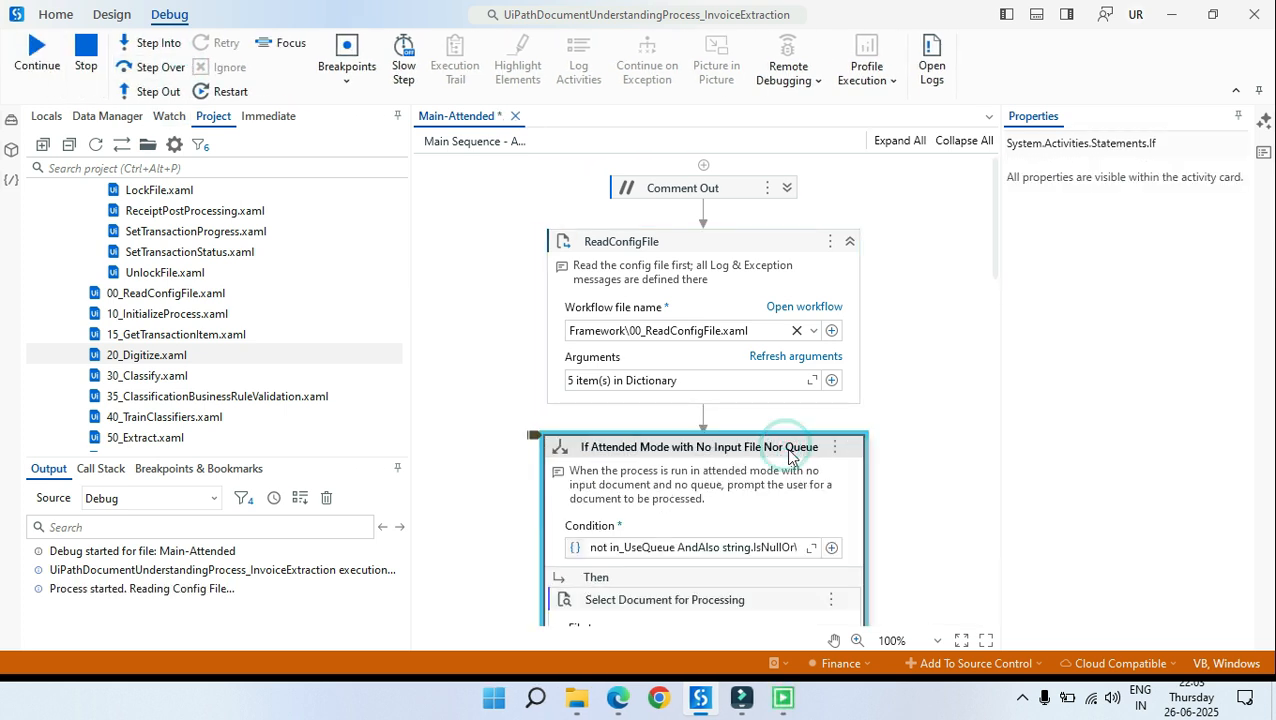
{"action": "scroll", "coordinate": [700, 380], "scroll_direction": "down", "scroll_amount": 3}
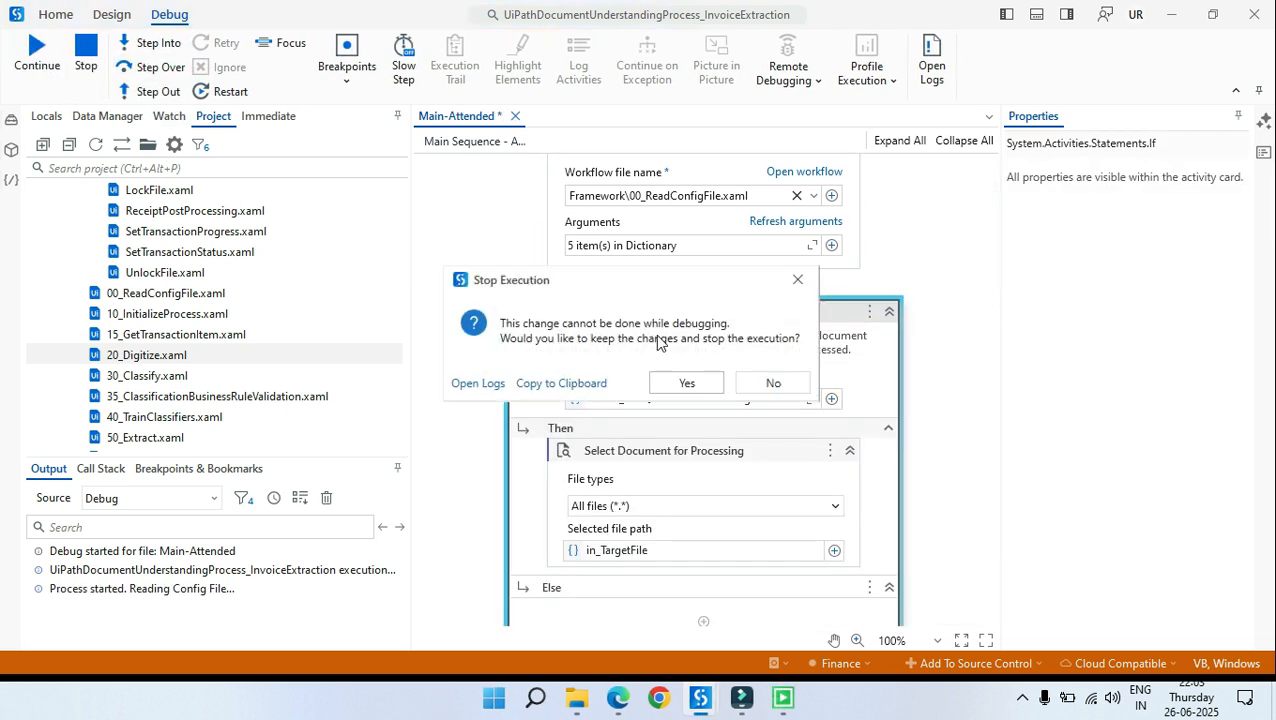
{"action": "left_click", "coordinate": [796, 282]}
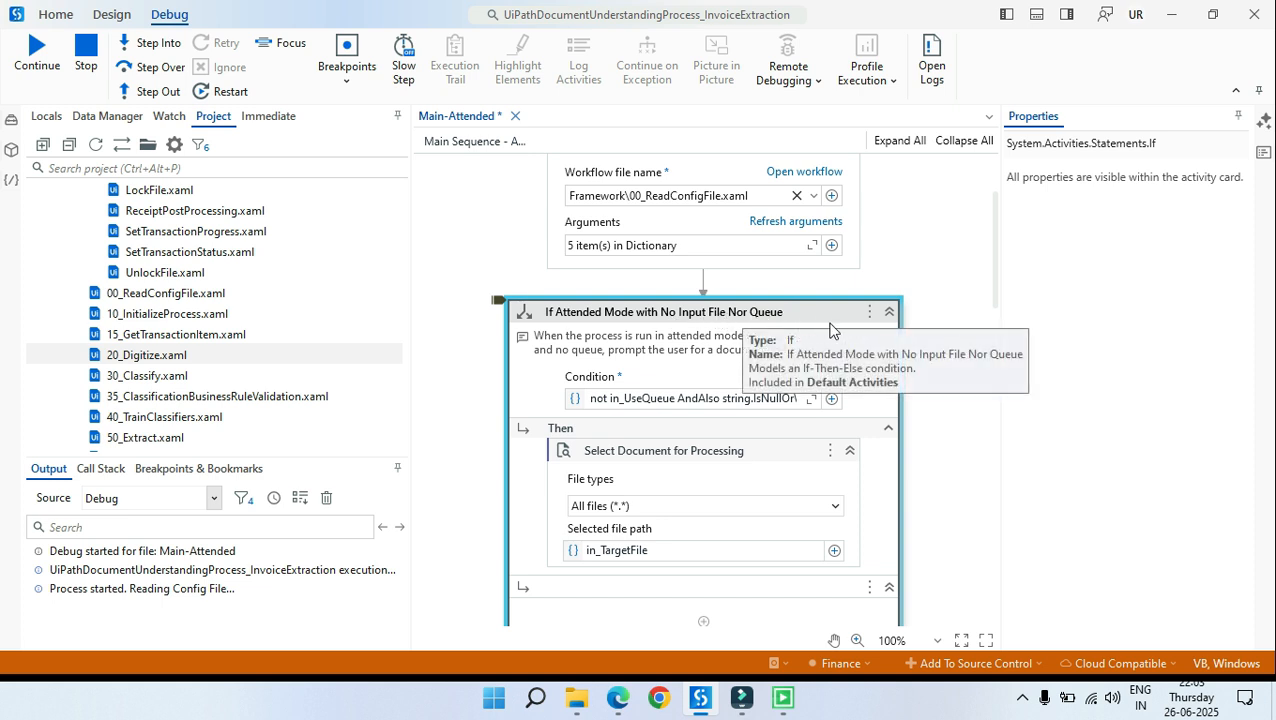
{"action": "scroll", "coordinate": [869, 373], "scroll_direction": "down", "scroll_amount": 1}
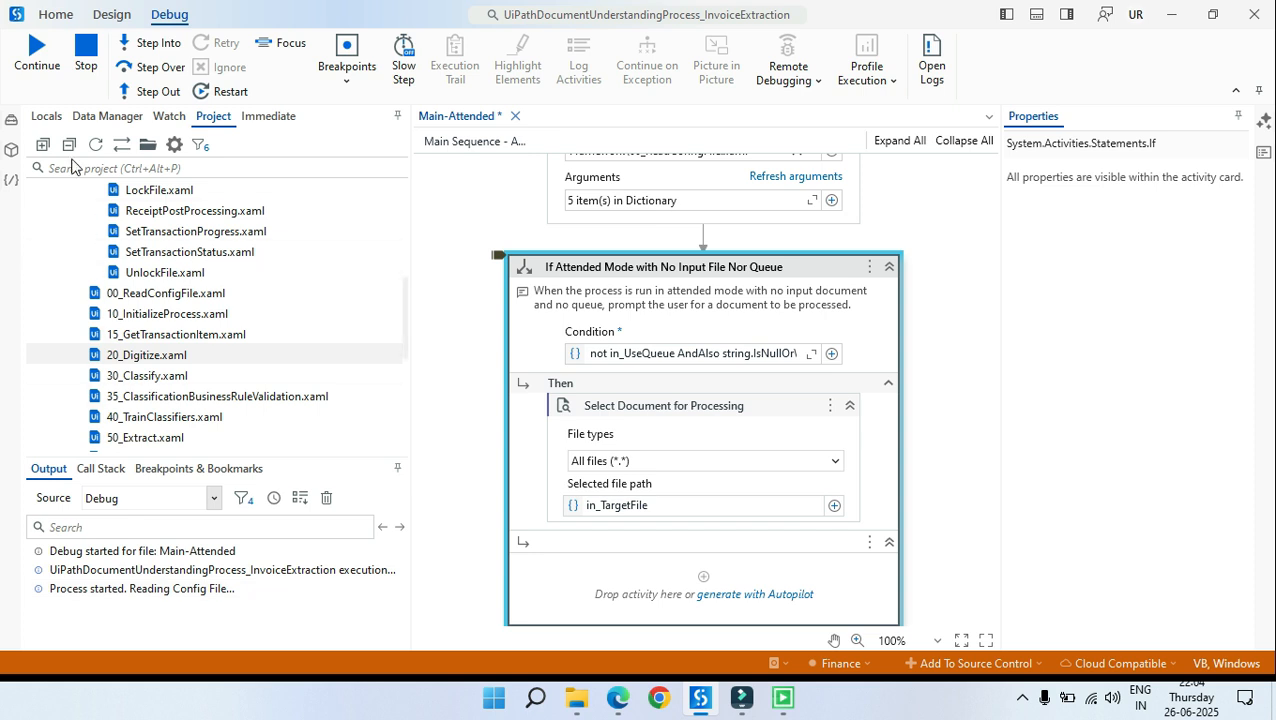
Step: Show Main-Attended's arguments and examine the Select Document for Processing activity in the If activity's Then branch
{"action": "left_click", "coordinate": [107, 116]}
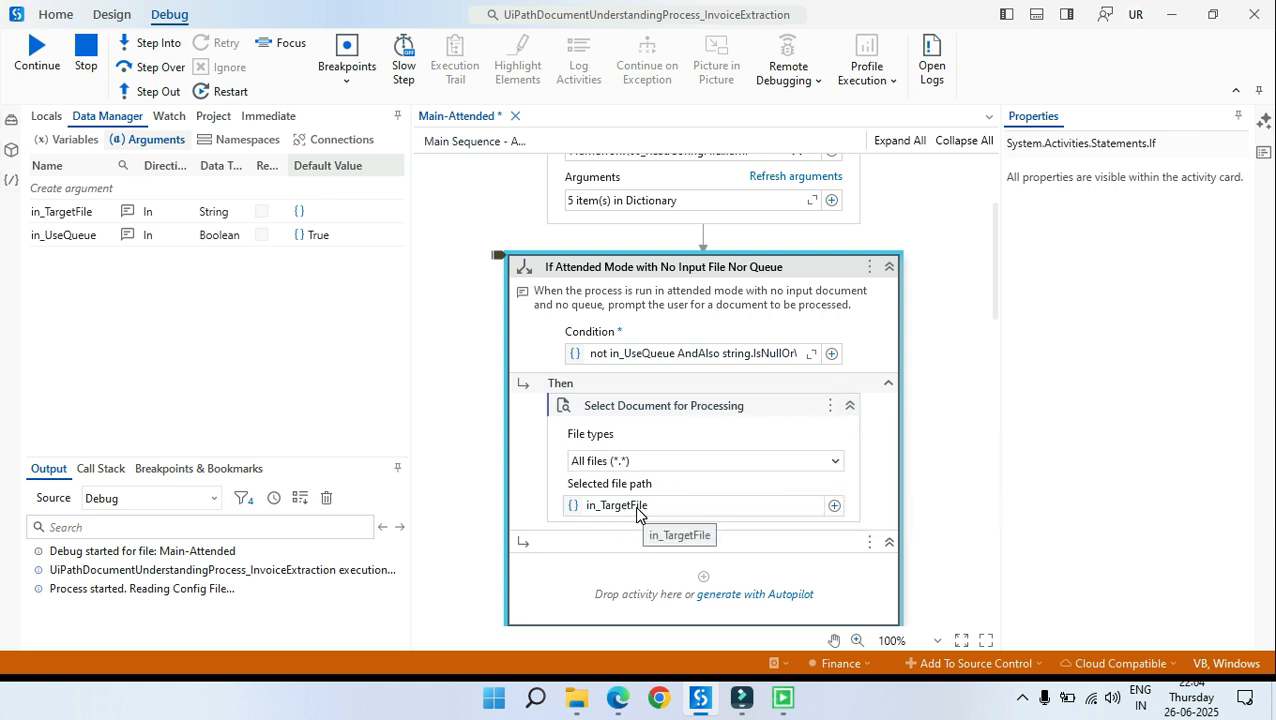
{"action": "left_click", "coordinate": [643, 405]}
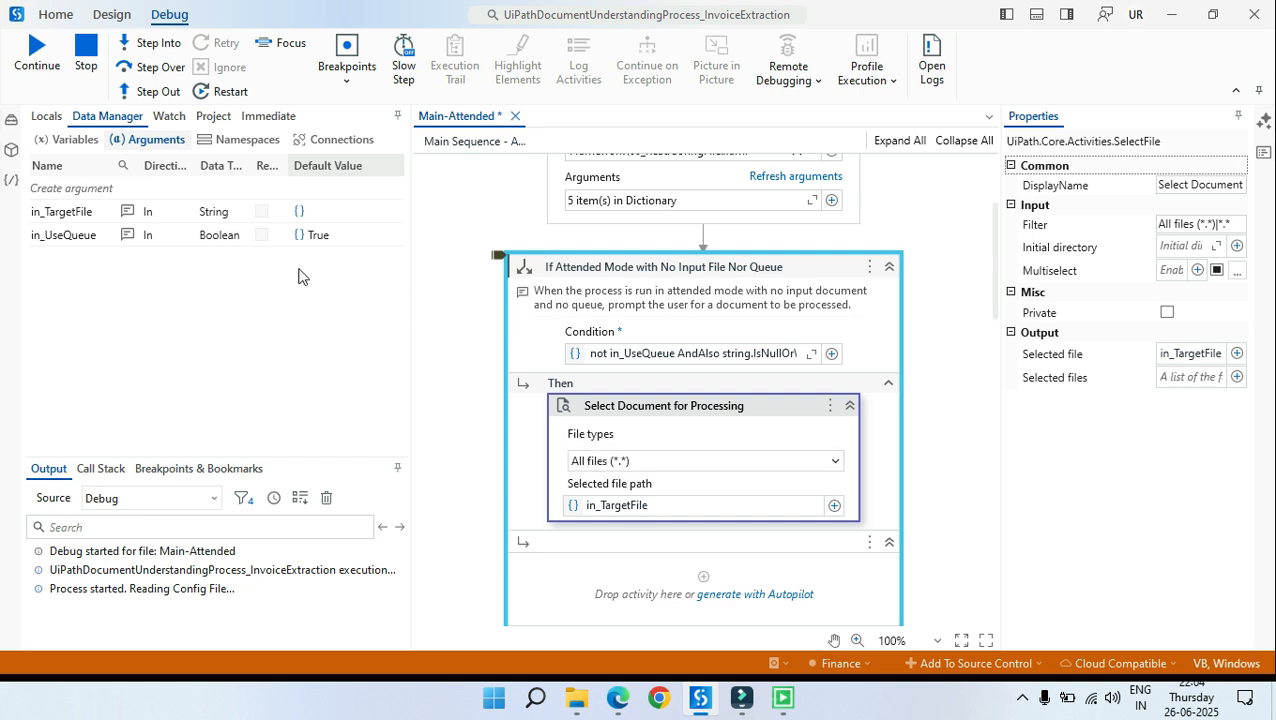
{"action": "scroll", "coordinate": [545, 420], "scroll_direction": "down", "scroll_amount": 2}
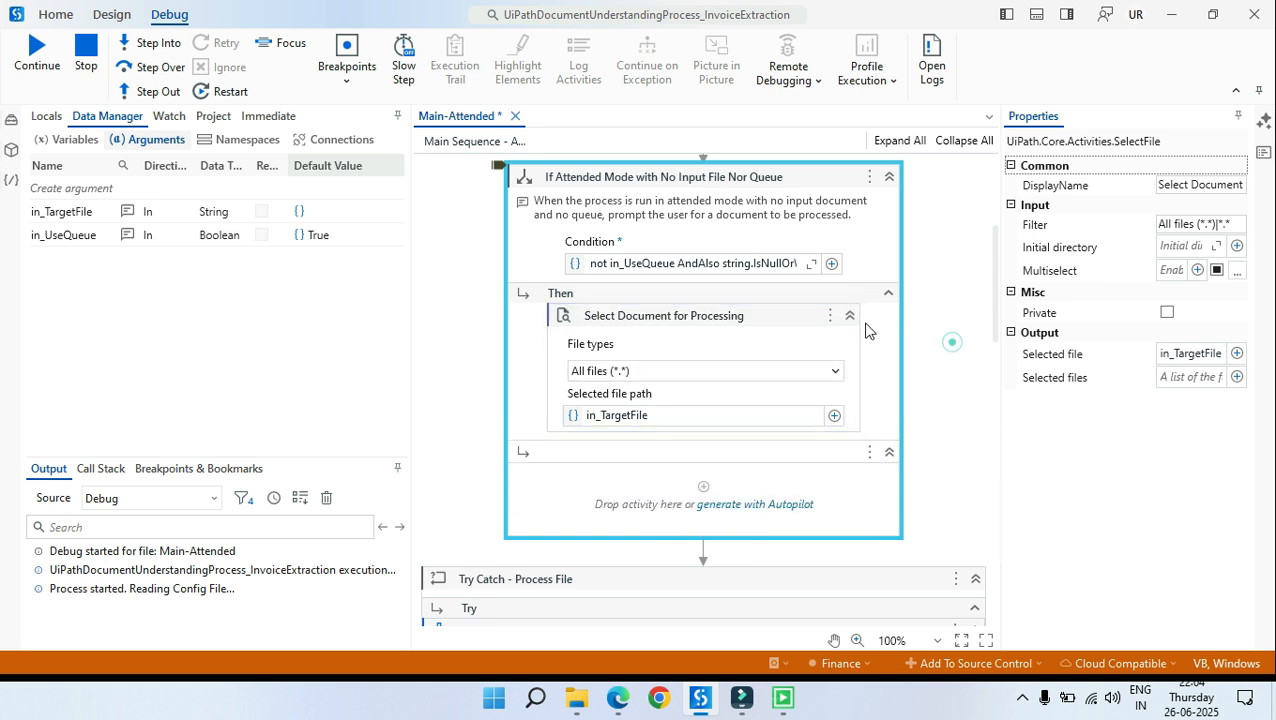
Step: Step over the attended-mode If activity to Try Catch - Process File and open its File Processing Flowchart
{"action": "left_click", "coordinate": [952, 342]}
{"action": "left_click", "coordinate": [152, 66]}
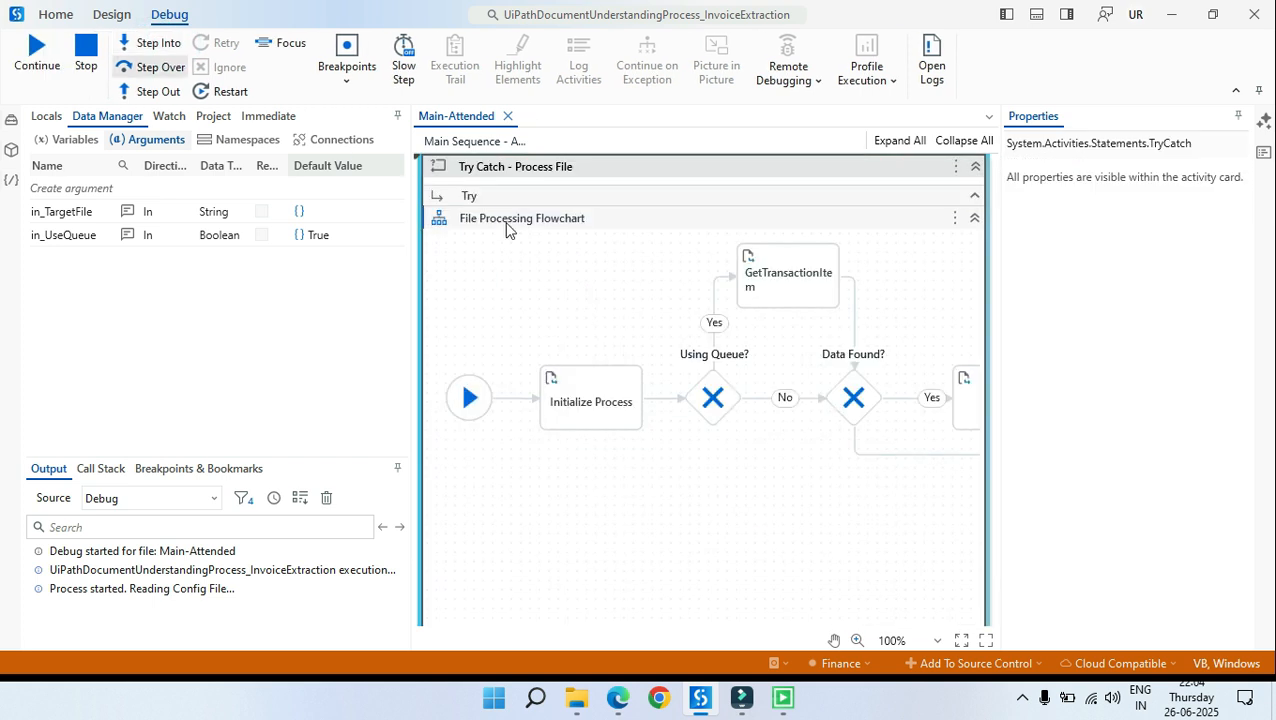
{"action": "scroll", "coordinate": [897, 337], "scroll_direction": "up", "scroll_amount": 2}
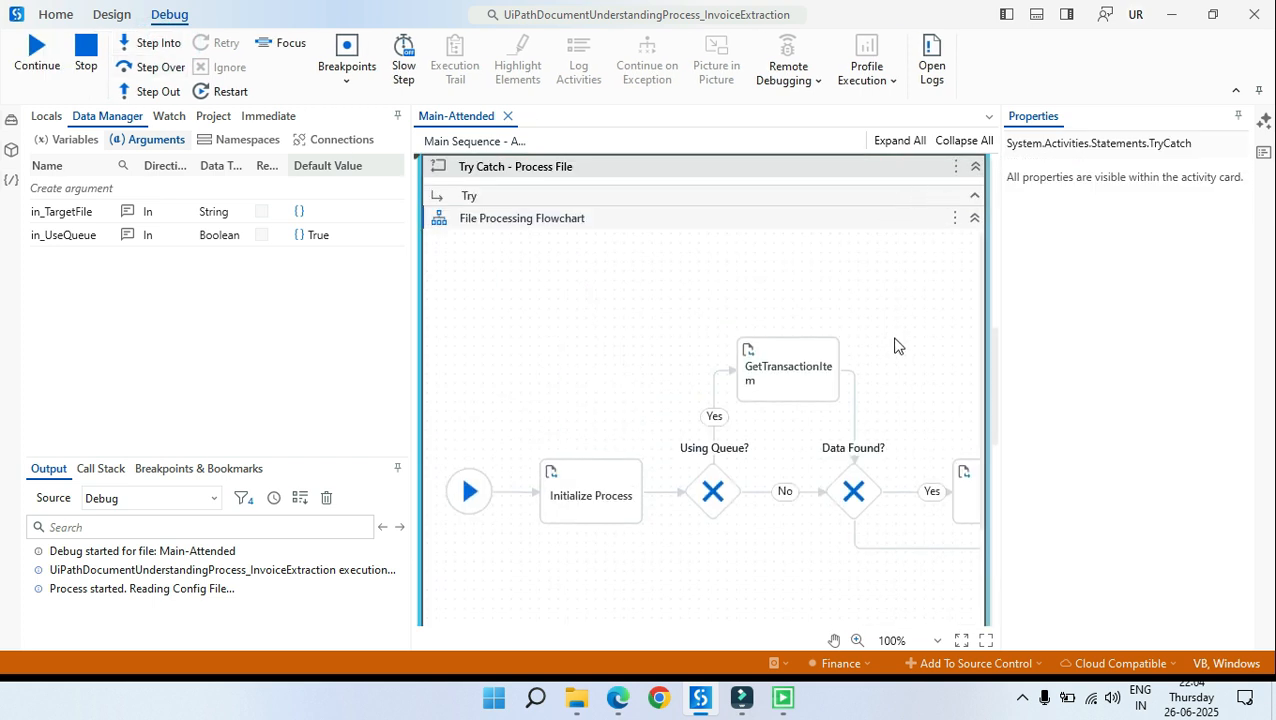
{"action": "left_click", "coordinate": [531, 338]}
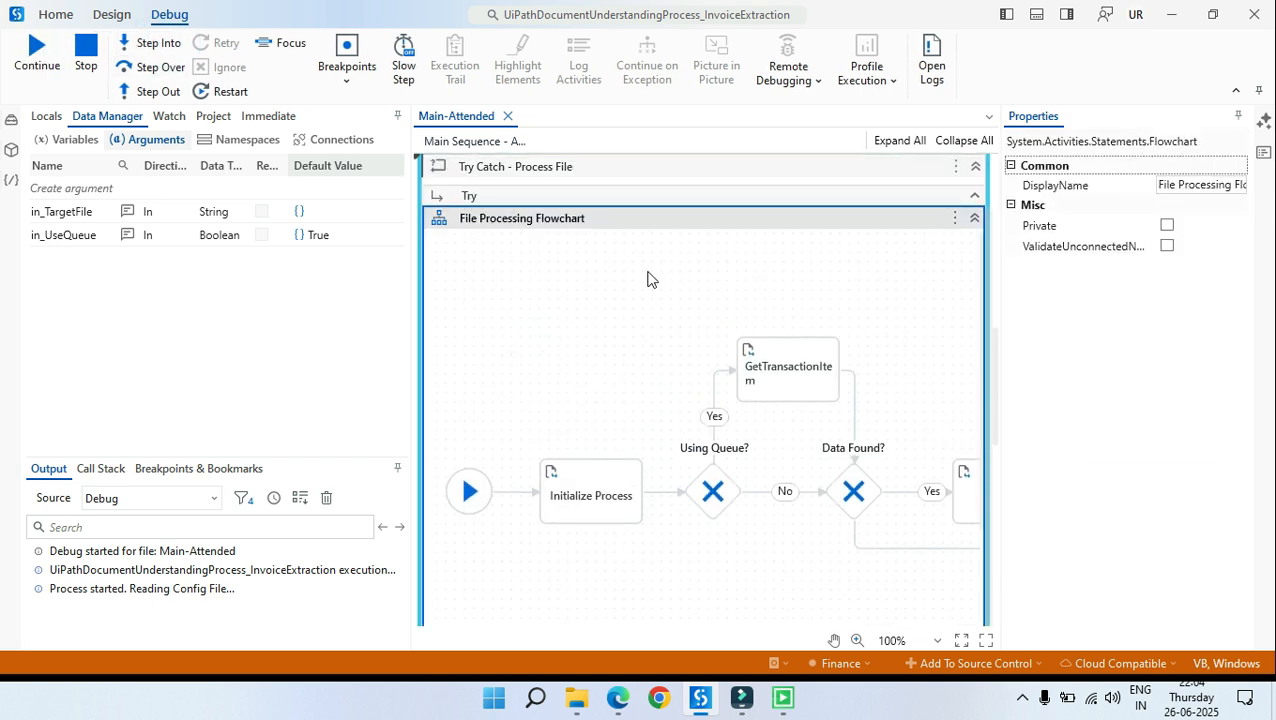
{"action": "double_click", "coordinate": [590, 295]}
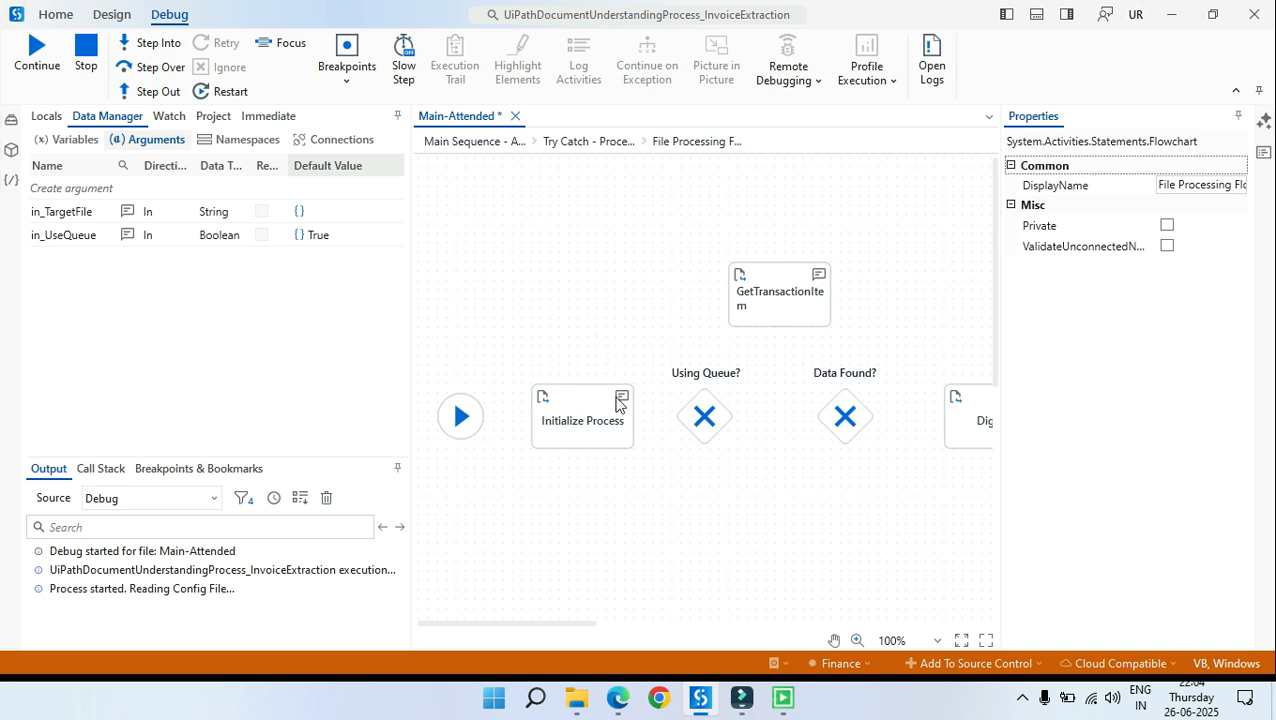
Step: Advance the debugger through the start of the File Processing flowchart to the Initialize Process activity
{"action": "left_click_drag", "start_coordinate": [544, 624], "coordinate": [610, 624]}
{"action": "left_click", "coordinate": [165, 44]}
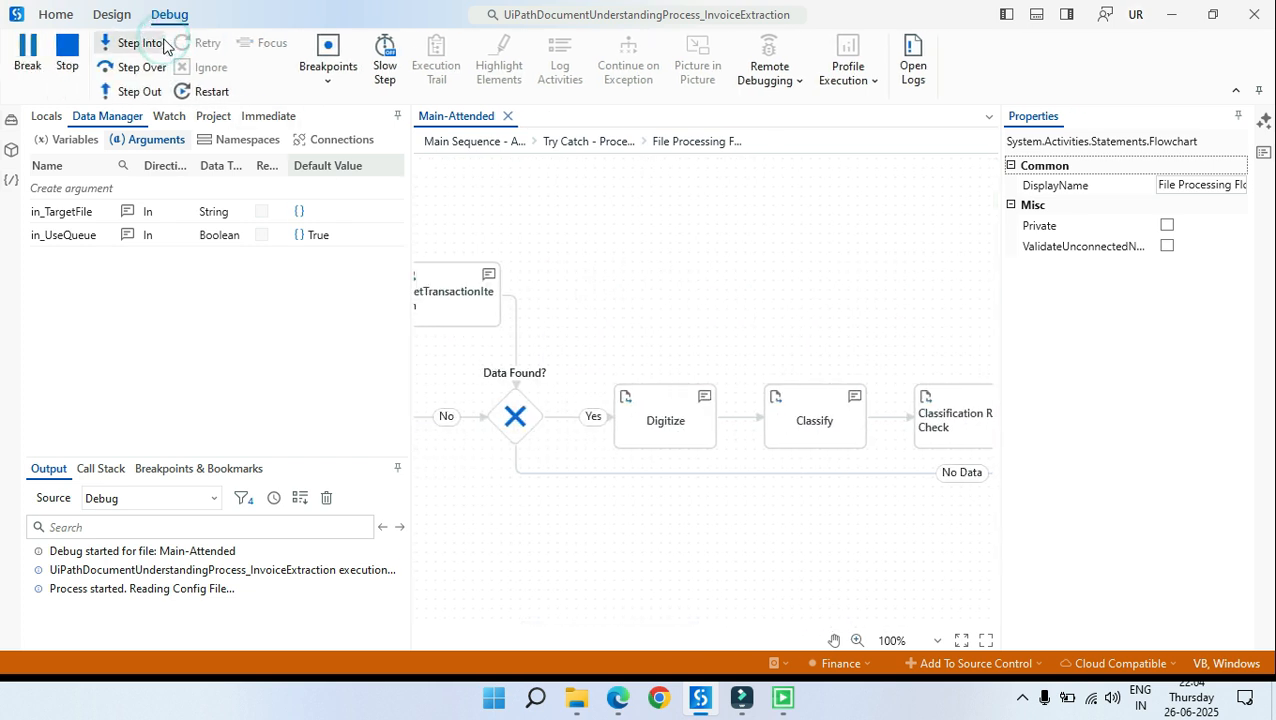
{"action": "left_click", "coordinate": [165, 44]}
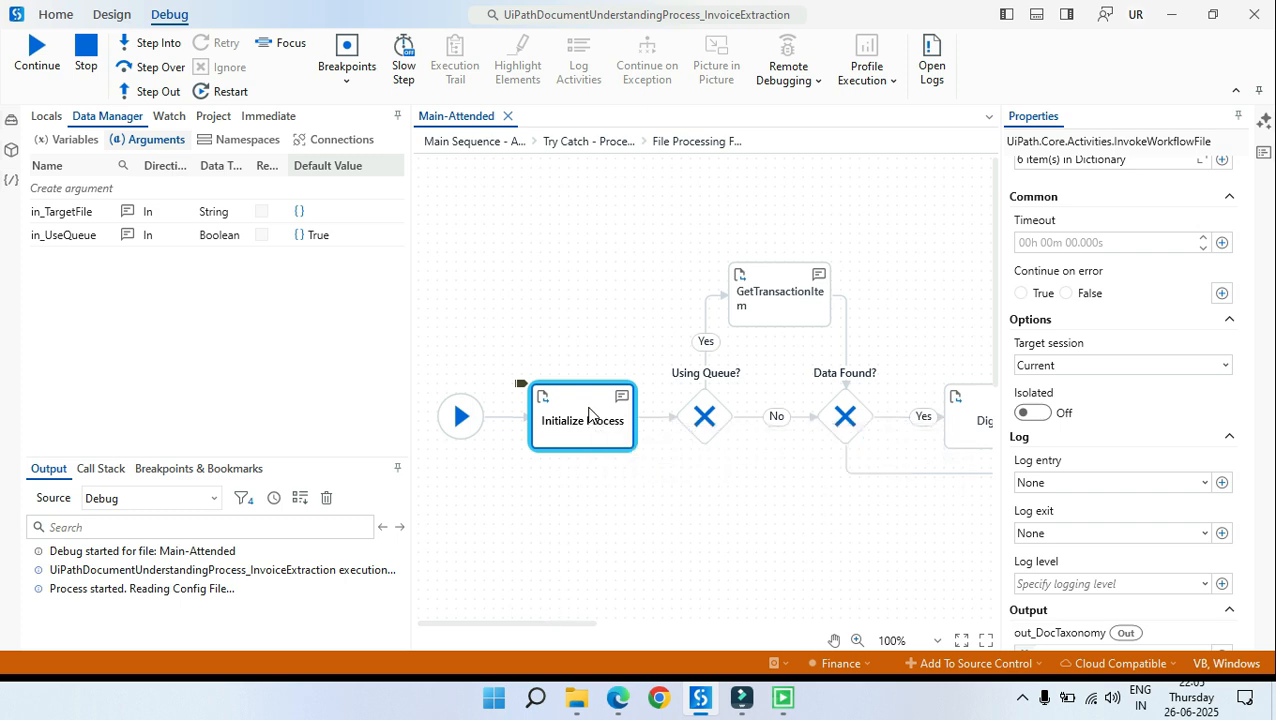
Step: Open the workflow invoked by Initialize Process, review its taxonomy loading and asset retrieval activities, and close it
{"action": "right_click", "coordinate": [589, 414]}
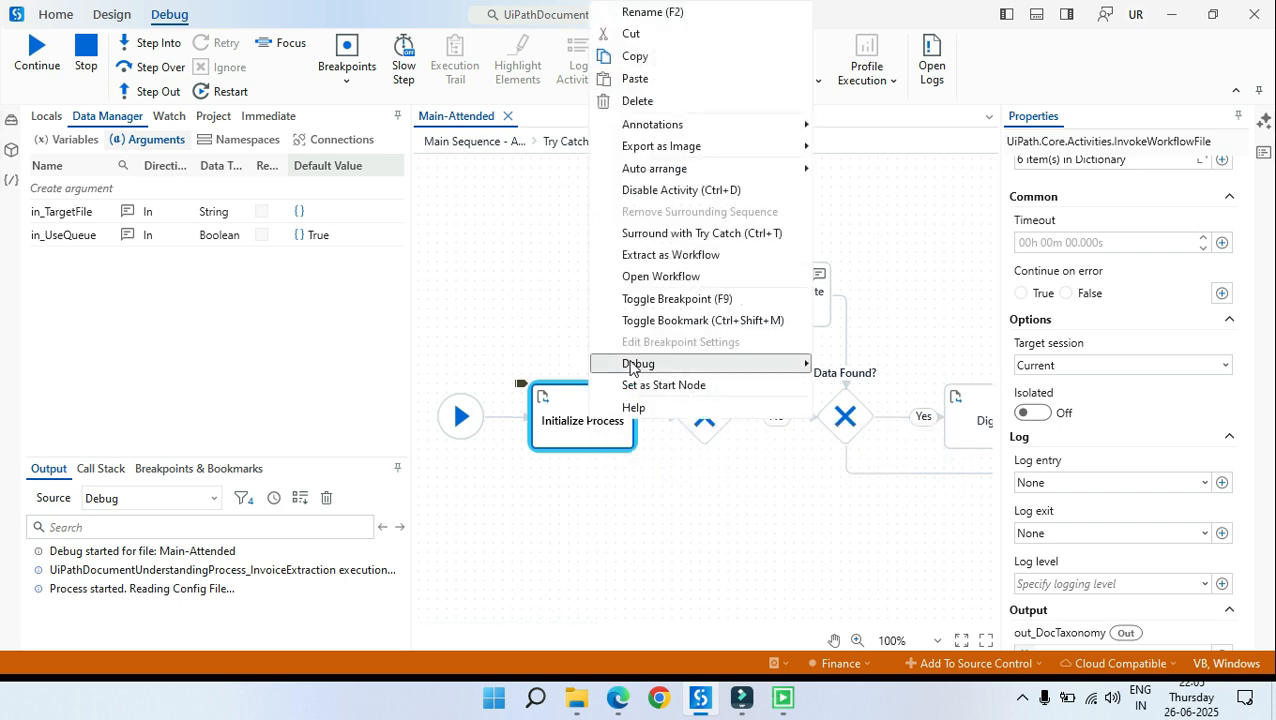
{"action": "left_click", "coordinate": [670, 278]}
{"action": "scroll", "coordinate": [752, 352], "scroll_direction": "down", "scroll_amount": 3}
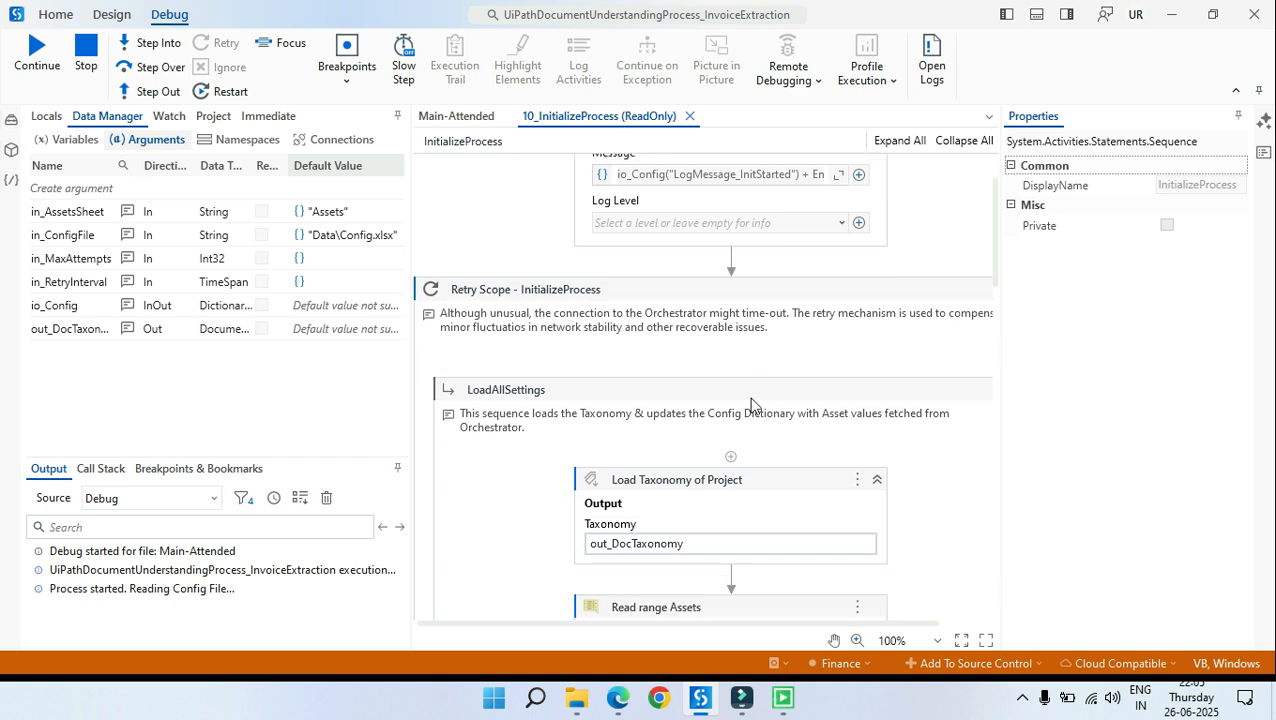
{"action": "left_click", "coordinate": [676, 412]}
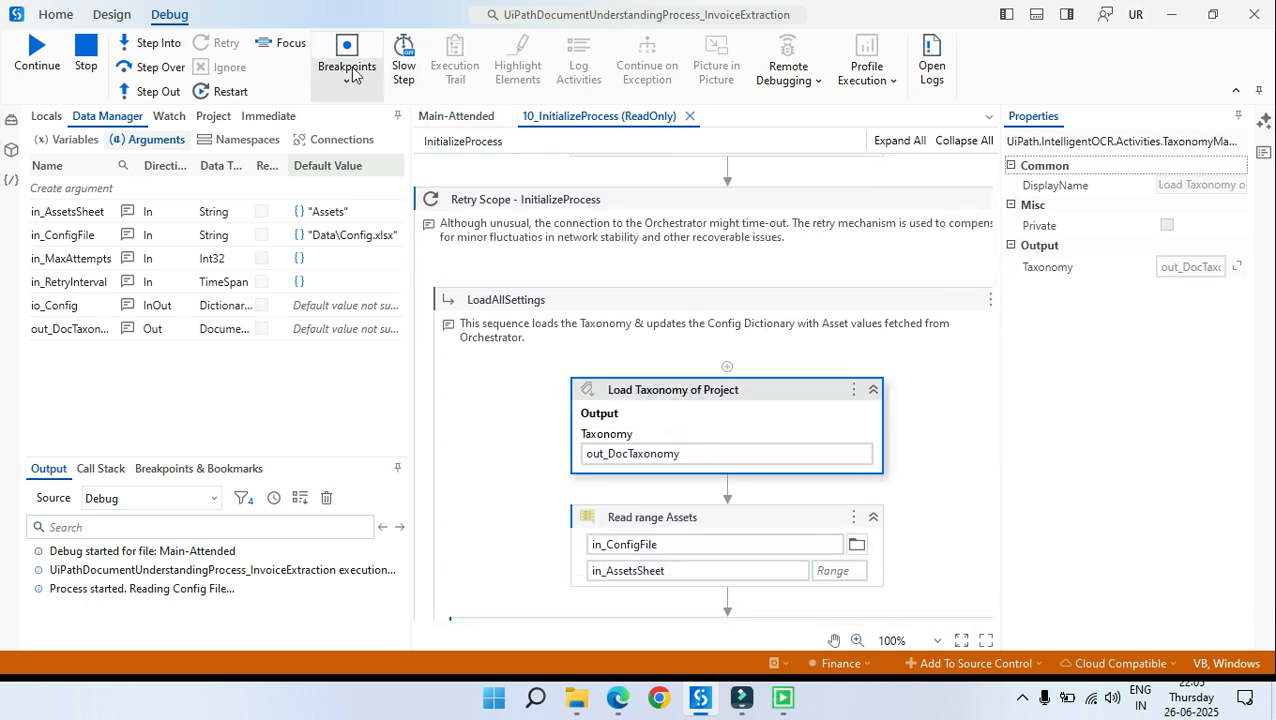
{"action": "scroll", "coordinate": [805, 463], "scroll_direction": "down", "scroll_amount": 4}
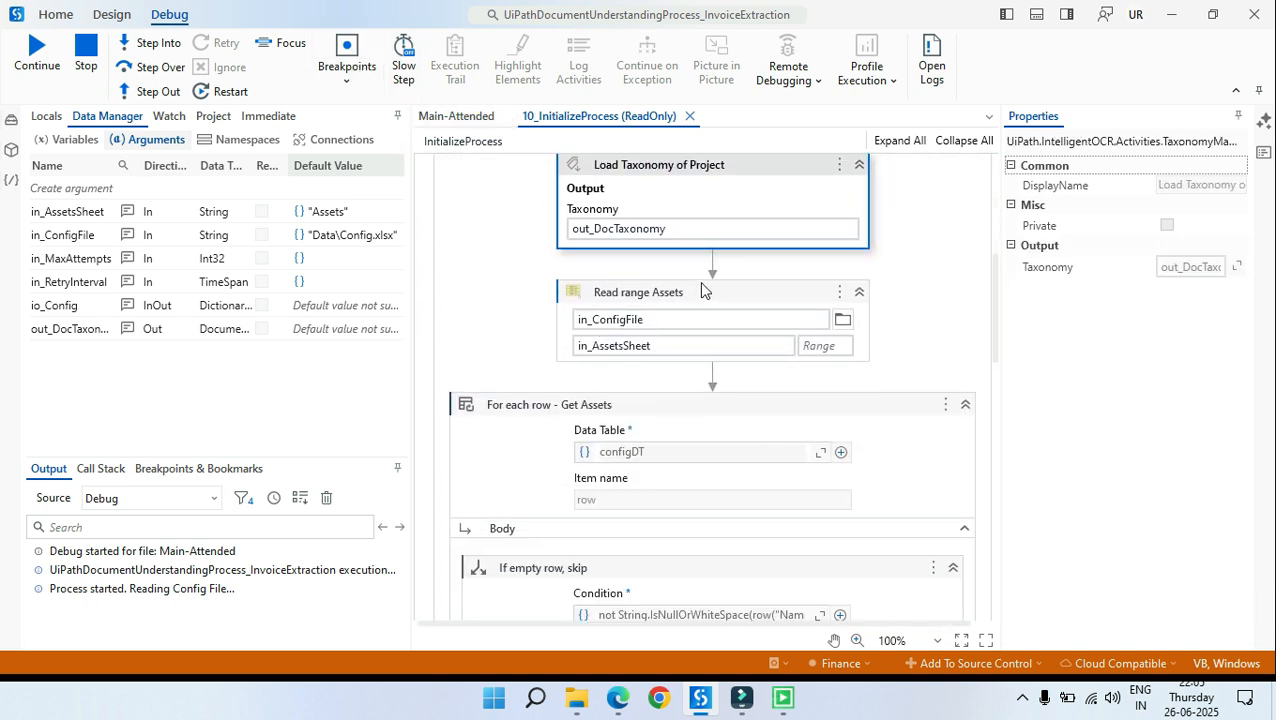
{"action": "scroll", "coordinate": [590, 512], "scroll_direction": "down", "scroll_amount": 4}
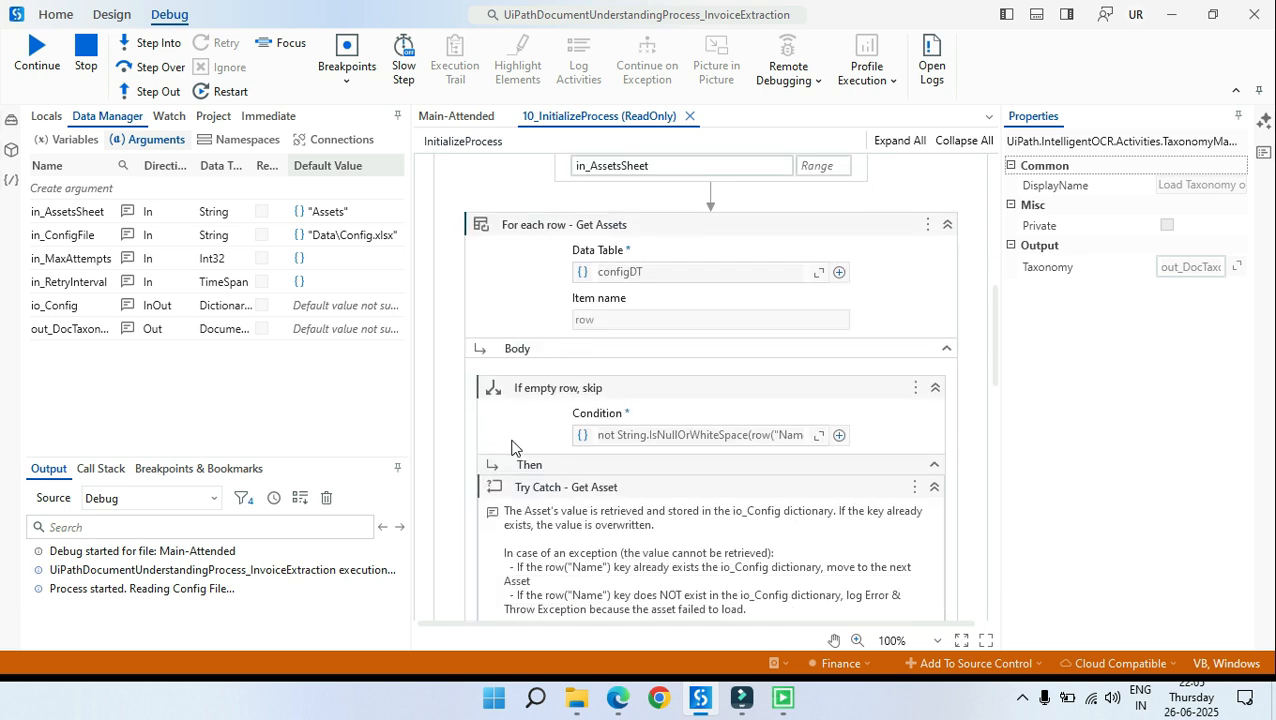
{"action": "left_click", "coordinate": [689, 116]}
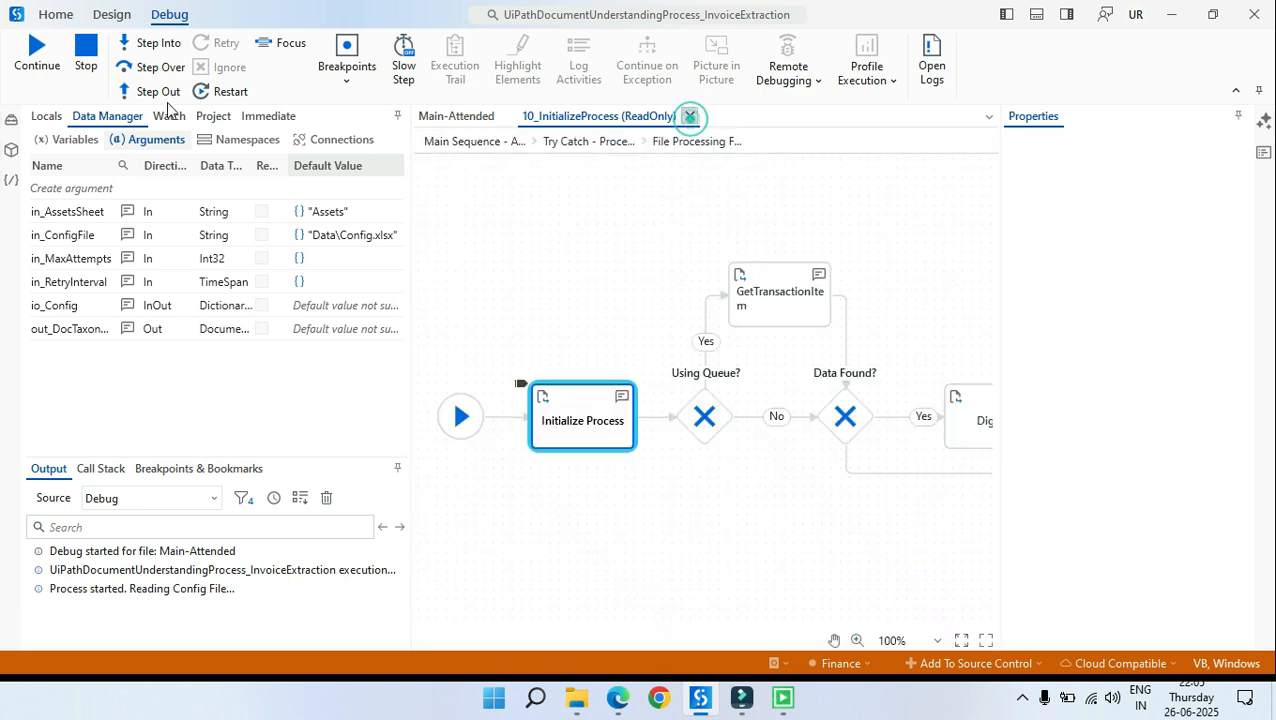
Step: Step over Initialize Process, follow the Using Queue? decision, and step over GetTransactionItem to reach the Data Found? decision
{"action": "left_click", "coordinate": [160, 67]}
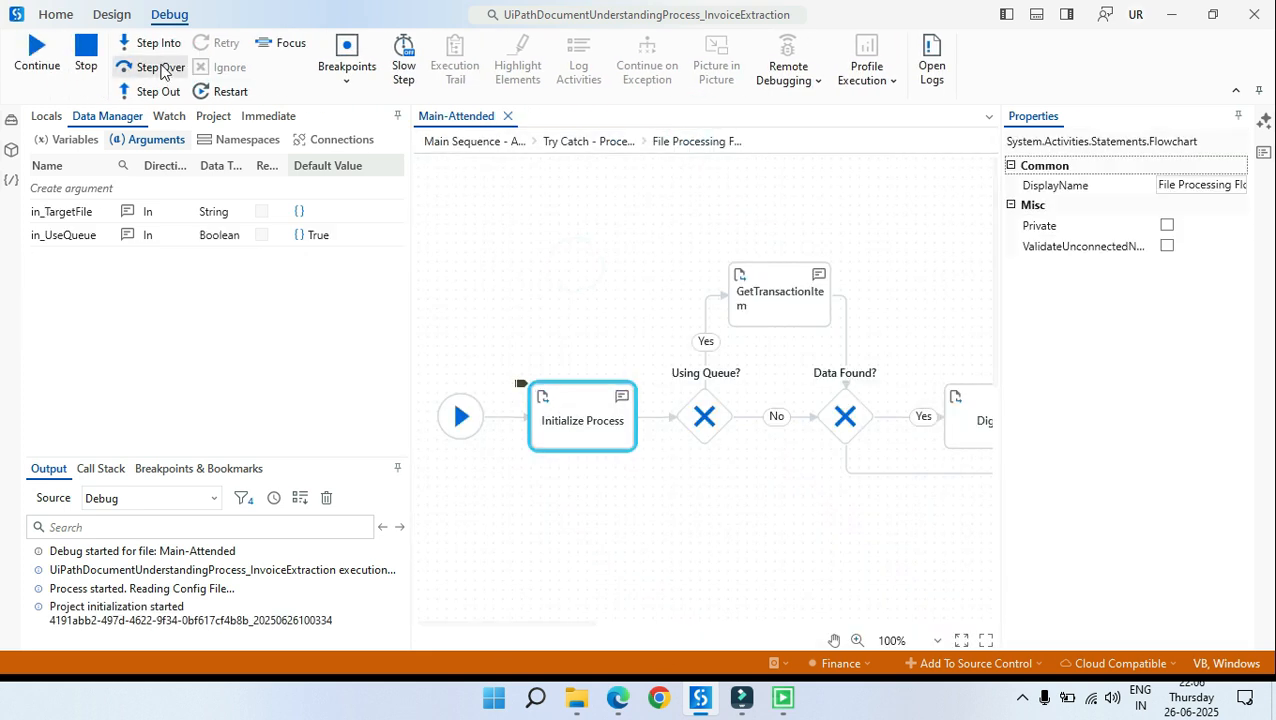
{"action": "left_click", "coordinate": [145, 43]}
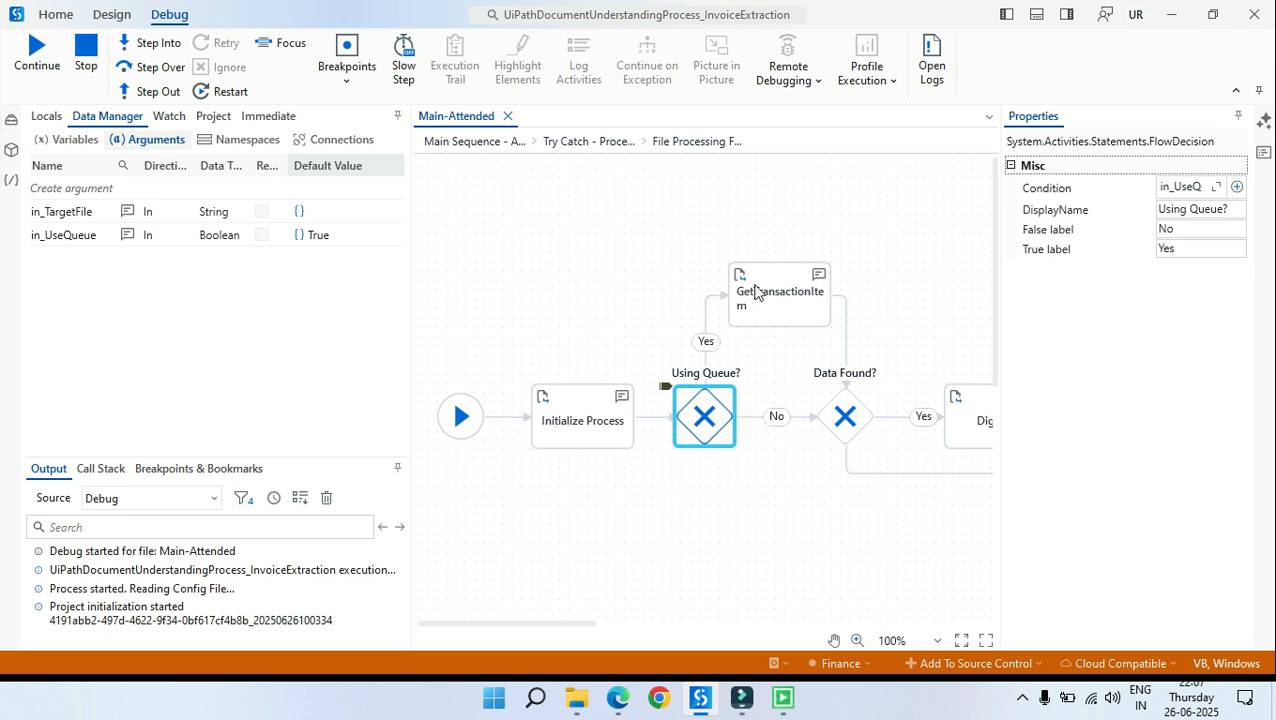
{"action": "left_click", "coordinate": [791, 271]}
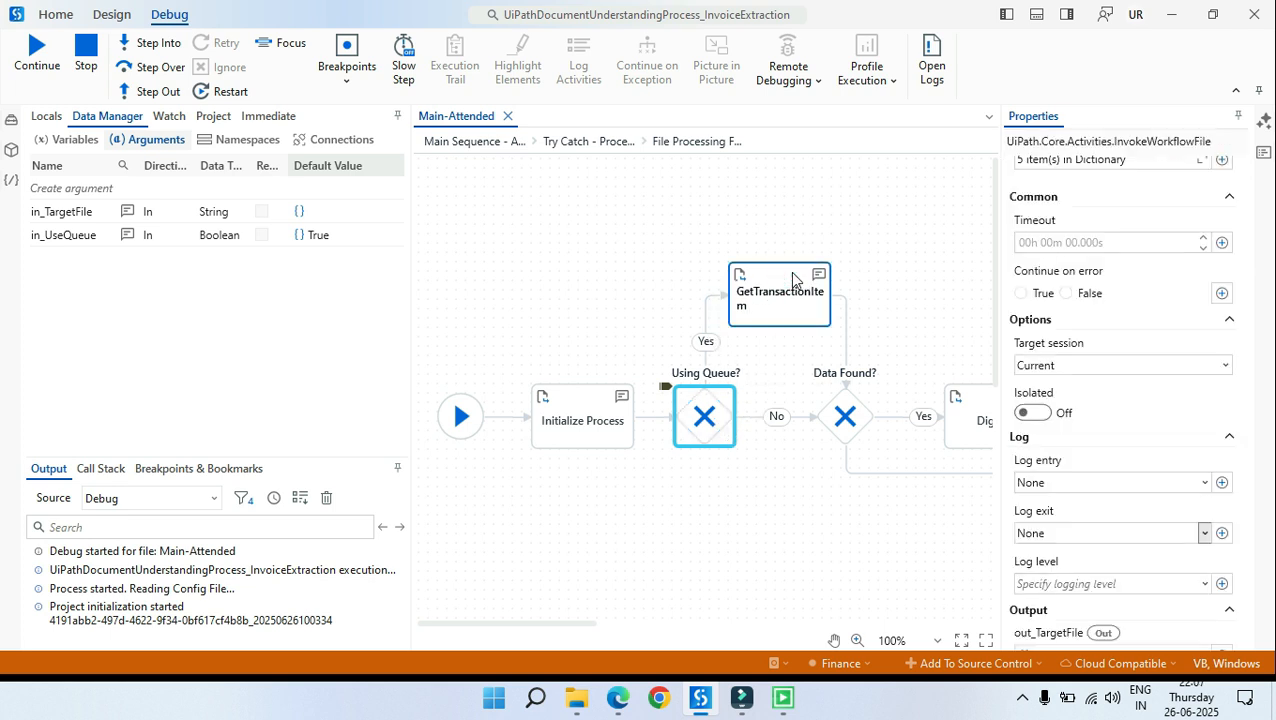
{"action": "left_click", "coordinate": [155, 43]}
{"action": "left_click", "coordinate": [159, 68]}
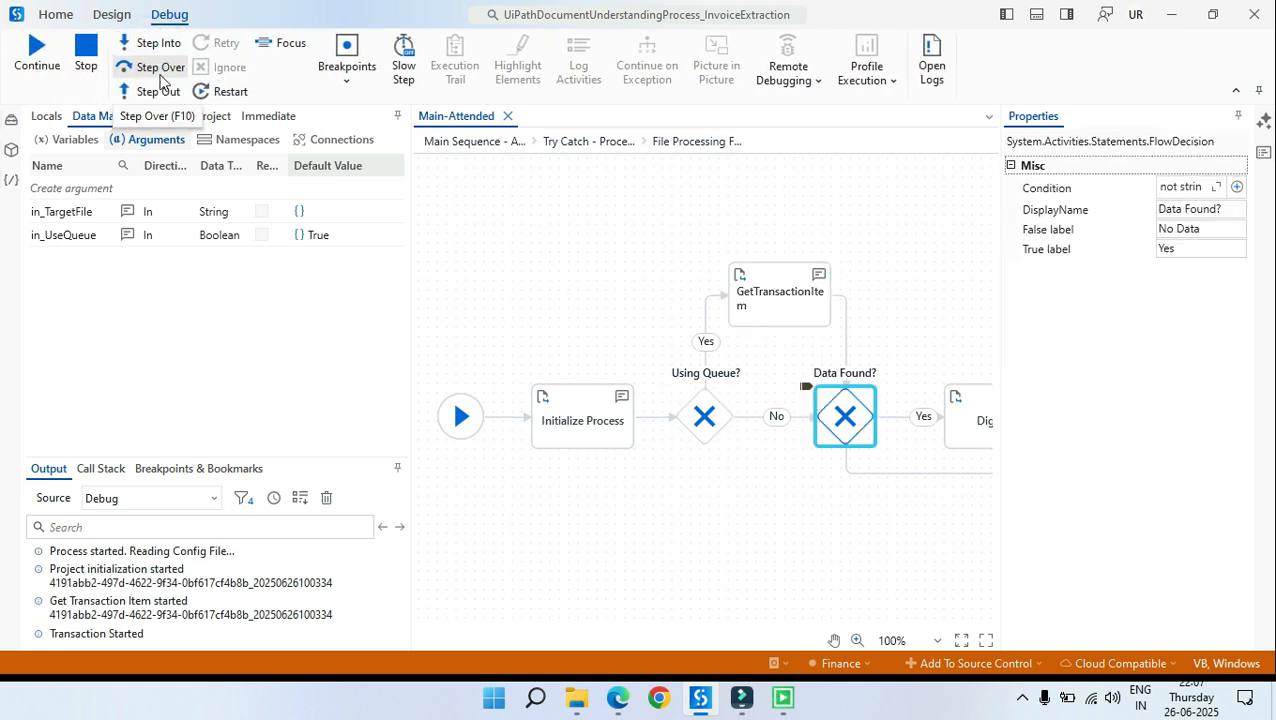
Step: Switch to Orchestrator in the browser, refresh the DU_InputQueue transactions to check the item's status, and return to Studio
{"action": "left_click", "coordinate": [617, 698]}
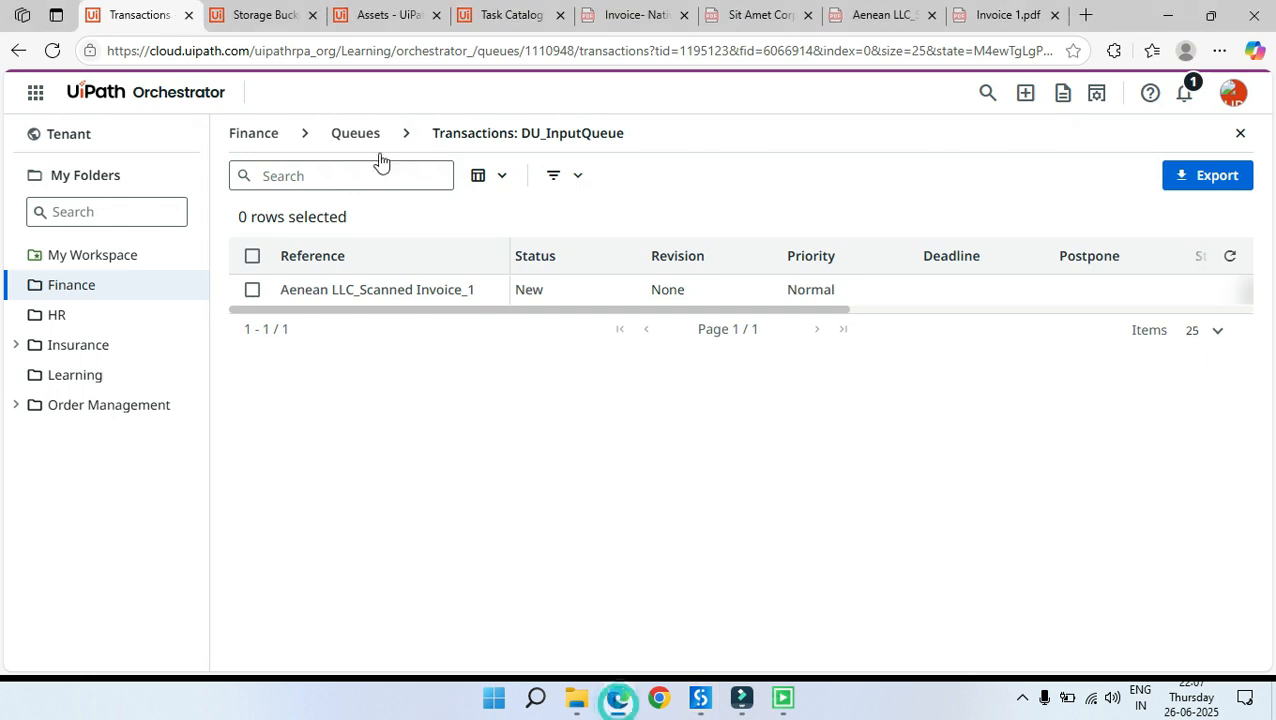
{"action": "left_click", "coordinate": [1230, 256]}
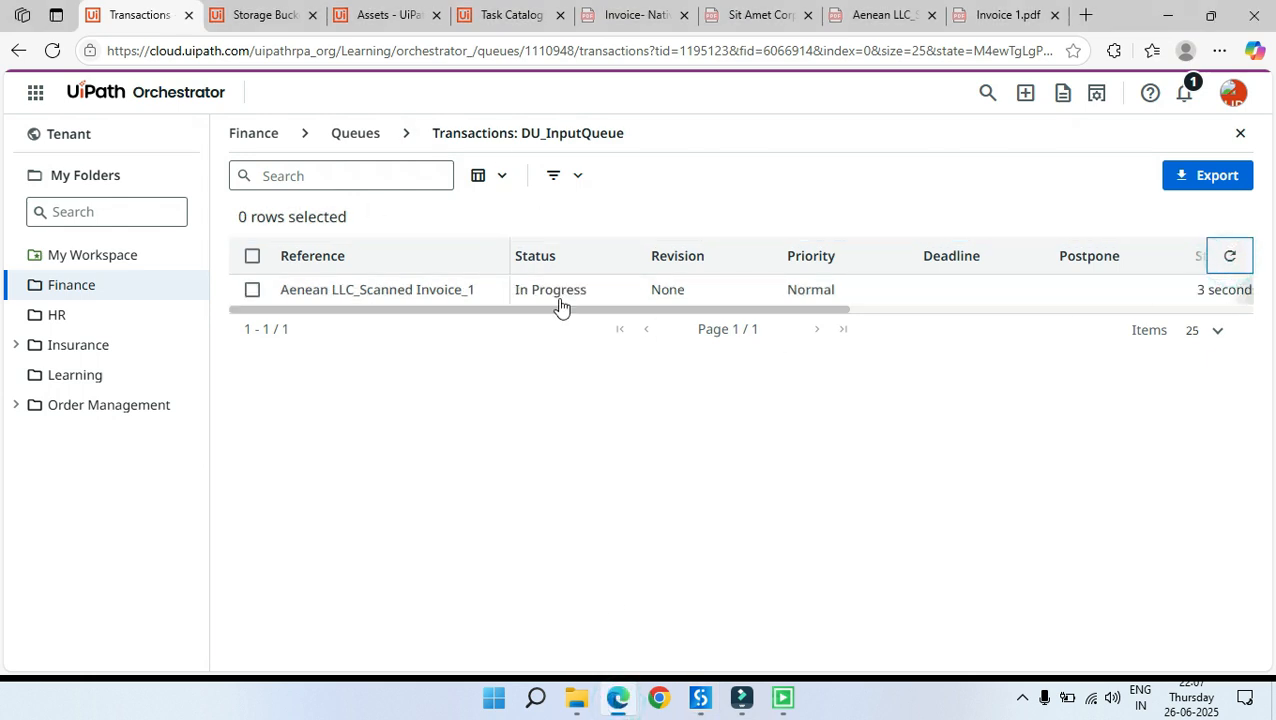
{"action": "left_click", "coordinate": [1167, 15]}
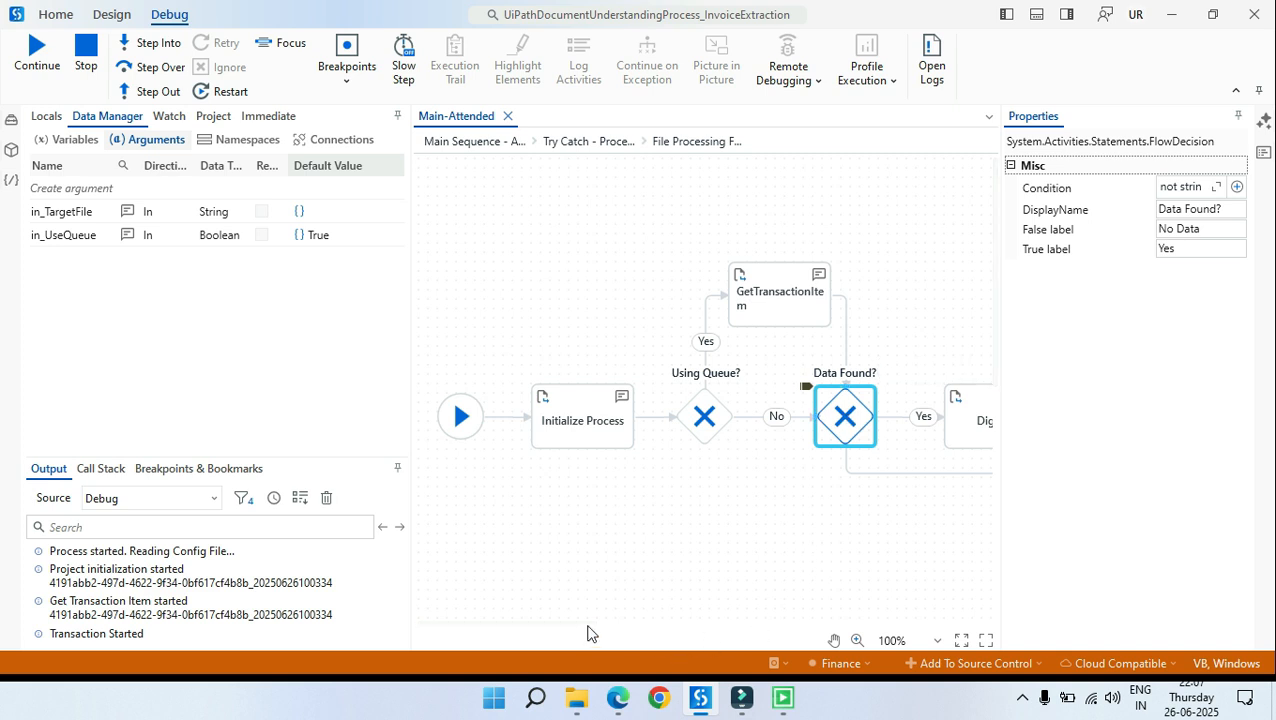
Step: Examine the Data Found? decision and the full runtime value of the in_TargetFile argument
{"action": "left_click_drag", "start_coordinate": [566, 621], "coordinate": [658, 605]}
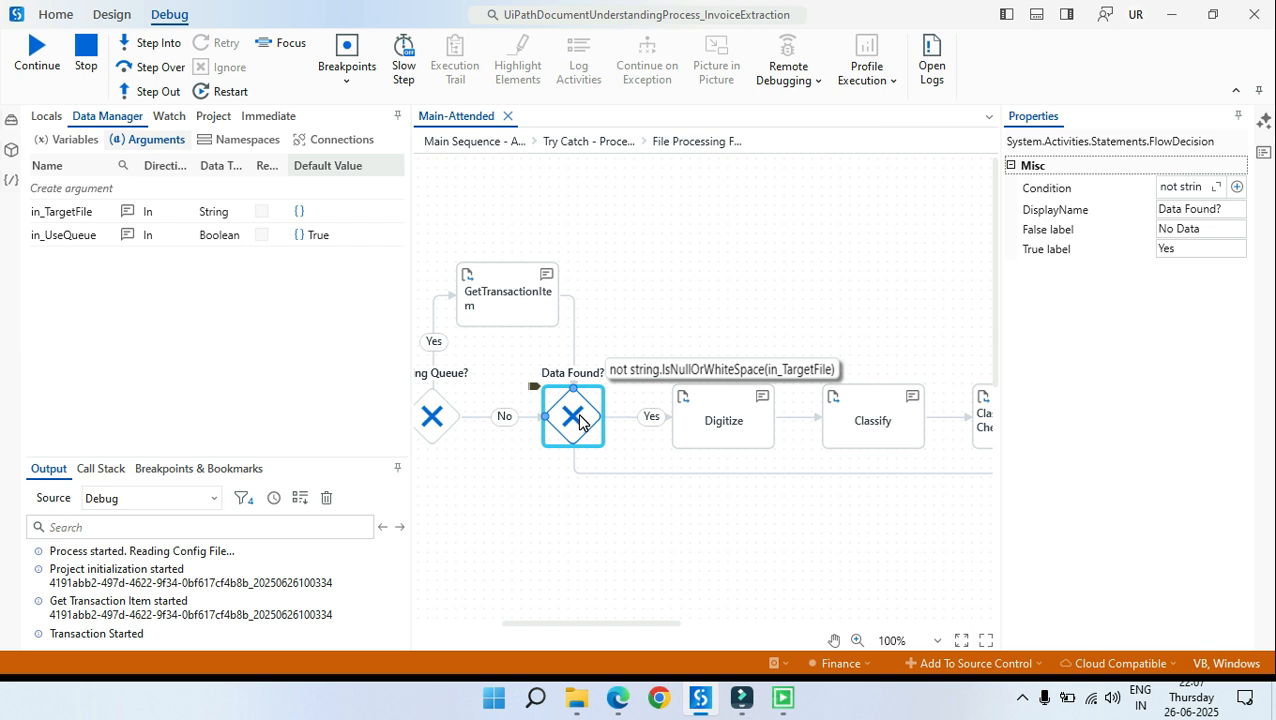
{"action": "left_click_drag", "start_coordinate": [641, 624], "coordinate": [603, 635]}
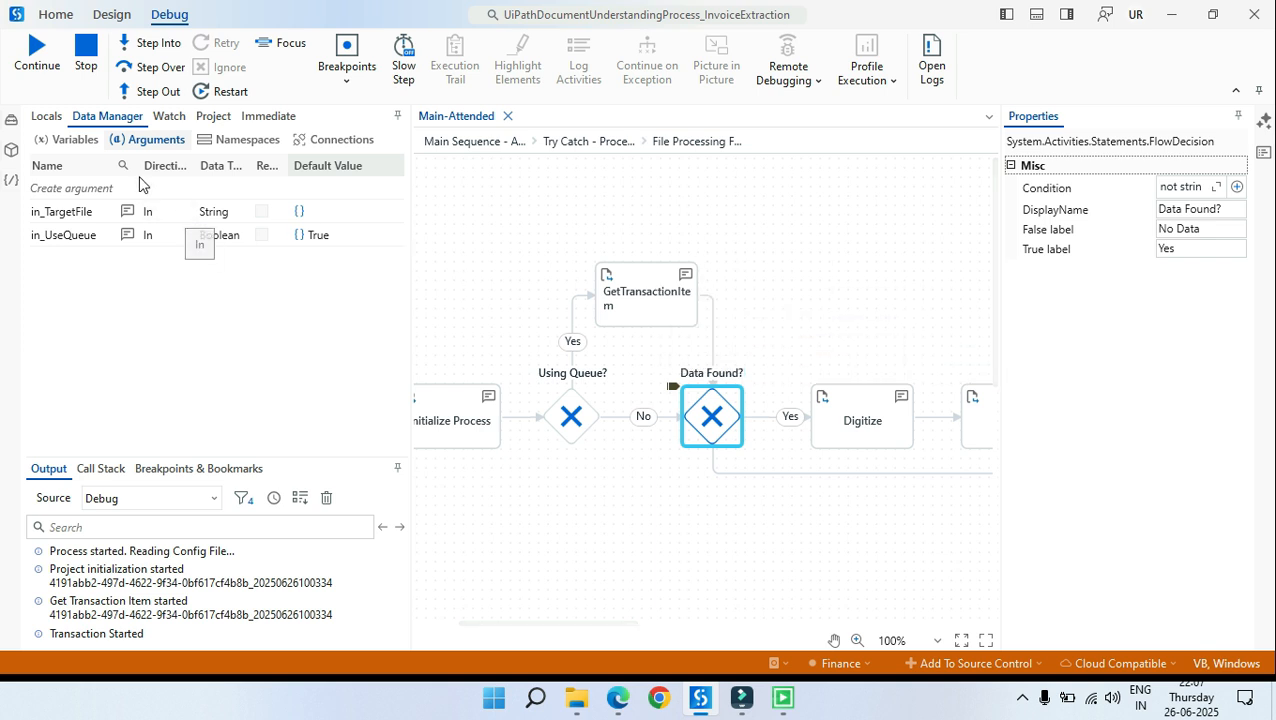
{"action": "left_click", "coordinate": [45, 116]}
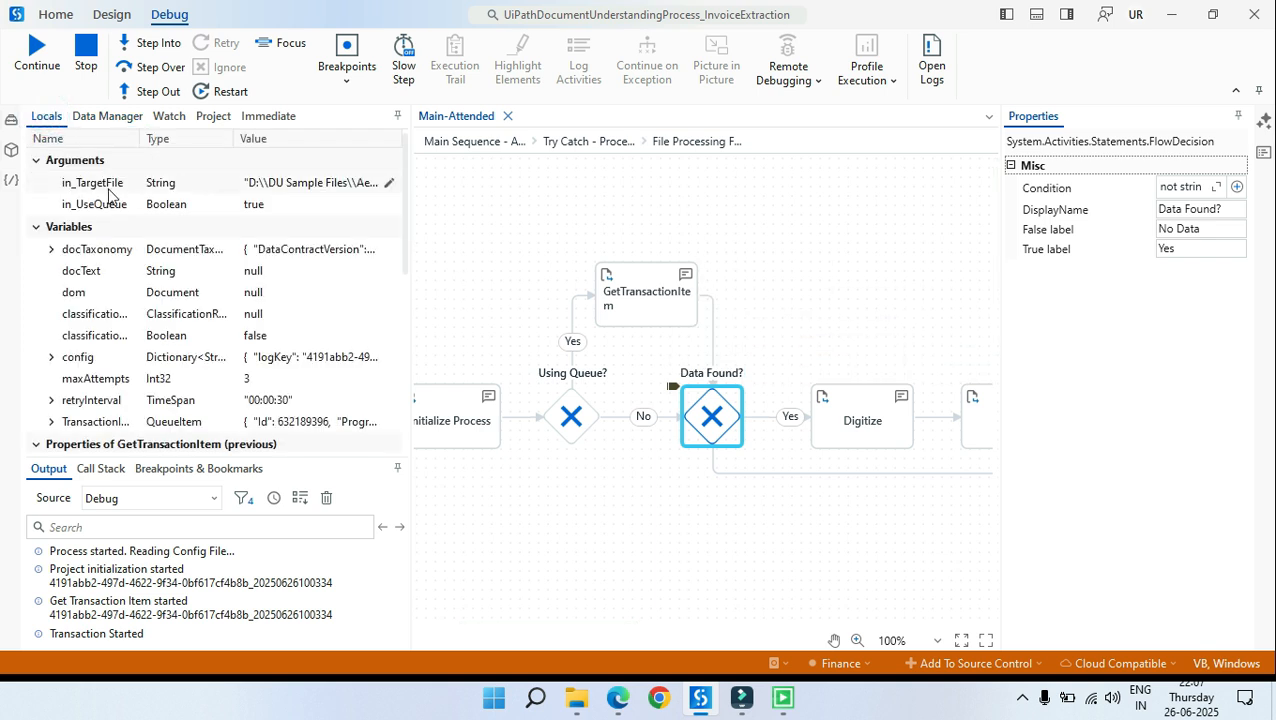
{"action": "left_click", "coordinate": [388, 186]}
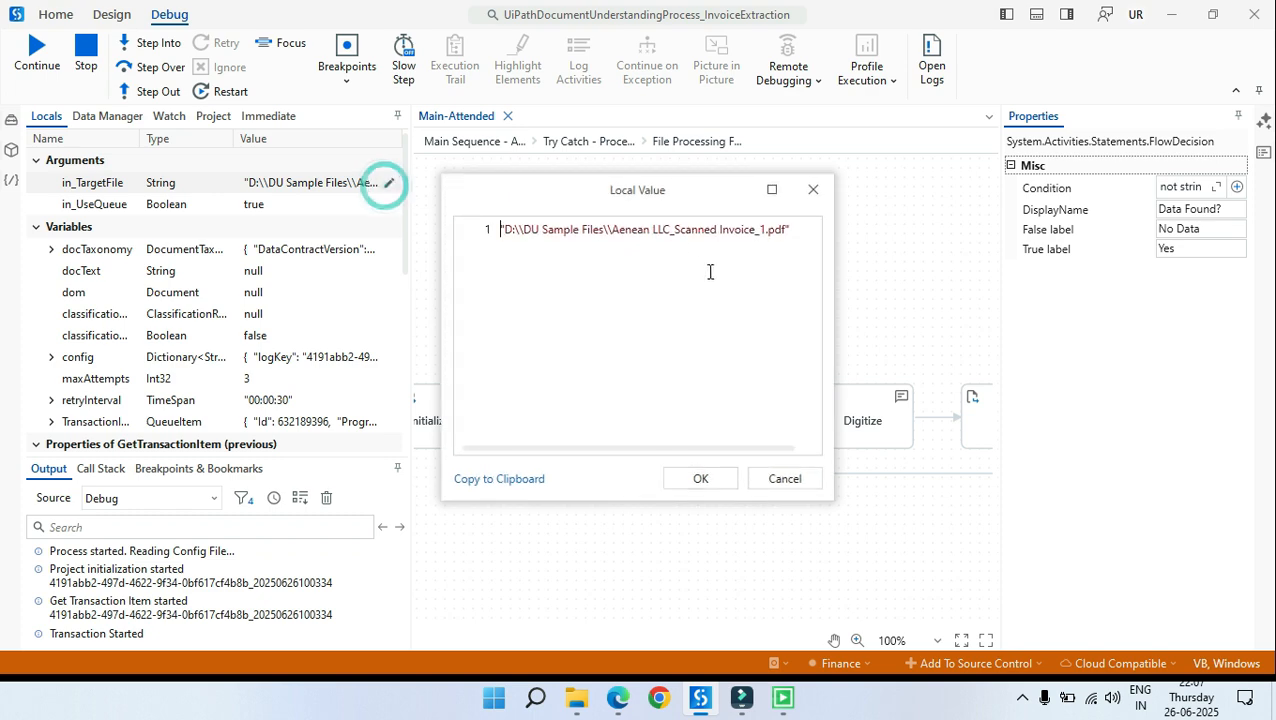
{"action": "left_click", "coordinate": [814, 191]}
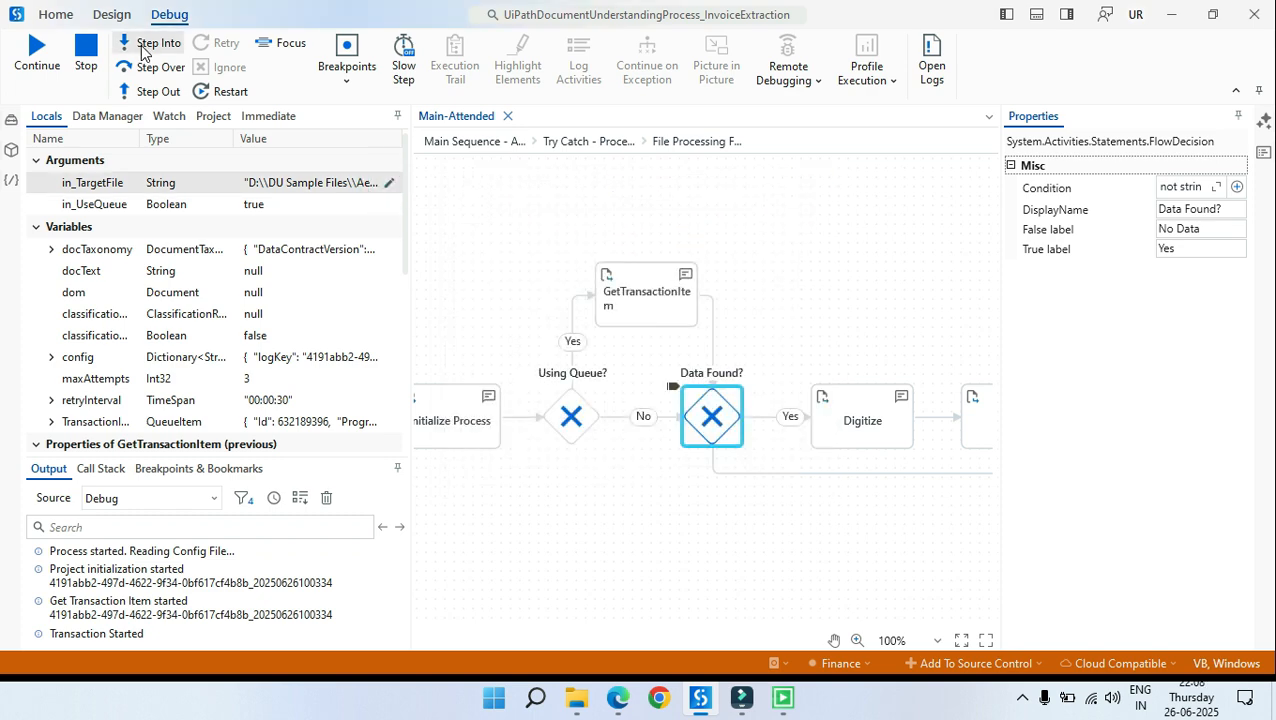
Step: Advance to Digitize, step over it, and enlarge the output log area to review the execution messages
{"action": "left_click", "coordinate": [146, 45]}
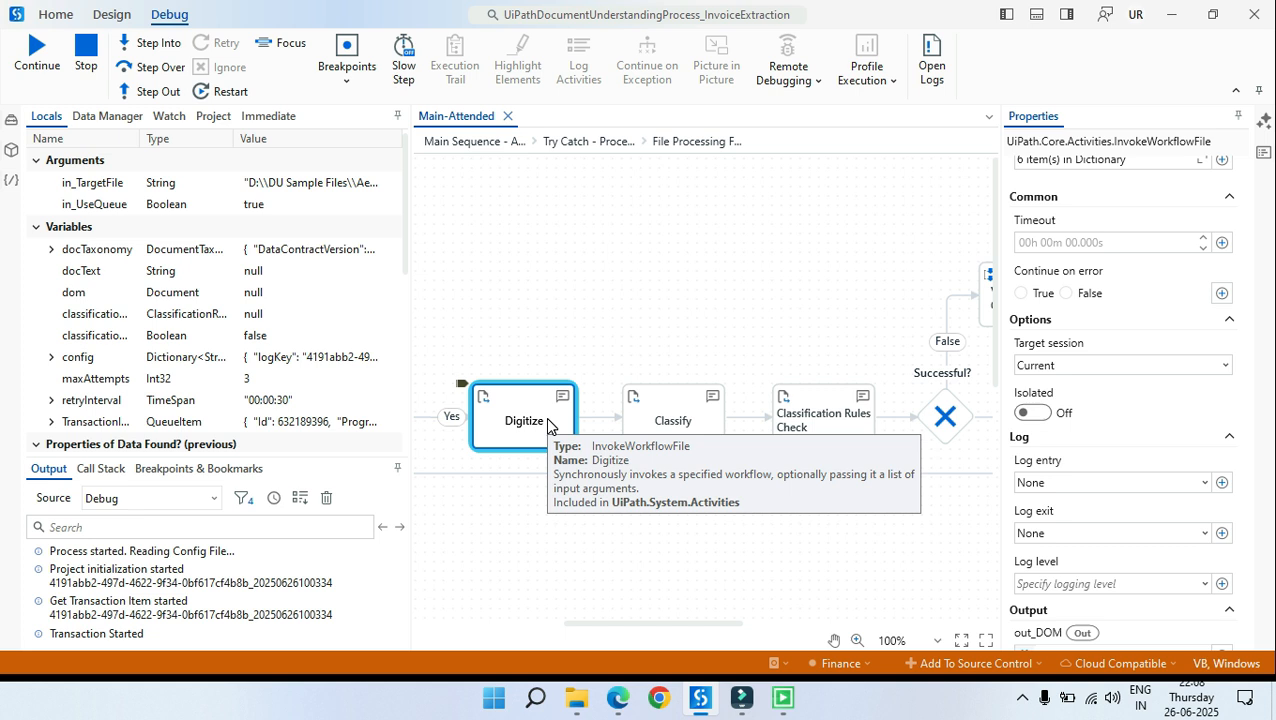
{"action": "left_click", "coordinate": [150, 68]}
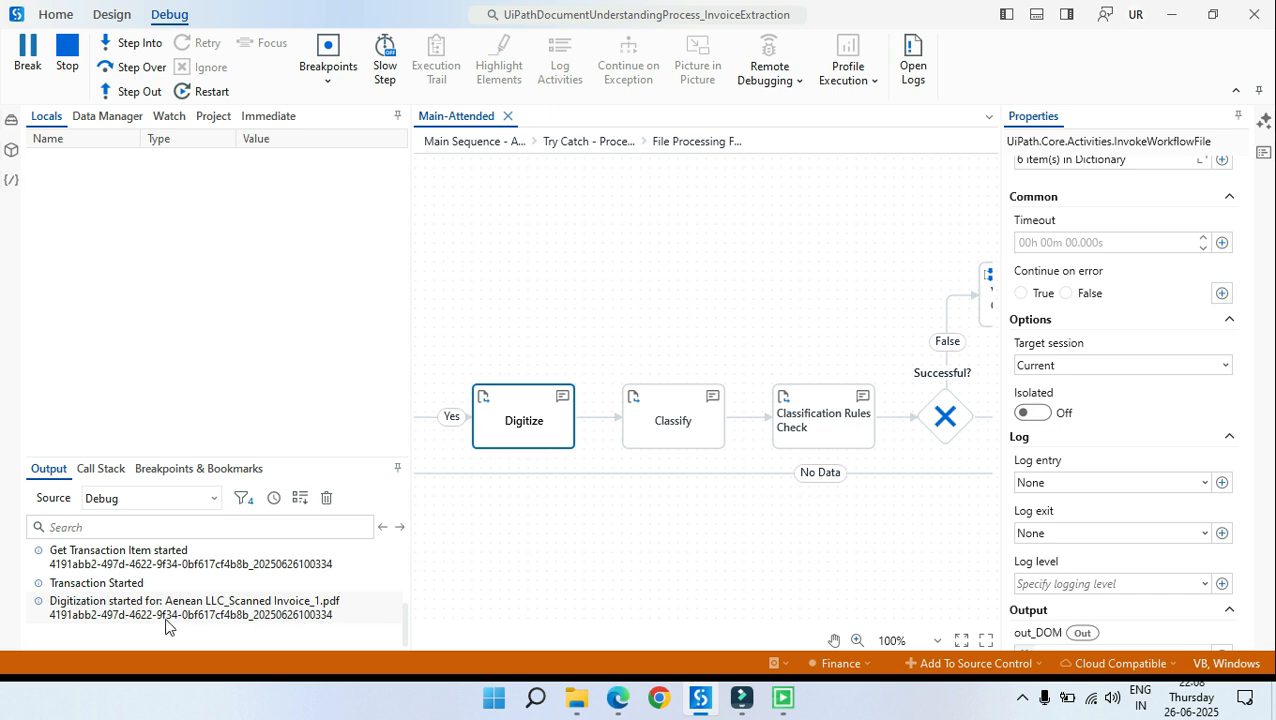
{"action": "scroll", "coordinate": [168, 587], "scroll_direction": "up", "scroll_amount": 2}
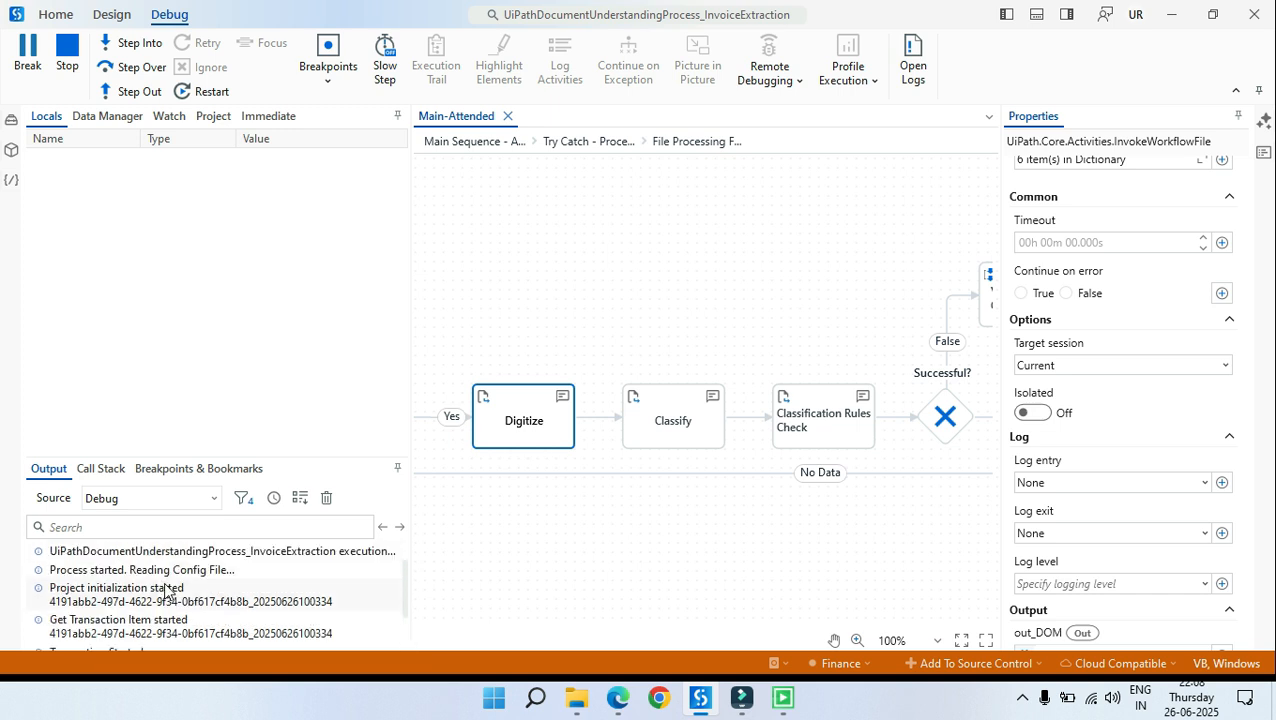
{"action": "scroll", "coordinate": [171, 594], "scroll_direction": "down", "scroll_amount": 2}
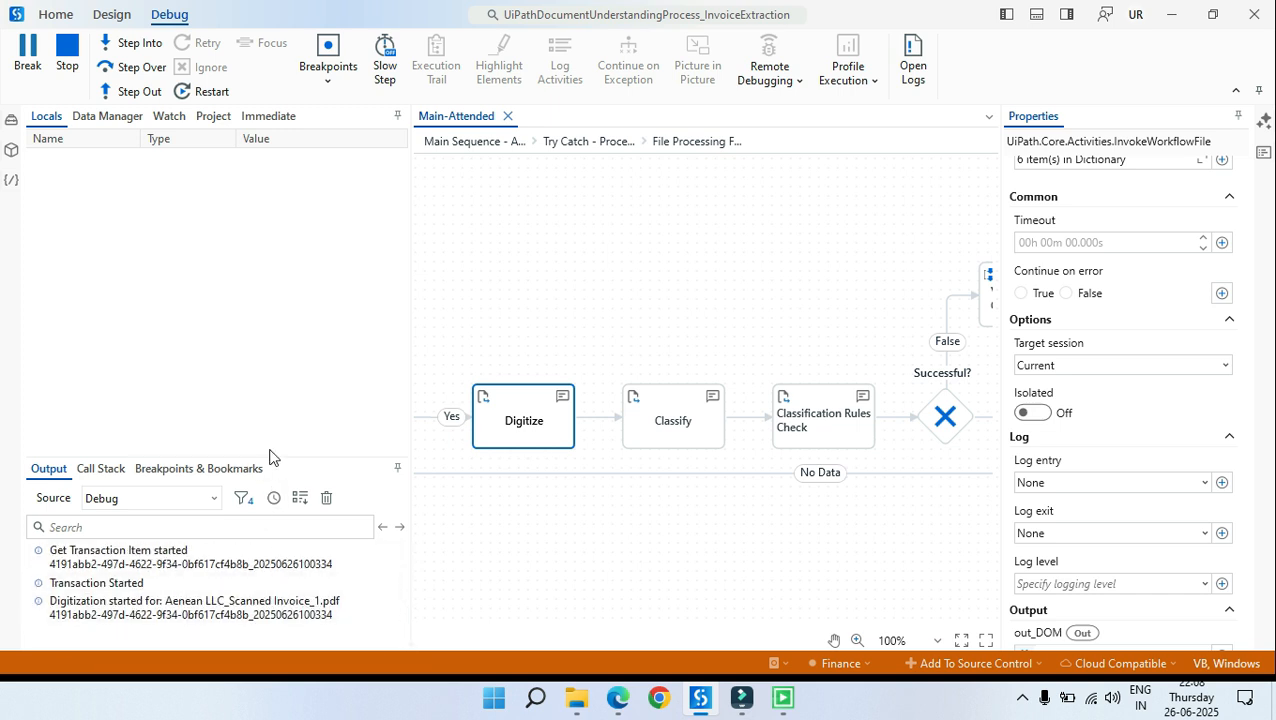
{"action": "left_click_drag", "start_coordinate": [269, 455], "coordinate": [269, 293]}
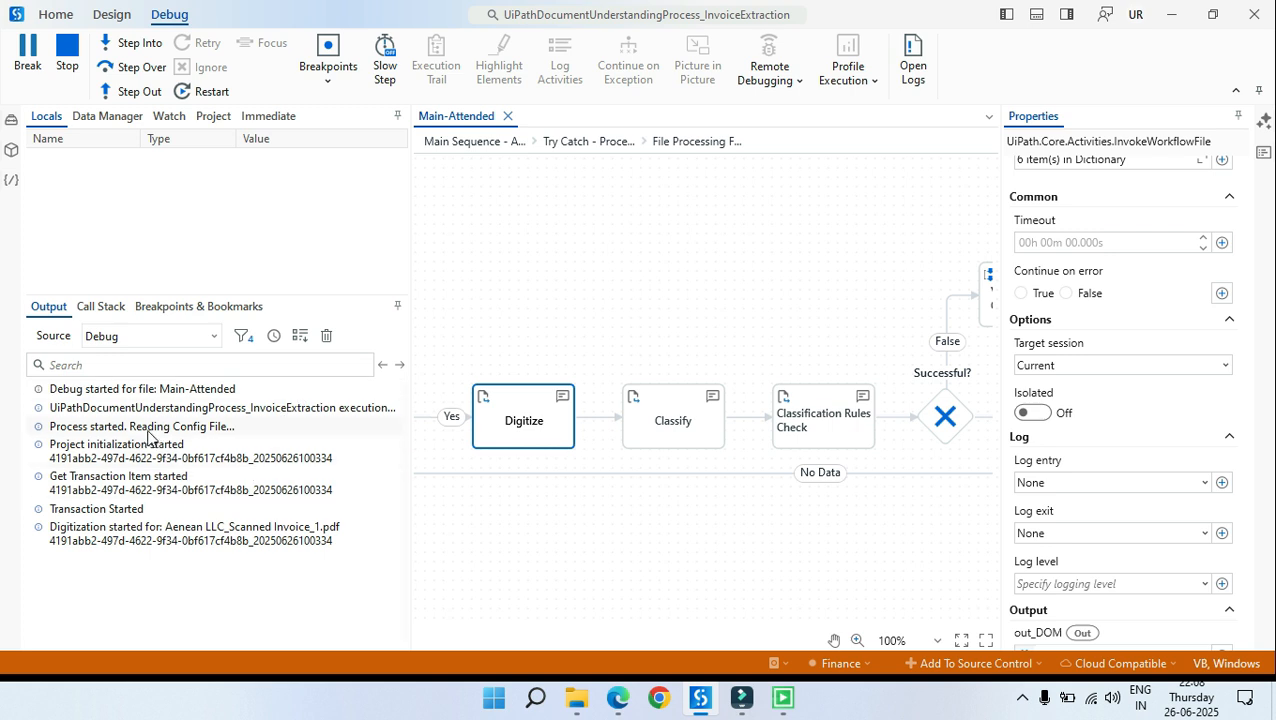
{"action": "left_click", "coordinate": [125, 458]}
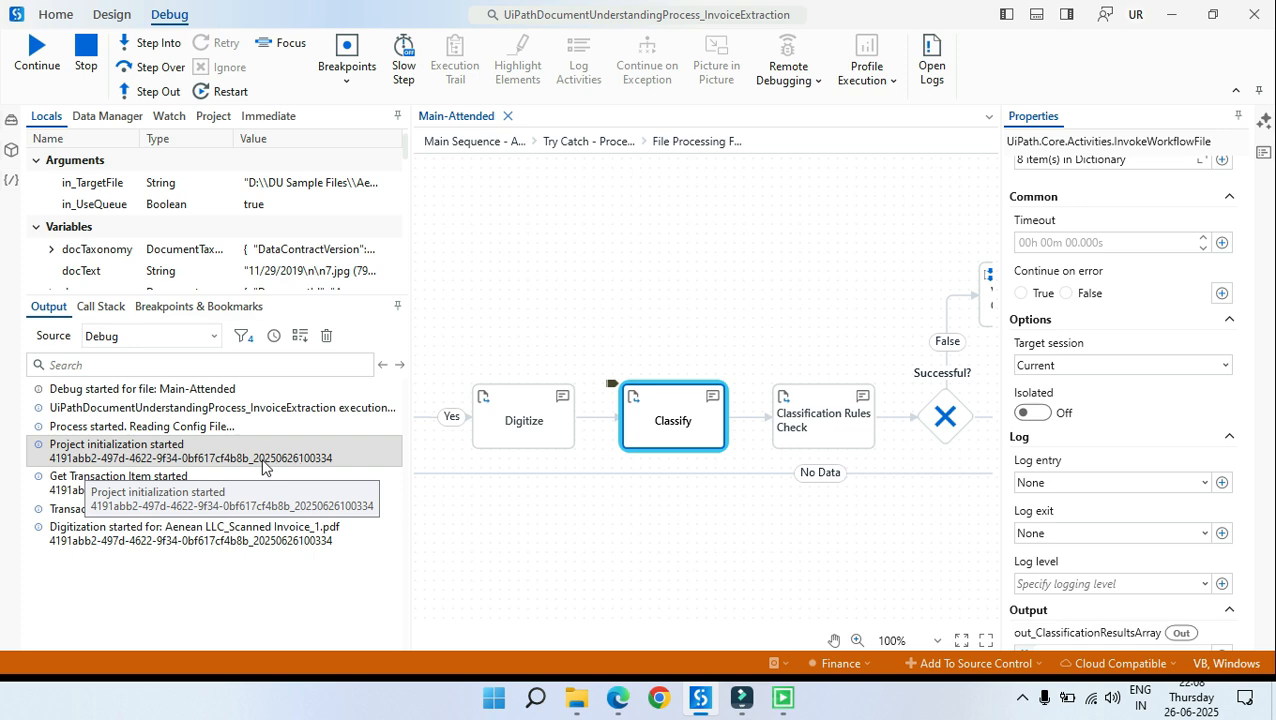
Step: Step over the Classify activity so that debugging pauses at Classification Rules Check
{"action": "left_click", "coordinate": [606, 558]}
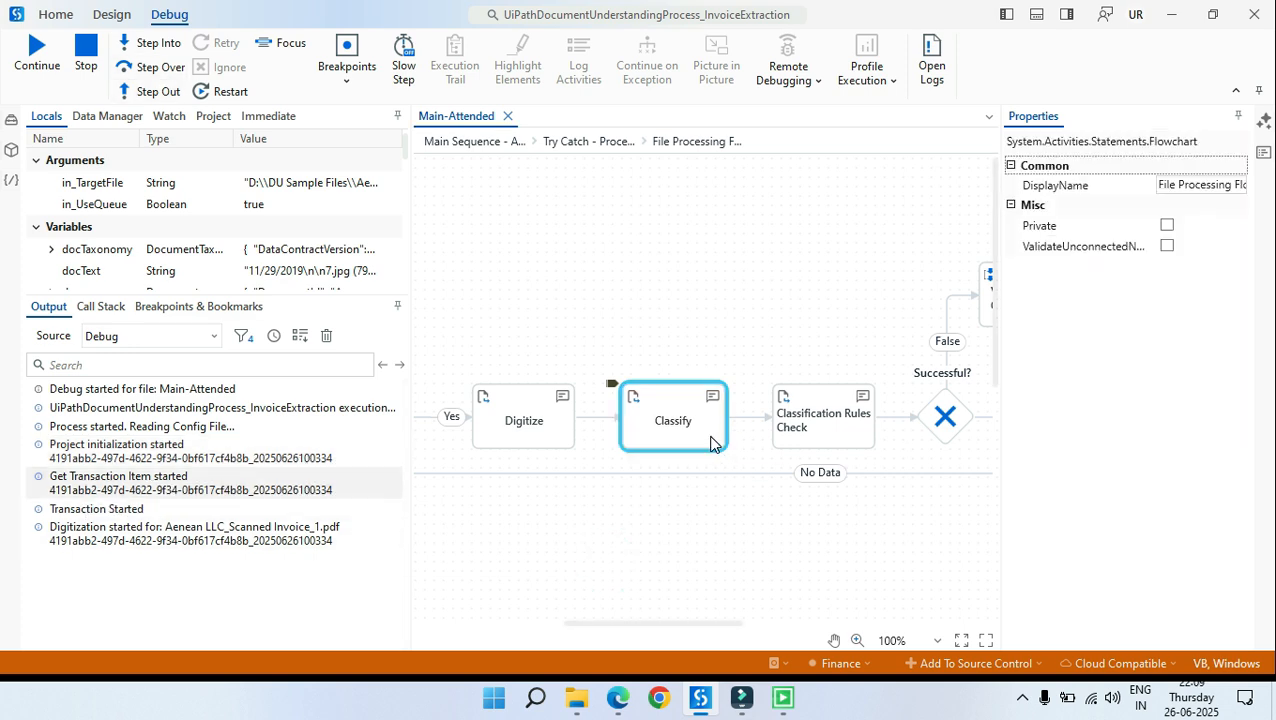
{"action": "left_click", "coordinate": [163, 68]}
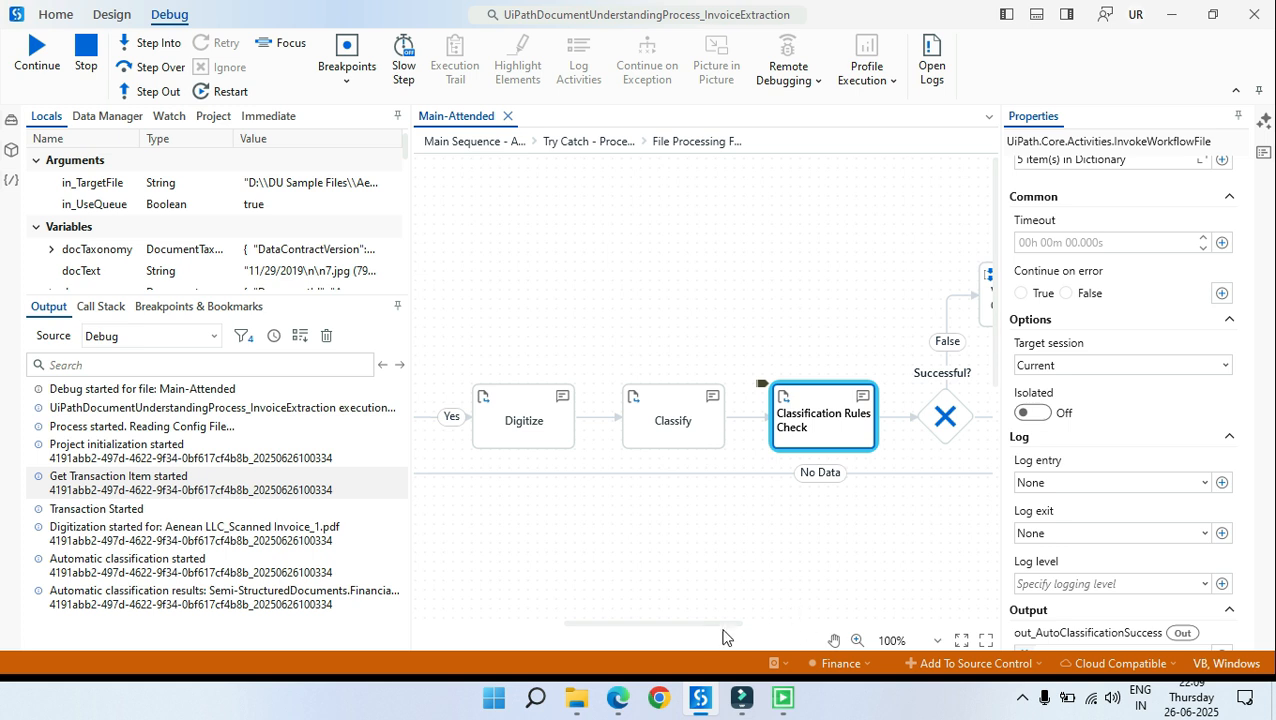
Step: Step into the Classification Rules Check workflow and advance past the start log message and Always Validate decision to the Assign activity
{"action": "left_click_drag", "start_coordinate": [719, 624], "coordinate": [813, 622]}
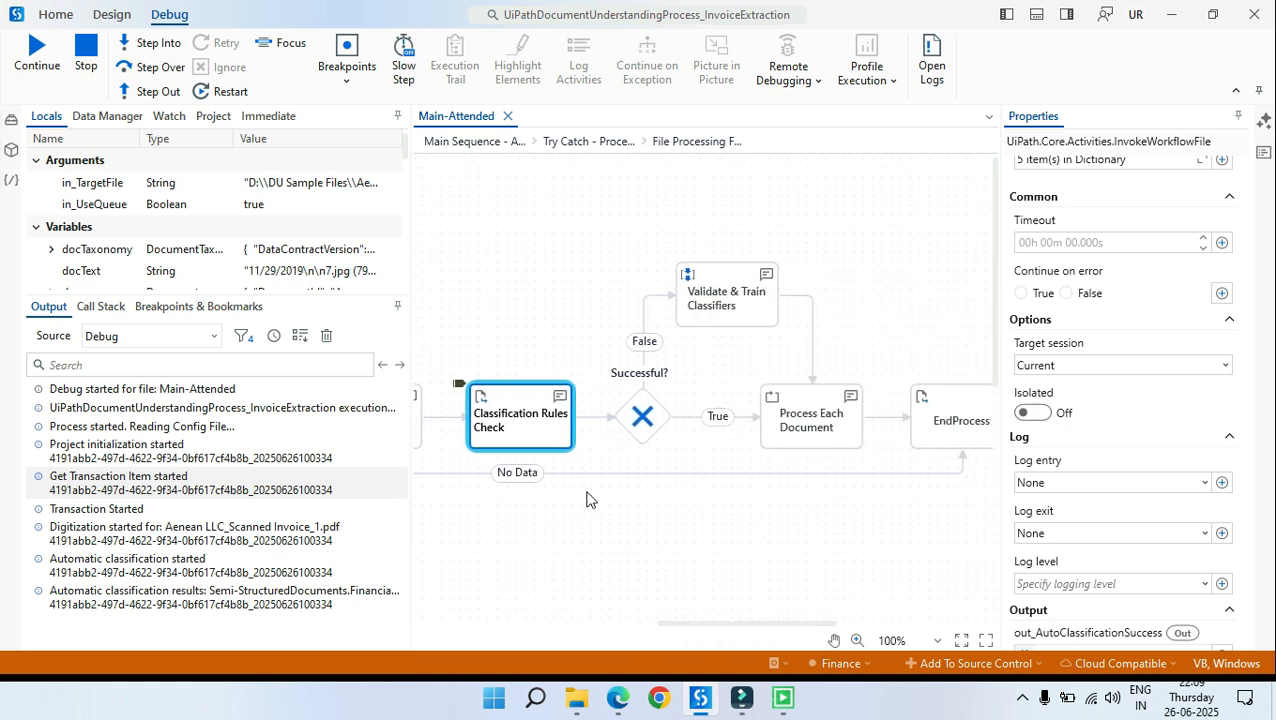
{"action": "left_click", "coordinate": [157, 45]}
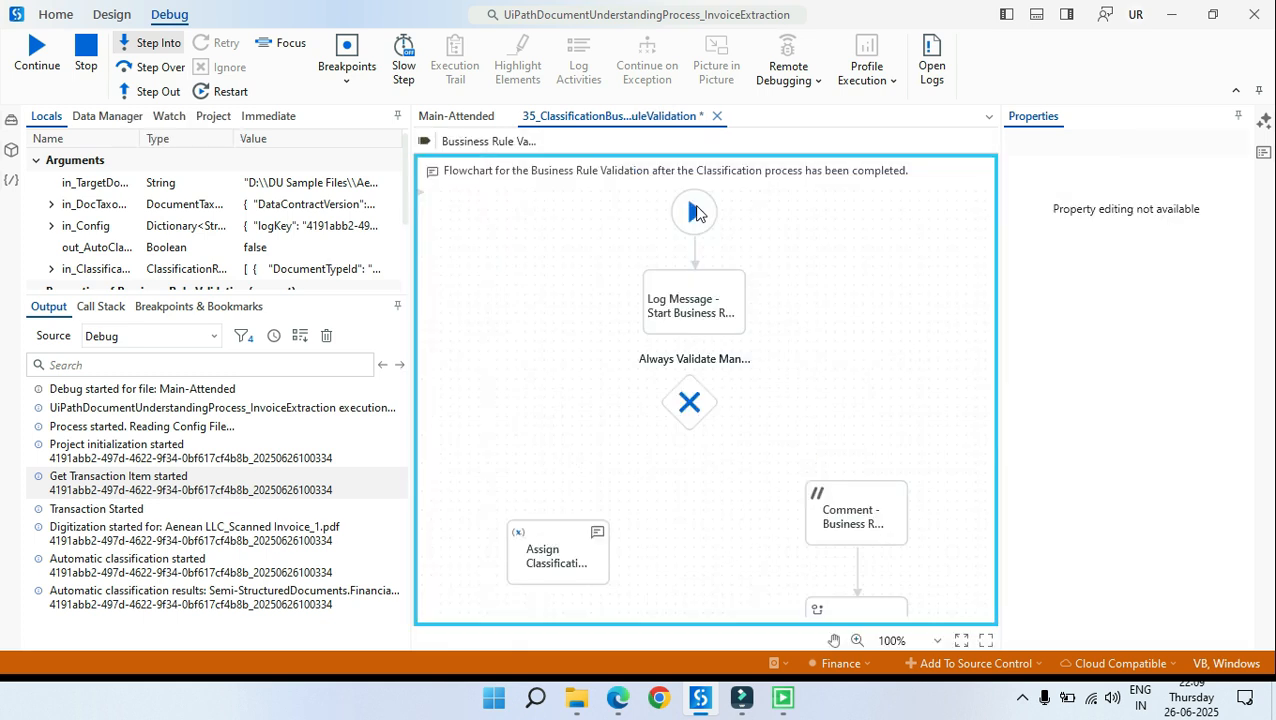
{"action": "left_click", "coordinate": [150, 44]}
{"action": "left_click", "coordinate": [150, 44]}
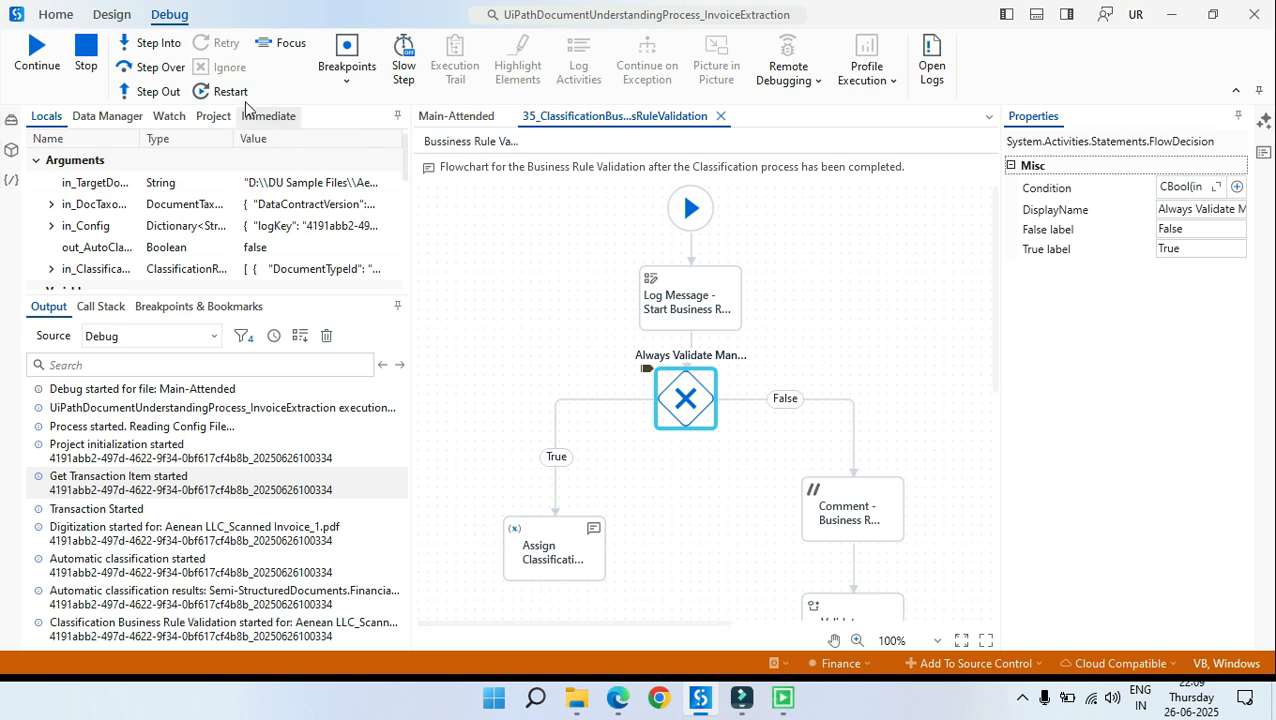
{"action": "left_click", "coordinate": [140, 45]}
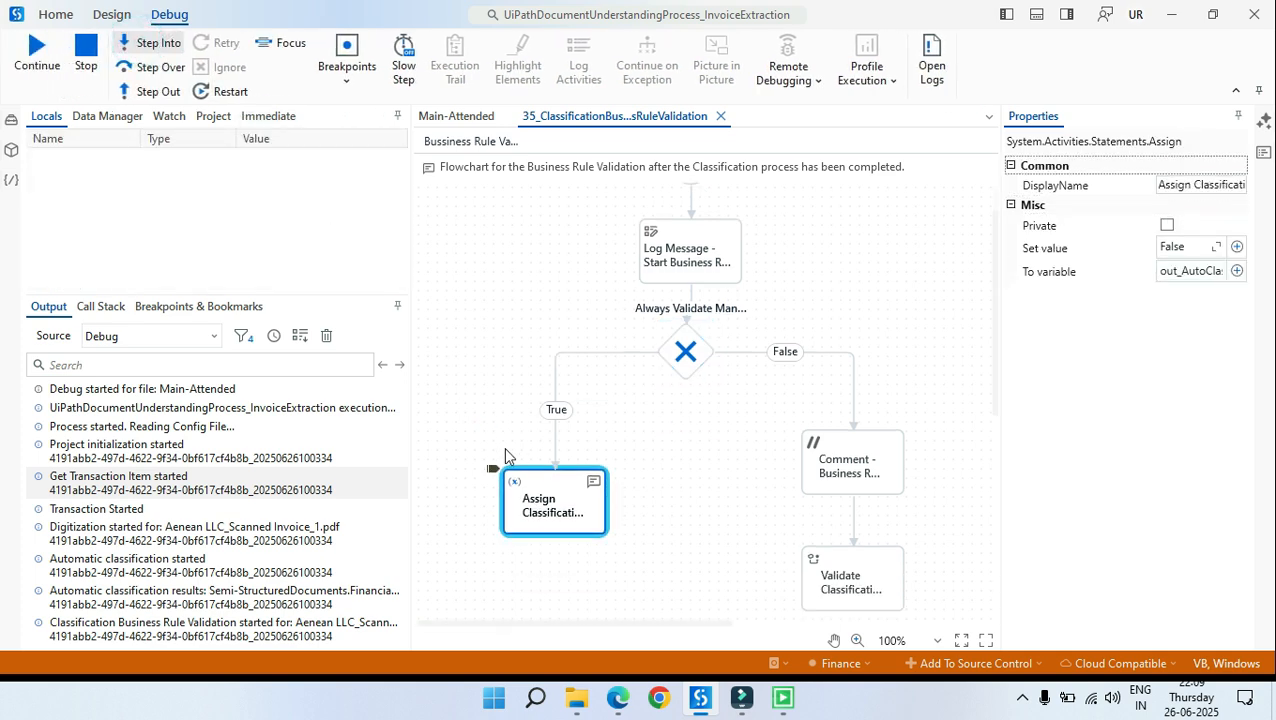
Step: Inspect the Assign Classification Success activity, then step back out to Main-Attended and on to the Successful? decision
{"action": "double_click", "coordinate": [561, 398]}
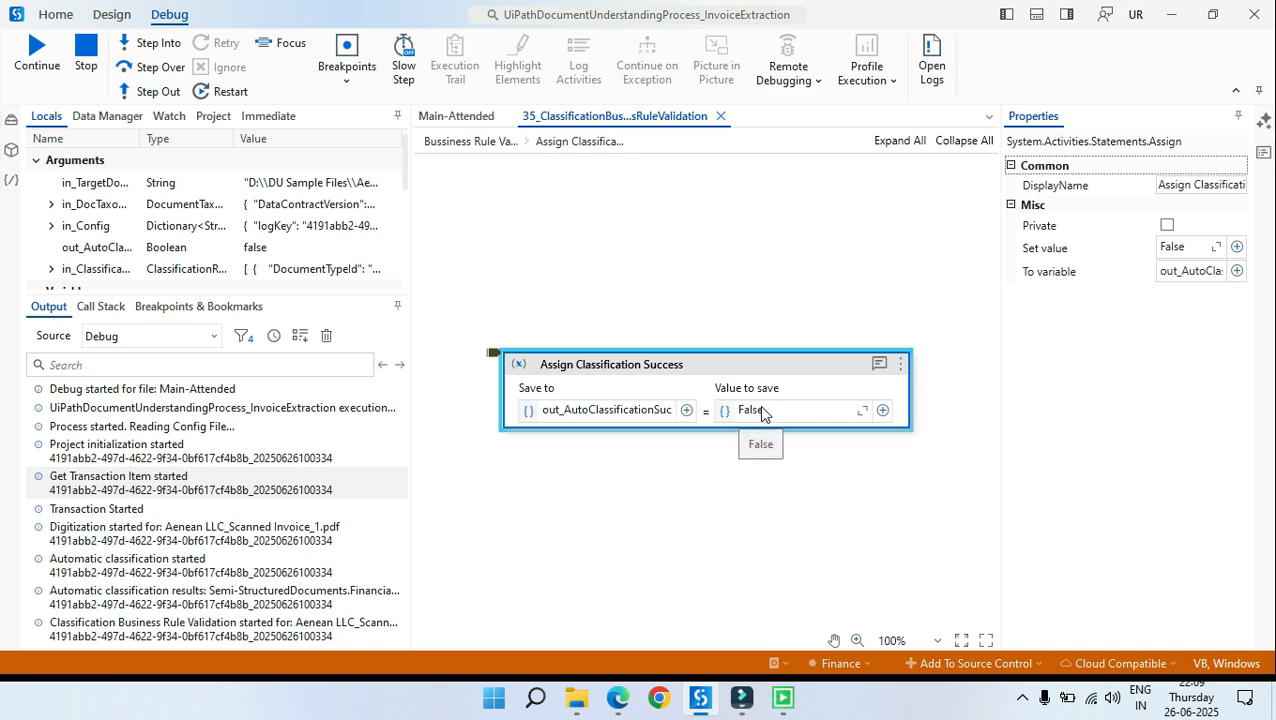
{"action": "left_click", "coordinate": [156, 46]}
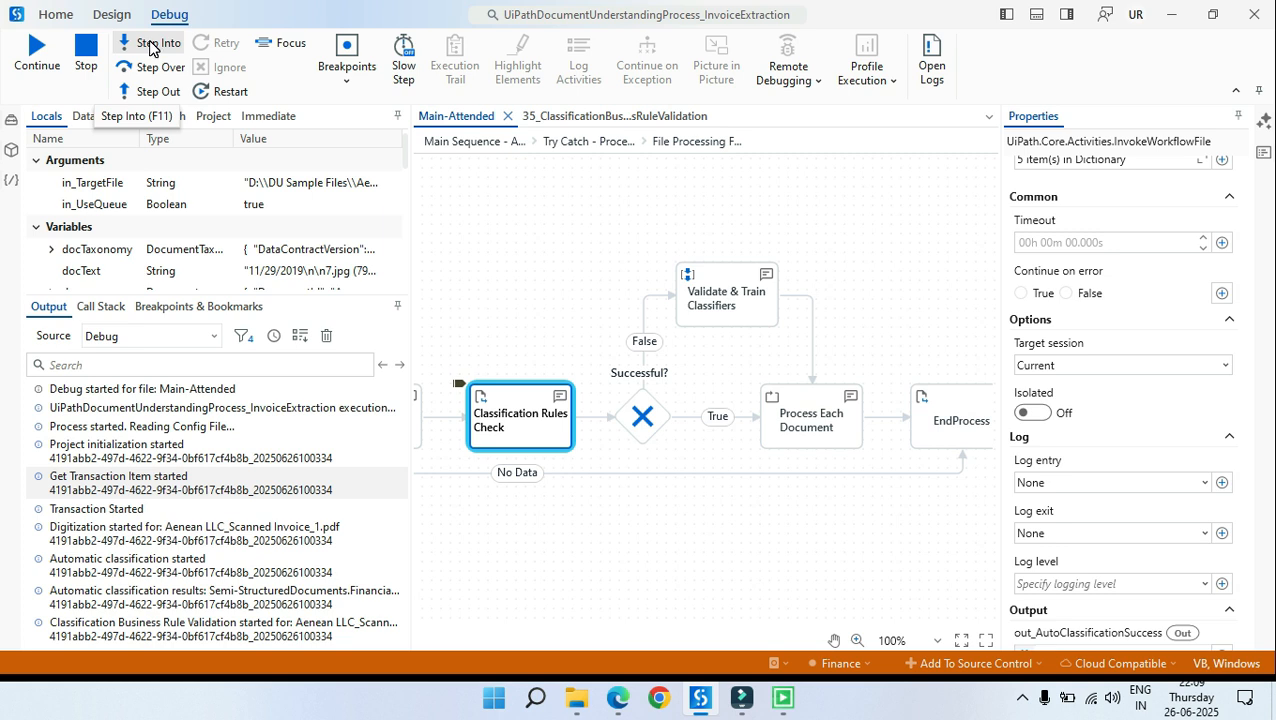
{"action": "left_click", "coordinate": [152, 46]}
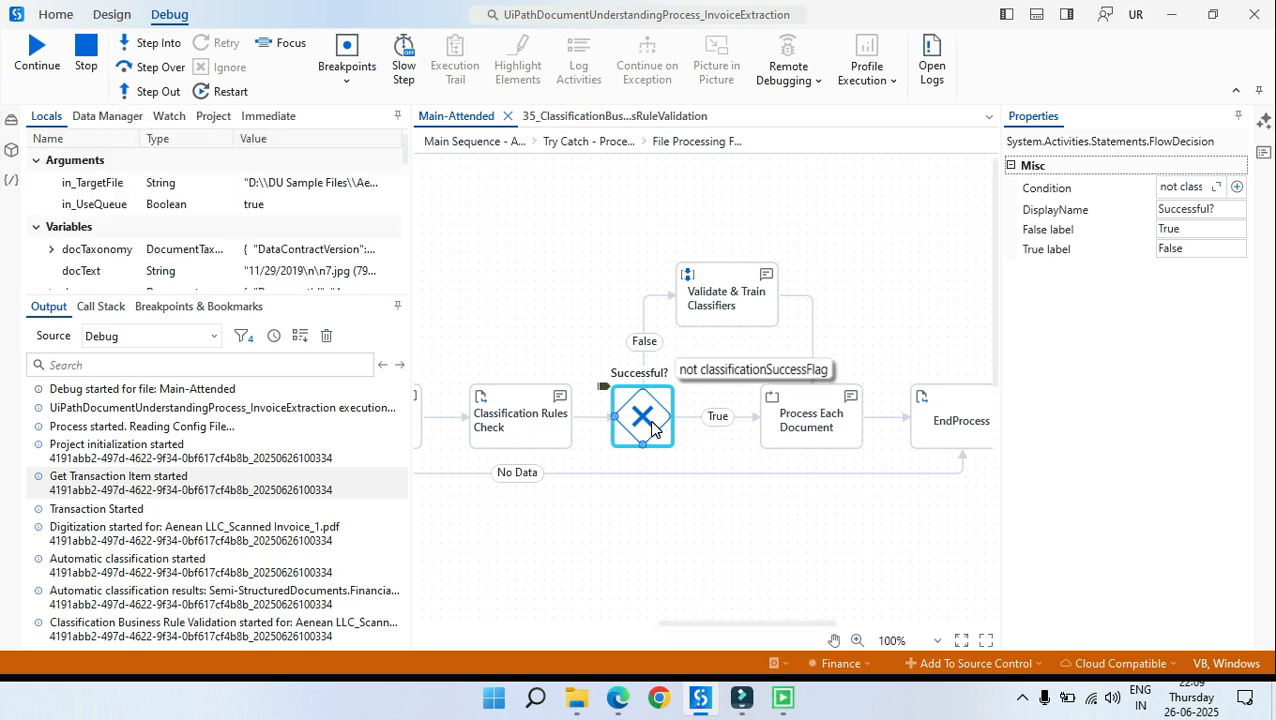
Step: Advance to Validate & Train Classifiers, step over it, and confirm and save the Invoice classification in the Classification Station
{"action": "left_click", "coordinate": [150, 46]}
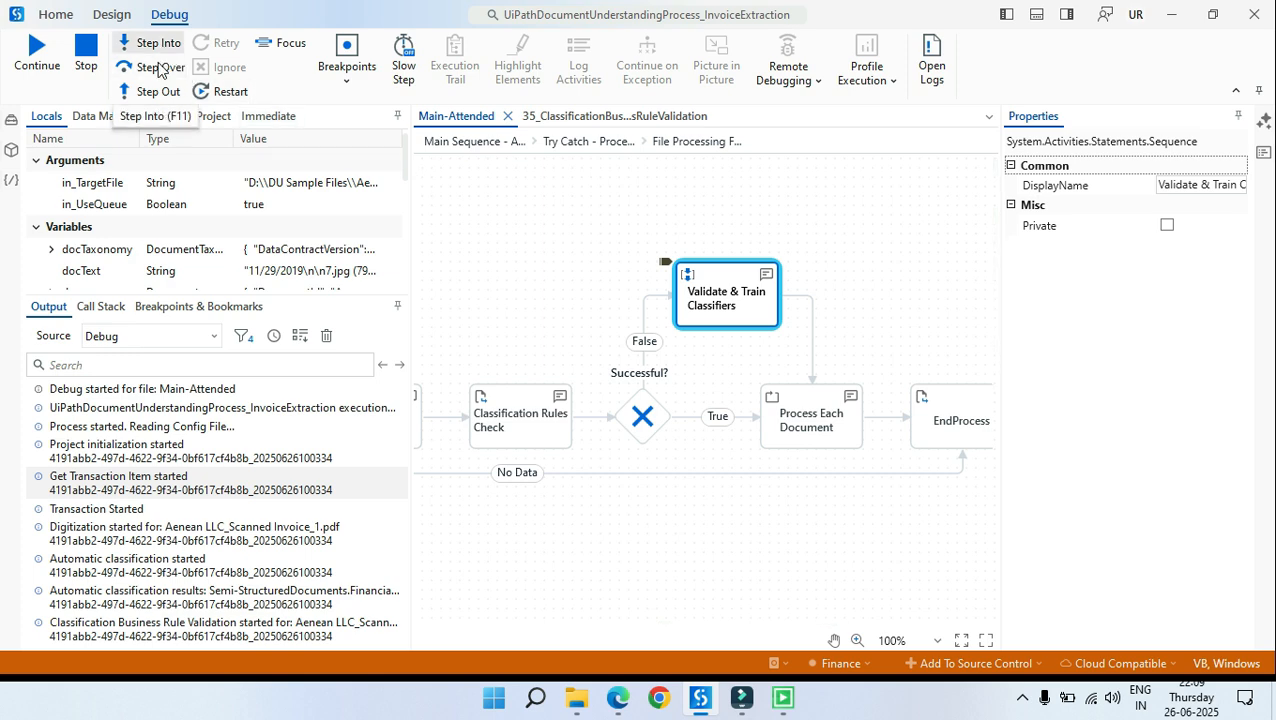
{"action": "left_click", "coordinate": [155, 67]}
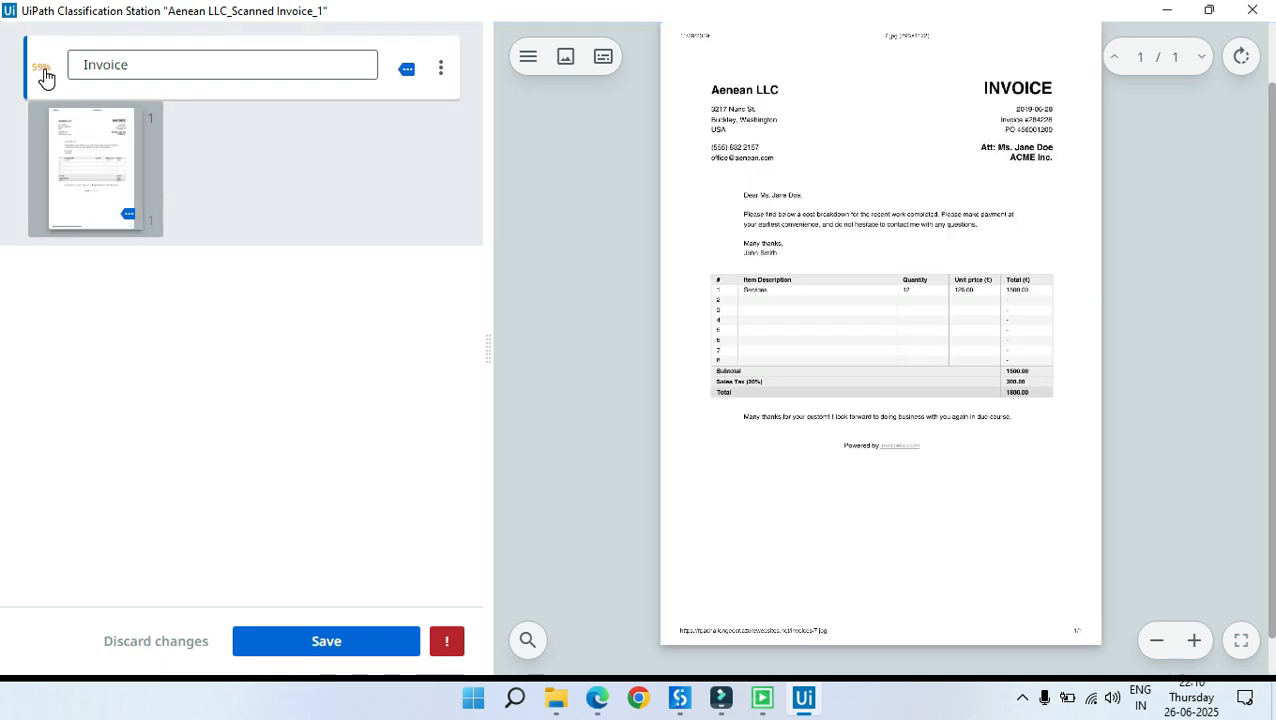
{"action": "left_click", "coordinate": [102, 63]}
{"action": "left_click", "coordinate": [176, 233]}
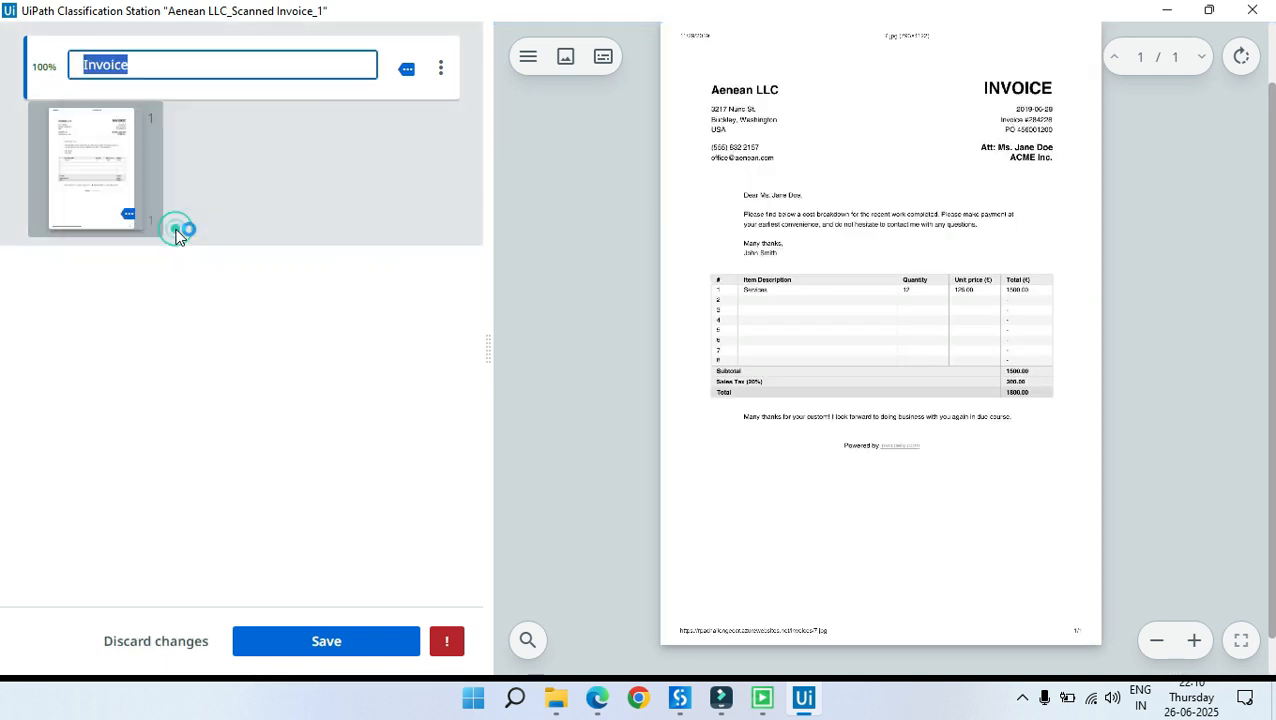
{"action": "left_click", "coordinate": [185, 374]}
{"action": "left_click", "coordinate": [370, 643]}
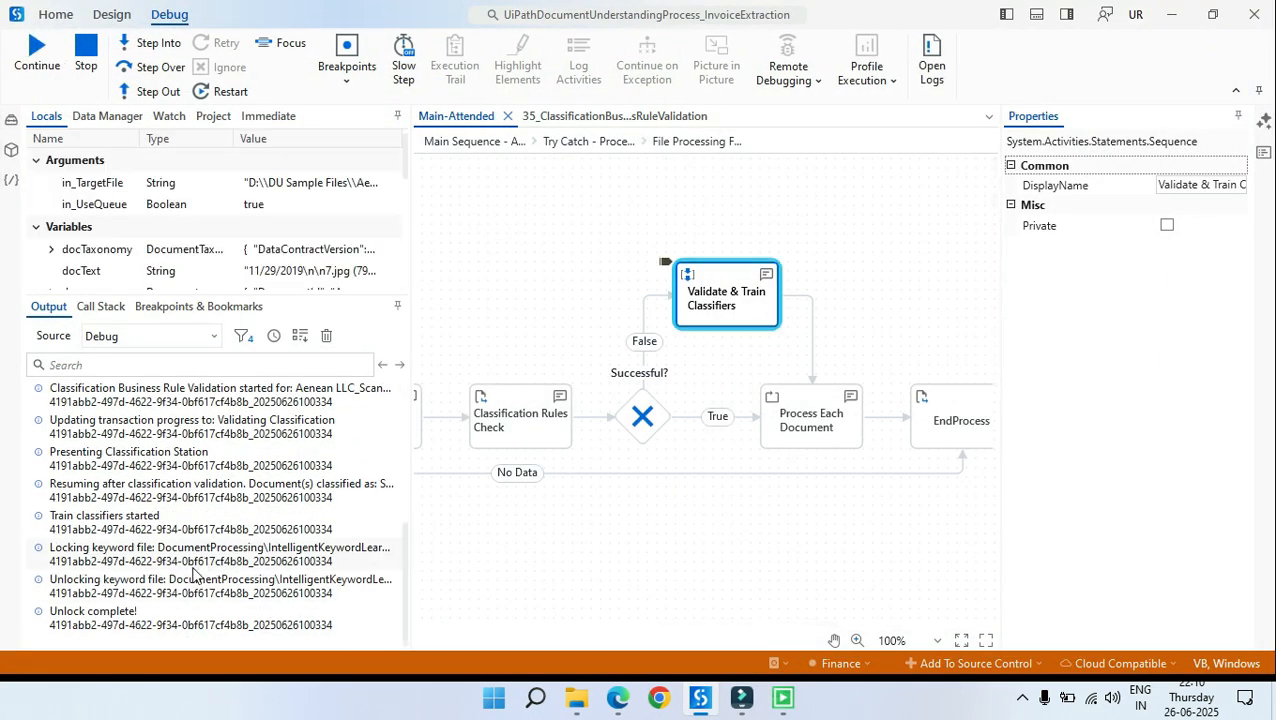
Step: Step into the Process Each Document loop up to its Try Catch, and widen the designer area
{"action": "left_click", "coordinate": [157, 45]}
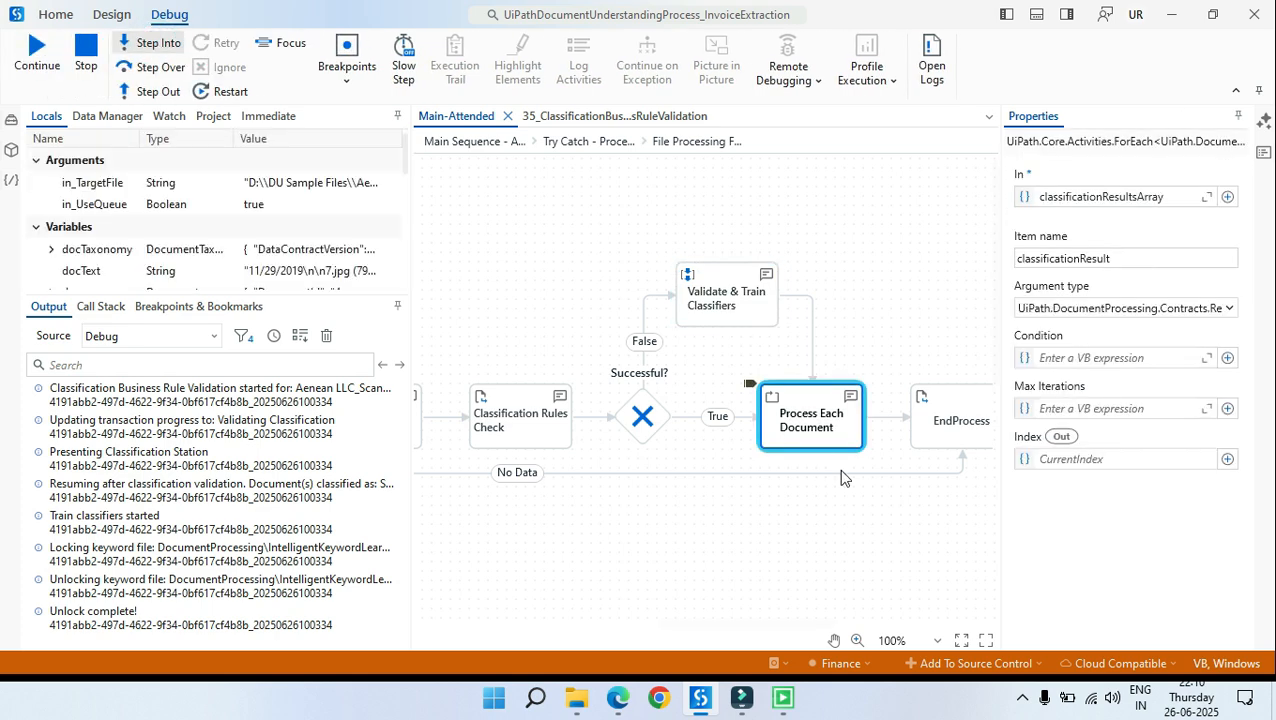
{"action": "left_click", "coordinate": [157, 43]}
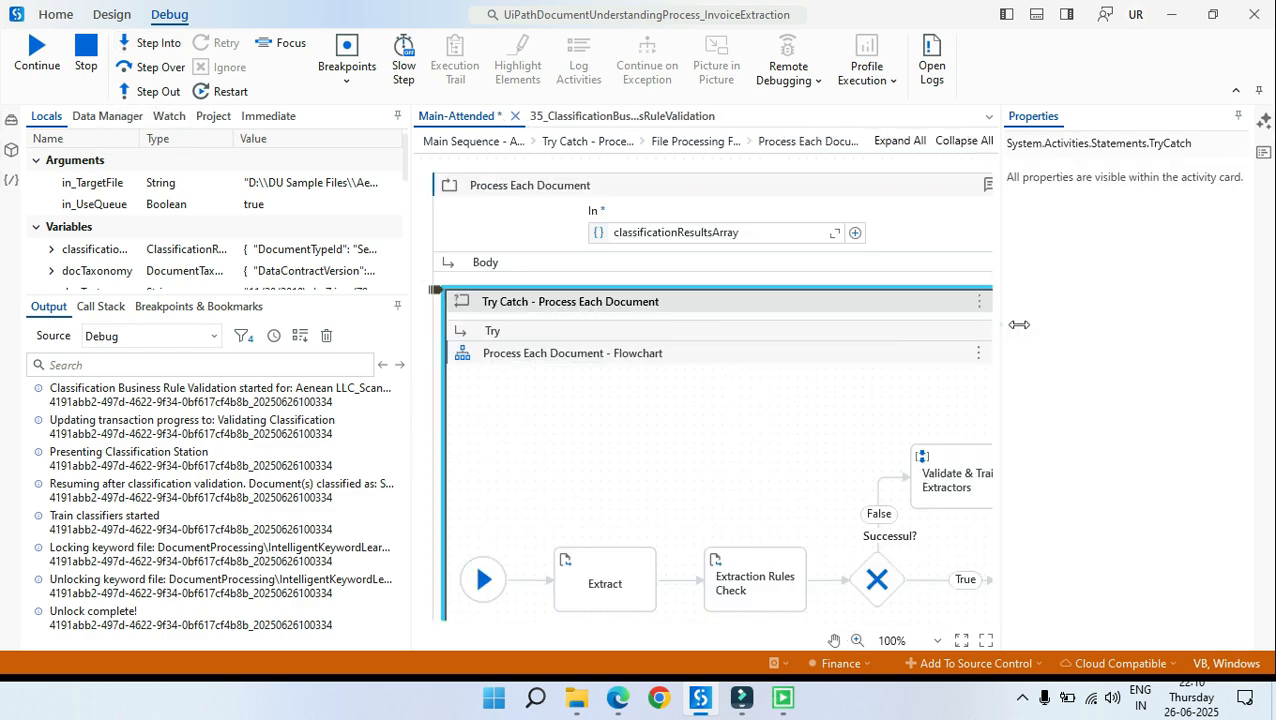
{"action": "left_click_drag", "start_coordinate": [999, 324], "coordinate": [1105, 316]}
{"action": "left_click", "coordinate": [799, 281]}
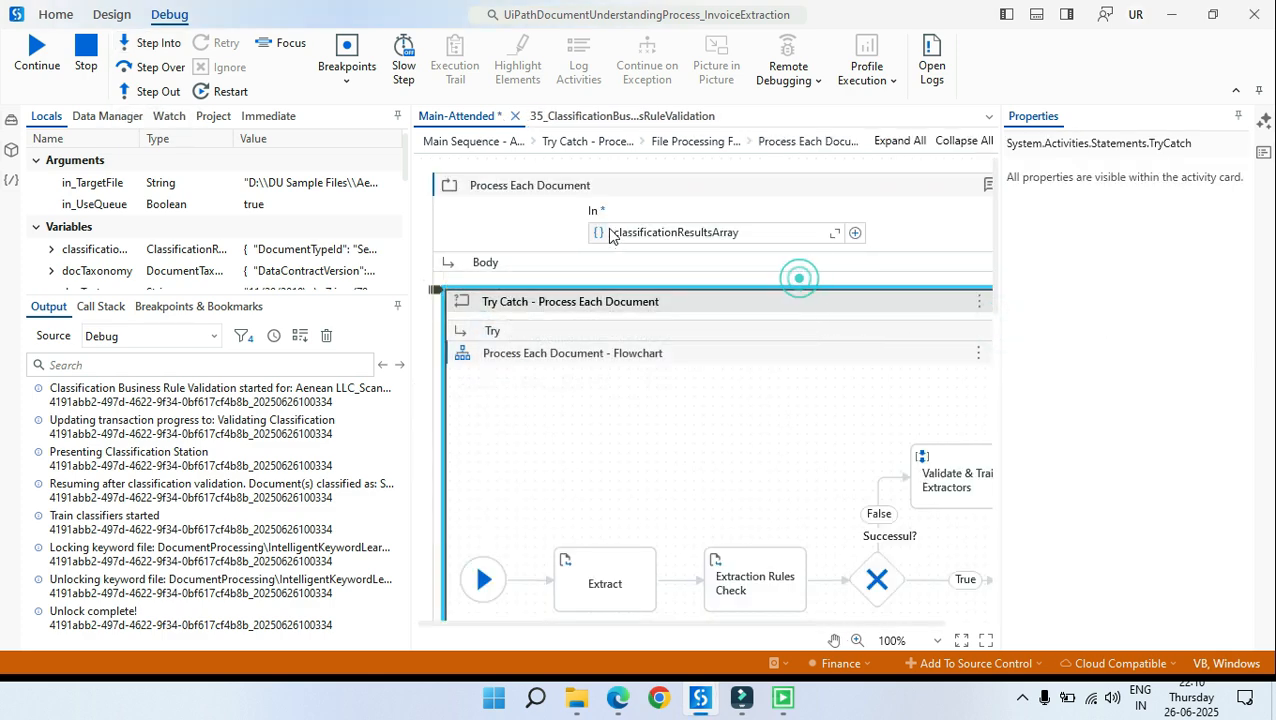
{"action": "left_click", "coordinate": [524, 207]}
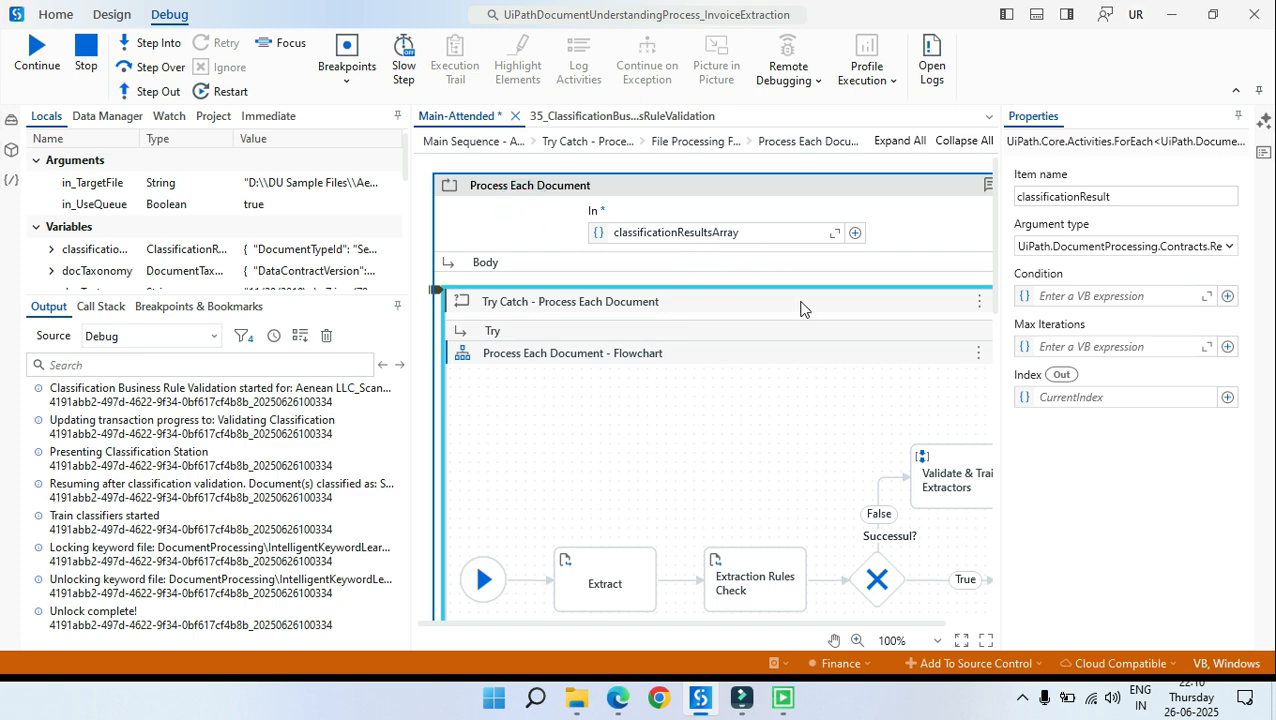
{"action": "left_click_drag", "start_coordinate": [998, 325], "coordinate": [1058, 322]}
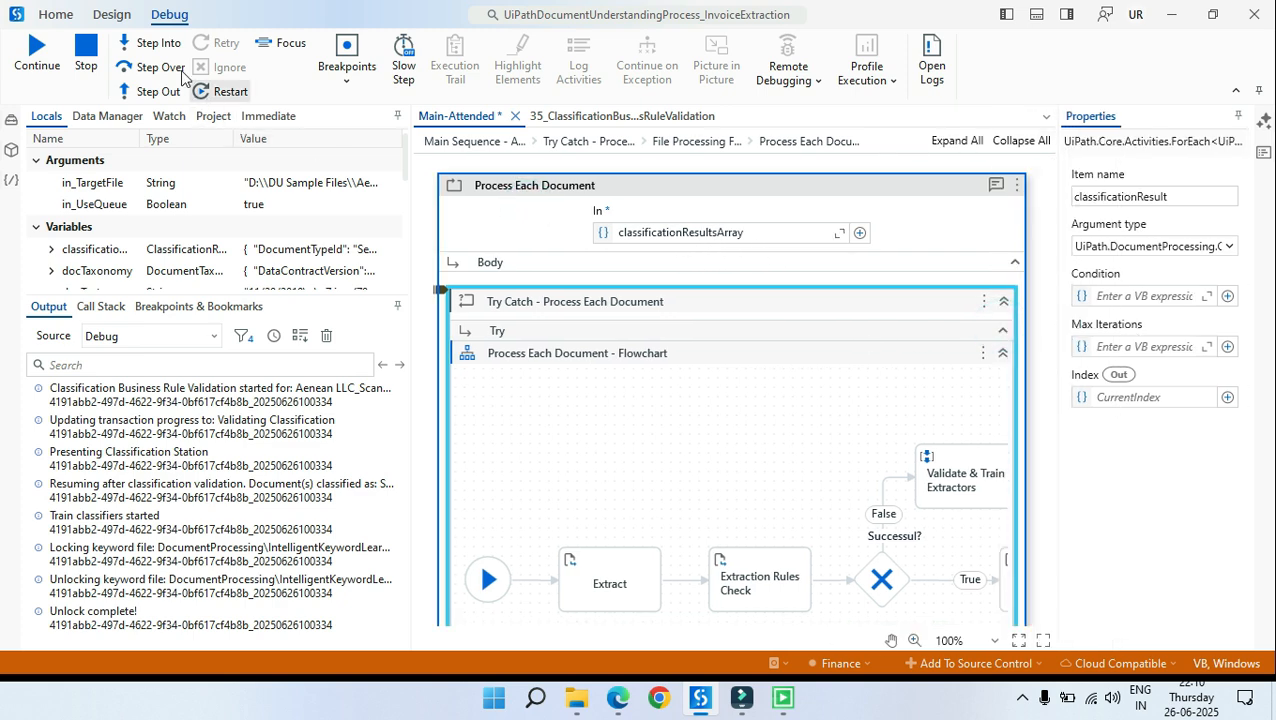
Step: Advance through the Process Each Document flowchart into the Extract workflow and inspect the DU Project Extractor in the Data Extraction Scope
{"action": "left_click", "coordinate": [155, 42]}
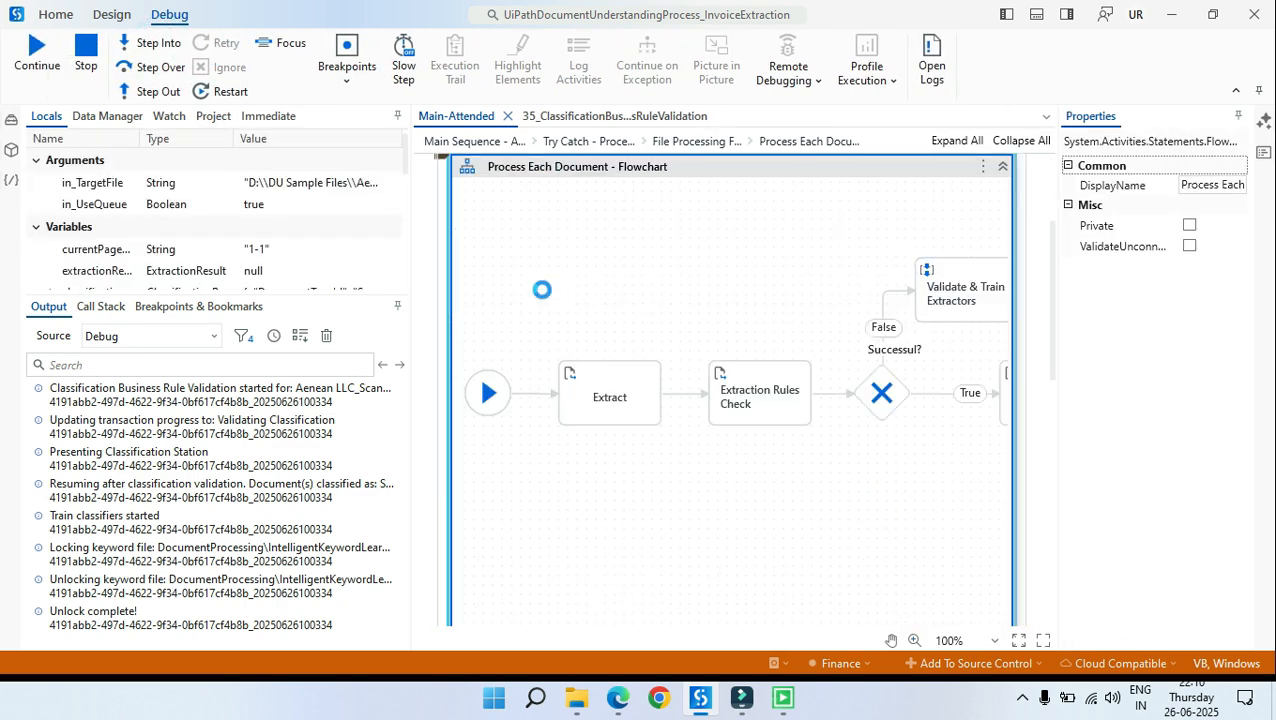
{"action": "left_click", "coordinate": [156, 44]}
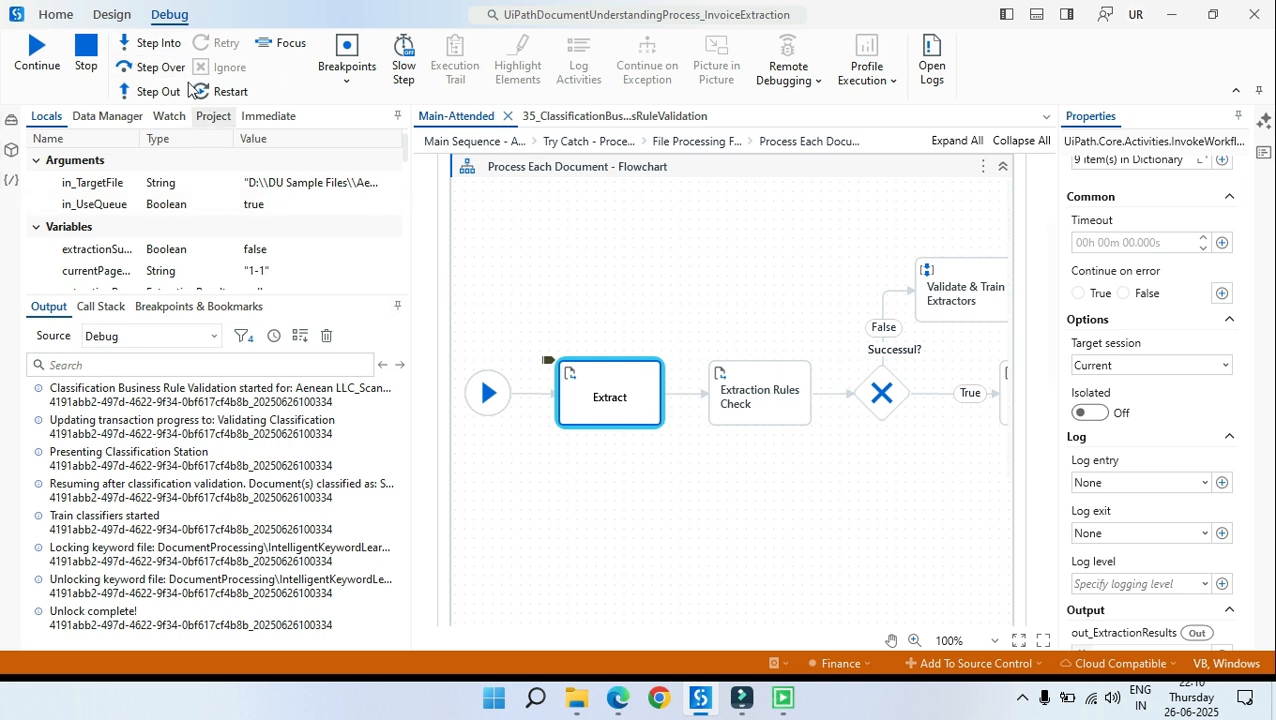
{"action": "left_click", "coordinate": [162, 68]}
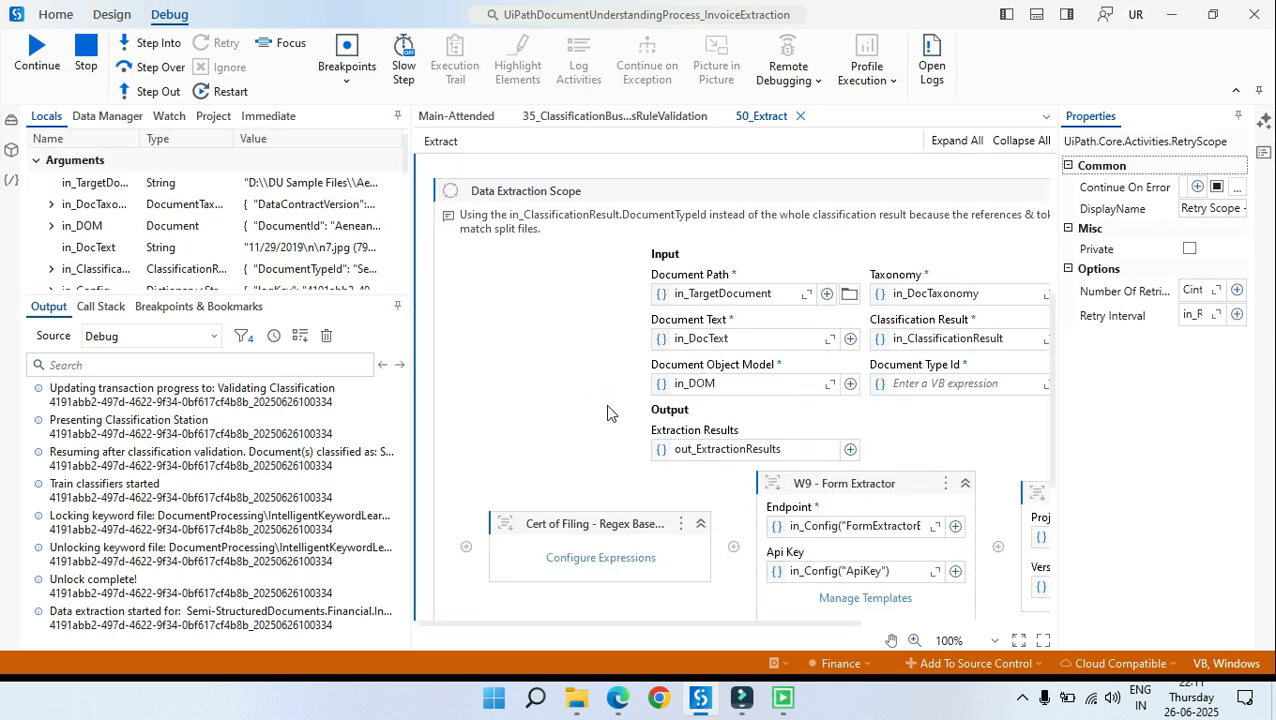
{"action": "left_click_drag", "start_coordinate": [765, 622], "coordinate": [893, 540]}
{"action": "scroll", "coordinate": [986, 507], "scroll_direction": "down", "scroll_amount": 1}
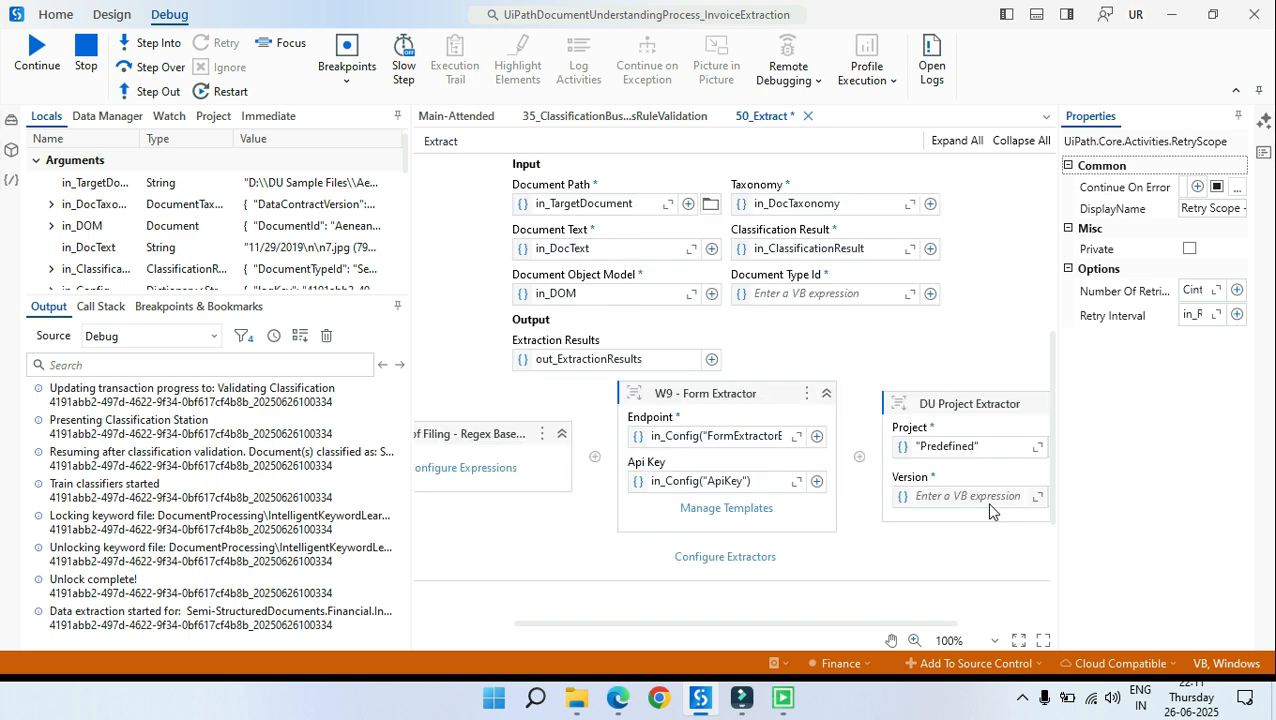
{"action": "left_click", "coordinate": [972, 415]}
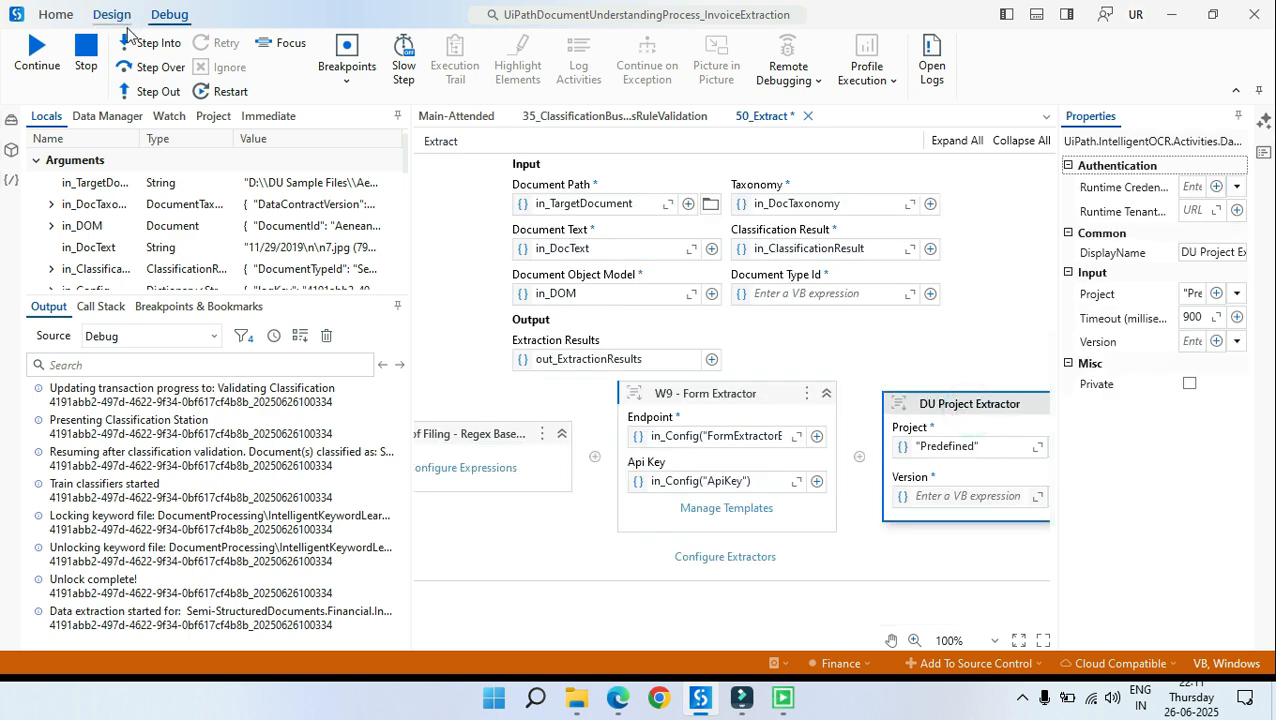
Step: Step through the data extraction to the end of the Extract workflow and return to Main-Attended
{"action": "left_click", "coordinate": [152, 45]}
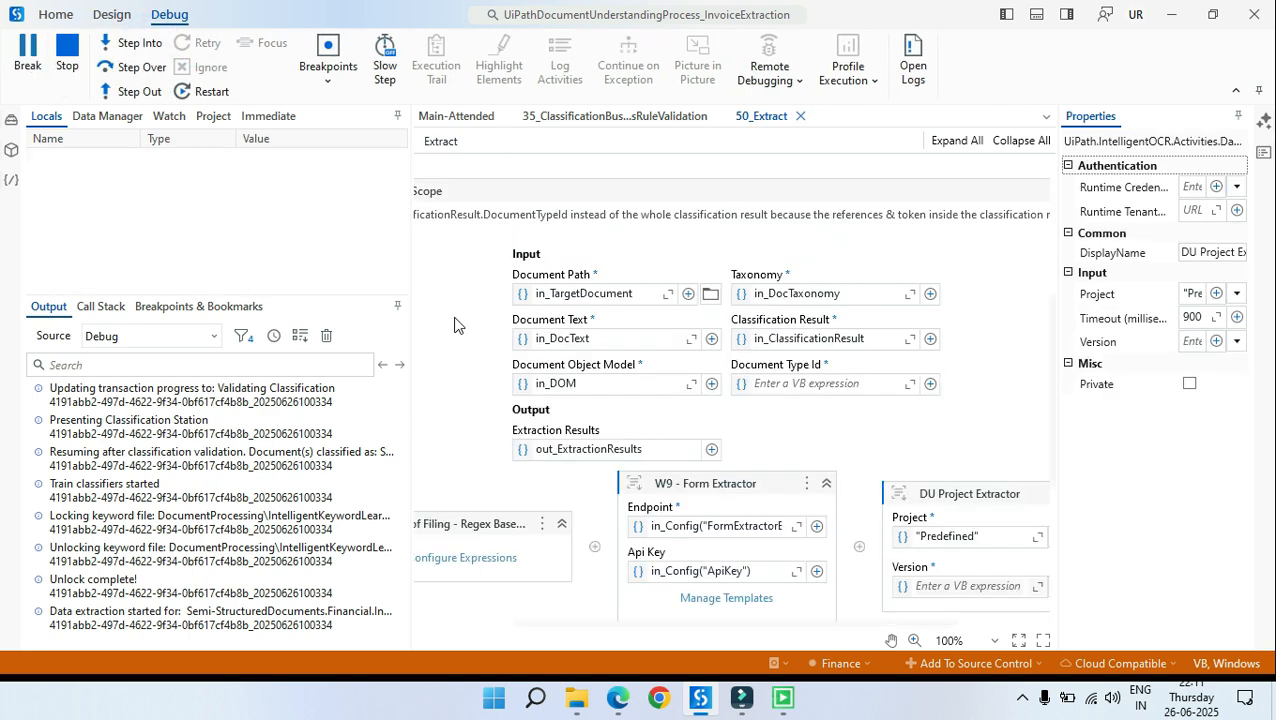
{"action": "left_click", "coordinate": [158, 66]}
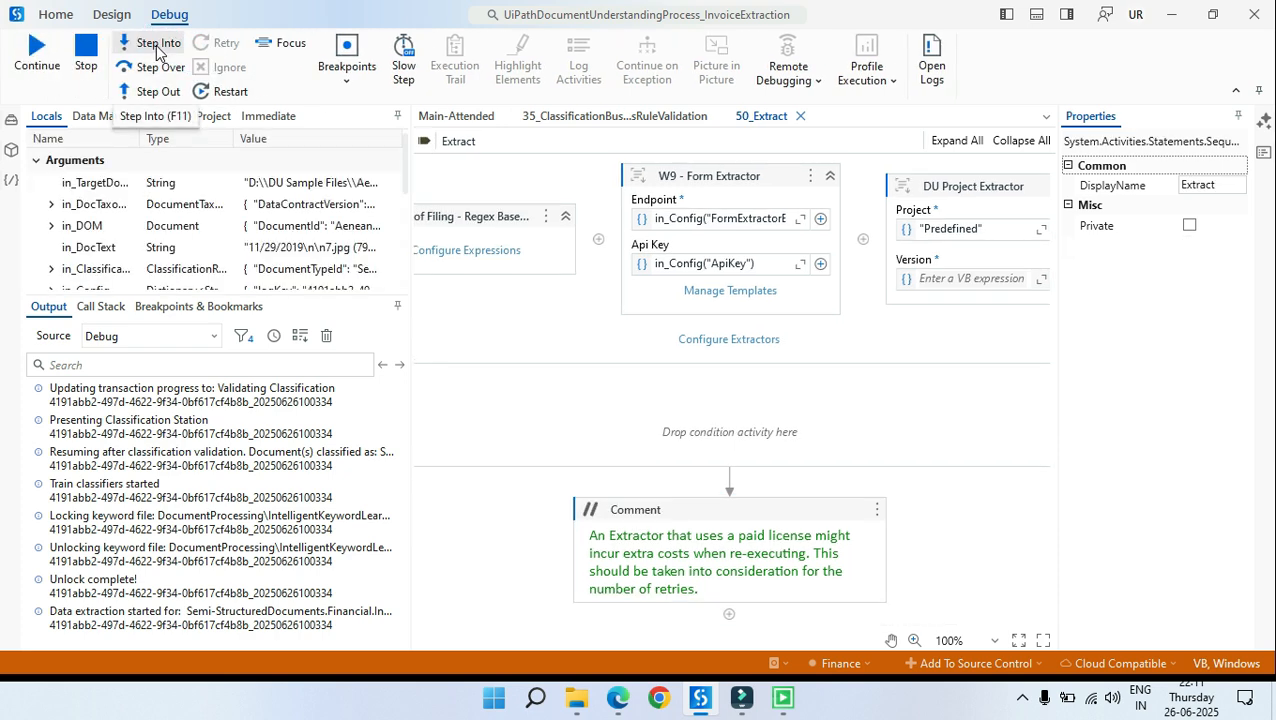
{"action": "left_click", "coordinate": [156, 46]}
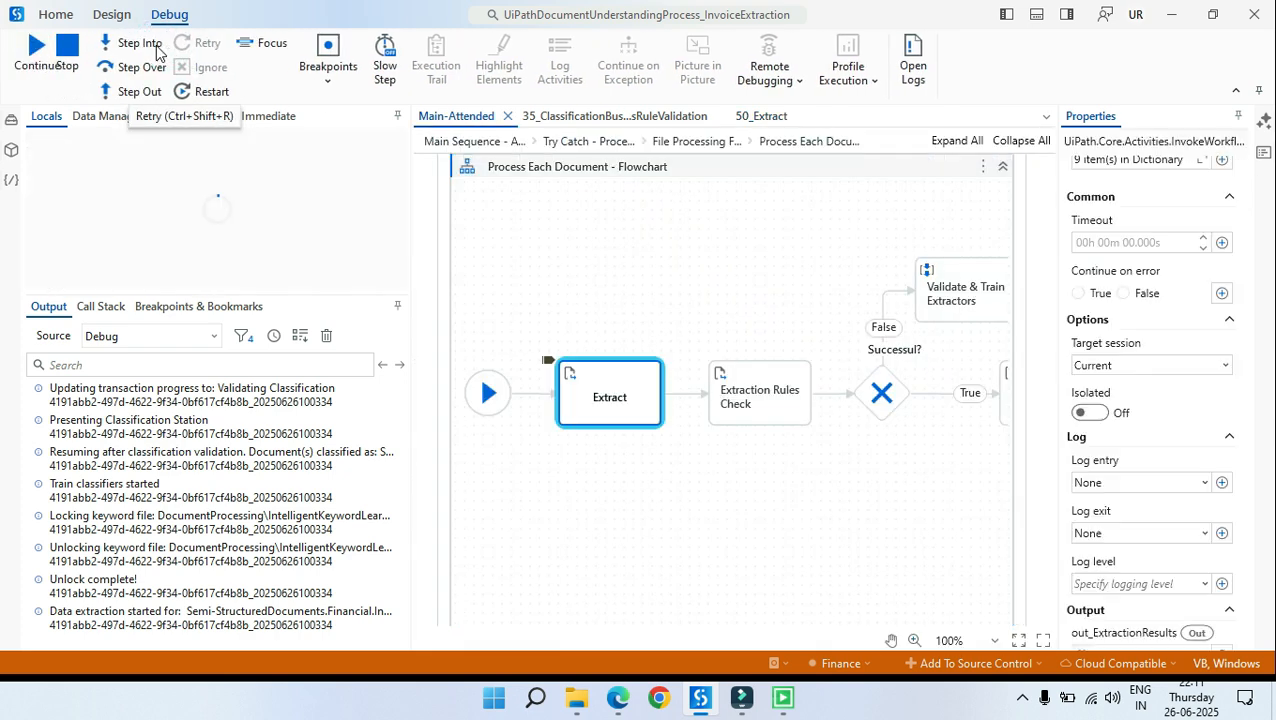
{"action": "left_click", "coordinate": [156, 46]}
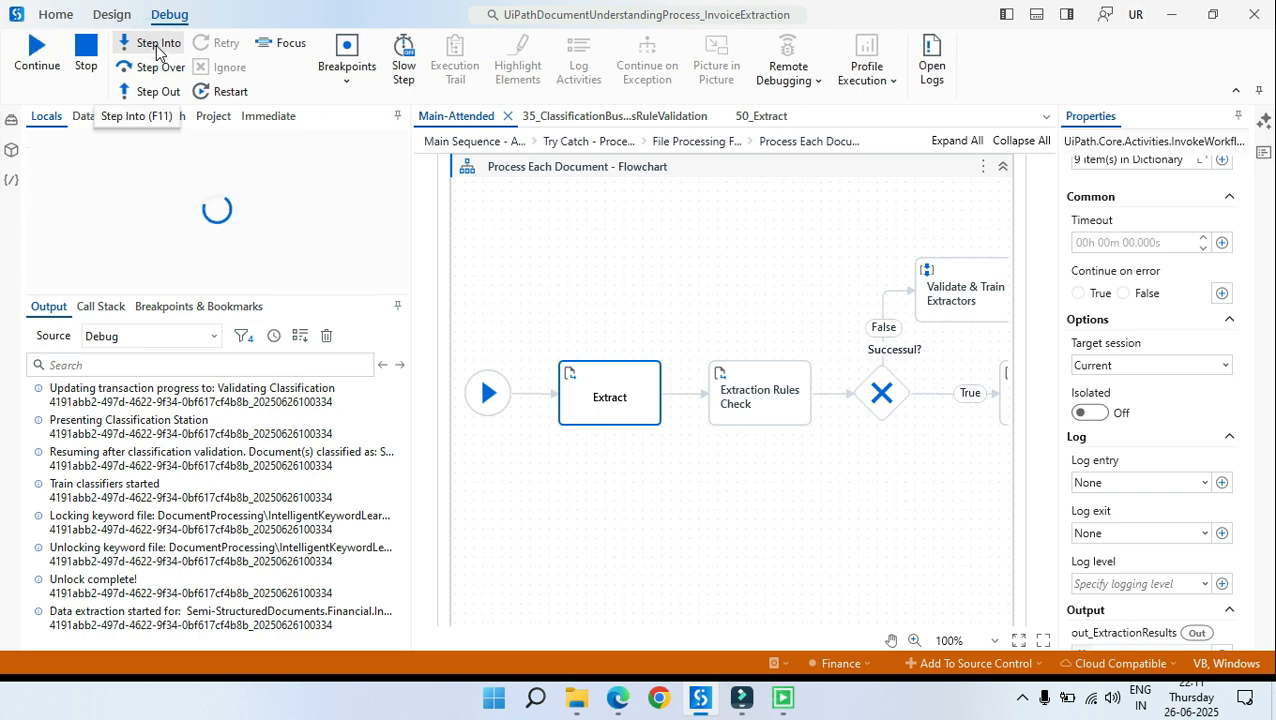
Step: Step into the Extraction Rules Check workflow and advance past the start log message and Always Validate decision to Assign Extraction Success
{"action": "left_click", "coordinate": [150, 45]}
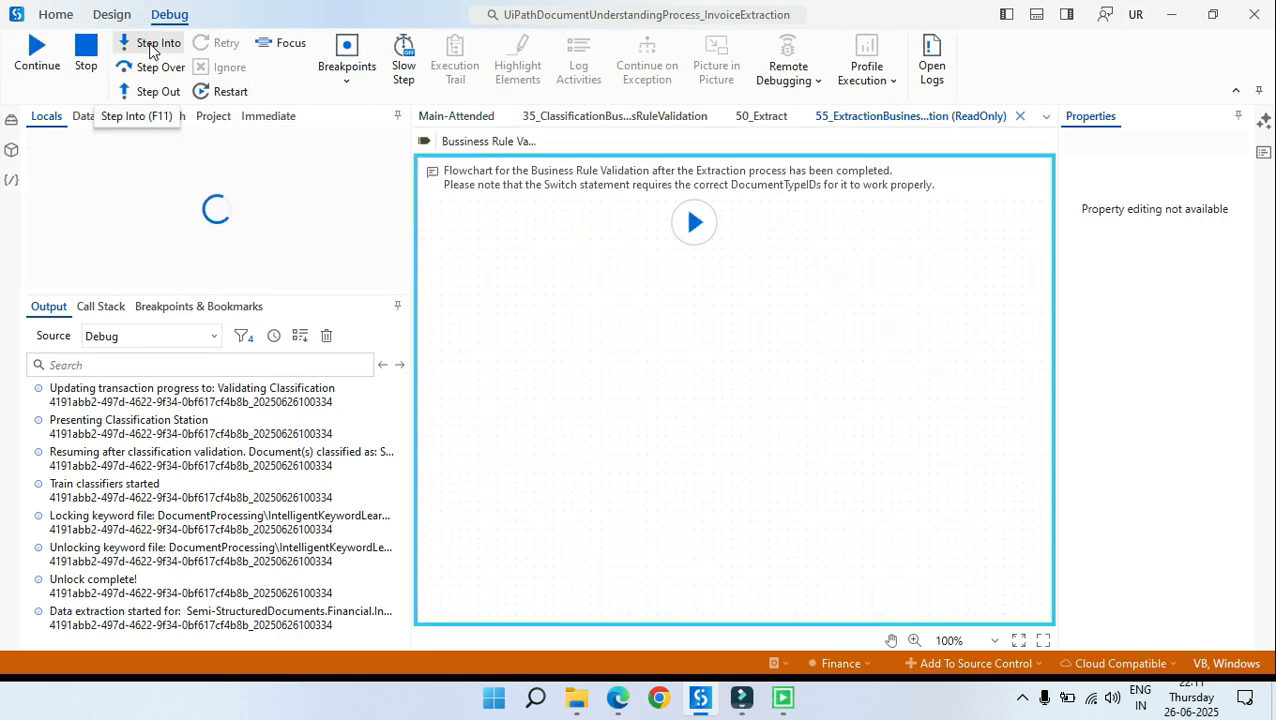
{"action": "left_click", "coordinate": [150, 46]}
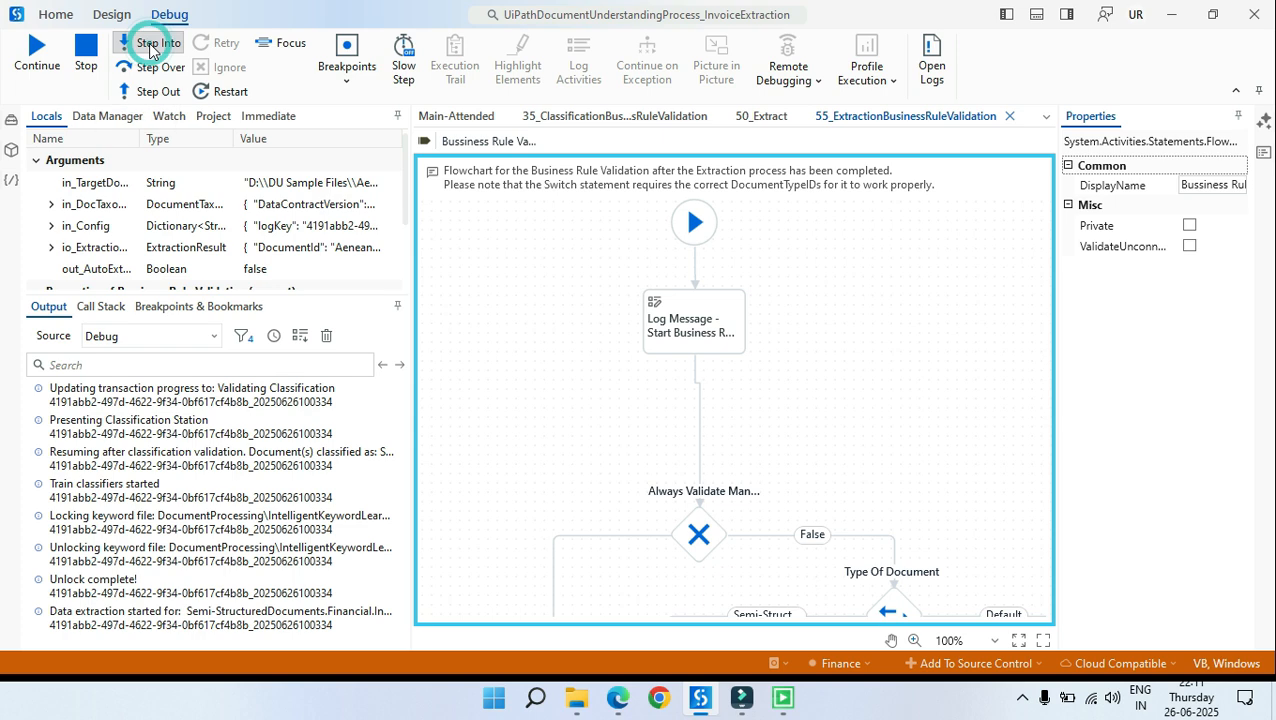
{"action": "key", "text": "F11"}
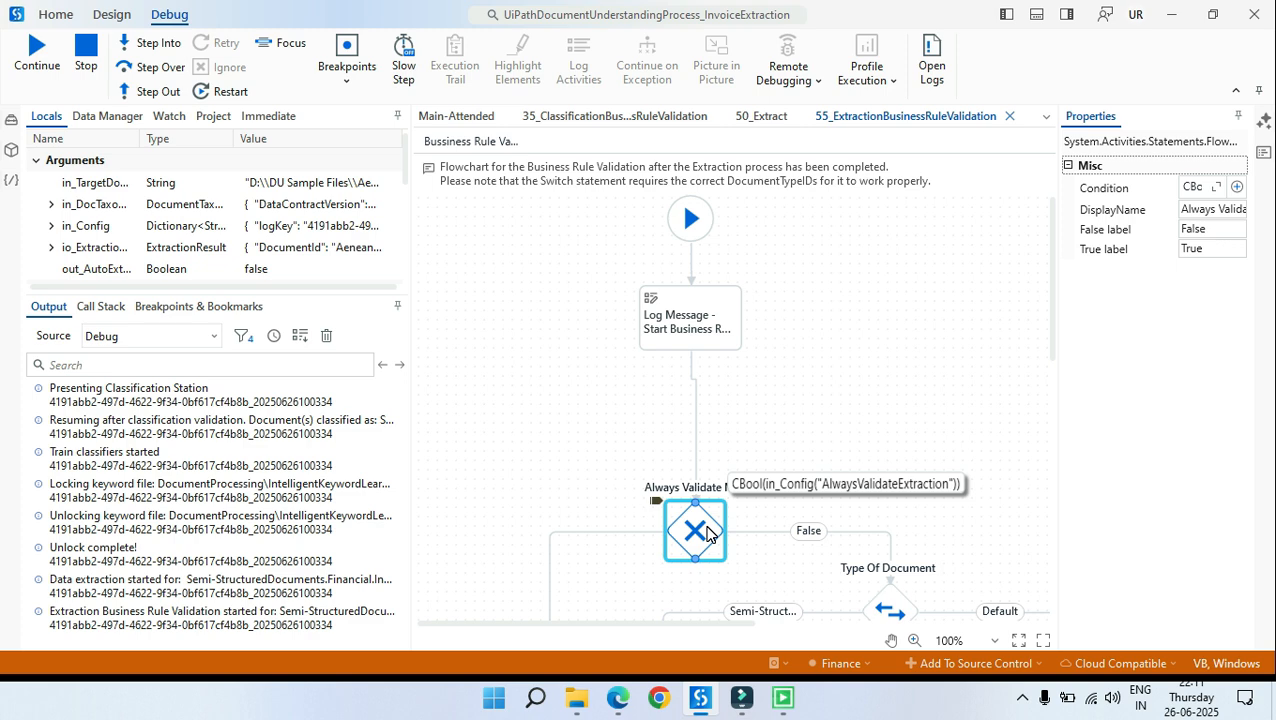
{"action": "scroll", "coordinate": [706, 532], "scroll_direction": "down", "scroll_amount": 8}
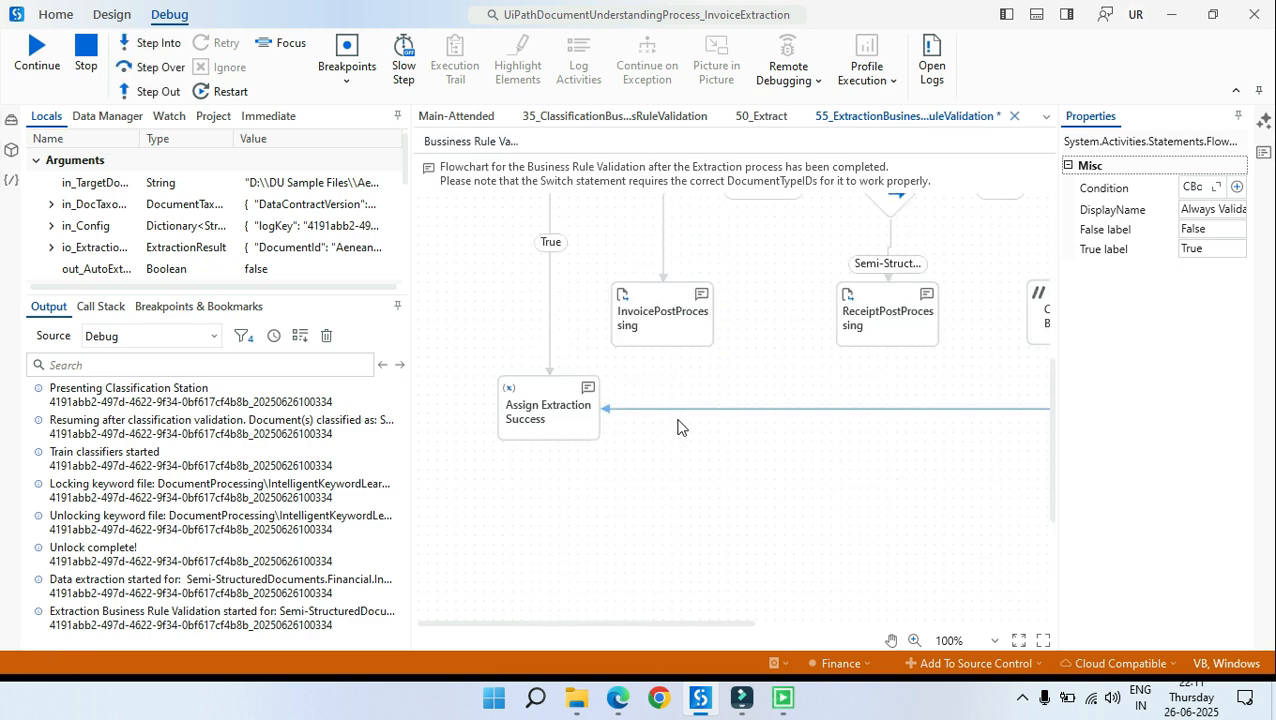
{"action": "scroll", "coordinate": [681, 428], "scroll_direction": "up", "scroll_amount": 3}
{"action": "left_click", "coordinate": [155, 48]}
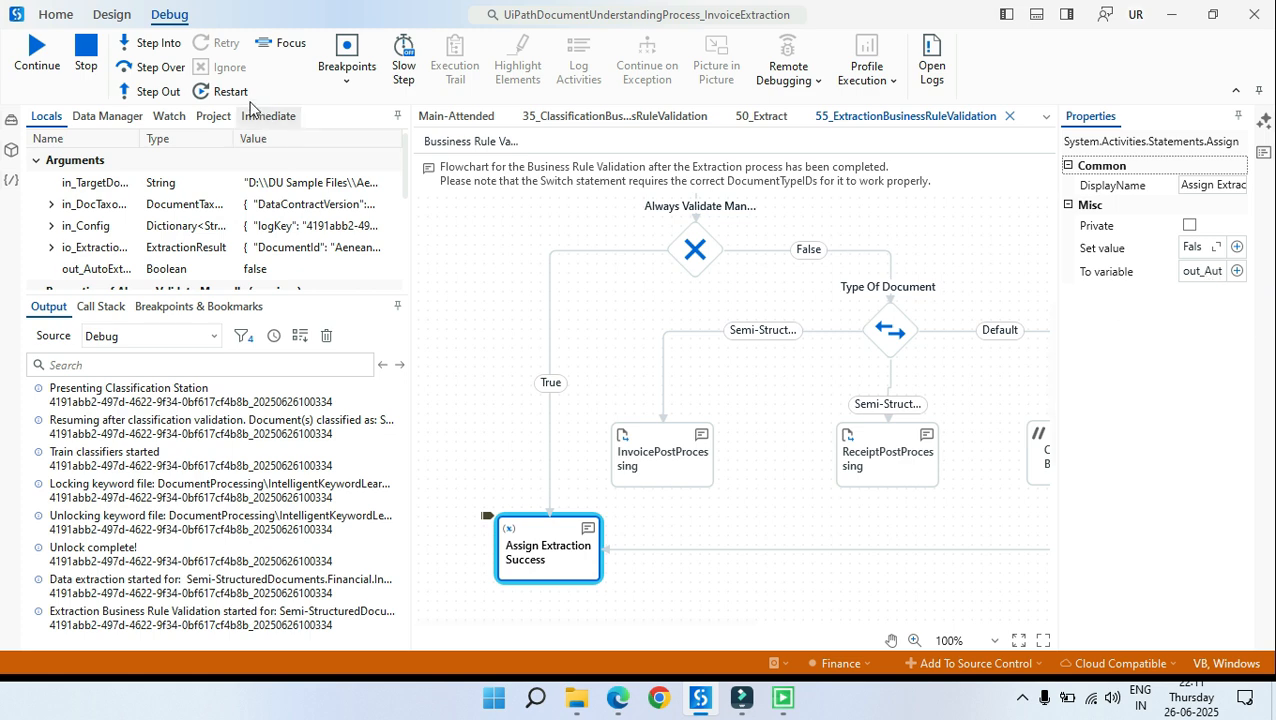
Step: Finish the extraction business rule workflow, return to Main-Attended, and advance past the Successful? decision to Validate & Train Extractors
{"action": "left_click", "coordinate": [157, 46]}
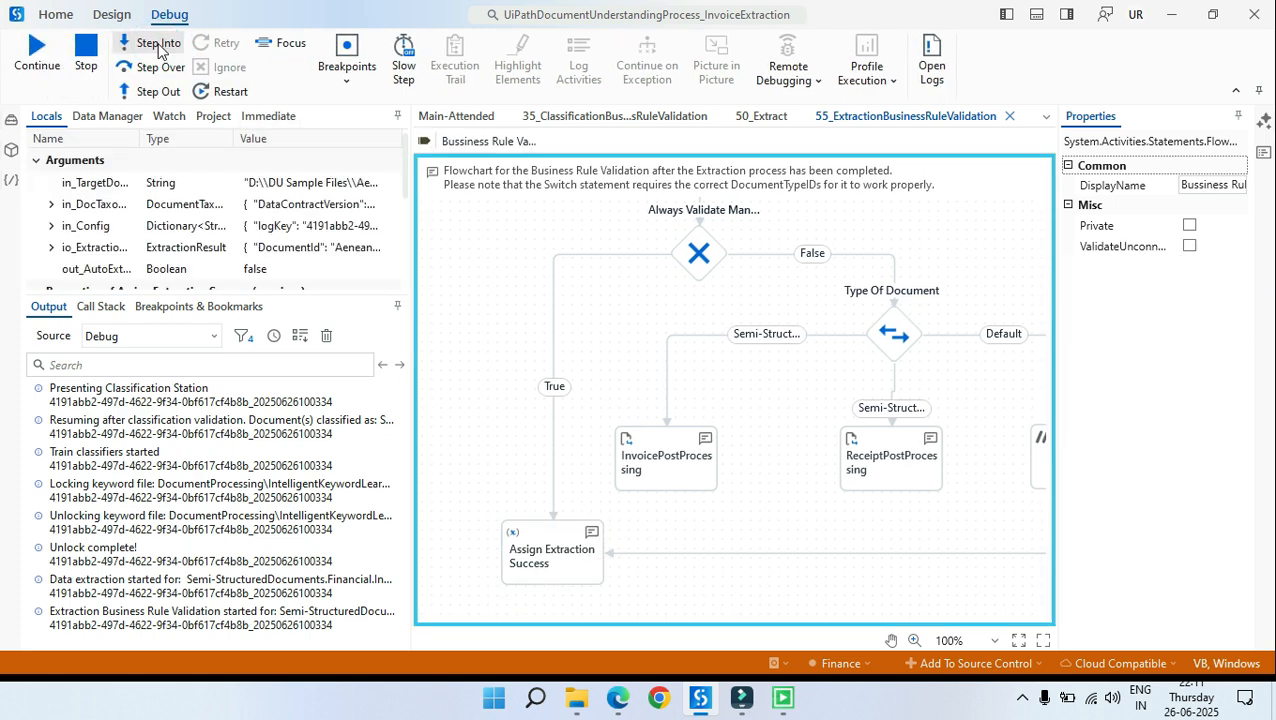
{"action": "left_click", "coordinate": [157, 46]}
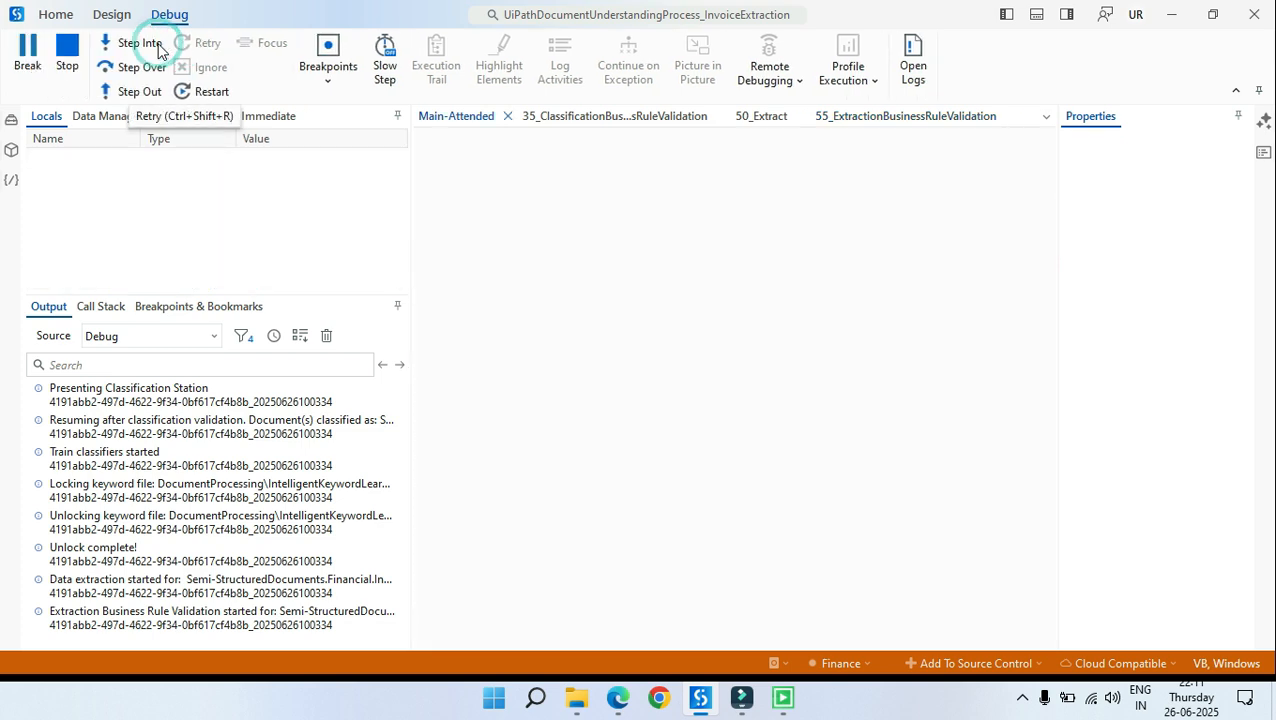
{"action": "left_click", "coordinate": [157, 46]}
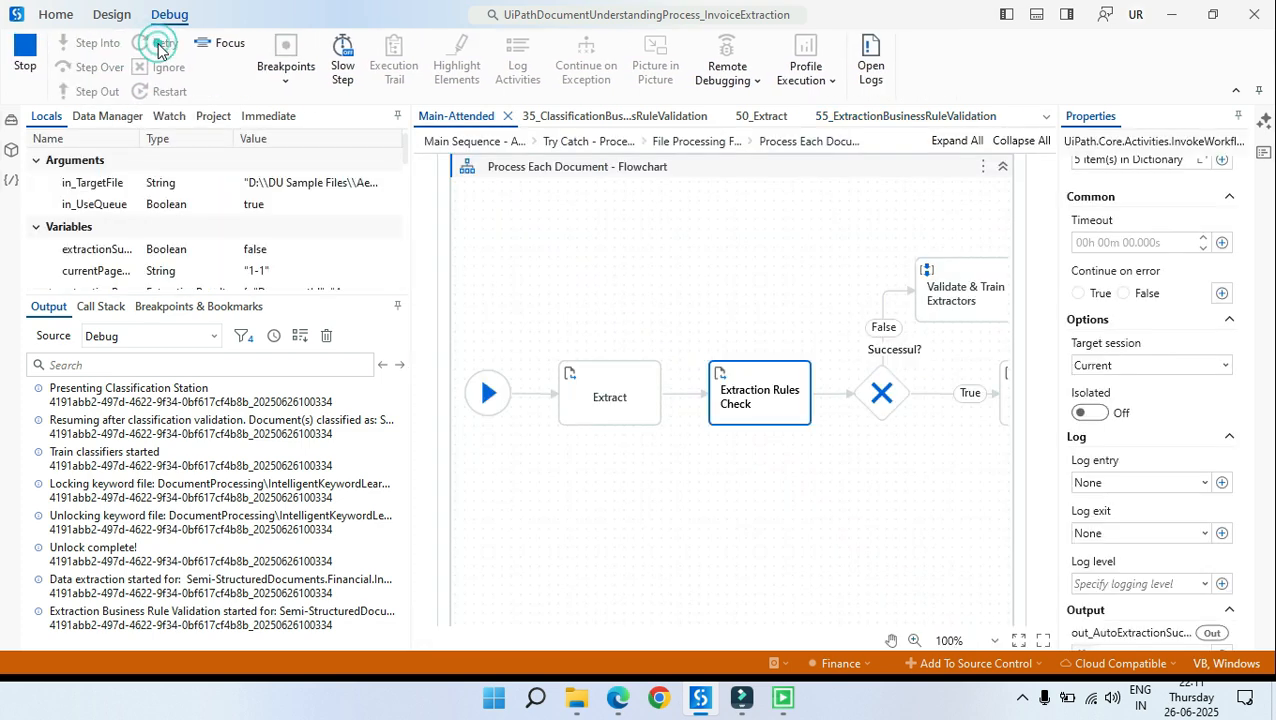
{"action": "left_click", "coordinate": [157, 46]}
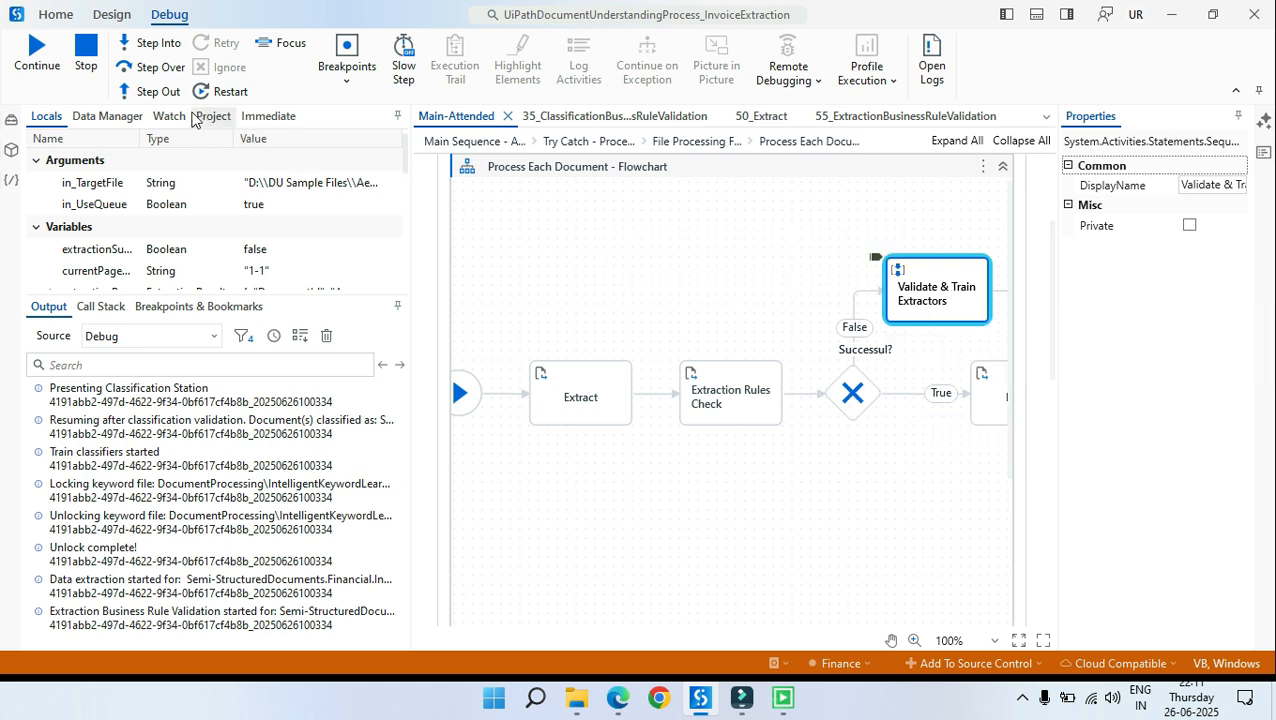
Step: Step over Validate & Train Extractors and review the extracted invoice fields in the Validation Station
{"action": "left_click", "coordinate": [142, 67]}
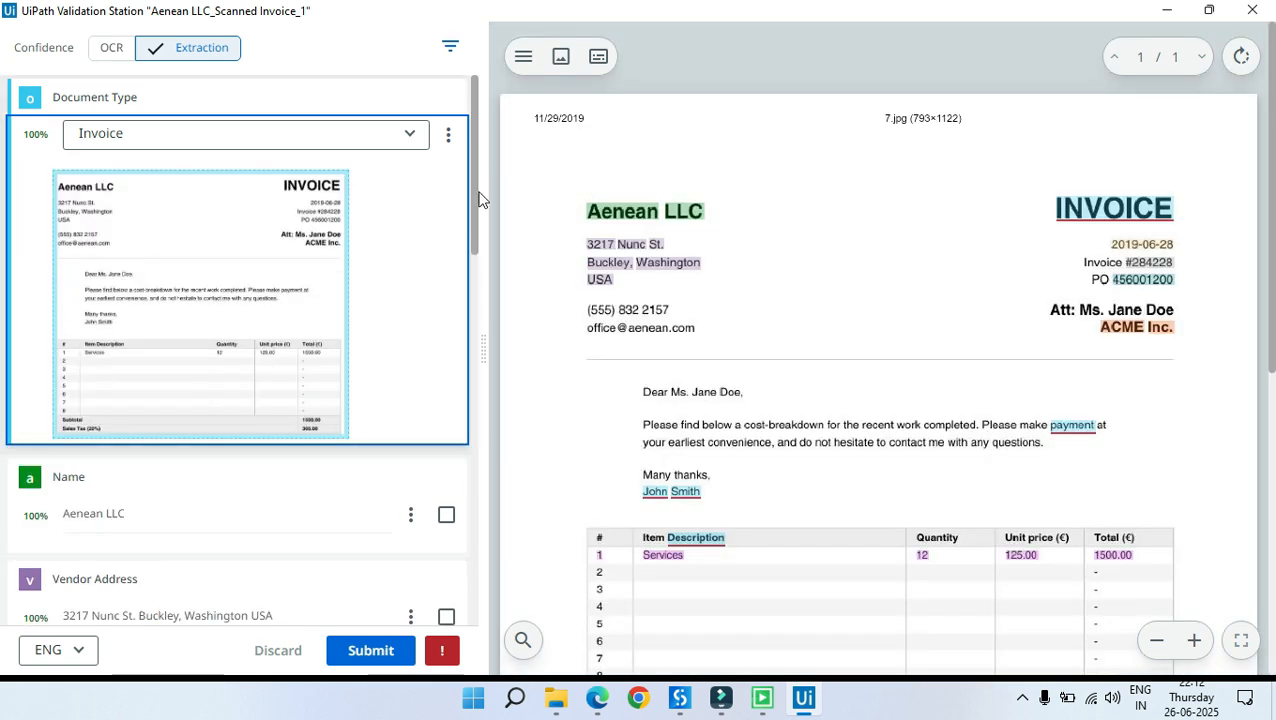
{"action": "scroll", "coordinate": [353, 410], "scroll_direction": "down", "scroll_amount": 10}
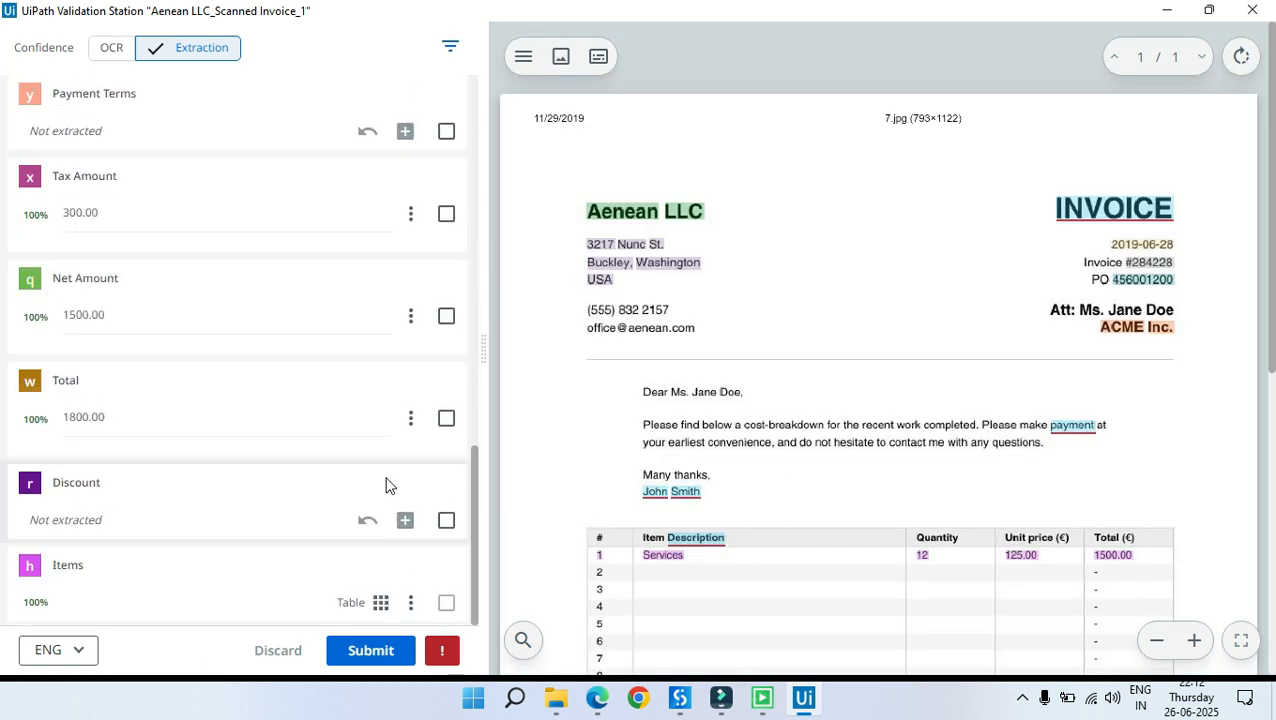
{"action": "scroll", "coordinate": [389, 485], "scroll_direction": "up", "scroll_amount": 10}
{"action": "scroll", "coordinate": [167, 281], "scroll_direction": "down", "scroll_amount": 3}
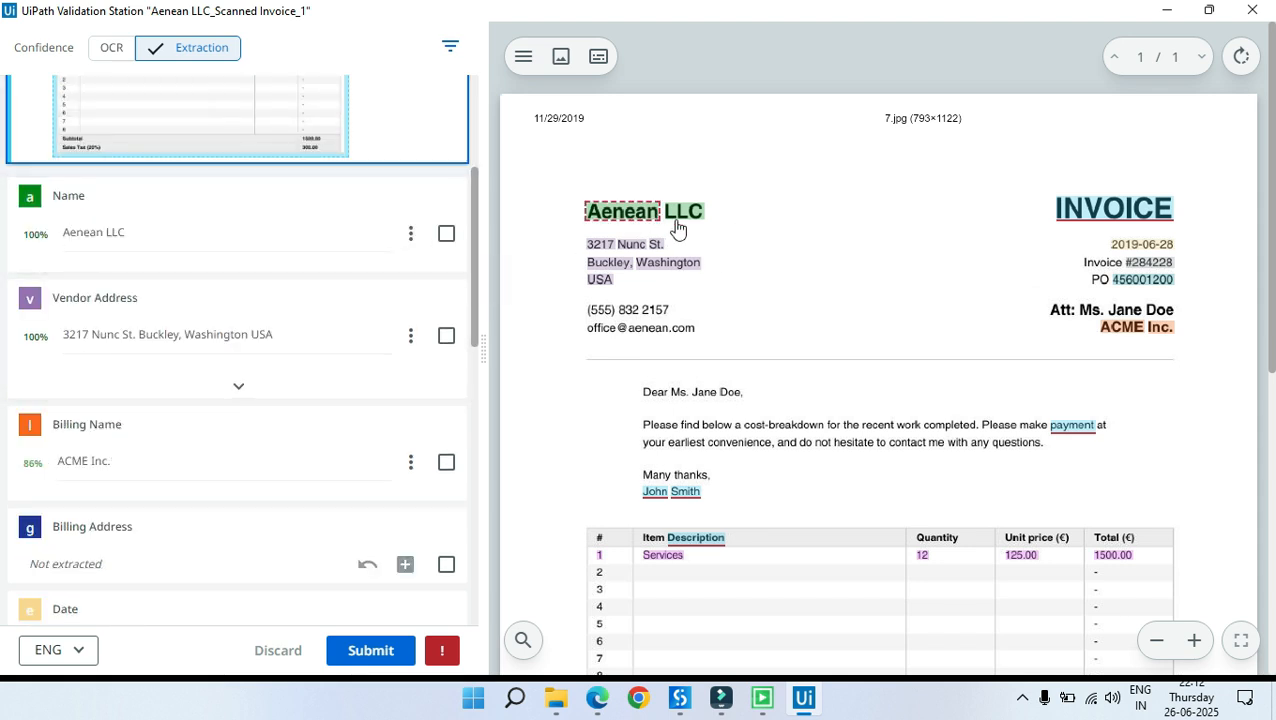
Step: Confirm the extracted Name, Vendor Address and Billing Name values as correct
{"action": "left_click", "coordinate": [446, 233]}
{"action": "scroll", "coordinate": [452, 255], "scroll_direction": "down", "scroll_amount": 2}
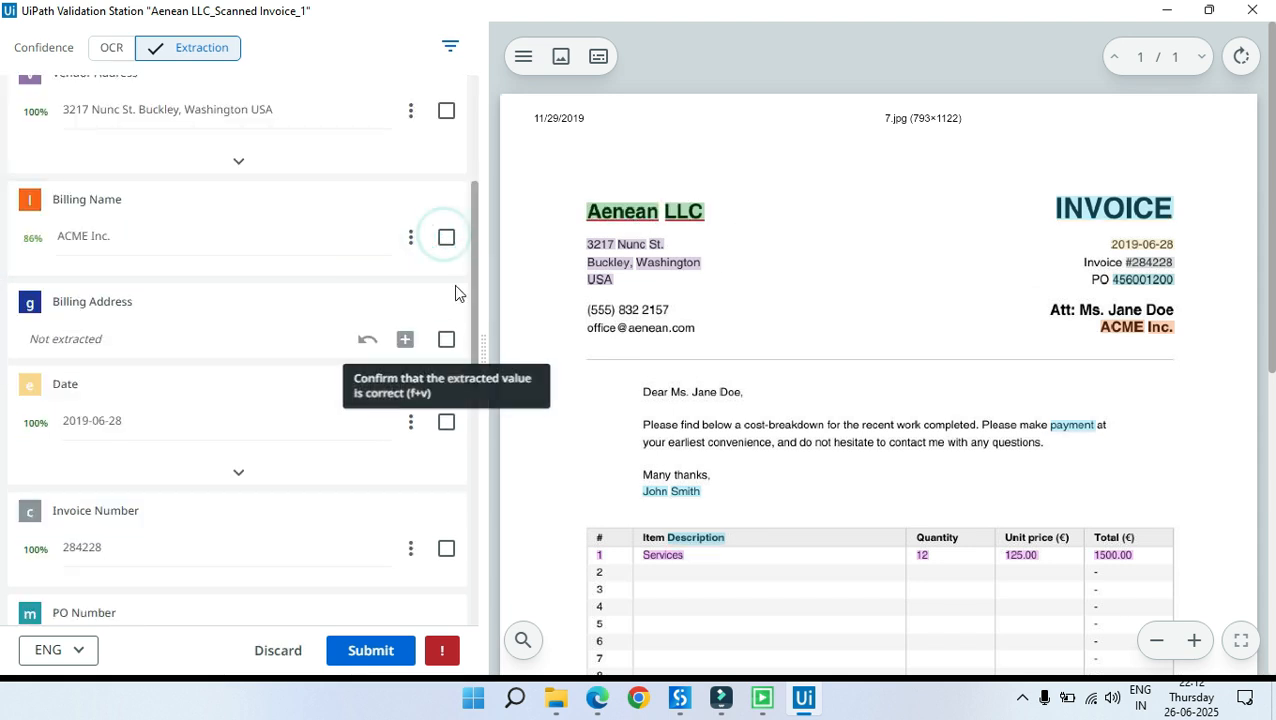
{"action": "scroll", "coordinate": [455, 292], "scroll_direction": "up", "scroll_amount": 1}
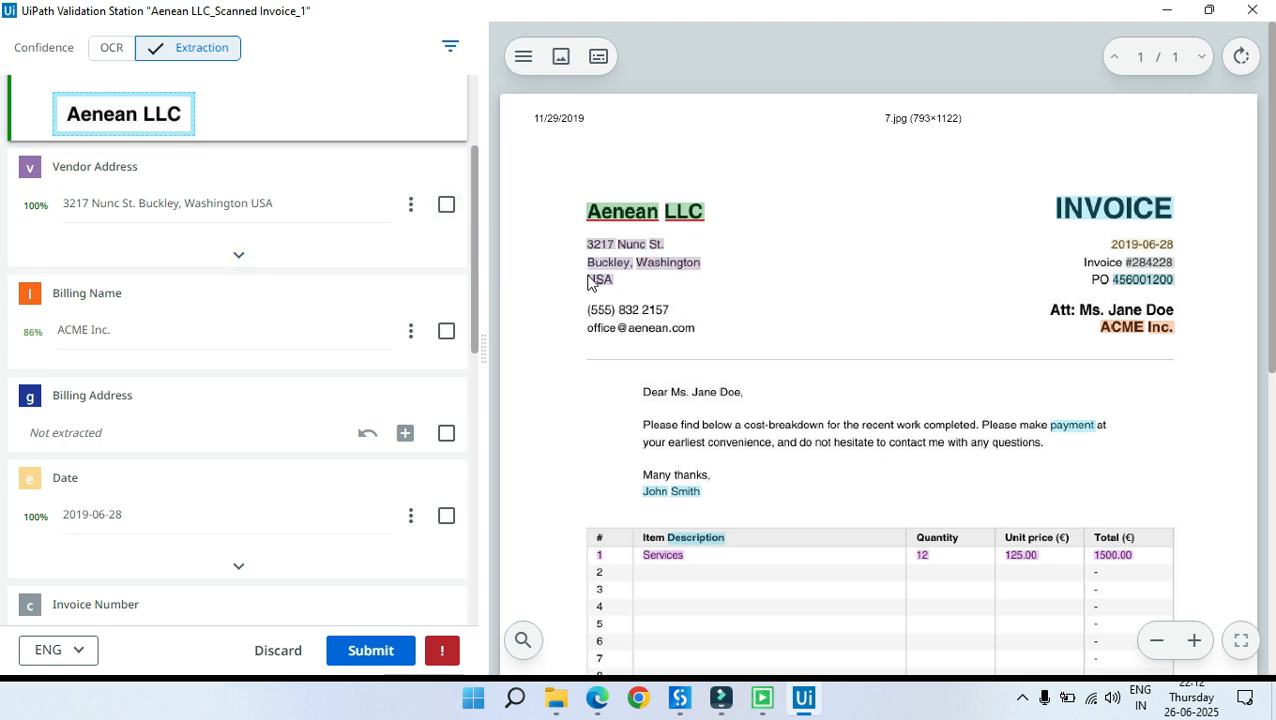
{"action": "left_click", "coordinate": [446, 204]}
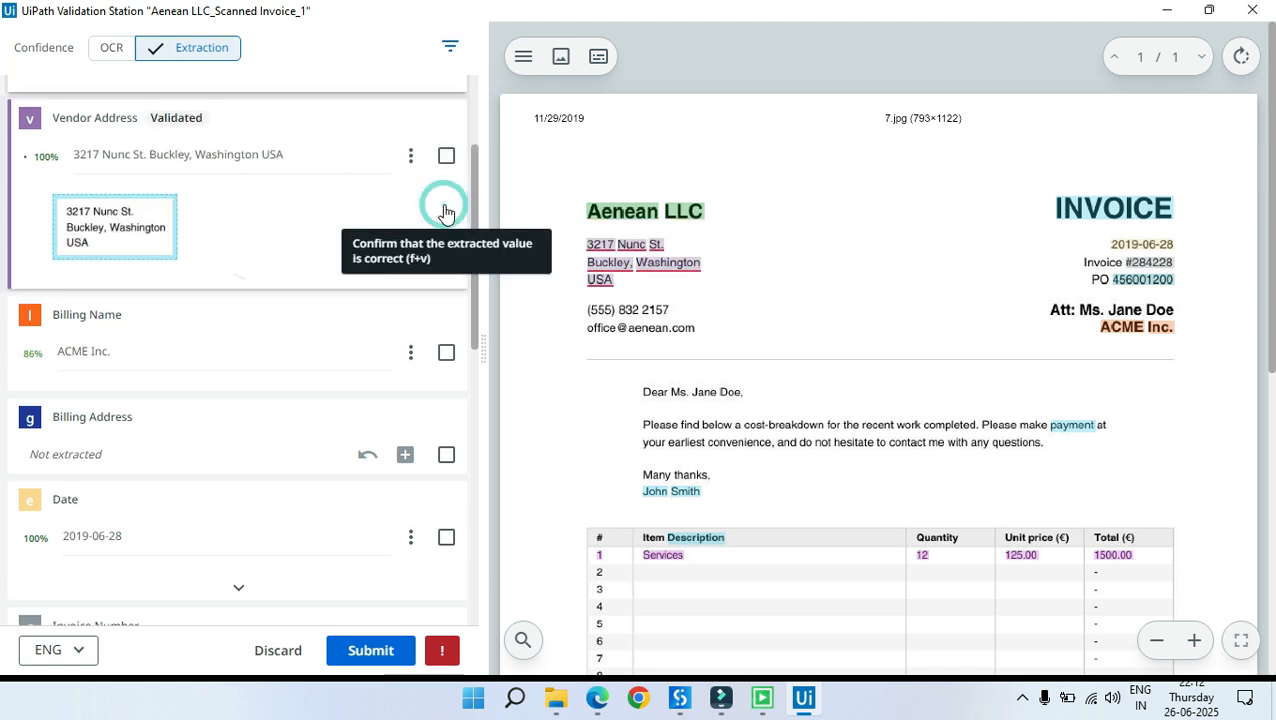
{"action": "scroll", "coordinate": [433, 235], "scroll_direction": "down", "scroll_amount": 5}
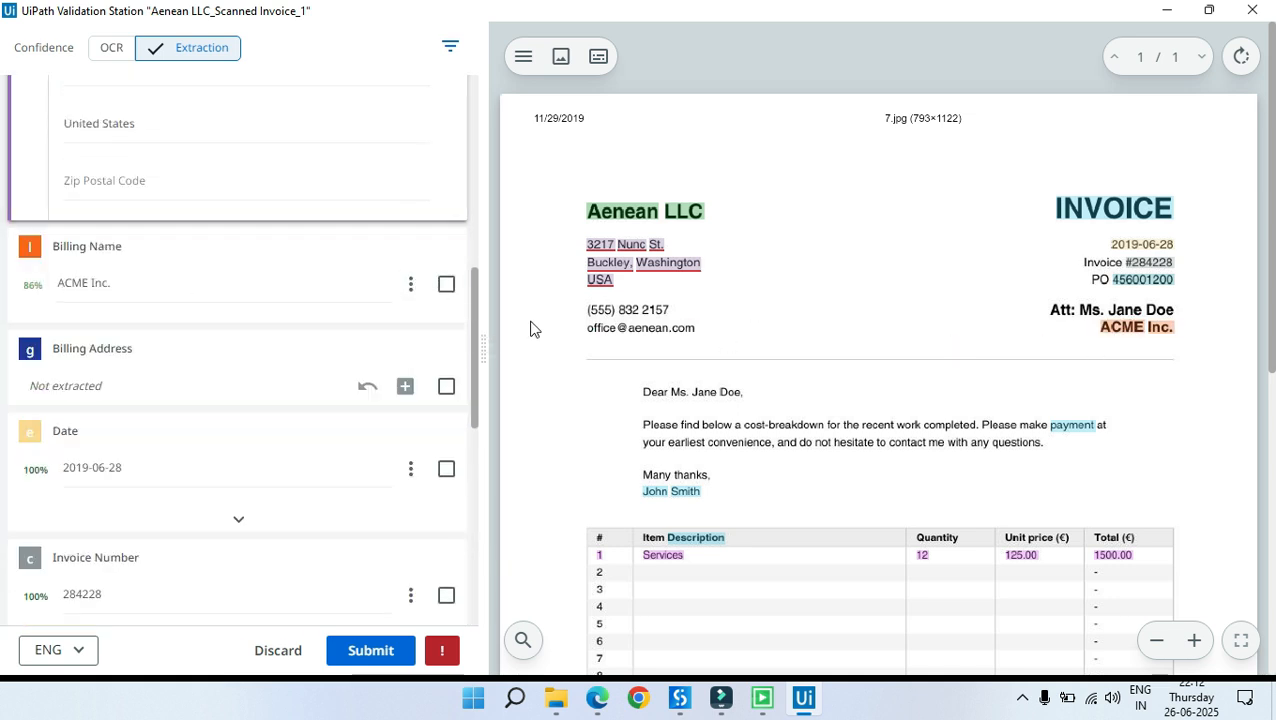
{"action": "left_click", "coordinate": [447, 285]}
Step: Mark Billing Address as missing from the document and confirm the extracted Date
{"action": "scroll", "coordinate": [450, 285], "scroll_direction": "down", "scroll_amount": 4}
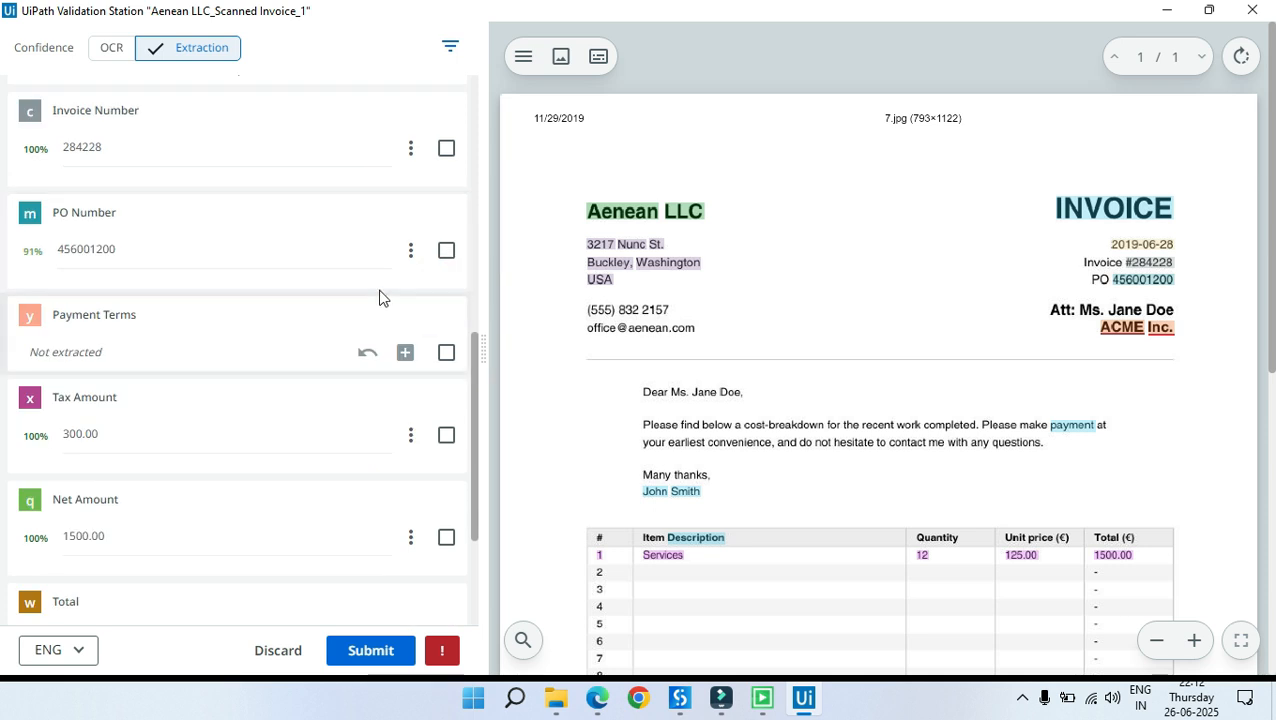
{"action": "scroll", "coordinate": [382, 293], "scroll_direction": "up", "scroll_amount": 3}
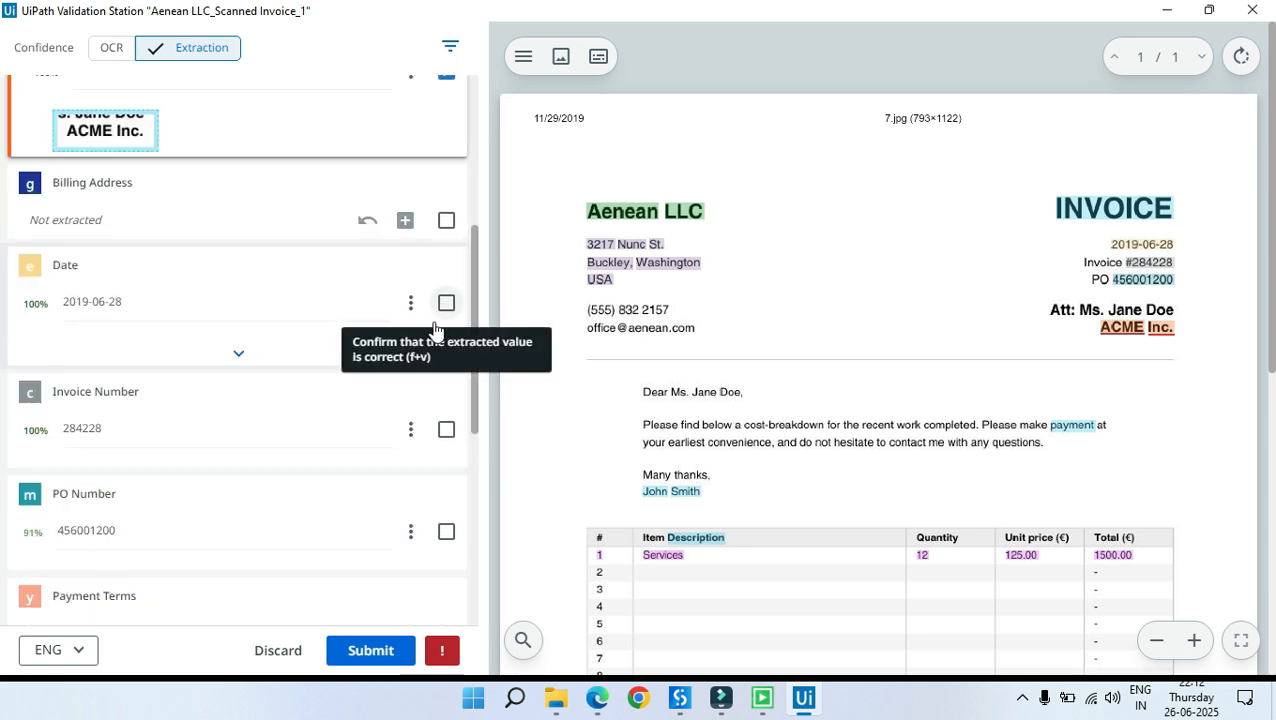
{"action": "left_click", "coordinate": [446, 220]}
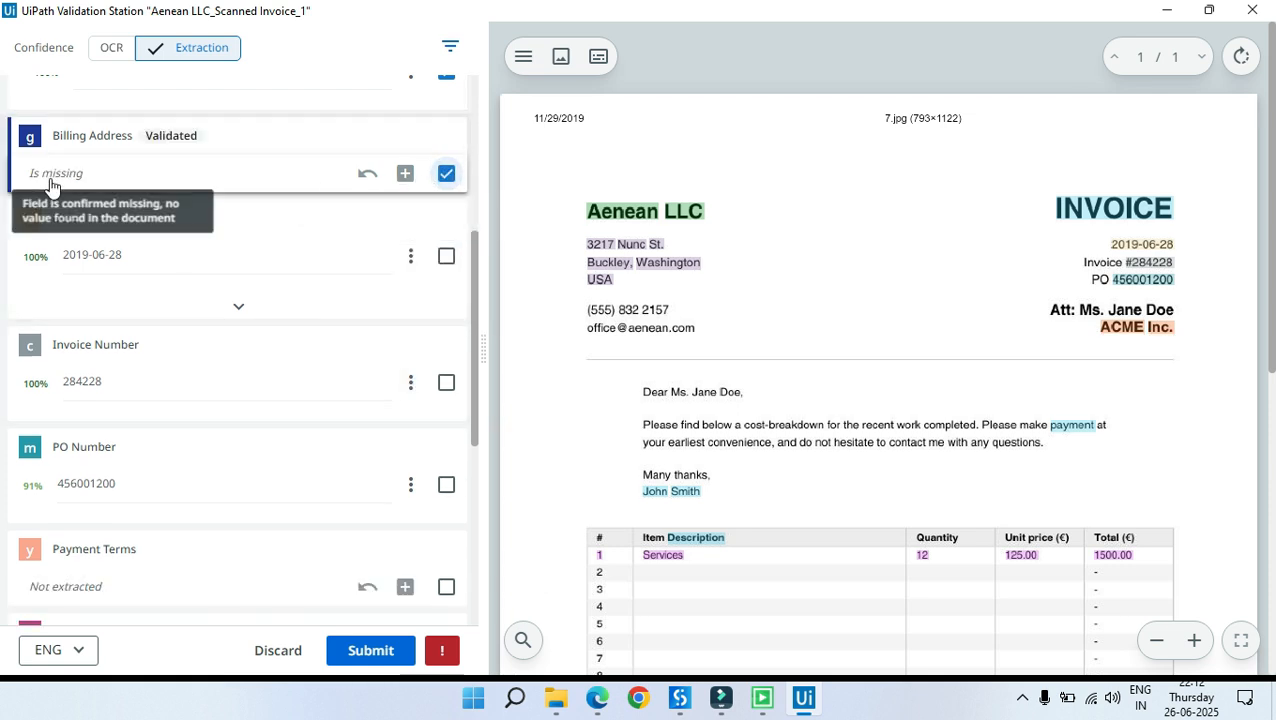
{"action": "left_click", "coordinate": [446, 257]}
Step: Confirm the extracted Invoice Number and PO Number, and mark Payment Terms as missing
{"action": "scroll", "coordinate": [380, 332], "scroll_direction": "down", "scroll_amount": 4}
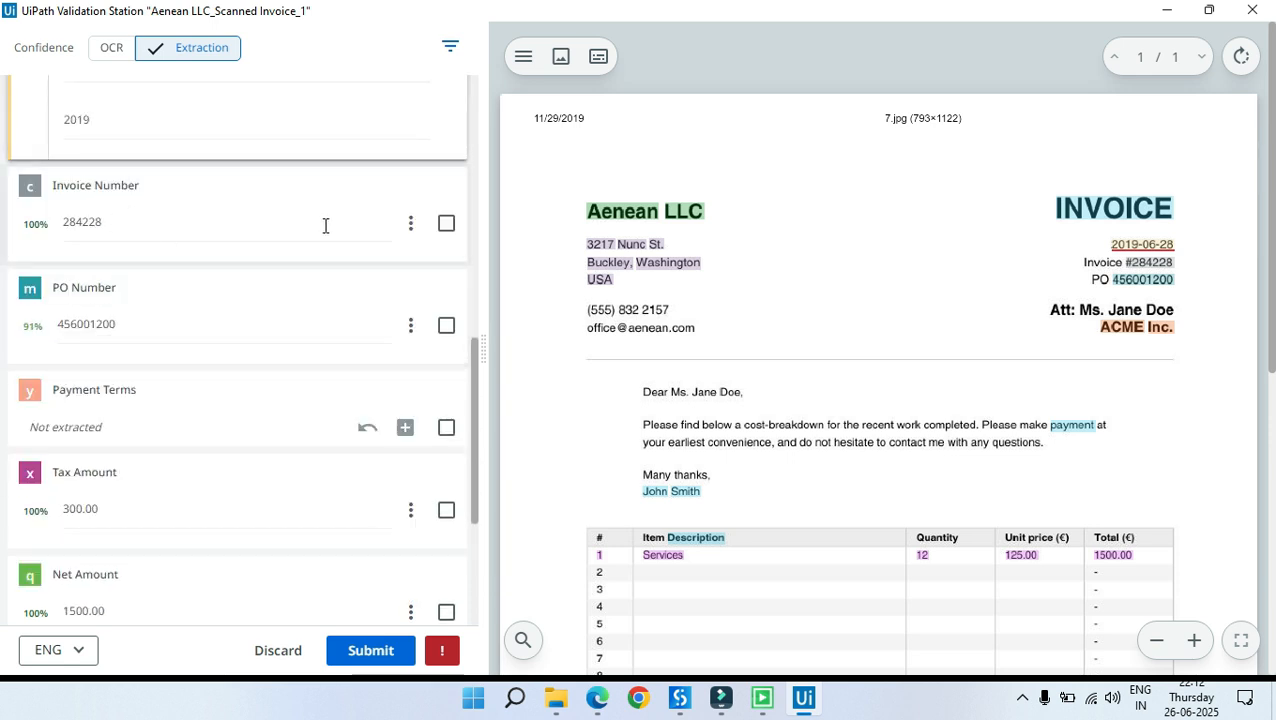
{"action": "left_click", "coordinate": [446, 223]}
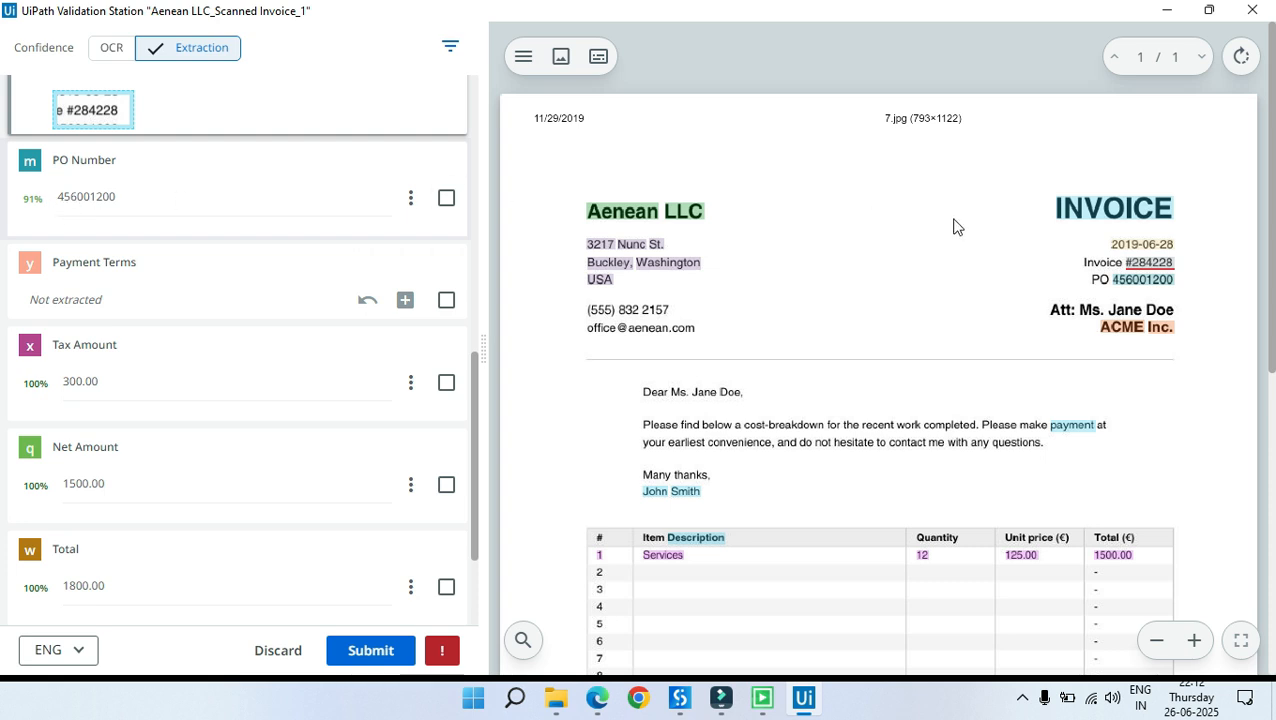
{"action": "left_click", "coordinate": [446, 197]}
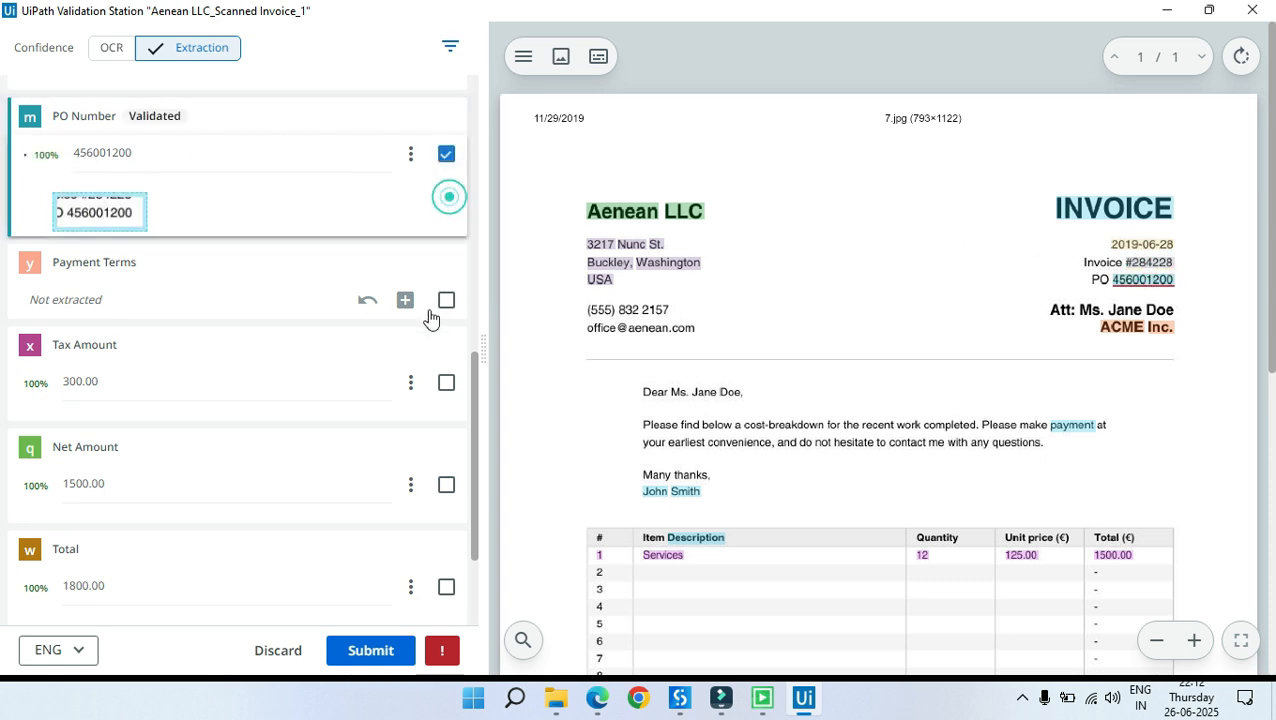
{"action": "left_click", "coordinate": [446, 301]}
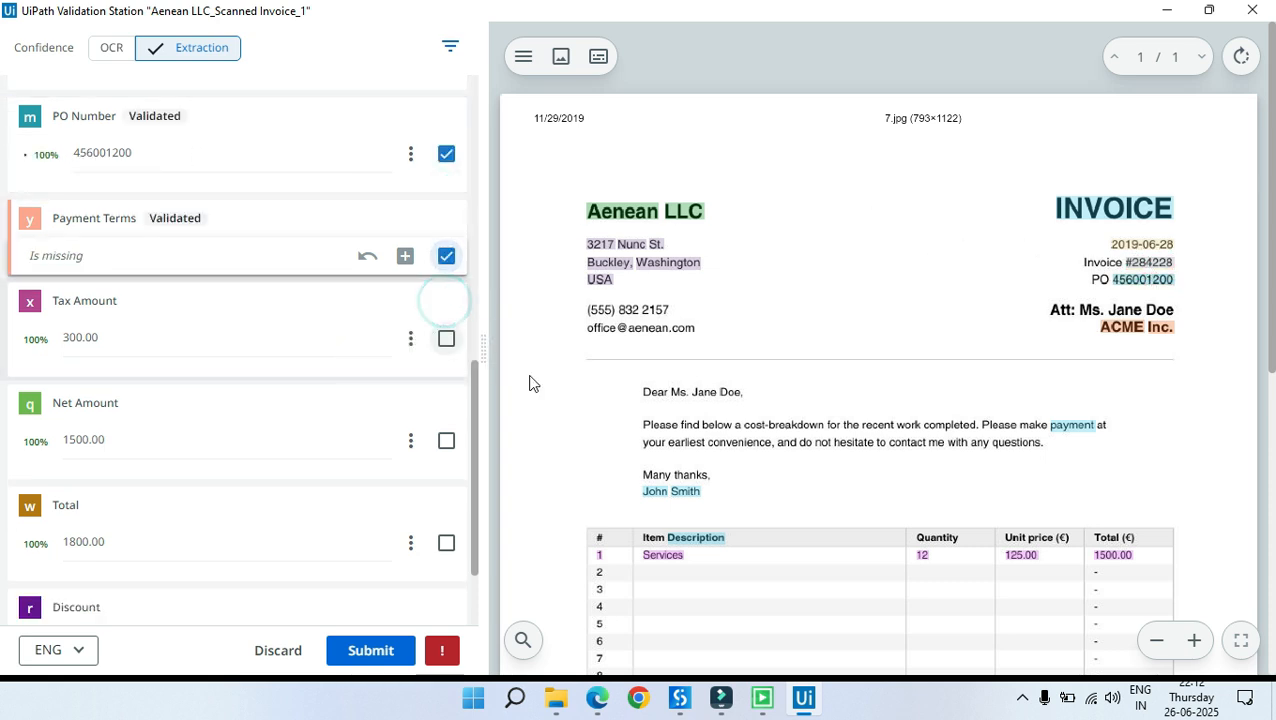
Step: Confirm the extracted Tax Amount, Net Amount and Total, and mark Discount as missing
{"action": "left_click", "coordinate": [446, 338]}
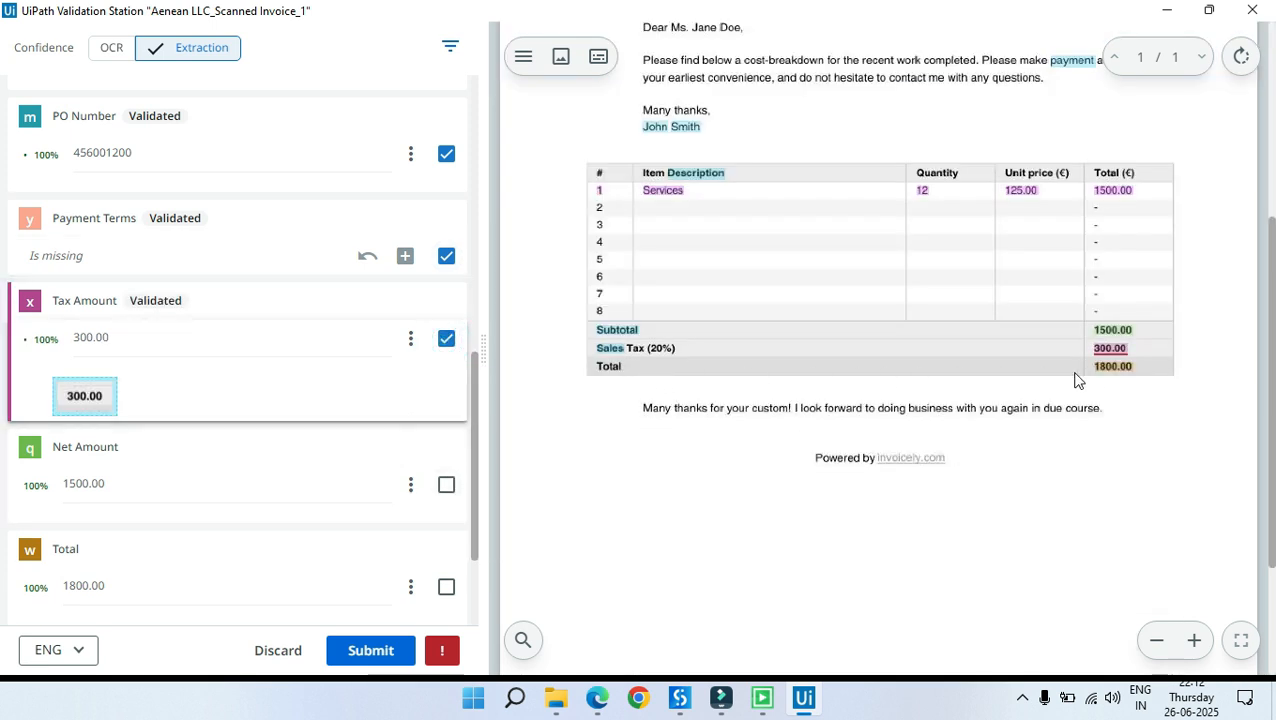
{"action": "scroll", "coordinate": [254, 400], "scroll_direction": "down", "scroll_amount": 3}
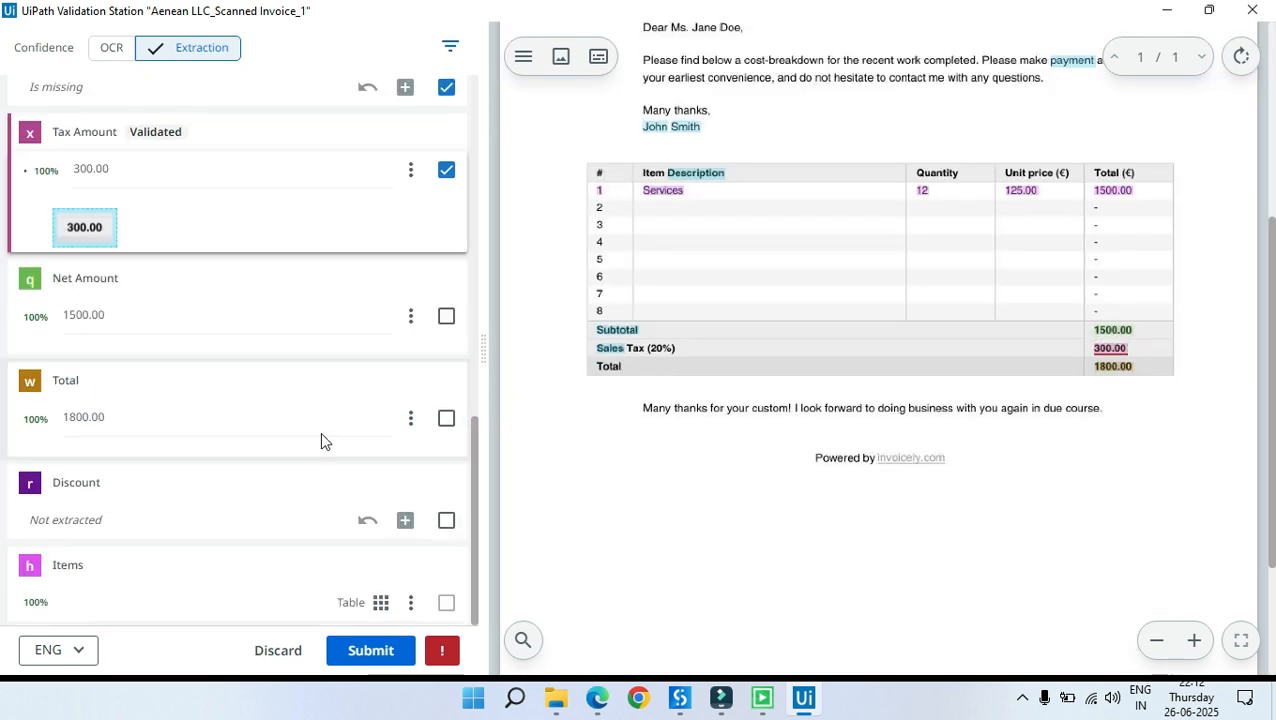
{"action": "left_click", "coordinate": [446, 315]}
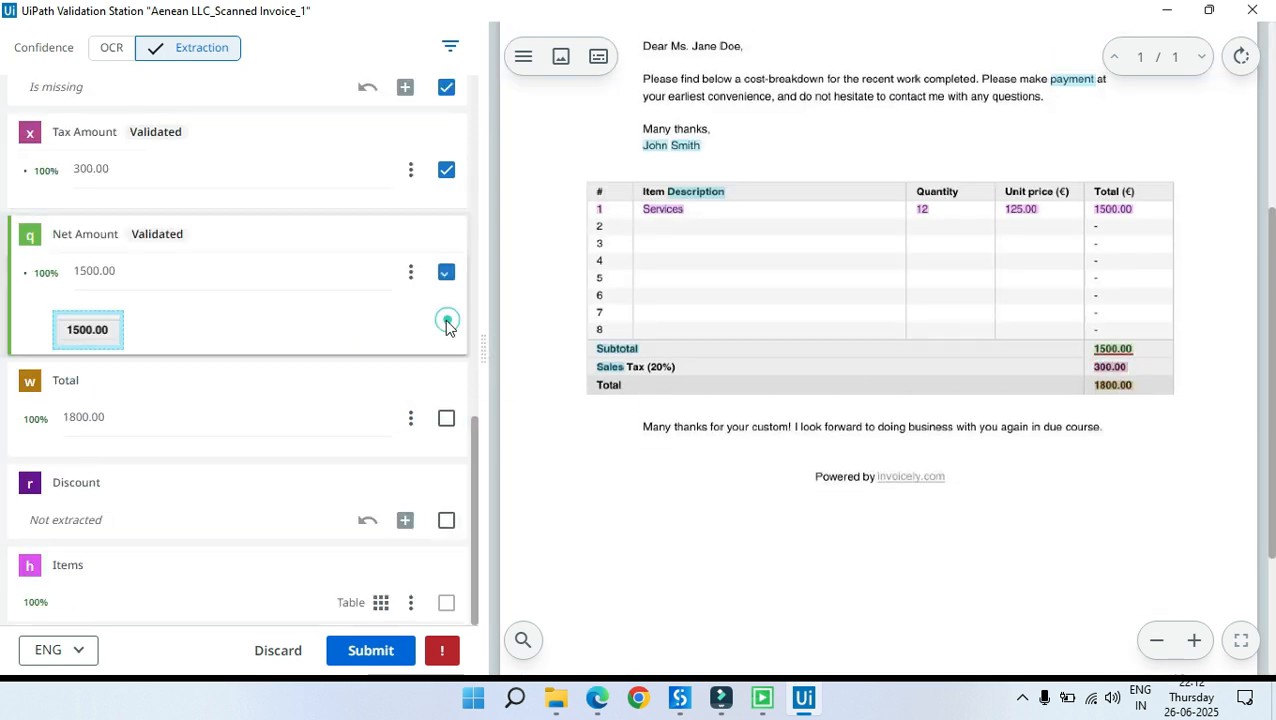
{"action": "left_click", "coordinate": [446, 418]}
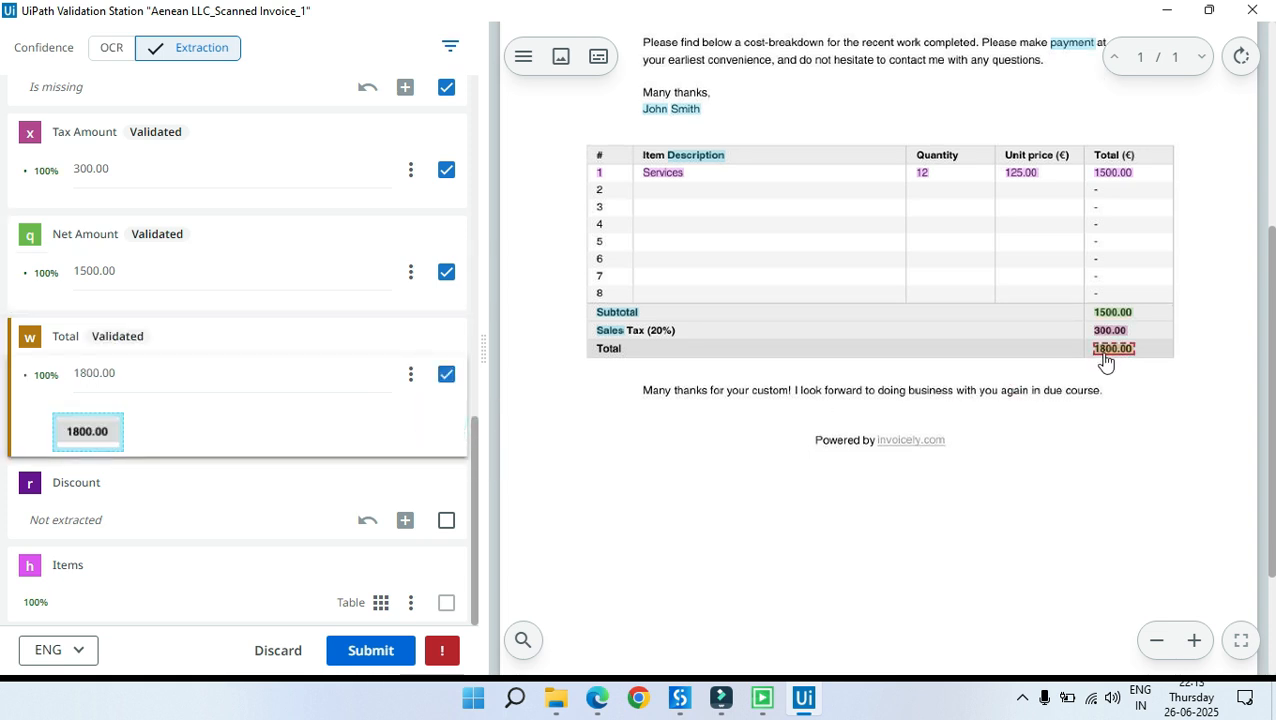
{"action": "left_click", "coordinate": [447, 521]}
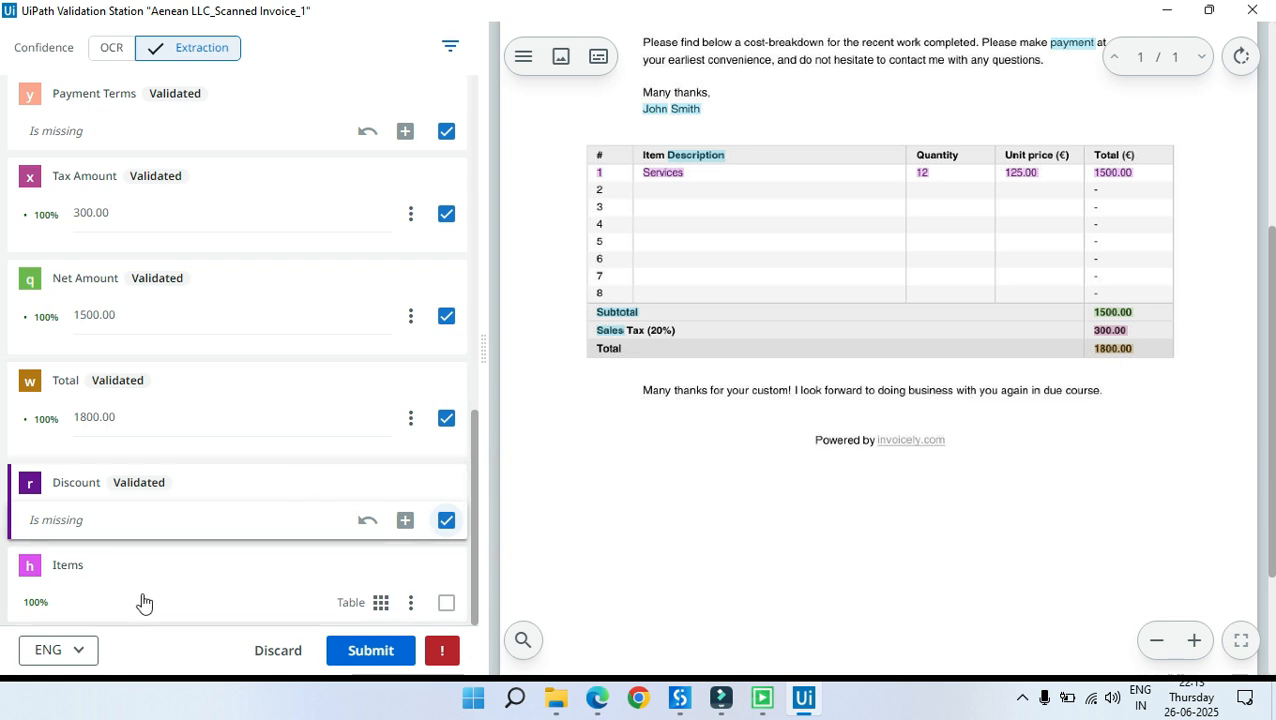
Step: Check the Services row across all columns of the Items table, mark it as reviewed and save the table
{"action": "left_click", "coordinate": [237, 600]}
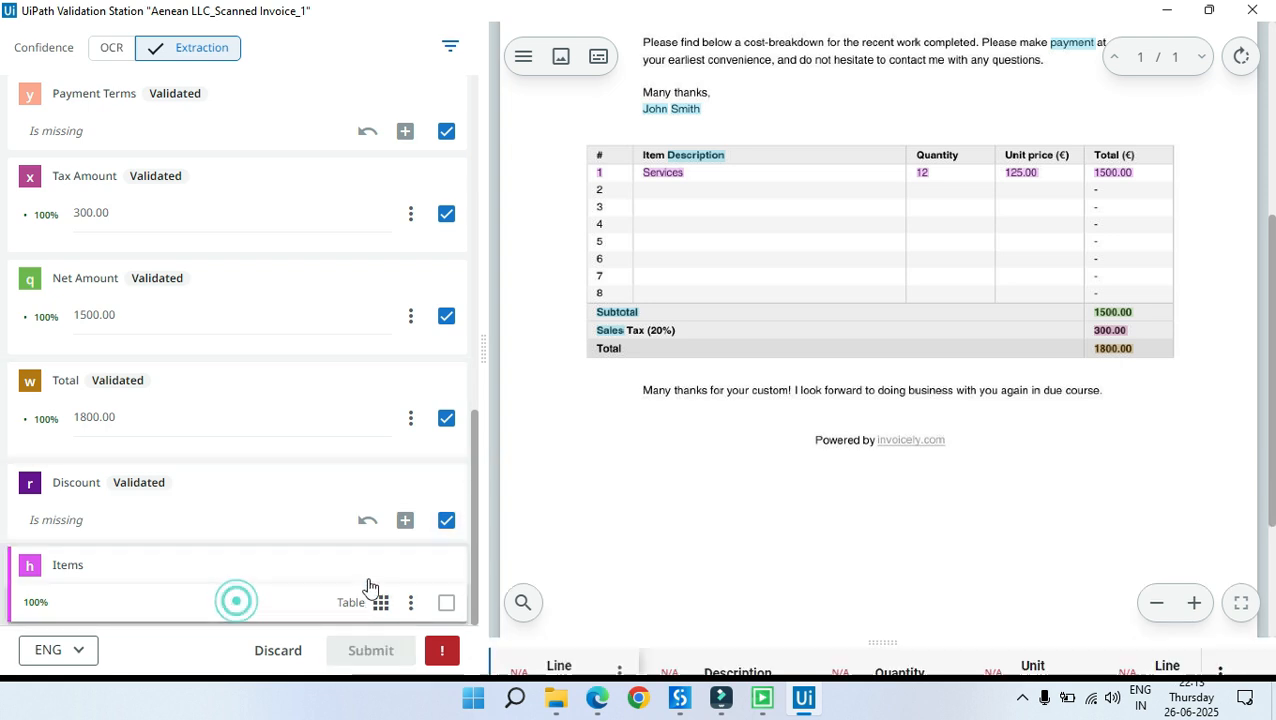
{"action": "scroll", "coordinate": [675, 170], "scroll_direction": "up", "scroll_amount": 2}
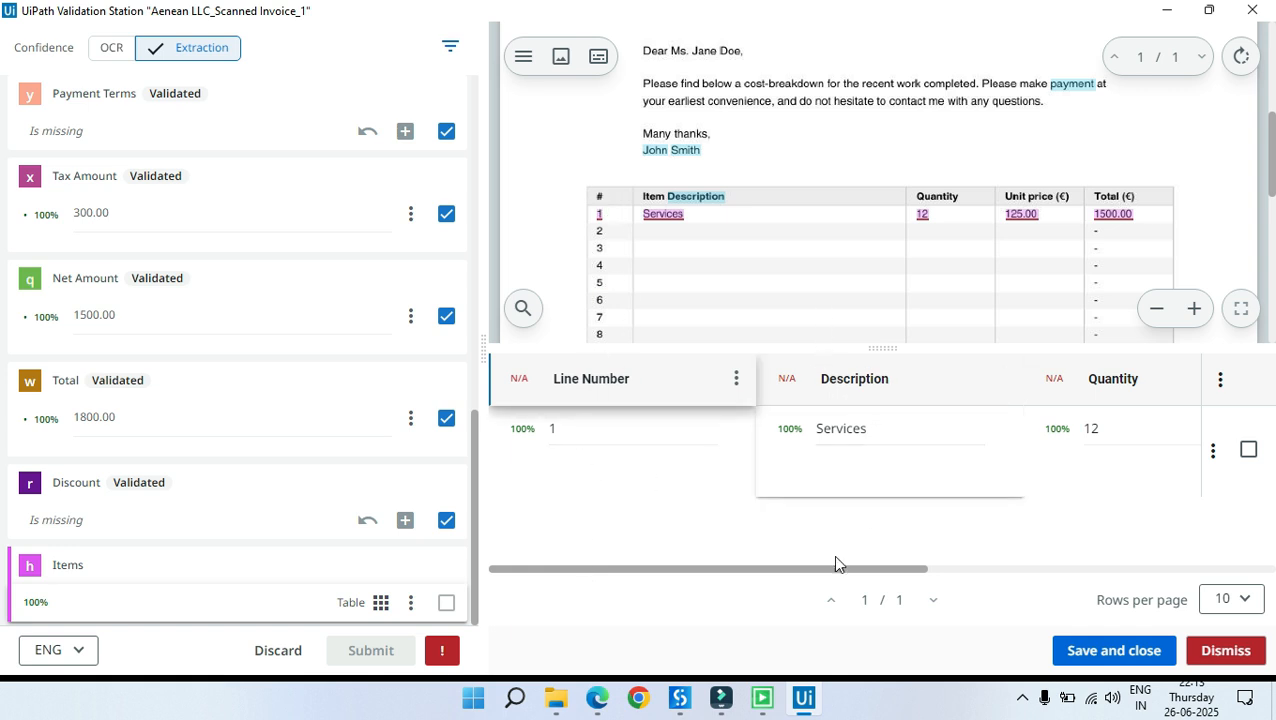
{"action": "left_click_drag", "start_coordinate": [836, 566], "coordinate": [985, 572]}
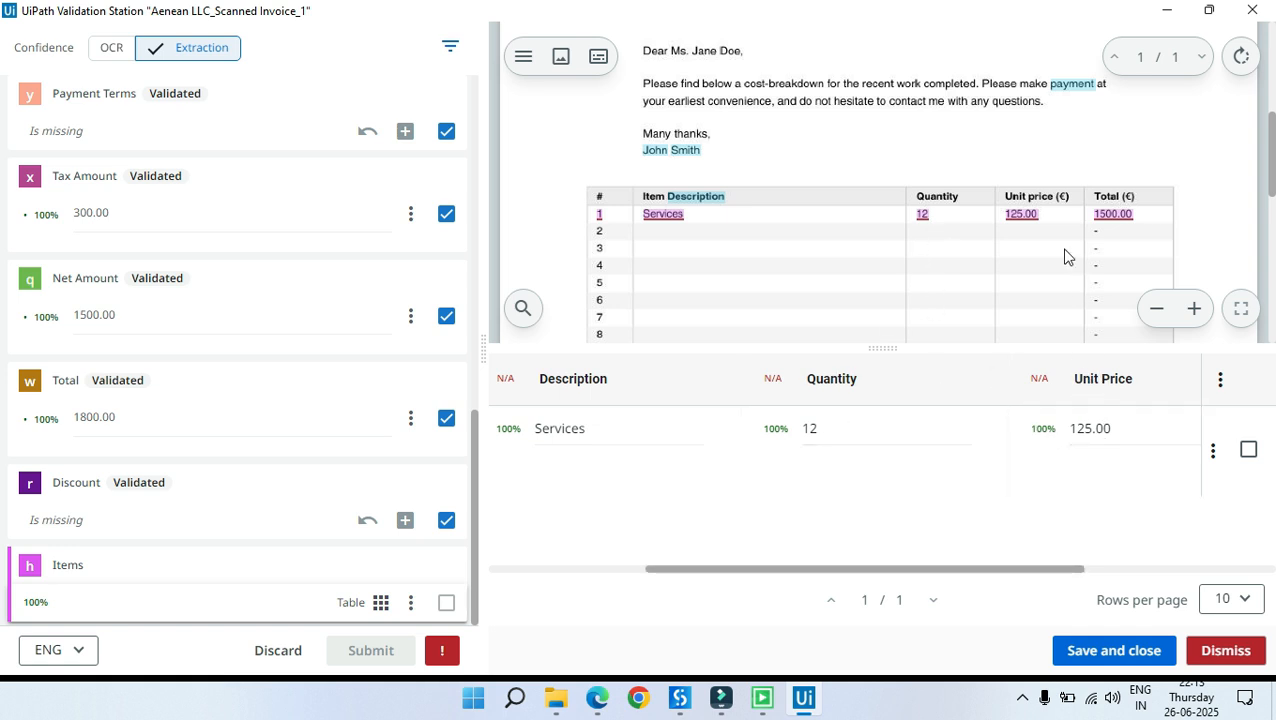
{"action": "left_click_drag", "start_coordinate": [1042, 569], "coordinate": [1199, 568]}
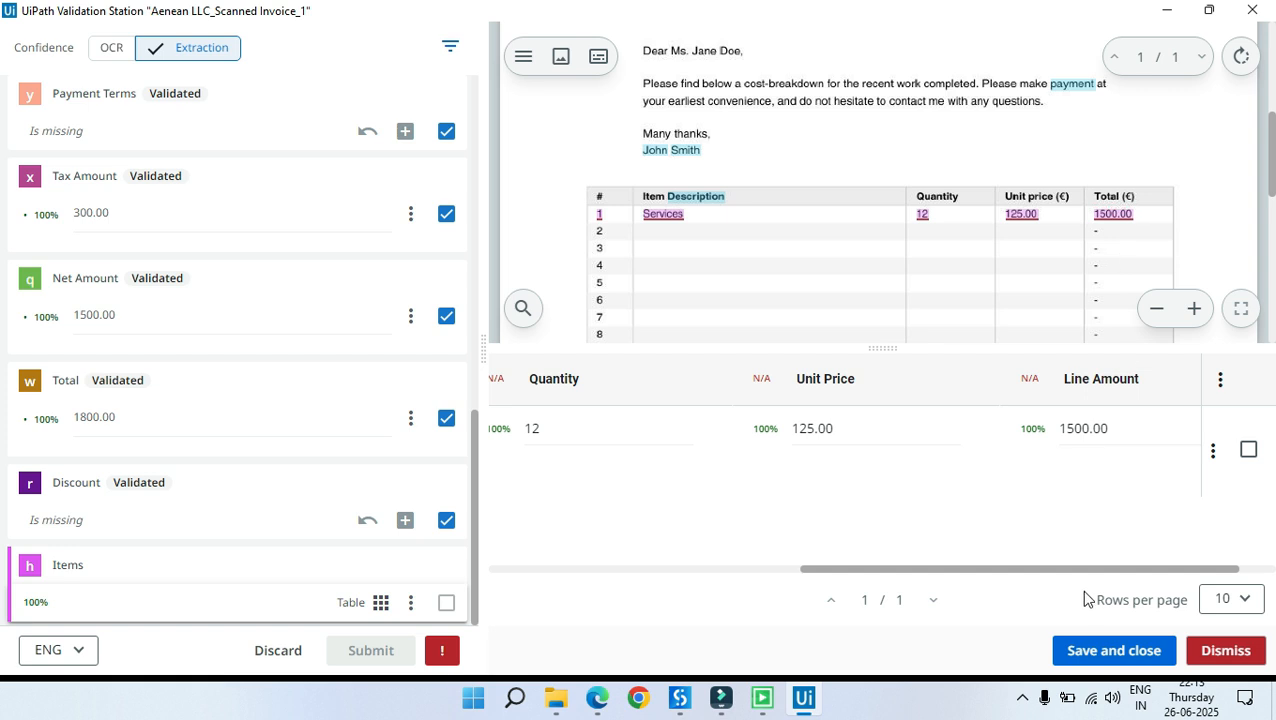
{"action": "left_click", "coordinate": [1249, 456]}
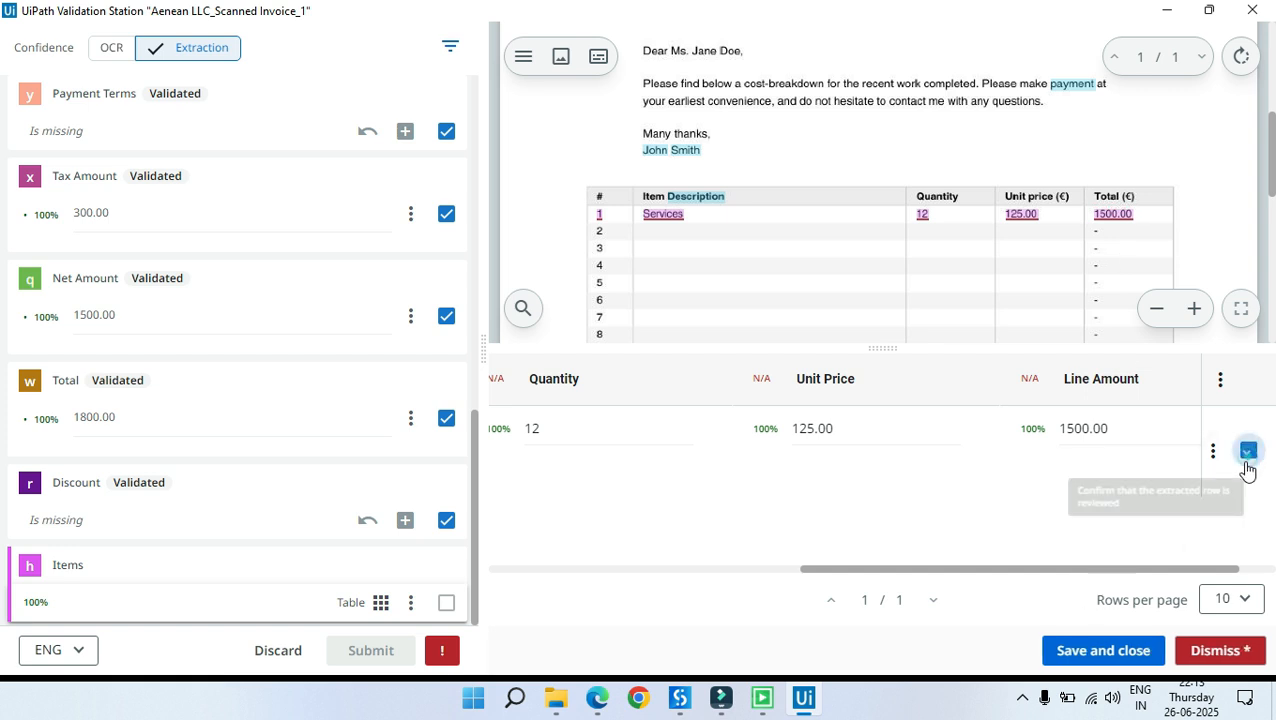
{"action": "left_click_drag", "start_coordinate": [1045, 570], "coordinate": [580, 590]}
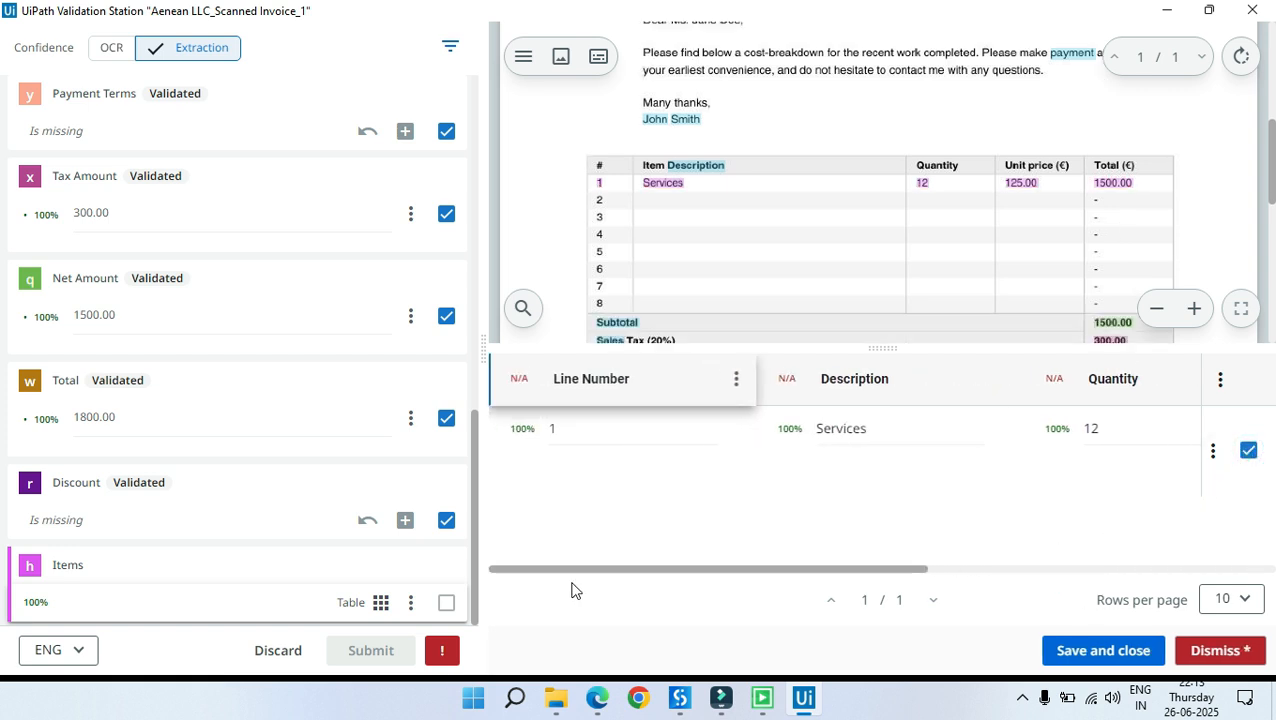
{"action": "left_click", "coordinate": [714, 505]}
{"action": "left_click", "coordinate": [1130, 650]}
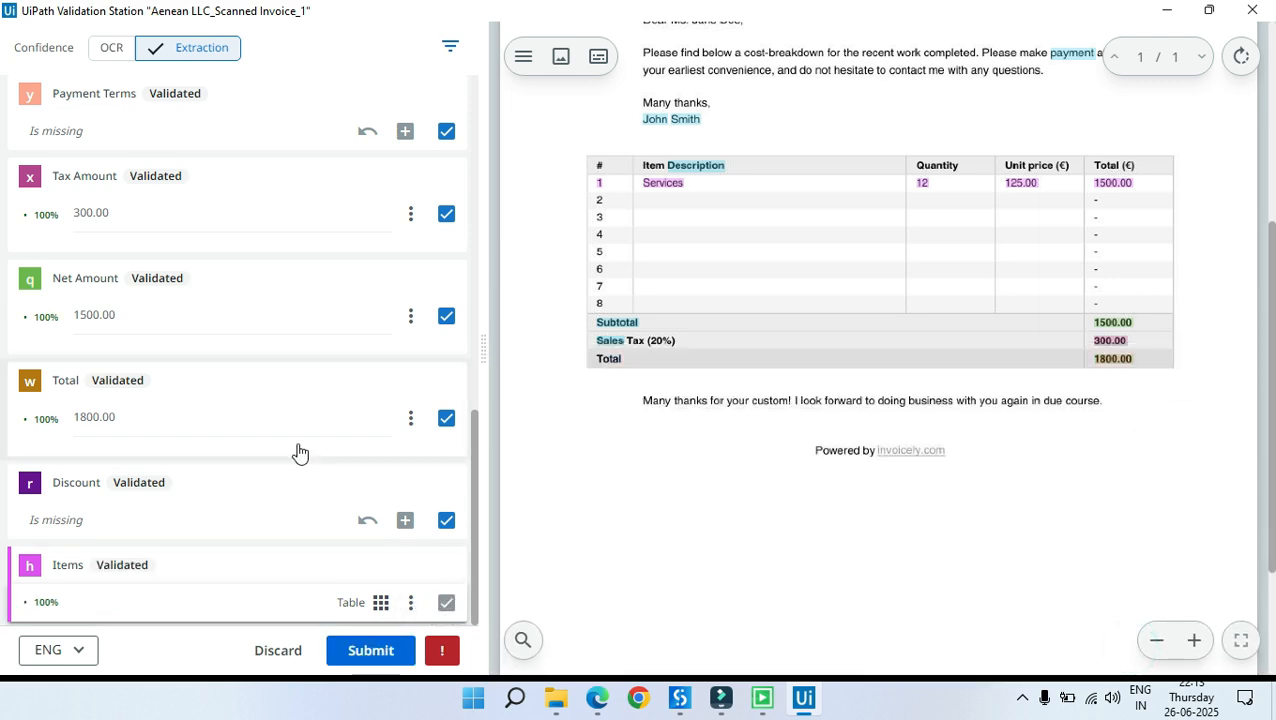
Step: Submit the validated invoice data and open the 70_Export workflow invoked by the Export activity
{"action": "left_click", "coordinate": [358, 652]}
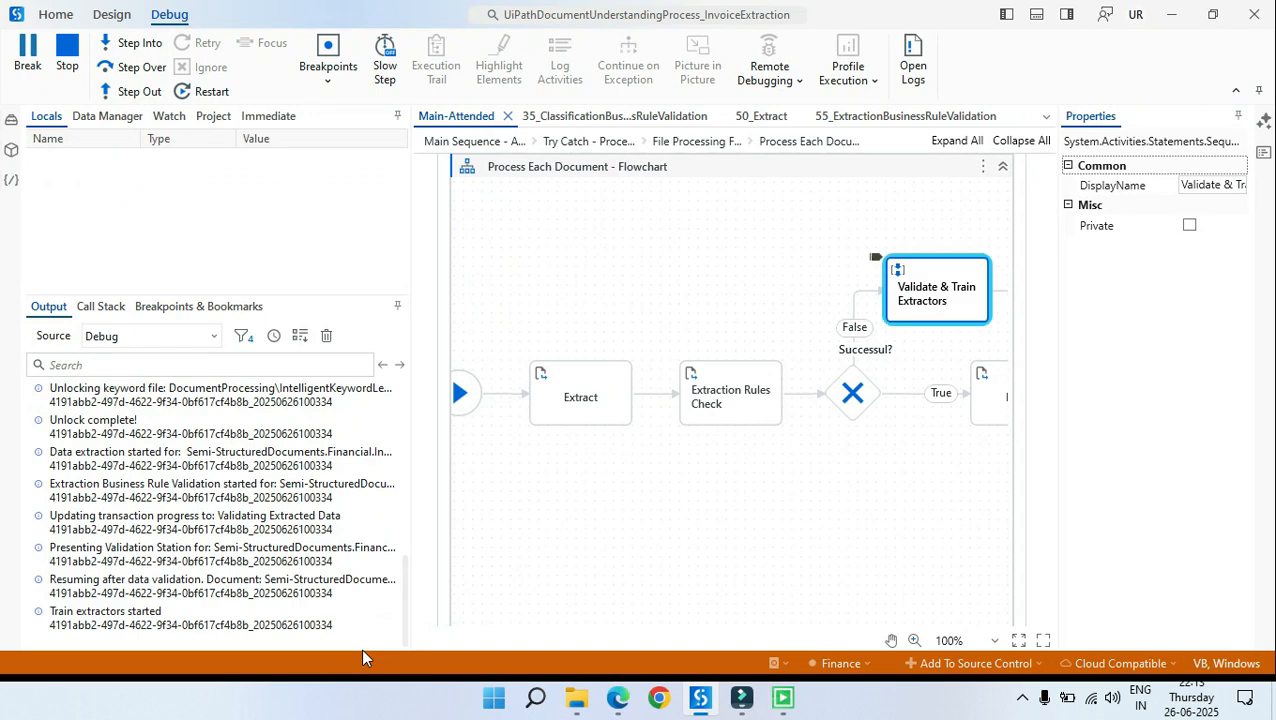
{"action": "left_click", "coordinate": [155, 43]}
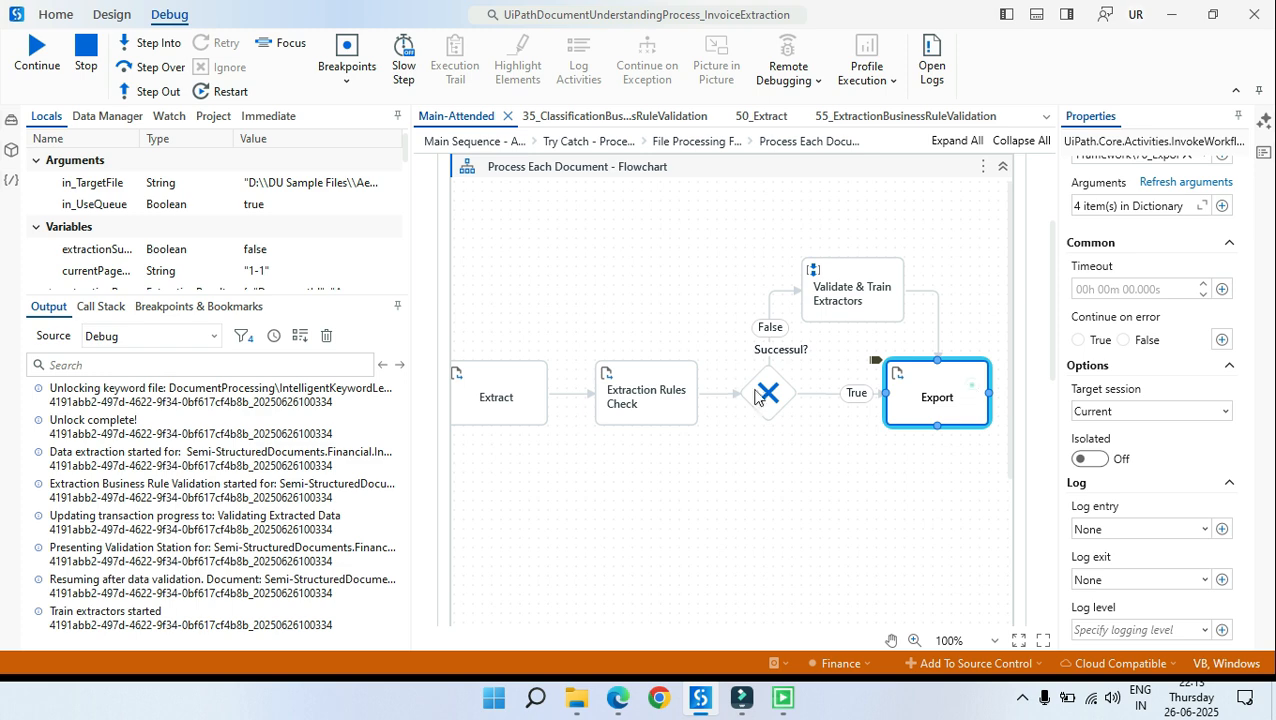
{"action": "left_click", "coordinate": [852, 361]}
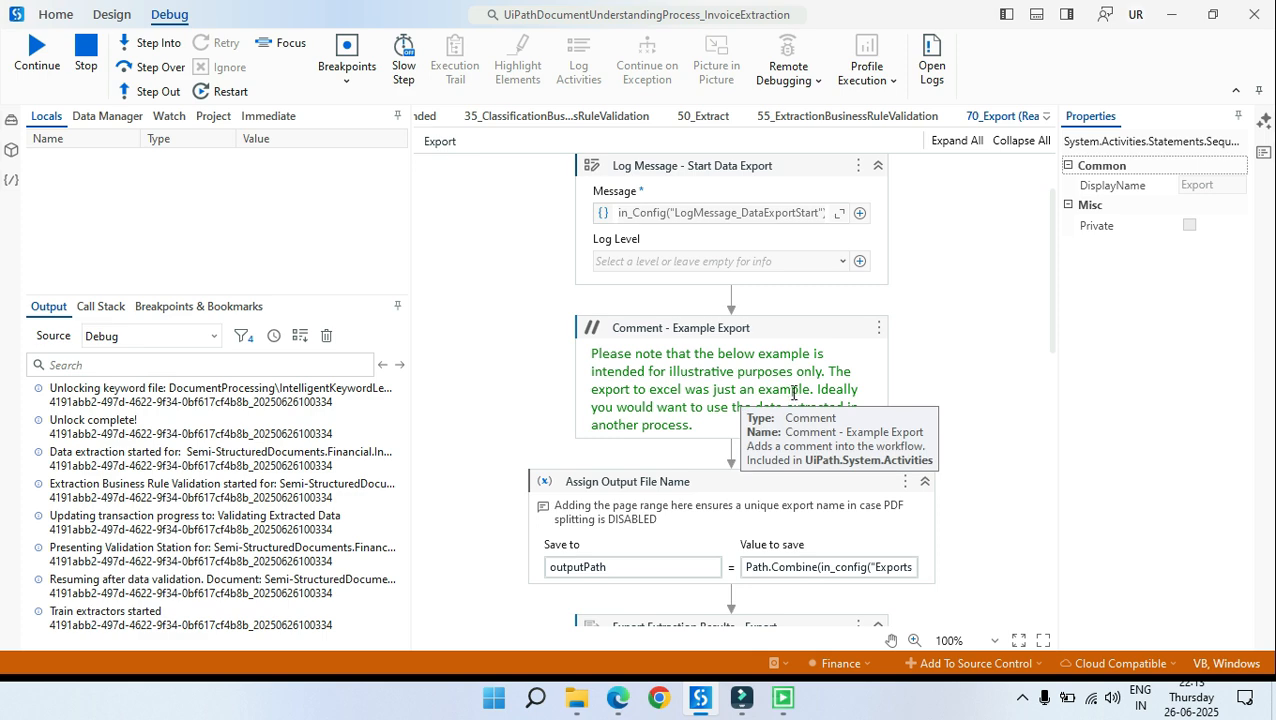
Step: Examine the Export workflow from Assign Output File Name through Export Extraction Results to the For Each Exported Table loop and its Write Range activity
{"action": "scroll", "coordinate": [760, 420], "scroll_direction": "down", "scroll_amount": 3}
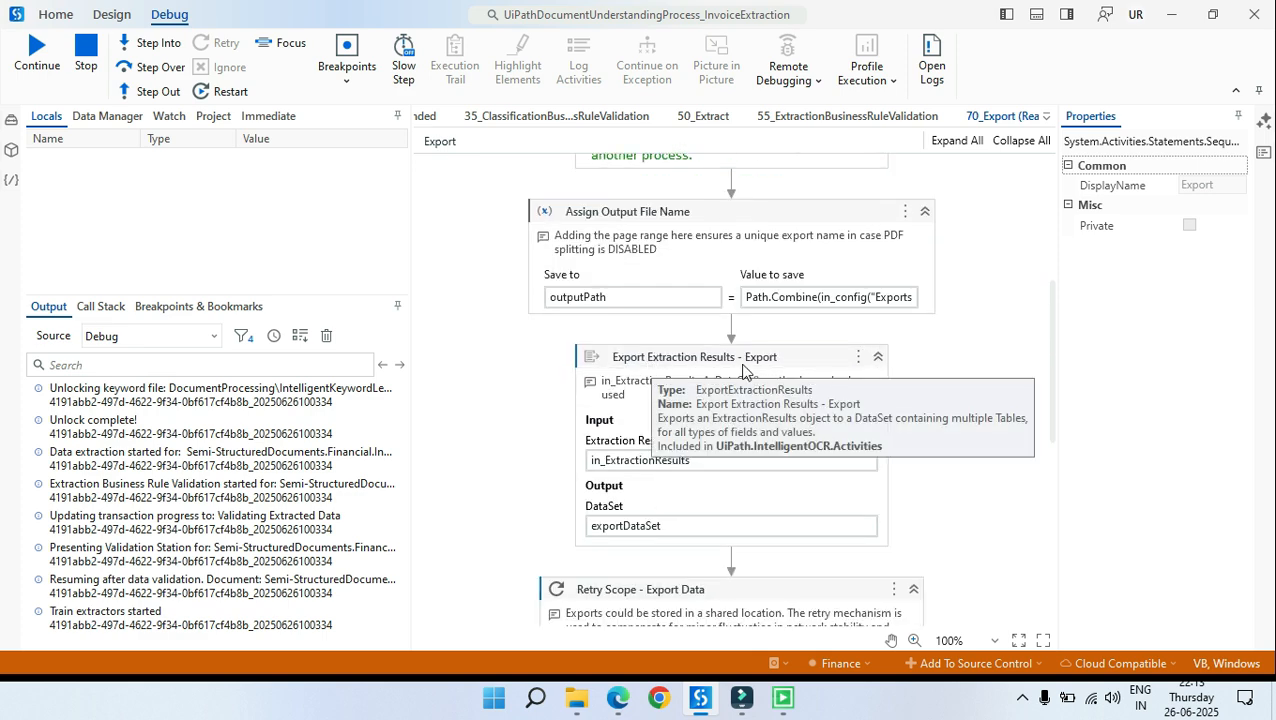
{"action": "scroll", "coordinate": [700, 420], "scroll_direction": "down", "scroll_amount": 2}
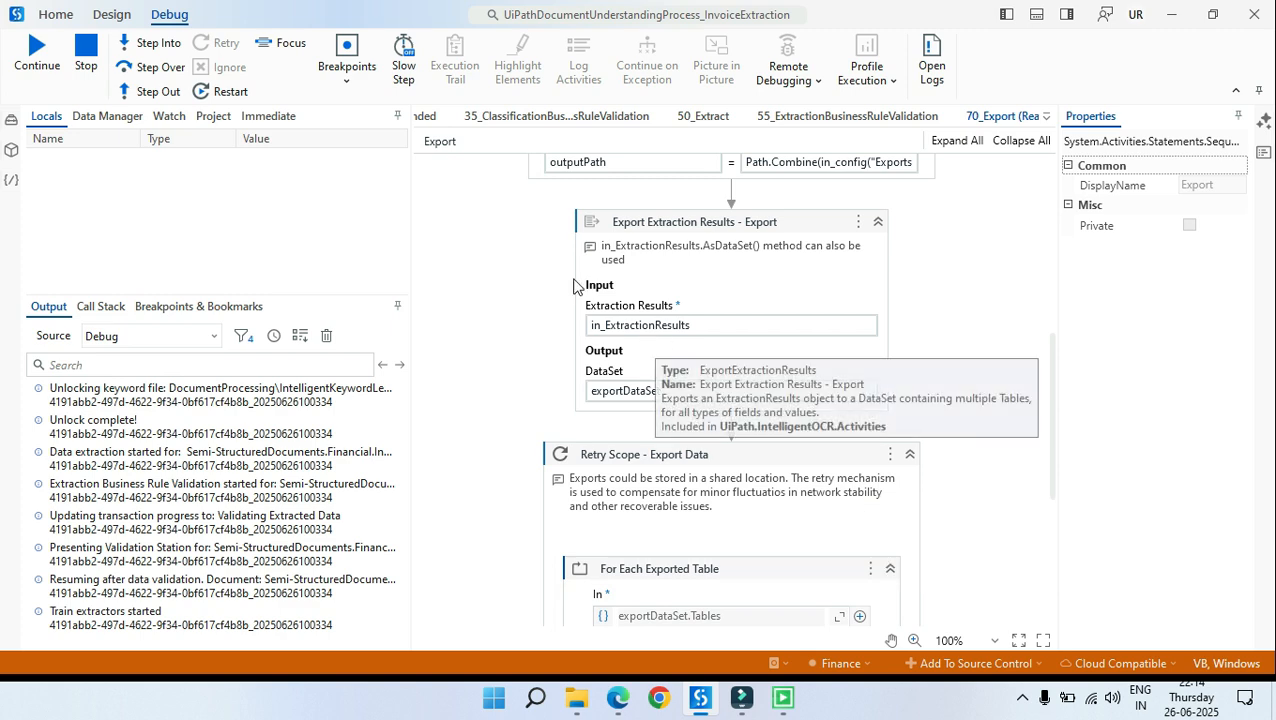
{"action": "scroll", "coordinate": [590, 255], "scroll_direction": "down", "scroll_amount": 3}
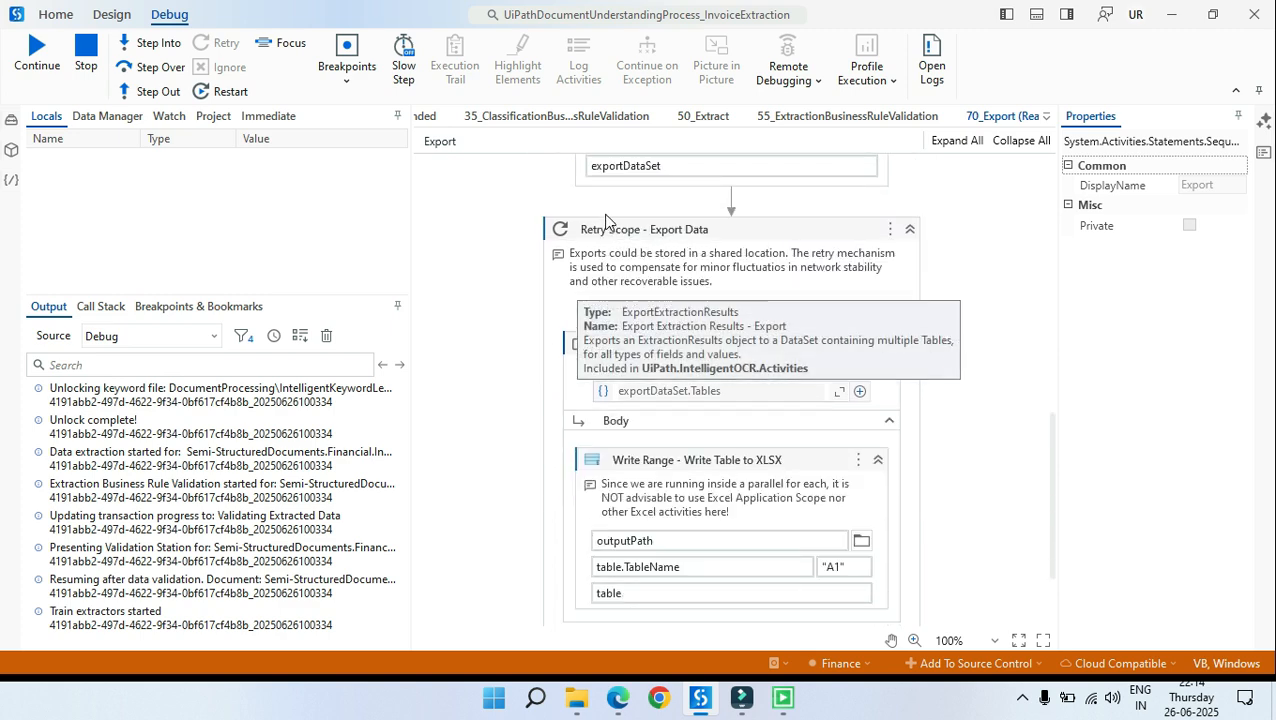
{"action": "scroll", "coordinate": [630, 235], "scroll_direction": "up", "scroll_amount": 1}
{"action": "scroll", "coordinate": [700, 340], "scroll_direction": "down", "scroll_amount": 1}
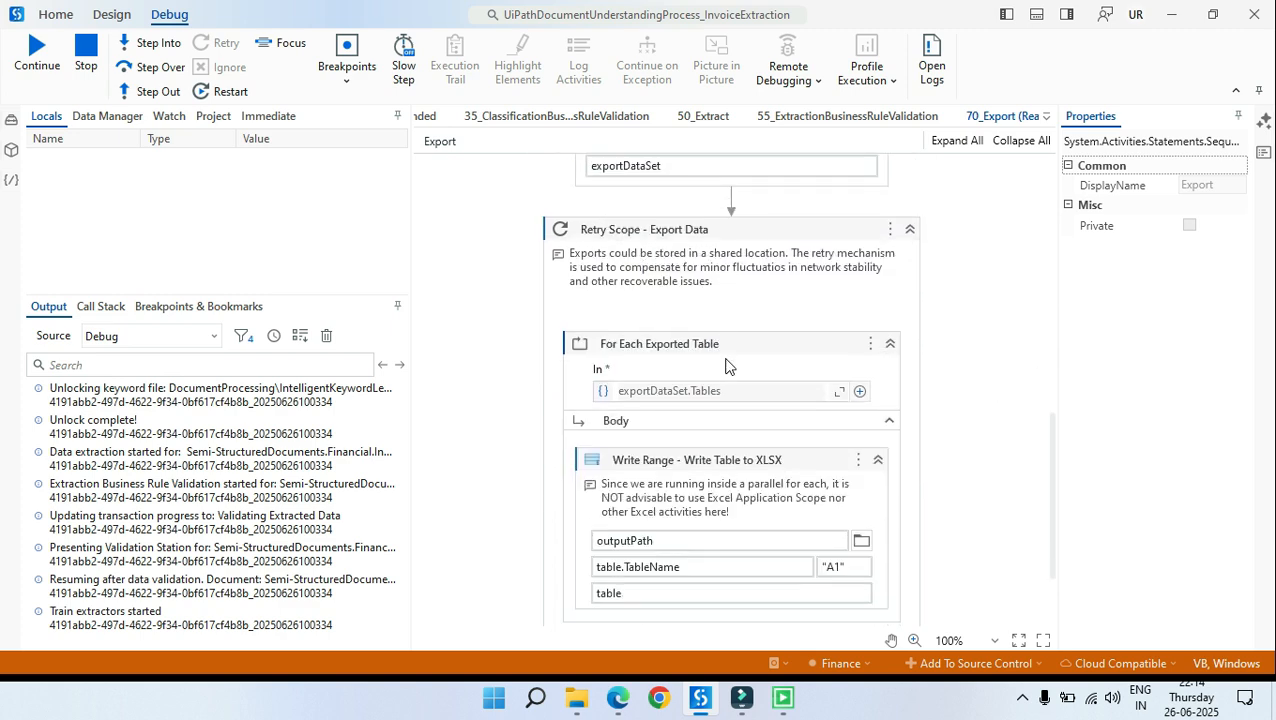
{"action": "left_click", "coordinate": [716, 345]}
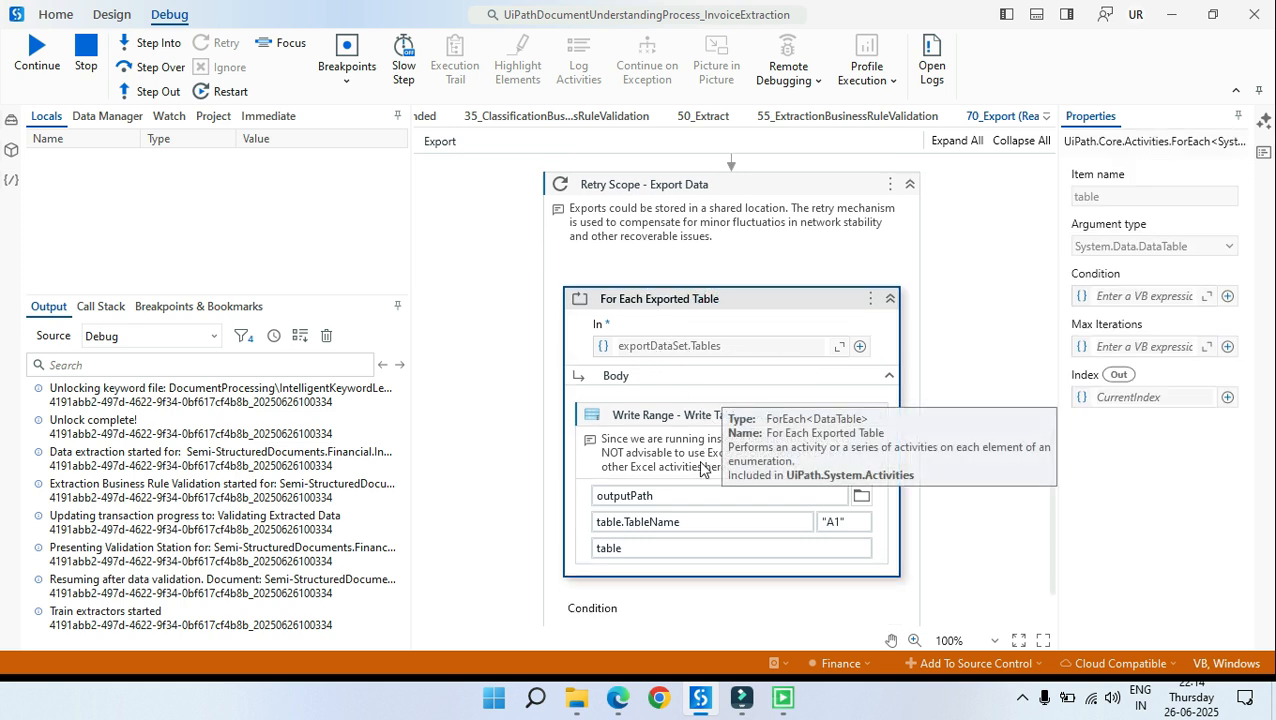
{"action": "scroll", "coordinate": [765, 382], "scroll_direction": "down", "scroll_amount": 1}
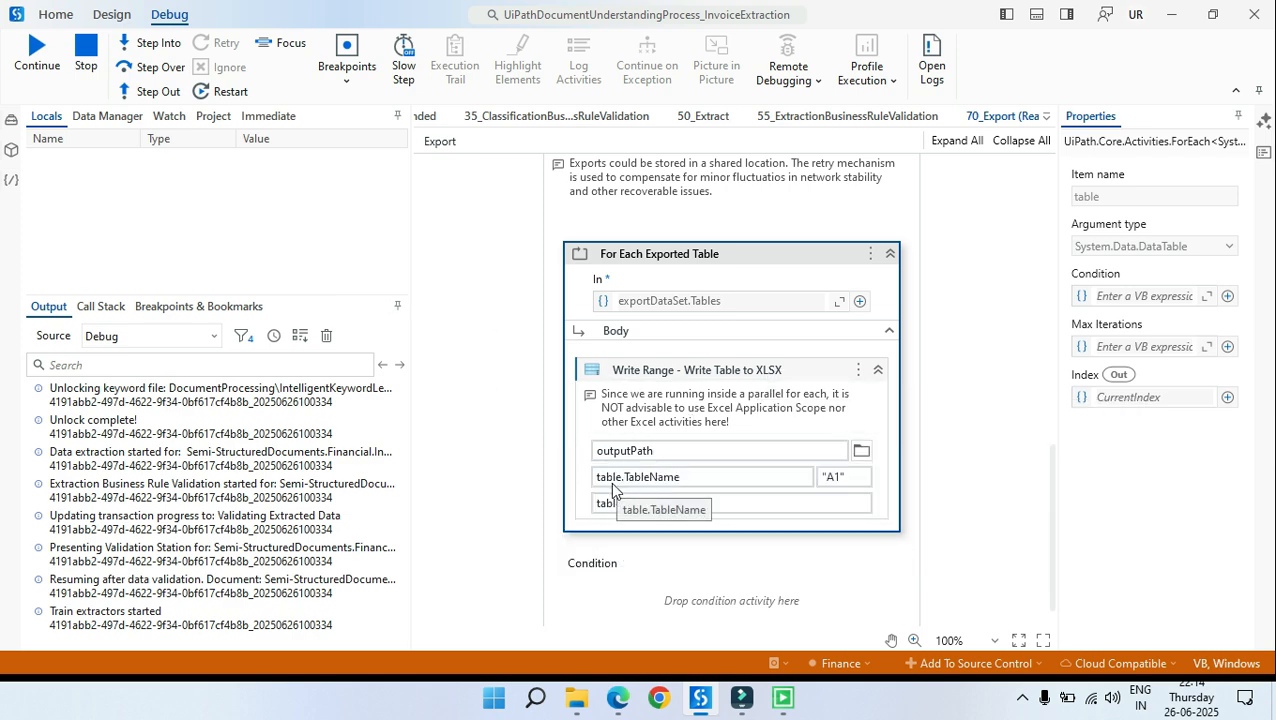
{"action": "scroll", "coordinate": [715, 475], "scroll_direction": "down", "scroll_amount": 1}
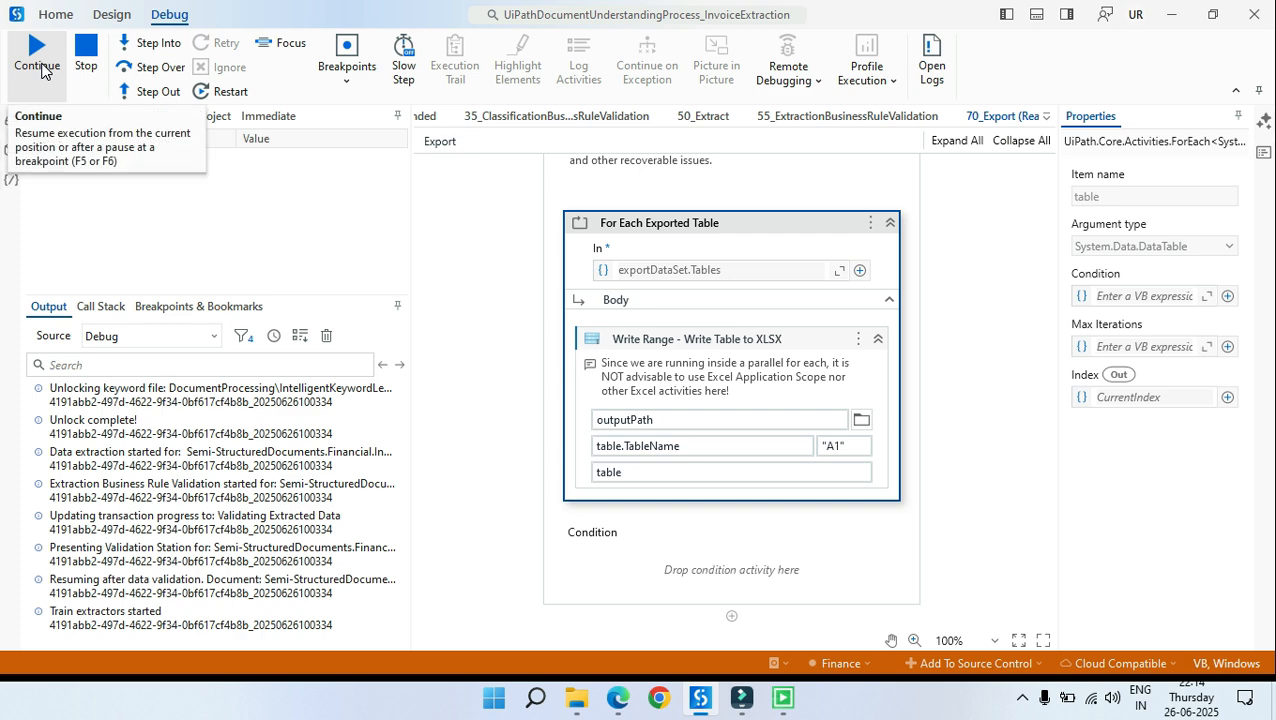
Step: Step over the Export activity and return to the Process Each Document flowchart in Main-Attended
{"action": "left_click", "coordinate": [130, 67]}
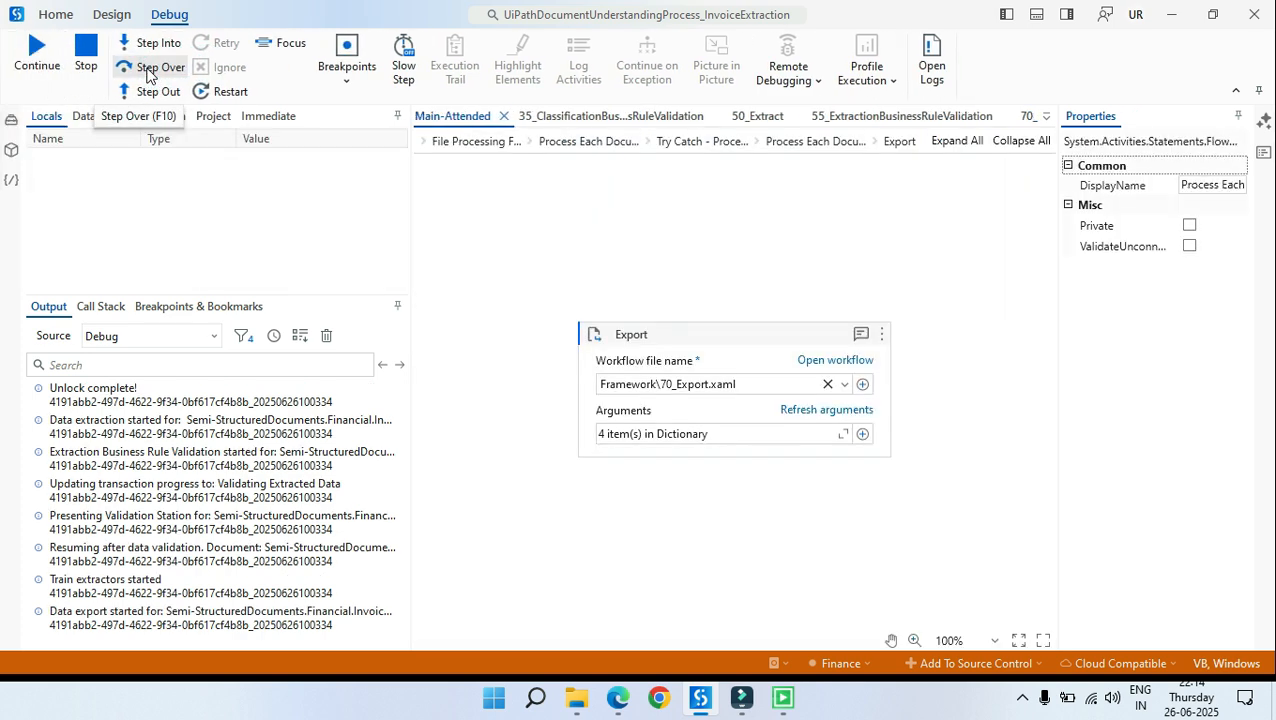
{"action": "left_click", "coordinate": [147, 67]}
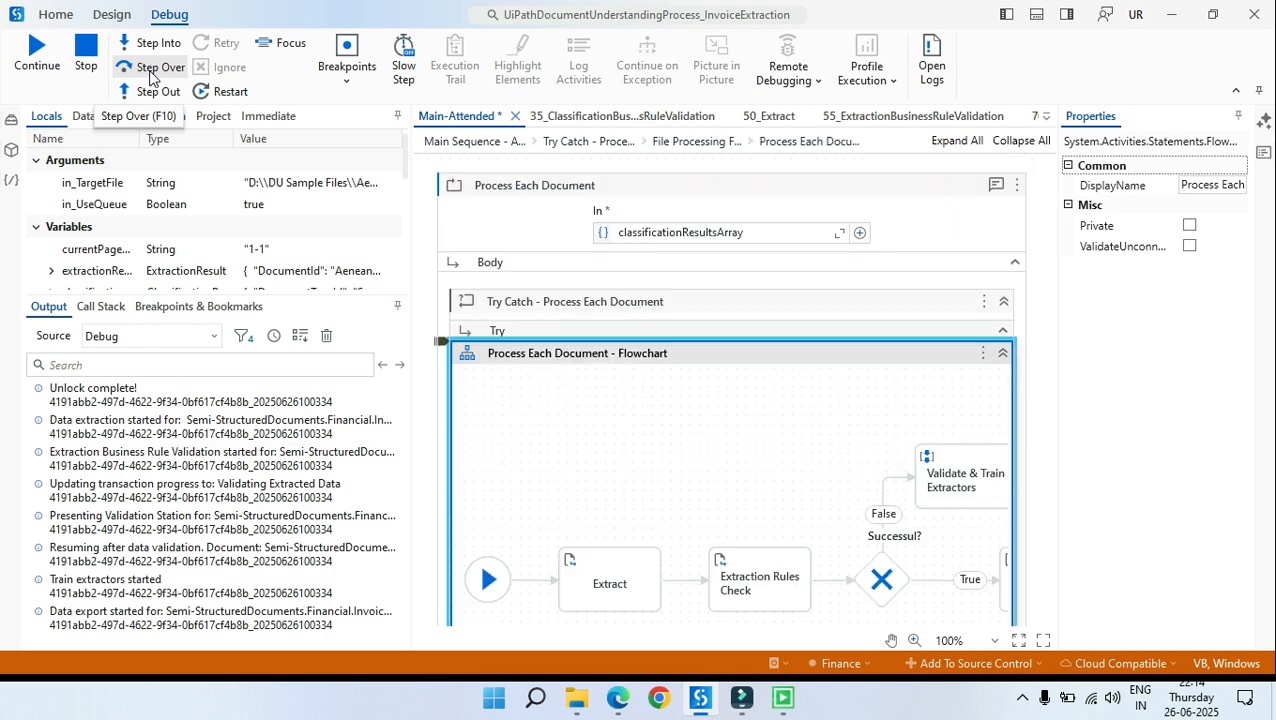
Step: Advance the debug run one step from the Process Each Document flowchart
{"action": "left_click", "coordinate": [148, 42]}
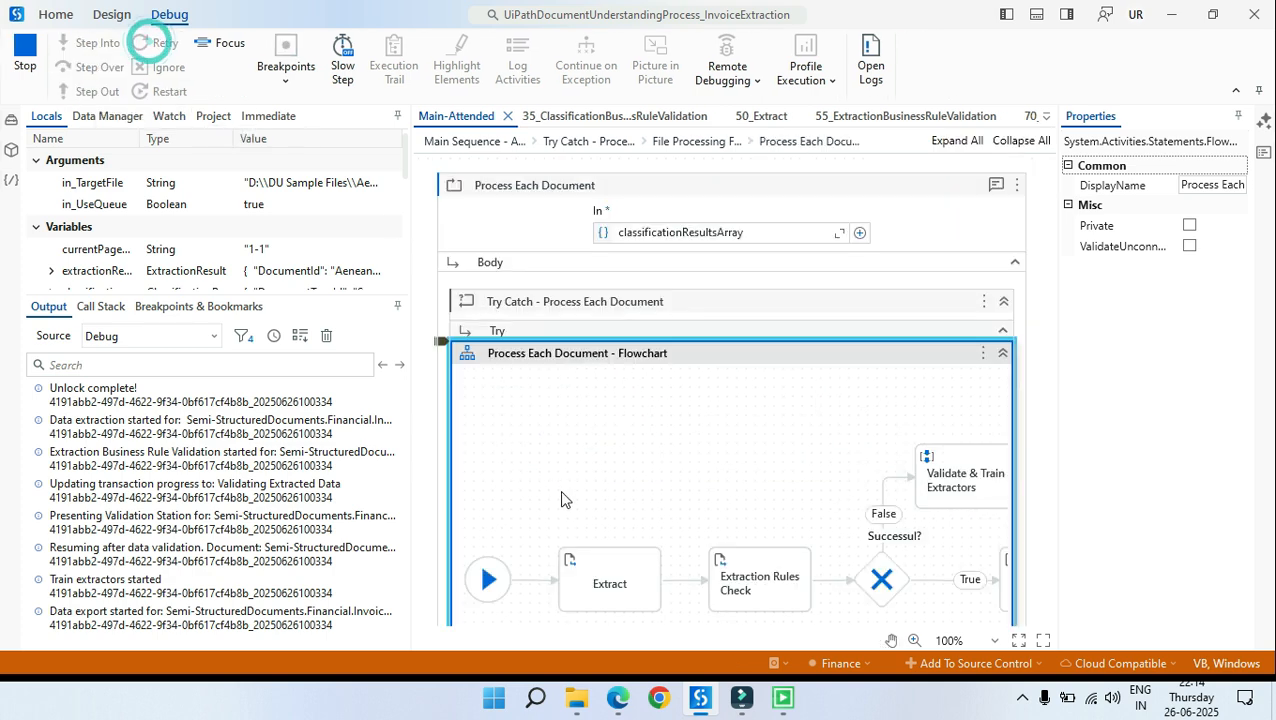
{"action": "mouse_move", "coordinate": [576, 712]}
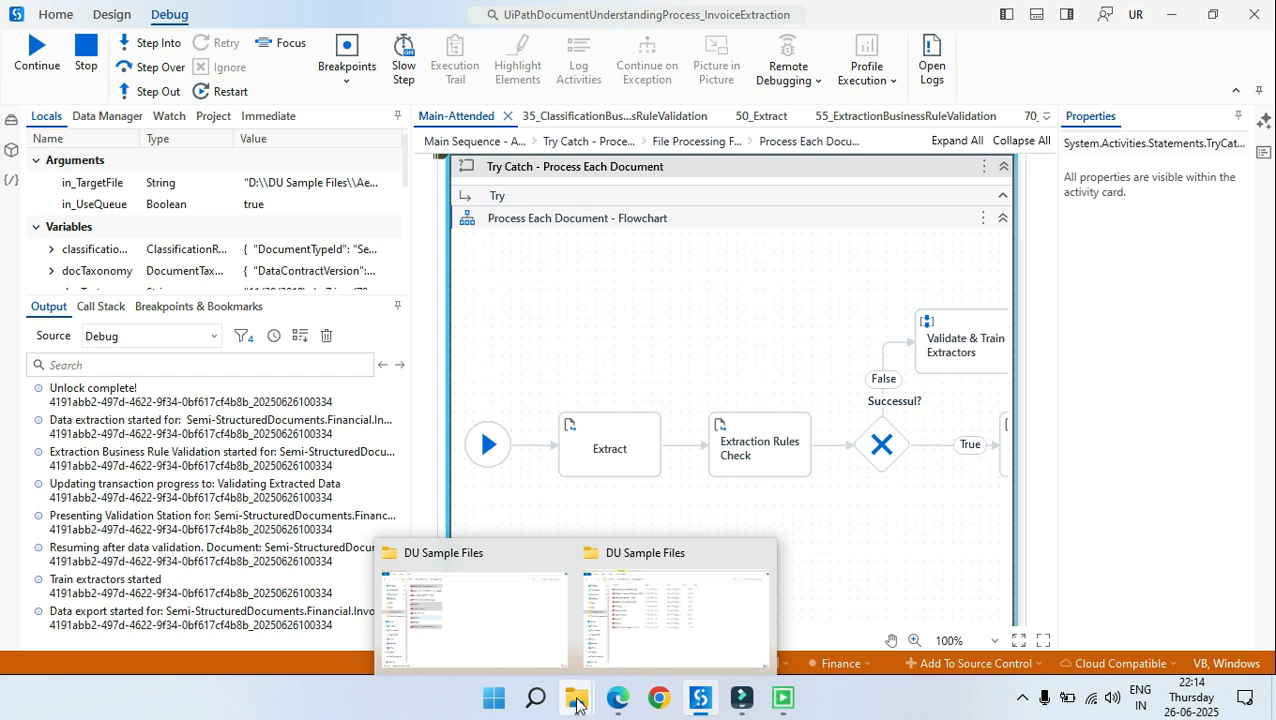
{"action": "left_click", "coordinate": [675, 620]}
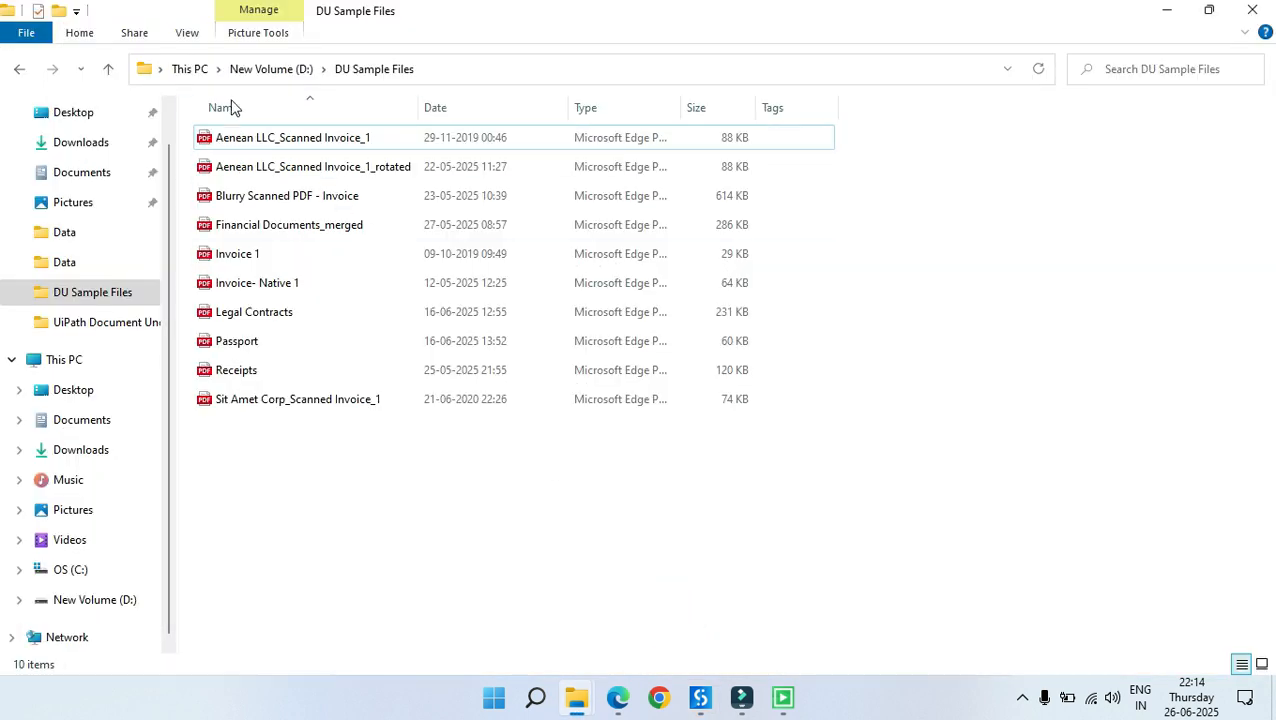
{"action": "left_click", "coordinate": [1252, 10]}
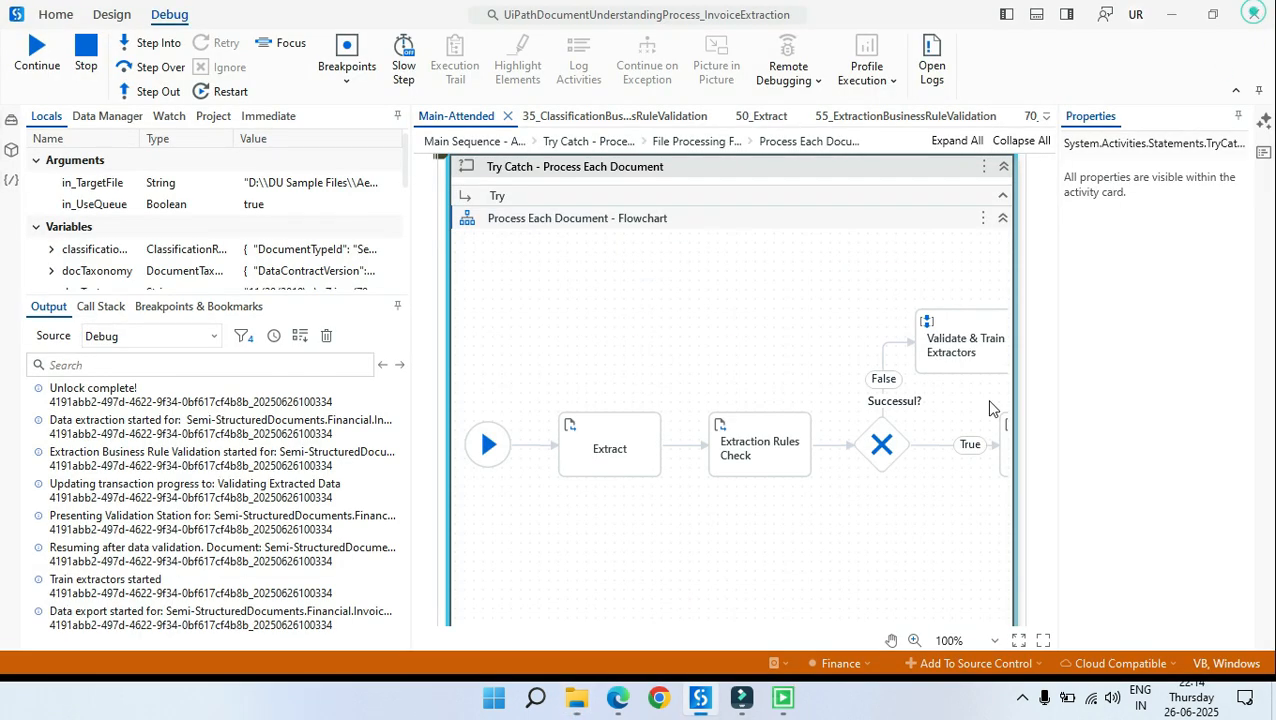
Step: Open the project folder in File Explorer and open the exported workbook Aenean LLC_Scanned Invoice_1_1-1 from its Data\Exports subfolder
{"action": "left_click", "coordinate": [207, 120]}
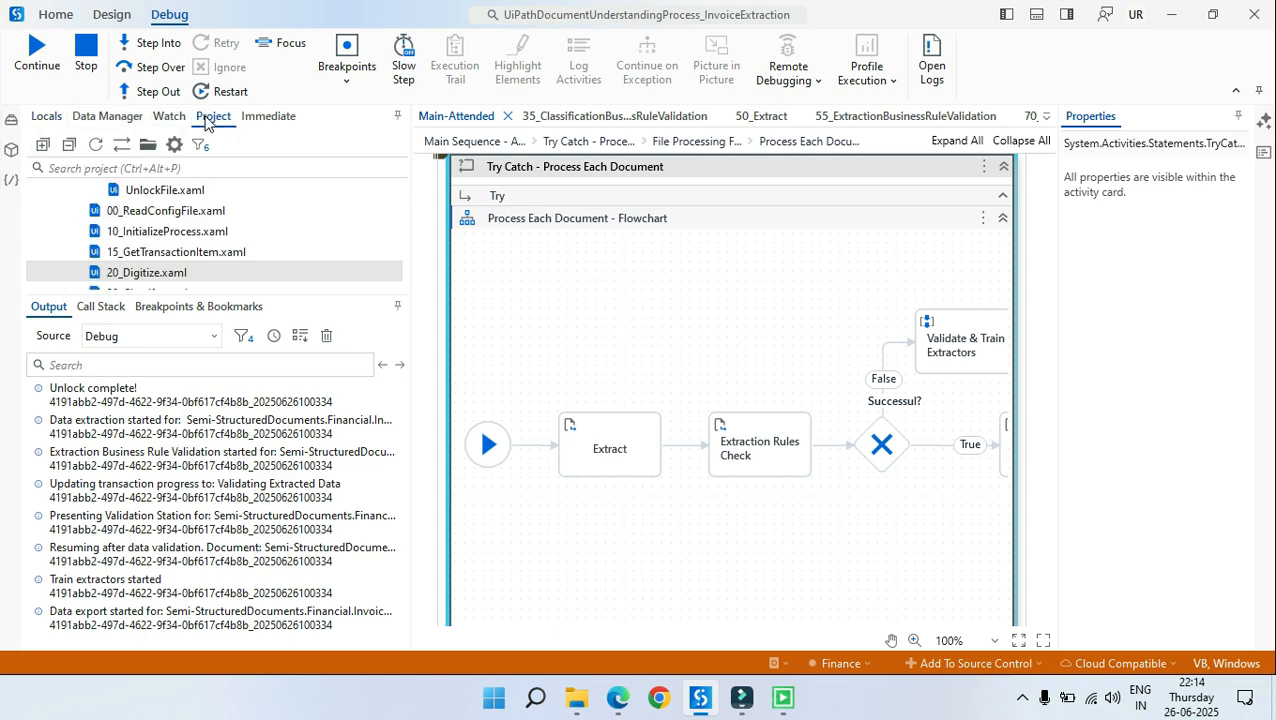
{"action": "left_click", "coordinate": [148, 145]}
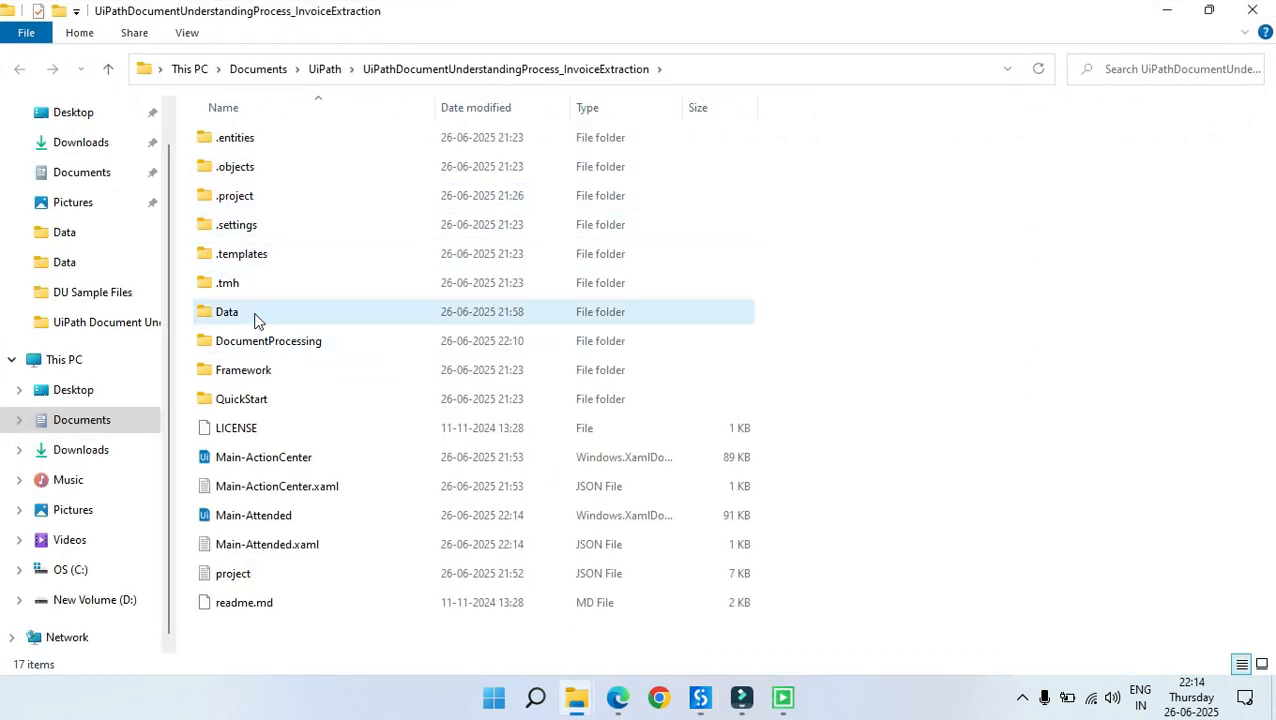
{"action": "double_click", "coordinate": [254, 317]}
{"action": "double_click", "coordinate": [259, 172]}
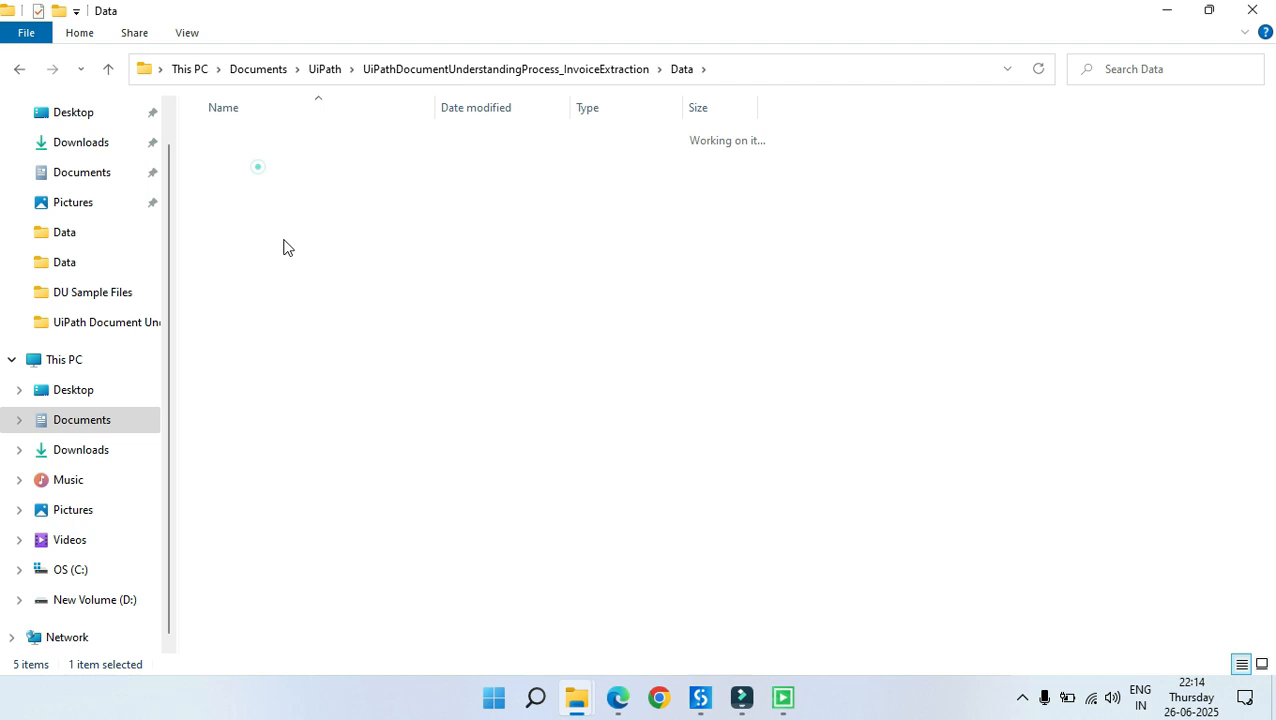
{"action": "left_click", "coordinate": [640, 537]}
{"action": "left_click", "coordinate": [333, 138]}
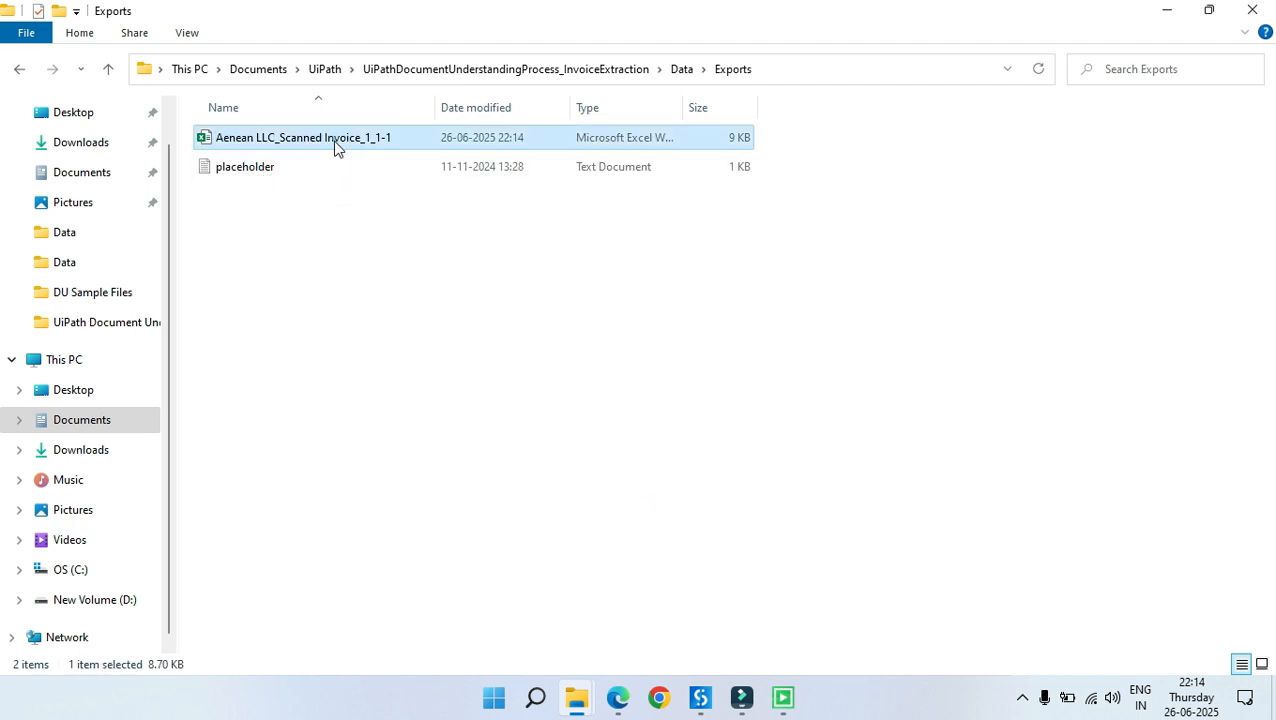
{"action": "double_click", "coordinate": [283, 139]}
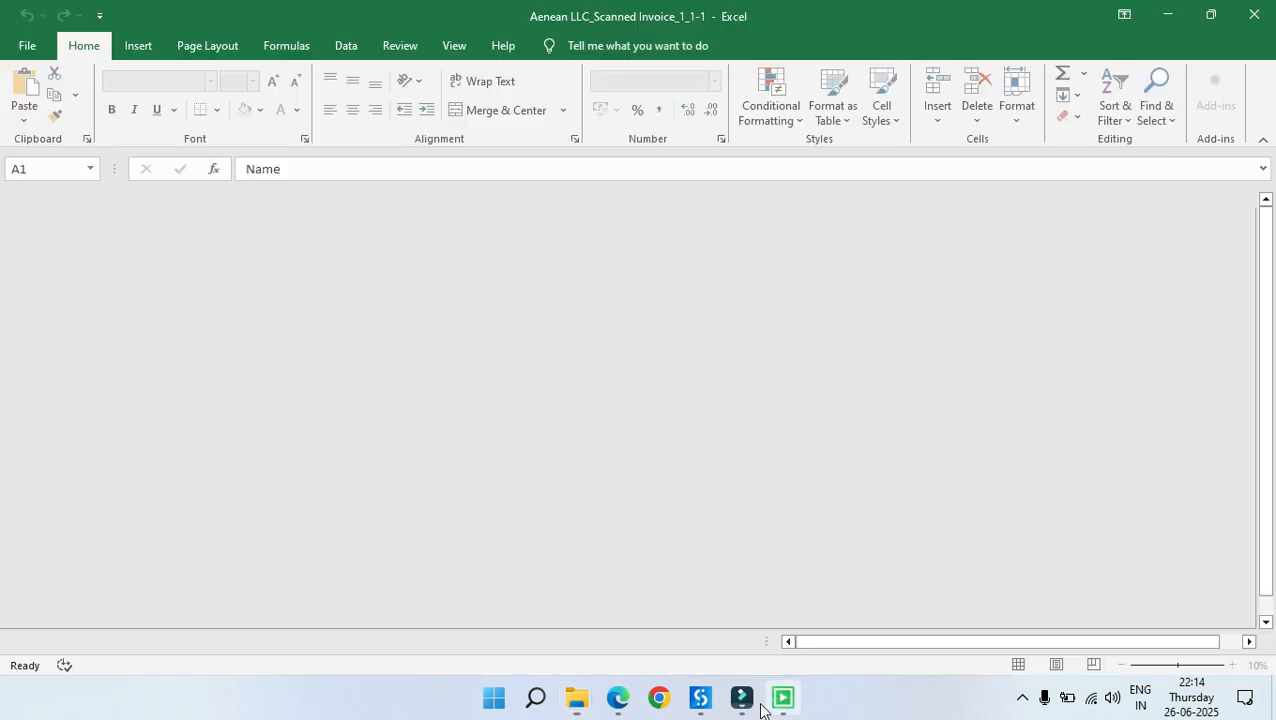
Step: Fit all columns of the Simple Fields sheet to their contents so the exported invoice fields are readable
{"action": "scroll", "coordinate": [320, 412], "scroll_direction": "up", "scroll_amount": 3, "text": "ctrl"}
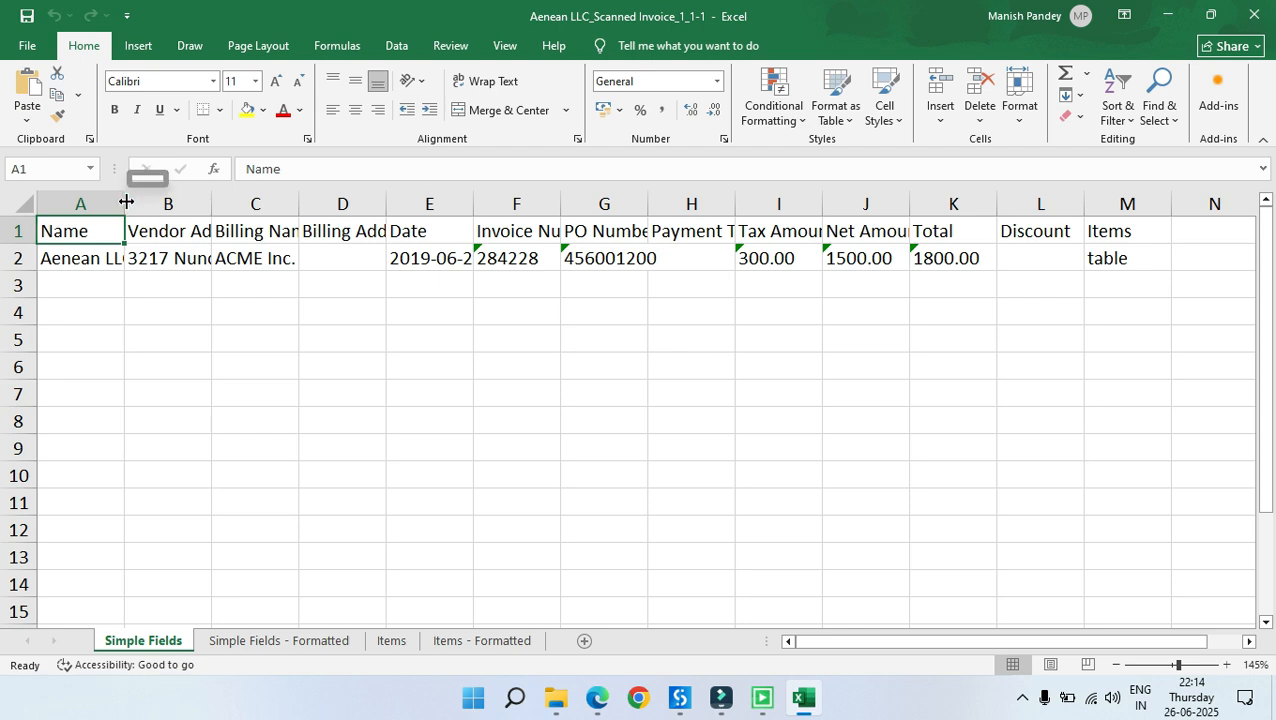
{"action": "double_click", "coordinate": [125, 204]}
{"action": "left_click", "coordinate": [24, 204]}
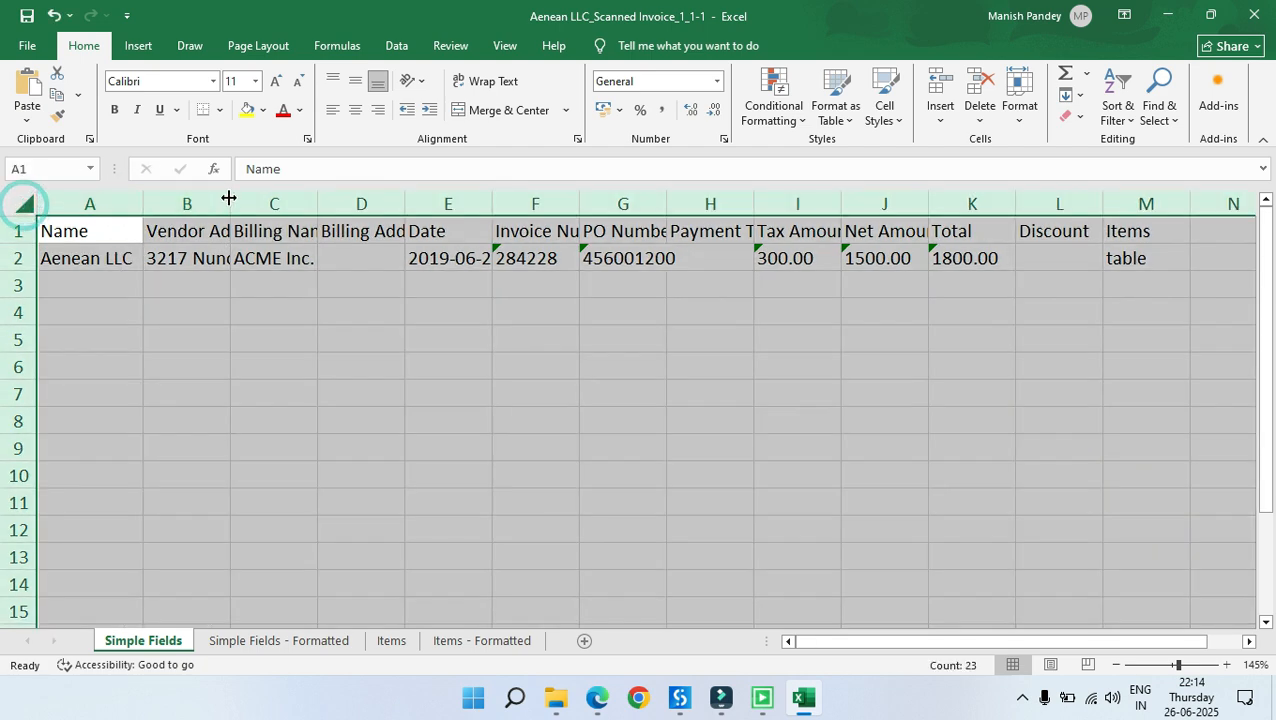
{"action": "double_click", "coordinate": [230, 204]}
{"action": "left_click", "coordinate": [608, 410]}
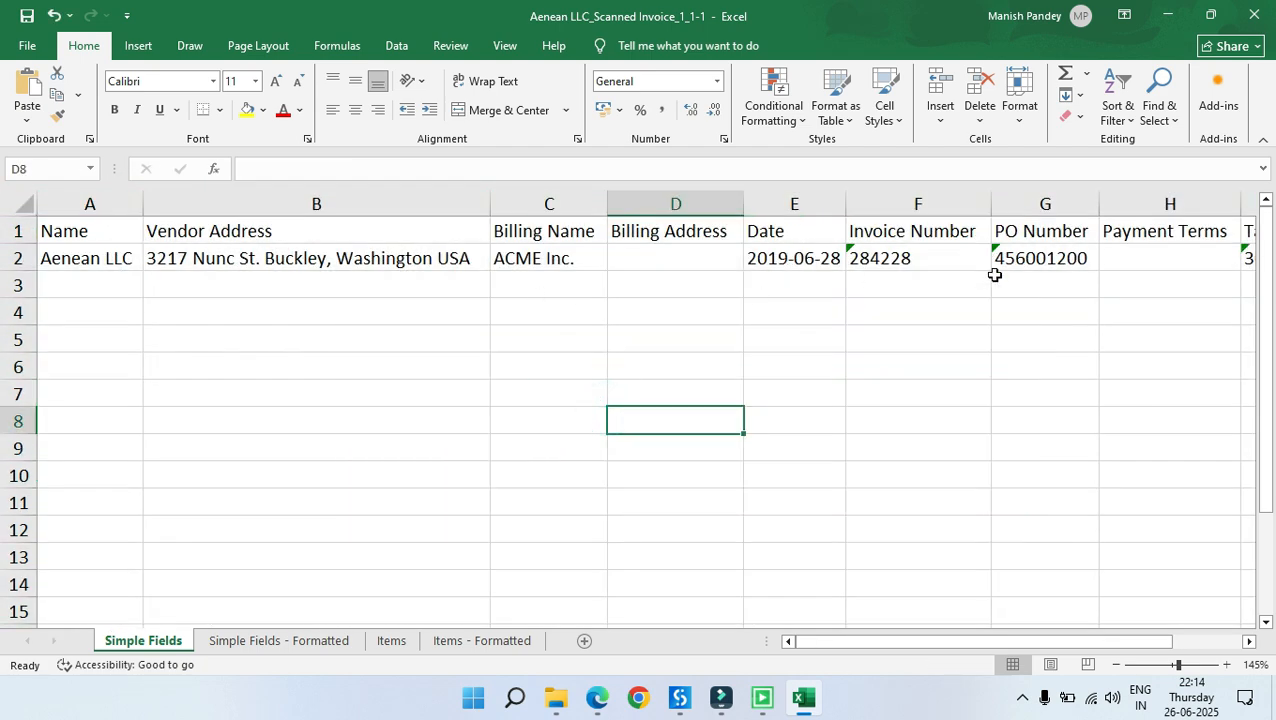
Step: Look through the Simple Fields - Formatted, Items and Items - Formatted sheets of the exported workbook
{"action": "left_click", "coordinate": [263, 641]}
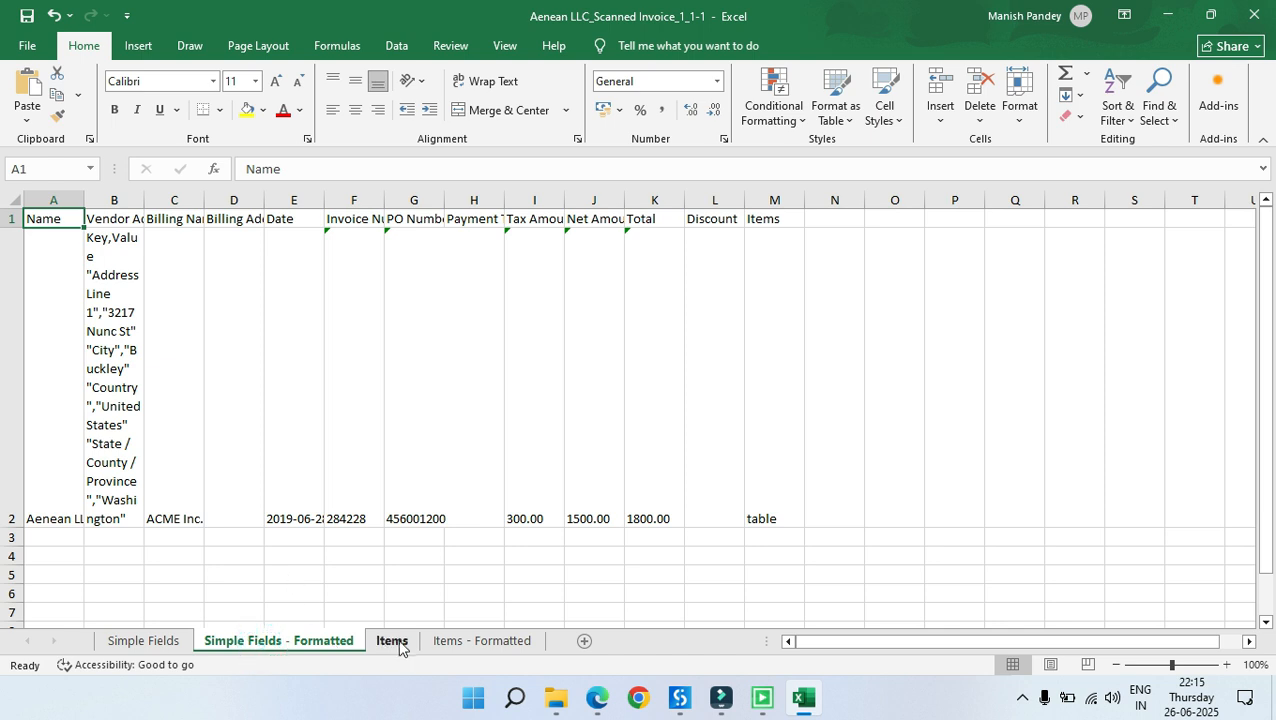
{"action": "left_click", "coordinate": [399, 641]}
{"action": "left_click", "coordinate": [489, 642]}
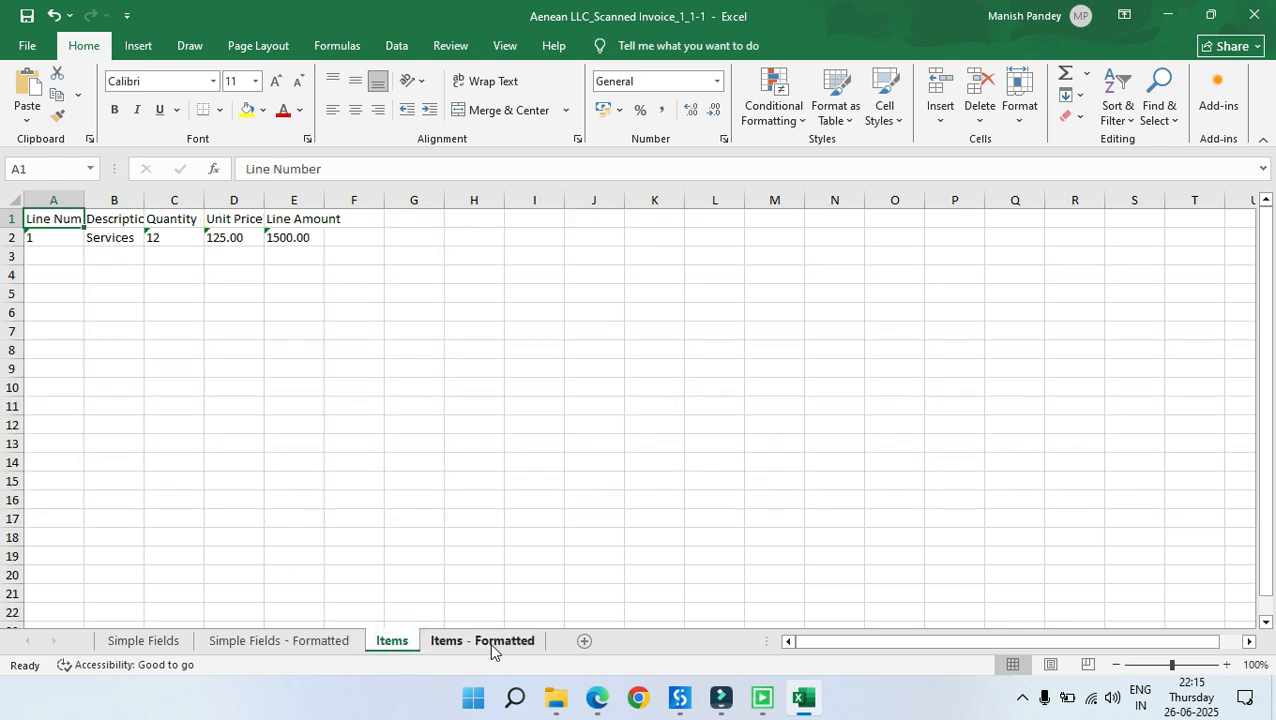
Step: Move the Items sheet directly after the Simple Fields sheet
{"action": "left_click", "coordinate": [393, 642]}
{"action": "left_click_drag", "start_coordinate": [332, 647], "coordinate": [205, 645]}
{"action": "left_click", "coordinate": [160, 645]}
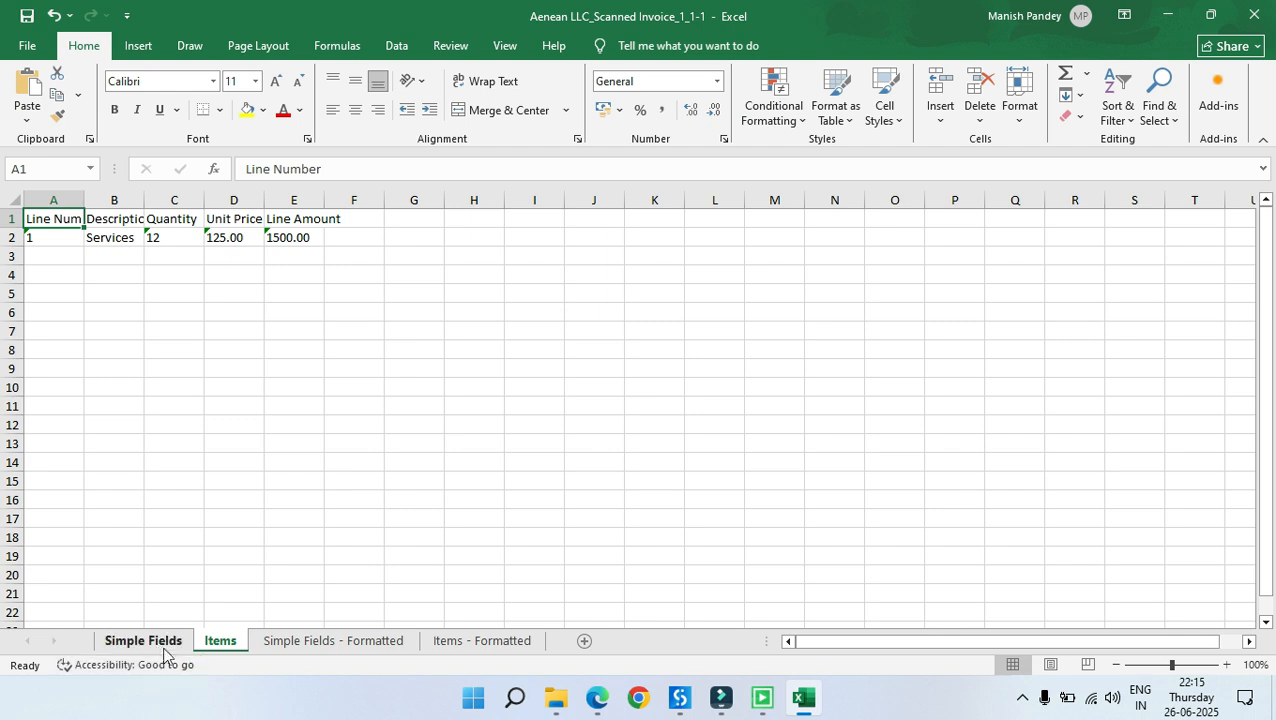
Step: Fit the Items sheet's columns to their contents, then save and close the exported workbook
{"action": "left_click", "coordinate": [222, 645]}
{"action": "left_click", "coordinate": [152, 645]}
{"action": "left_click", "coordinate": [217, 643]}
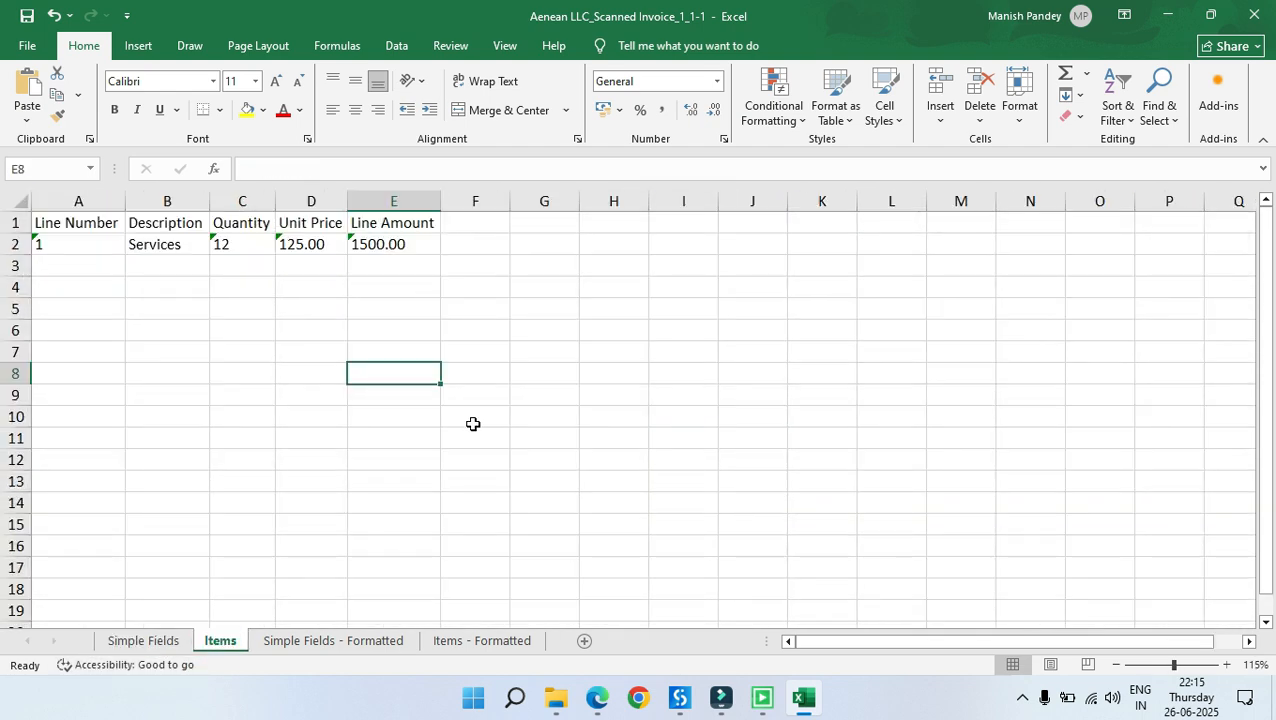
{"action": "left_click", "coordinate": [1255, 15]}
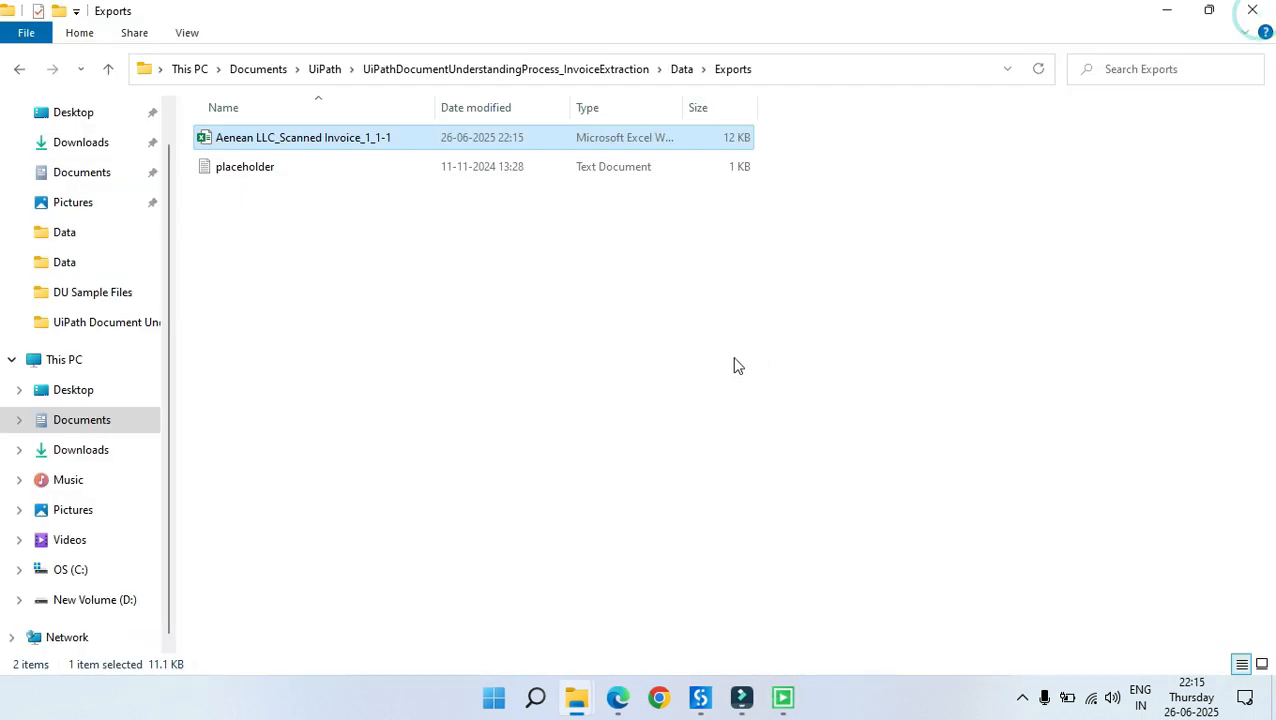
Step: Switch back to UiPath Studio, let the debug run continue to its end and dismiss the Keep Changes prompt without answering
{"action": "left_click", "coordinate": [700, 698]}
{"action": "left_click", "coordinate": [160, 42]}
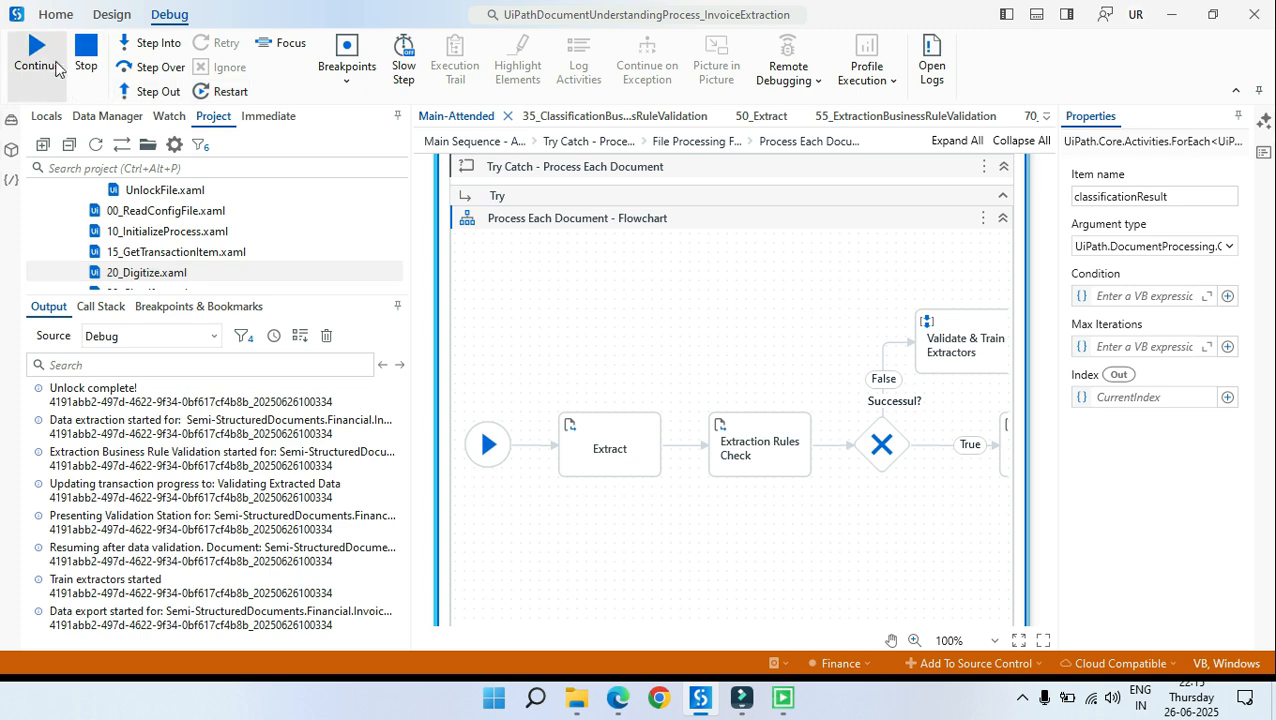
{"action": "left_click", "coordinate": [36, 64]}
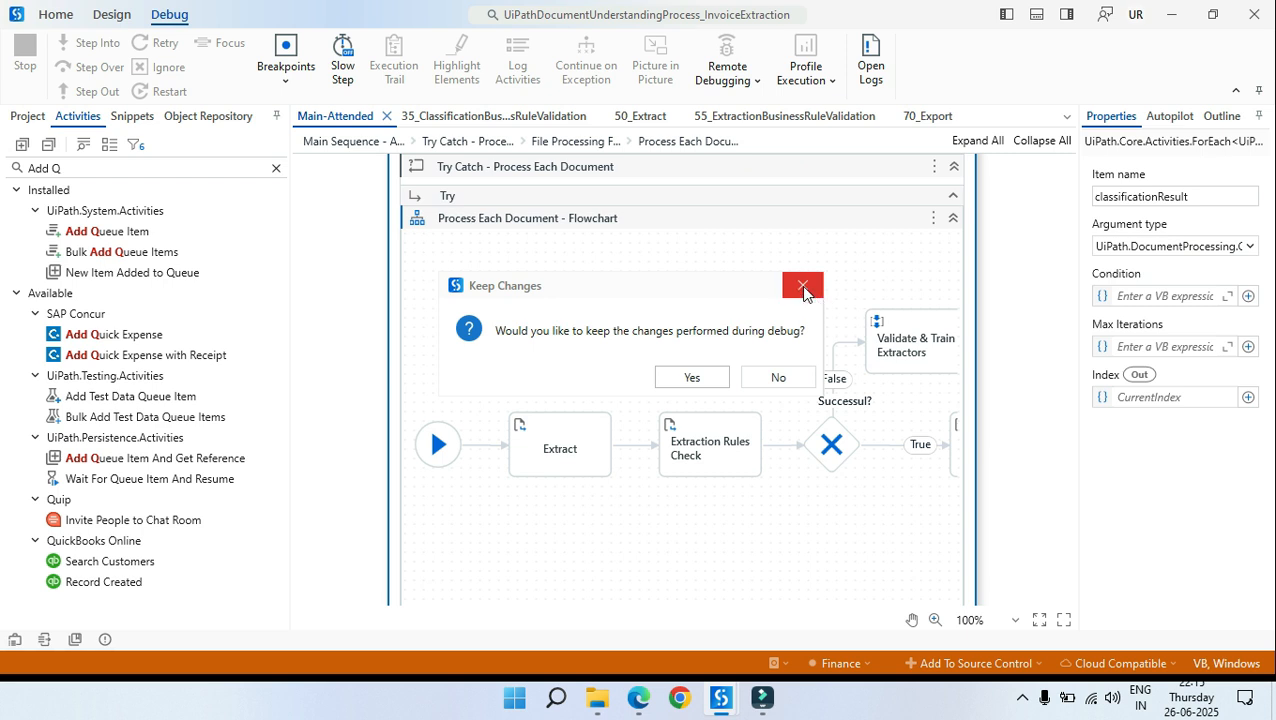
{"action": "left_click", "coordinate": [803, 287]}
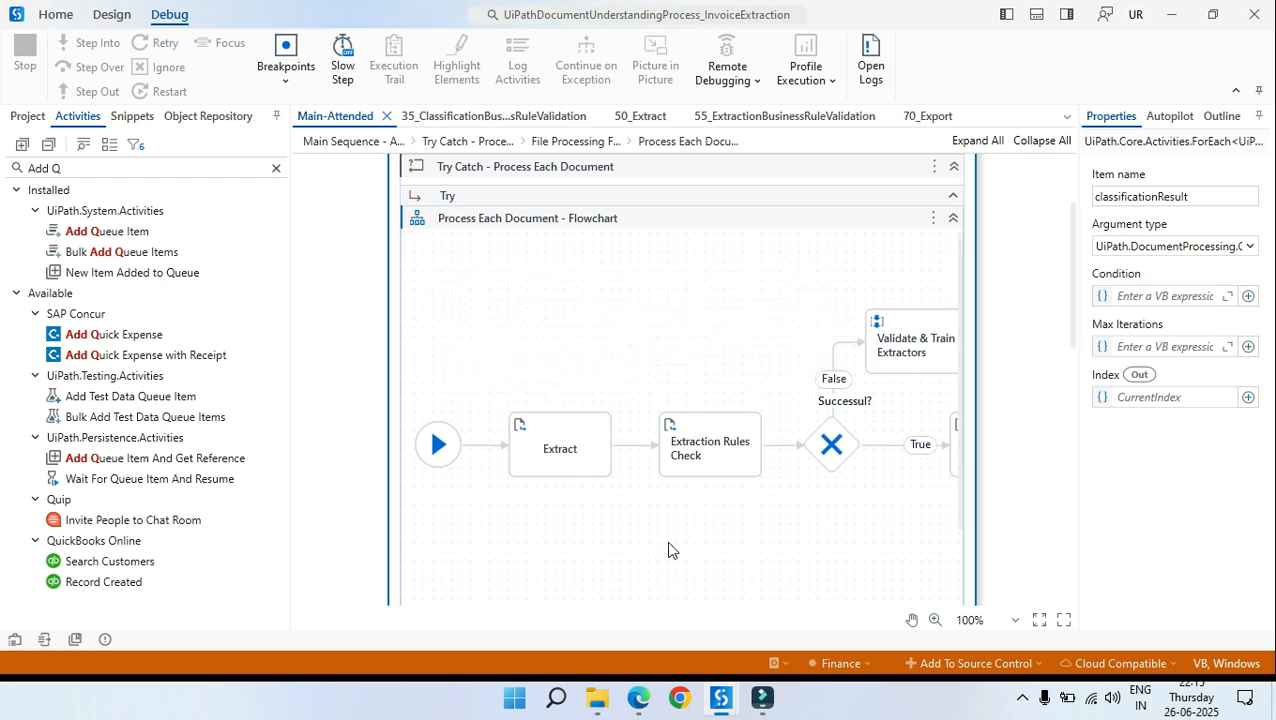
{"action": "left_click", "coordinate": [576, 554]}
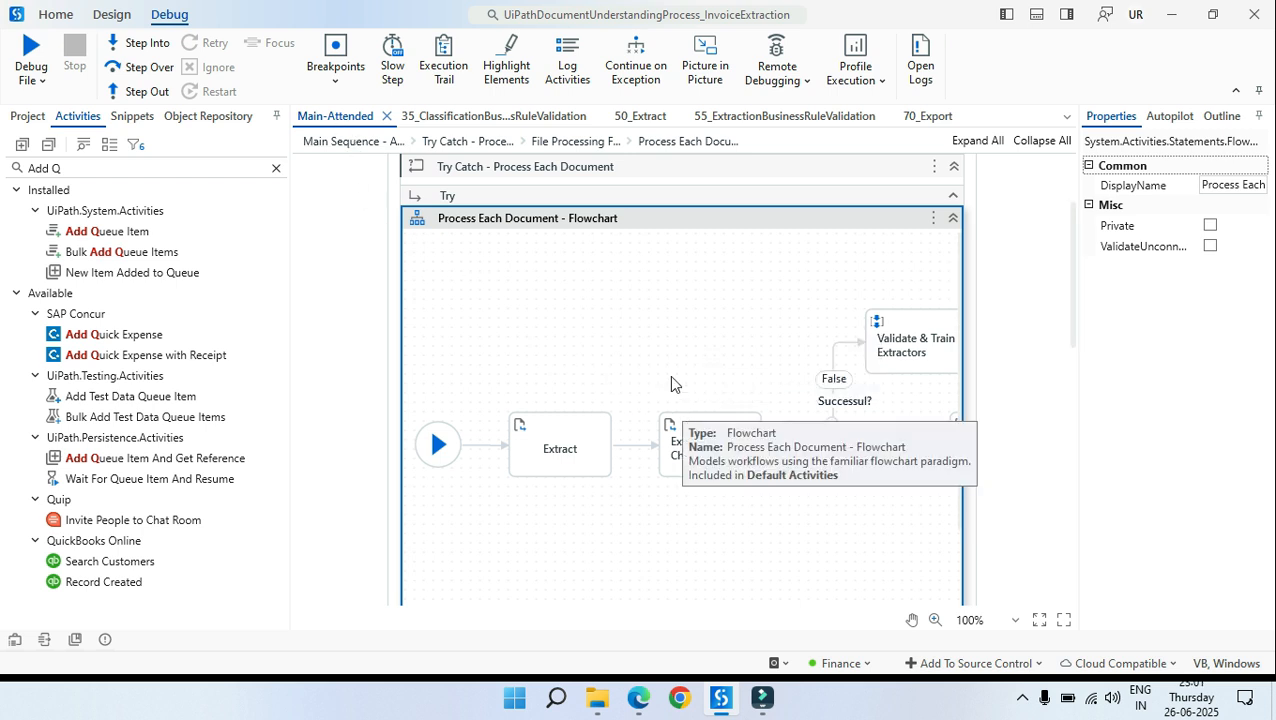
Step: Return to the Main Sequence of Main-Attended and select the If Attended Mode with No Input File Nor Queue activity
{"action": "left_click", "coordinate": [376, 142]}
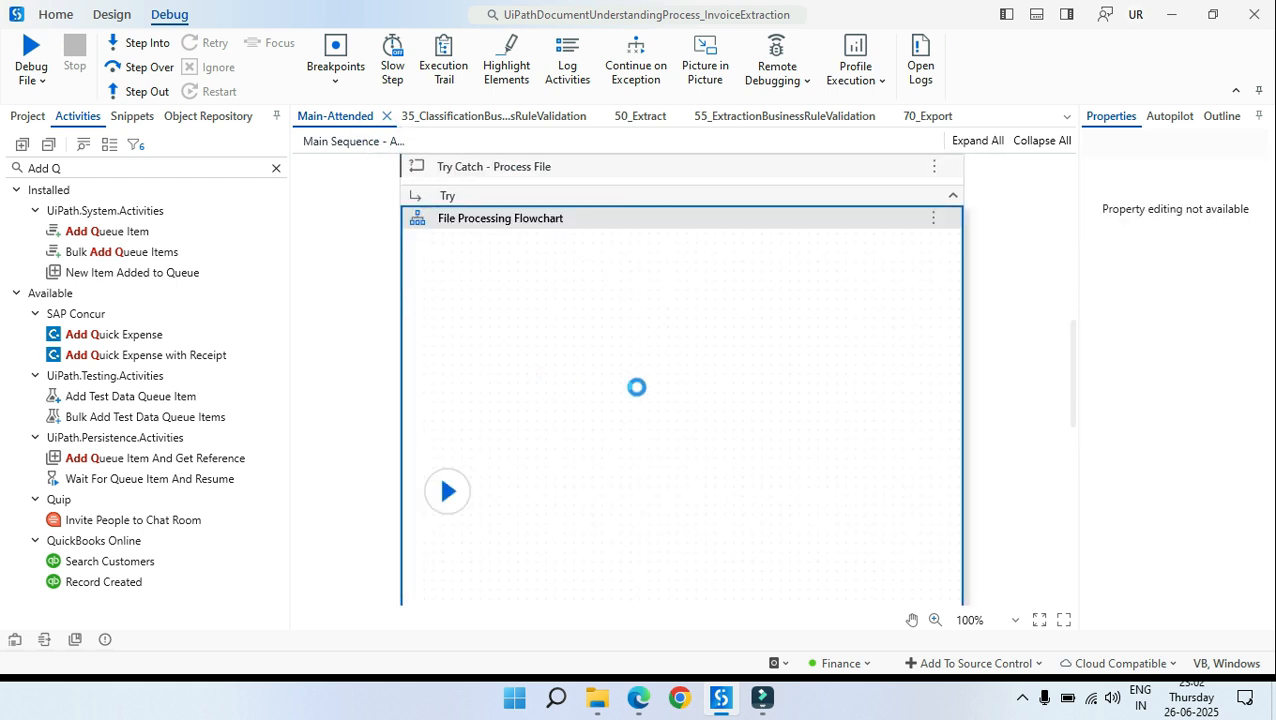
{"action": "left_click", "coordinate": [730, 377]}
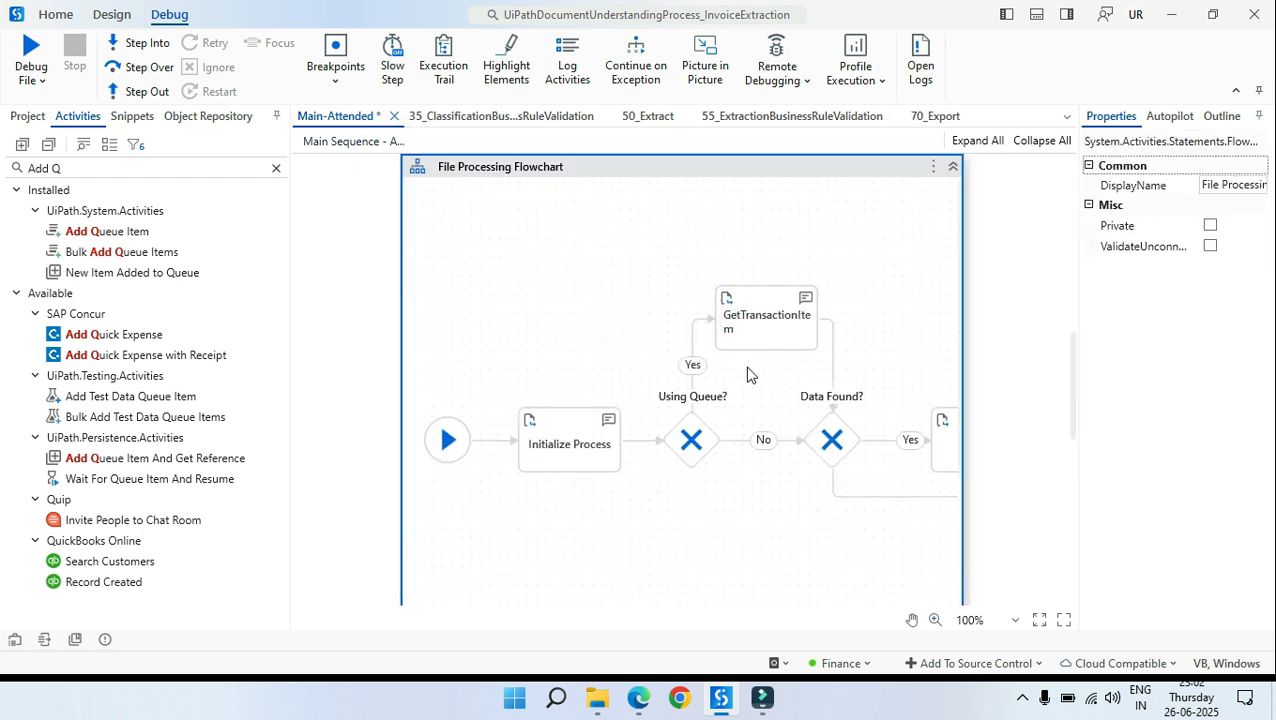
{"action": "left_click", "coordinate": [1073, 232]}
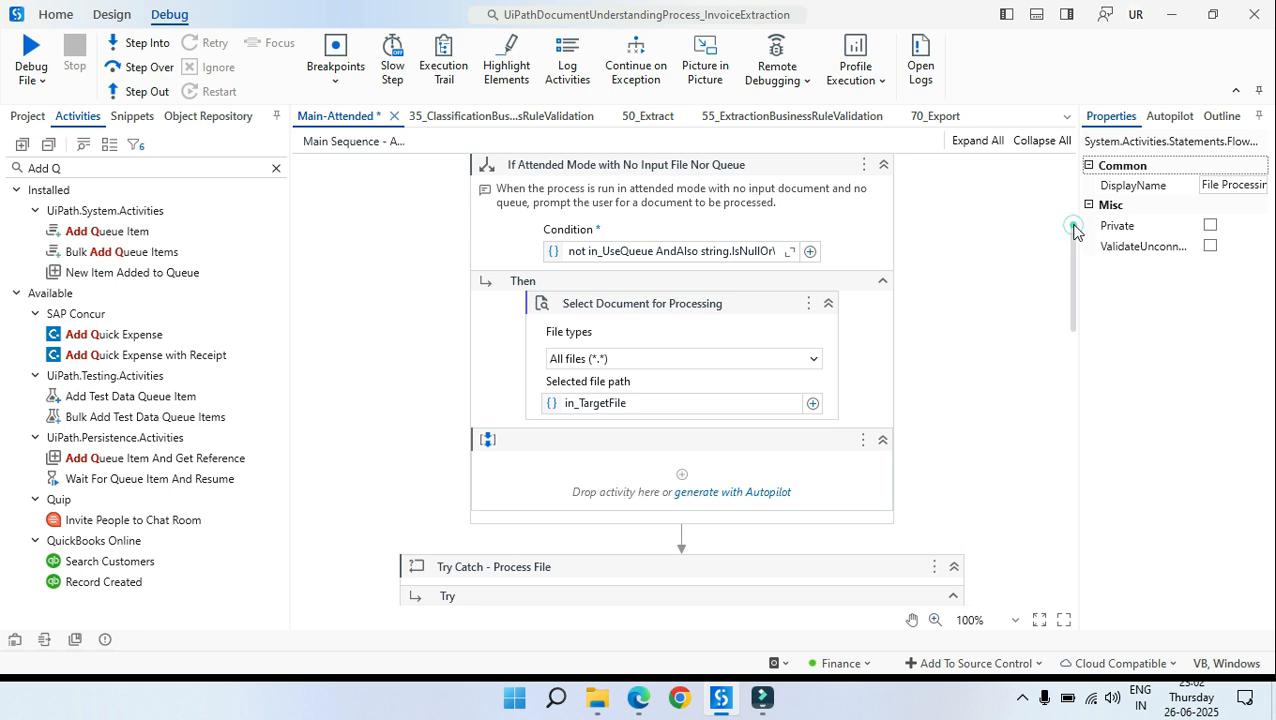
{"action": "left_click_drag", "start_coordinate": [1073, 225], "coordinate": [1073, 165]}
{"action": "scroll", "coordinate": [625, 356], "scroll_direction": "down", "scroll_amount": 1}
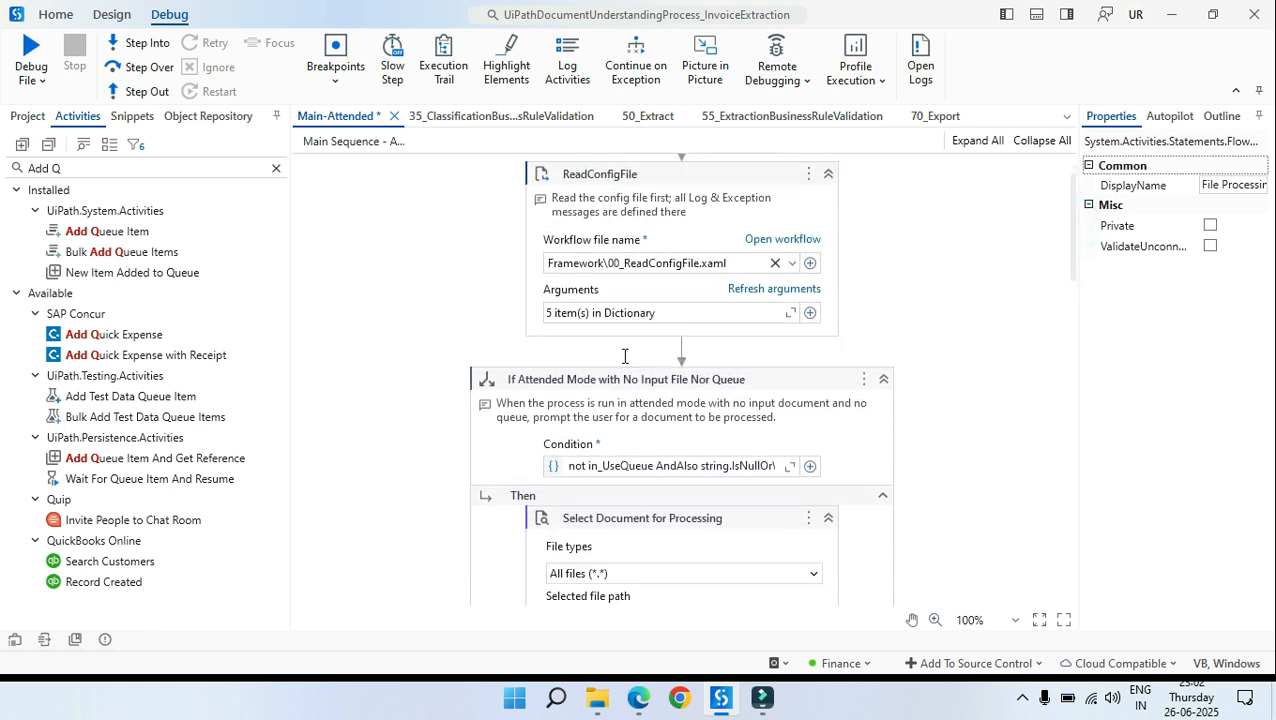
{"action": "scroll", "coordinate": [610, 345], "scroll_direction": "down", "scroll_amount": 2}
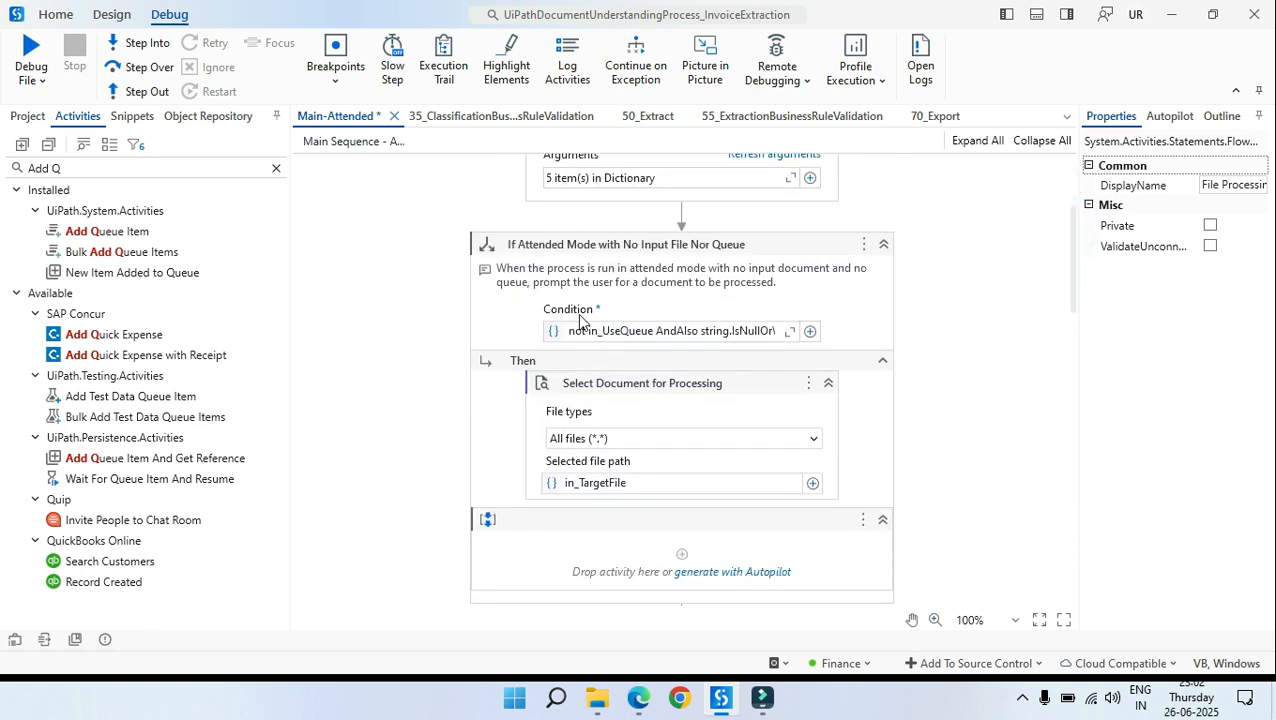
{"action": "left_click", "coordinate": [580, 252]}
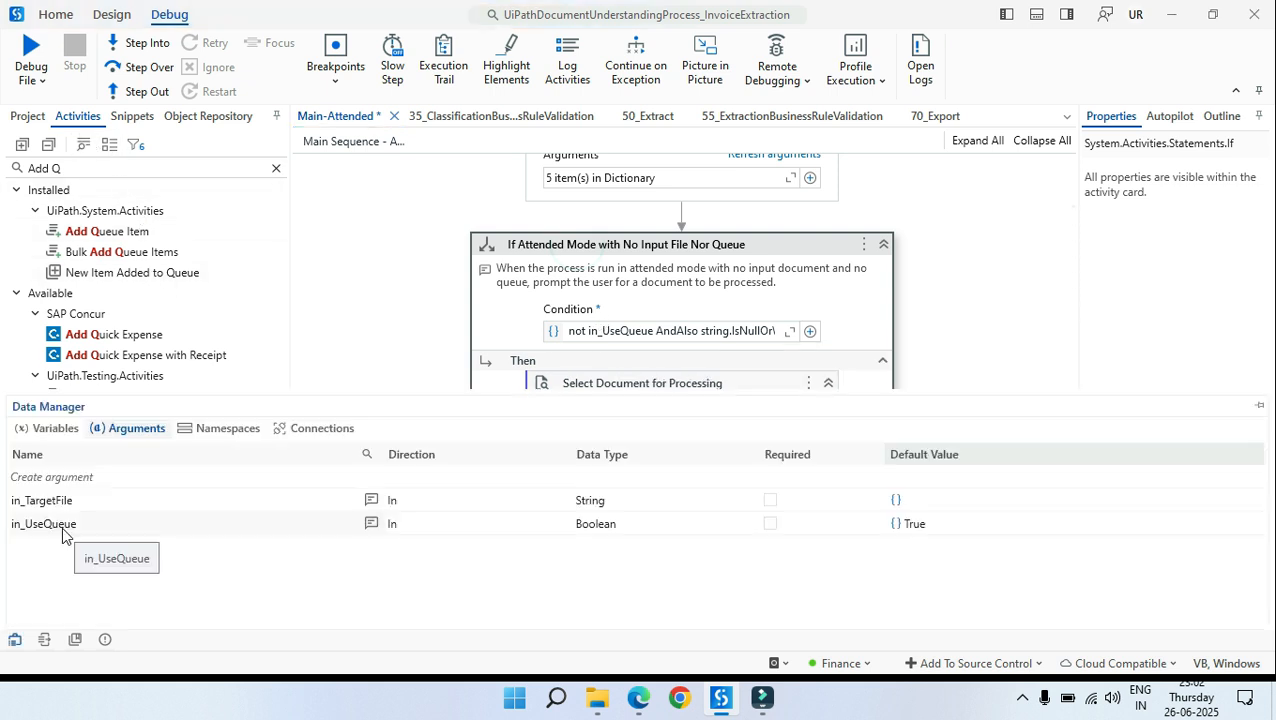
Step: Set the default value of the in_UseQueue argument to False and save the Main-Attended workflow
{"action": "left_click", "coordinate": [66, 528]}
{"action": "left_click", "coordinate": [68, 526]}
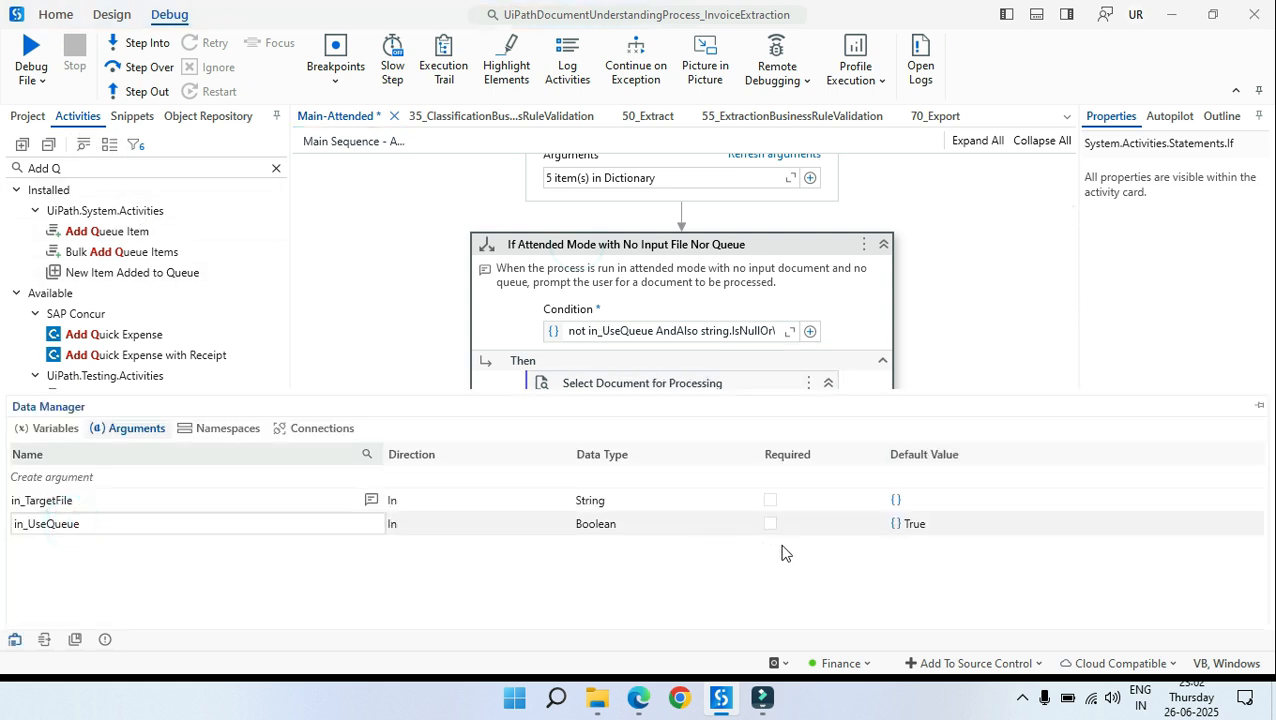
{"action": "left_click", "coordinate": [930, 525]}
{"action": "left_click", "coordinate": [936, 527]}
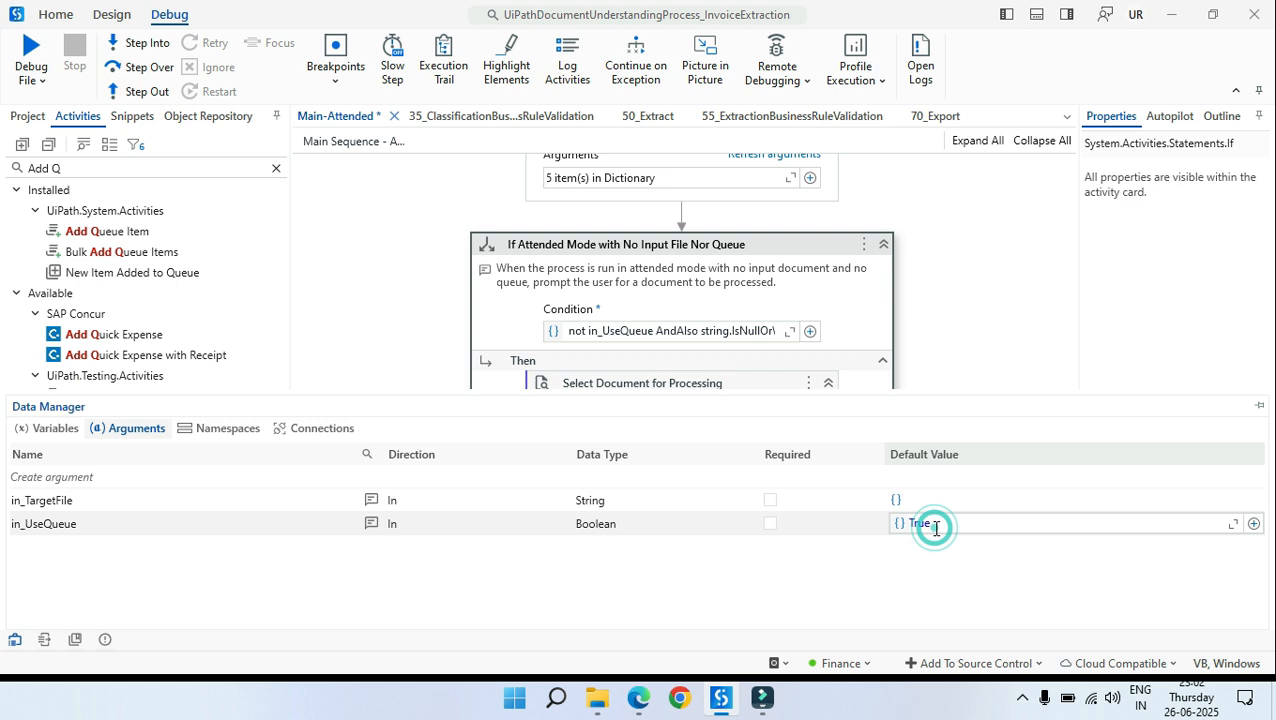
{"action": "type", "text": "False"}
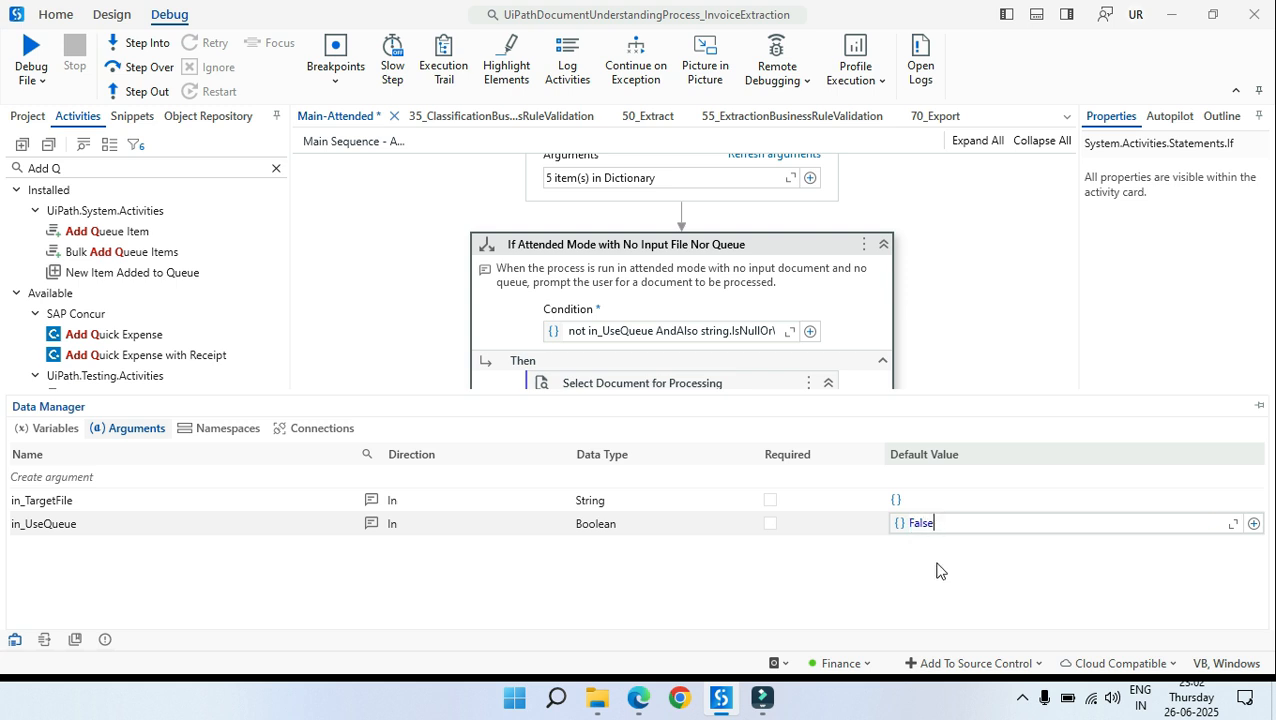
{"action": "left_click", "coordinate": [938, 571]}
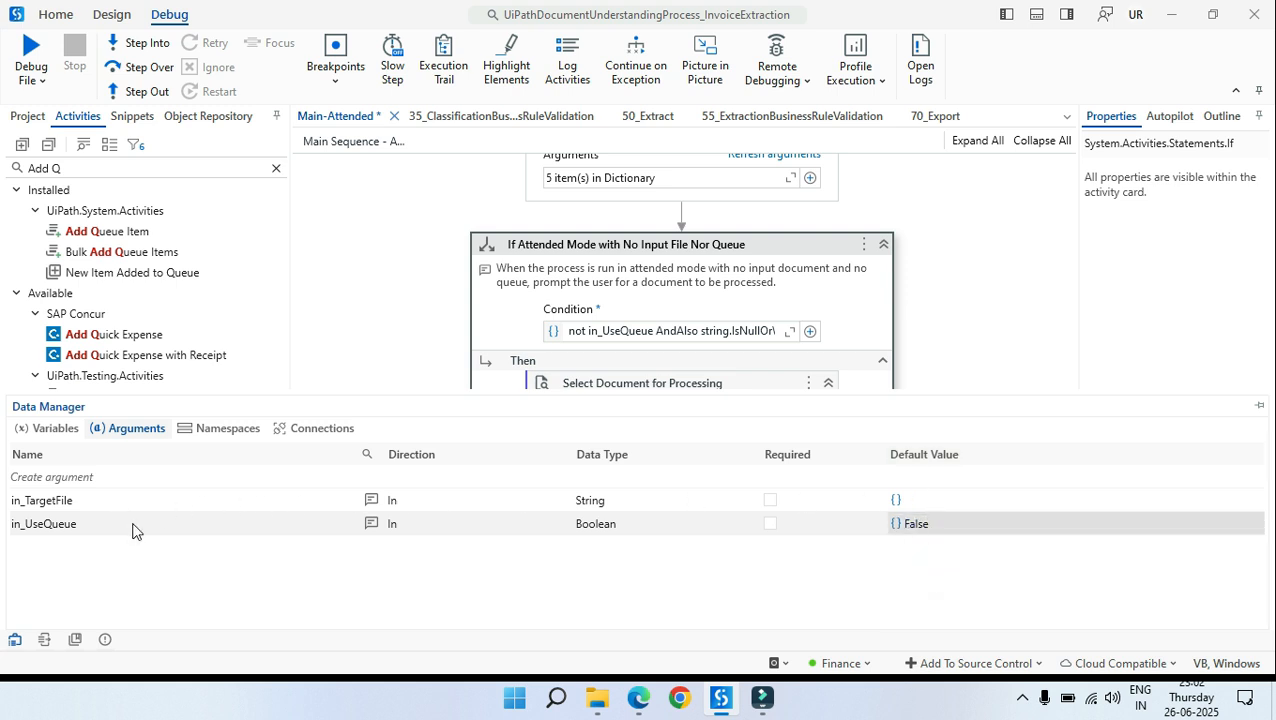
{"action": "left_click", "coordinate": [378, 302]}
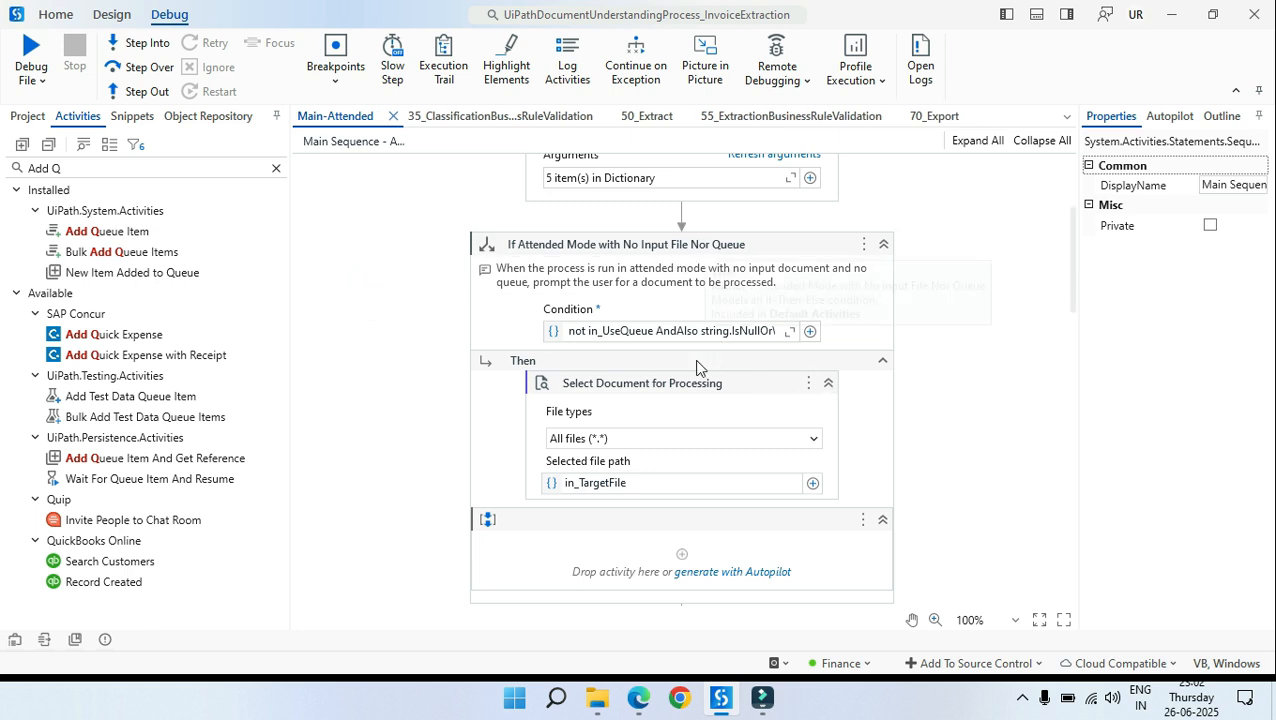
Step: Select the Select Document for Processing activity and run the Main-Attended file without debugging
{"action": "left_click", "coordinate": [643, 386]}
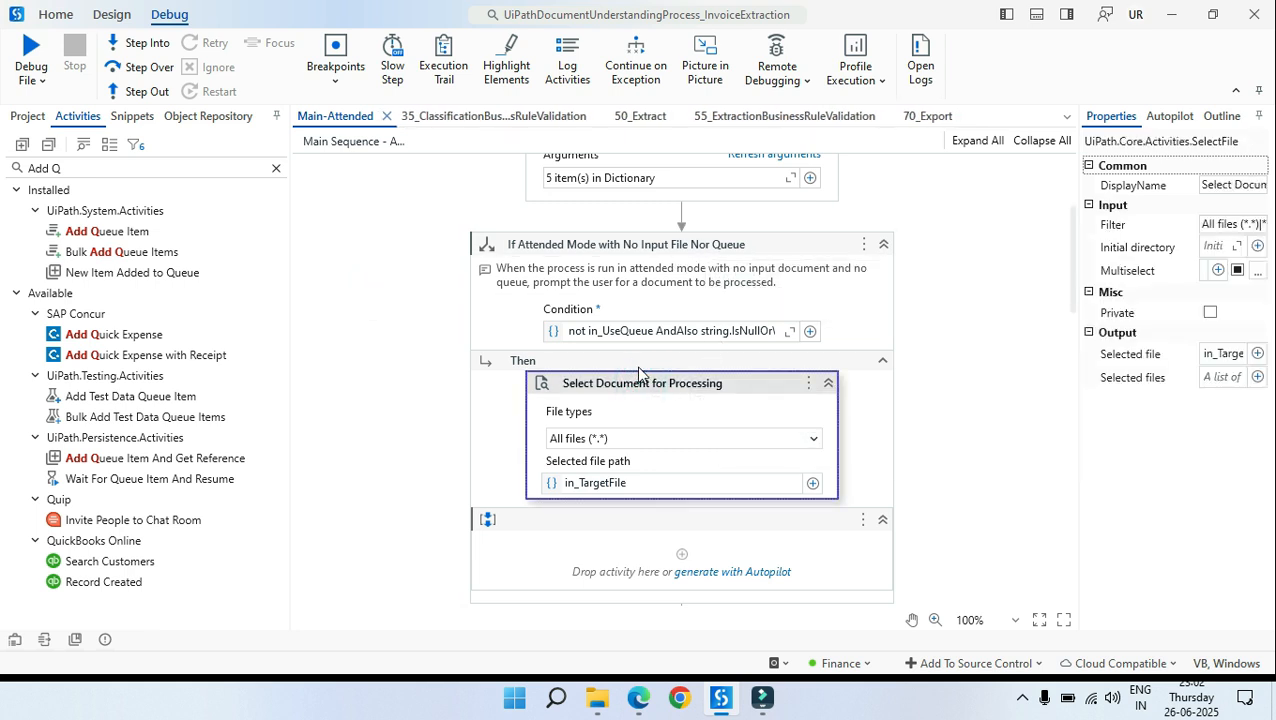
{"action": "left_click", "coordinate": [42, 80]}
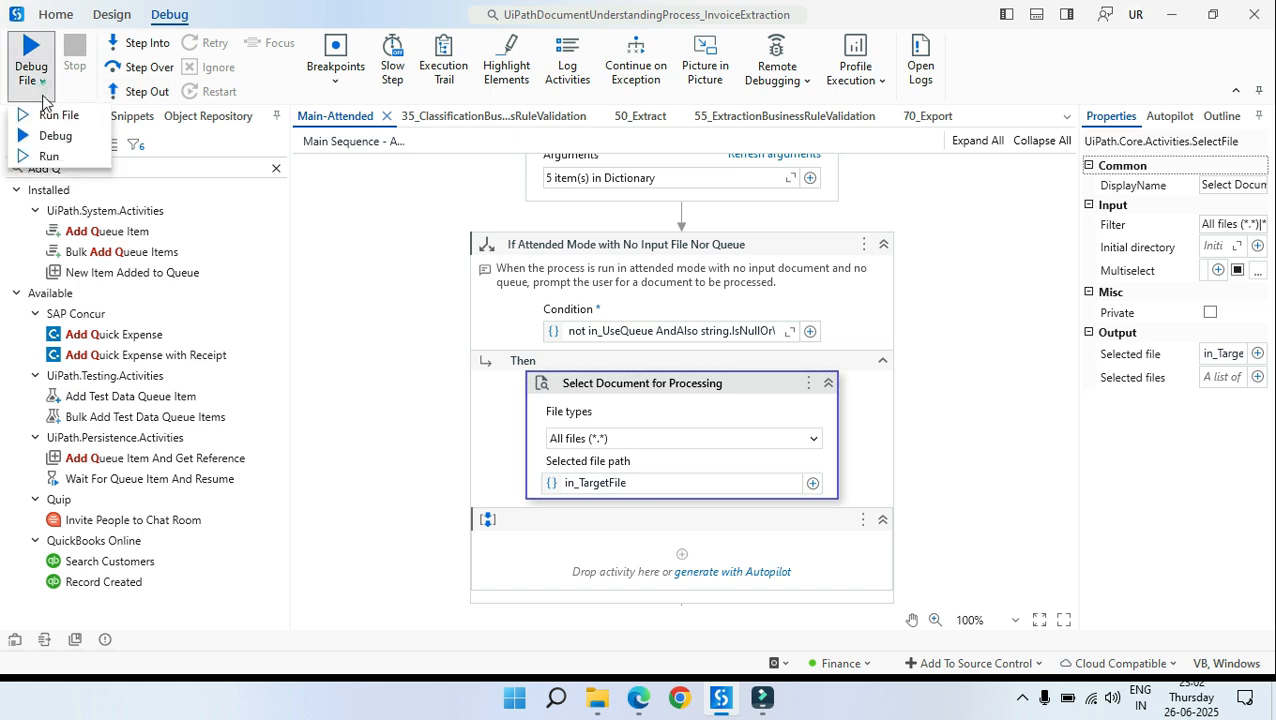
{"action": "left_click", "coordinate": [69, 121]}
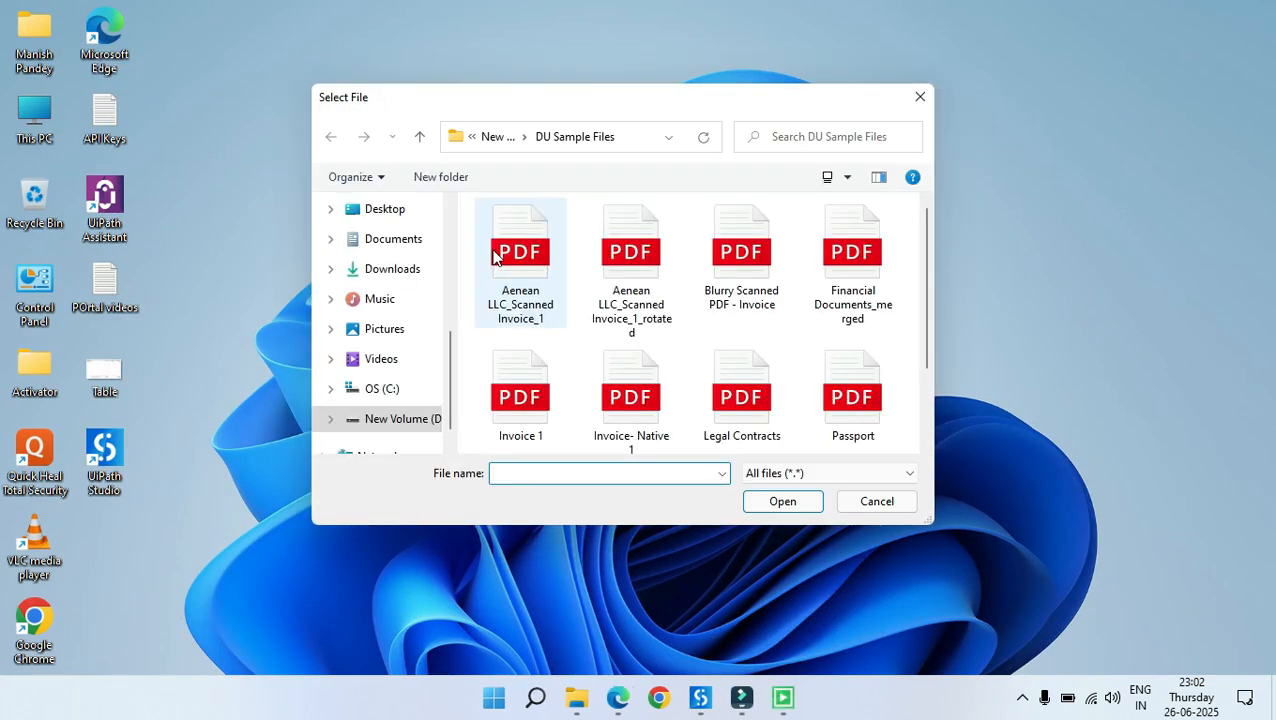
Step: Choose the Invoice 1 PDF from DU Sample Files as the input document and show the run's execution output
{"action": "left_click_drag", "start_coordinate": [430, 104], "coordinate": [535, 90]}
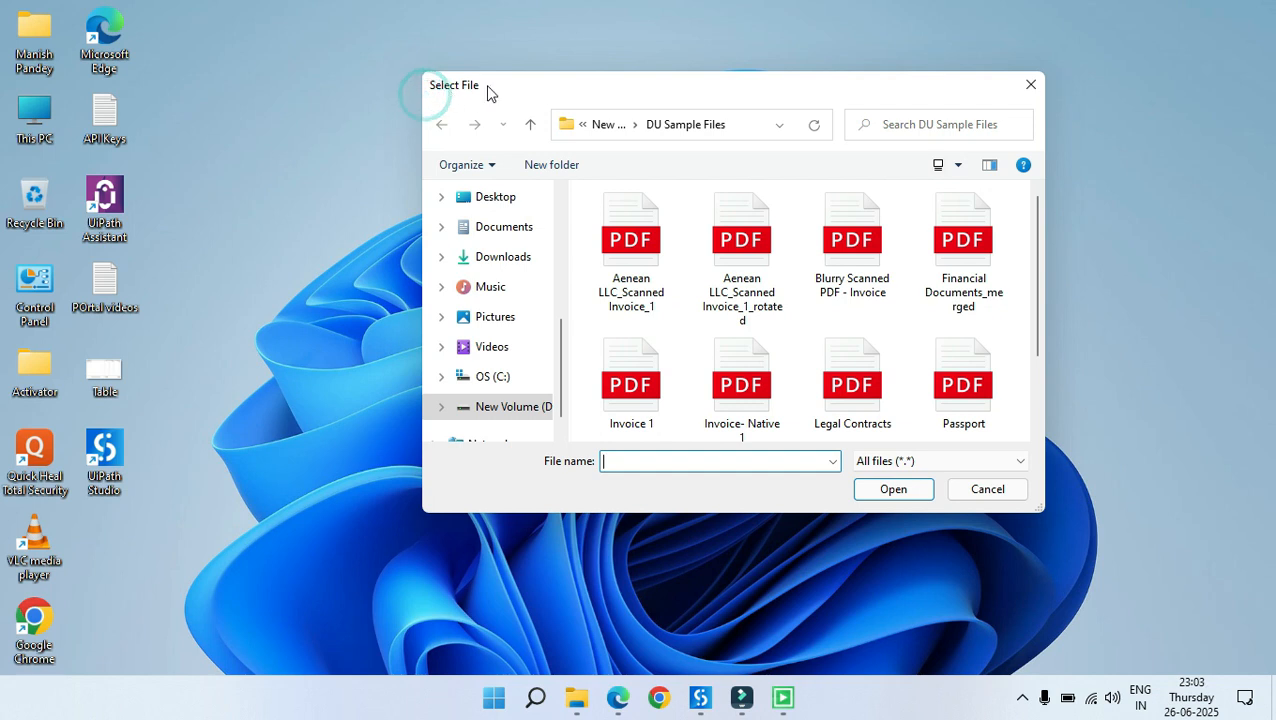
{"action": "left_click", "coordinate": [587, 96]}
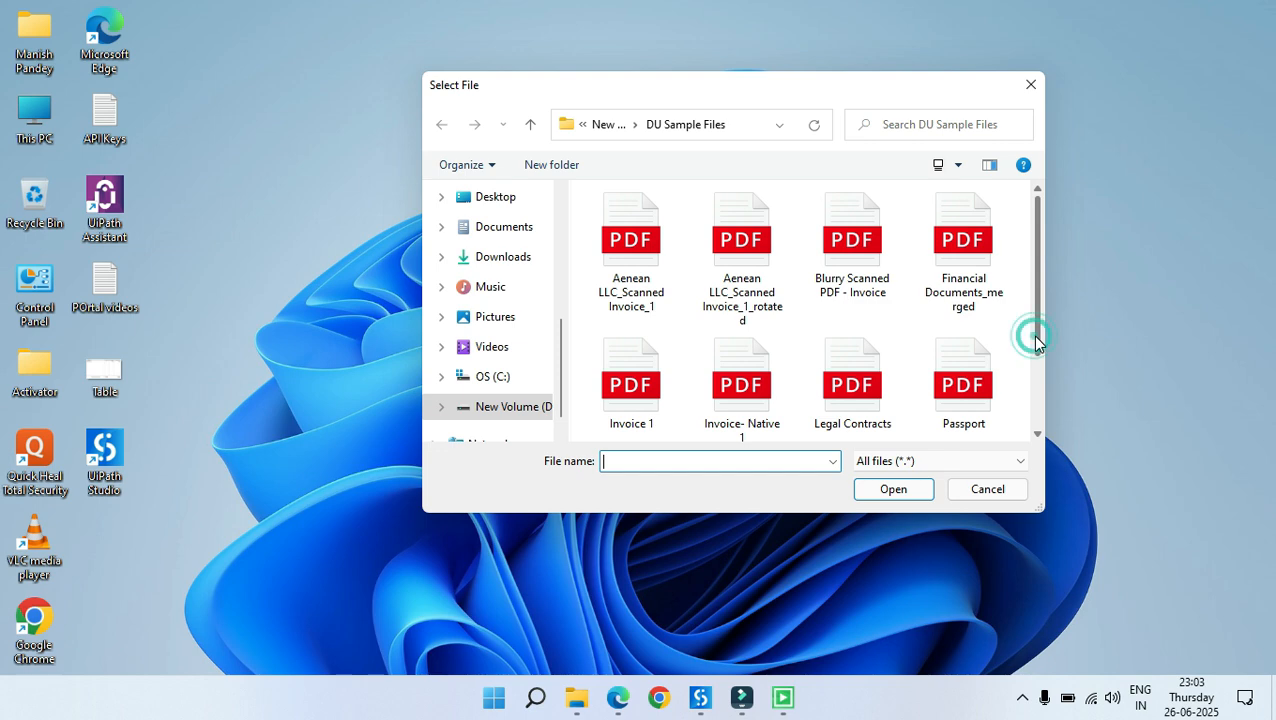
{"action": "left_click_drag", "start_coordinate": [1036, 342], "coordinate": [1036, 388]}
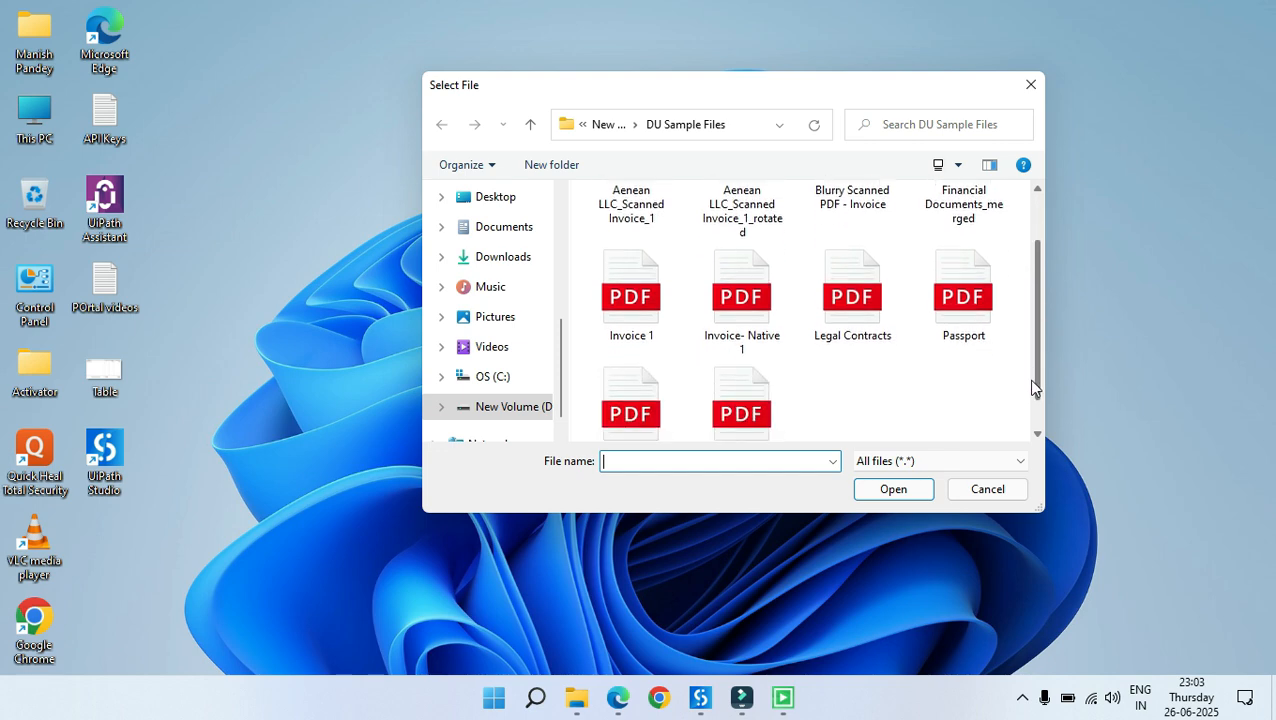
{"action": "left_click", "coordinate": [650, 305]}
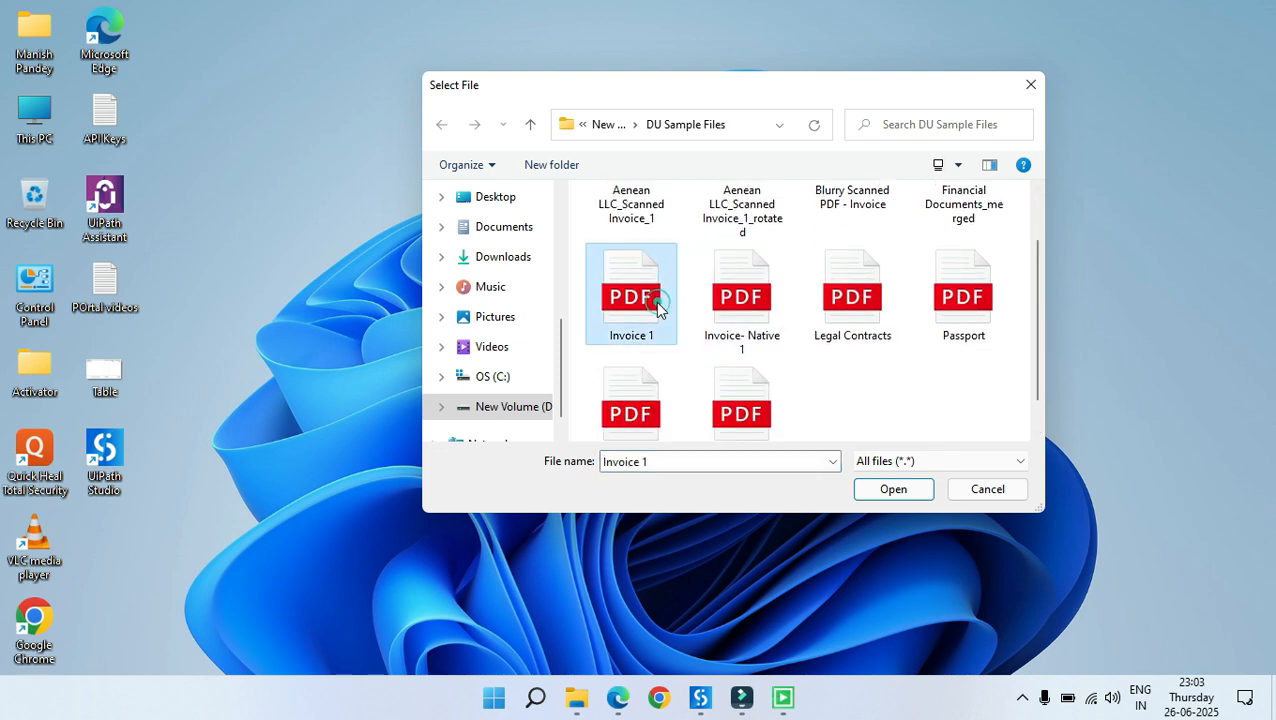
{"action": "left_click", "coordinate": [893, 488]}
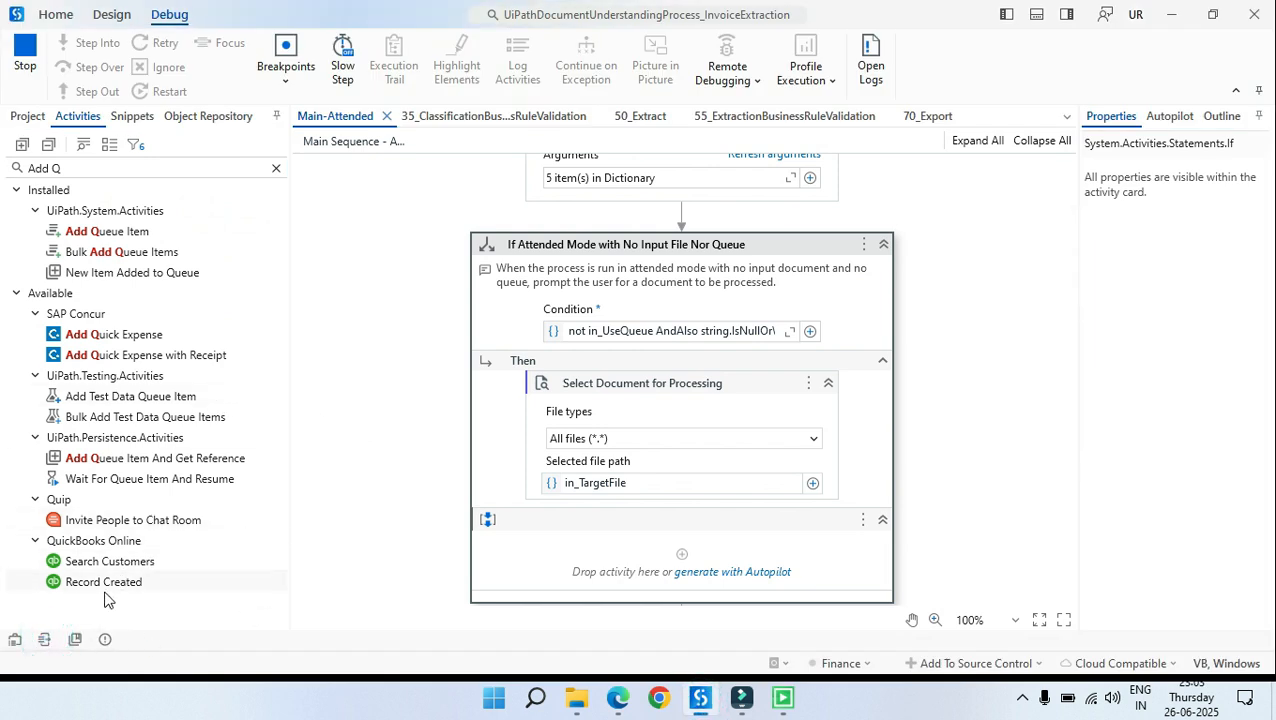
{"action": "left_click", "coordinate": [44, 641]}
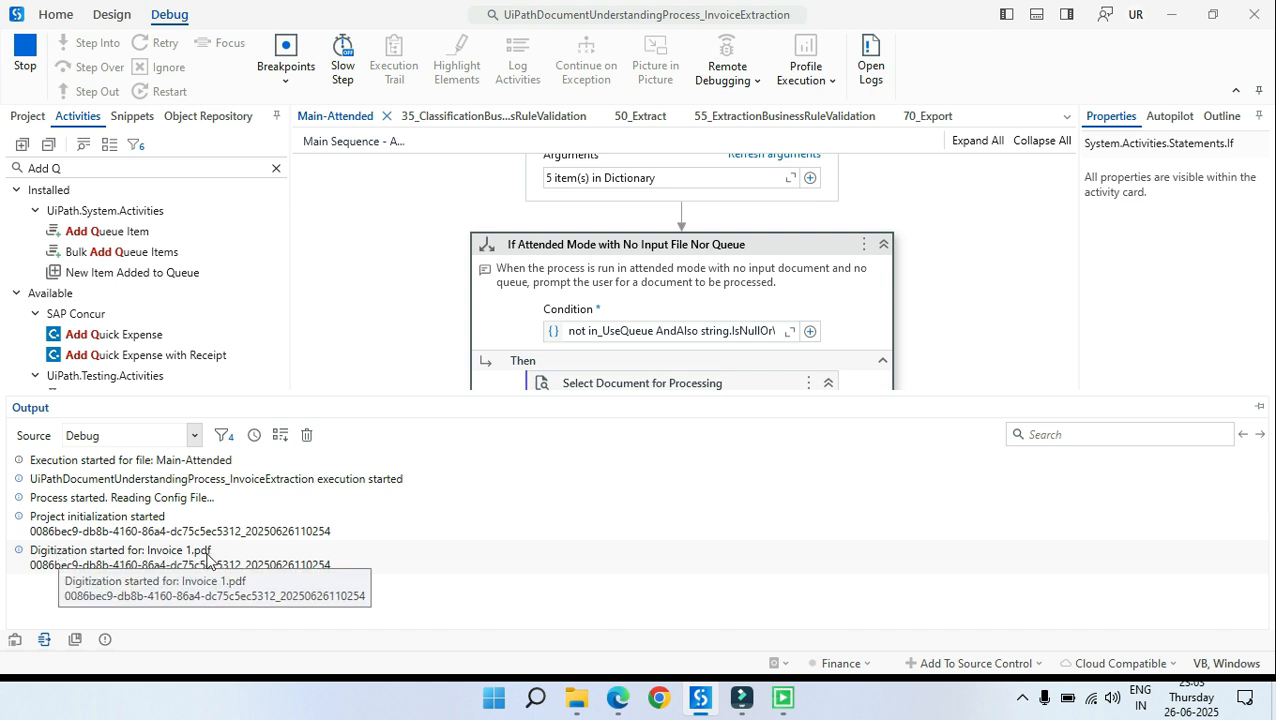
{"action": "scroll", "coordinate": [617, 283], "scroll_direction": "down", "scroll_amount": 3}
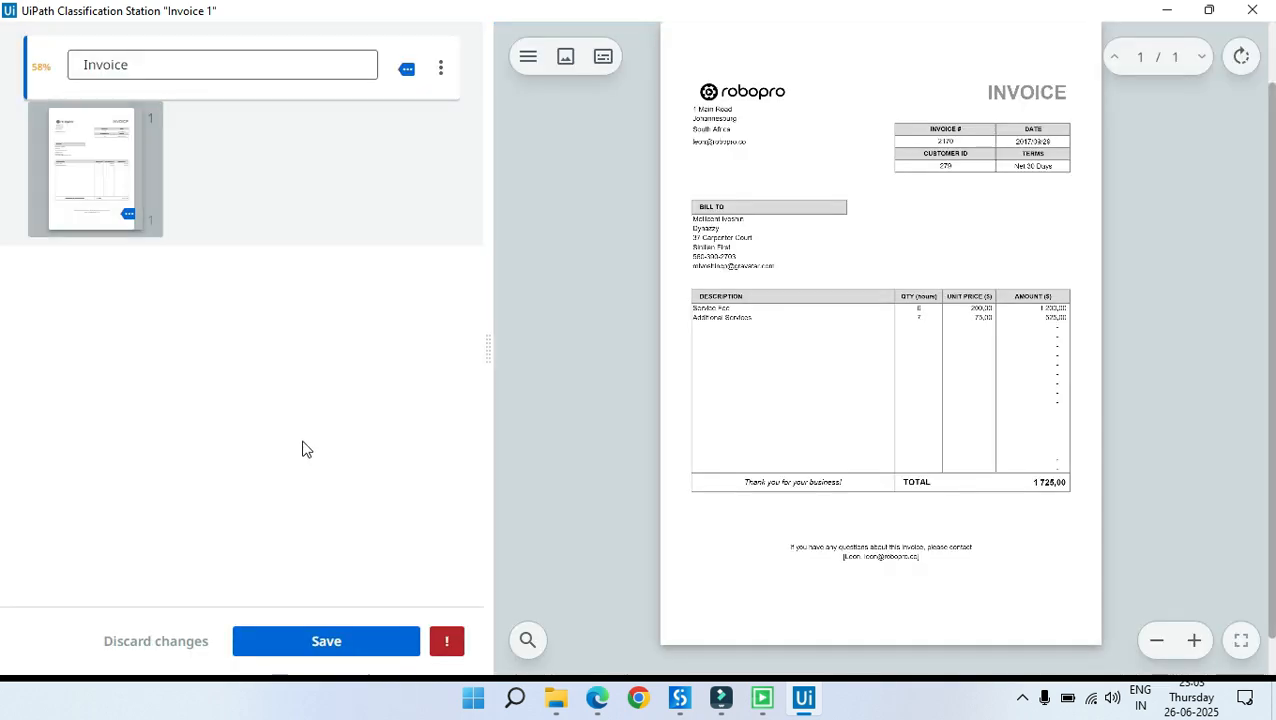
Step: Confirm Invoice as the document type of Invoice 1 in the Classification Station and save the classification
{"action": "left_click", "coordinate": [262, 384]}
{"action": "left_click", "coordinate": [146, 63]}
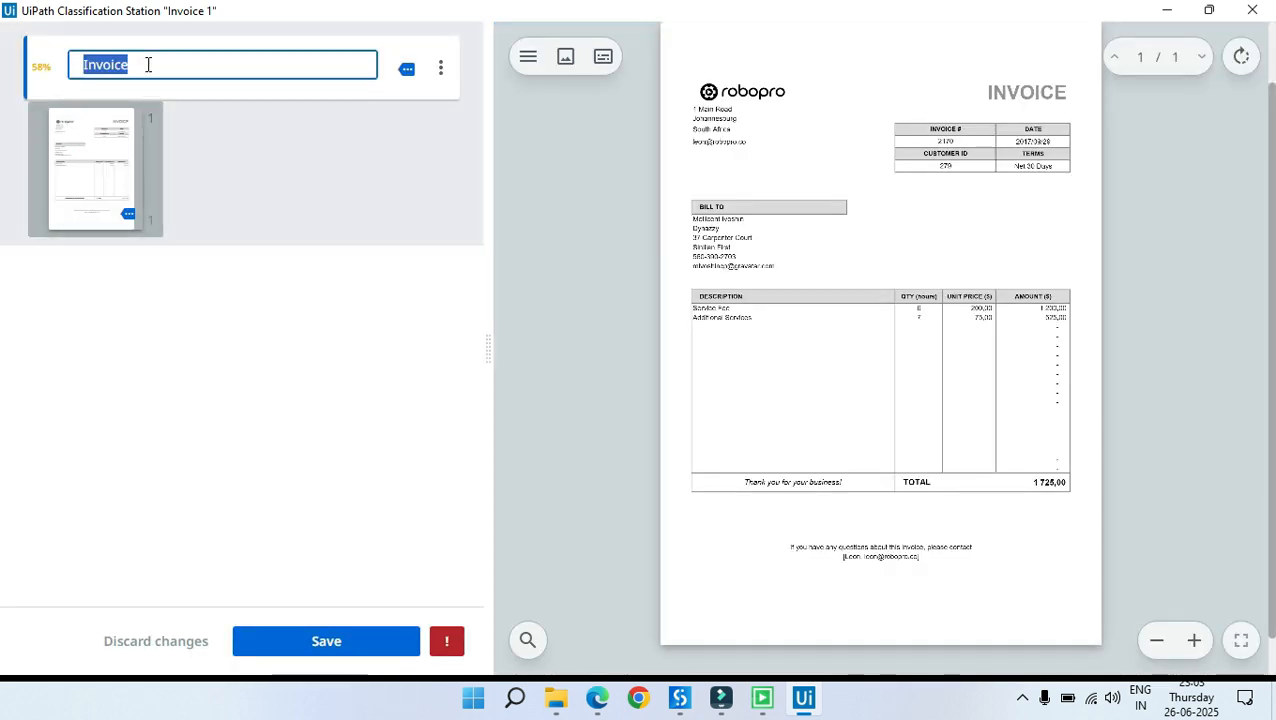
{"action": "left_click", "coordinate": [155, 226]}
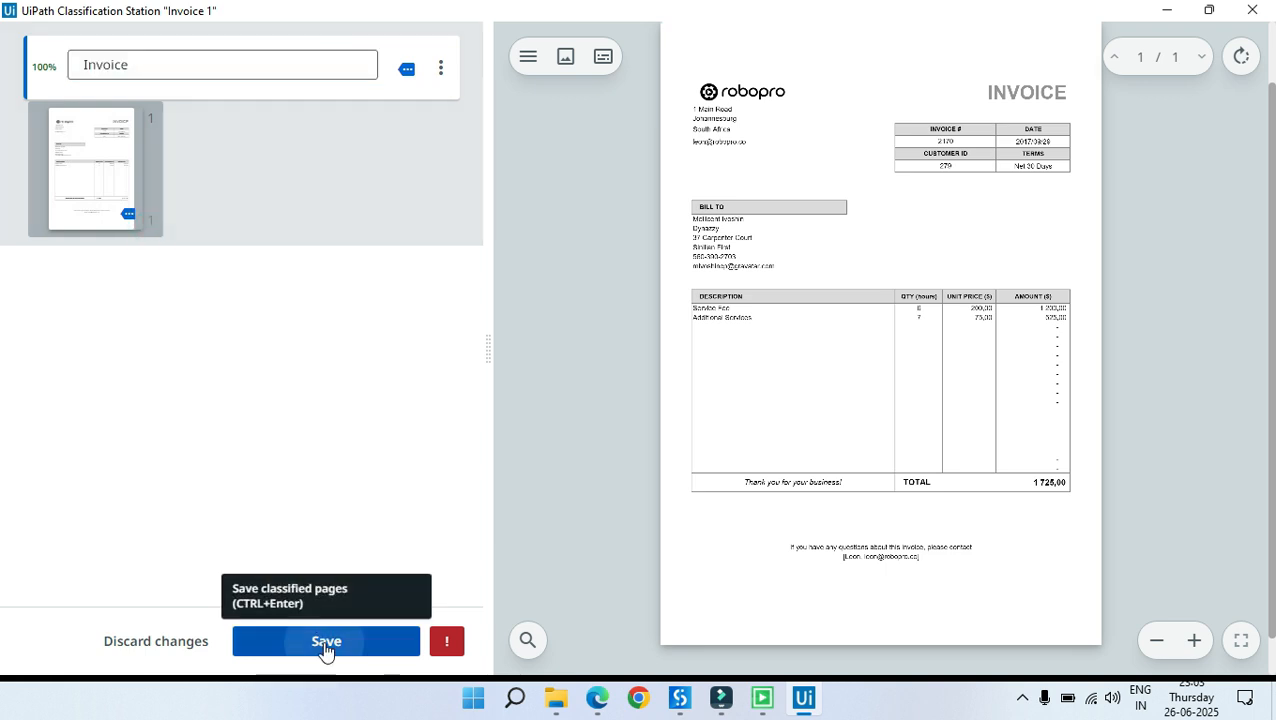
{"action": "left_click", "coordinate": [324, 641]}
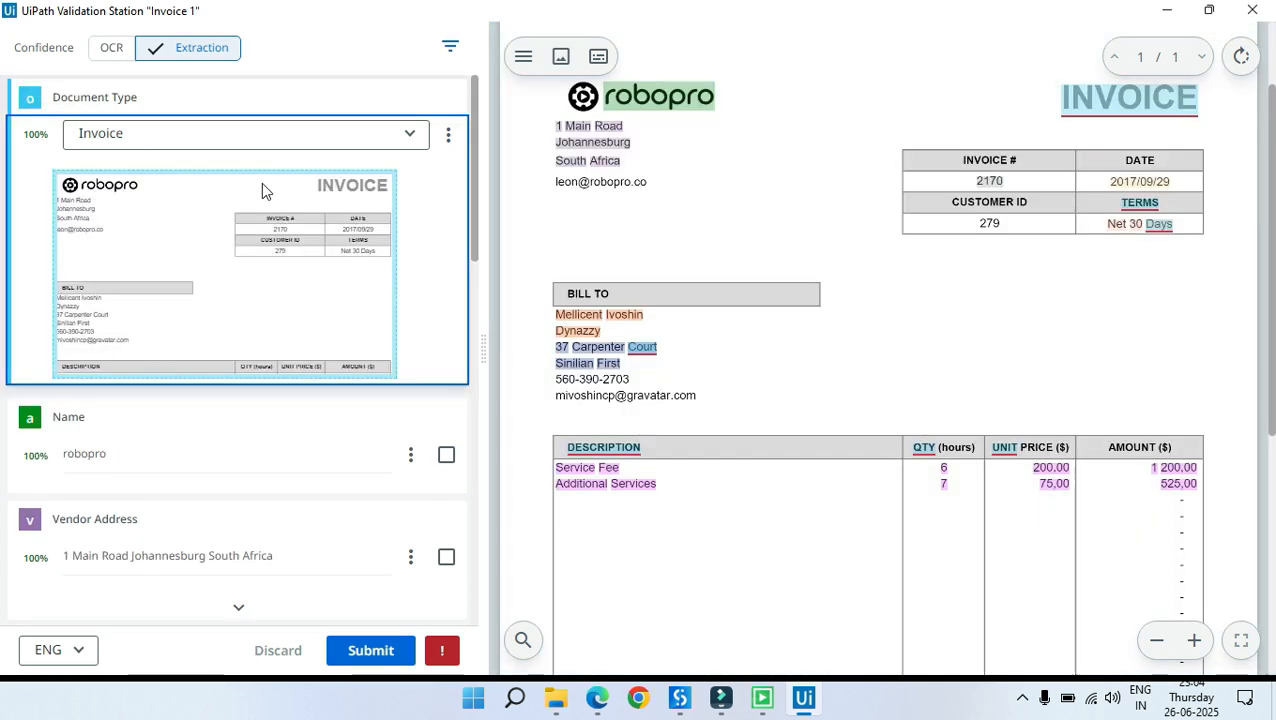
Step: Mark the extracted Name and Vendor Address fields as validated in the Validation Station
{"action": "scroll", "coordinate": [248, 200], "scroll_direction": "down", "scroll_amount": 1}
{"action": "scroll", "coordinate": [284, 213], "scroll_direction": "up", "scroll_amount": 1}
{"action": "scroll", "coordinate": [427, 240], "scroll_direction": "down", "scroll_amount": 3}
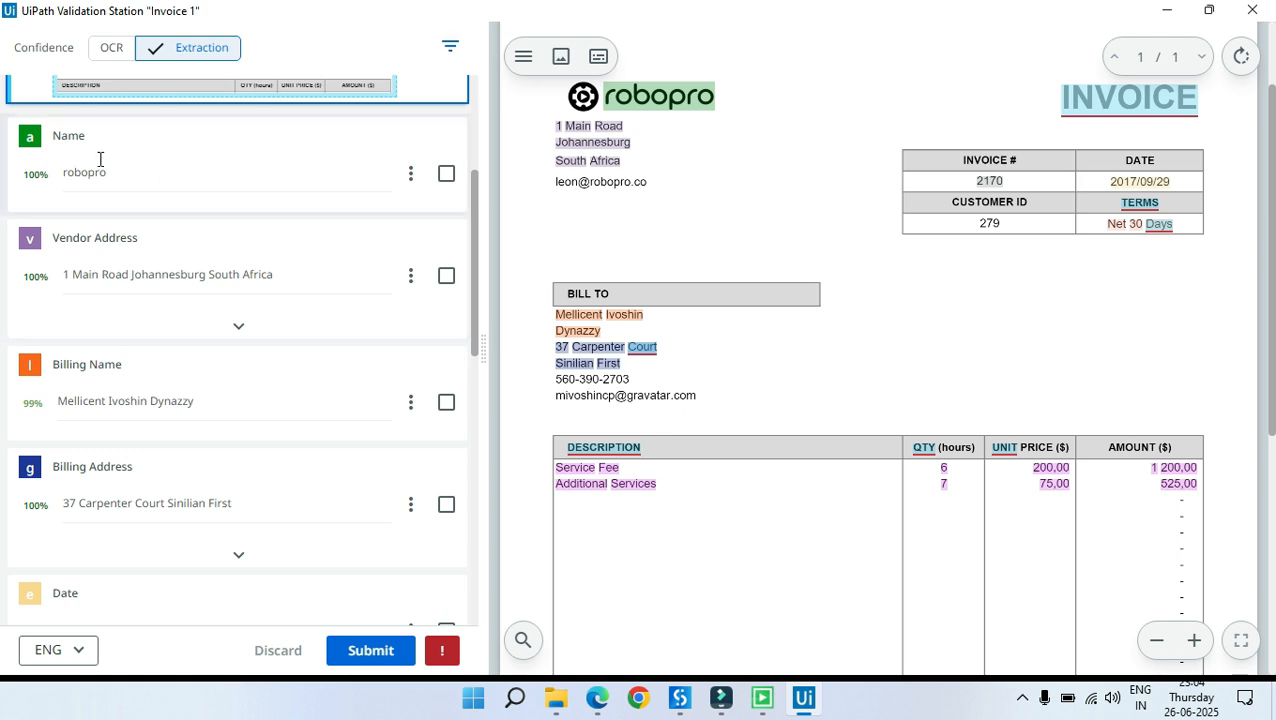
{"action": "scroll", "coordinate": [105, 170], "scroll_direction": "down", "scroll_amount": 2}
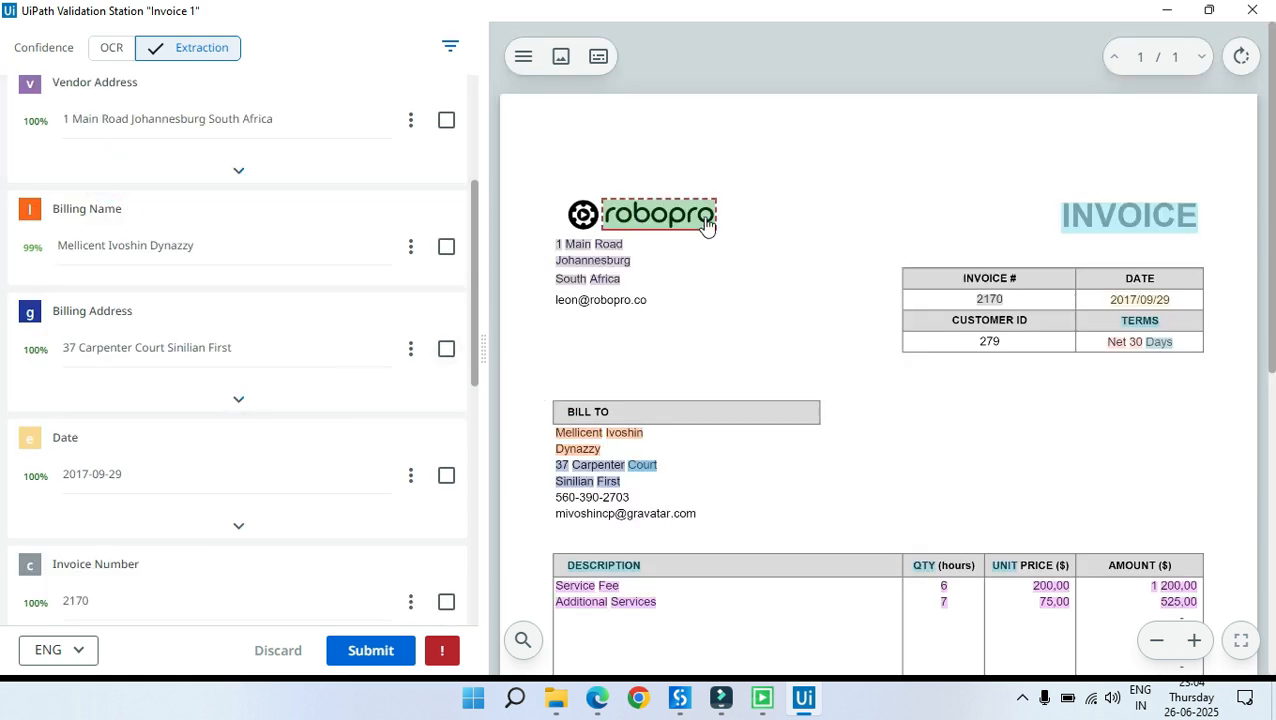
{"action": "scroll", "coordinate": [420, 233], "scroll_direction": "up", "scroll_amount": 2}
{"action": "left_click", "coordinate": [446, 148]}
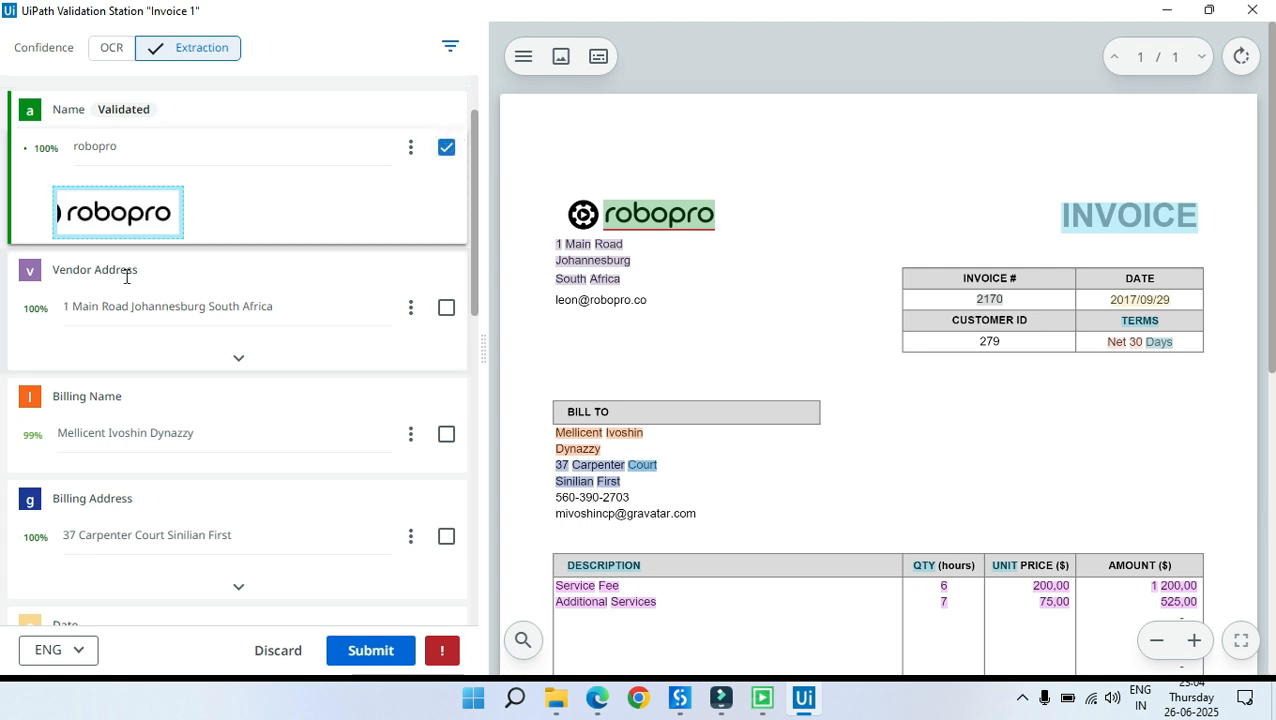
{"action": "left_click", "coordinate": [329, 316]}
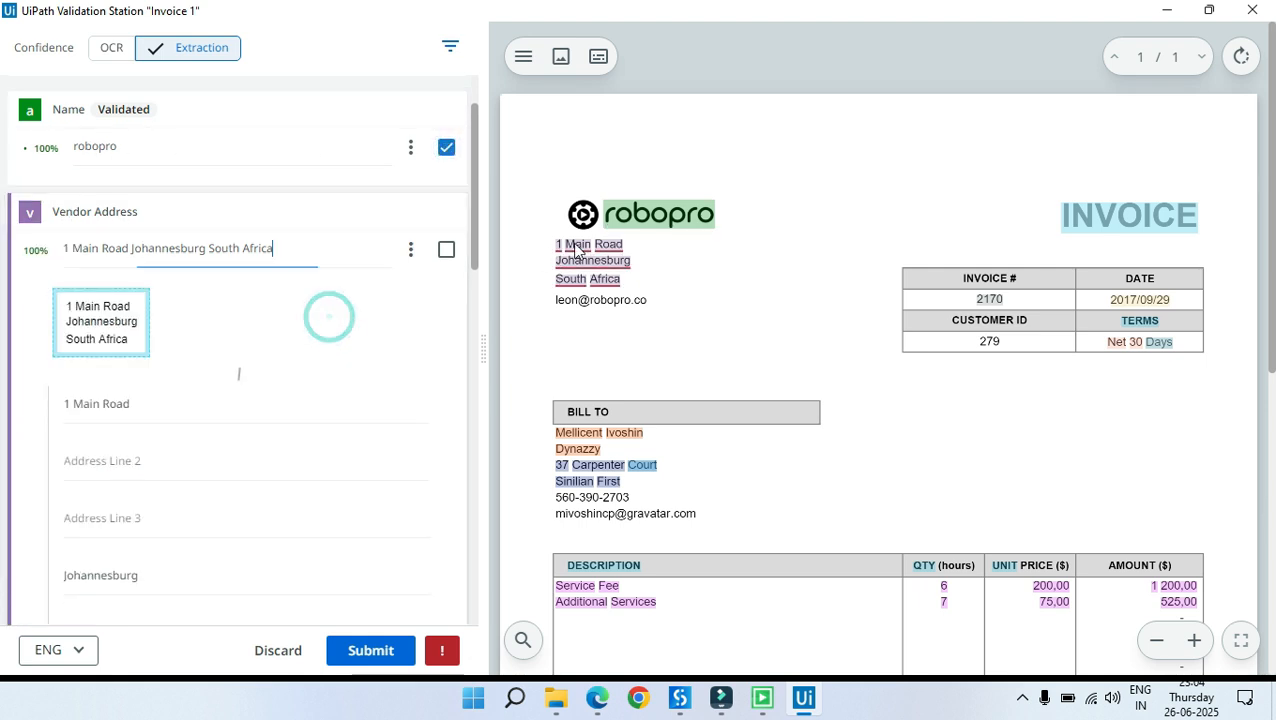
{"action": "left_click", "coordinate": [446, 250]}
Step: Confirm the extracted Billing Name and Billing Address values as correct
{"action": "scroll", "coordinate": [406, 362], "scroll_direction": "down", "scroll_amount": 5}
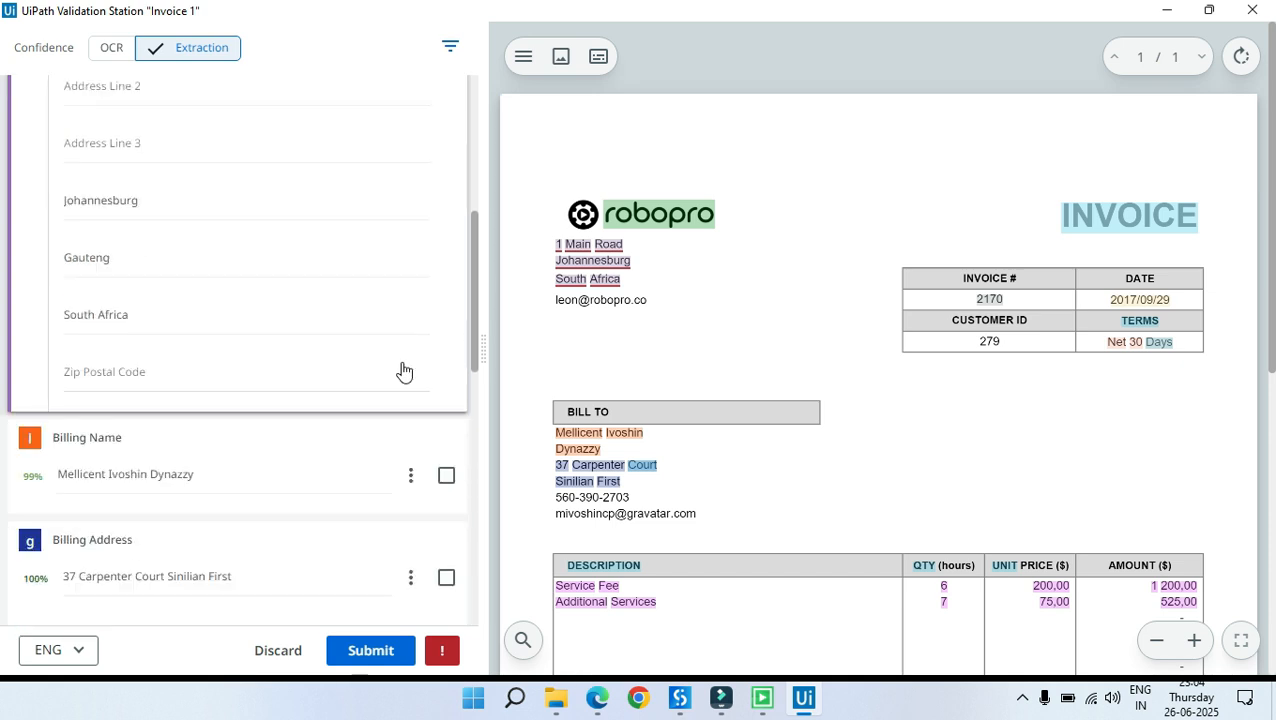
{"action": "scroll", "coordinate": [176, 301], "scroll_direction": "down", "scroll_amount": 4}
{"action": "left_click", "coordinate": [179, 290]}
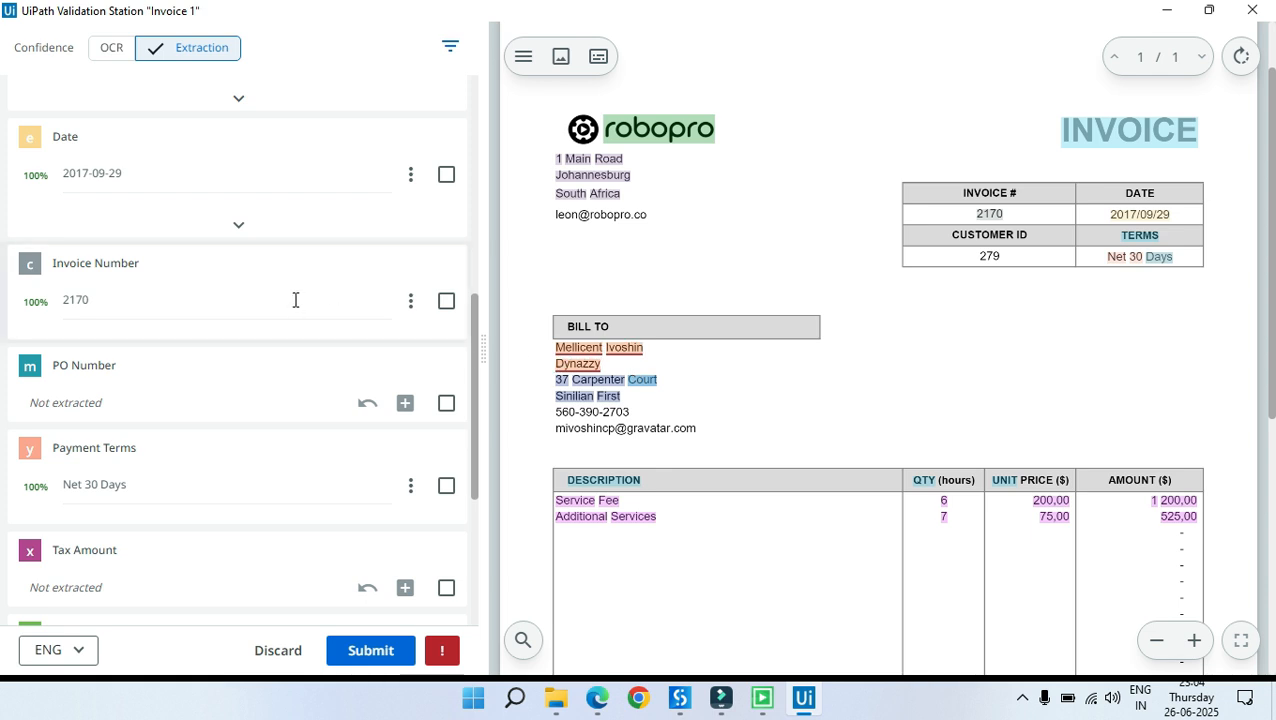
{"action": "scroll", "coordinate": [410, 285], "scroll_direction": "up", "scroll_amount": 2}
{"action": "scroll", "coordinate": [420, 300], "scroll_direction": "up", "scroll_amount": 2}
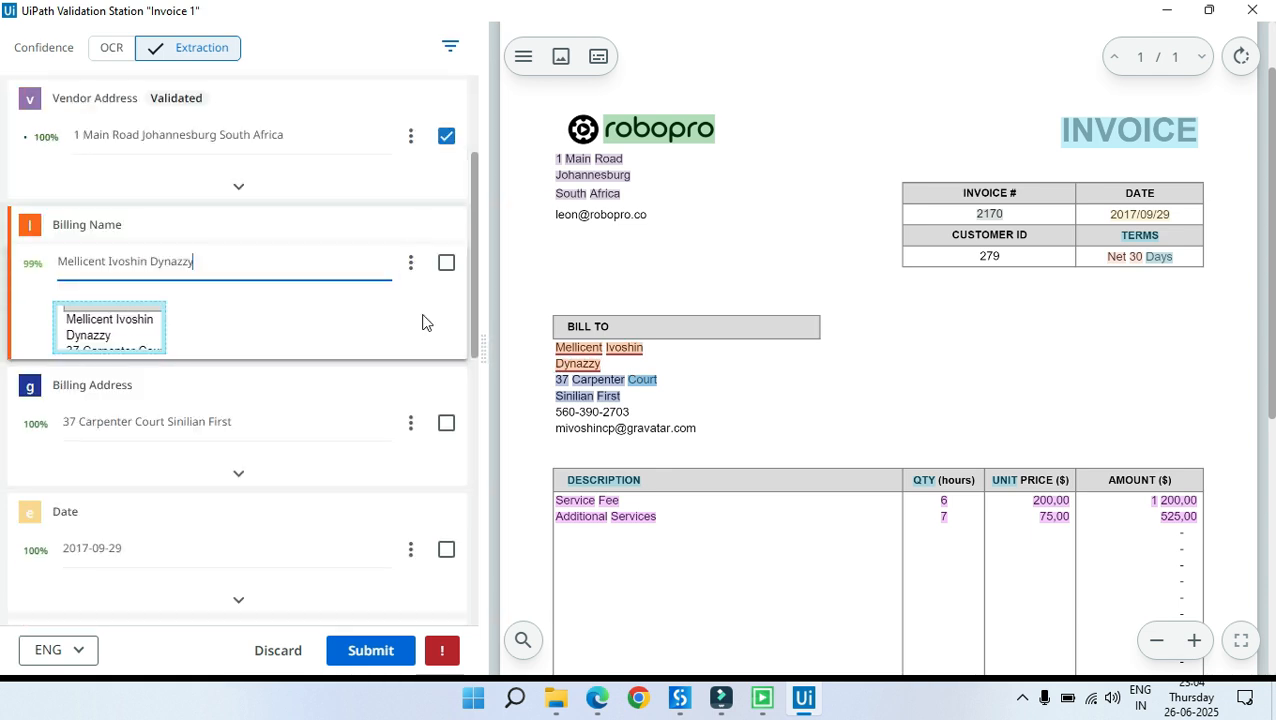
{"action": "left_click", "coordinate": [446, 262]}
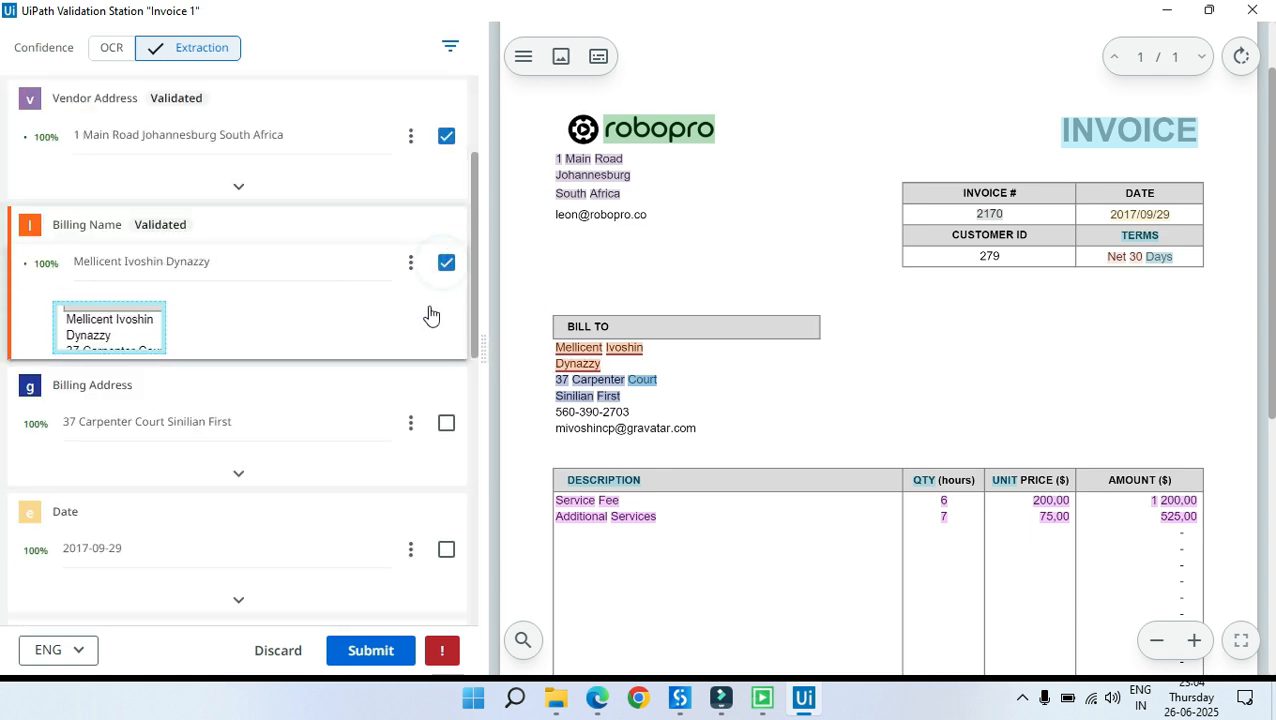
{"action": "left_click", "coordinate": [446, 422]}
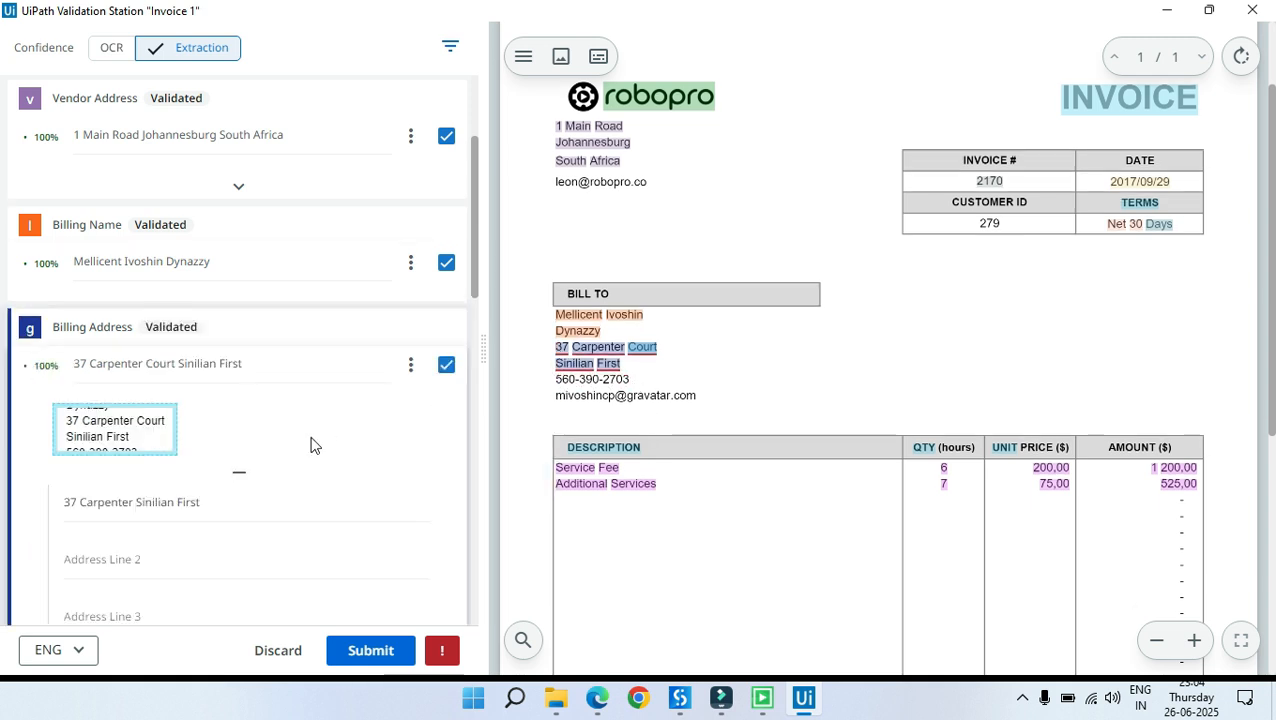
Step: Confirm the extracted Date and Invoice Number values as correct
{"action": "scroll", "coordinate": [313, 444], "scroll_direction": "down", "scroll_amount": 3}
{"action": "scroll", "coordinate": [311, 443], "scroll_direction": "down", "scroll_amount": 5}
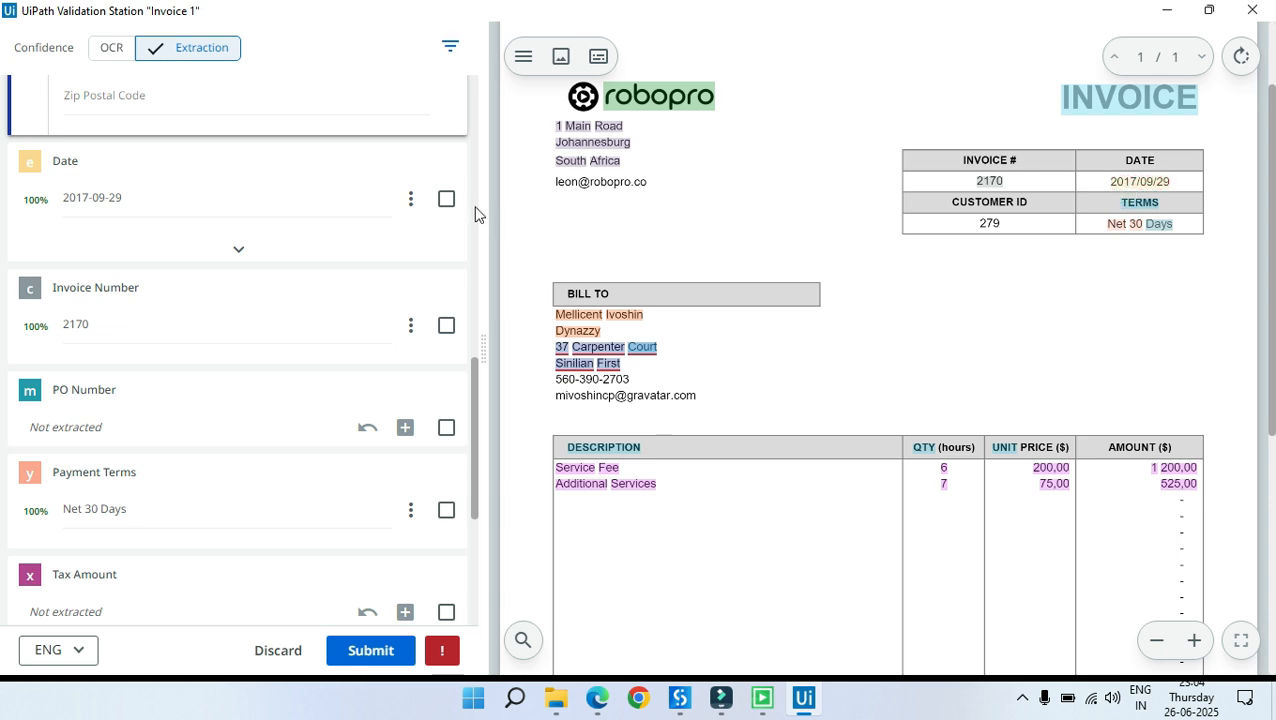
{"action": "left_click", "coordinate": [446, 199]}
{"action": "scroll", "coordinate": [317, 318], "scroll_direction": "up", "scroll_amount": 3}
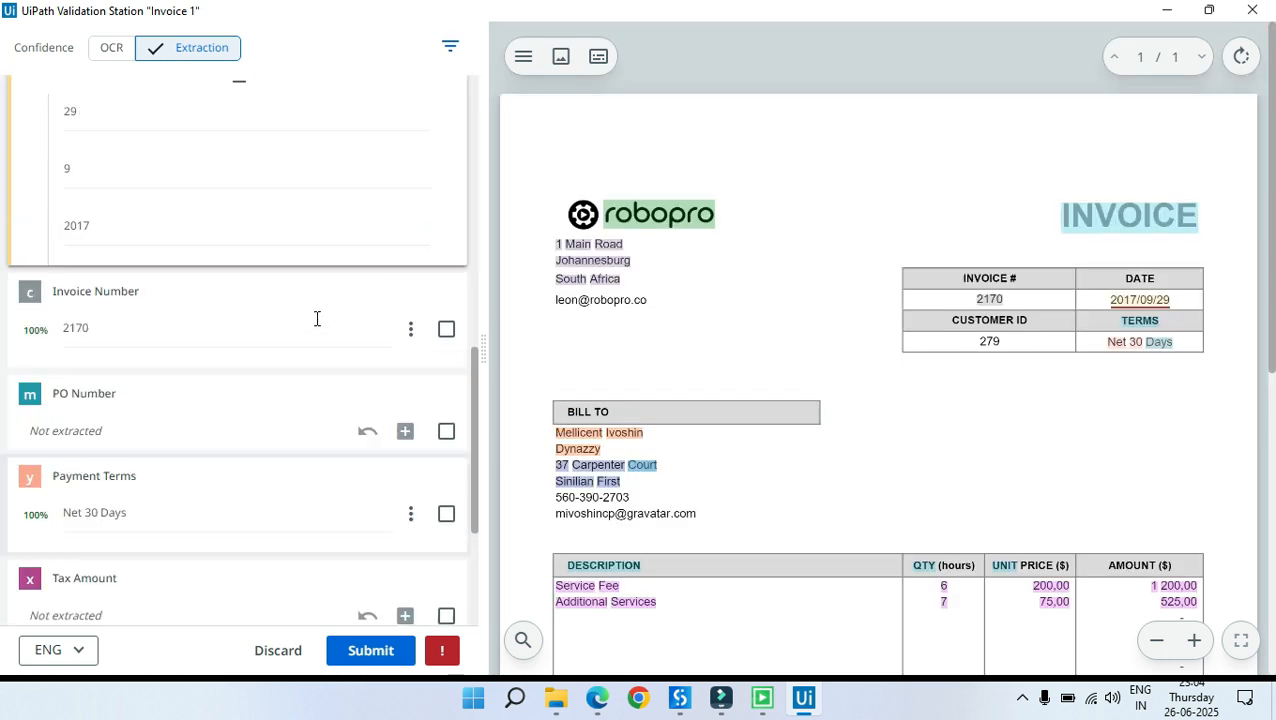
{"action": "scroll", "coordinate": [315, 322], "scroll_direction": "up", "scroll_amount": 1}
{"action": "scroll", "coordinate": [300, 322], "scroll_direction": "down", "scroll_amount": 2}
{"action": "left_click", "coordinate": [174, 334]}
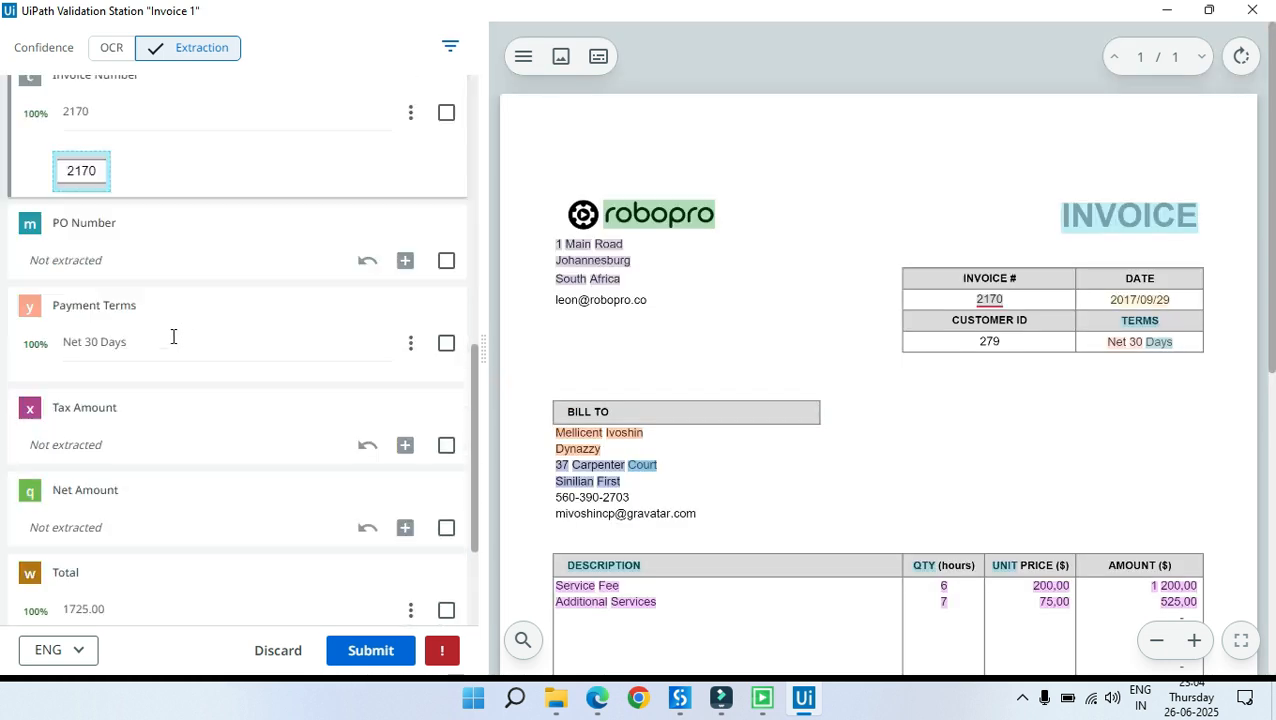
{"action": "left_click", "coordinate": [446, 112]}
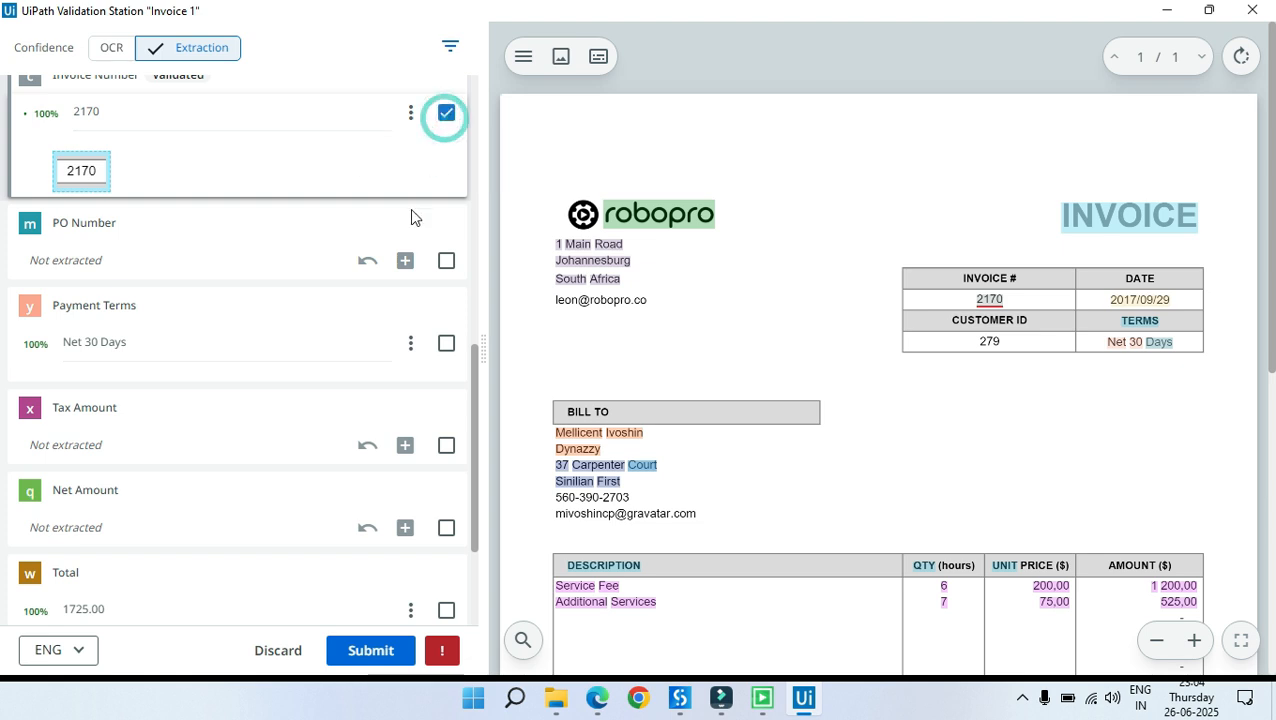
Step: Confirm the PO Number as missing and validate the extracted Payment Terms
{"action": "left_click", "coordinate": [446, 260]}
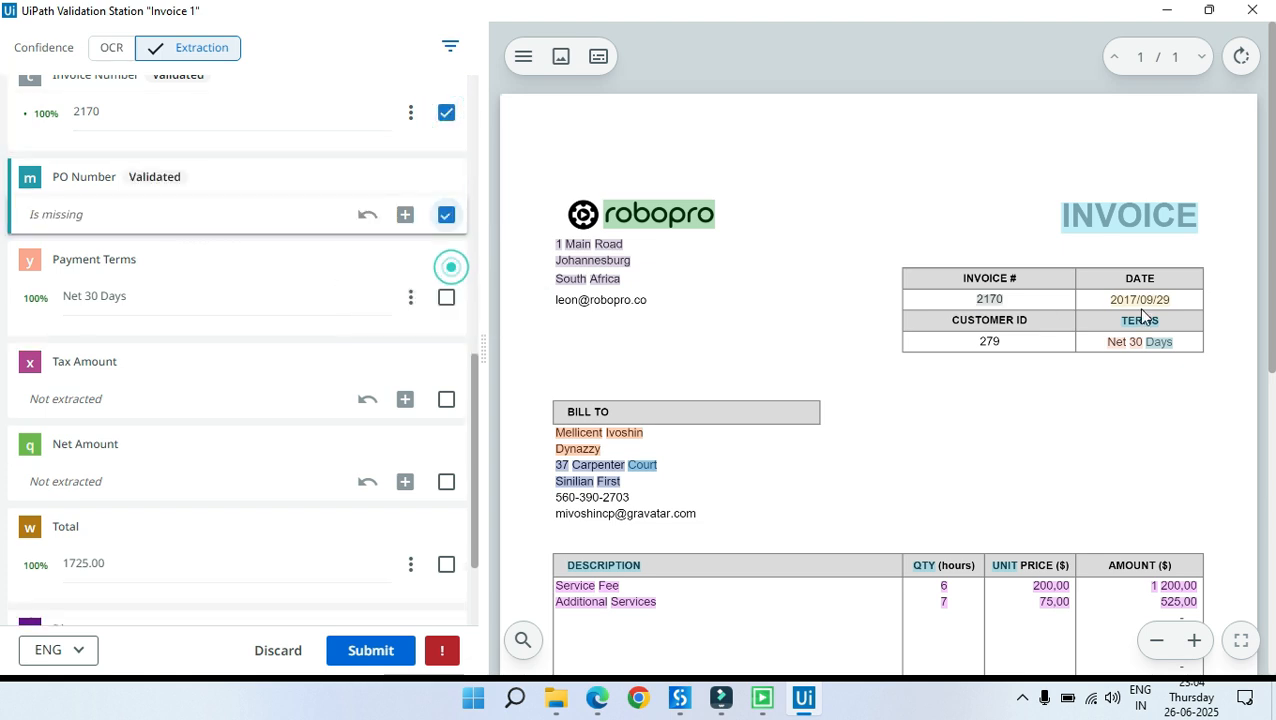
{"action": "left_click", "coordinate": [218, 297]}
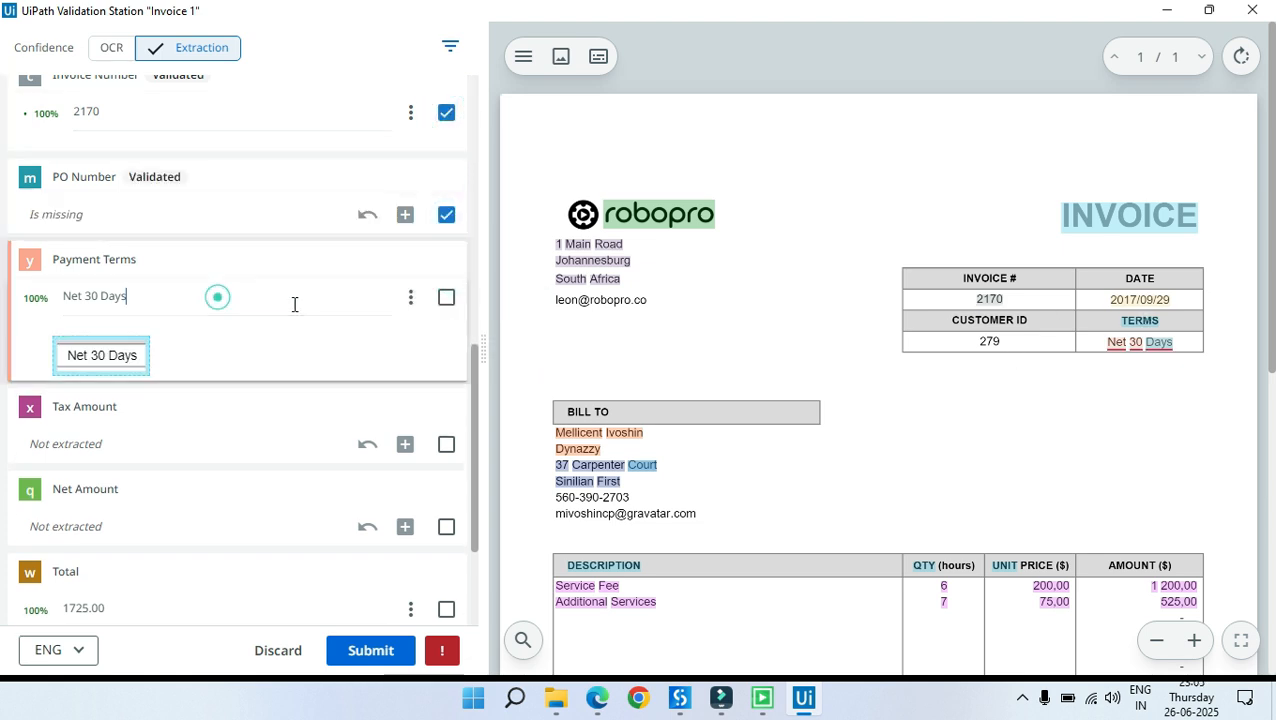
{"action": "left_click", "coordinate": [446, 297]}
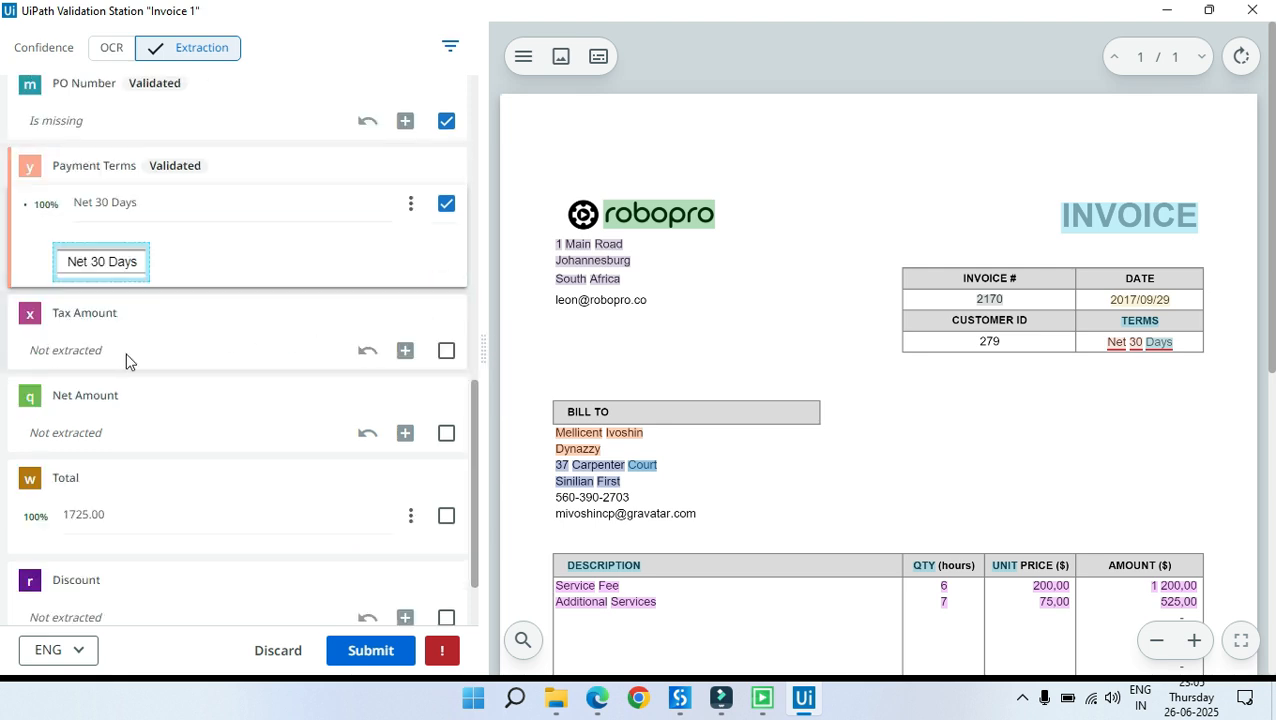
Step: Confirm Tax Amount, Net Amount and Discount as missing, and validate the extracted Total
{"action": "left_click", "coordinate": [126, 361]}
{"action": "left_click", "coordinate": [445, 305]}
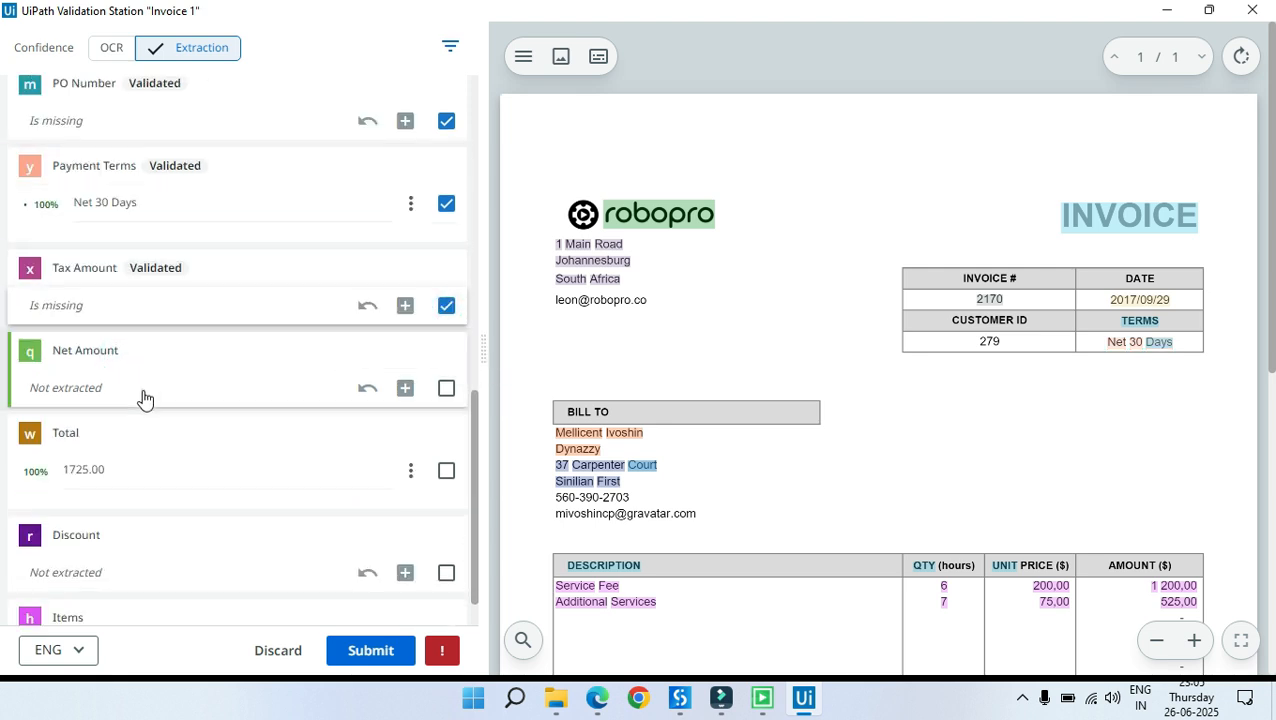
{"action": "left_click", "coordinate": [446, 388]}
{"action": "left_click", "coordinate": [180, 424]}
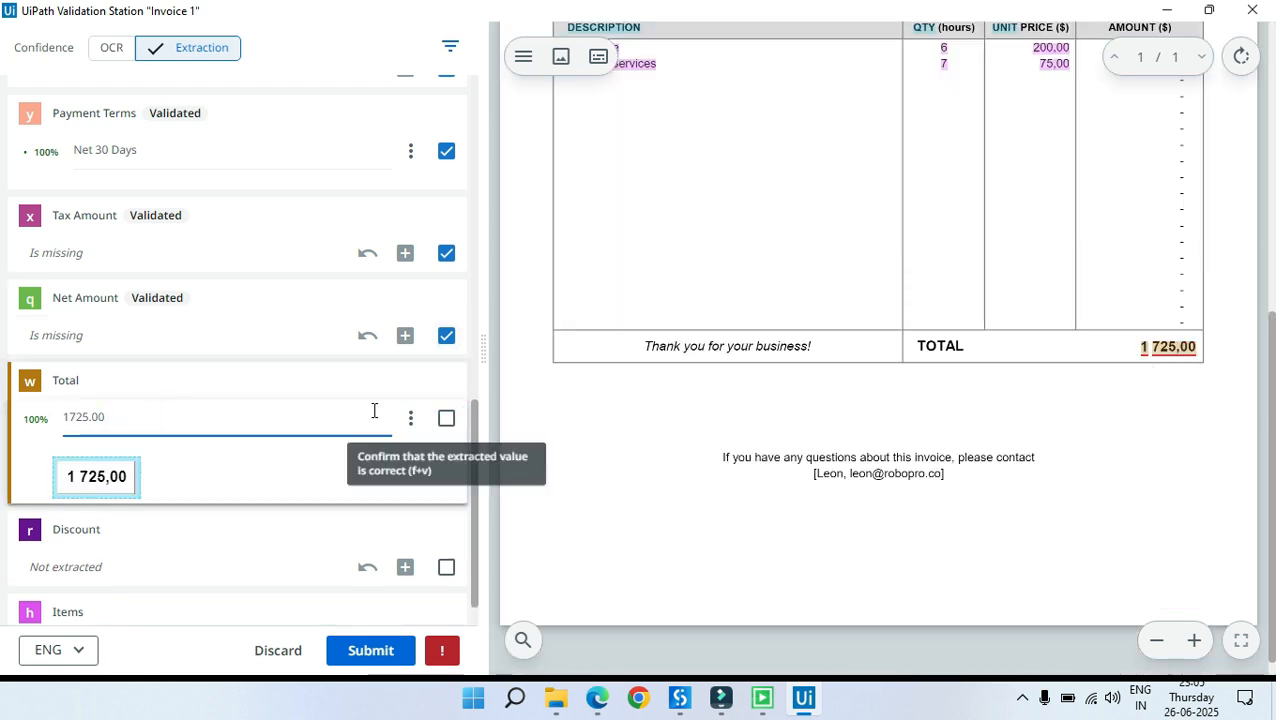
{"action": "left_click", "coordinate": [446, 417]}
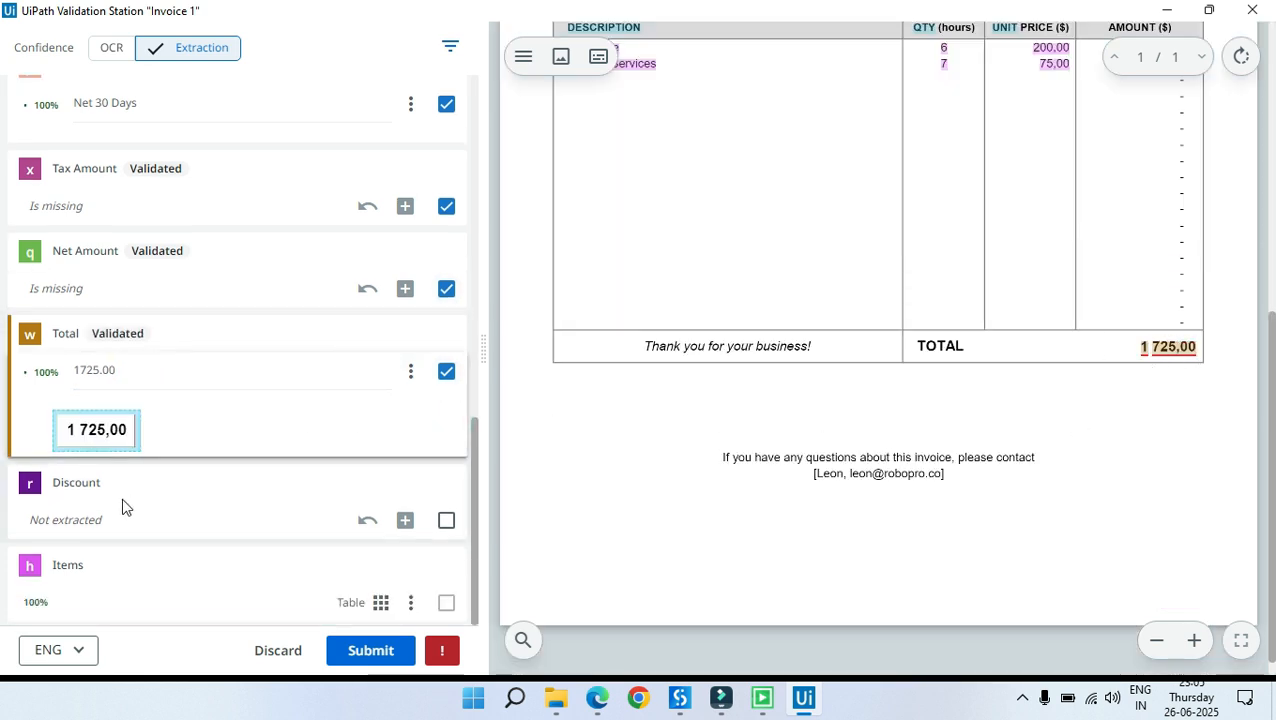
{"action": "left_click", "coordinate": [446, 520]}
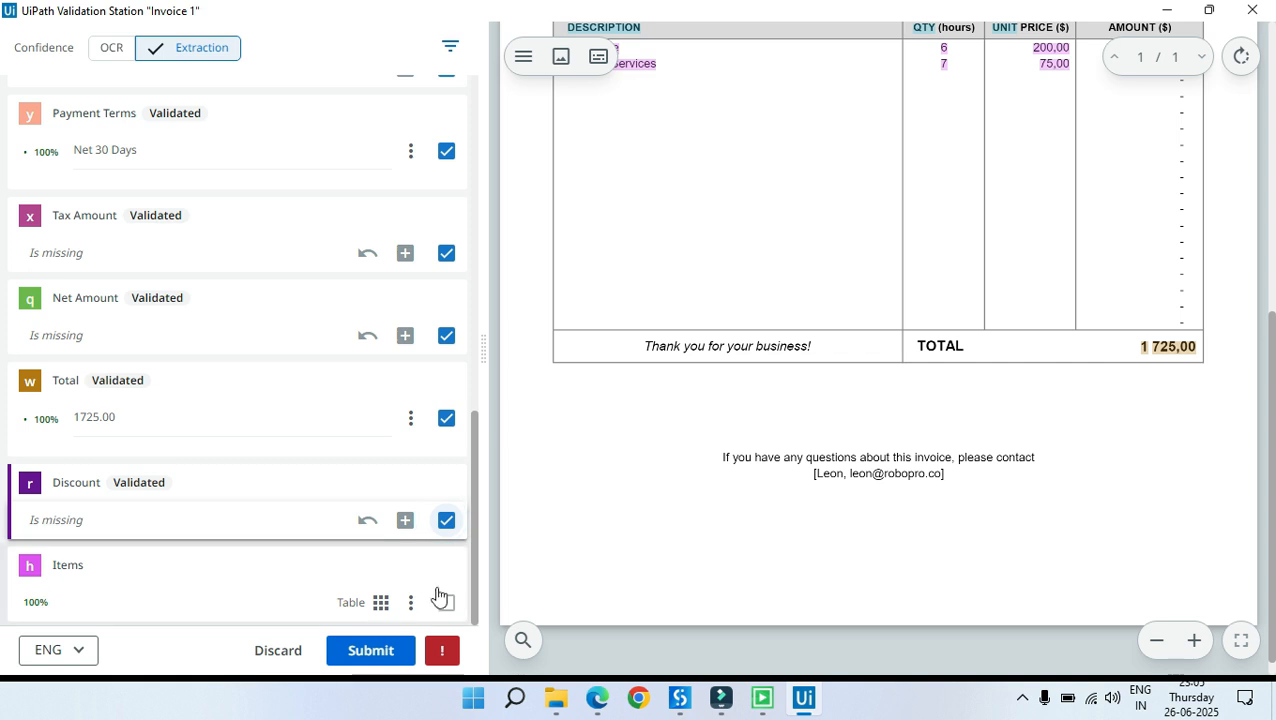
Step: Confirm the Service Fee and Additional Services rows of the Items table, save the table and submit the validated invoice
{"action": "left_click", "coordinate": [262, 602]}
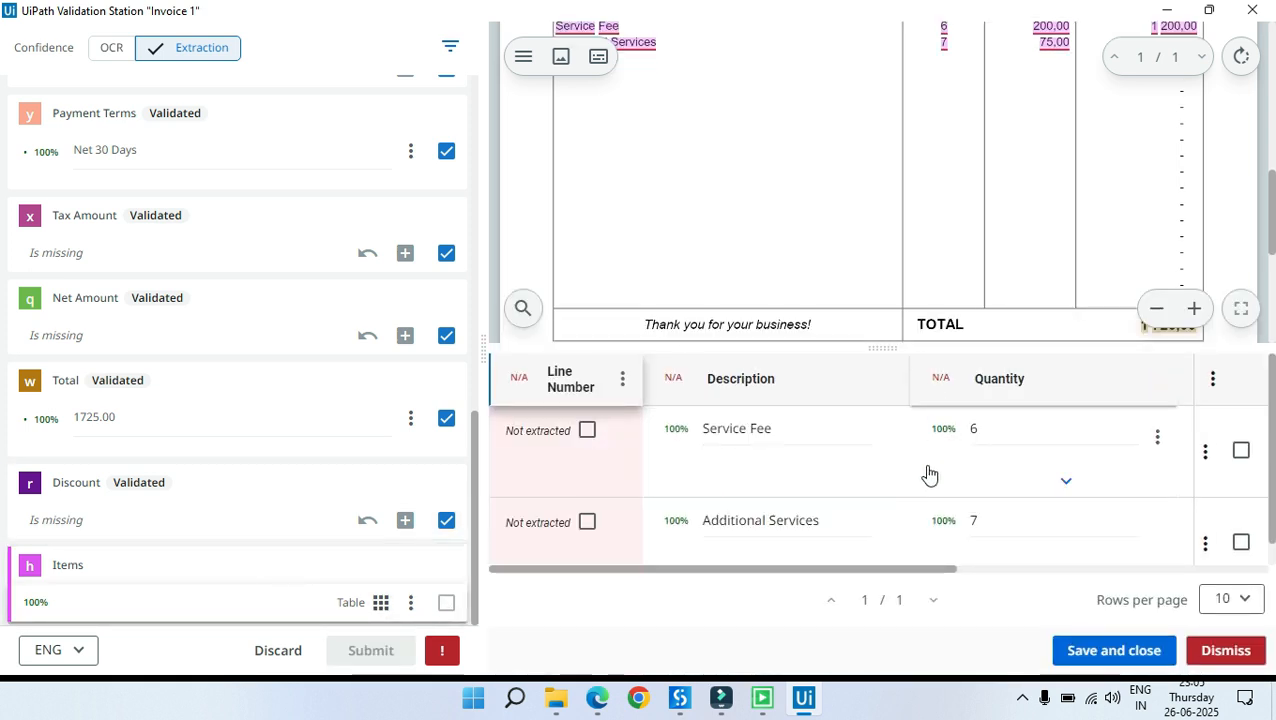
{"action": "scroll", "coordinate": [700, 210], "scroll_direction": "up", "scroll_amount": 2}
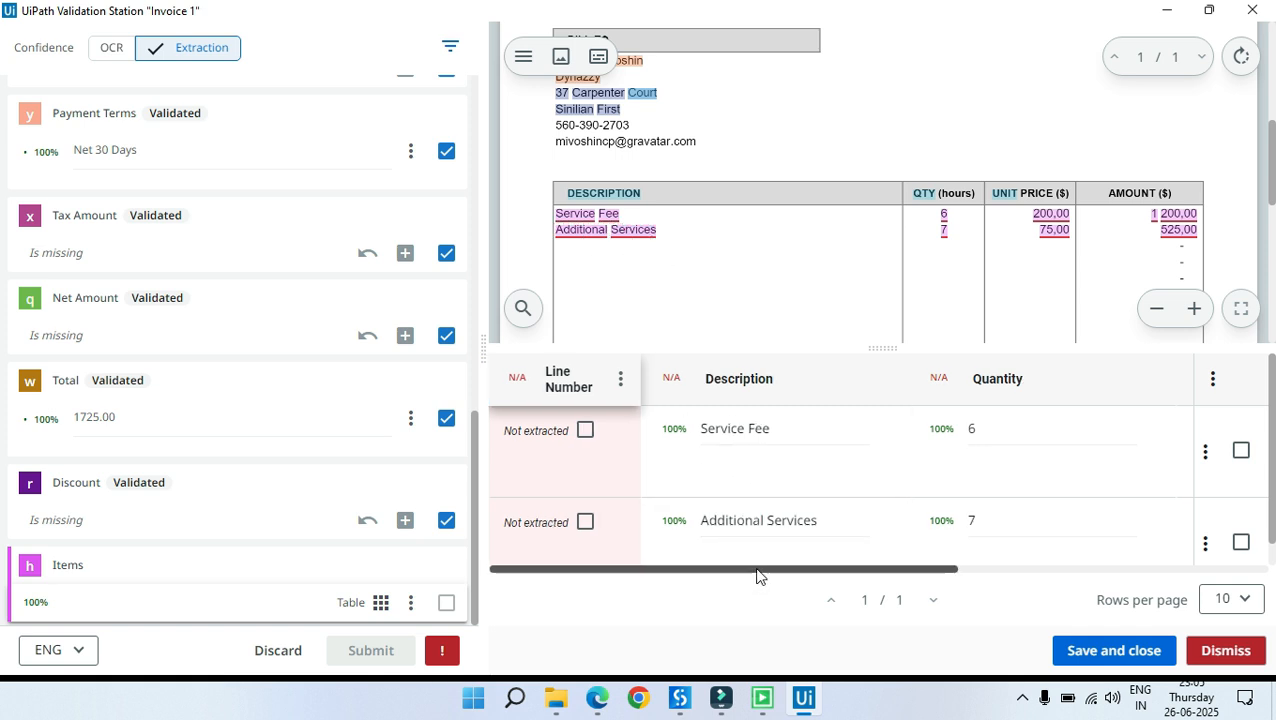
{"action": "left_click_drag", "start_coordinate": [749, 569], "coordinate": [1145, 575]}
{"action": "left_click", "coordinate": [1241, 451]}
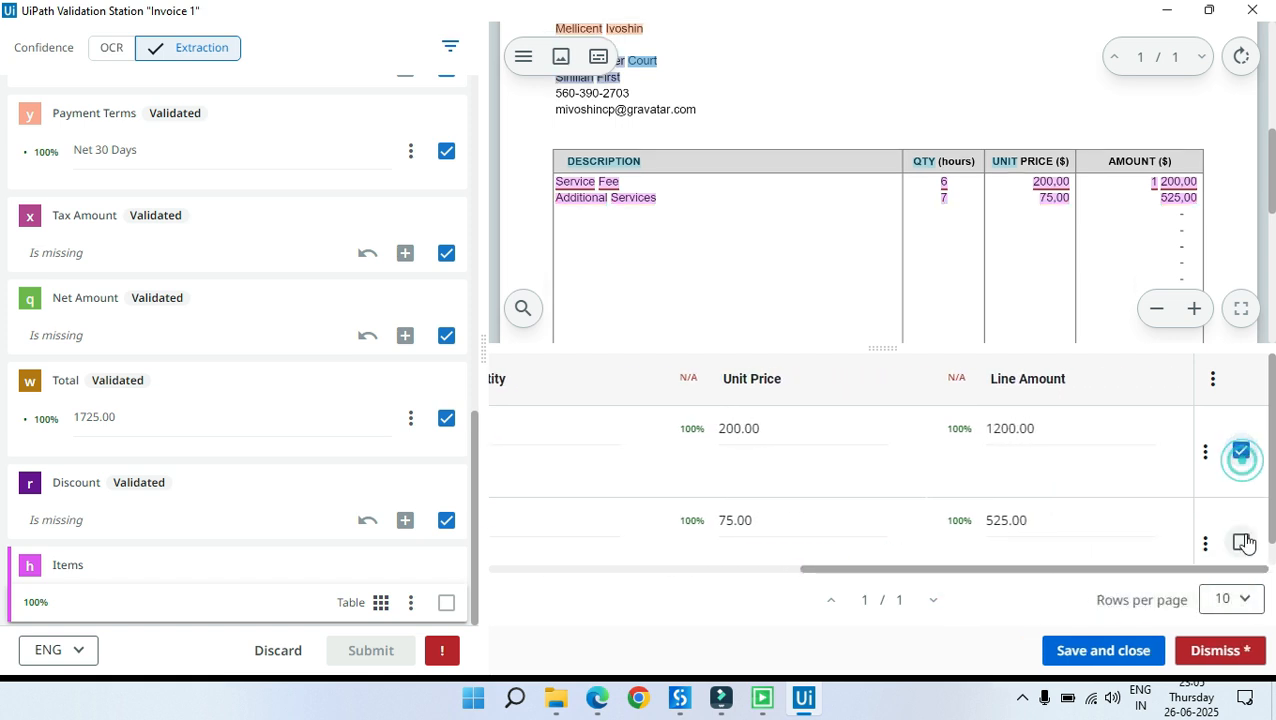
{"action": "left_click", "coordinate": [1241, 542]}
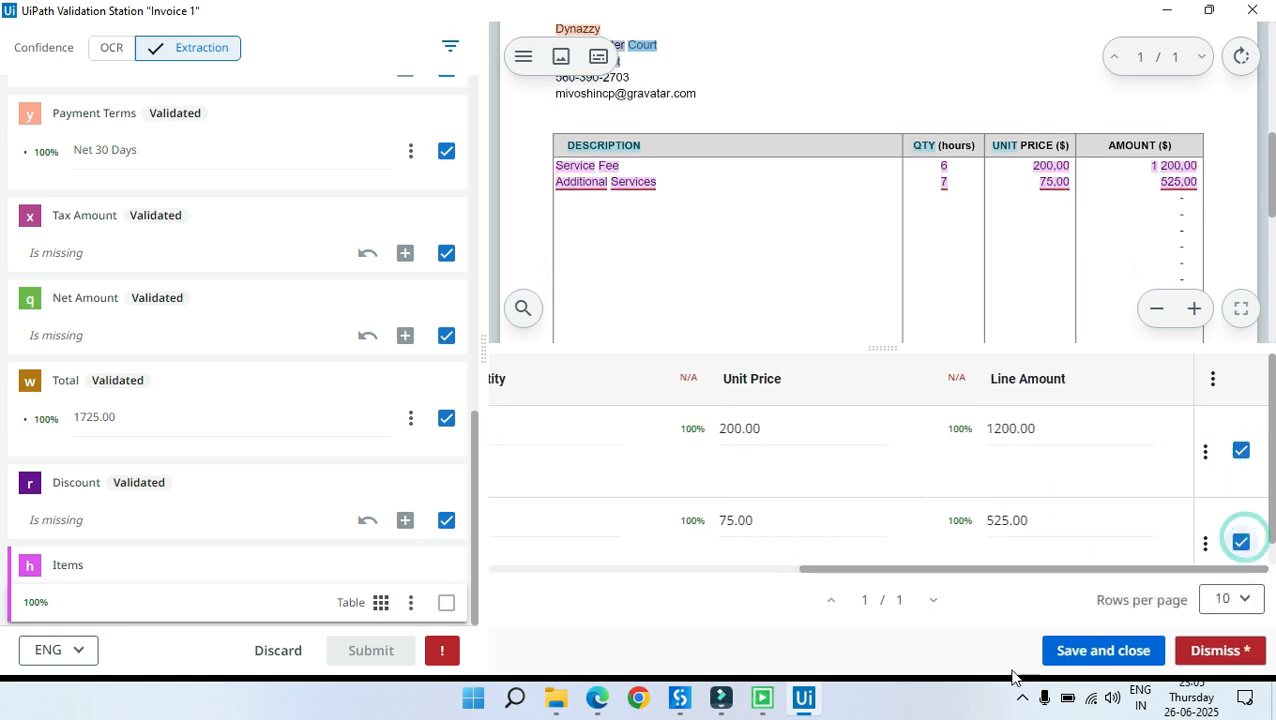
{"action": "left_click", "coordinate": [1127, 651]}
{"action": "left_click", "coordinate": [383, 650]}
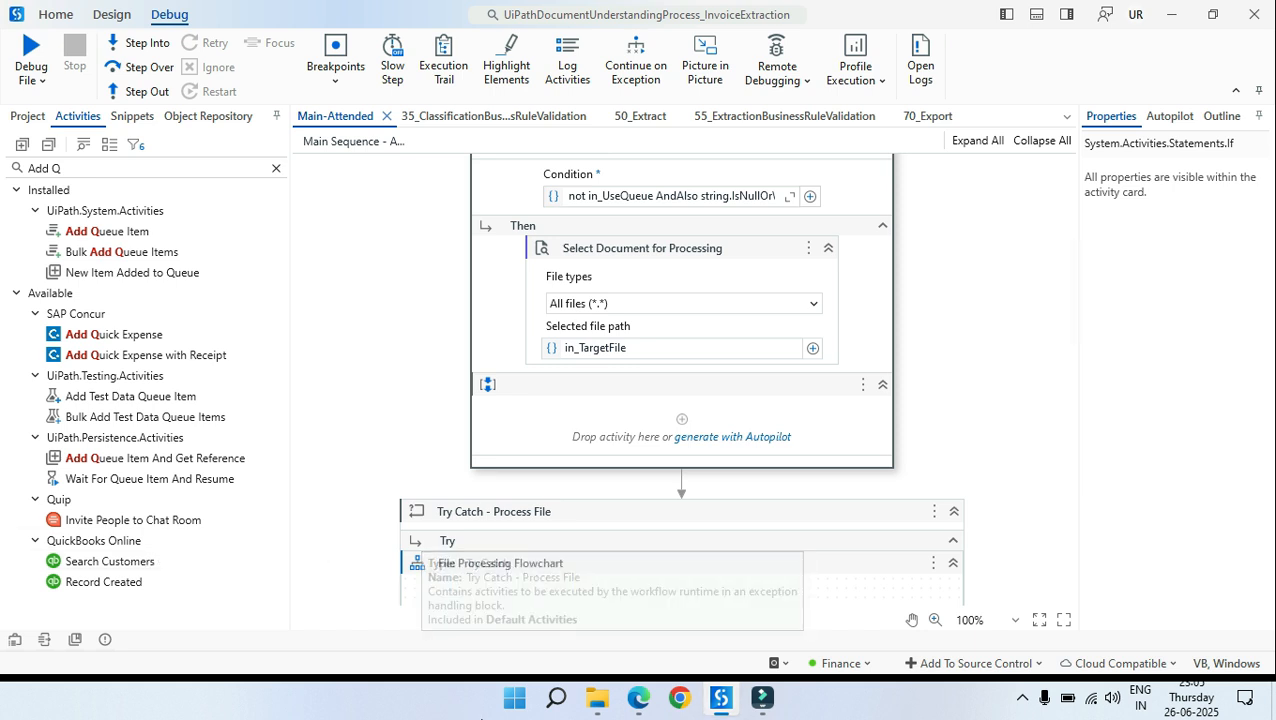
Step: Switch to File Explorer and open the exported Invoice 1_1-1 workbook from the project's Exports folder
{"action": "mouse_move", "coordinate": [600, 707]}
{"action": "left_click", "coordinate": [636, 643]}
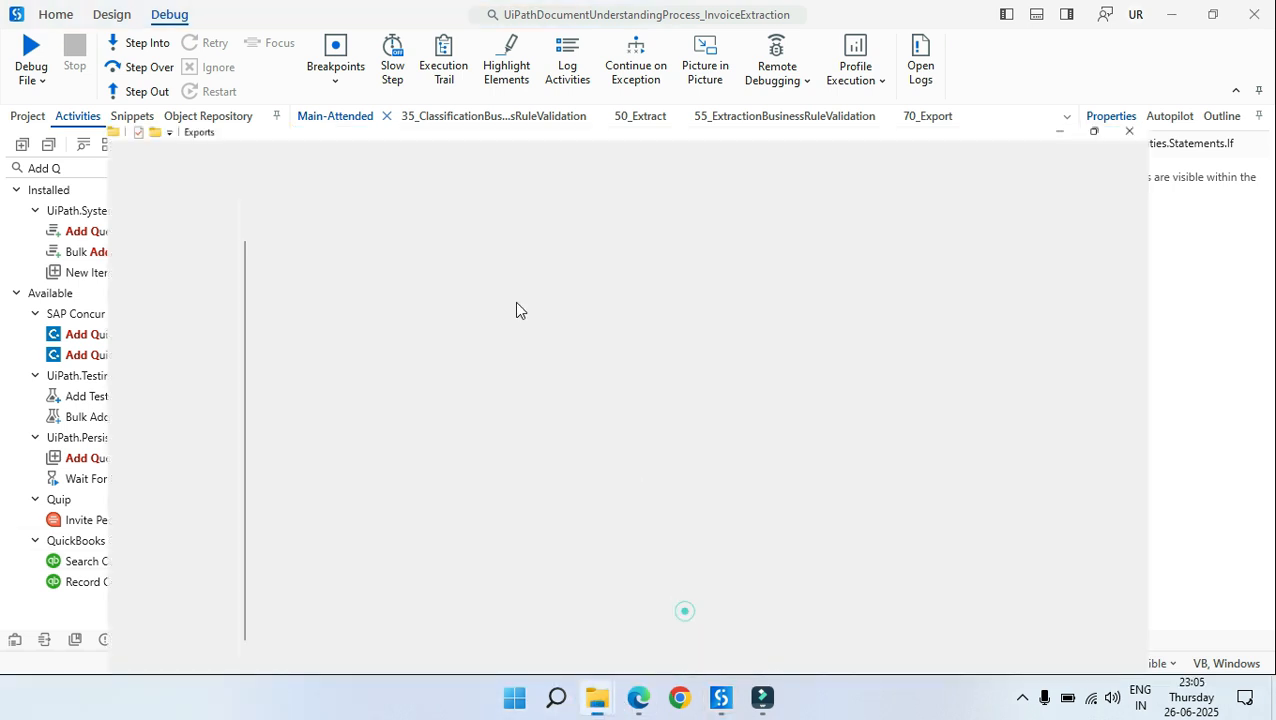
{"action": "left_click", "coordinate": [262, 172]}
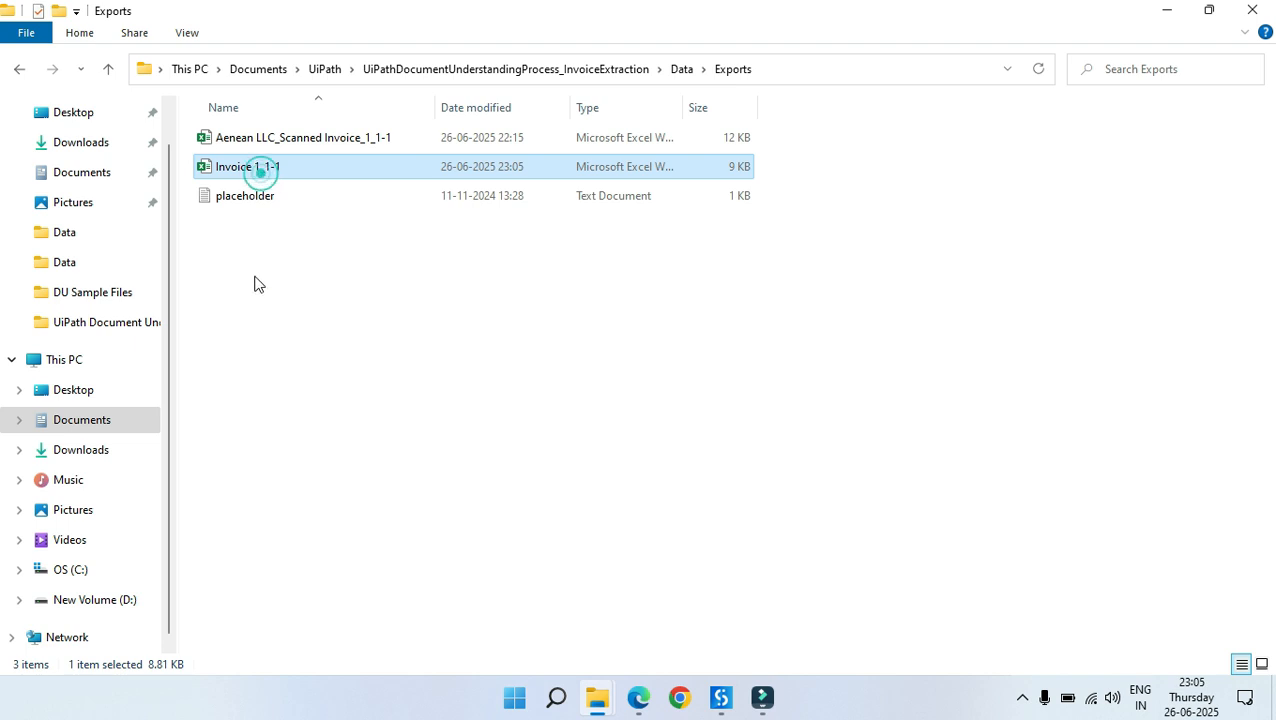
{"action": "left_click", "coordinate": [254, 277]}
{"action": "double_click", "coordinate": [257, 168]}
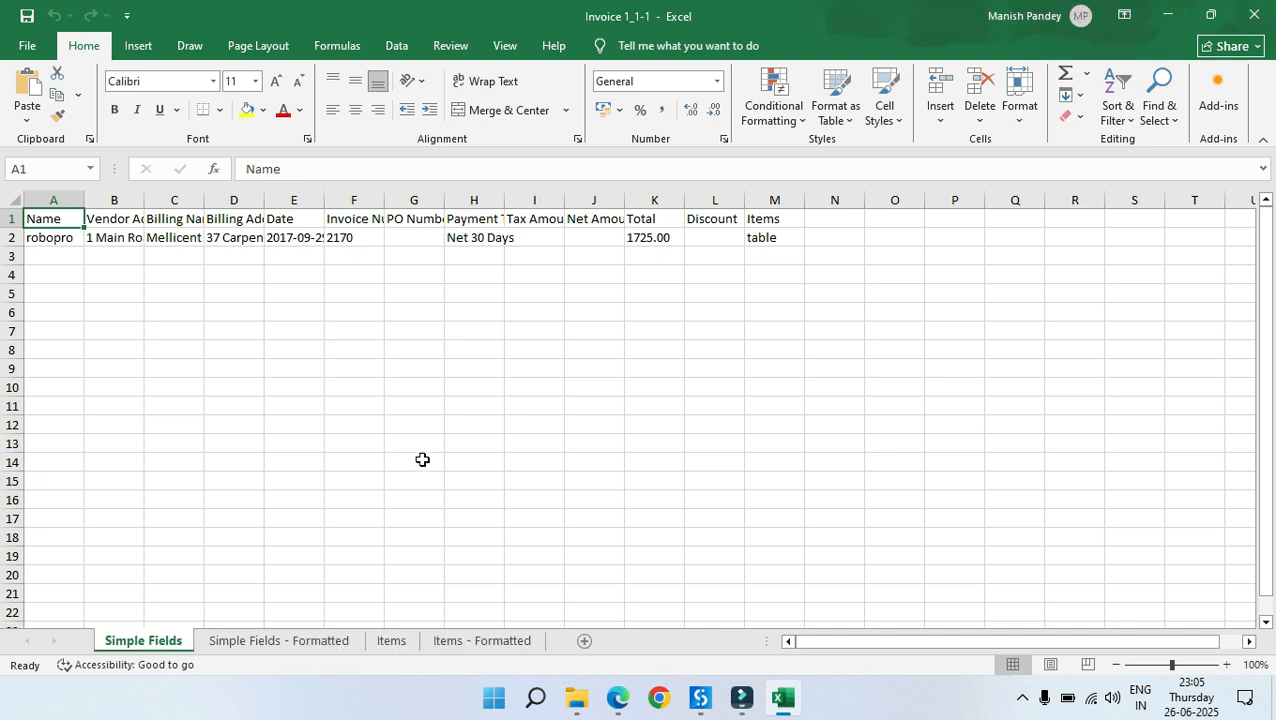
Step: Auto-fit all column widths on the Simple Fields sheet
{"action": "left_click", "coordinate": [421, 460]}
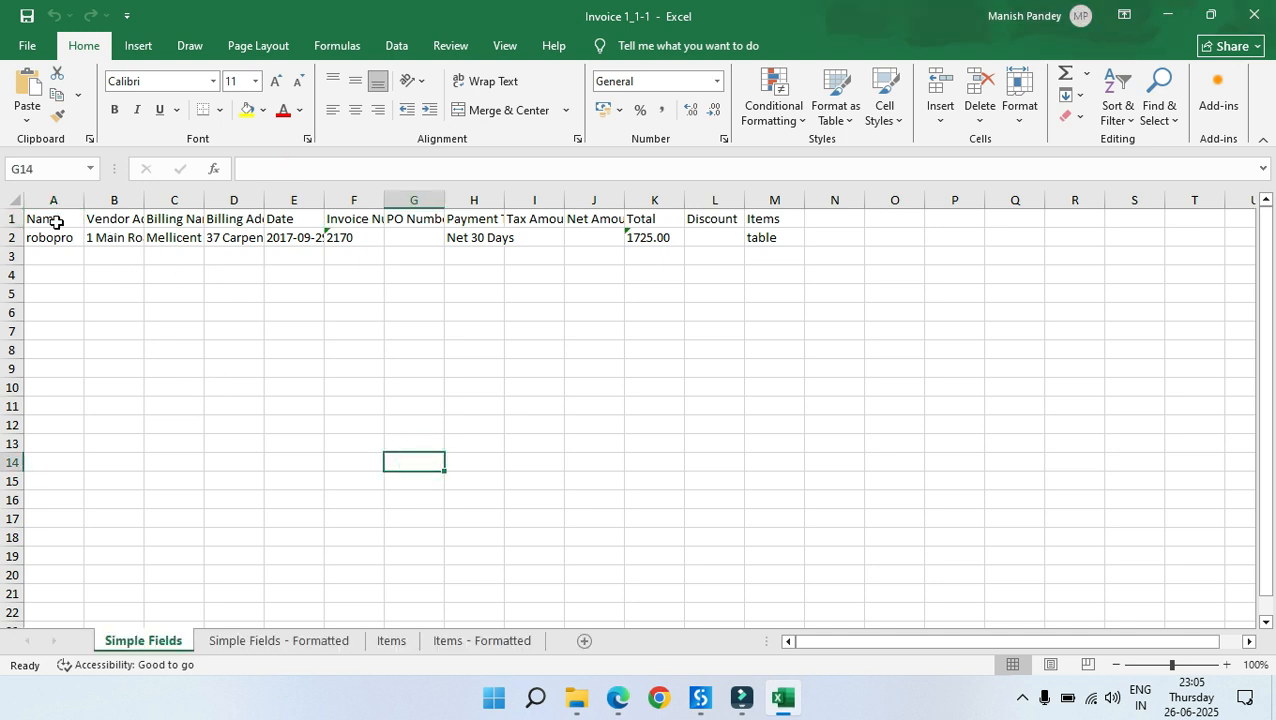
{"action": "left_click", "coordinate": [12, 200]}
{"action": "double_click", "coordinate": [84, 200]}
{"action": "left_click", "coordinate": [309, 328]}
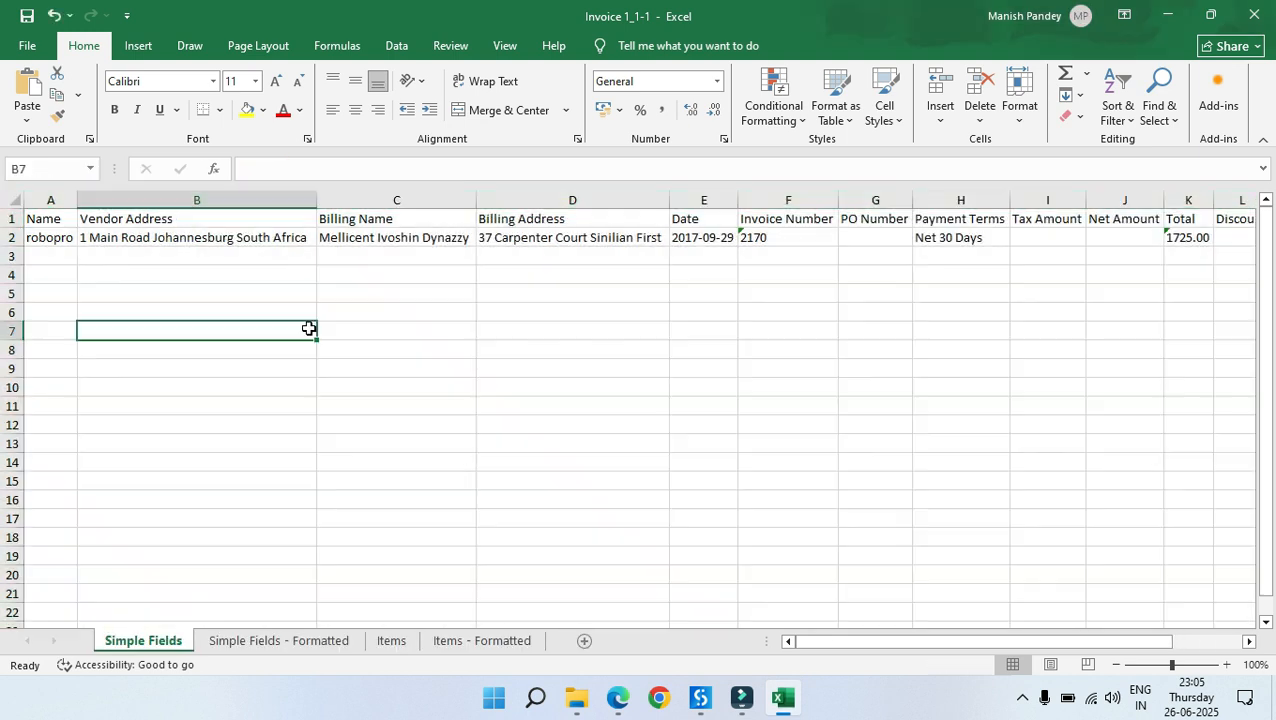
Step: Auto-fit all column widths on the Items sheet, then save and close the workbook
{"action": "left_click", "coordinate": [386, 645]}
{"action": "left_click", "coordinate": [14, 200]}
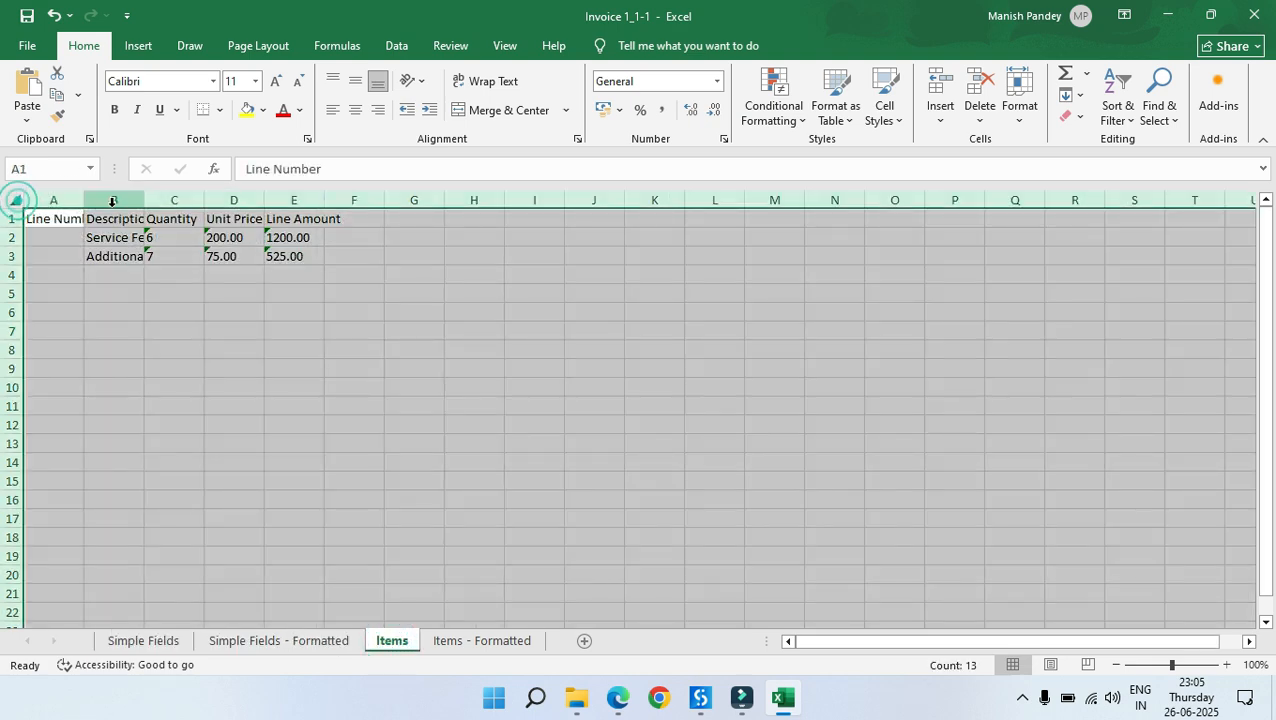
{"action": "double_click", "coordinate": [87, 199]}
{"action": "left_click", "coordinate": [290, 382]}
{"action": "key", "text": "ctrl+s"}
{"action": "left_click", "coordinate": [1252, 16]}
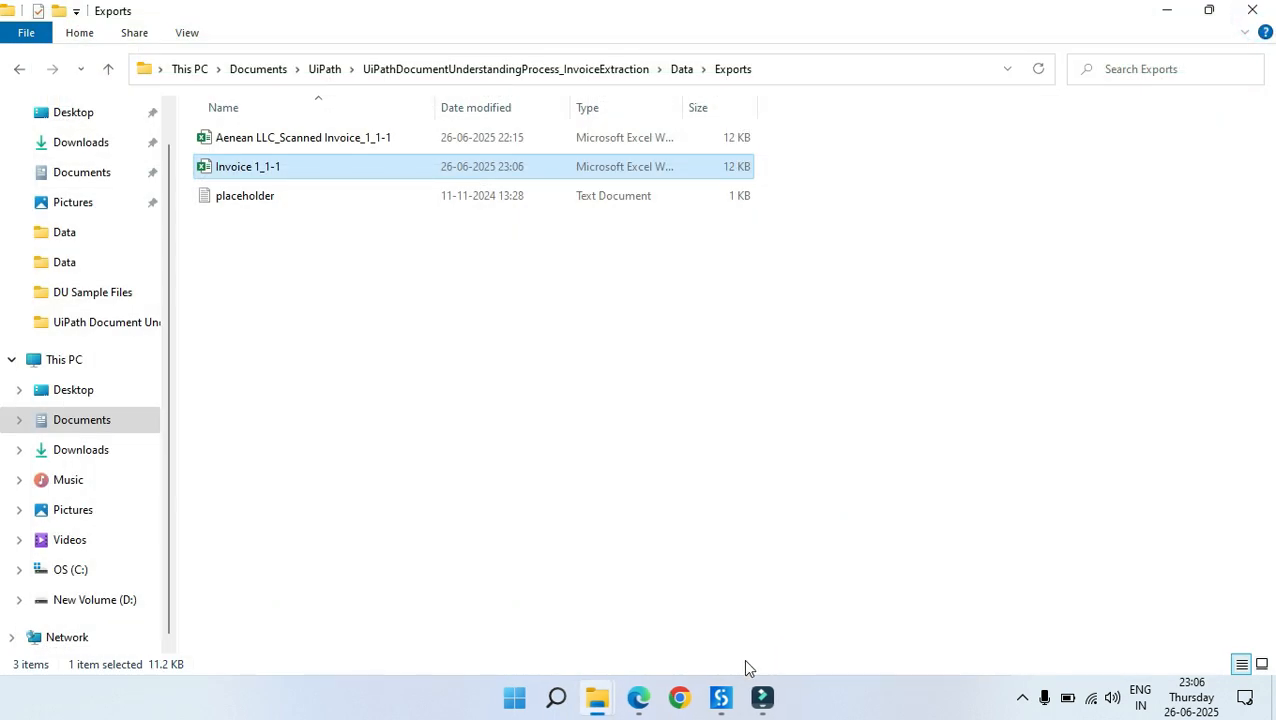
Step: Switch back to UiPath Studio and open the Main-ActionCenter.xaml workflow from the project files
{"action": "left_click", "coordinate": [721, 697]}
{"action": "left_click", "coordinate": [384, 305]}
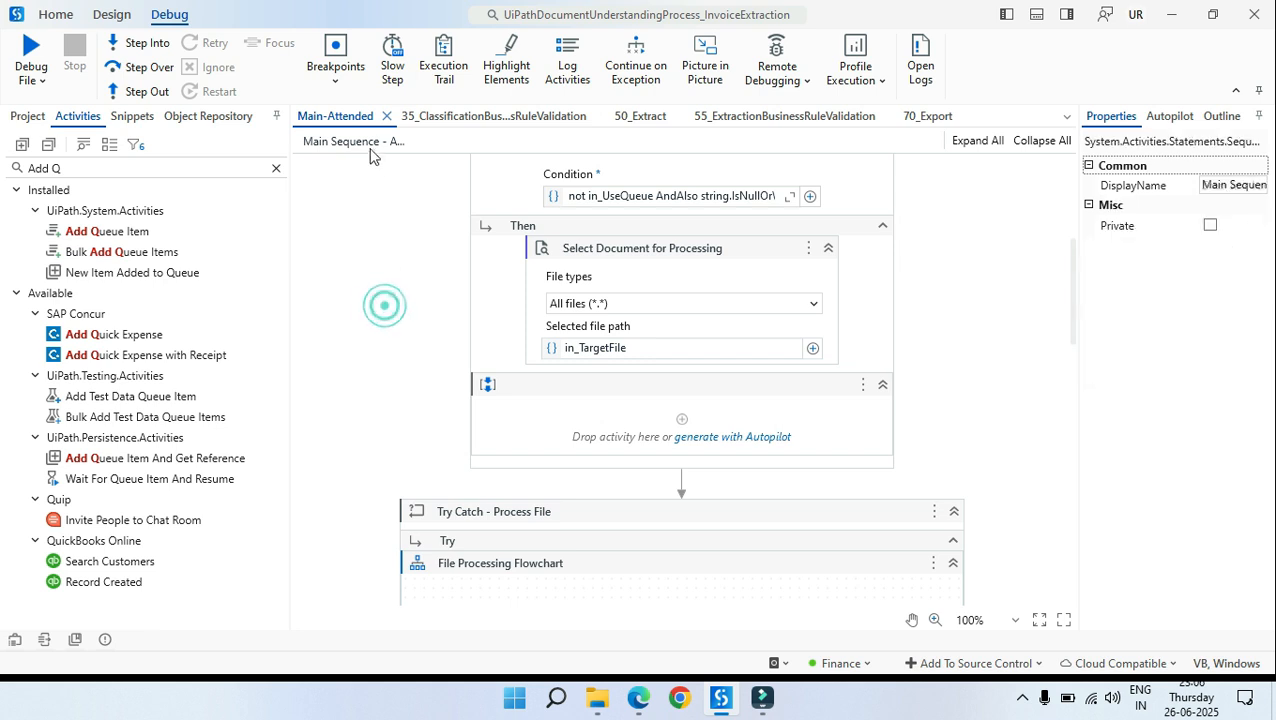
{"action": "left_click", "coordinate": [367, 142]}
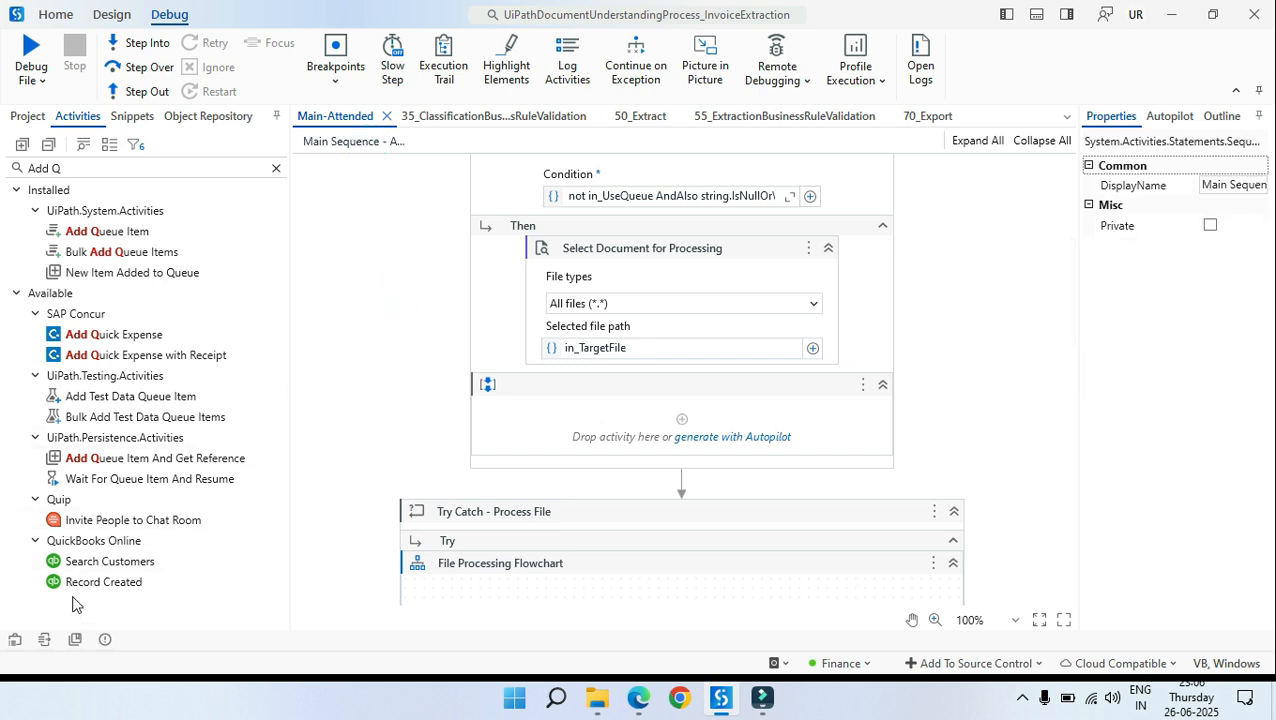
{"action": "left_click", "coordinate": [28, 116]}
{"action": "scroll", "coordinate": [137, 548], "scroll_direction": "down", "scroll_amount": 1}
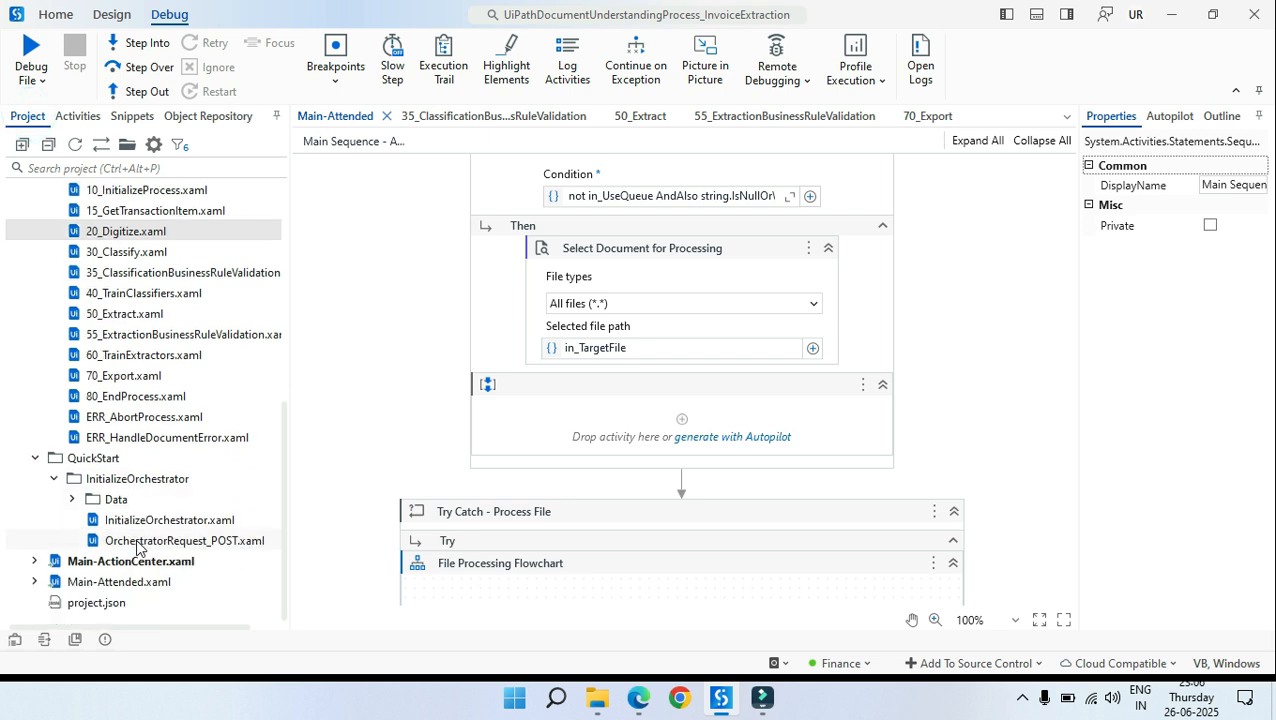
{"action": "double_click", "coordinate": [118, 564]}
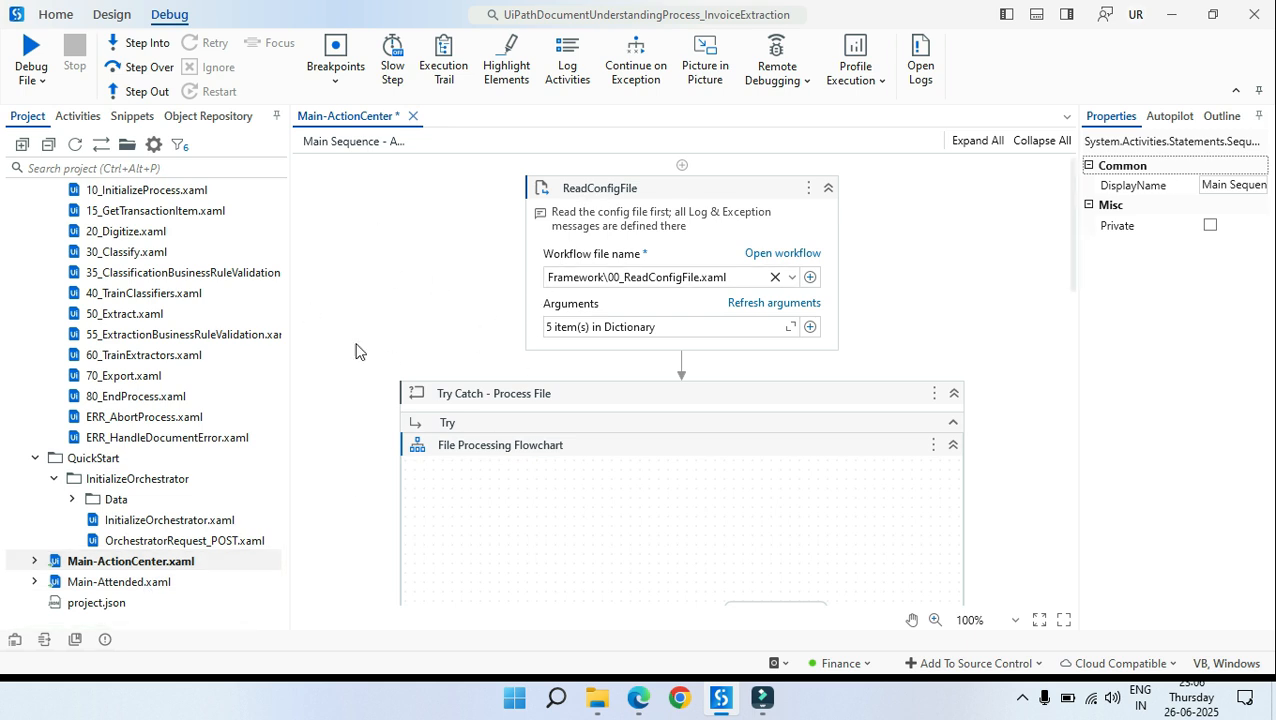
Step: Move the commented-out Add Queue Item activity from Main-Attended to the start of Main-ActionCenter and re-enable it there
{"action": "double_click", "coordinate": [125, 584]}
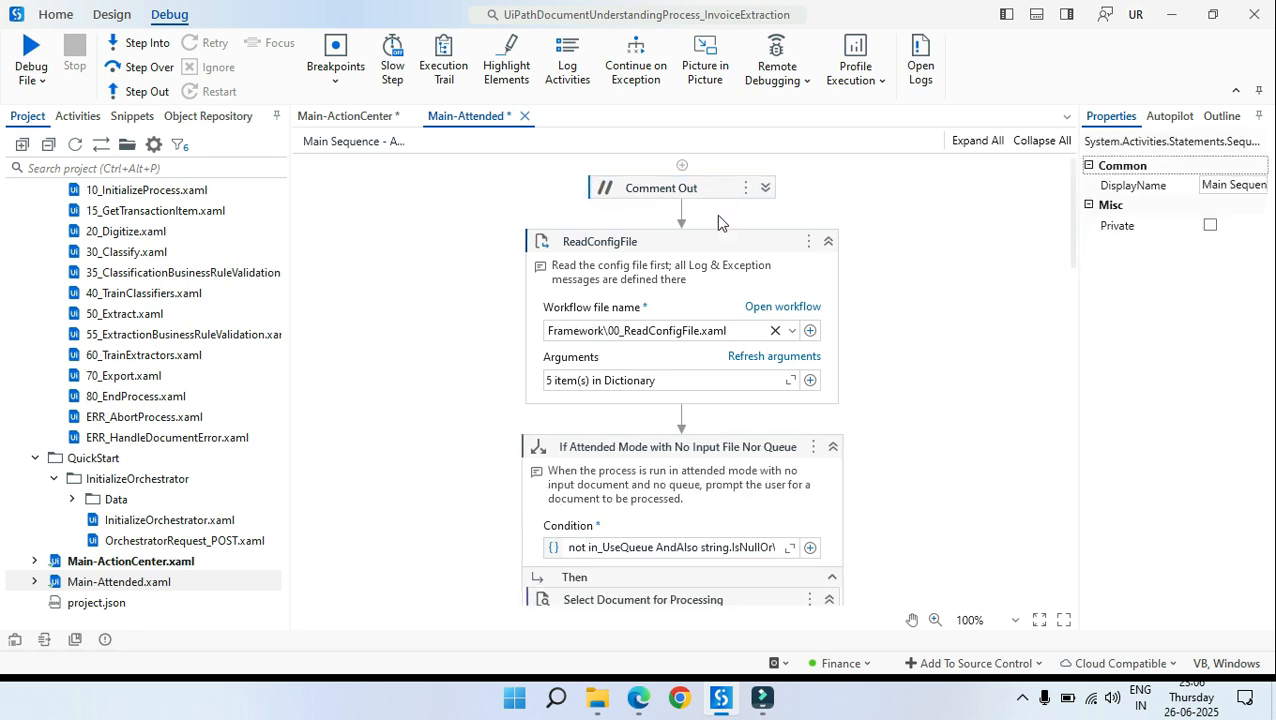
{"action": "left_click", "coordinate": [713, 194]}
{"action": "key", "text": "Delete"}
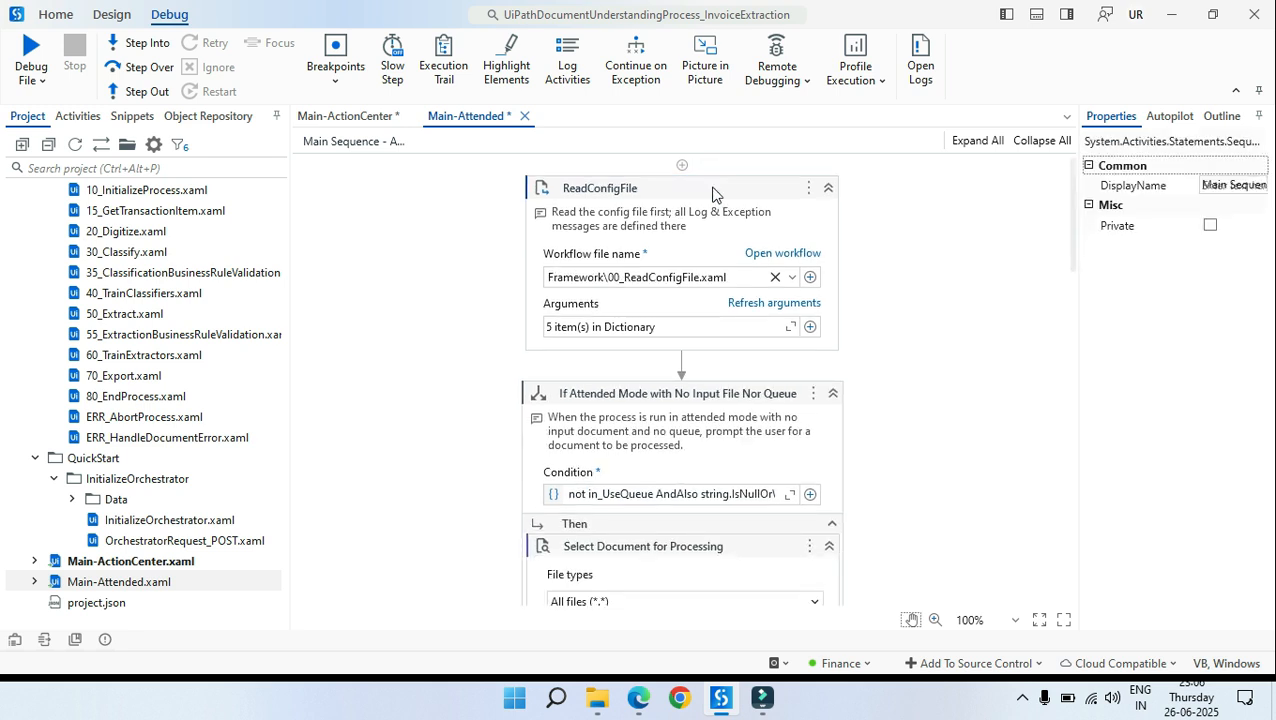
{"action": "left_click", "coordinate": [352, 118]}
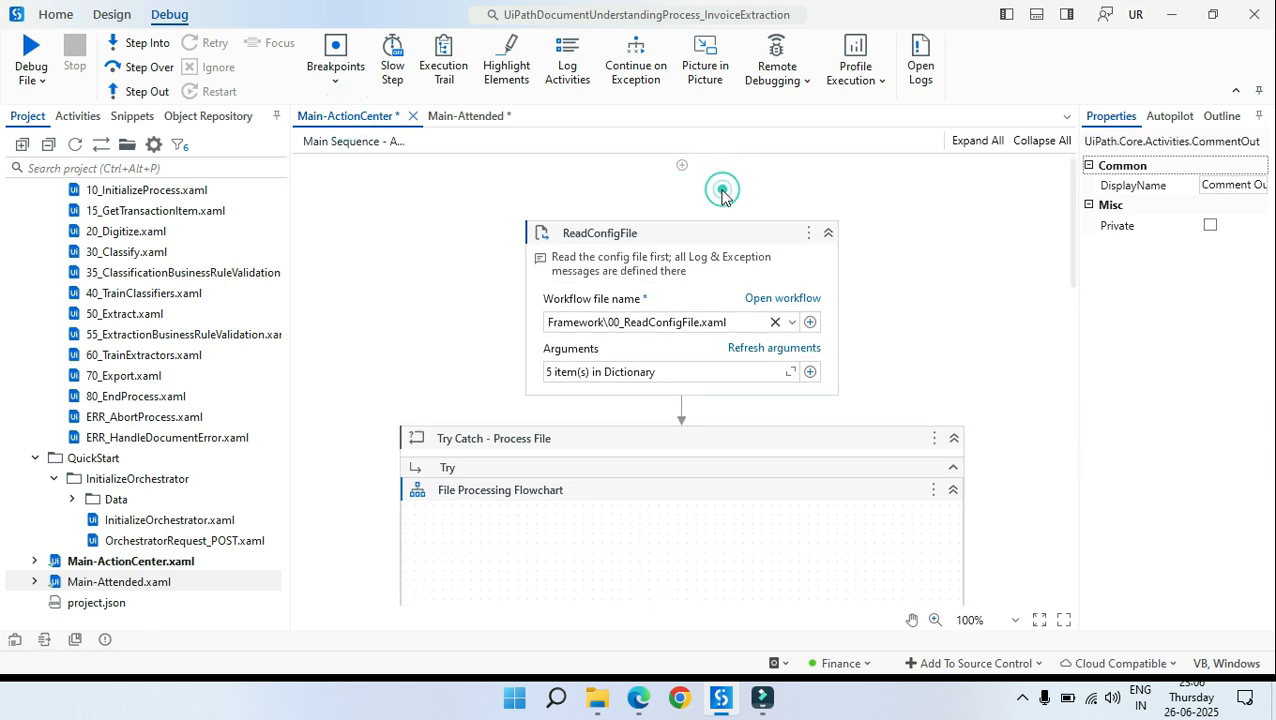
{"action": "left_click", "coordinate": [765, 187]}
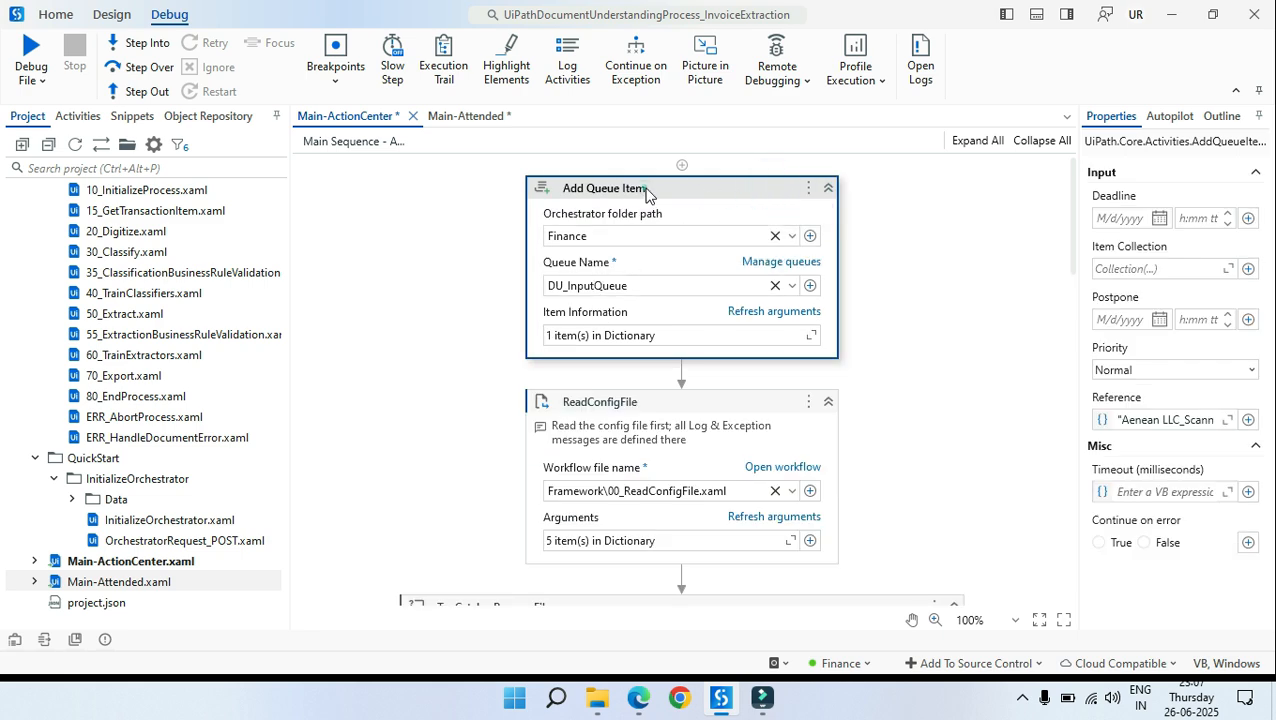
Step: Switch to File Explorer and copy the path of Invoice- Native 1 in the DU Sample Files folder
{"action": "mouse_move", "coordinate": [597, 697]}
{"action": "left_click", "coordinate": [680, 620]}
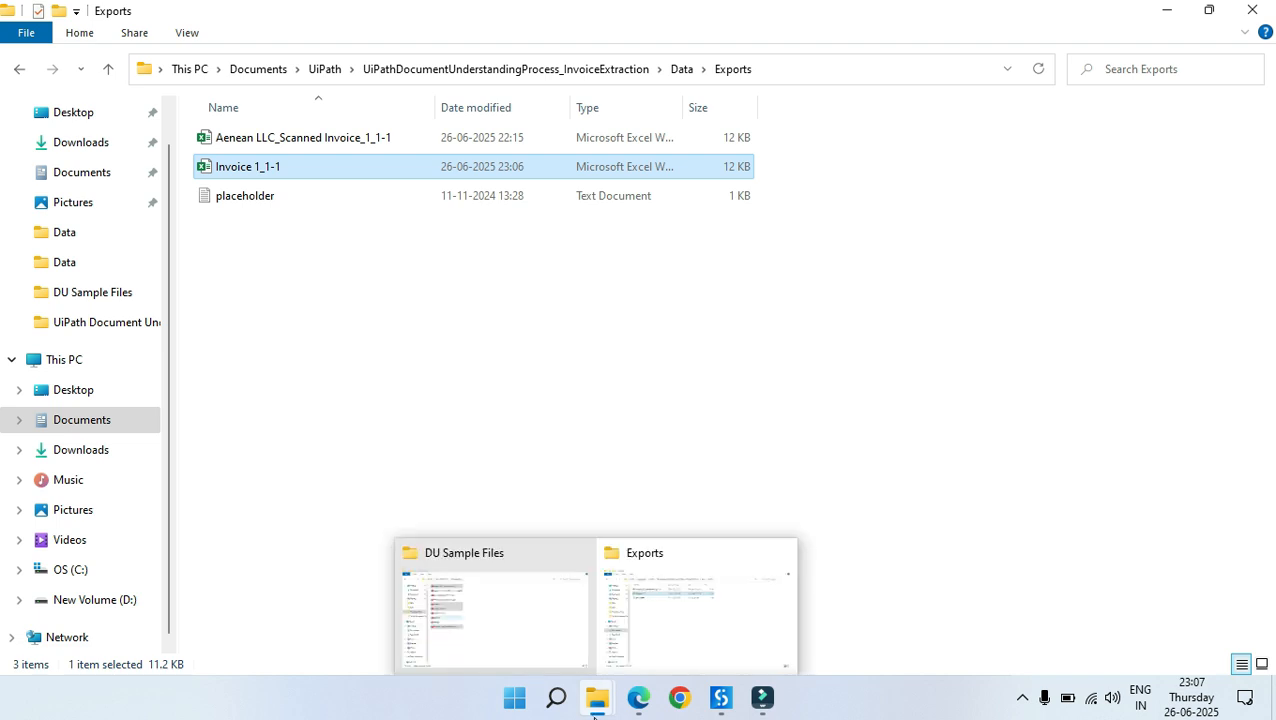
{"action": "left_click", "coordinate": [538, 645]}
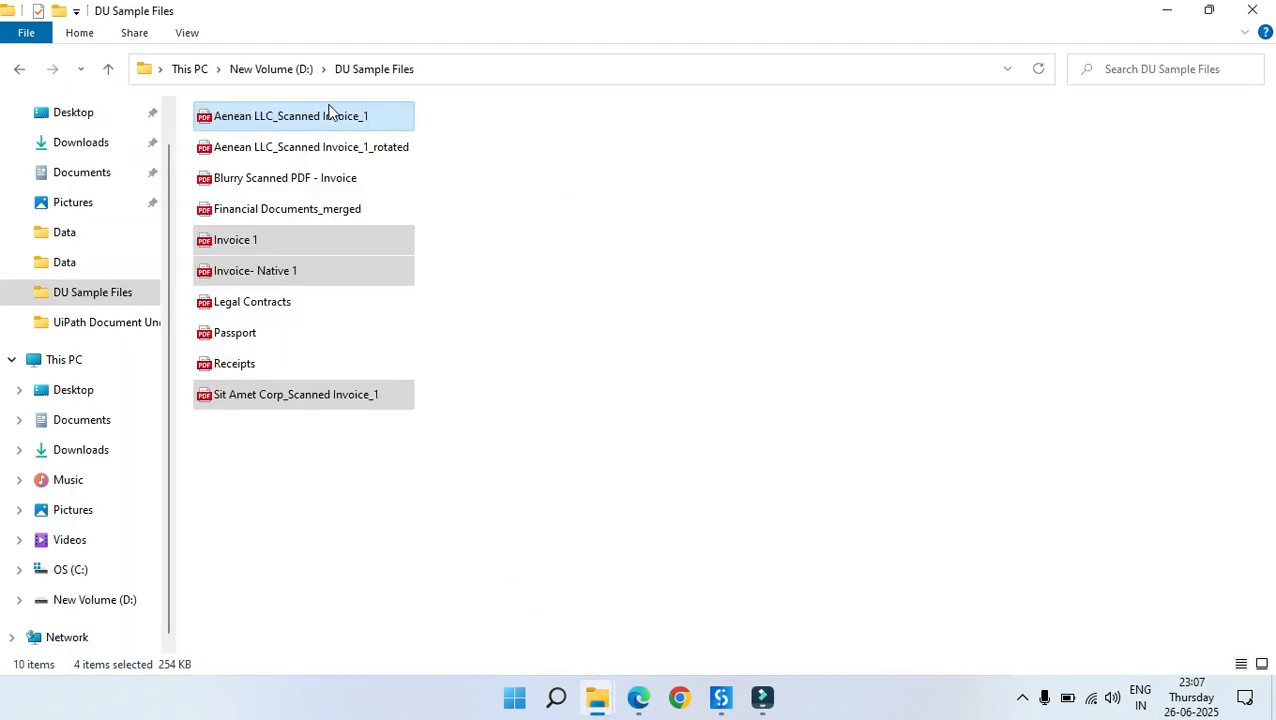
{"action": "left_click", "coordinate": [300, 116]}
{"action": "left_click", "coordinate": [272, 244], "text": "ctrl"}
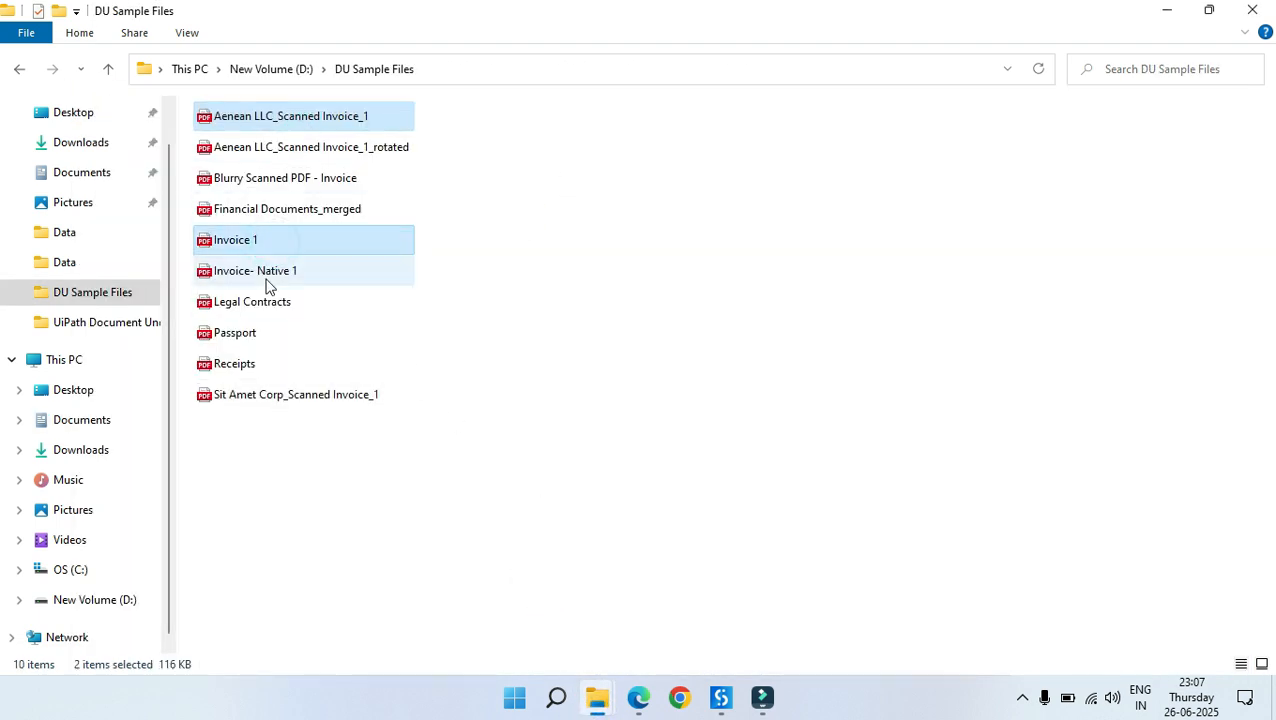
{"action": "left_click", "coordinate": [281, 273]}
{"action": "right_click", "coordinate": [287, 276]}
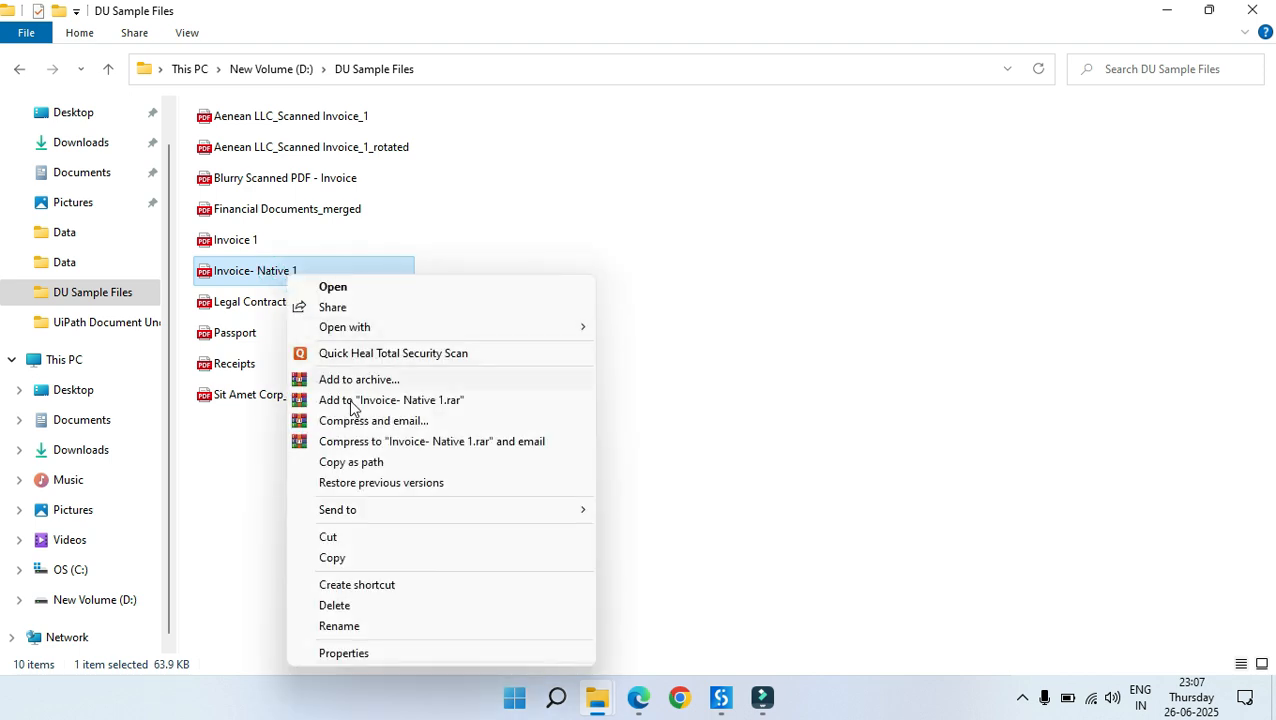
{"action": "left_click", "coordinate": [351, 461]}
{"action": "left_click", "coordinate": [435, 545]}
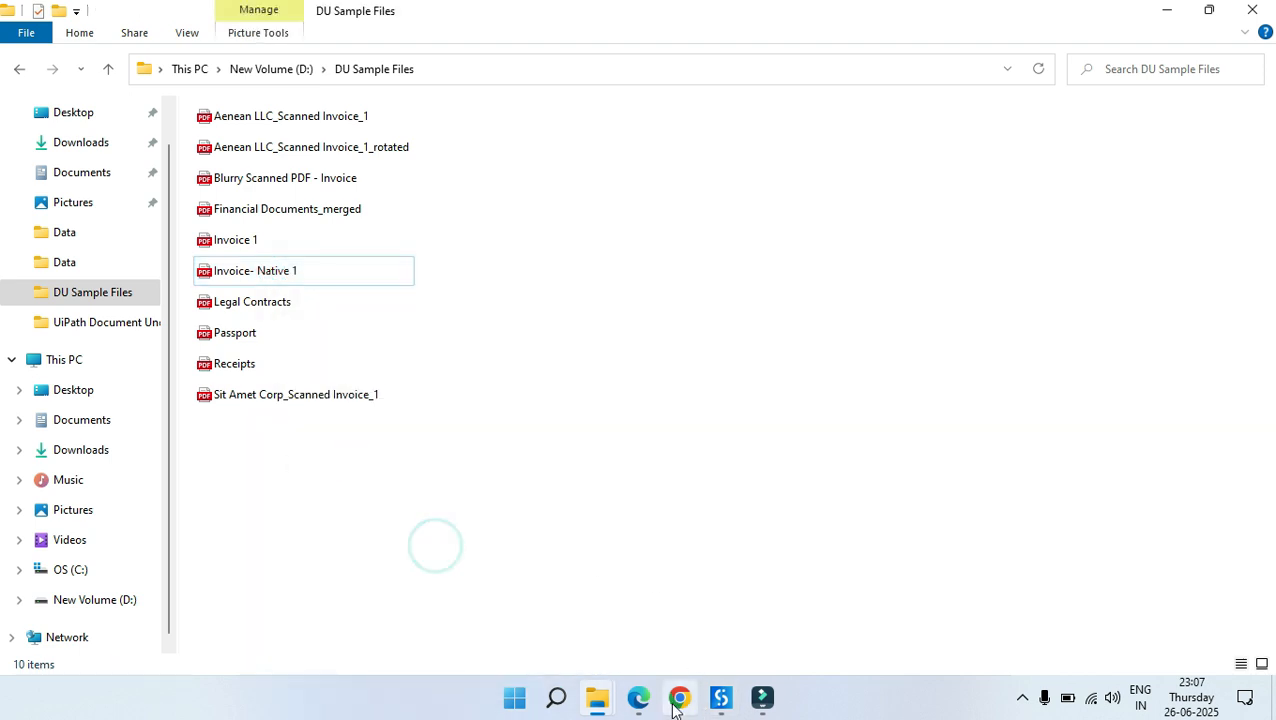
Step: In UiPath Studio, set the queue item's TargetFile to "D:\DU Sample Files\Invoice- Native 1.pdf" and its Reference to "Invoice- Native 1"
{"action": "left_click", "coordinate": [720, 697]}
{"action": "left_click", "coordinate": [811, 340]}
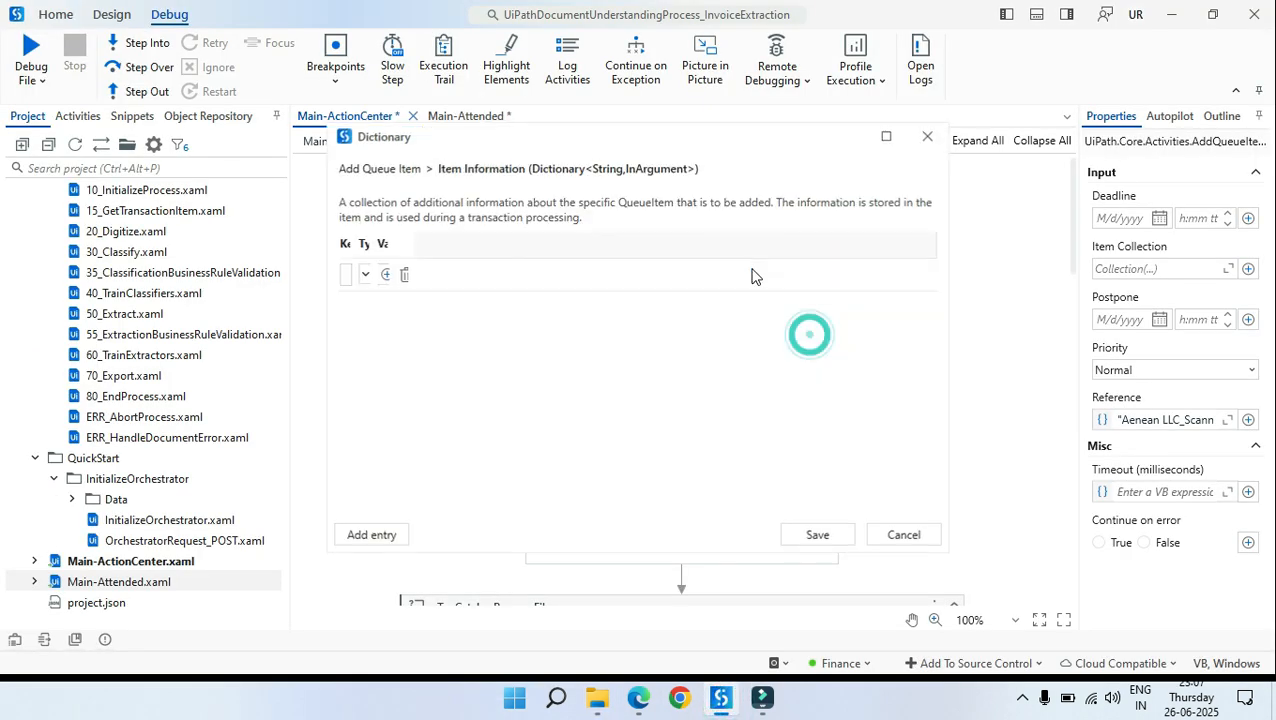
{"action": "triple_click", "coordinate": [745, 273]}
{"action": "key", "text": "ctrl+v"}
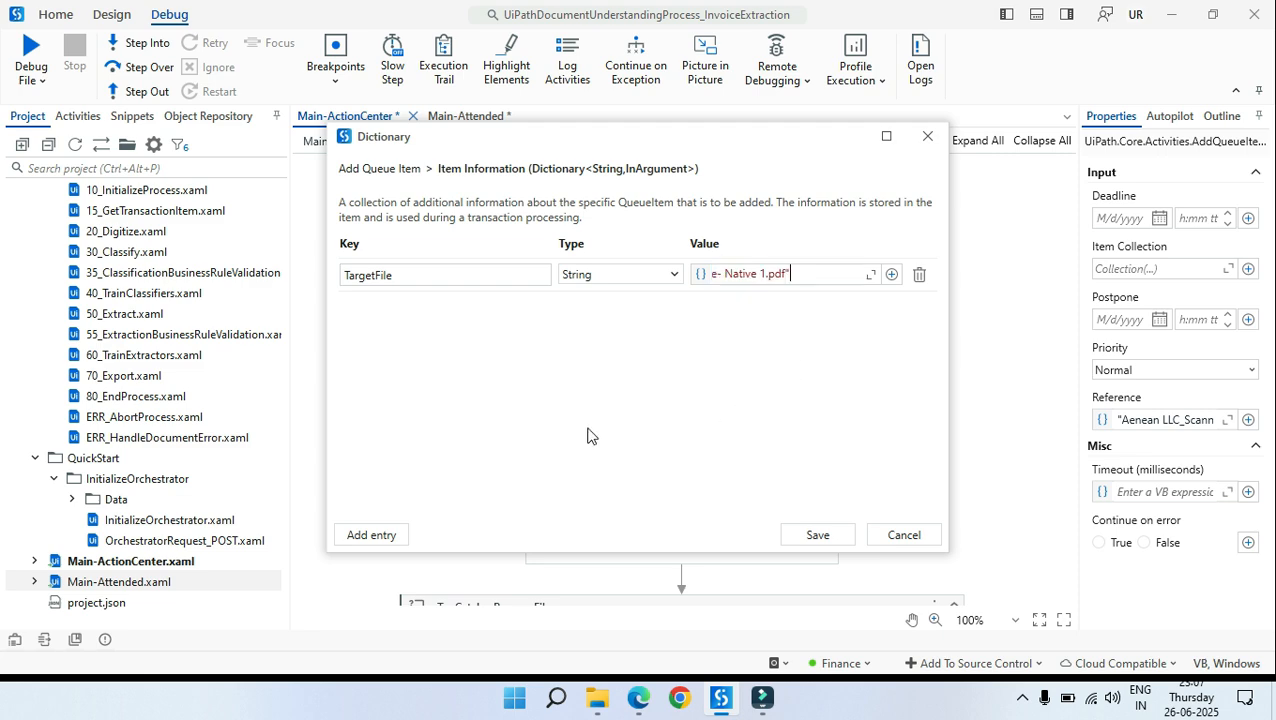
{"action": "mouse_move", "coordinate": [765, 273]}
{"action": "left_mouse_down"}
{"action": "mouse_move", "coordinate": [711, 273]}
{"action": "mouse_move", "coordinate": [770, 280]}
{"action": "left_mouse_up"}
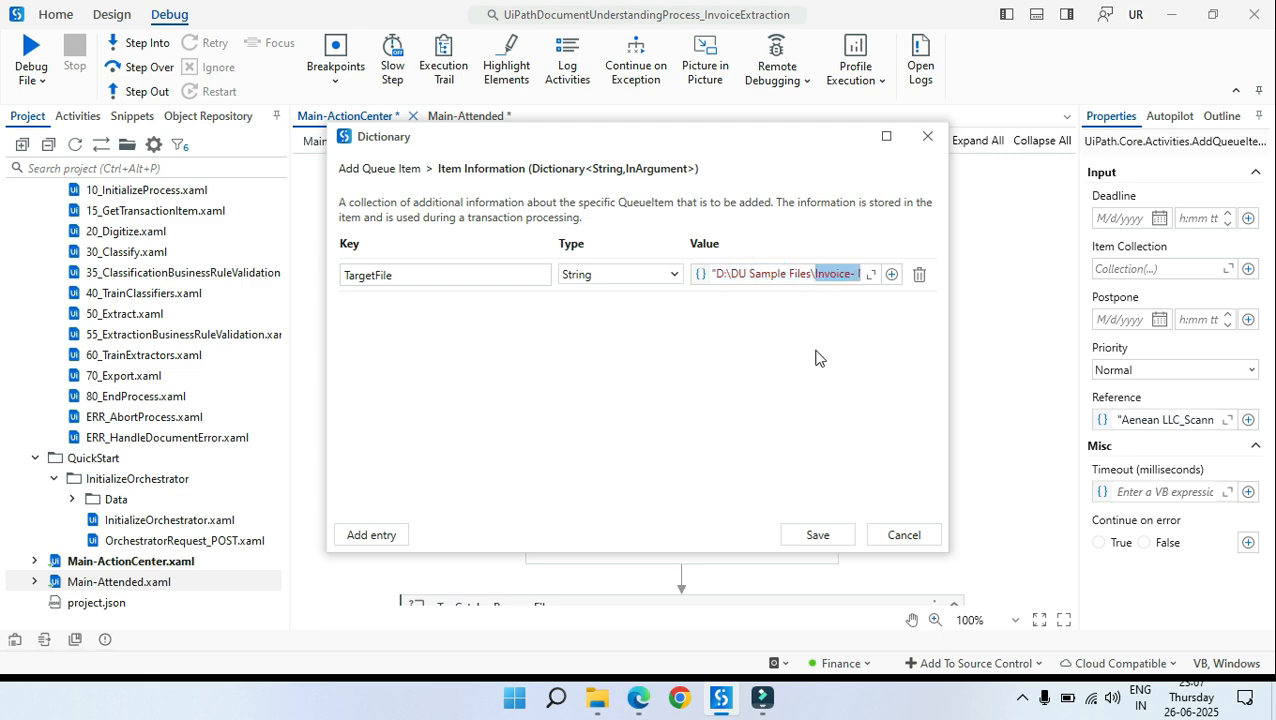
{"action": "left_click", "coordinate": [817, 530]}
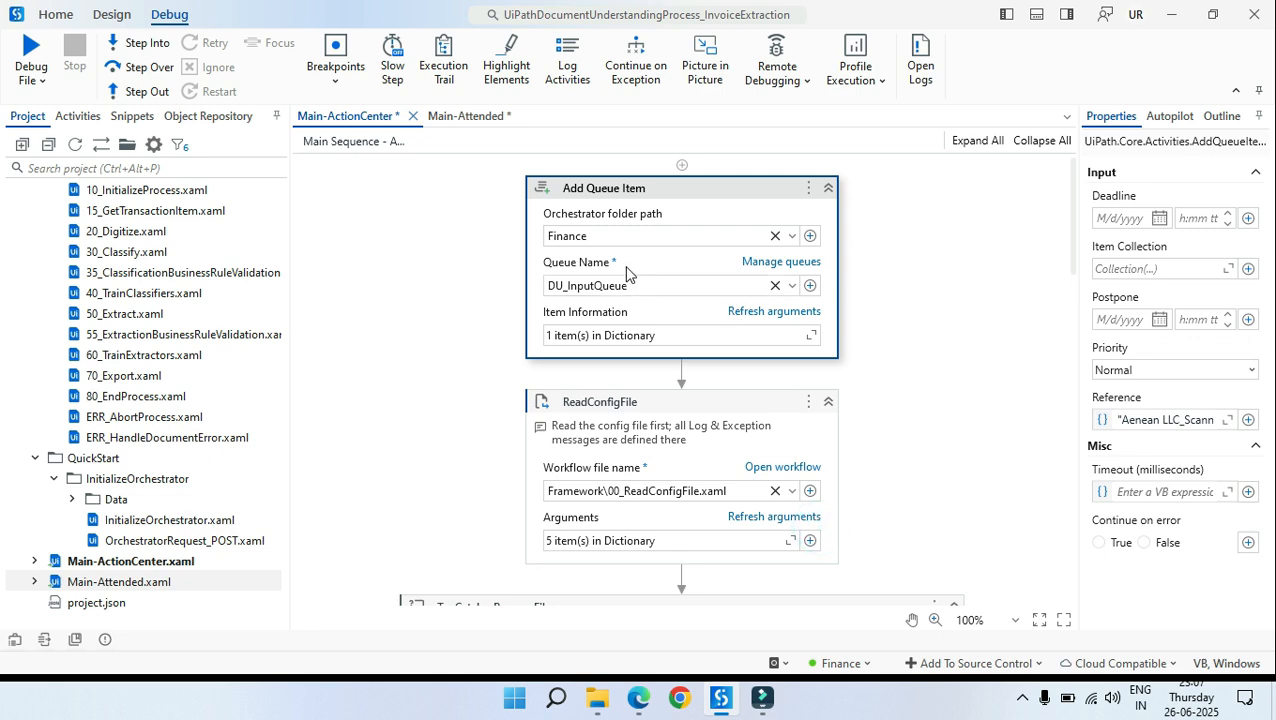
{"action": "left_click", "coordinate": [1228, 420]}
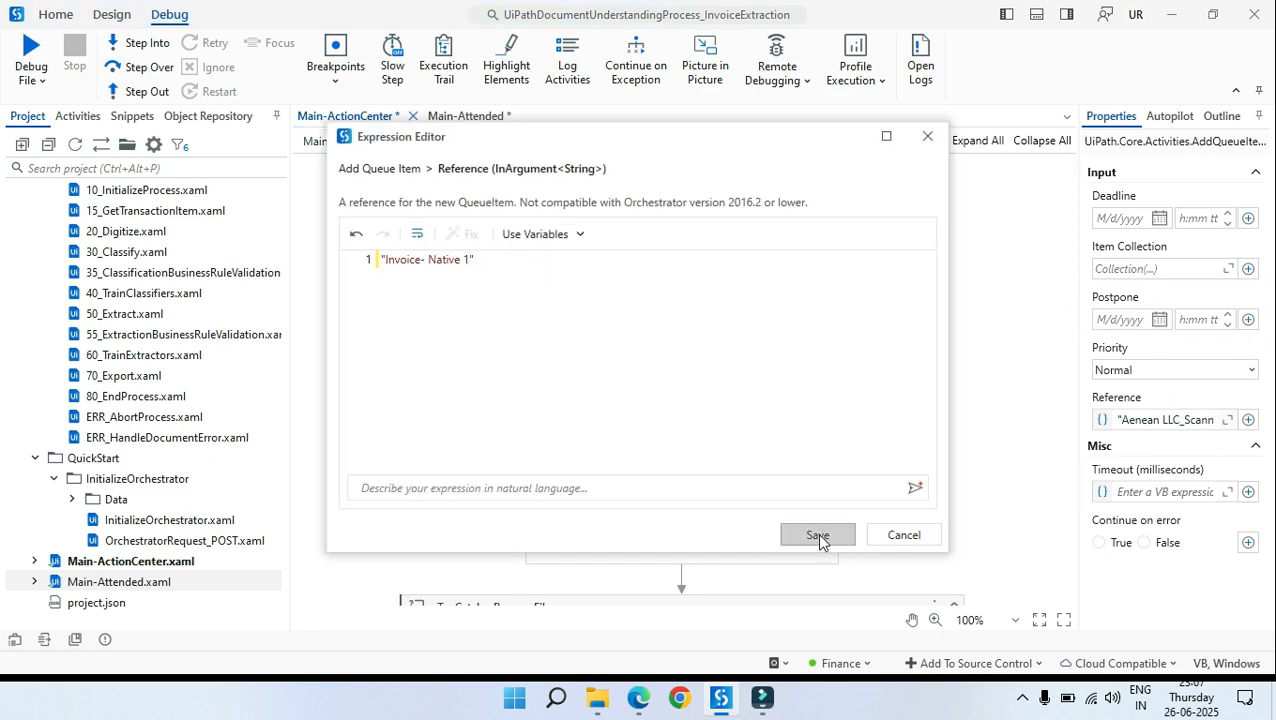
{"action": "left_click", "coordinate": [817, 535]}
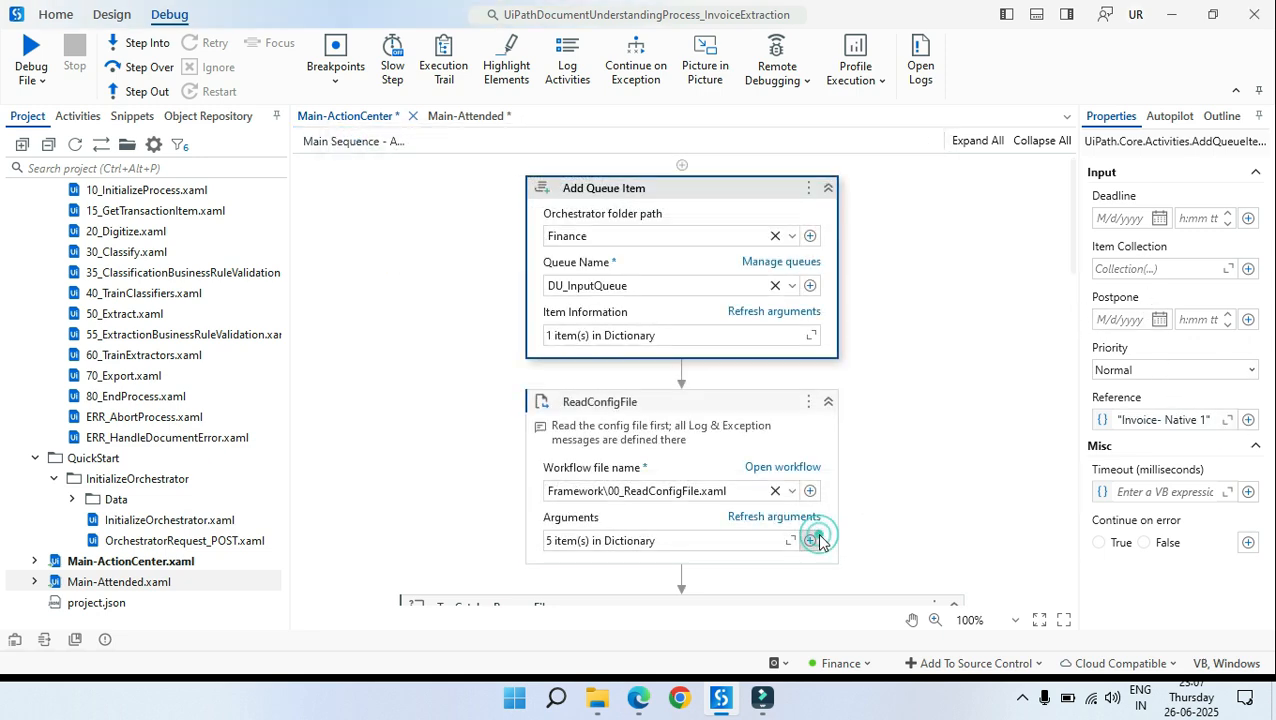
Step: Save and close Main-Attended, then start executing the Main-ActionCenter workflow
{"action": "left_click", "coordinate": [517, 116]}
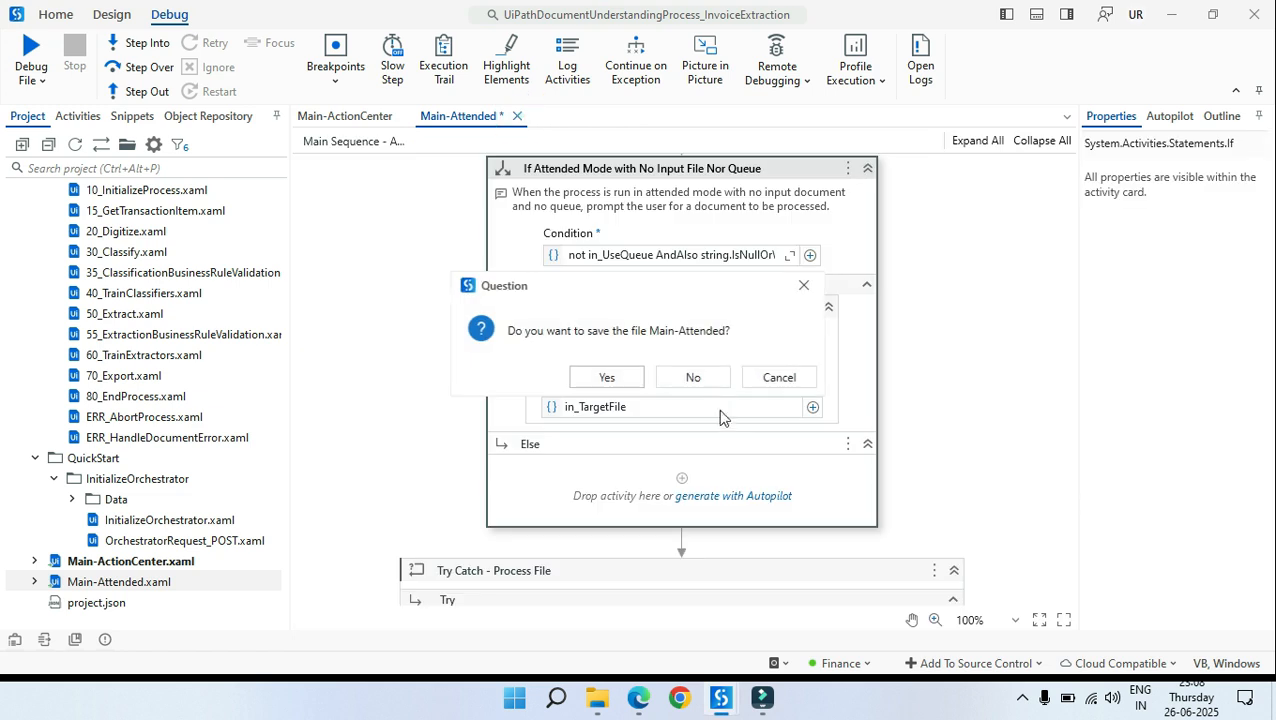
{"action": "left_click", "coordinate": [609, 373]}
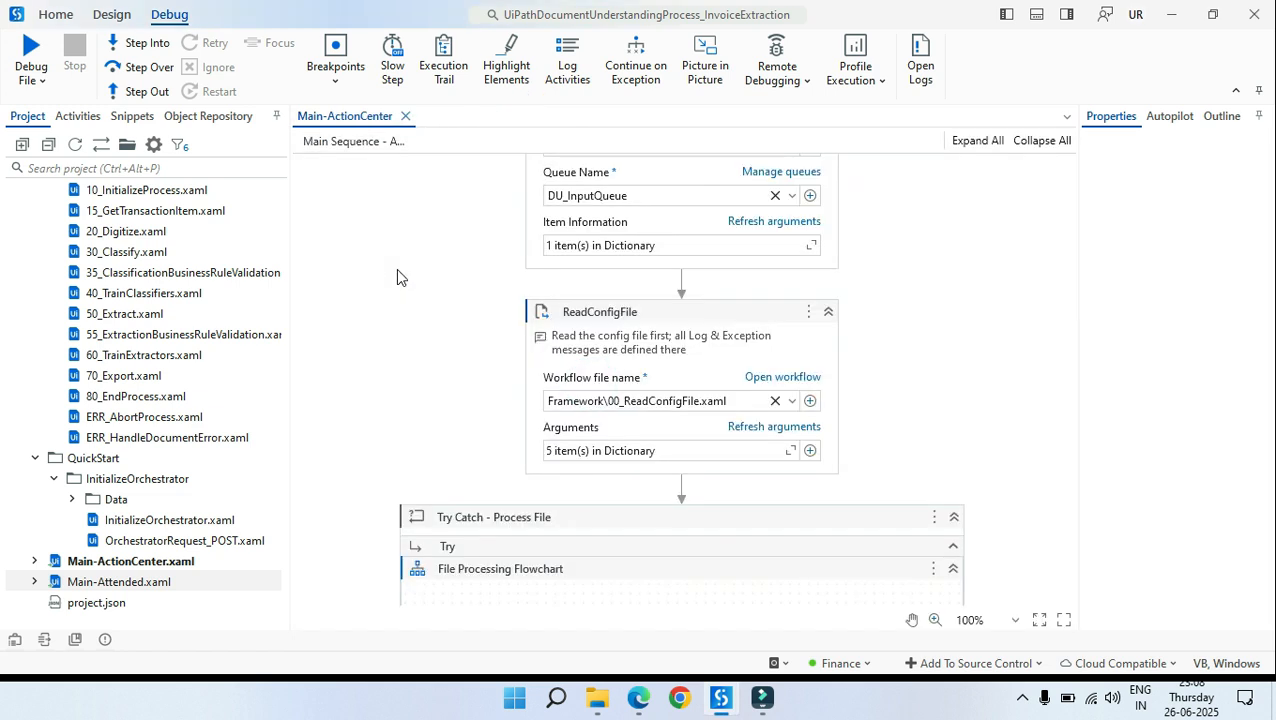
{"action": "left_click", "coordinate": [31, 80]}
{"action": "left_click", "coordinate": [59, 115]}
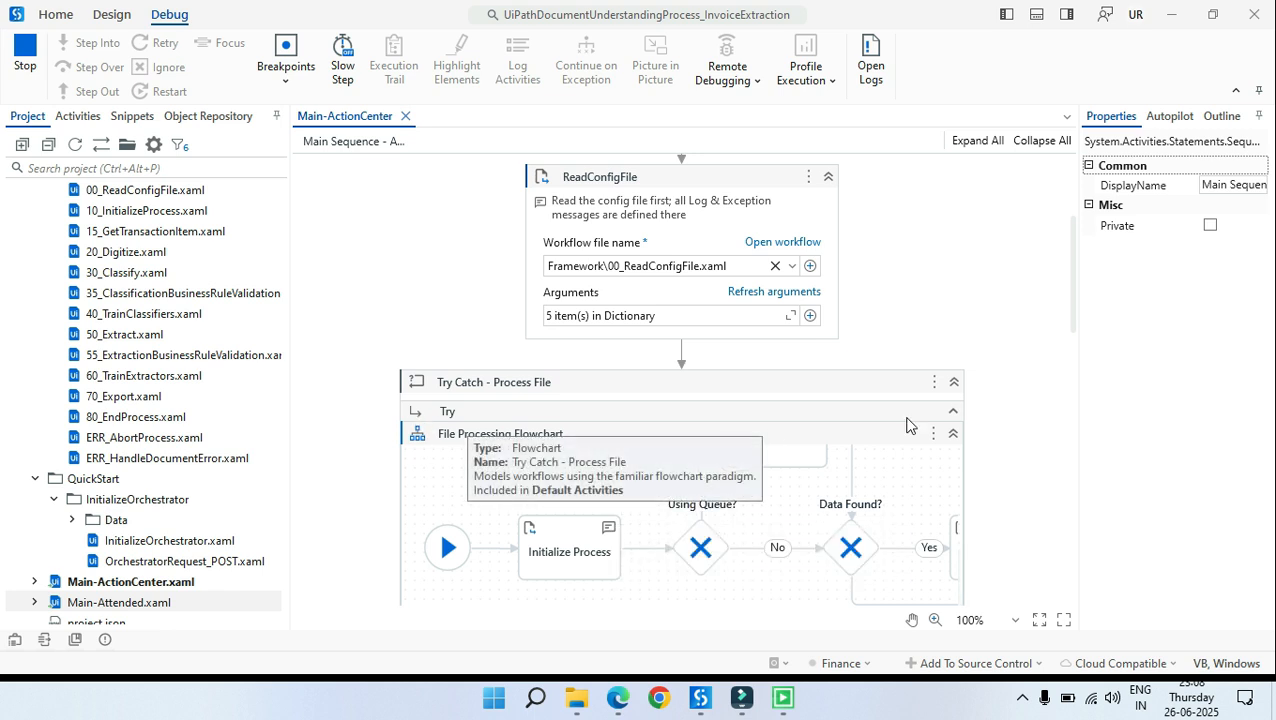
Step: Examine the run's Output log and the queue transactions in Orchestrator in Edge
{"action": "left_click", "coordinate": [44, 640]}
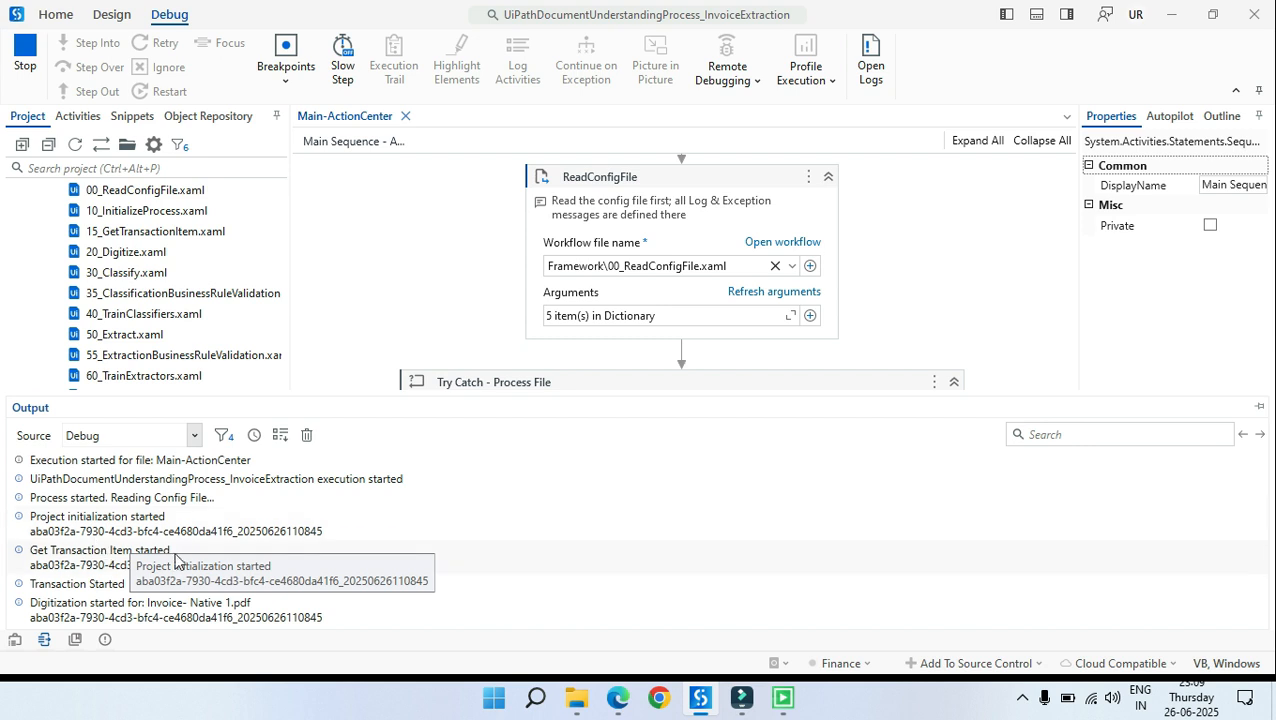
{"action": "left_click", "coordinate": [617, 698]}
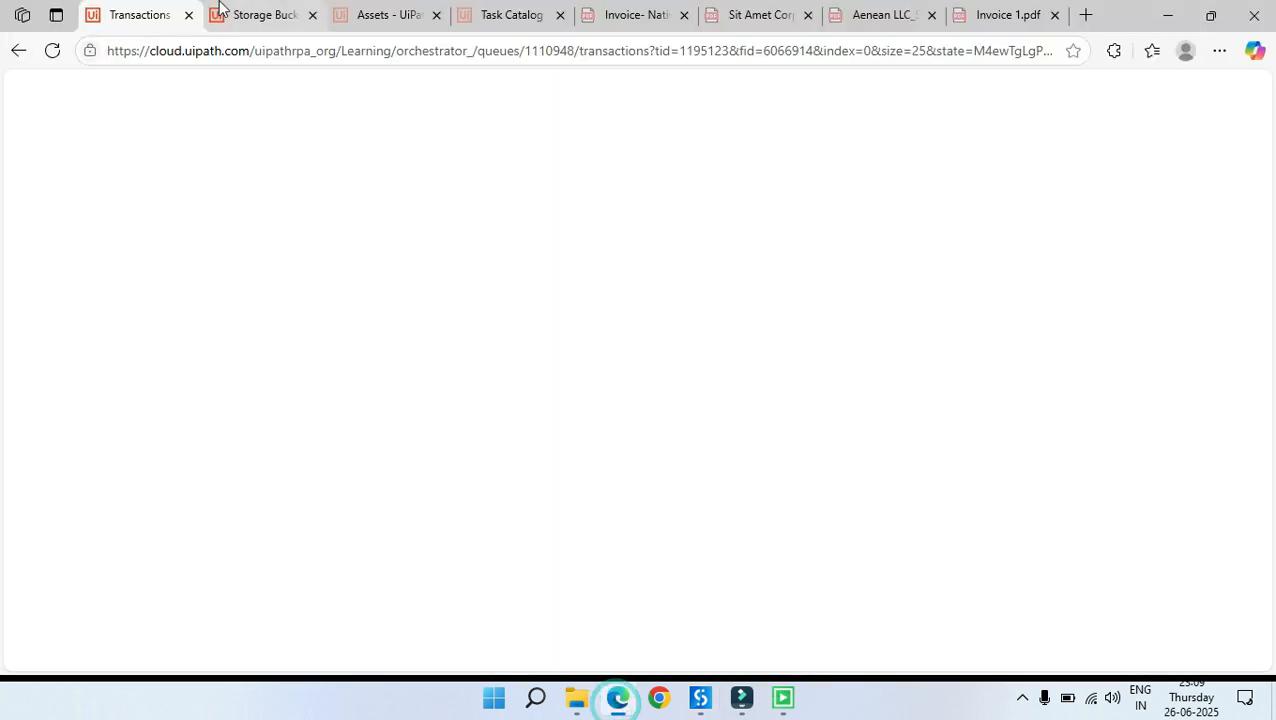
{"action": "left_click", "coordinate": [1229, 256]}
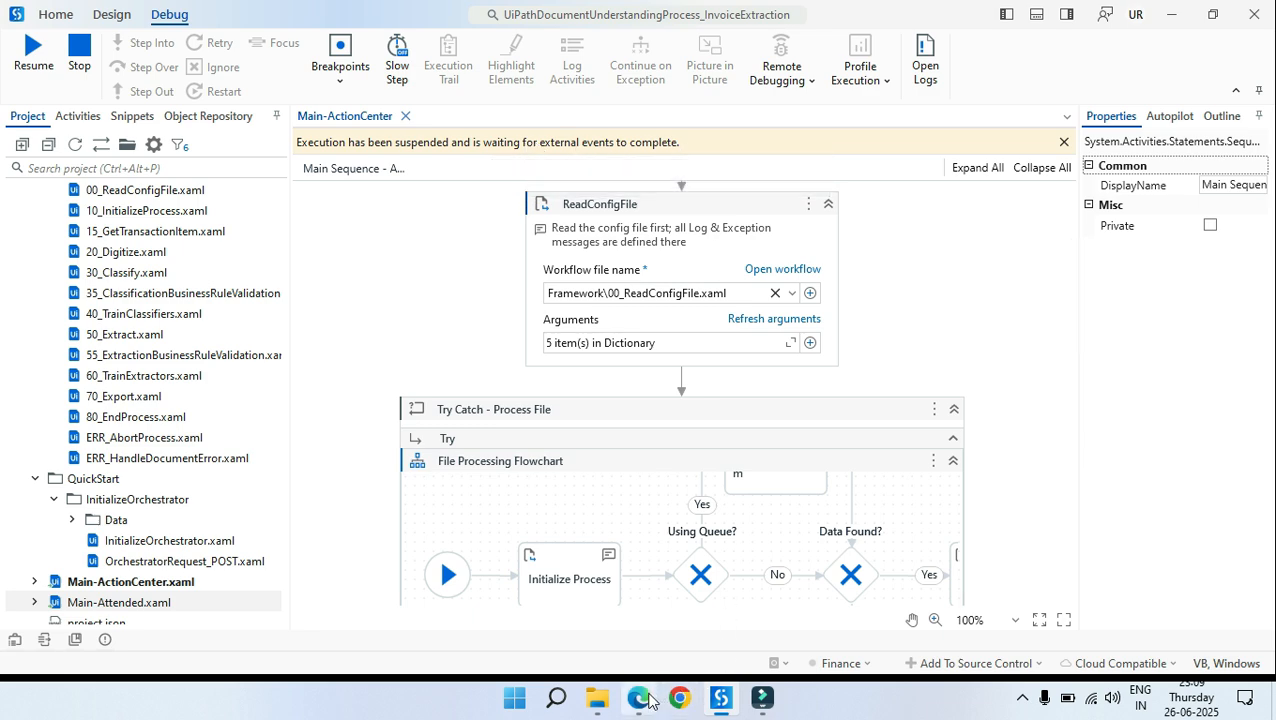
Step: Open the unassigned classification task for Invoice- Native 1.pdf in the UiPath Action Center inbox in Edge
{"action": "left_click", "coordinate": [645, 700]}
{"action": "left_click", "coordinate": [500, 16]}
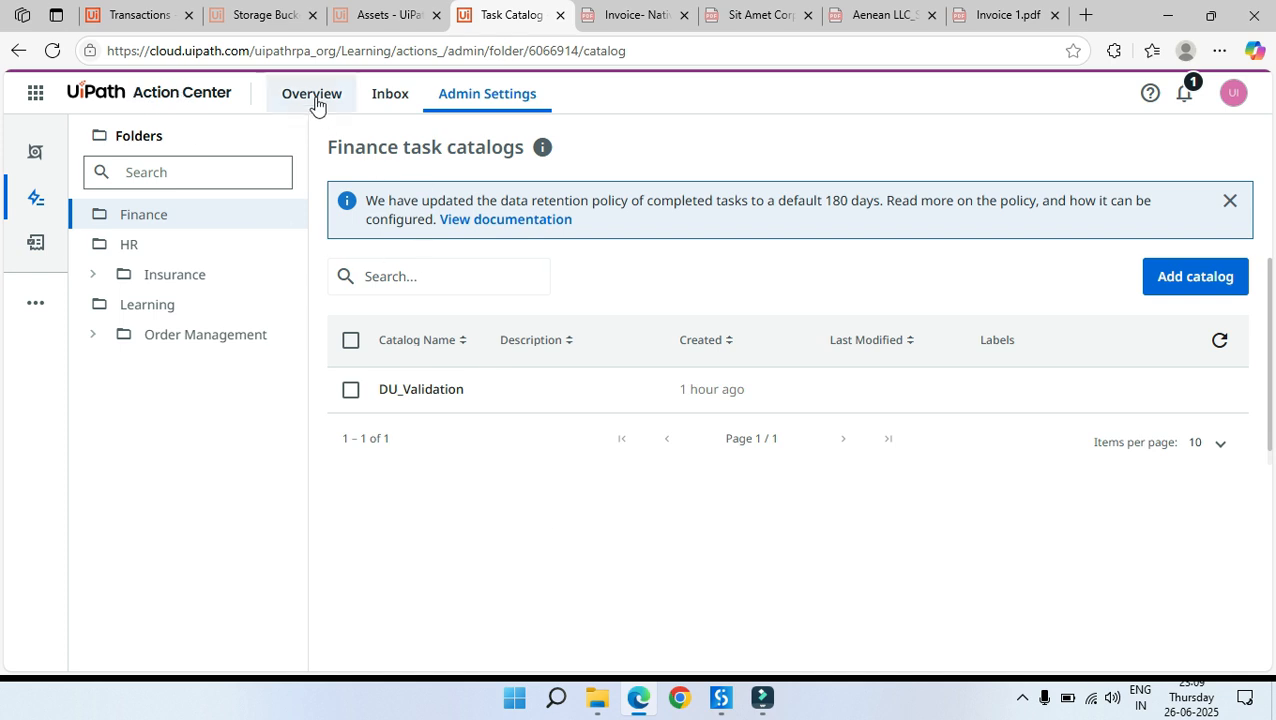
{"action": "left_click", "coordinate": [386, 100]}
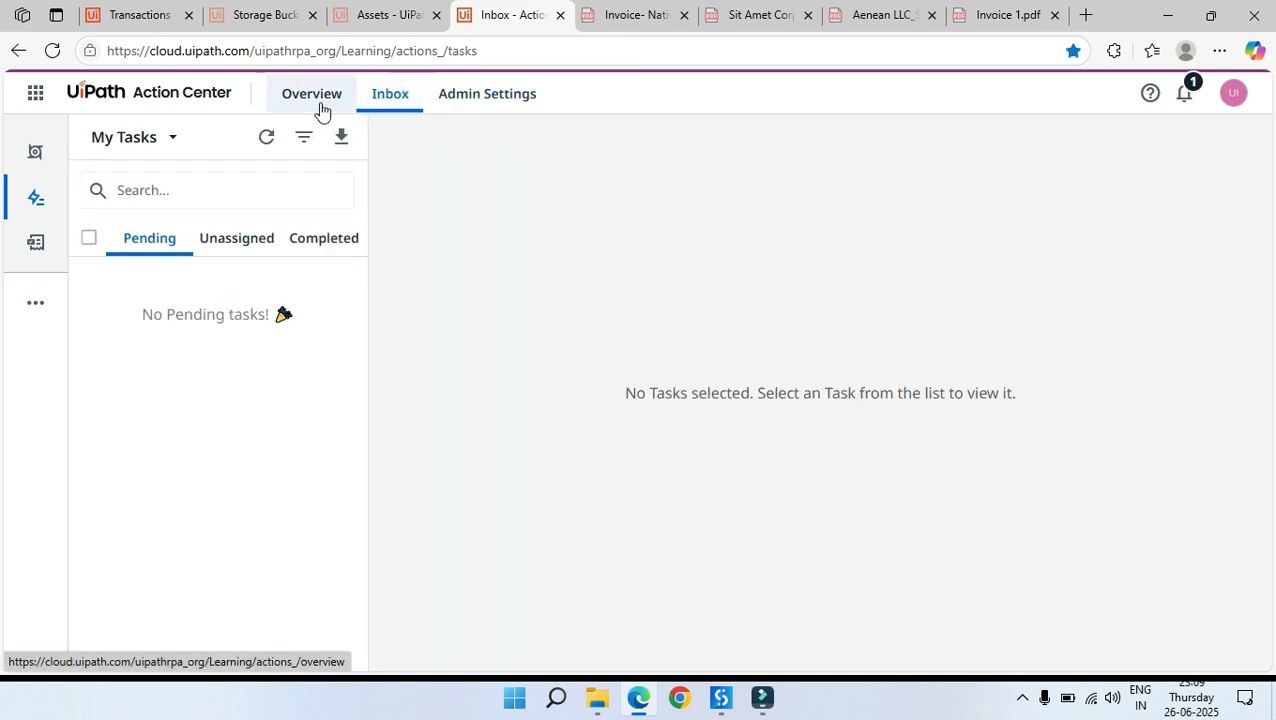
{"action": "left_click", "coordinate": [245, 246]}
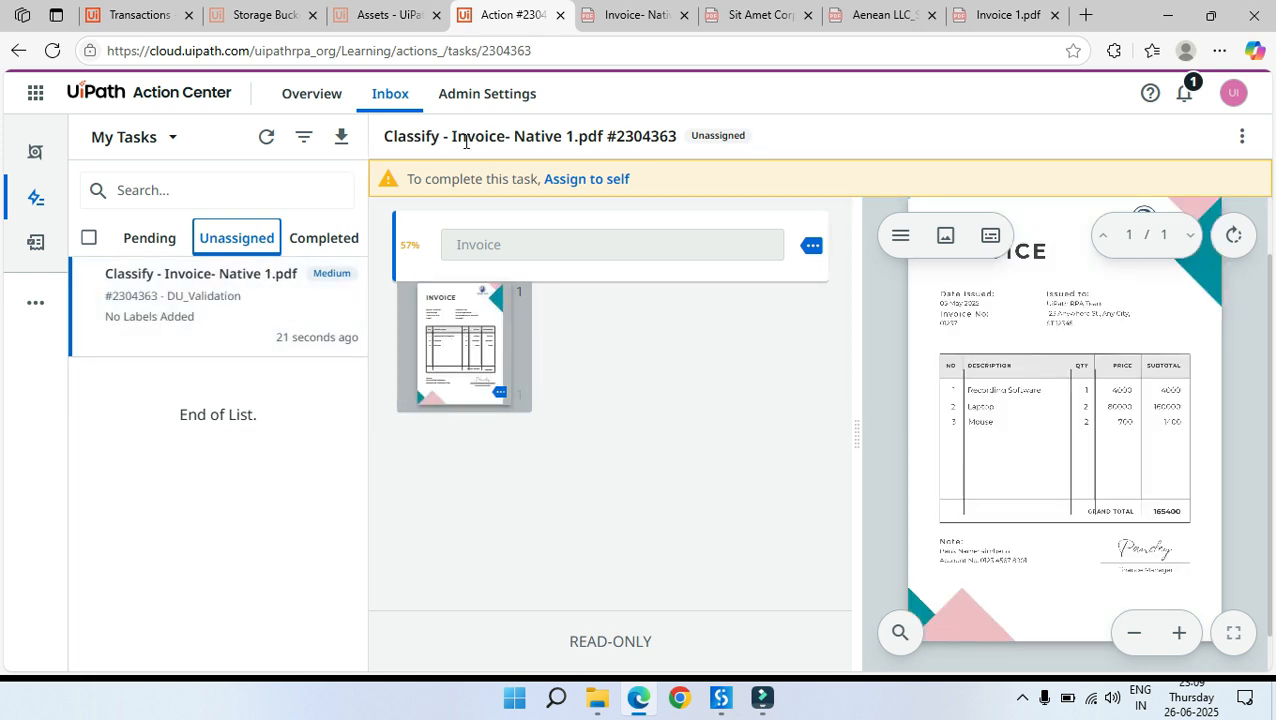
Step: Assign the classification task for Invoice- Native 1.pdf to yourself and open it among the pending tasks
{"action": "left_click", "coordinate": [492, 243]}
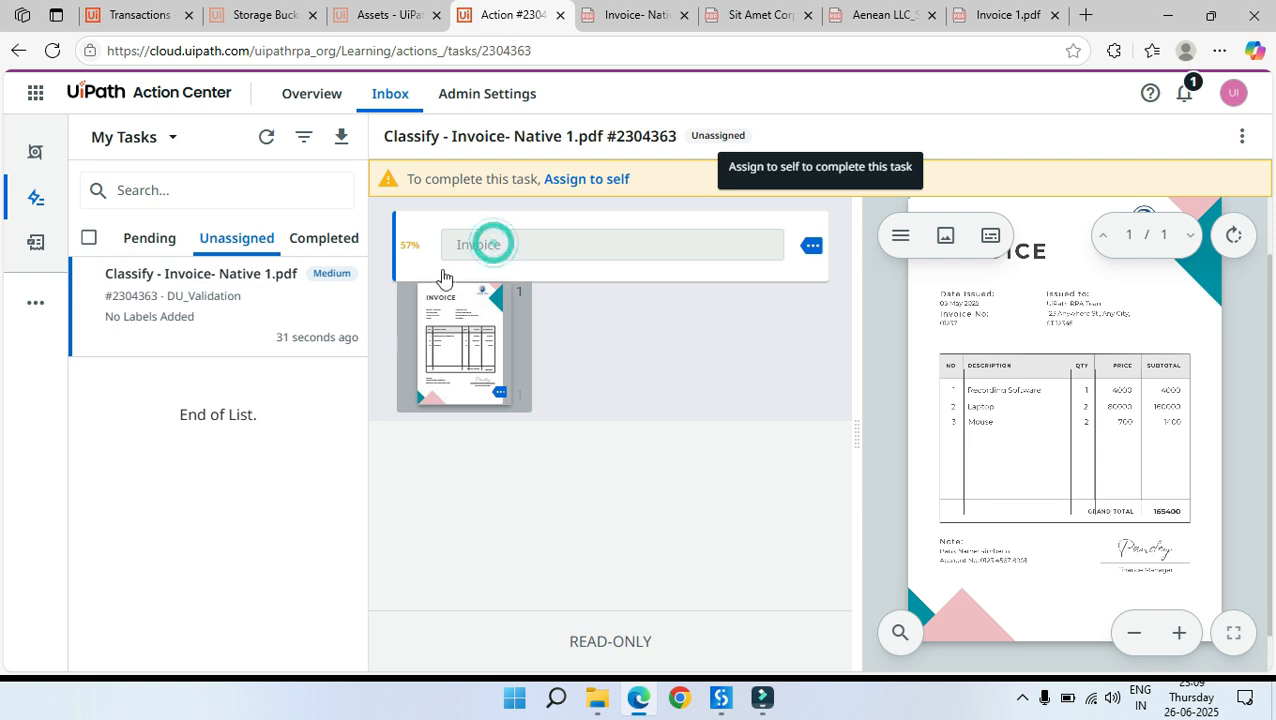
{"action": "left_click", "coordinate": [280, 508]}
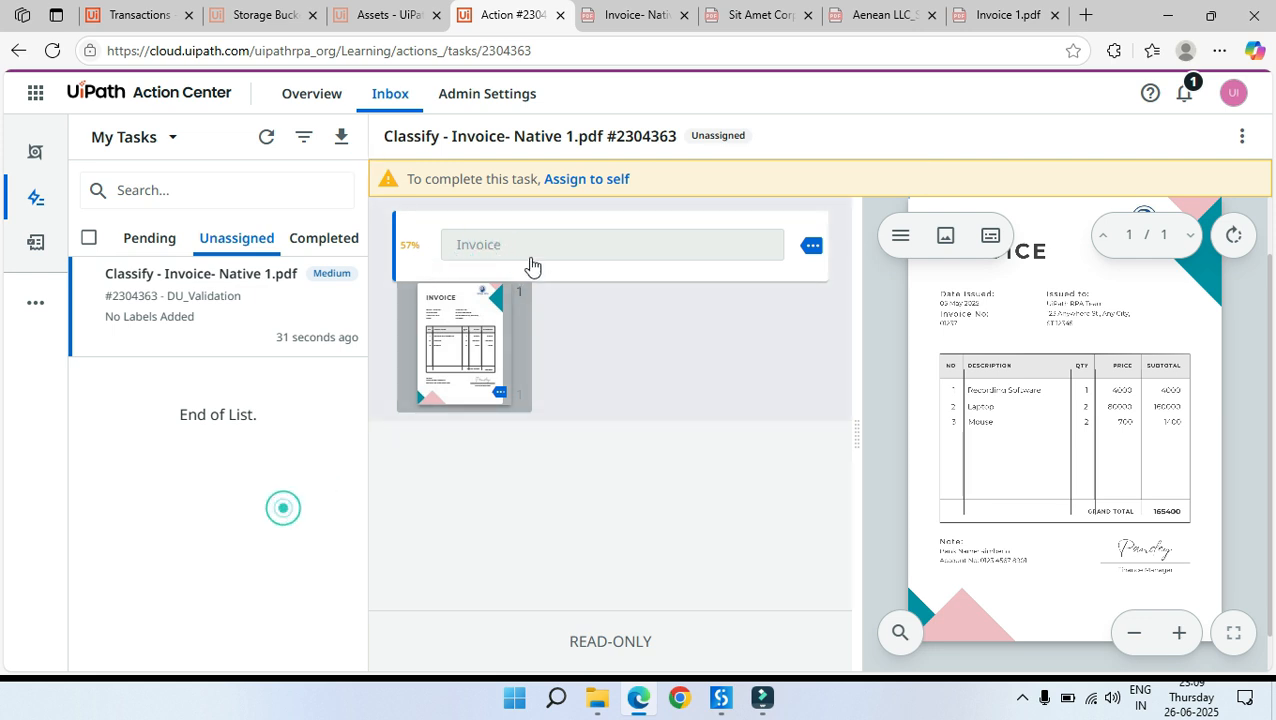
{"action": "left_click", "coordinate": [593, 181]}
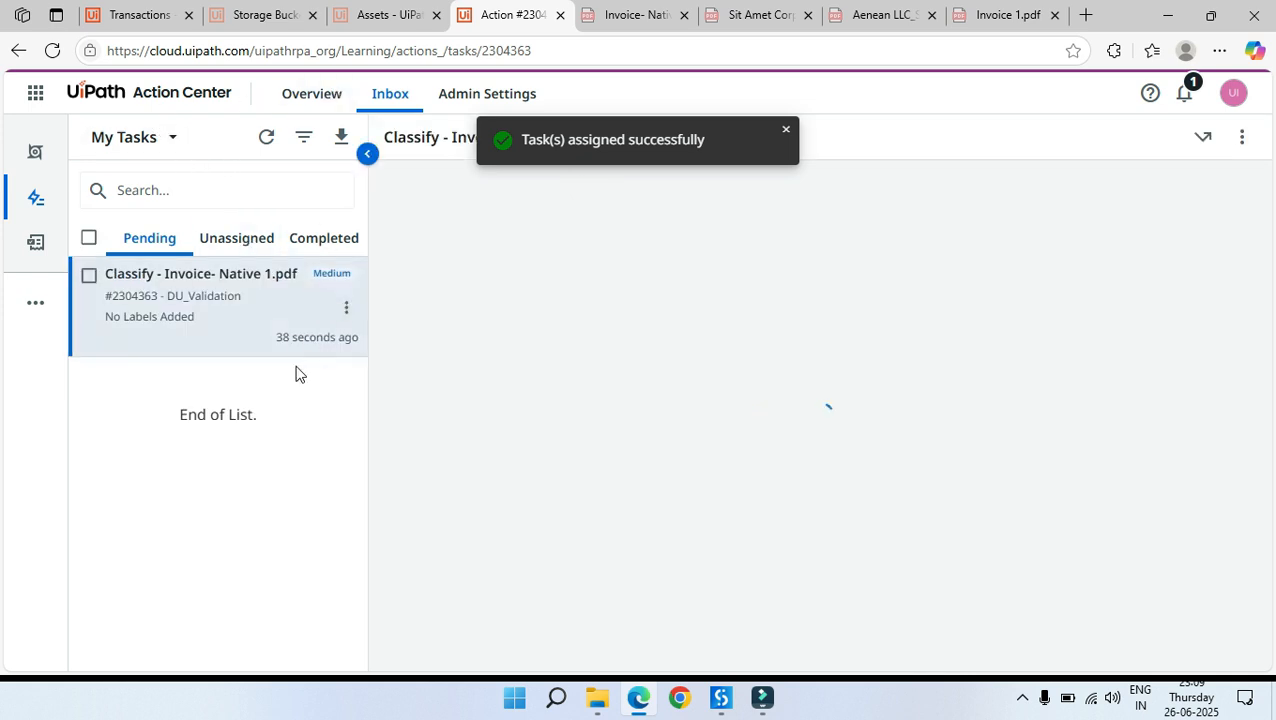
{"action": "left_click", "coordinate": [199, 288]}
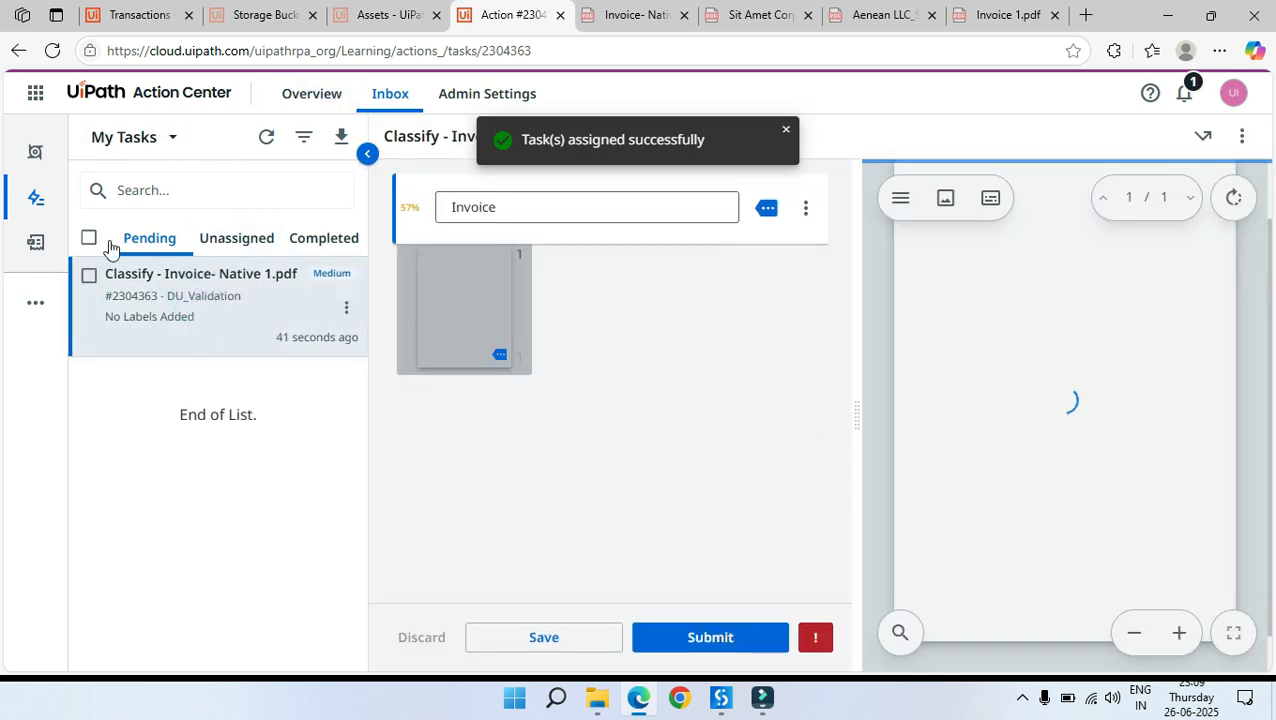
Step: Confirm the document type as Invoice, submit the classification, and show the completed tasks
{"action": "left_click", "coordinate": [550, 205]}
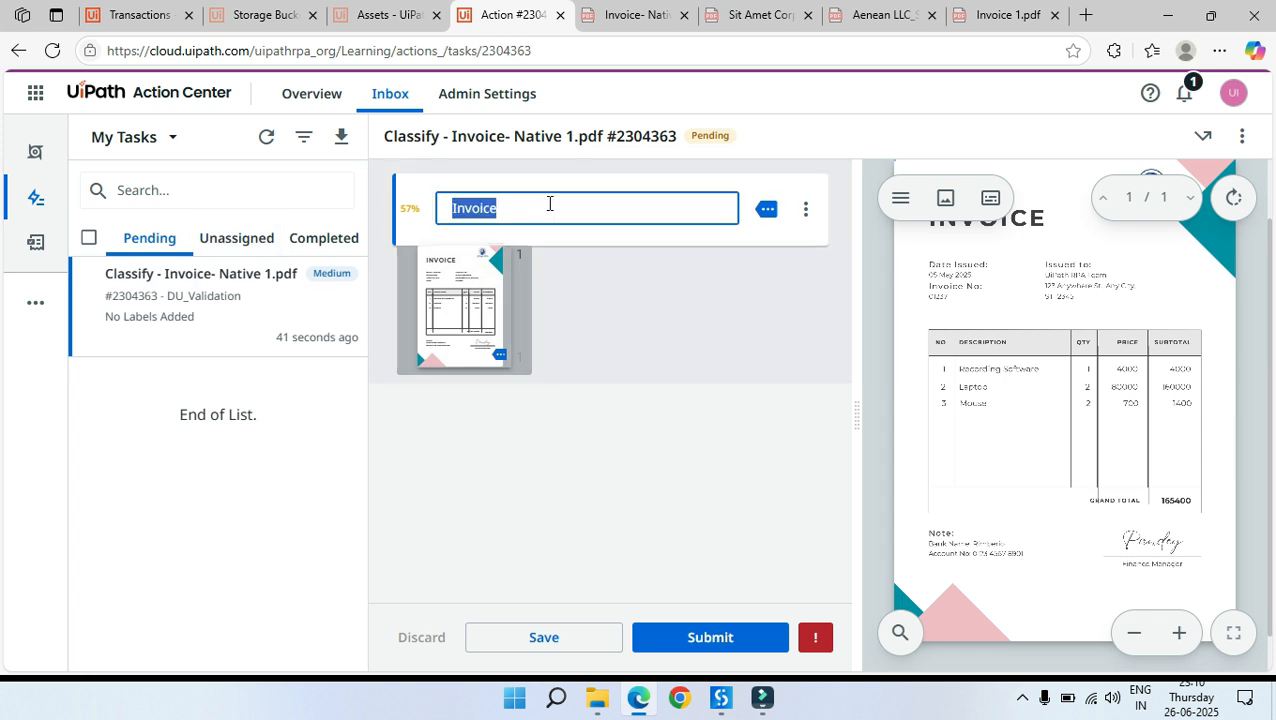
{"action": "left_click", "coordinate": [521, 364]}
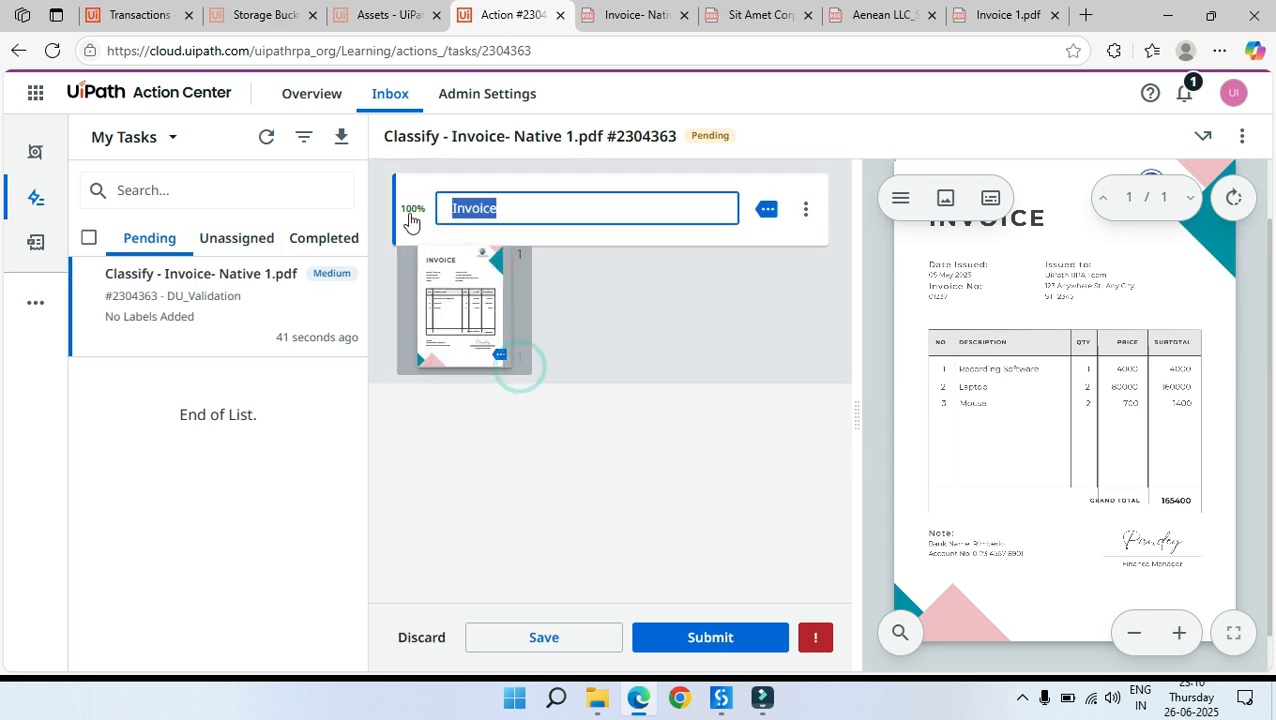
{"action": "left_click", "coordinate": [551, 496]}
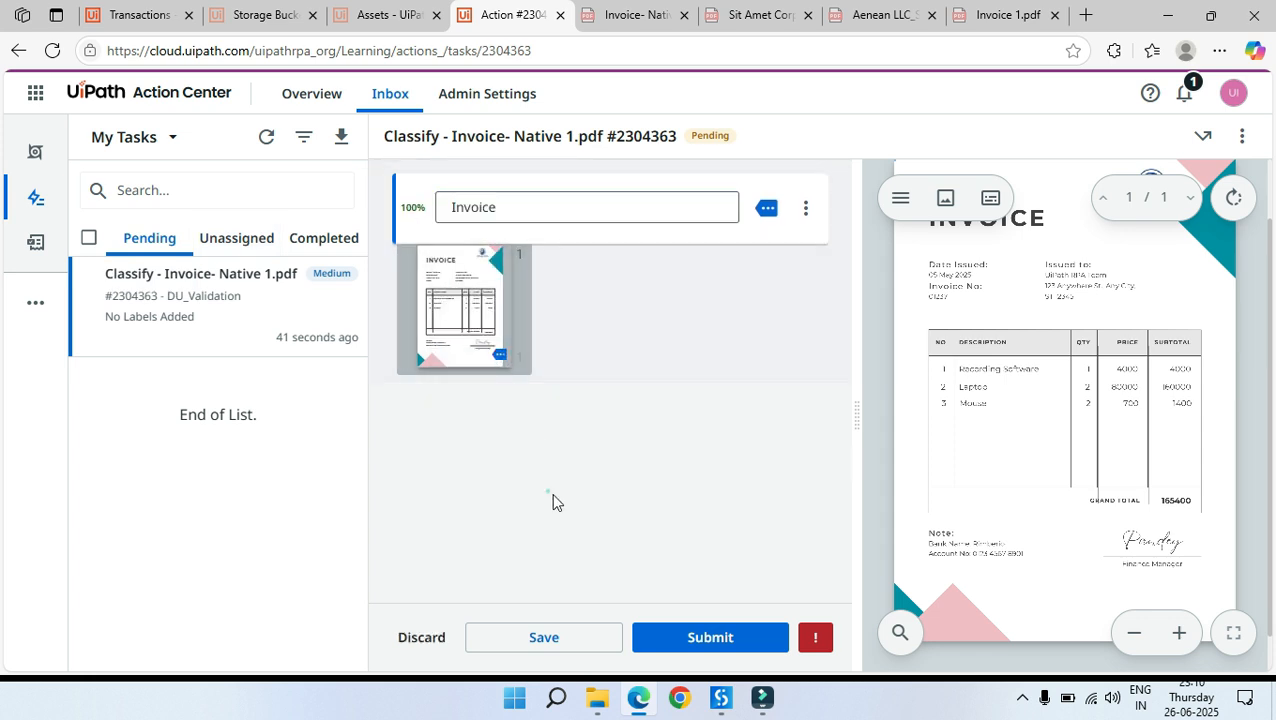
{"action": "left_click", "coordinate": [706, 634]}
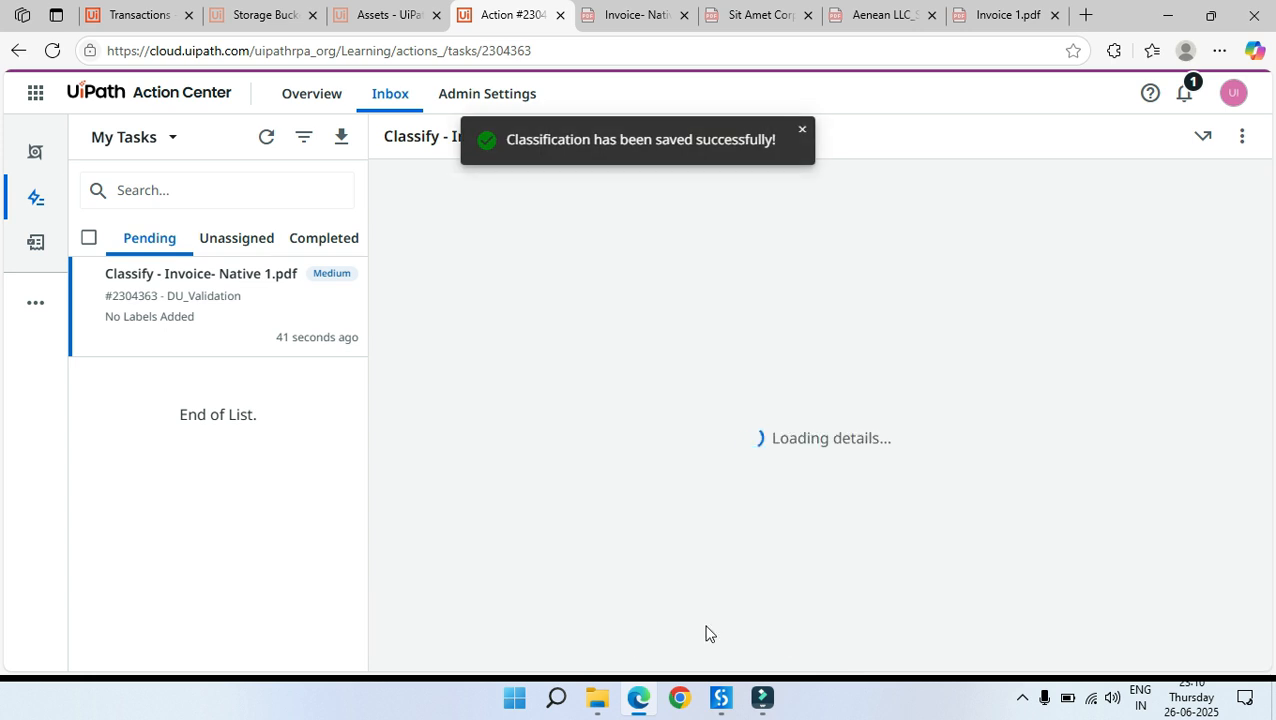
{"action": "left_click", "coordinate": [300, 240]}
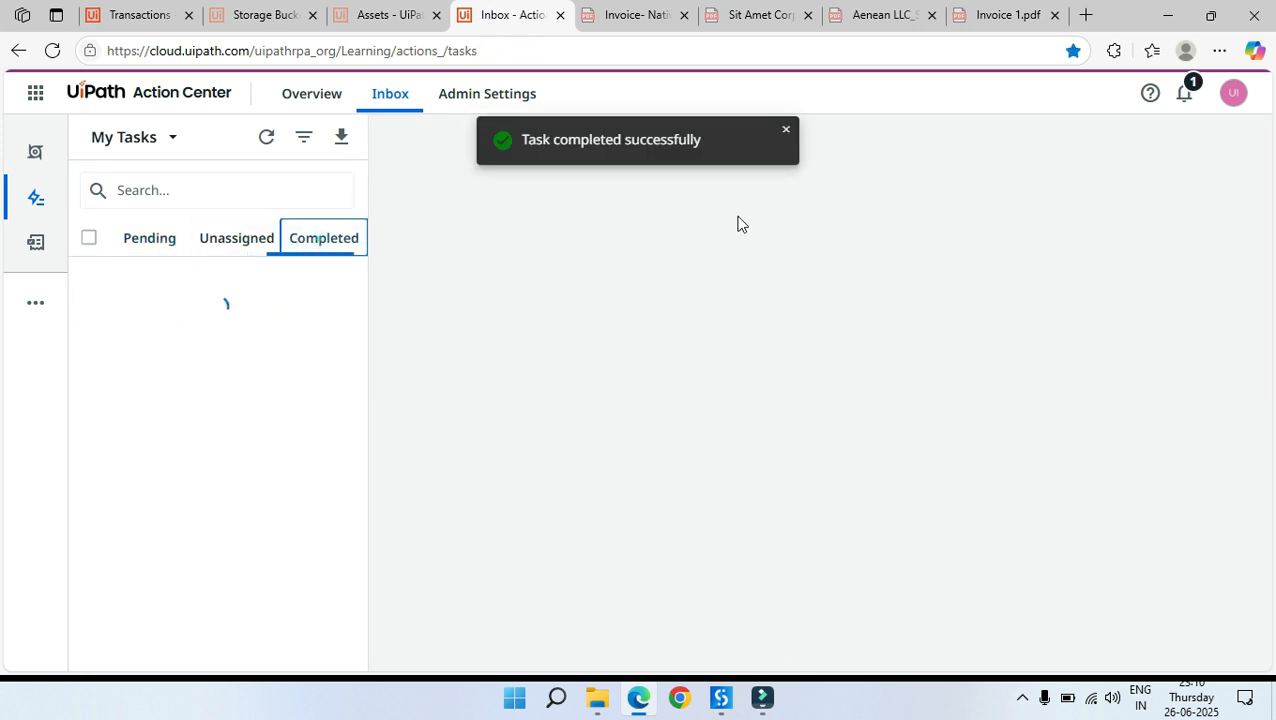
Step: In UiPath Studio, resume the suspended Main-ActionCenter run and display its Output log
{"action": "left_click", "coordinate": [1166, 15]}
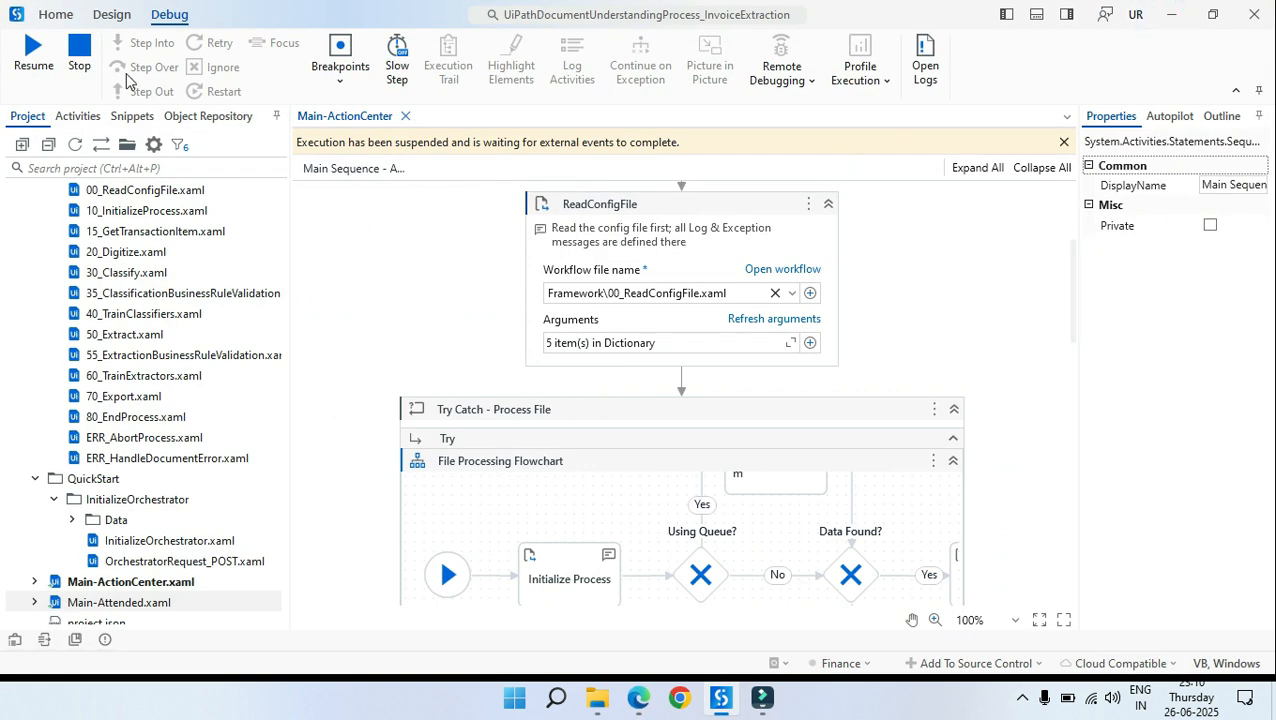
{"action": "left_click", "coordinate": [33, 55]}
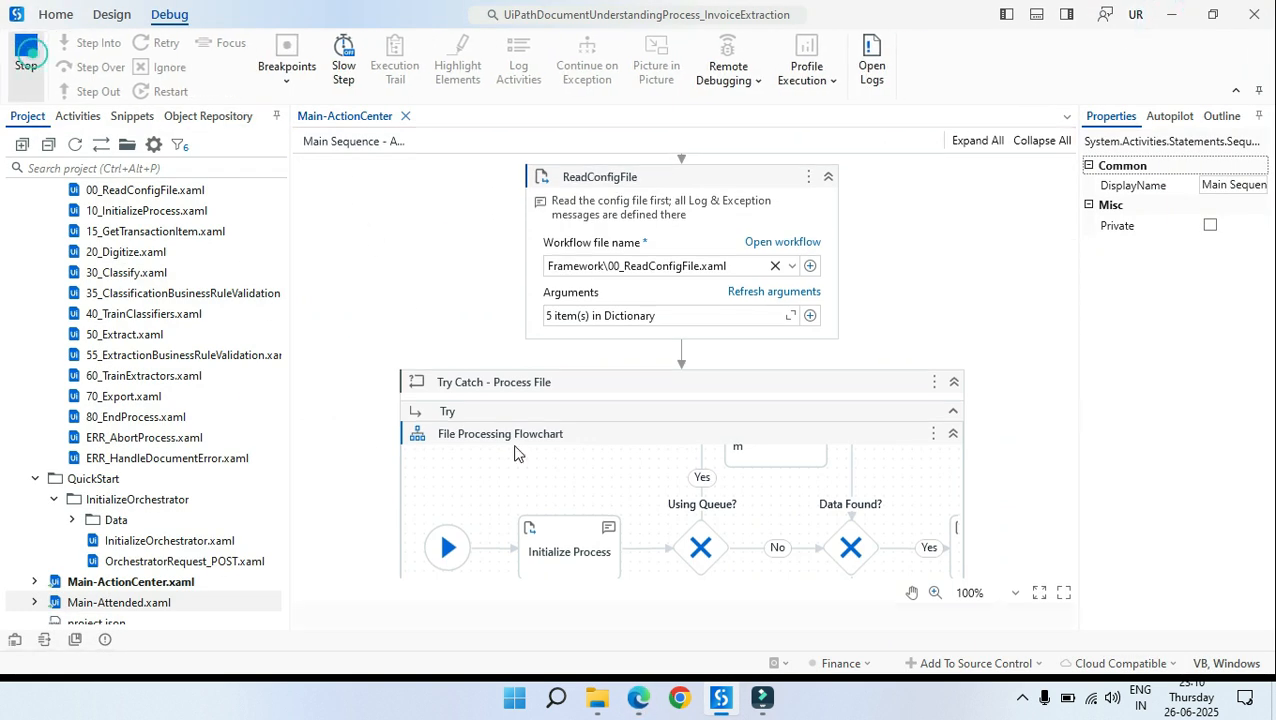
{"action": "left_click", "coordinate": [44, 639]}
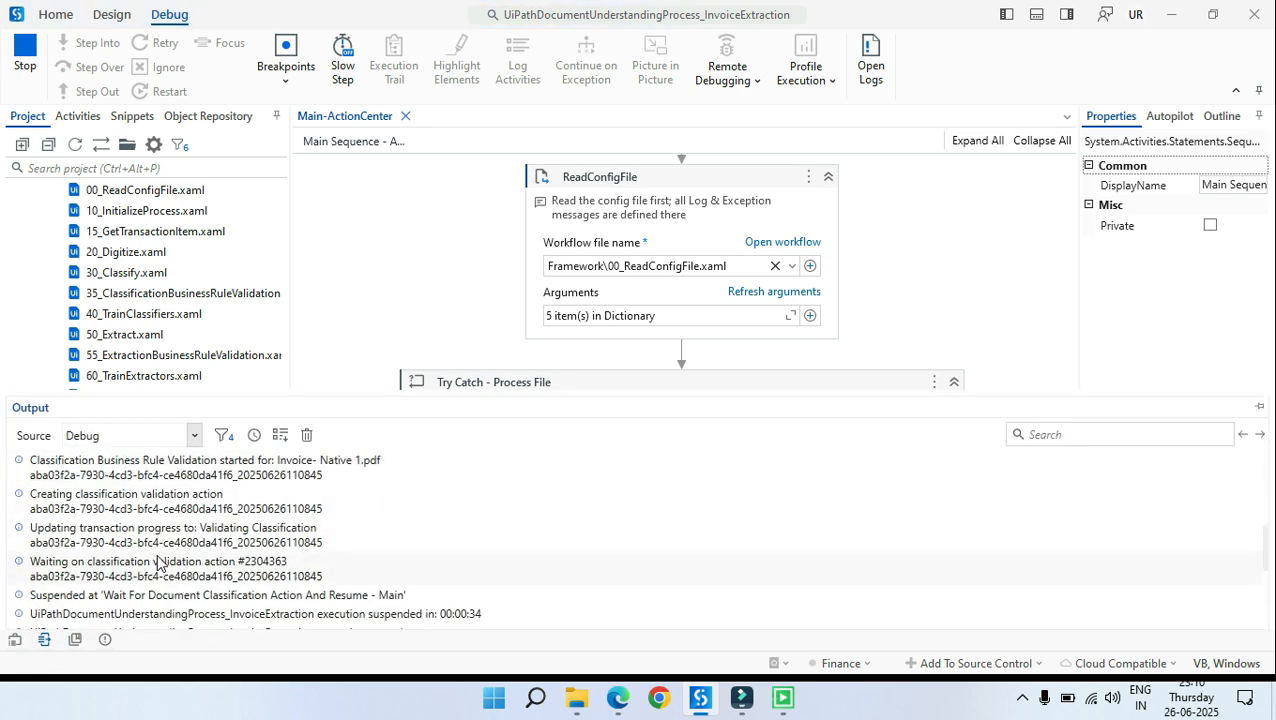
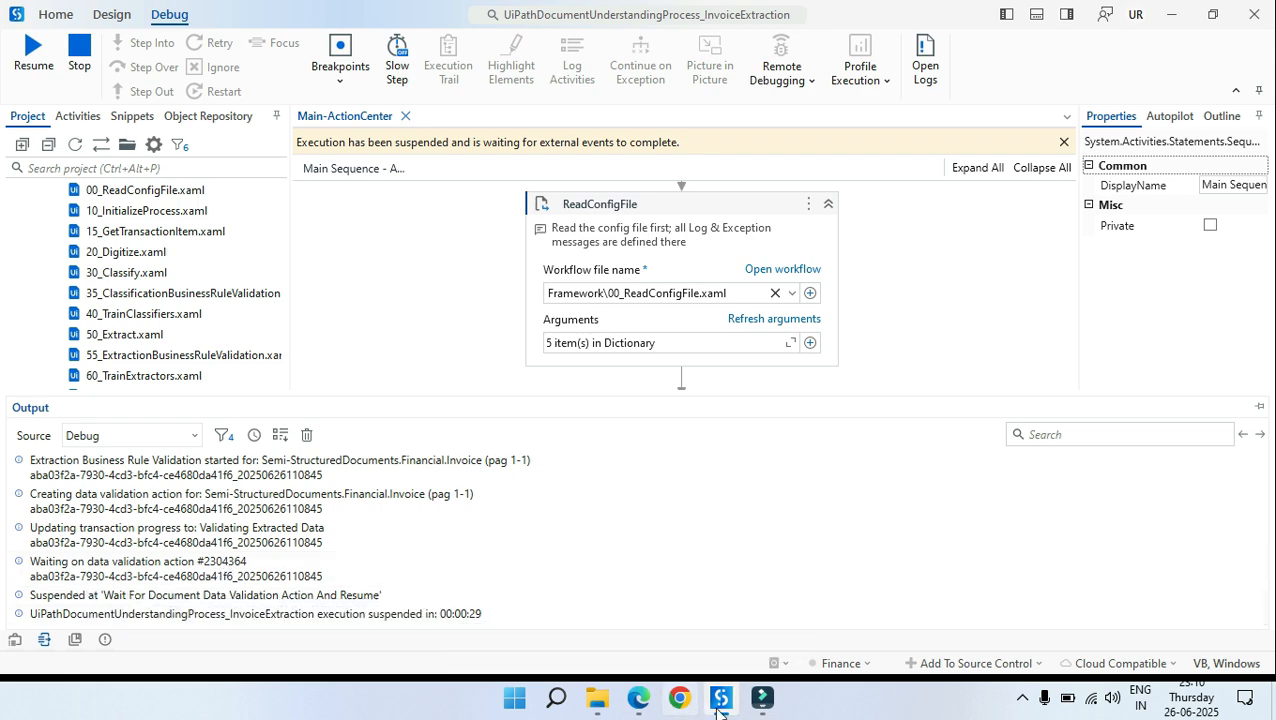
Step: In UiPath Action Center in Edge, assign the unassigned Validate - Invoice task to yourself and open it
{"action": "left_click", "coordinate": [657, 709]}
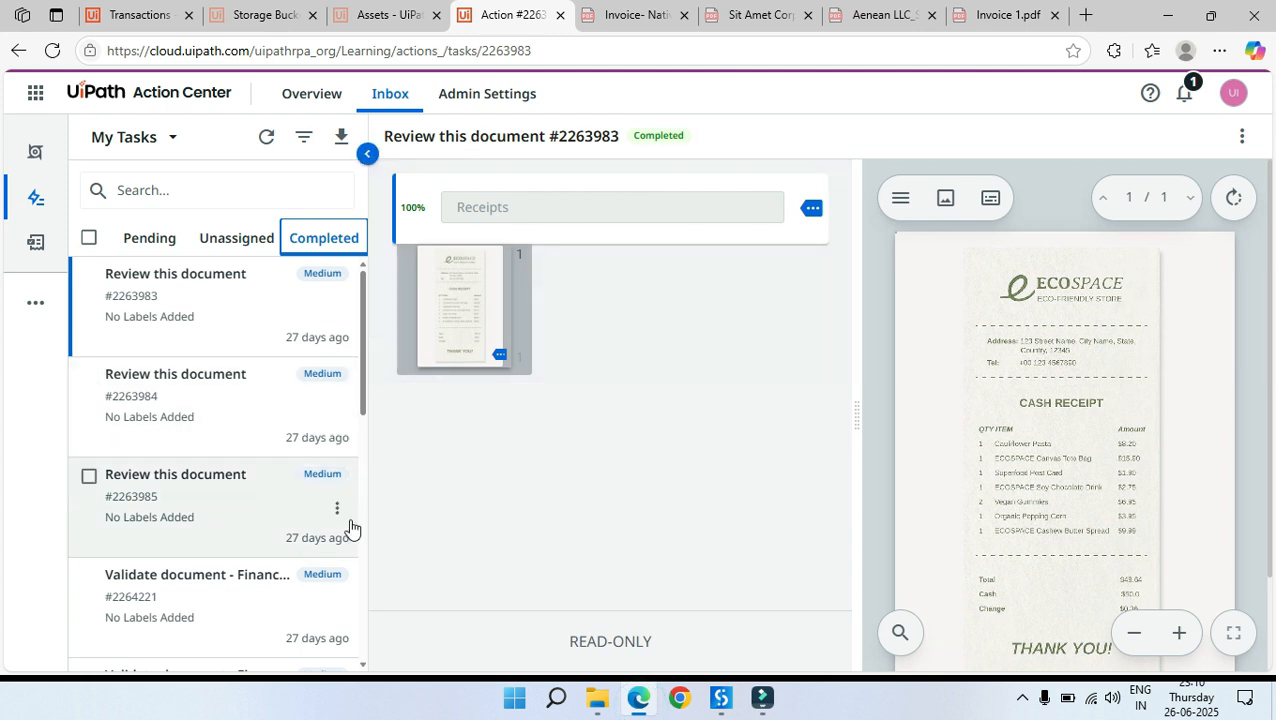
{"action": "left_click", "coordinate": [151, 240]}
{"action": "left_click", "coordinate": [247, 237]}
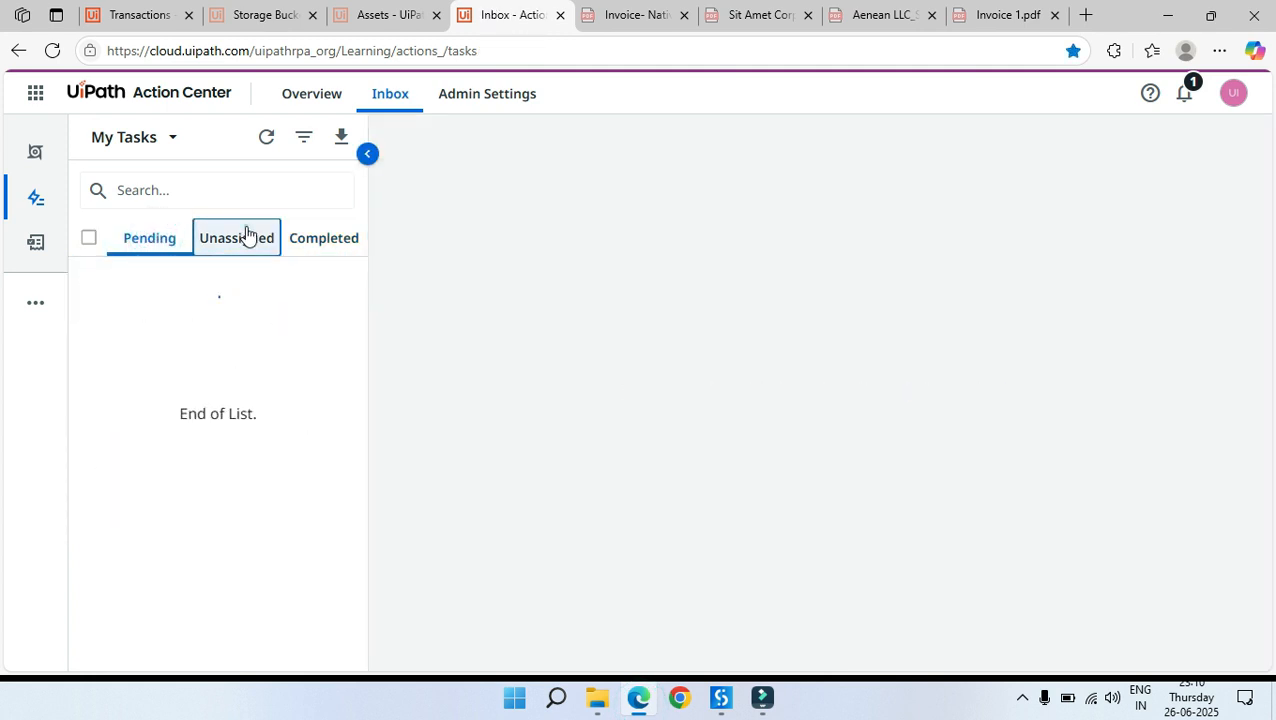
{"action": "left_click", "coordinate": [216, 302]}
{"action": "left_click", "coordinate": [213, 293]}
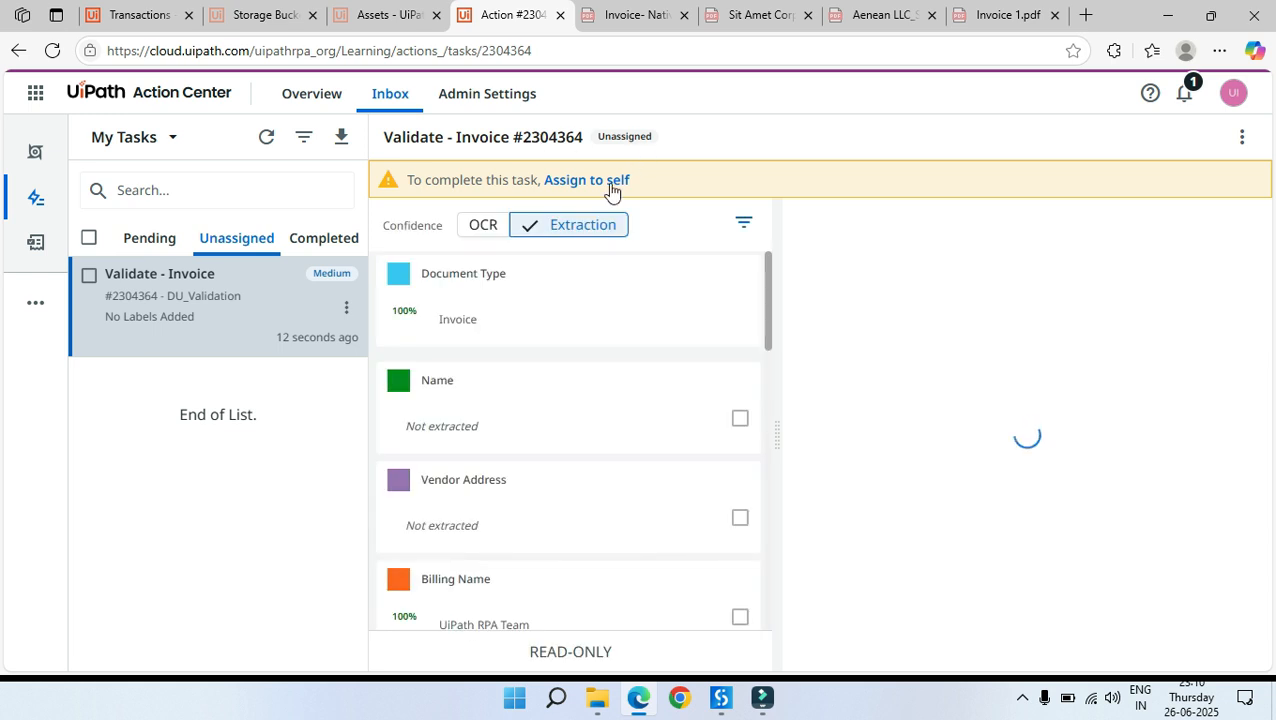
{"action": "left_click", "coordinate": [587, 181]}
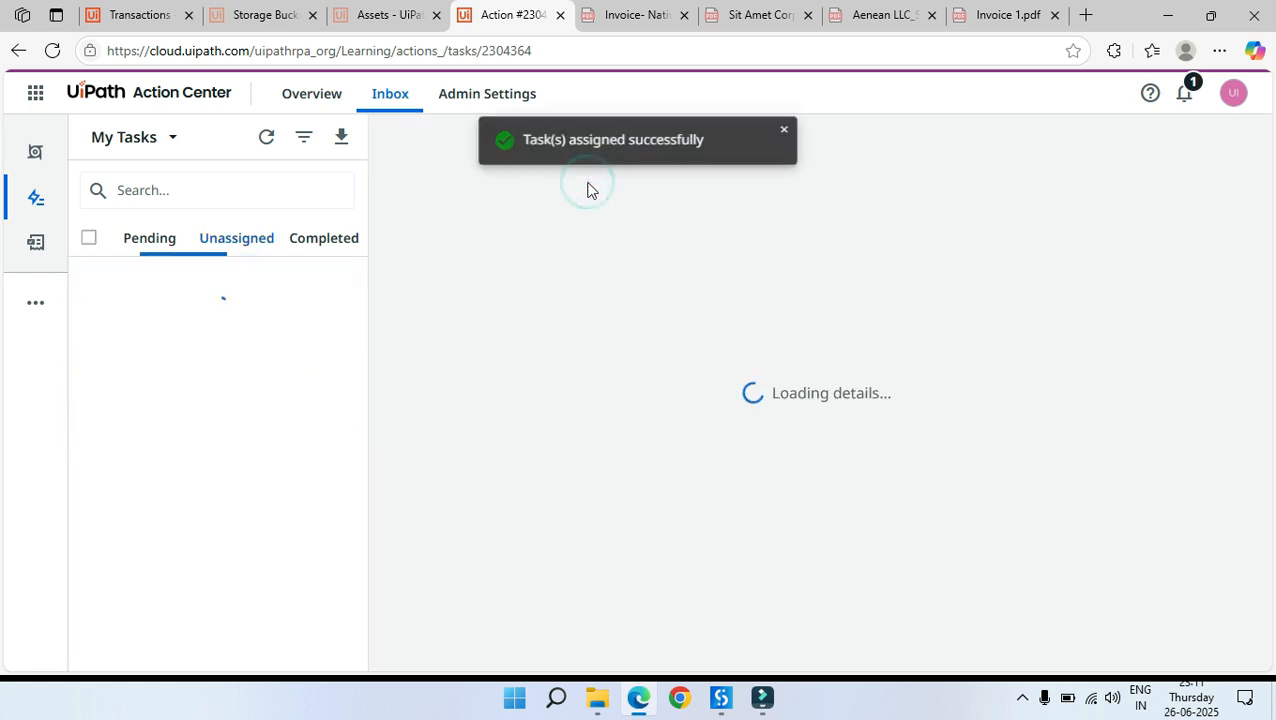
{"action": "left_click", "coordinate": [210, 296]}
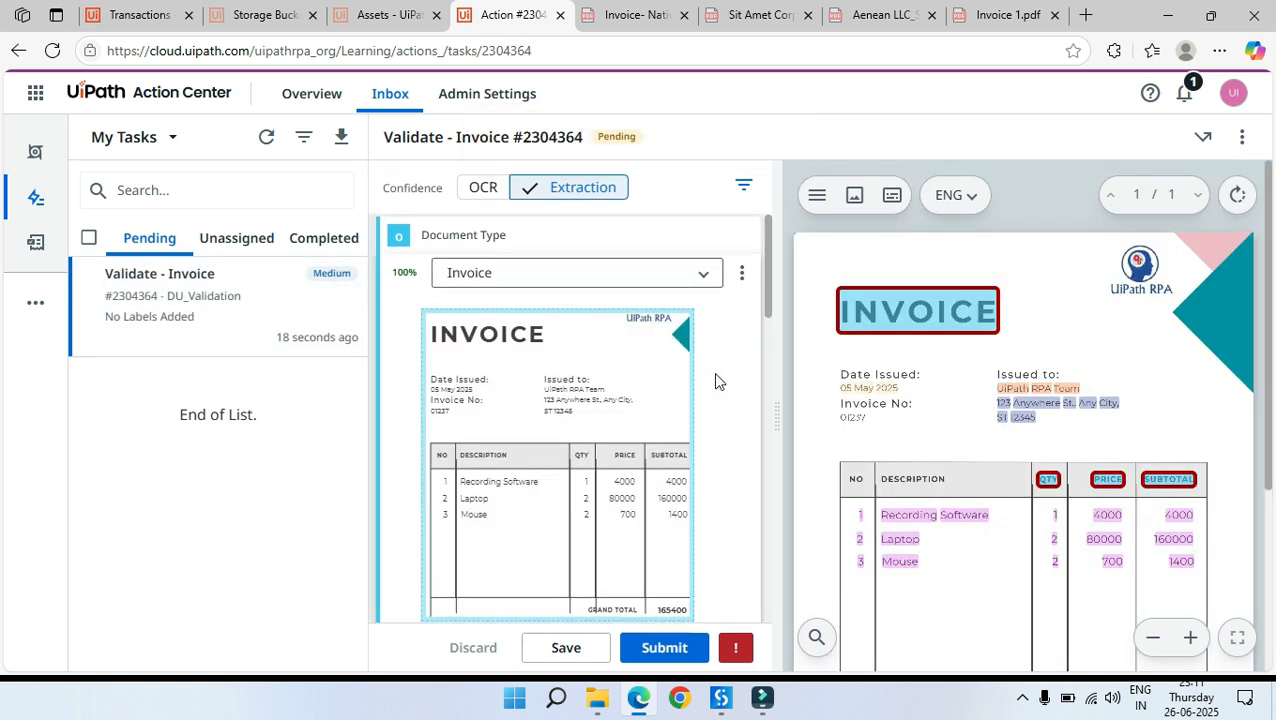
Step: Fill the unextracted Name field with "UiPath RPA" taken from the logo text on the invoice
{"action": "scroll", "coordinate": [714, 372], "scroll_direction": "down", "scroll_amount": 4}
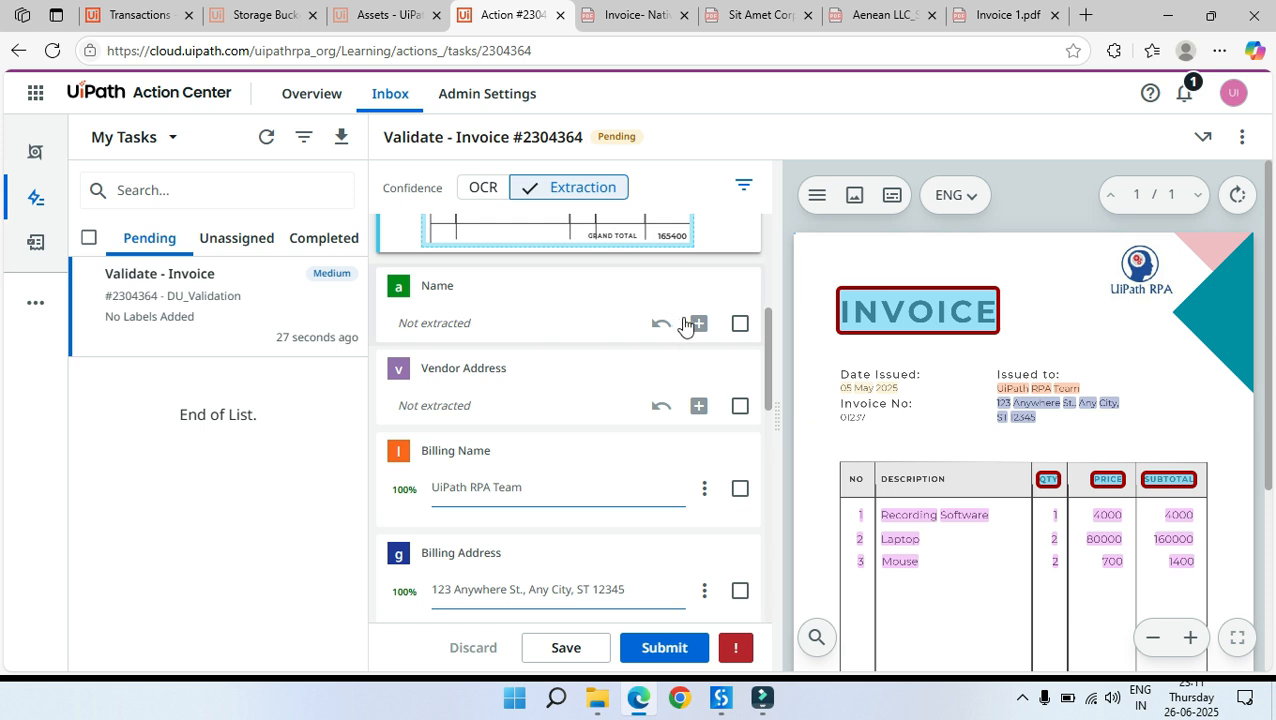
{"action": "scroll", "coordinate": [590, 334], "scroll_direction": "down", "scroll_amount": 5}
{"action": "left_click", "coordinate": [468, 328]}
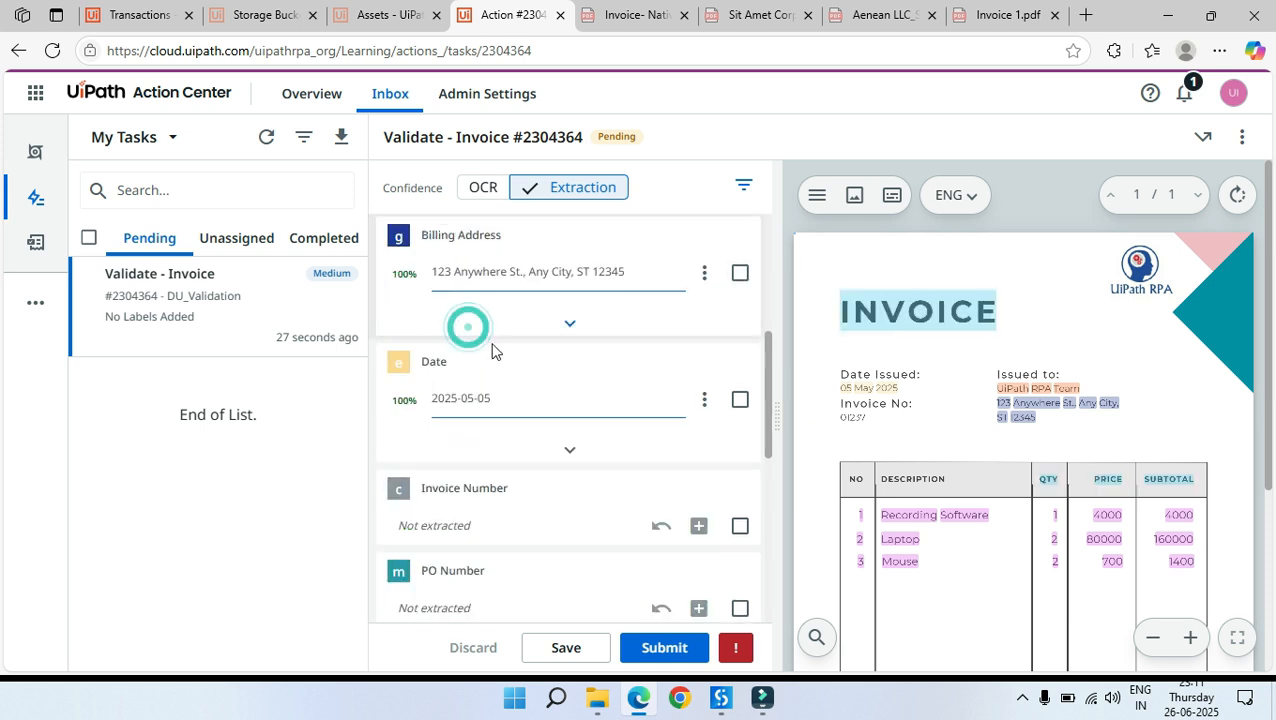
{"action": "scroll", "coordinate": [505, 373], "scroll_direction": "up", "scroll_amount": 3}
{"action": "scroll", "coordinate": [492, 395], "scroll_direction": "up", "scroll_amount": 2}
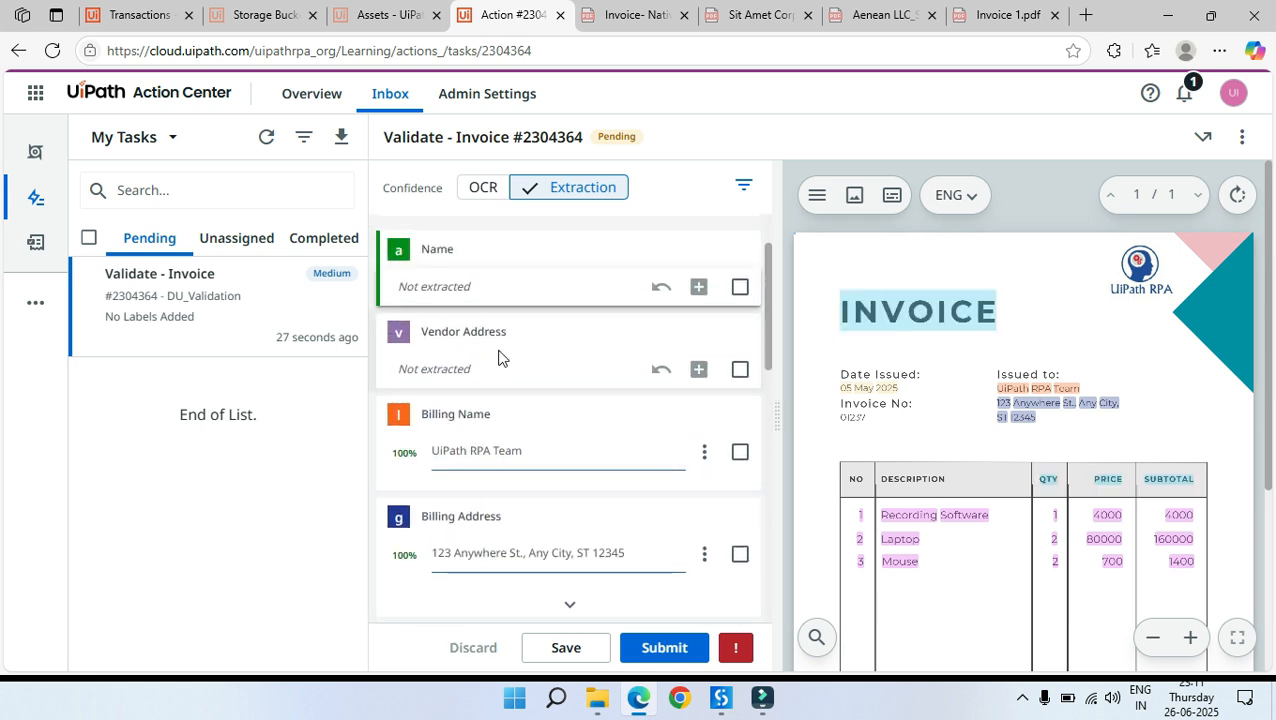
{"action": "scroll", "coordinate": [497, 360], "scroll_direction": "up", "scroll_amount": 2}
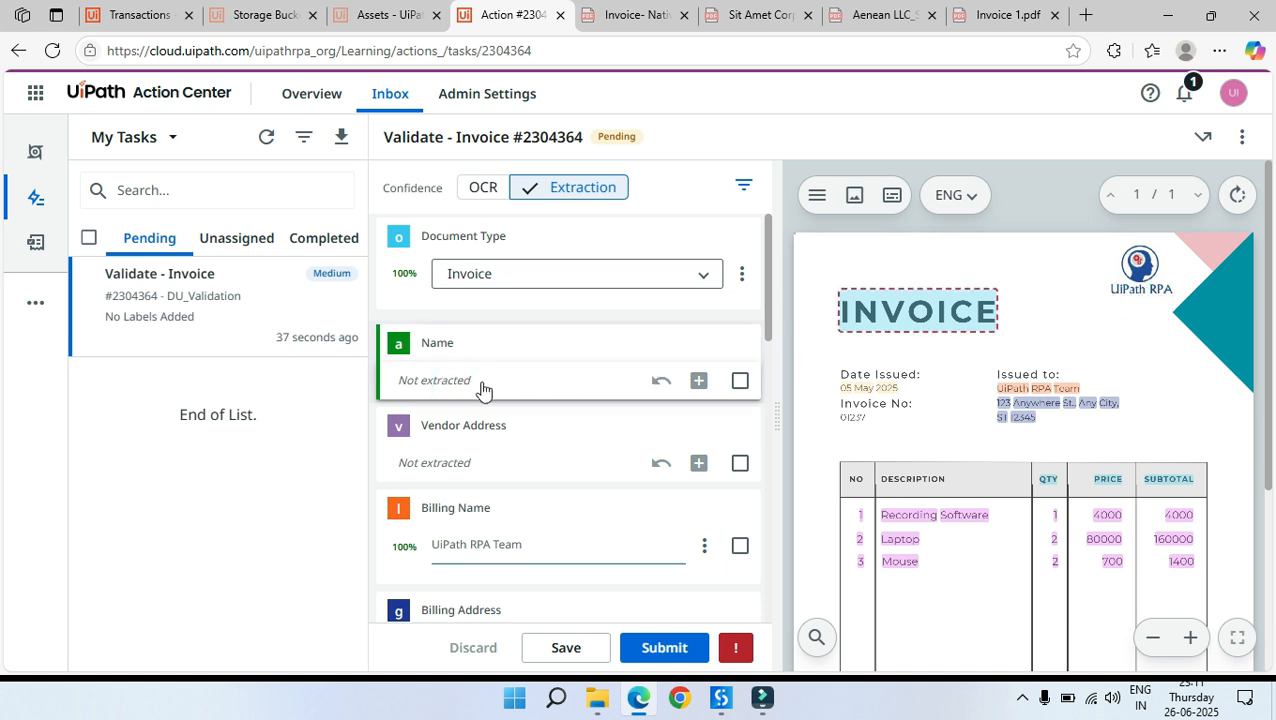
{"action": "left_click_drag", "start_coordinate": [1076, 258], "coordinate": [1179, 299]}
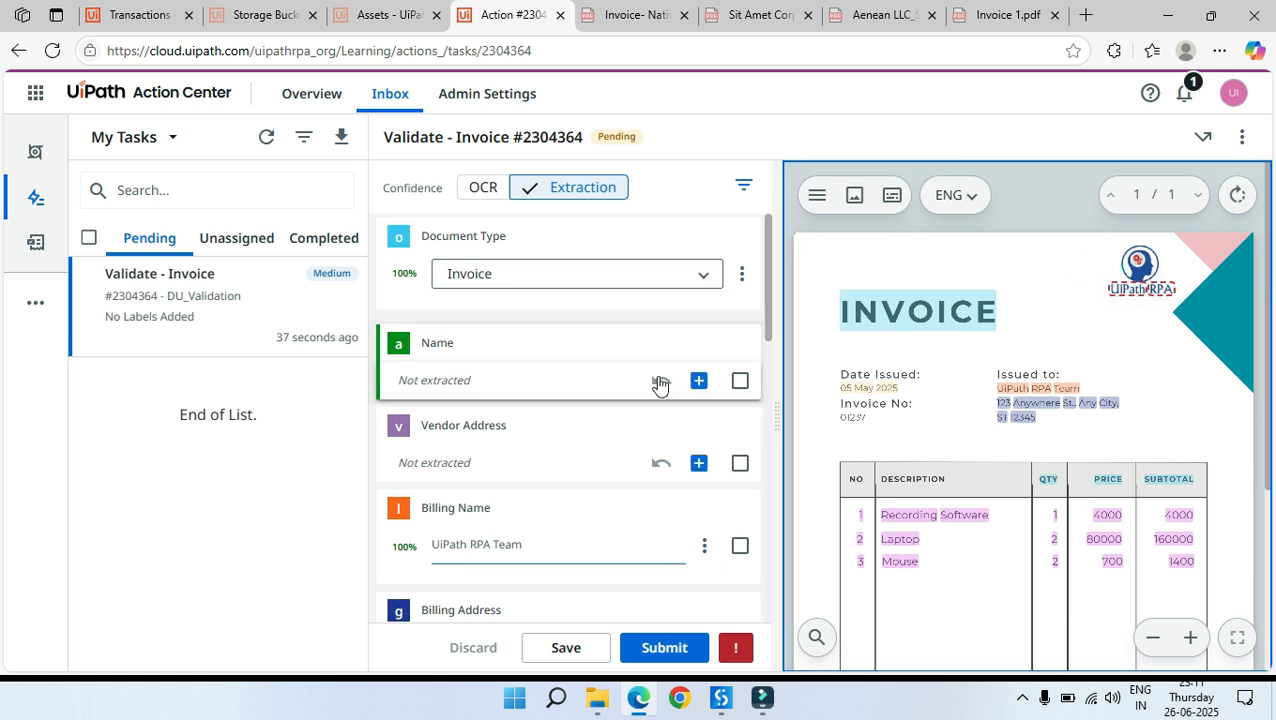
{"action": "left_click", "coordinate": [711, 384]}
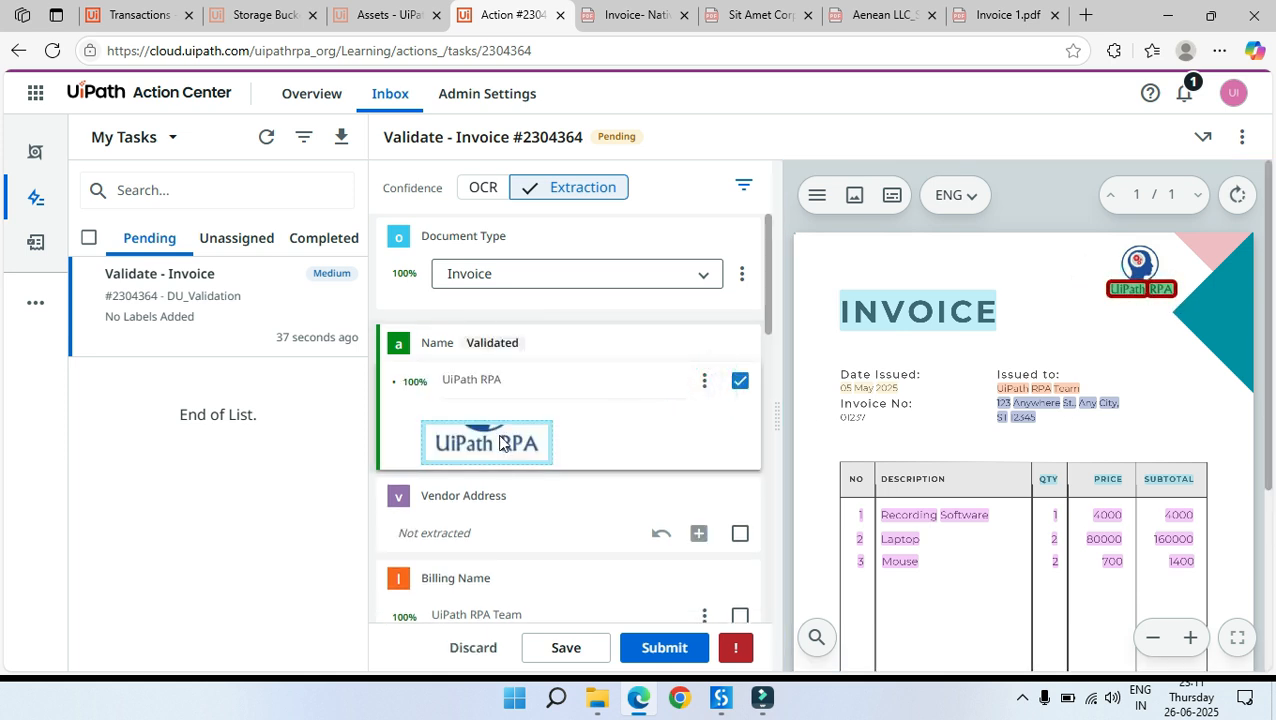
Step: Mark Vendor Address as missing and validate the extracted Billing Name, Billing Address and Date
{"action": "scroll", "coordinate": [480, 405], "scroll_direction": "down", "scroll_amount": 5}
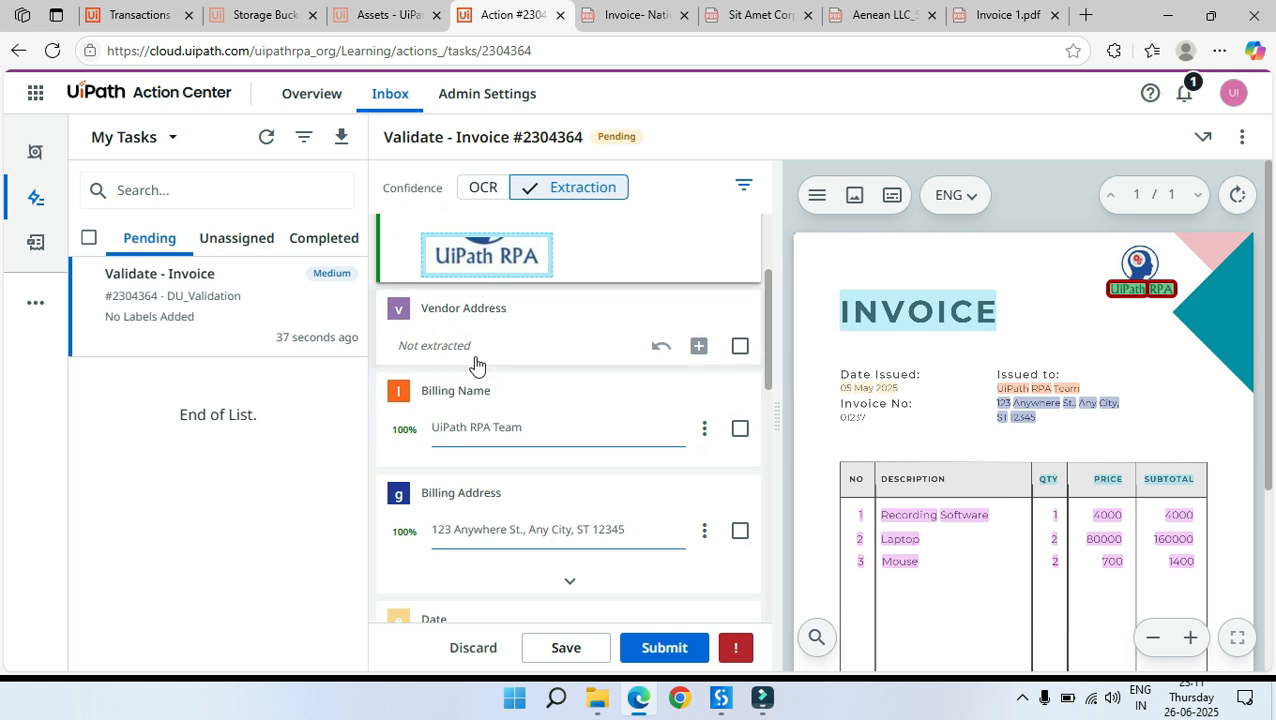
{"action": "left_click", "coordinate": [475, 358]}
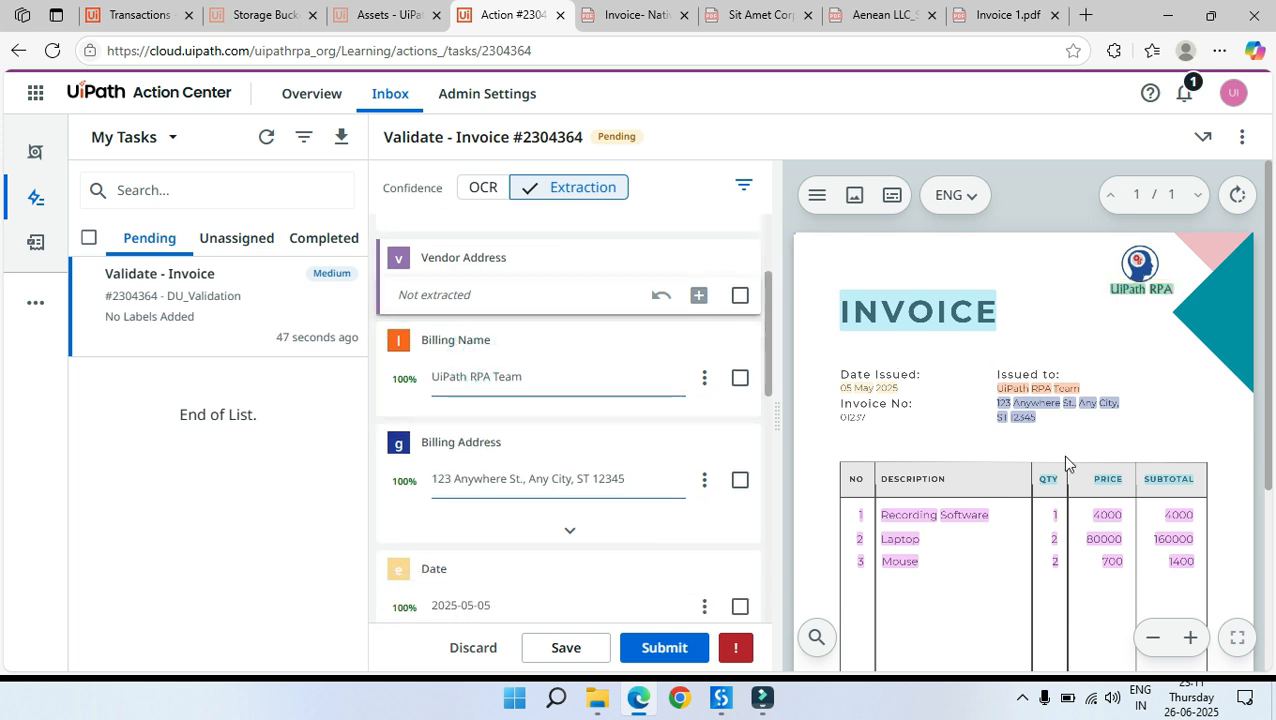
{"action": "left_click", "coordinate": [740, 297]}
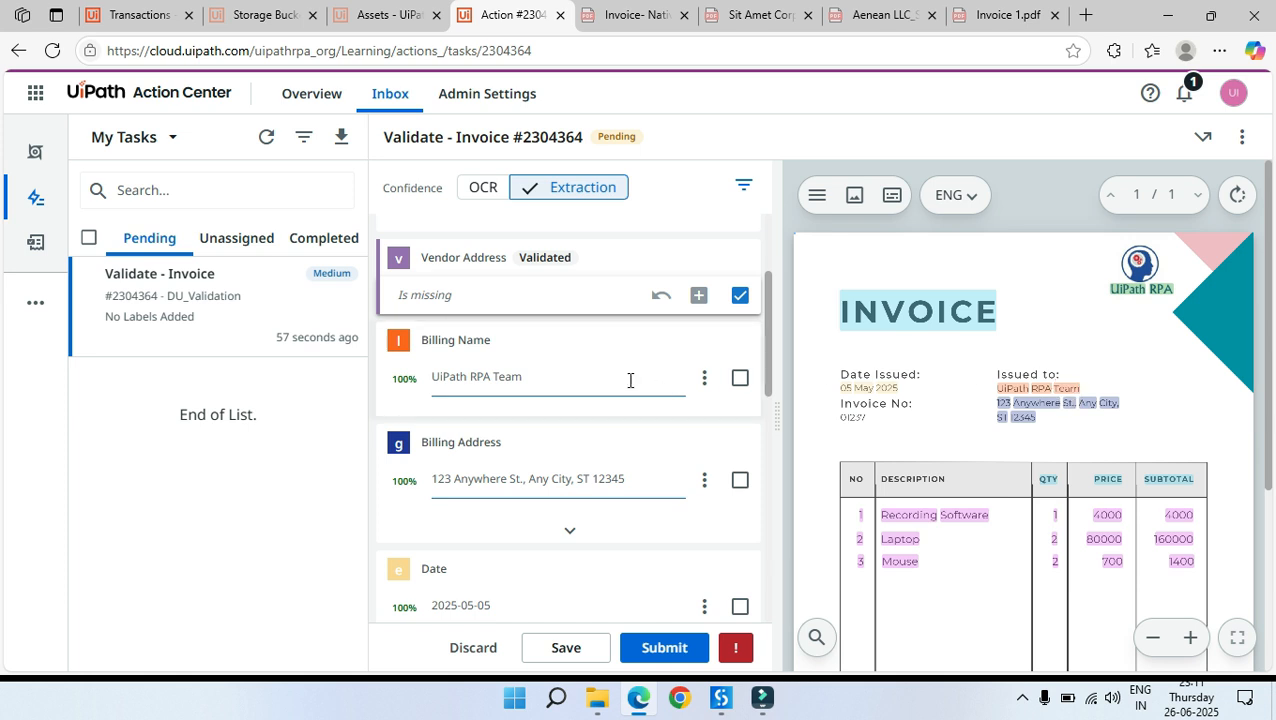
{"action": "left_click", "coordinate": [740, 379]}
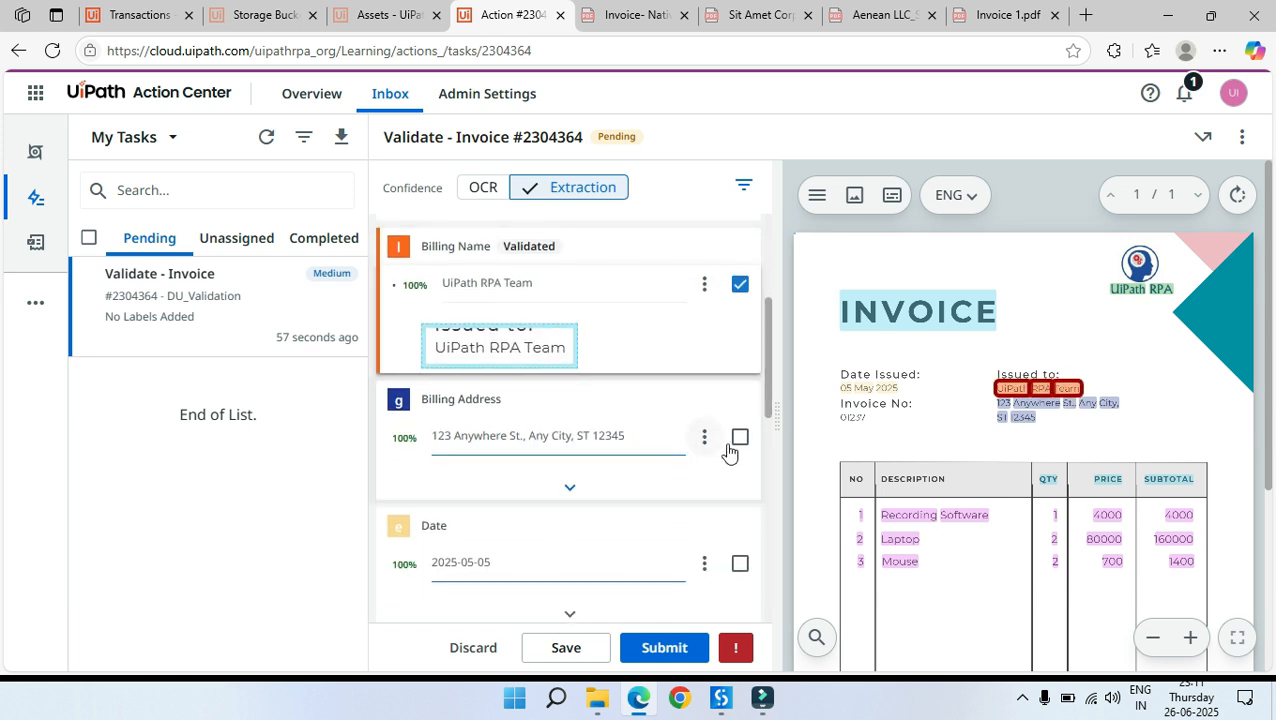
{"action": "left_click", "coordinate": [740, 443]}
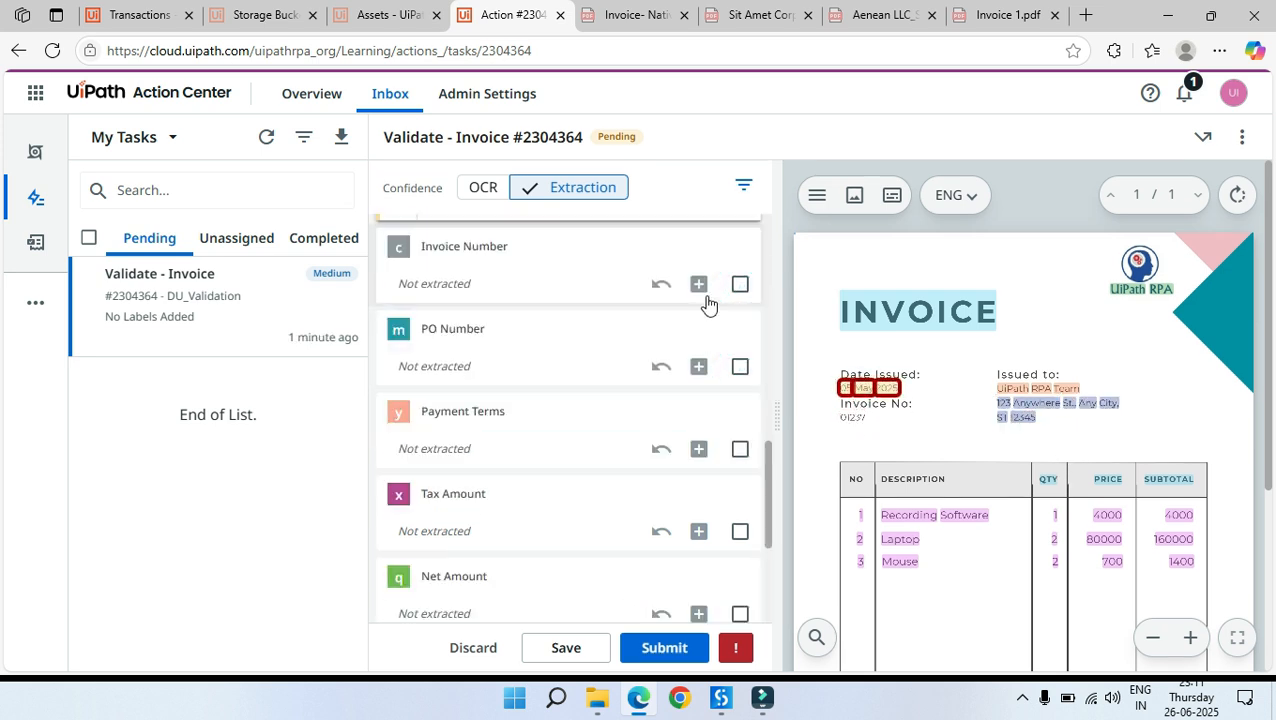
Step: Fill the unextracted Invoice Number field with the number below "Invoice No" on the document
{"action": "scroll", "coordinate": [536, 301], "scroll_direction": "down", "scroll_amount": 2}
{"action": "scroll", "coordinate": [572, 349], "scroll_direction": "up", "scroll_amount": 4}
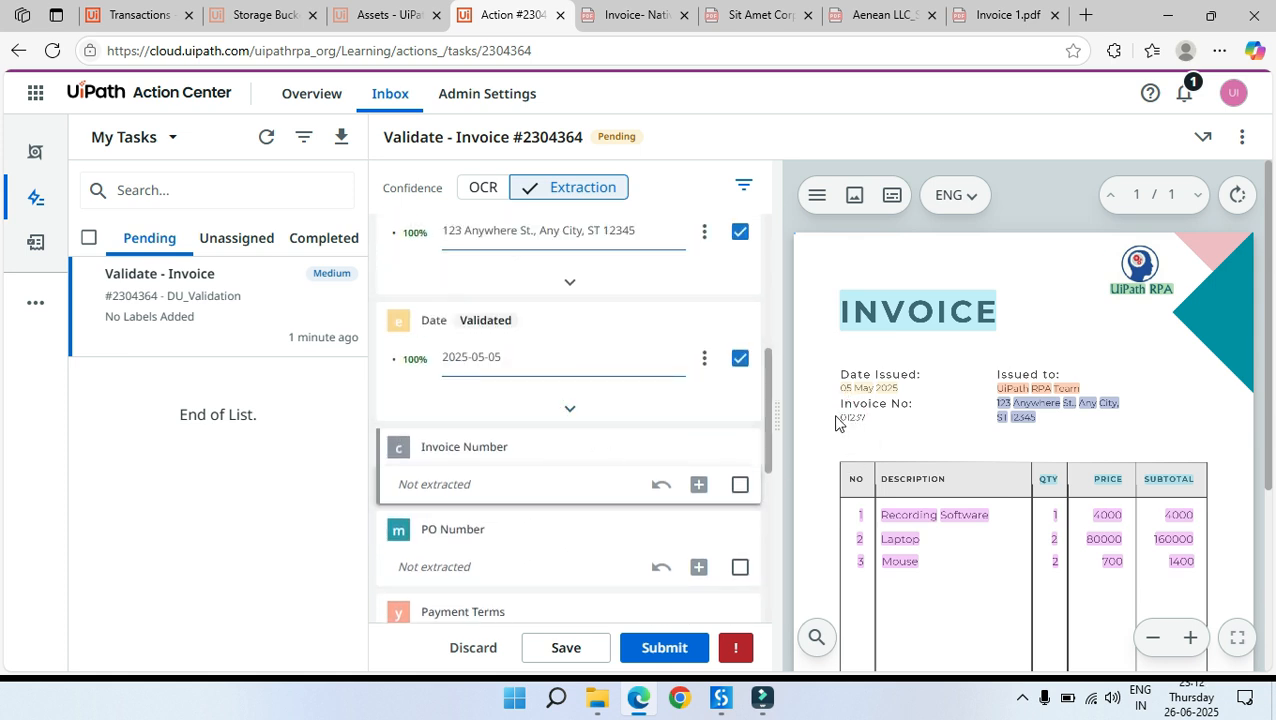
{"action": "left_click_drag", "start_coordinate": [838, 418], "coordinate": [881, 424]}
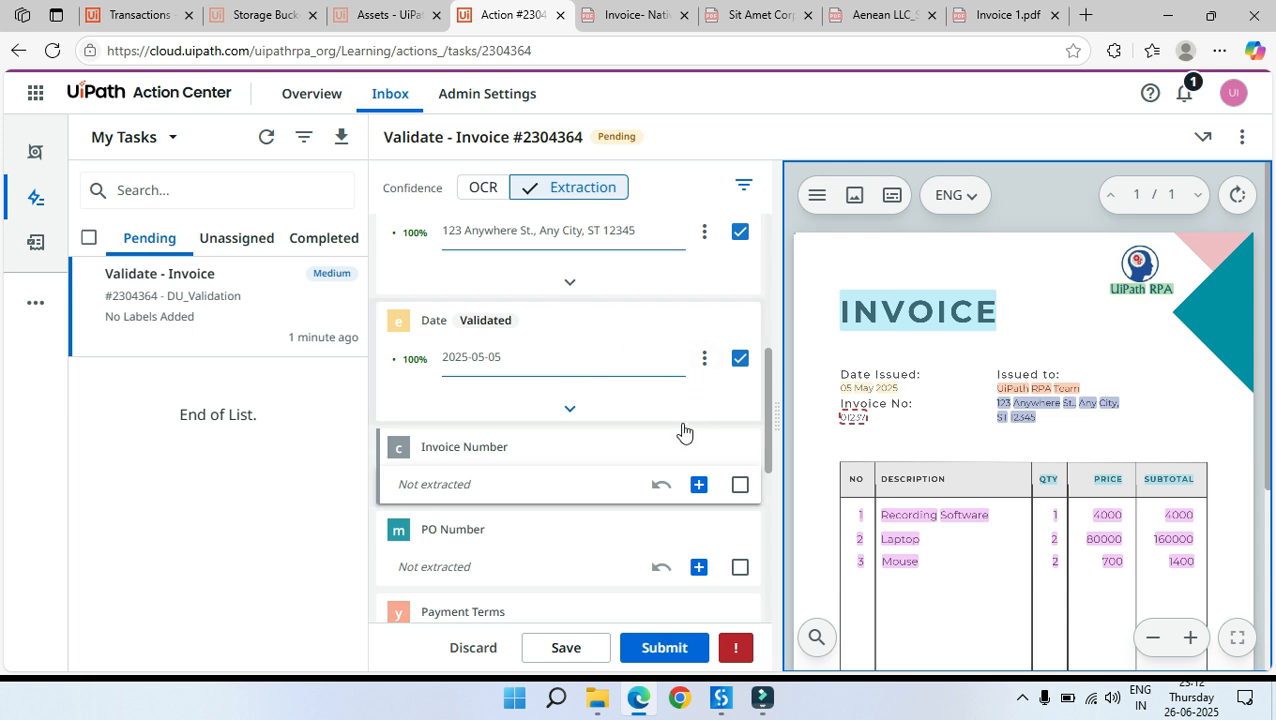
{"action": "left_click", "coordinate": [698, 484]}
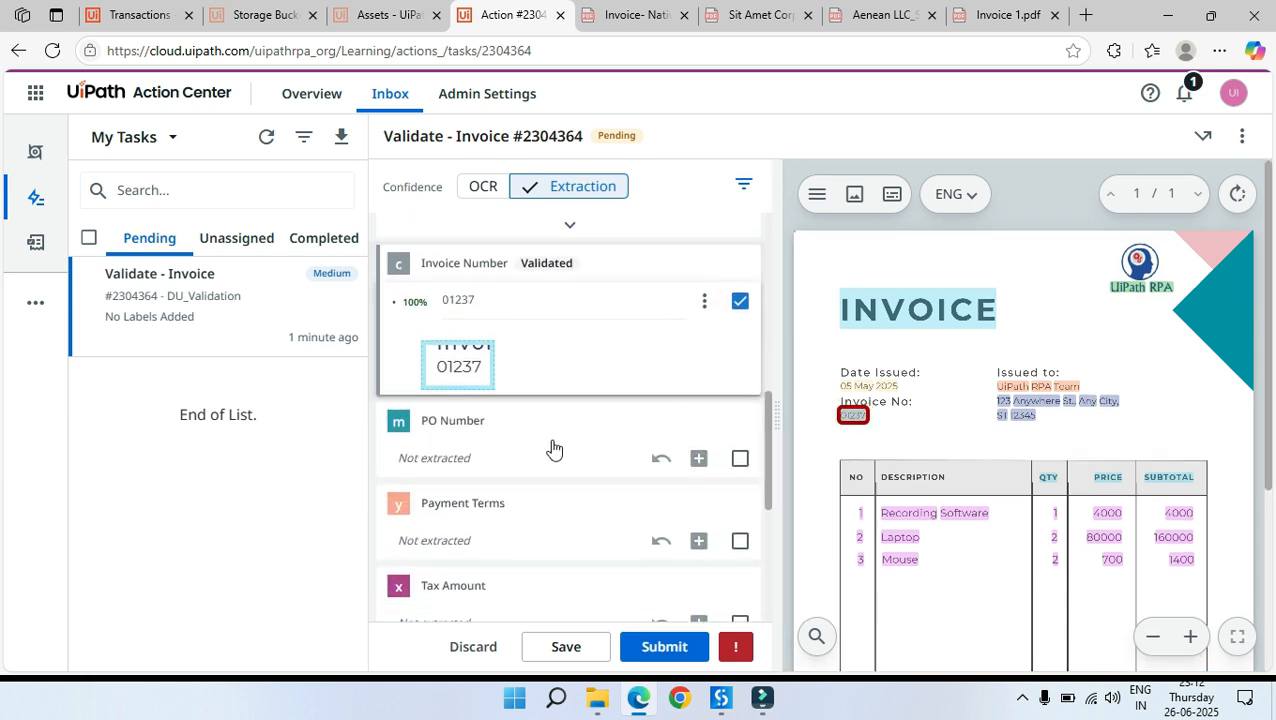
Step: Mark the unextracted PO Number and Payment Terms fields as missing
{"action": "left_click", "coordinate": [484, 353]}
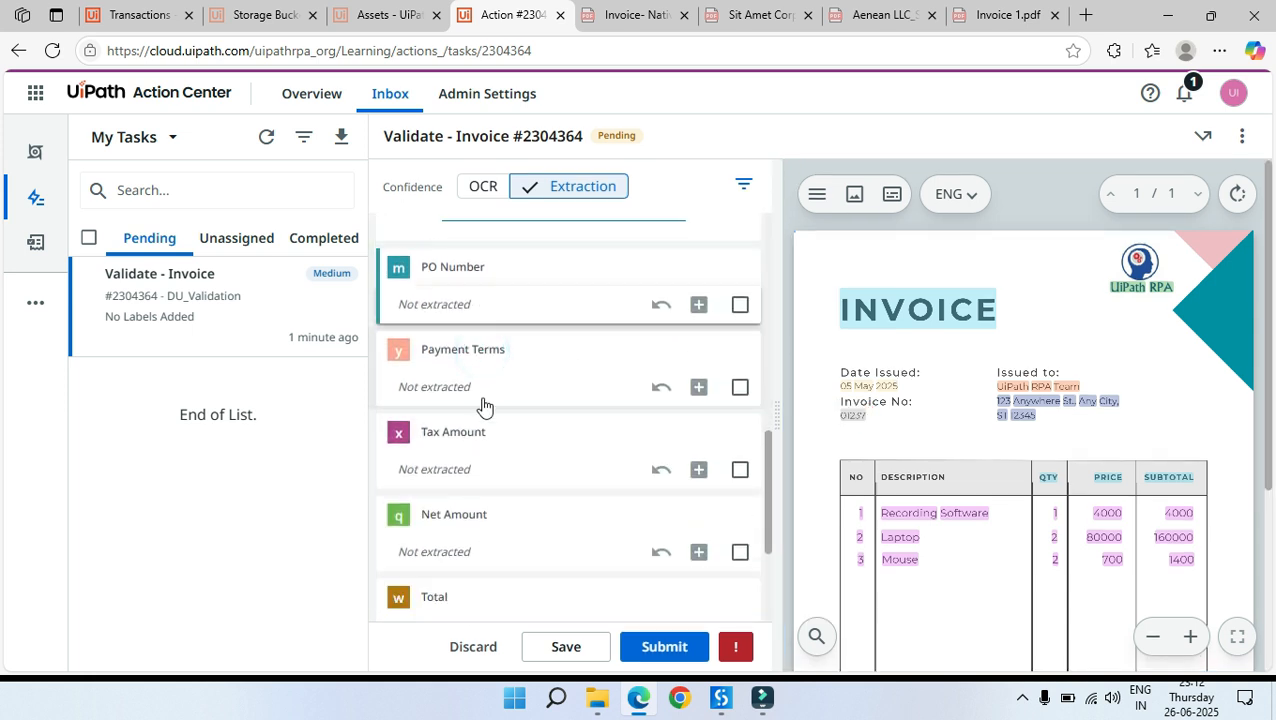
{"action": "left_click", "coordinate": [741, 306]}
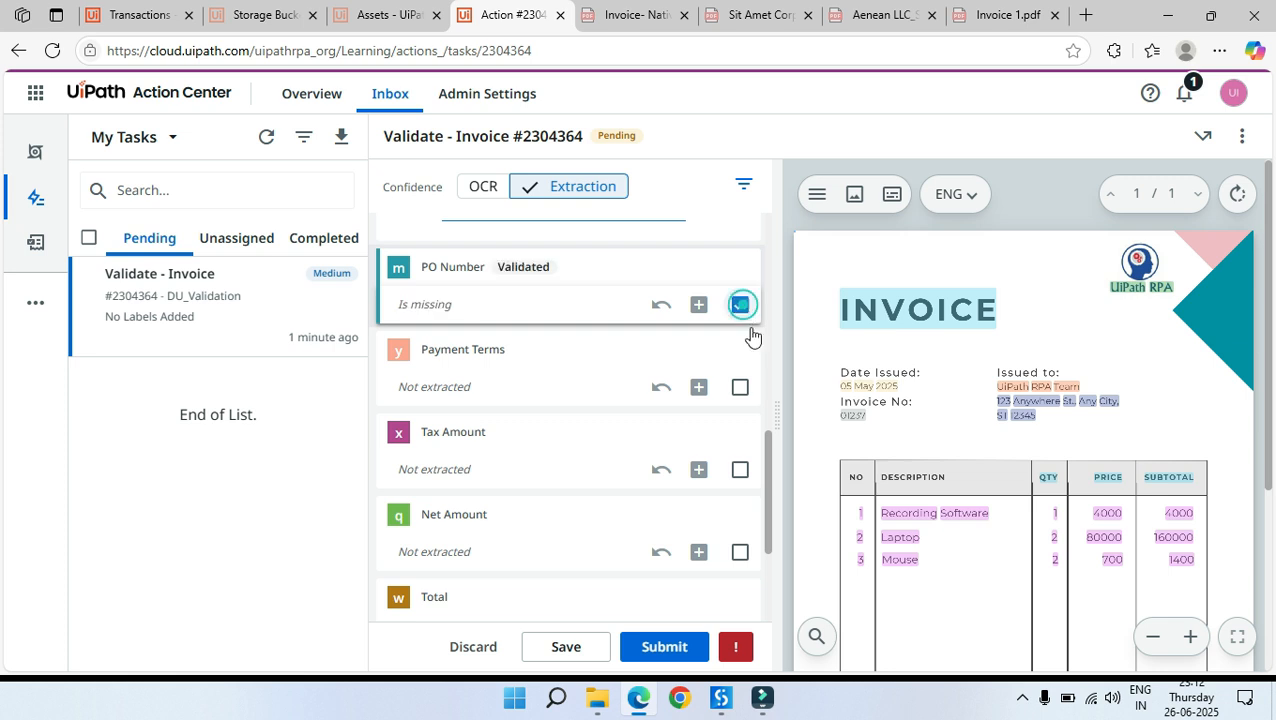
{"action": "left_click", "coordinate": [740, 388]}
{"action": "scroll", "coordinate": [870, 425], "scroll_direction": "down", "scroll_amount": 3}
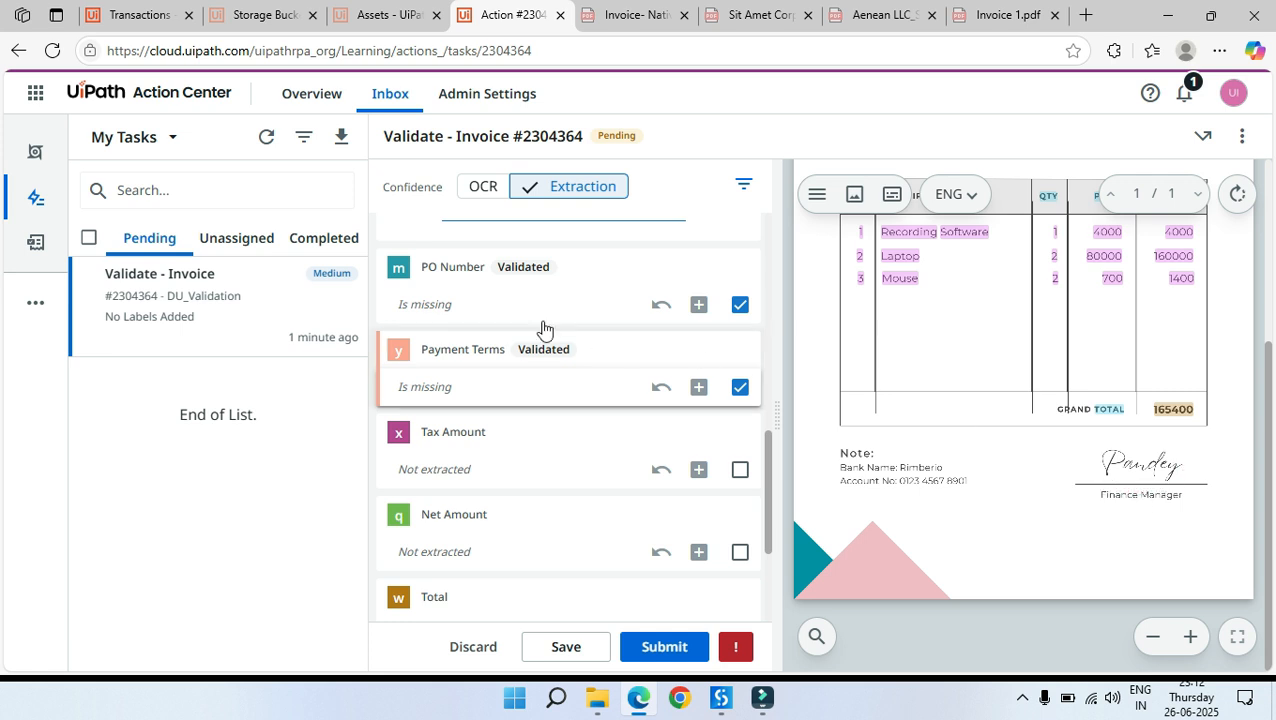
Step: Mark the unextracted Tax Amount, Net Amount and Discount fields as missing and validate the extracted Total
{"action": "left_click", "coordinate": [740, 472]}
{"action": "scroll", "coordinate": [587, 415], "scroll_direction": "down", "scroll_amount": 1}
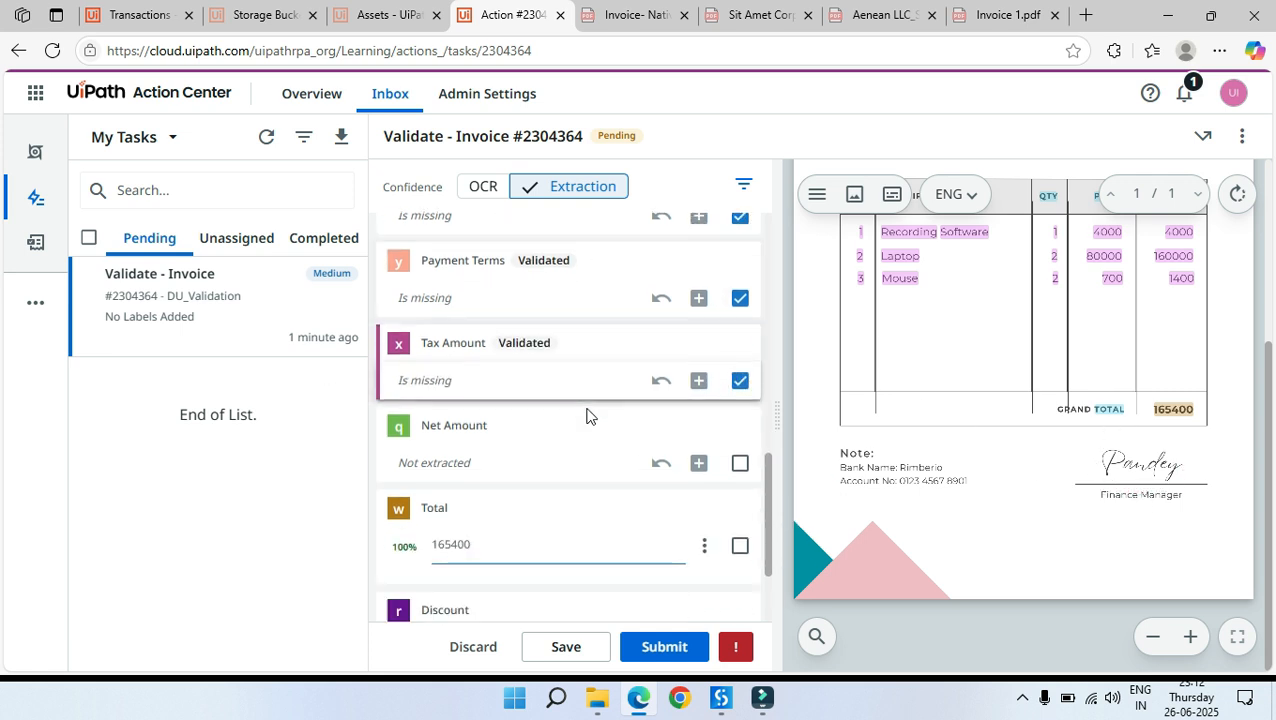
{"action": "scroll", "coordinate": [587, 415], "scroll_direction": "down", "scroll_amount": 1}
{"action": "left_click", "coordinate": [740, 365]}
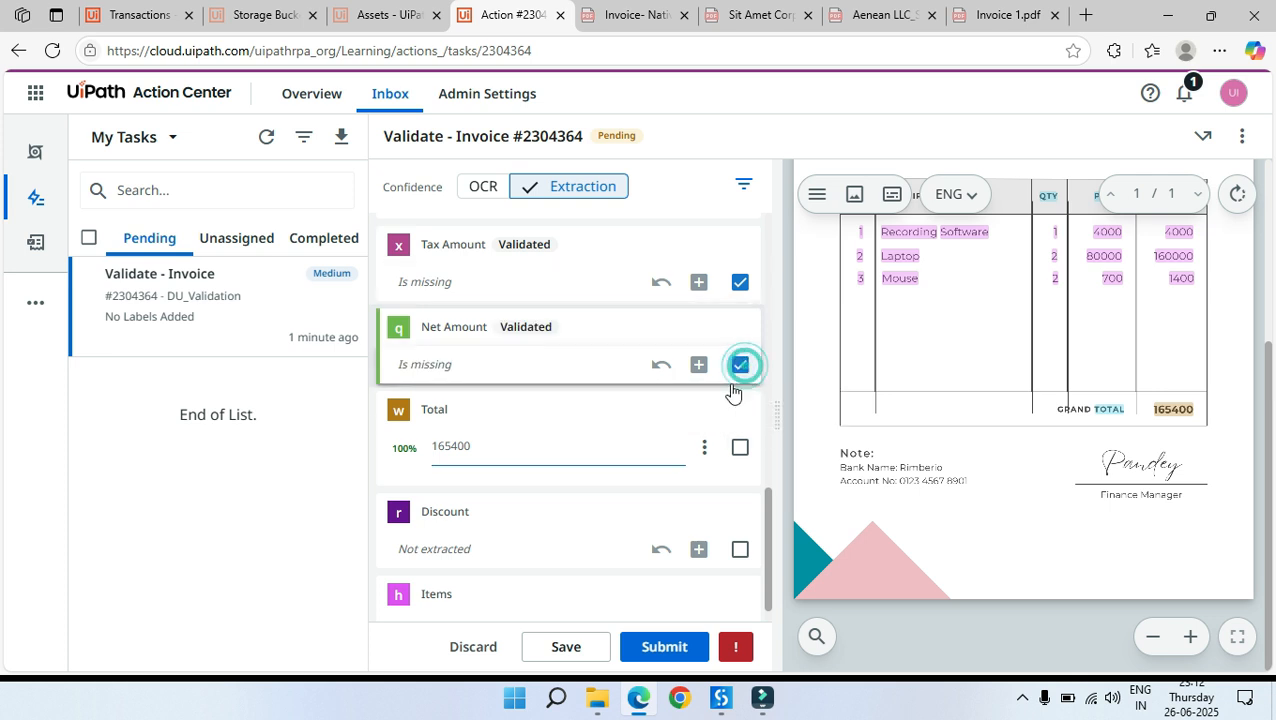
{"action": "scroll", "coordinate": [730, 395], "scroll_direction": "down", "scroll_amount": 1}
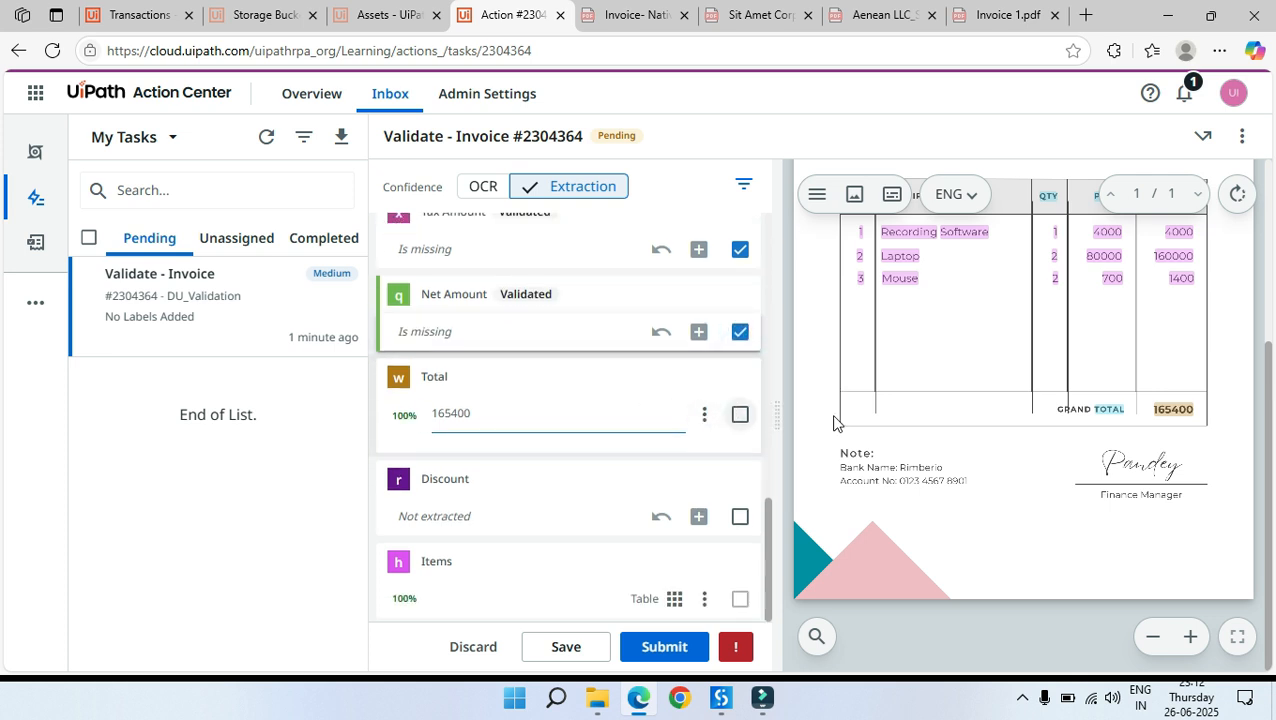
{"action": "left_click", "coordinate": [740, 415]}
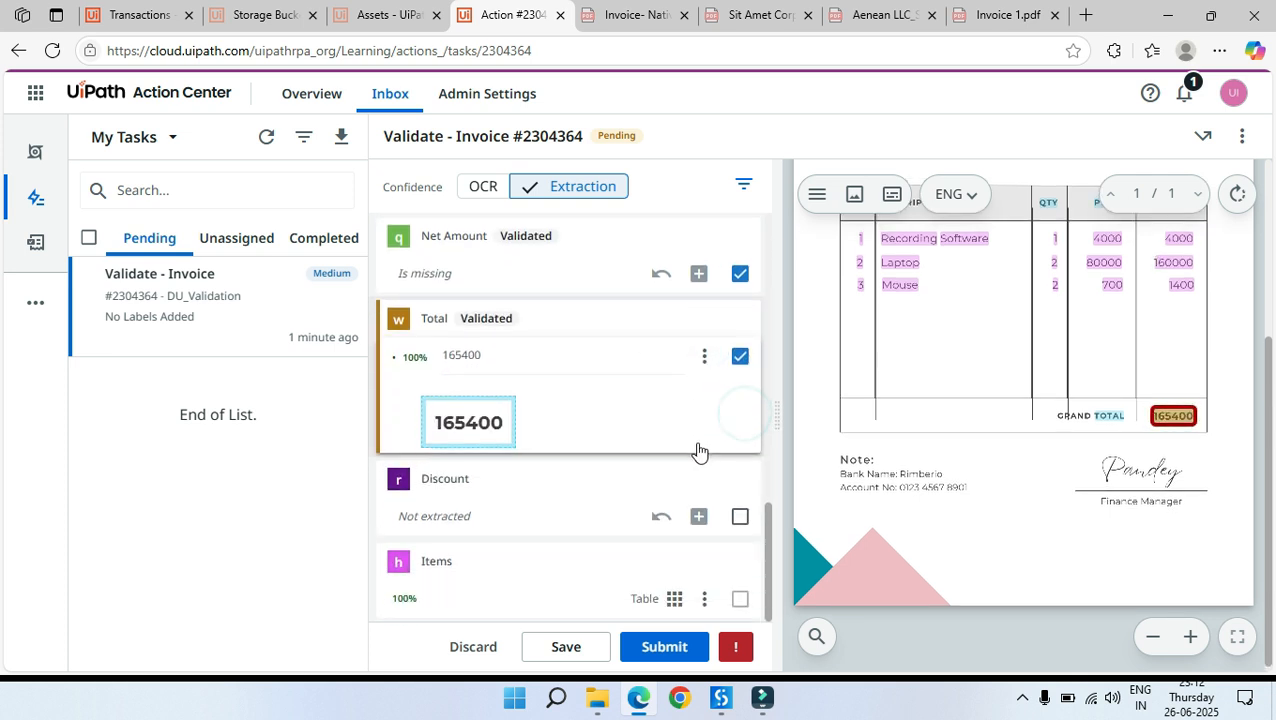
{"action": "left_click", "coordinate": [740, 517]}
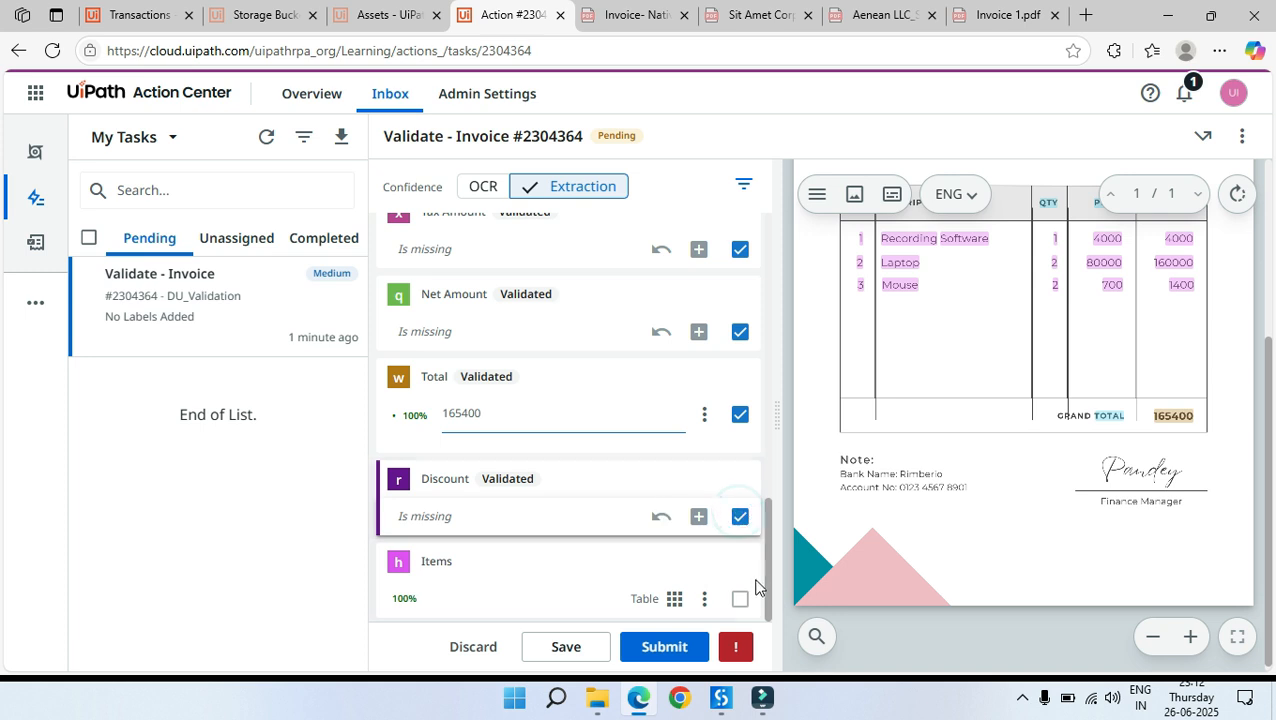
Step: Open the extracted Items table, enlarge its area and collapse the task list to make room
{"action": "left_click", "coordinate": [602, 595]}
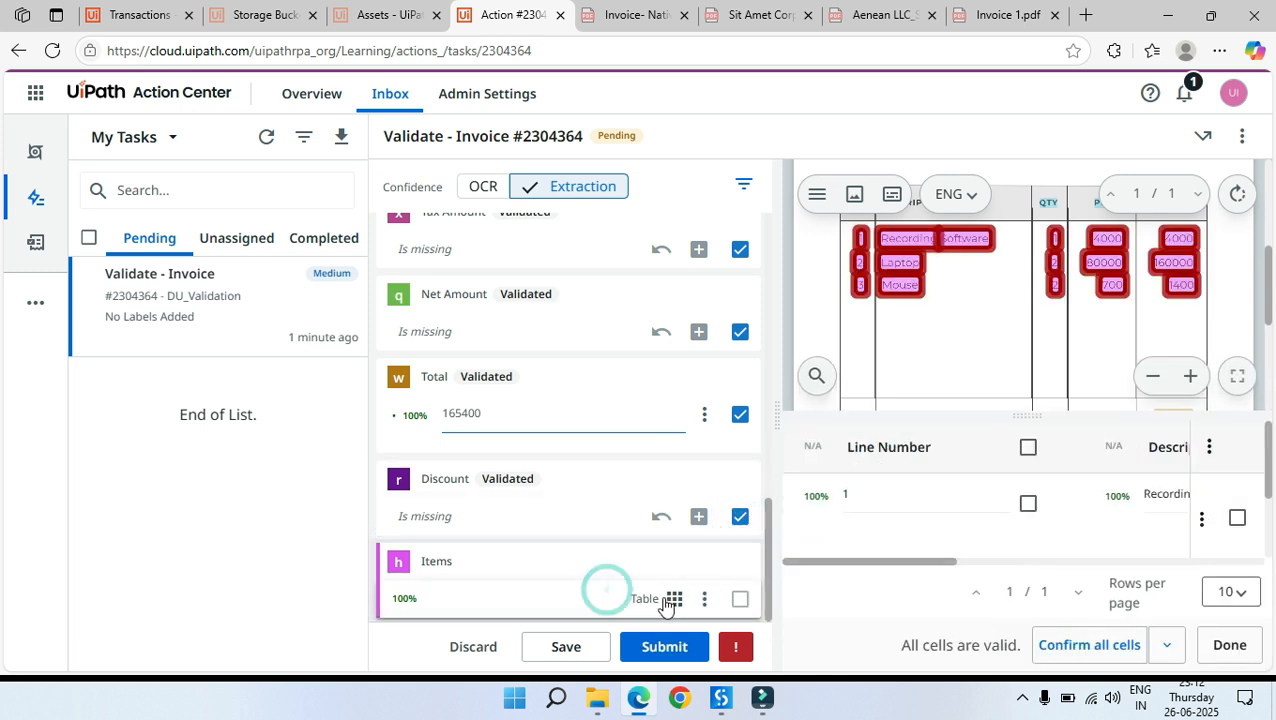
{"action": "scroll", "coordinate": [905, 520], "scroll_direction": "down", "scroll_amount": 3}
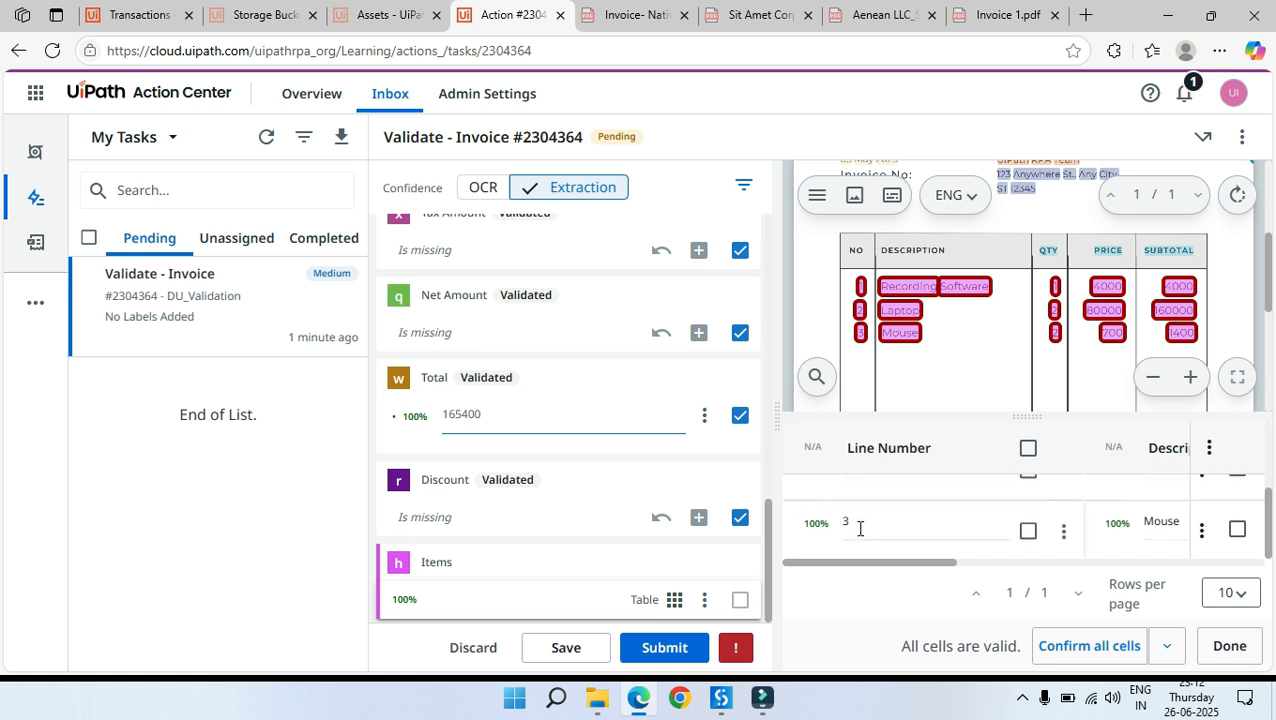
{"action": "scroll", "coordinate": [860, 530], "scroll_direction": "up", "scroll_amount": 3}
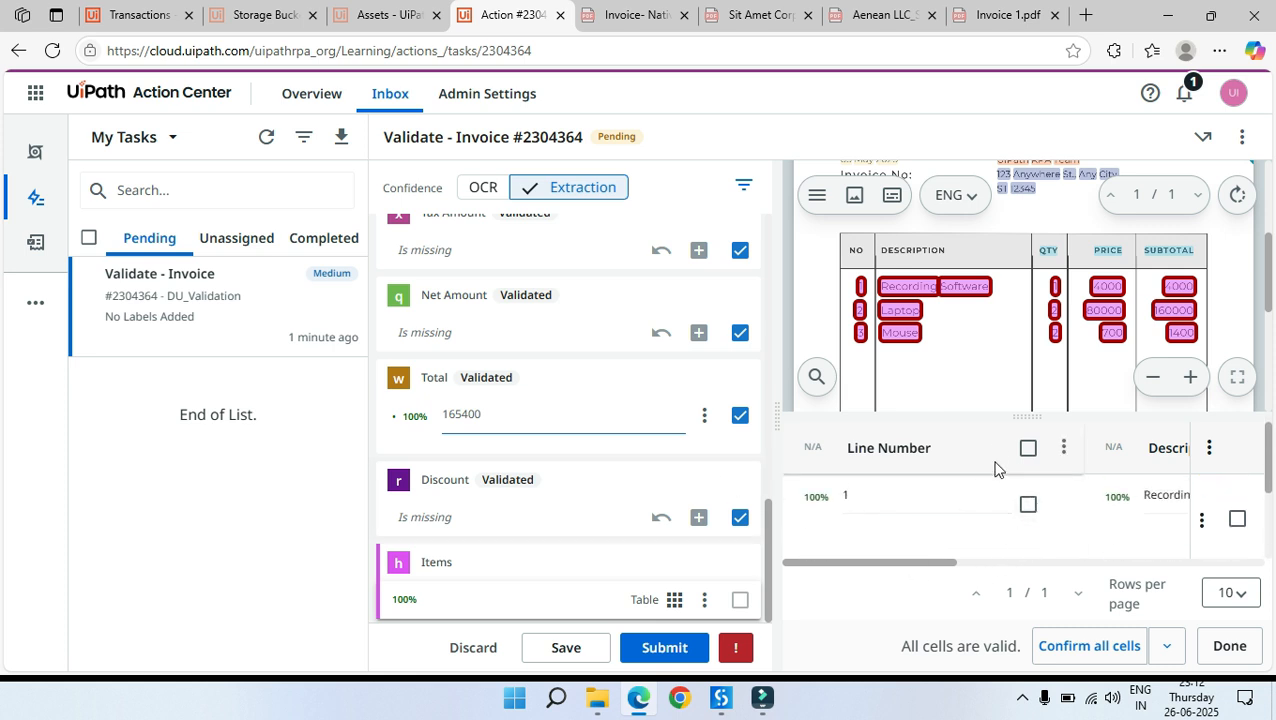
{"action": "left_click_drag", "start_coordinate": [1022, 418], "coordinate": [1026, 370]}
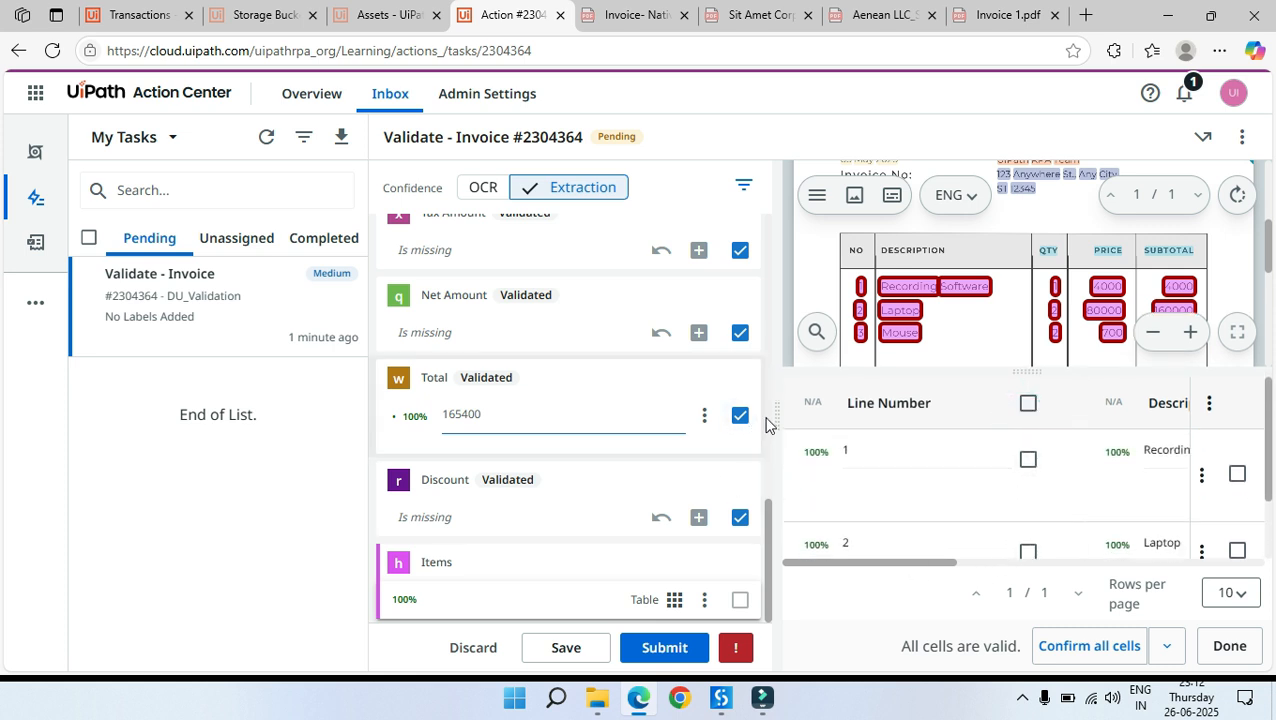
{"action": "left_click_drag", "start_coordinate": [772, 418], "coordinate": [650, 410]}
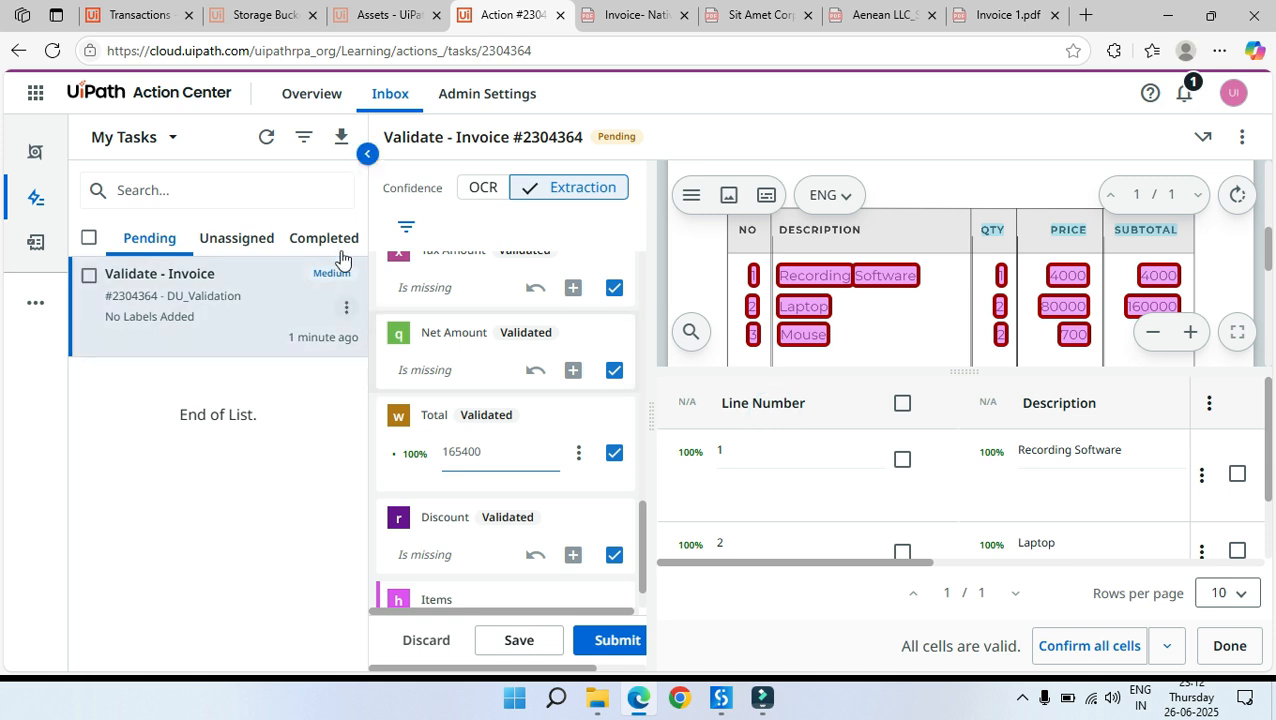
{"action": "left_click", "coordinate": [367, 153]}
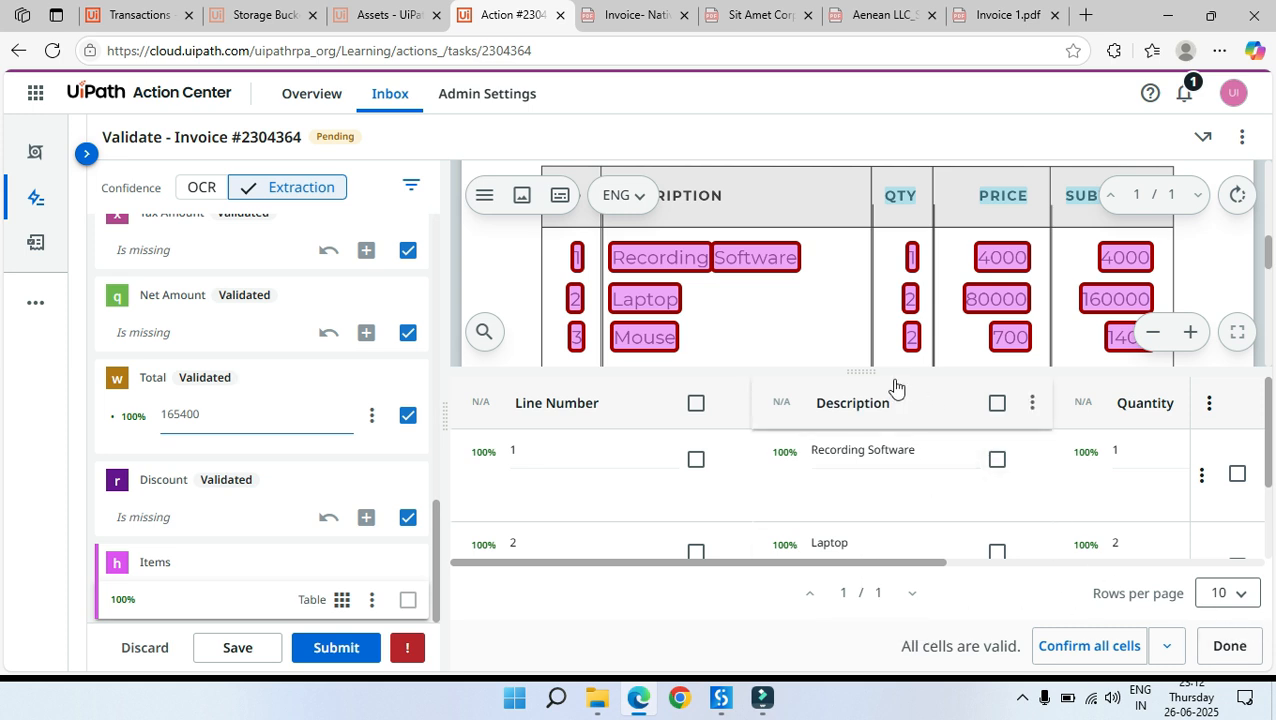
{"action": "left_click_drag", "start_coordinate": [874, 368], "coordinate": [871, 349]}
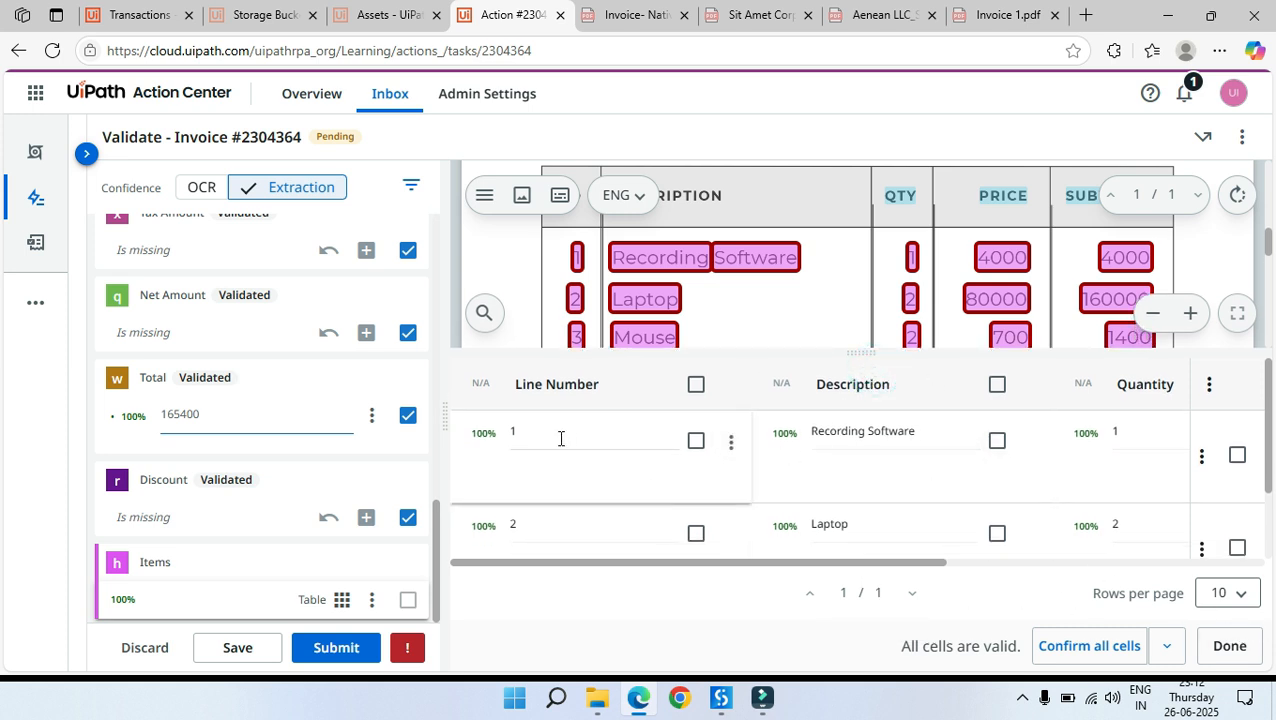
Step: Compare the line number, description, quantity, unit price and line amount of every Items row with the invoice
{"action": "scroll", "coordinate": [558, 460], "scroll_direction": "down", "scroll_amount": 3}
{"action": "scroll", "coordinate": [575, 270], "scroll_direction": "down", "scroll_amount": 2}
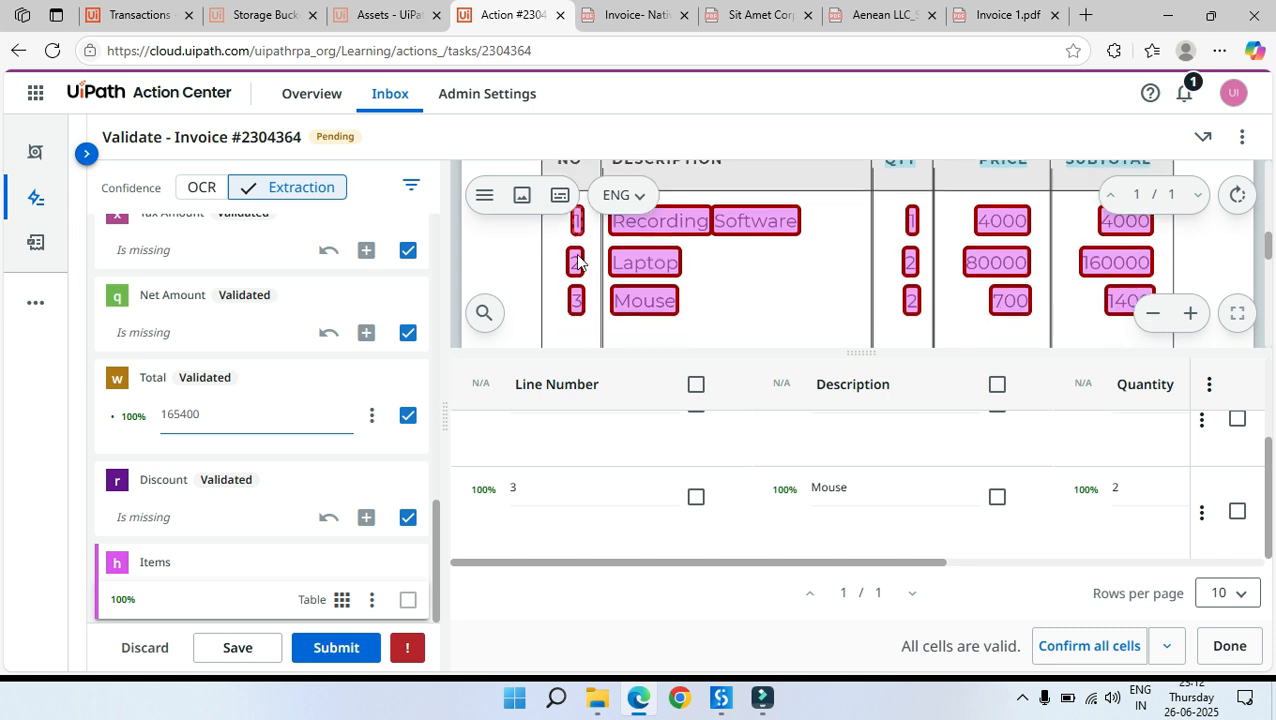
{"action": "scroll", "coordinate": [573, 287], "scroll_direction": "up", "scroll_amount": 3}
{"action": "scroll", "coordinate": [575, 298], "scroll_direction": "down", "scroll_amount": 3}
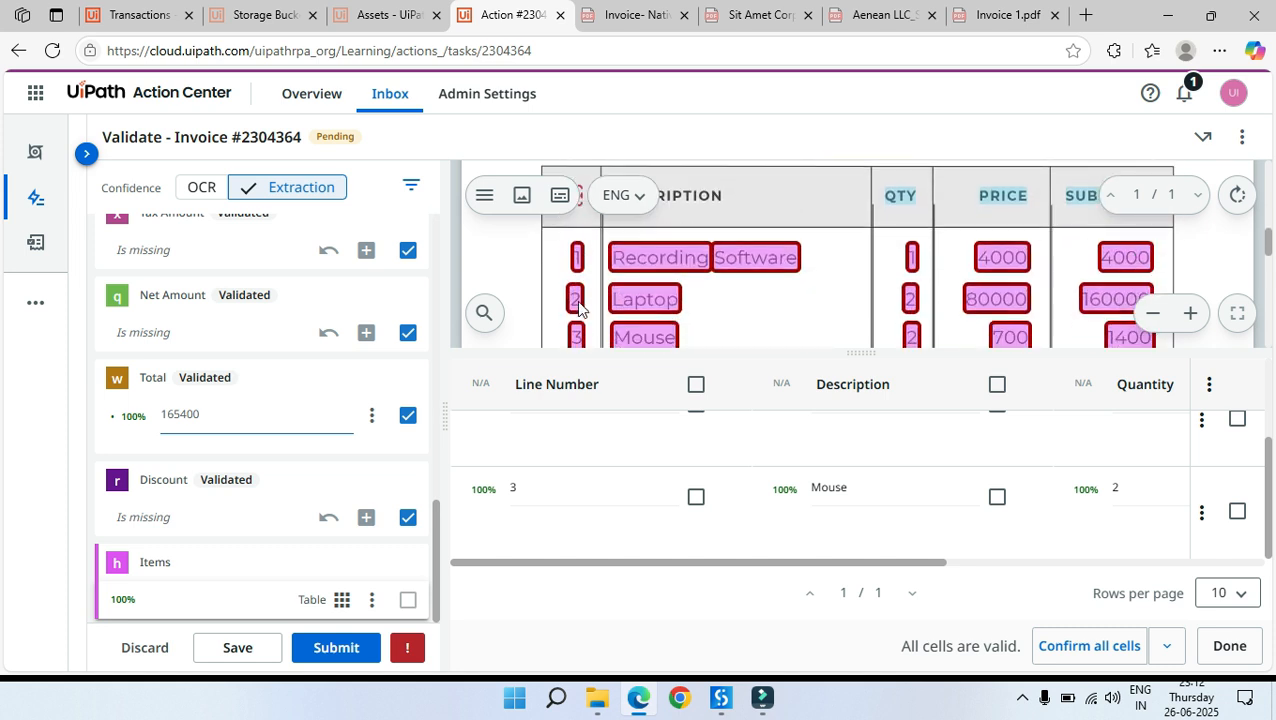
{"action": "scroll", "coordinate": [891, 265], "scroll_direction": "up", "scroll_amount": 1}
{"action": "scroll", "coordinate": [1100, 515], "scroll_direction": "up", "scroll_amount": 2}
{"action": "scroll", "coordinate": [1130, 500], "scroll_direction": "down", "scroll_amount": 2}
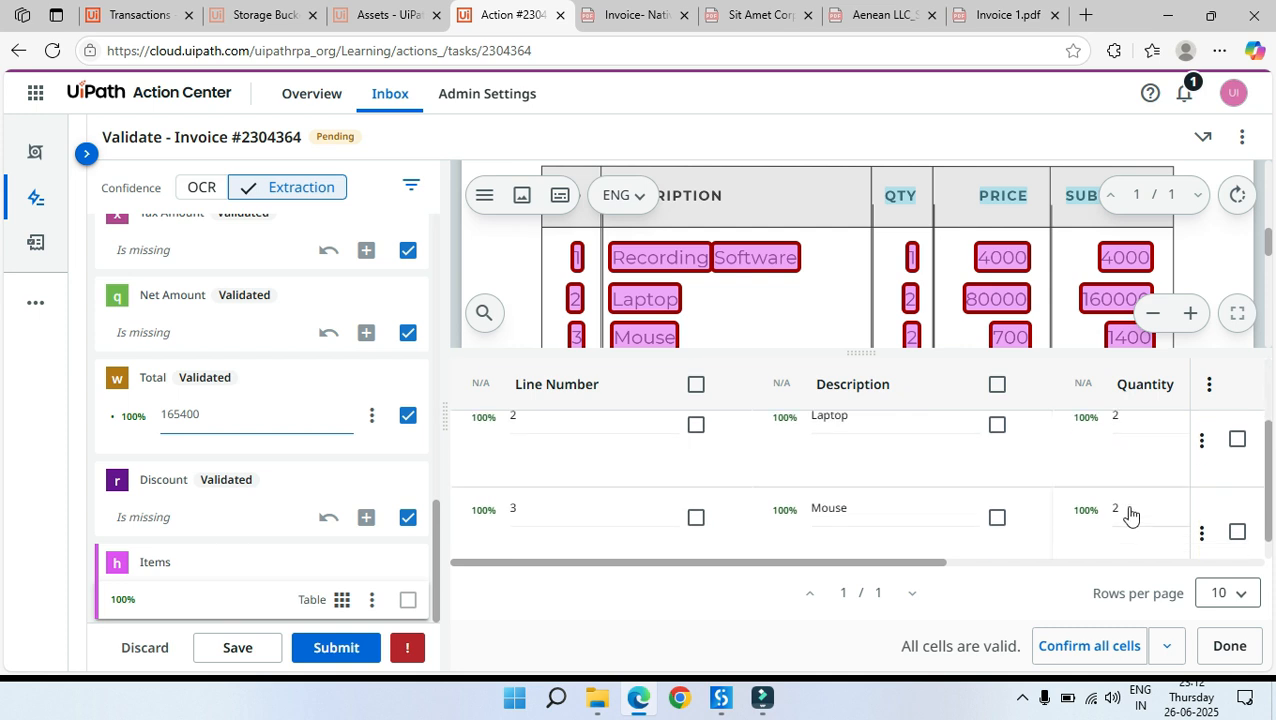
{"action": "scroll", "coordinate": [869, 527], "scroll_direction": "up", "scroll_amount": 2}
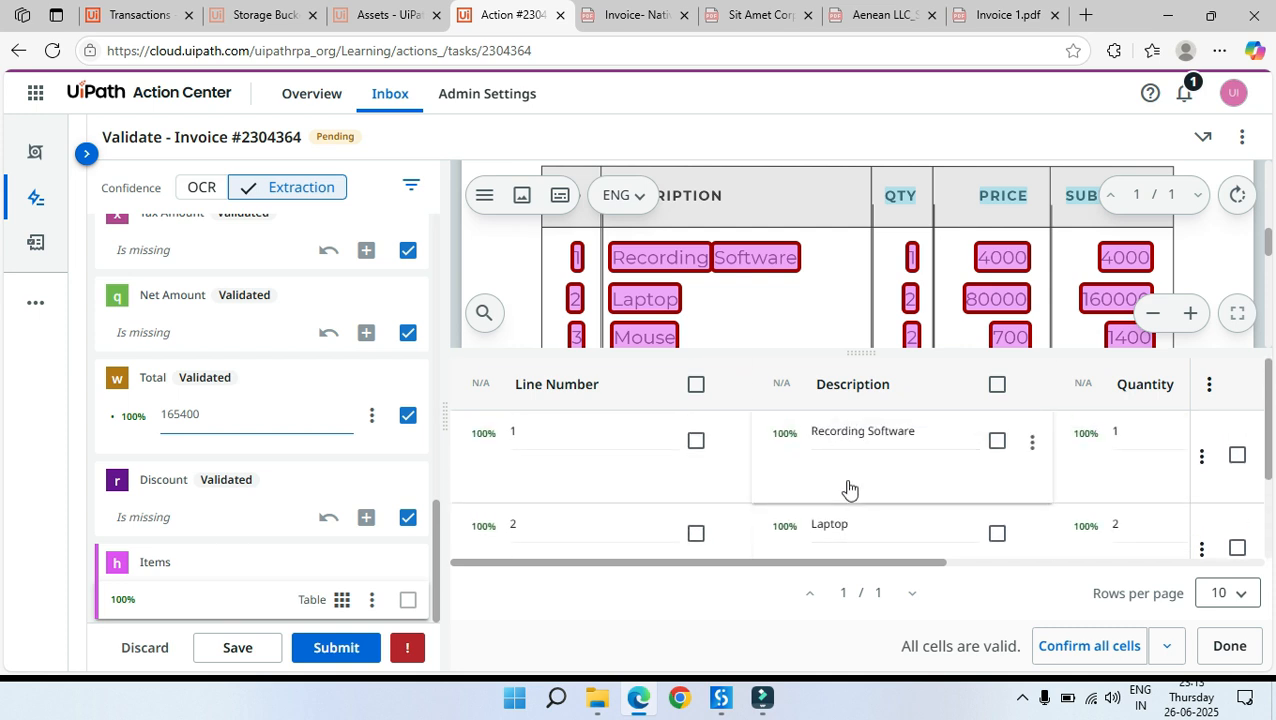
{"action": "scroll", "coordinate": [845, 495], "scroll_direction": "down", "scroll_amount": 2}
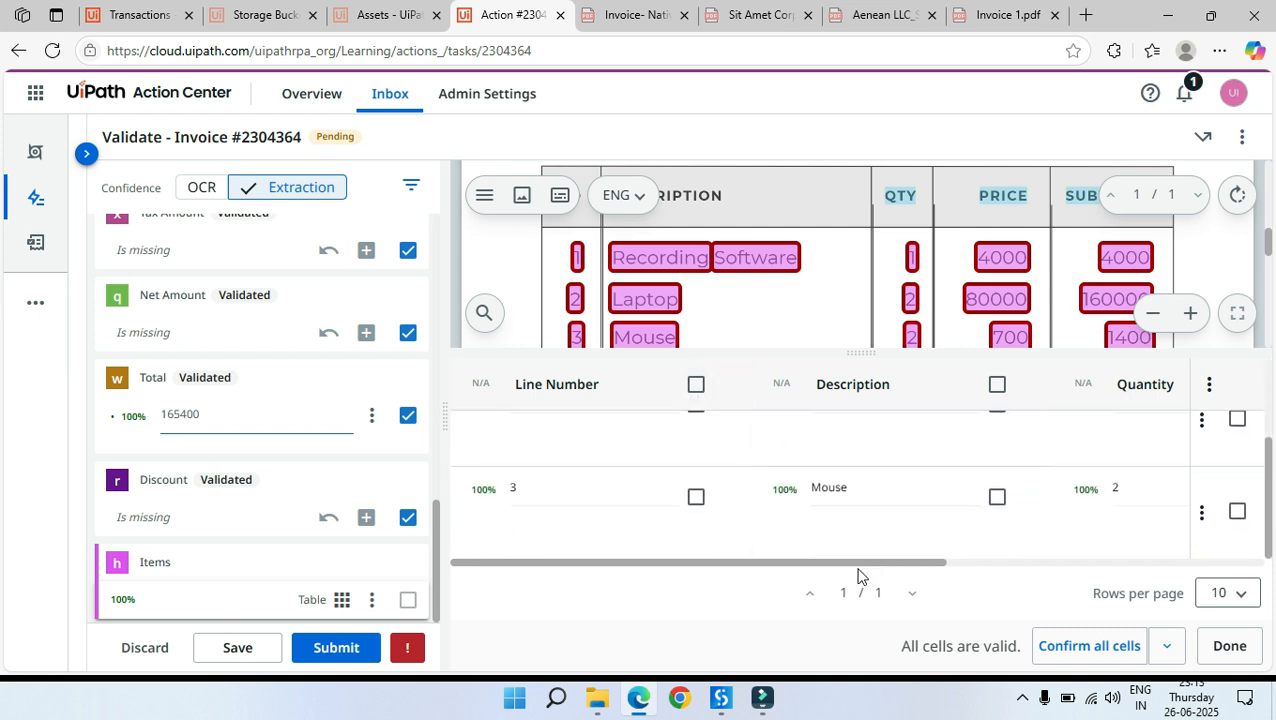
{"action": "scroll", "coordinate": [894, 565], "scroll_direction": "right", "scroll_amount": 3}
{"action": "scroll", "coordinate": [1078, 500], "scroll_direction": "up", "scroll_amount": 2}
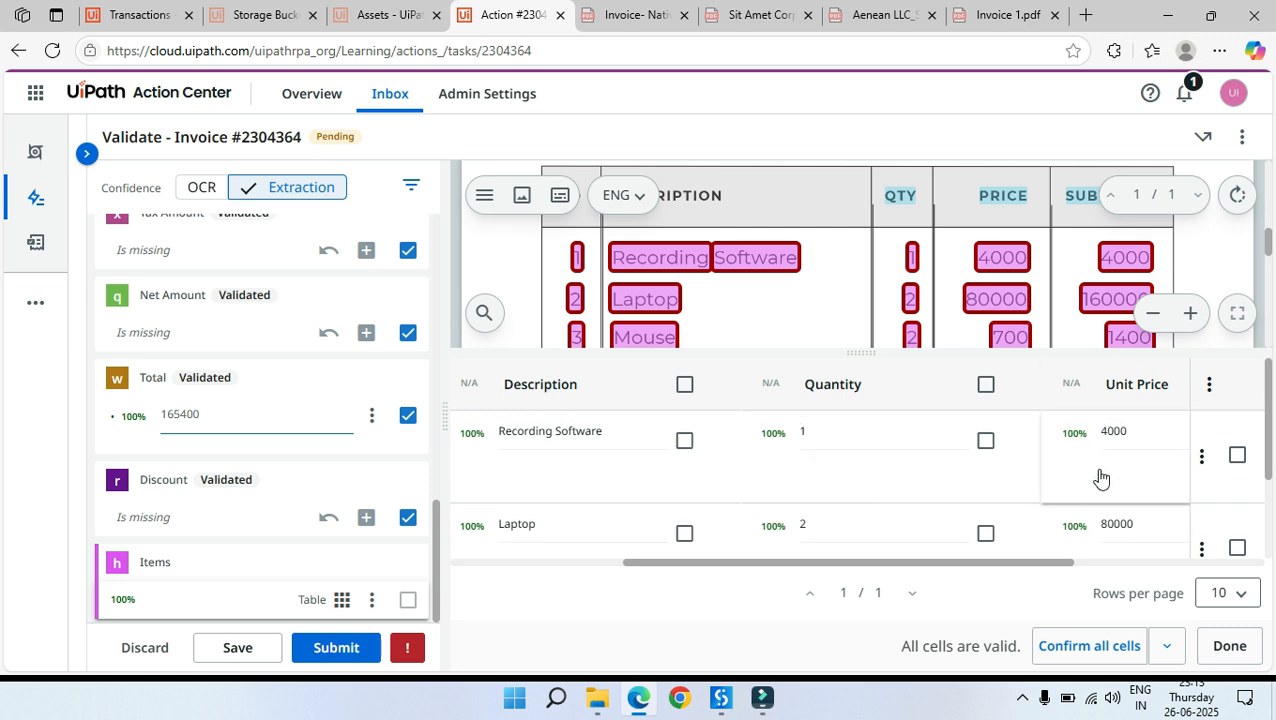
{"action": "scroll", "coordinate": [1135, 508], "scroll_direction": "down", "scroll_amount": 1}
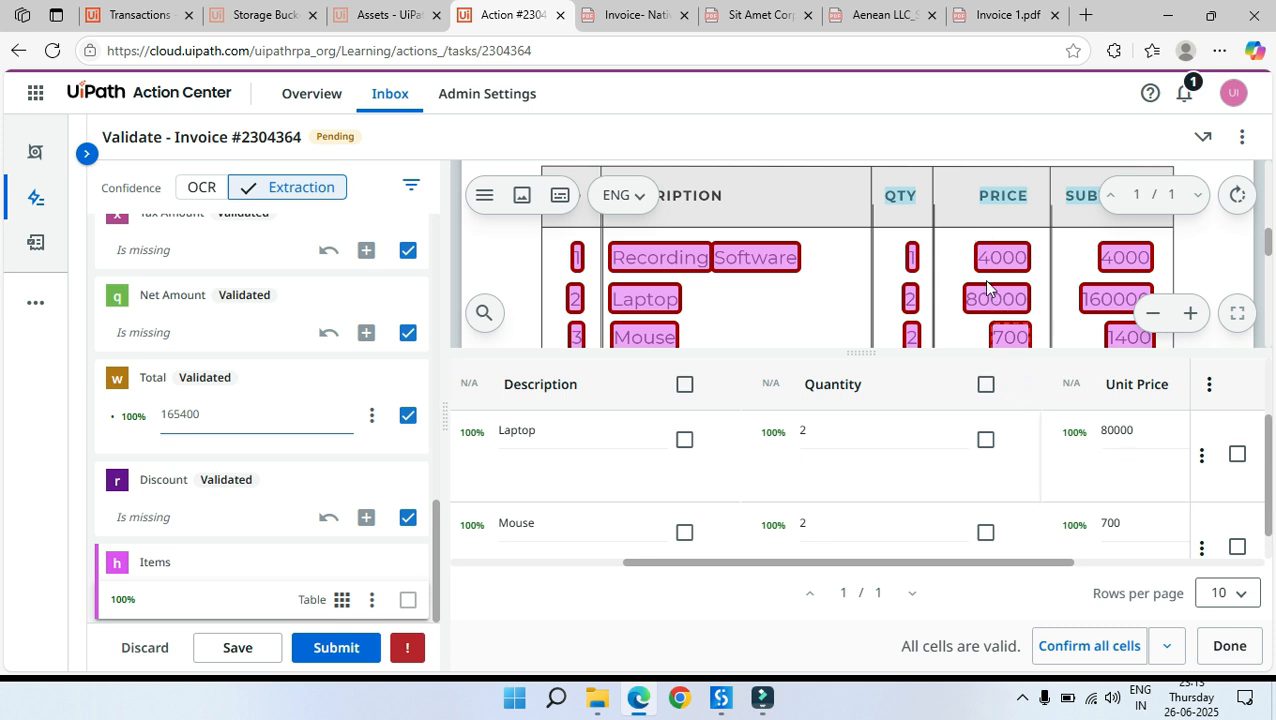
{"action": "scroll", "coordinate": [1008, 309], "scroll_direction": "down", "scroll_amount": 1}
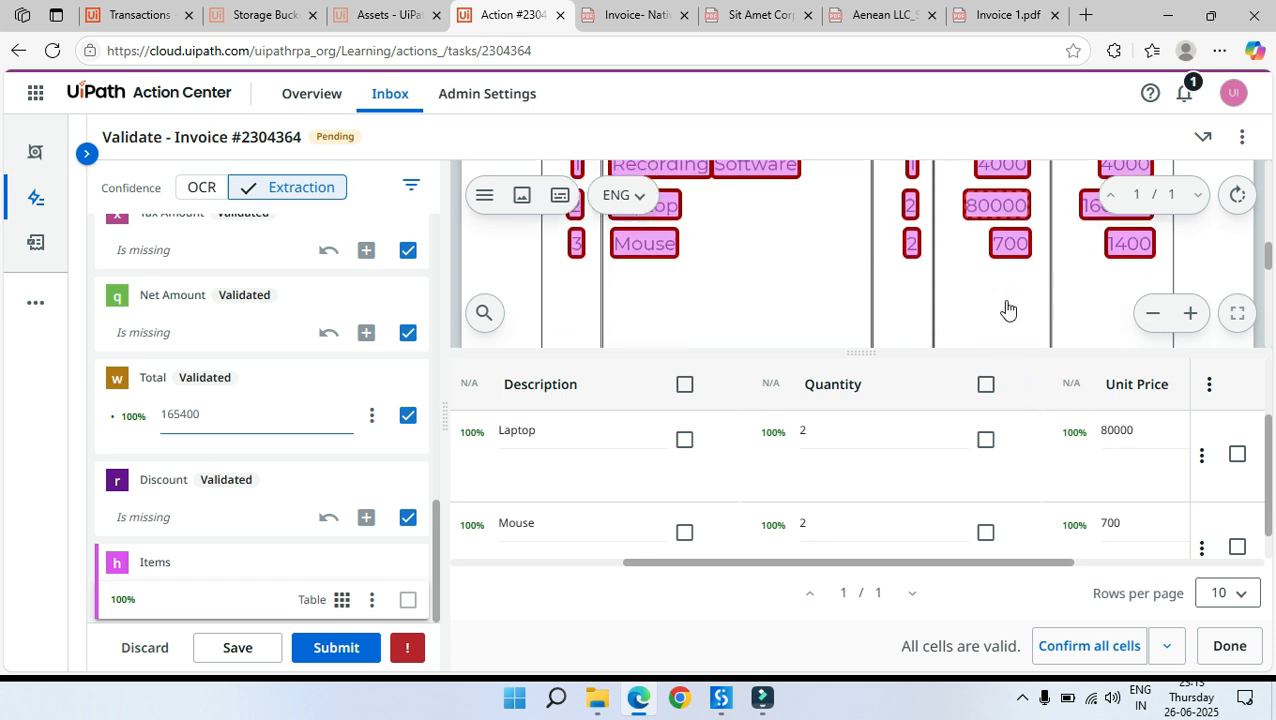
{"action": "scroll", "coordinate": [1152, 502], "scroll_direction": "down", "scroll_amount": 1}
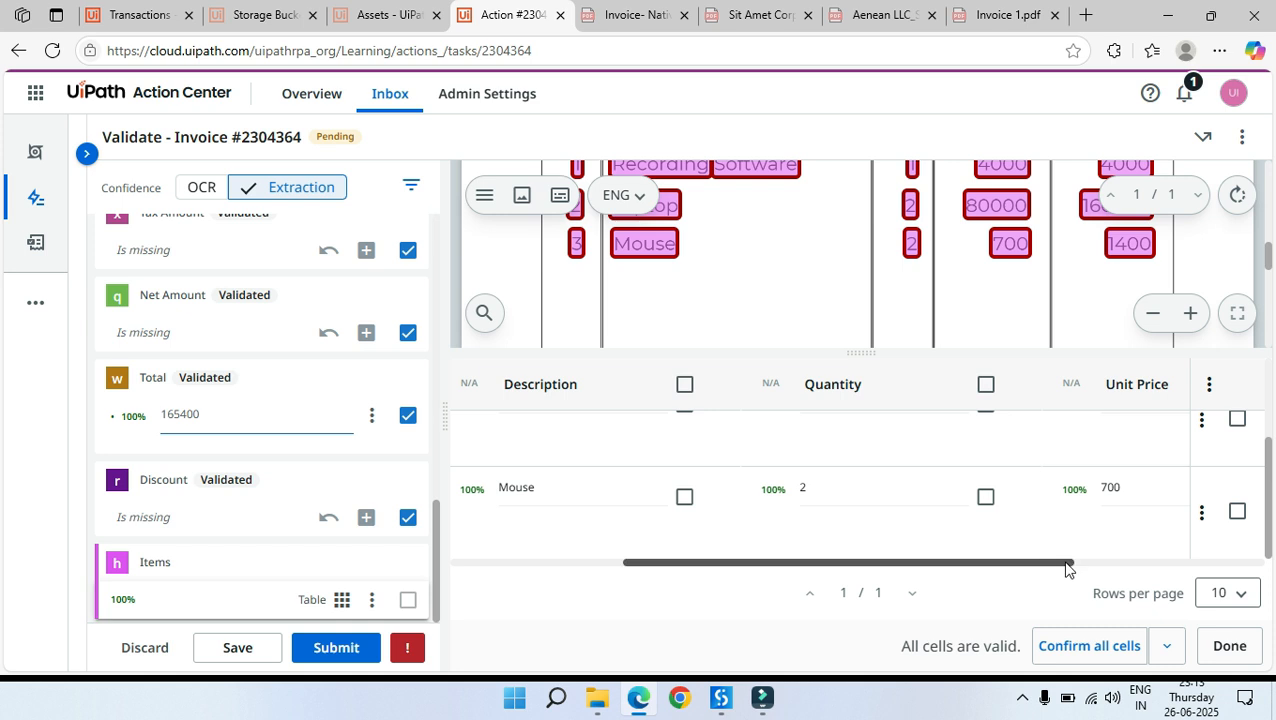
{"action": "left_click_drag", "start_coordinate": [1066, 565], "coordinate": [1160, 567]}
{"action": "scroll", "coordinate": [1181, 536], "scroll_direction": "up", "scroll_amount": 1}
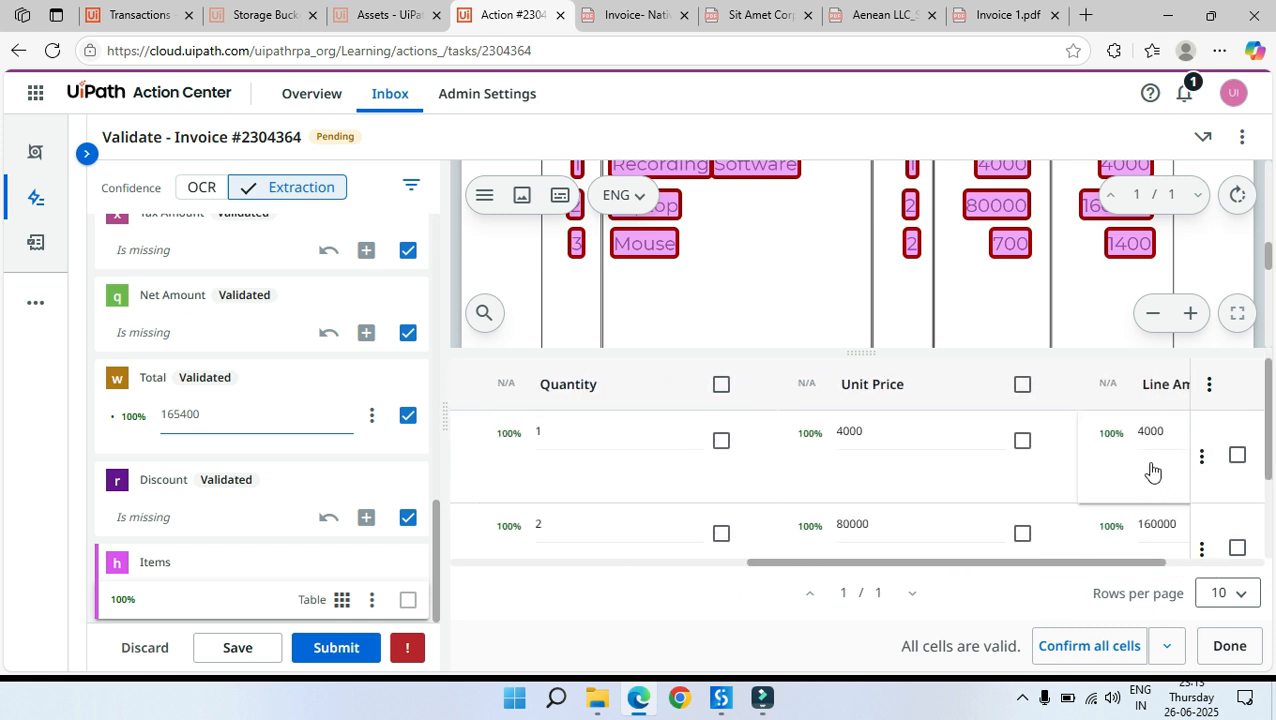
Step: Validate the Recording Software, Laptop and Mouse rows of the Items table one by one
{"action": "left_click", "coordinate": [1237, 455]}
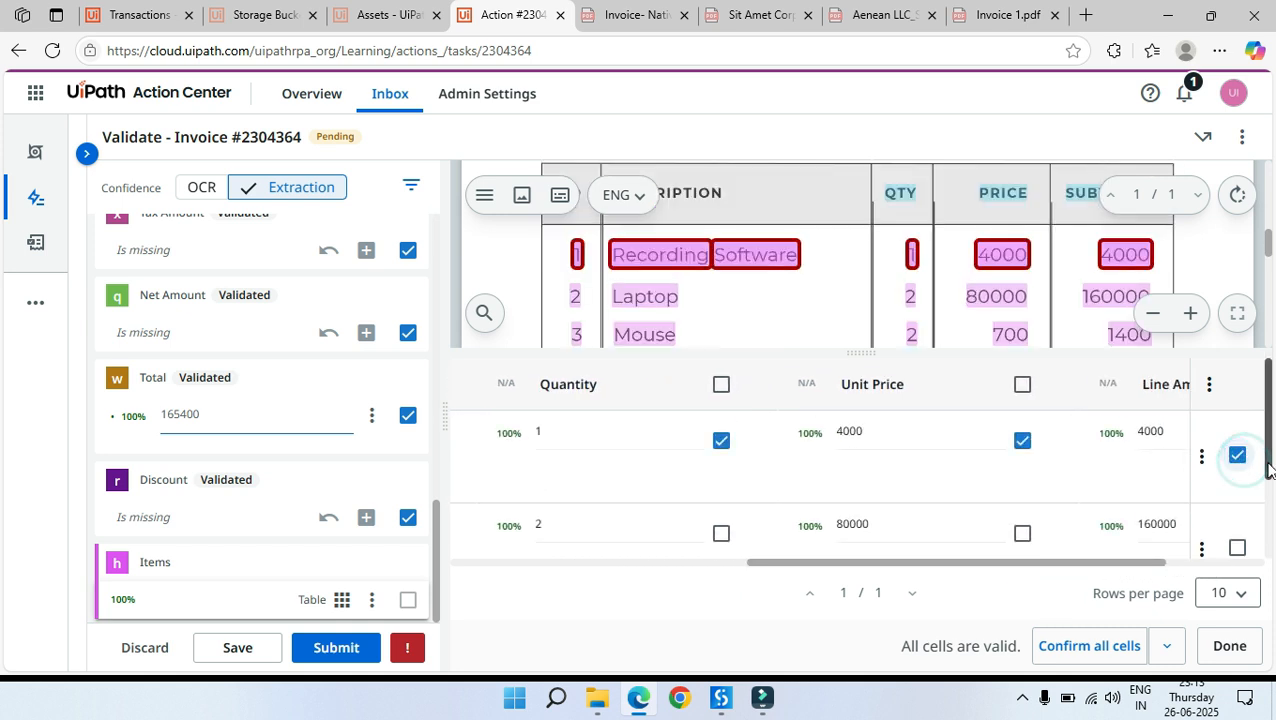
{"action": "scroll", "coordinate": [1268, 487], "scroll_direction": "down", "scroll_amount": 1}
{"action": "left_click", "coordinate": [1238, 523]}
{"action": "scroll", "coordinate": [1250, 525], "scroll_direction": "down", "scroll_amount": 2}
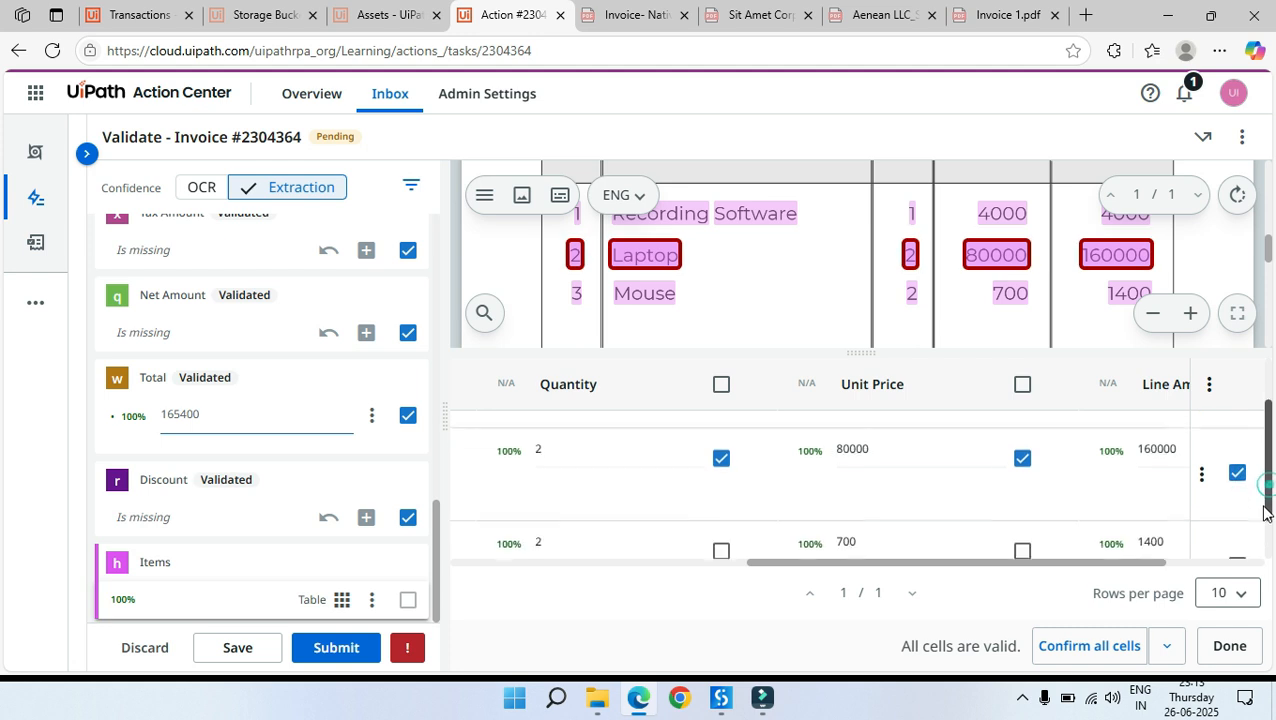
{"action": "left_click", "coordinate": [1237, 529]}
{"action": "scroll", "coordinate": [1245, 515], "scroll_direction": "down", "scroll_amount": 1}
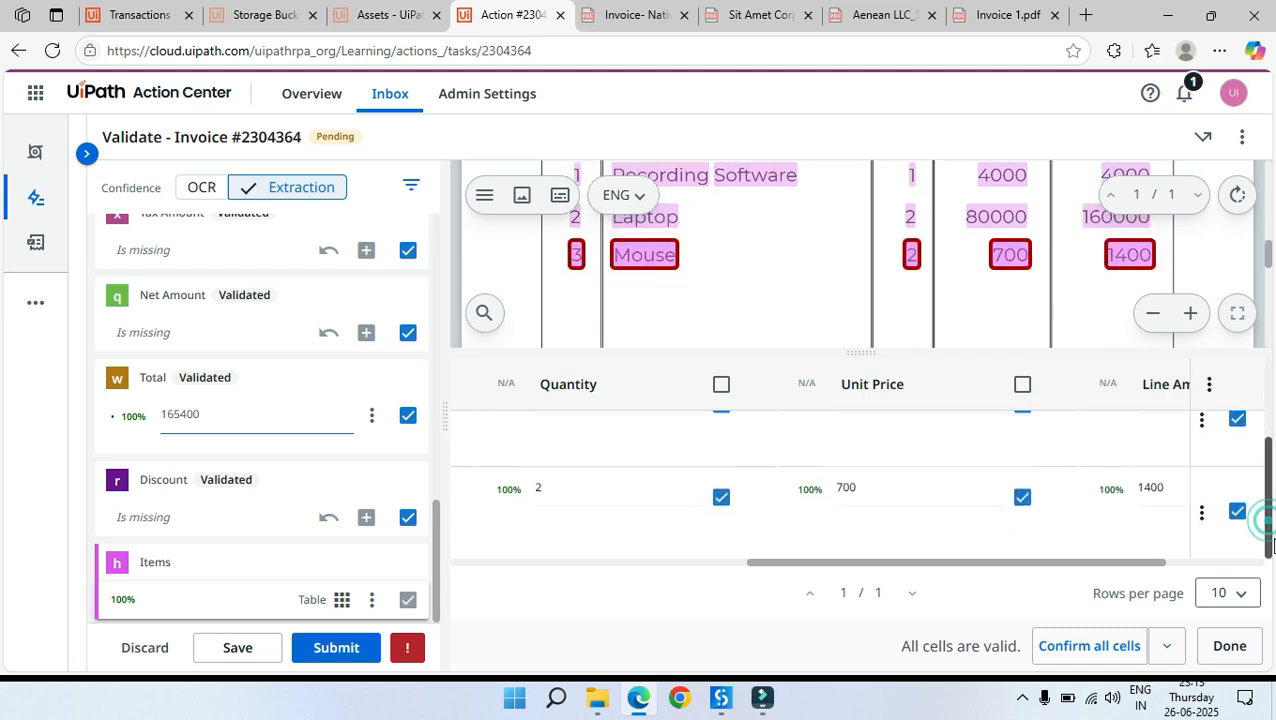
Step: Confirm all cells of the Items table to finish validating it
{"action": "scroll", "coordinate": [802, 252], "scroll_direction": "up", "scroll_amount": 5}
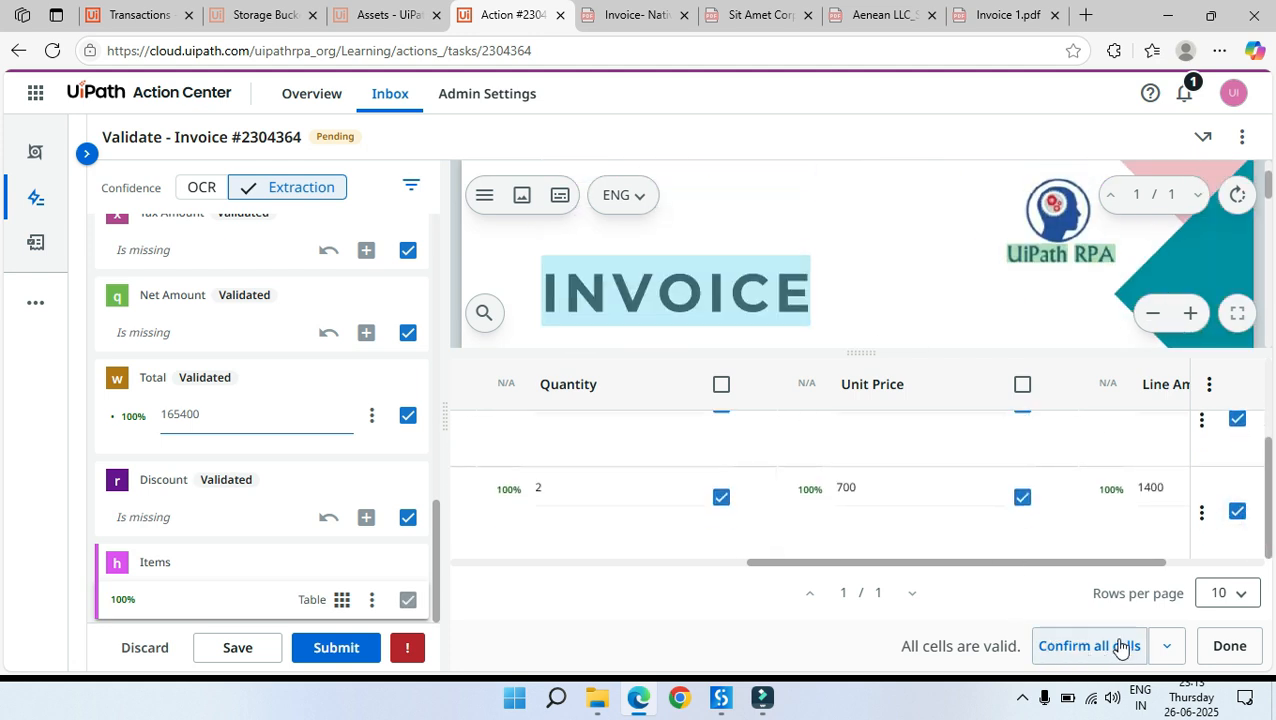
{"action": "left_click", "coordinate": [1165, 647]}
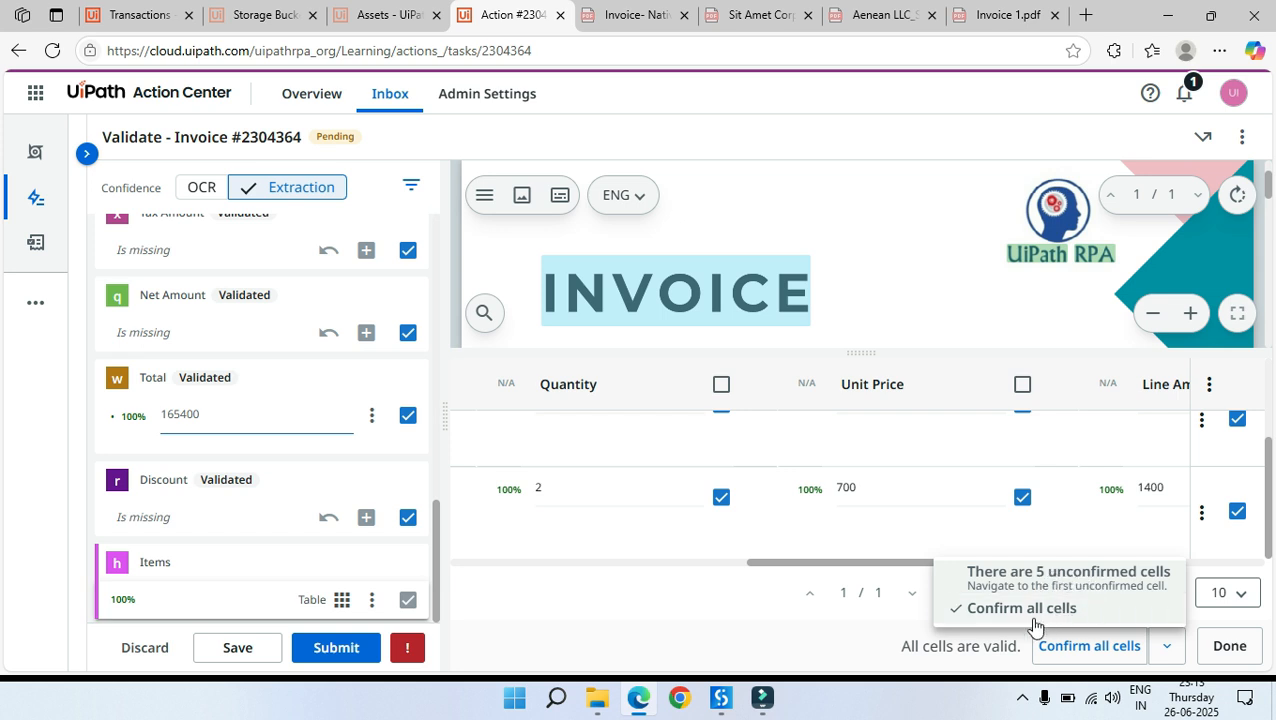
{"action": "left_click", "coordinate": [1066, 612]}
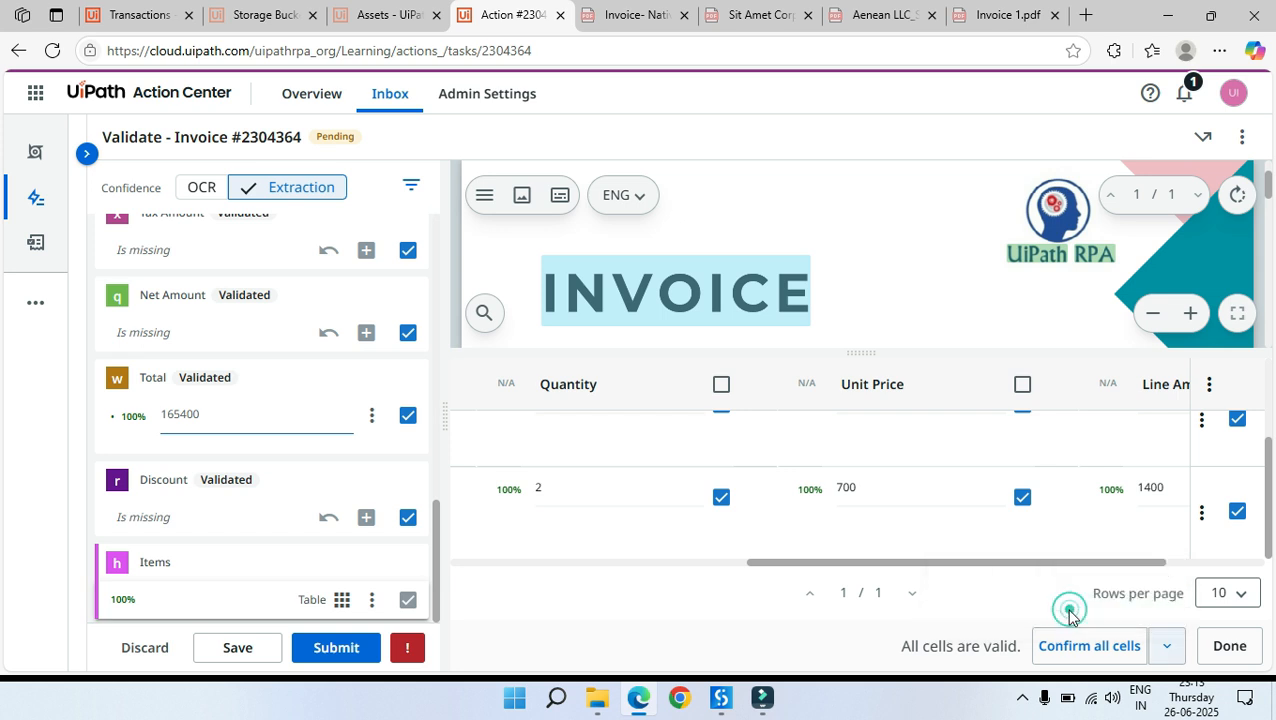
{"action": "left_click", "coordinate": [1089, 650]}
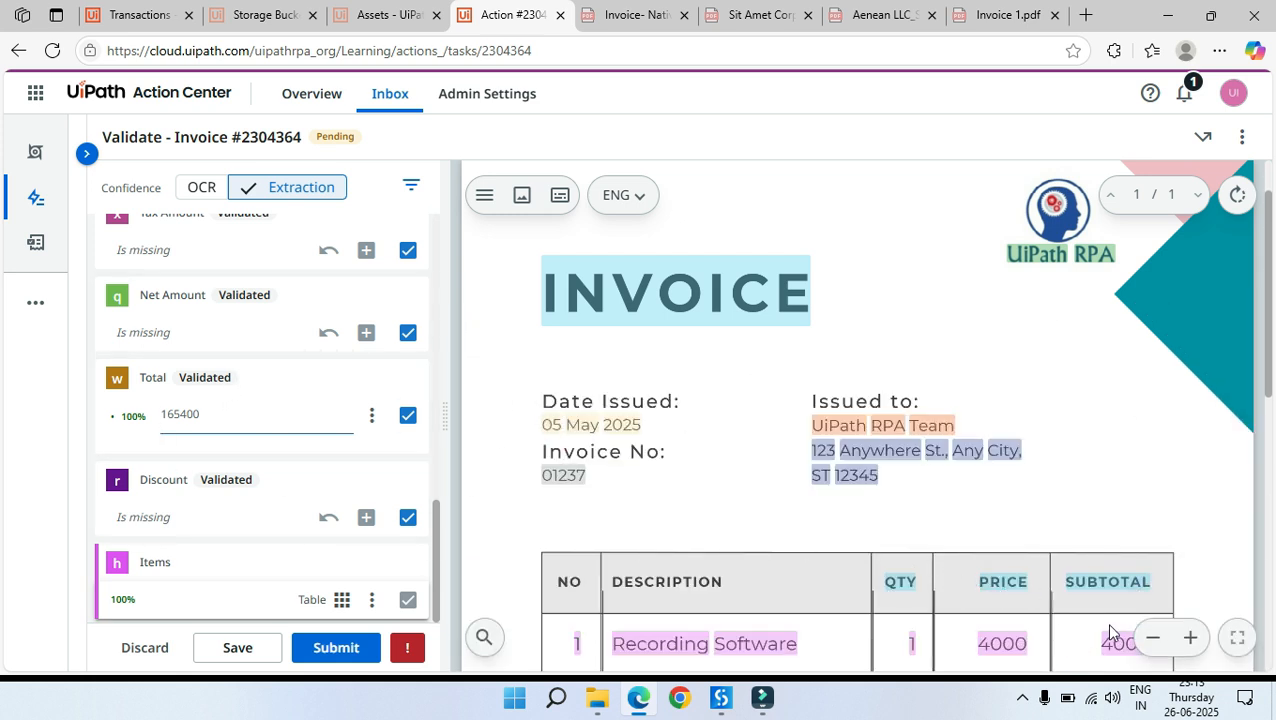
Step: Submit the invoice validation task, expand the task list and show the completed tasks
{"action": "left_click", "coordinate": [334, 648]}
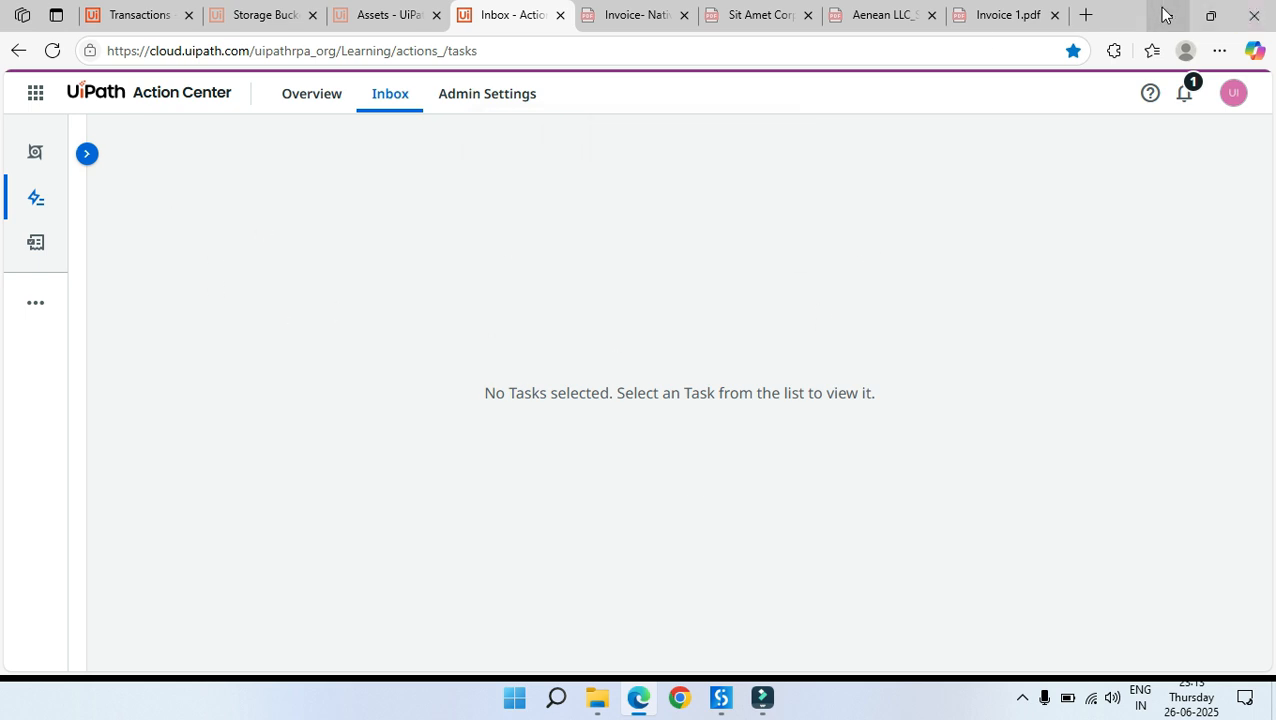
{"action": "left_click", "coordinate": [88, 154]}
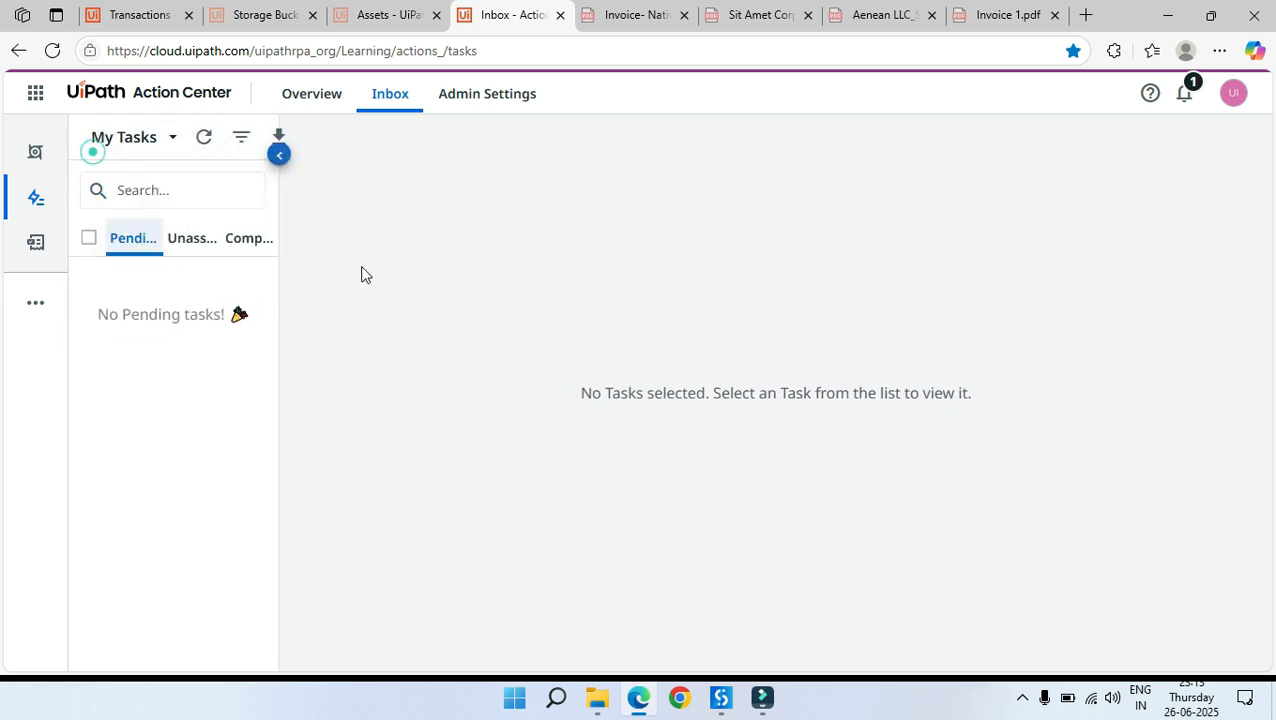
{"action": "left_click", "coordinate": [320, 238]}
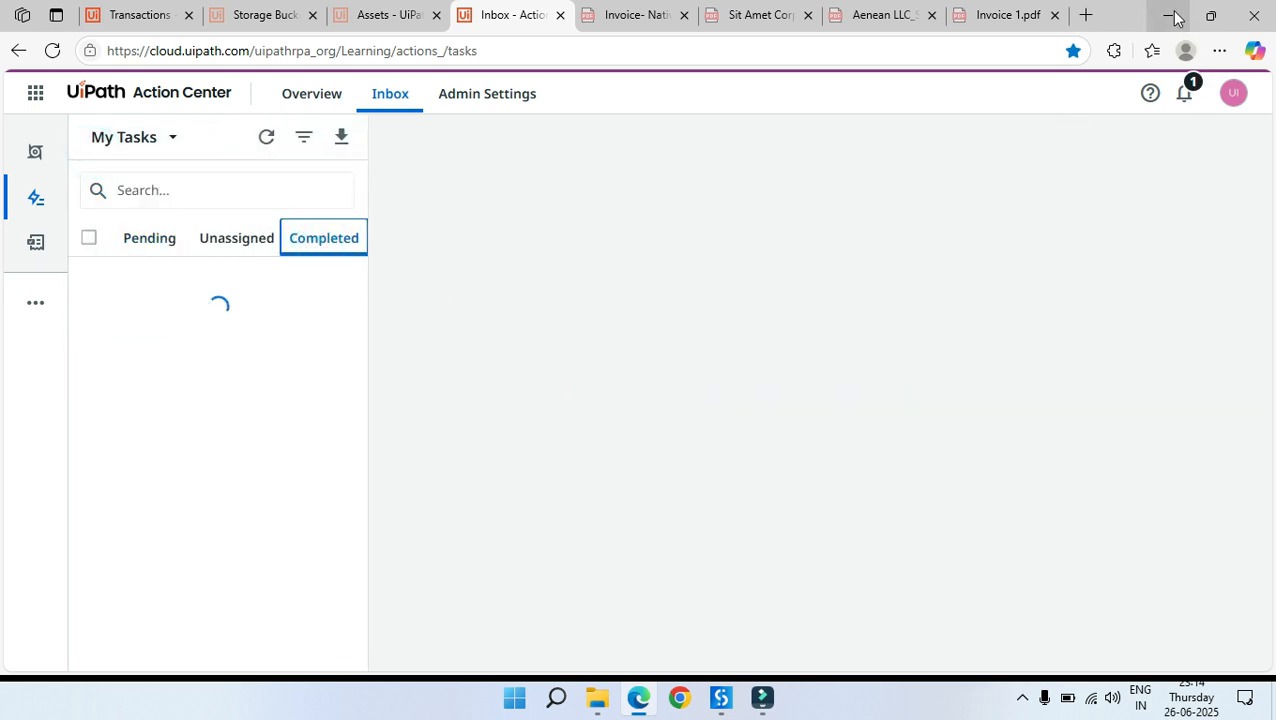
Step: Resume the Main-ActionCenter run in UiPath Studio and refresh the DU_InputQueue transactions in Orchestrator to check the invoice's status
{"action": "left_click", "coordinate": [1171, 16]}
{"action": "left_click", "coordinate": [33, 55]}
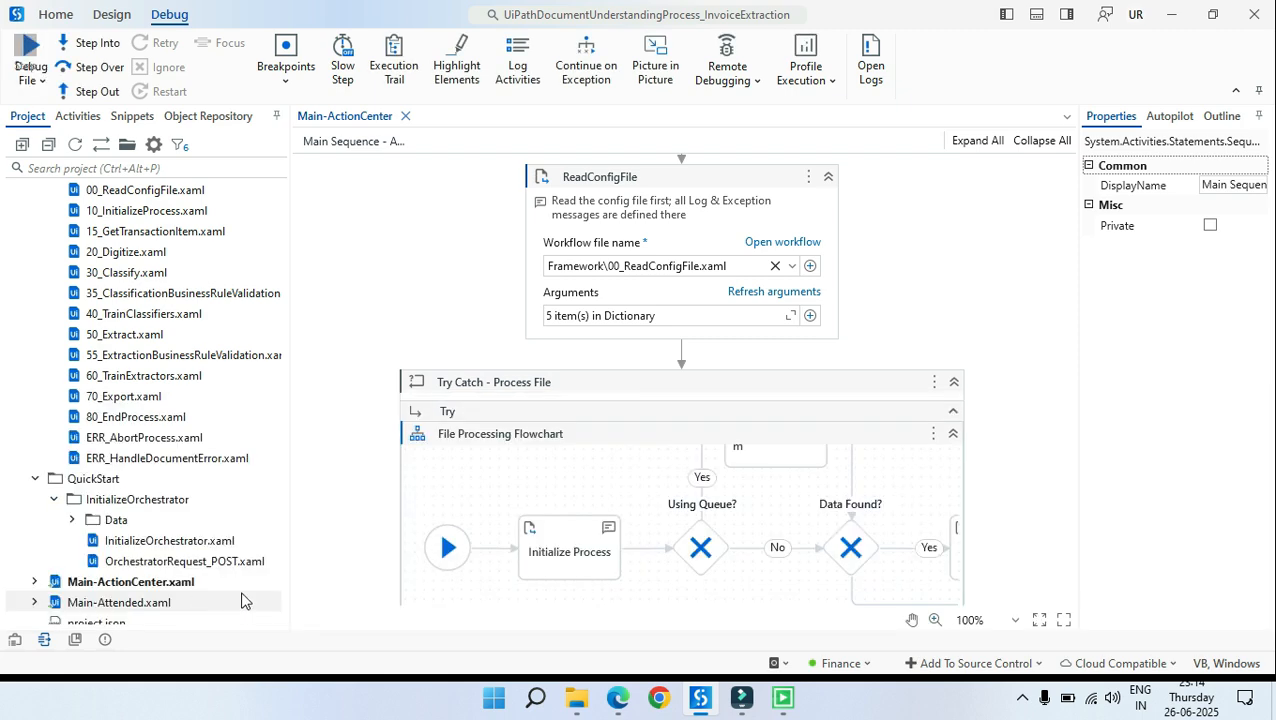
{"action": "left_click", "coordinate": [638, 700]}
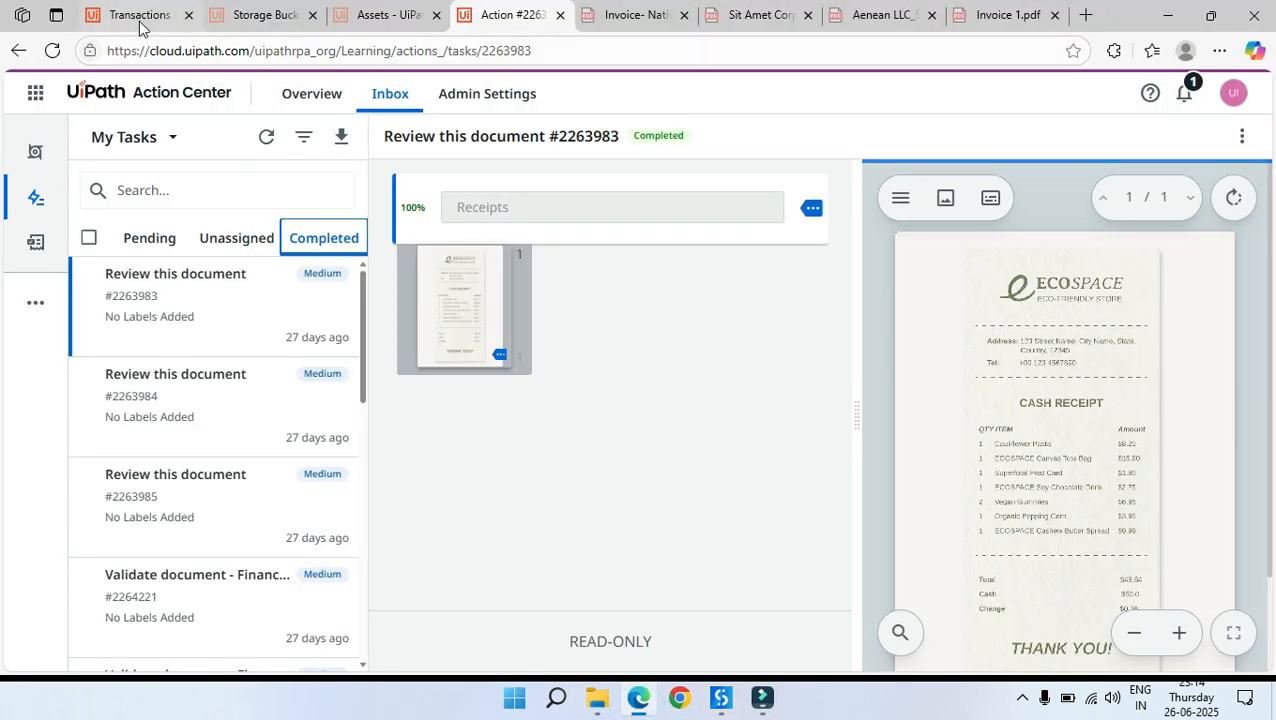
{"action": "left_click", "coordinate": [137, 15]}
{"action": "left_click", "coordinate": [1229, 257]}
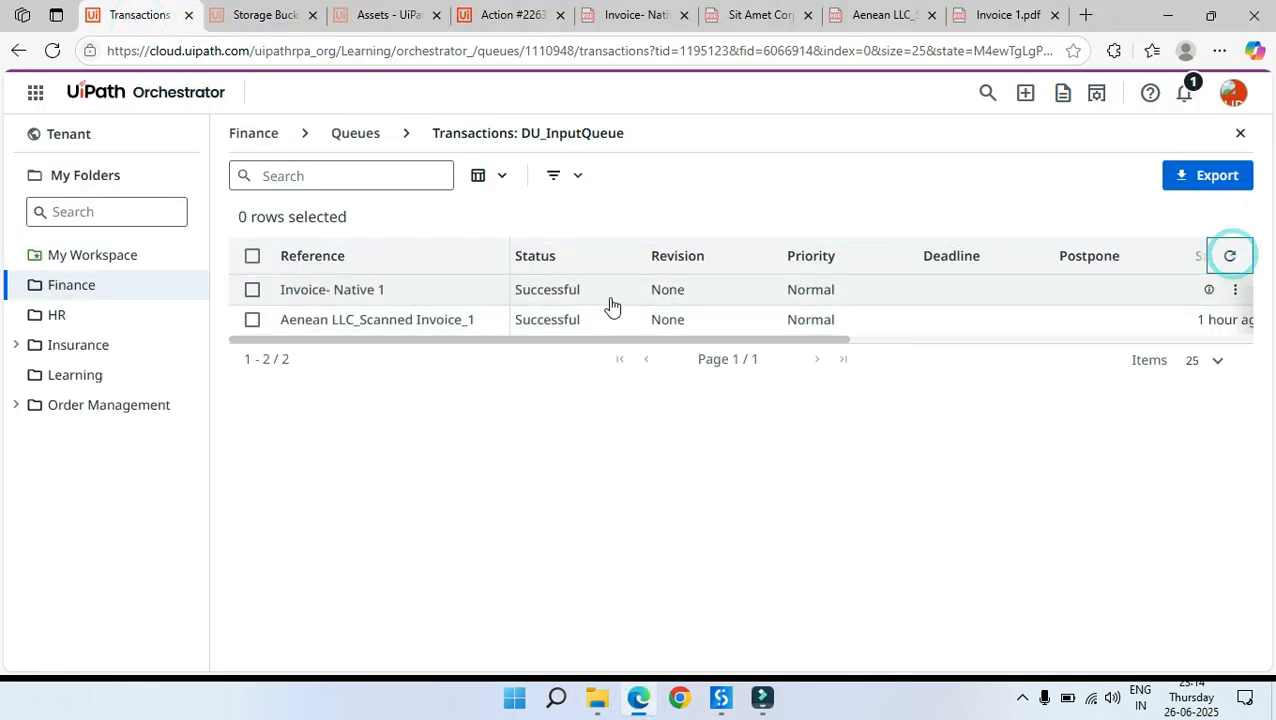
Step: Switch to the Exports folder in File Explorer and open the Invoice- Native 1_1-1 workbook
{"action": "key", "text": "alt+Tab"}
{"action": "left_click", "coordinate": [447, 416]}
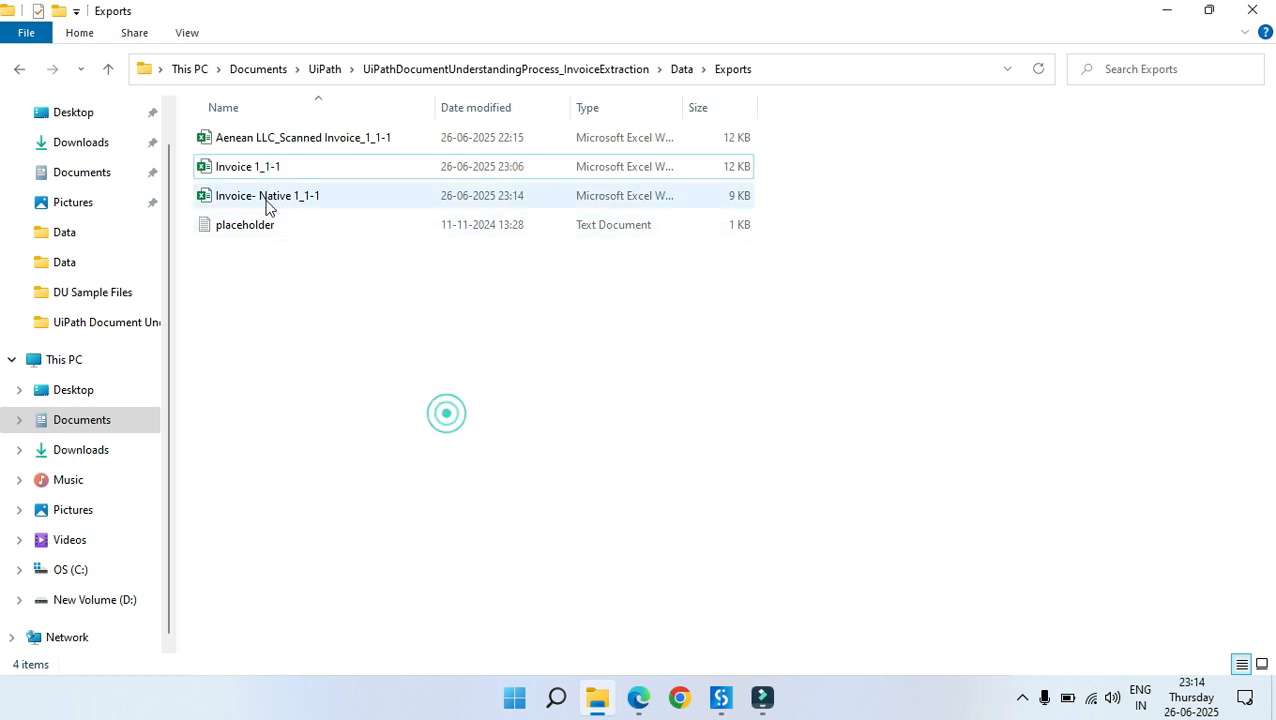
{"action": "left_click", "coordinate": [515, 170]}
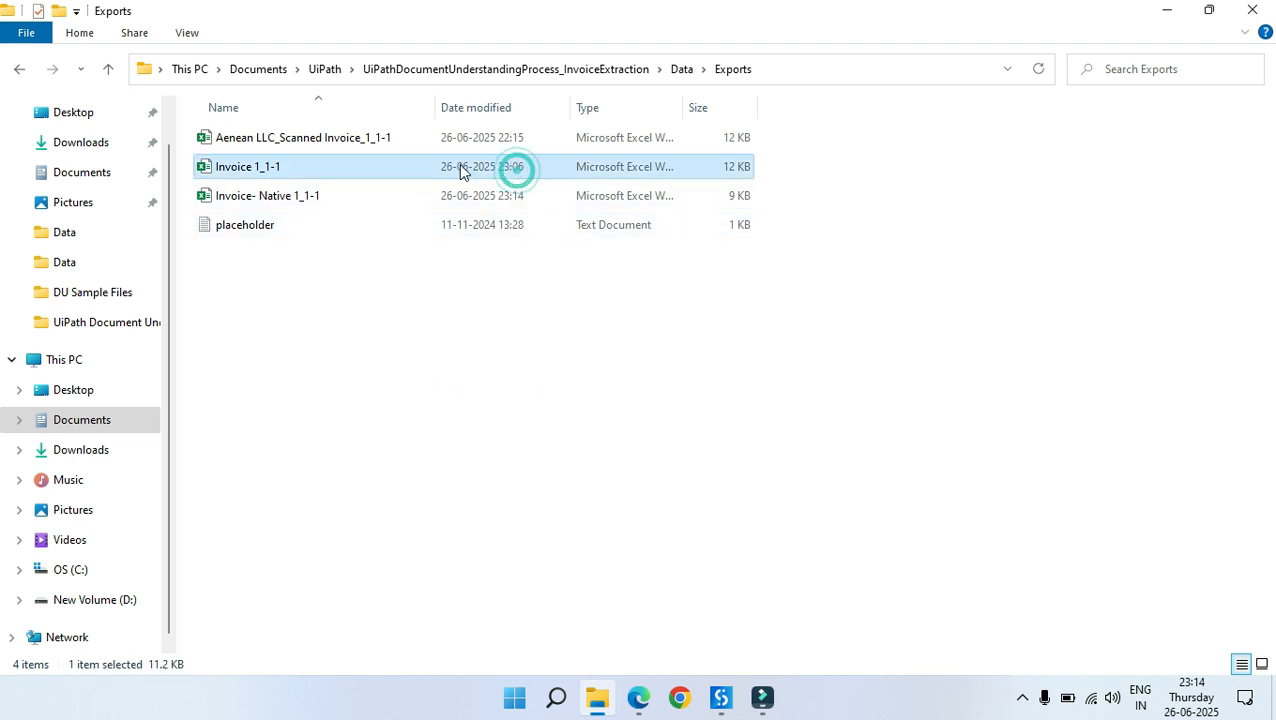
{"action": "left_click", "coordinate": [298, 200]}
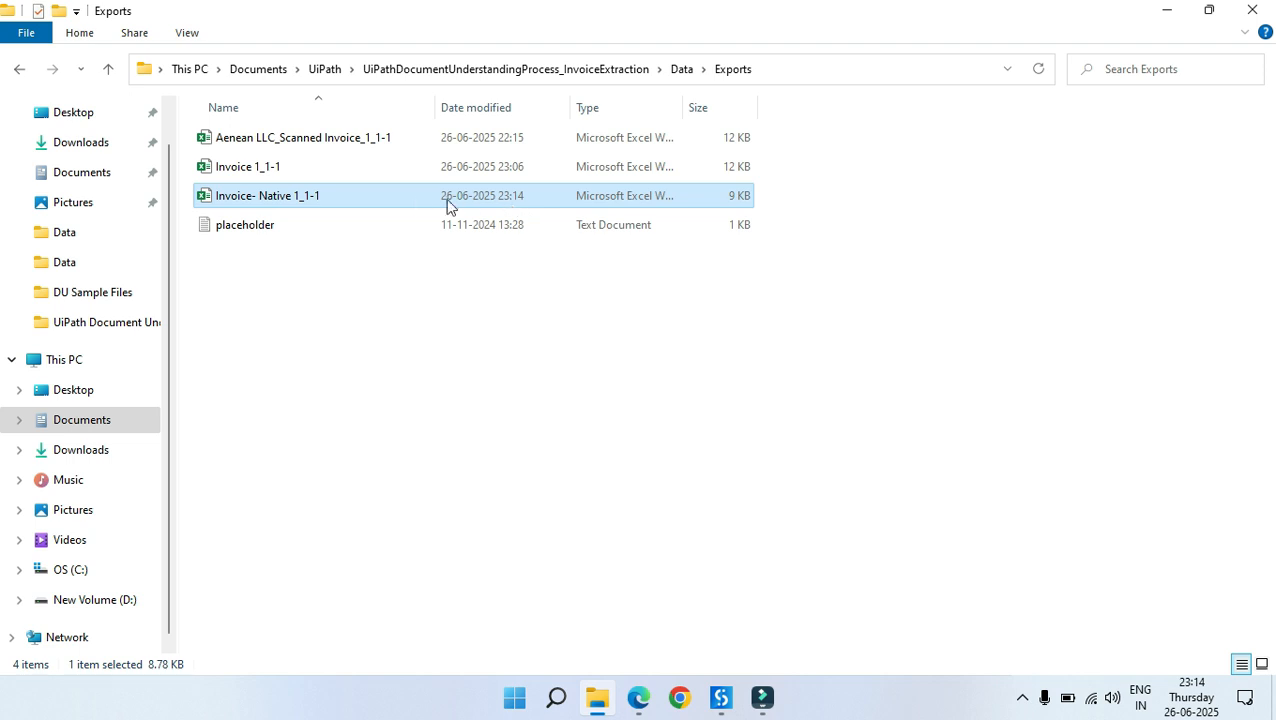
{"action": "double_click", "coordinate": [418, 200]}
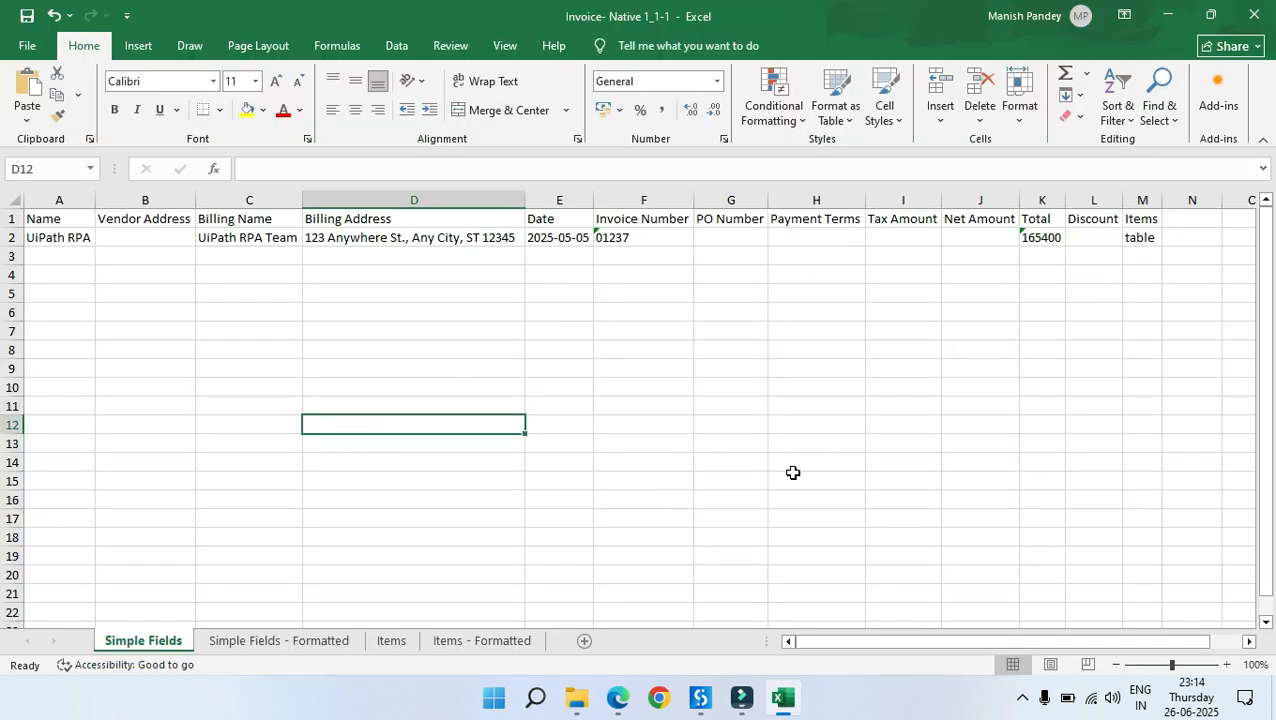
Step: Select the PO Number through Net Amount columns on the Simple Fields sheet to check their extracted values
{"action": "left_click_drag", "start_coordinate": [720, 199], "coordinate": [954, 192]}
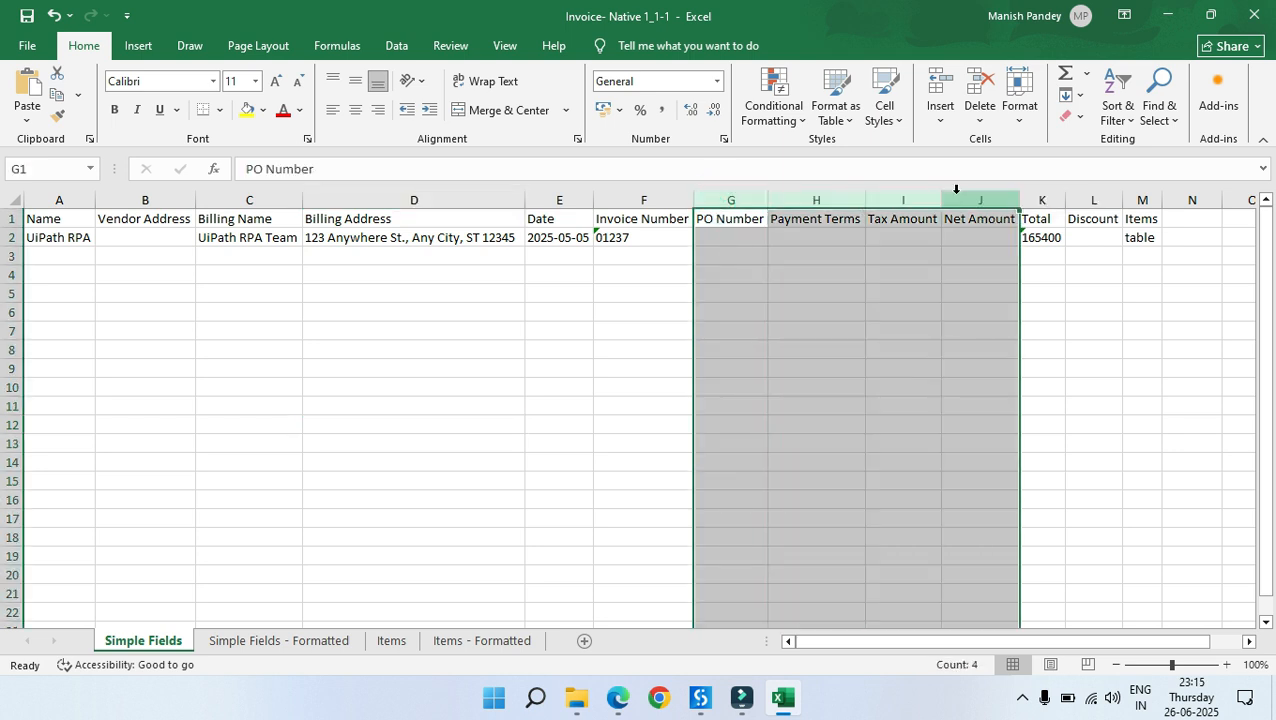
{"action": "left_click", "coordinate": [817, 312]}
{"action": "left_click_drag", "start_coordinate": [735, 199], "coordinate": [960, 191]}
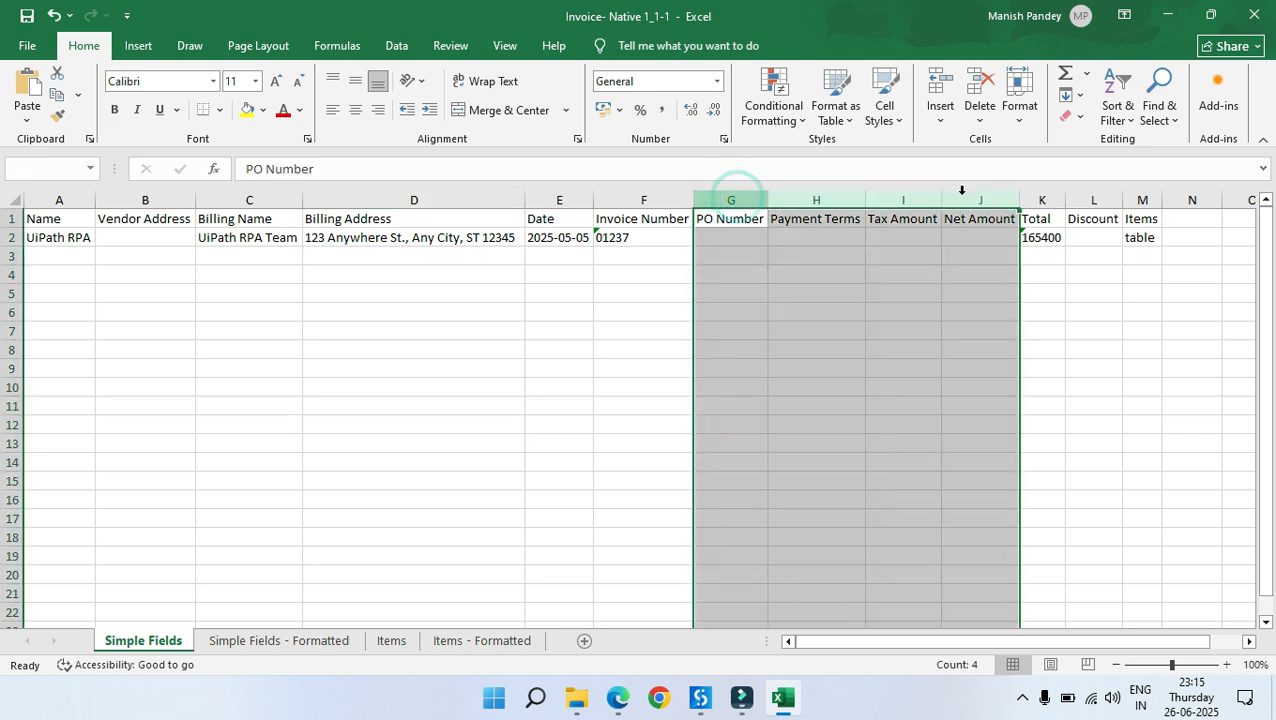
Step: Open the Items sheet and move it directly after the Simple Fields sheet
{"action": "left_click", "coordinate": [390, 641]}
{"action": "left_click_drag", "start_coordinate": [277, 640], "coordinate": [262, 641]}
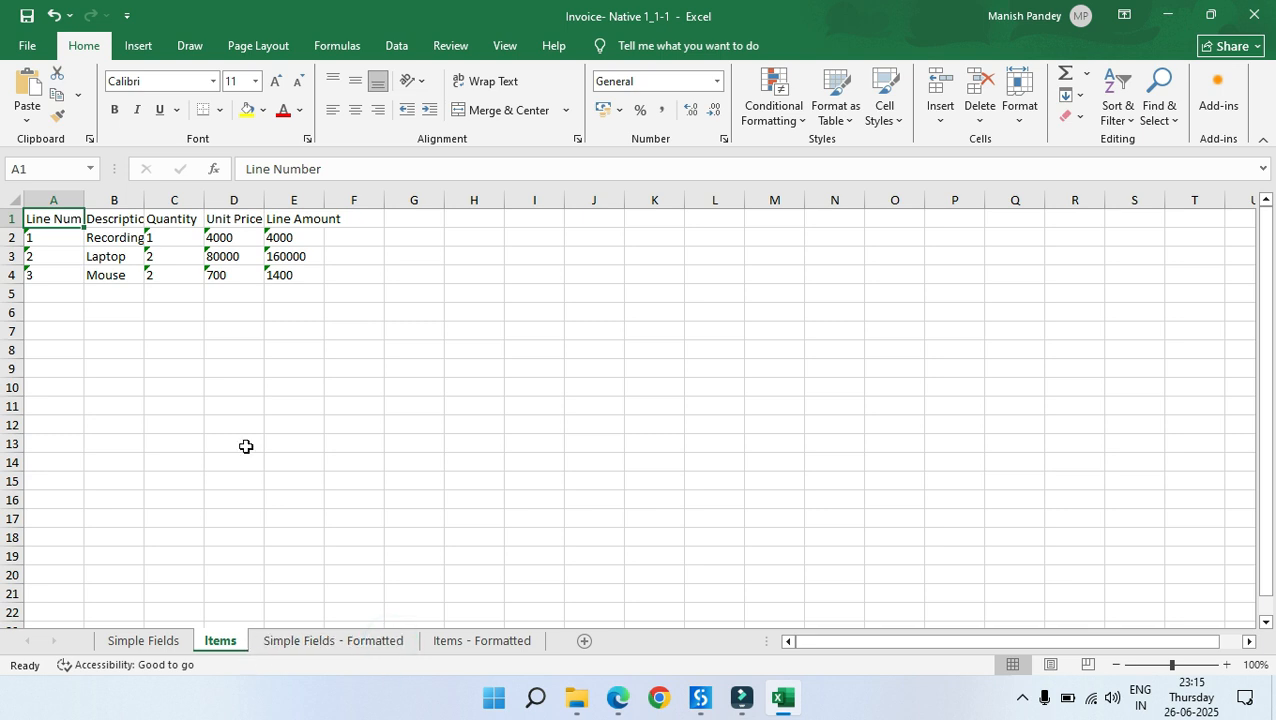
Step: Fit all columns of the Items sheet to their contents, and save and close the workbook
{"action": "left_click", "coordinate": [14, 199]}
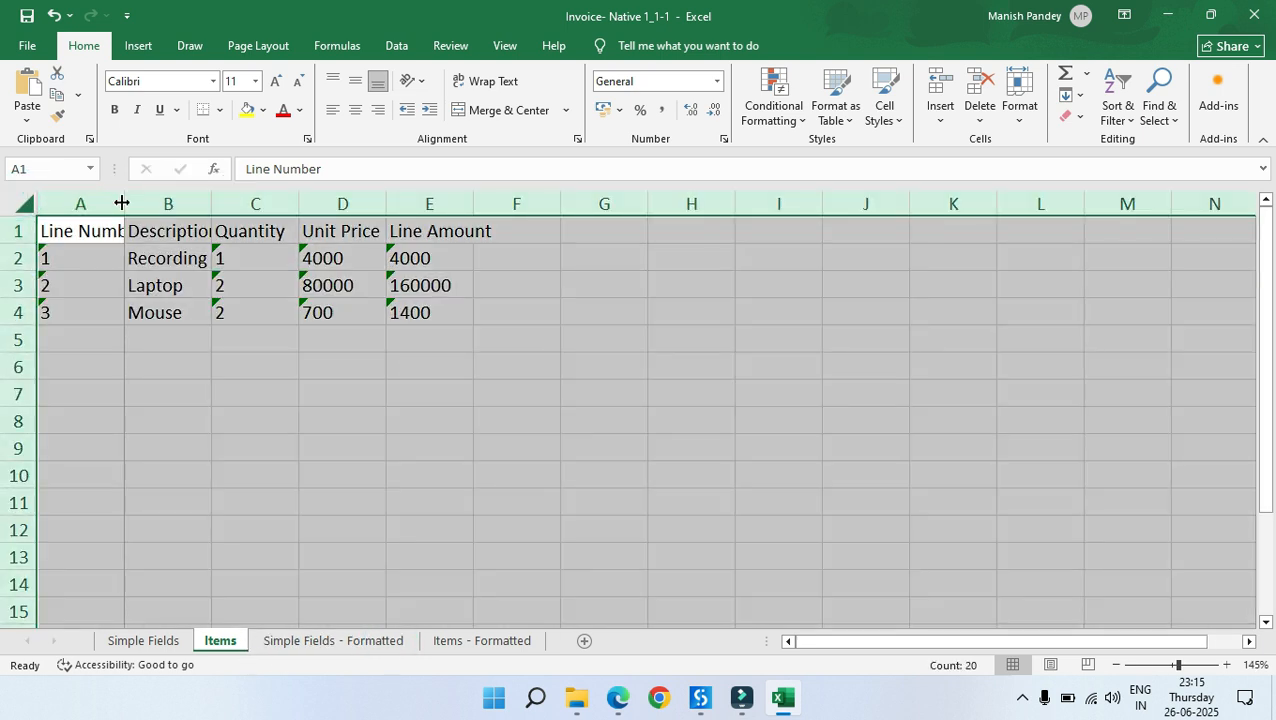
{"action": "scroll", "coordinate": [85, 199], "scroll_direction": "up", "scroll_amount": 3}
{"action": "left_click", "coordinate": [363, 407]}
{"action": "key", "text": "ctrl+s"}
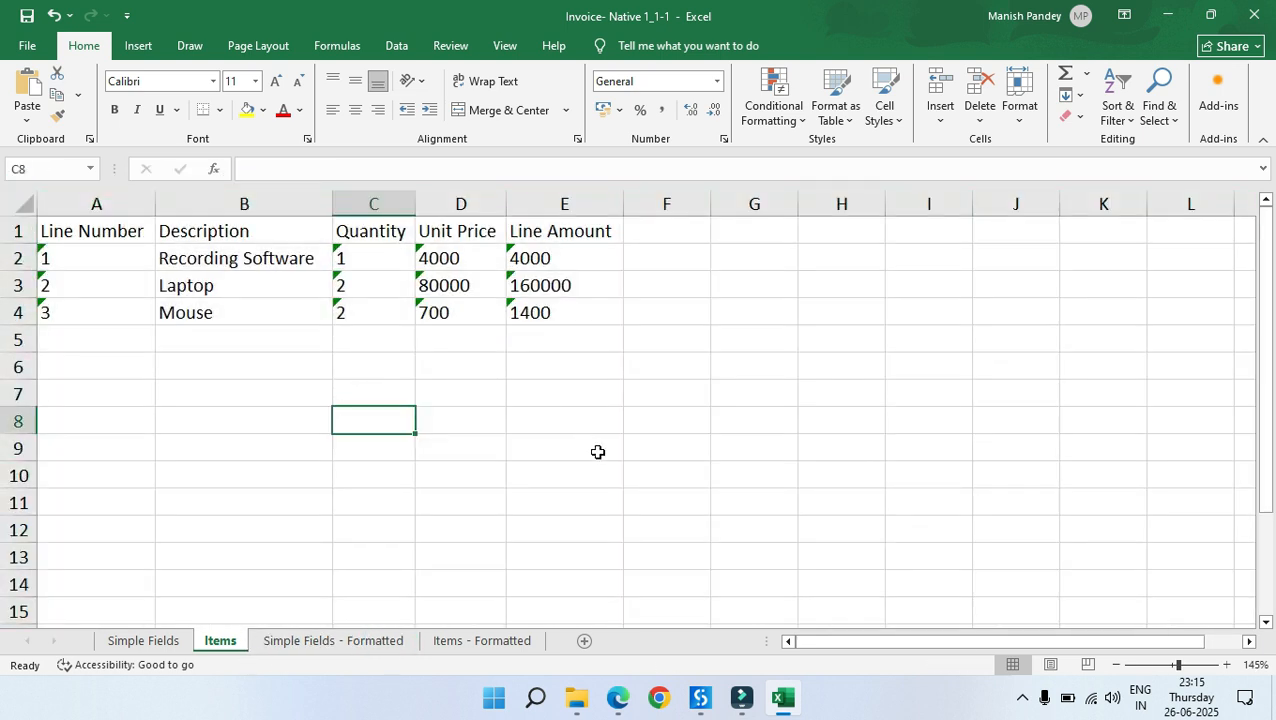
{"action": "left_click", "coordinate": [1254, 14]}
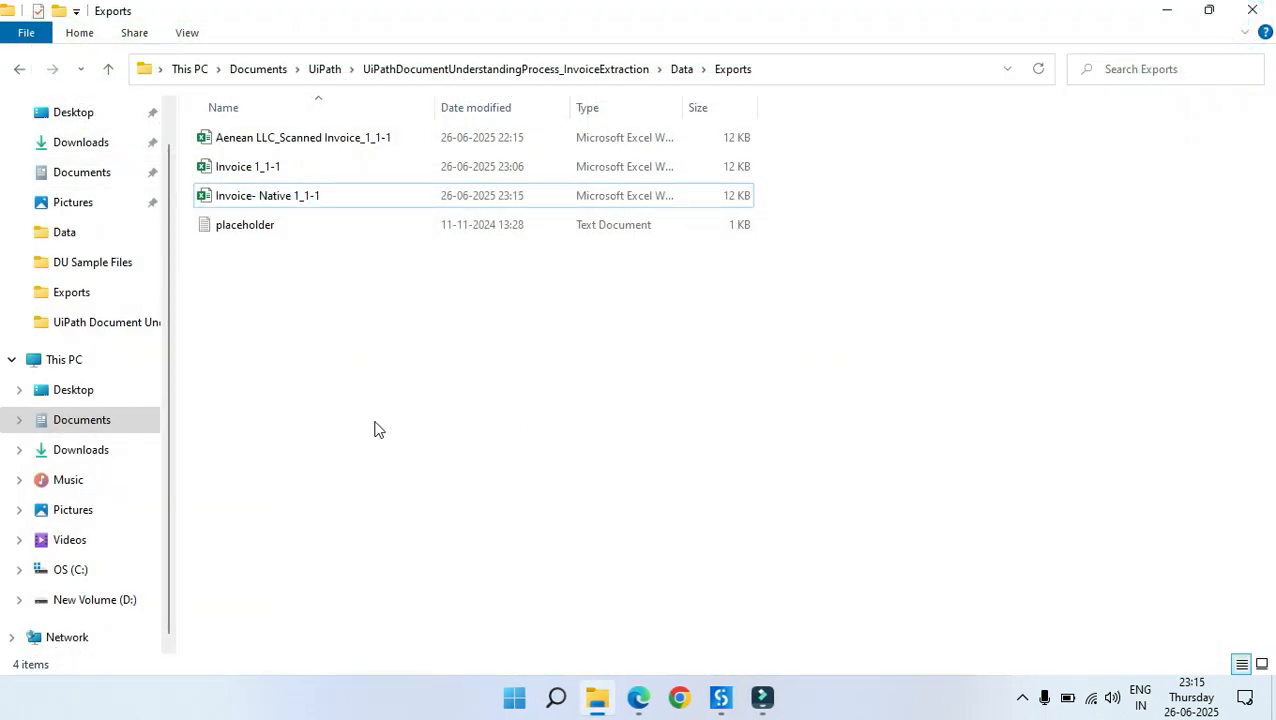
{"action": "left_click", "coordinate": [374, 421]}
{"action": "left_click_drag", "start_coordinate": [848, 135], "coordinate": [291, 193]}
{"action": "left_click", "coordinate": [330, 368]}
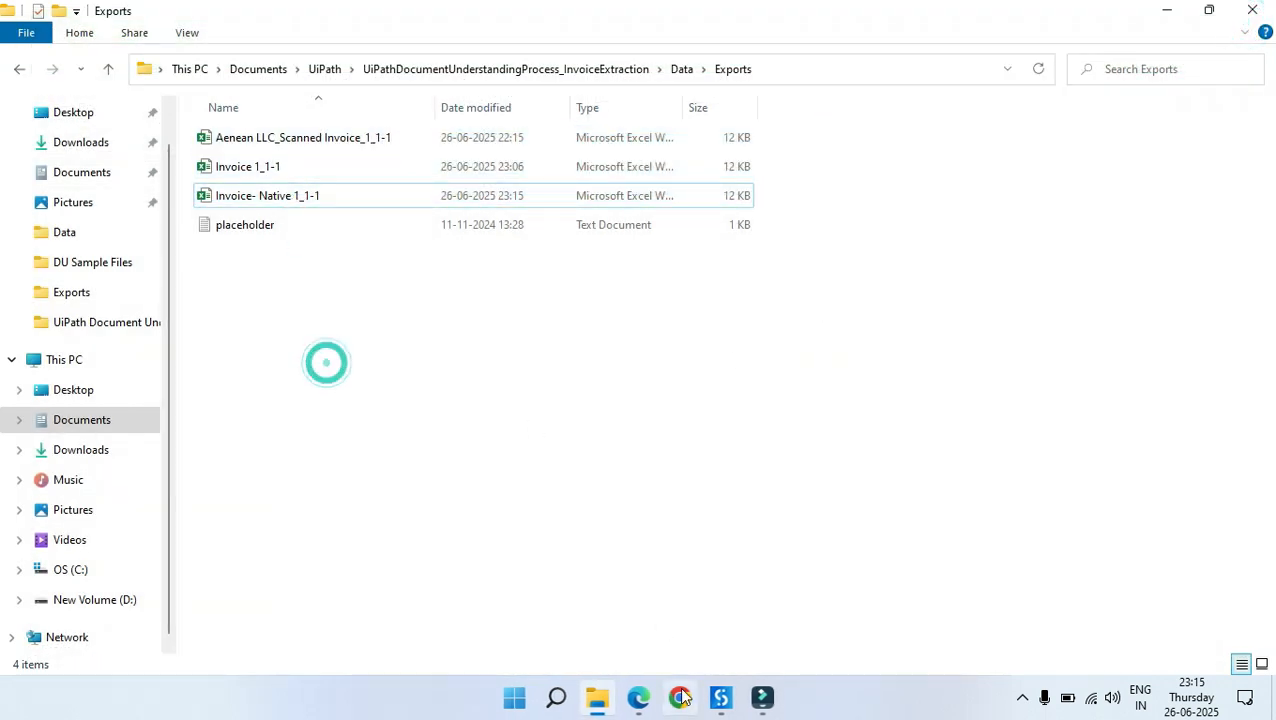
Step: Switch to UiPath Studio and select the Main-Attended.xaml workflow in the project files
{"action": "left_click", "coordinate": [720, 698]}
{"action": "scroll", "coordinate": [394, 288], "scroll_direction": "up", "scroll_amount": 2}
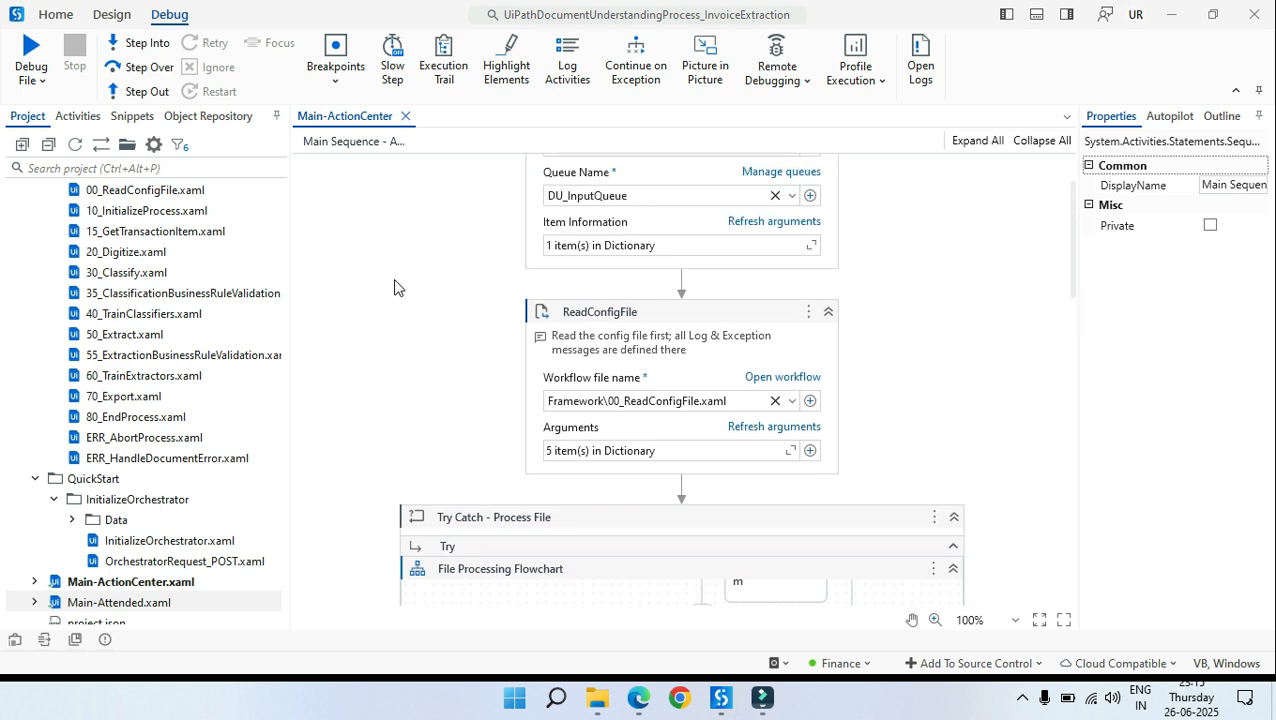
{"action": "scroll", "coordinate": [445, 364], "scroll_direction": "down", "scroll_amount": 1}
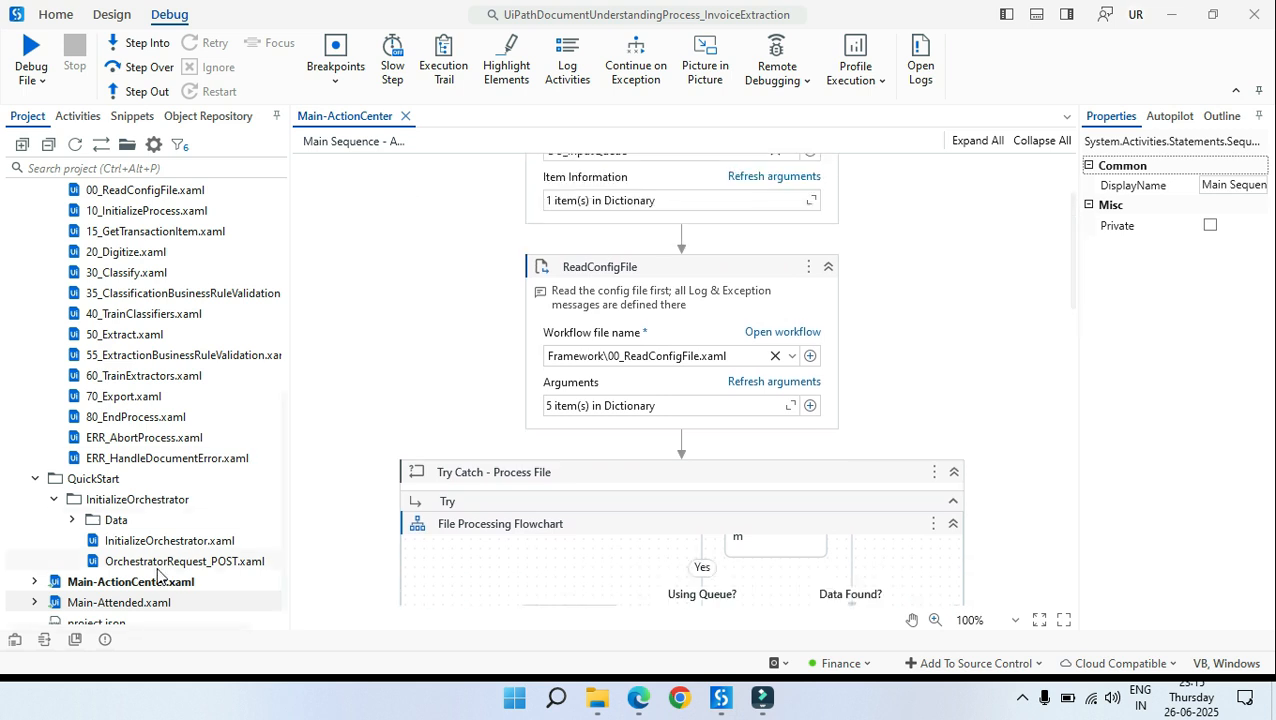
{"action": "left_click", "coordinate": [141, 604]}
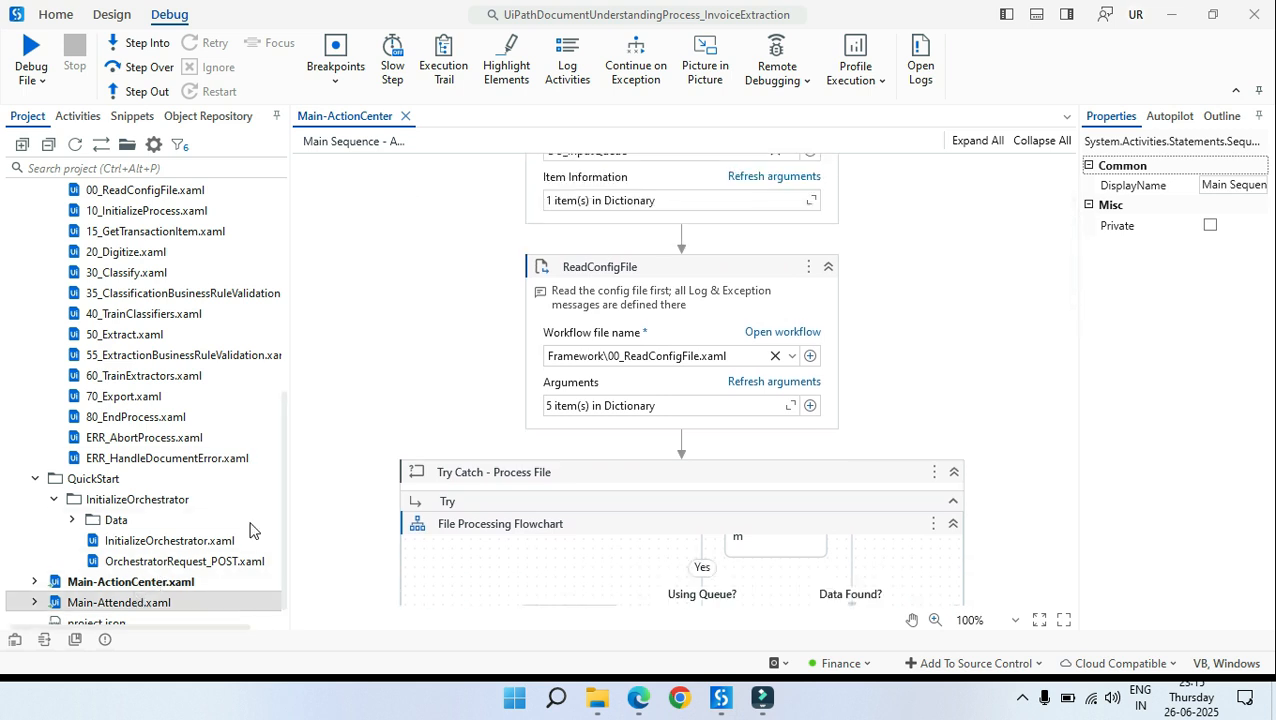